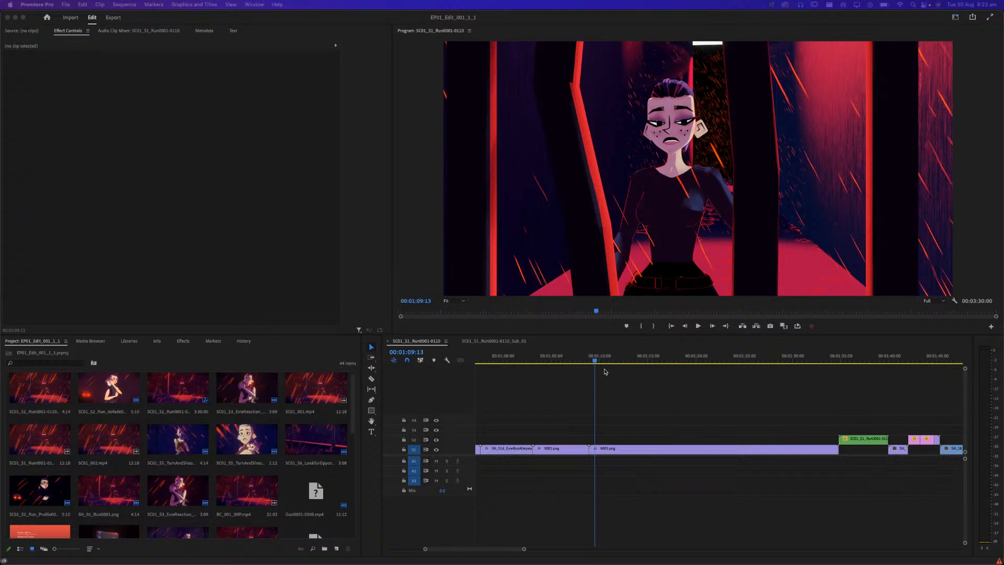
Scrub the sequence back from the shot behind bars to the woman holding the girl at about 00:01:03:20.
left_click(588, 360)
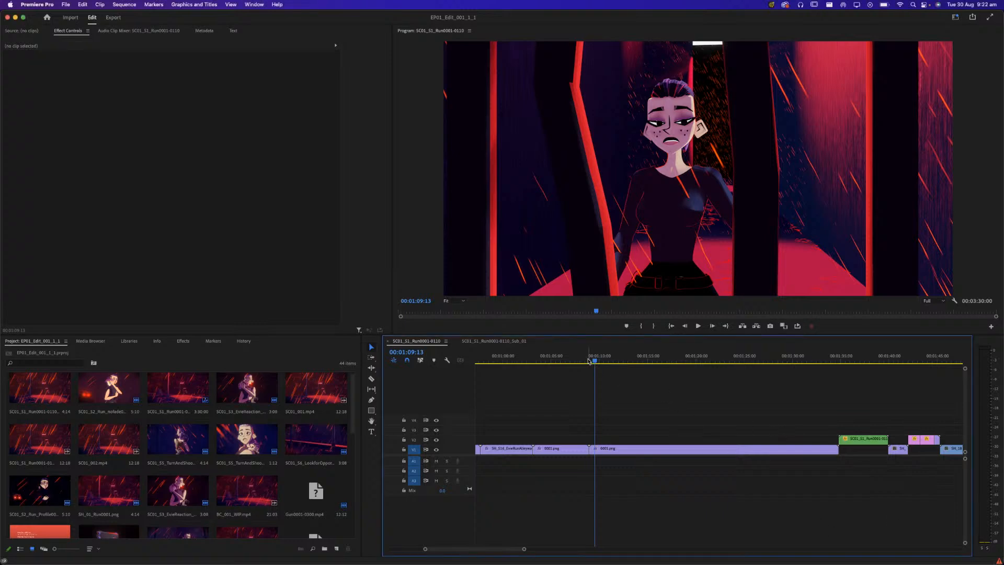
left_click(585, 362)
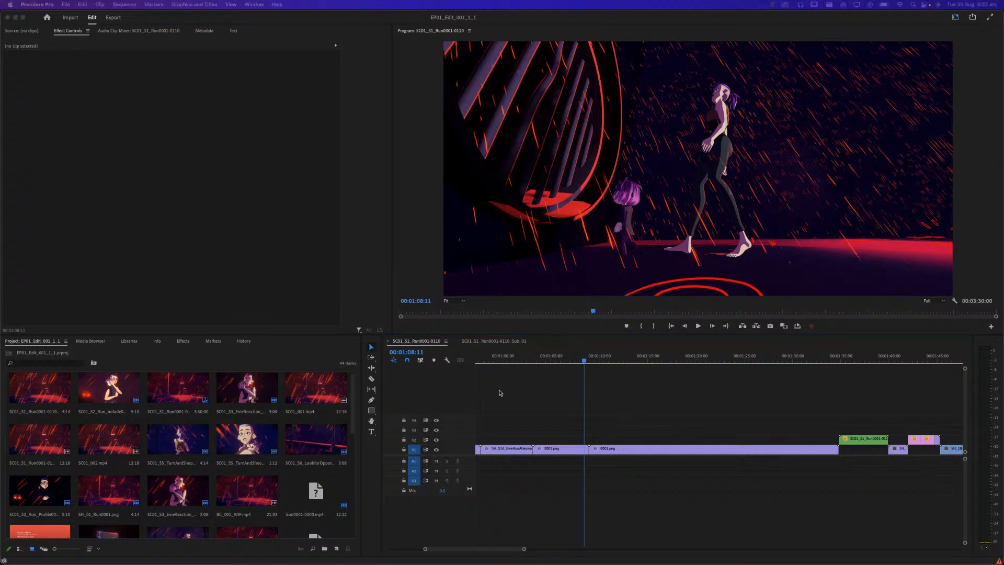
left_click(574, 369)
left_click_drag(557, 364, 540, 367)
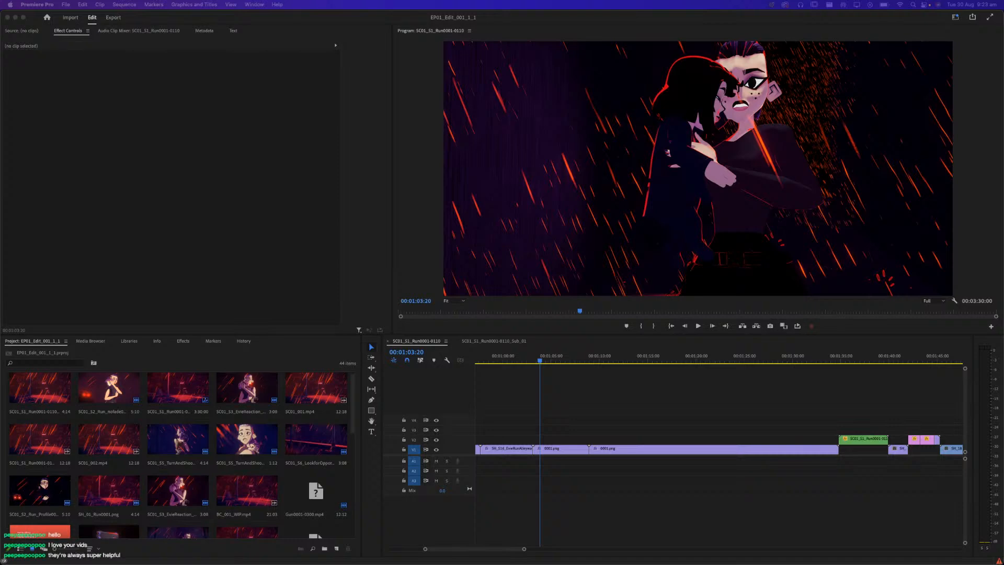
left_click(583, 429)
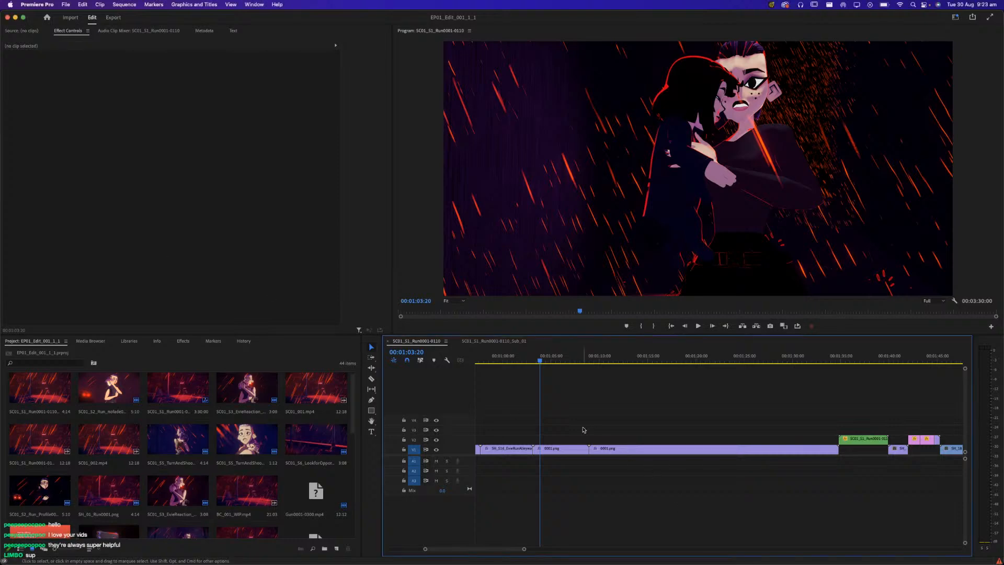
Play and scrub the wide shot of the figure at the round gate, between about 00:01:00 and 00:01:03.
left_click(521, 360)
key("Left")
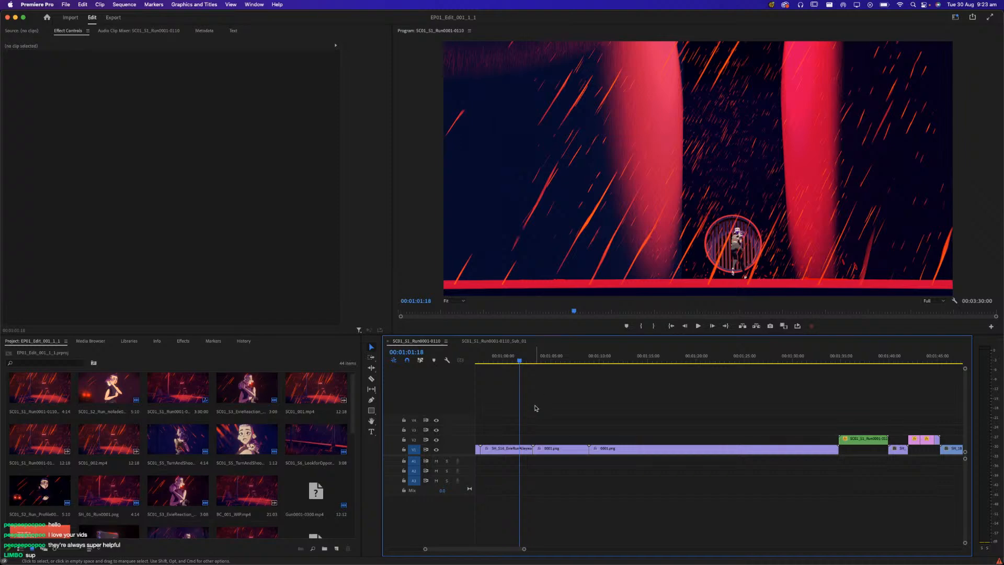
key("space")
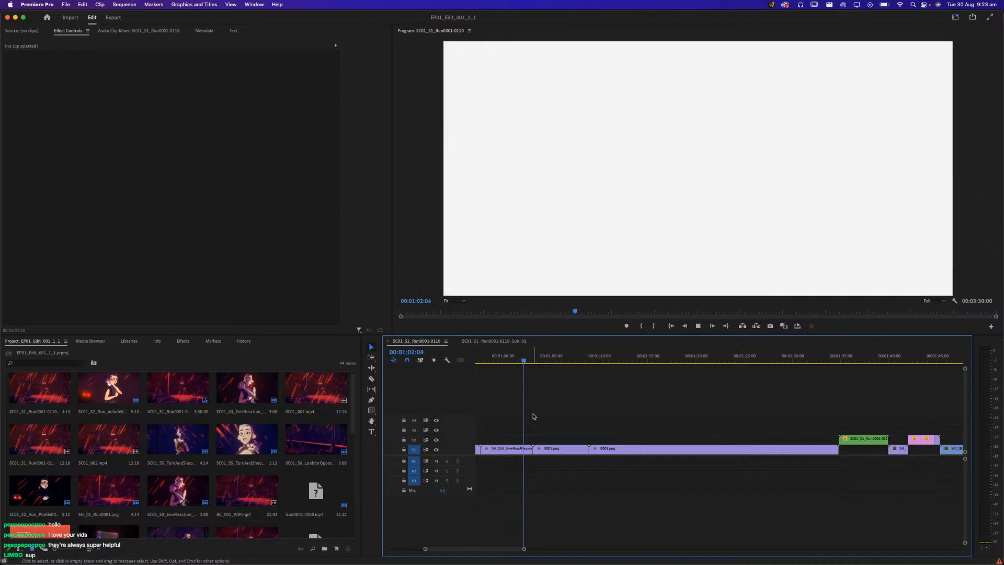
key("space")
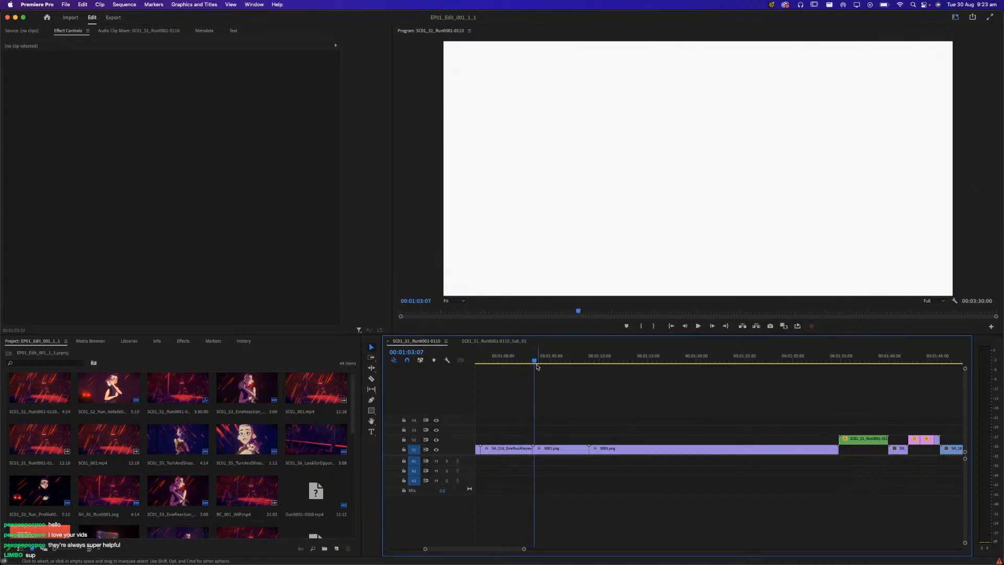
left_click_drag(532, 361, 504, 360)
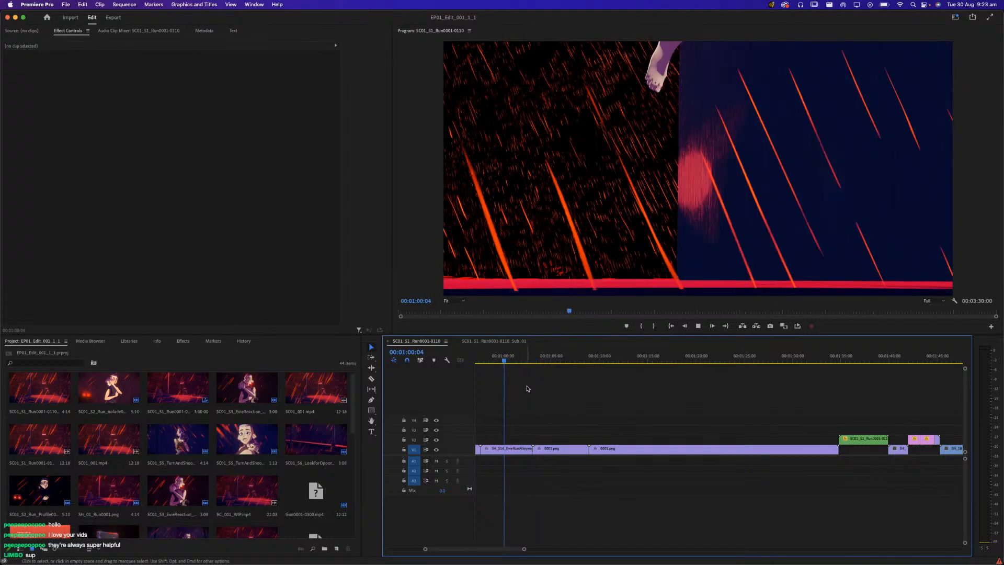
key("space")
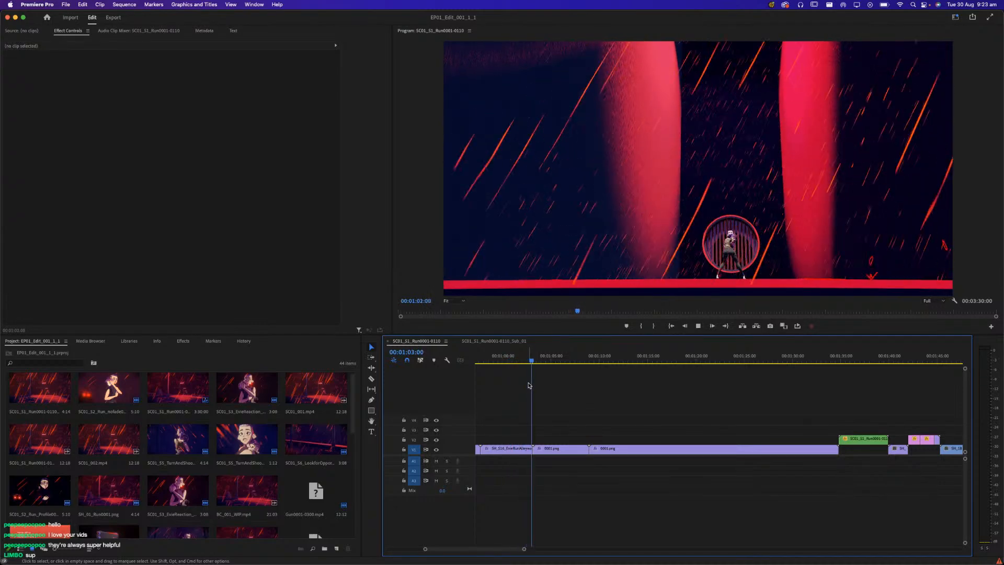
mouse_move(527, 361)
left_mouse_down()
mouse_move(508, 365)
mouse_move(518, 358)
left_mouse_up()
left_click(518, 360)
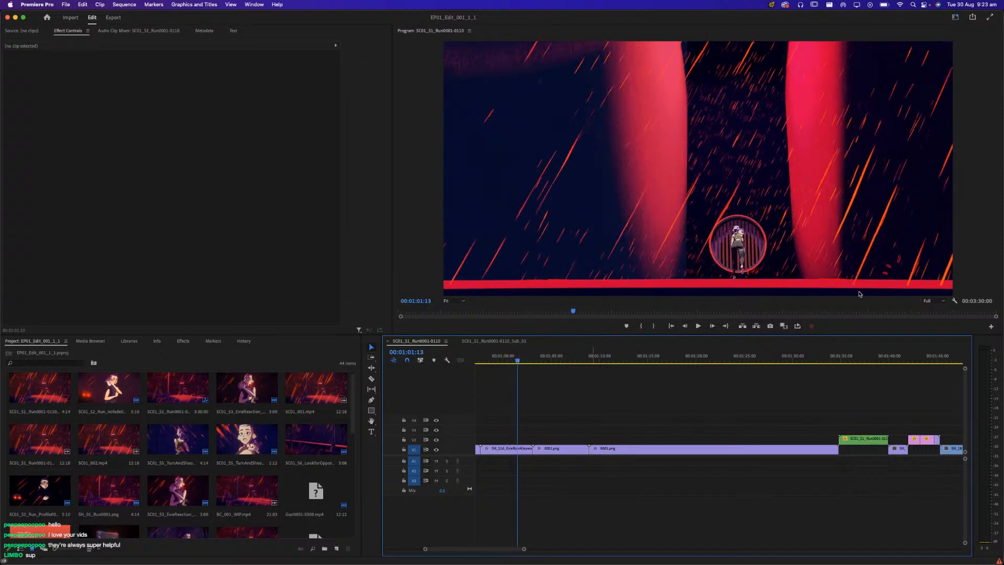
Replay the cut from the round-gate wide shot into the shot of the woman dropping the girl, starting around 00:01:03.
left_click(530, 359)
left_click_drag(532, 361, 532, 362)
key("space")
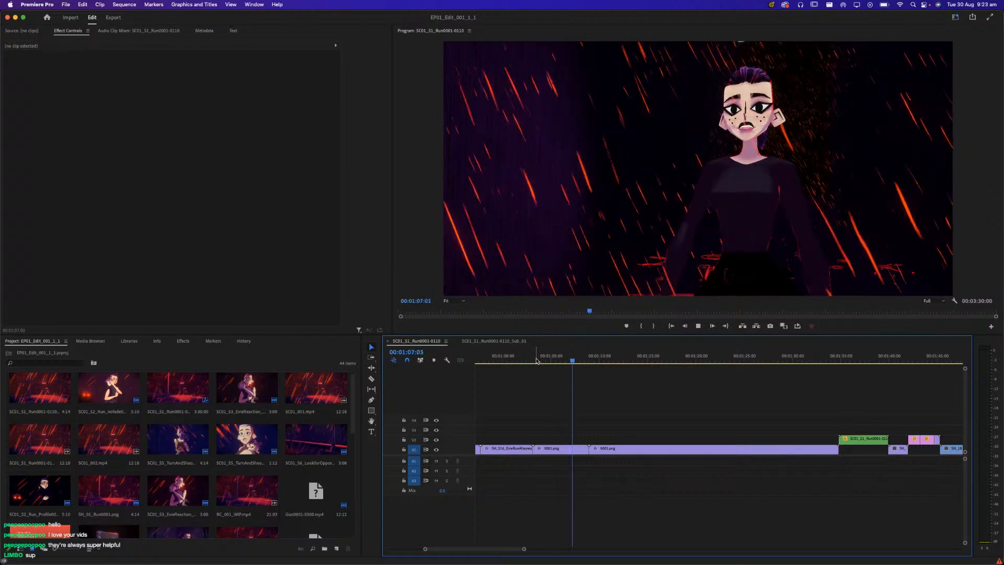
left_click(540, 360)
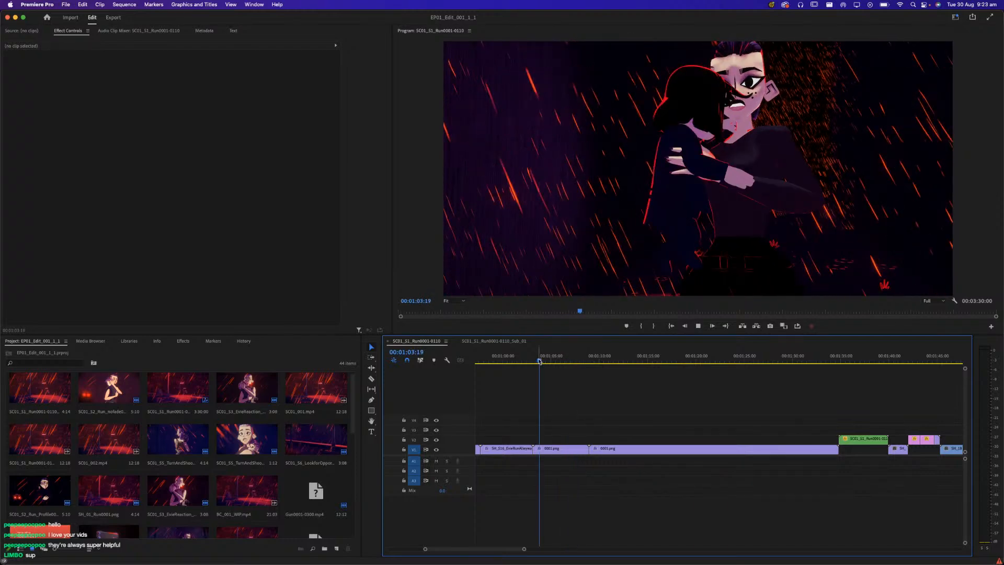
key("space")
left_click(531, 360)
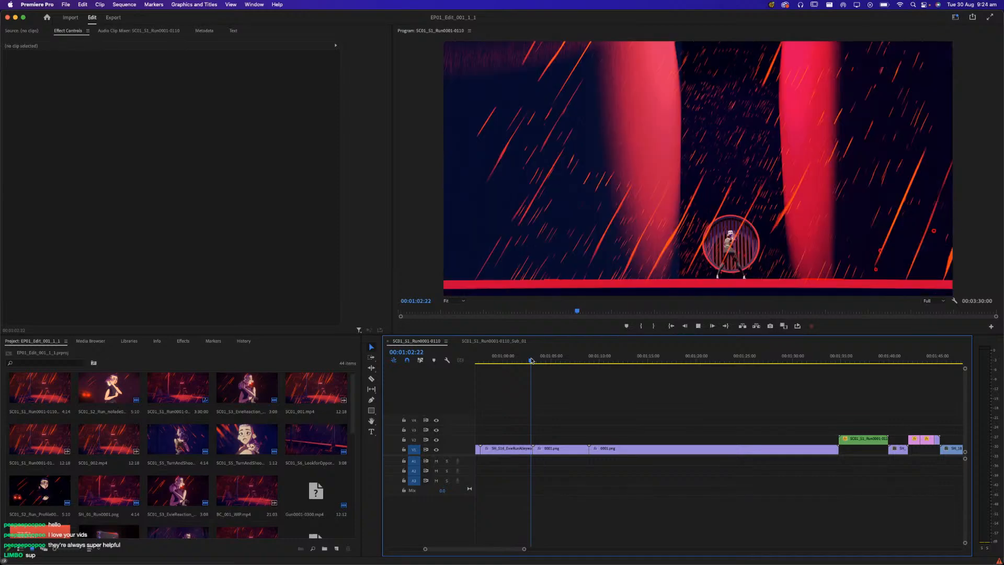
key("space")
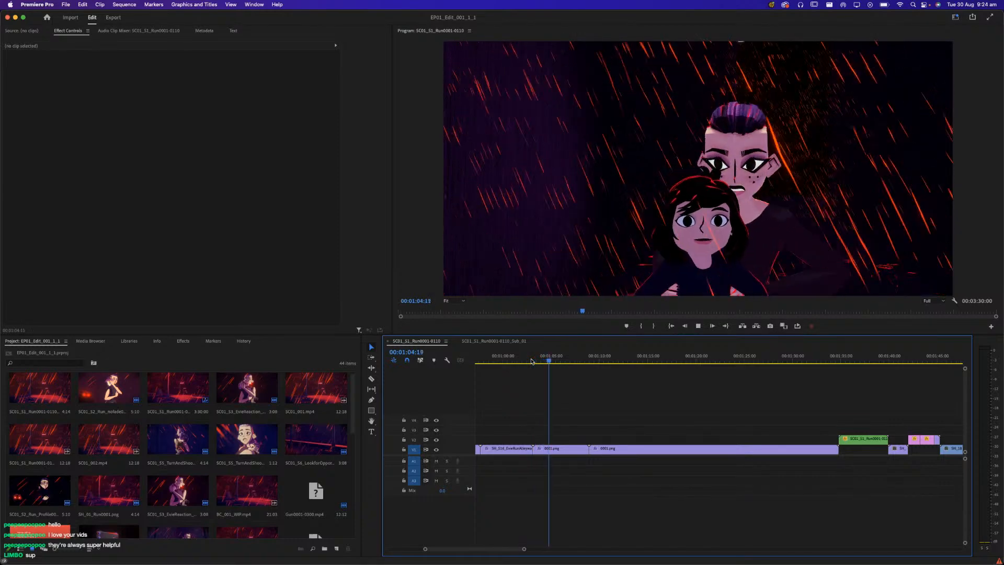
left_click(531, 360)
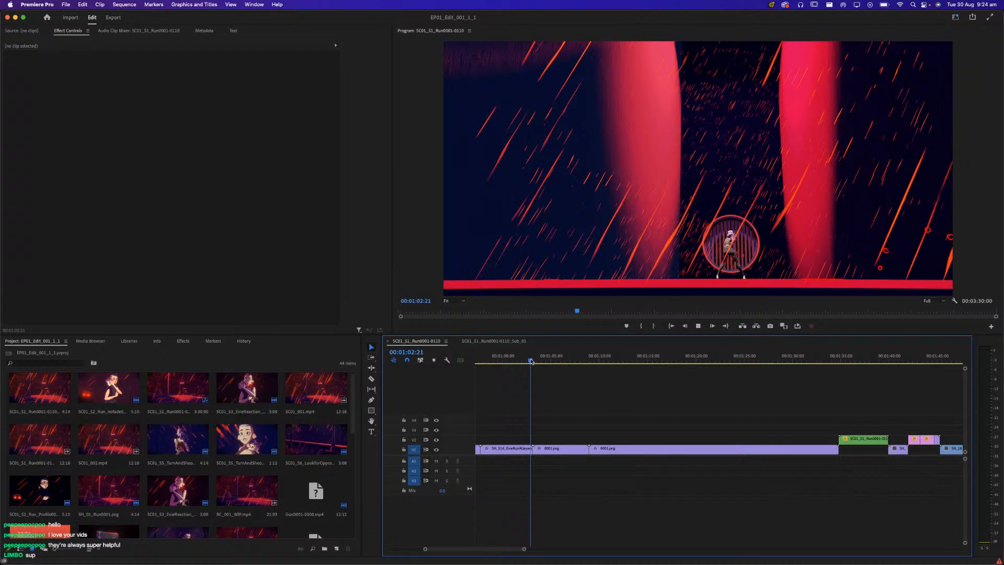
key("space")
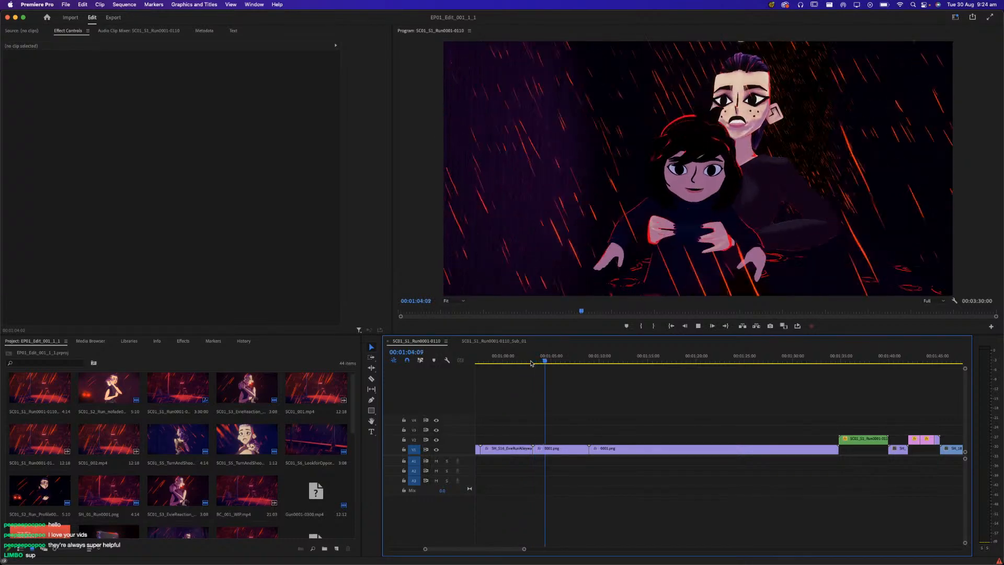
key("space")
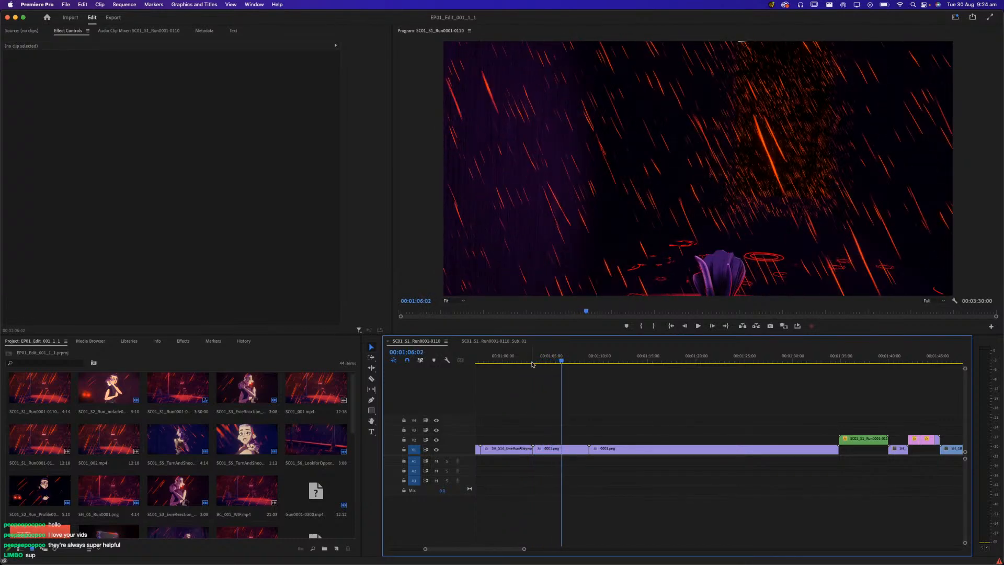
left_click(532, 360)
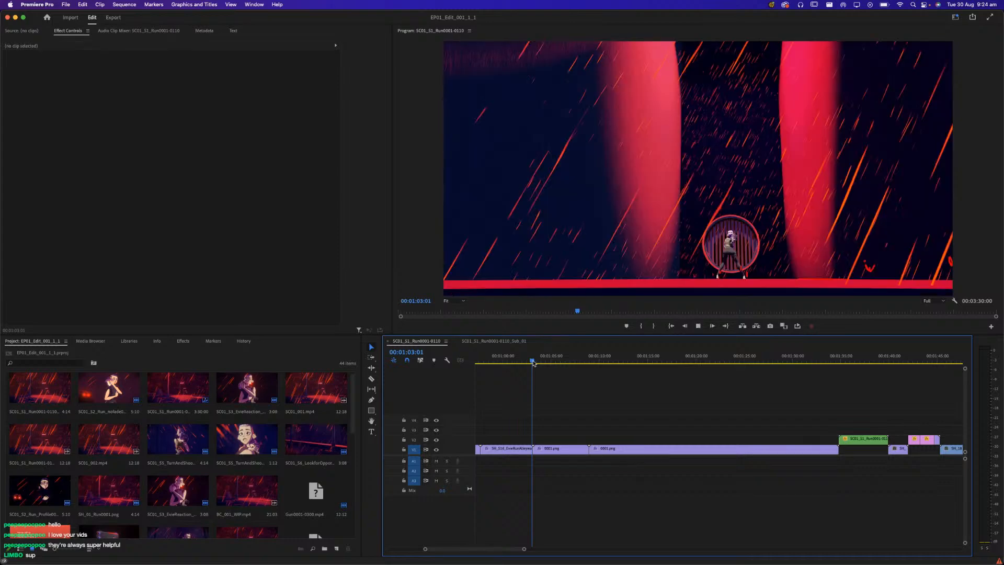
key("space")
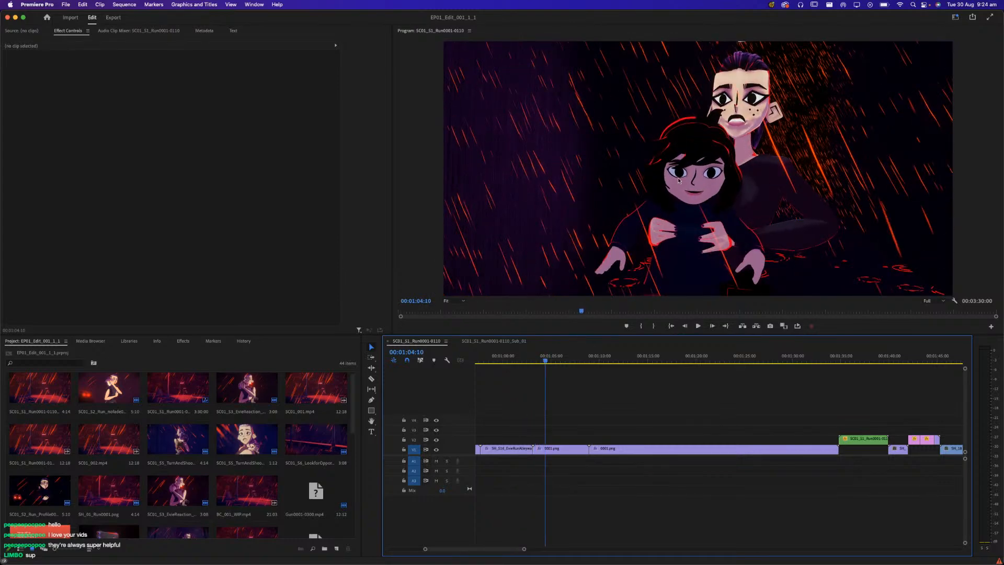
left_click(532, 360)
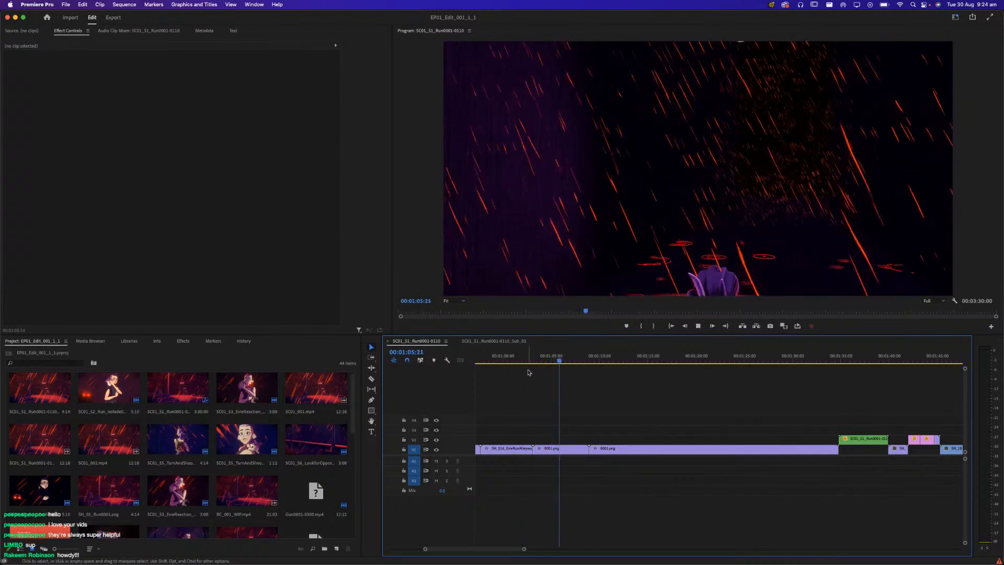
key("space")
Review the girl-drop shot again from its start and continue through the following shots to the woman gripping the bars at 00:01:12:03.
left_click_drag(552, 358, 538, 387)
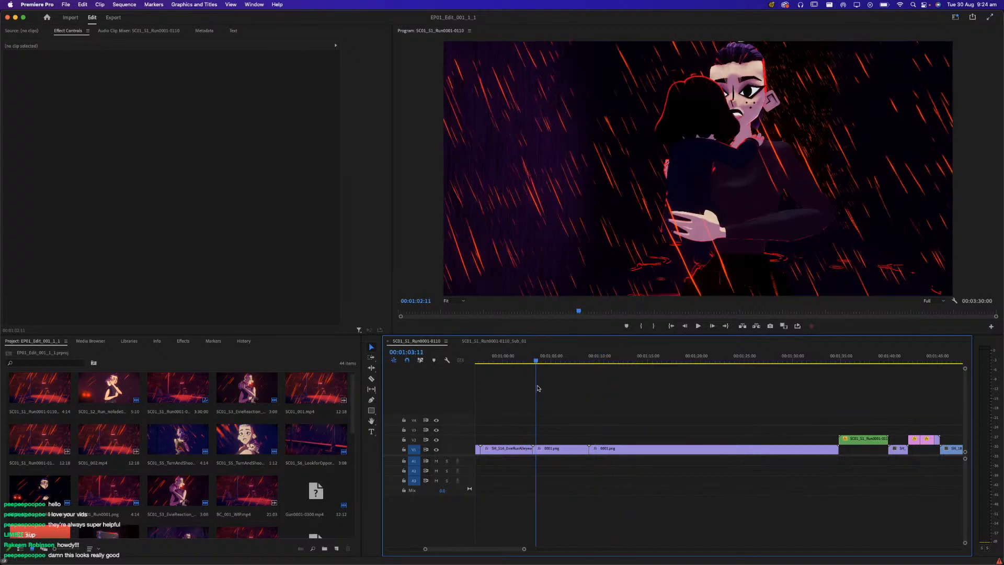
key("space")
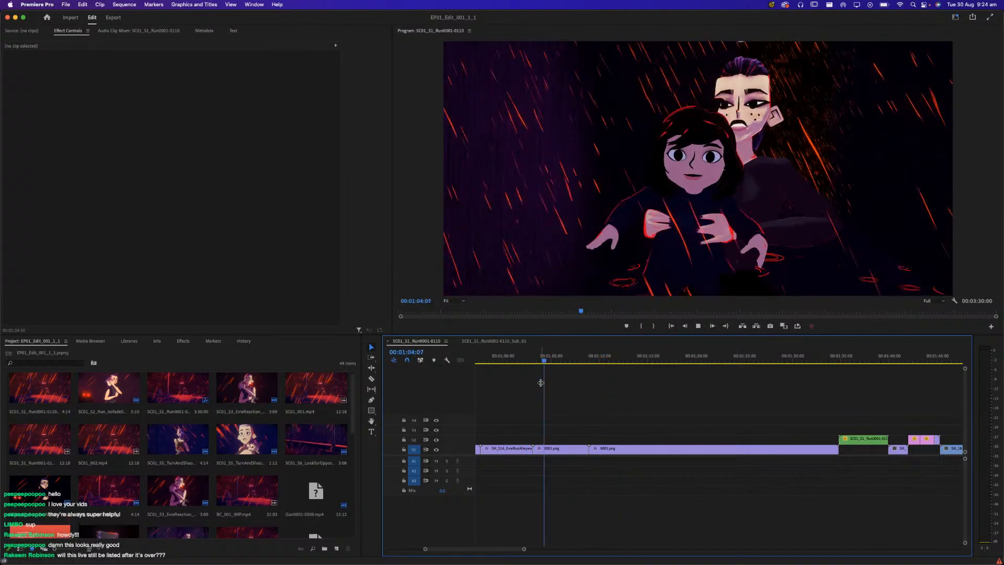
key("space")
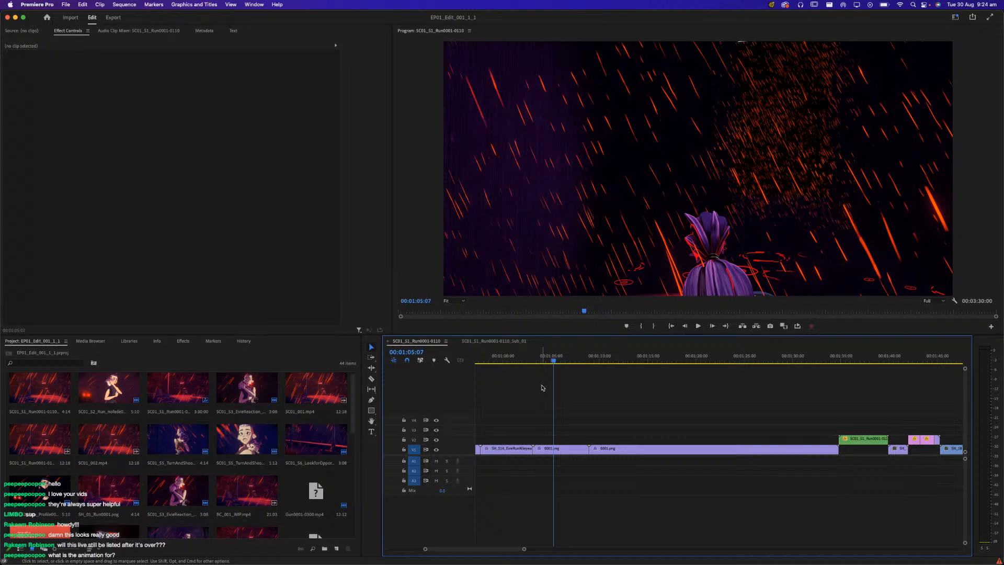
left_click(530, 362)
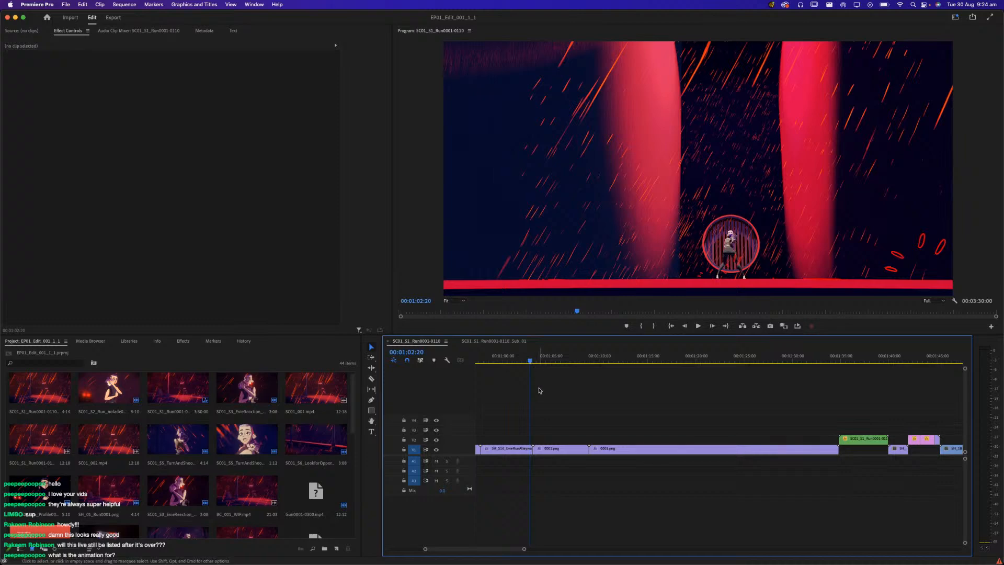
key("space")
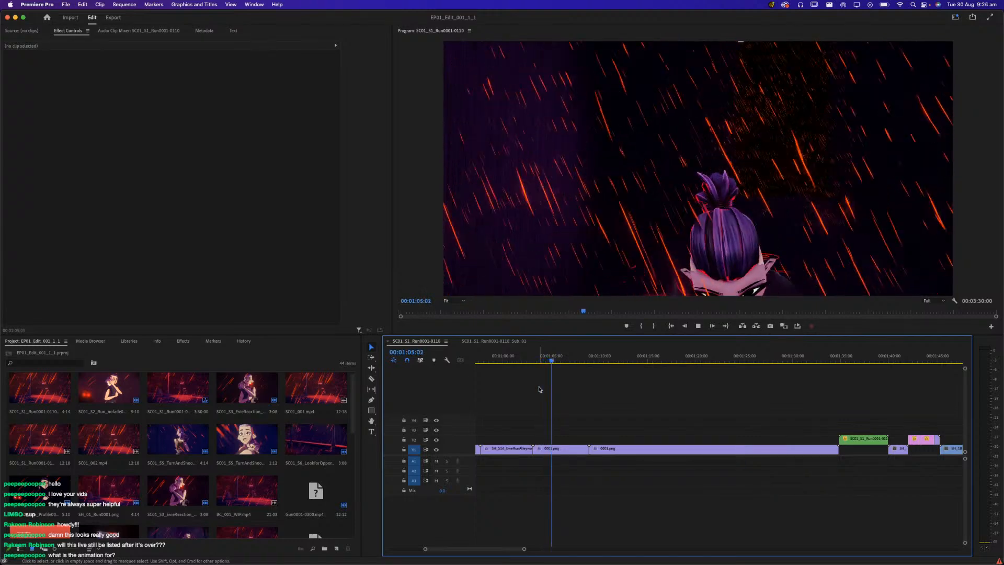
left_click(529, 361)
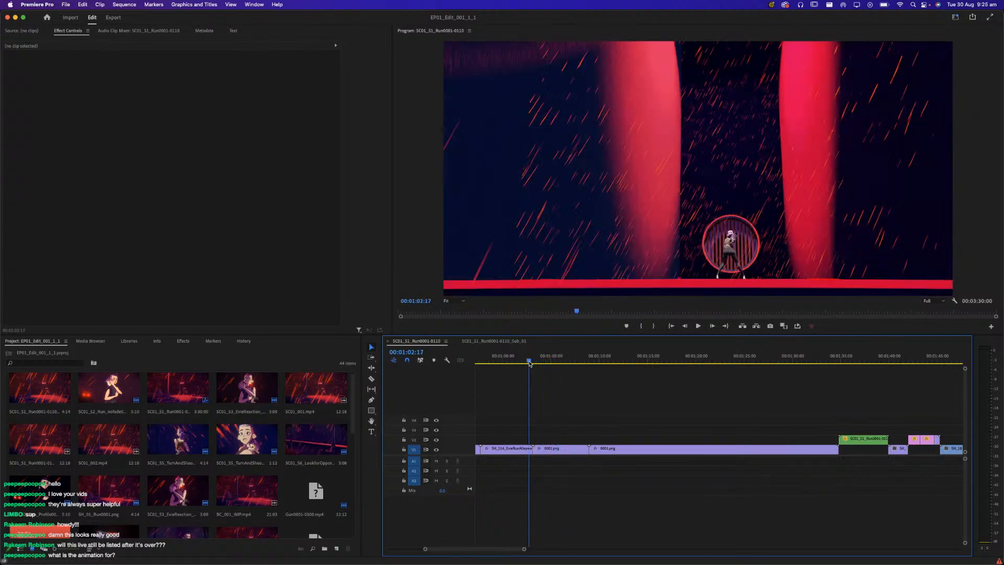
key("space")
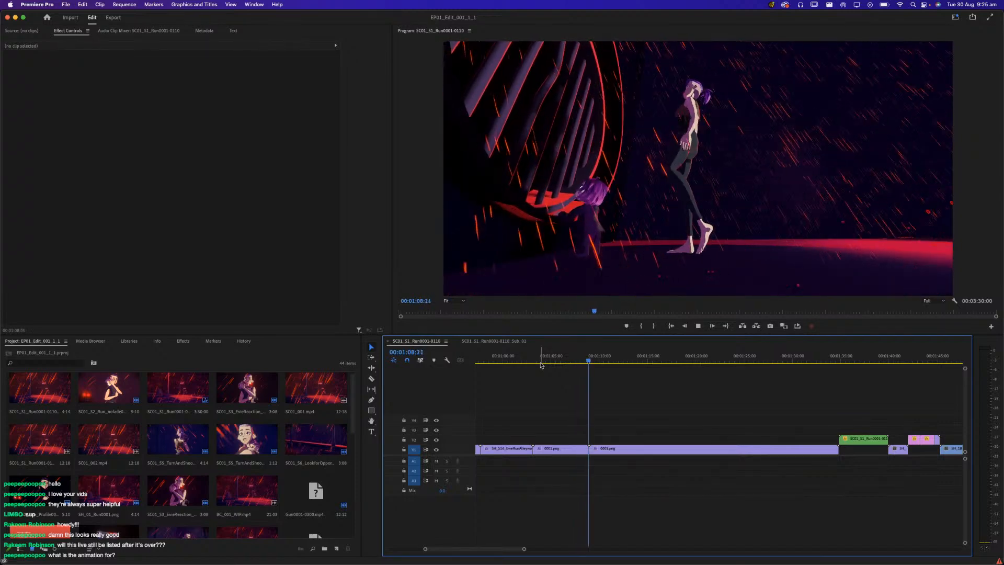
left_click(576, 359)
left_click_drag(576, 359, 620, 361)
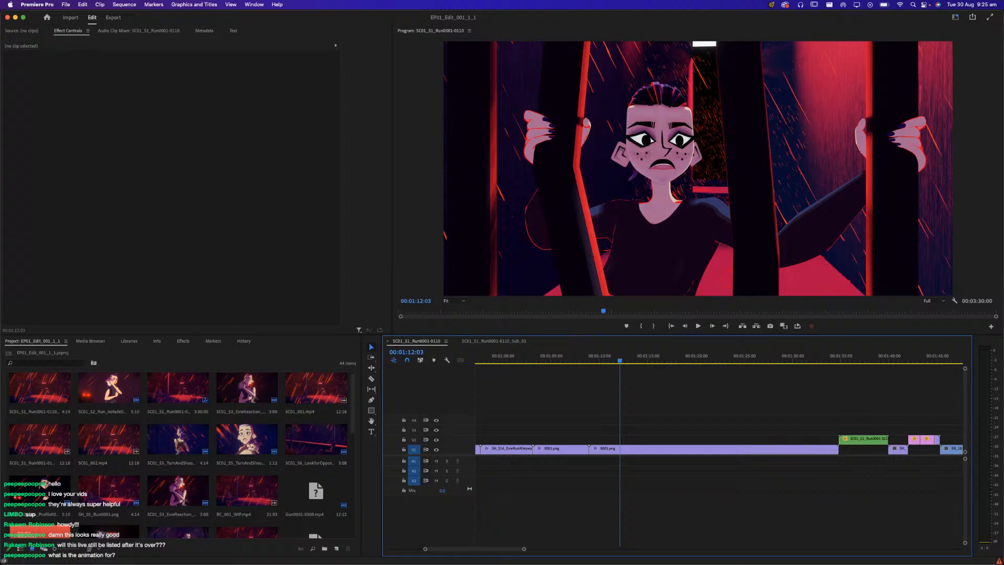
Switch to Blender, minimize the render window, and exclude the Rain collection from the view layer at frame 11.
left_click(234, 564)
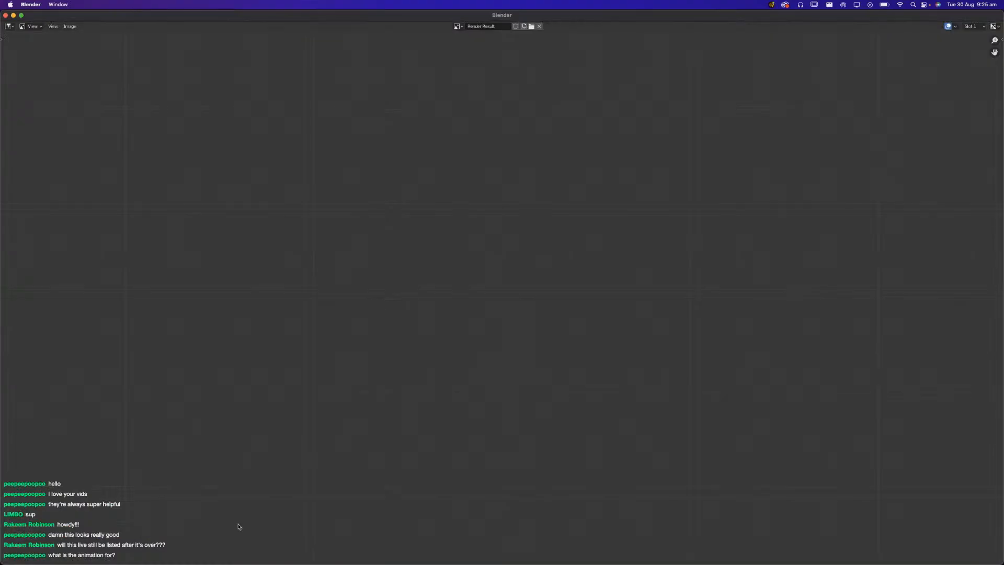
left_click(14, 16)
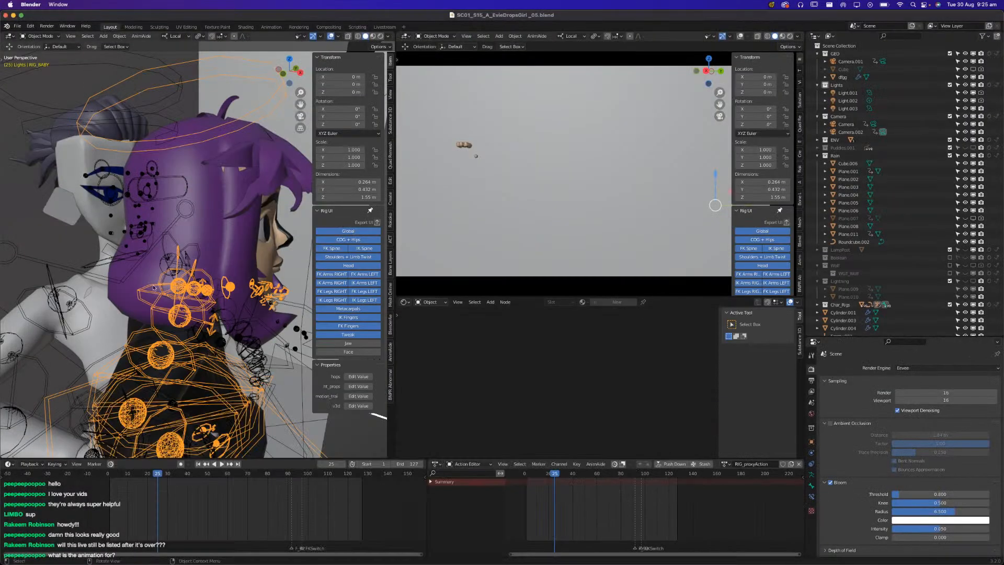
mouse_move(130, 478)
left_mouse_down()
mouse_move(115, 477)
mouse_move(129, 477)
left_mouse_up()
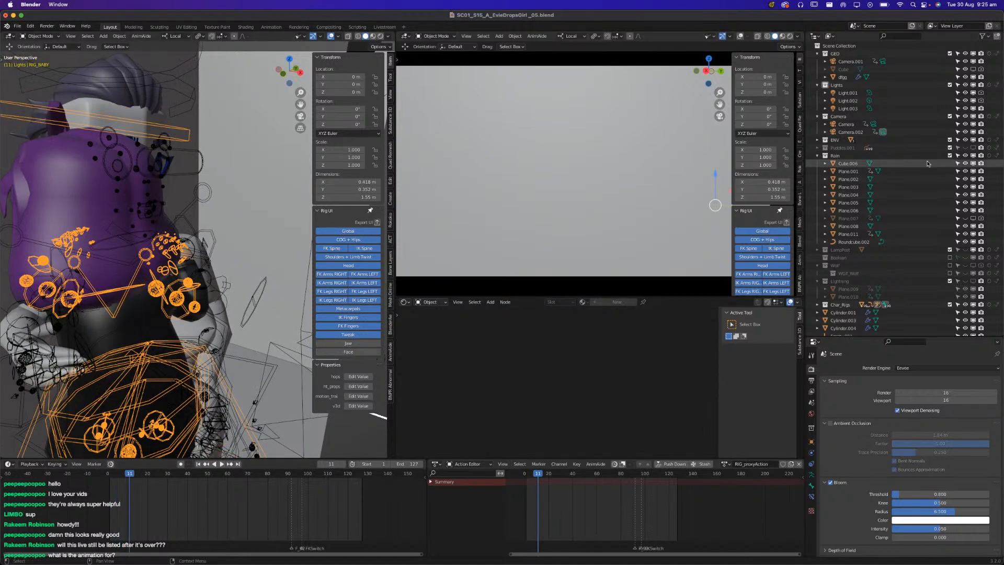
left_click(950, 155)
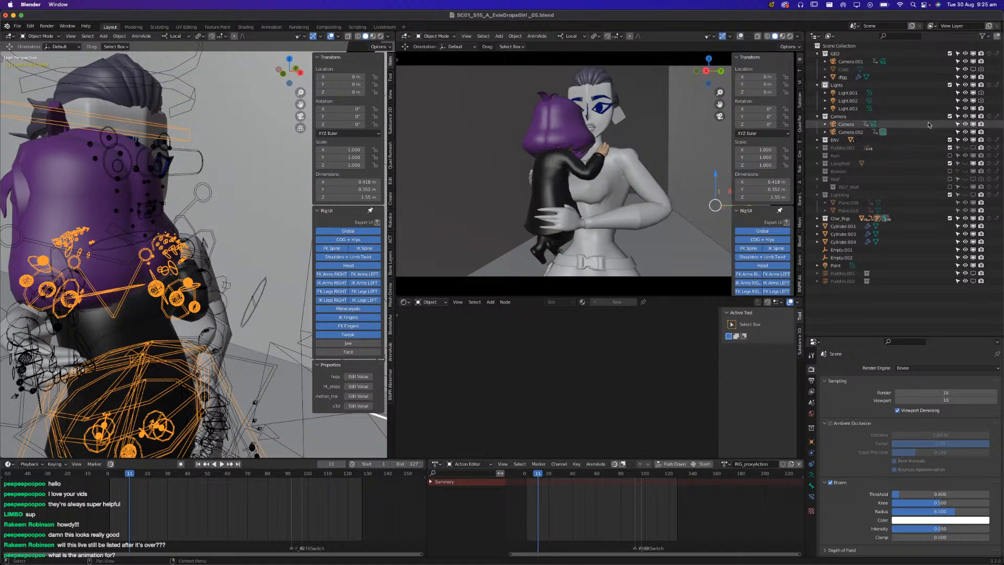
Select the Char_Rigs collection and go to frame 2 with both characters shown full-length.
left_click(847, 219)
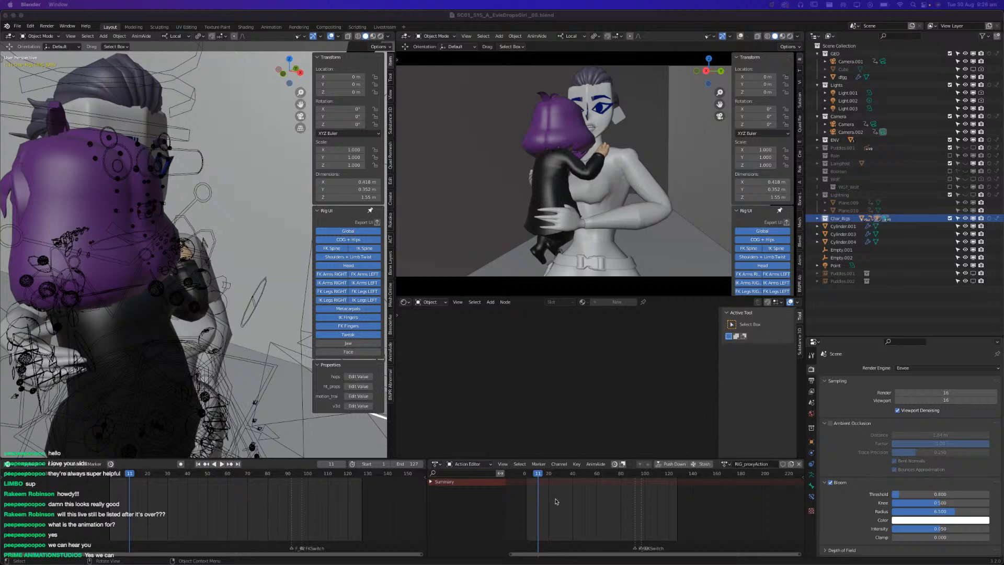
left_click_drag(537, 476, 527, 475)
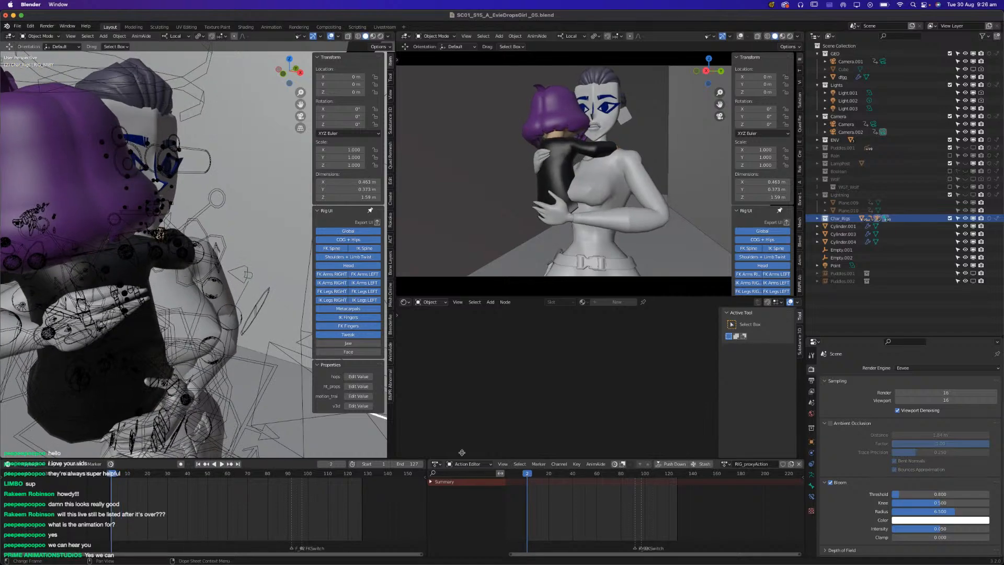
scroll(131, 342, "down", 5)
middle_click_drag(139, 334, 124, 199)
scroll(108, 305, "down", 2)
scroll(178, 366, "down", 4)
middle_click_drag(194, 422, 170, 409)
scroll(600, 230, "down", 2)
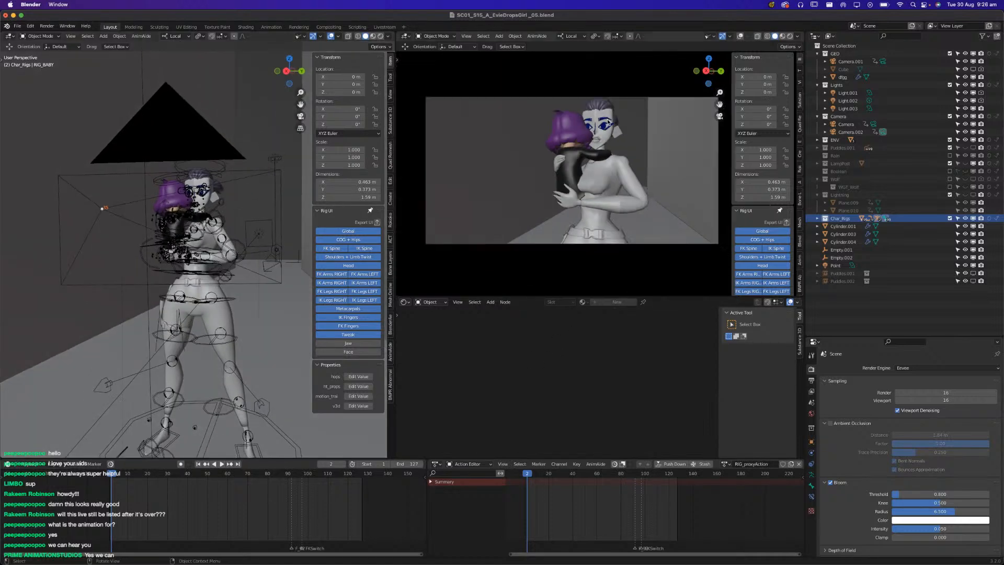
Play the girl-drop animation from its opening frames twice to review both characters, and save the file.
key("space")
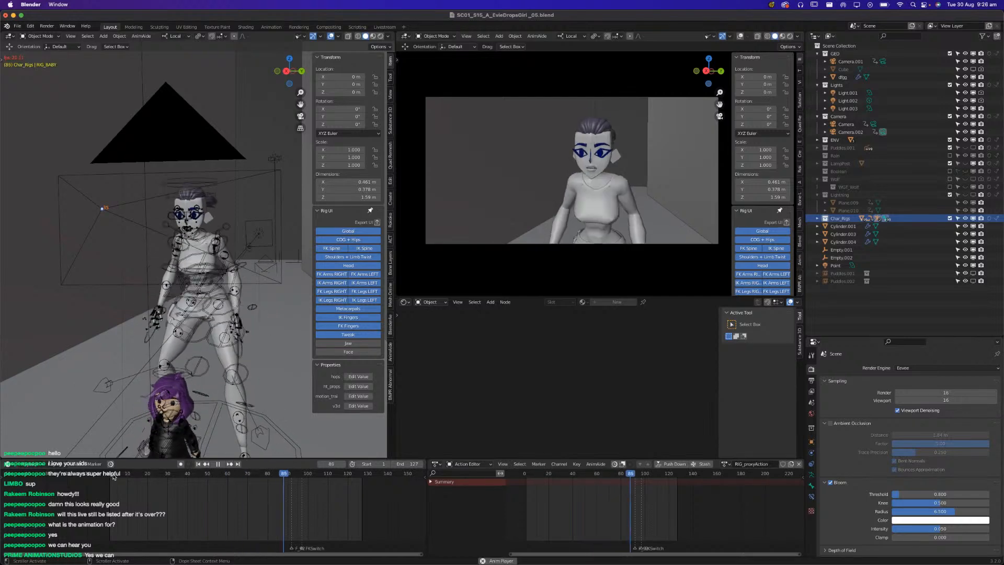
key("space")
left_click_drag(130, 477, 108, 490)
key("space")
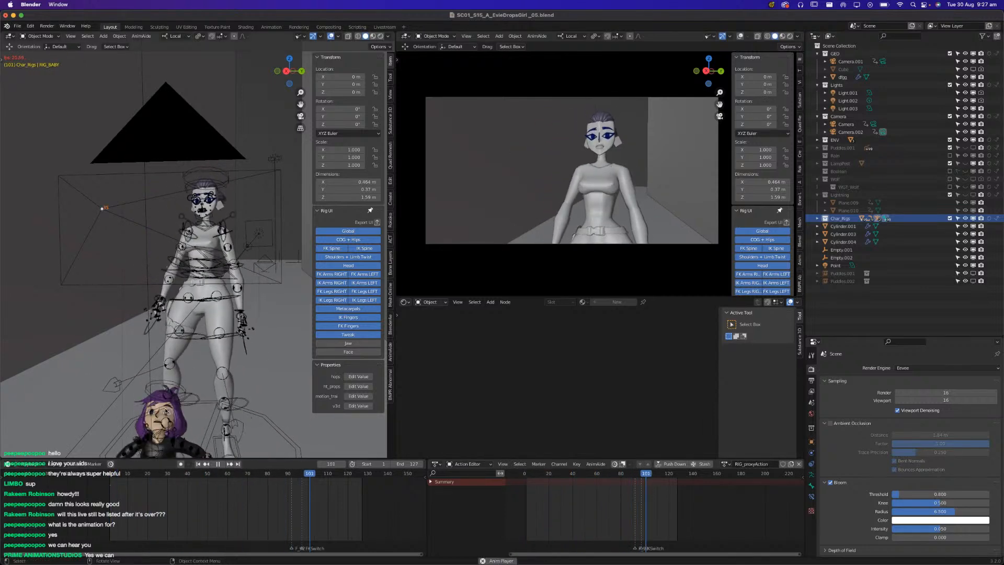
key("Escape")
key("ctrl+s")
Examine the opening of the drop by replaying and scrubbing the frames where the girl turns in the woman's arms.
key("space")
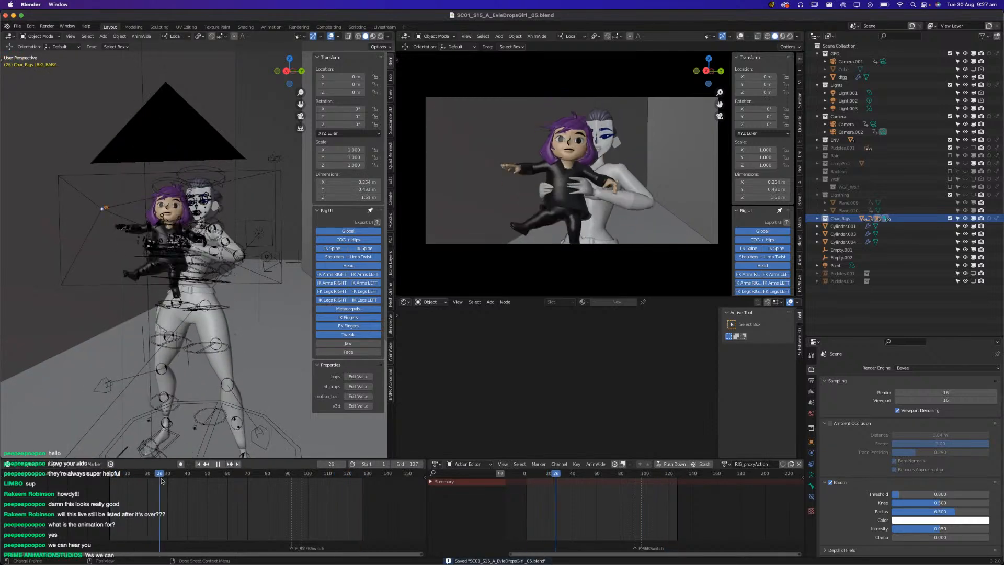
left_click_drag(174, 476, 138, 487)
key("space")
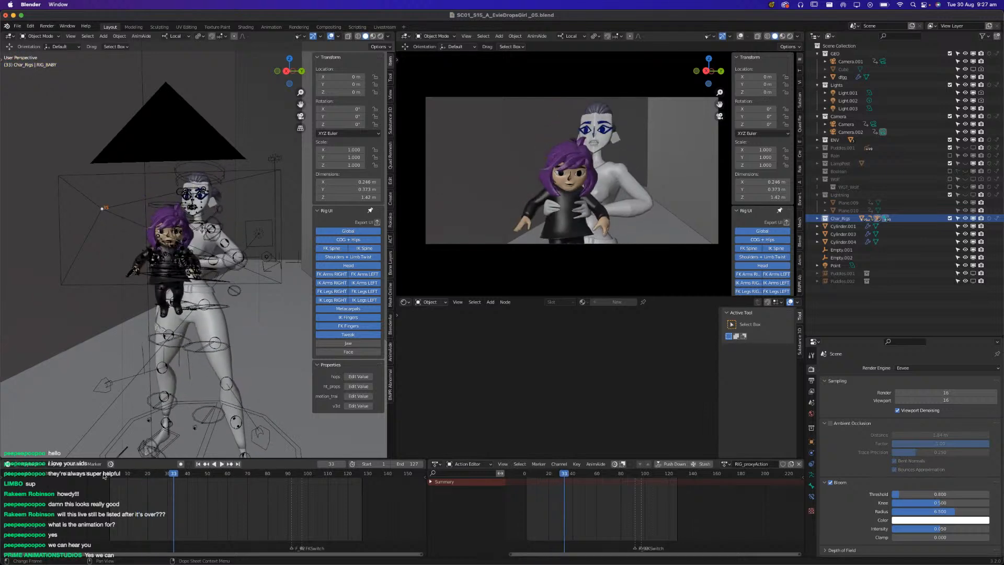
left_click(112, 476)
key("space")
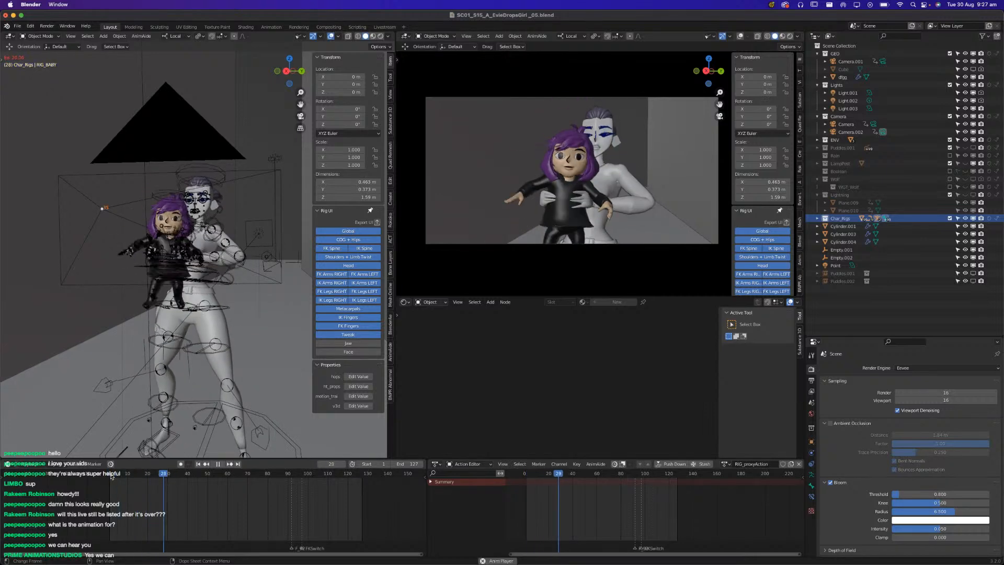
mouse_move(112, 475)
left_mouse_down()
mouse_move(153, 470)
mouse_move(125, 468)
left_mouse_up()
key("space")
key("space")
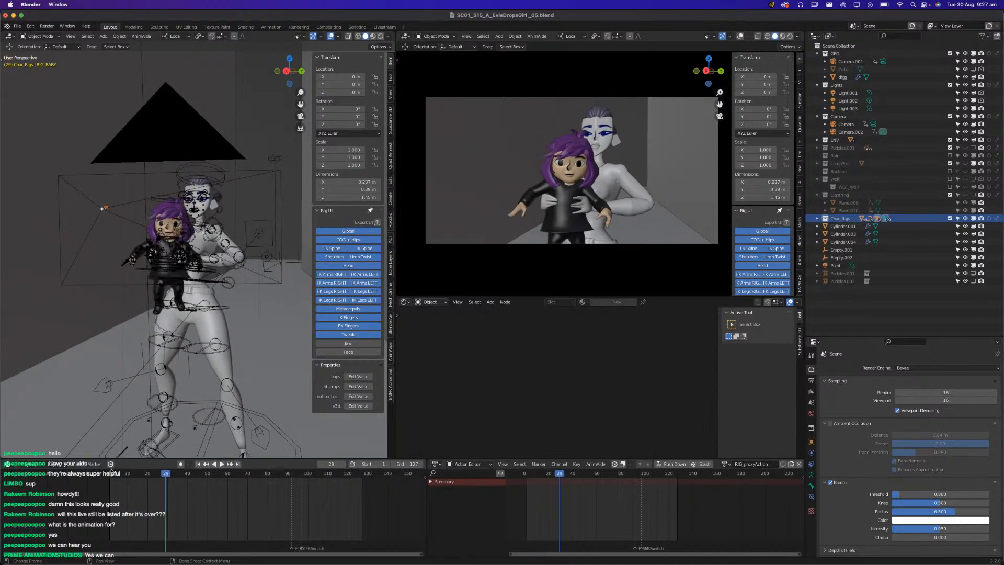
Replay the girl's turn several more times from frame 1, stop at frame 34, and save the file.
left_click(115, 473)
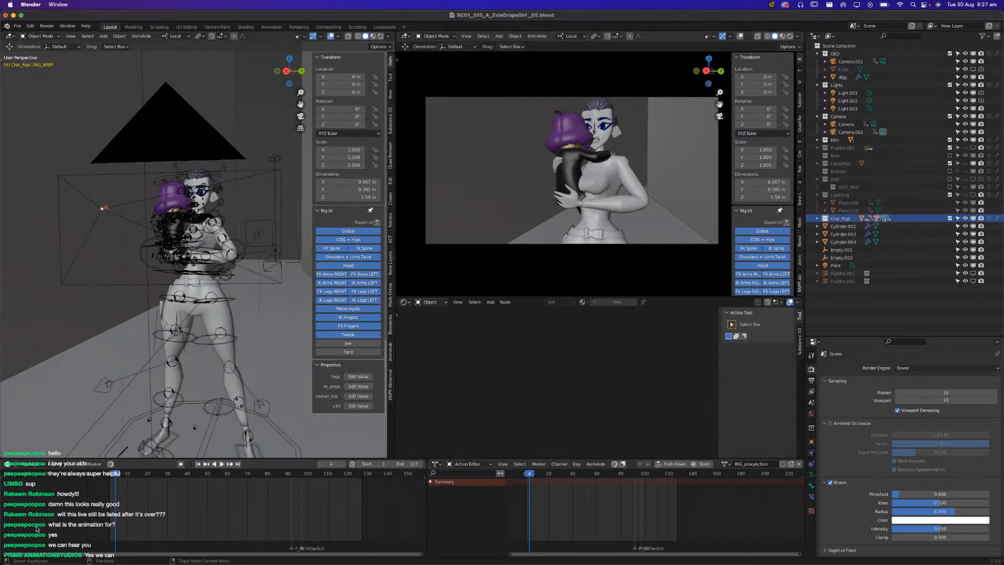
mouse_move(119, 477)
left_mouse_down()
mouse_move(170, 476)
mouse_move(110, 480)
left_mouse_up()
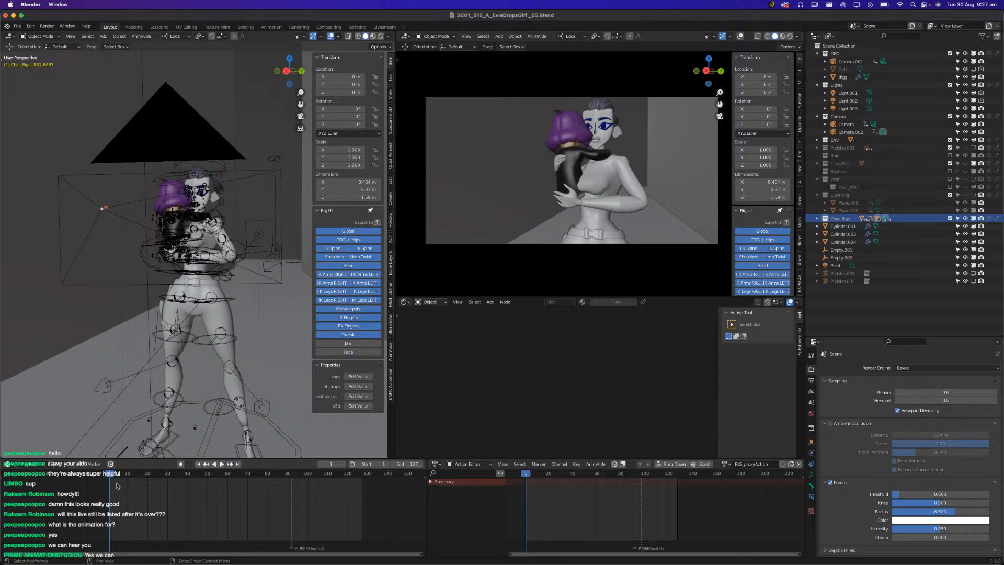
key("space")
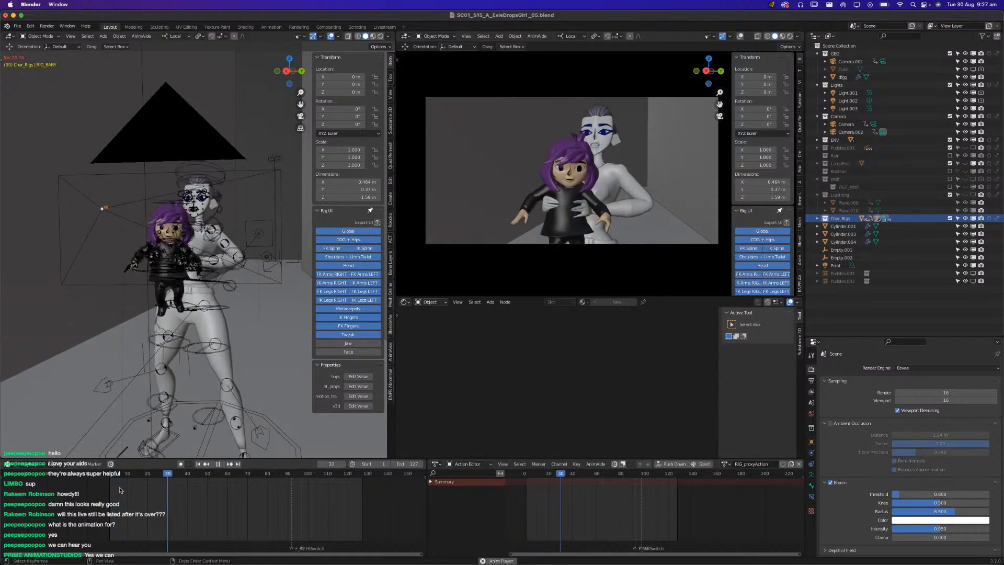
key("shift+Left")
key("space")
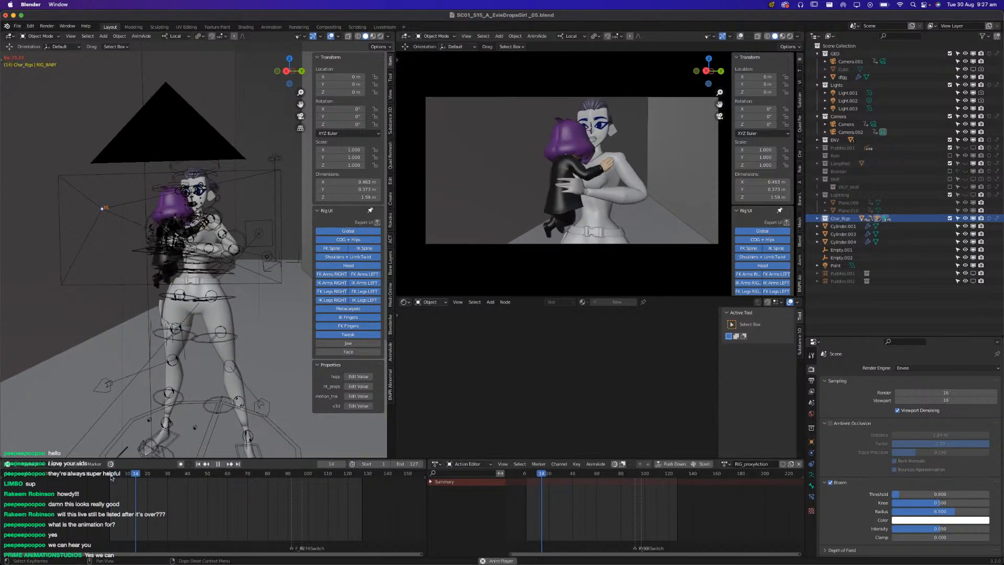
key("space")
left_click(111, 477)
key("space")
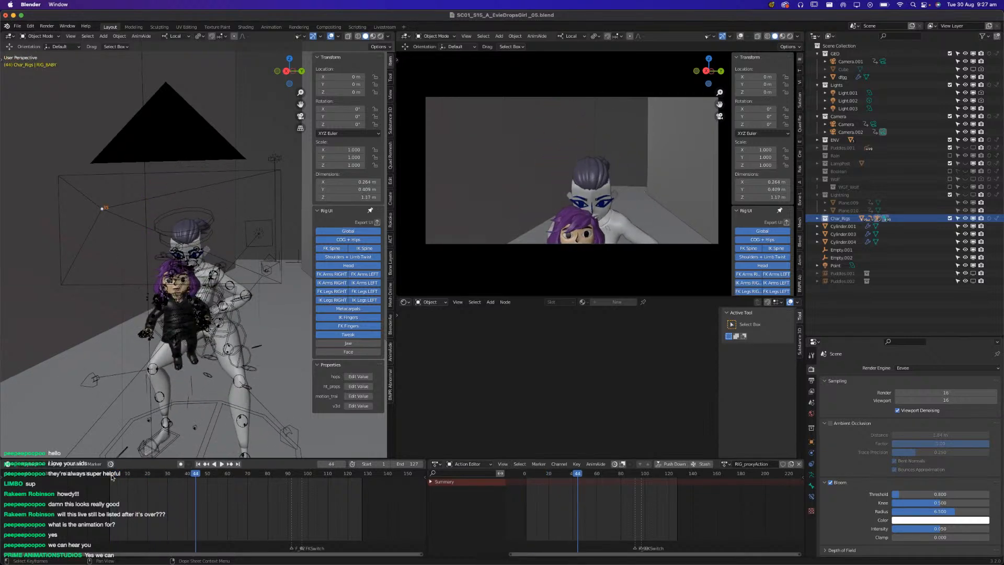
left_click(139, 477)
left_click_drag(139, 477, 156, 473)
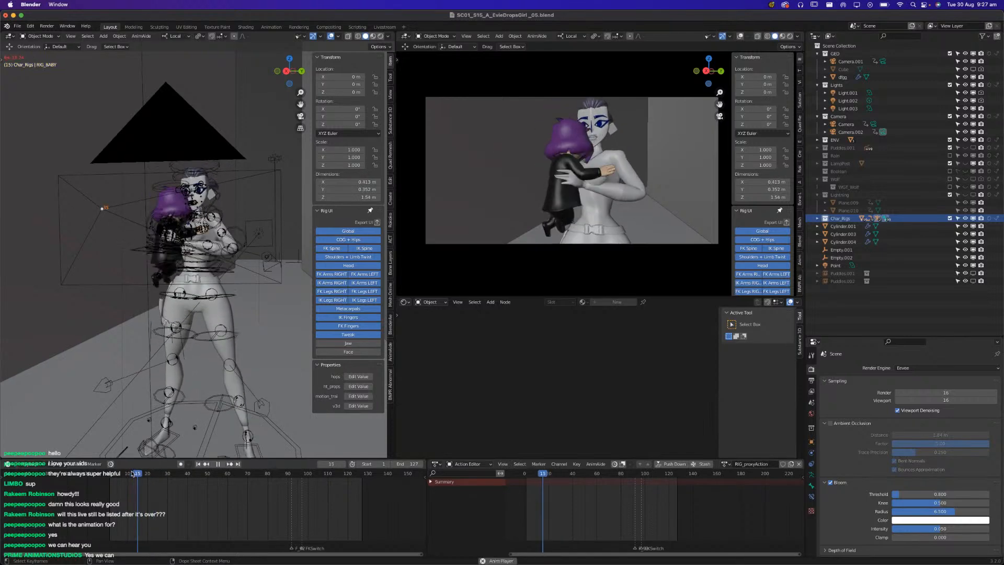
key("space")
key("super+s")
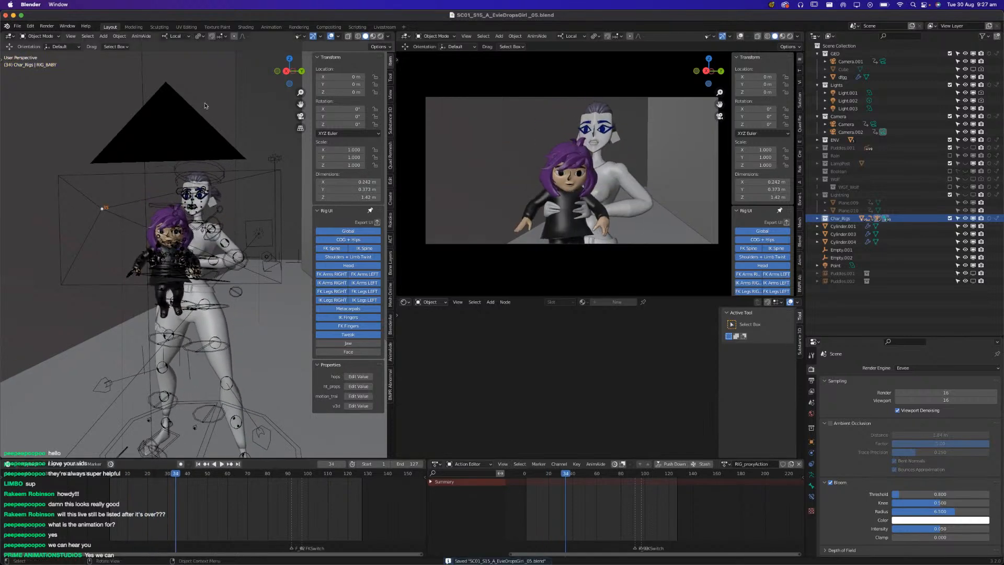
Select the girl's rig, RIG_BABY, in a close view of both characters at frame 34.
scroll(188, 172, "up", 7)
scroll(181, 190, "down", 2)
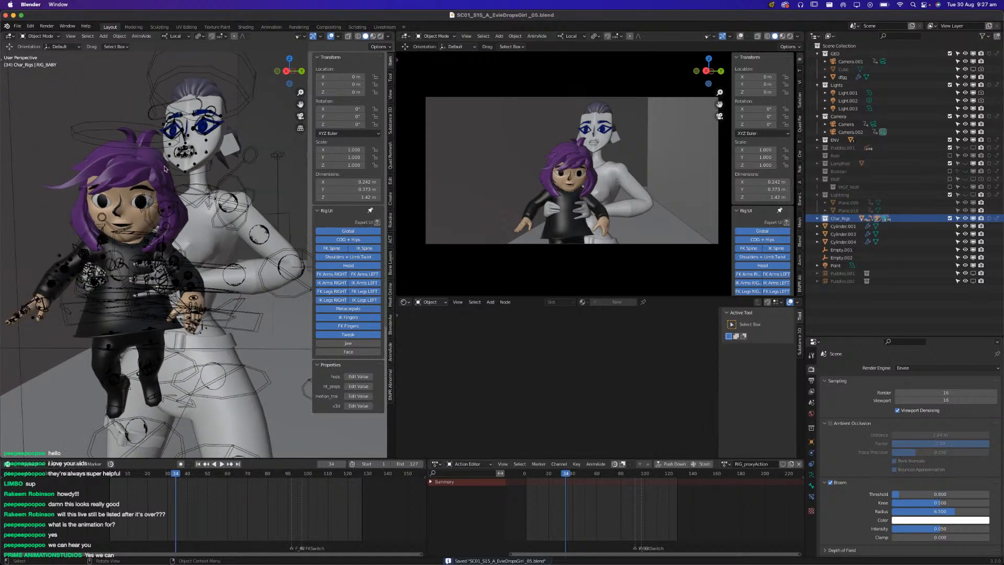
left_click(97, 121)
left_click(97, 124)
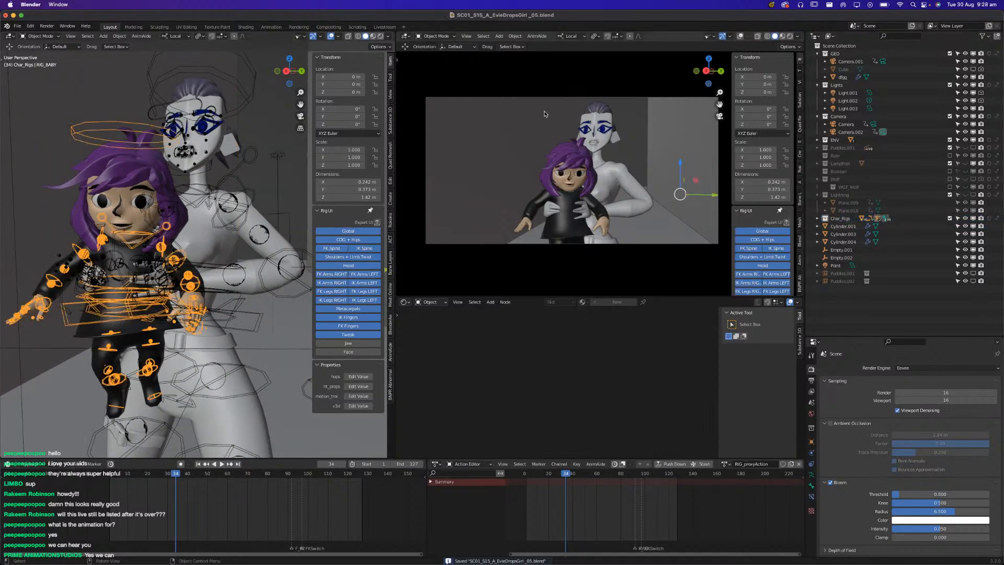
left_click(297, 36)
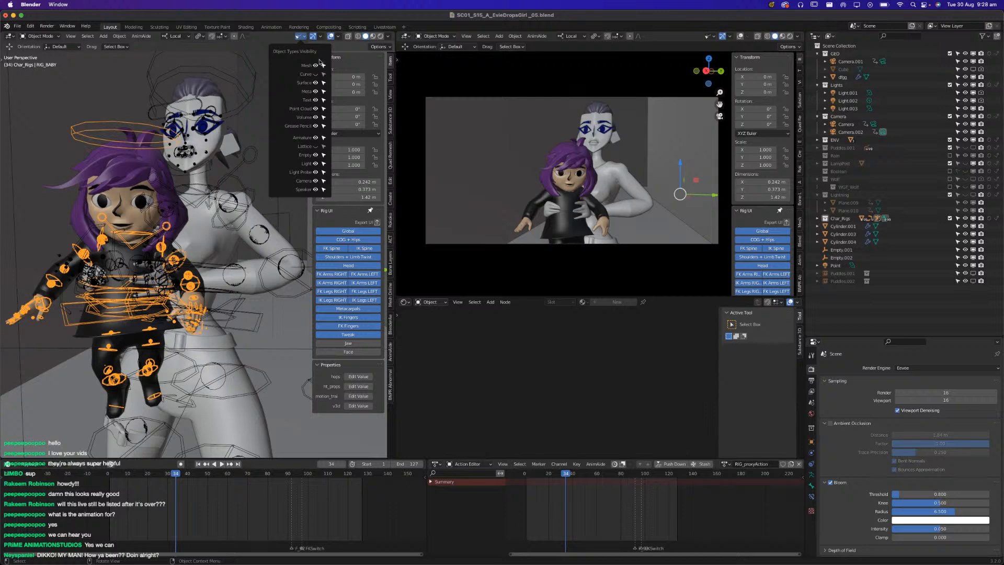
left_click(317, 66)
left_click(318, 67)
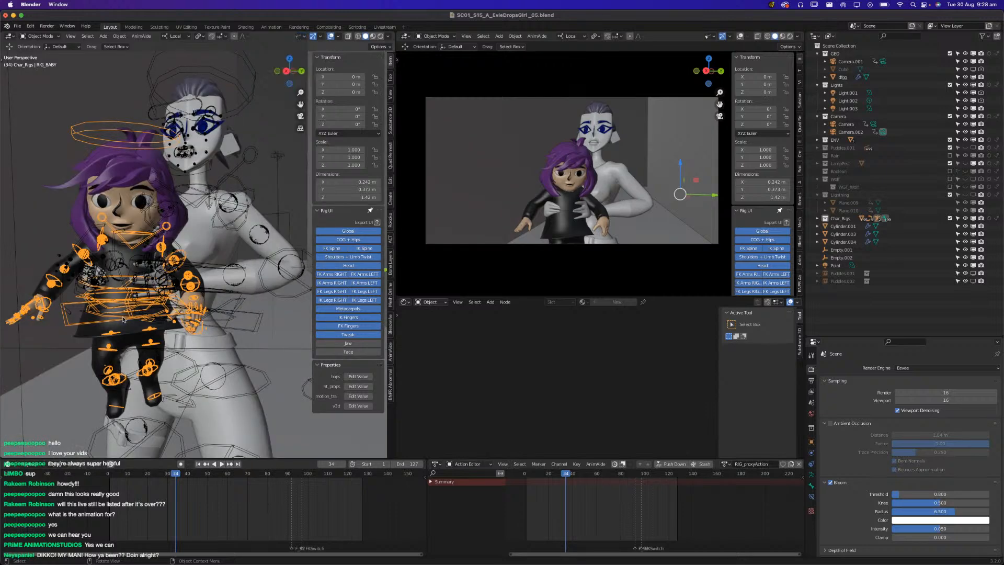
Save the file and select the girl's head control, CTRL_head.001, in Pose Mode.
key("super+s")
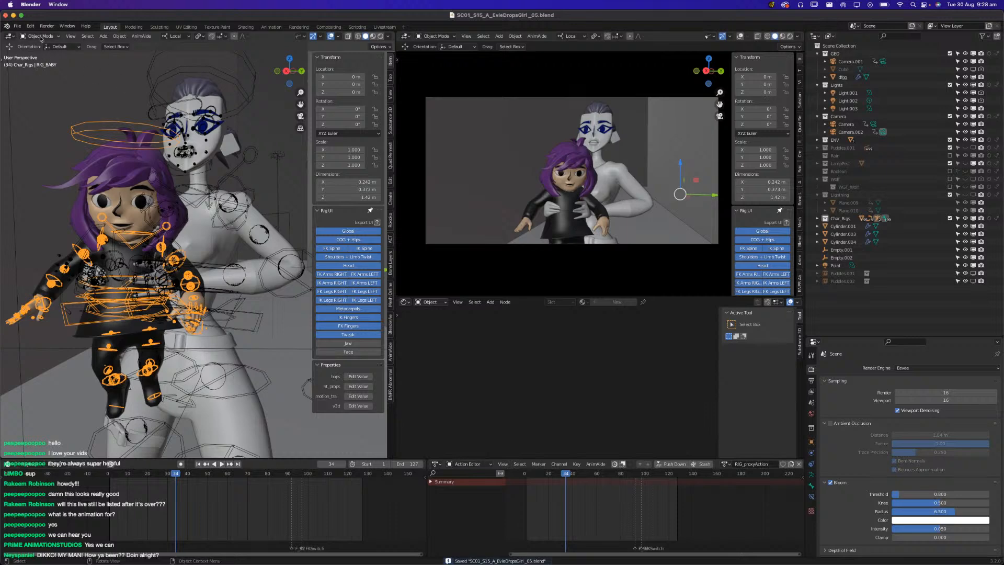
key("ctrl+Tab")
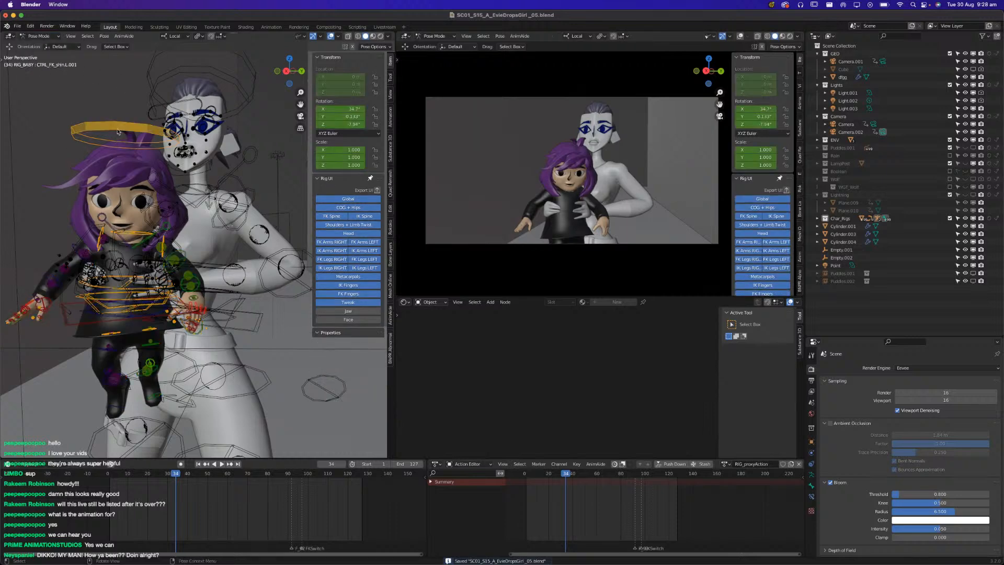
left_click(117, 132)
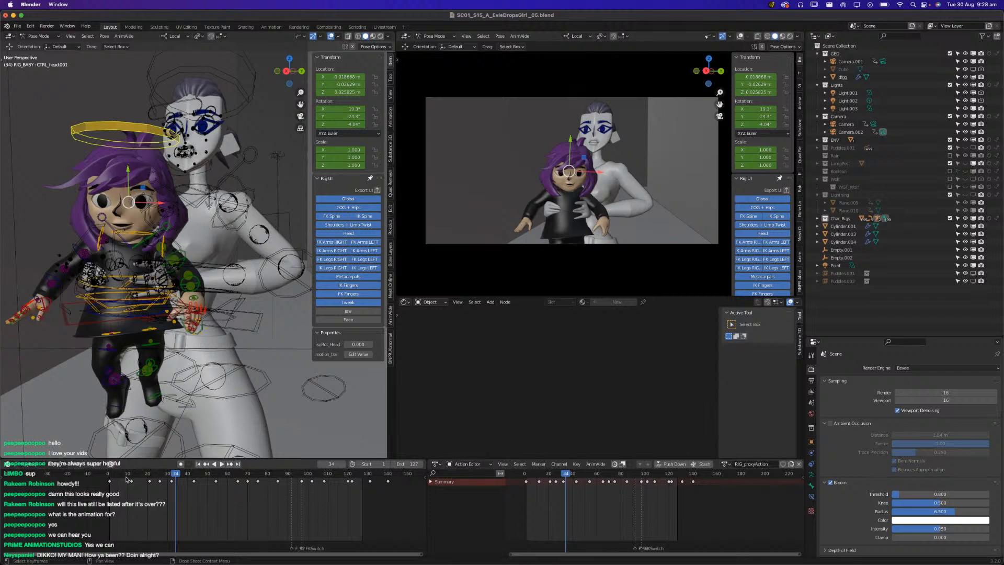
Replay the girl's turn in the close view, return to frame 34, and save the file.
key("space")
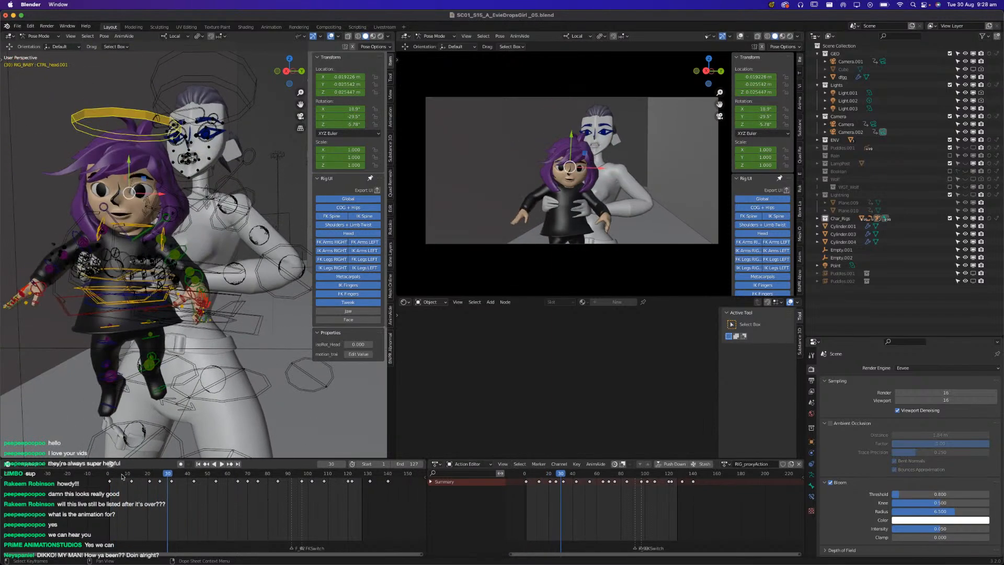
key("space")
key("space")
left_click_drag(125, 475, 132, 475)
key("space")
key("space")
middle_click_drag(160, 228, 165, 277)
key("ctrl+s")
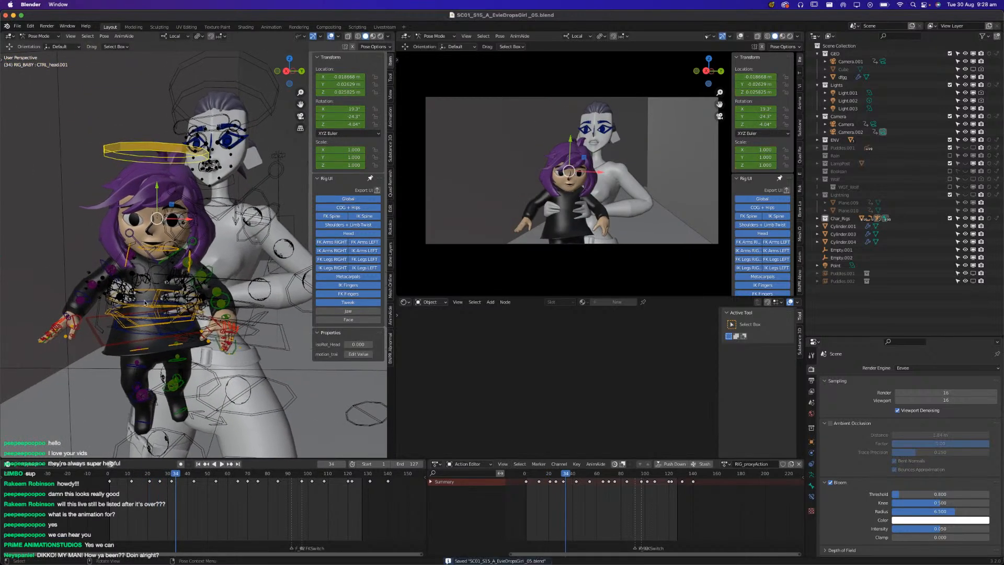
Go to frame 28 and show the Face bone layer of the girl's rig.
left_click_drag(133, 477, 163, 475)
scroll(147, 154, "up", 1)
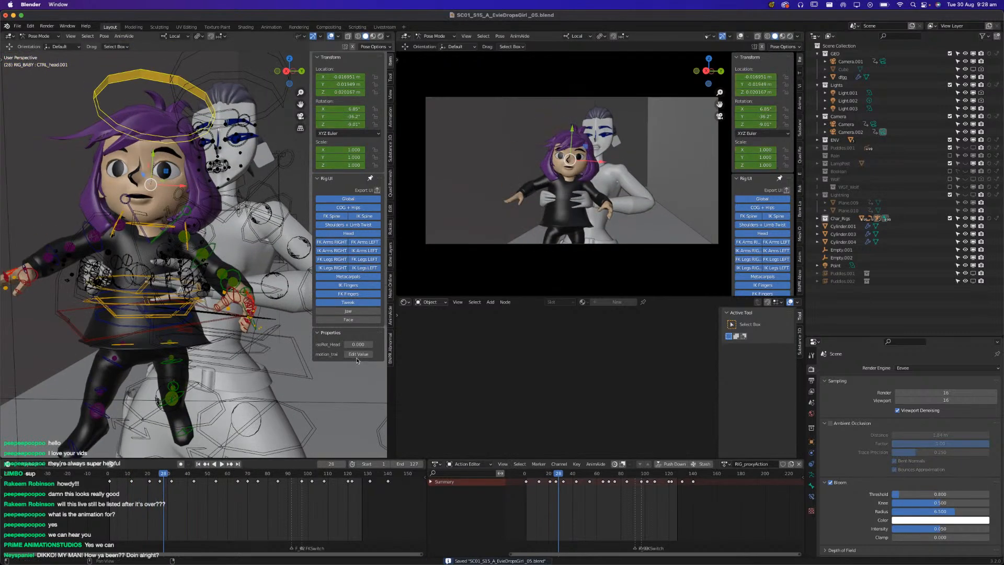
left_click(350, 320)
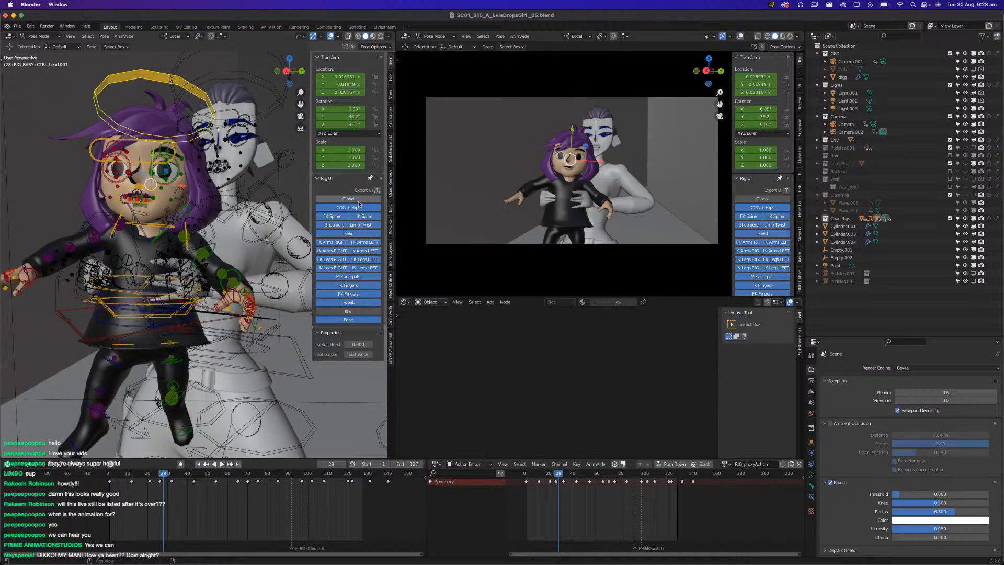
Hide all of the girl's bone layers except Global, Head and Face, and save the file.
left_click_drag(330, 242, 364, 242)
left_click(342, 209)
left_click_drag(339, 216, 340, 238)
left_click(340, 235)
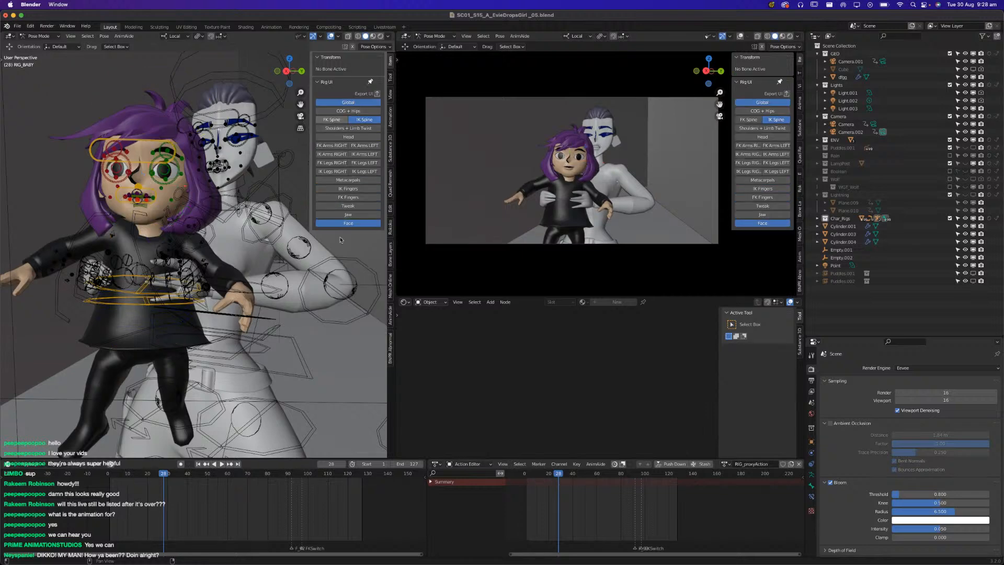
left_click(359, 120)
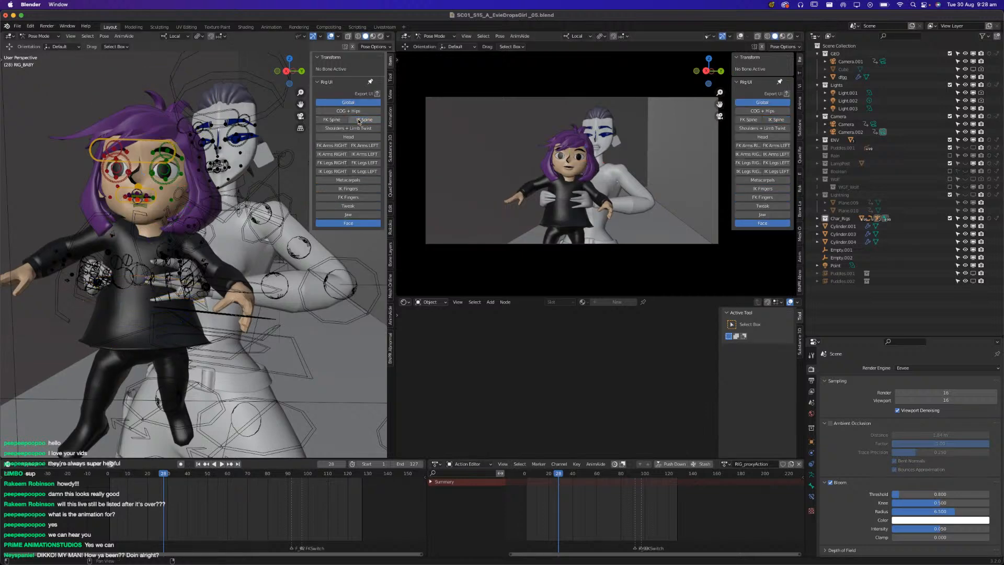
middle_click_drag(262, 225, 297, 281, "shift")
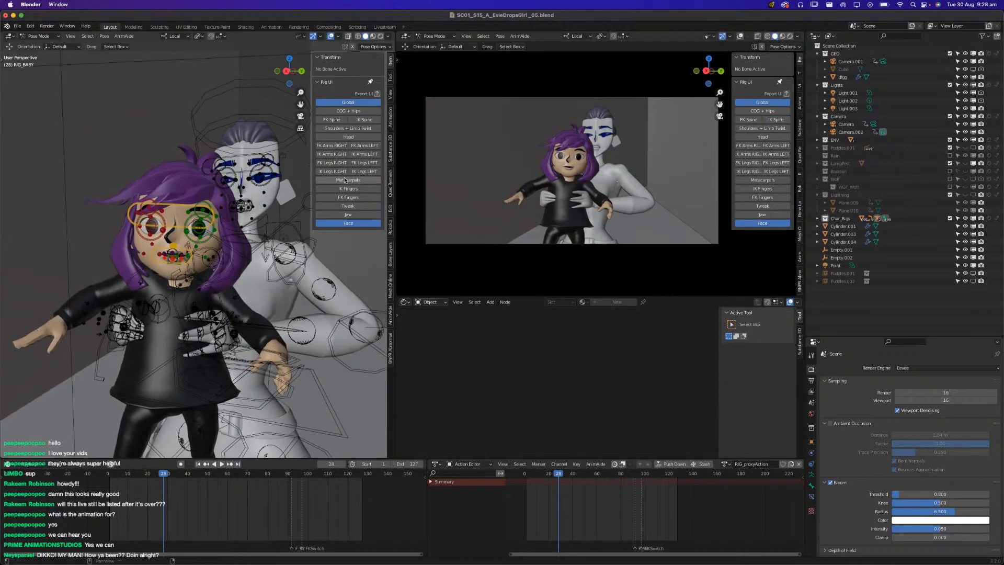
left_click(344, 137)
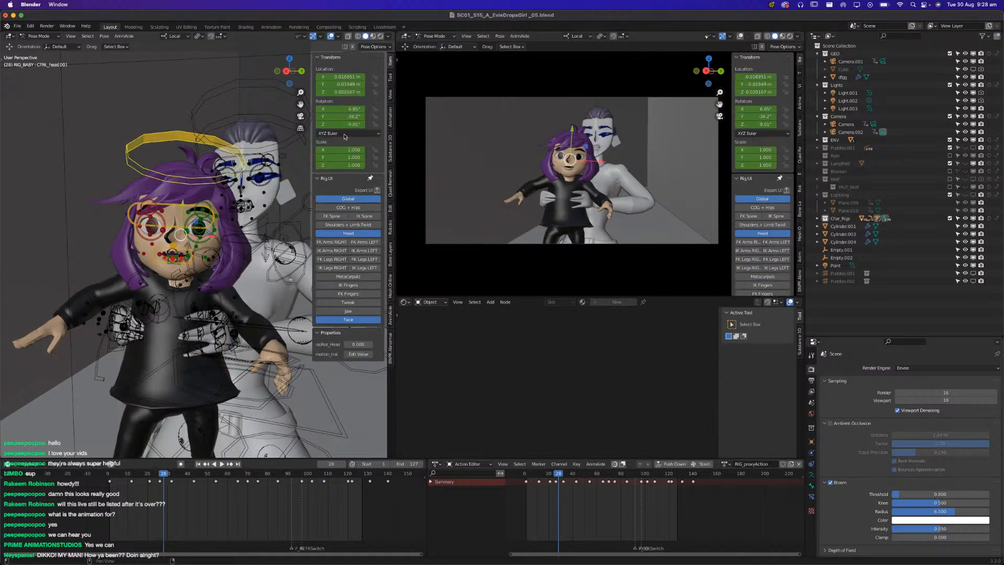
key("super+s")
Examine the girl's face and eyes close up while playing and scrubbing from the opening frames to frame 26.
scroll(131, 366, "up", 4)
middle_click_drag(130, 366, 177, 176)
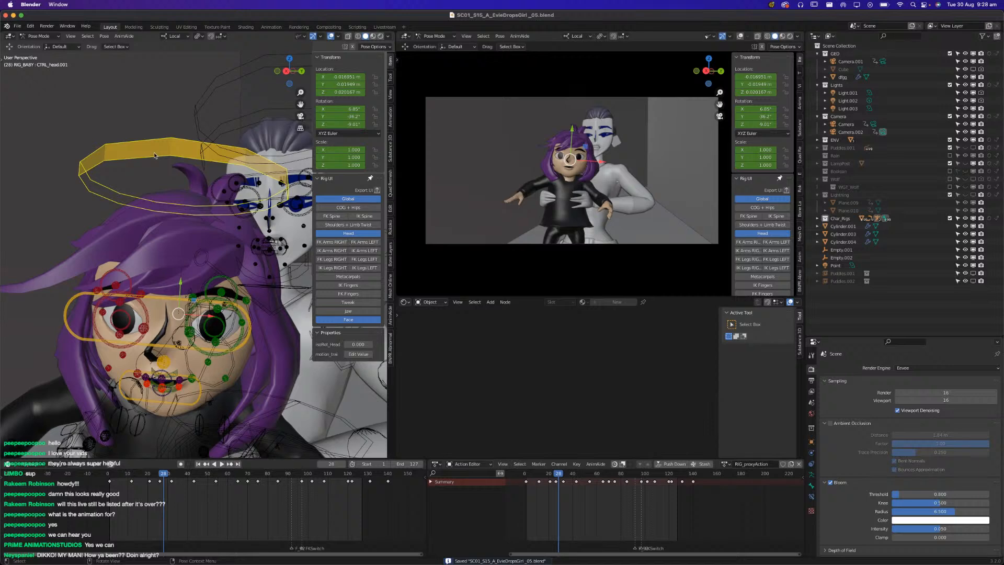
left_click(114, 477)
key("space")
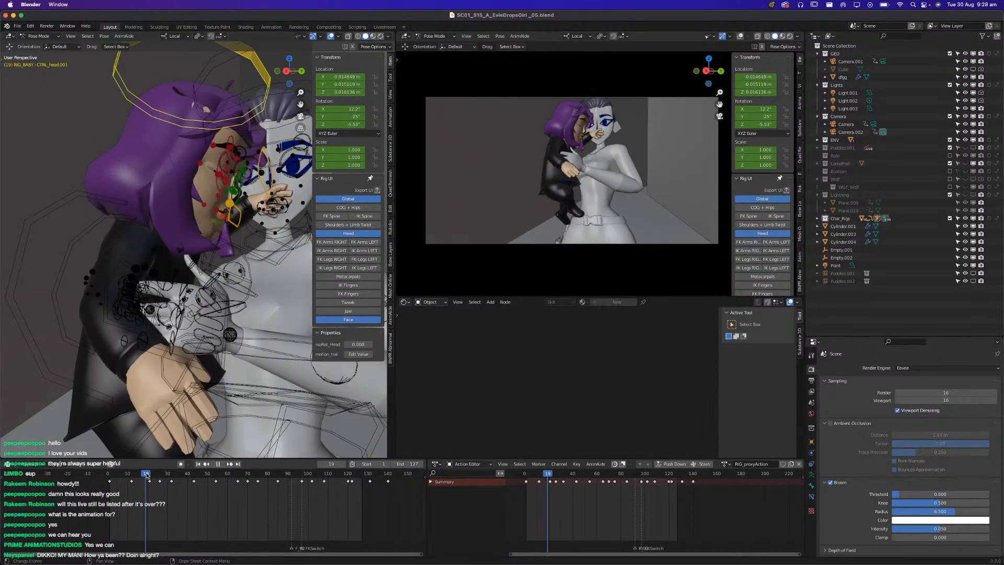
key("space")
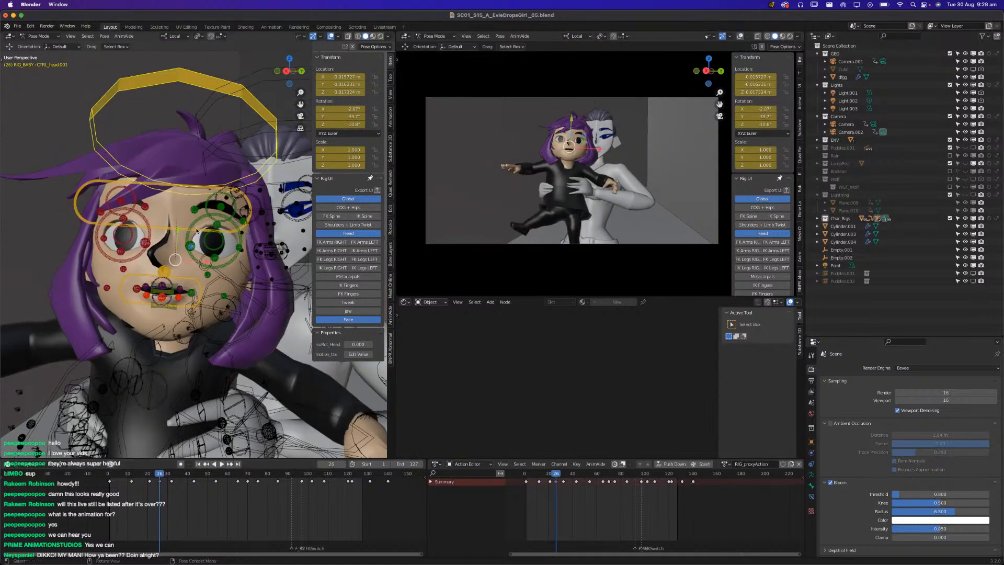
Insert a Location, Rotation & Scale keyframe on both of the girl's pupil controls at frame 23.
left_click(125, 246)
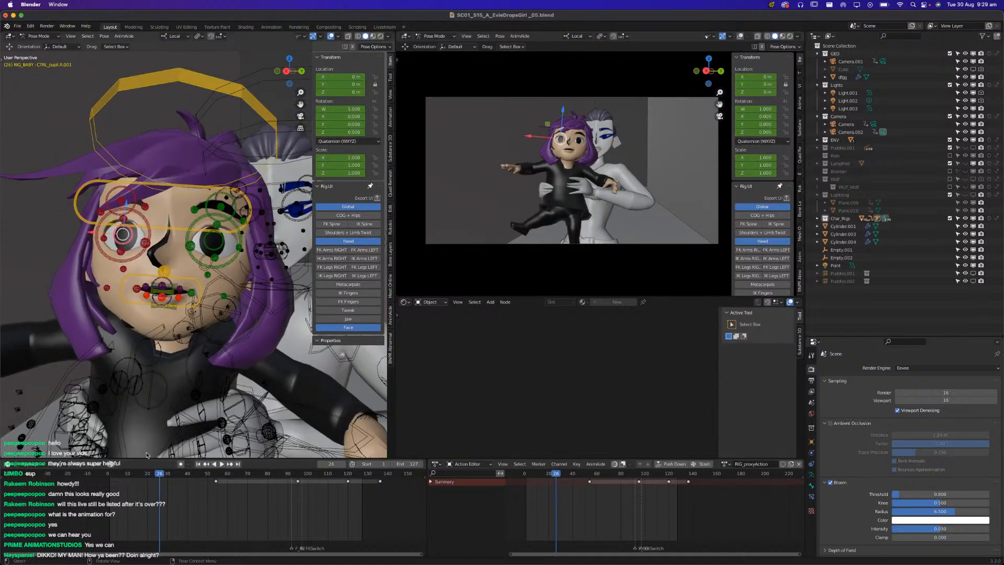
left_click_drag(132, 478, 153, 474)
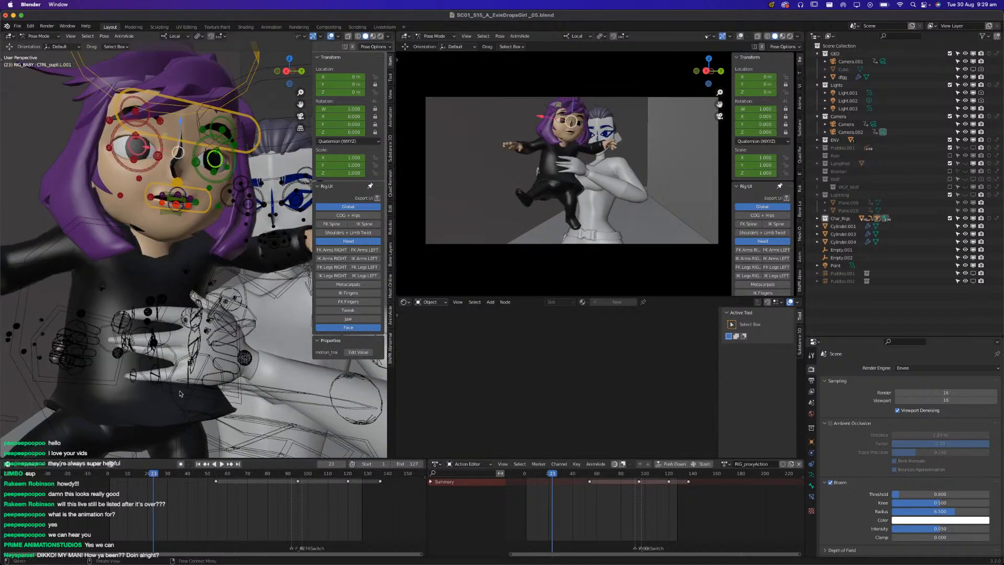
key("i")
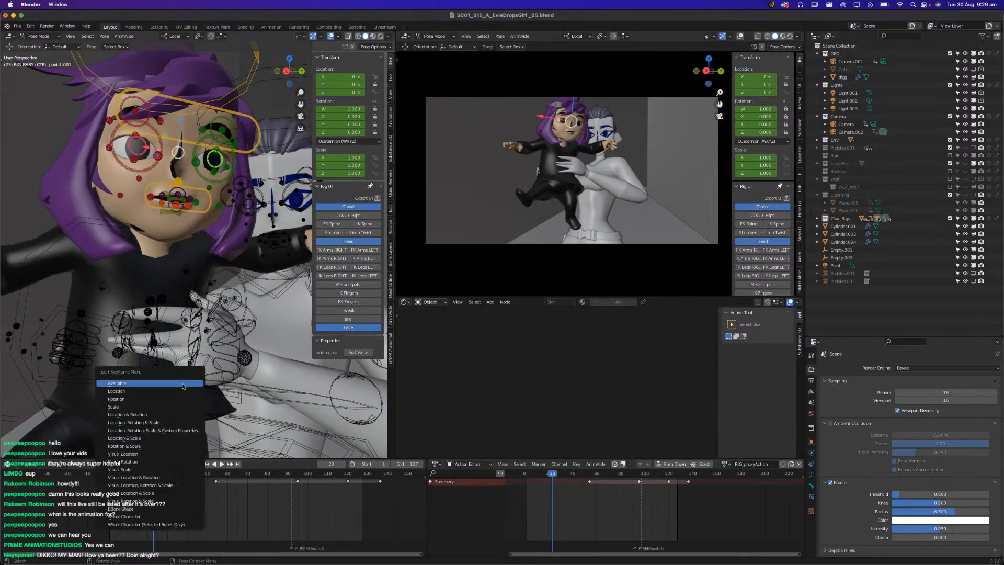
left_click(157, 422)
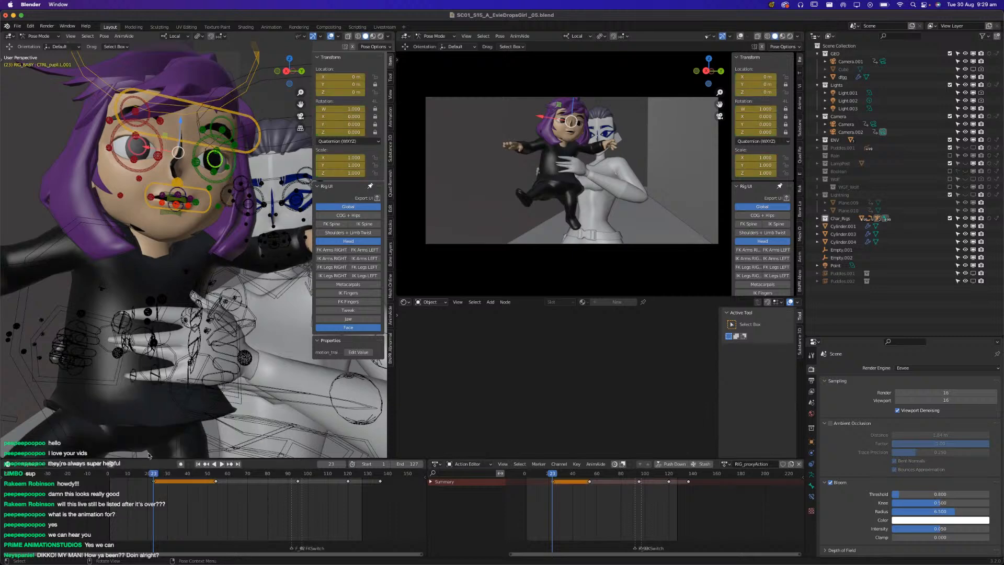
At frame 23, shift the girl's right pupil about 0.007 m and her left pupil about 0.010 m along X toward her left.
key("space")
middle_click_drag(183, 224, 159, 217)
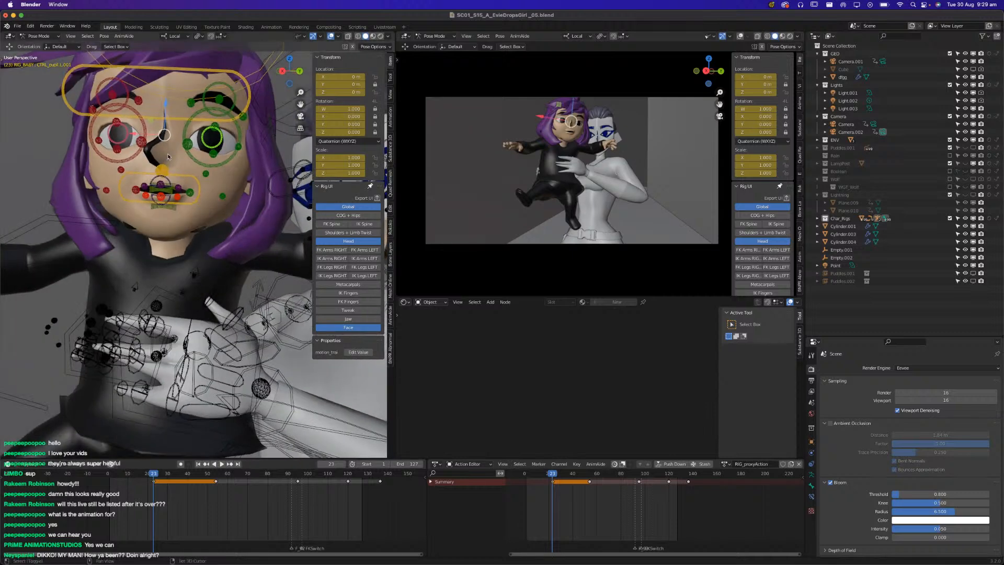
middle_click_drag(173, 159, 177, 254, "shift")
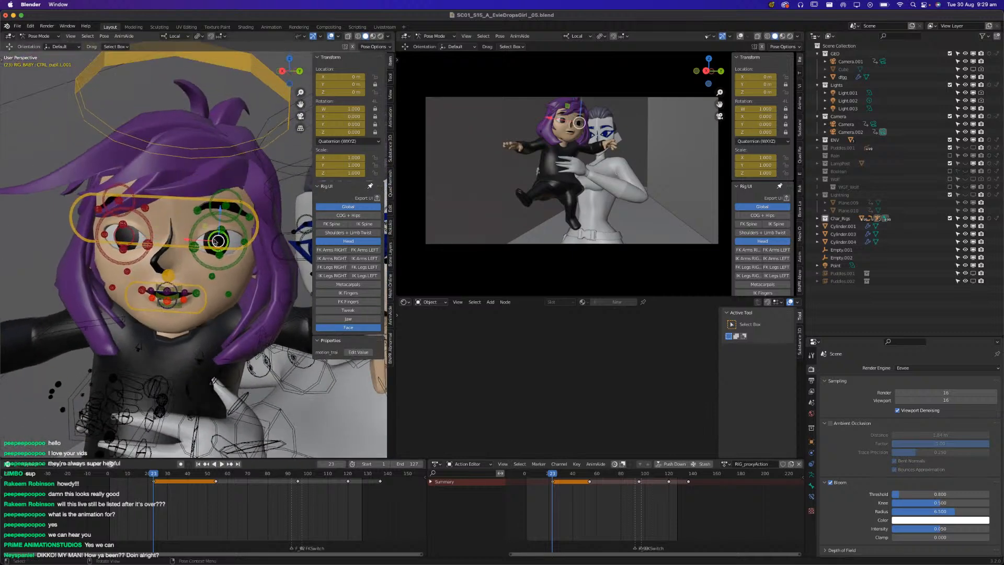
key("g")
key("Escape")
left_click(133, 237)
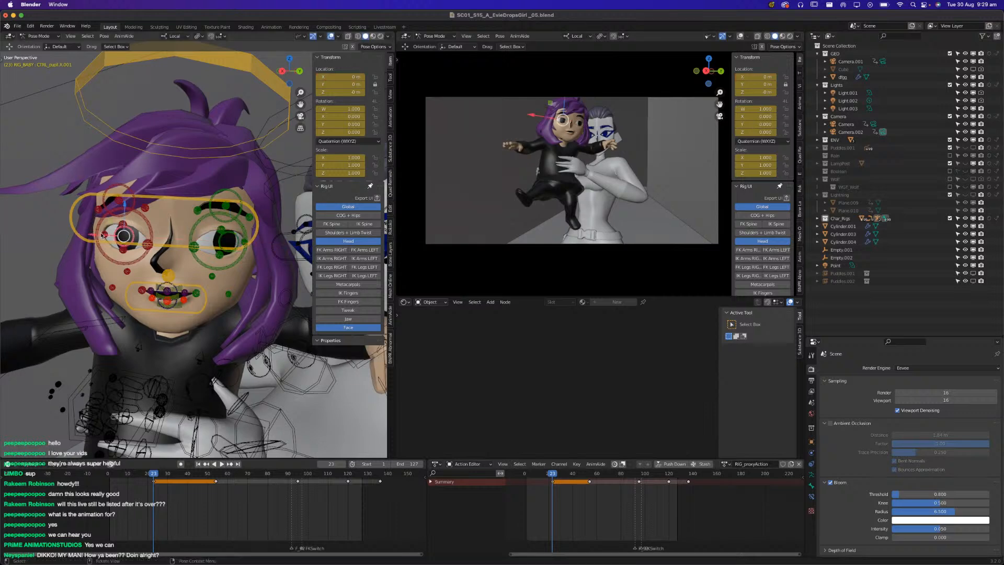
key("g")
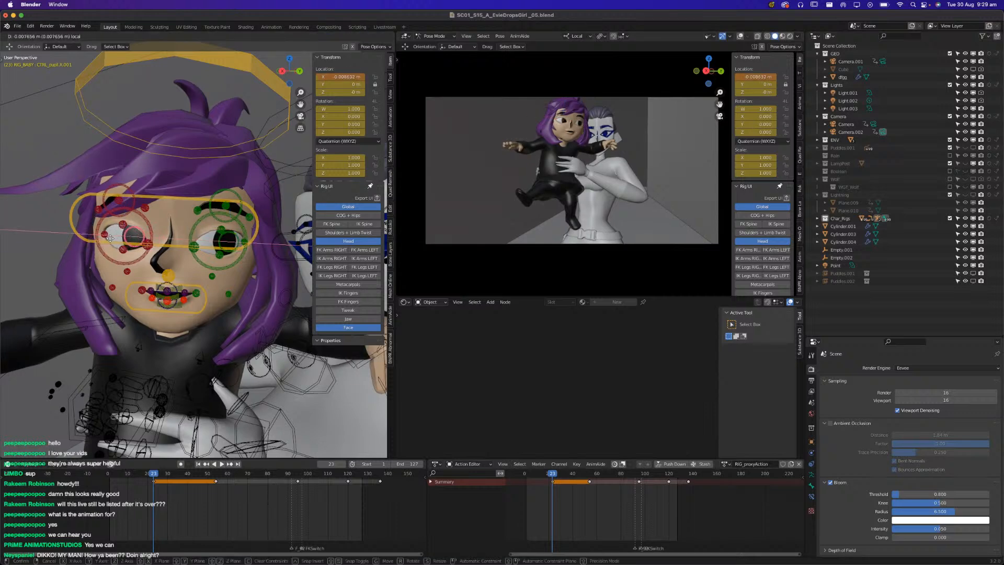
left_click(119, 238)
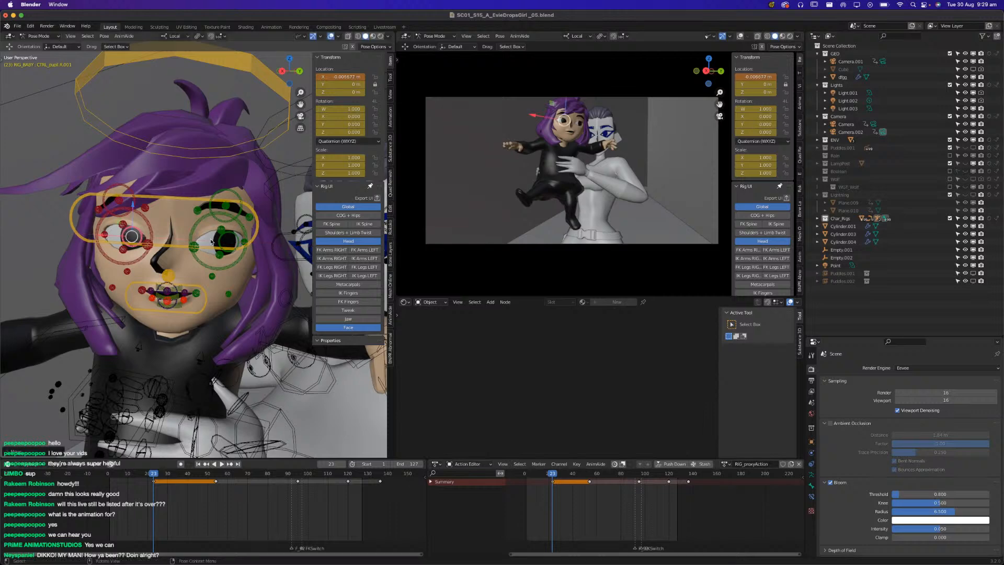
left_click(220, 243)
key("g")
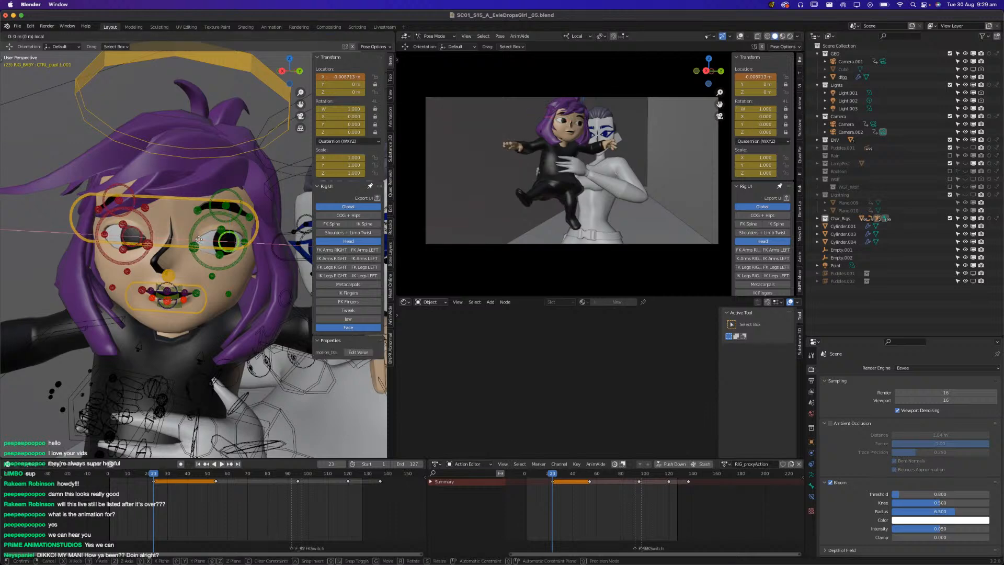
left_click(182, 224)
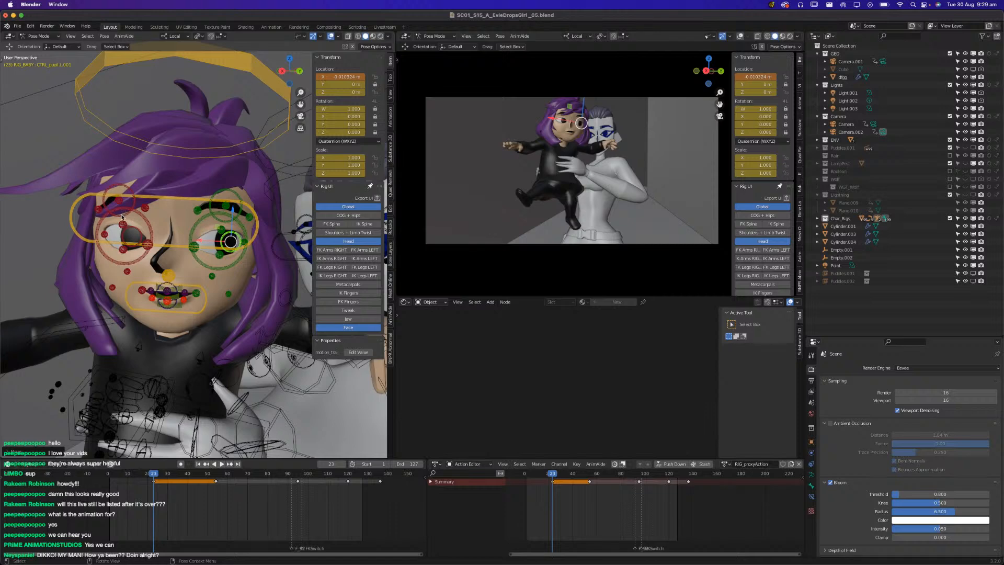
scroll(176, 218, "up", 3)
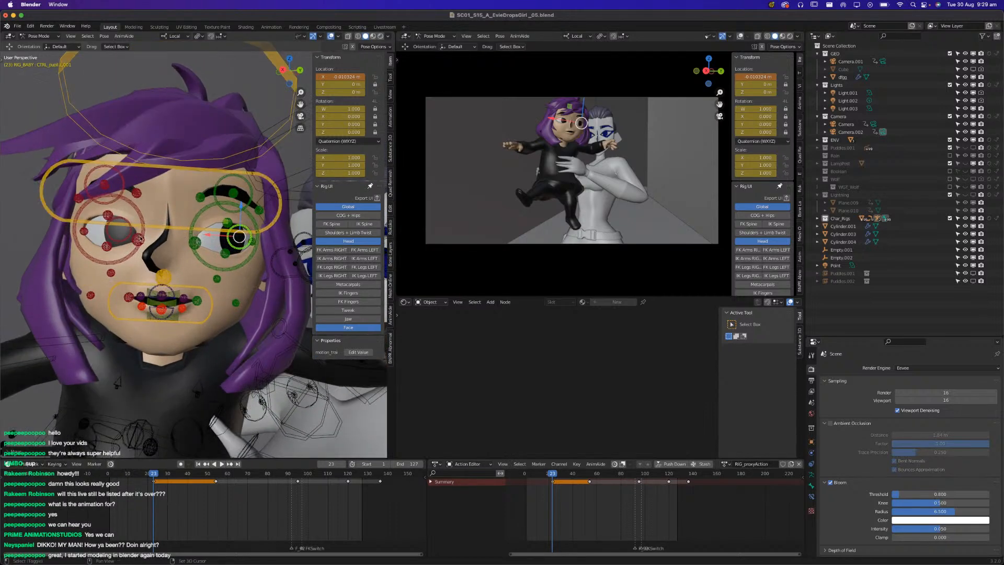
left_click(114, 239, "shift")
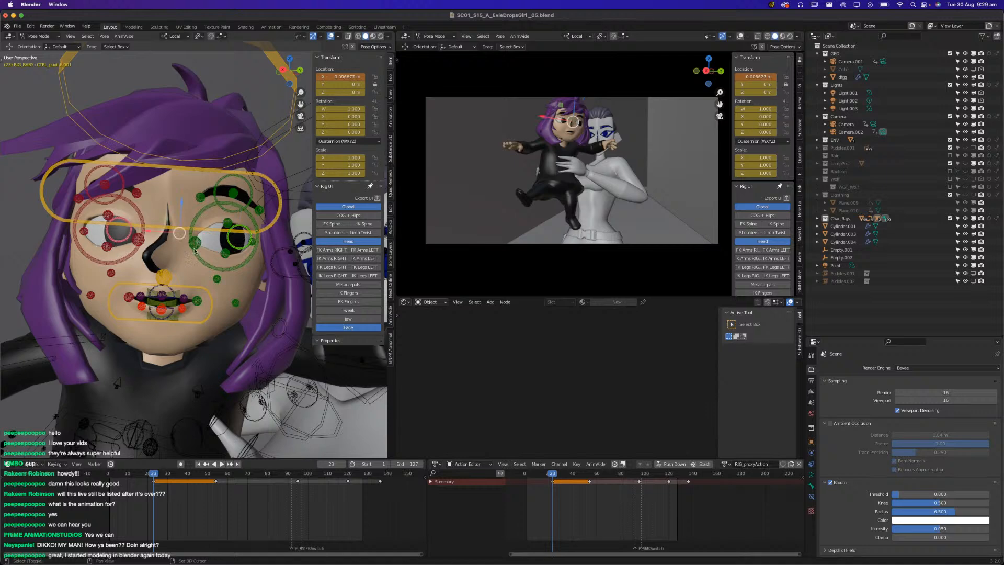
Raise the girl's left inner eyebrow control about 0.011 m along Z, clear its trial rotation, and raise the middle eyebrow control slightly.
left_click(202, 189)
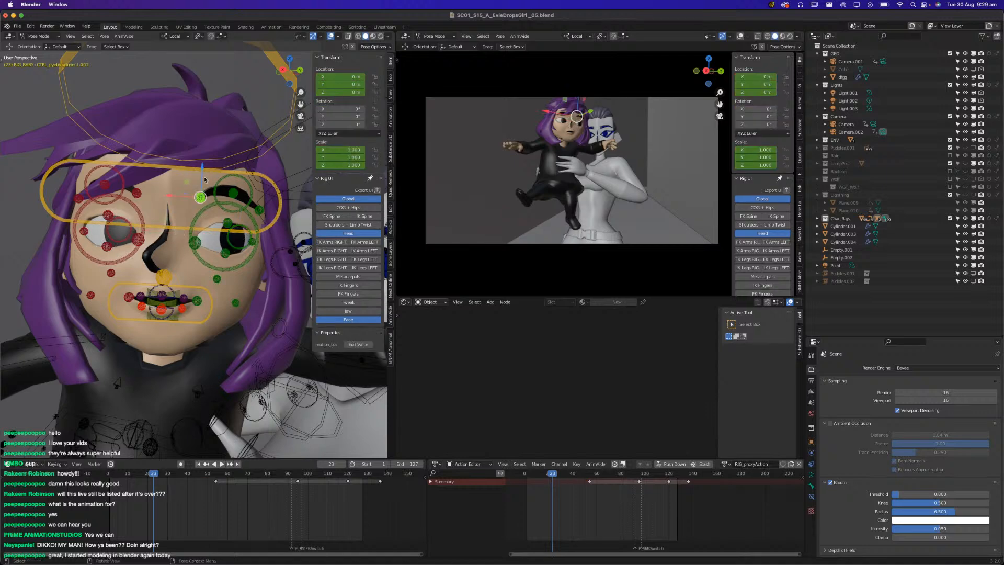
key("g")
key("z")
left_click(206, 166)
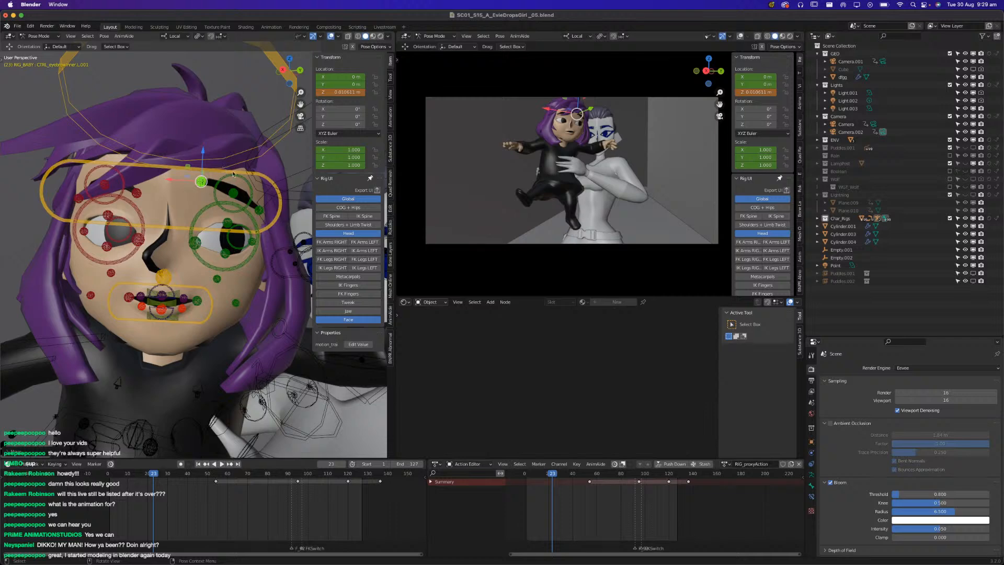
key("r")
left_click(226, 193)
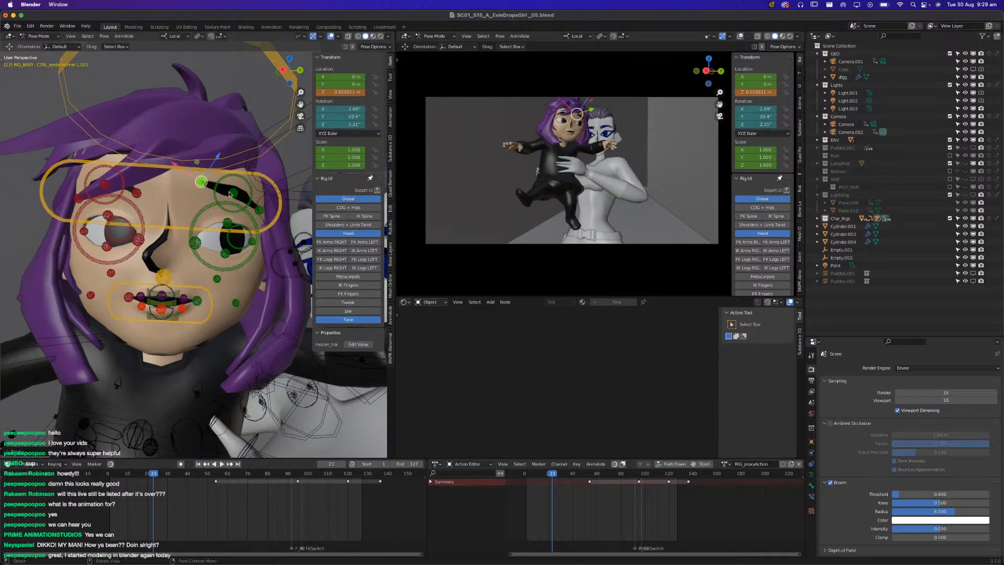
key("alt+r")
key("g")
key("z")
left_click(235, 170)
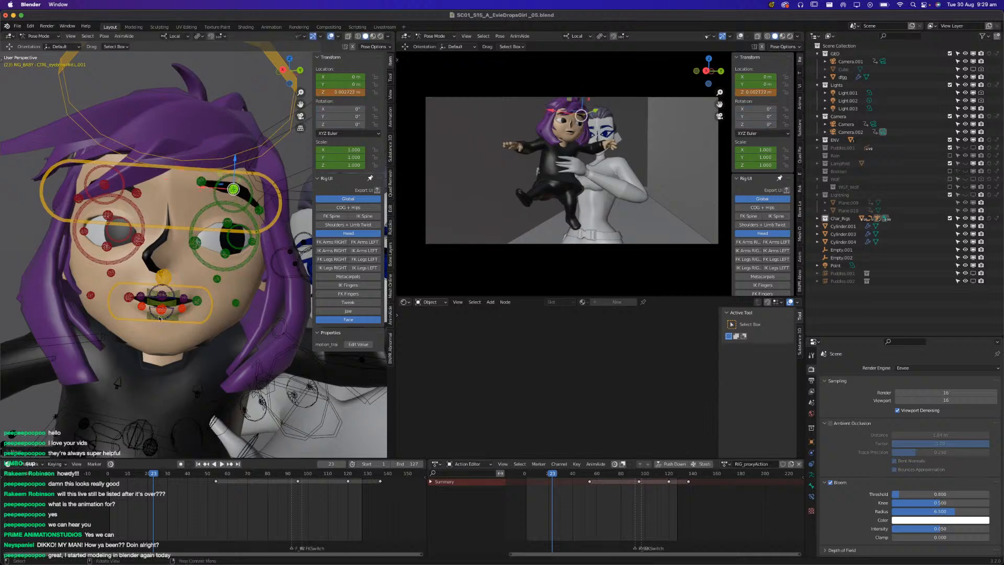
Show the Jaw bone layer of the girl's rig and save the file.
left_click(204, 325)
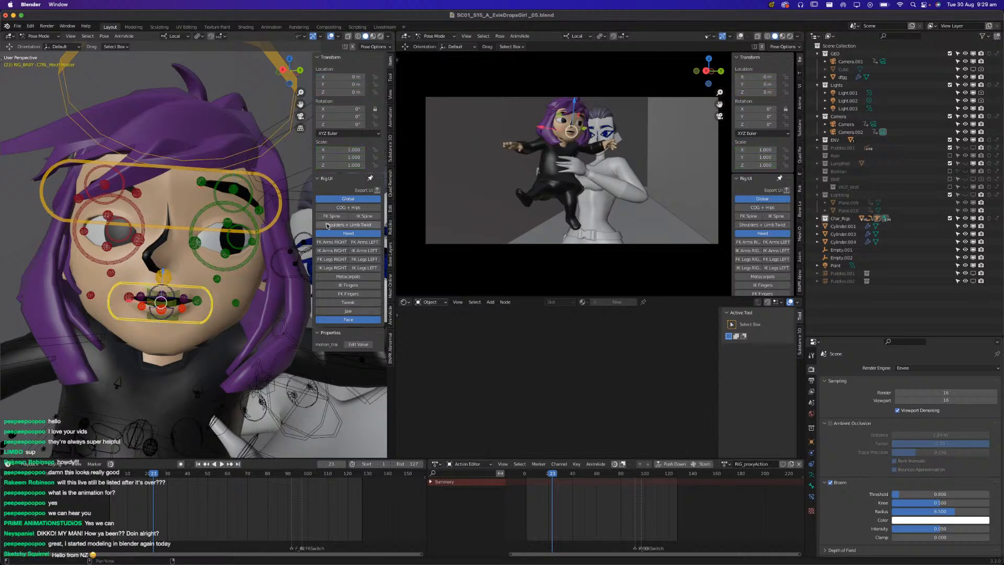
left_click(344, 311)
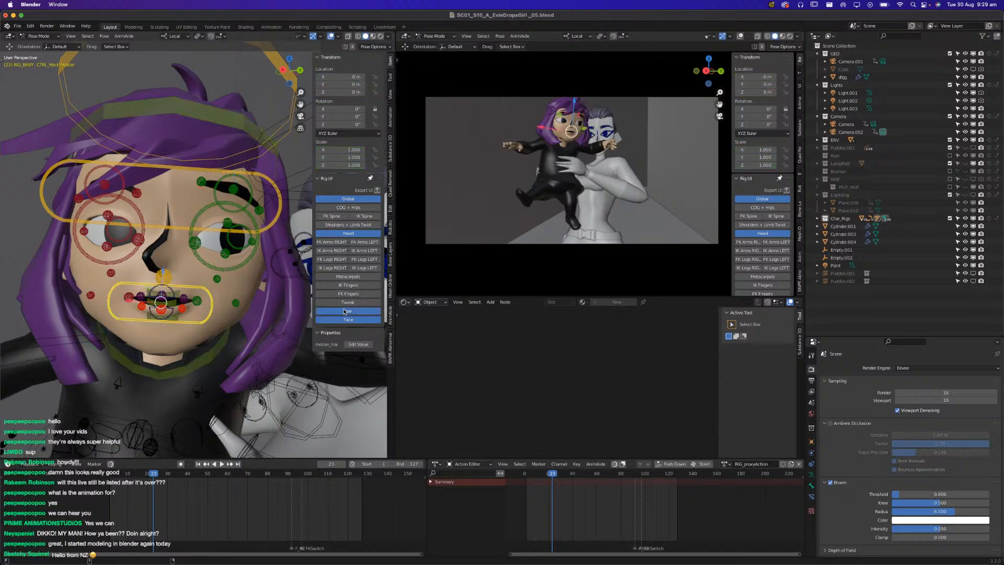
key("ctrl+s")
Rotate the girl's jaw control about 14° around its local X axis to open her mouth at frame 23.
middle_click_drag(134, 360, 175, 339, "ctrl")
left_click(175, 339)
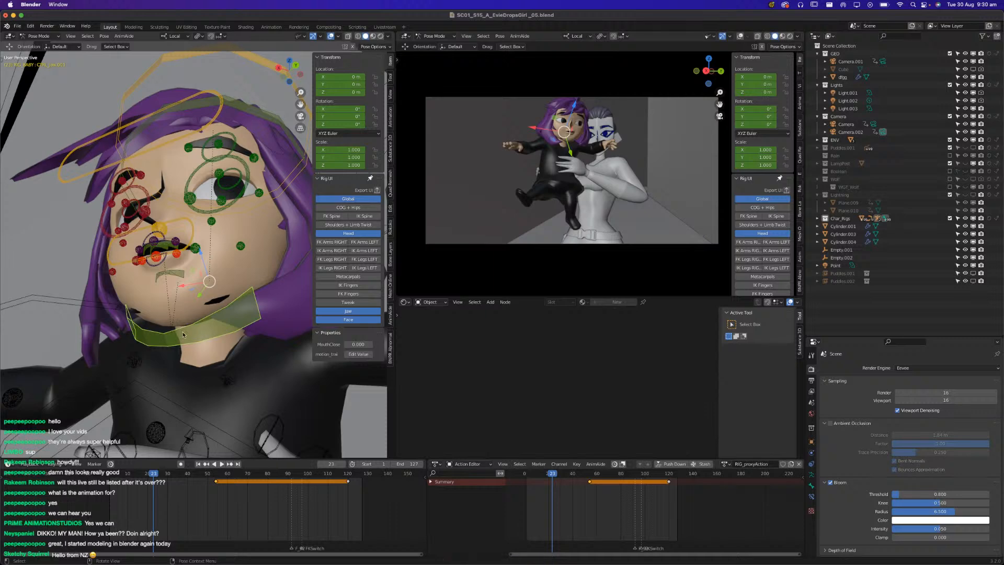
key("r")
key("x")
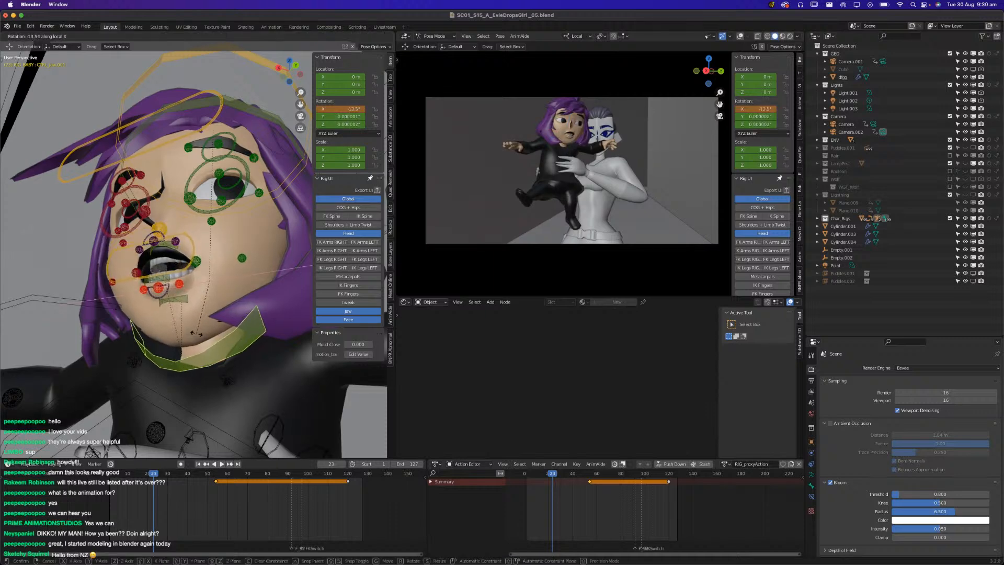
left_click(193, 353)
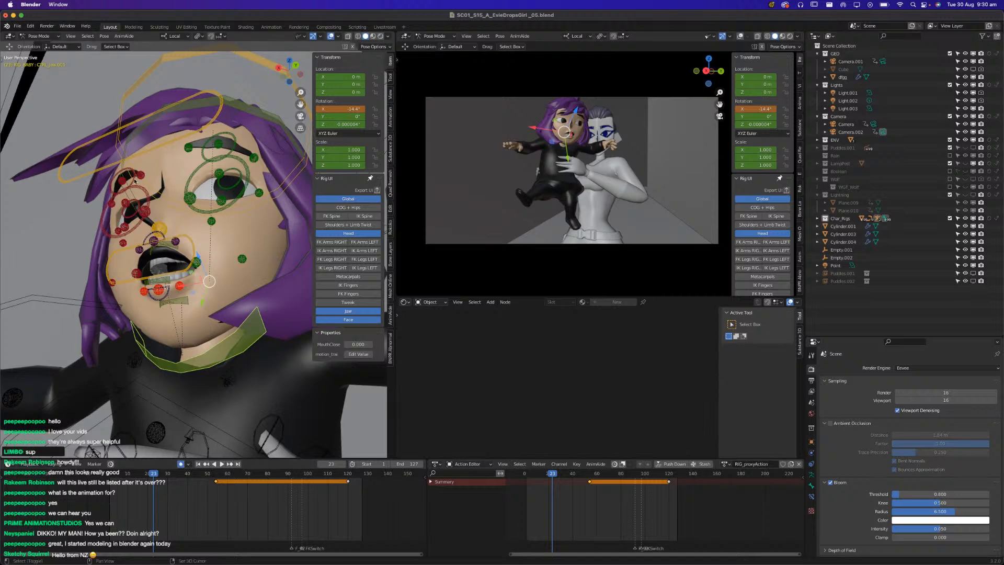
Raise the girl's right inner eyebrow control to about 0.011 m on Z at frame 23 and select the left eyebrow control.
middle_click_drag(117, 153, 139, 187)
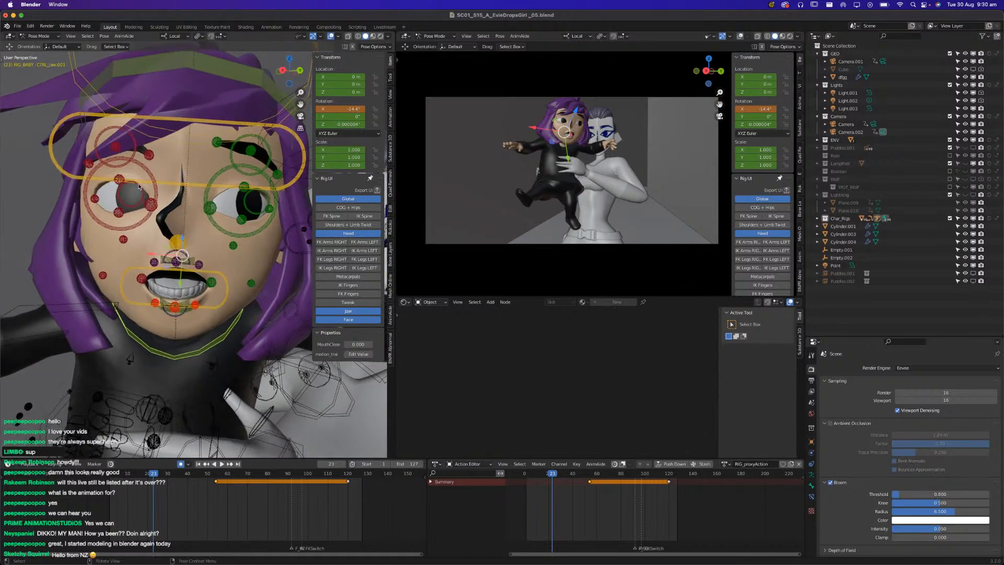
left_click(149, 156)
left_click_drag(151, 132, 152, 114)
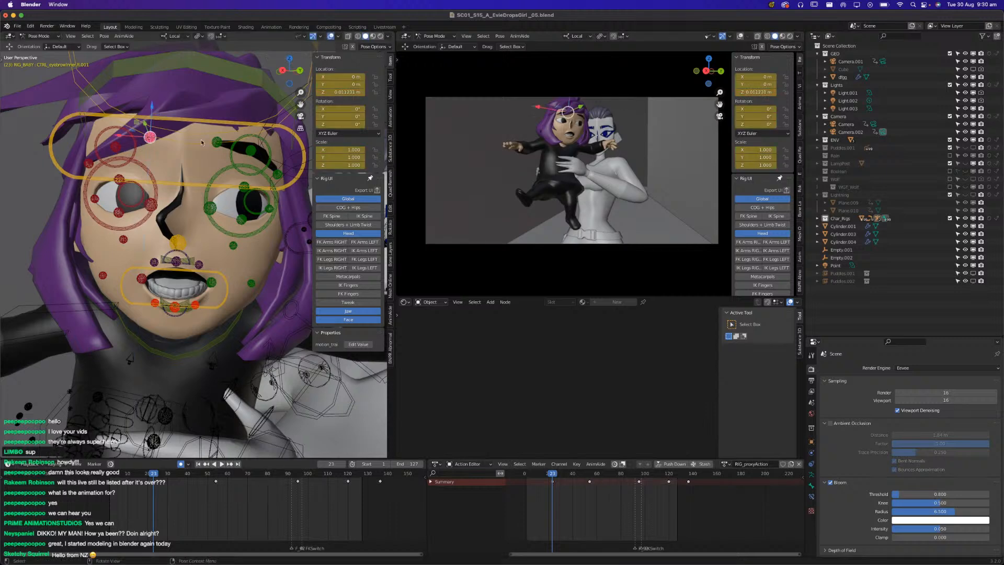
left_click(225, 150, "shift")
left_click(234, 158, "shift")
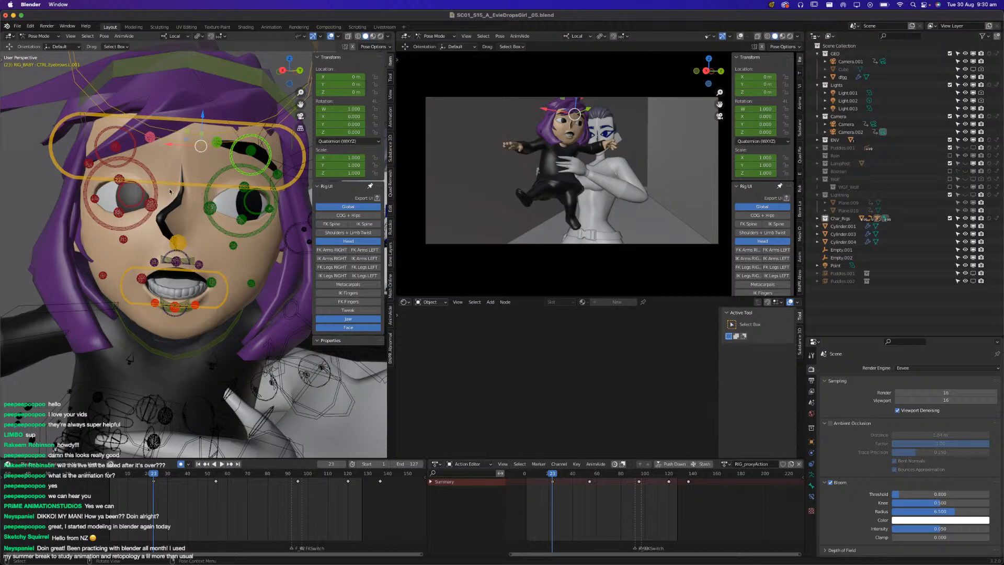
Raise both of the girl's upper eyelid controls along Z at frame 23 to widen her eyes.
left_click(120, 177)
left_click(121, 177)
key("g")
key("z")
left_click(125, 134)
left_click(246, 186)
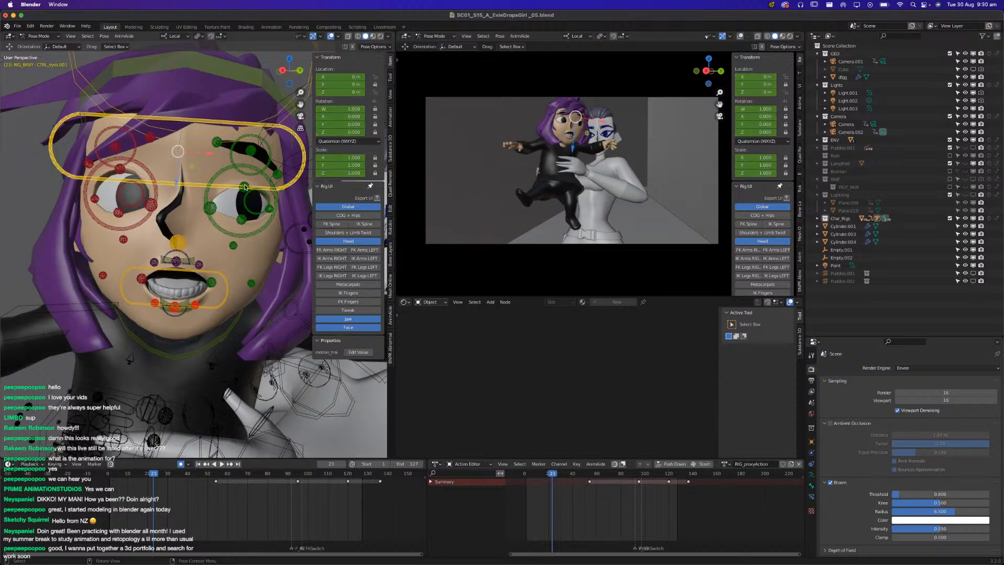
left_click(246, 185)
key("g")
key("z")
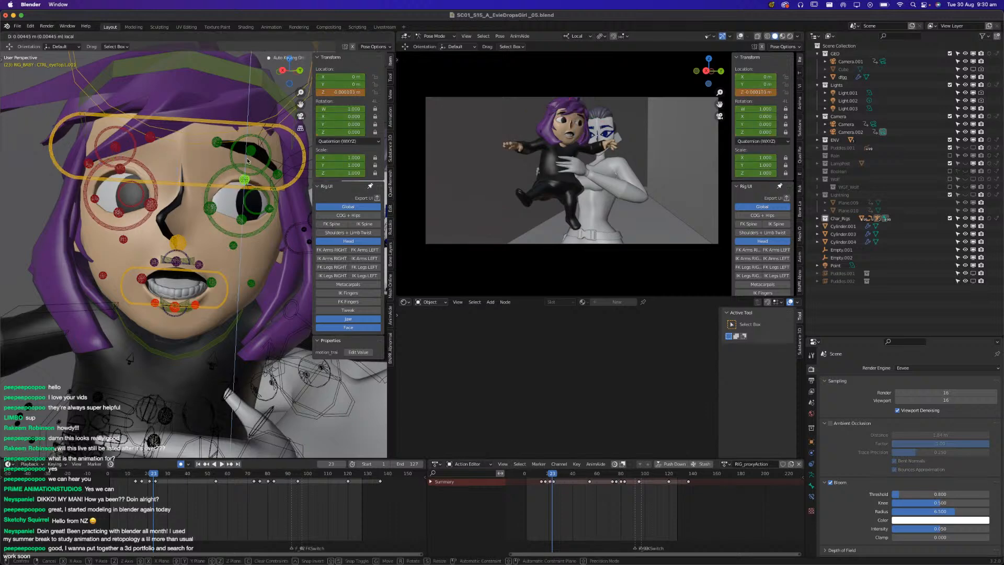
left_click(246, 160)
Scrub around frame 23, key both pupils there shifted toward the girl's left, the left one about 0.010 m on X, and save.
left_click(117, 167)
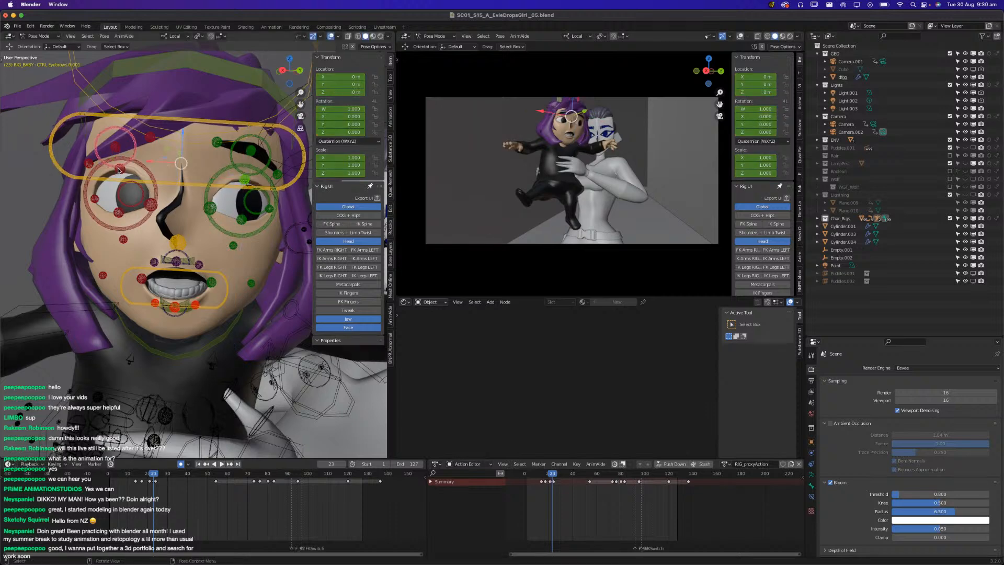
scroll(171, 493, "up", 5)
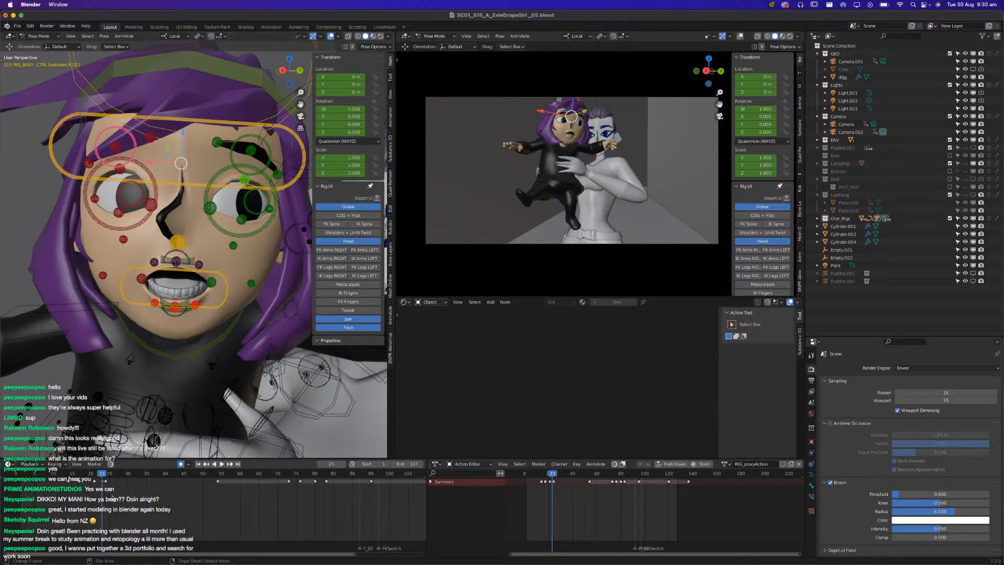
middle_click_drag(171, 493, 158, 516)
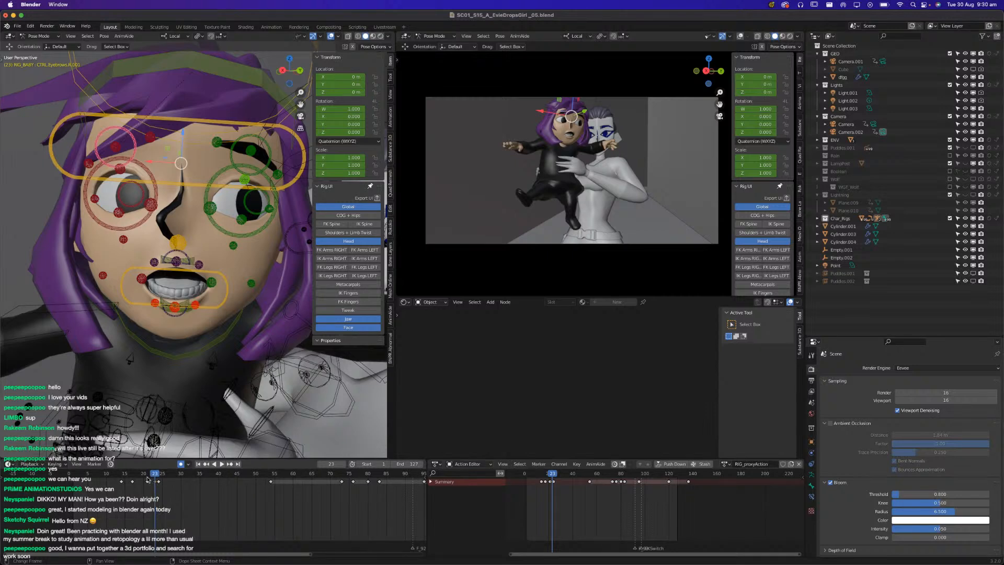
left_click(148, 478)
left_click_drag(148, 477, 155, 480)
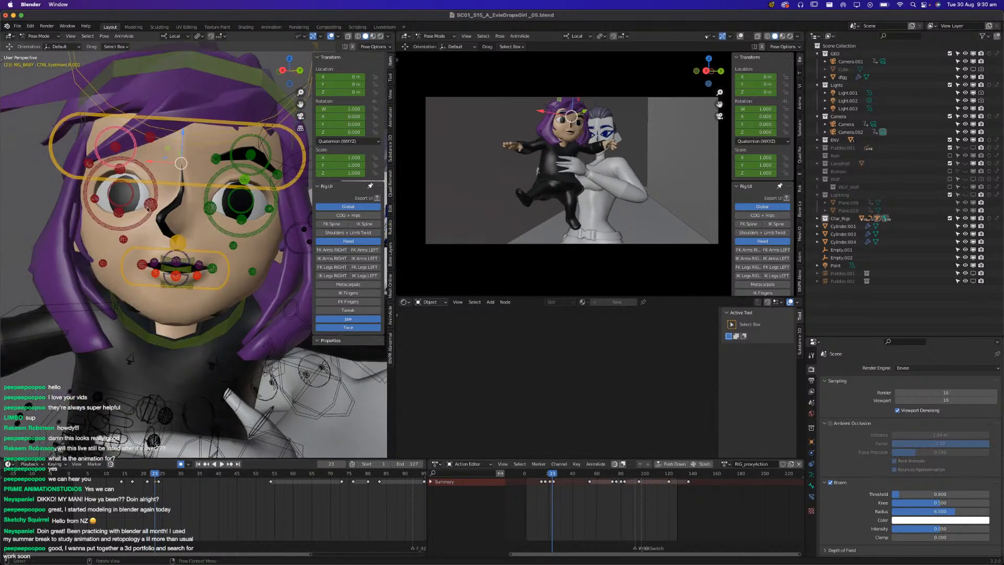
left_click(121, 193)
left_click_drag(92, 193, 103, 193)
left_click(241, 209)
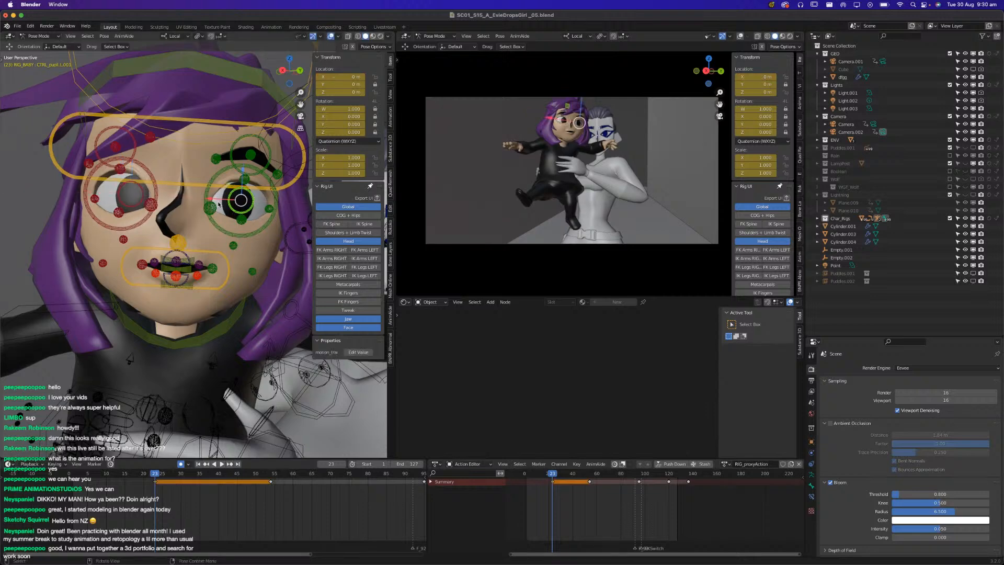
key("g")
left_click(241, 205)
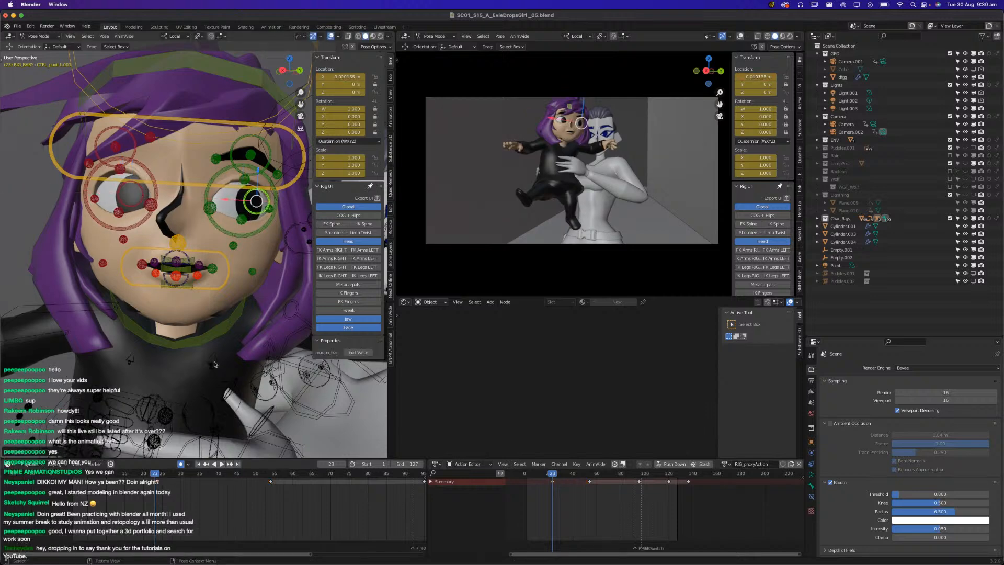
left_click(140, 204)
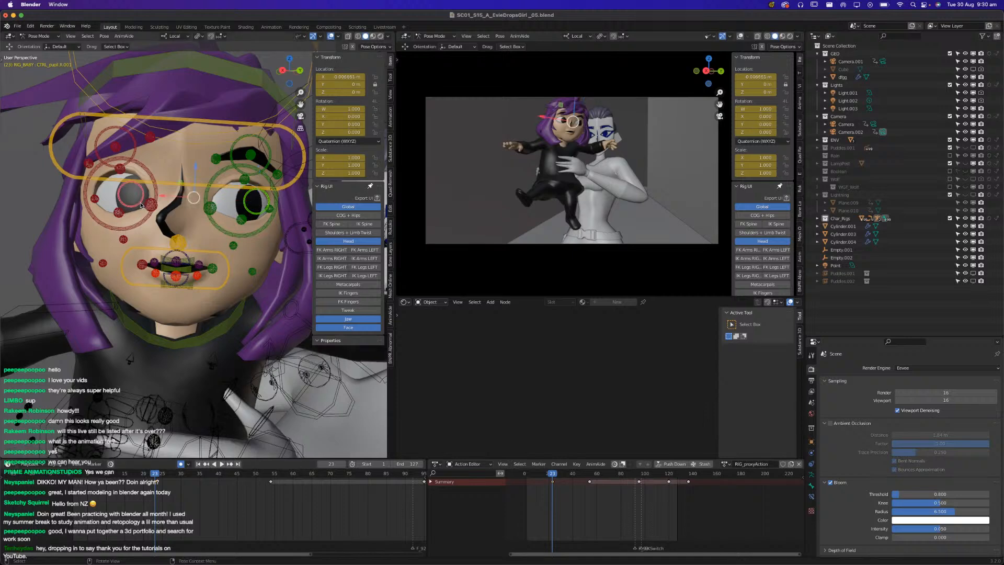
key("super+s")
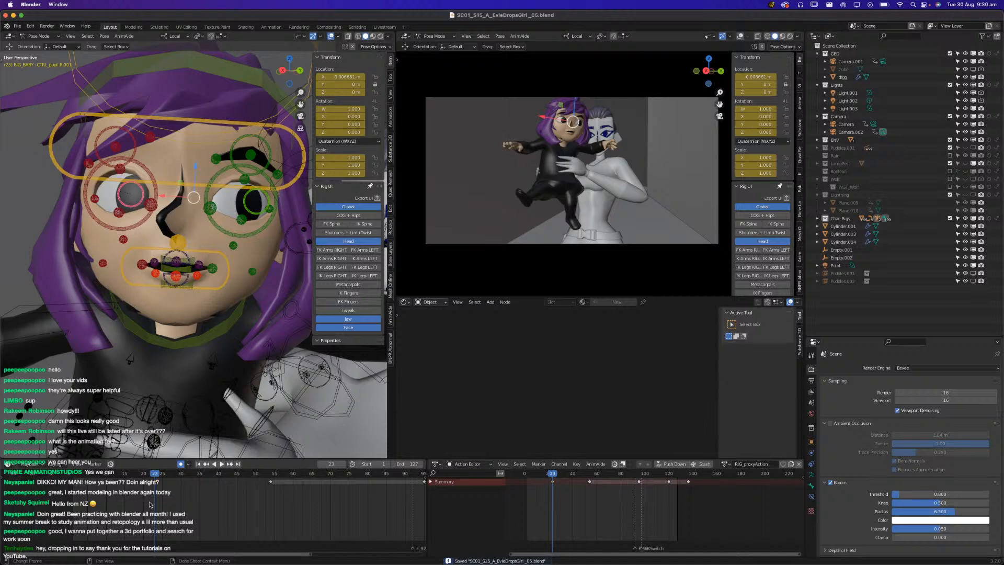
Play to frame 28 and reposition the girl's right and left pupil controls for her gaze at that frame.
key("space")
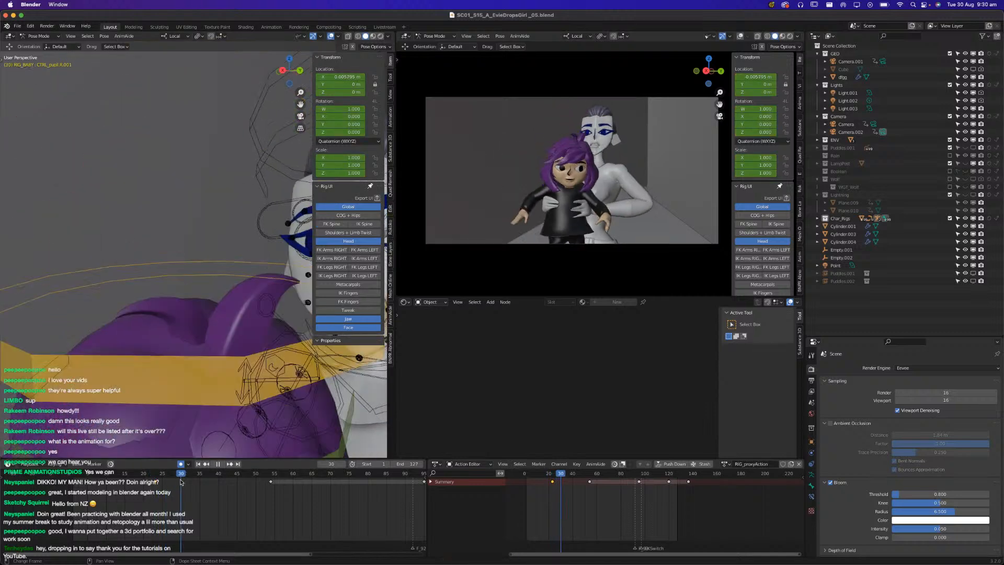
key("space")
scroll(170, 397, "down", 2)
middle_click_drag(167, 418, 154, 314, "shift")
middle_click_drag(131, 366, 164, 272)
scroll(151, 343, "up", 2)
left_click(161, 285)
left_click_drag(131, 279, 142, 258)
left_click_drag(103, 288, 107, 288)
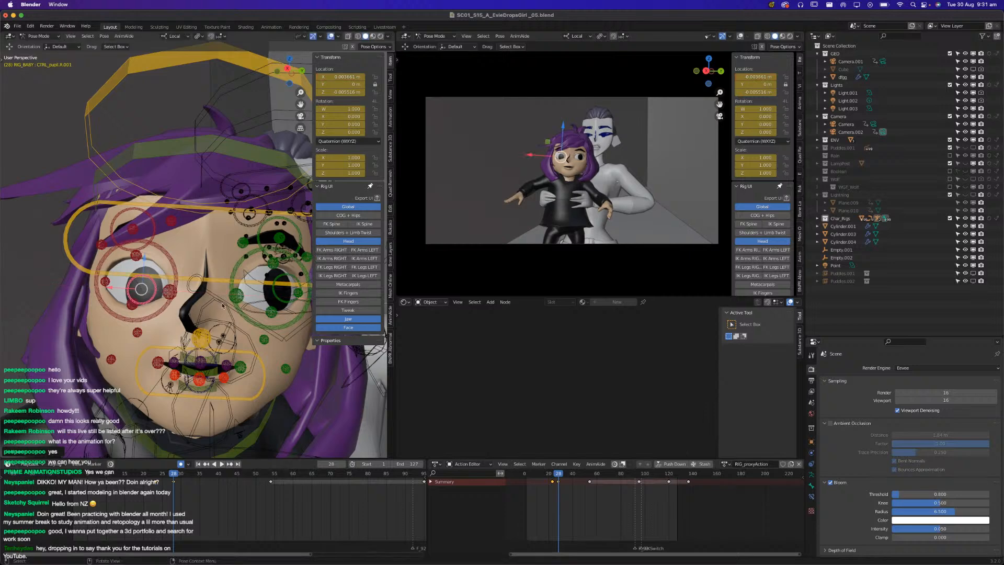
left_click(277, 293)
mouse_move(259, 287)
left_mouse_down()
mouse_move(246, 288)
mouse_move(268, 270)
left_mouse_up()
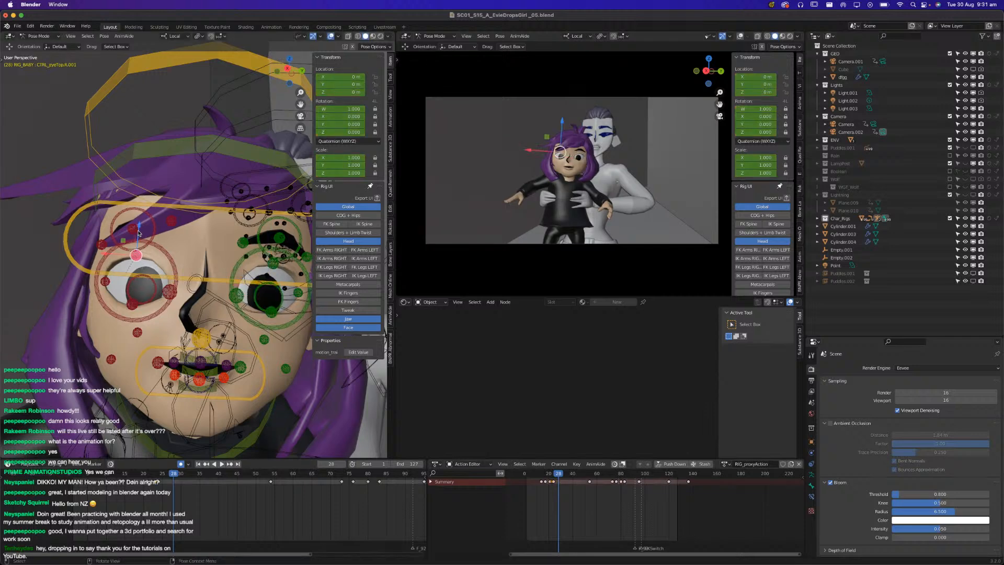
At frame 28, lower both upper eyelid controls to about -0.006 m and both lower eyelid controls to about -0.0045 m on Z.
left_click(135, 264)
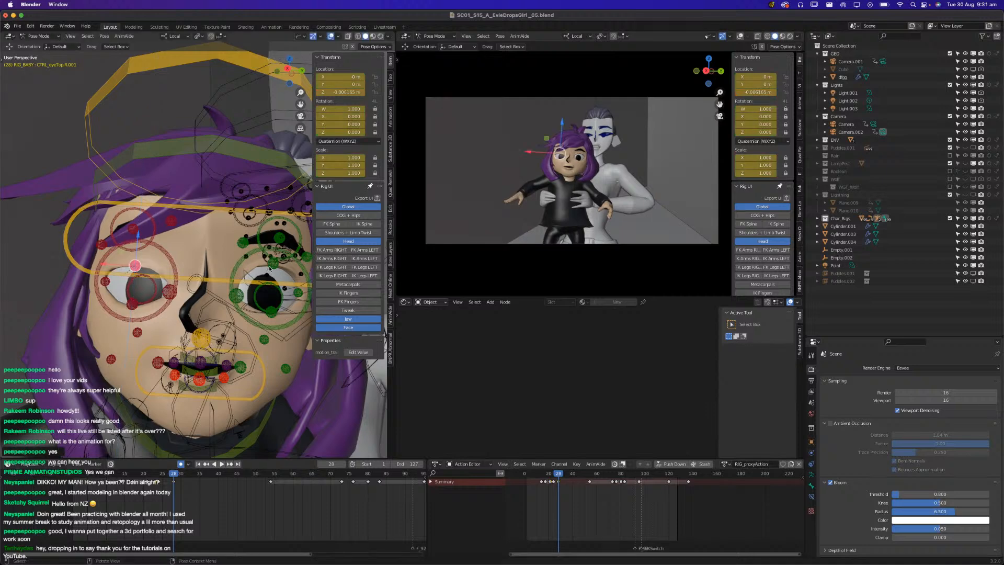
left_click(272, 272)
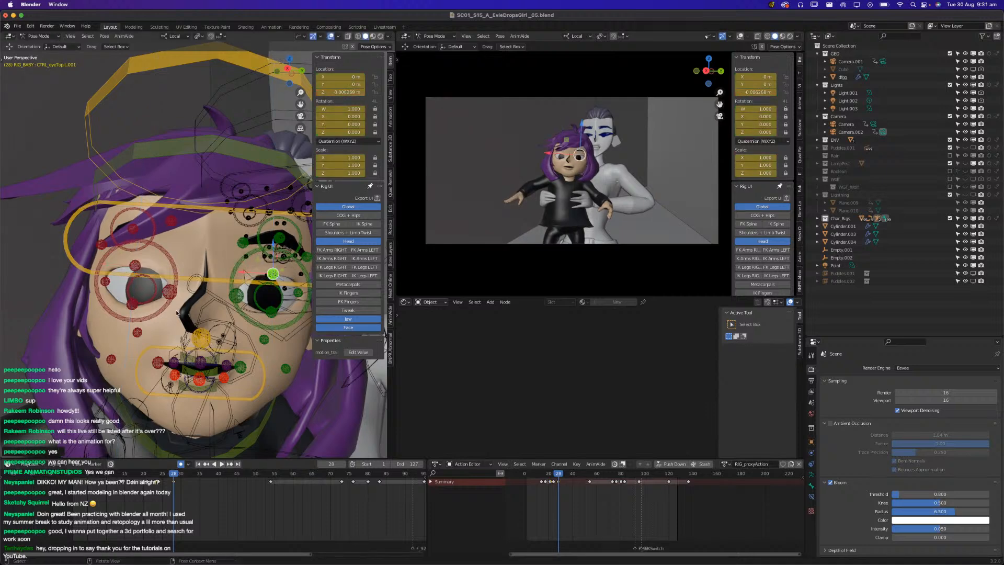
left_click(132, 303)
left_click_drag(132, 287, 133, 295)
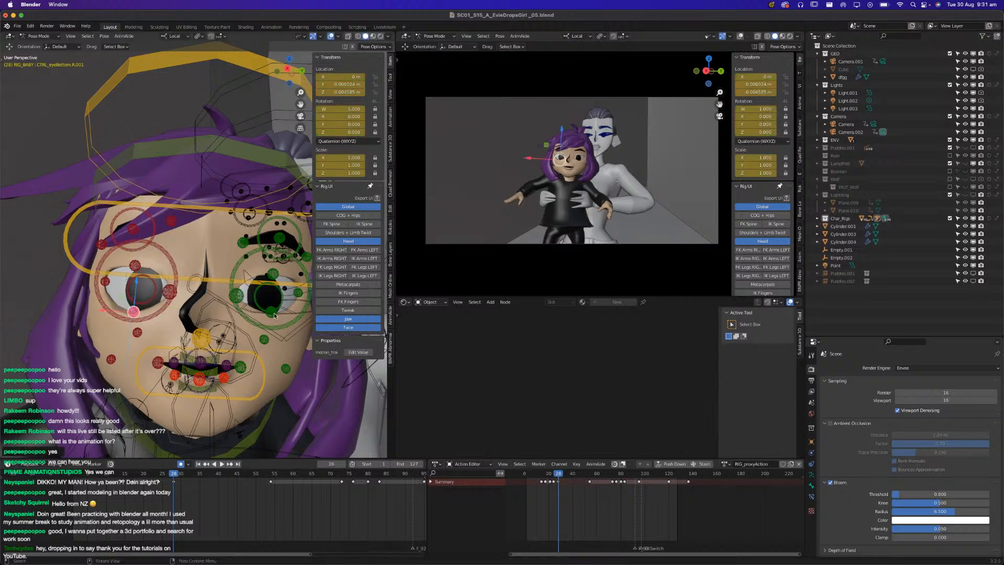
left_click(274, 314)
key("g")
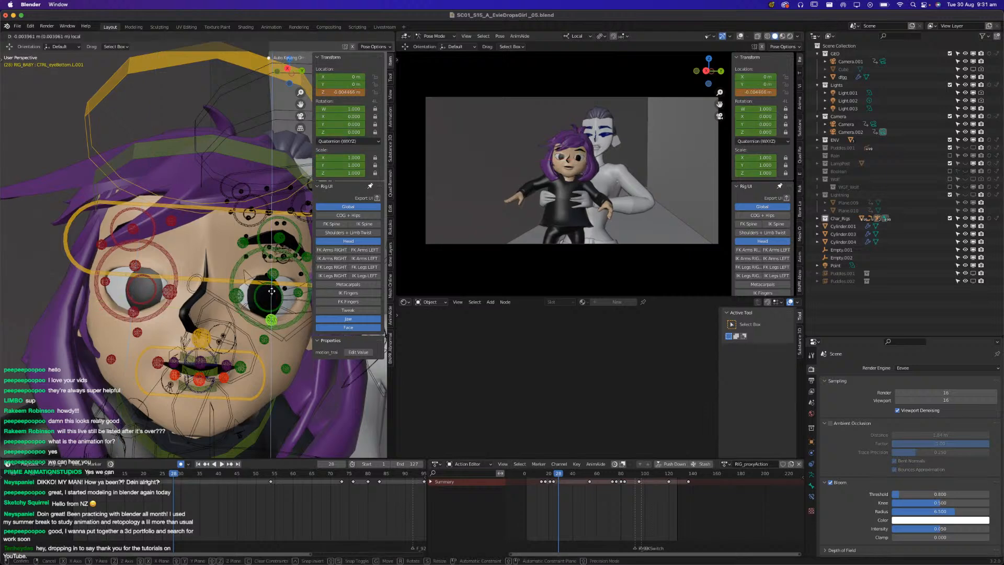
left_click(272, 291)
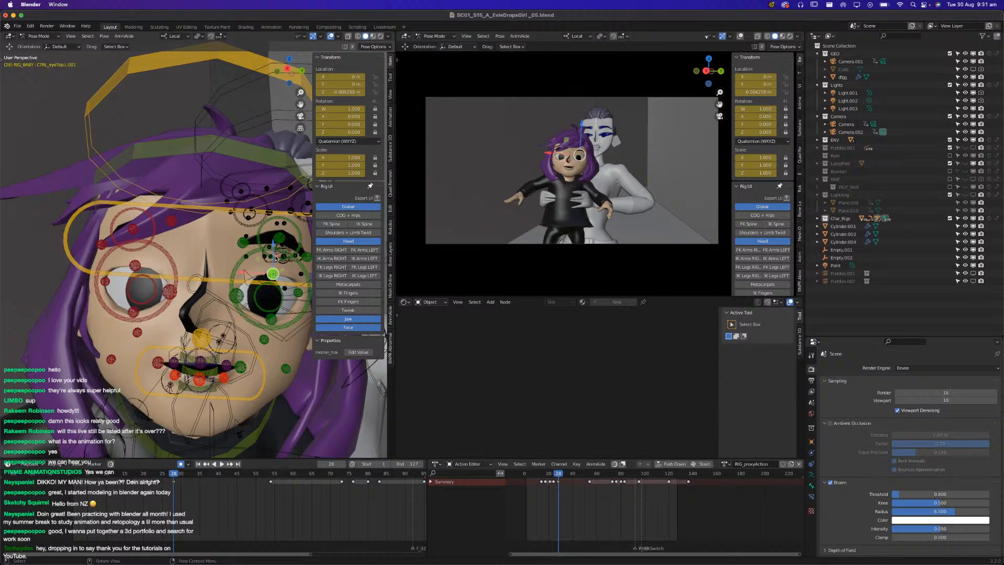
Readjust both upper eyelid controls along Z at frame 28, the right one to about -0.0045 m, and scrub through the pose.
left_click(272, 273)
key("g")
key("z")
left_click(243, 269)
left_click(136, 266)
key("g")
key("z")
left_click(140, 264)
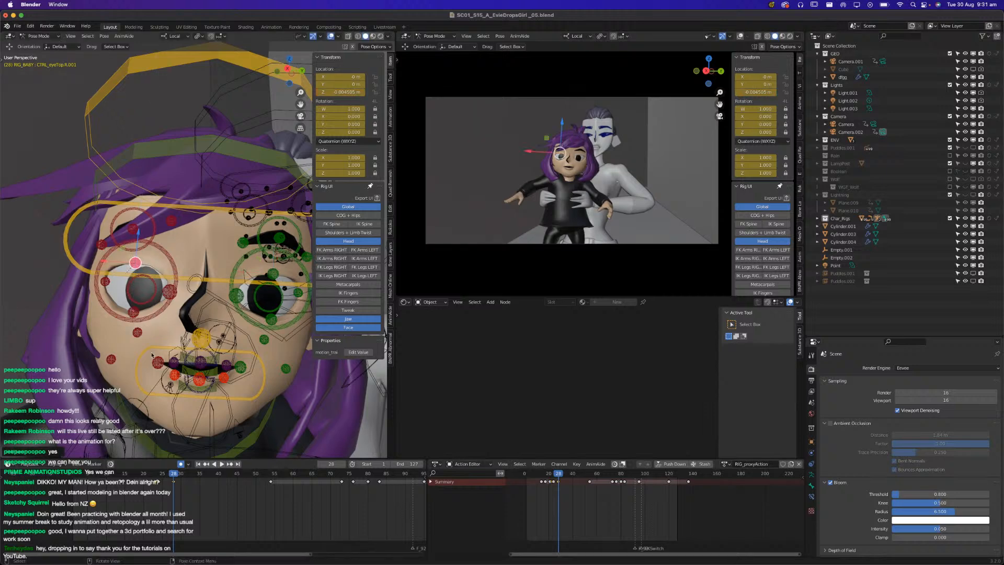
left_click_drag(150, 474, 173, 473)
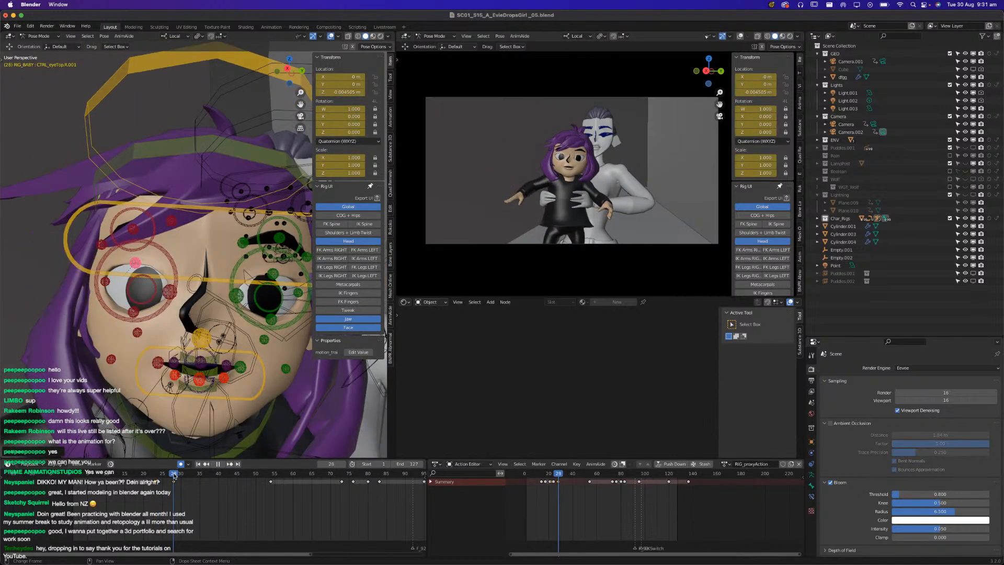
Reposition the girl's right pupil to about -0.0014 m on X at frame 28 and check the motion in playback.
left_click(154, 296)
key("g")
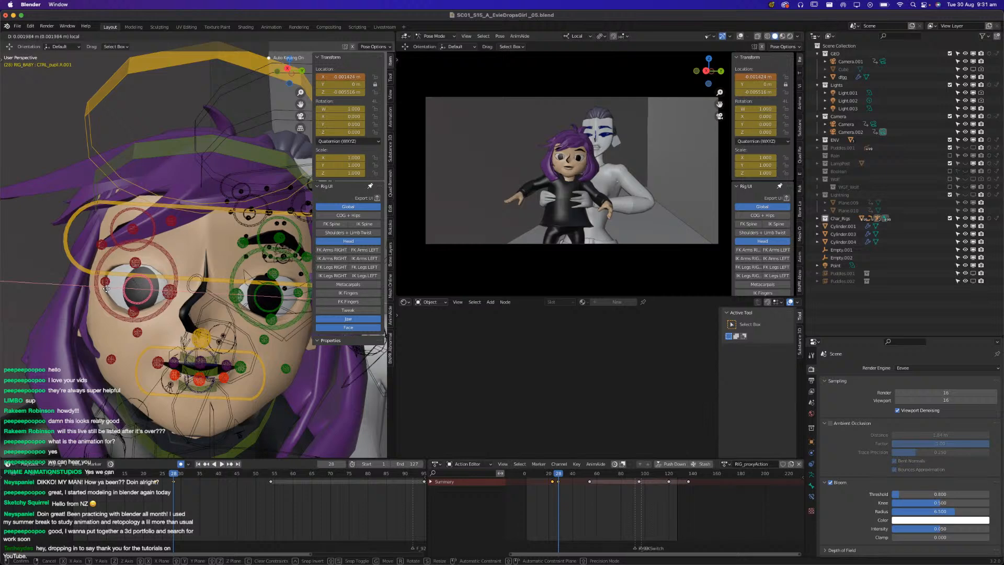
left_click(126, 269)
key("g")
left_click(141, 260)
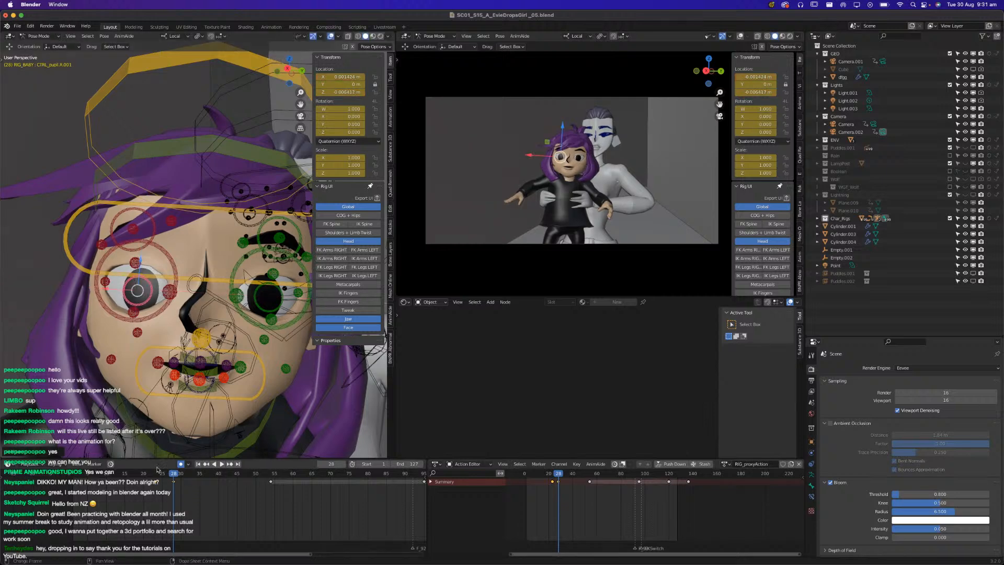
key("space")
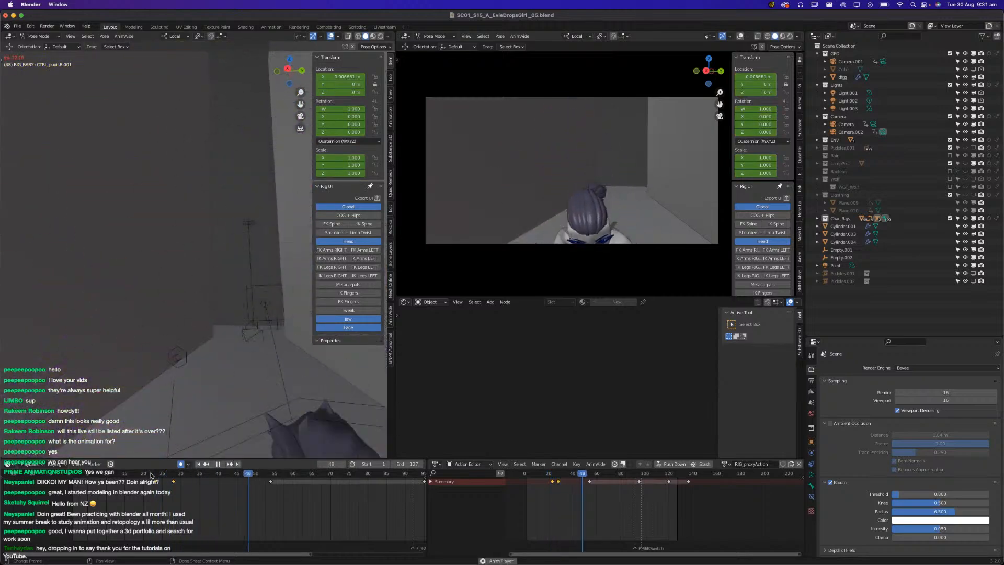
key("space")
left_click_drag(151, 475, 177, 473)
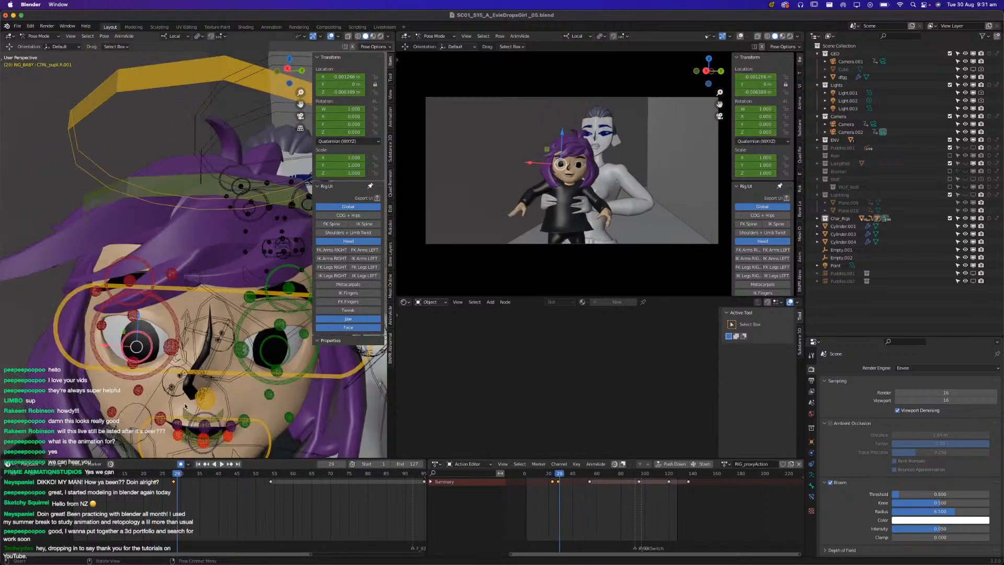
Select the upper and lower eyelid controls of both eyes and copy and paste their animation to make a closed-eye blink at frame 28.
left_click(134, 316)
left_click(138, 358, "shift")
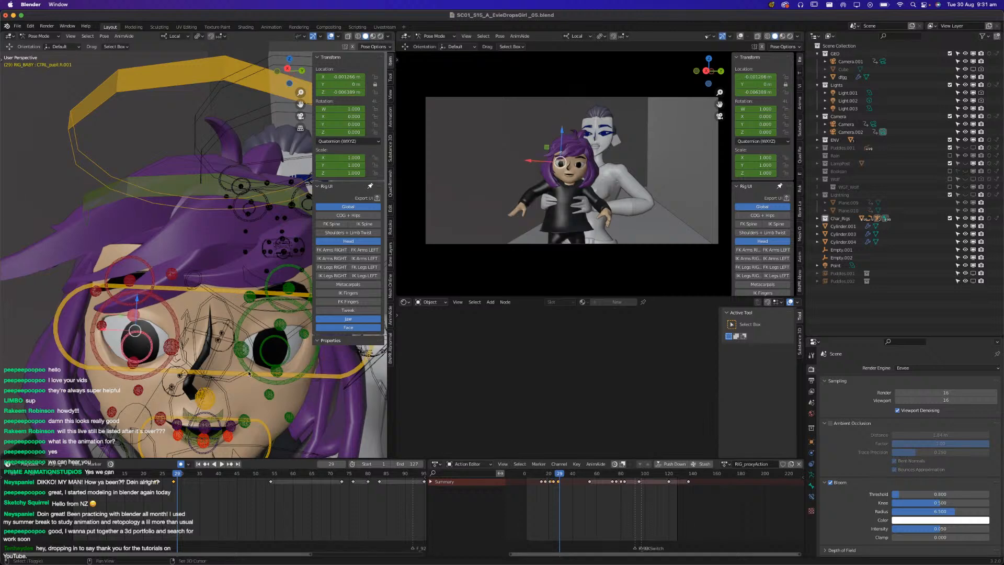
left_click(131, 366)
left_click(134, 316, "shift")
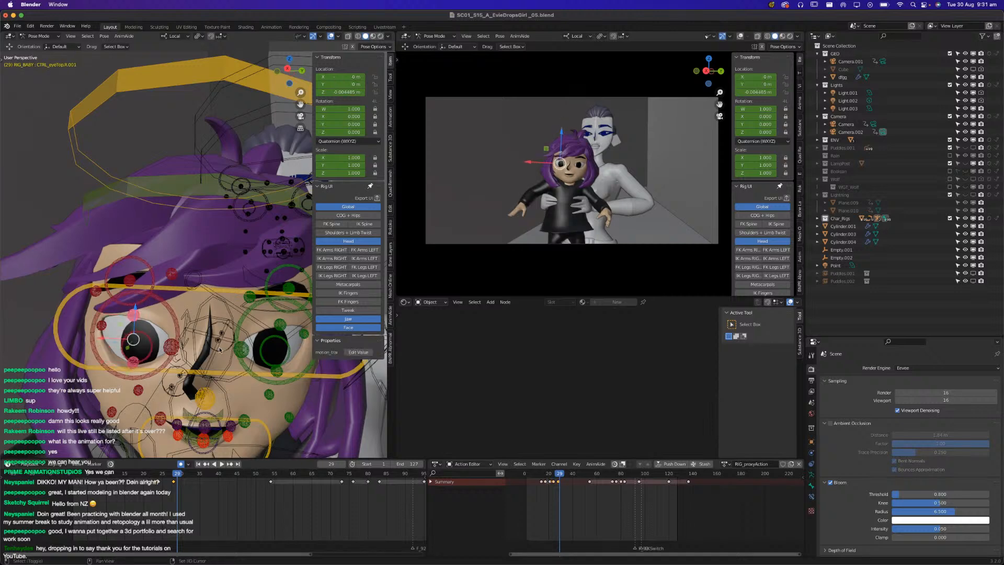
left_click(279, 326)
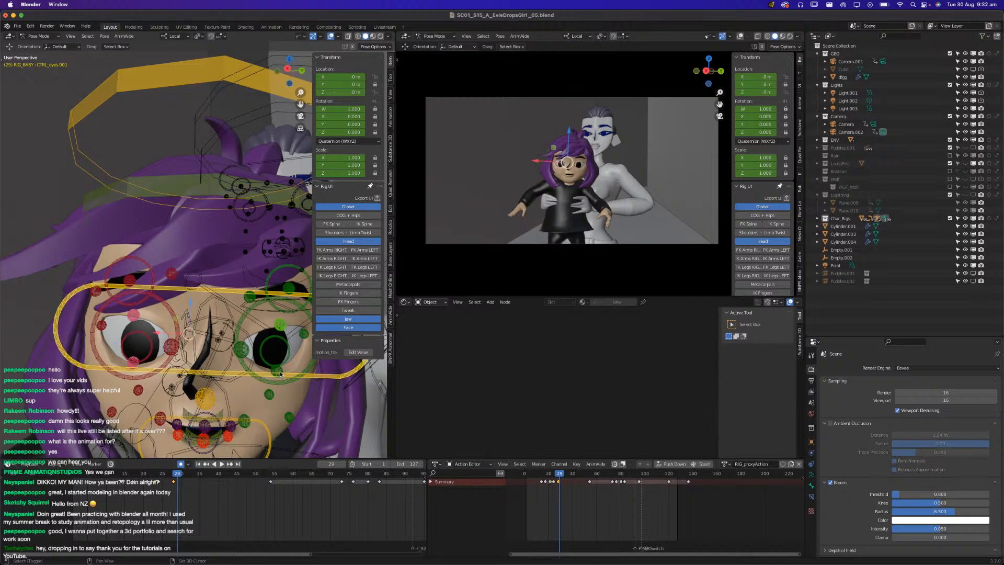
left_click(278, 371)
left_click(280, 326)
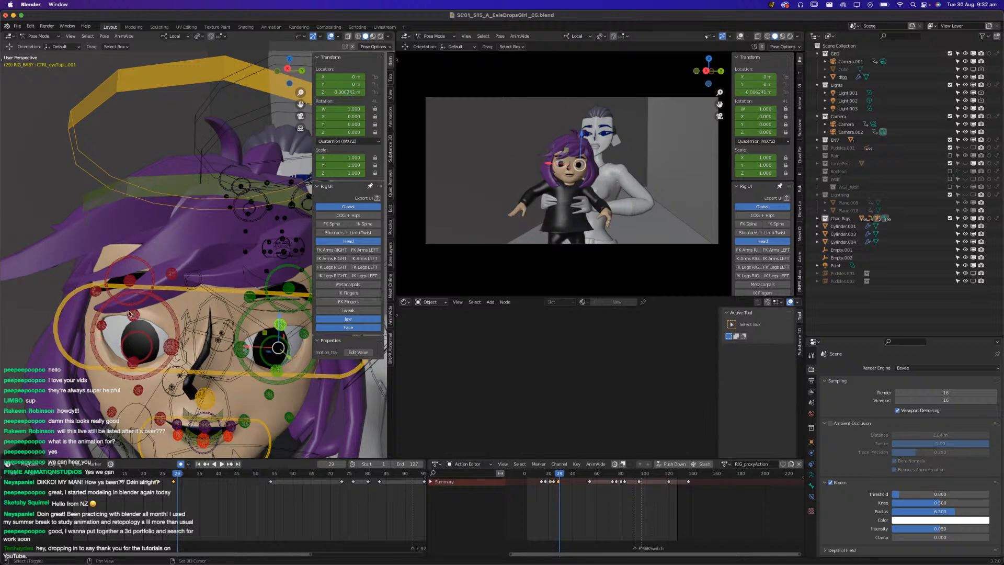
left_click(132, 316)
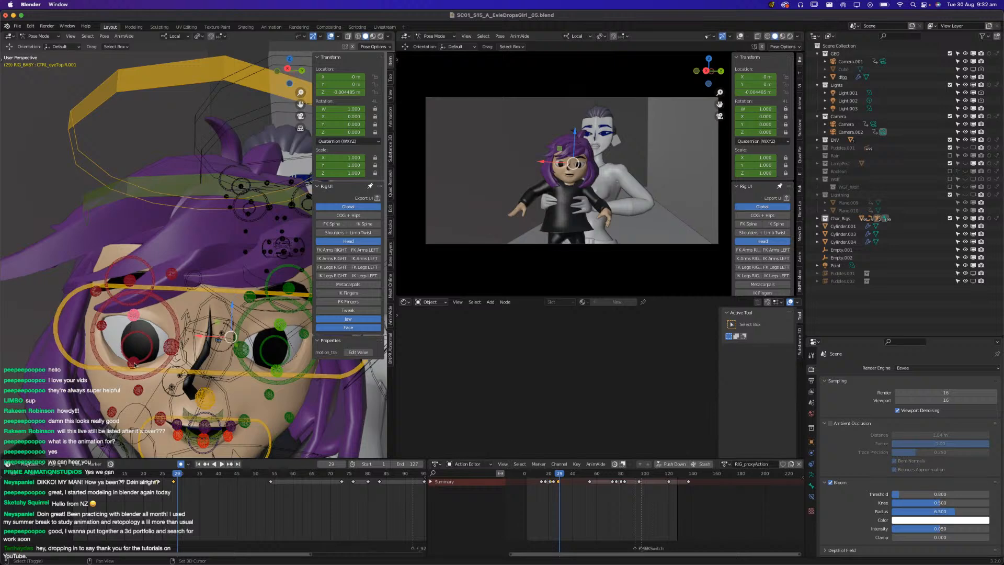
left_click(132, 366)
key("ctrl+c")
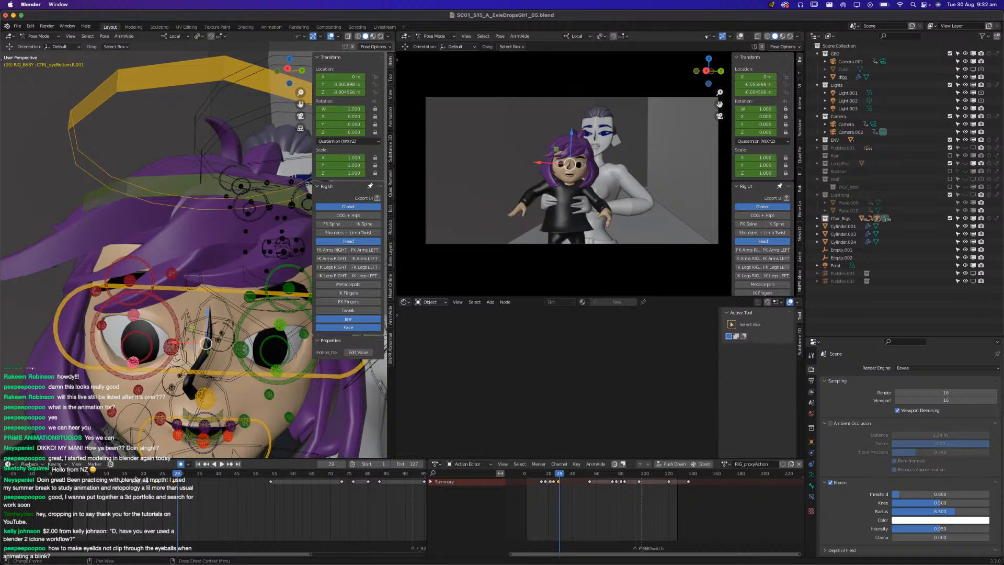
left_click_drag(131, 486, 174, 482, "shift")
key("ctrl+v")
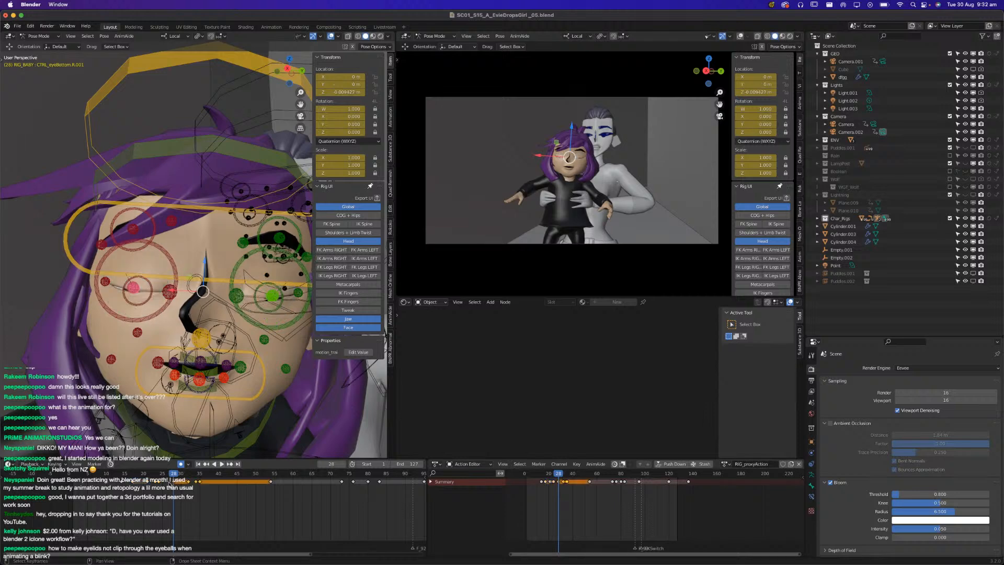
Play back the girl's blink around frames 26–28 and save the file.
mouse_move(151, 477)
left_mouse_down()
mouse_move(182, 479)
mouse_move(136, 480)
left_mouse_up()
key("space")
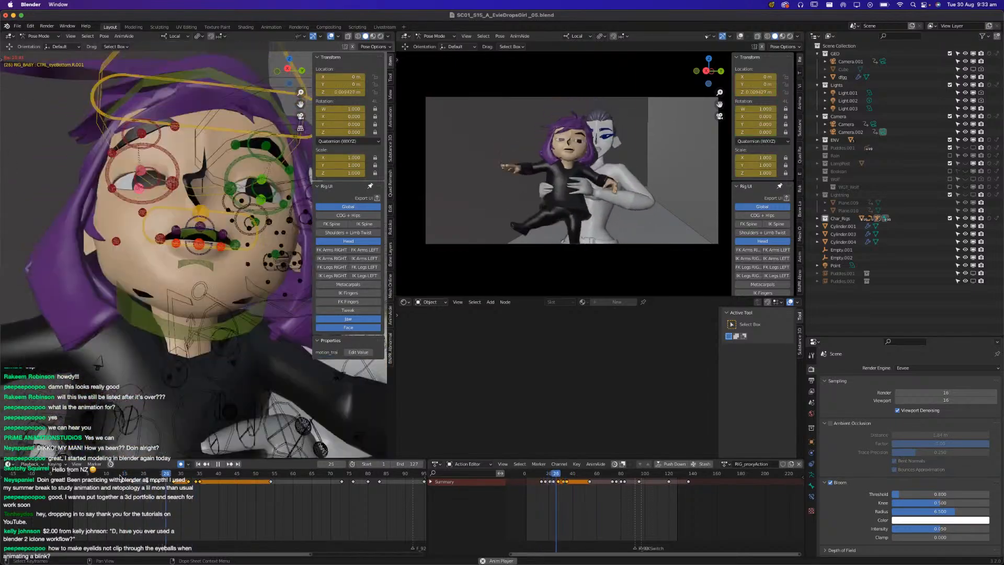
key("space")
key("ctrl+s")
key("space")
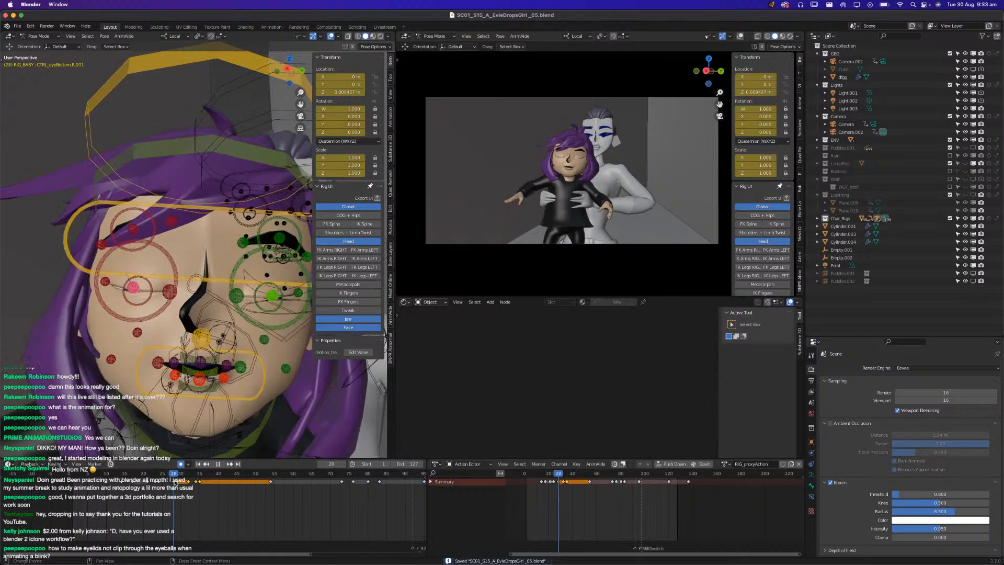
key("space")
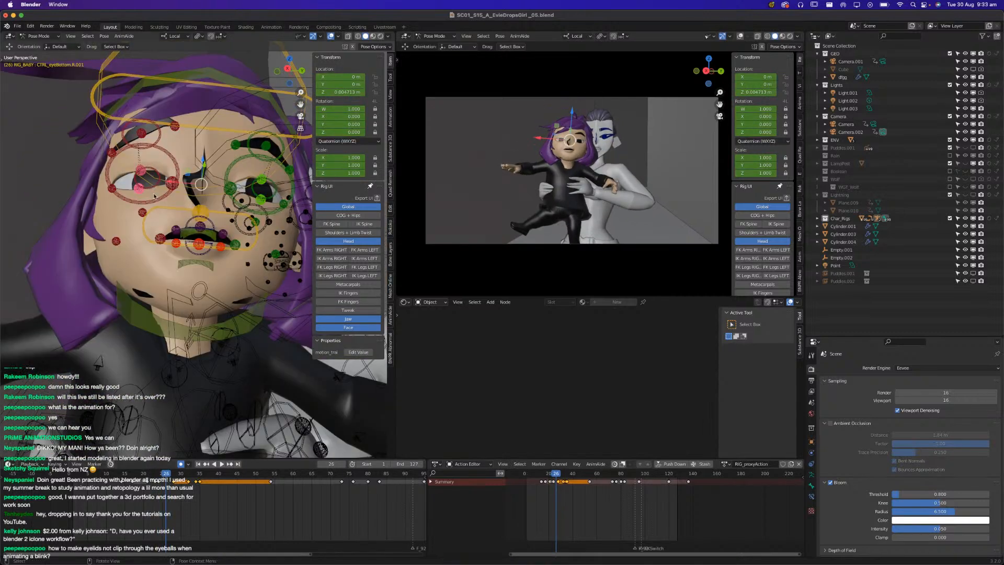
Replay the drop repeatedly from before the turn through the blink to examine its timing, saving the file between playbacks.
left_click_drag(165, 477, 122, 478)
key("space")
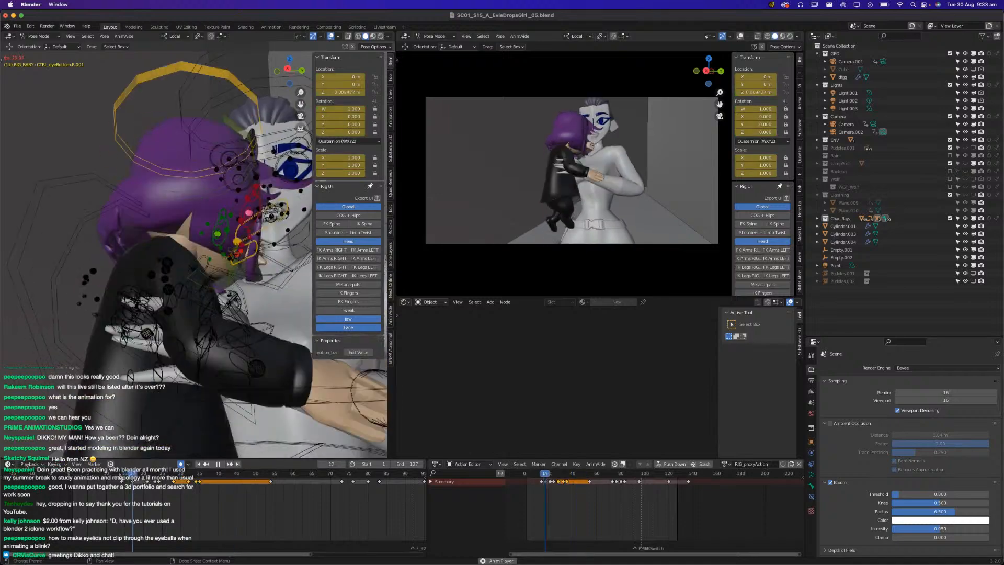
key("space")
left_click(120, 476)
key("space")
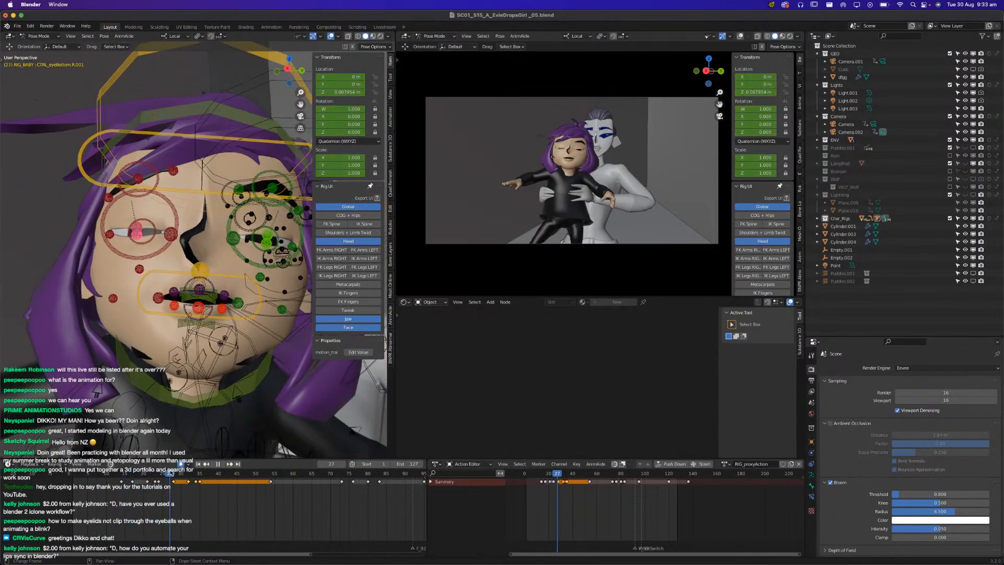
key("space")
key("super+s")
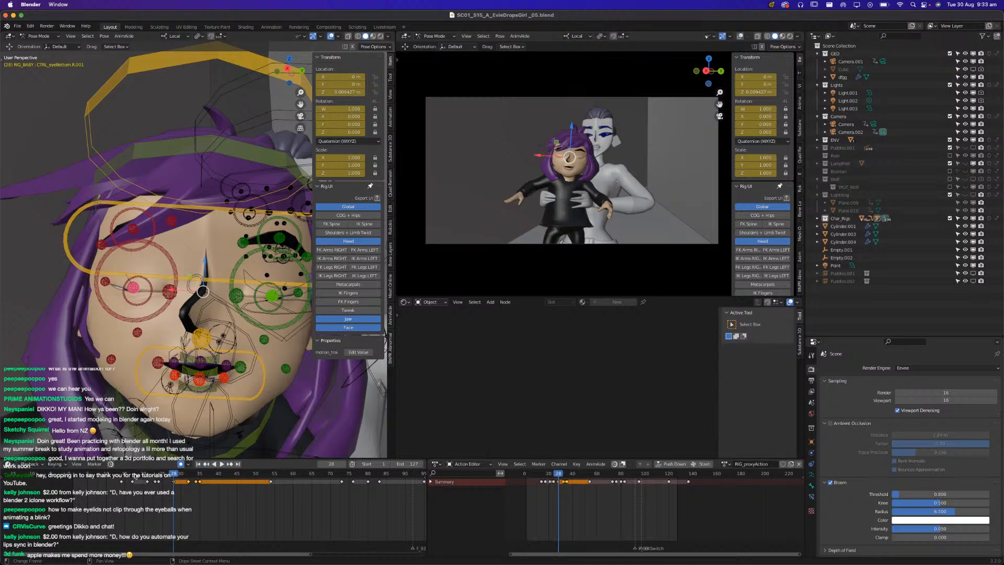
key("space")
left_click(122, 476)
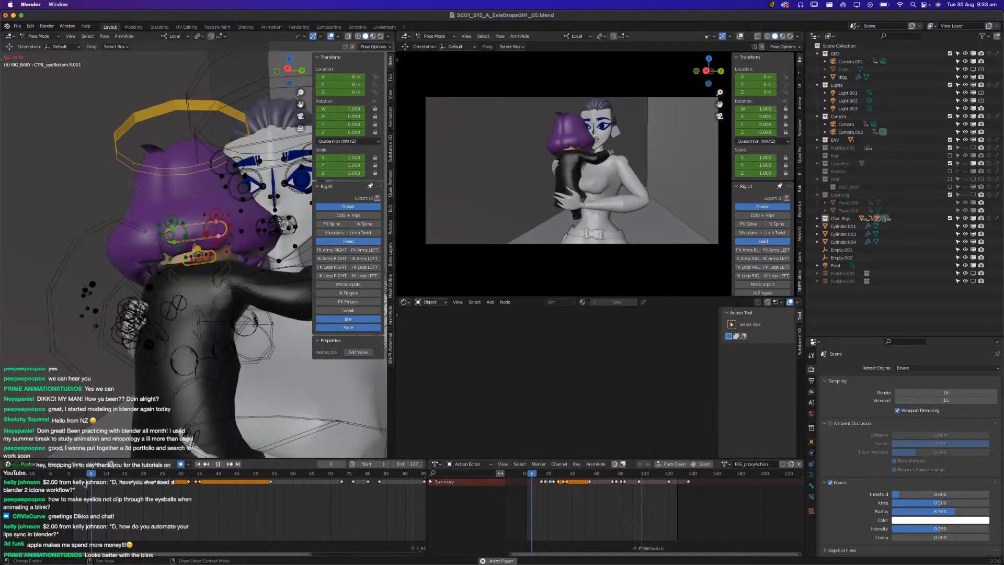
key("space")
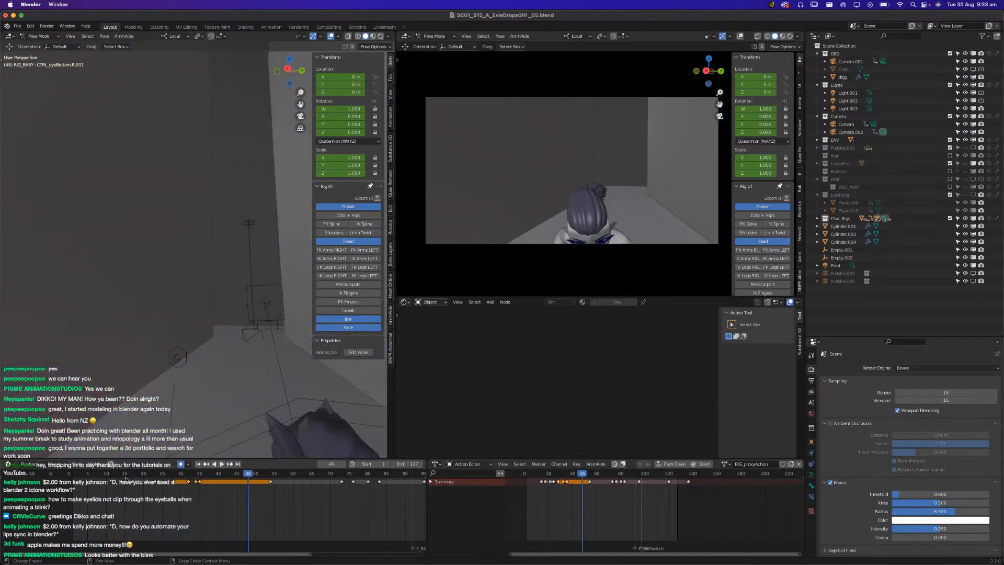
left_click(125, 476)
key("ctrl+s")
key("space")
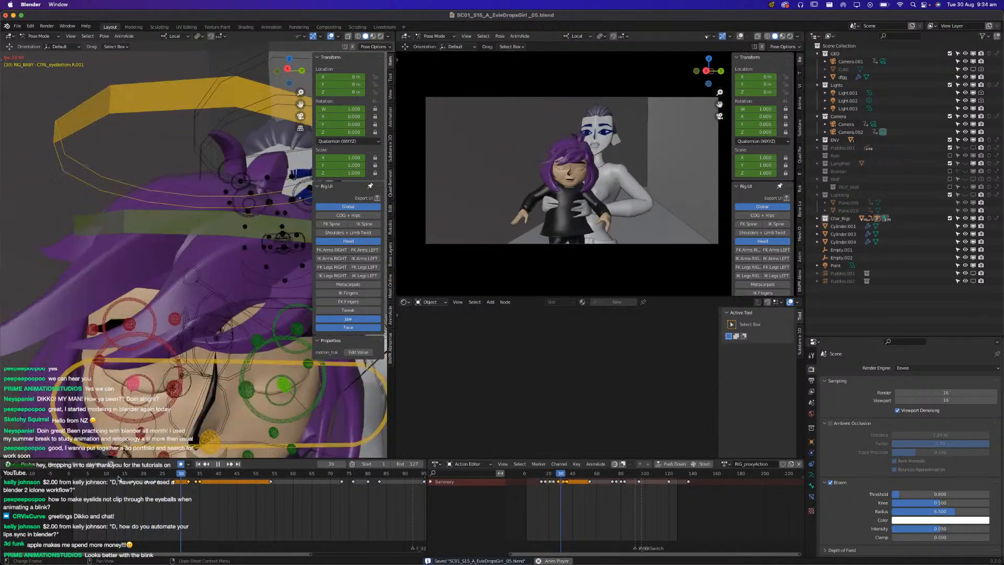
key("space")
Select the girl's jaw control and insert a keyframe for its closed pose at frame 20.
scroll(152, 413, "down", 4)
middle_click_drag(152, 413, 179, 324, "shift")
left_click(178, 324)
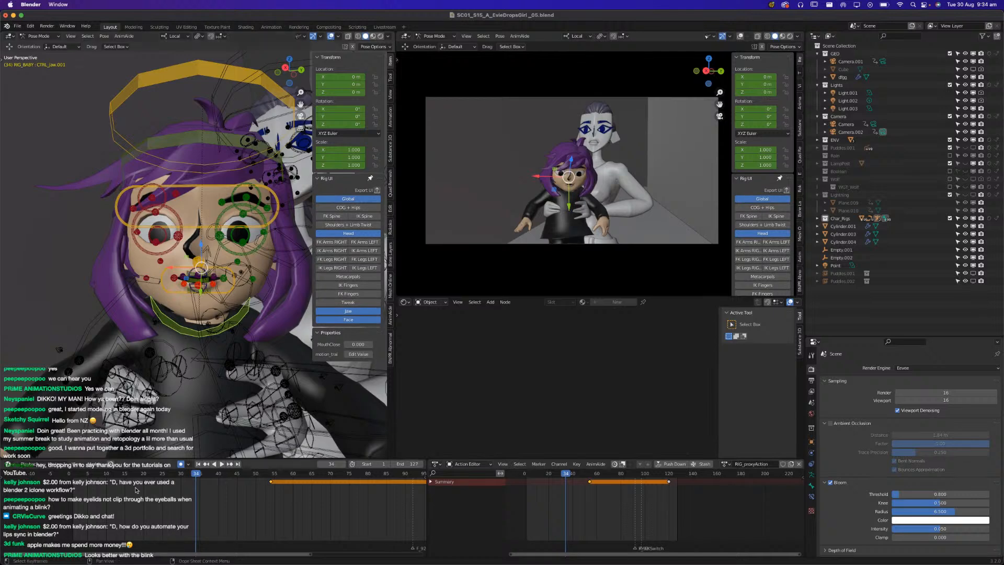
key("shift+Left")
key("space")
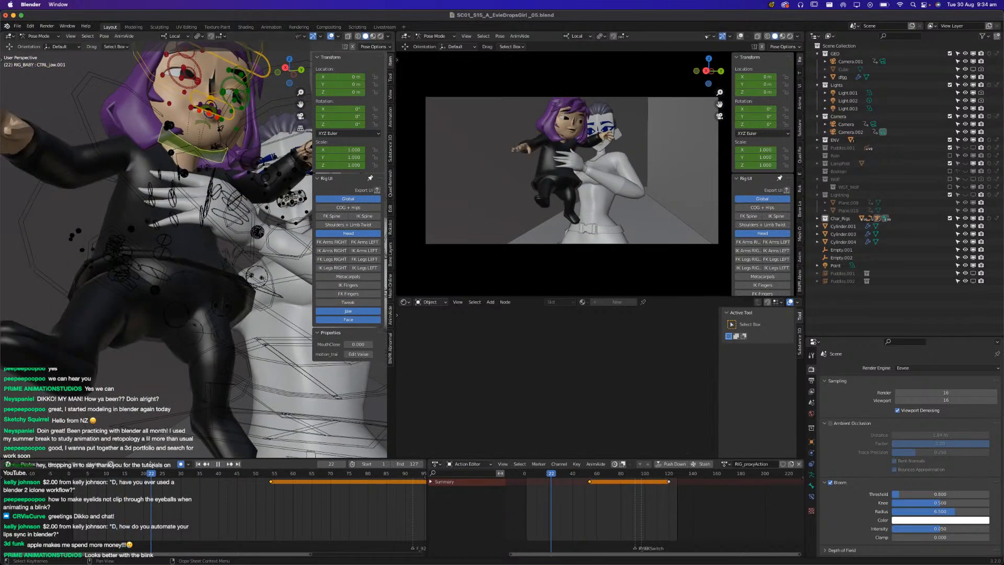
left_click_drag(151, 464, 144, 463)
key("i")
left_click(225, 369)
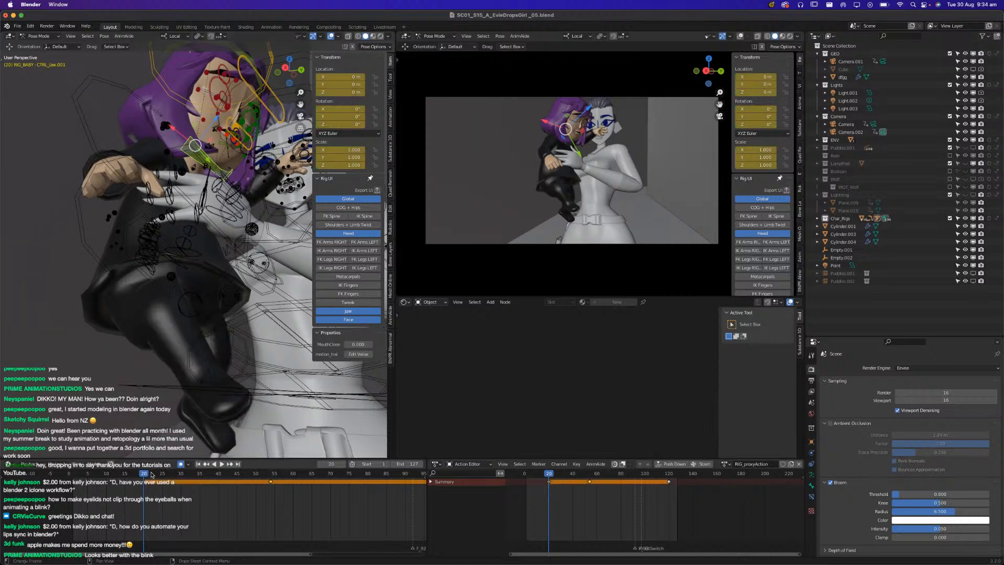
Open the girl's mouth at frame 25 by rotating the jaw control to about -12.9° on local X, and play it through frame 32.
key("space")
key("space")
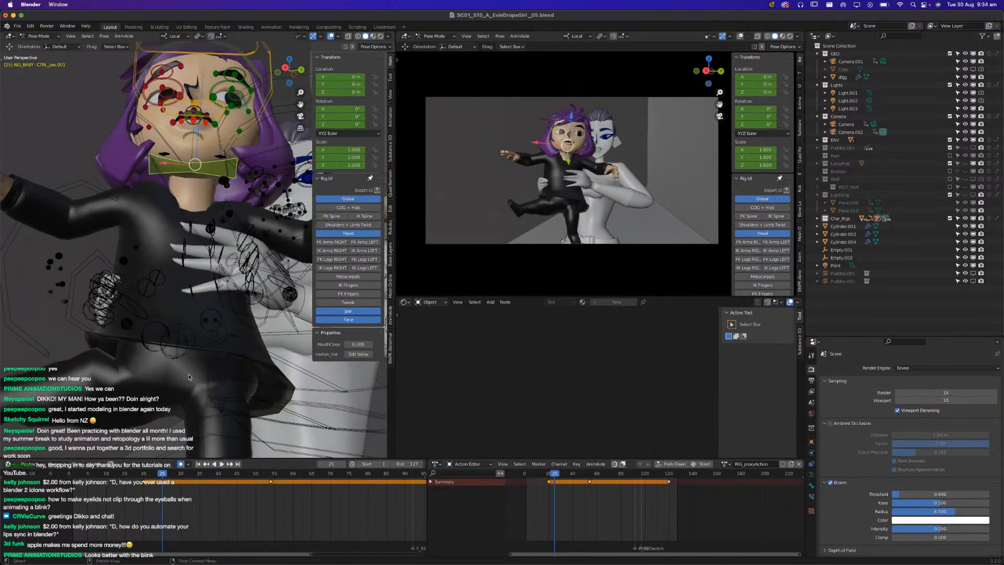
key("r")
key("x")
key("x")
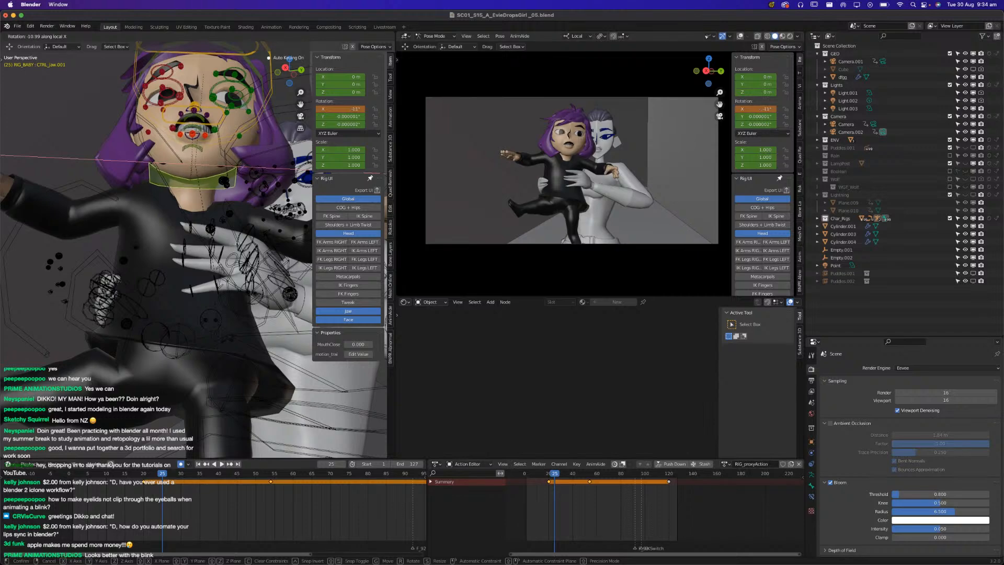
left_click(250, 541)
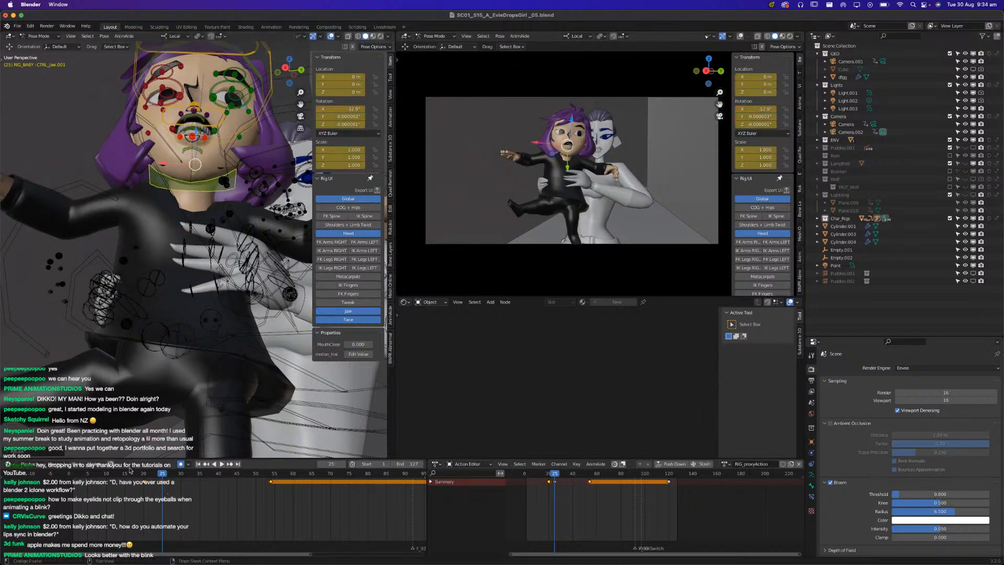
key("space")
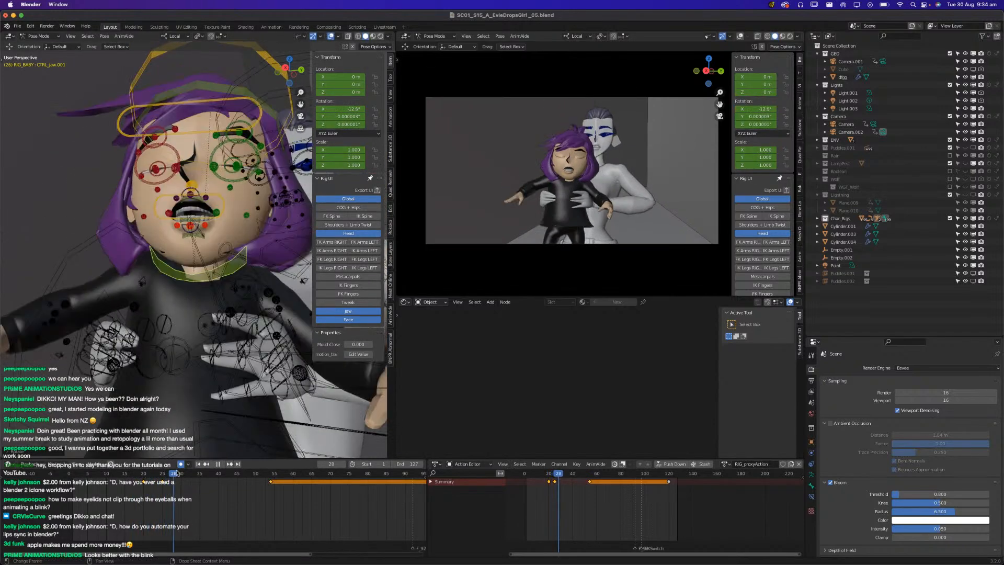
key("space")
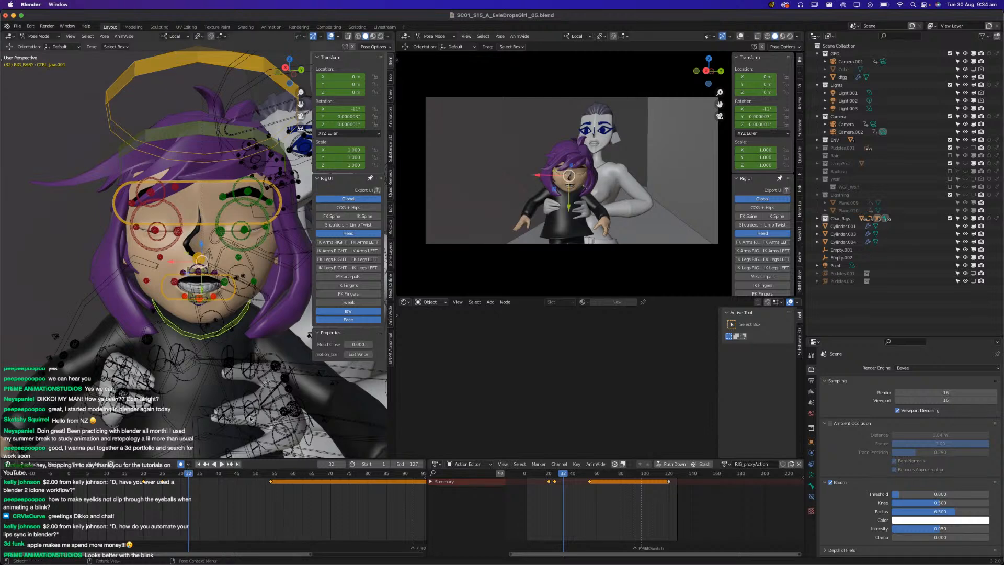
Partly close the girl's mouth at frame 32 by rotating the jaw control to about -6.3° on local X.
key("r")
key("x")
key("Return")
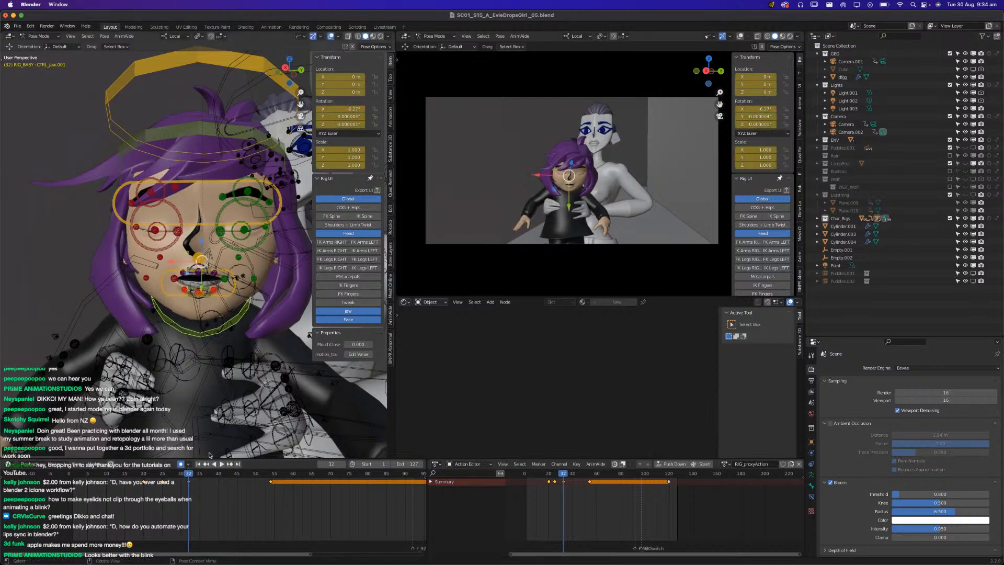
Reopen the girl's mouth at frame 37 by rotating the jaw control to about -9.5° on local X.
key("space")
left_click_drag(204, 477, 207, 478)
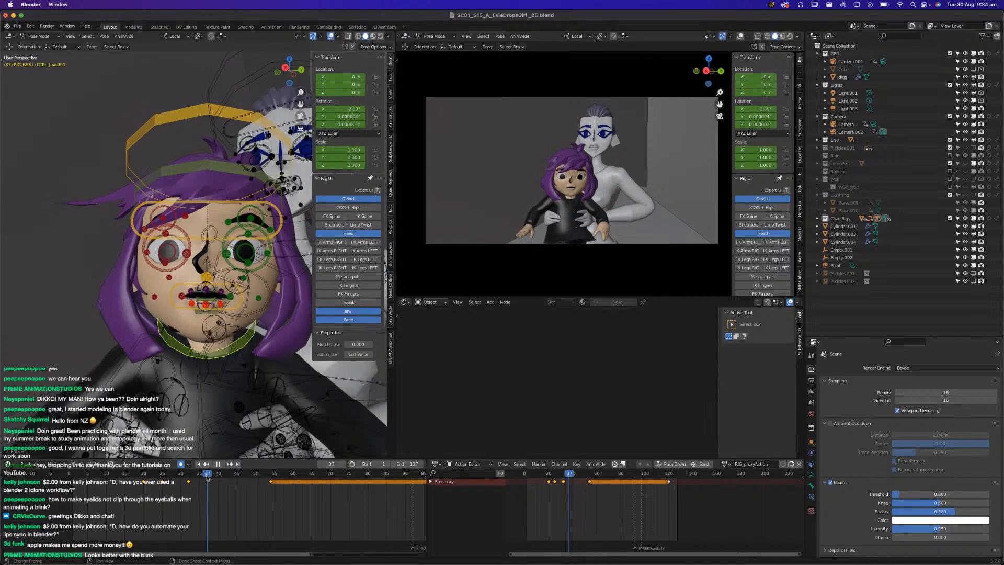
key("r")
key("x")
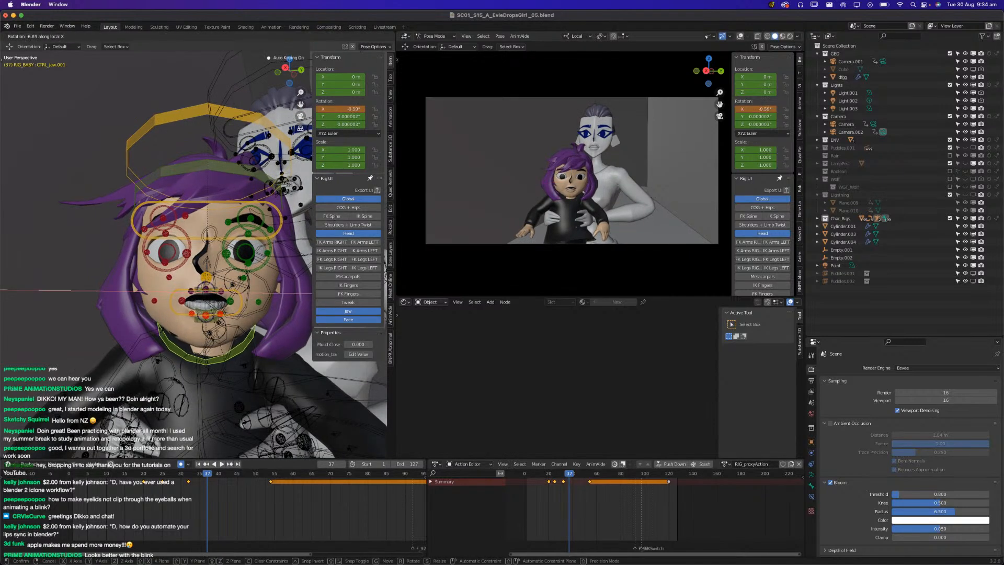
left_click(242, 424)
Play back the jaw movement from before the turn, jump through the keyframes to frame 32, and save the file.
left_click_drag(147, 477, 96, 480)
key("space")
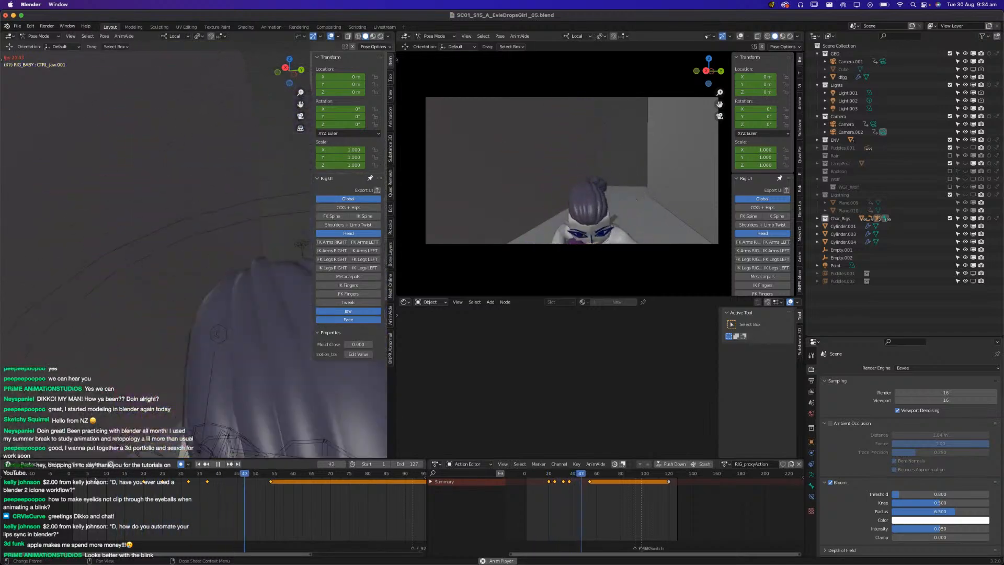
key("space")
left_click(129, 474)
key("space")
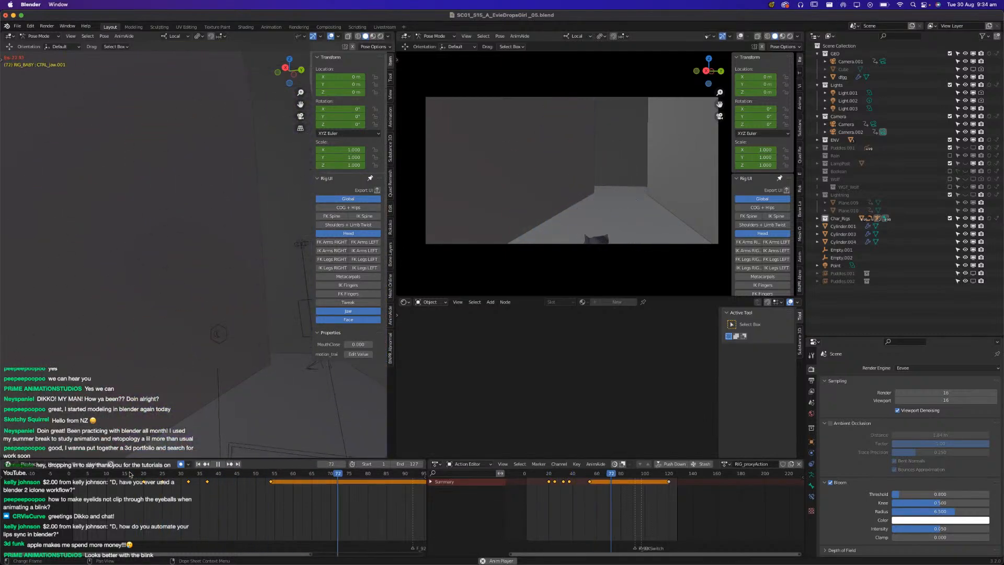
key("space")
left_click(130, 474)
key("Up")
key("Up")
key("Up")
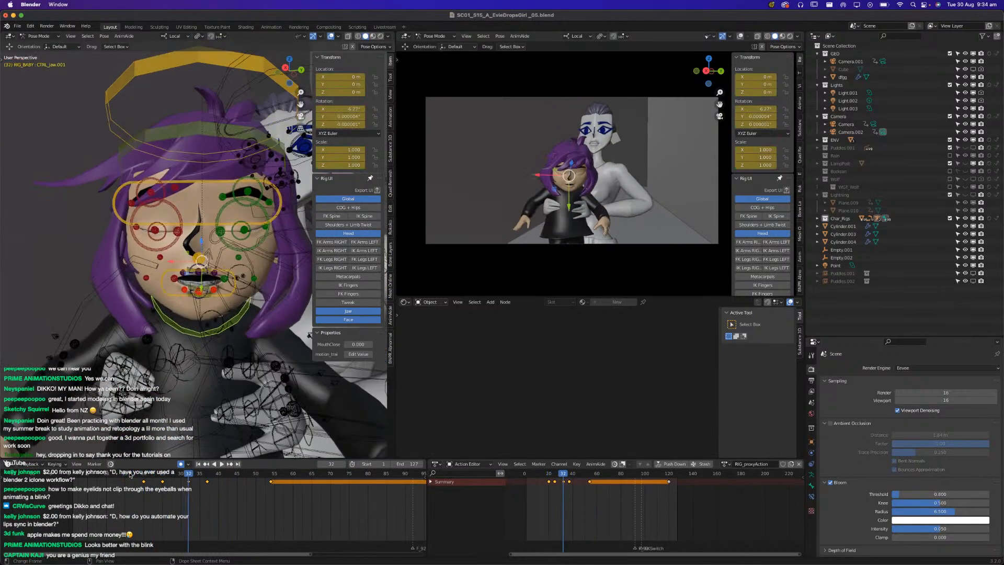
key("super+s")
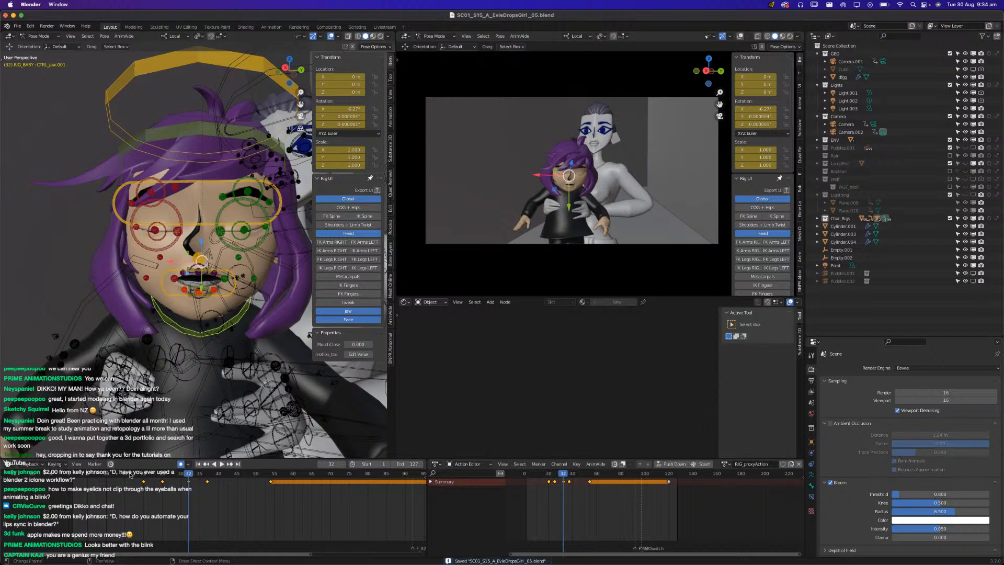
Replay the turn from around frames 14–17 to examine the timing of the jaw opening.
key("space")
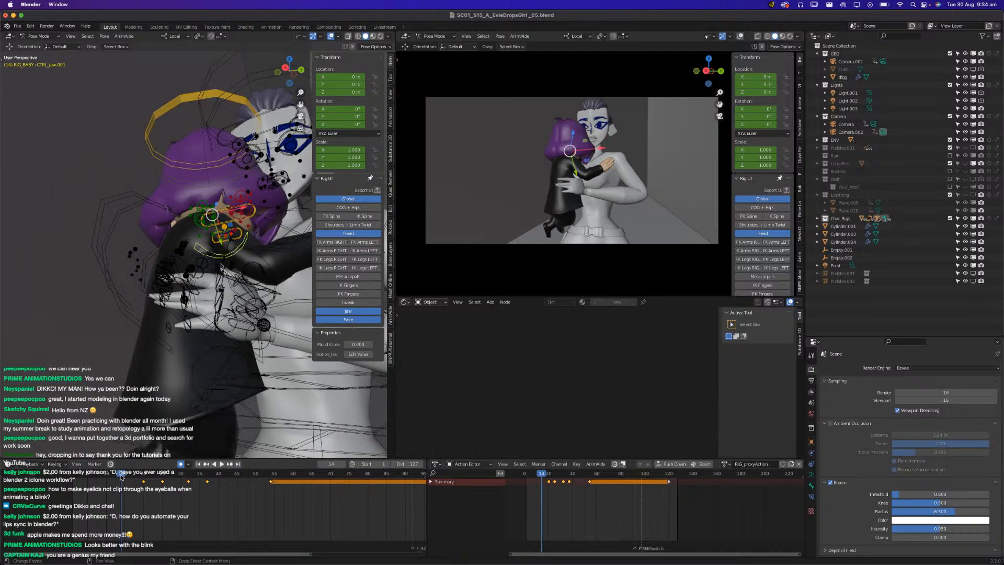
key("space")
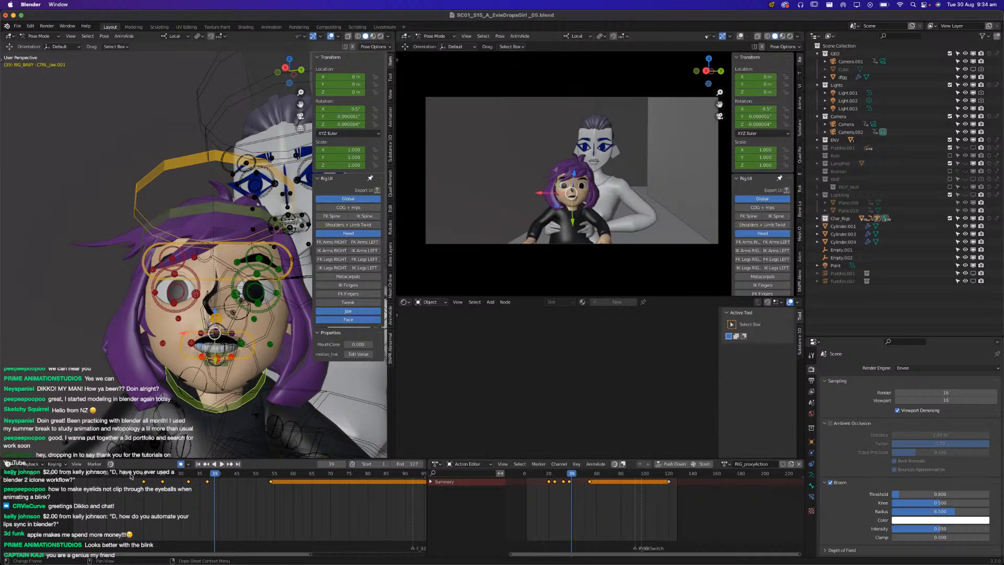
left_click(132, 473)
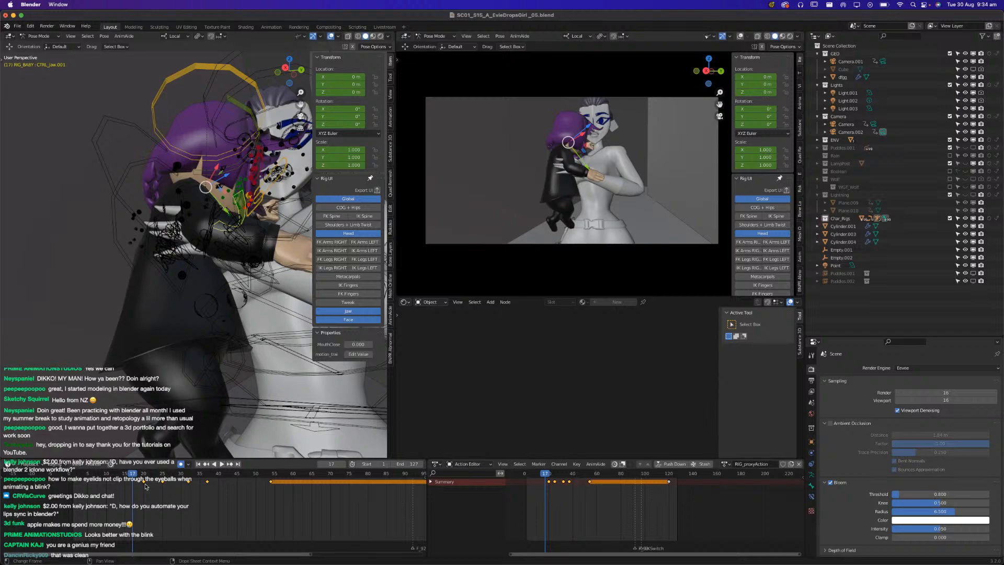
key("space")
key("space")
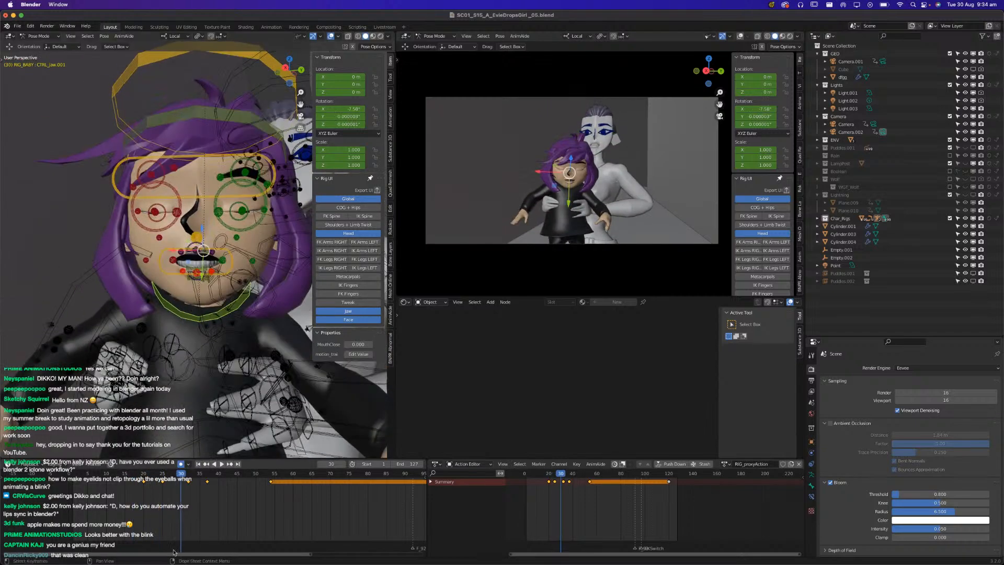
Select both of the girl's lip corner controls and insert a keyframe for their rest pose at frame 21.
scroll(202, 243, "up", 2)
scroll(223, 258, "up", 3)
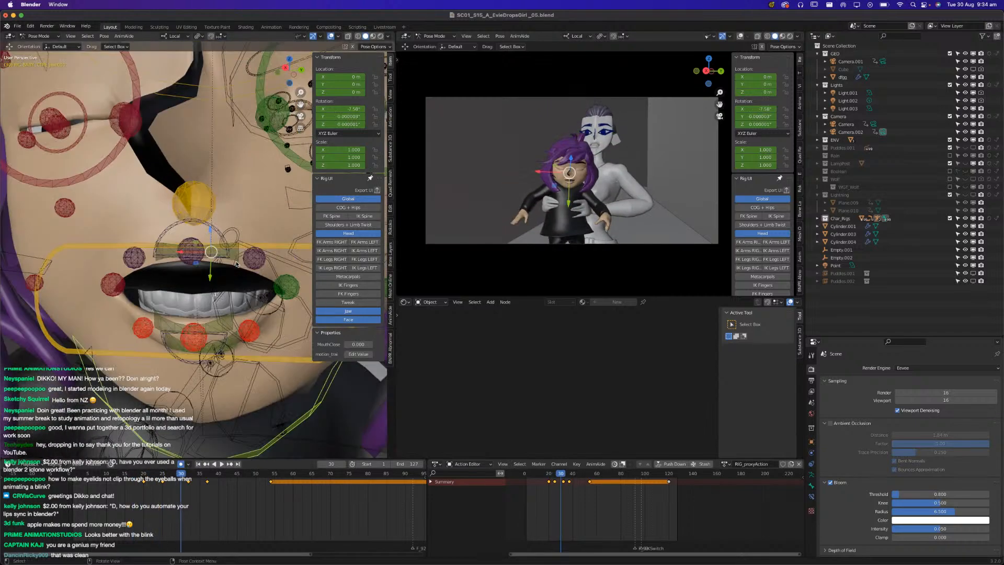
left_click(285, 292)
left_click(120, 291, "shift")
left_click_drag(183, 472, 148, 474)
scroll(204, 293, "down", 4)
middle_click_drag(207, 204, 217, 318, "shift")
middle_click_drag(217, 251, 214, 293)
key("i")
left_click(214, 294)
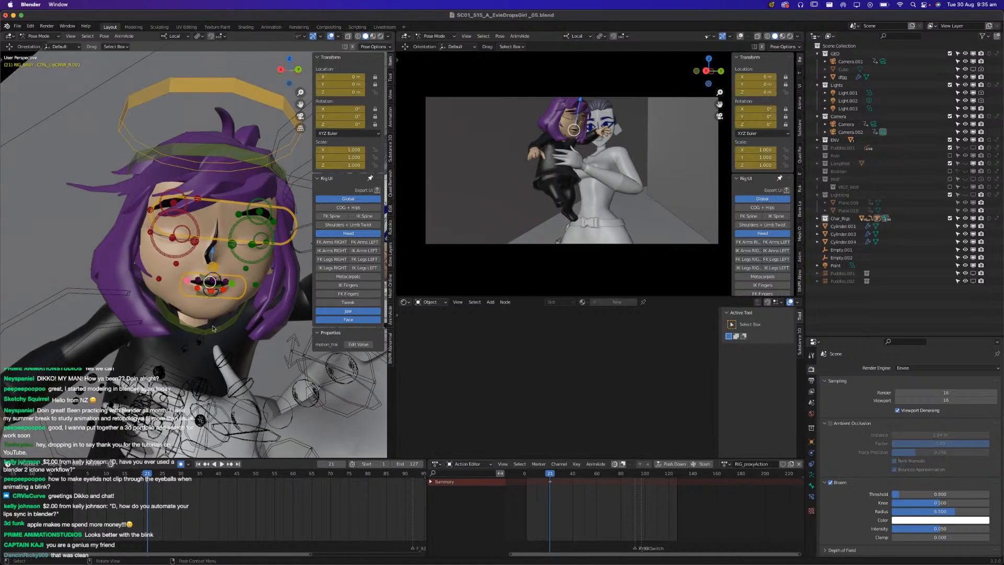
Lower both lip corner controls together at frame 26 to about -0.0047 m on local Z.
left_click_drag(156, 475, 165, 477)
middle_click_drag(175, 351, 254, 209, "shift")
scroll(203, 265, "up", 3)
left_click_drag(202, 266, 199, 277)
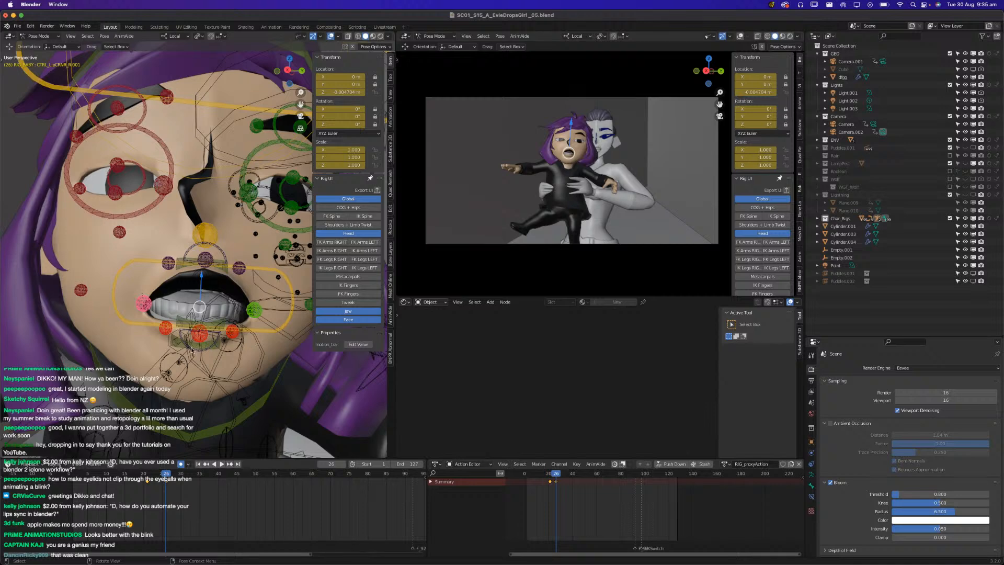
Adjust the lip corners individually at frame 26, setting the girl's right corner to about -0.0046 m on local Z.
left_click(145, 305)
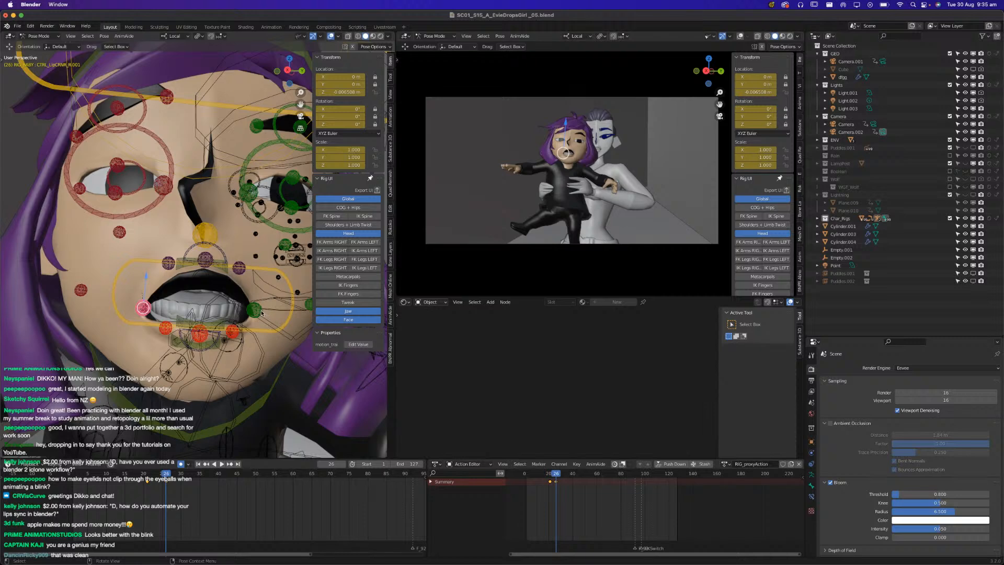
left_click_drag(147, 278, 147, 273)
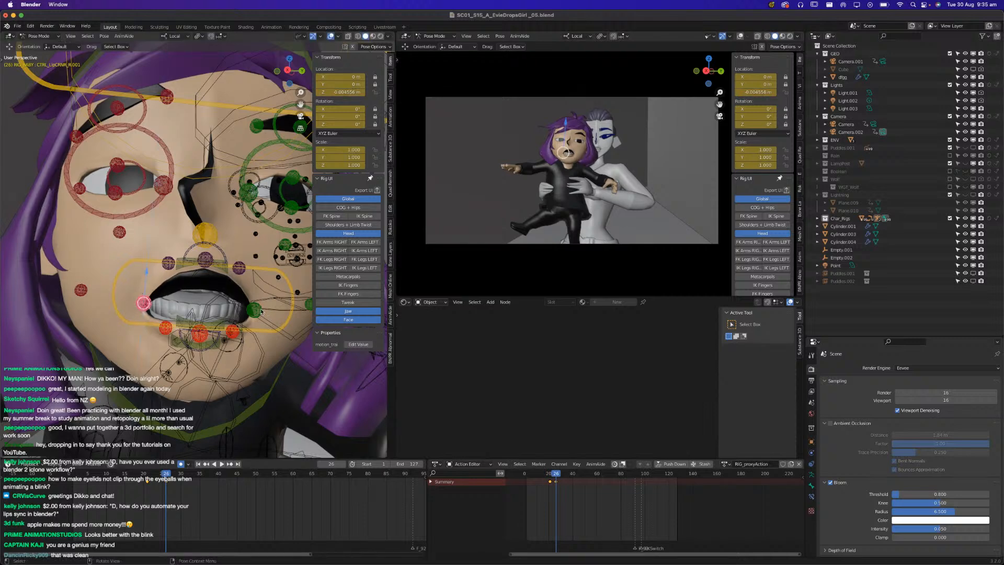
left_click(262, 311)
left_click_drag(255, 284, 256, 286)
left_click(167, 332)
mouse_move(166, 299)
left_mouse_down()
mouse_move(165, 308)
mouse_move(169, 298)
left_mouse_up()
key("super+z")
Lower the center bottom lip control slightly at frame 26, to about -0.0017 m on local Z.
left_click(230, 338)
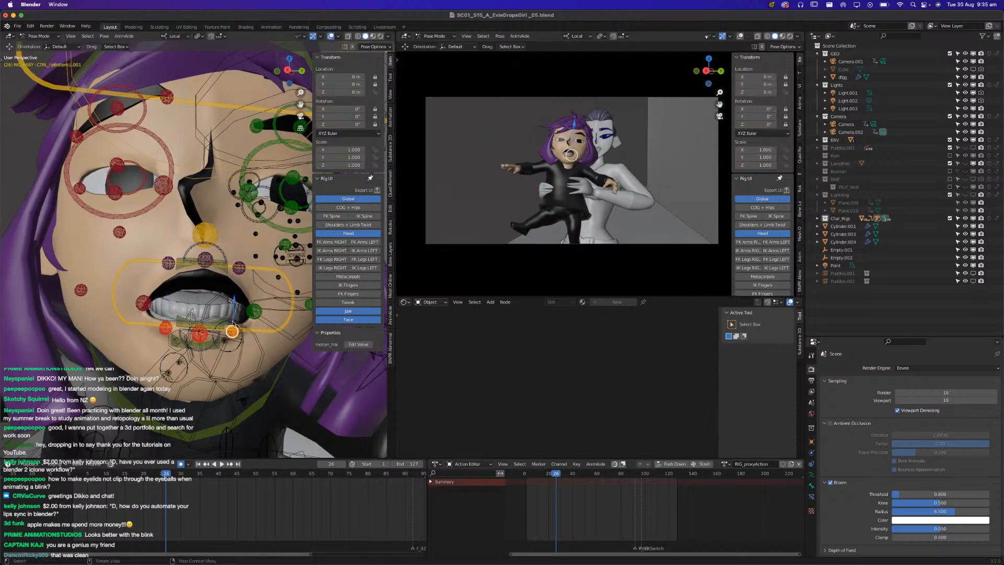
left_click(201, 340)
left_click_drag(201, 307, 201, 313)
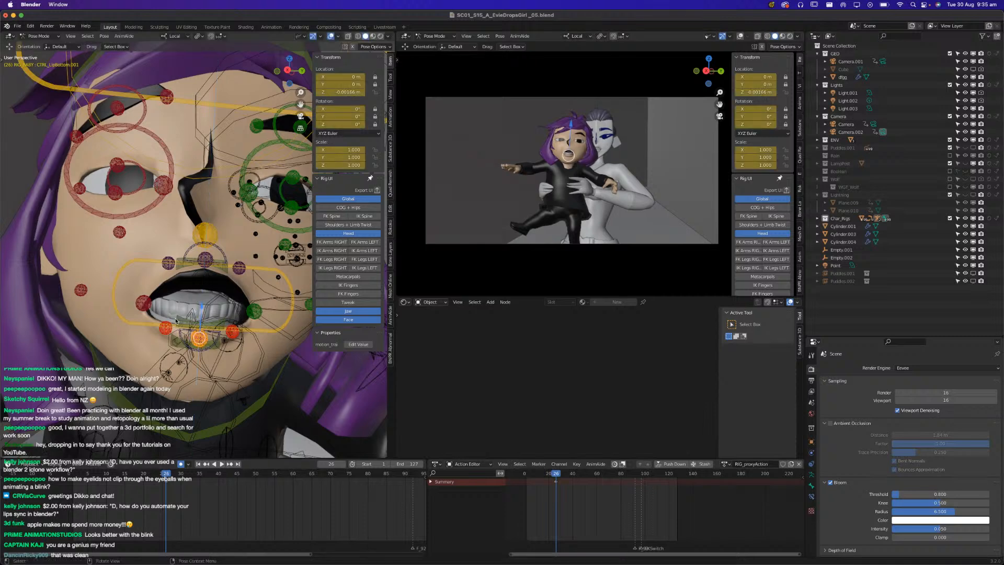
Shift the tongue control slightly on local Z and lower the bottom teeth control to about -0.005 m at frame 26.
left_click(198, 297)
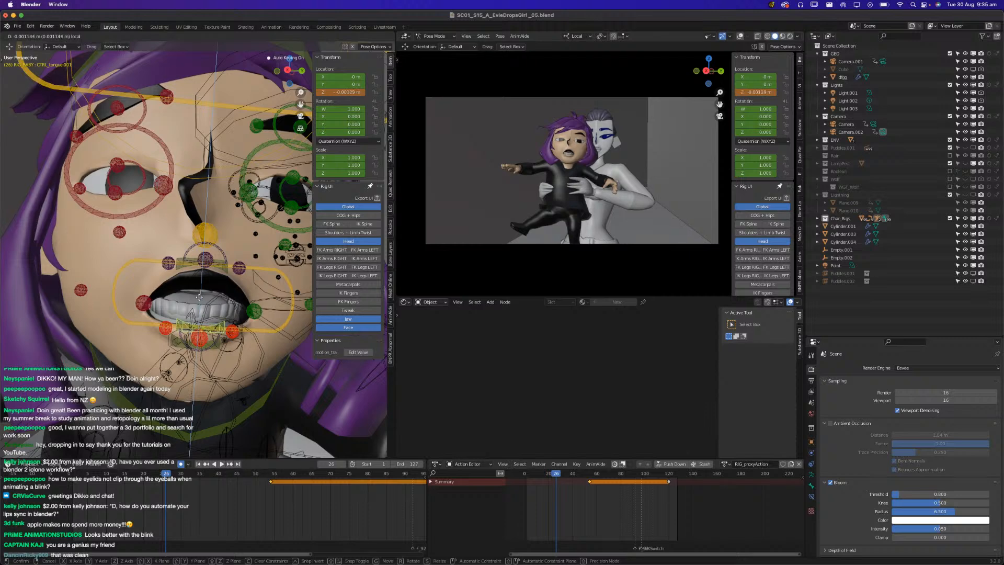
left_click(199, 297)
left_click(181, 333)
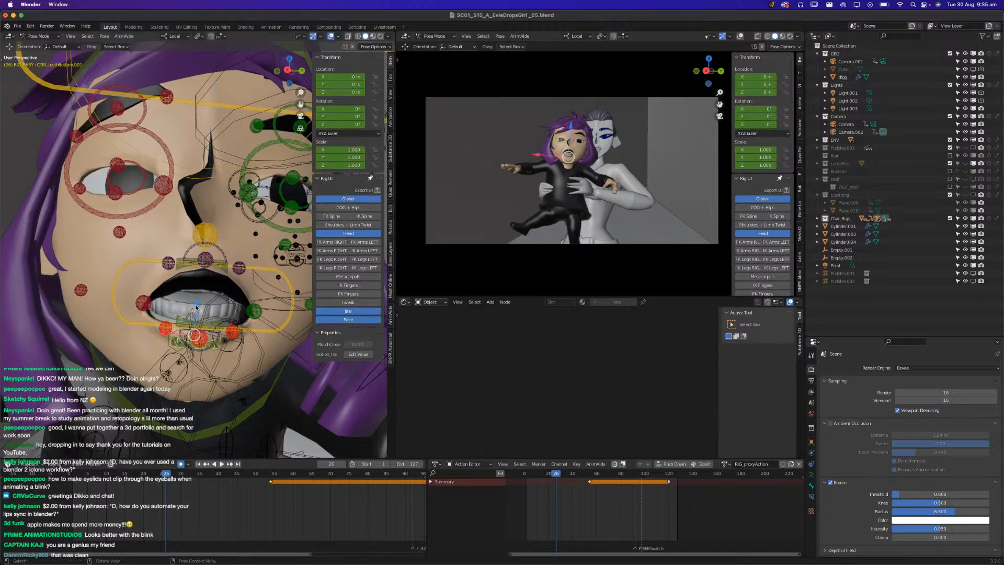
key("g")
key("z")
key("z")
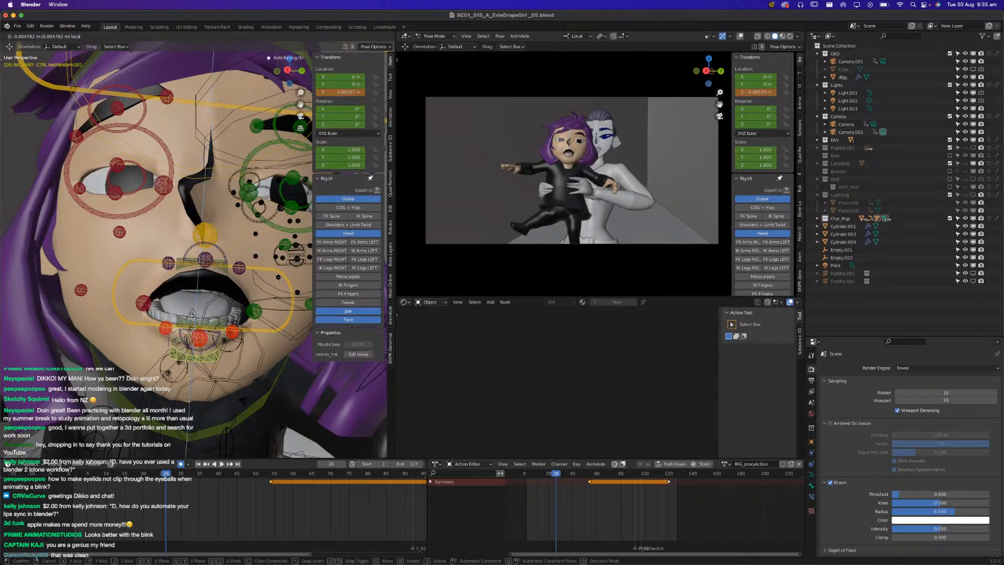
left_click(194, 317)
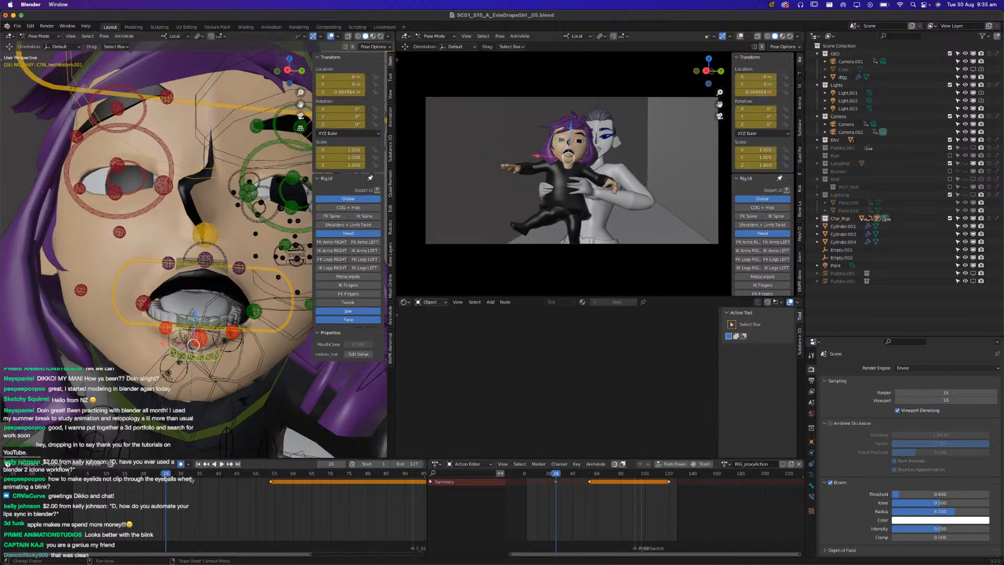
Select the girl's mouth master control and insert a location, rotation and scale keyframe at frame 20.
left_click_drag(168, 475, 156, 475)
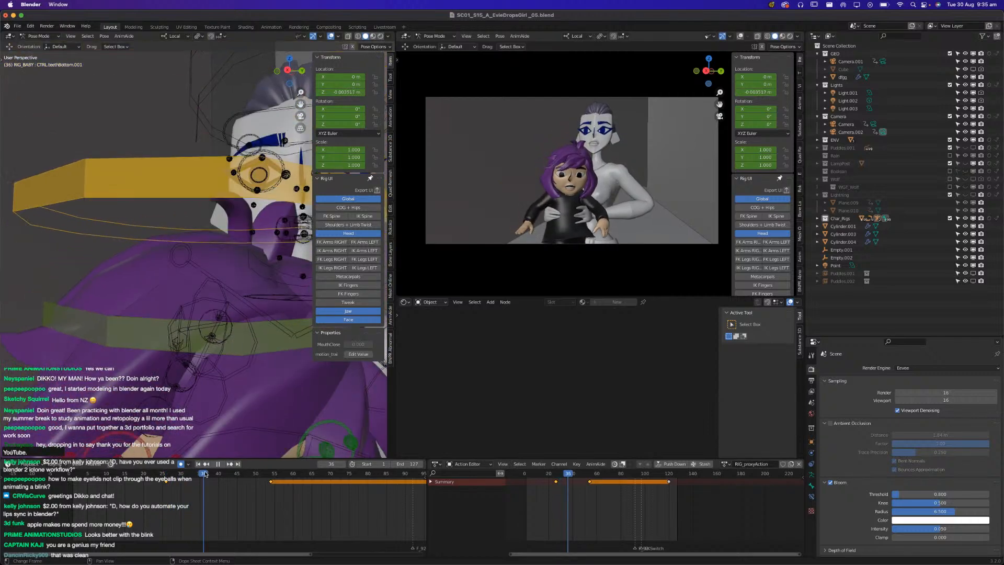
key("Escape")
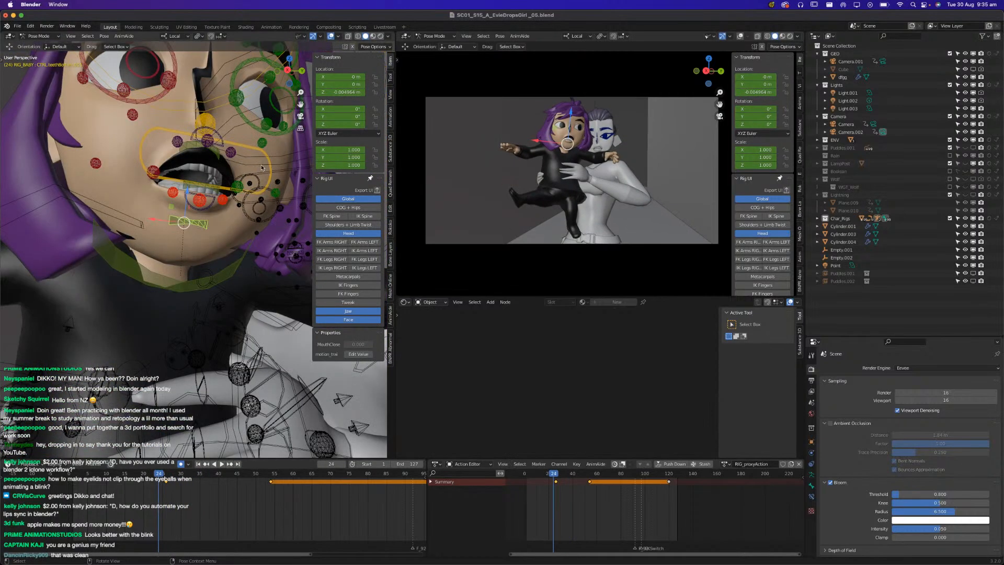
left_click(266, 158)
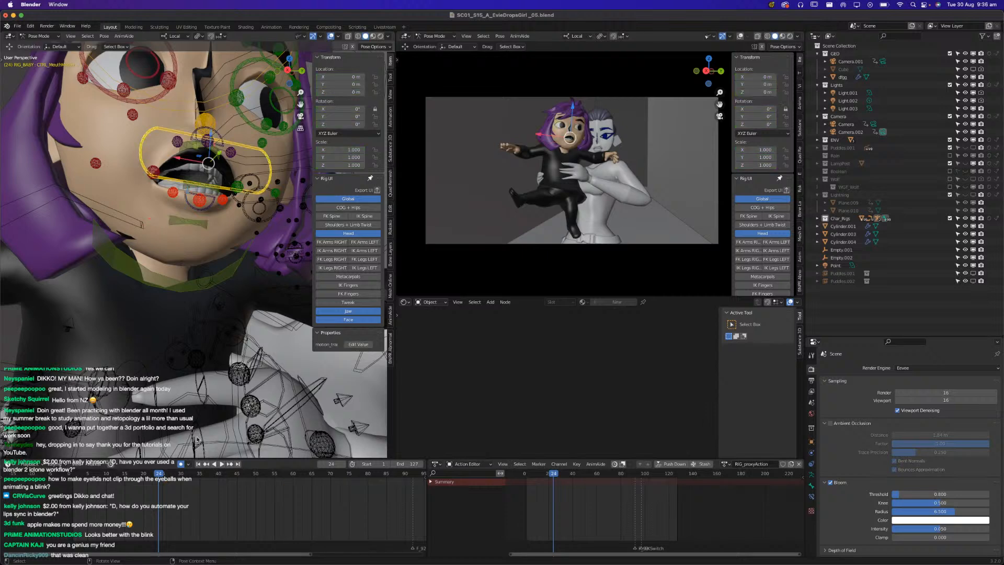
key("space")
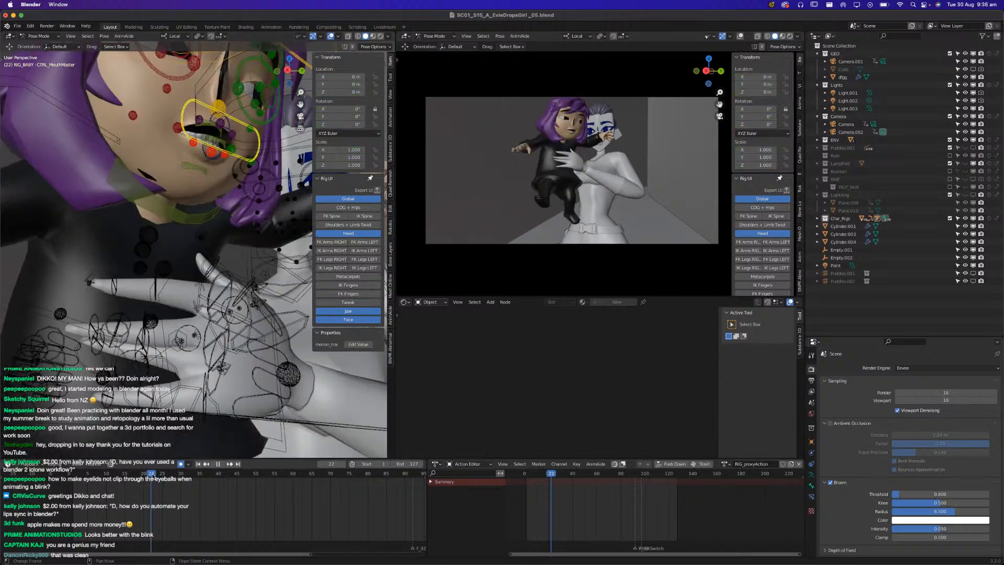
left_click_drag(163, 475, 144, 480)
key("i")
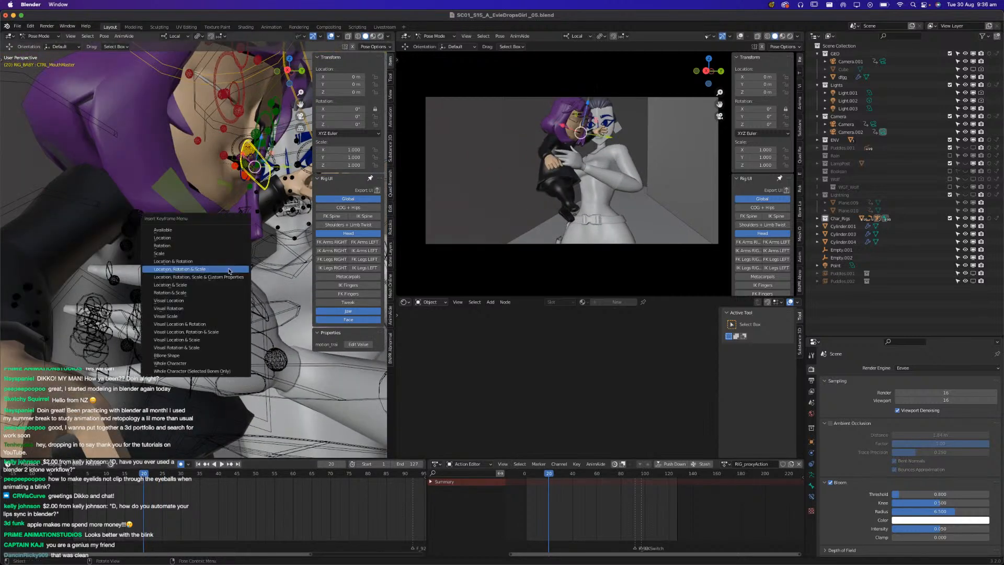
left_click(228, 269)
Narrow the girl's mouth at frame 25 by scaling the mouth master control on local X to about 0.79.
left_click_drag(151, 478, 162, 476)
key("g")
key("x")
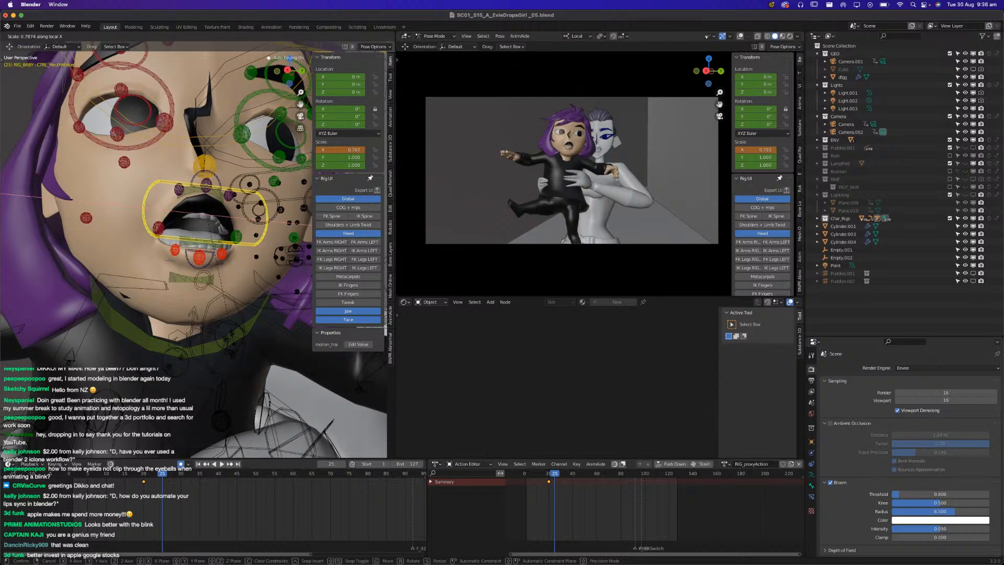
left_click(233, 340)
key("s")
key("x")
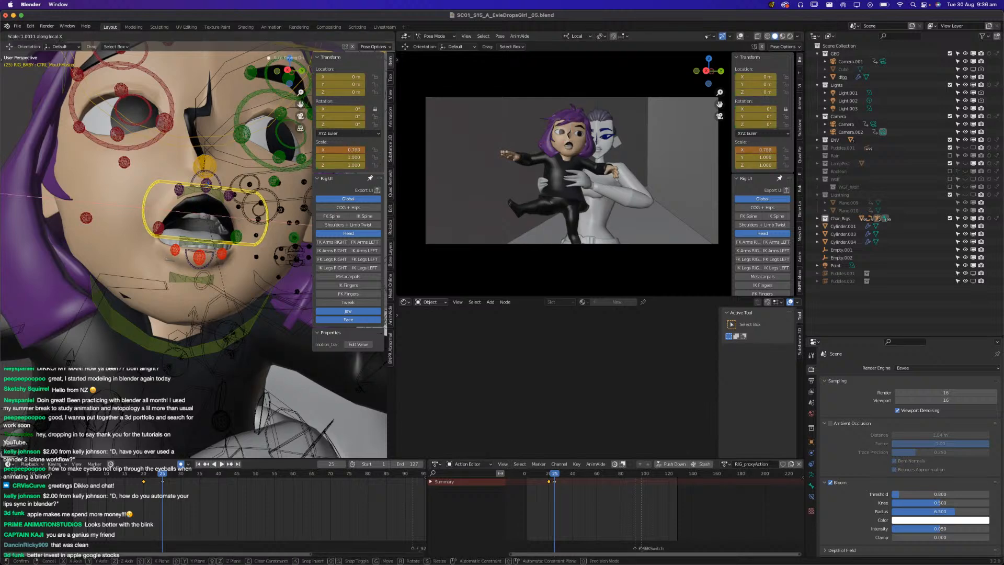
left_click(238, 341)
Play back the narrowed mouth shape, return to frame 14, and save the file.
left_click_drag(142, 478, 183, 488)
key("space")
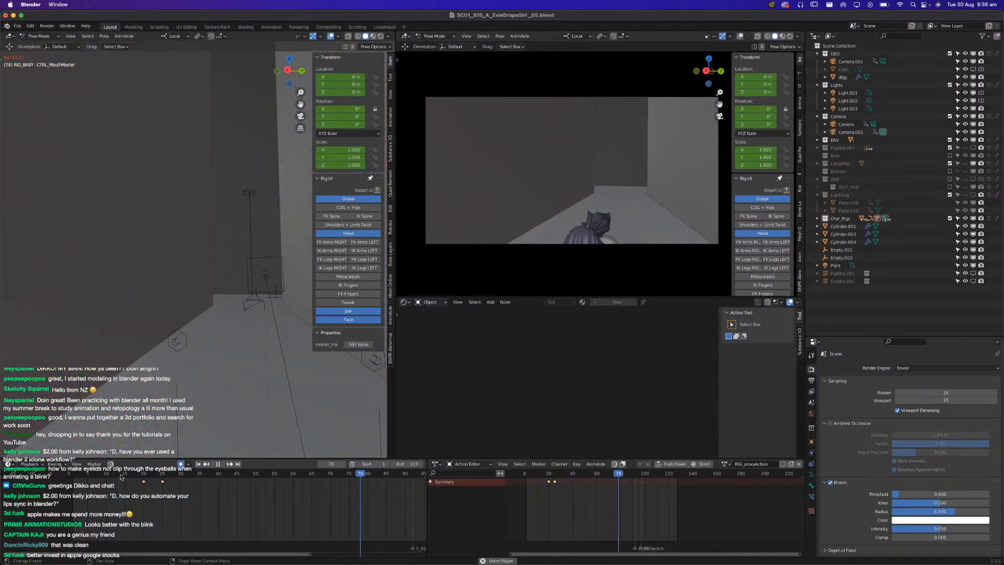
left_click(121, 477)
left_click(122, 477)
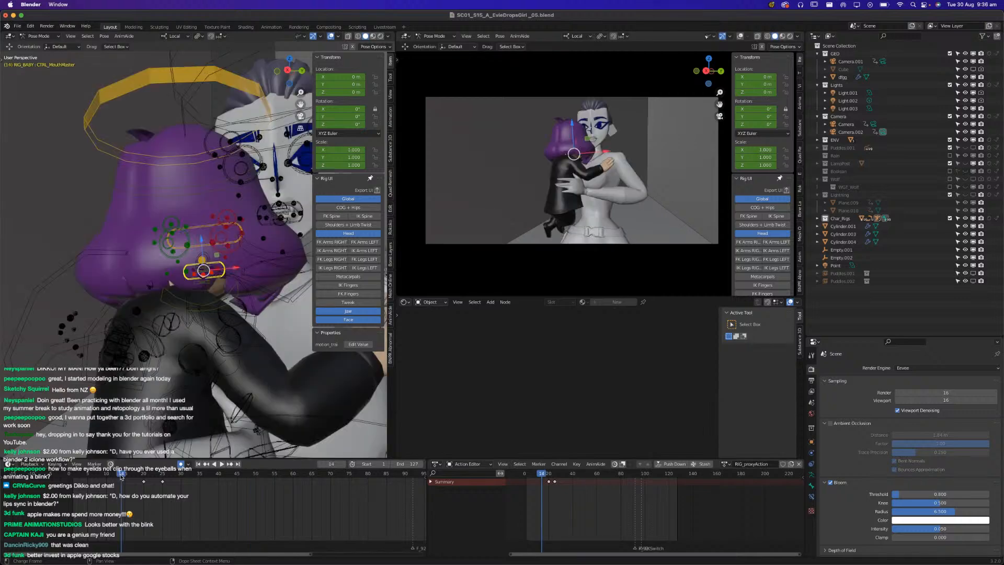
key("super+s")
Select the girl's bottom teeth control in a close view of the closed mouth at frame 20.
left_click_drag(122, 477, 143, 476)
middle_click_drag(215, 250, 120, 353)
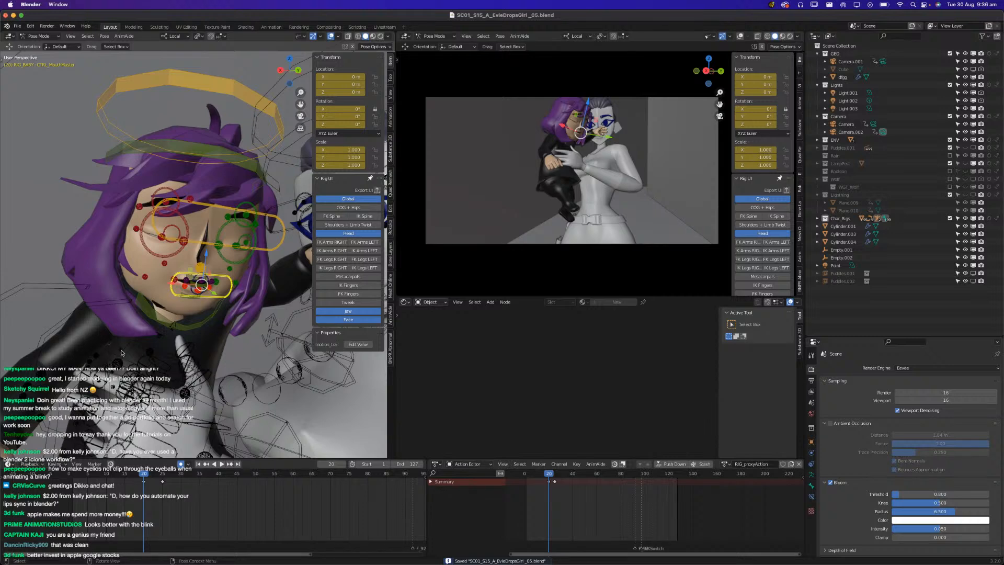
scroll(121, 352, "up", 6)
left_click(205, 306)
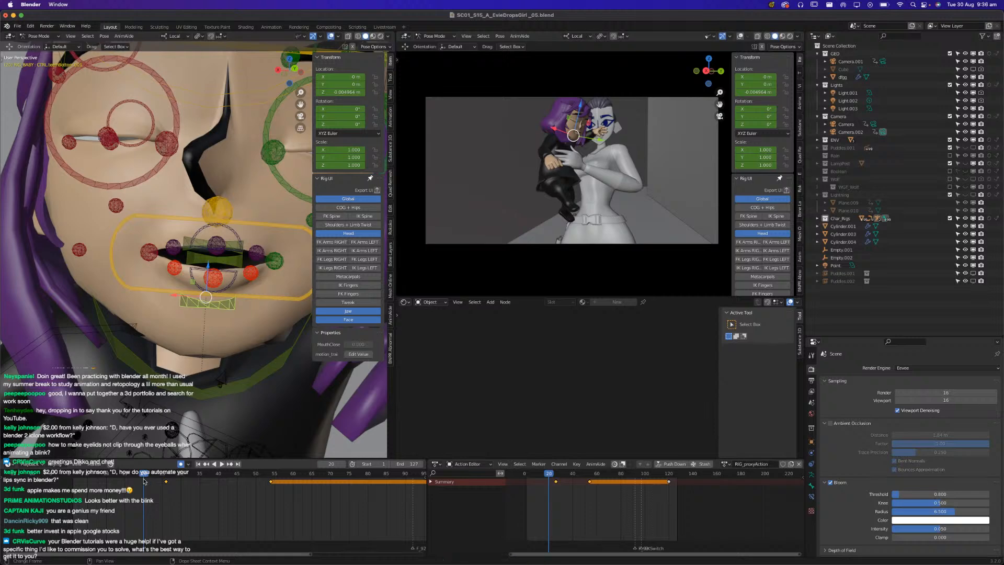
Scale the girl's bottom teeth control down uniformly to about 0.937 at frame 29 and save the file.
left_click_drag(145, 476, 166, 477)
middle_click_drag(172, 366, 204, 298)
scroll(197, 295, "up", 3)
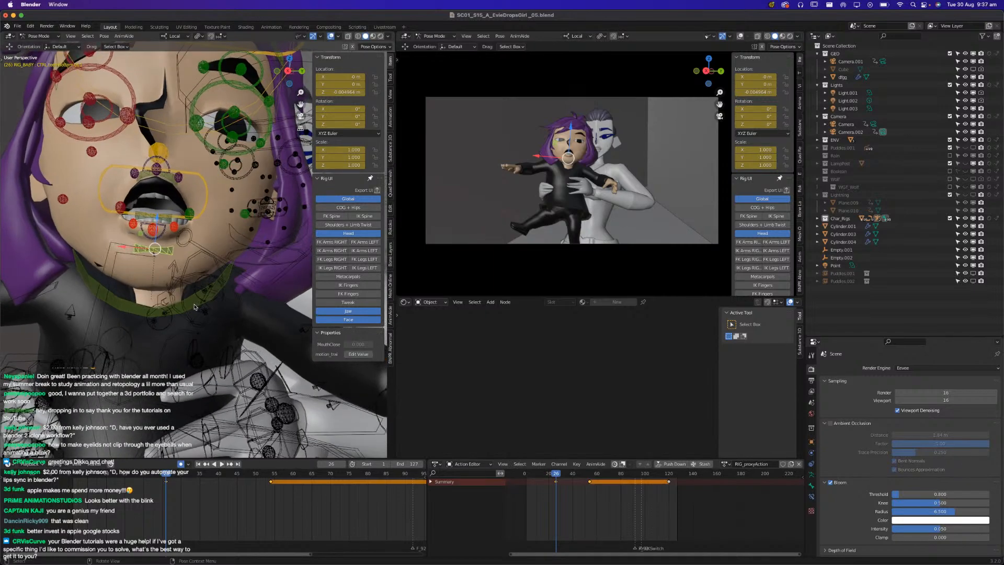
left_click(182, 473)
middle_click_drag(181, 422, 214, 342, "shift")
scroll(220, 360, "up", 2)
middle_click_drag(230, 411, 216, 346, "shift")
middle_click_drag(216, 346, 230, 435)
left_click(214, 463)
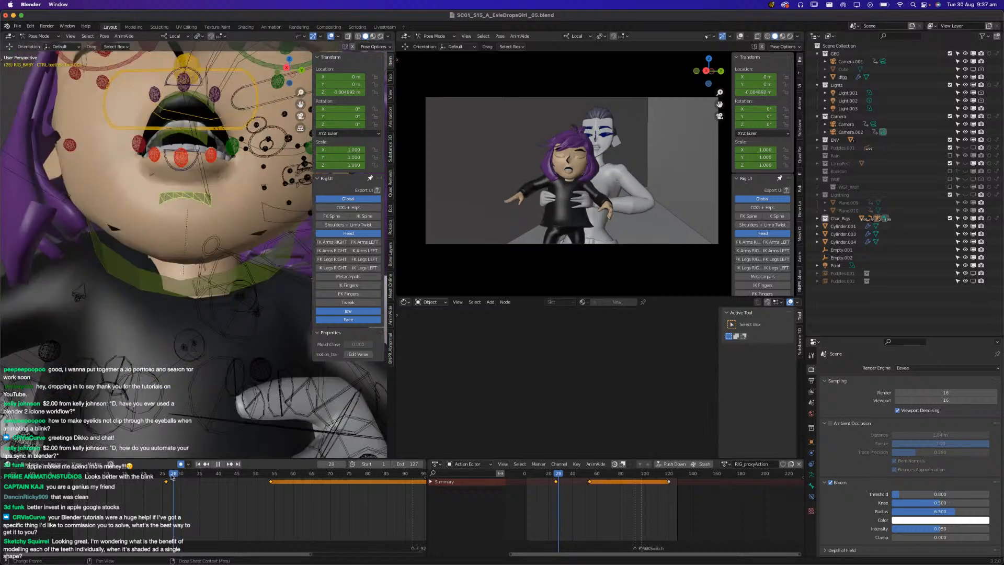
key("space")
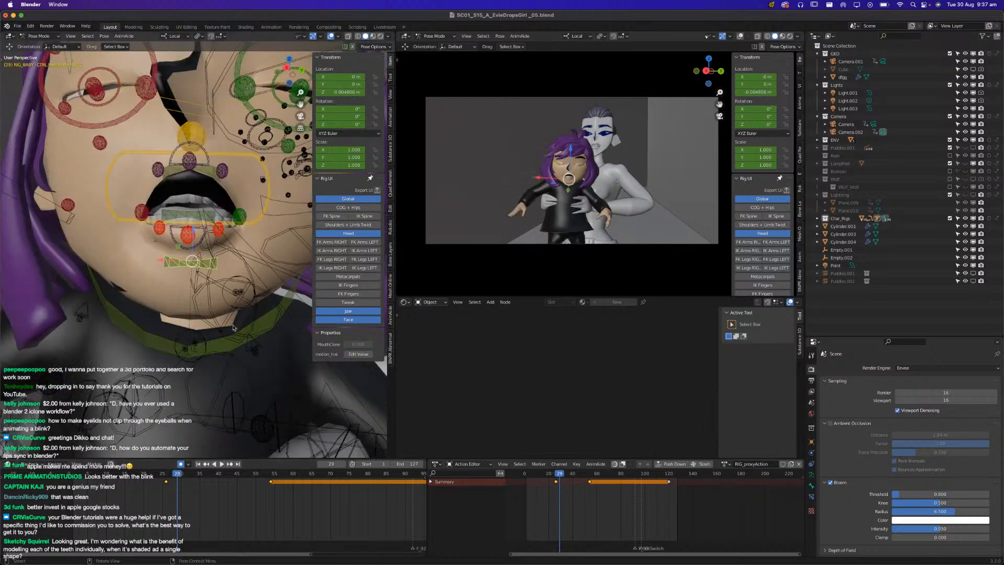
key("s")
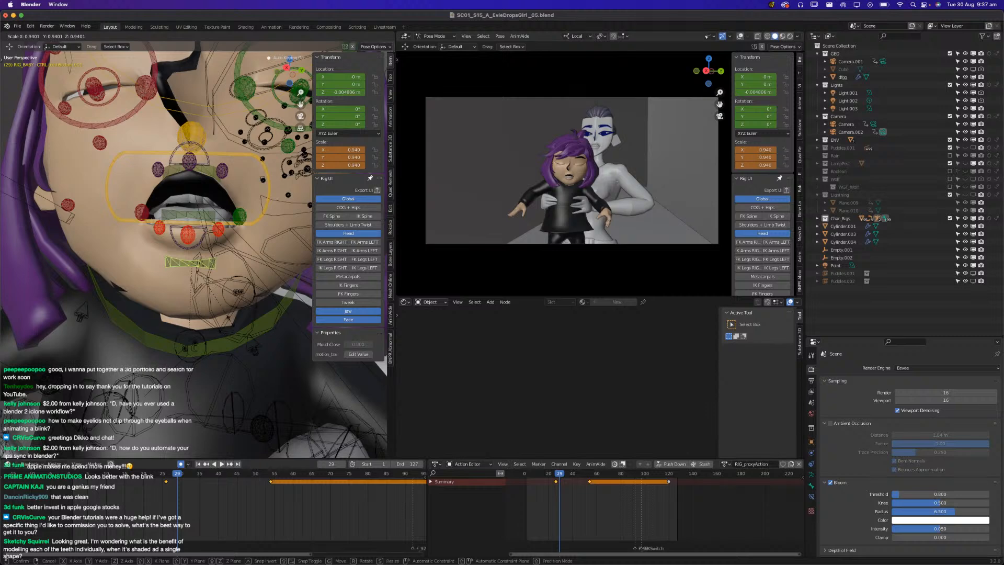
left_click(231, 324)
middle_click_drag(210, 297, 210, 305)
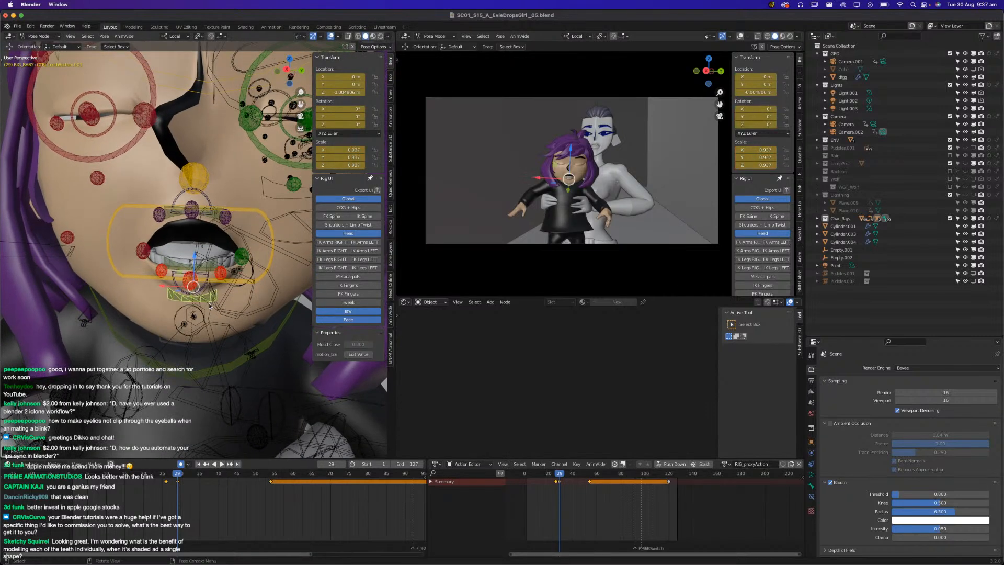
key("ctrl+s")
Reselect the bottom teeth control in a tight close-up of the open mouth at frame 29 and save the file.
scroll(162, 280, "up", 5)
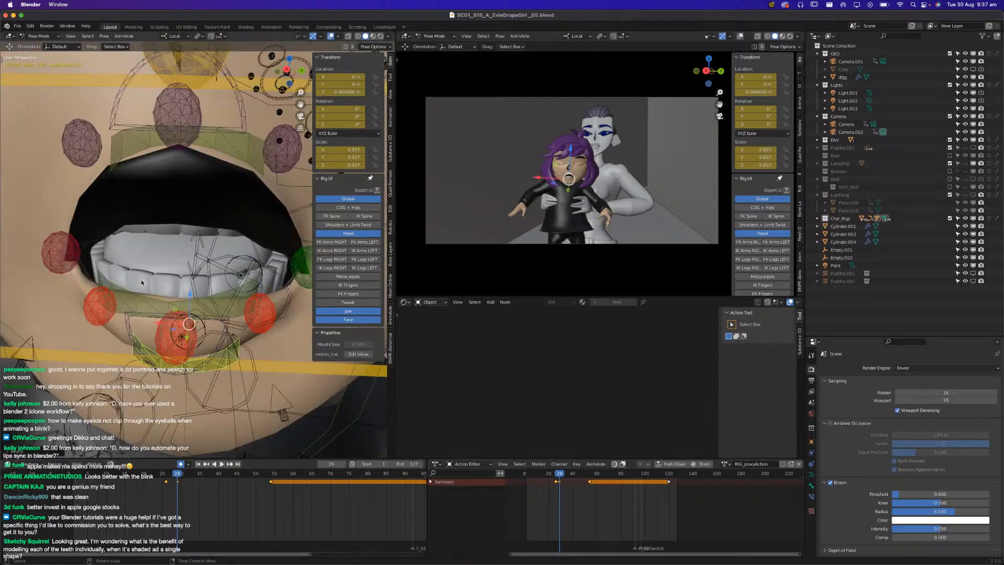
left_click(140, 283)
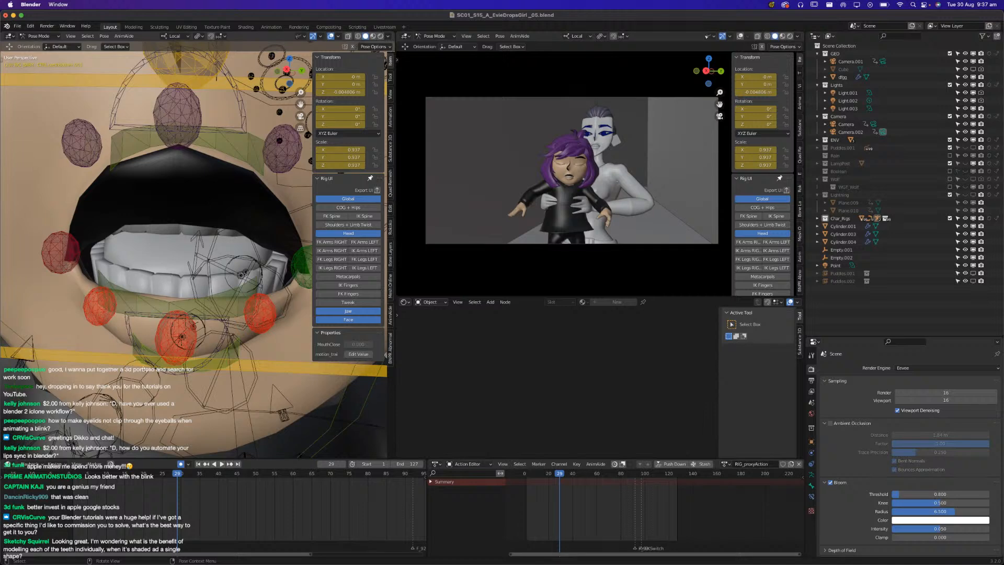
left_click(147, 350)
key("super+s")
Play back the bottom teeth's new scaling, stop at frame 37, and save the file.
mouse_move(176, 474)
left_mouse_down()
mouse_move(155, 475)
mouse_move(178, 471)
left_mouse_up()
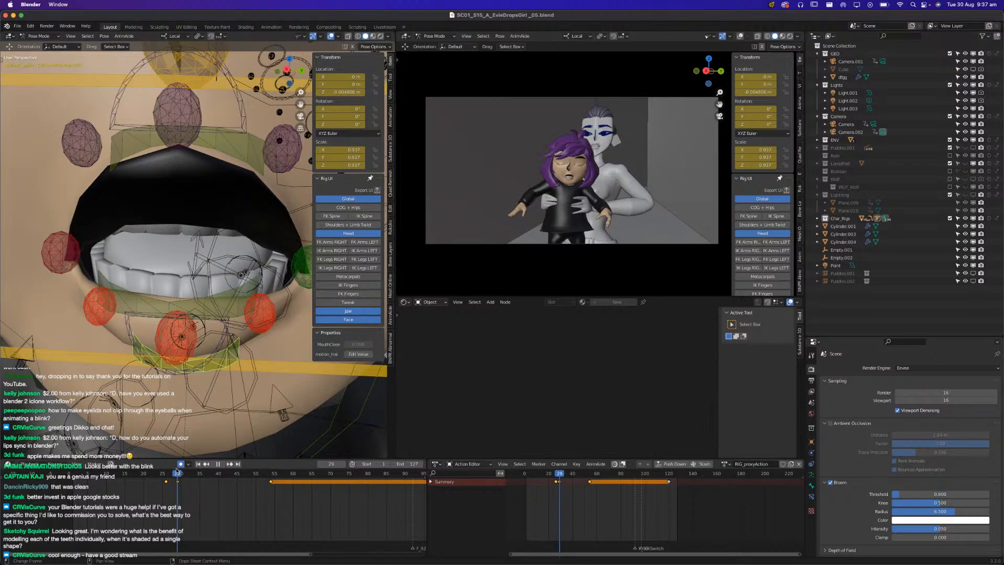
key("space")
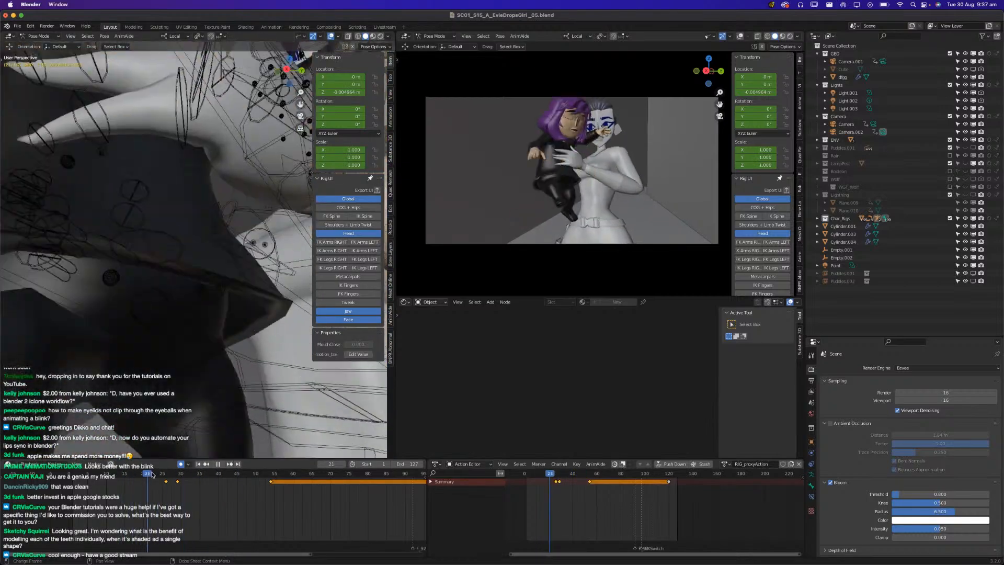
key("space")
key("ctrl+s")
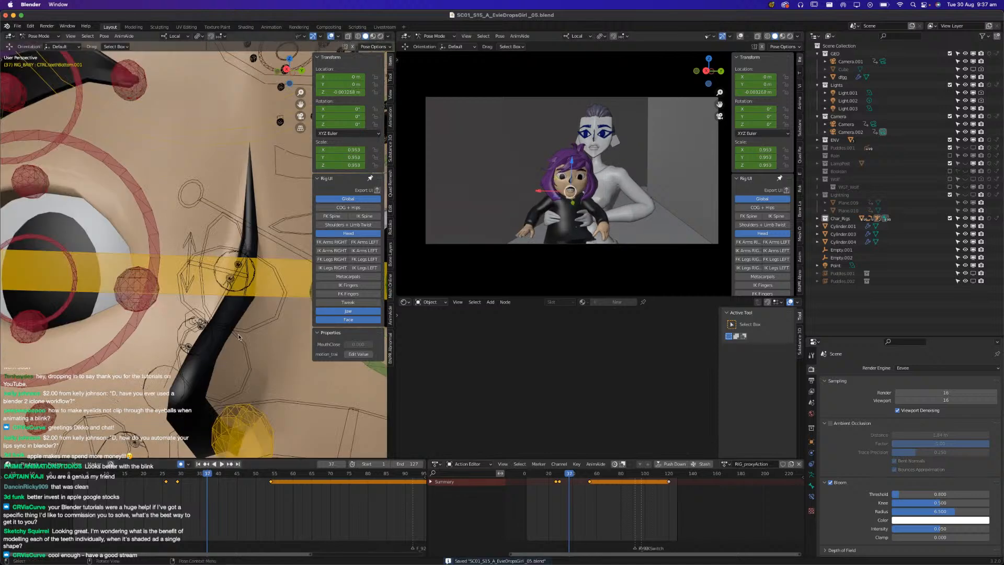
Set the camera view back to solid shading, play back the girl's drop, and save the file.
scroll(178, 374, "down", 5)
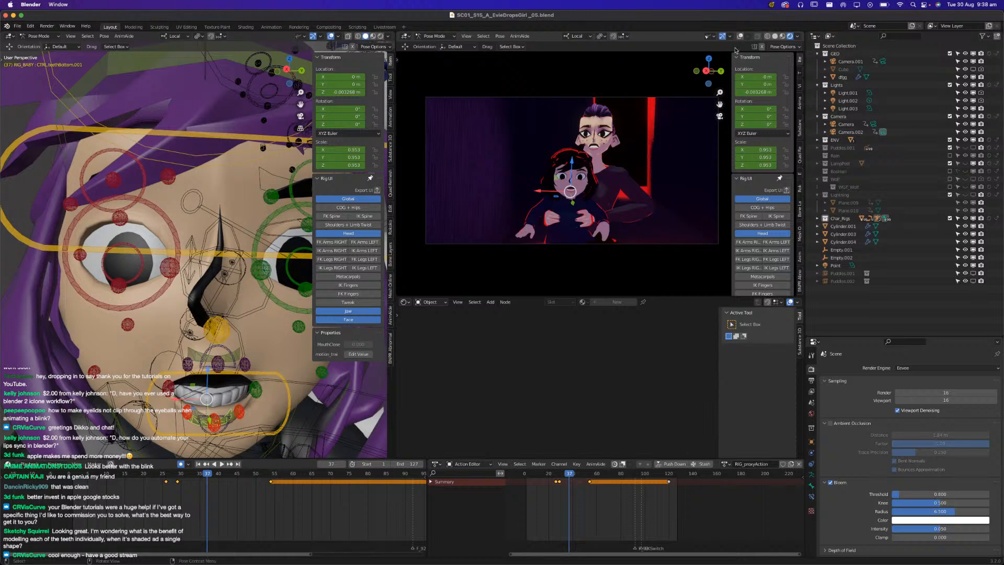
left_click(774, 36)
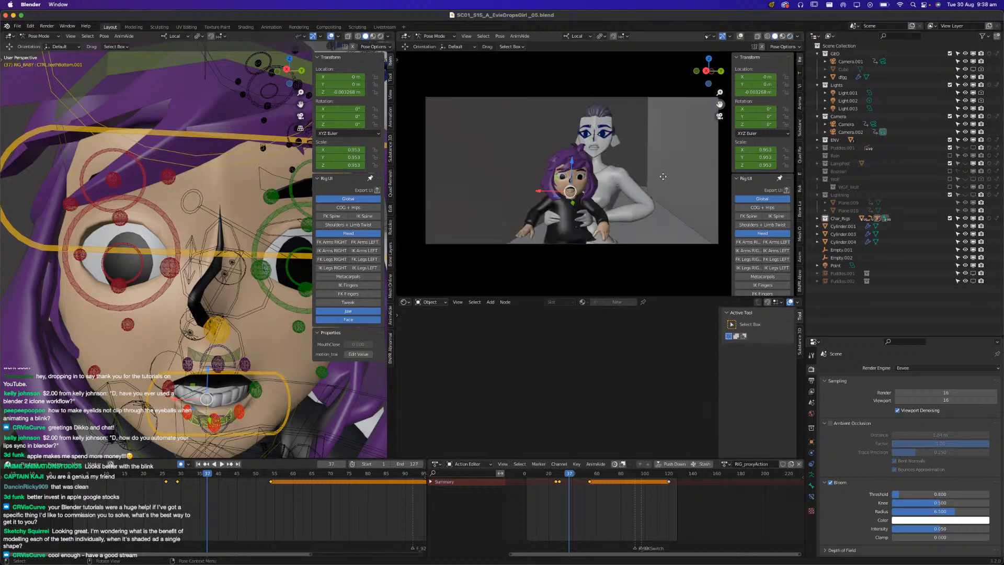
key("space")
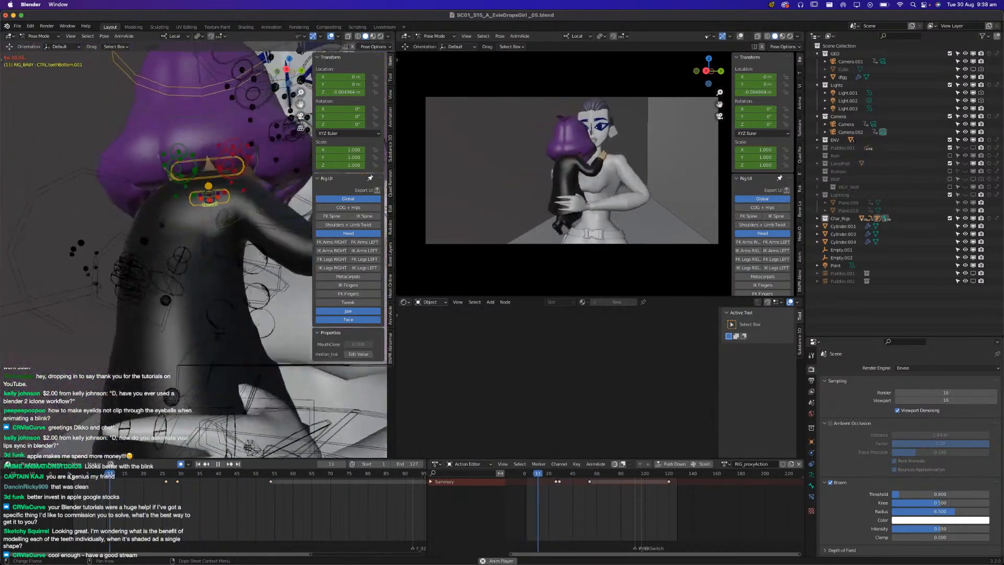
key("space")
key("super+s")
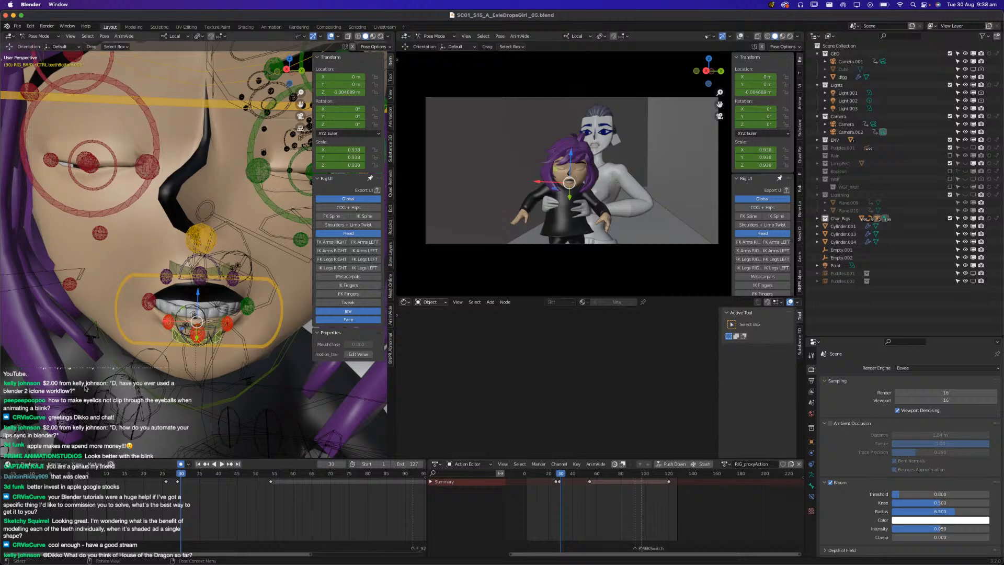
Review the girl's head turn, blink and mouth opening between about frames 10 and 30 by scrubbing and repeated playback.
key("super+s")
mouse_move(166, 476)
left_mouse_down()
mouse_move(119, 476)
mouse_move(178, 474)
left_mouse_up()
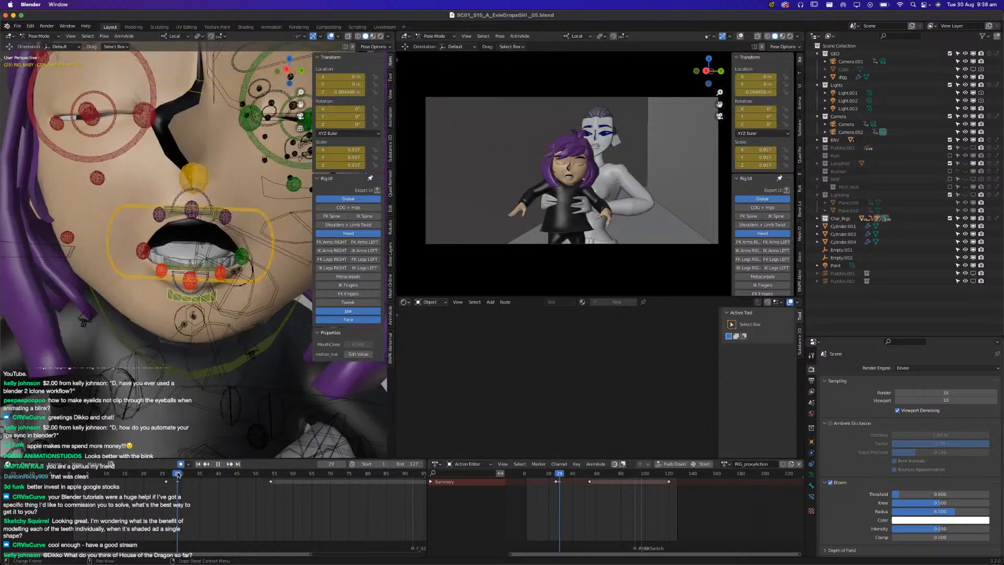
left_click_drag(178, 475, 105, 479)
key("space")
key("space")
left_click(116, 476)
key("space")
left_click(124, 475)
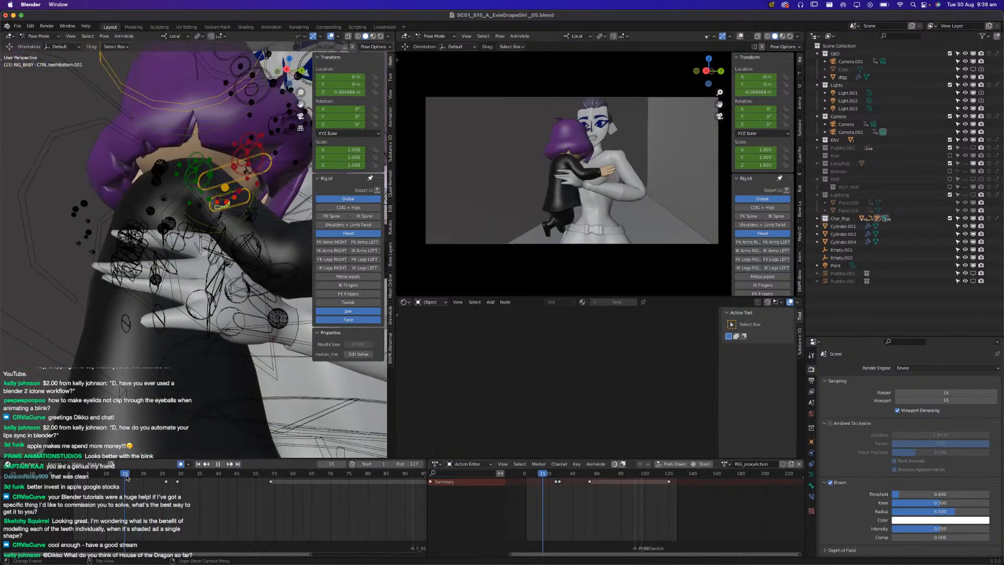
key("space")
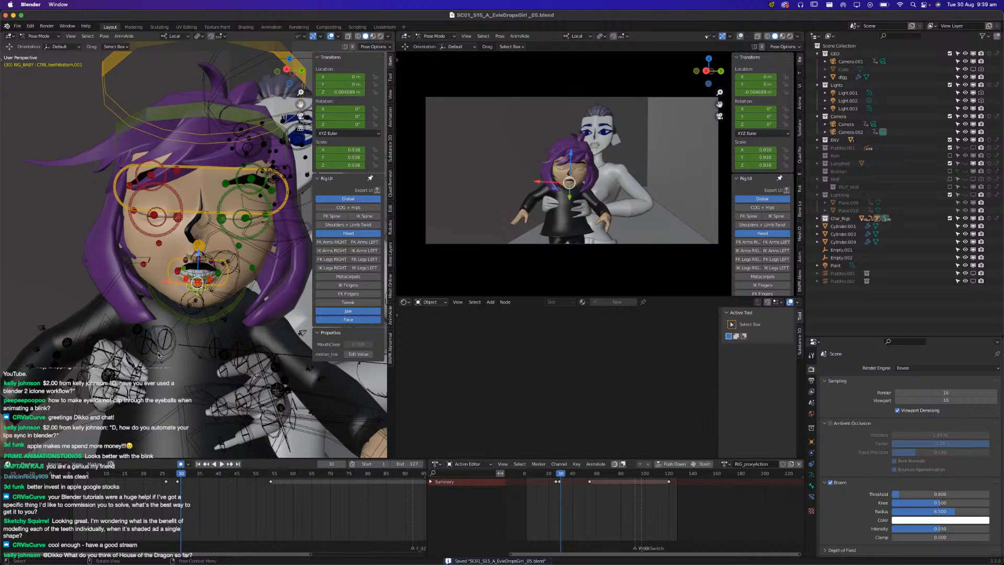
Play the drop with the girl's whole face in view, scrub to frame 36, and save the file.
middle_click_drag(158, 356, 154, 297, "shift")
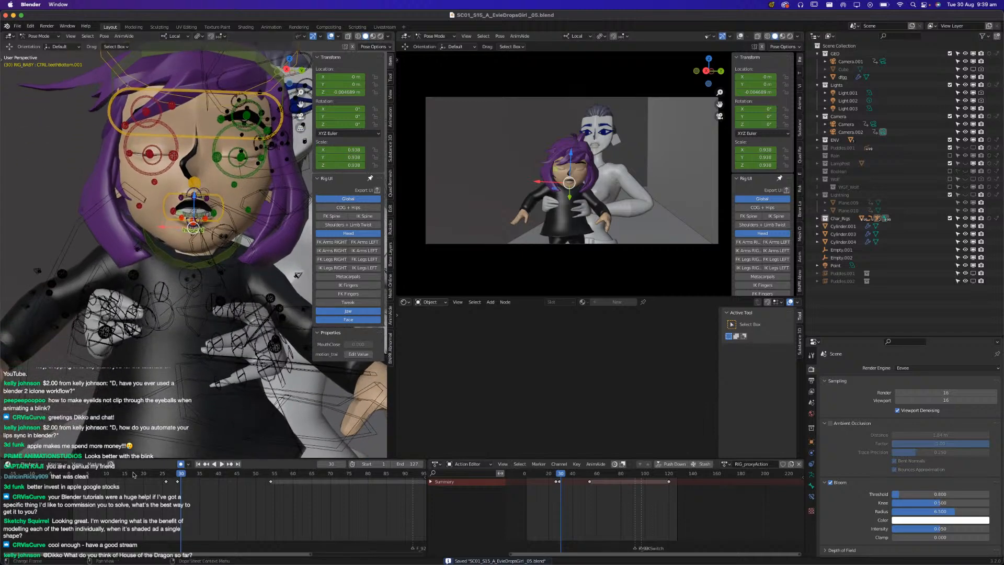
key("space")
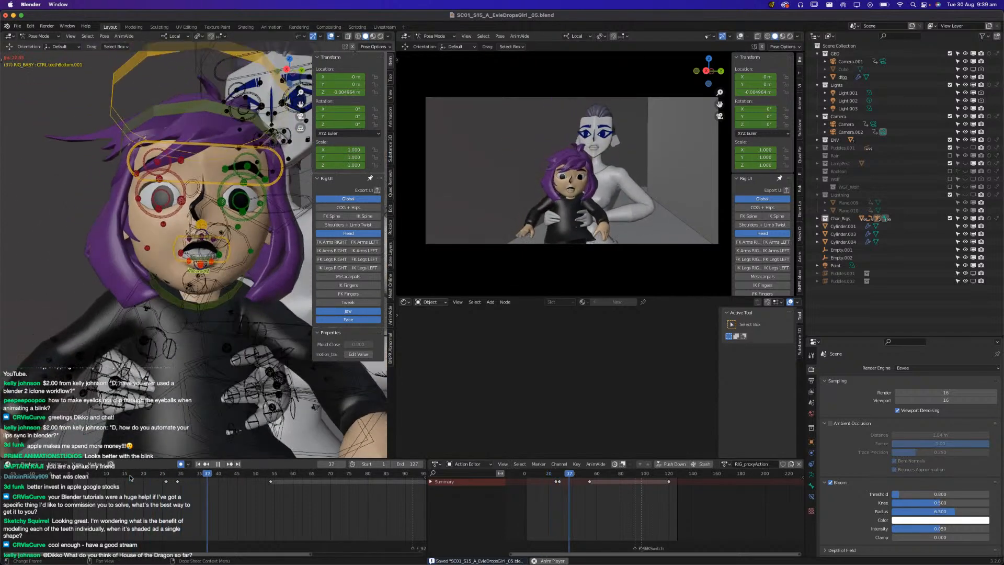
key("space")
left_click_drag(130, 477, 202, 480)
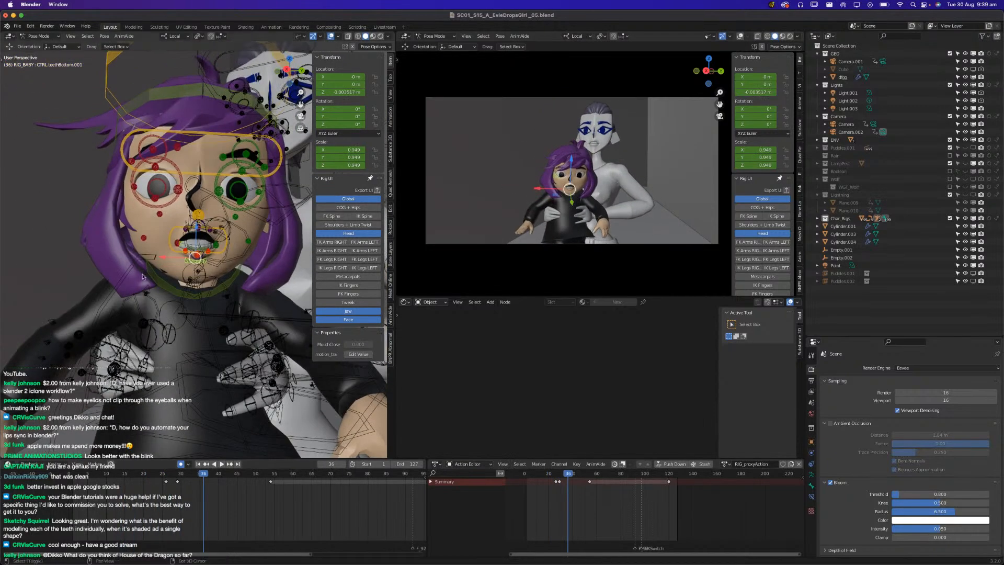
scroll(178, 430, "down", 5)
key("super+s")
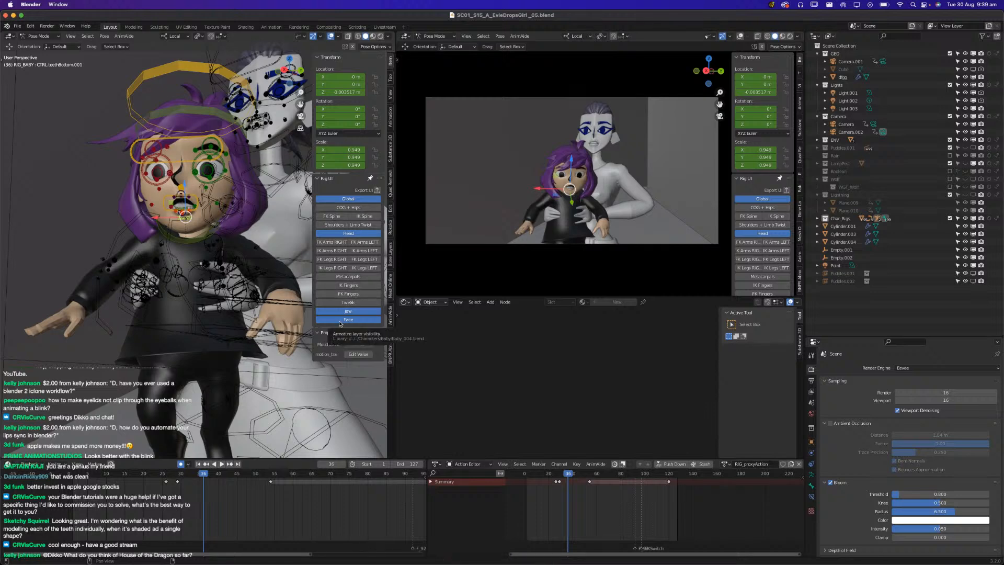
Replay the drop from about frame 14 in a full-body view, scrub to frame 33, and save the file.
key("super+s")
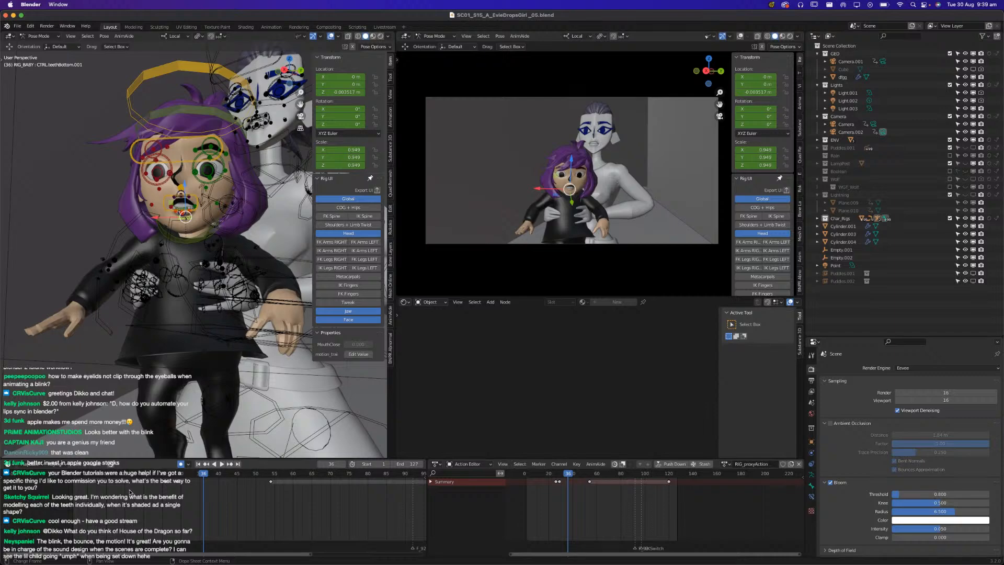
key("space")
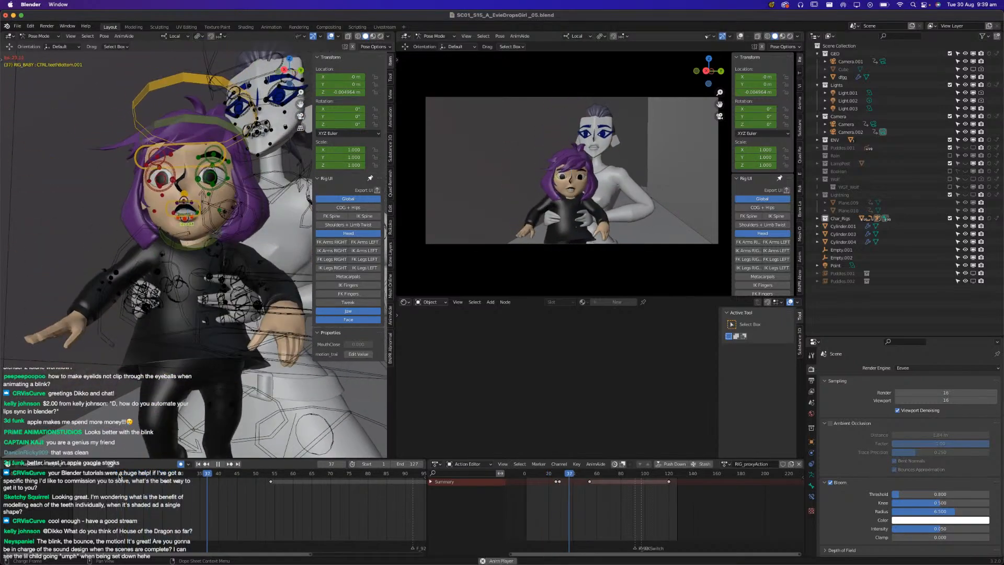
key("space")
left_click(120, 475)
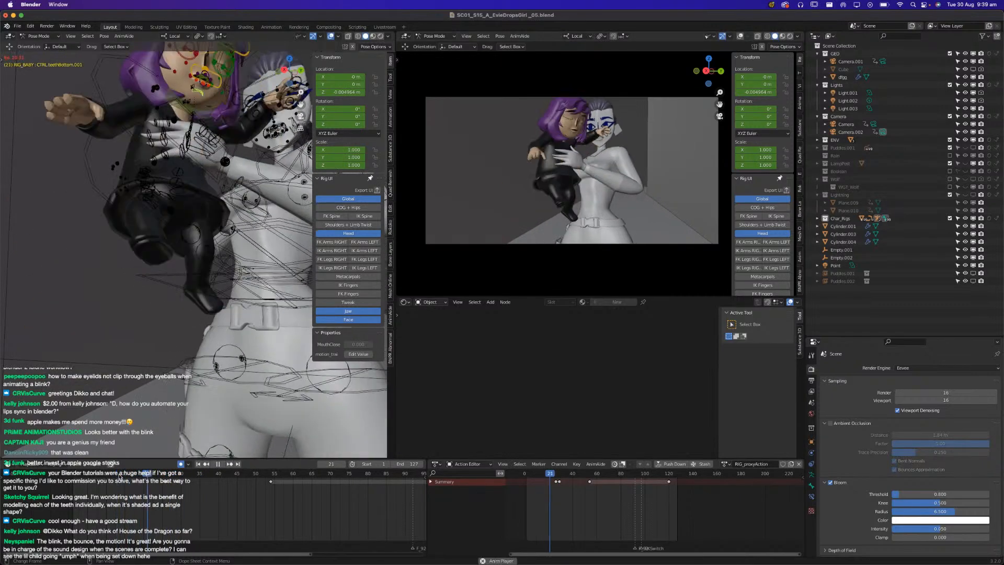
key("space")
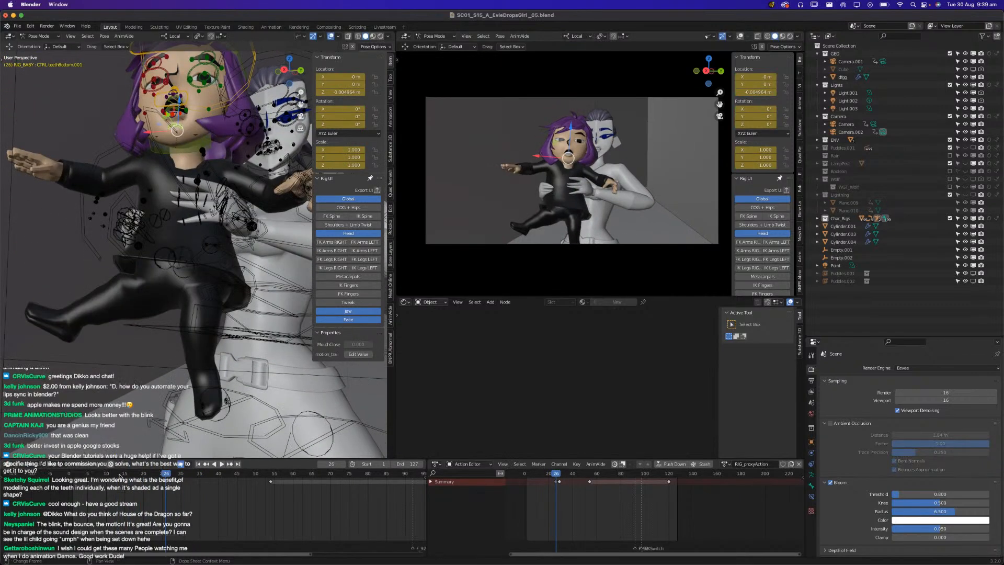
key("space")
key("Escape")
key("ctrl+s")
left_click(121, 473)
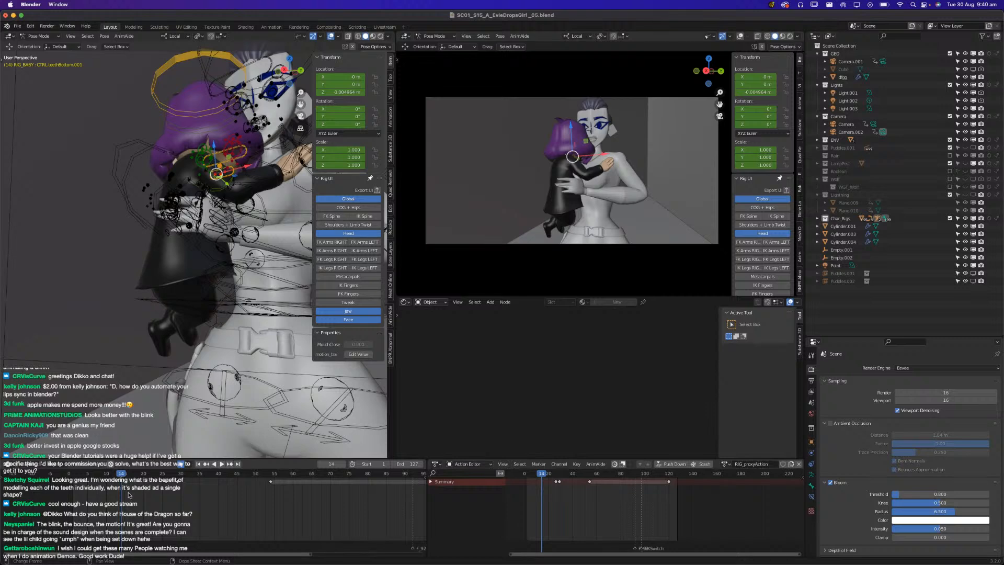
left_click_drag(122, 478, 192, 473)
key("super+s")
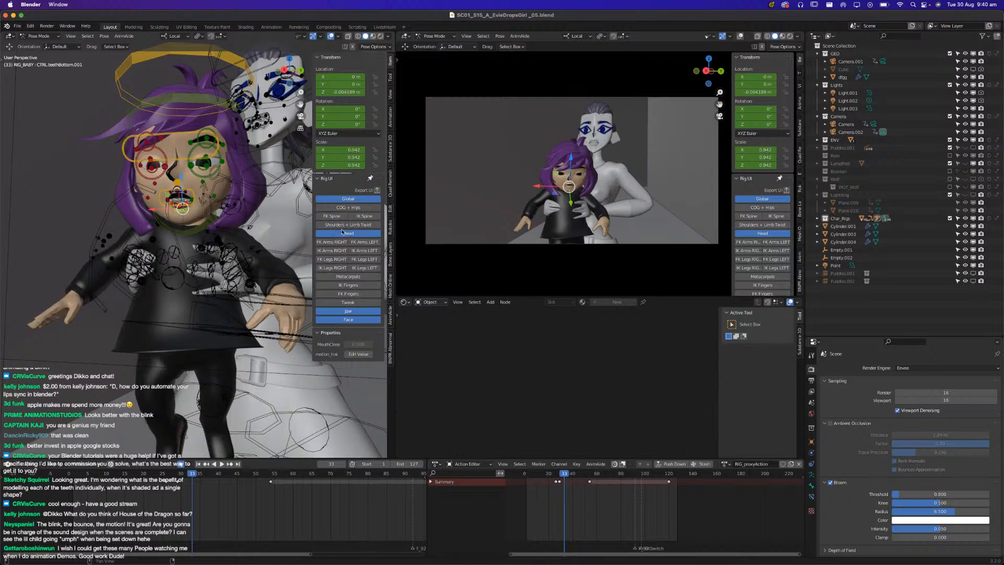
Show the girl rig's Metacarpals, FK Fingers, FK Arms RIGHT and FK Arms LEFT control layers and save the file.
left_click(347, 276)
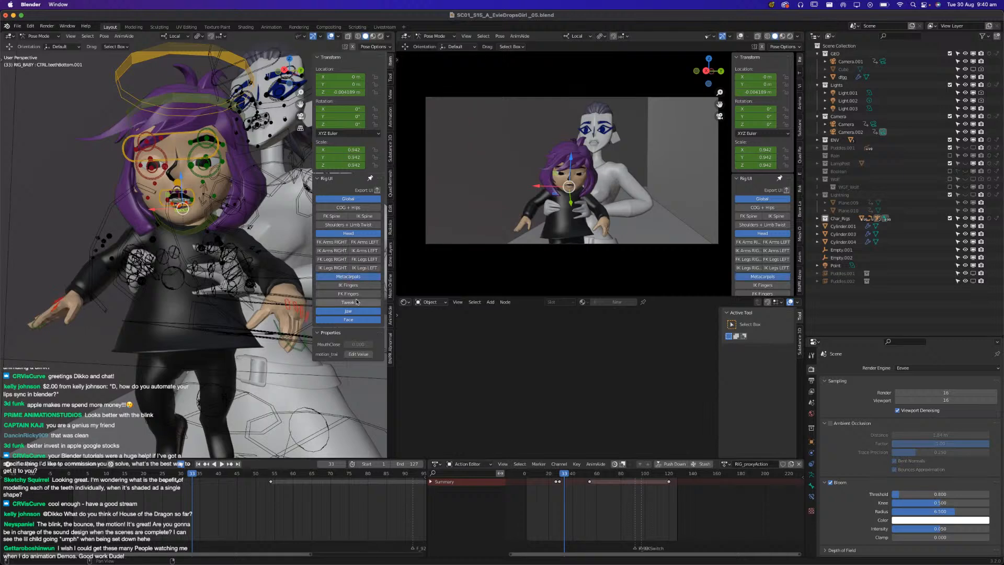
left_click(352, 294)
middle_click_drag(204, 333, 181, 408)
key("super+s")
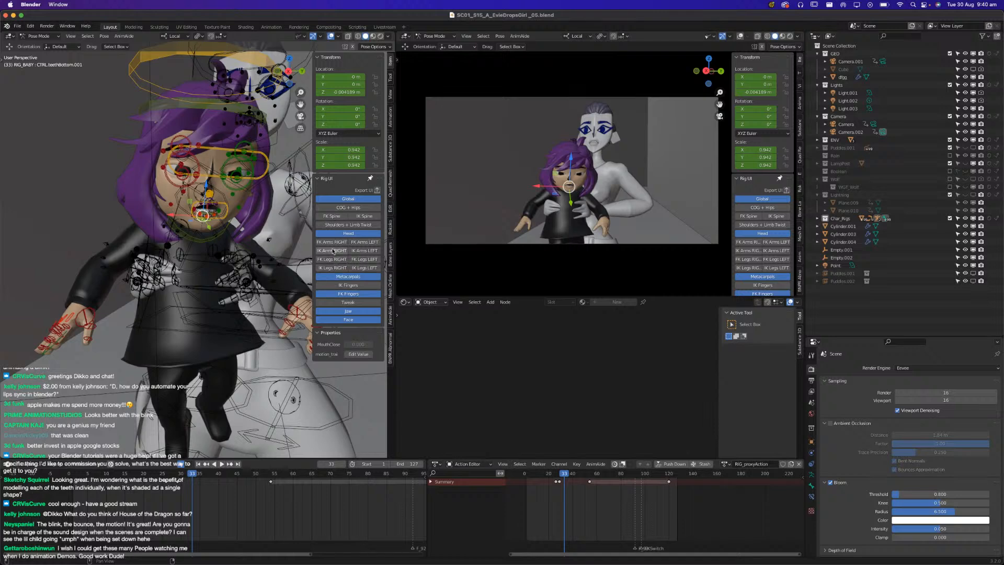
left_click(344, 243)
left_click(364, 242)
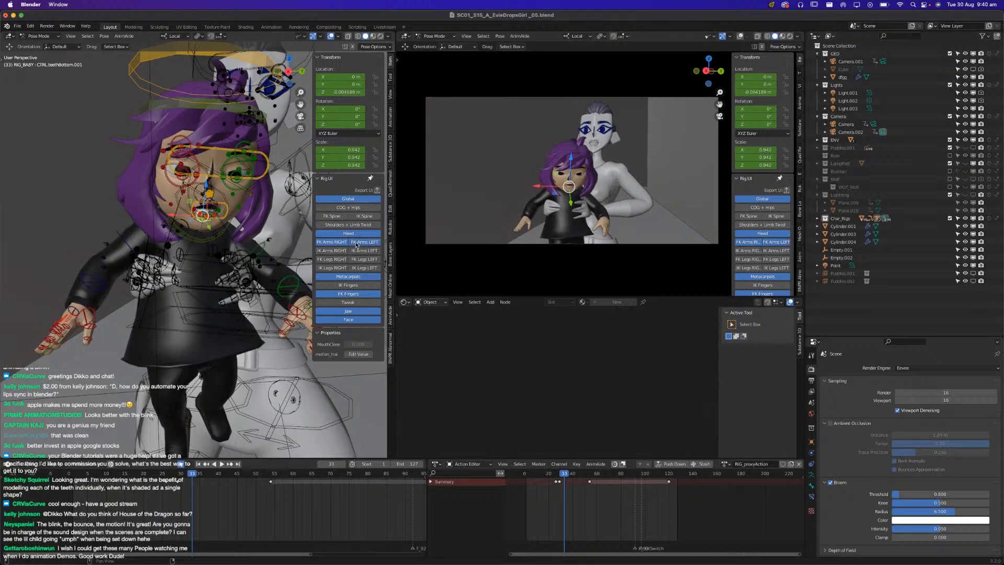
key("ctrl+s")
middle_click_drag(255, 324, 214, 325)
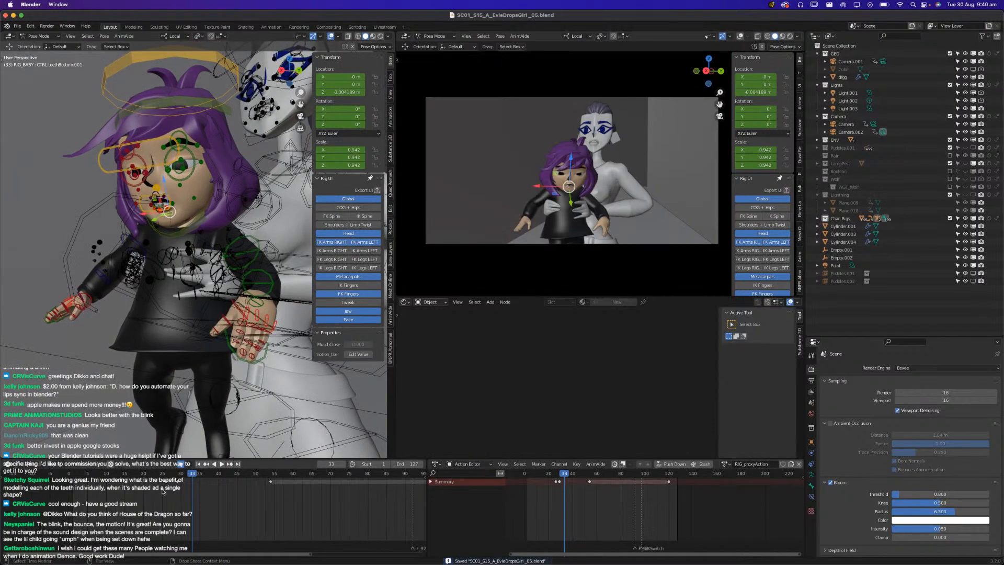
Play back the girl's arm and hand motion repeatedly from about frame 16 with the finger and arm controls shown.
mouse_move(139, 476)
left_mouse_down()
mouse_move(210, 472)
mouse_move(129, 484)
left_mouse_up()
key("space")
key("space")
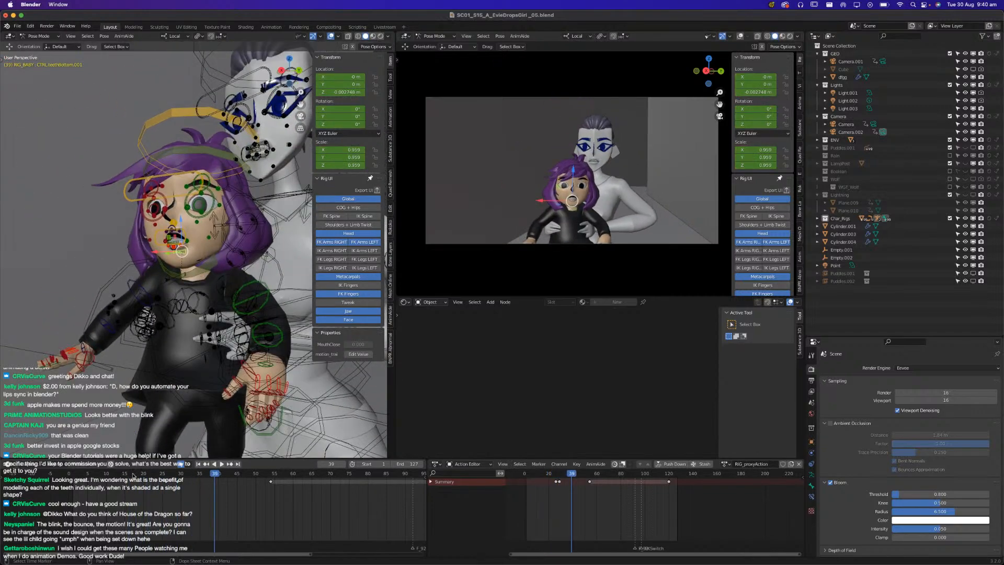
left_click(128, 474)
key("space")
key("Escape")
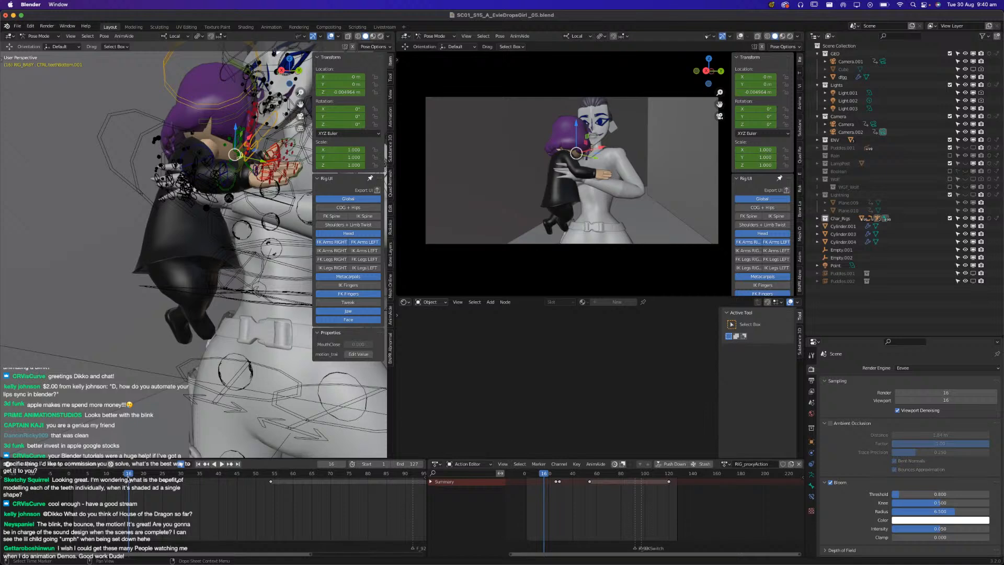
key("space")
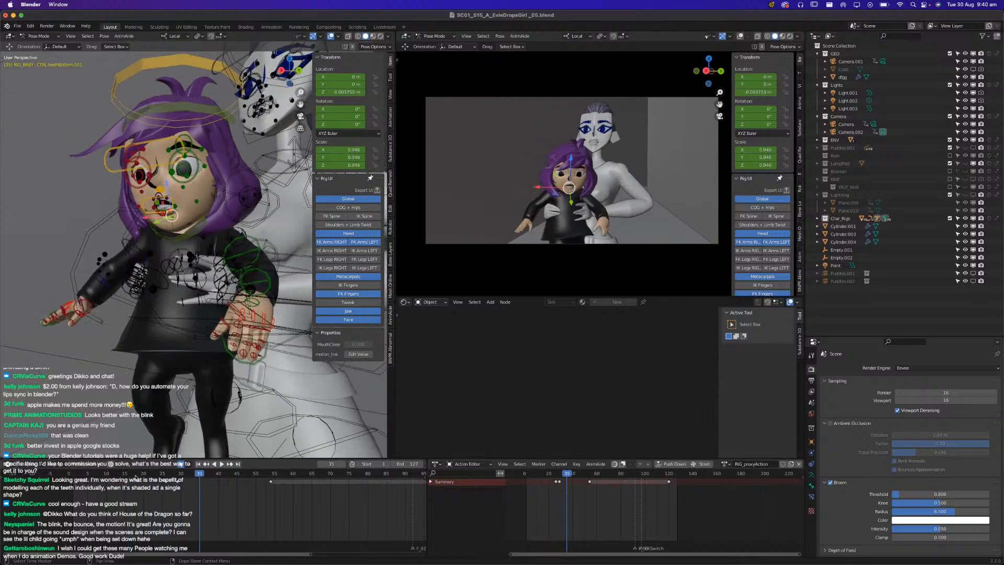
key("space")
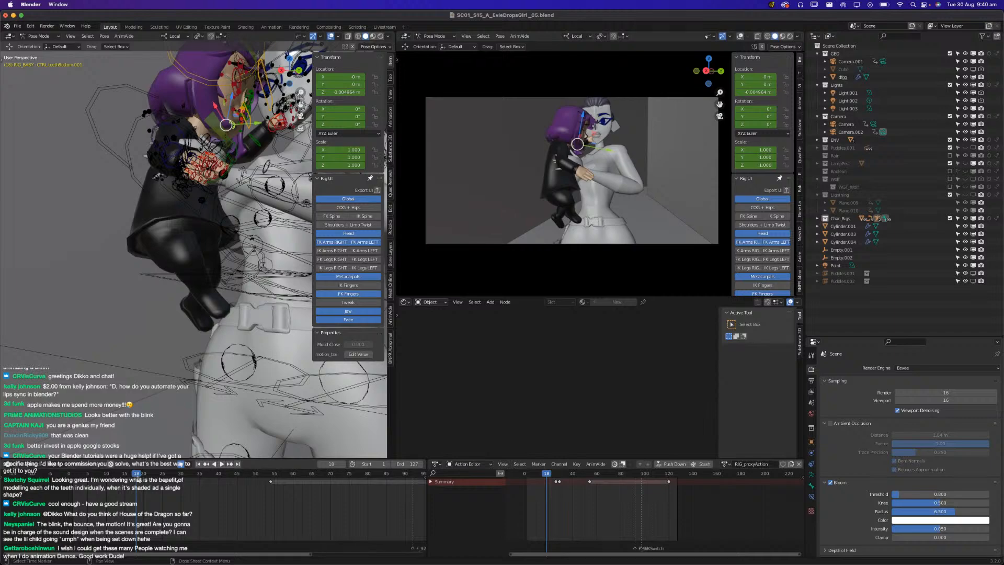
Play the drop to frame 32, bring the girl's right hand into close view, and save the file.
key("space")
key("space")
scroll(94, 366, "up", 5)
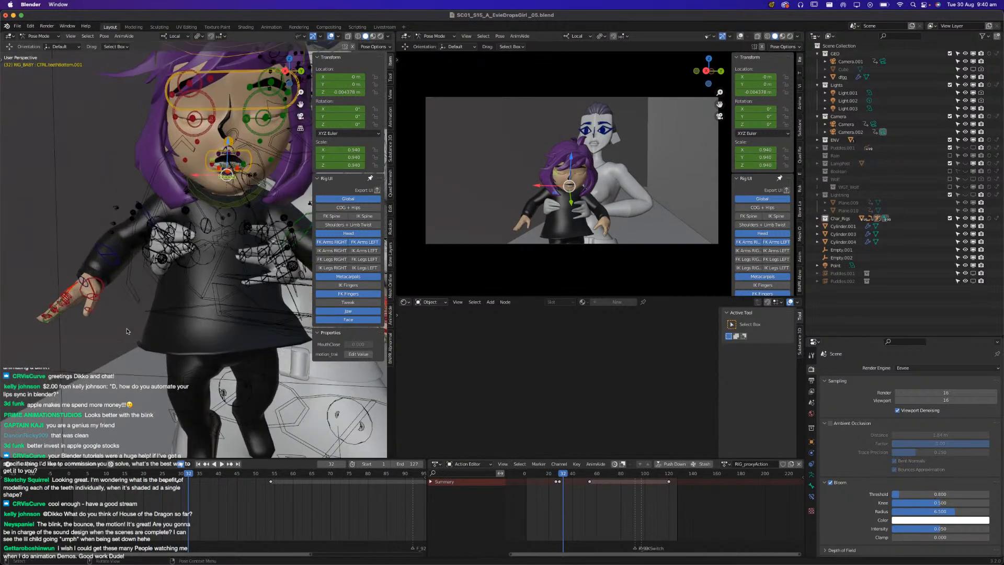
middle_click_drag(107, 344, 237, 342)
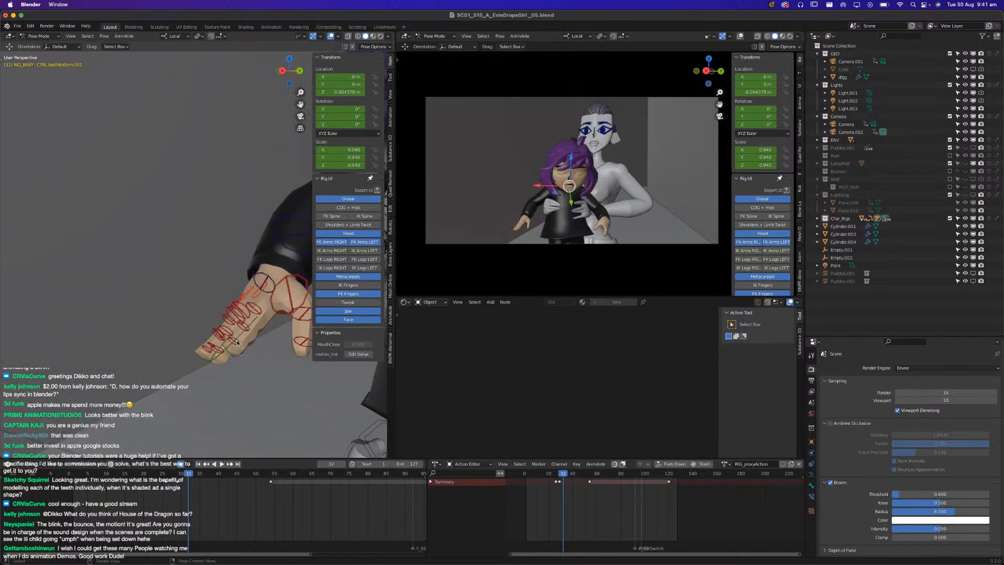
key("super+s")
Select the girl's right index fingertip control, go to frame 25, and frame the view on it.
left_click(236, 339)
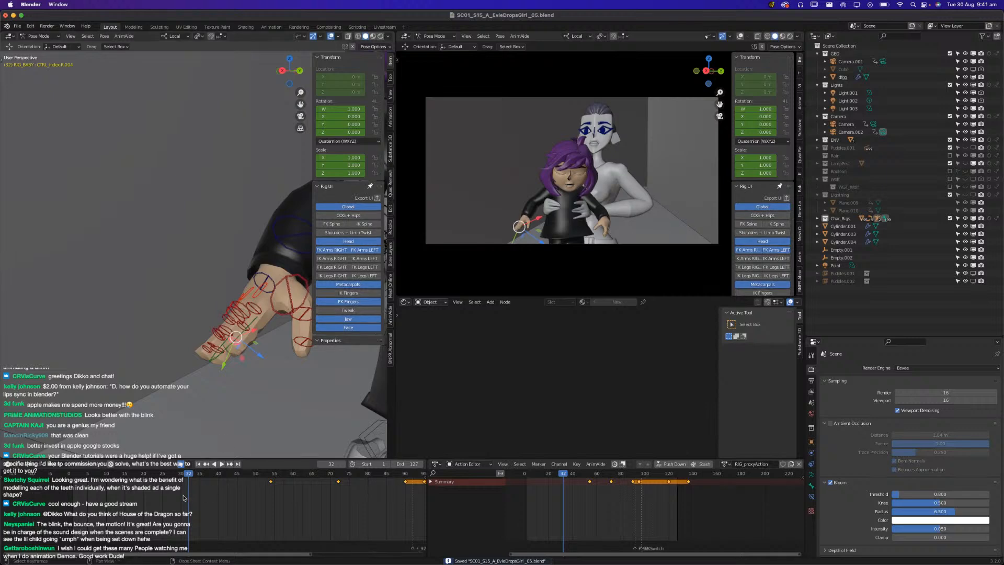
left_click_drag(182, 475, 153, 475)
key("space")
middle_click_drag(209, 268, 223, 344, "shift")
scroll(222, 344, "up", 2)
key("KP_Decimal")
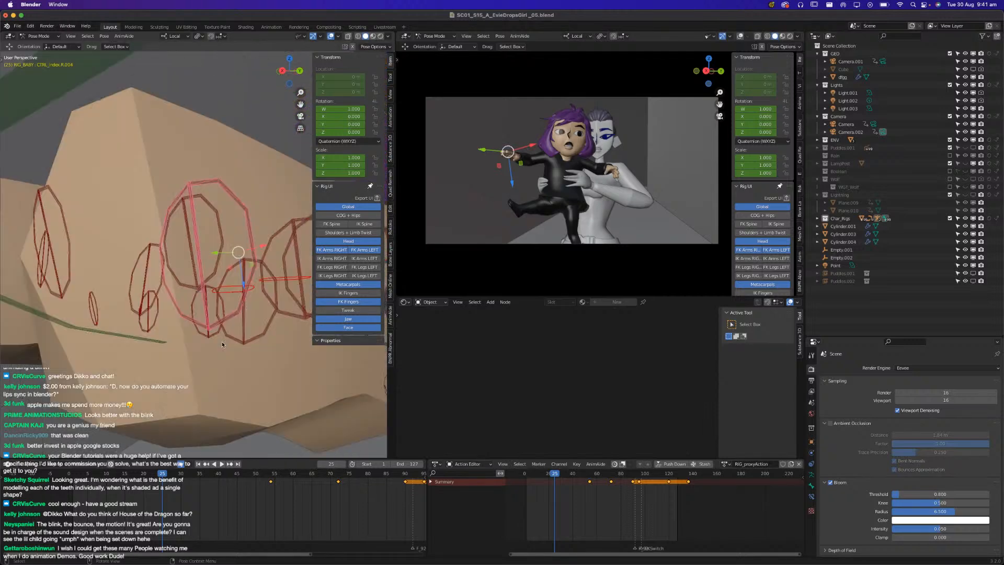
Add the other right index finger joints to the selection and bend the finger back about 18 degrees around local X.
scroll(222, 344, "down", 10)
middle_click_drag(256, 308, 160, 274)
left_click(172, 239, "shift")
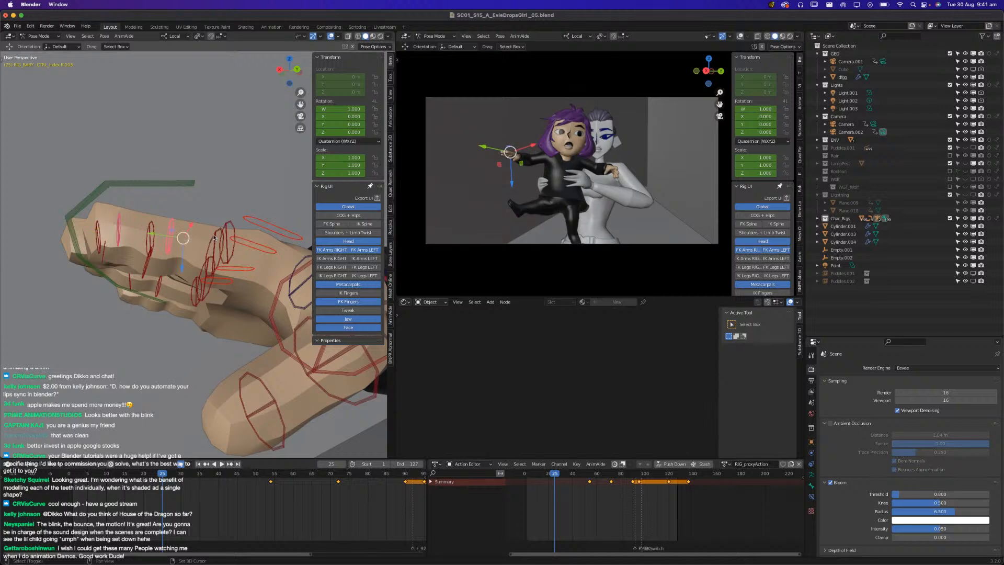
left_click(228, 226)
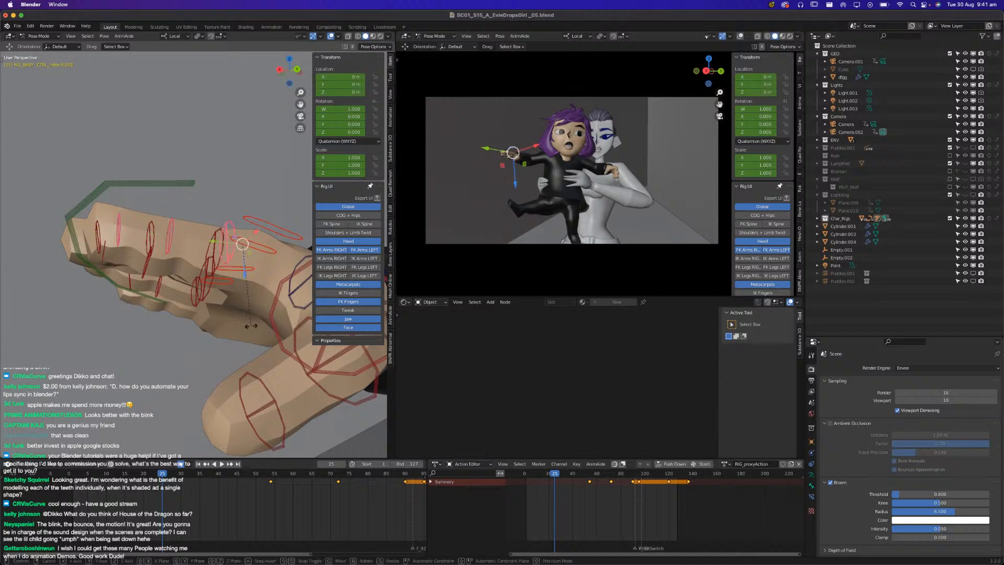
key("r")
key("x")
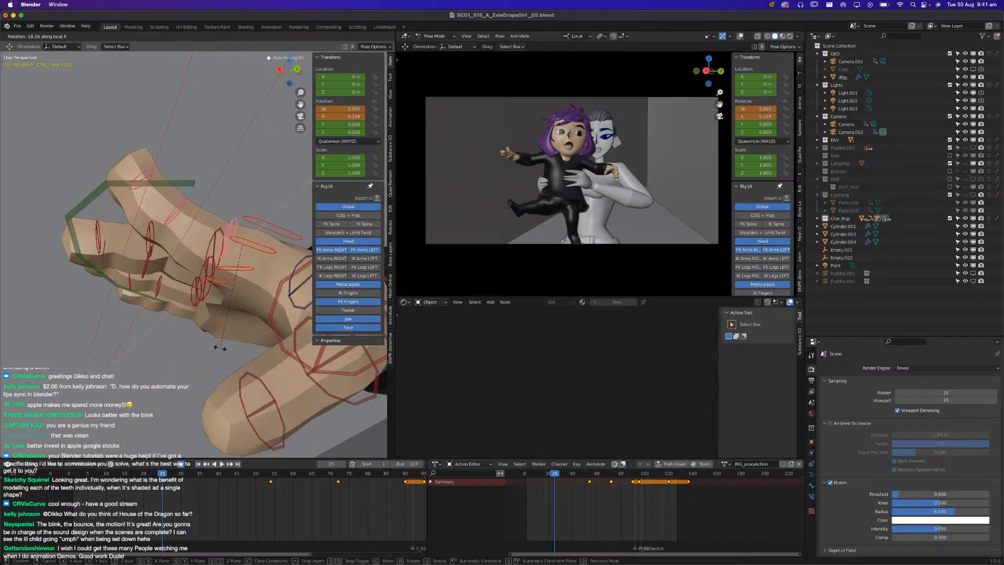
left_click(219, 347)
middle_click_drag(209, 286, 220, 272)
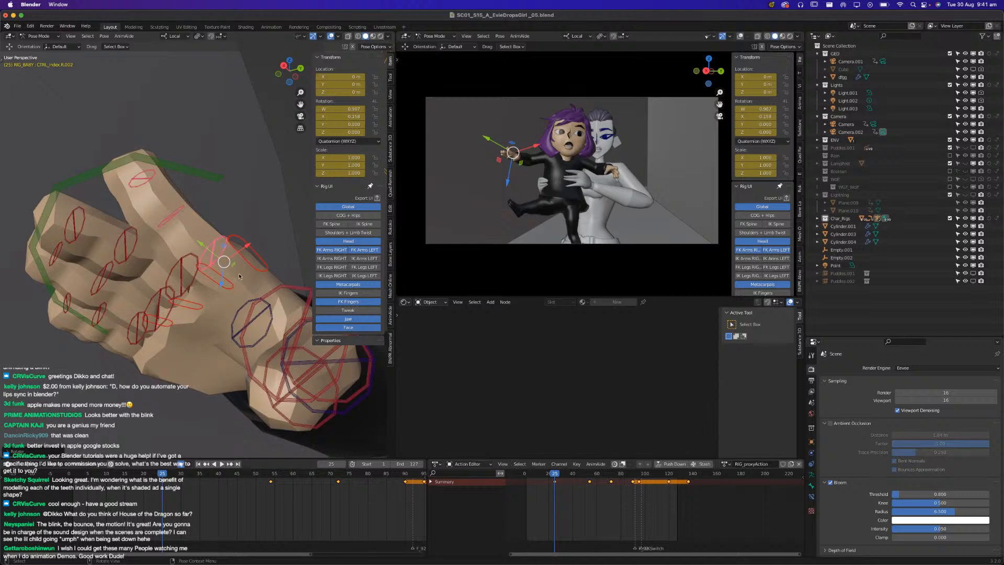
Rotate the right index finger's metacarpal control around its local X axis to lift the finger further back at frame 25.
left_click(257, 255)
middle_click_drag(251, 267, 214, 324)
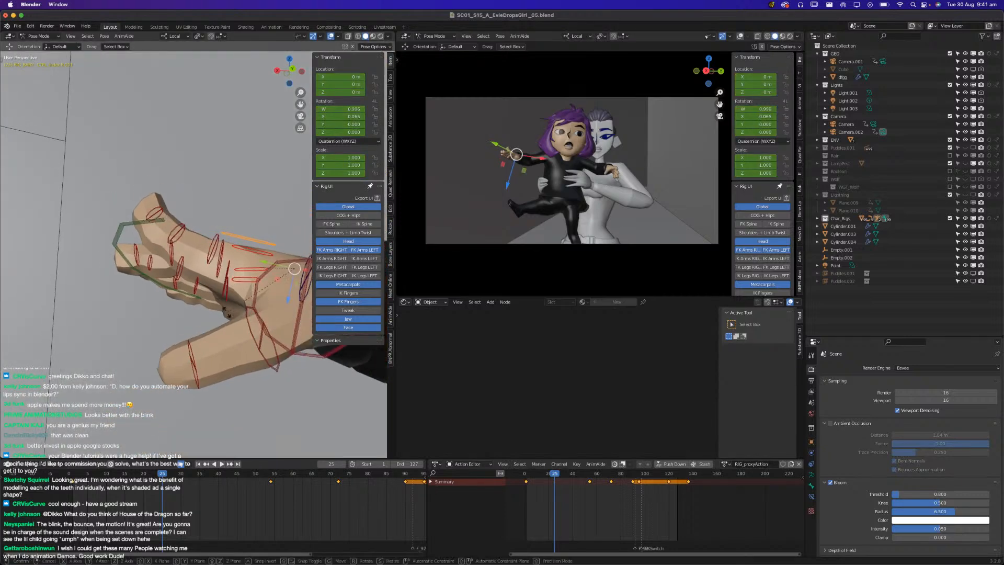
key("r")
key("x")
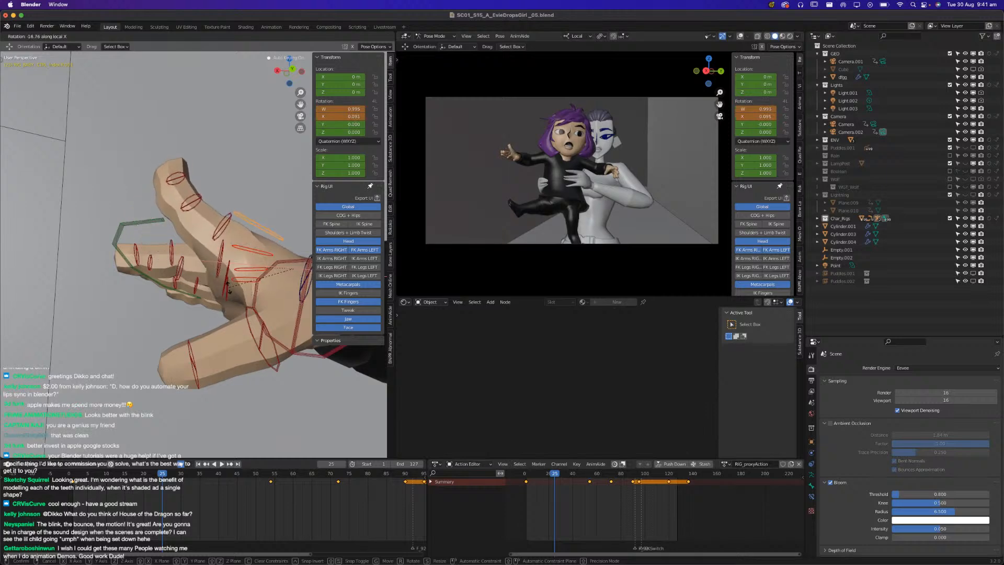
left_click(127, 286)
middle_click_drag(127, 286, 170, 277)
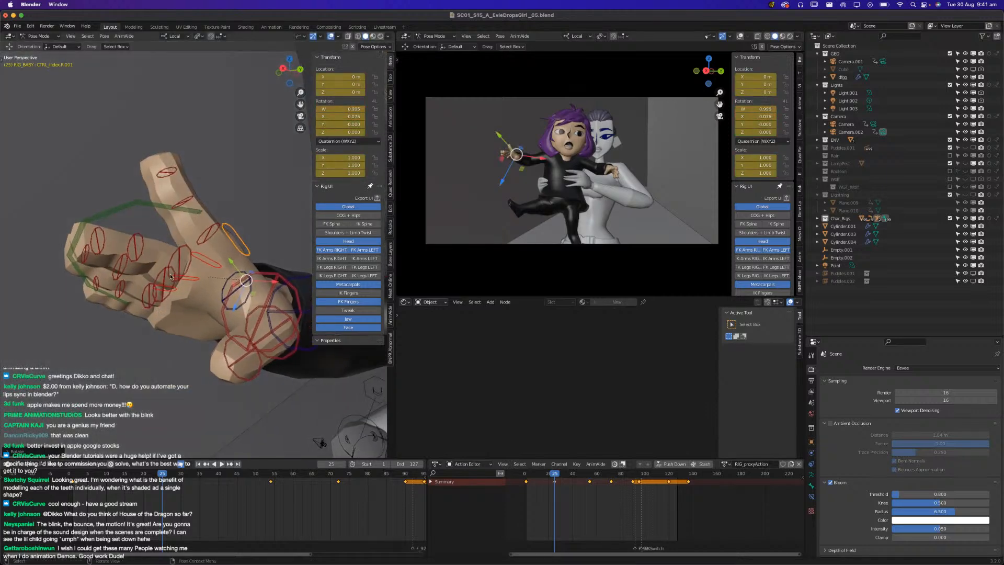
Rotate the base joint of the right middle finger around its local X axis to open the finger.
left_click(185, 273)
key("r")
key("x")
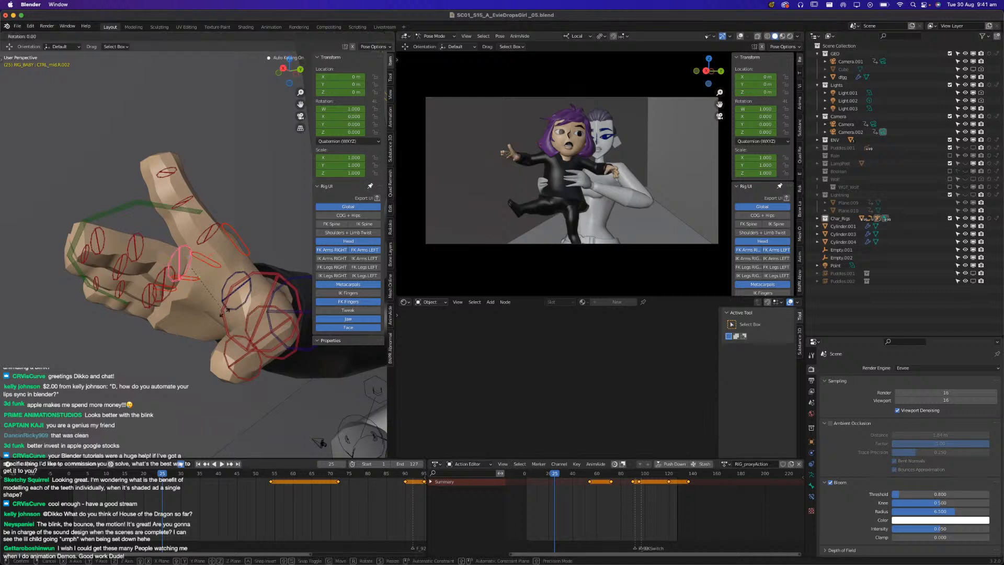
left_click(214, 322)
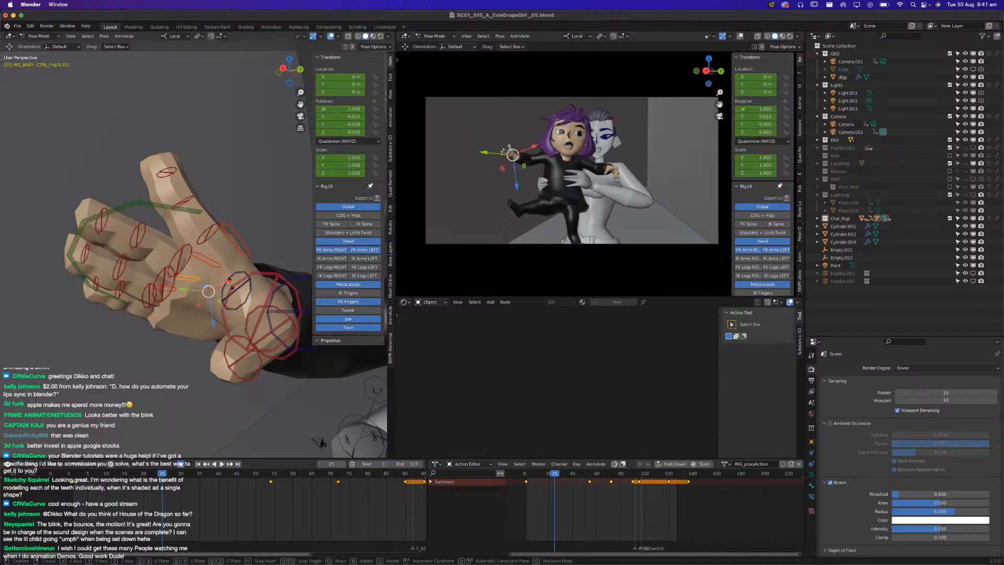
Adjust the right middle finger's metacarpal control with a slight rotation around its local X axis.
left_click(230, 290)
key("r")
left_click(229, 275)
left_click(220, 267)
key("r")
key("x")
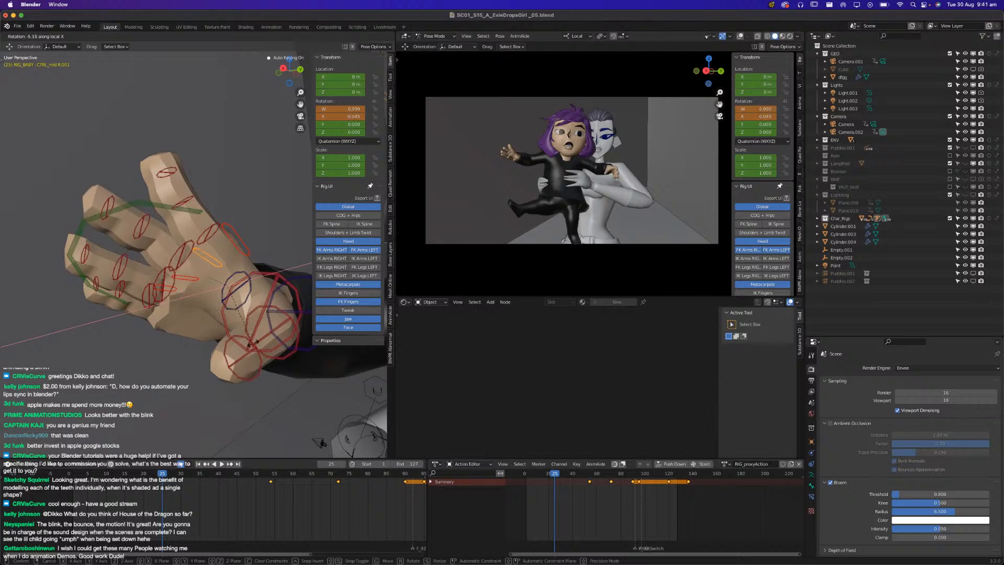
left_click(100, 211)
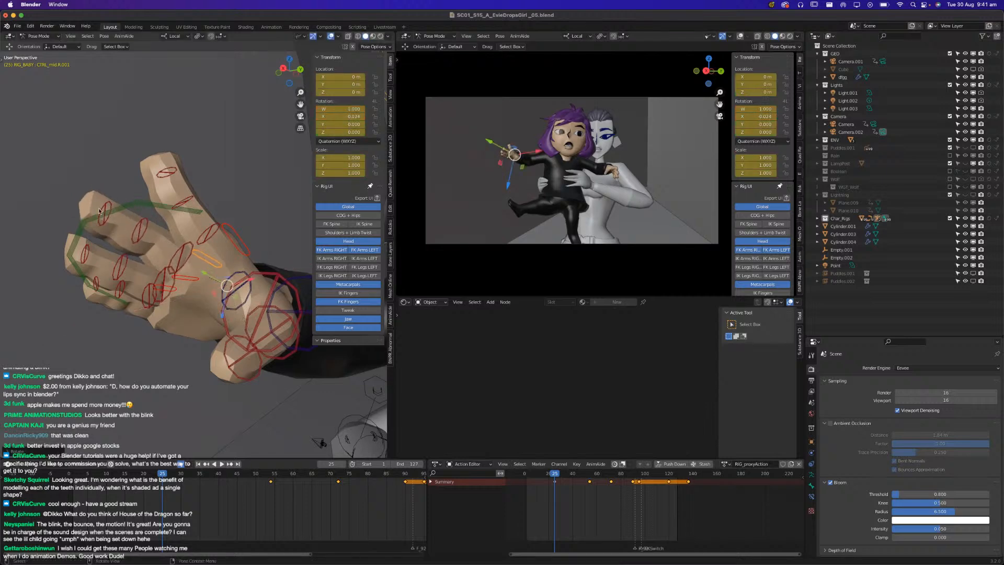
Rotate the two outer joints of the right middle finger around local X to shape its spread pose.
left_click(131, 234)
key("r")
key("x")
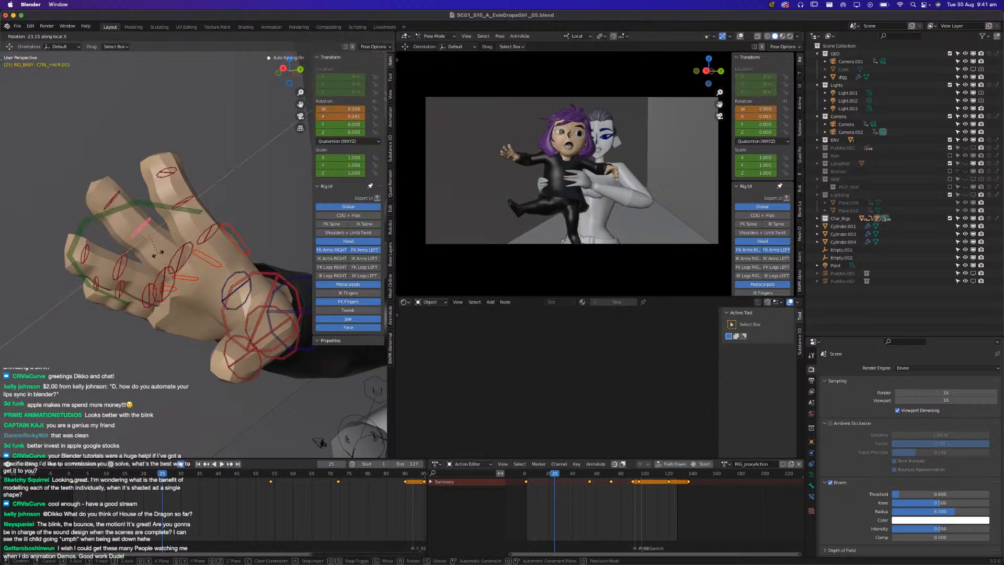
left_click(150, 246)
left_click(107, 199)
key("r")
key("x")
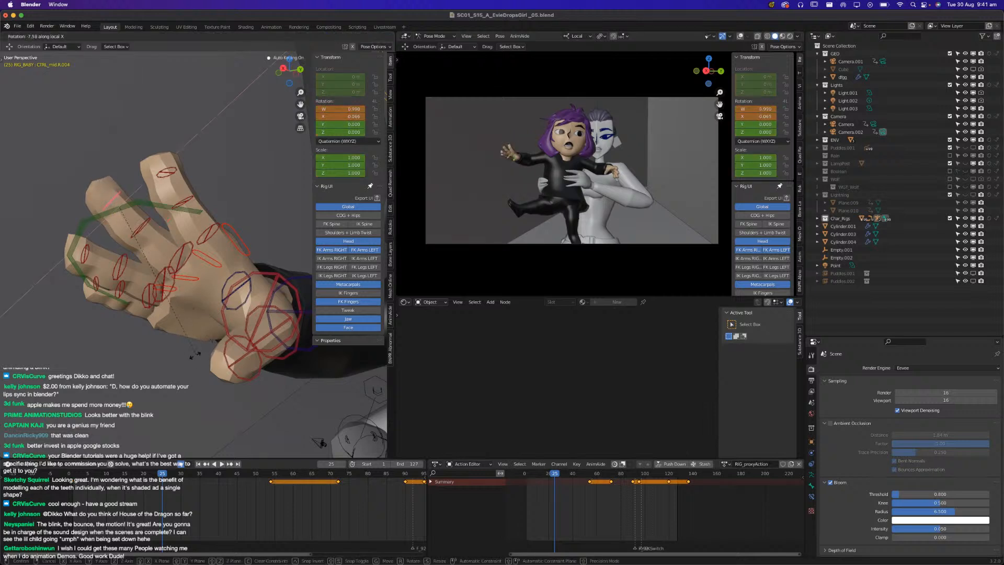
left_click(181, 347)
middle_click_drag(169, 306, 144, 313)
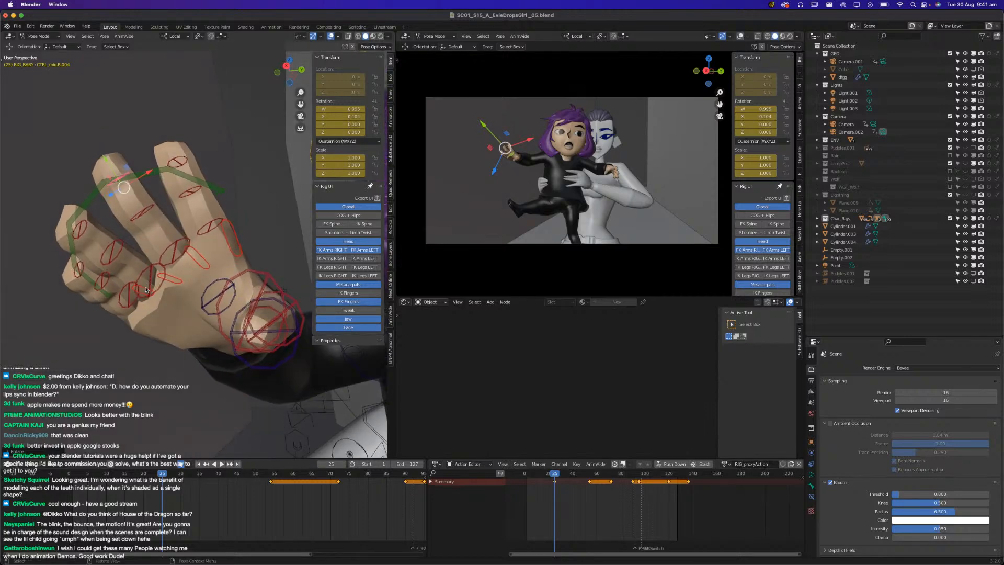
Rotate the right pinky's metacarpal control around its local X axis at frame 25.
left_click(146, 289)
key("r")
key("x")
key("x")
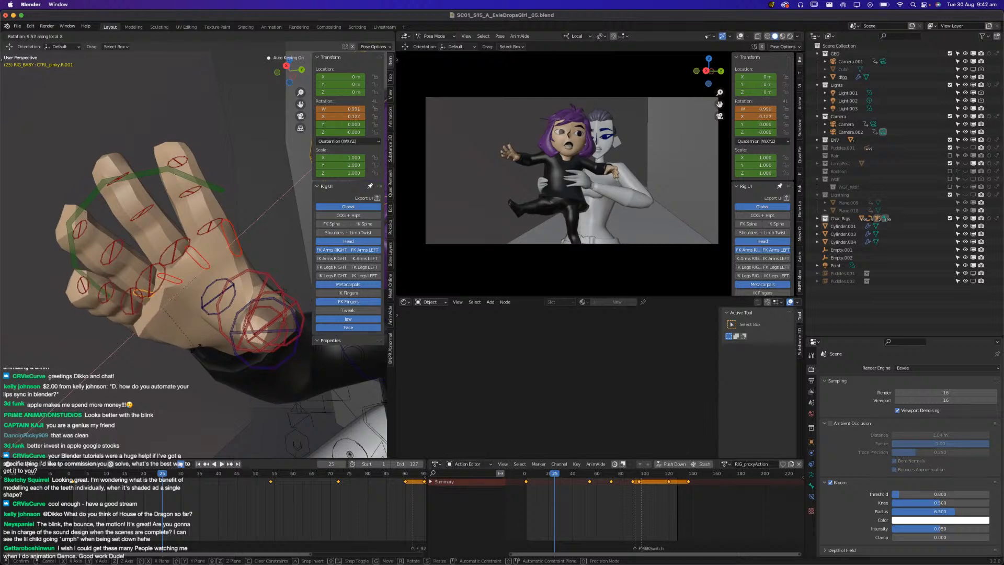
left_click(189, 346)
middle_click_drag(187, 346, 222, 322)
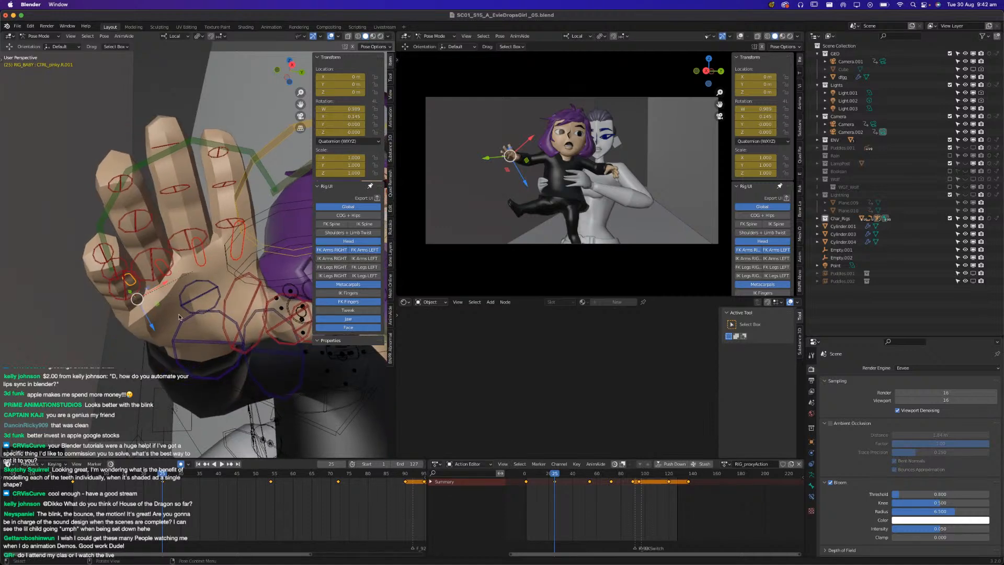
middle_click_drag(179, 321, 280, 371)
Bend the base joint of the right pinky about 12 degrees around its local X axis.
left_click(206, 297)
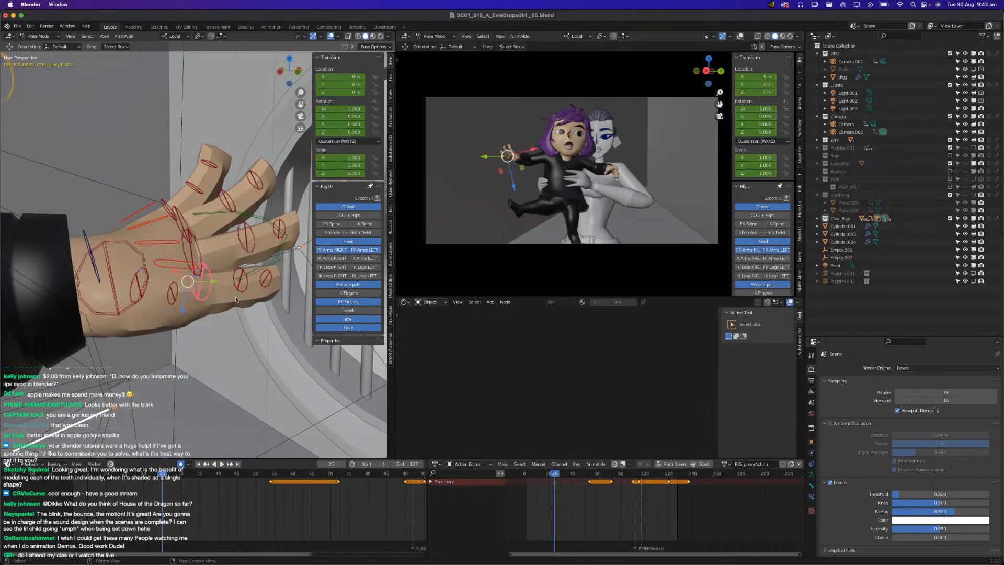
key("r")
key("x")
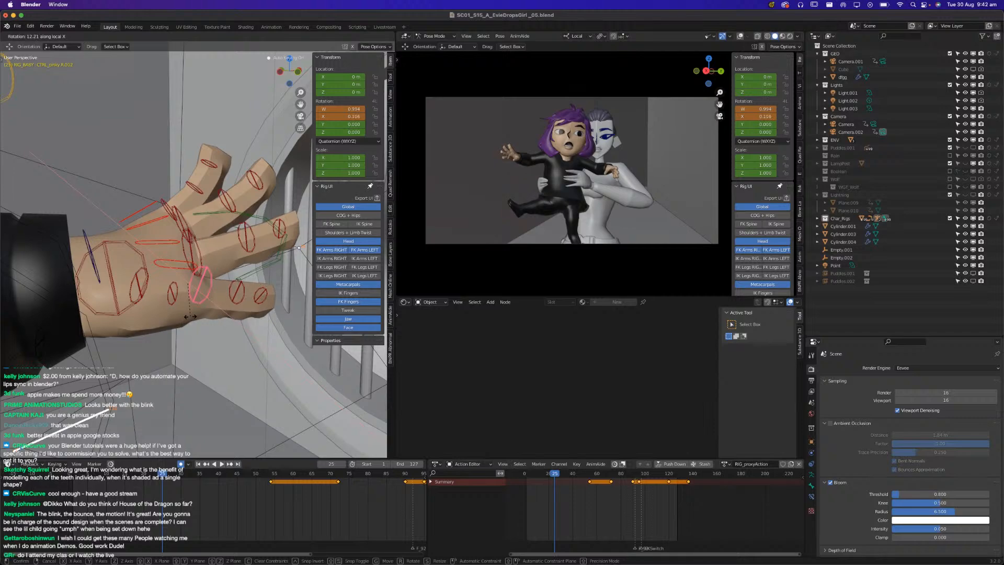
left_click(191, 320)
middle_click_drag(199, 335, 26, 315)
middle_click_drag(230, 293, 169, 295, "shift")
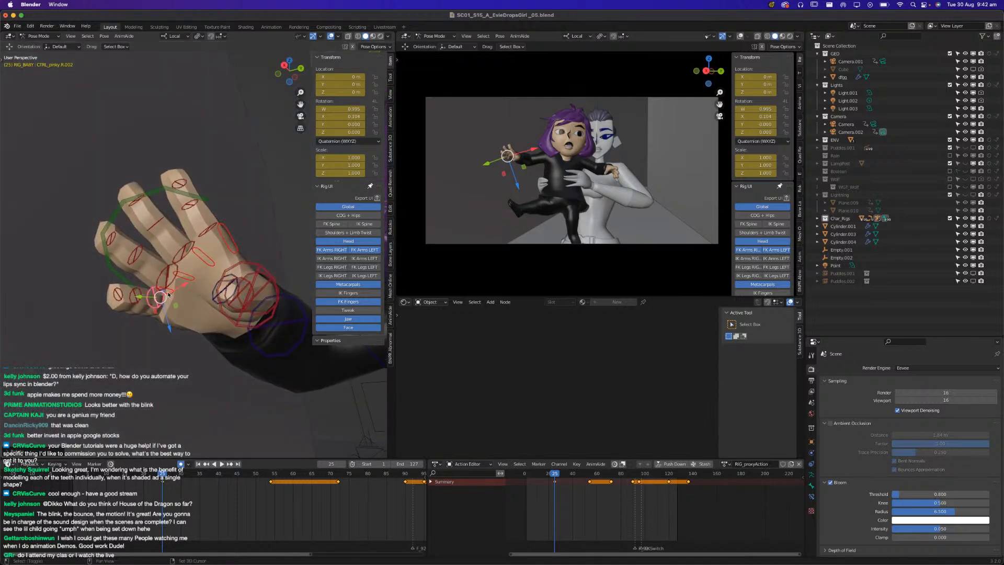
Select the right hand's finger and metacarpal controls, keyframe them at frame 25, and copy their pose.
left_click(132, 303)
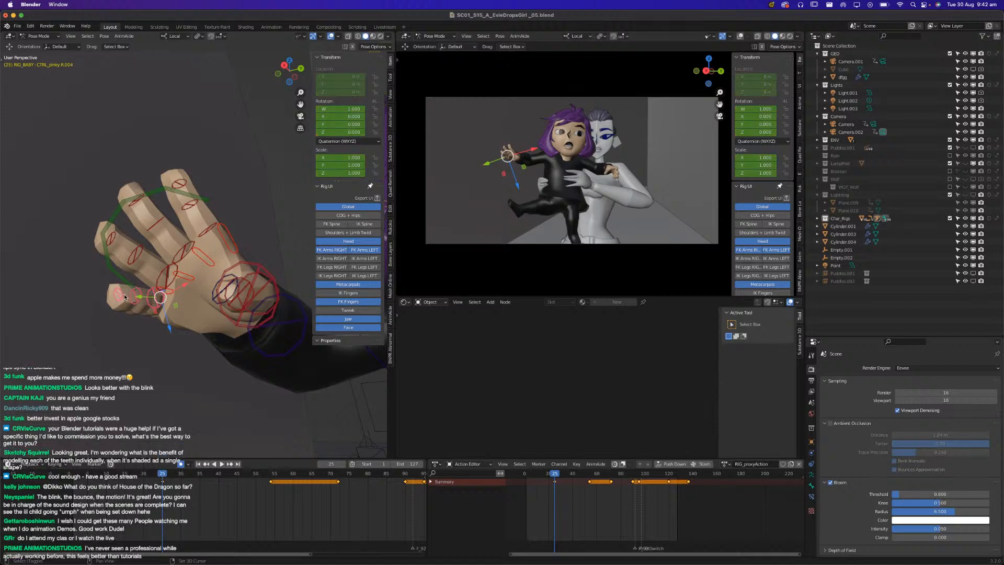
left_click(164, 280)
left_click(194, 275)
left_click(177, 291, "shift")
left_click(194, 273, "shift")
left_click(204, 262, "shift")
left_click(226, 237, "shift")
left_click(194, 209, "shift")
left_click(184, 185, "shift")
left_click(136, 204, "shift")
left_click(177, 261, "shift")
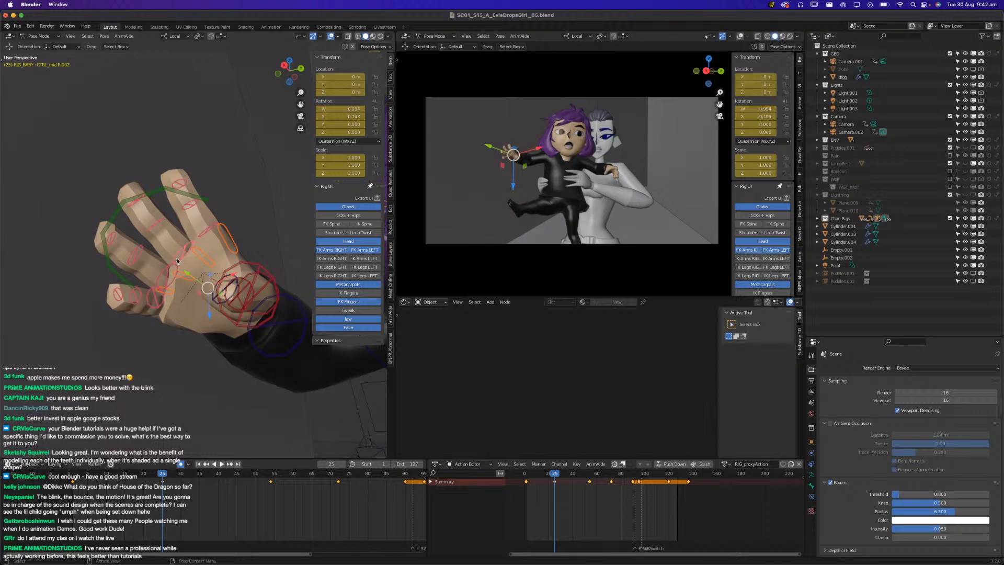
key("i")
left_click(177, 259)
key("ctrl+c")
middle_click_drag(177, 260, 174, 301)
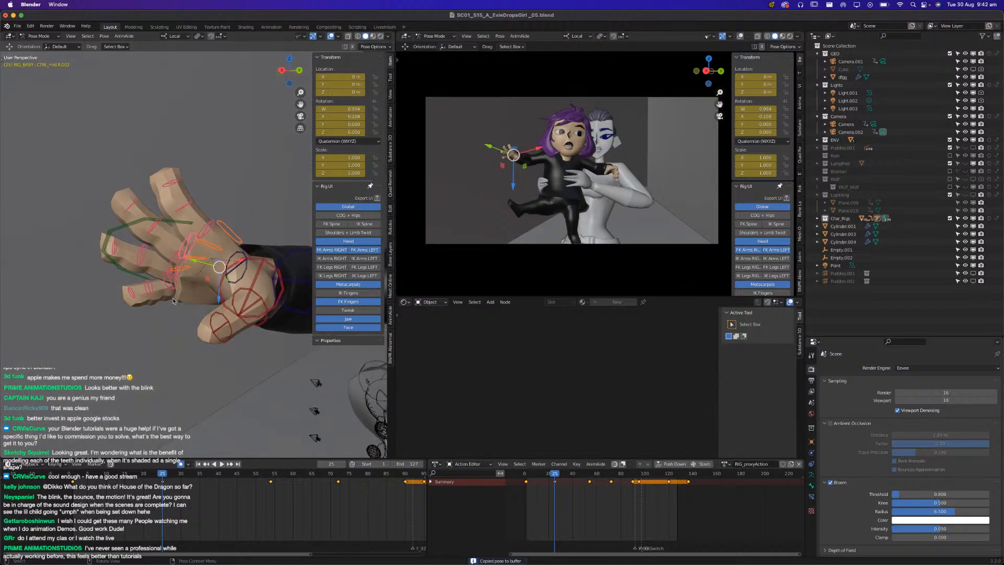
Add the right thumb controls to the selection, keyframe the whole hand at frame 25, and save the file.
left_click(263, 263, "shift")
left_click(254, 308, "shift")
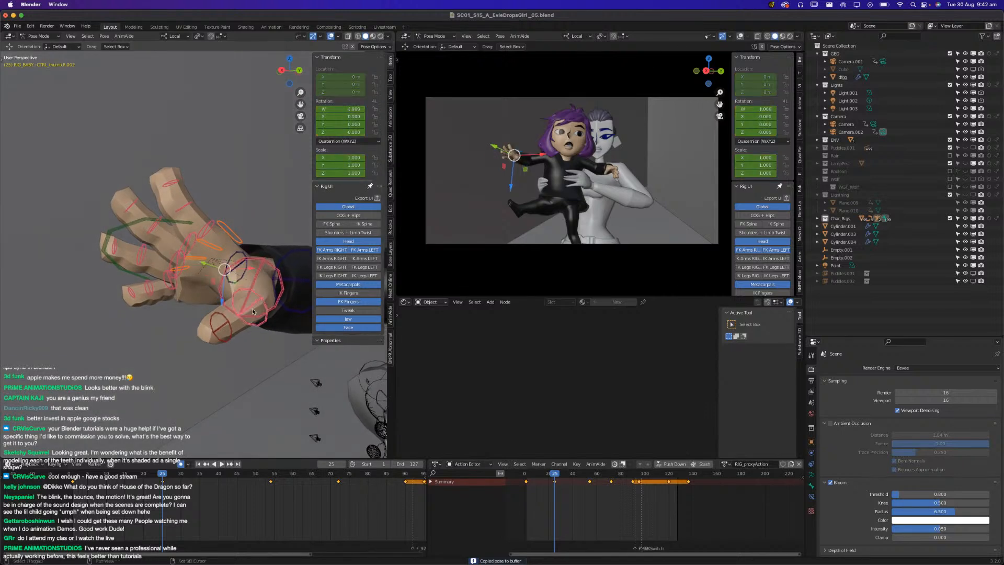
left_click(231, 326, "shift")
key("i")
left_click(231, 327)
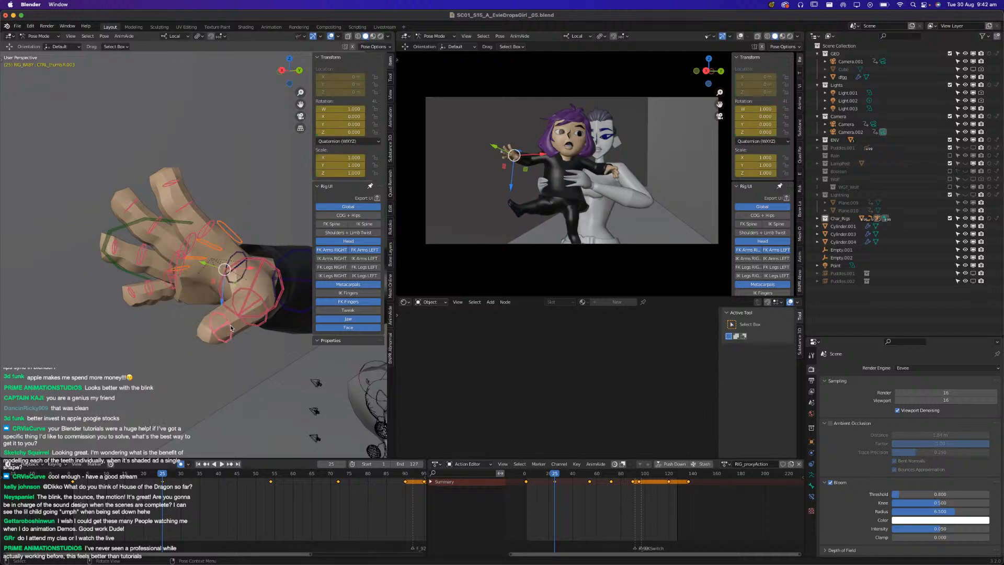
key("super+s")
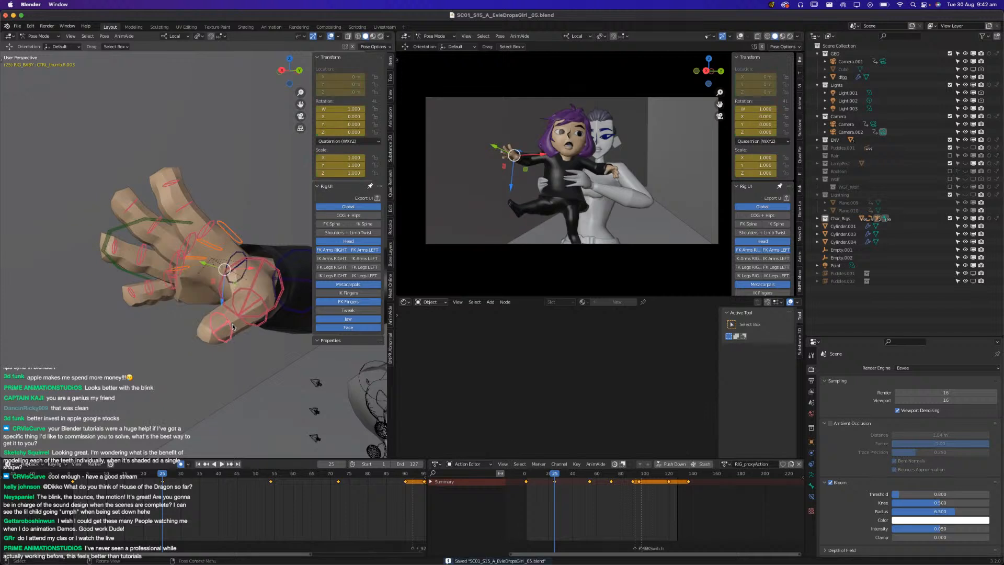
Go back to frame 18, frame the view on the girl's right hand, and save the file.
middle_click_drag(239, 340, 232, 340)
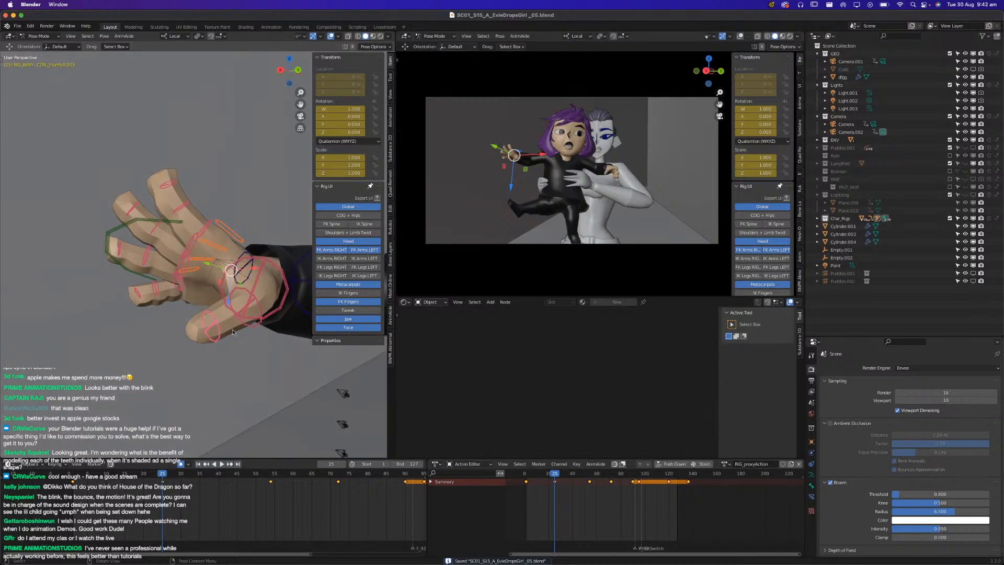
left_click_drag(161, 478, 135, 483)
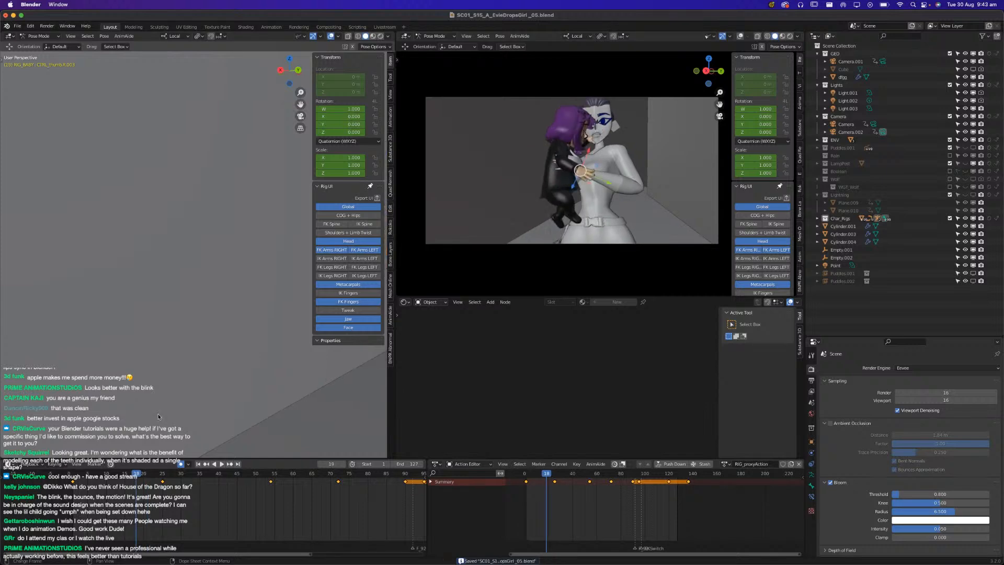
scroll(188, 315, "down", 6)
key("KP_Decimal")
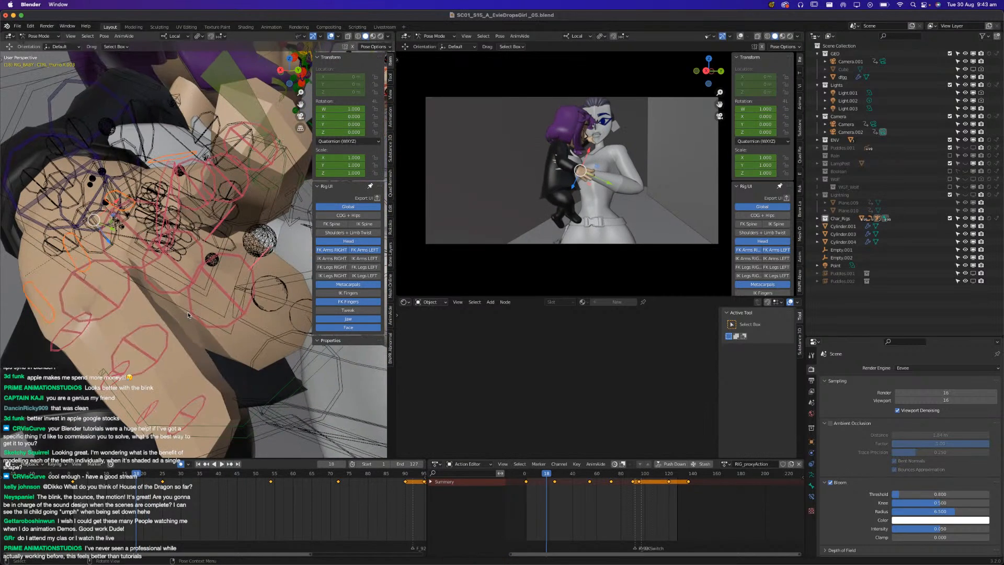
middle_click_drag(189, 316, 192, 234)
key("super+s")
Curl the finger joints of the girl's right index finger around their local X axis at frame 18.
left_click(163, 244)
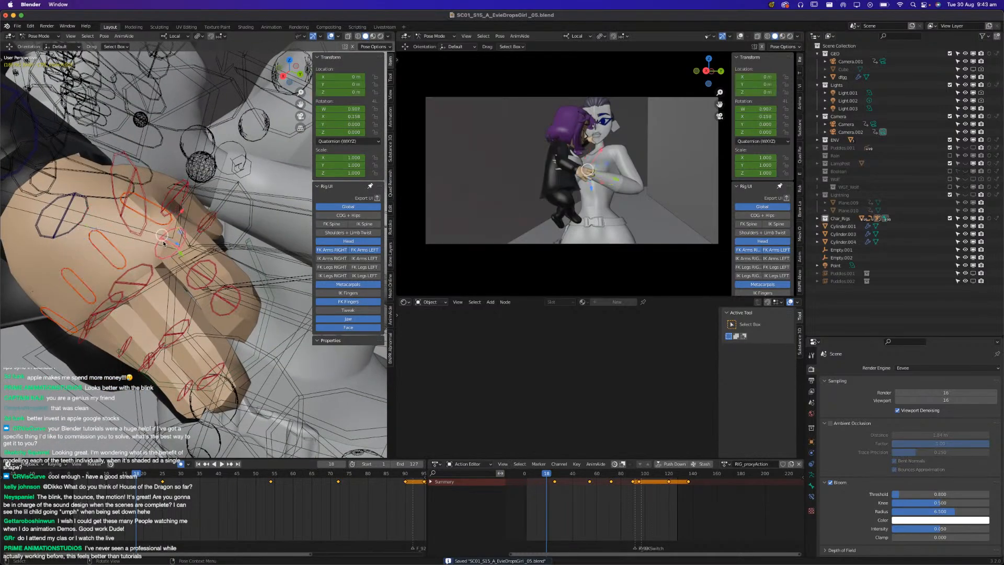
left_click(203, 276)
key("r")
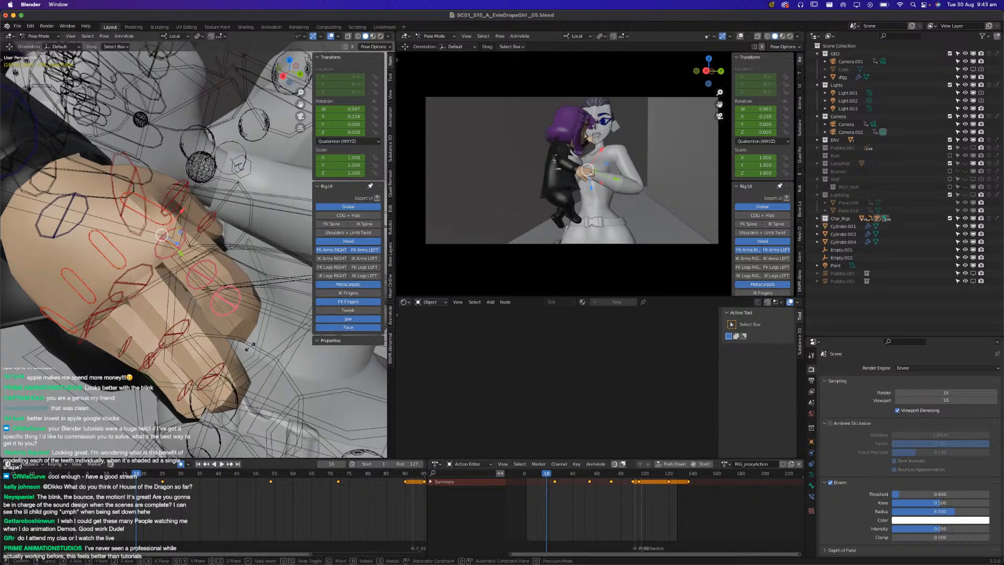
key("x")
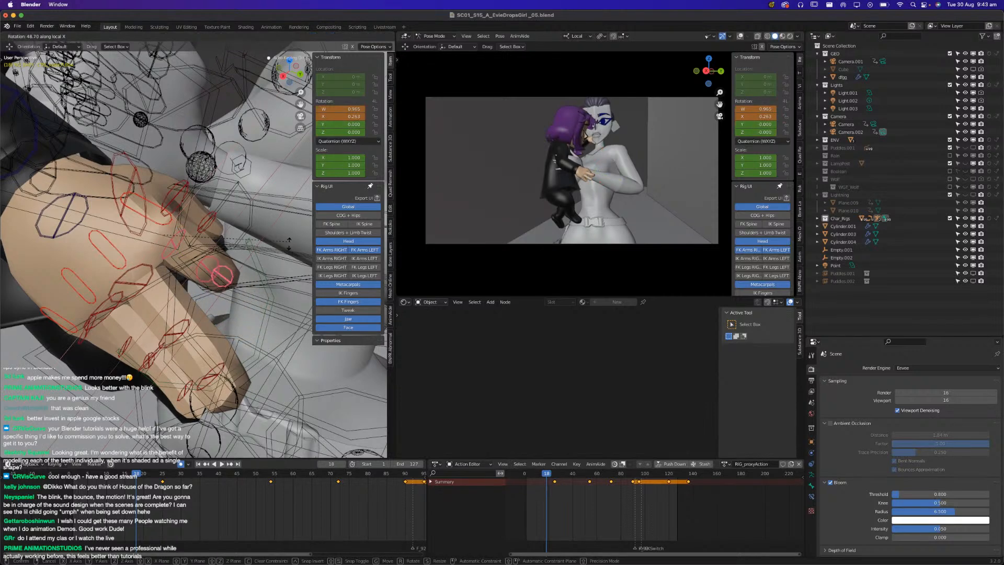
left_click(222, 306)
Curl the joints of the right middle finger inward around their local X axis.
middle_click_drag(165, 346, 204, 320)
left_click(205, 319)
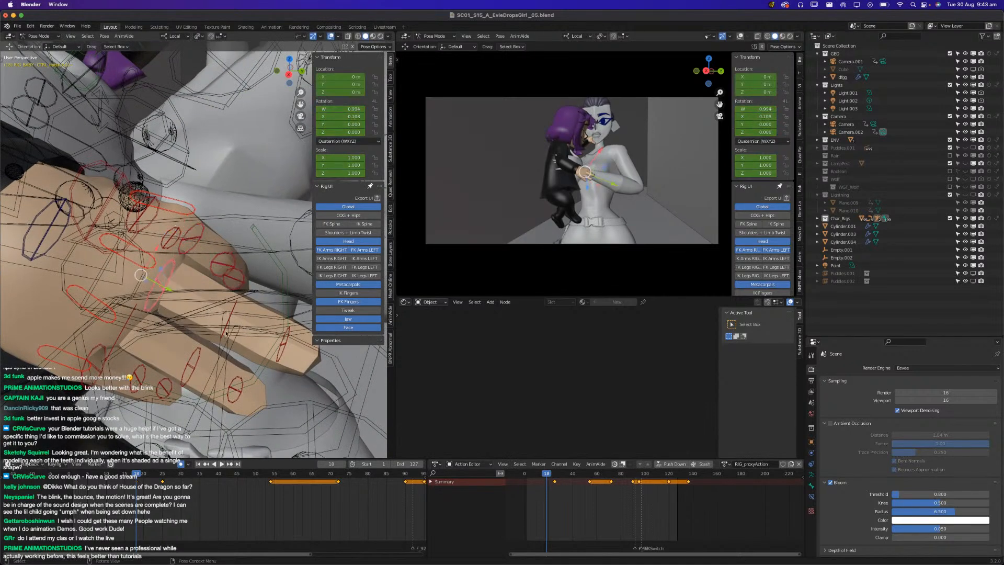
left_click(266, 347)
key("r")
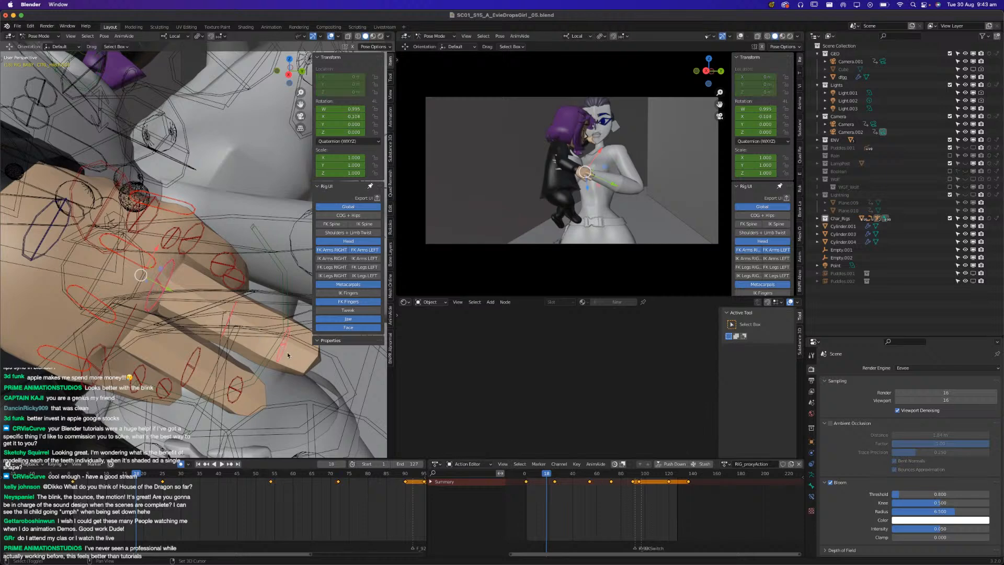
middle_click_drag(269, 358, 277, 350)
key("r")
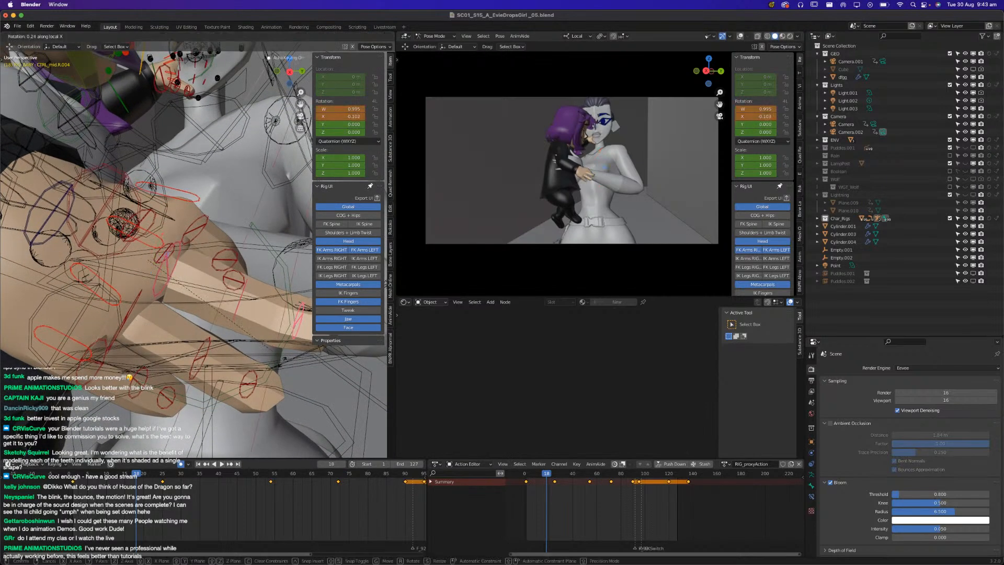
key("x")
left_click(213, 379)
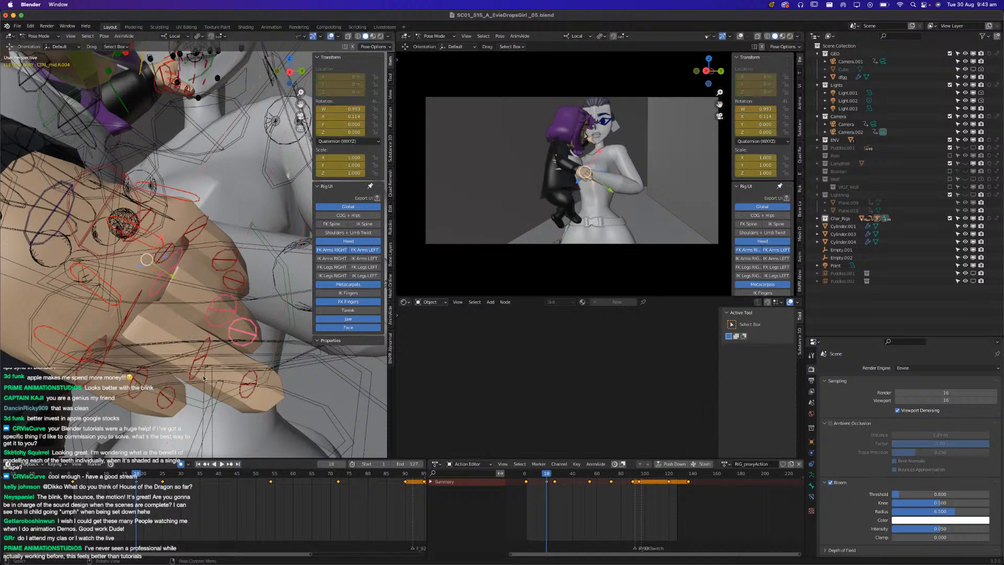
Curl the joints of the right ring finger about 16.5 degrees around their local X axis.
left_click(204, 356)
left_click(130, 305)
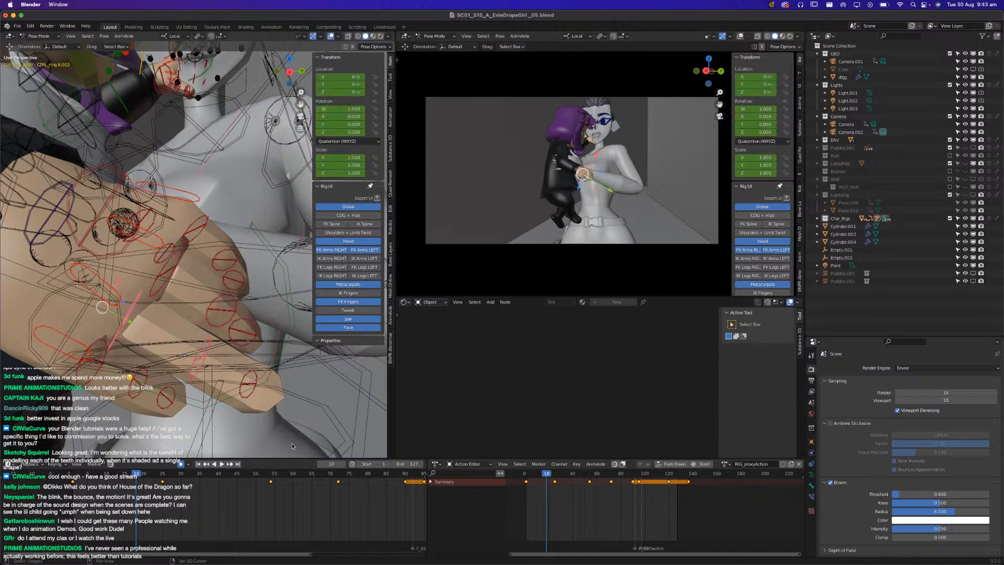
left_click(253, 383, "shift")
middle_click_drag(252, 384, 255, 373, "shift")
key("r")
key("x")
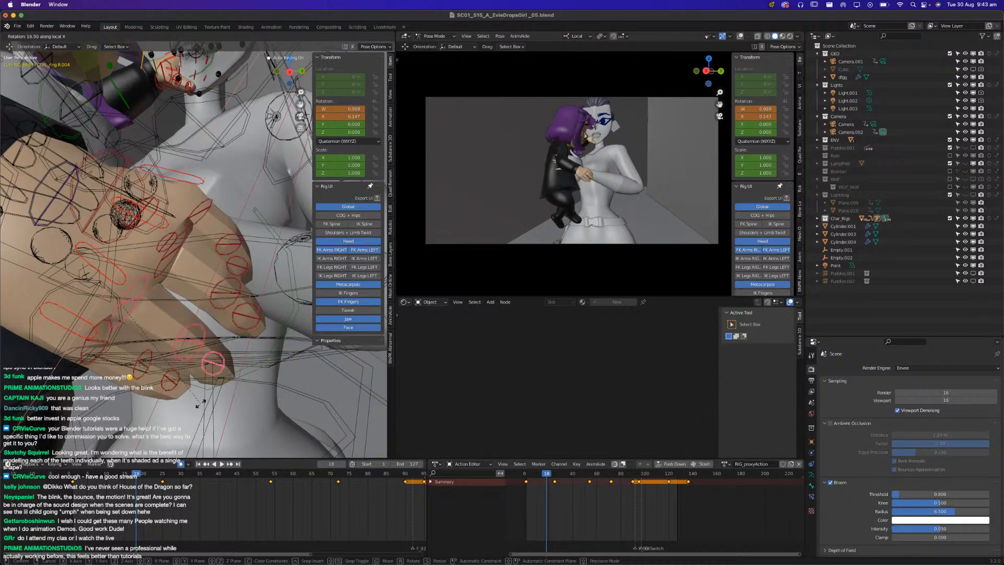
left_click(201, 403)
Rotate the right ring finger's metacarpal control freely to adjust the finger's direction.
middle_click_drag(200, 402, 200, 387)
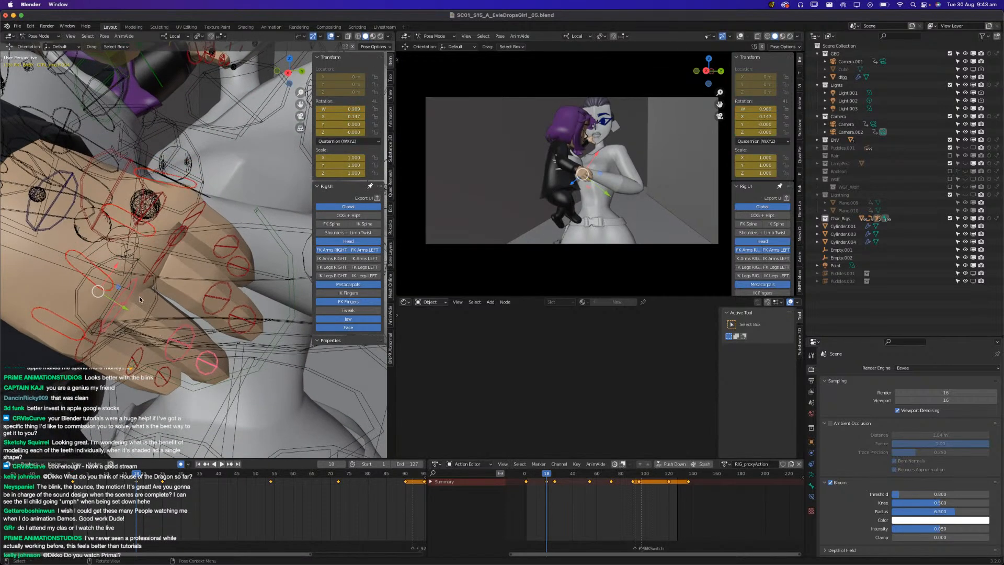
left_click(114, 290)
middle_click_drag(199, 336, 99, 342)
key("r")
left_click(167, 360)
Curl the joints of the right pinky around their local X axis, refining the bend with a second rotation.
left_click(89, 349)
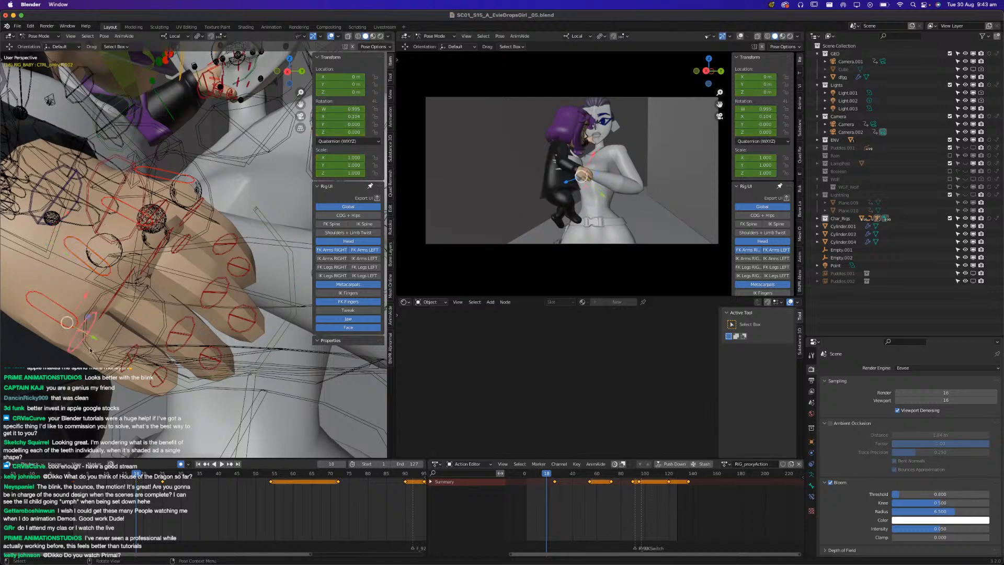
left_click(134, 354)
left_click(160, 378)
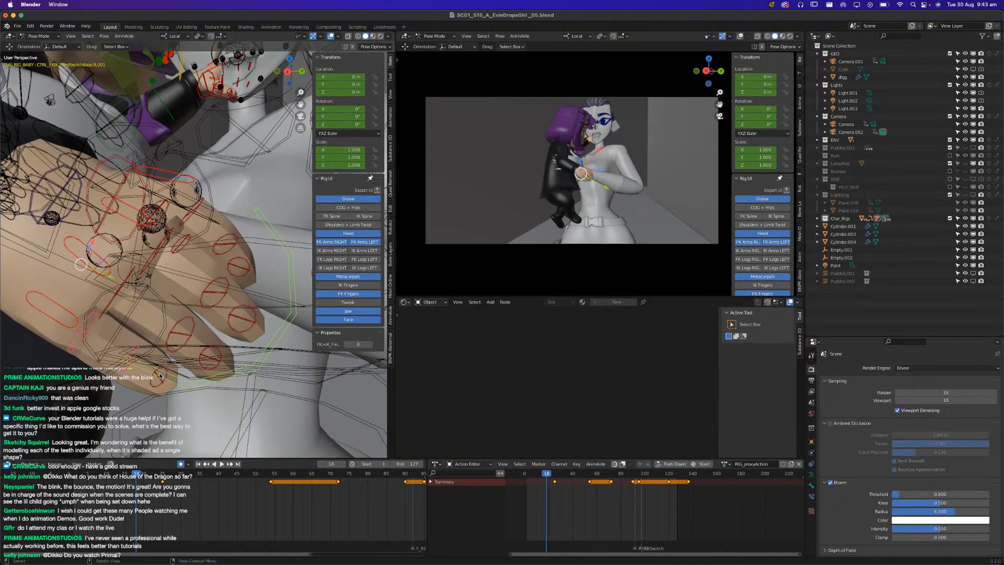
left_click(126, 358)
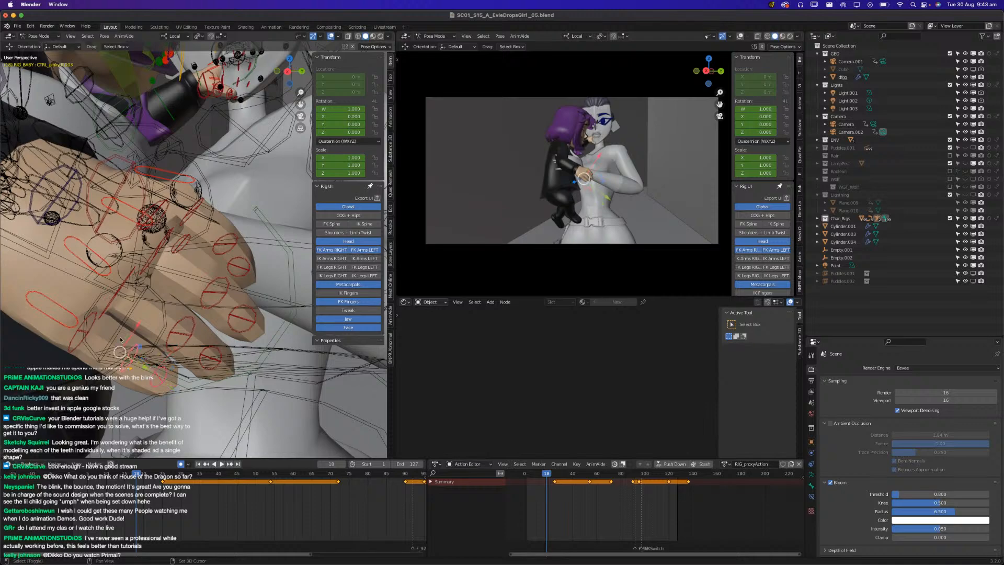
left_click(95, 317, "shift")
middle_click_drag(95, 317, 186, 343)
key("r")
key("x")
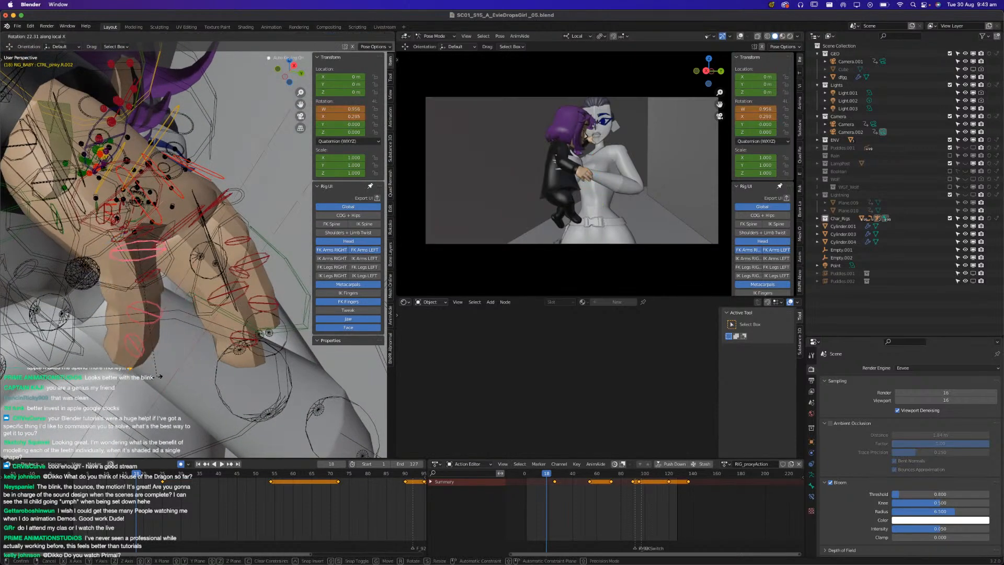
left_click(166, 379)
key("r")
key("x")
left_click(187, 379)
Tilt the right pinky metacarpal slightly around local X and the ring metacarpal about 5 degrees around local X.
middle_click_drag(187, 379, 167, 334)
key("r")
key("x")
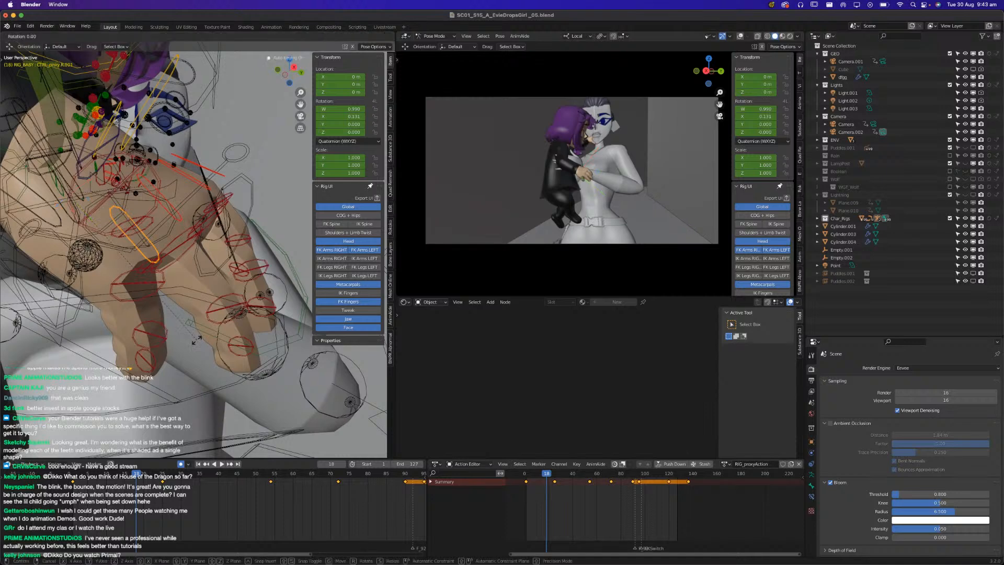
left_click(185, 314)
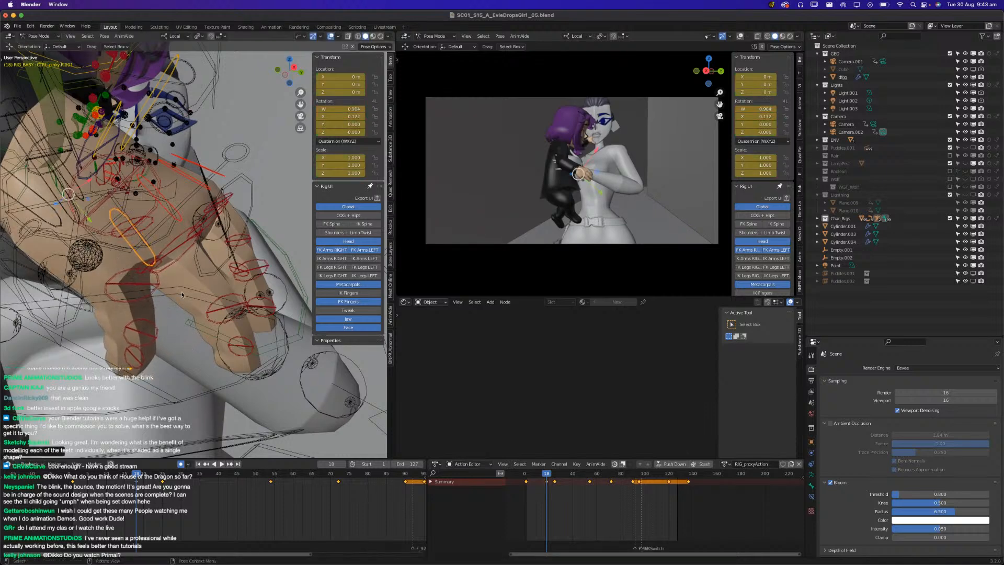
left_click(179, 220)
key("r")
key("x")
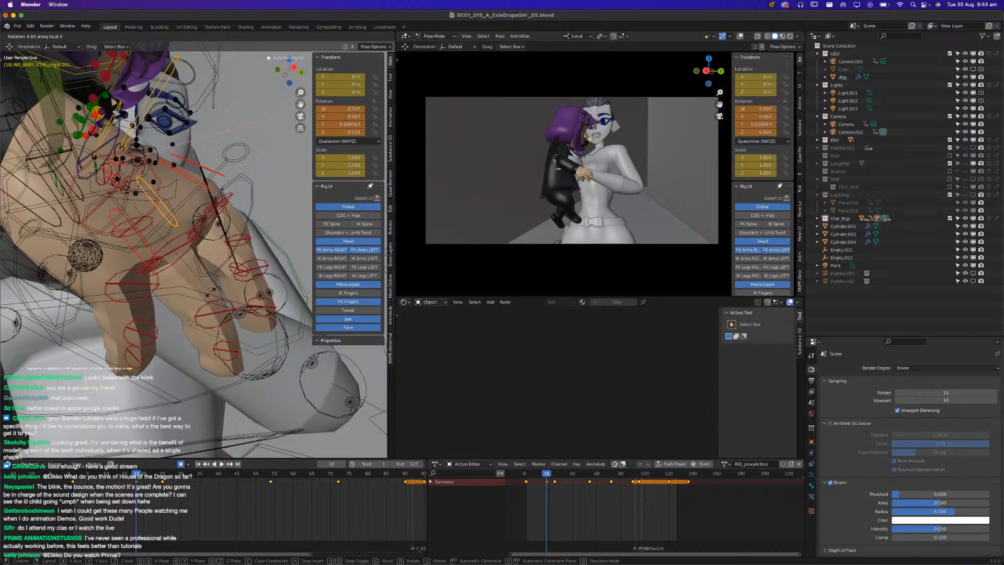
left_click(209, 295)
Keyframe location, rotation and scale of the right index and middle metacarpal controls at frame 18.
middle_click_drag(209, 295, 191, 343)
middle_click_drag(198, 285, 152, 270)
left_click(133, 281)
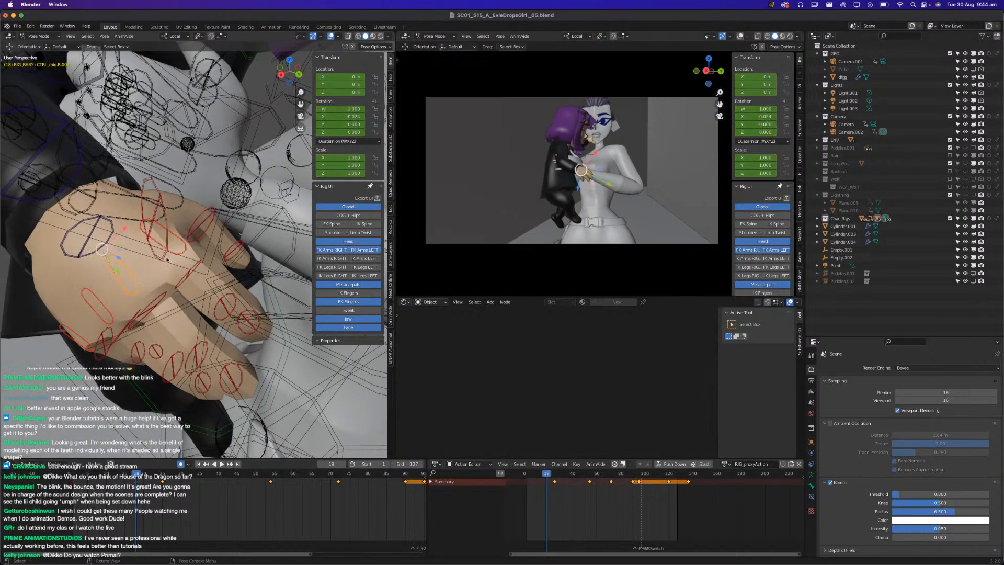
left_click(168, 244)
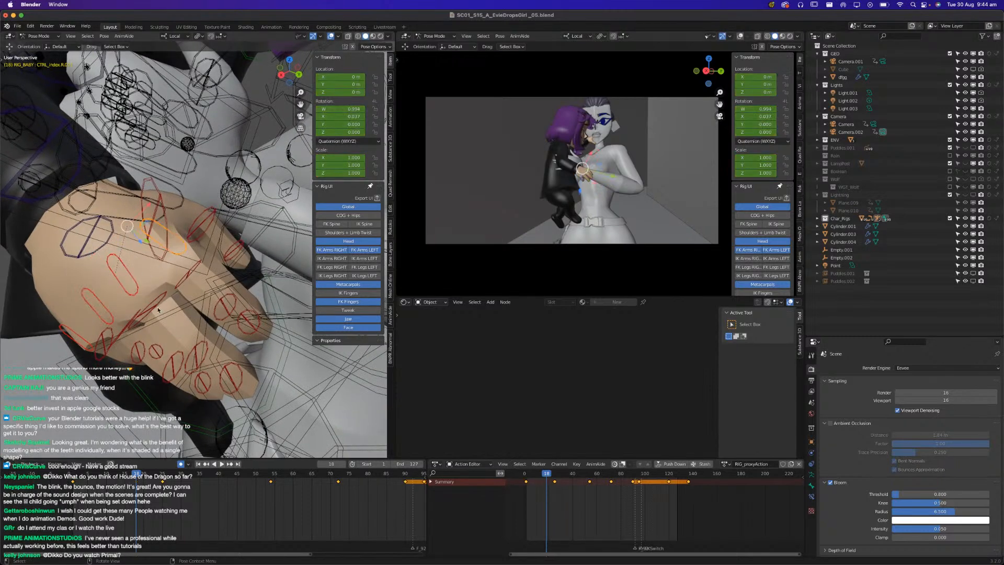
left_click(138, 294)
right_click(138, 294)
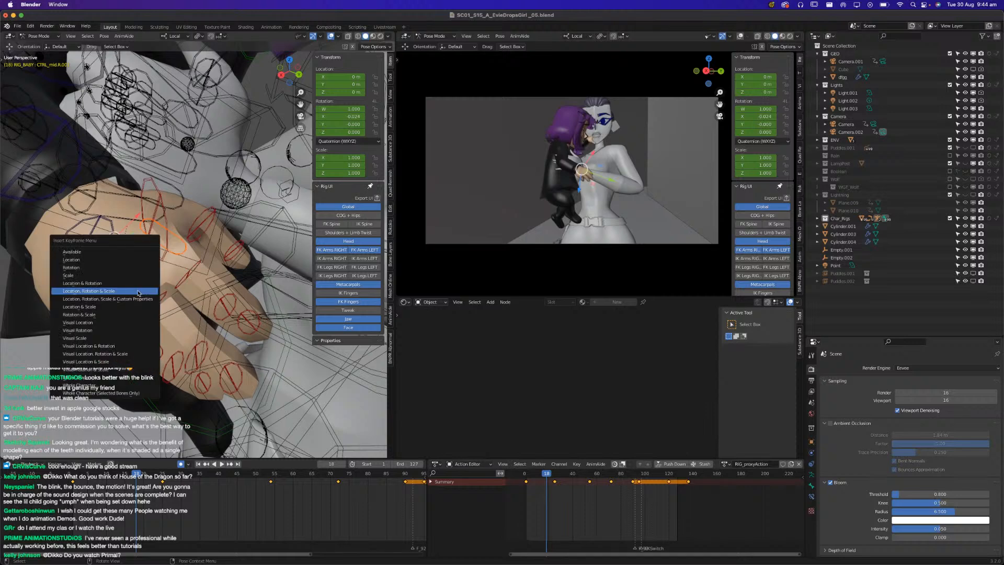
left_click(138, 294)
Play the shot briefly, move to frame 21, and frame the view on the girl's right hand.
key("space")
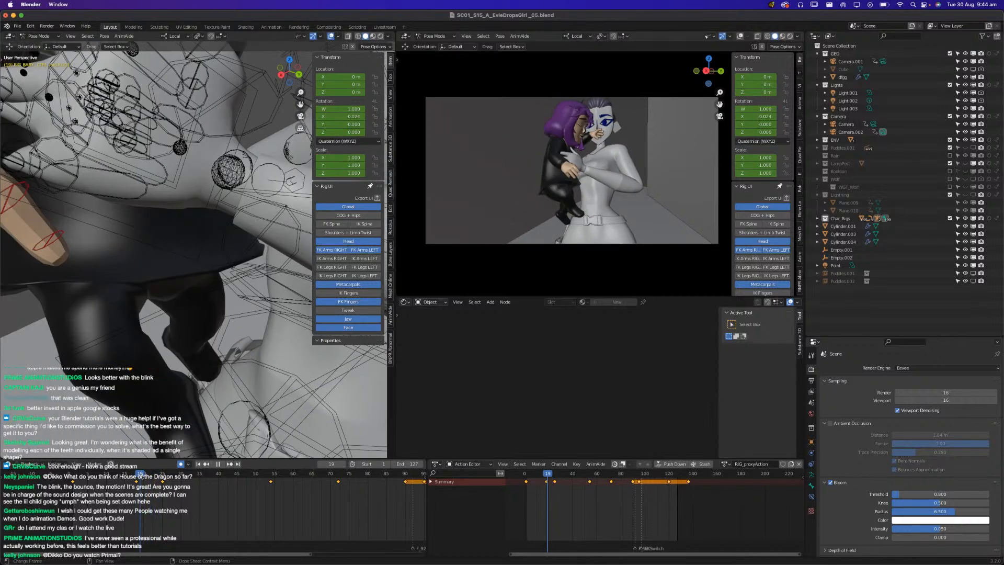
left_click(149, 475)
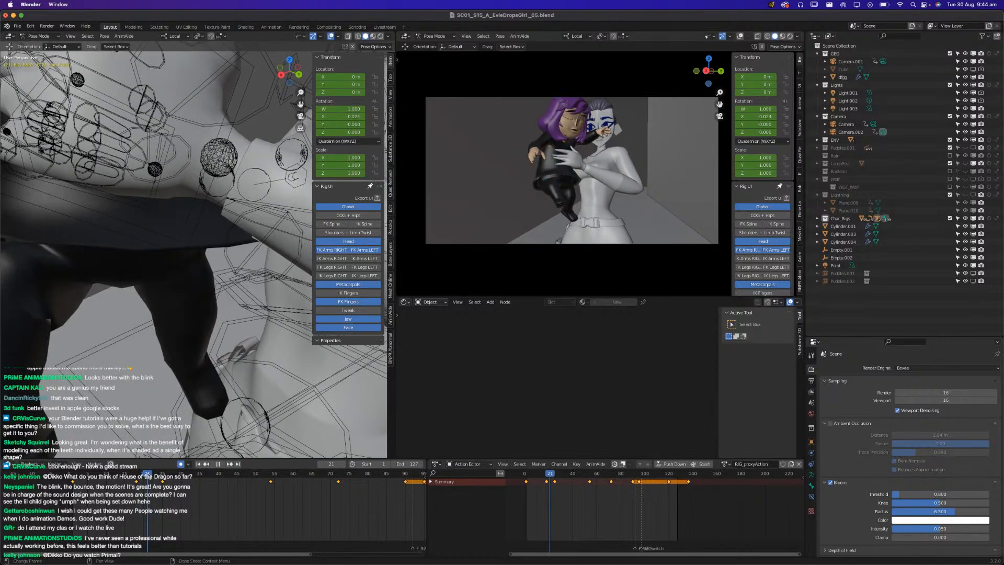
scroll(150, 325, "down", 2)
scroll(150, 324, "down", 6)
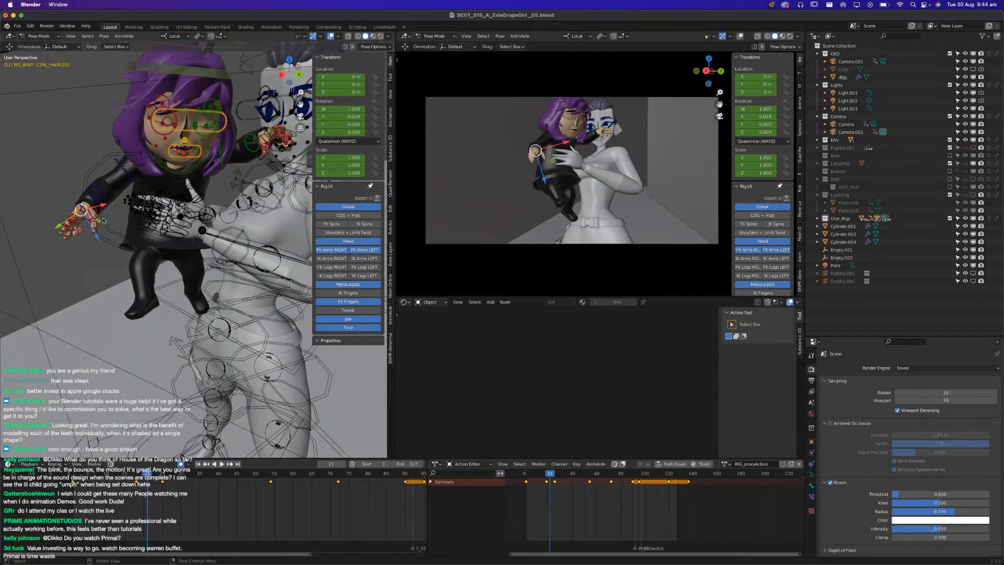
middle_click_drag(168, 314, 212, 292)
scroll(193, 230, "up", 2)
middle_click_drag(193, 223, 191, 260, "shift")
scroll(190, 260, "up", 5)
middle_click_drag(110, 251, 158, 258)
scroll(151, 251, "up", 2)
At frame 21, curl the selected joints of the right index, middle, ring and pinky fingers about 26 degrees around local X.
left_click(129, 237)
left_click(126, 280)
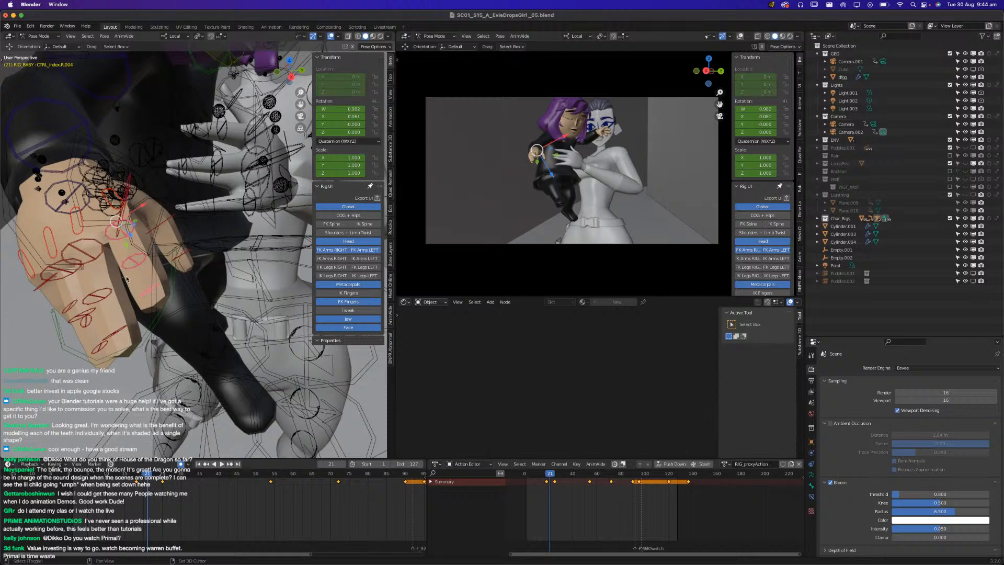
left_click(96, 269)
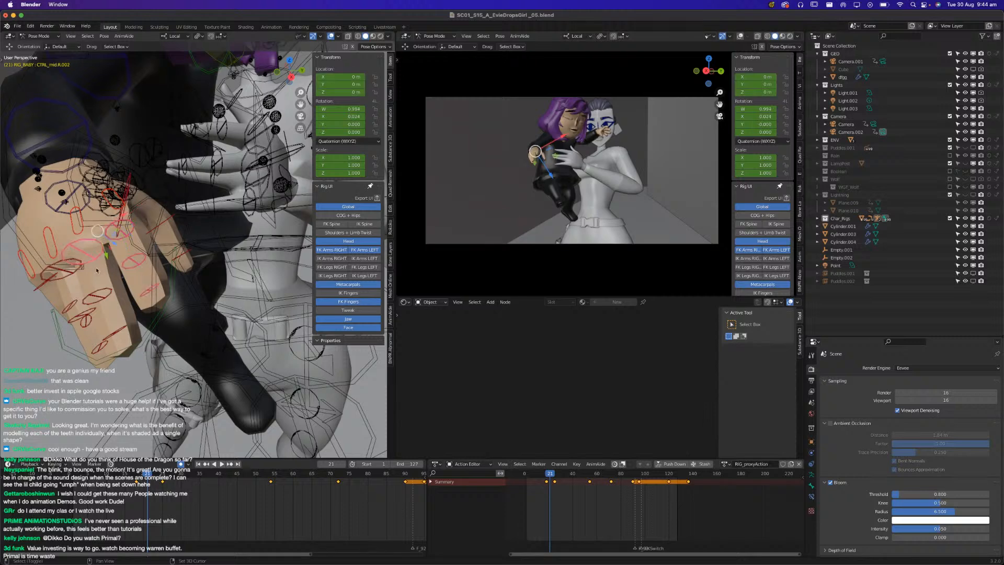
left_click(94, 298)
middle_click_drag(111, 334, 131, 316)
left_click(156, 251)
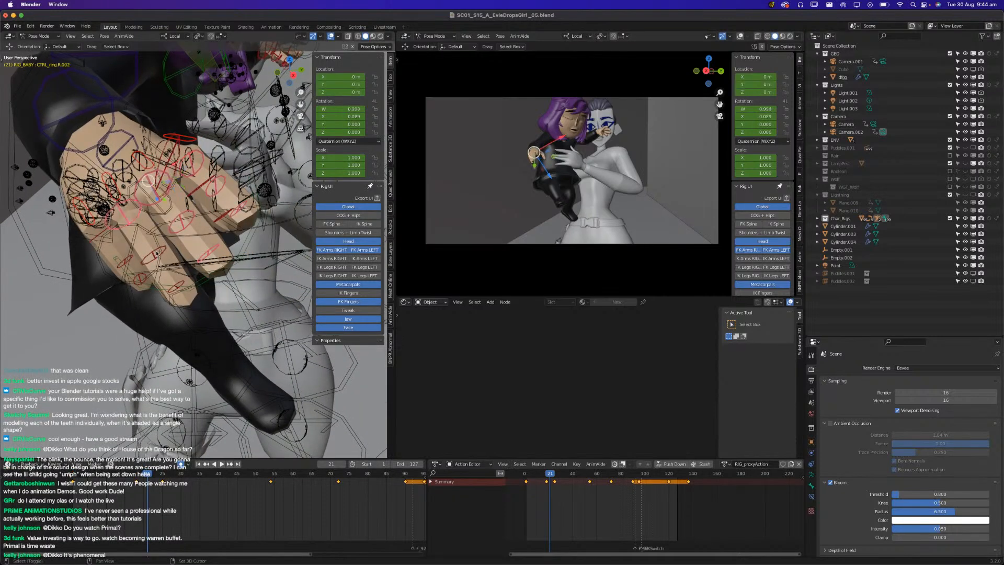
left_click(177, 292)
left_click(176, 287)
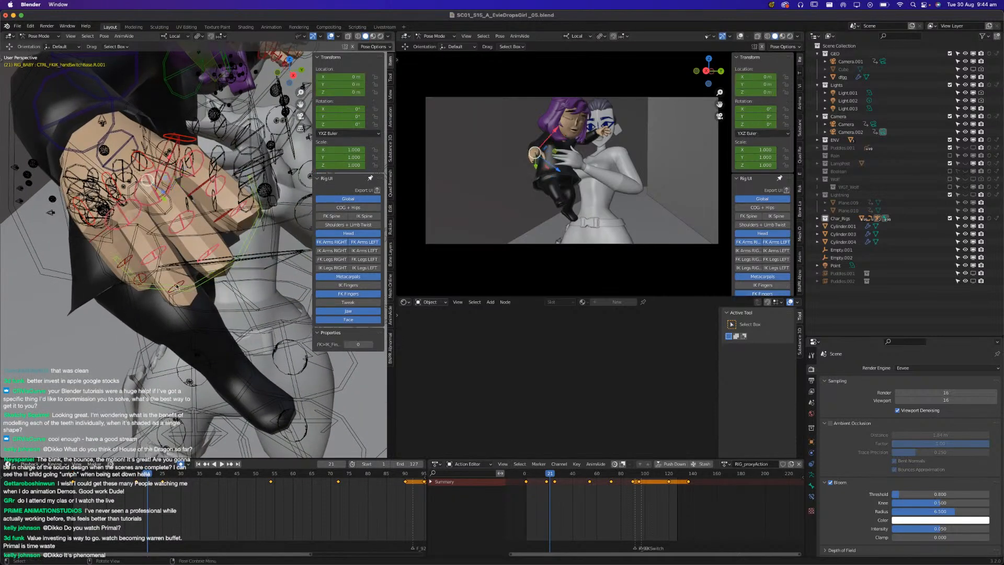
key("ctrl+z")
left_click(155, 277)
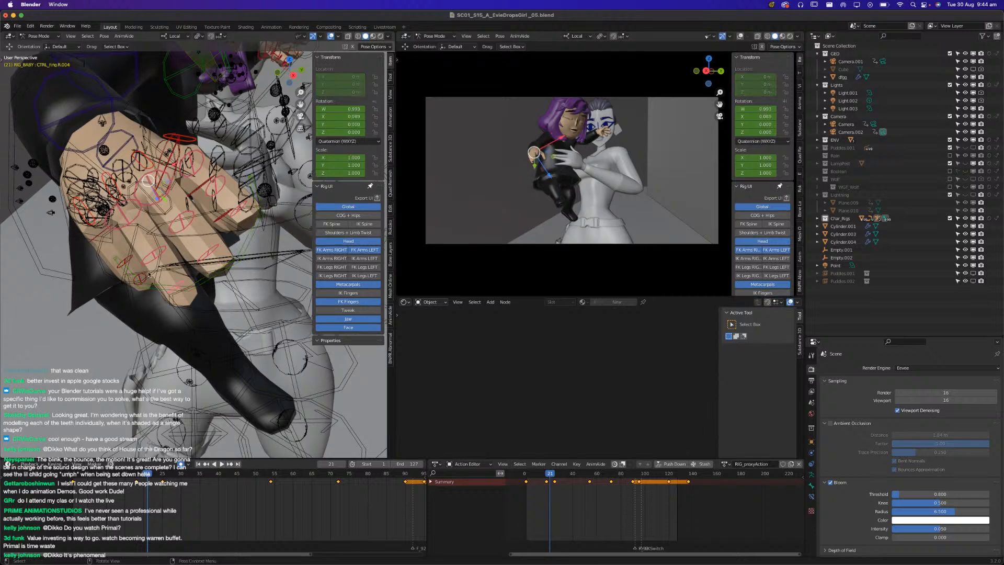
left_click(131, 263, "shift")
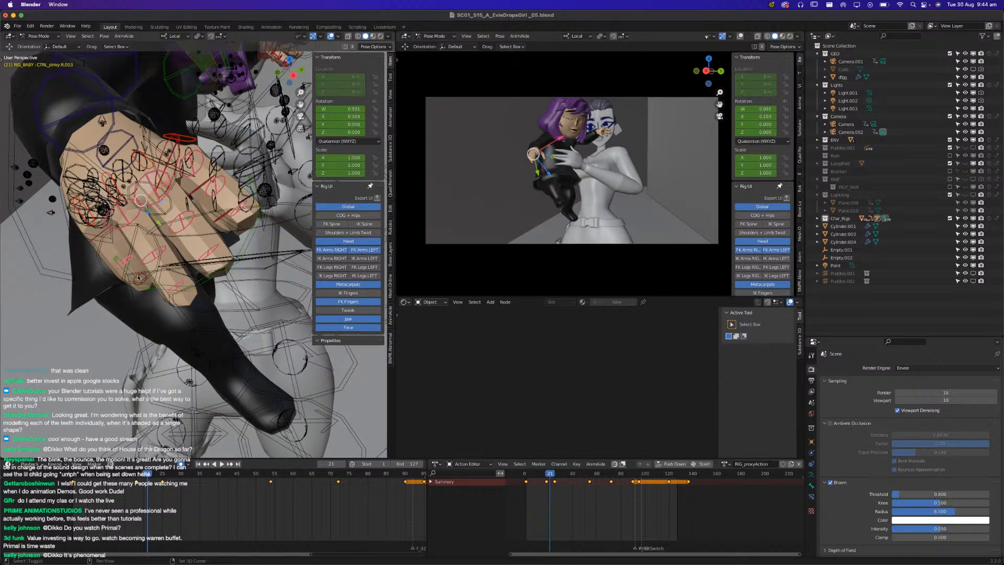
left_click(140, 280)
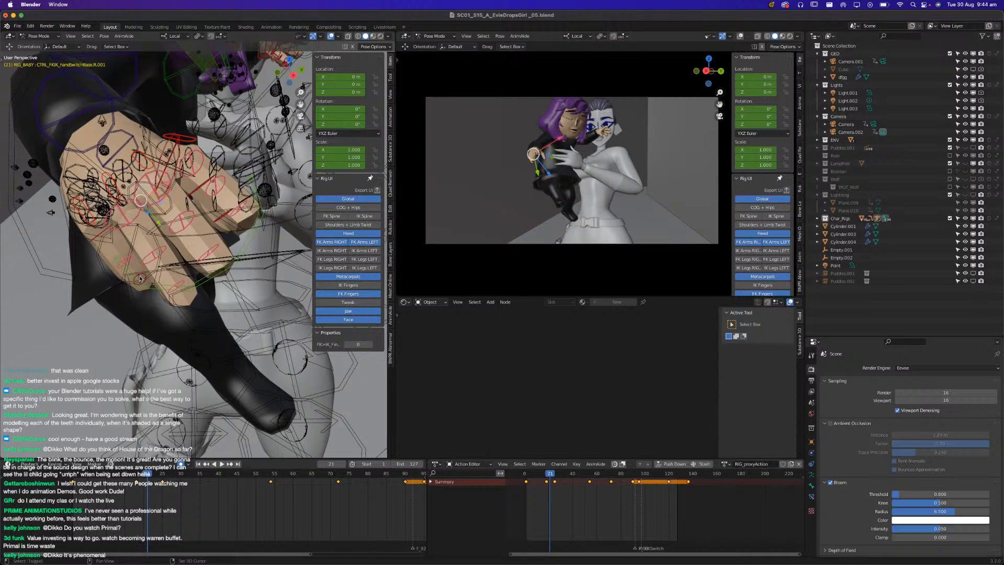
left_click(141, 279)
key("r")
key("x")
key("x")
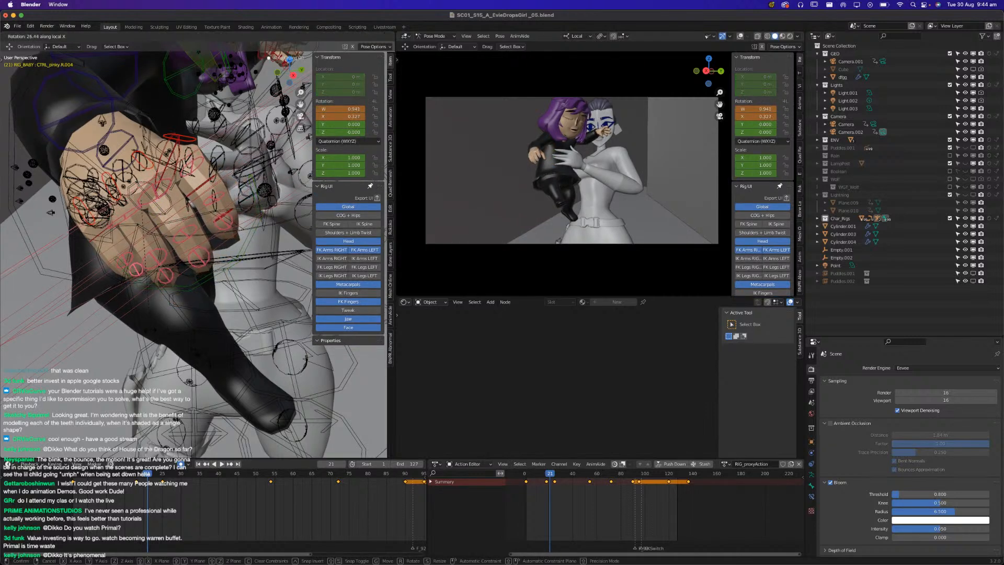
left_click(150, 332)
Scrub and play back the shot to check the hand motion, ending on frame 21.
left_click_drag(145, 473, 207, 470)
key("space")
left_click(121, 475)
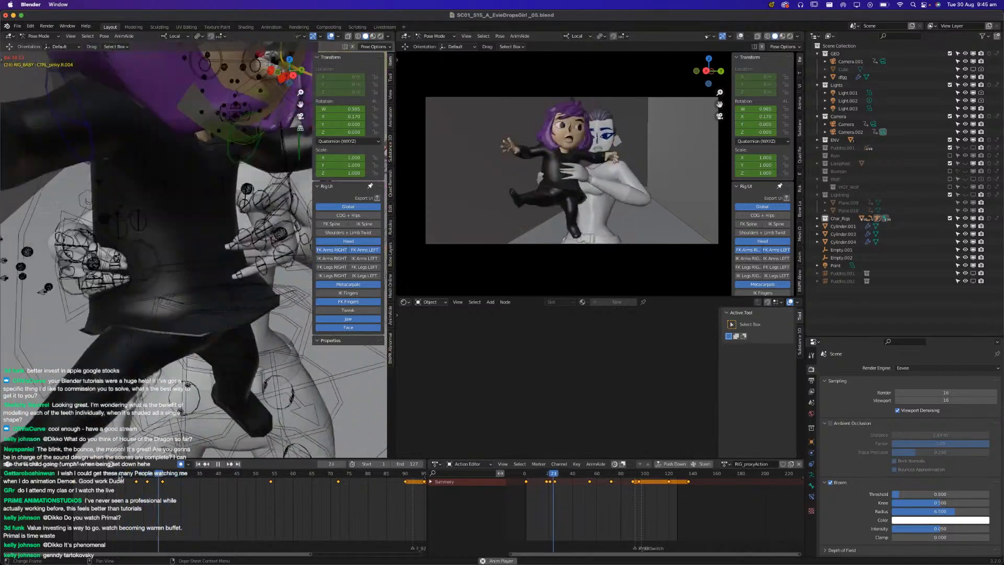
key("space")
key("space")
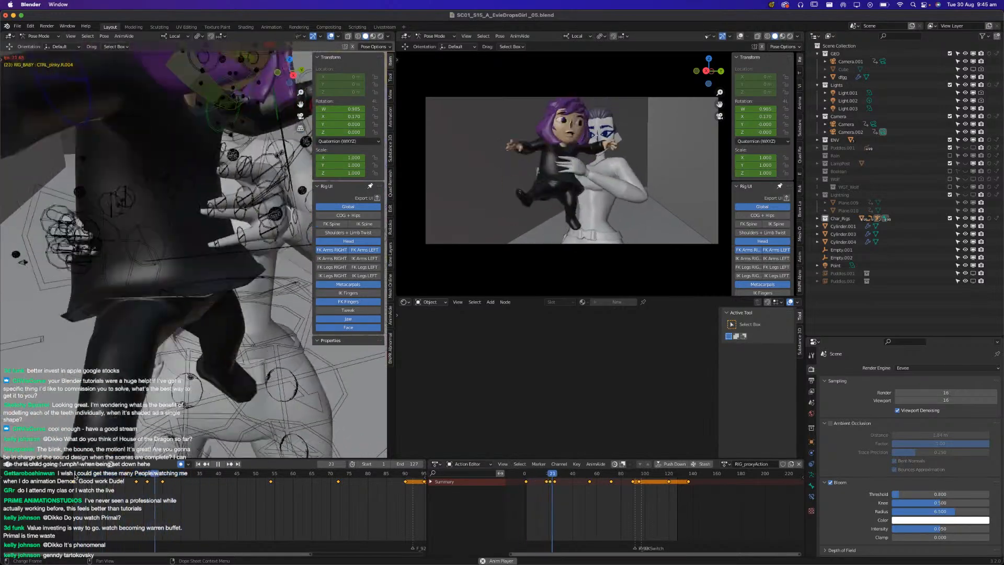
key("space")
left_click_drag(180, 475, 148, 476)
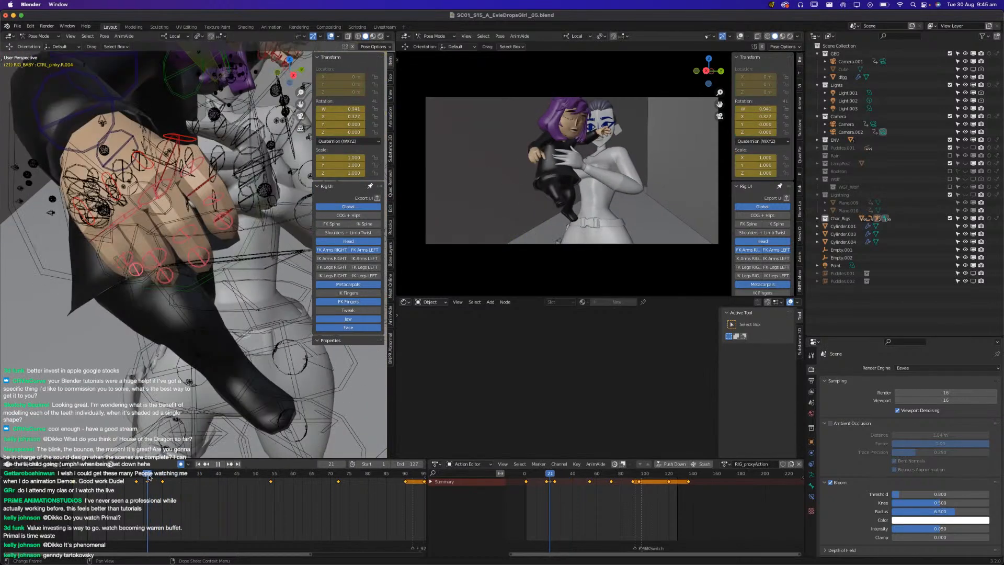
Add the right hand's remaining finger and thumb controls to the selection, copy their frame 21 pose and paste it at frame 31.
middle_click_drag(174, 209, 126, 255)
left_click(174, 201, "shift")
left_click(165, 273, "shift")
left_click(169, 264, "shift")
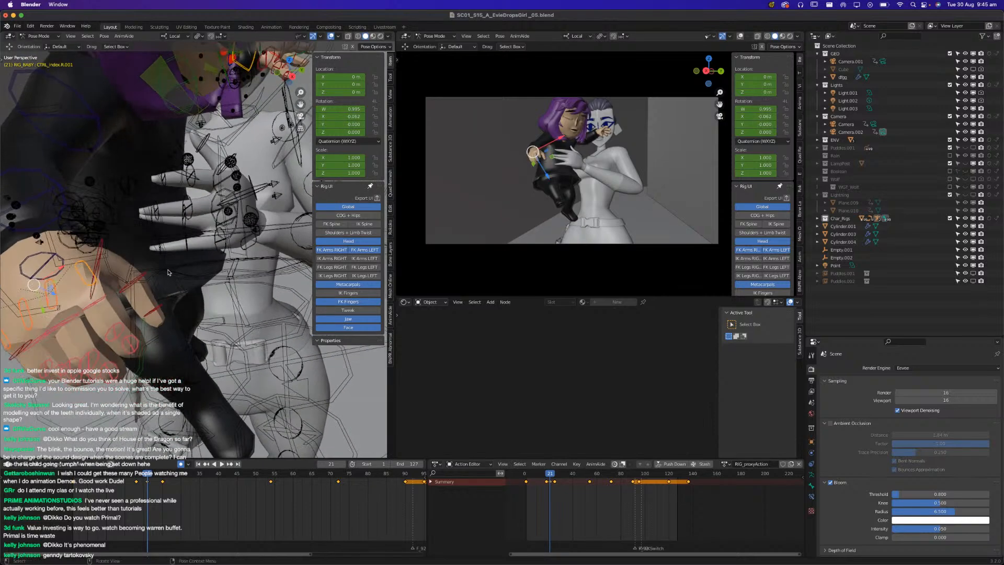
left_click(142, 286, "shift")
left_click(142, 279, "shift")
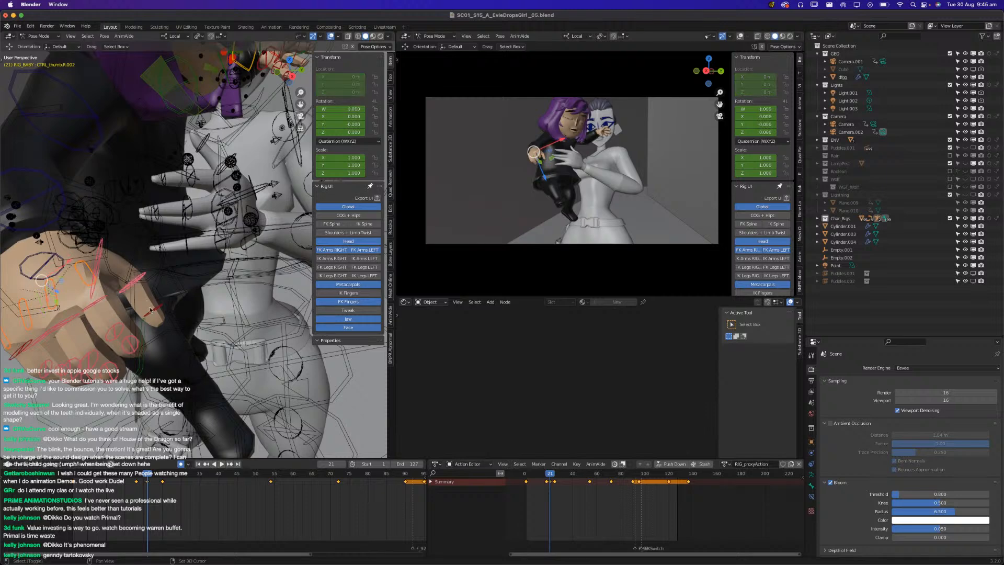
middle_click_drag(150, 310, 150, 328)
key("ctrl+c")
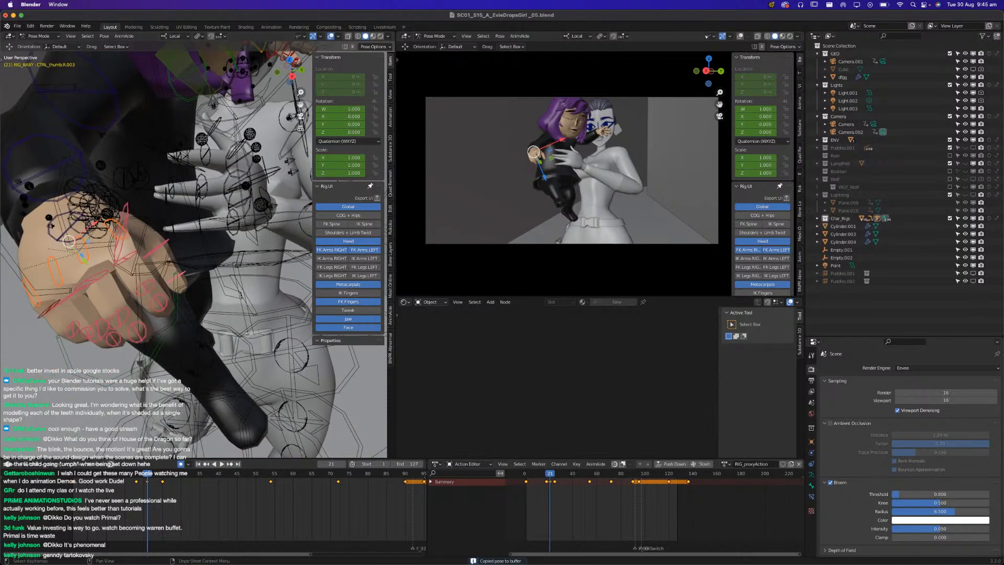
left_click_drag(155, 473, 184, 476)
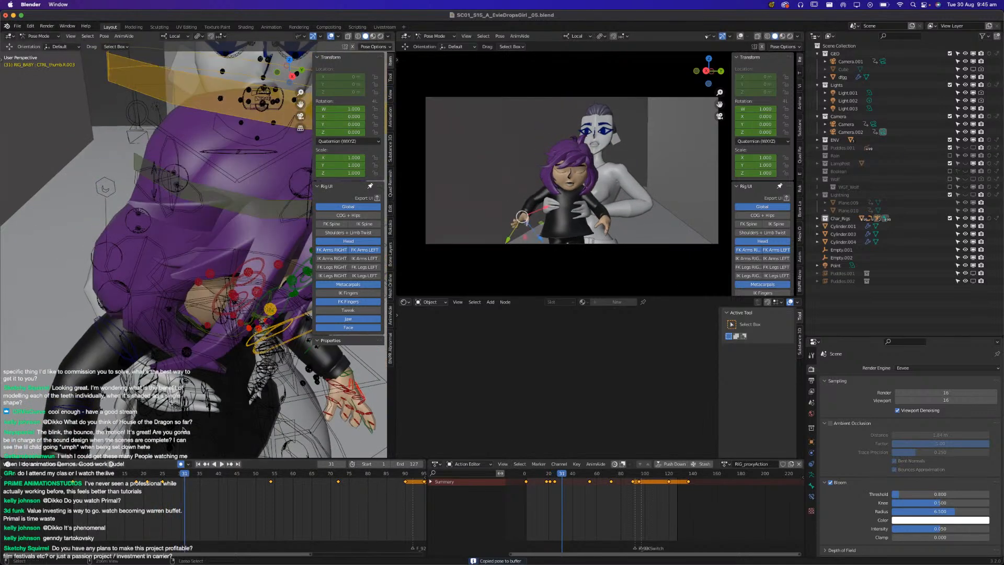
key("ctrl+v")
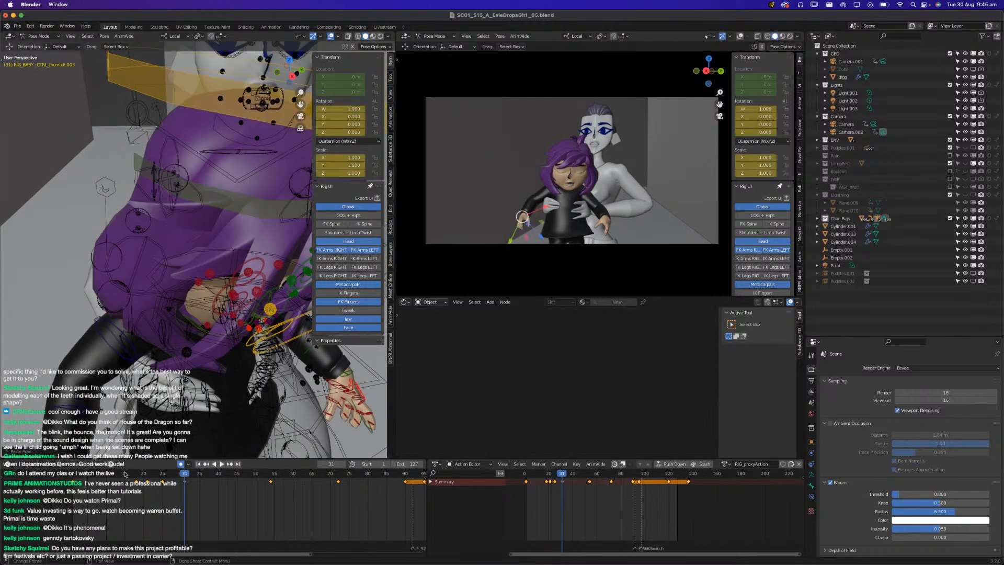
Play back the shot to check the pasted right-hand pose, and save the file.
key("space")
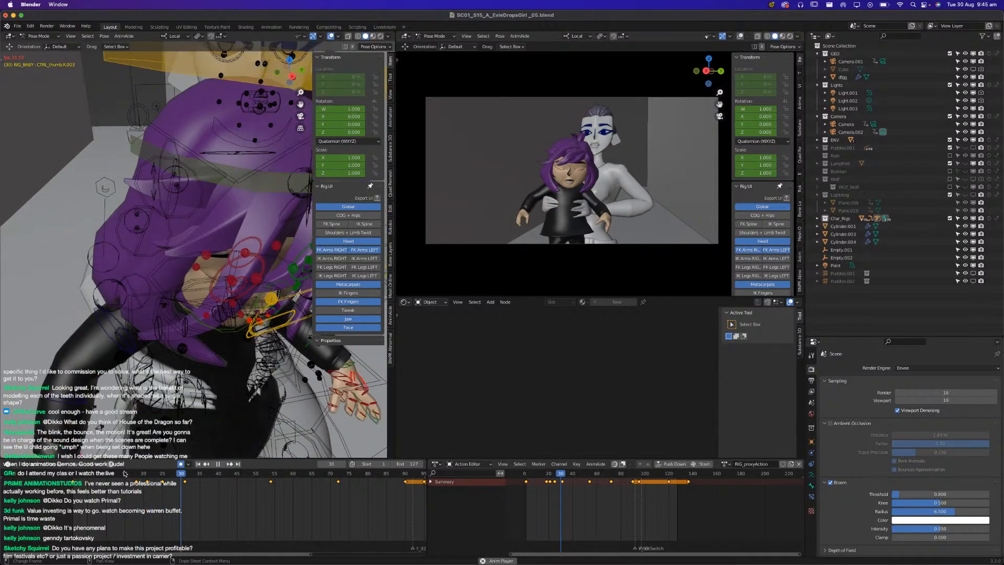
key("Escape")
key("ctrl+s")
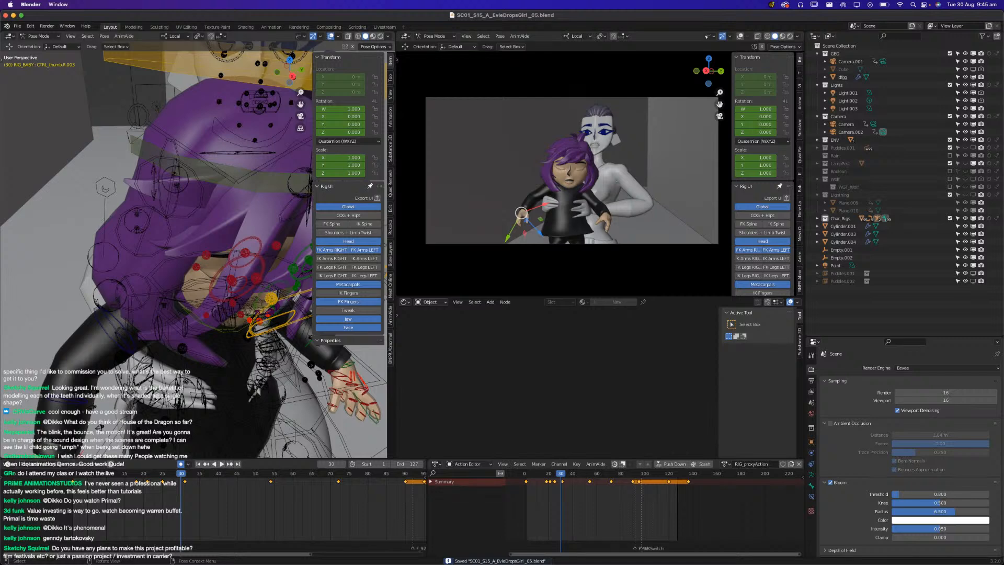
key("space")
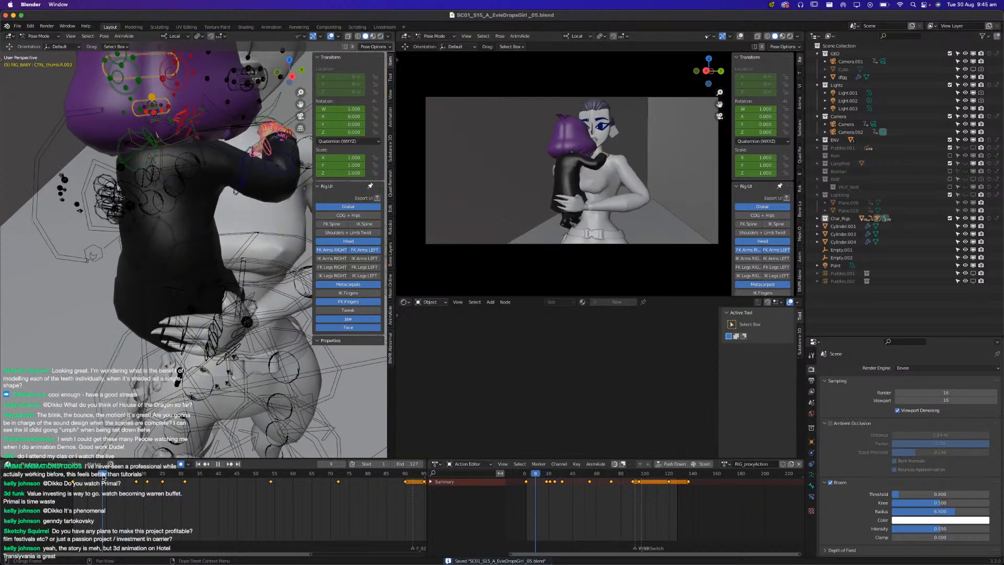
key("space")
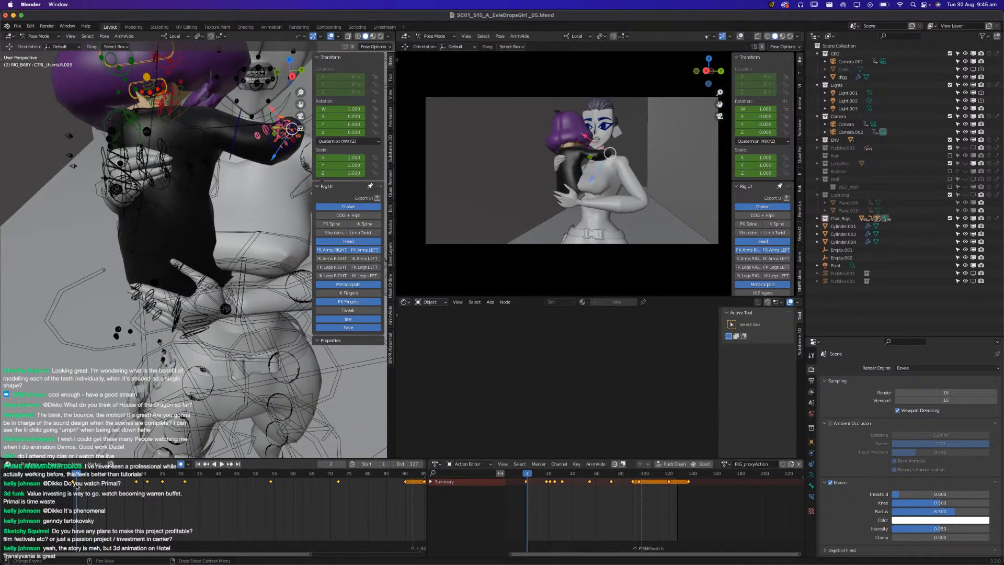
key("super+s")
Play the drop from a wider side angle, reframe the girl's body and right hand at frame 32, and save the file.
scroll(139, 357, "down", 4)
middle_click_drag(138, 357, 89, 345)
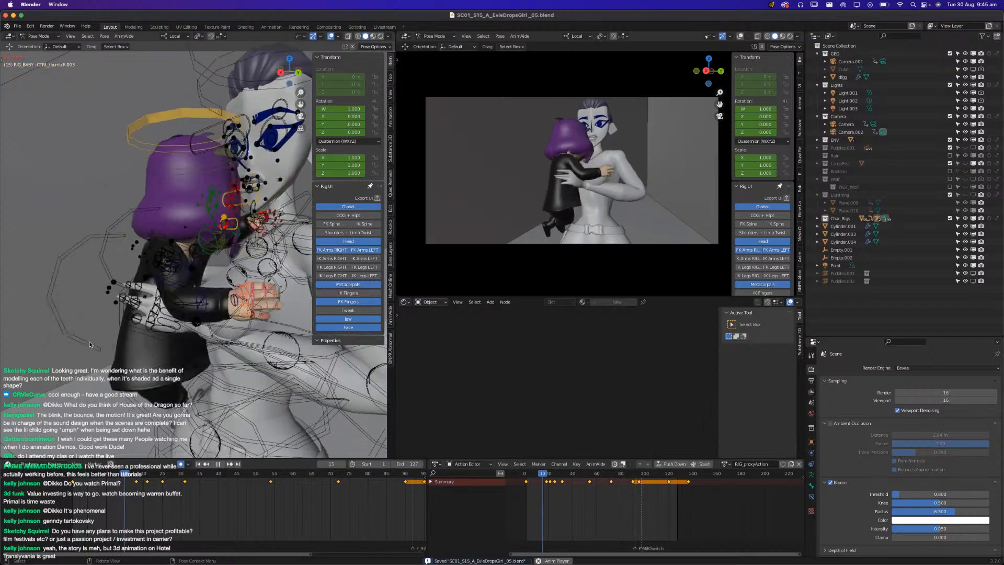
key("space")
middle_click_drag(133, 300, 149, 225, "shift")
middle_click_drag(131, 261, 183, 266)
middle_click_drag(141, 313, 199, 261, "shift")
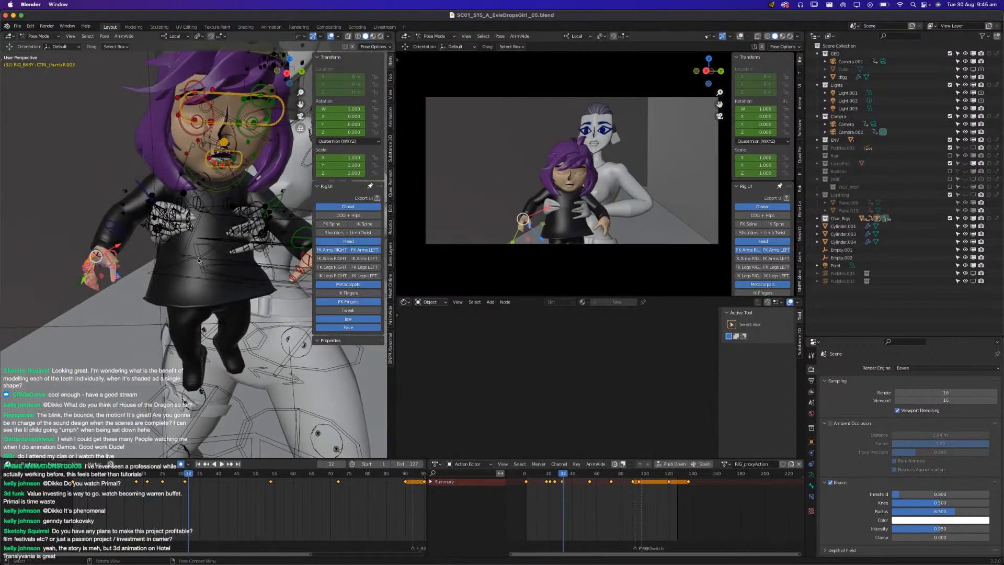
key("super+s")
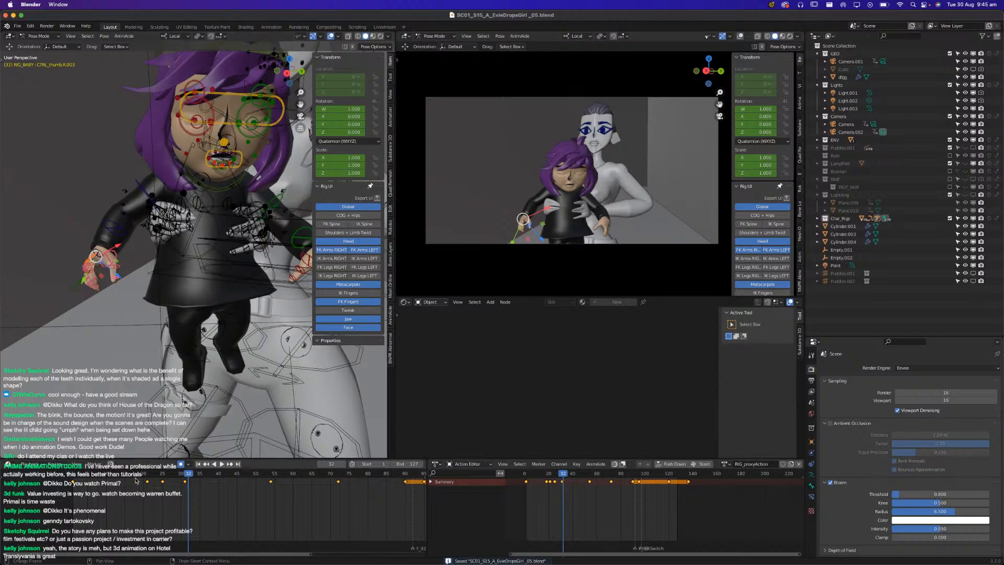
Replay the early frames of the shot to check the girl's right arm swing, and save the file again.
key("shift+Left")
key("space")
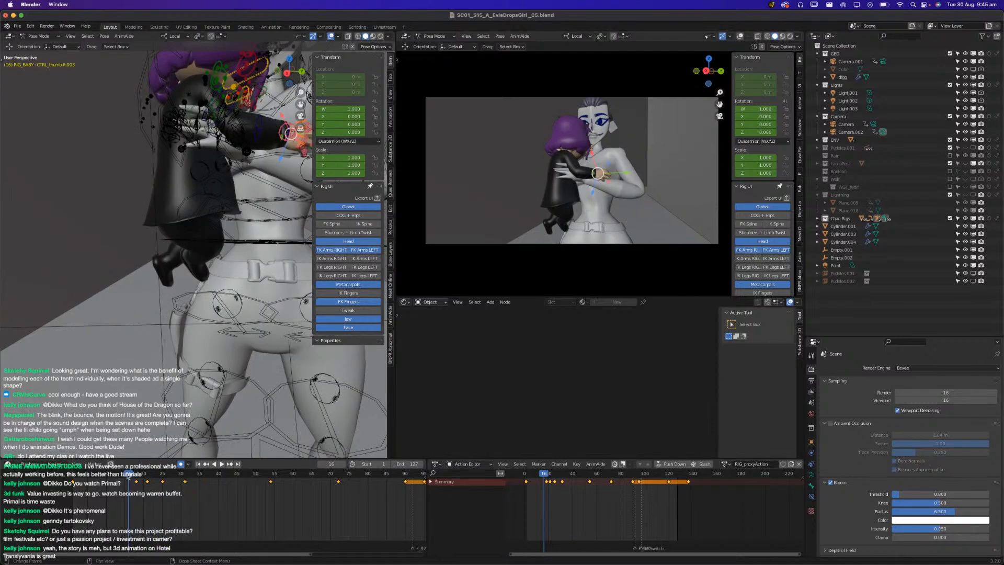
key("space")
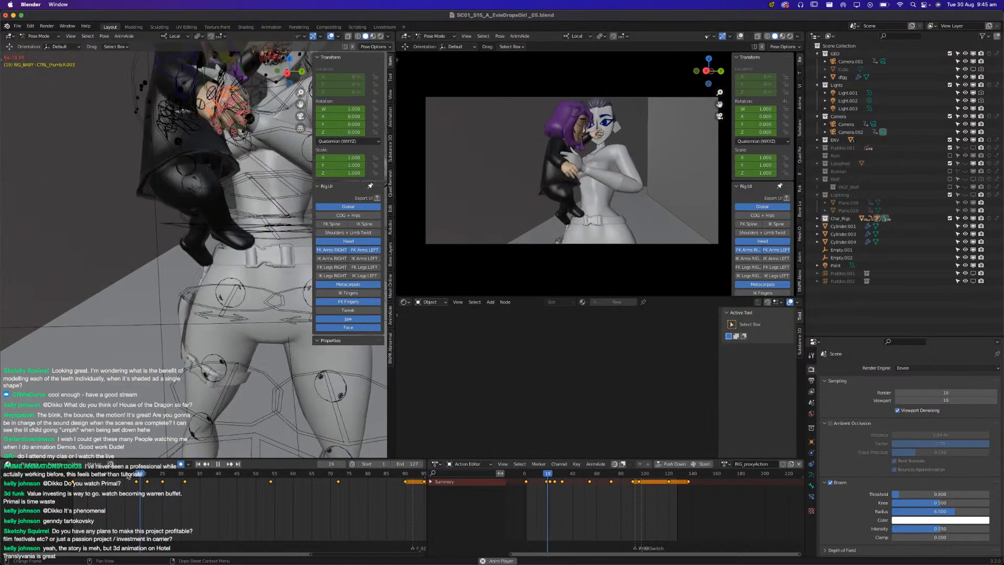
key("space")
key("ctrl+s")
Select the girl's right FK forearm control, scrub through its motion, and rotate it slightly at frame 30.
left_click(121, 233)
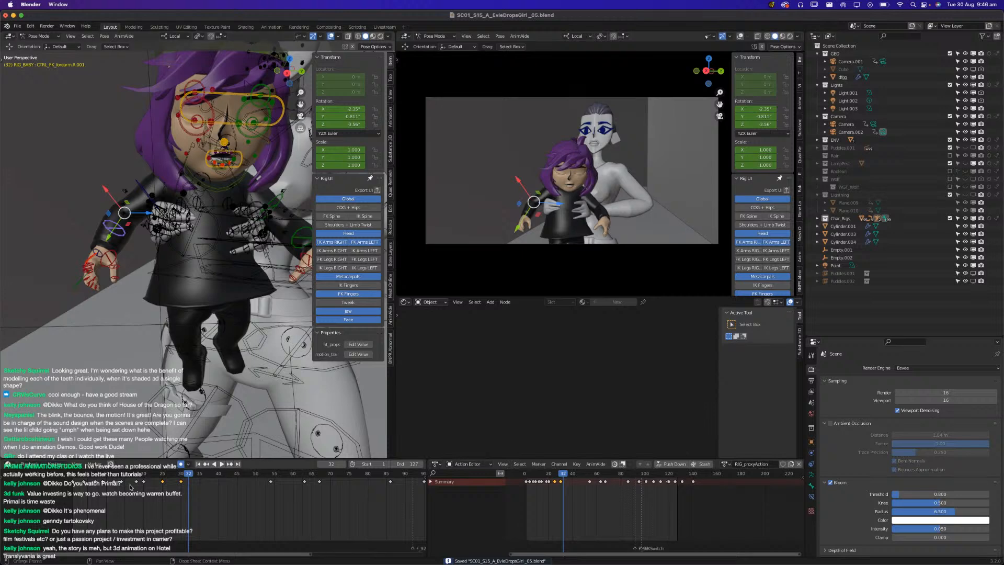
left_click(107, 474)
key("space")
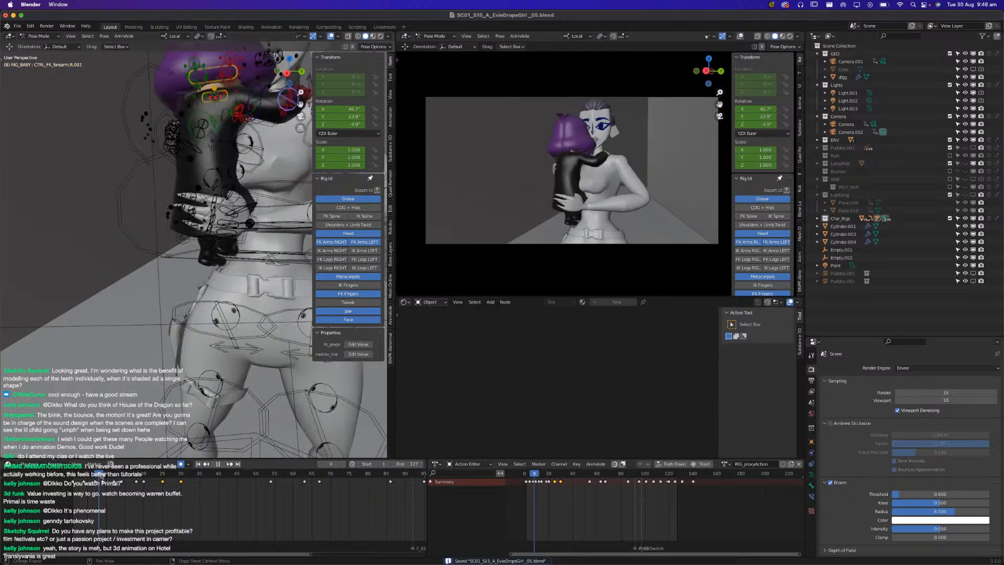
left_click_drag(150, 470, 179, 368)
key("space")
key("r")
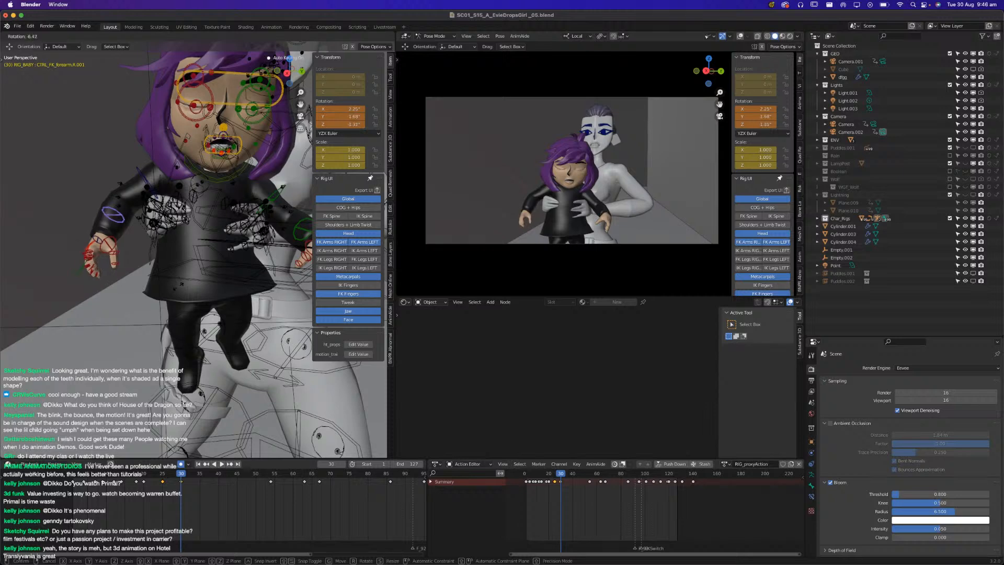
left_click(178, 280)
Rotate the girl's right FK bicep control at frame 30 to bring the arm closer to her body, and play back the shot.
left_click(140, 171)
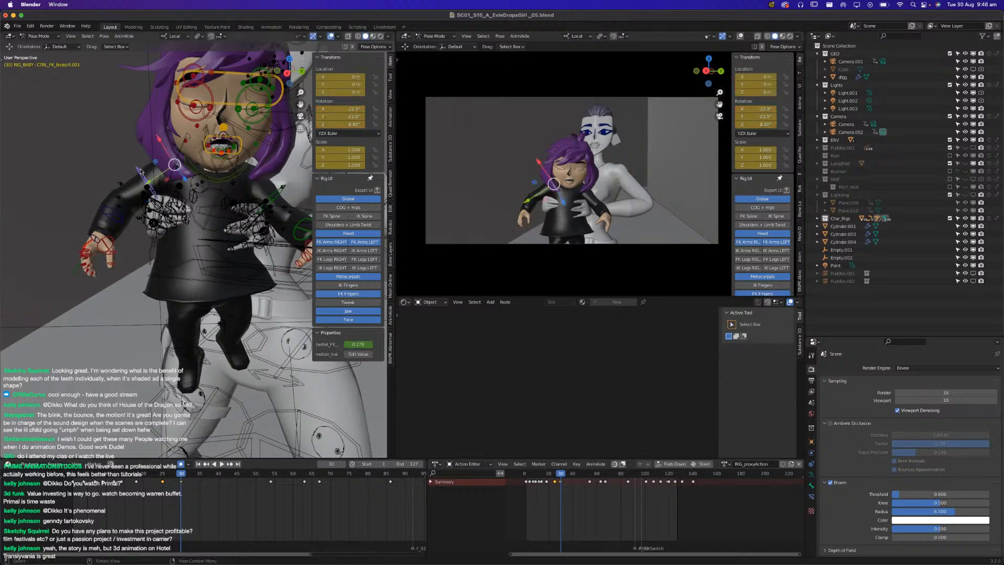
key("r")
left_click(224, 253)
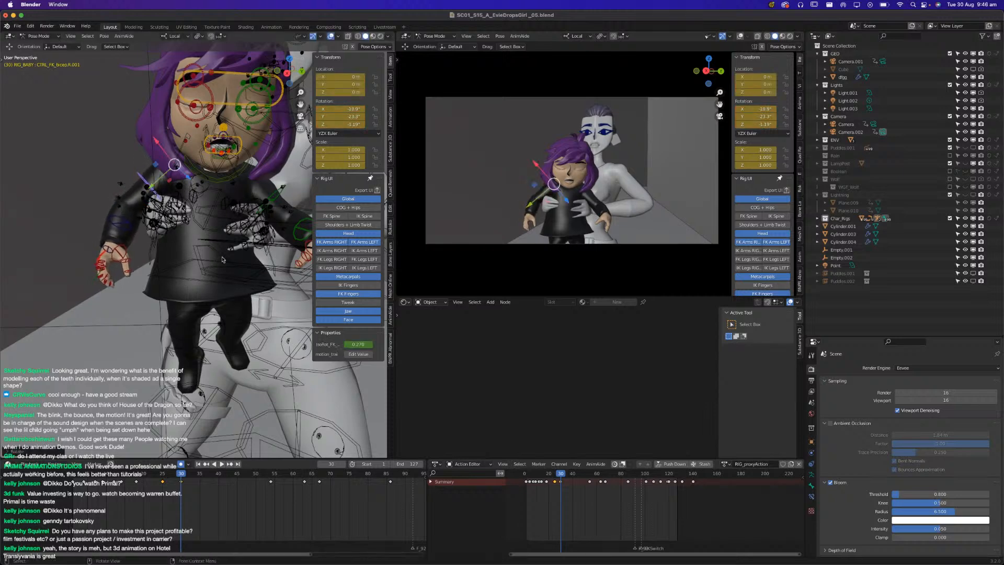
key("space")
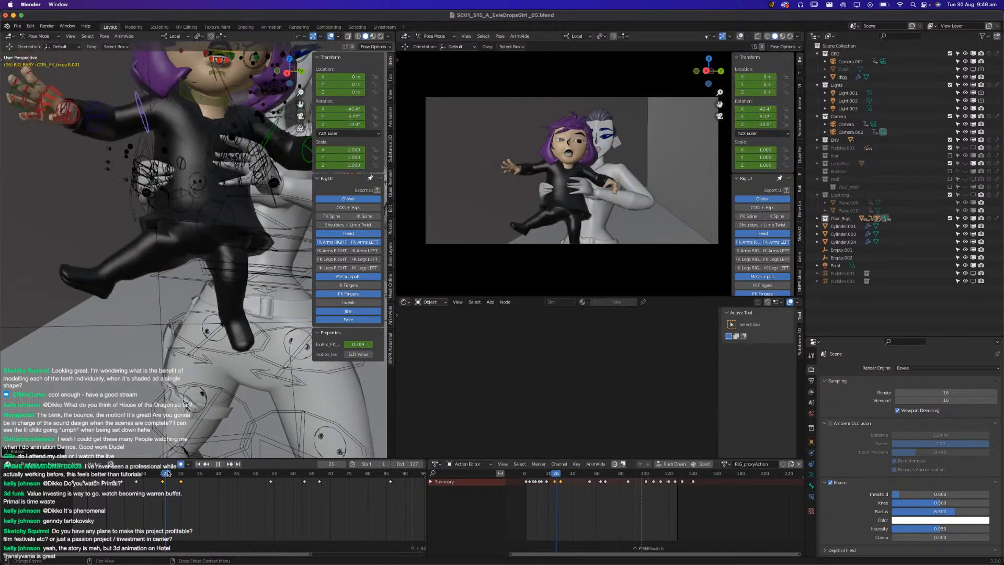
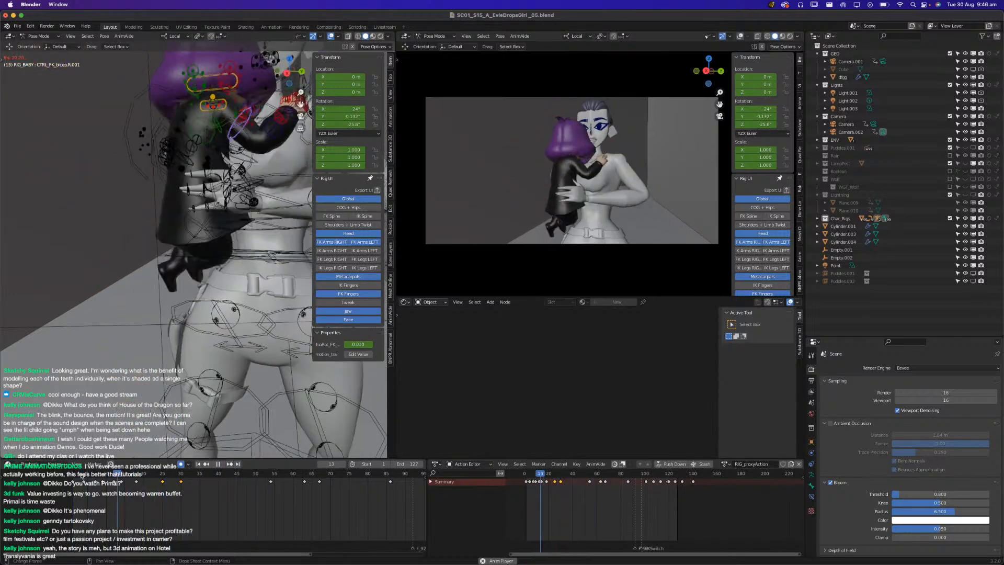
key("space")
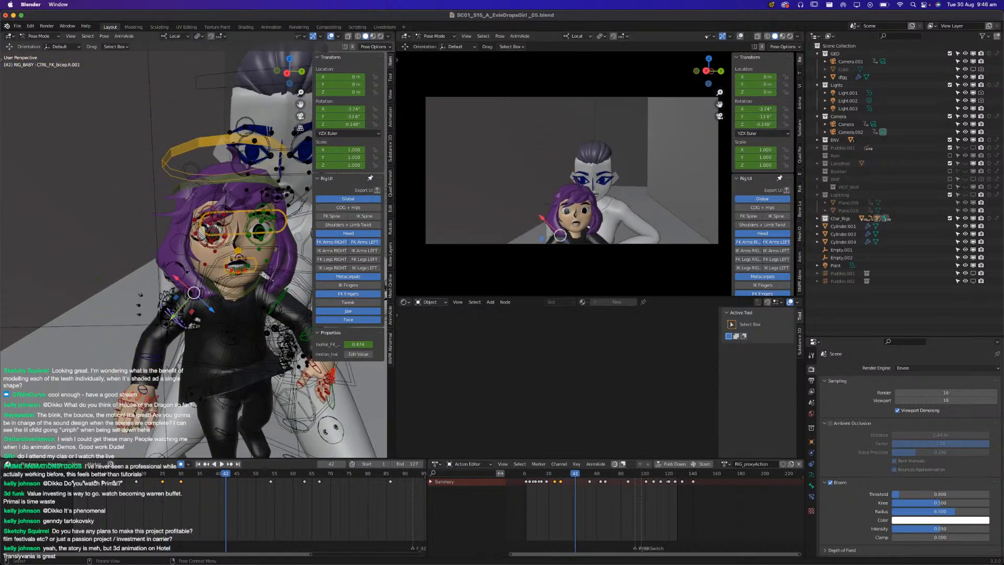
Select the right FK hand control and, at frame 40, twist it around local Y, refining its angle with a free trackball rotation.
left_click(147, 389)
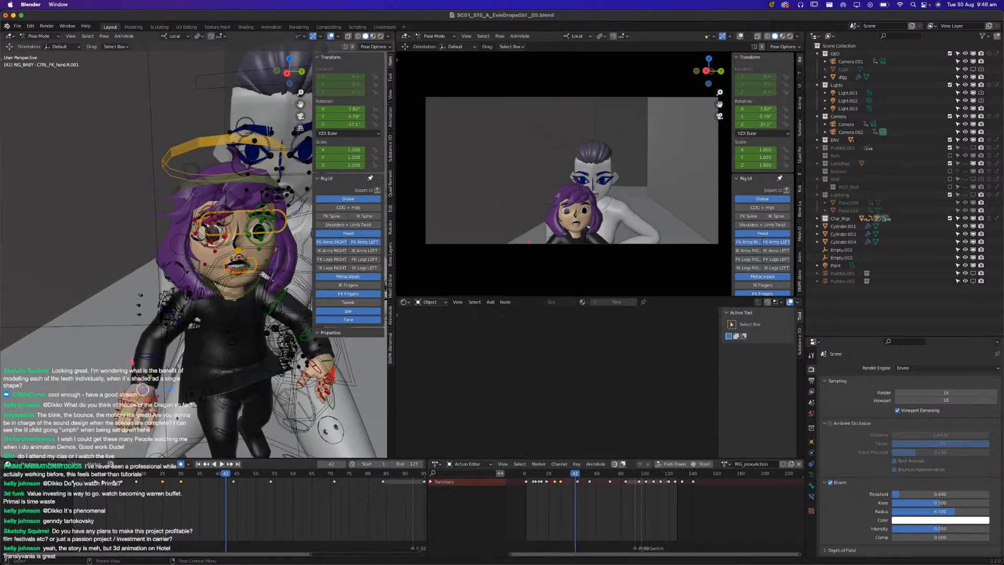
left_click(180, 474)
key("space")
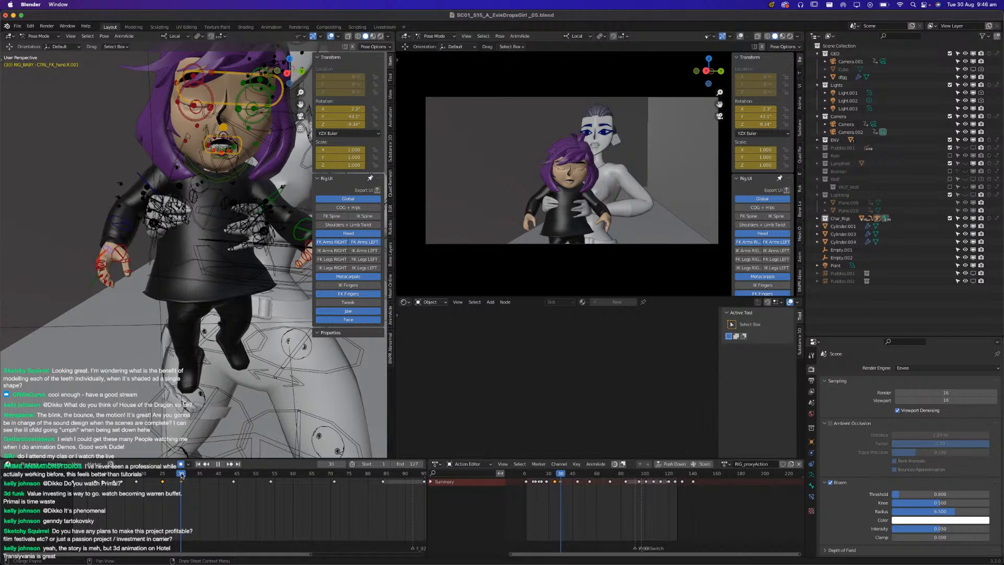
left_click_drag(181, 474, 219, 472)
middle_click_drag(148, 336, 144, 234, "shift")
key("r")
key("y")
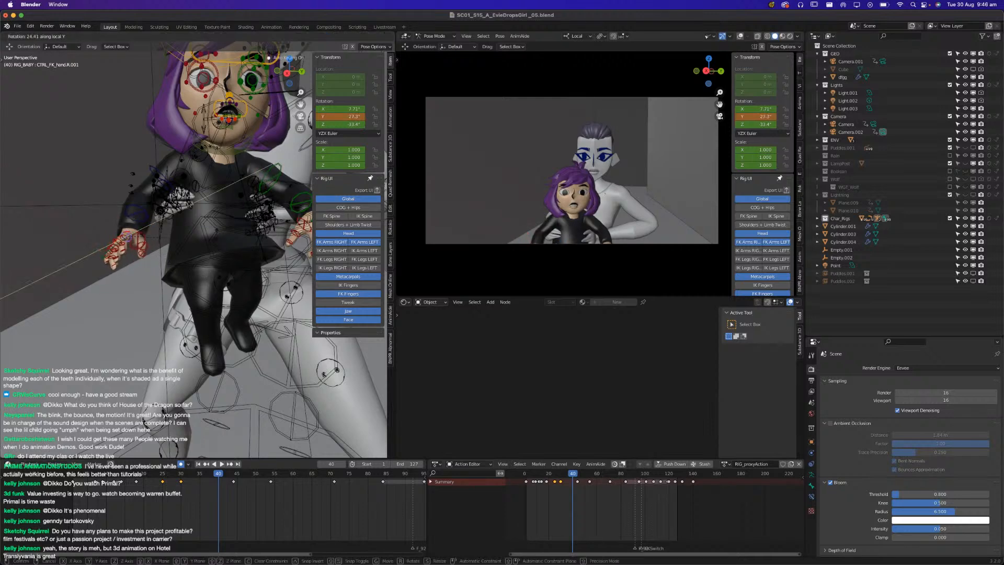
left_click(183, 266)
key("r")
key("r")
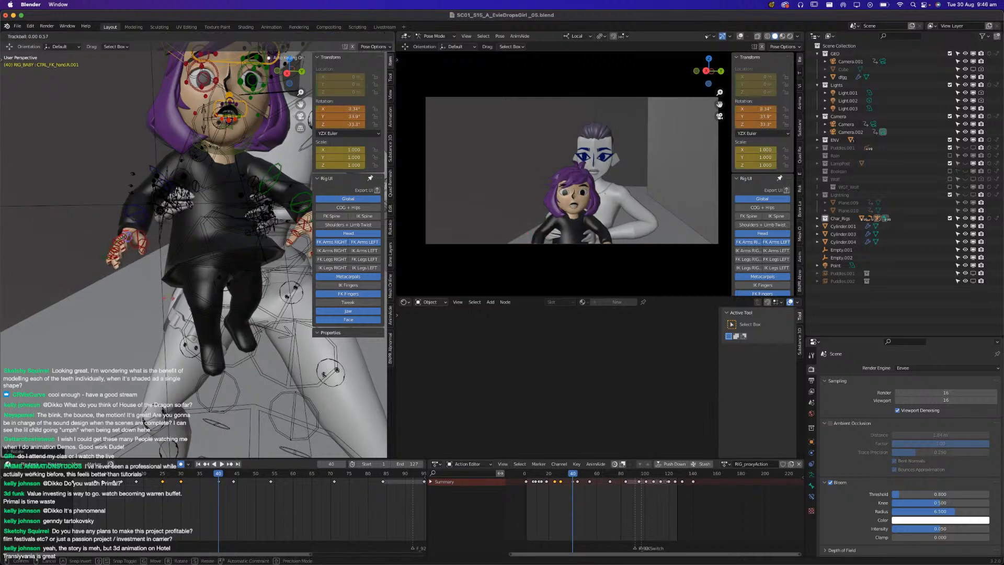
left_click(165, 450)
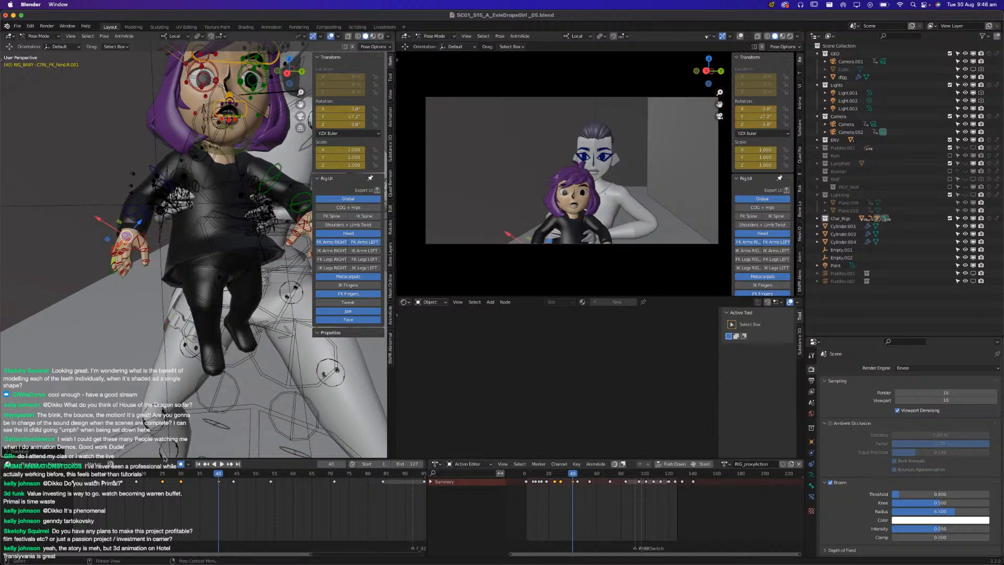
Scrub and play back the shot from the start to check the right hand's motion.
left_click_drag(161, 473, 140, 473)
key("space")
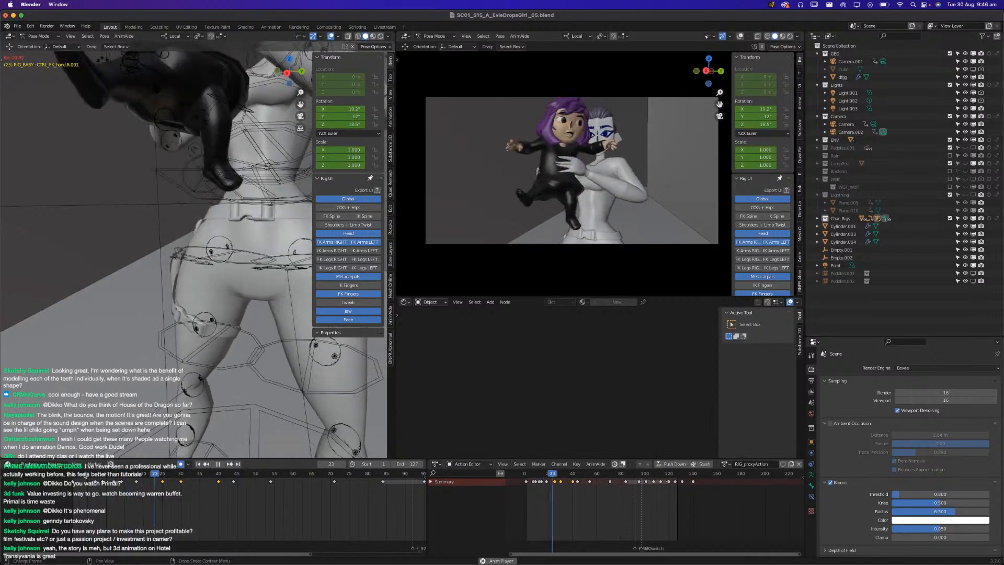
key("space")
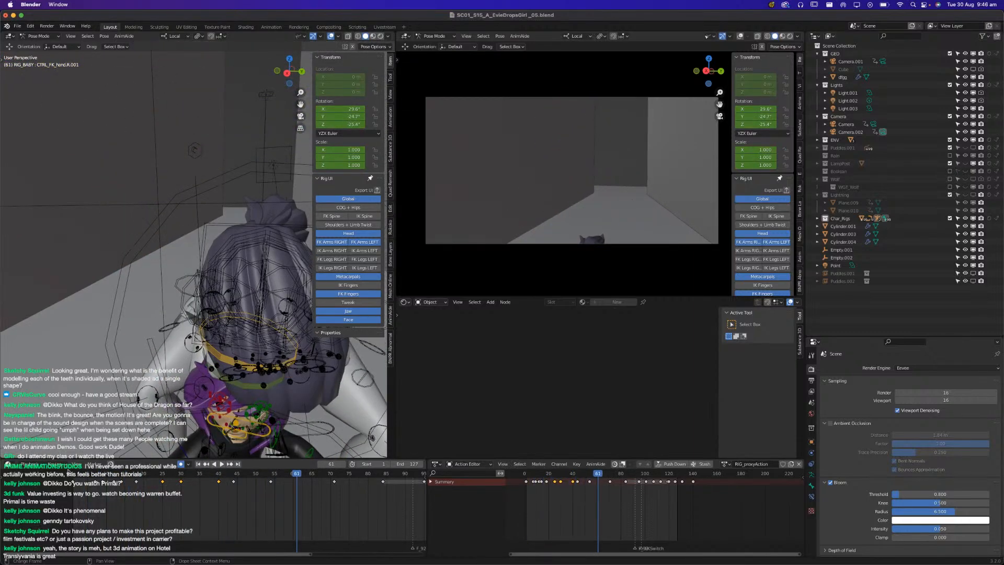
left_click(70, 476)
key("space")
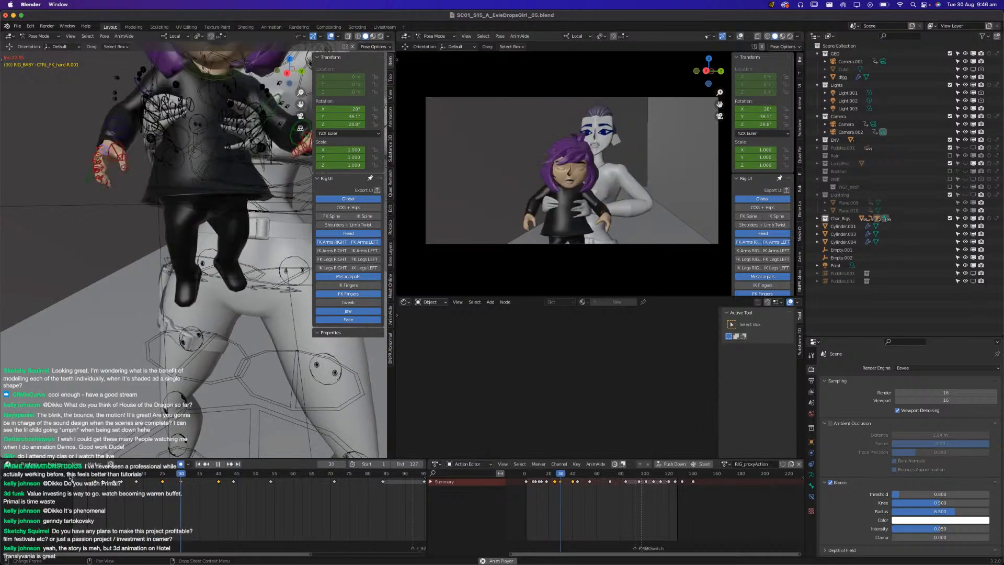
key("Escape")
At frame 30, adjust the right FK hand control's angle with a free trackball rotation.
left_click_drag(147, 475, 181, 468)
middle_click_drag(136, 183, 157, 175)
key("r")
key("r")
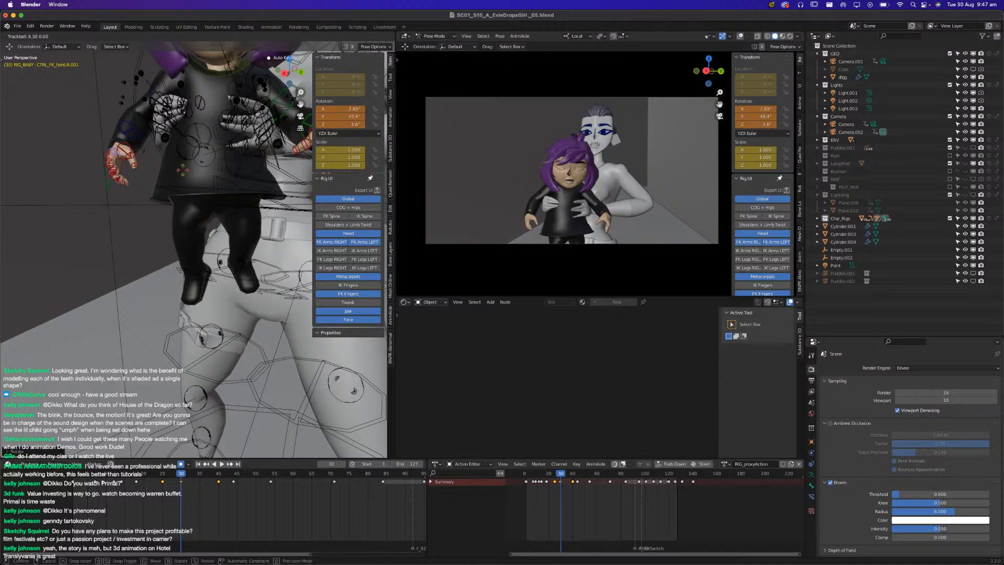
left_click(183, 167)
At frame 34, rotate the right FK hand control to about X -7°, Y 38°, Z -16°, save the file and play back the shot.
left_click_drag(185, 474, 197, 474)
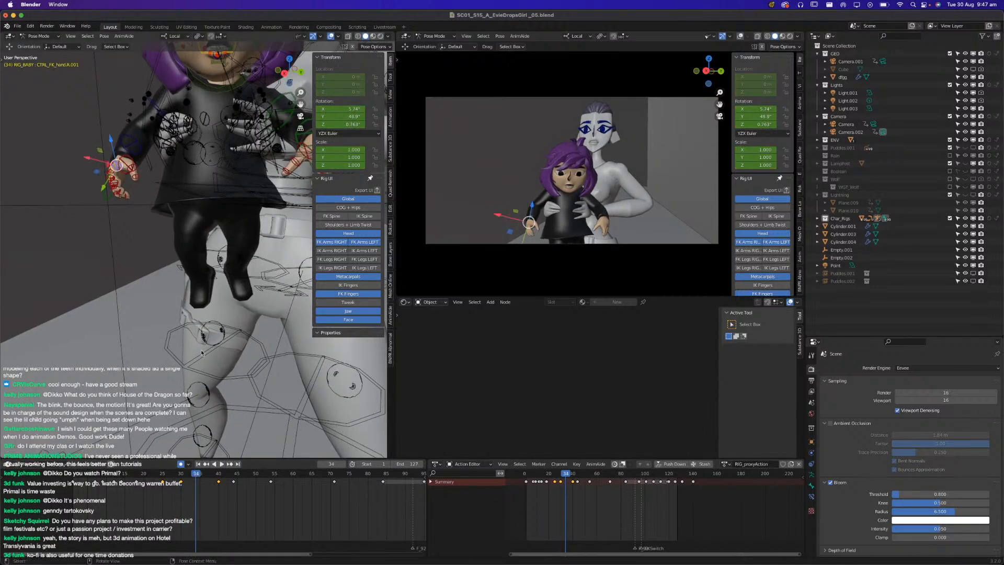
key("r")
left_click(158, 324)
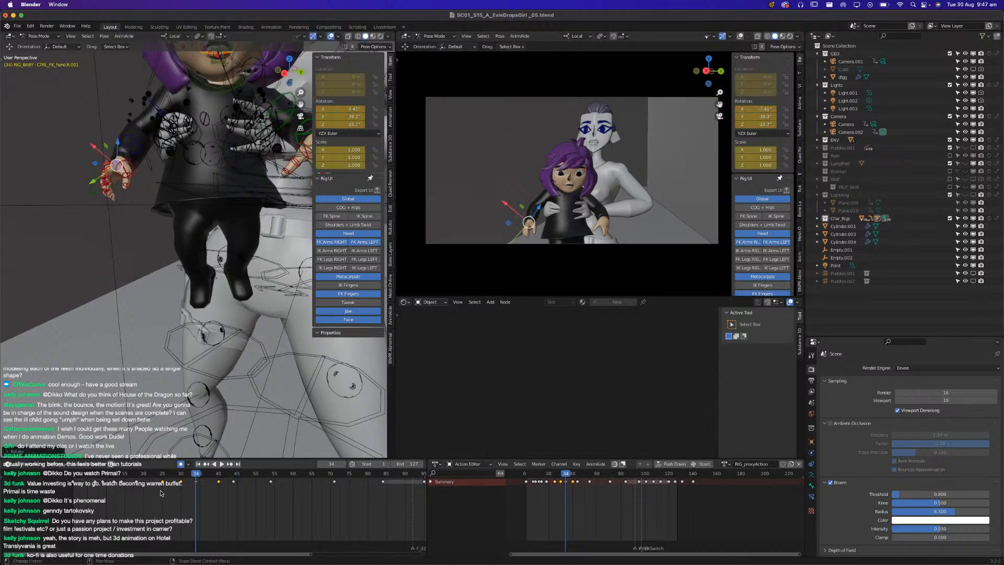
key("super+s")
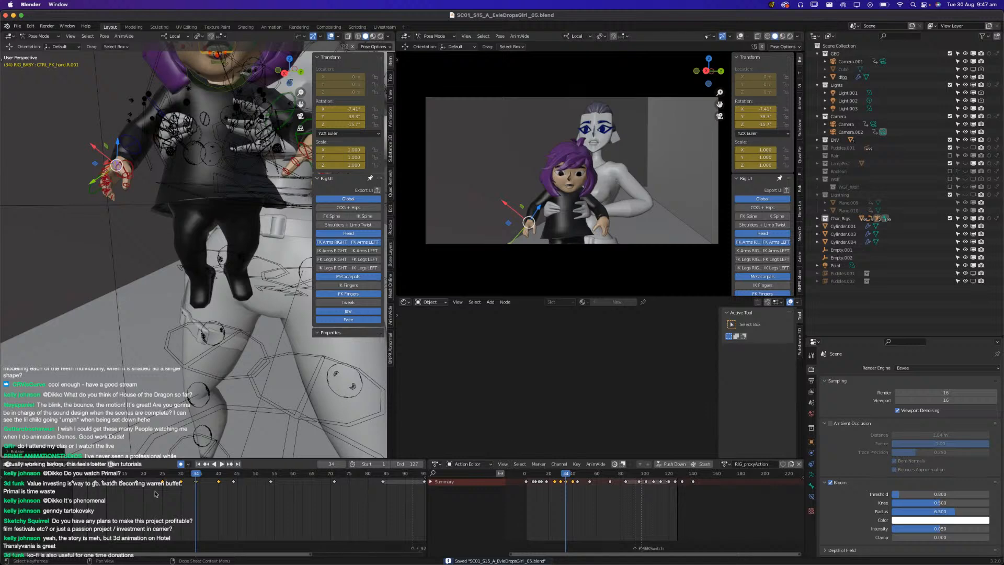
key("space")
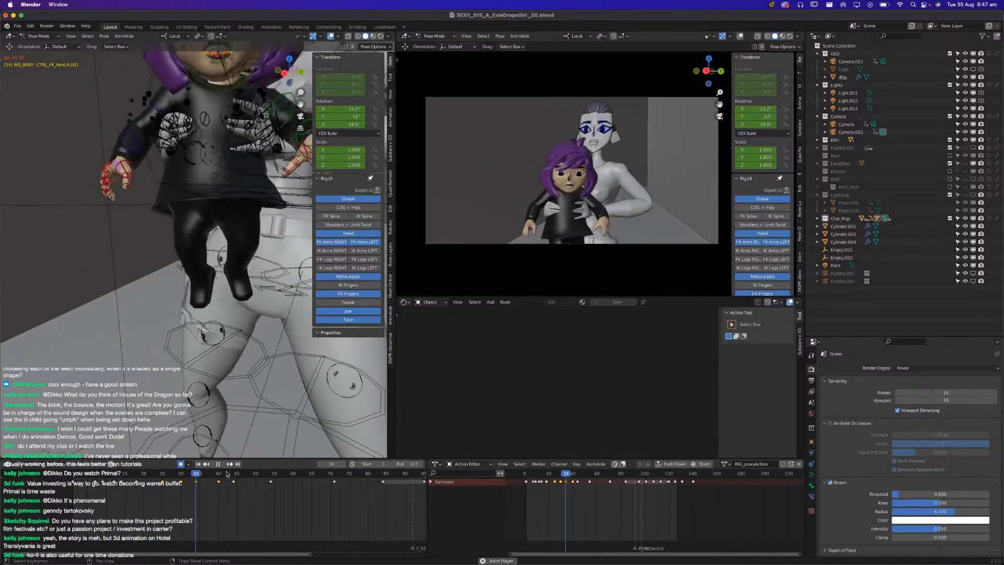
Go to frame 34, save the file and play back the shot from the start to review the right hand's motion.
key("space")
left_click_drag(168, 477, 197, 486)
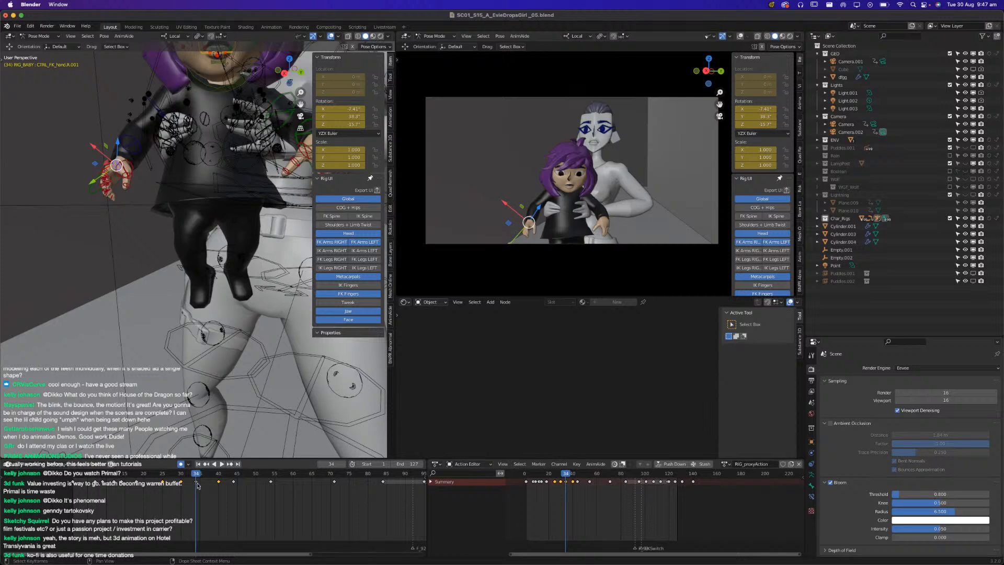
key("super+s")
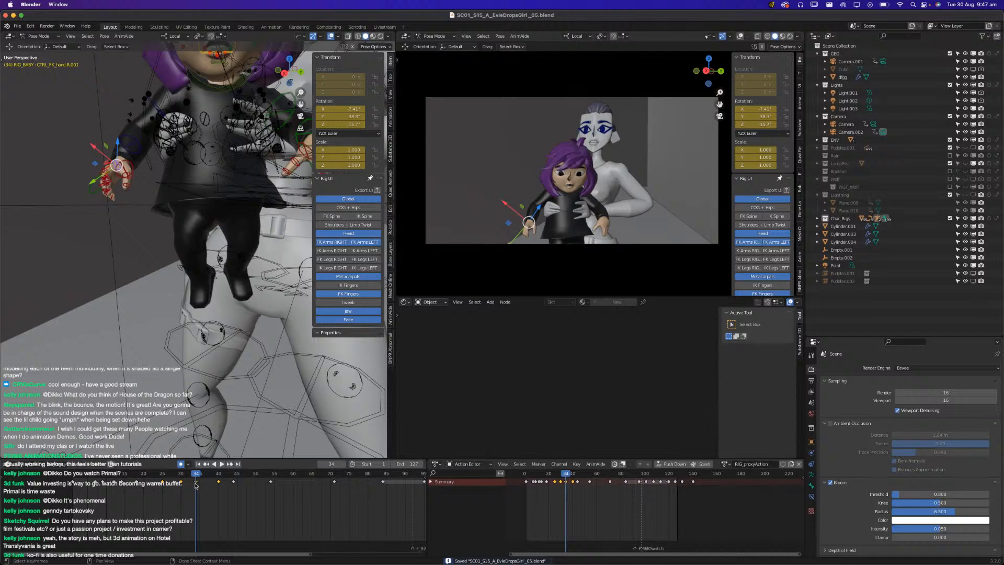
key("space")
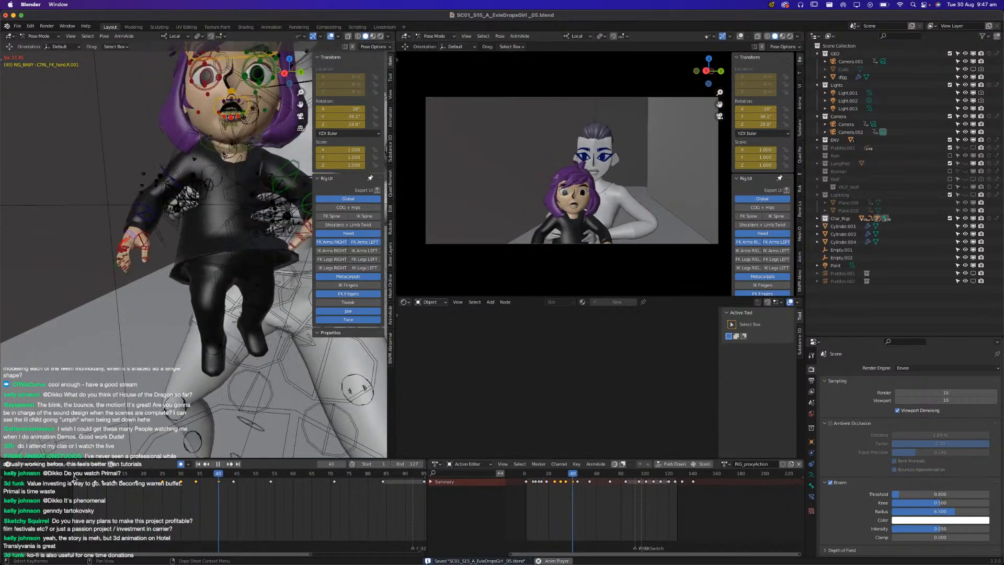
key("space")
key("space")
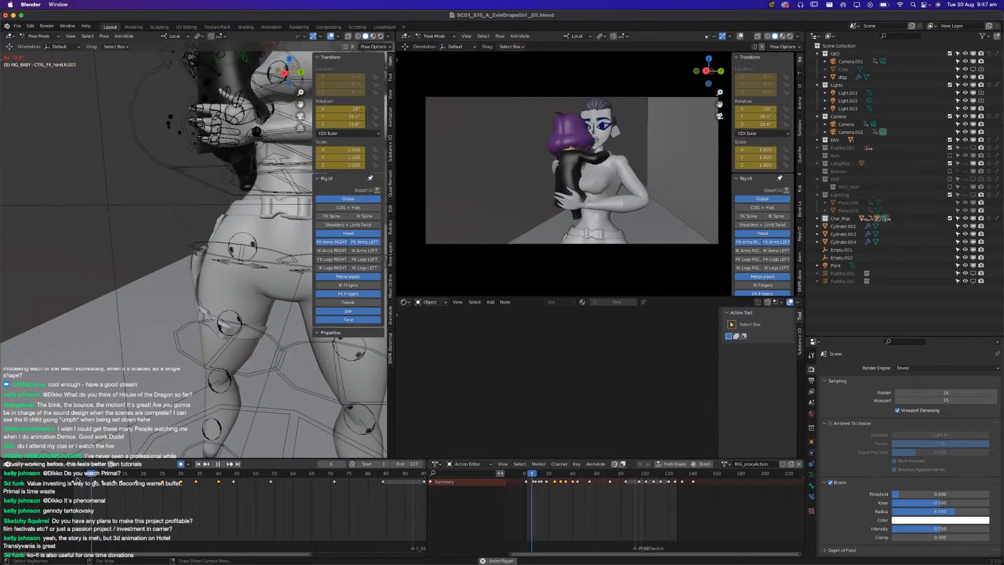
key("space")
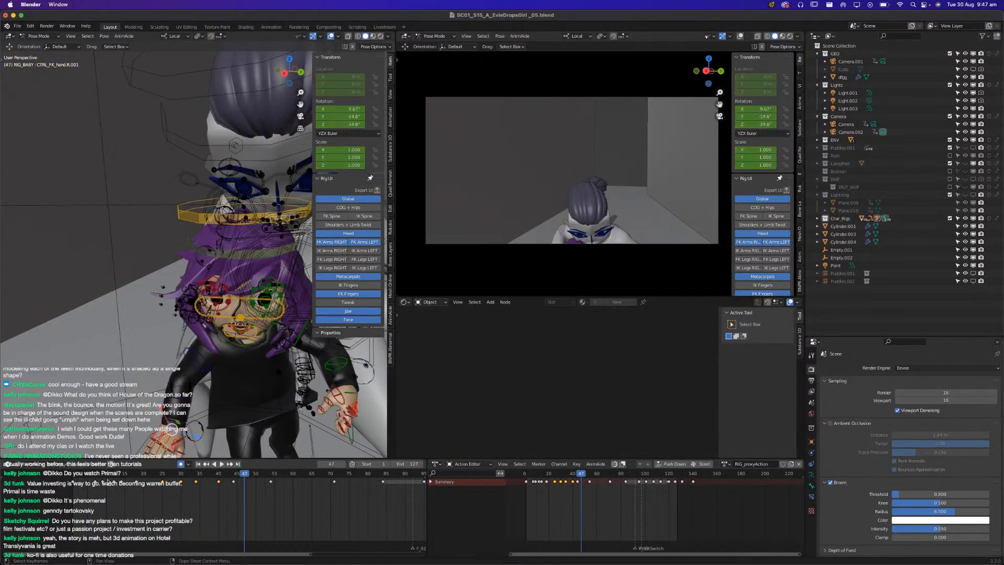
Try deleting the right hand control's keyframe at frame 34, check the motion around it, and undo the deletion.
left_click_drag(107, 477, 196, 479)
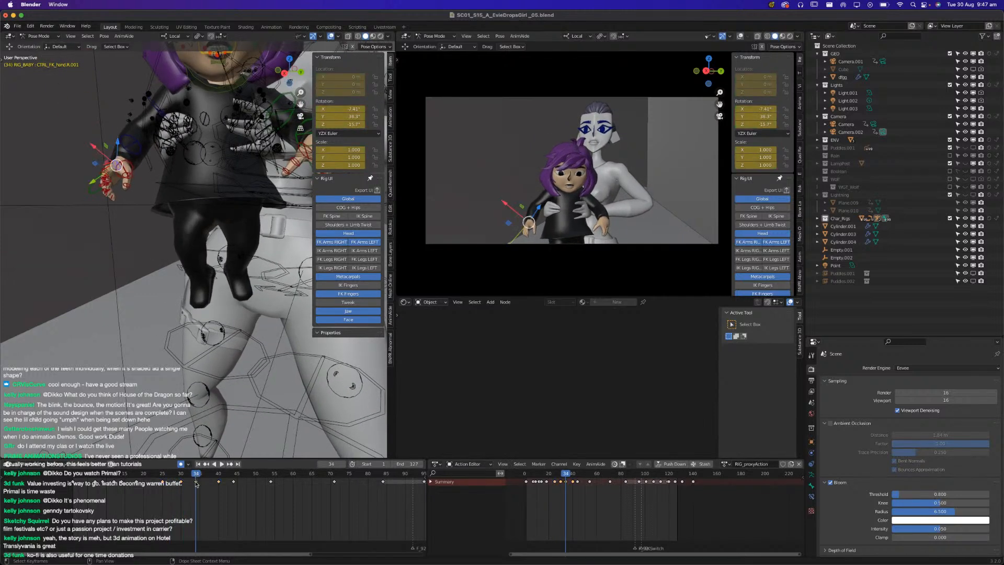
key("x")
left_click(196, 484)
key("shift+ctrl+space")
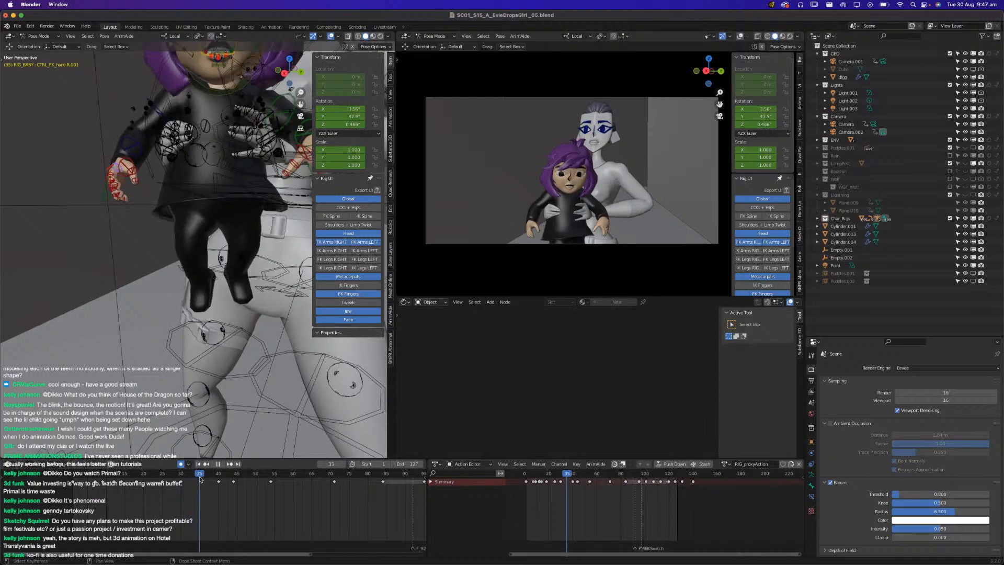
key("shift+ctrl+space")
key("Escape")
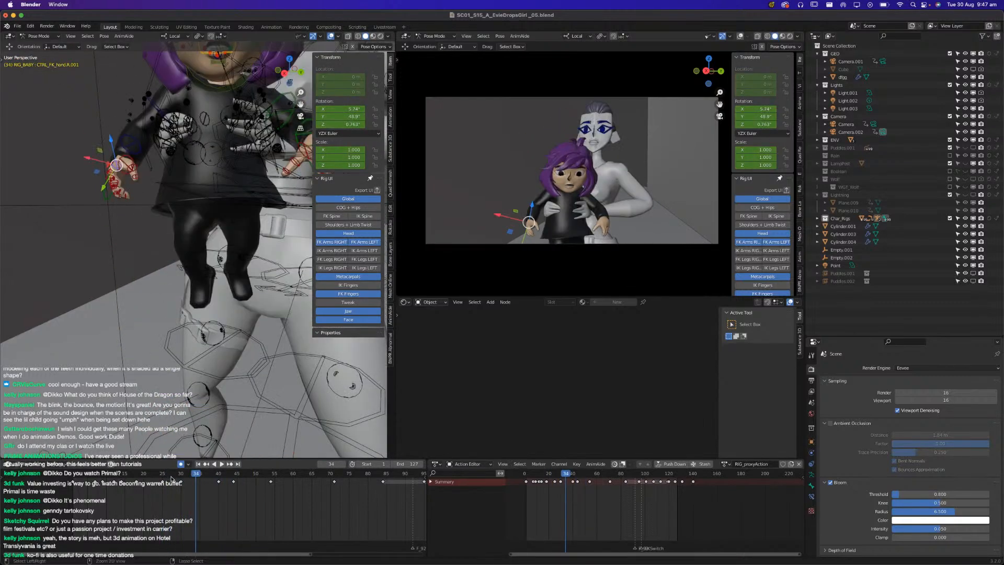
key("ctrl+z")
Scrub around frame 30, play the shot again from the start to check the right hand, and save the file.
mouse_move(196, 477)
left_mouse_down()
mouse_move(218, 480)
mouse_move(182, 483)
left_mouse_up()
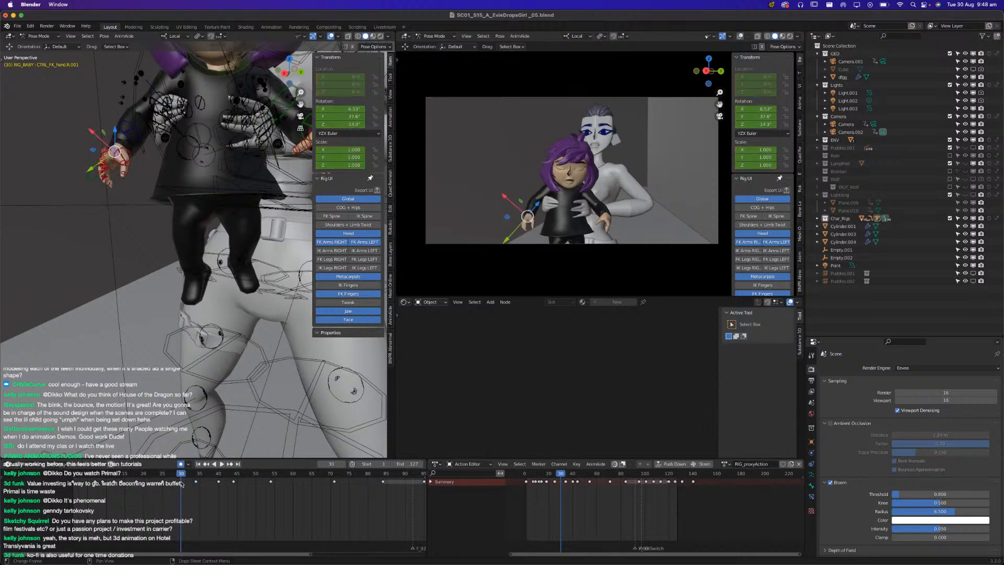
key("space")
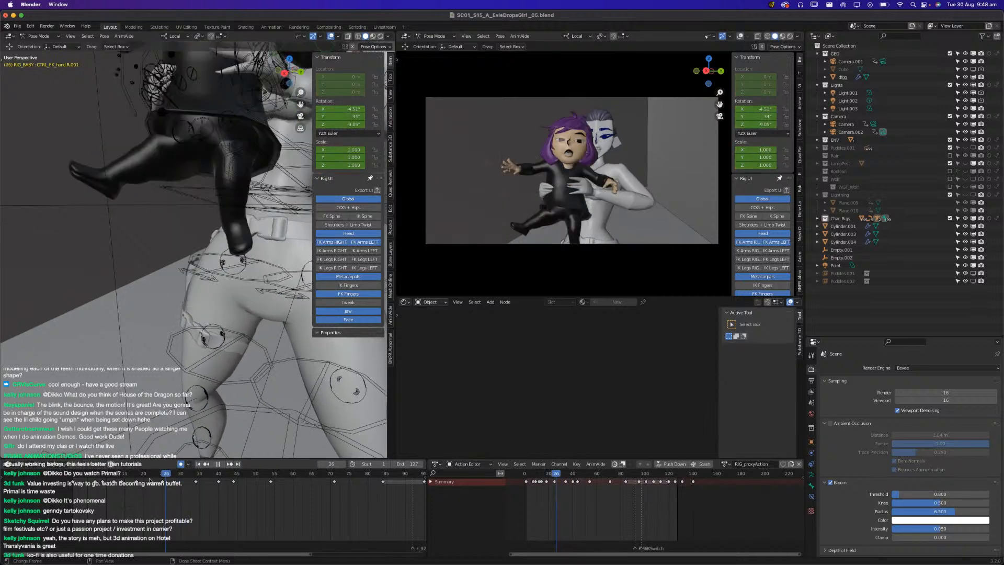
key("space")
left_click_drag(160, 478, 70, 488)
key("space")
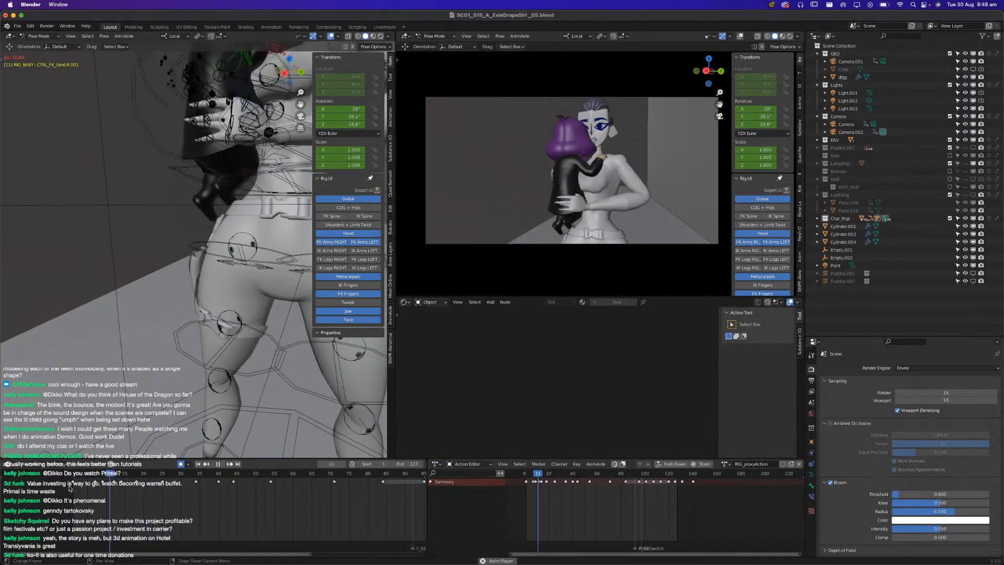
key("space")
key("super+s")
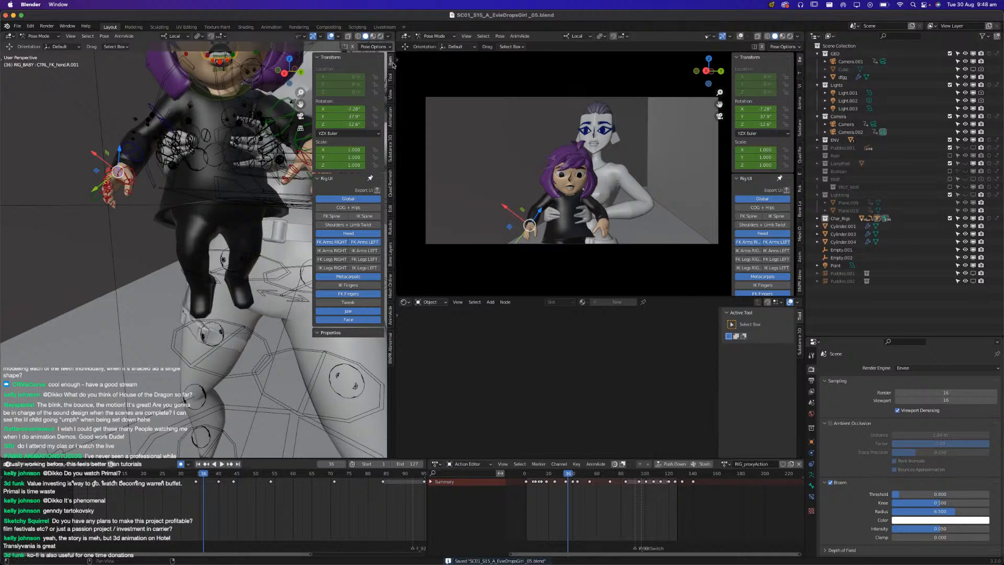
Examine the girl's right arm up close and look through the viewport's item, tool and view settings, including the Auto IK pose option.
left_click(390, 77)
left_click(391, 65)
left_click(390, 96)
left_click(391, 65)
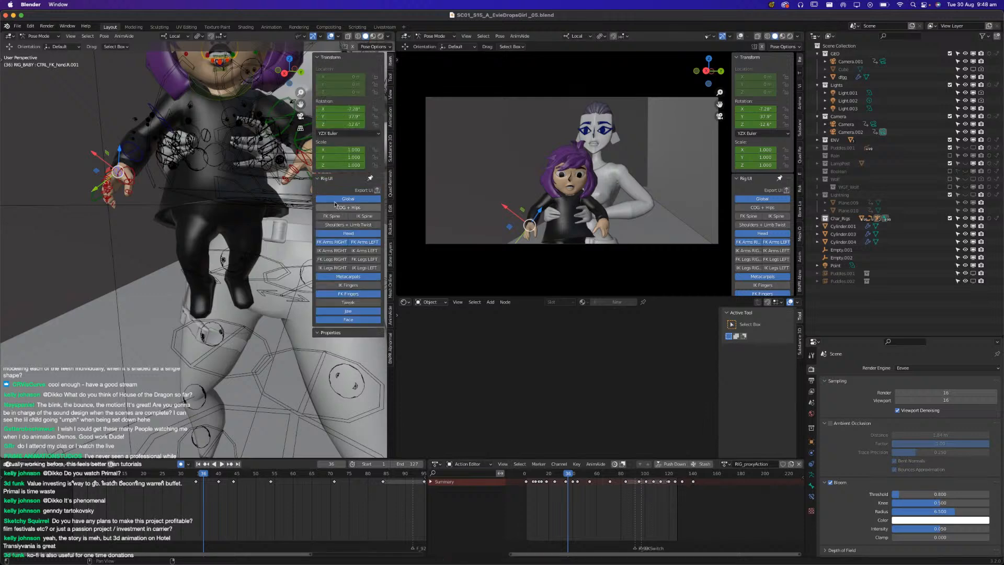
left_click(392, 81)
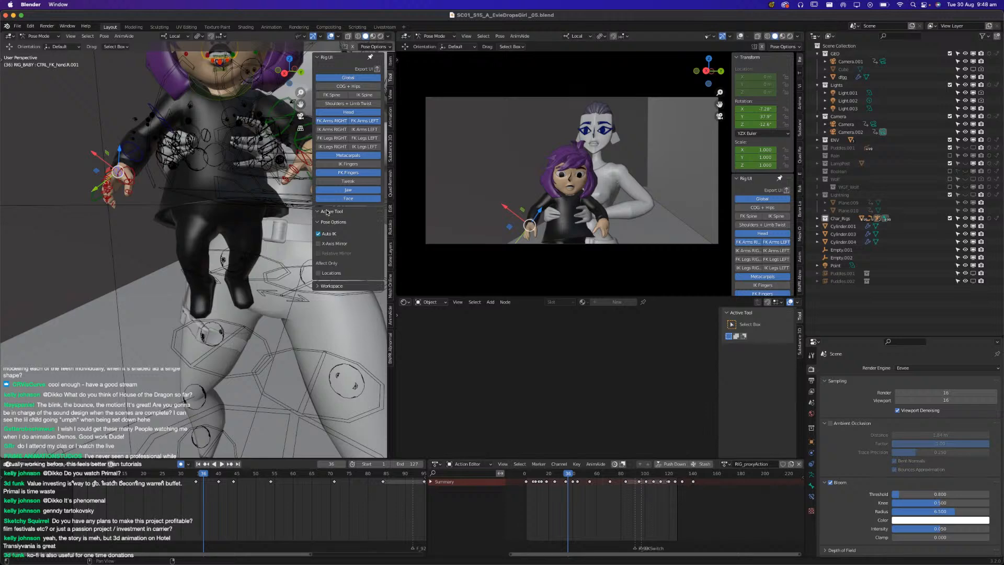
middle_click_drag(132, 162, 158, 224)
key("super+s")
scroll(158, 225, "up", 2)
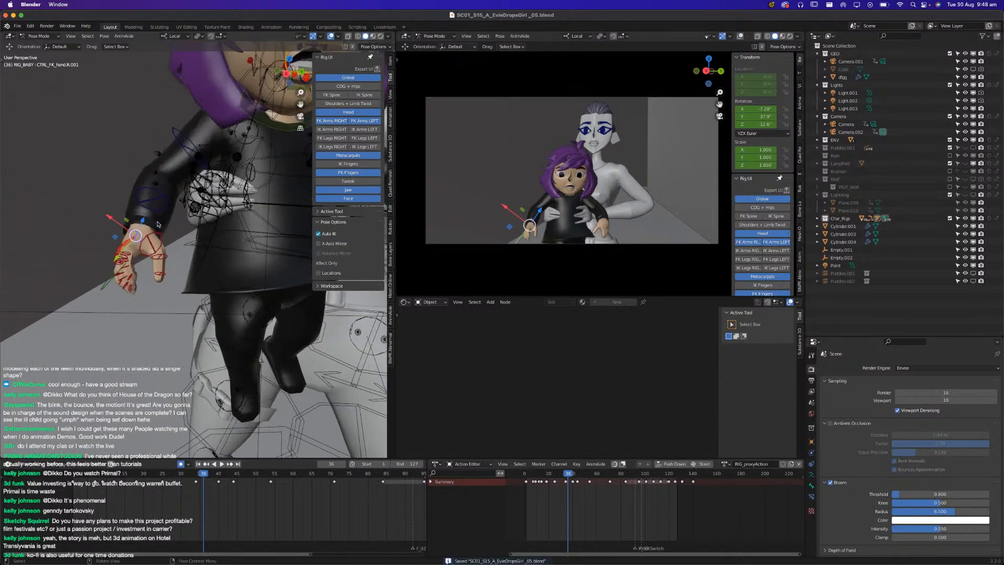
scroll(158, 225, "up", 2)
left_click(391, 95)
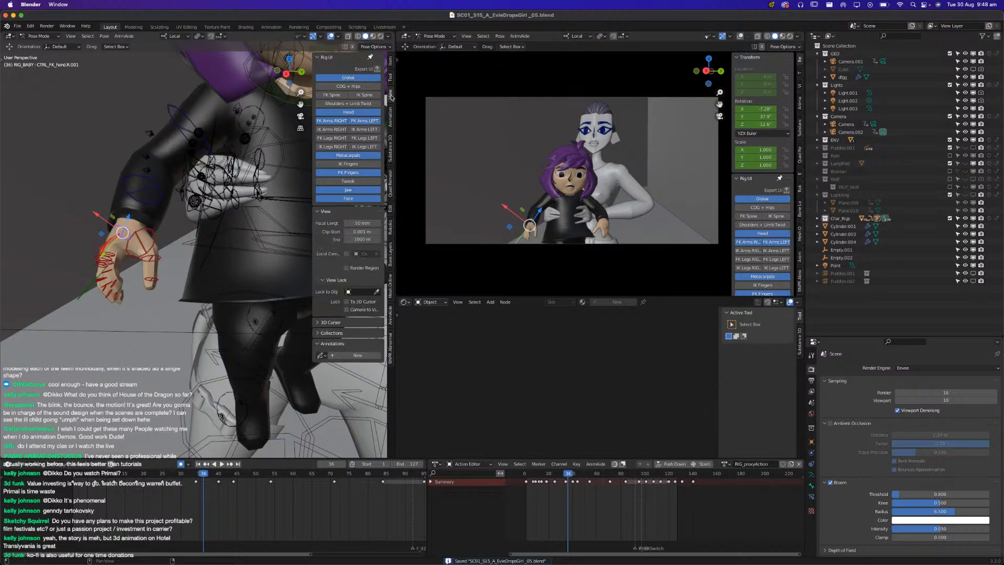
left_click(391, 60)
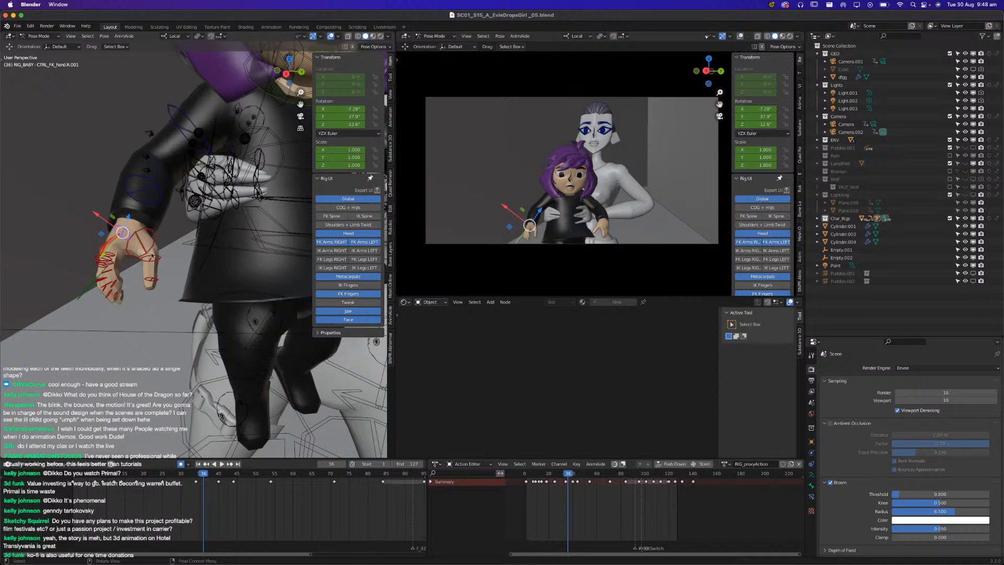
Reselect the right FK hand control, save the file, collapse the Curve Edit section and look through the pose library and view settings.
left_click(136, 194)
left_click(127, 231)
key("super+s")
left_click(389, 208)
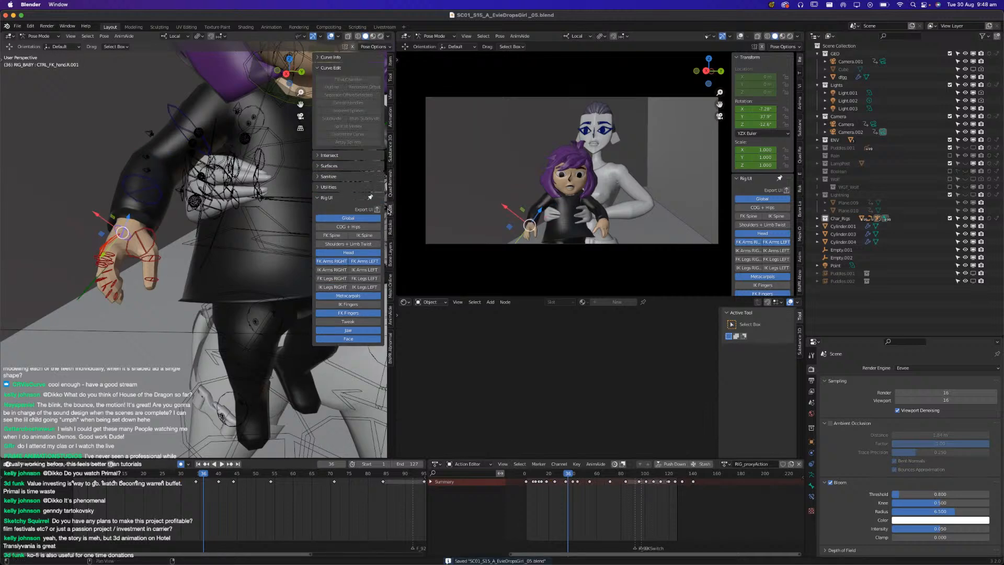
left_click(318, 68)
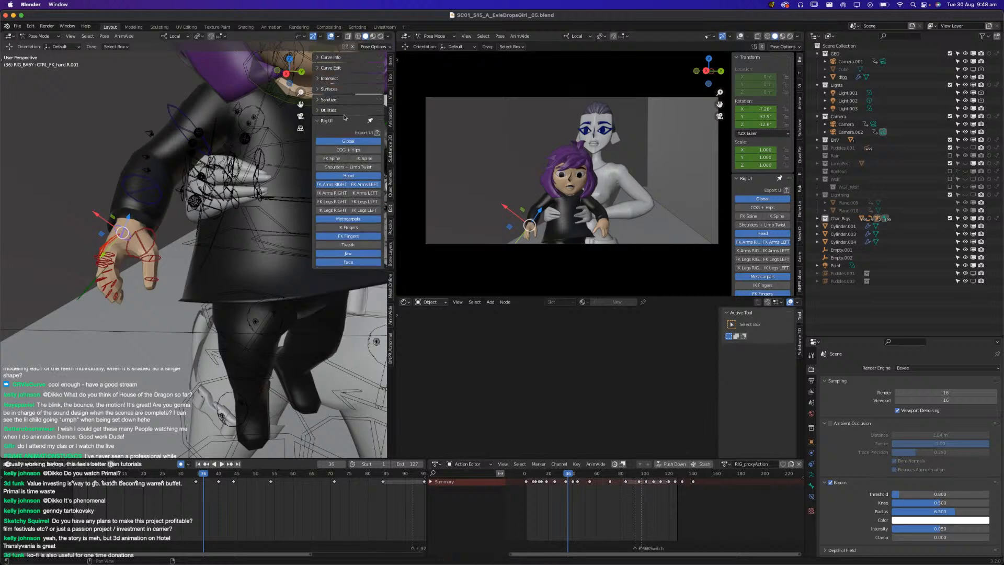
left_click(390, 120)
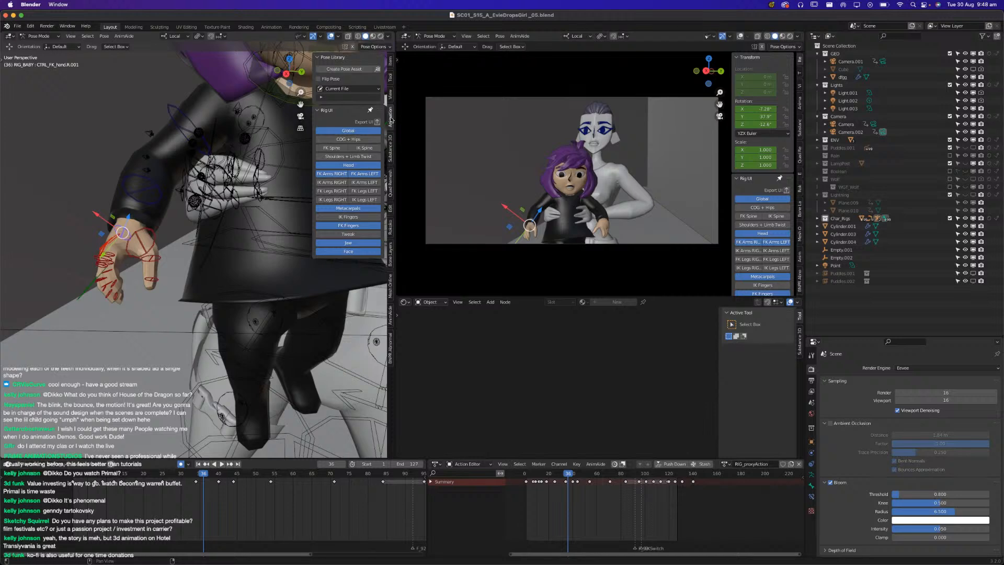
left_click(389, 95)
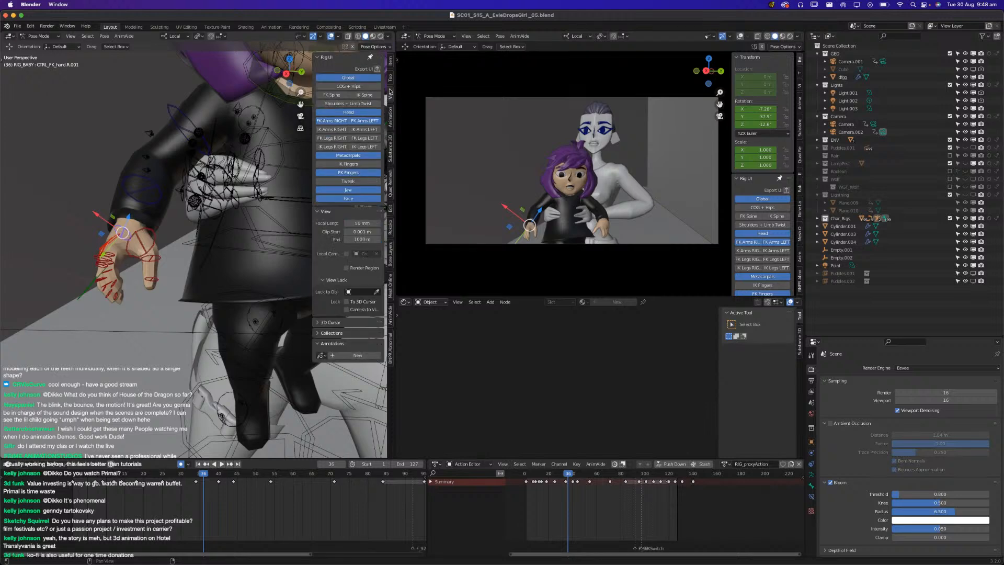
Expand the Active Tool settings beside the Auto IK pose option, show the viewport's tool strip, activate the Move tool and save the file.
left_click(391, 77)
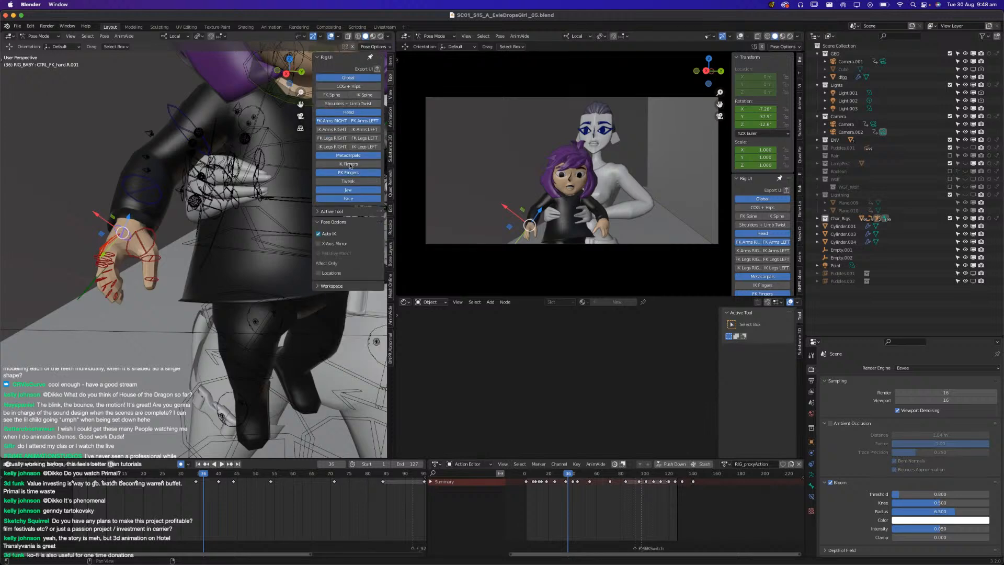
left_click(329, 211)
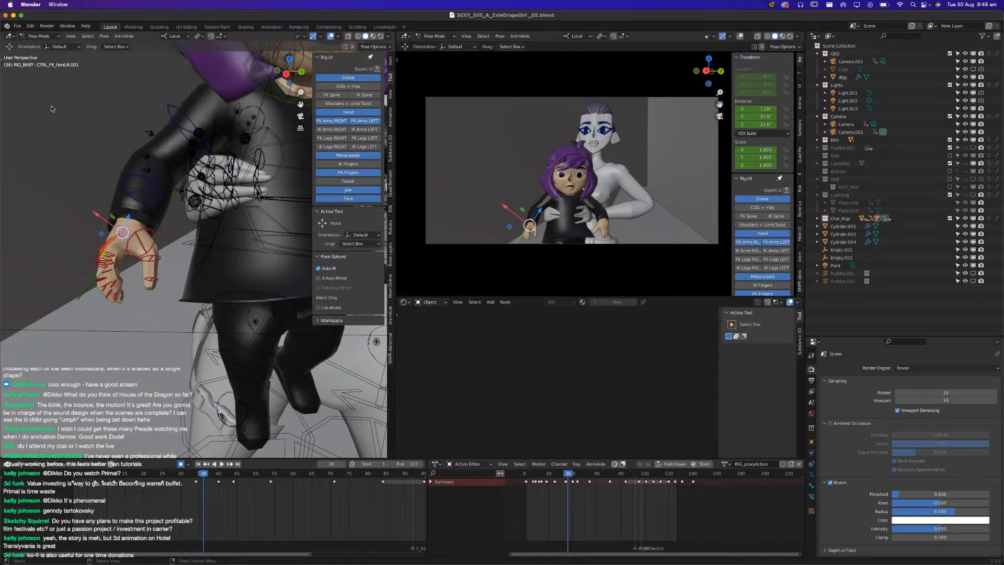
key("t")
left_click(9, 62)
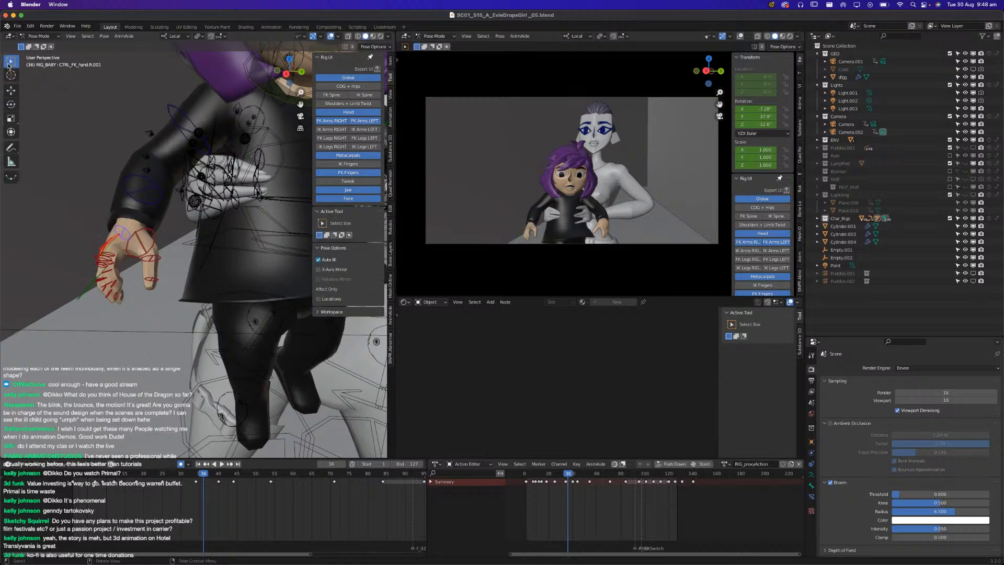
left_click(11, 91)
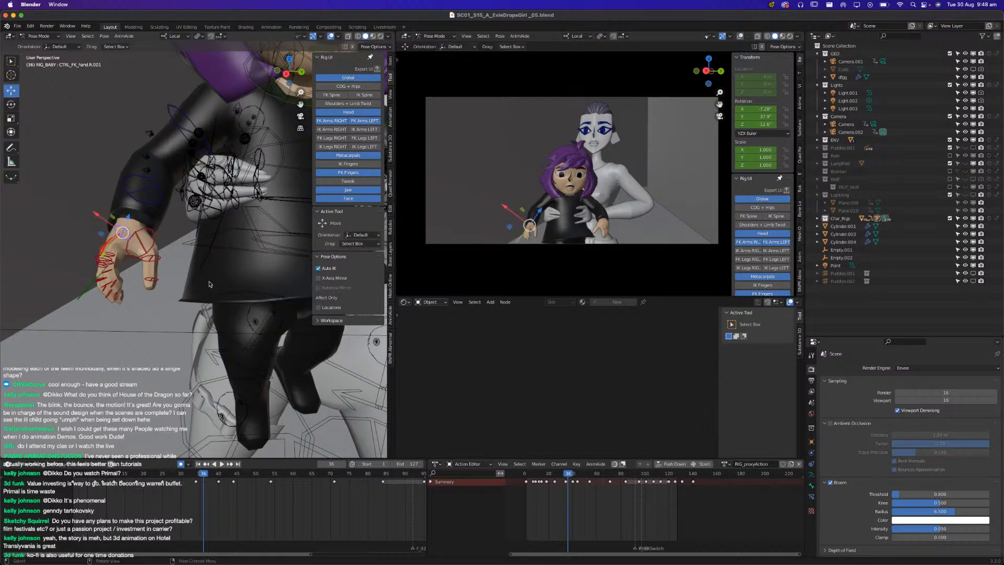
key("super+s")
Scrub closely through frames 33 to 35 and play back briefly to check the right hand's motion.
left_click_drag(153, 475, 191, 475)
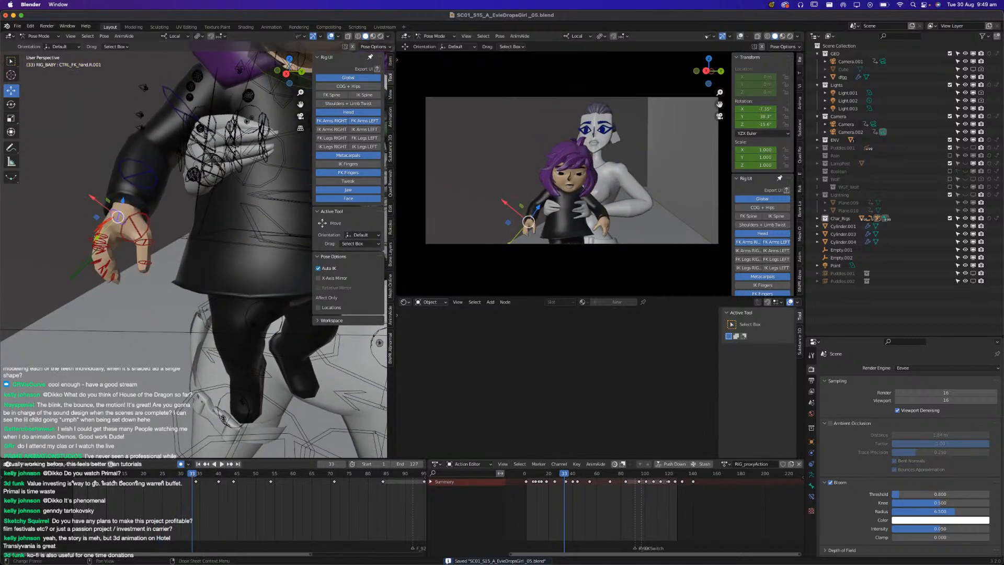
left_click_drag(172, 477, 196, 481)
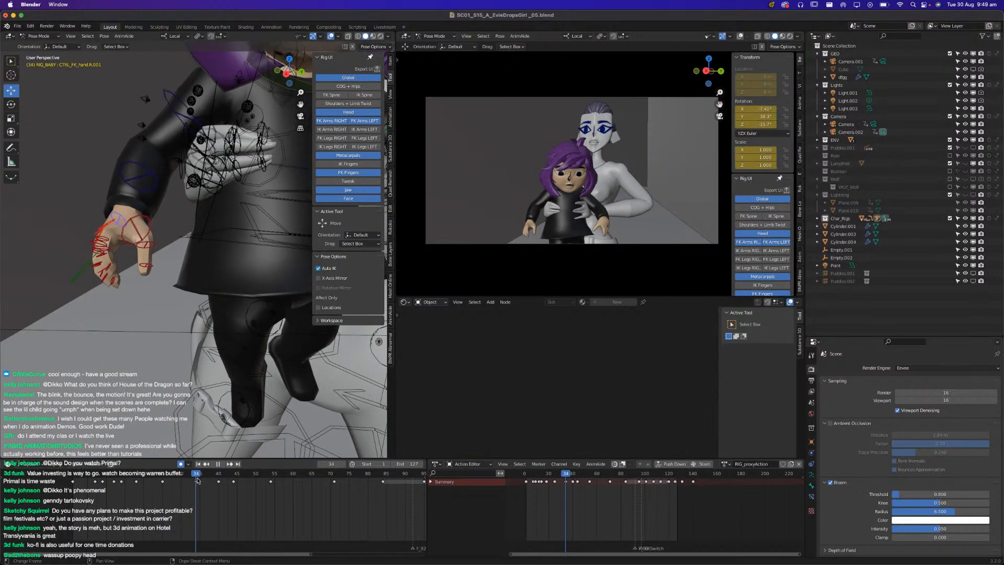
mouse_move(198, 480)
left_mouse_down()
mouse_move(192, 488)
mouse_move(201, 487)
left_mouse_up()
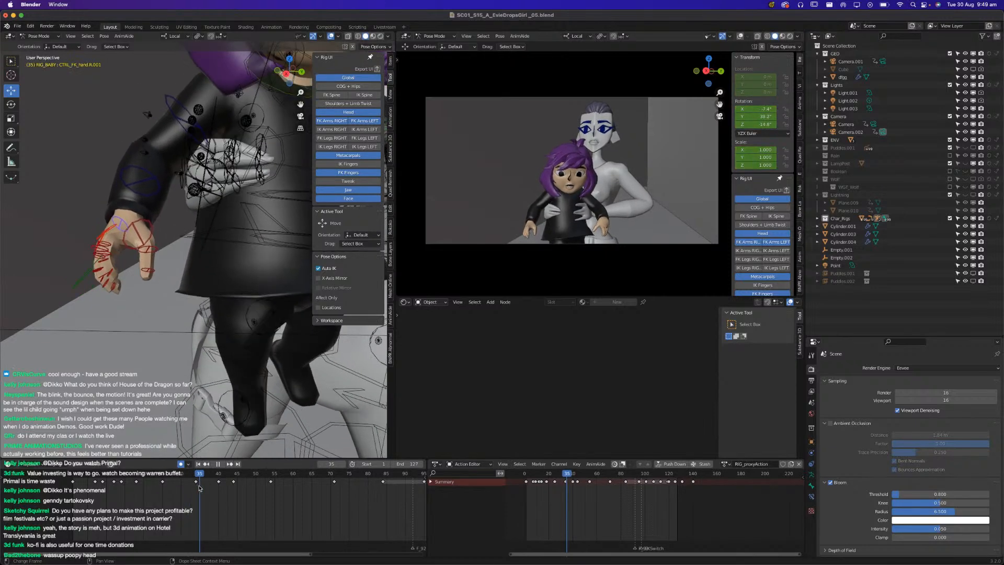
key("space")
key("space")
At frame 40, move the right FK hand control slightly inward toward the girl's body with Auto IK.
left_click_drag(189, 475, 219, 478)
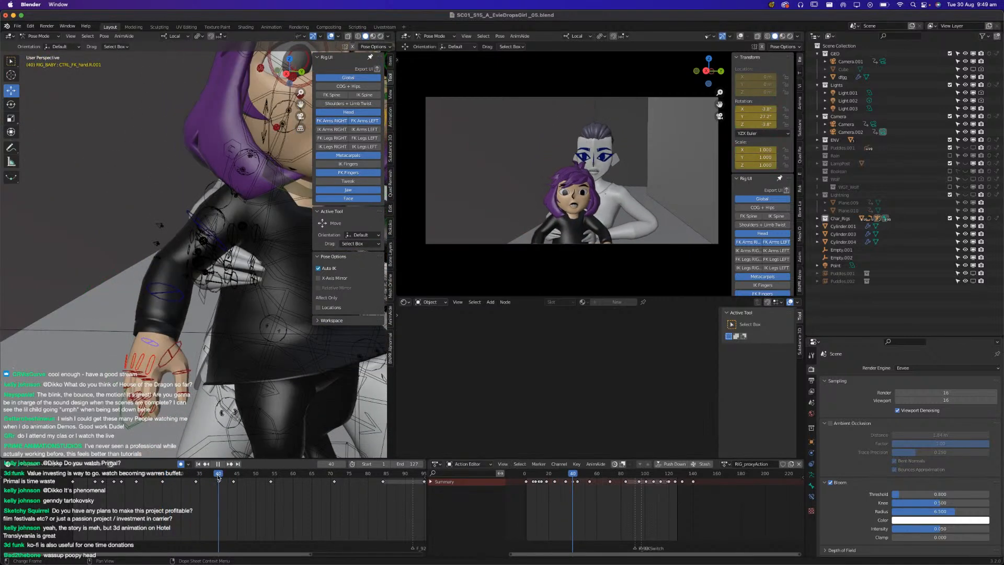
middle_click_drag(228, 345, 234, 359)
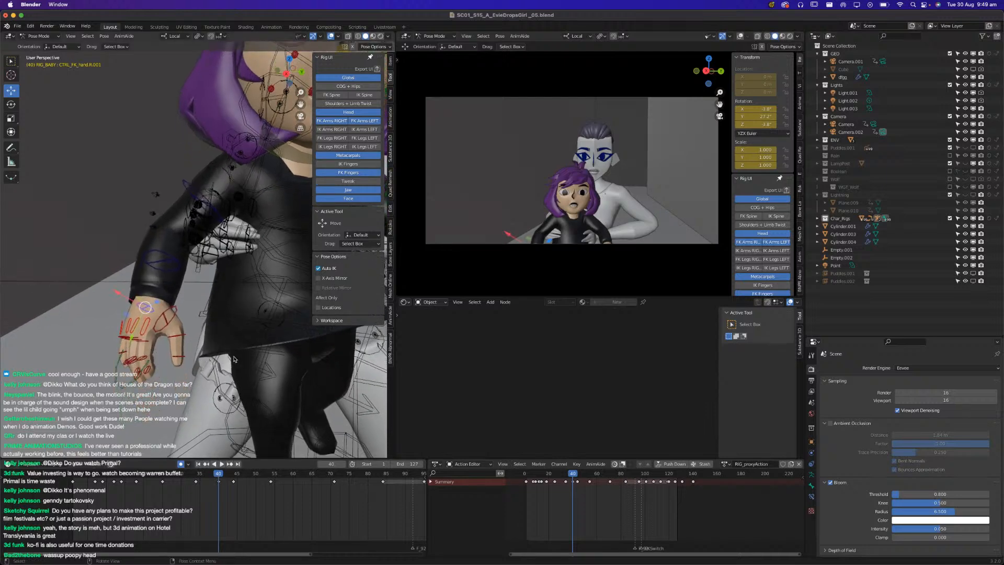
key("g")
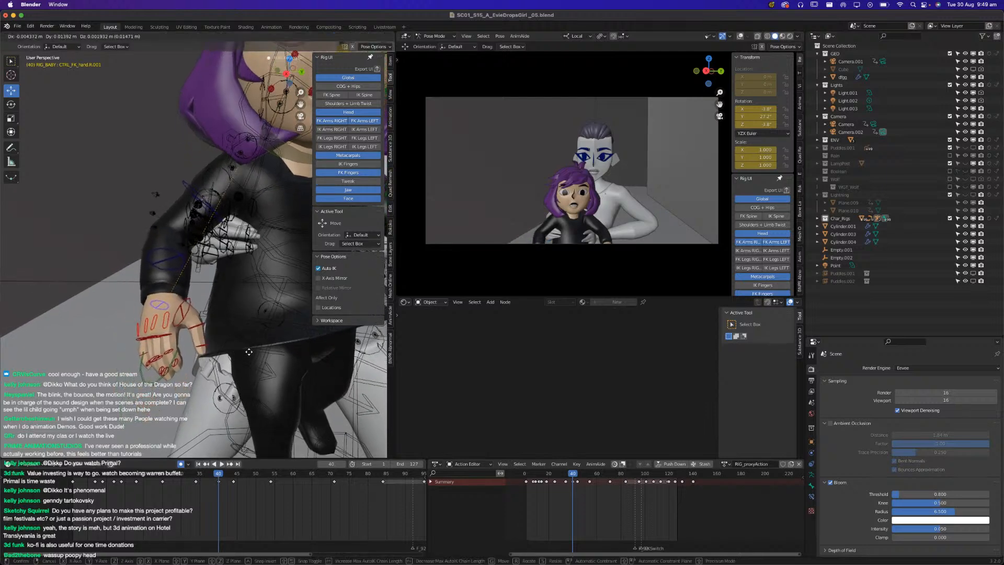
left_click(251, 349)
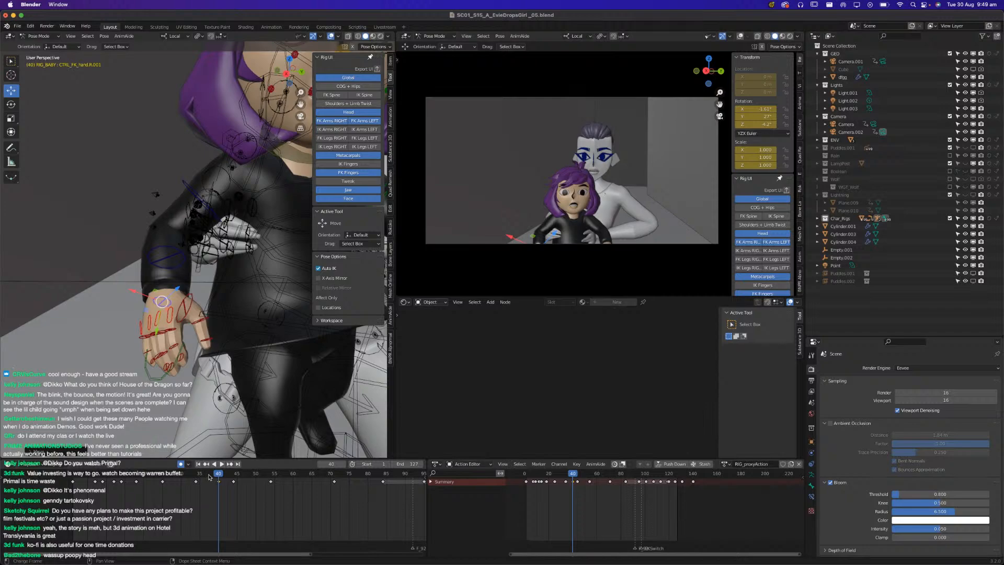
Scrub back to the start and play the shot to check the right arm's motion through frame 40.
key("shift+ctrl+space")
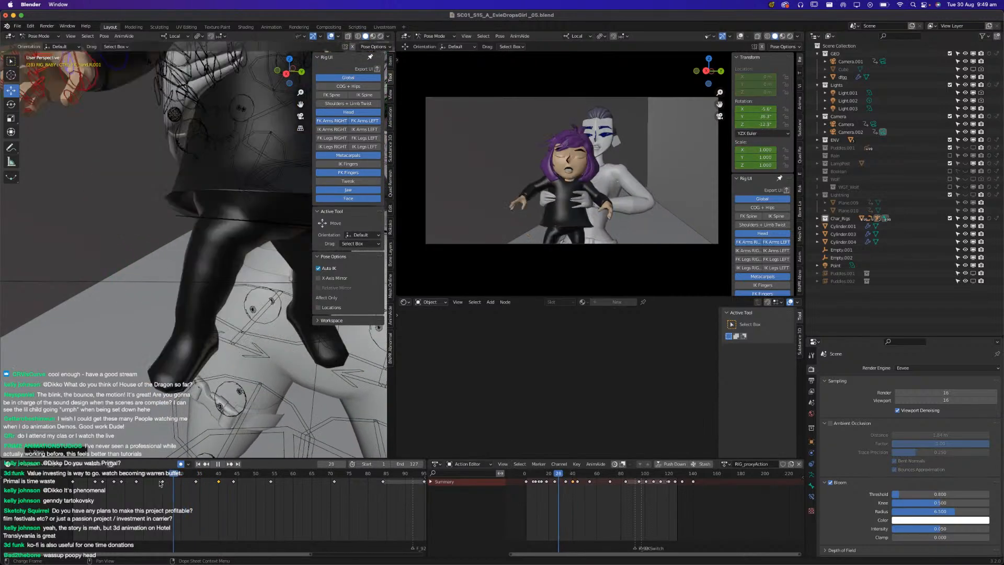
left_click_drag(143, 481, 81, 482)
key("space")
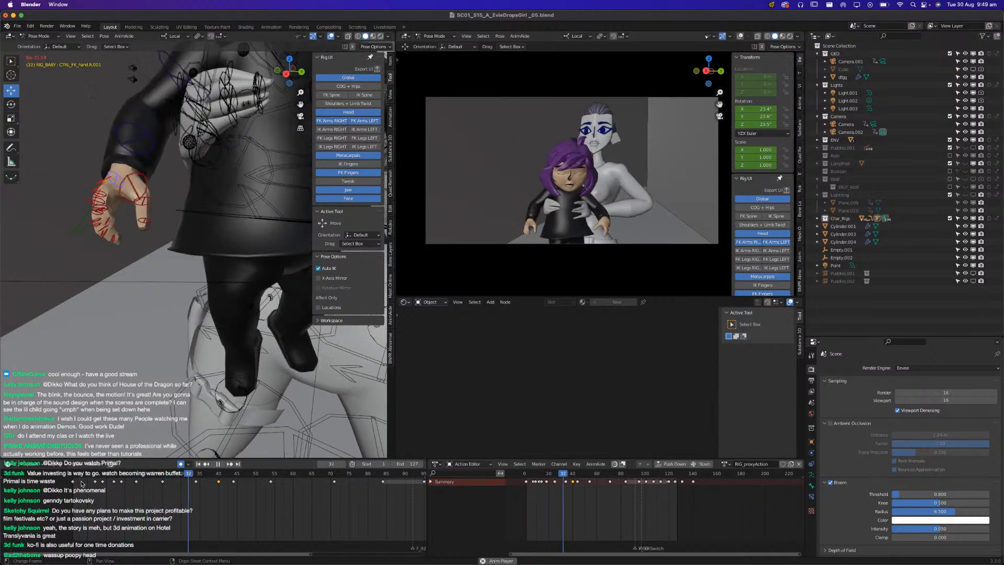
left_click_drag(79, 481, 69, 477)
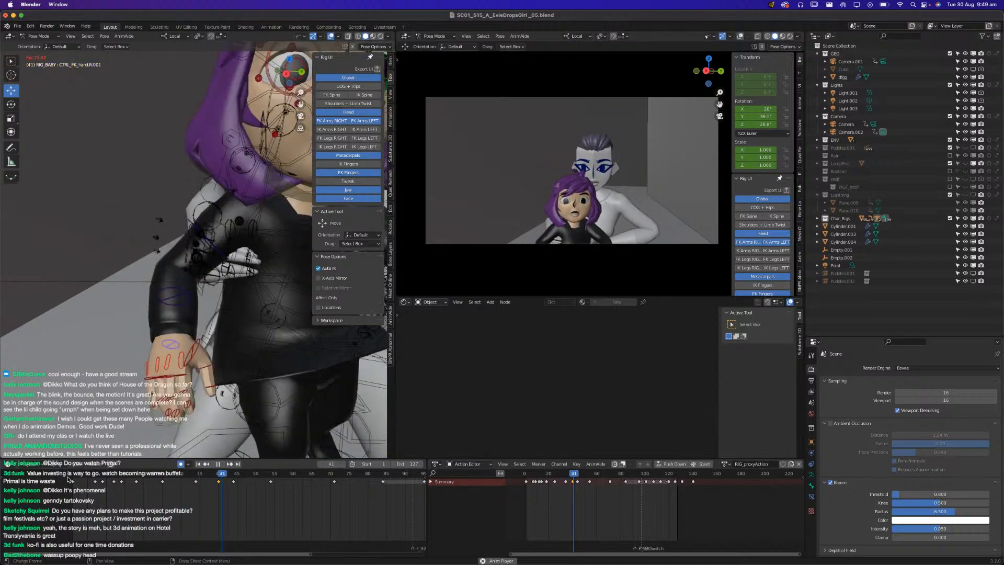
Replay the shot repeatedly from the start and around frame 28 to check the right hand's motion up to landing.
left_click(70, 478)
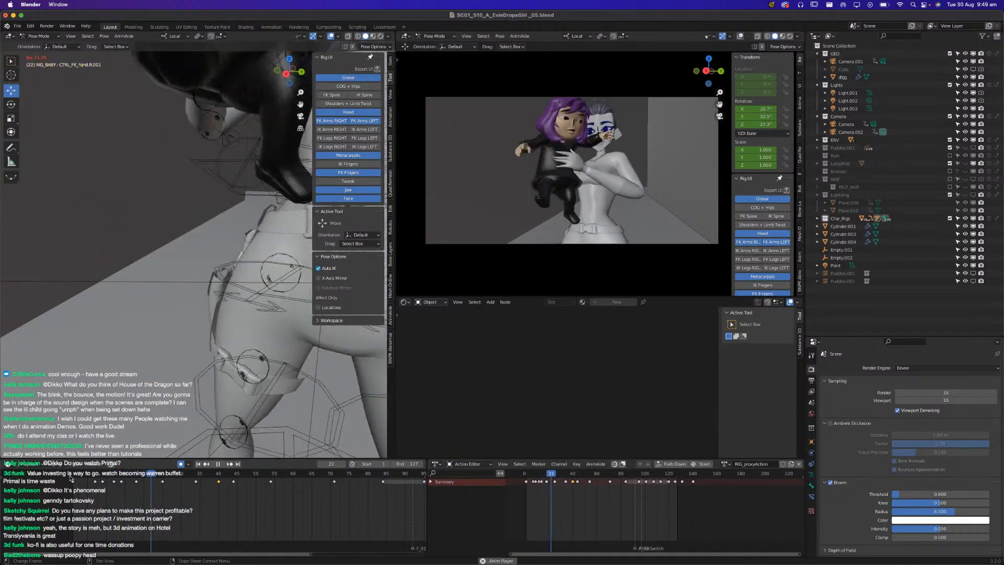
left_click(70, 479)
left_click(70, 478)
left_click(70, 479)
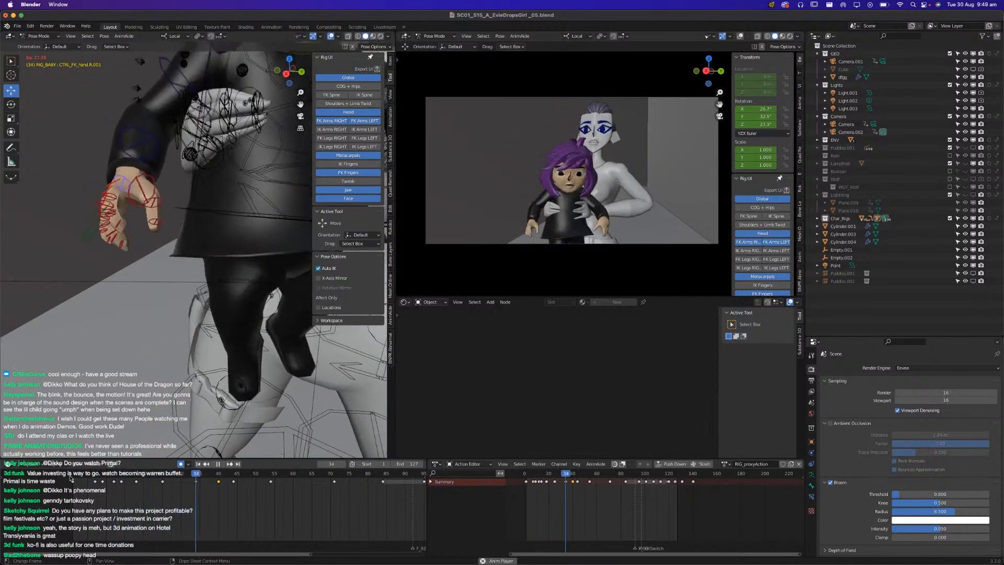
left_click(175, 474)
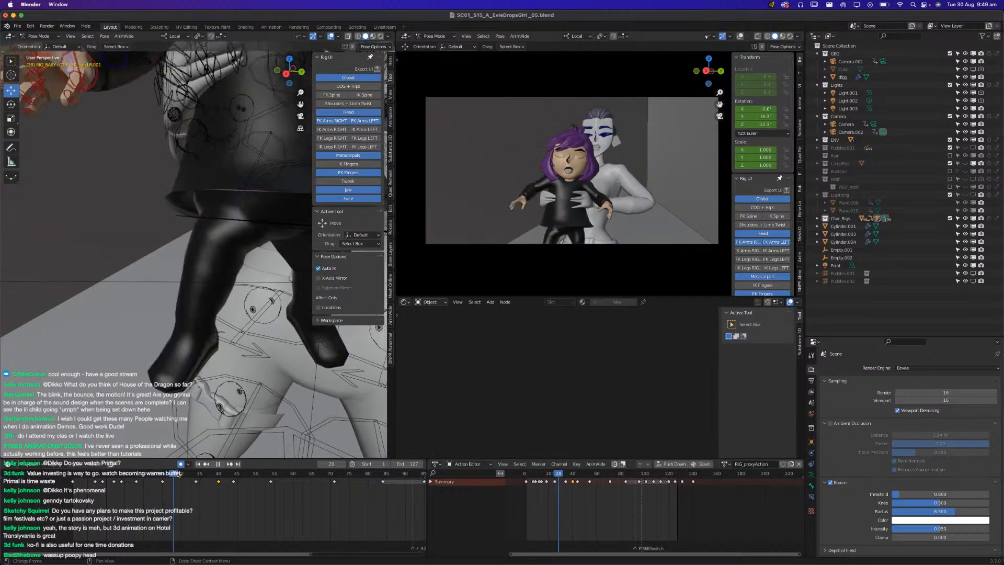
key("space")
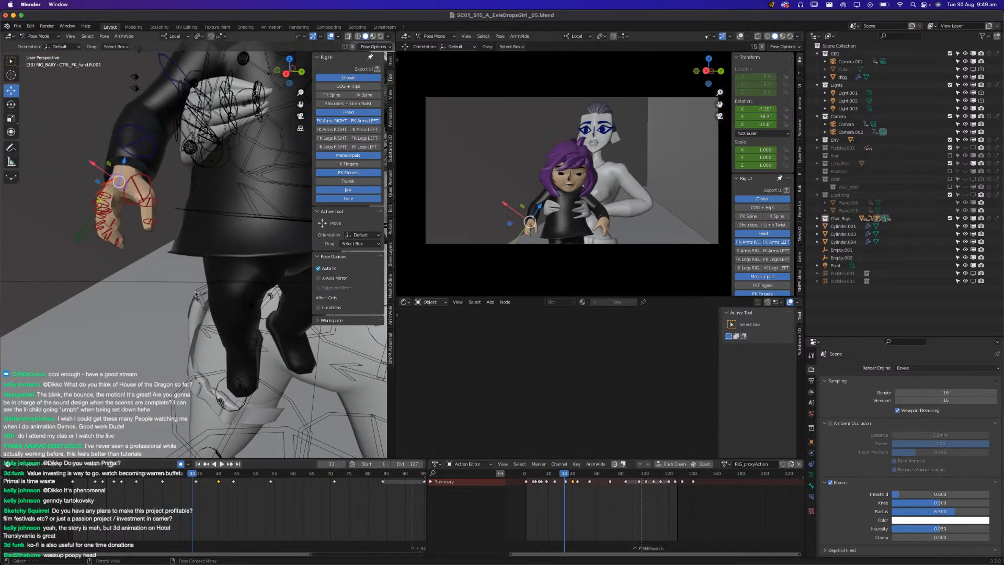
At frame 31, rotate the girl's right thumb base control inward toward the fingers and save the file.
left_click(145, 195)
middle_click_drag(139, 260, 159, 274)
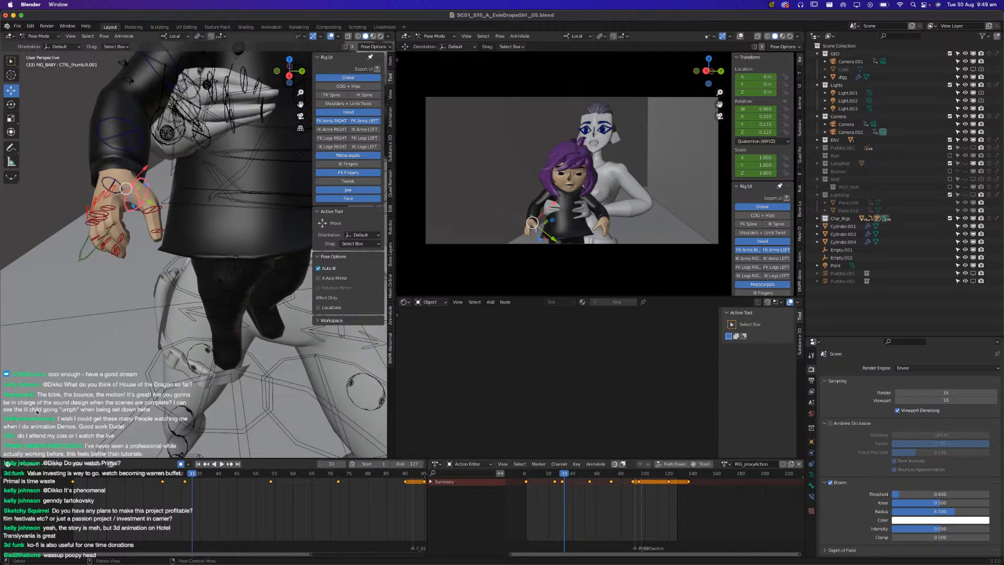
key("super+s")
left_click_drag(163, 476, 184, 476)
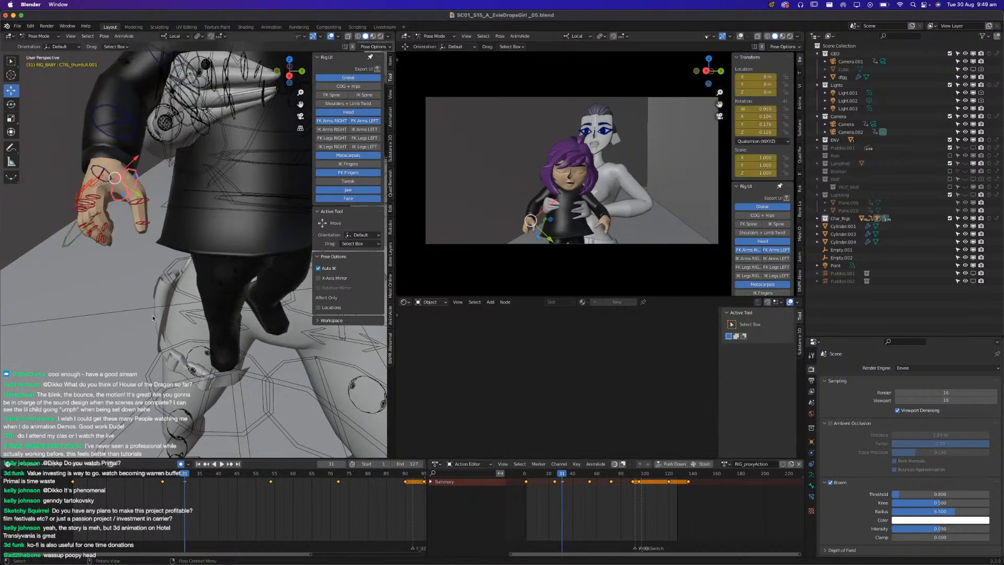
key("r")
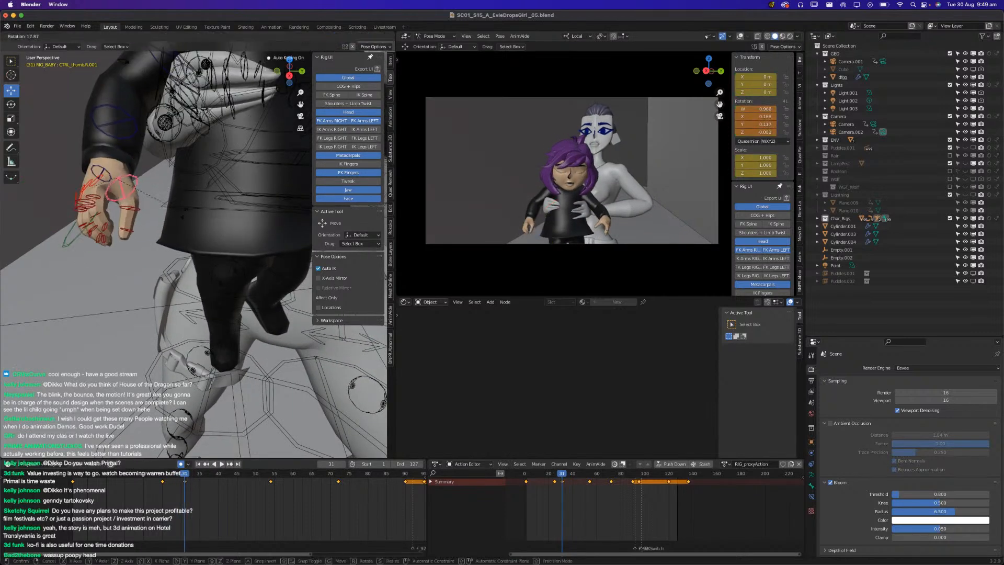
left_click(182, 215)
key("super+s")
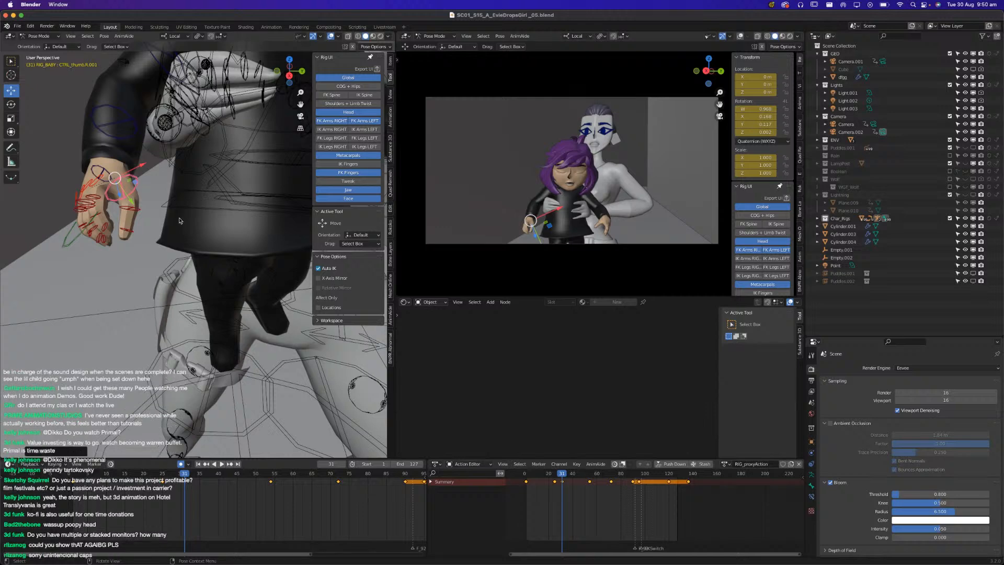
key("super+s")
Play through the drop, then at frame 35 rotate the right thumb base control outward, away from the fingers.
left_click(162, 479)
key("space")
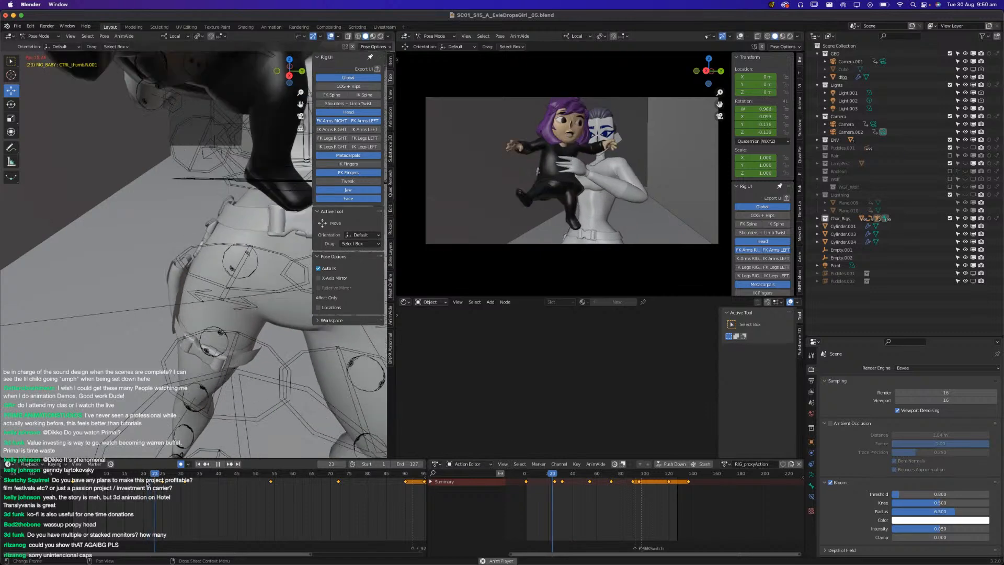
key("space")
left_click(200, 478)
key("space")
key("space")
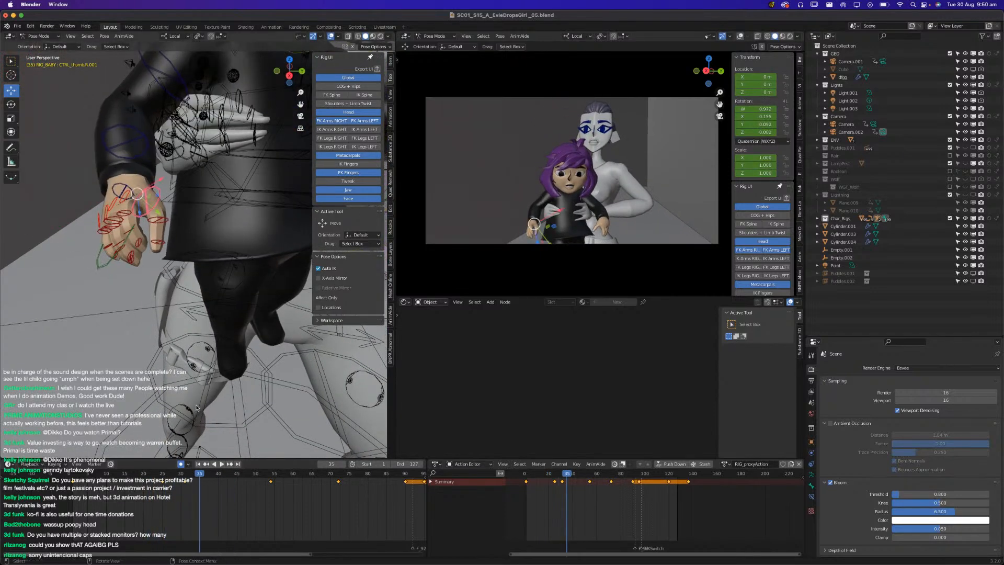
key("r")
left_click(230, 188)
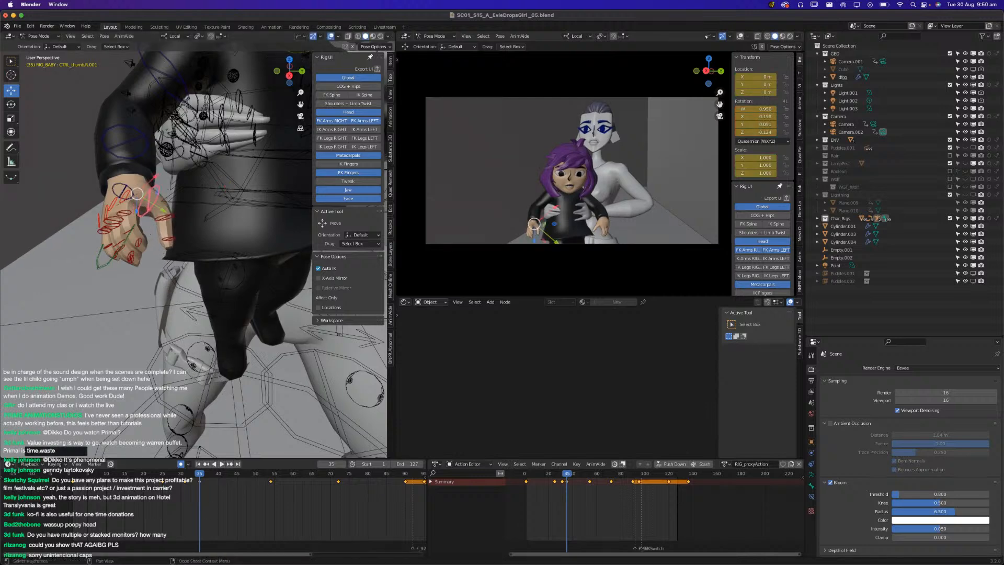
At frame 39, rotate the right thumb's base, middle and tip controls to spread the thumb toward the girl's body.
key("space")
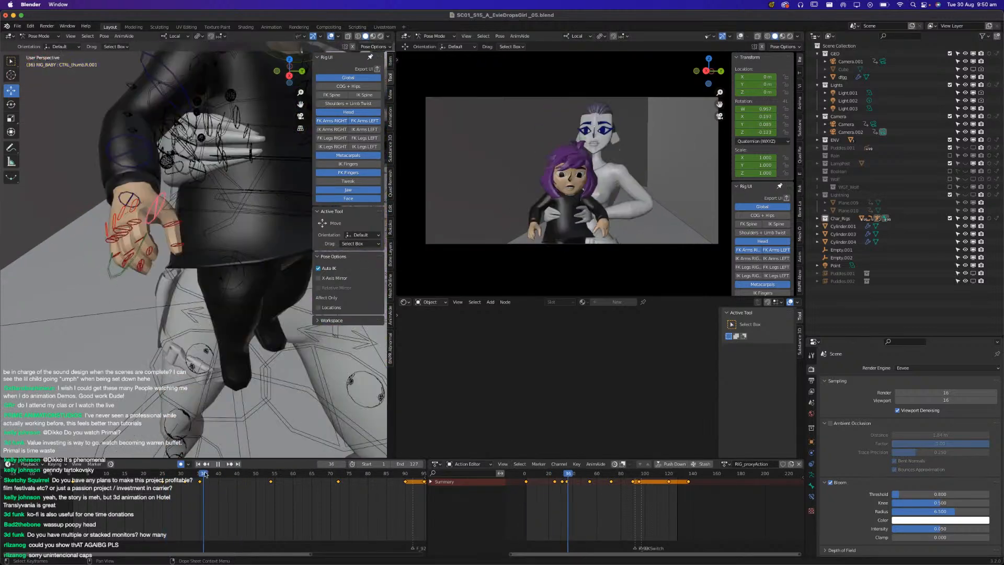
key("Escape")
key("r")
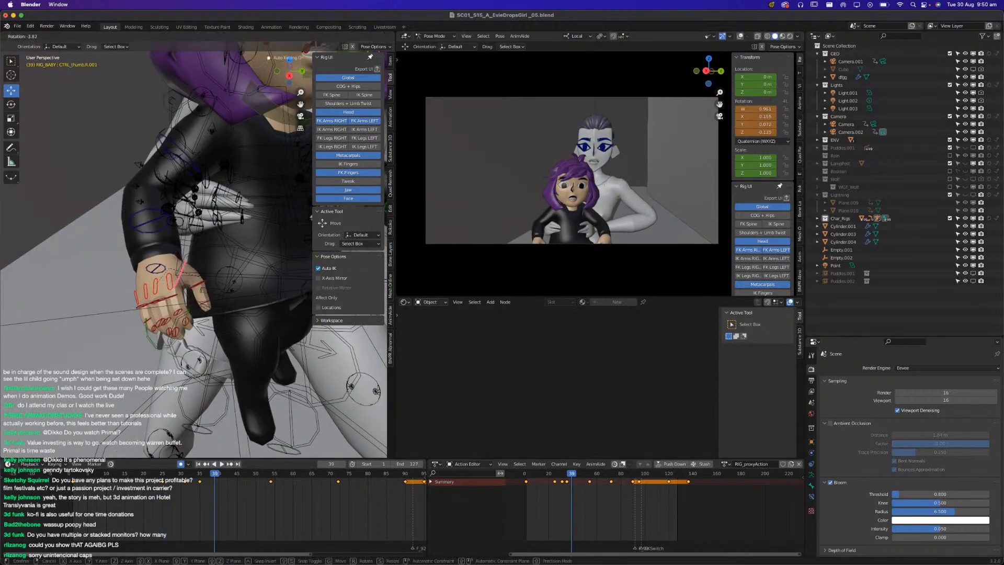
left_click(217, 286)
left_click(204, 284)
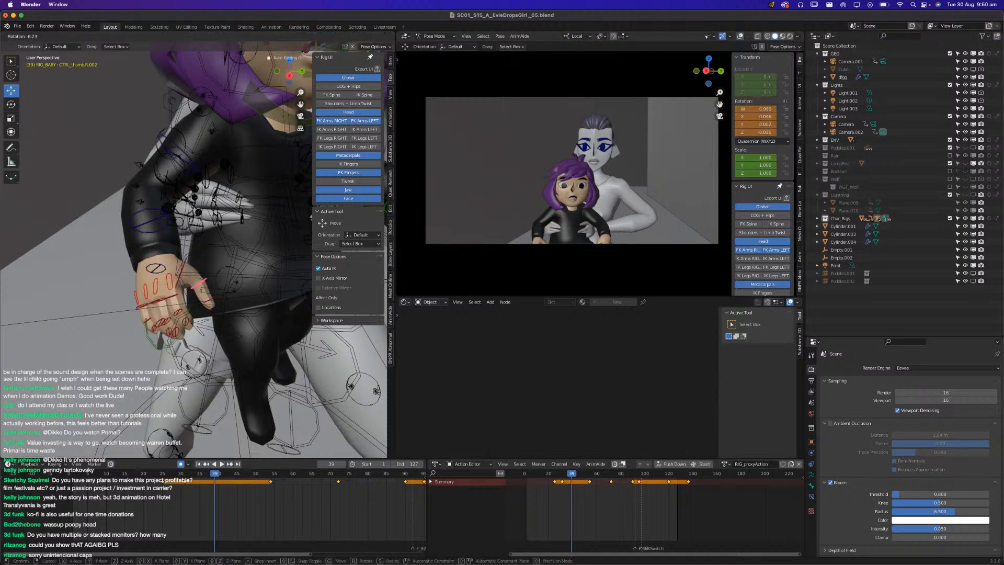
left_click(210, 292)
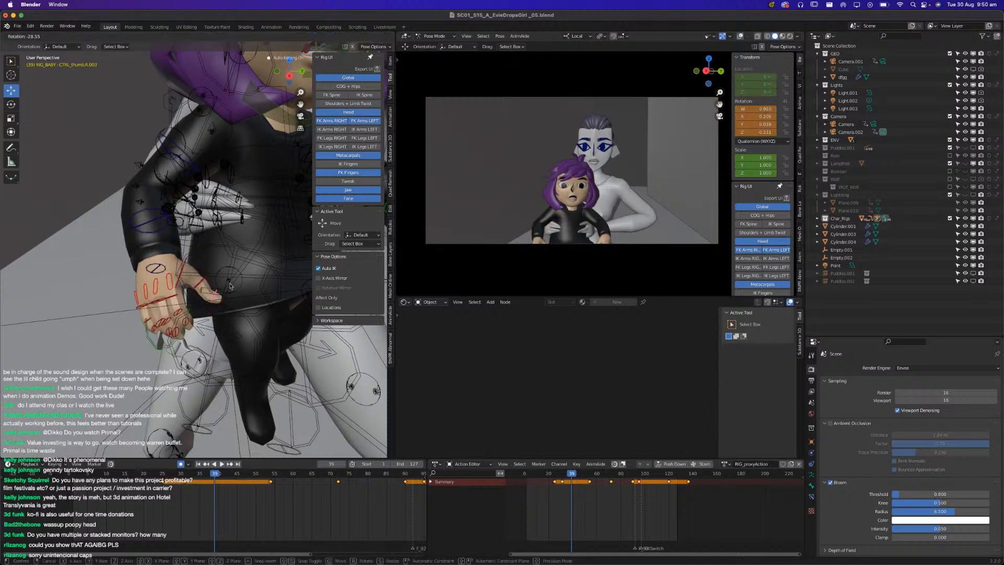
At frame 35, repose the right thumb by rotating its middle and base controls so it sits straighter and closer to the fingers.
key("space")
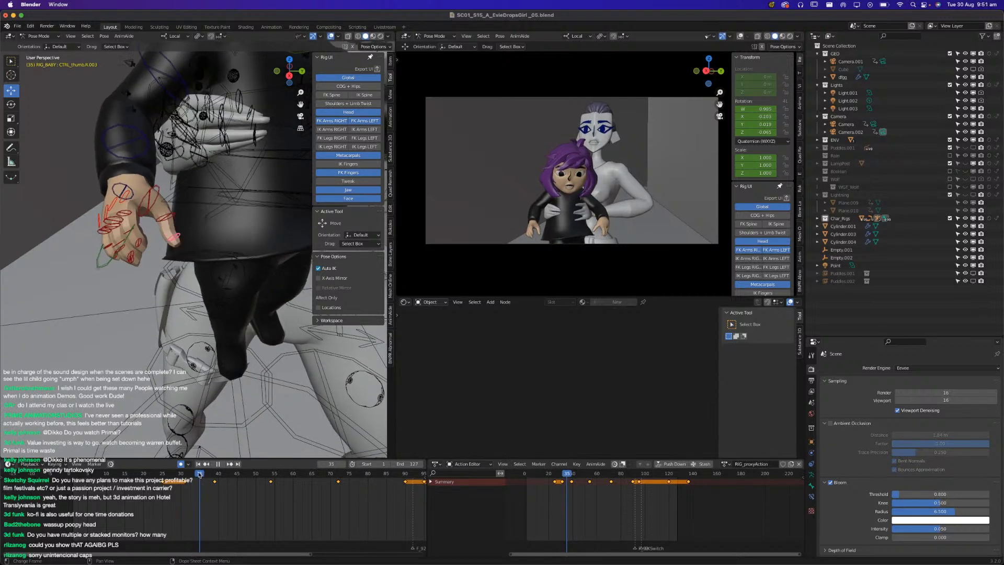
key("space")
key("r")
left_click(218, 255)
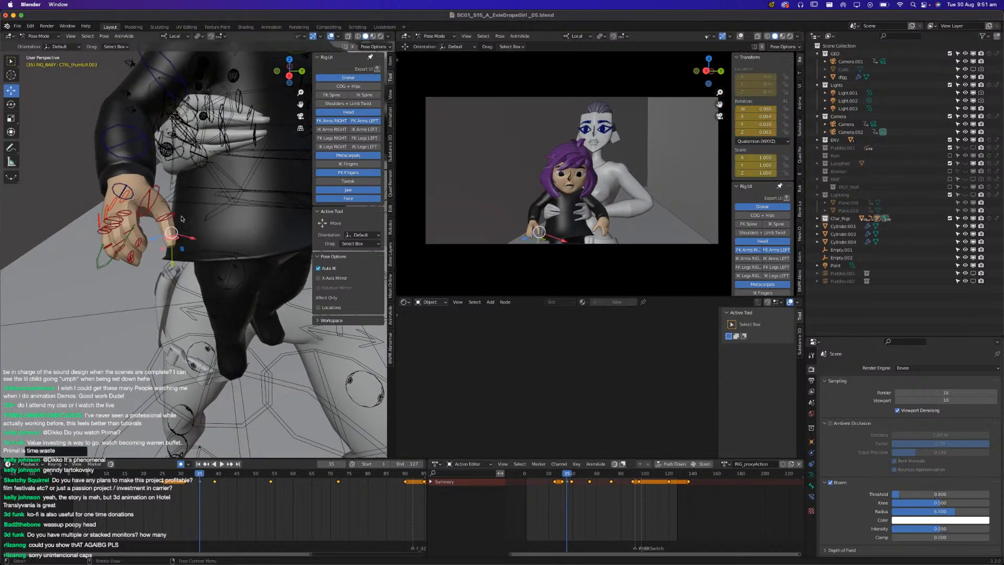
key("ctrl+z")
key("r")
left_click(238, 251)
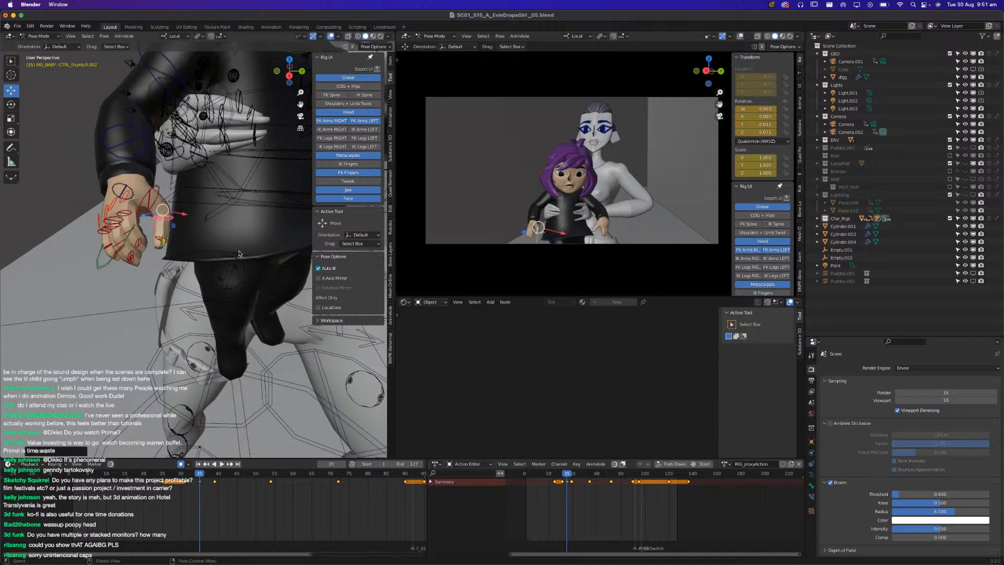
key("r")
left_click(176, 197)
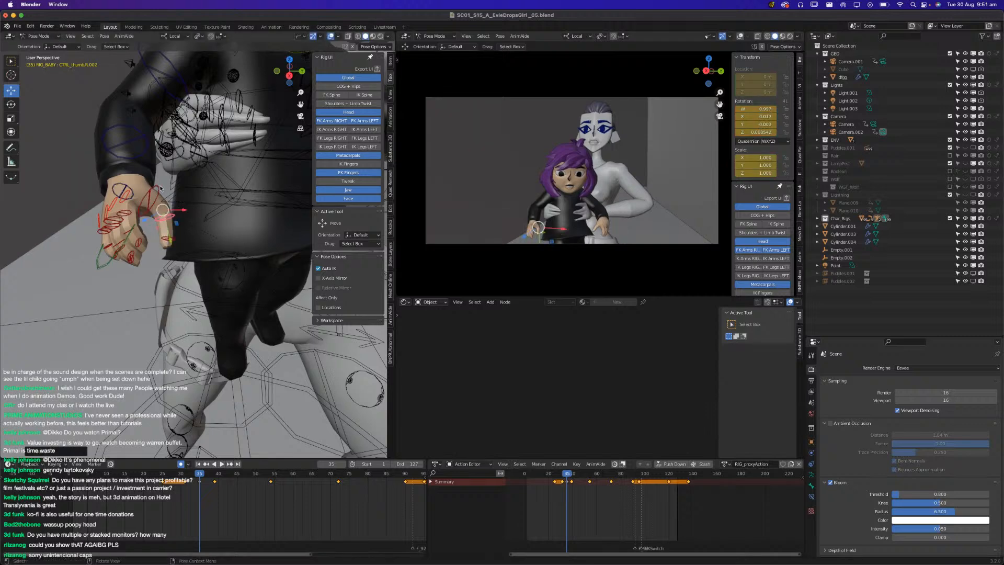
left_click(158, 189)
key("r")
left_click(252, 235)
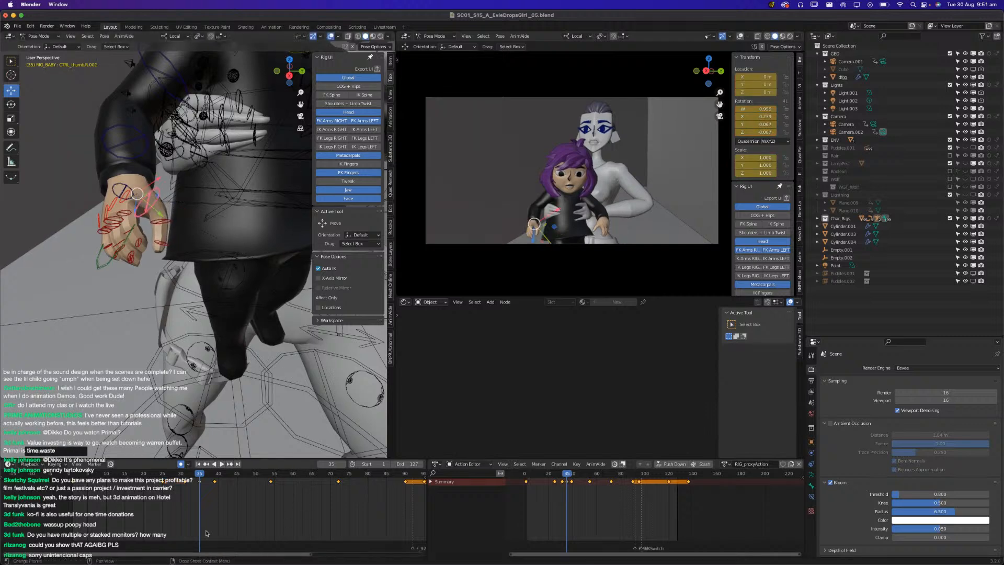
Scrub and play through the new thumb keys to check them, then save the file.
left_click_drag(168, 472, 195, 471)
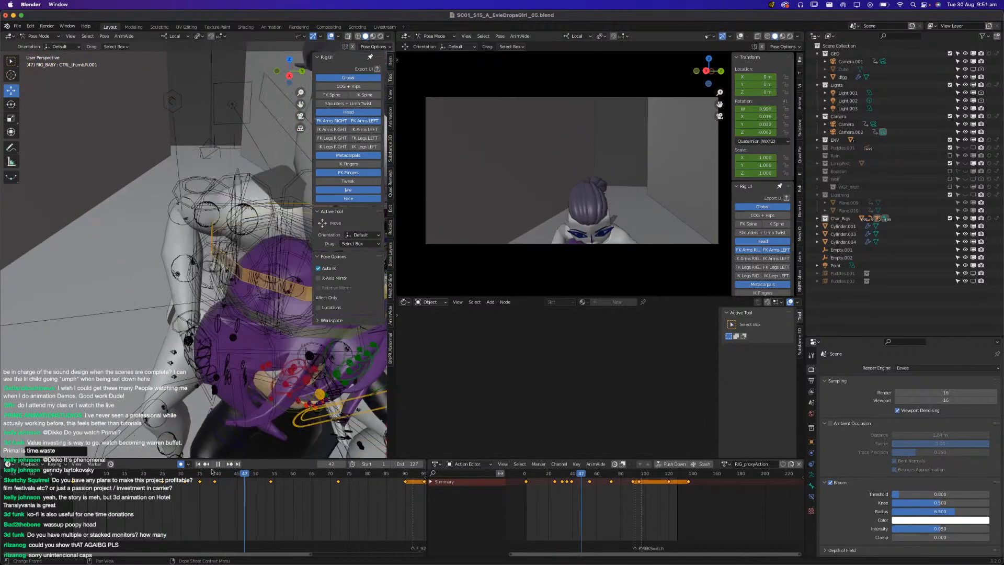
key("space")
key("super+s")
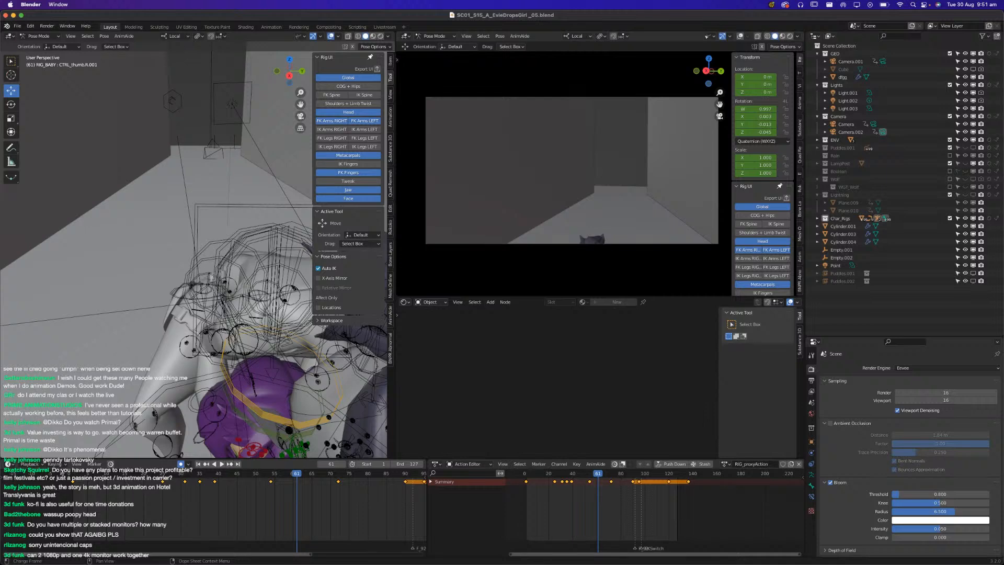
Replay the shot from the start, scrub back to frame 14 and save the file again.
left_click(71, 474)
key("space")
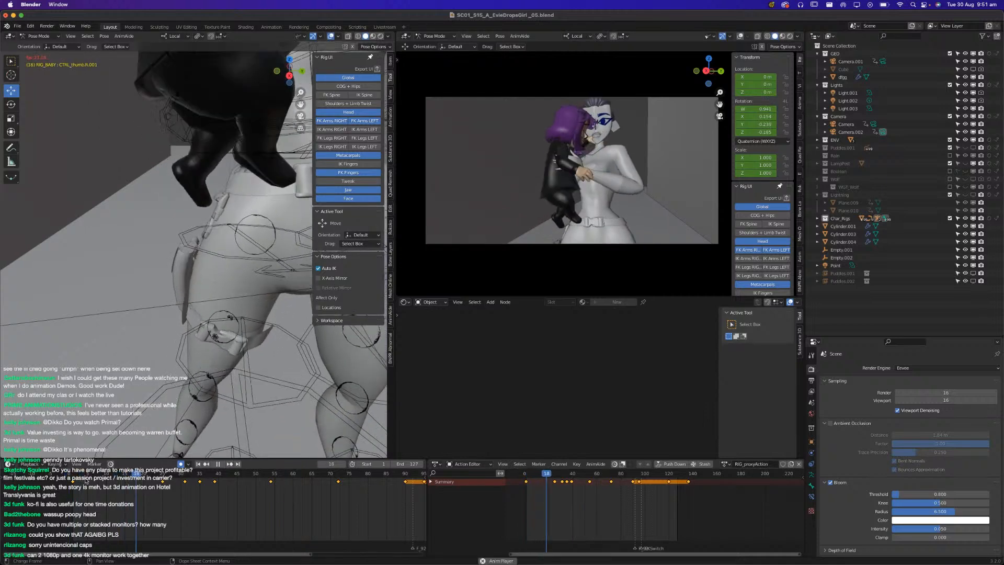
key("space")
left_click_drag(157, 479, 121, 480)
key("space")
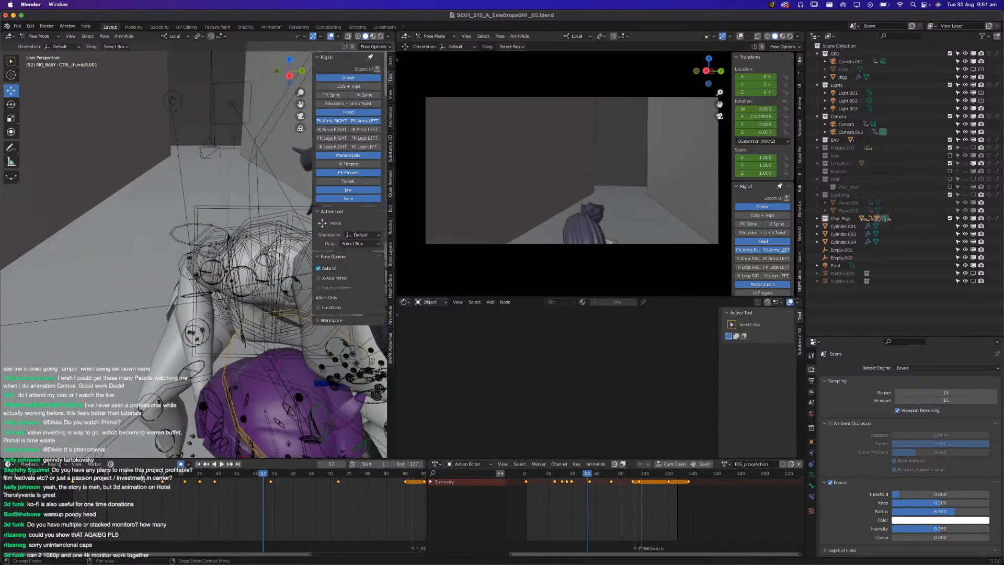
key("Escape")
key("Escape")
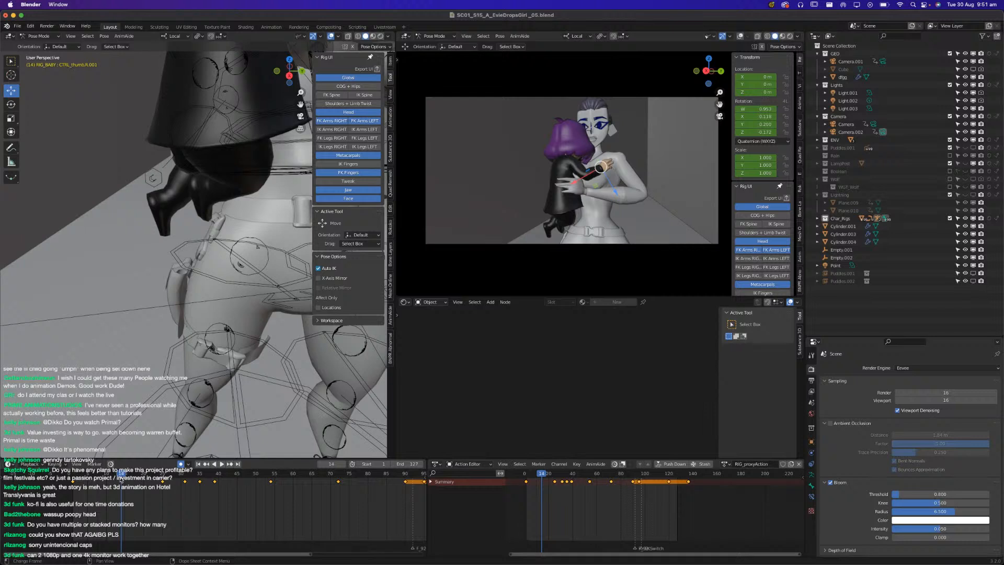
key("super+s")
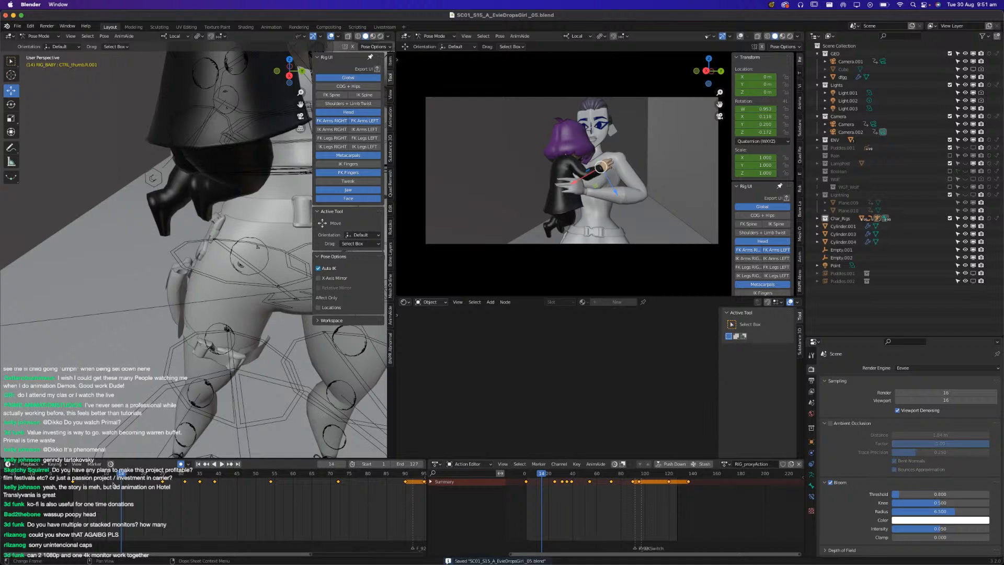
Play the shot from frame 1, review the motion from frame 25, stop at frame 28 and save the file.
left_click(66, 475)
left_click_drag(66, 476, 72, 476)
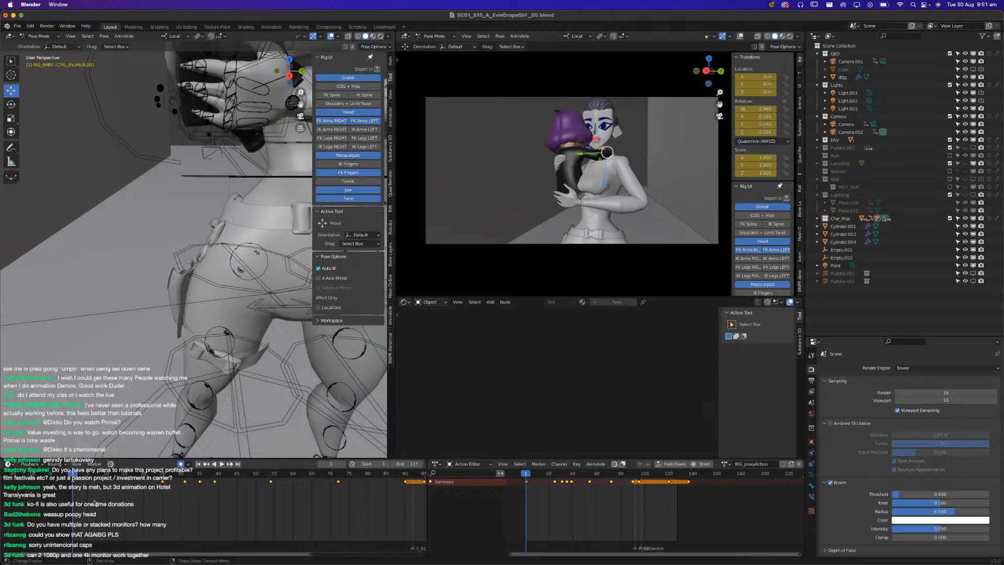
key("space")
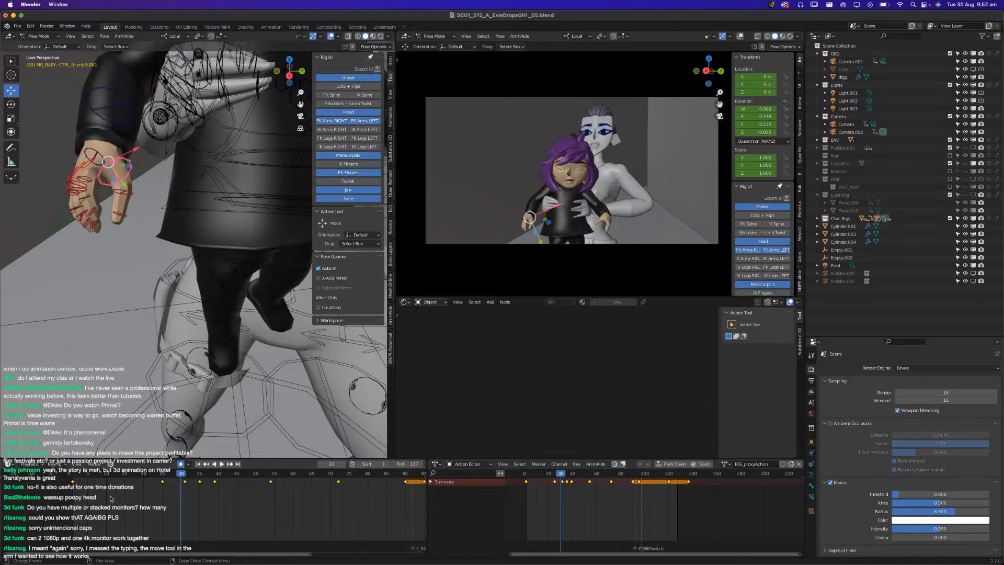
left_click(162, 477)
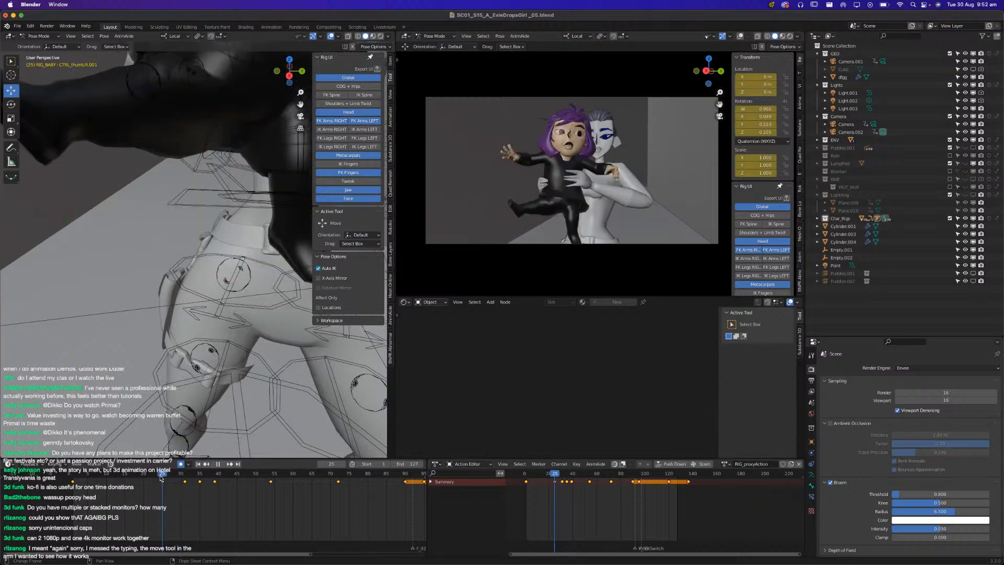
key("space")
key("space")
key("super+s")
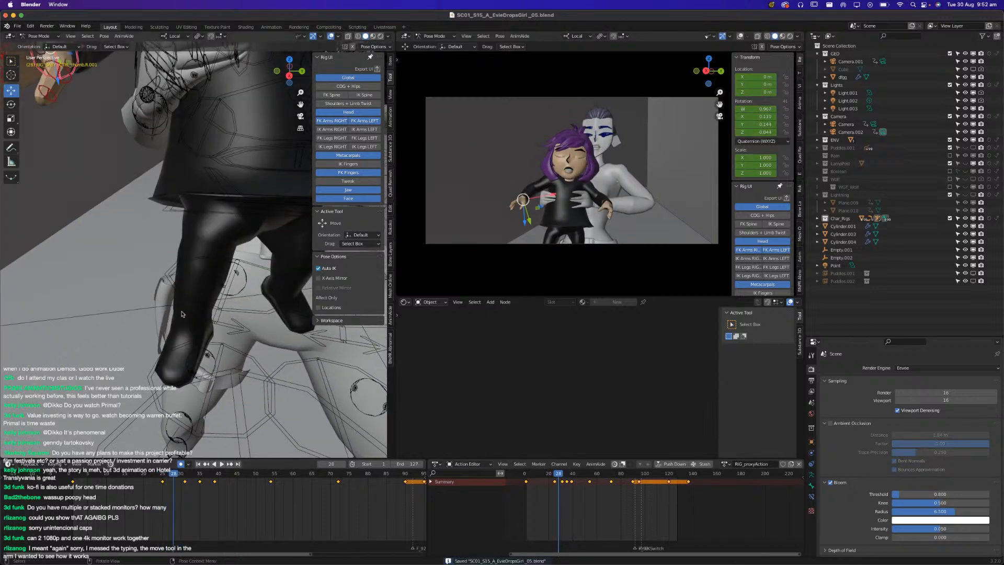
At frame 28, try rotating the girl's right upper-arm FK control.
scroll(228, 218, "down", 3)
middle_click_drag(238, 196, 242, 275, "shift")
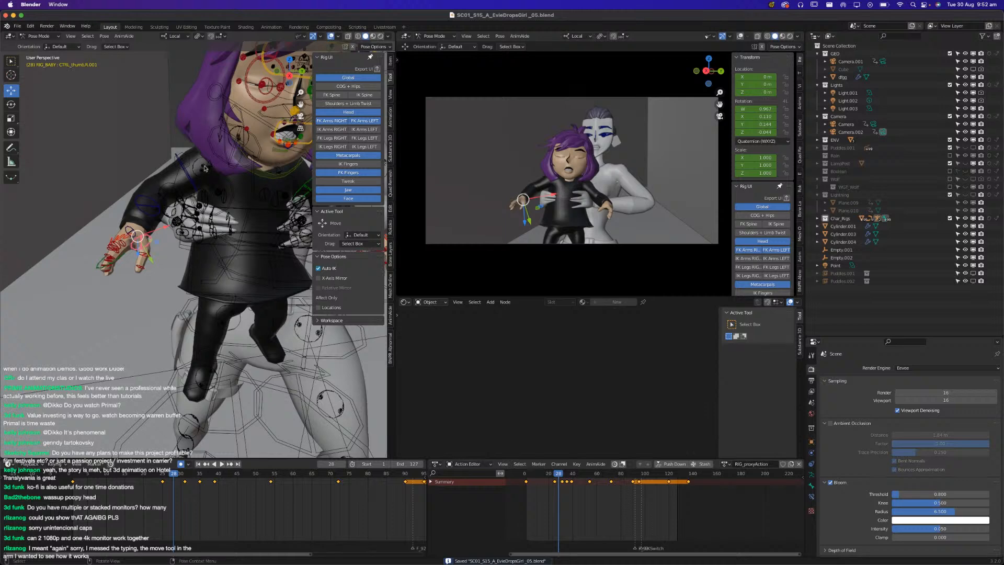
left_click(185, 170)
middle_click_drag(185, 170, 230, 202)
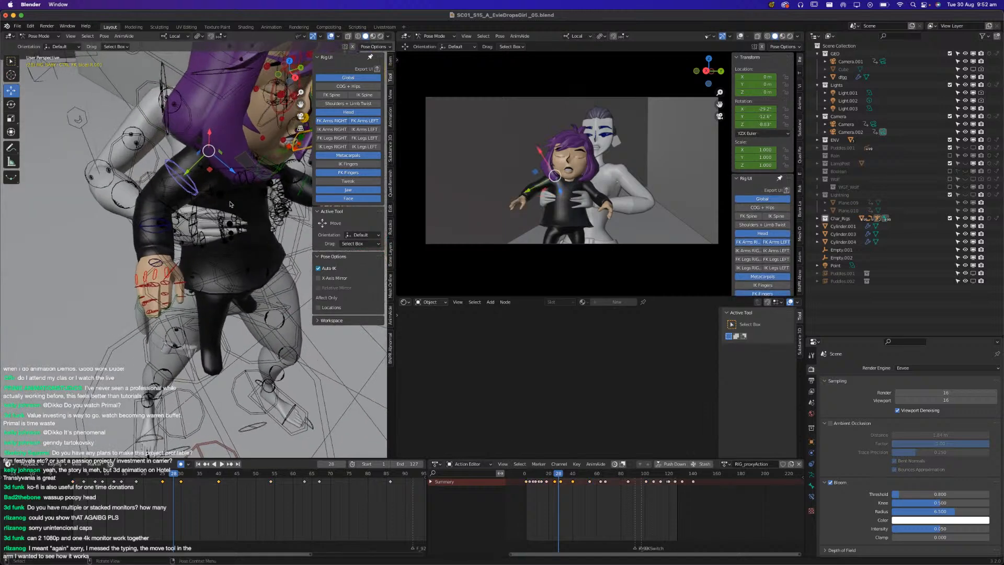
key("r")
left_click(259, 240)
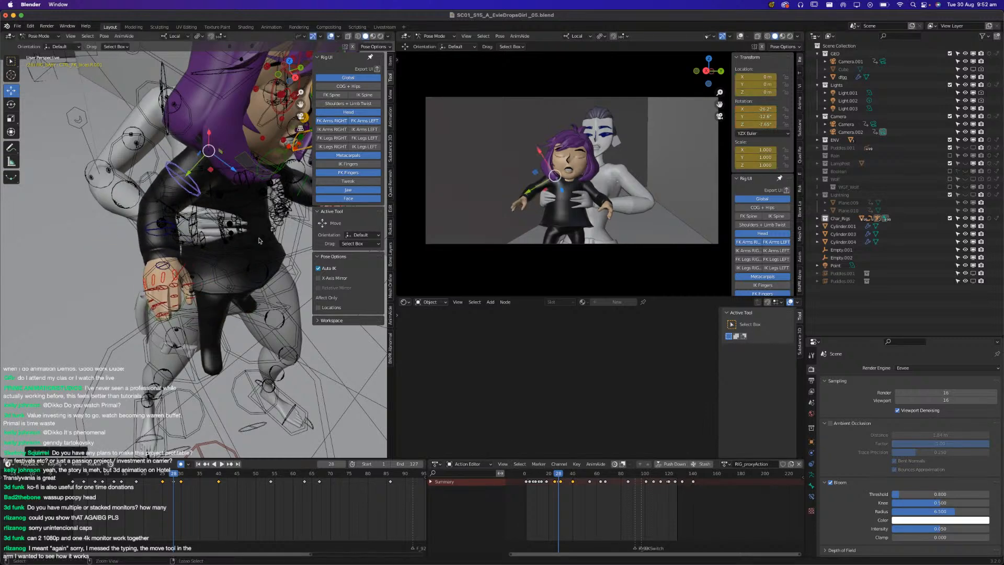
middle_click_drag(197, 279, 152, 249)
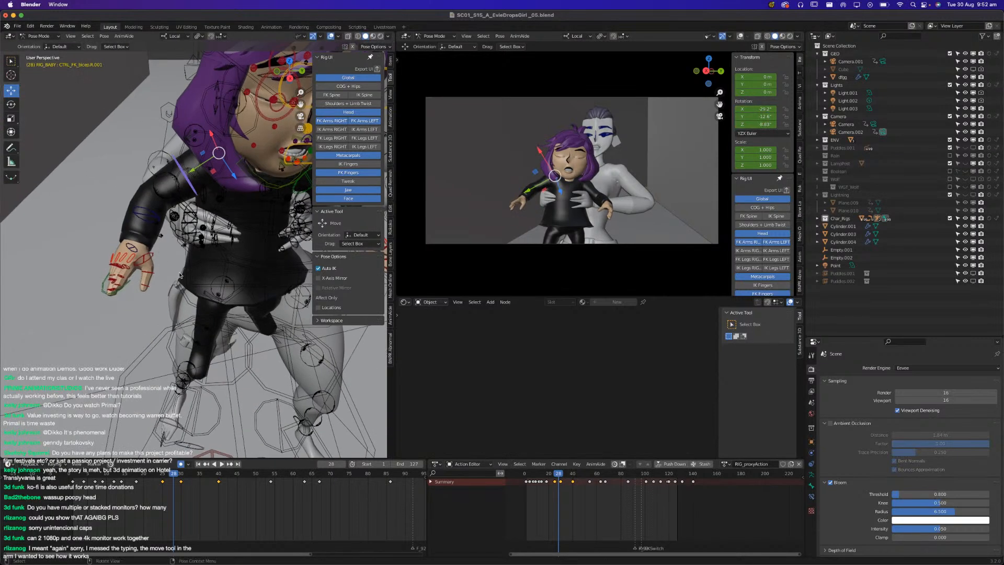
scroll(147, 240, "up", 2)
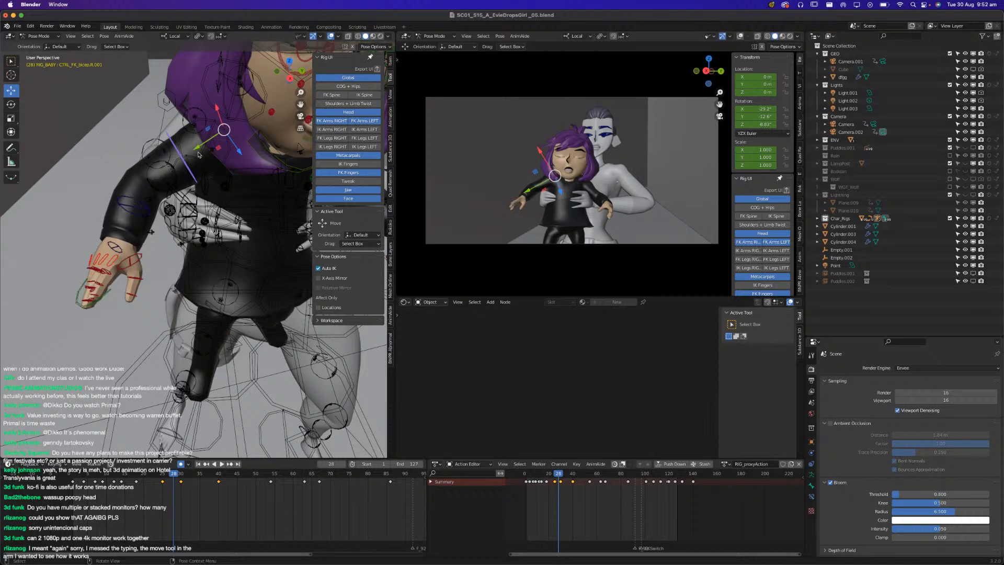
At frame 28, move the control at the tip of the girl's right thumb to adjust the thumb's bend.
left_click(118, 252)
middle_click_drag(119, 263, 161, 285)
left_click(183, 302)
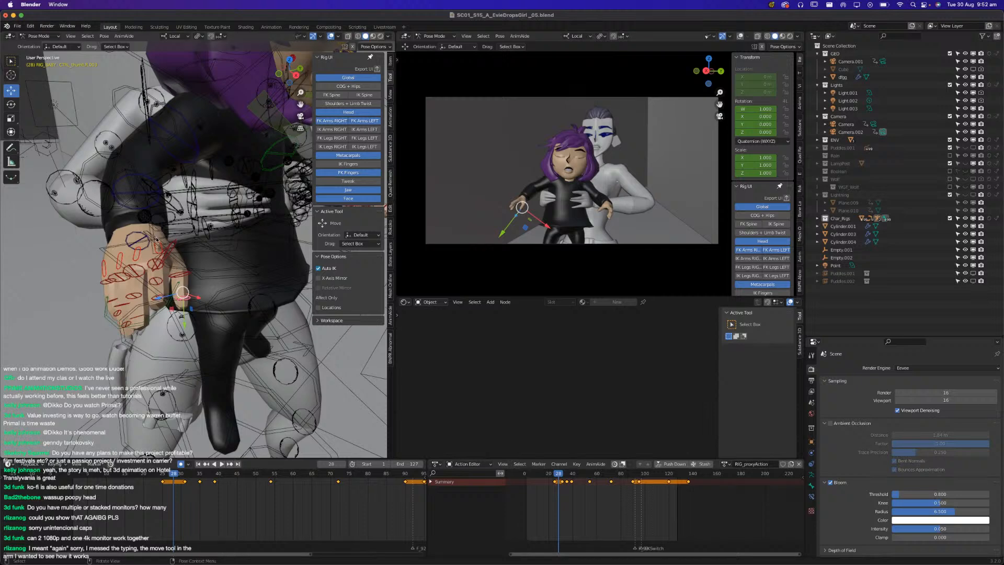
scroll(172, 293, "up", 3)
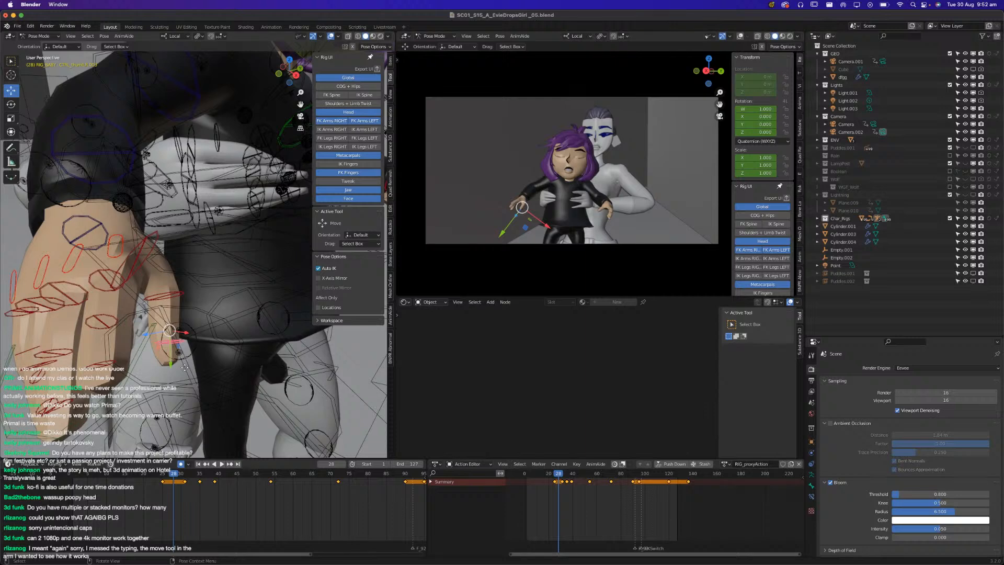
key("g")
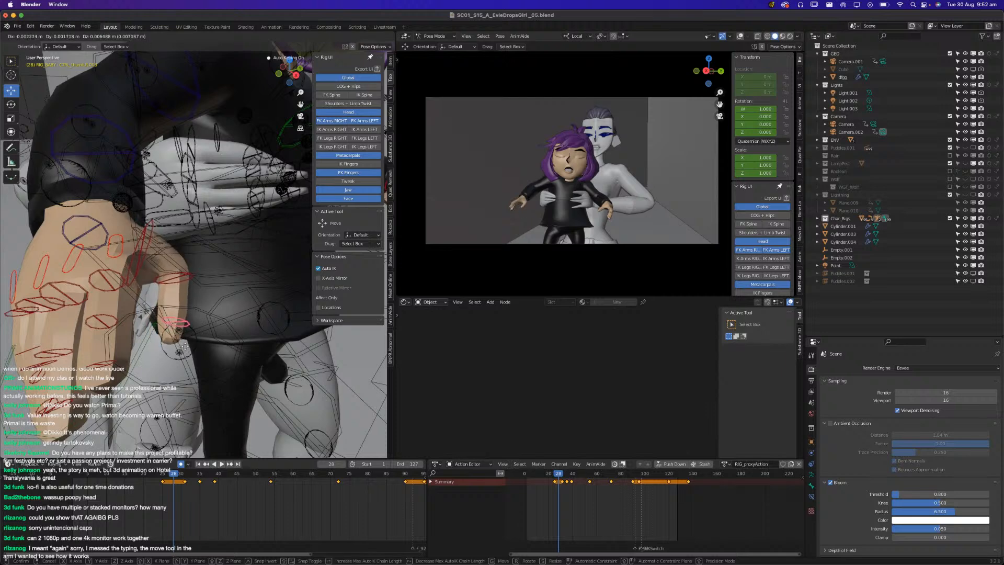
left_click(182, 344)
middle_click_drag(182, 344, 166, 425)
middle_click_drag(78, 246, 152, 297, "shift")
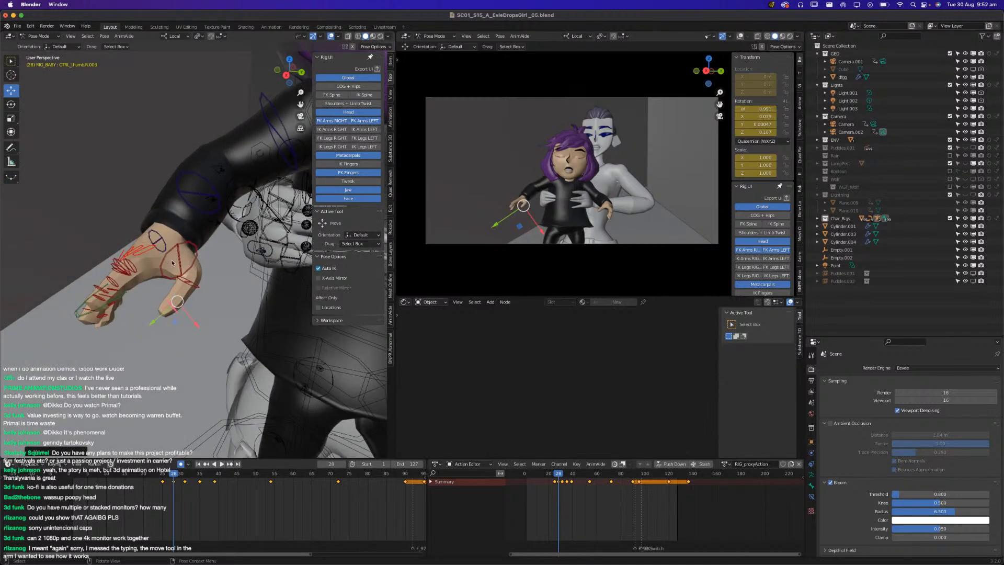
Scrub around the adjusted thumb pose, replay the shot from the start several times to check it, and save the file.
left_click(163, 475)
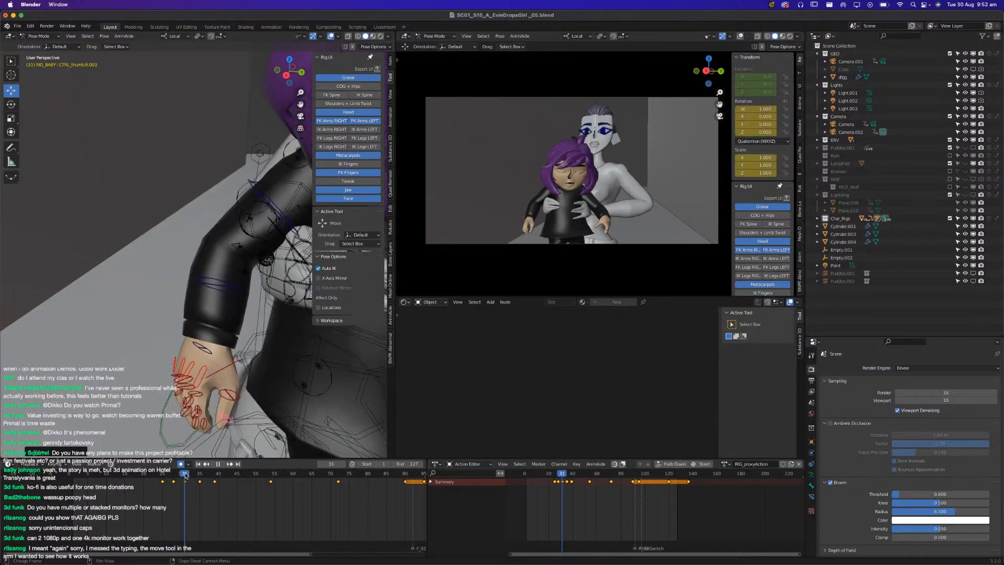
left_click(133, 488)
key("space")
left_click_drag(125, 480, 78, 485)
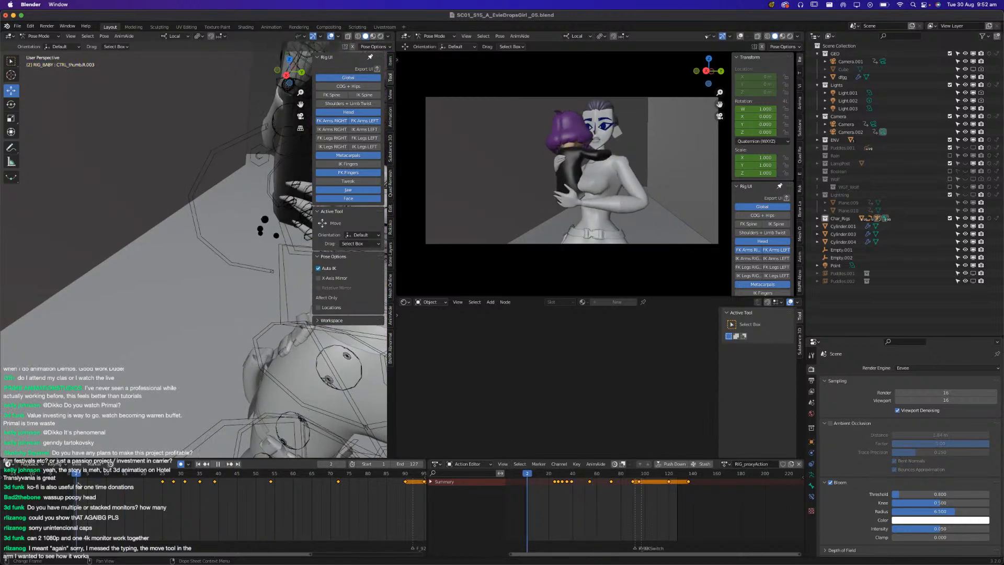
key("space")
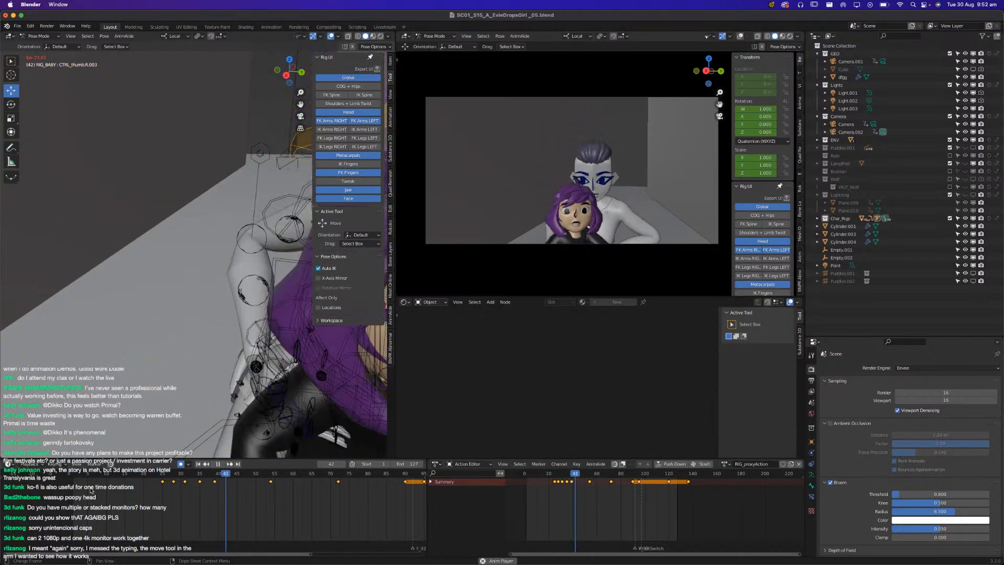
key("space")
left_click(77, 477)
key("space")
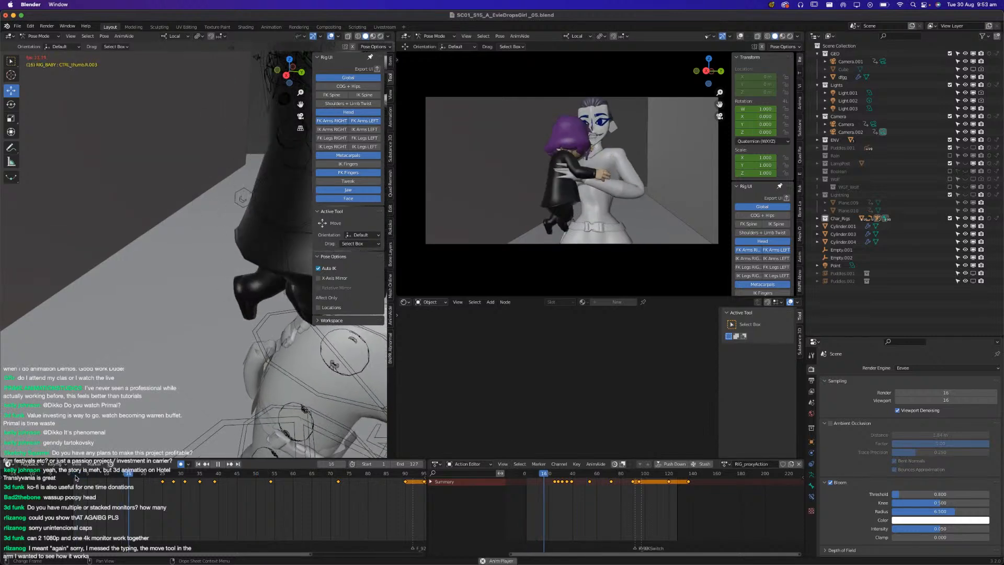
left_click(77, 478)
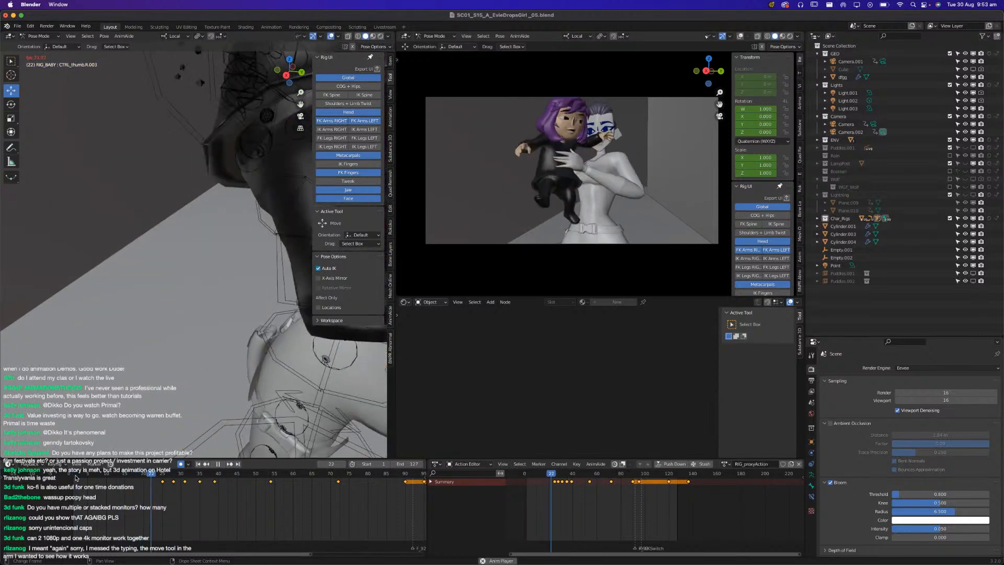
left_click(76, 478)
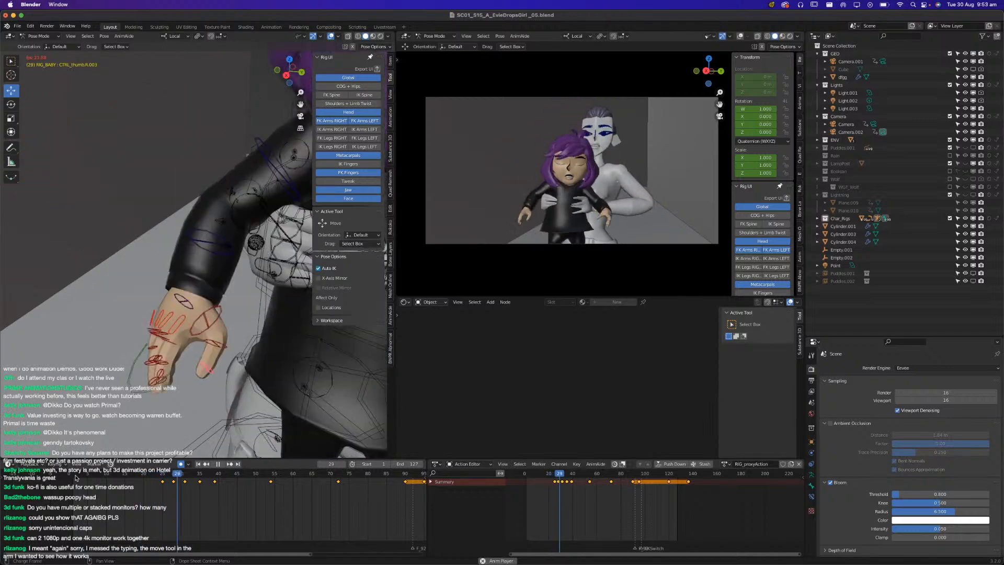
key("space")
key("ctrl+s")
Play the shot repeatedly from its first frames to review the girl's right arm and hand motion through frame 28.
left_click(76, 477)
key("space")
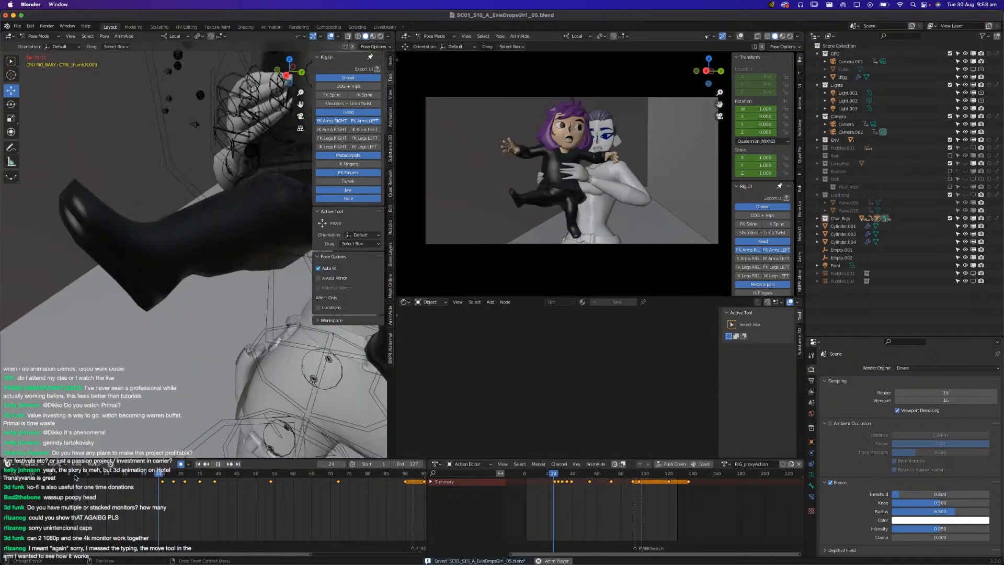
left_click(74, 478)
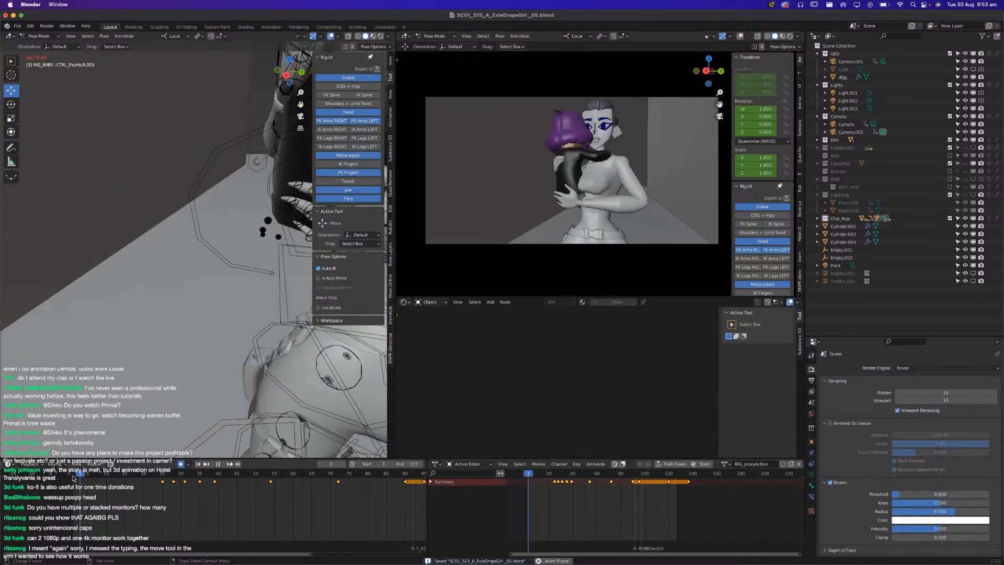
left_click(75, 477)
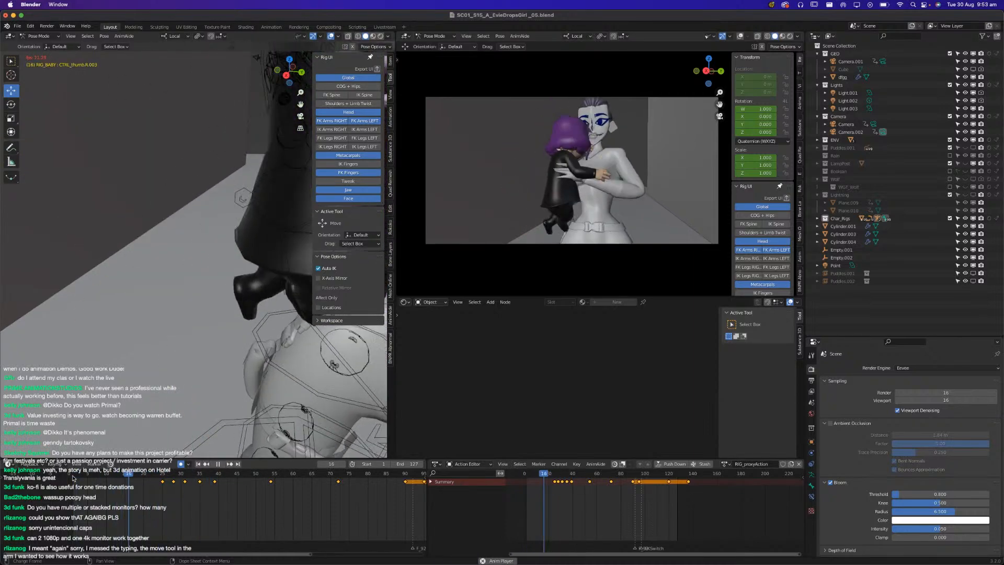
left_click(74, 477)
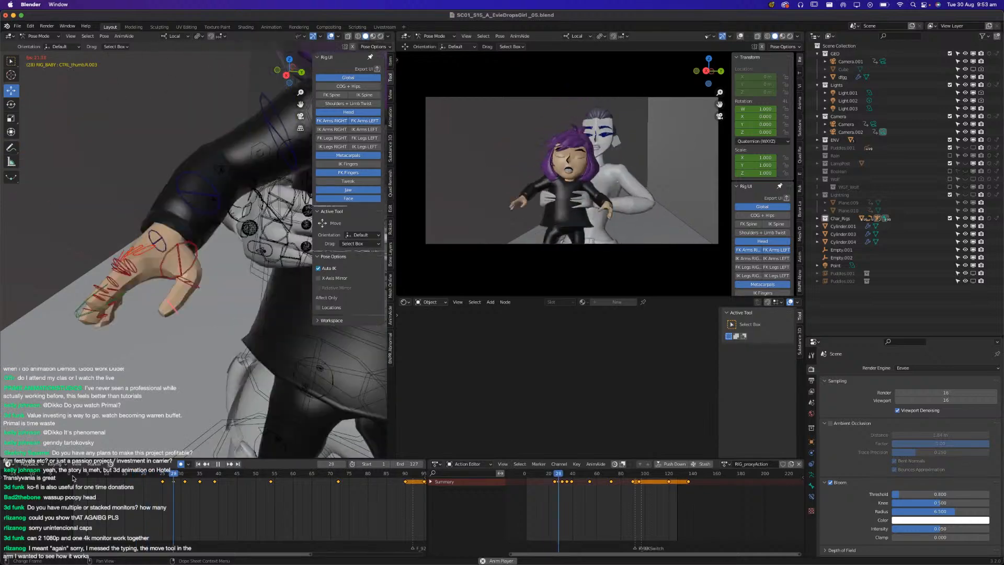
Play back the opening of the shot repeatedly to review the girl's drop, stop at frame 14, and save the file.
left_click(75, 477)
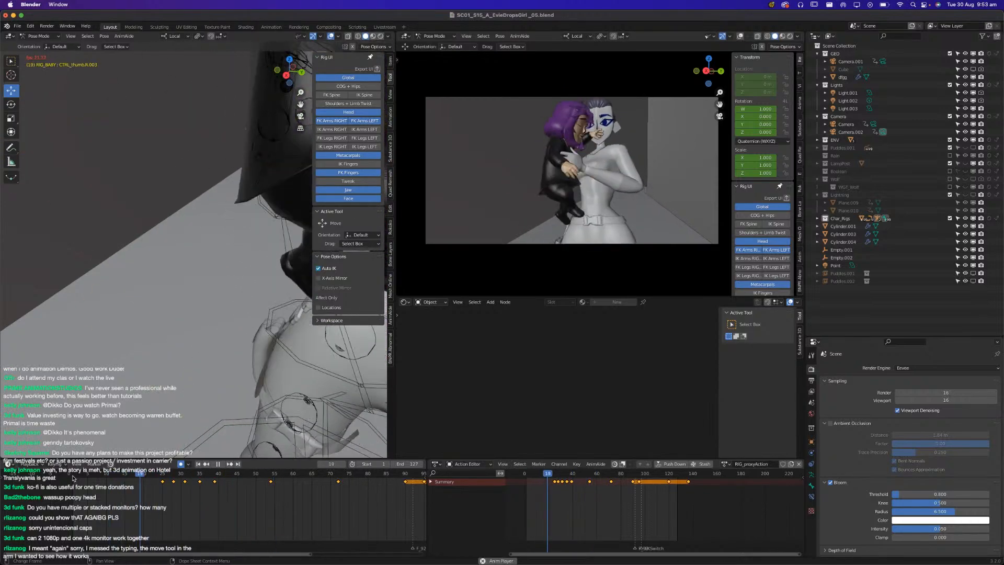
left_click(74, 477)
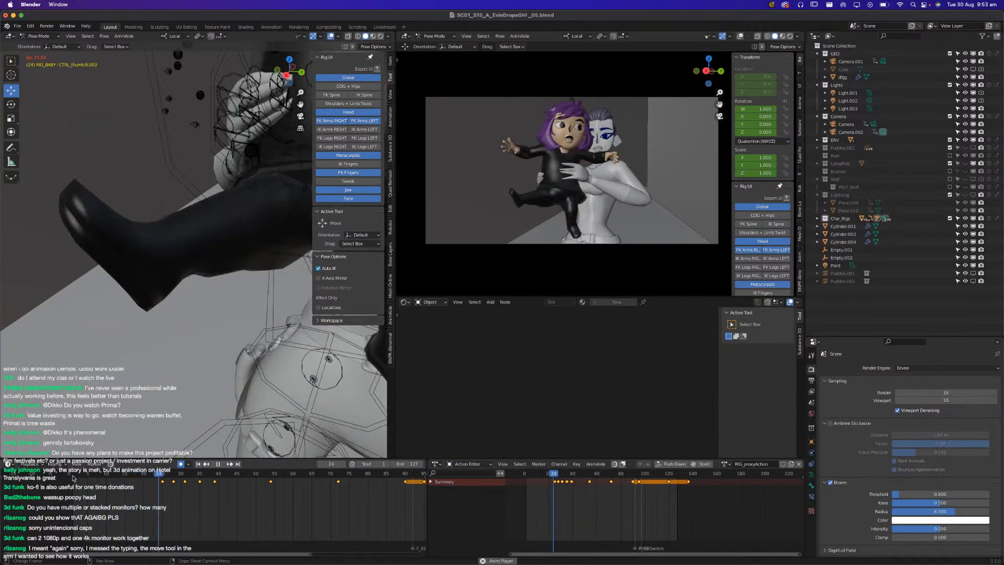
left_click(74, 477)
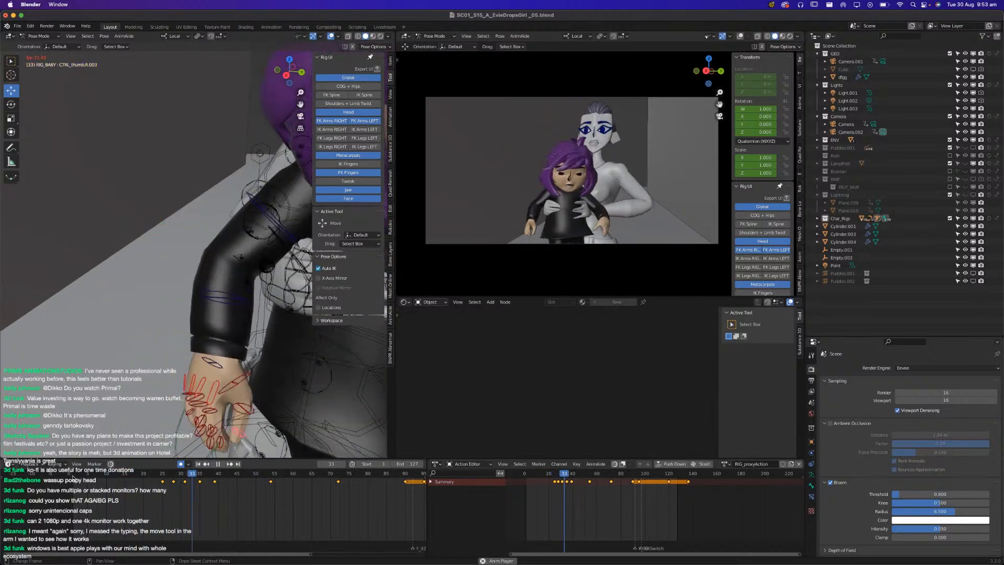
left_click(74, 477)
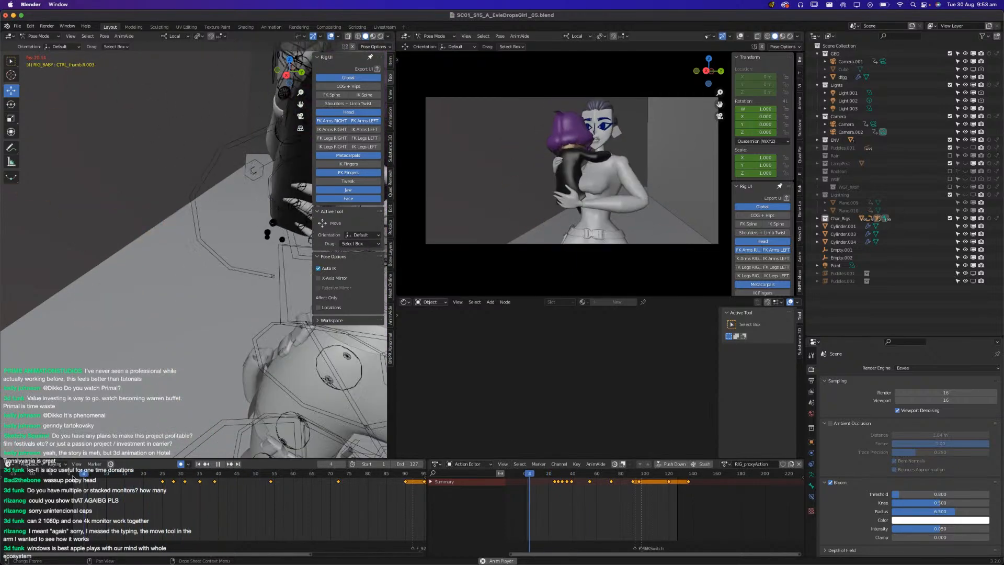
left_click(74, 477)
left_click(74, 478)
key("space")
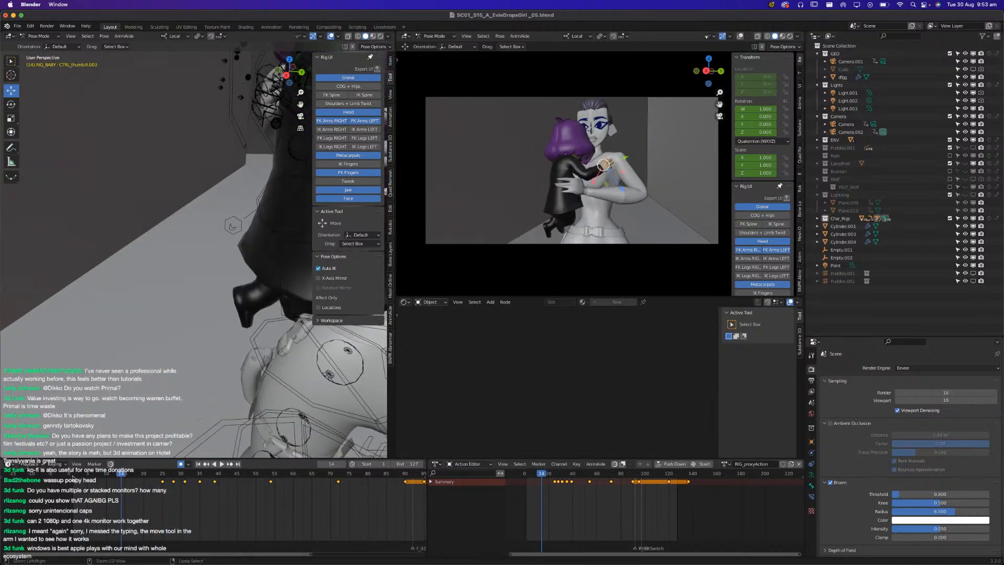
key("super+s")
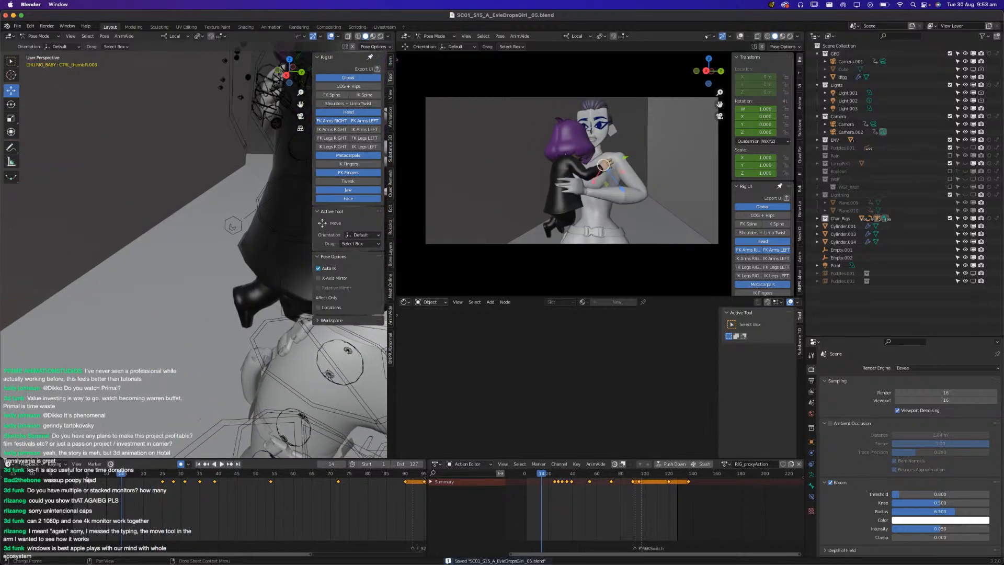
Replay the drop from frame 2, park the playhead at frame 8, and save the file.
mouse_move(75, 477)
left_mouse_down()
mouse_move(103, 476)
mouse_move(78, 481)
left_mouse_up()
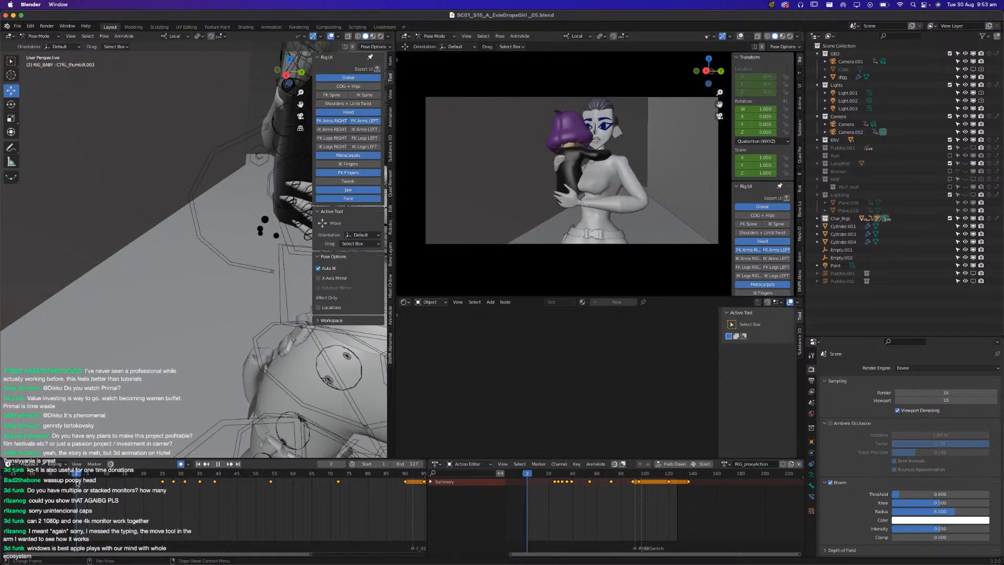
key("space")
key("space")
key("space")
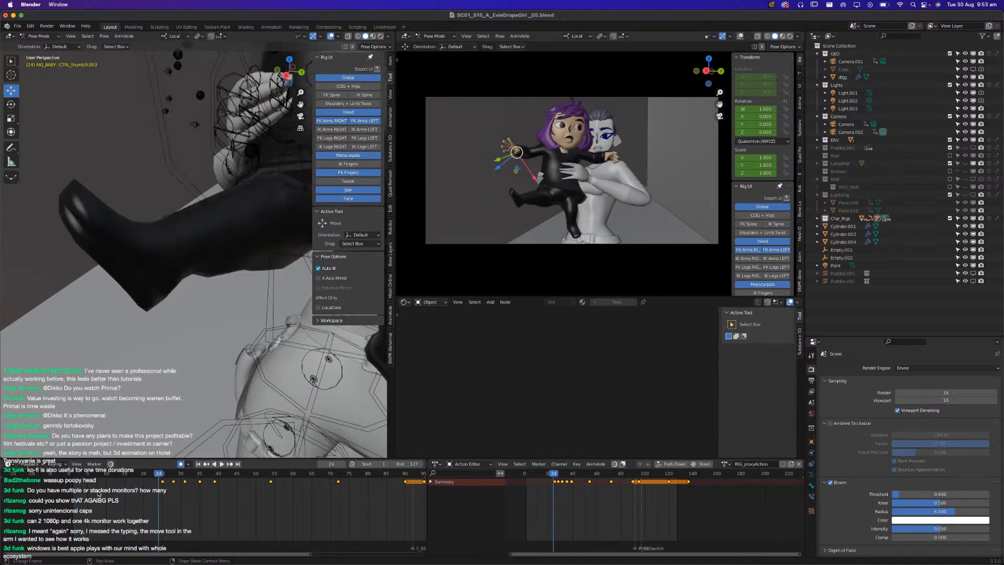
key("super+s")
left_click(100, 474)
key("space")
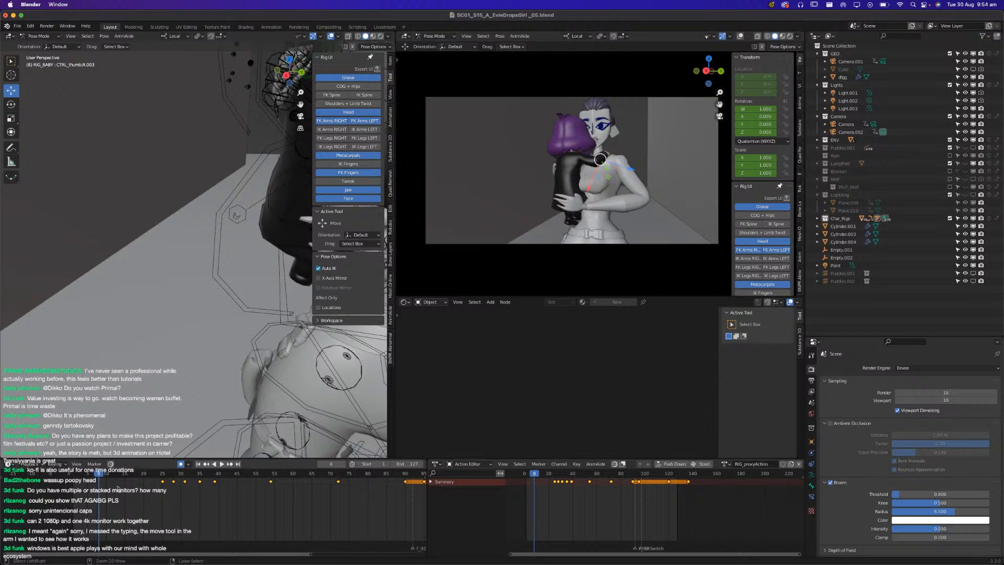
key("ctrl+s")
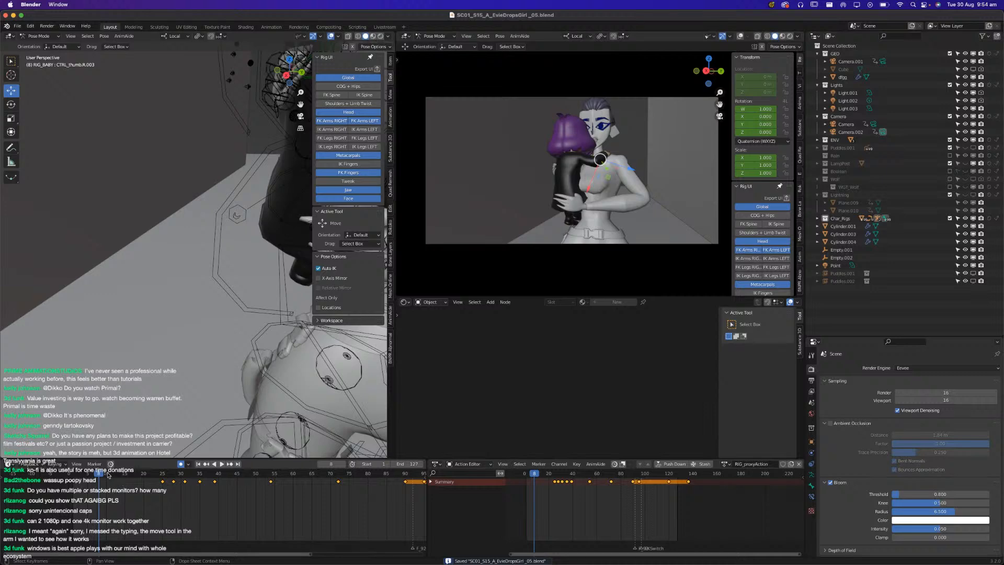
Replay the drop from about frame 19, settle on frame 27, and save the file.
key("space")
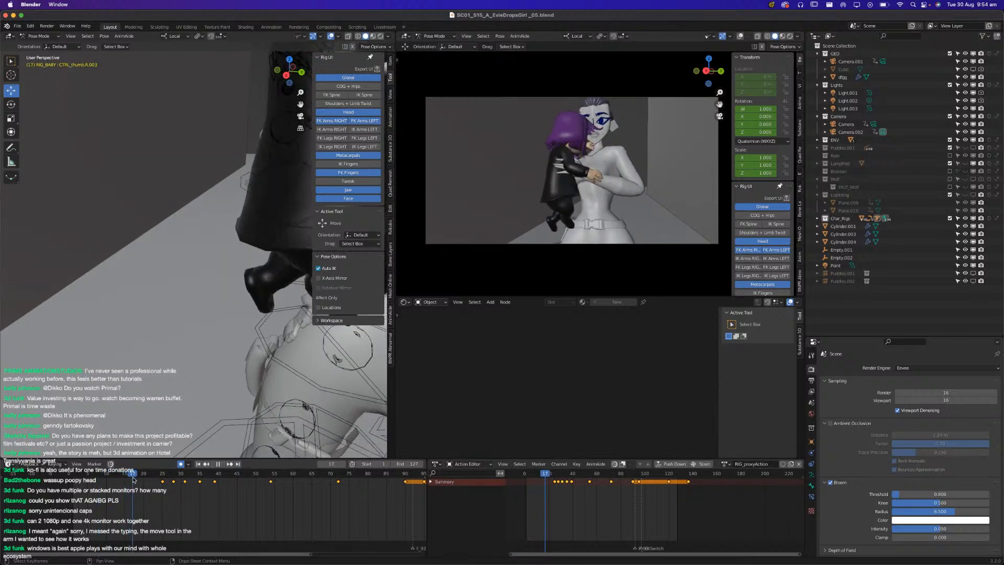
key("space")
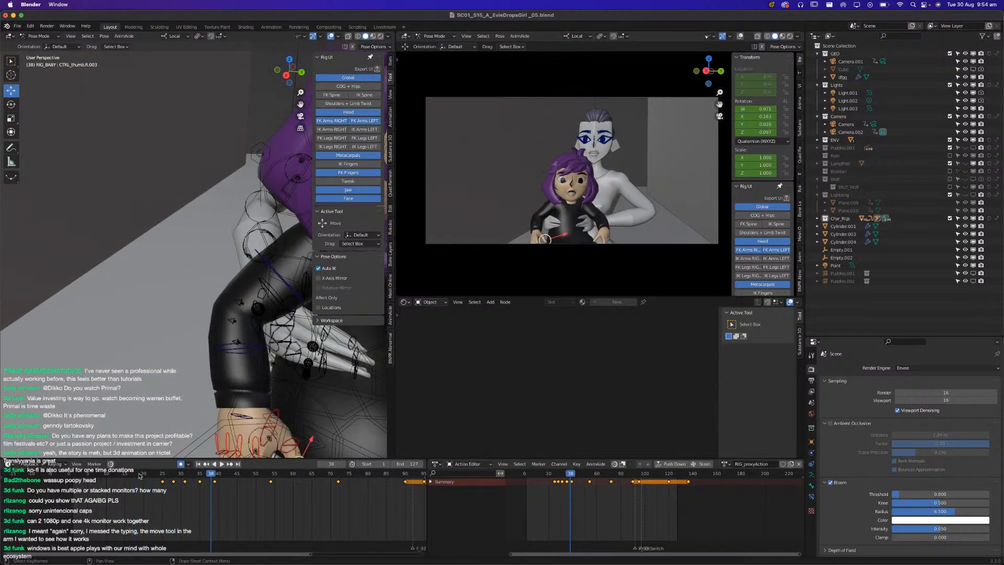
left_click(140, 475)
key("space")
key("space")
left_click(140, 474)
key("space")
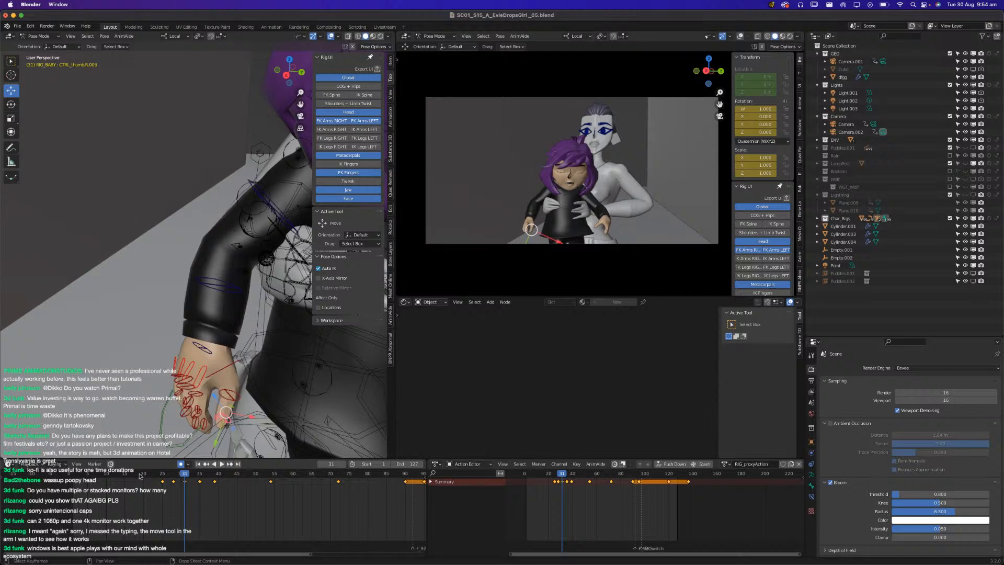
left_click_drag(149, 476, 171, 472)
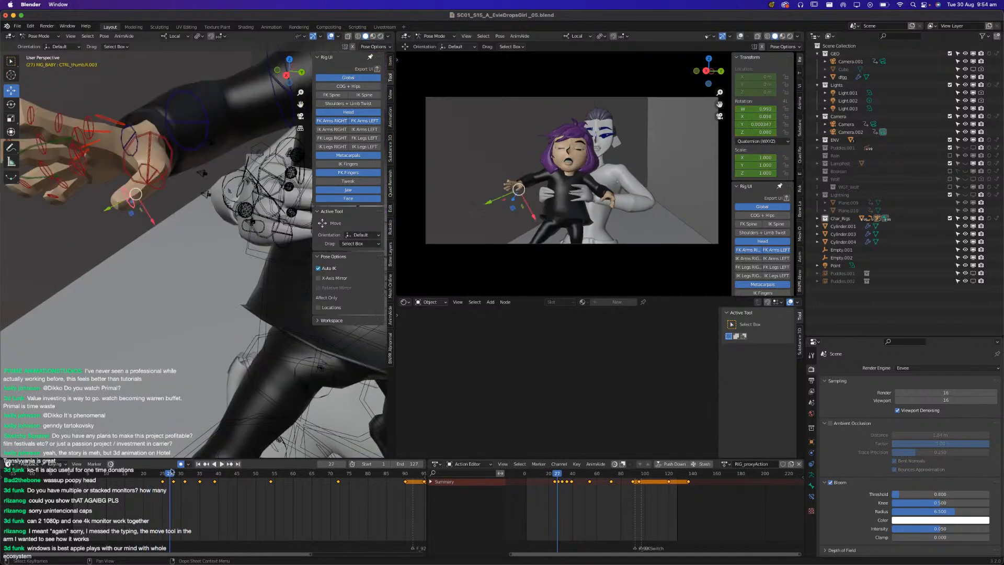
middle_click_drag(193, 341, 144, 321, "ctrl")
key("super+s")
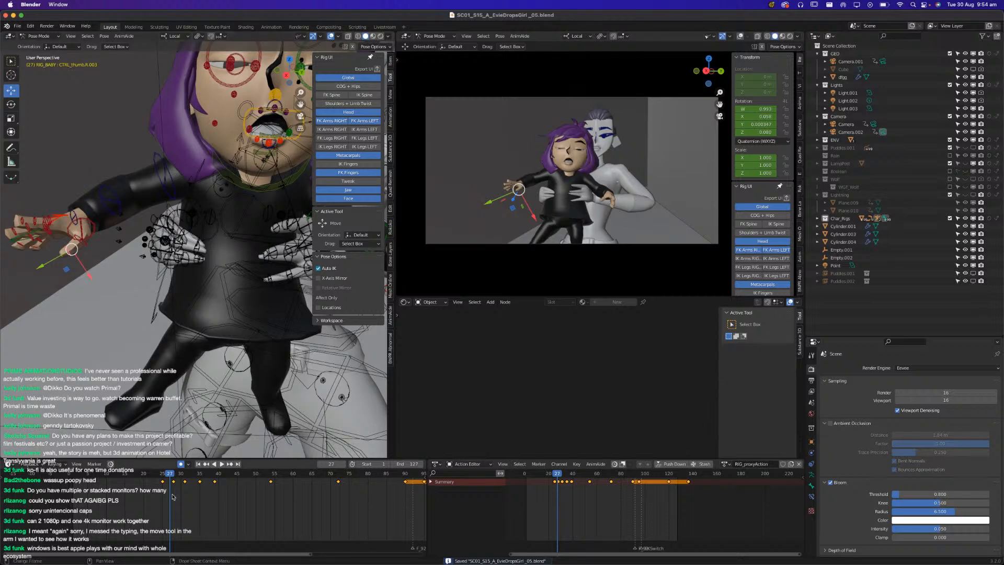
Loop the drop from around frame 19 to examine the motion of the girl's body, arms and legs.
key("space")
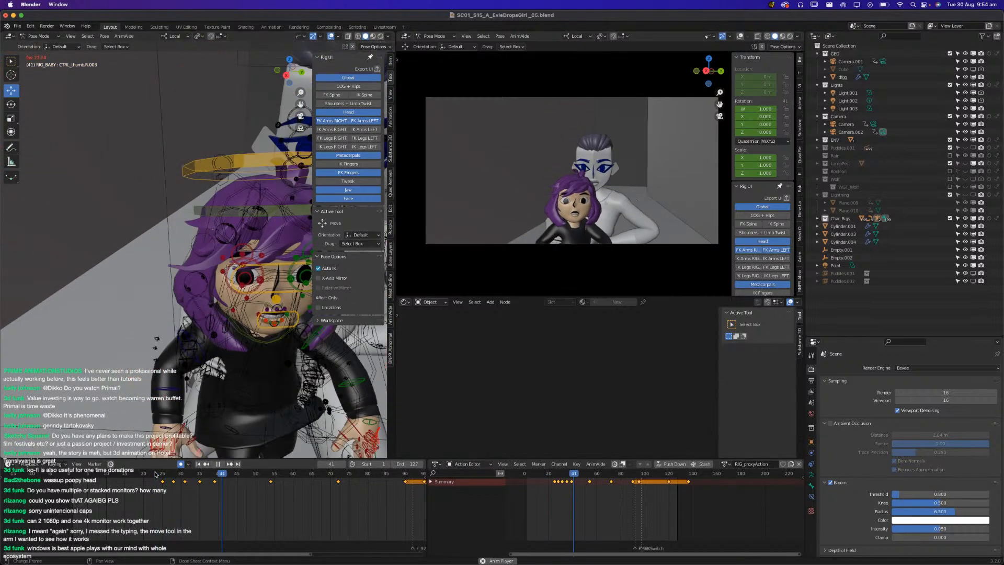
left_click_drag(160, 479, 148, 482)
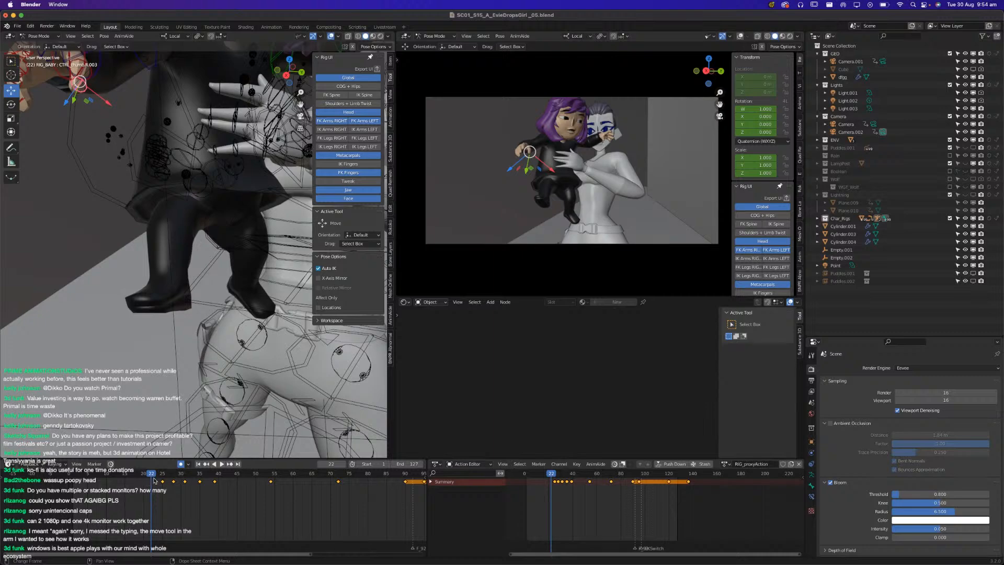
key("space")
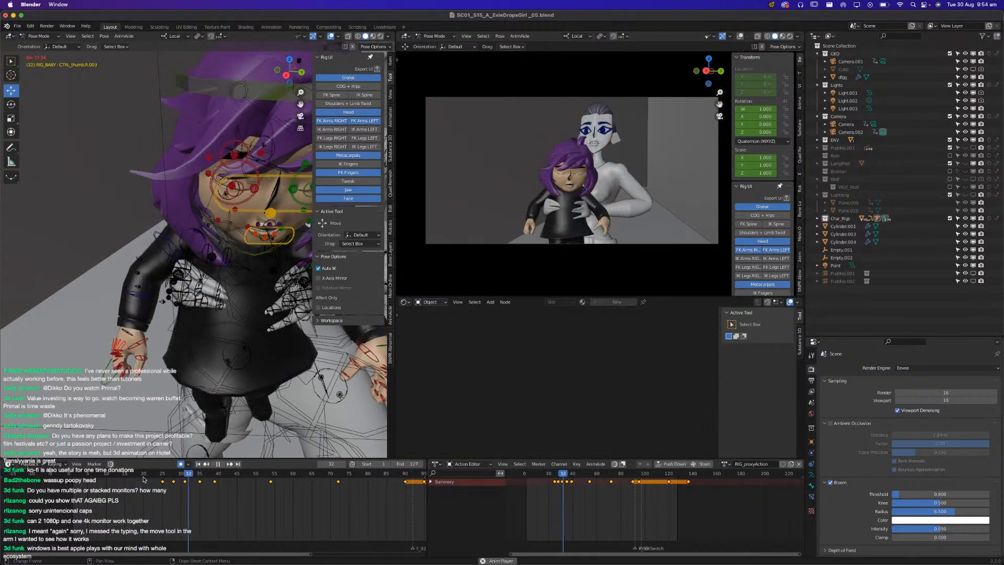
key("space")
left_click(137, 475)
key("space")
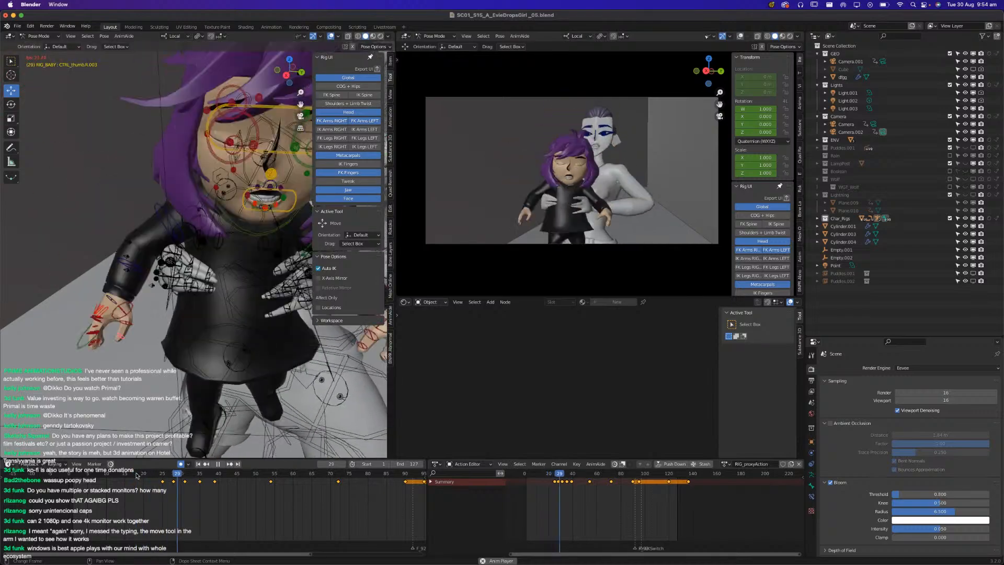
key("space")
left_click(137, 475)
key("space")
key("space")
key("space")
left_click(138, 475)
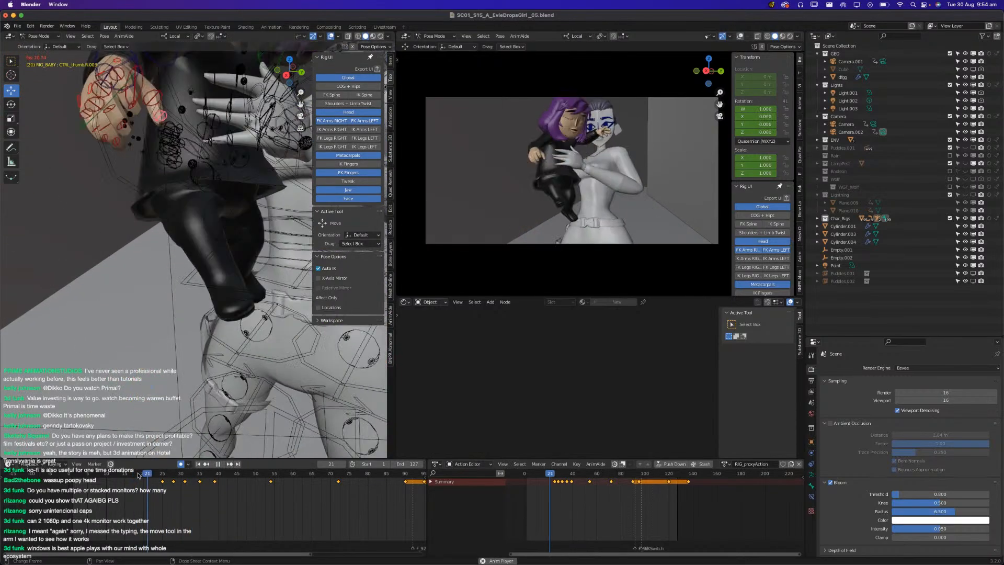
key("space")
key("space")
left_click(139, 475)
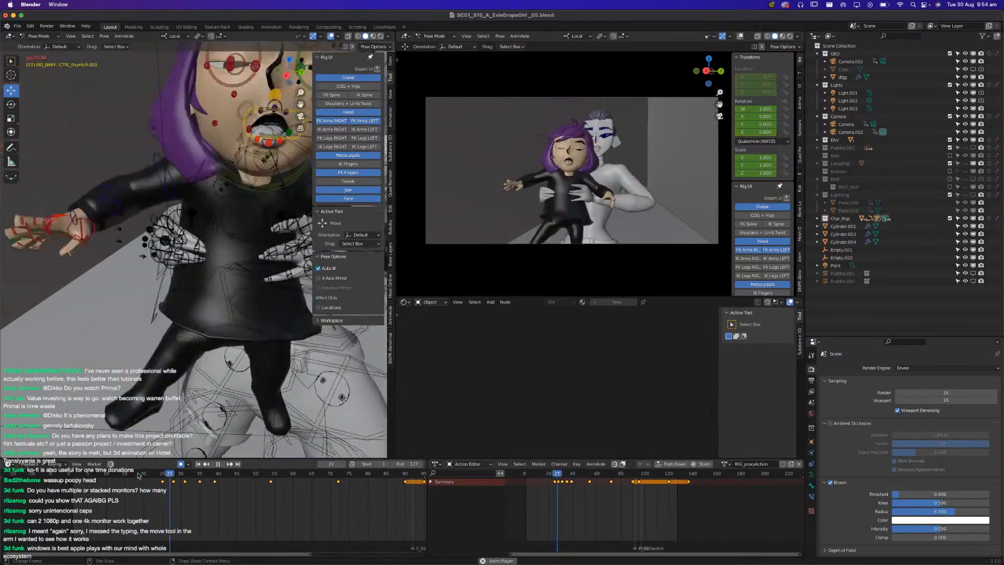
left_click(138, 475)
left_click(138, 475)
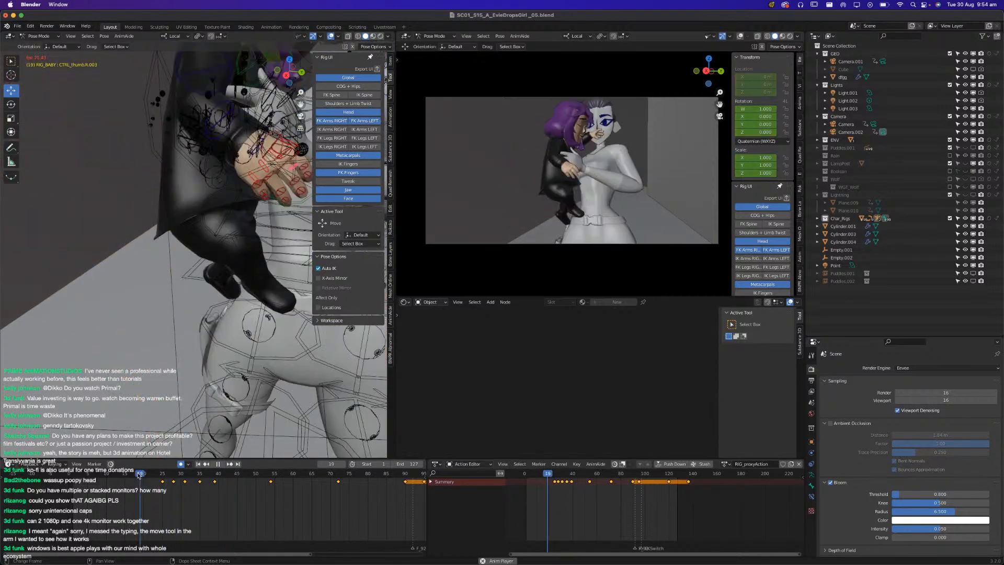
left_click(138, 475)
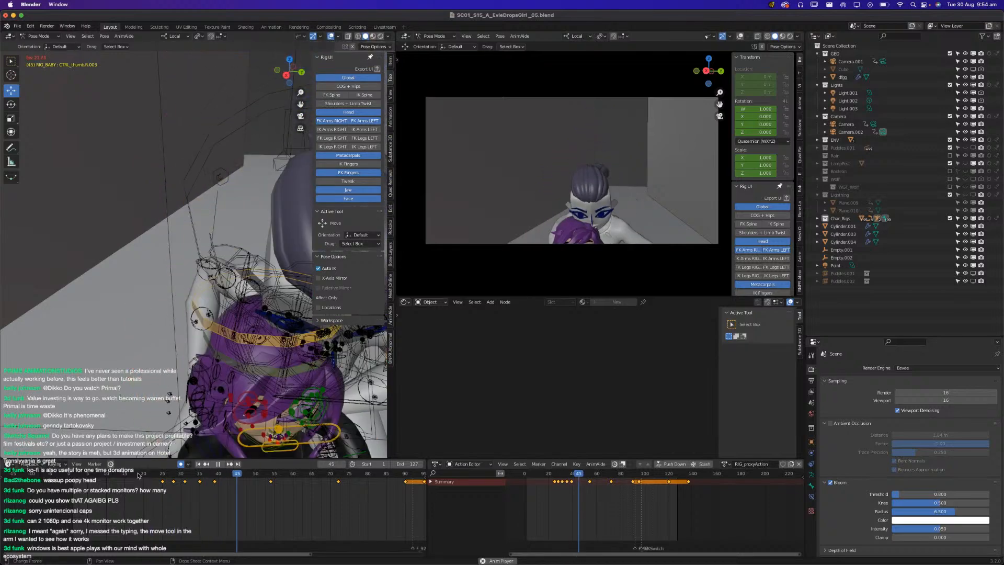
left_click(138, 475)
Set the playhead to frame 31 and save the file.
left_click_drag(158, 475, 185, 475)
middle_click_drag(224, 388, 155, 352, "shift")
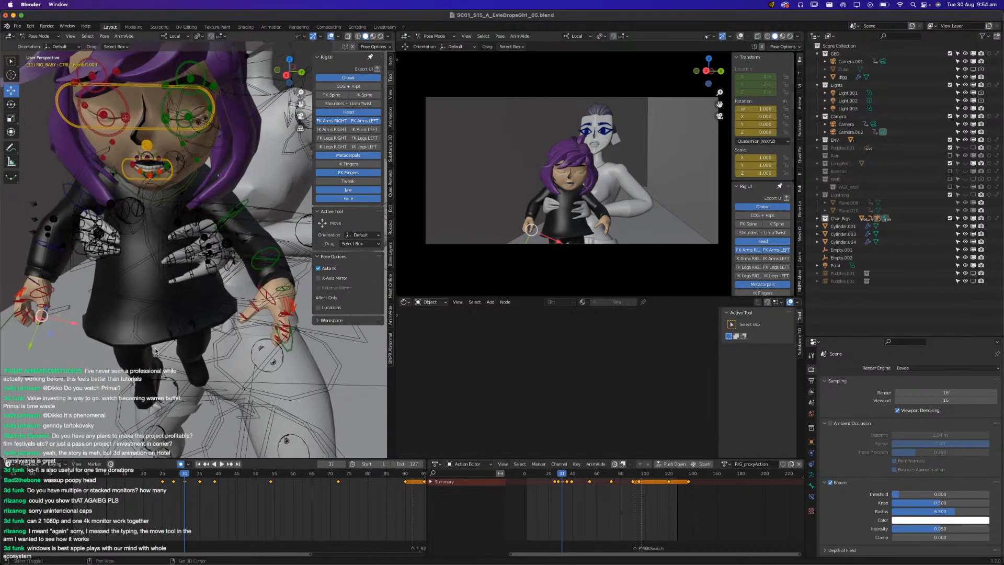
key("ctrl+s")
Replay the shot, go to frame 27, and select the girl's left FK hand control.
key("space")
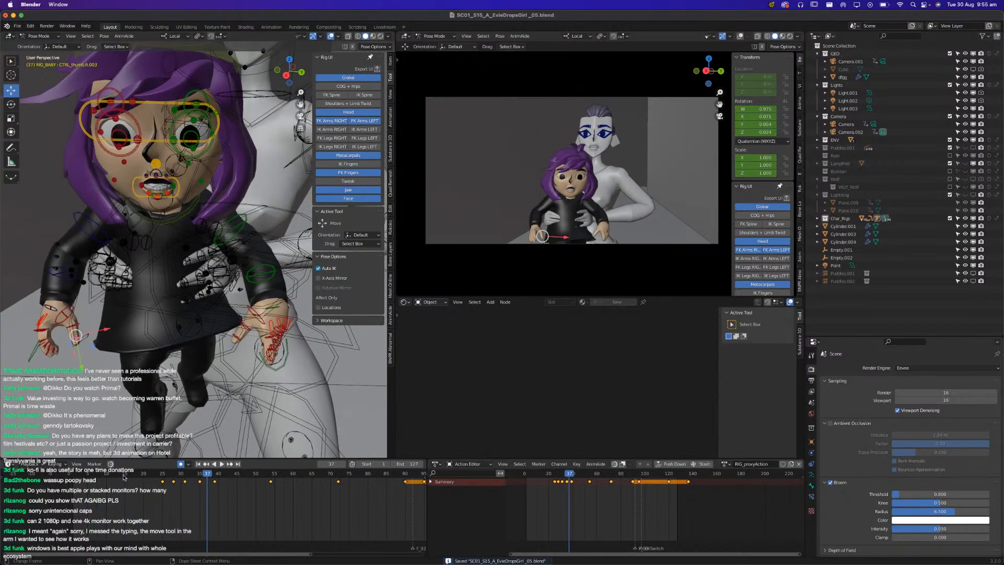
key("space")
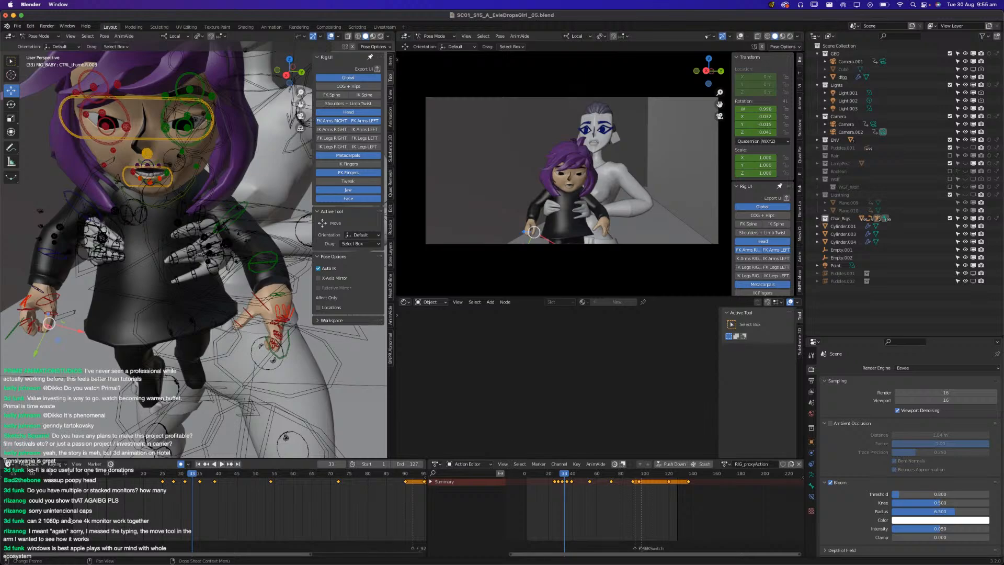
key("space")
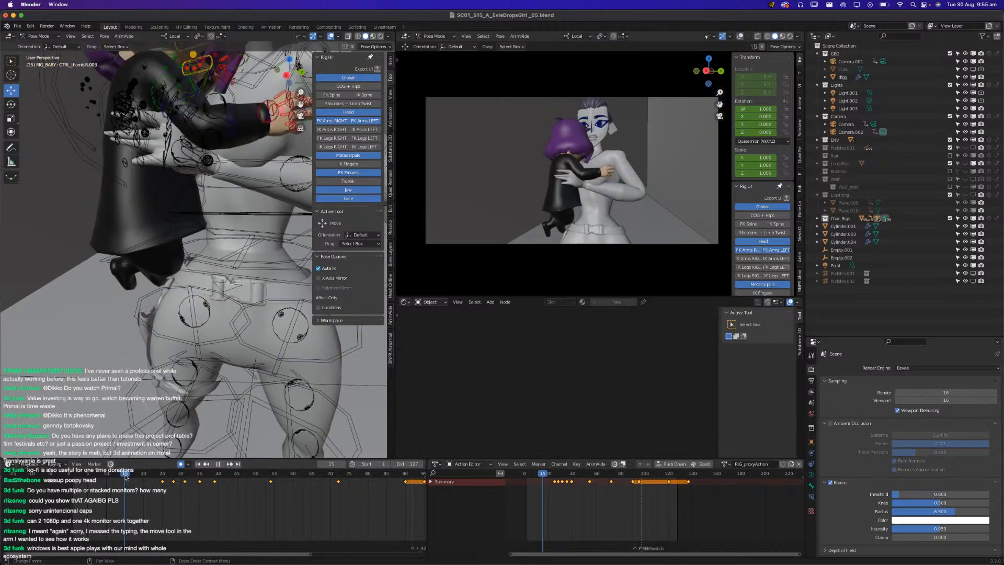
left_click_drag(152, 474, 169, 473)
middle_click_drag(286, 207, 227, 230)
left_click(240, 257)
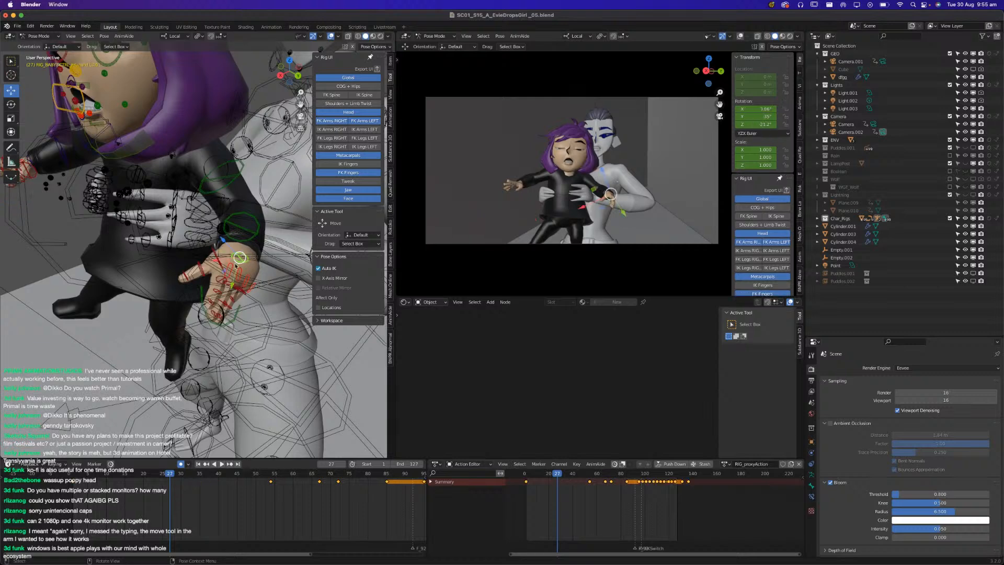
Check the girl's left hand against the woman's body from frame 13 onward, stopping at frame 18.
key("shift+ctrl+space")
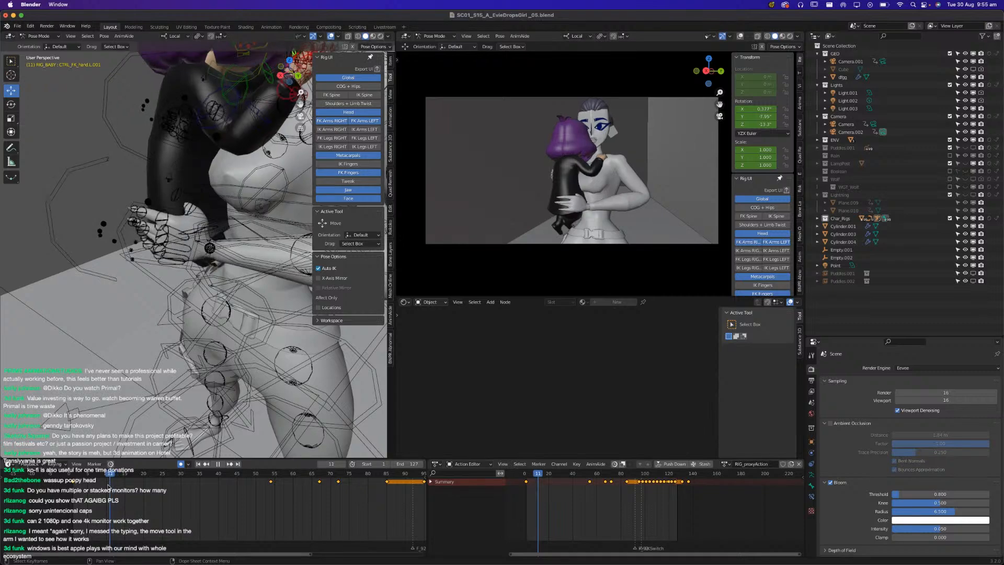
left_click_drag(107, 485, 117, 481)
middle_click_drag(160, 209, 205, 438, "shift")
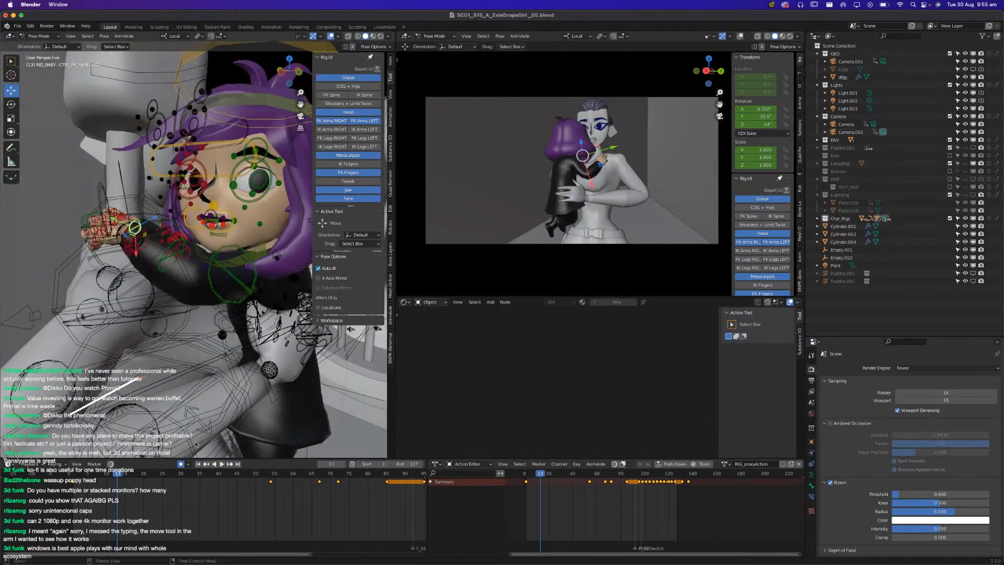
key("space")
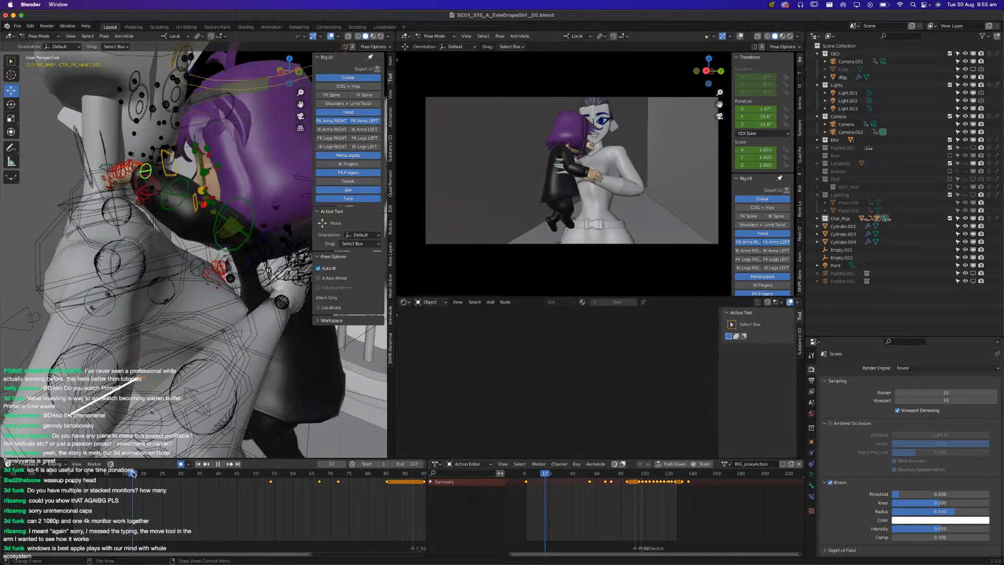
key("Escape")
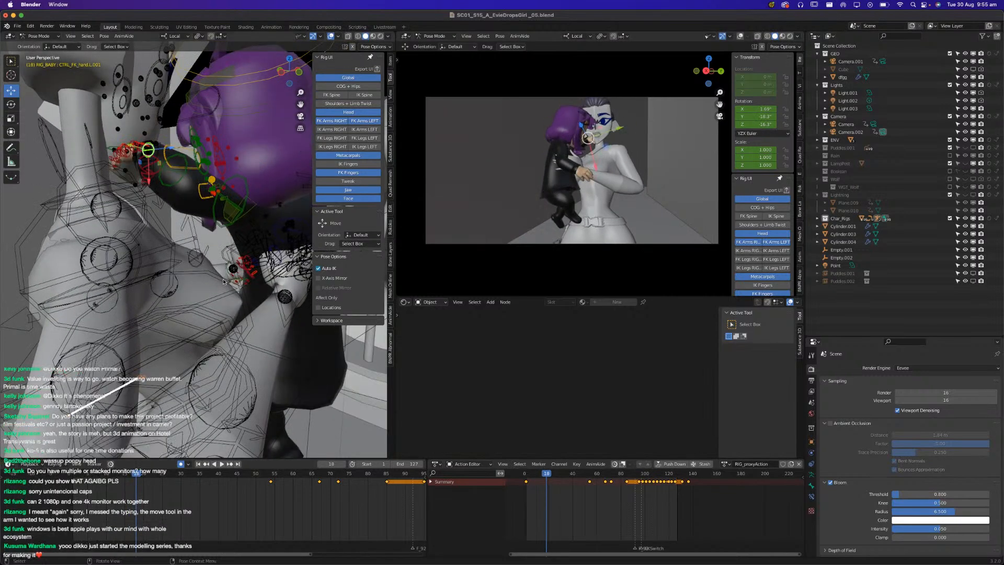
Try to lower the girl's left hand away from the woman's mouth at frame 18, replay the motion, and save the file.
middle_click_drag(204, 349, 158, 340)
key("ctrl+s")
middle_click_drag(86, 345, 51, 340)
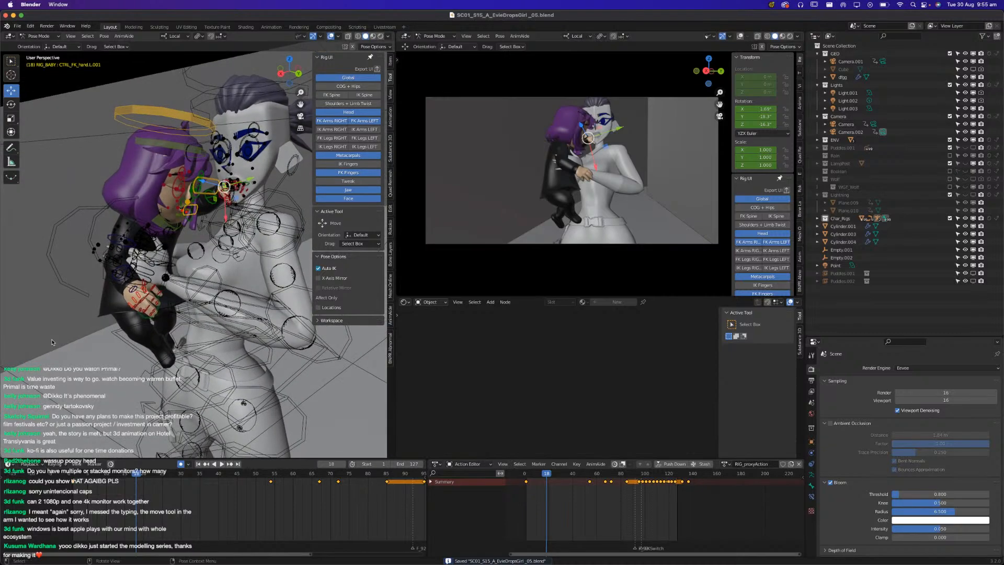
middle_click_drag(135, 311, 161, 370)
middle_click_drag(180, 360, 242, 276, "ctrl")
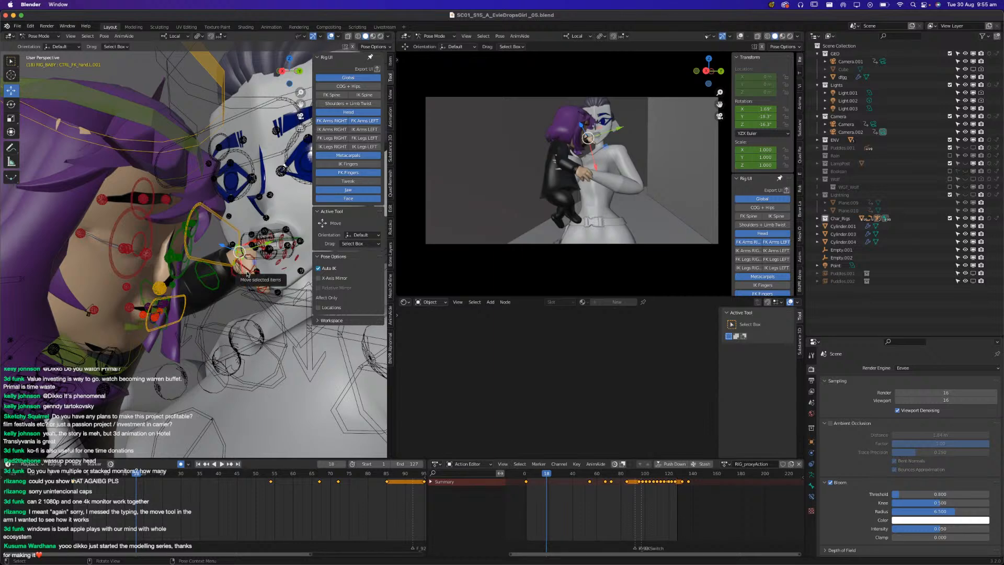
key("g")
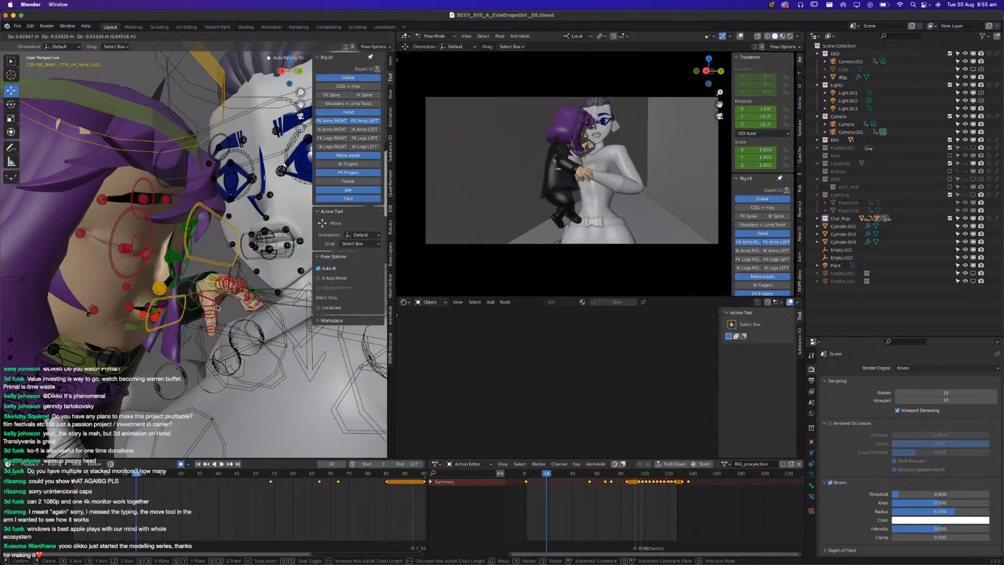
left_click(217, 306)
key("space")
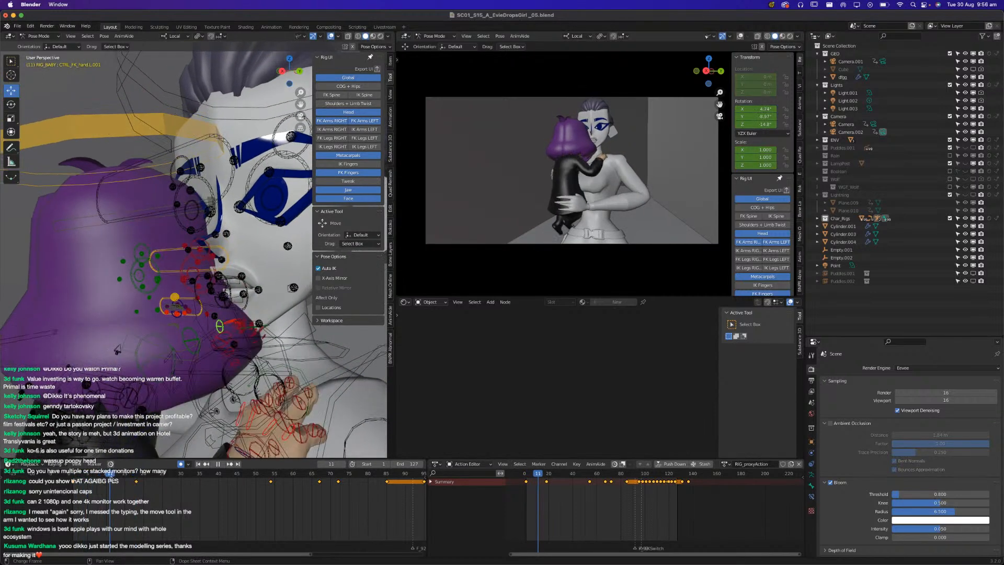
key("space")
key("super+s")
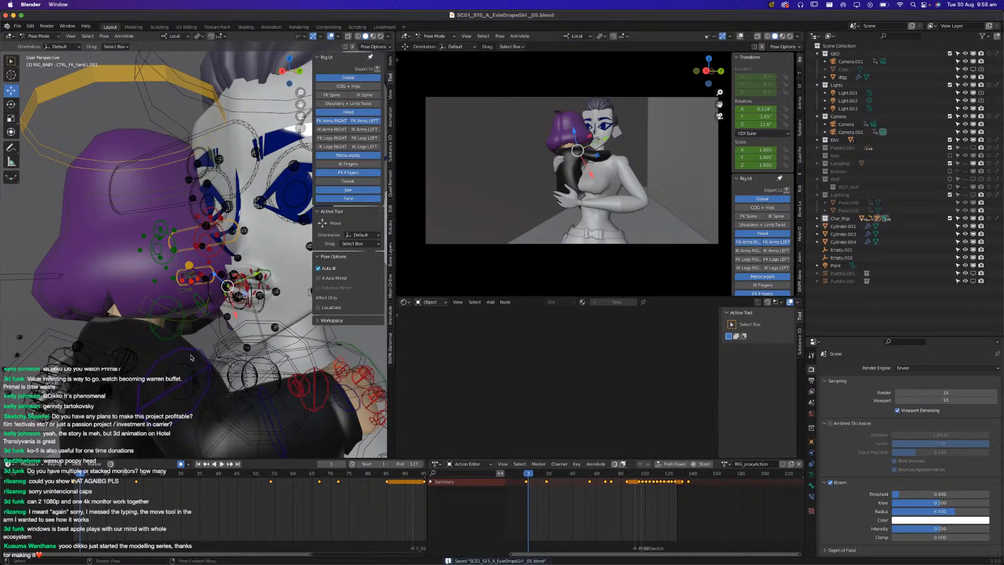
Move the girl's left hand down off the woman's face at frame 18 and replay the drop to frame 24.
key("Up")
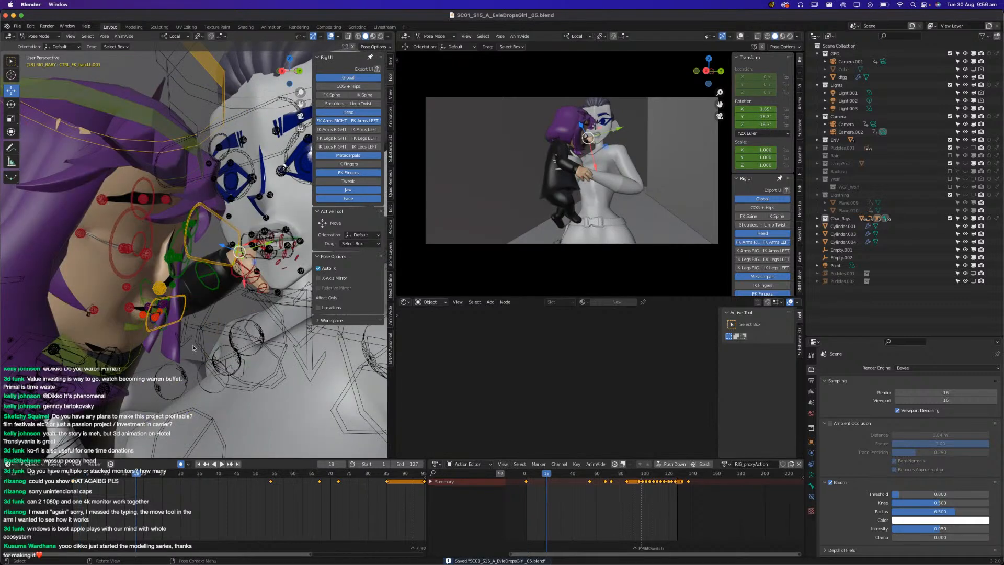
middle_click_drag(321, 261, 249, 323)
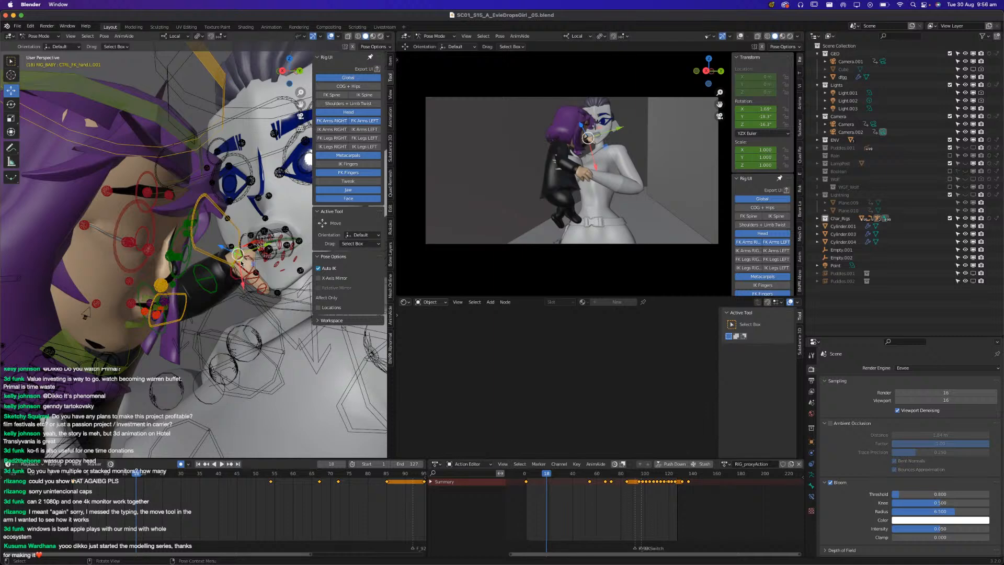
left_click_drag(241, 263, 219, 294)
left_click(72, 474)
key("space")
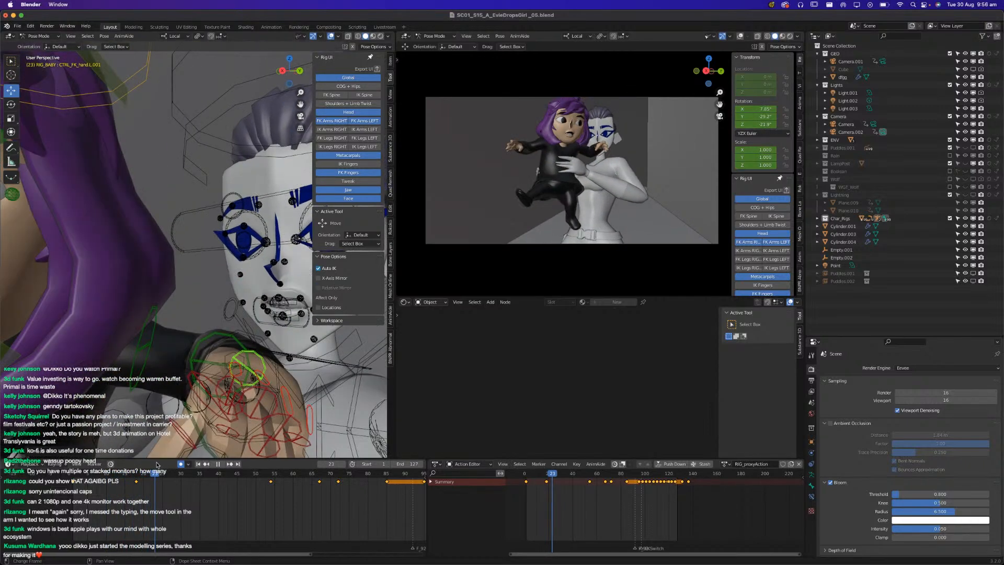
key("space")
Rotate the girl's left hand freely at frame 24 so its fingers spread outward toward the woman's shoulder.
scroll(170, 335, "down", 4)
middle_click_drag(170, 330, 164, 307)
key("g")
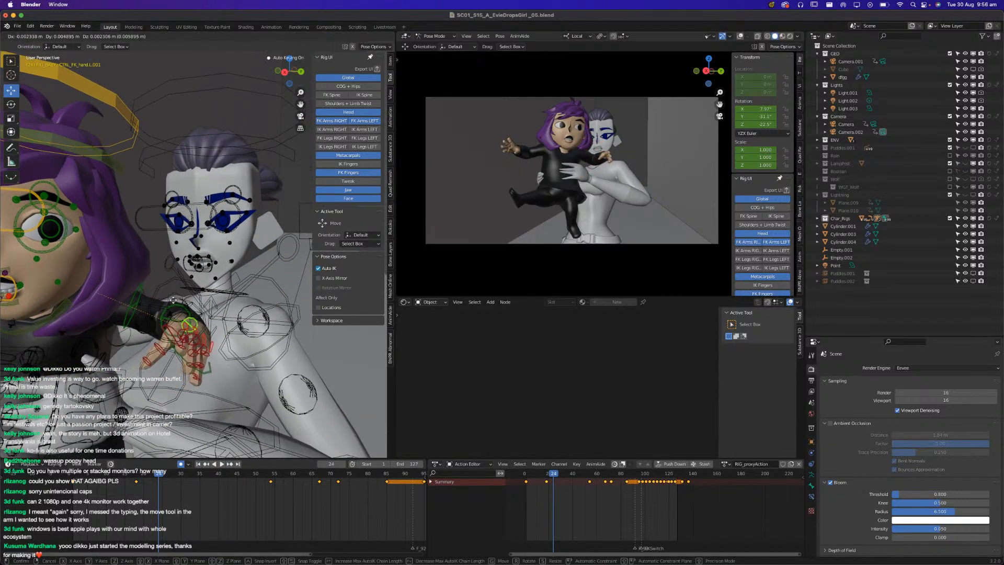
key("r")
key("r")
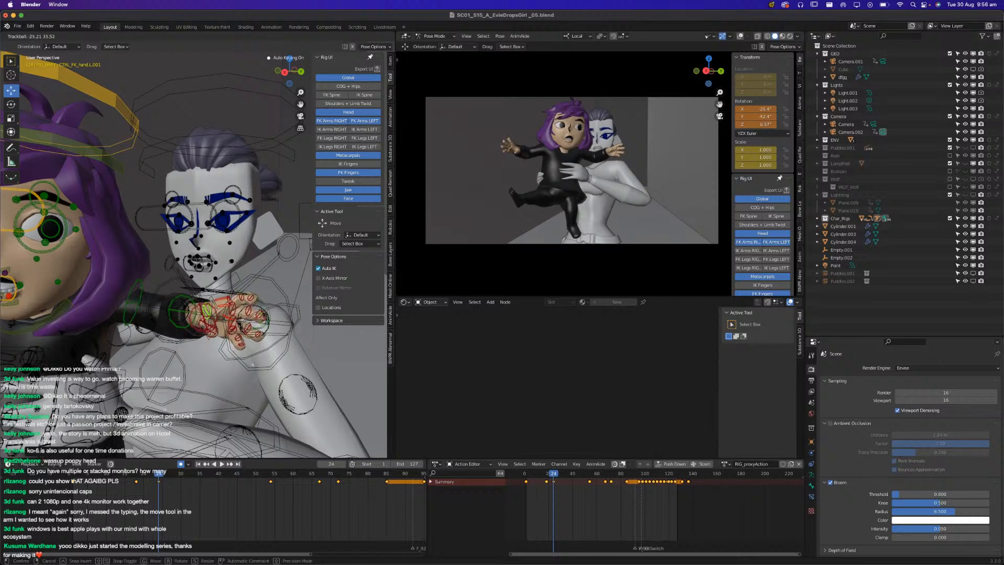
left_click(259, 318)
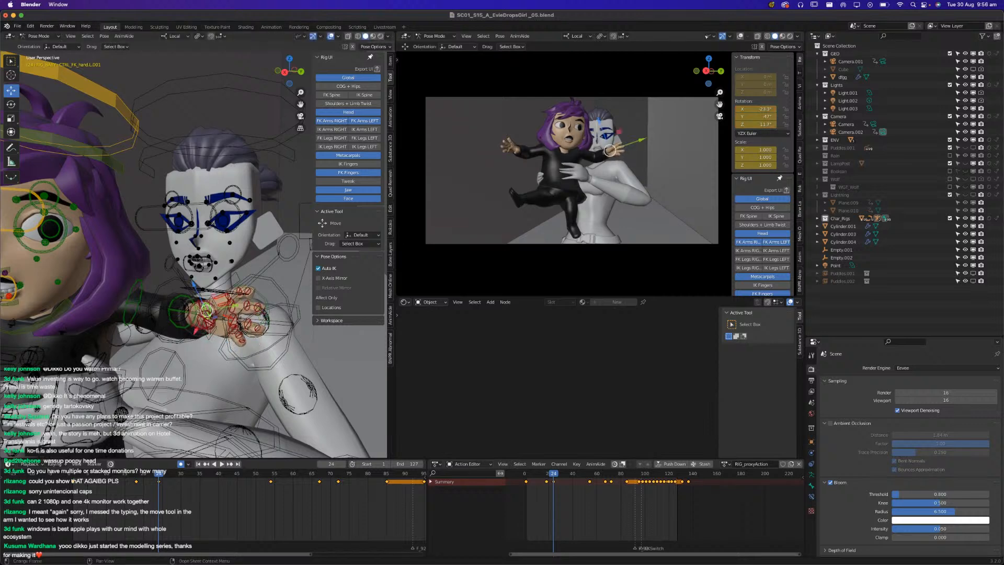
Replay the drop, stop at frame 29 with the girl's left FK hand control selected, and save the file.
left_click(97, 474)
key("space")
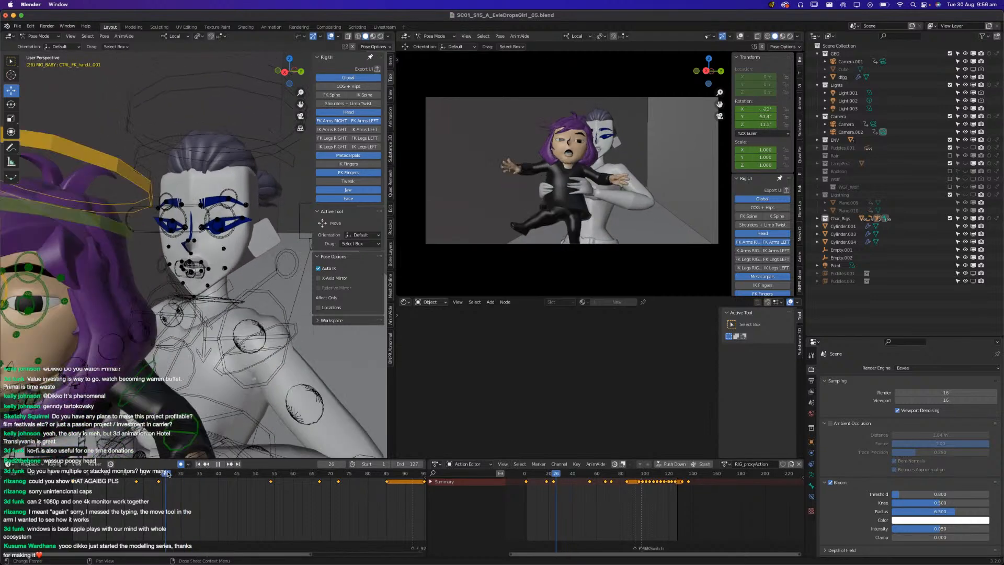
left_click(174, 474)
middle_click_drag(173, 324, 209, 348)
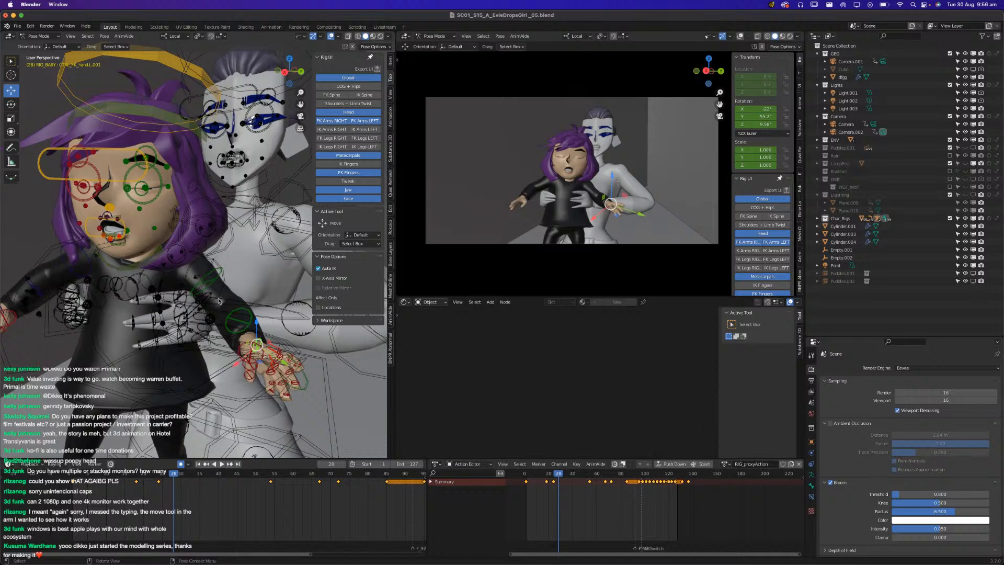
left_click(207, 285)
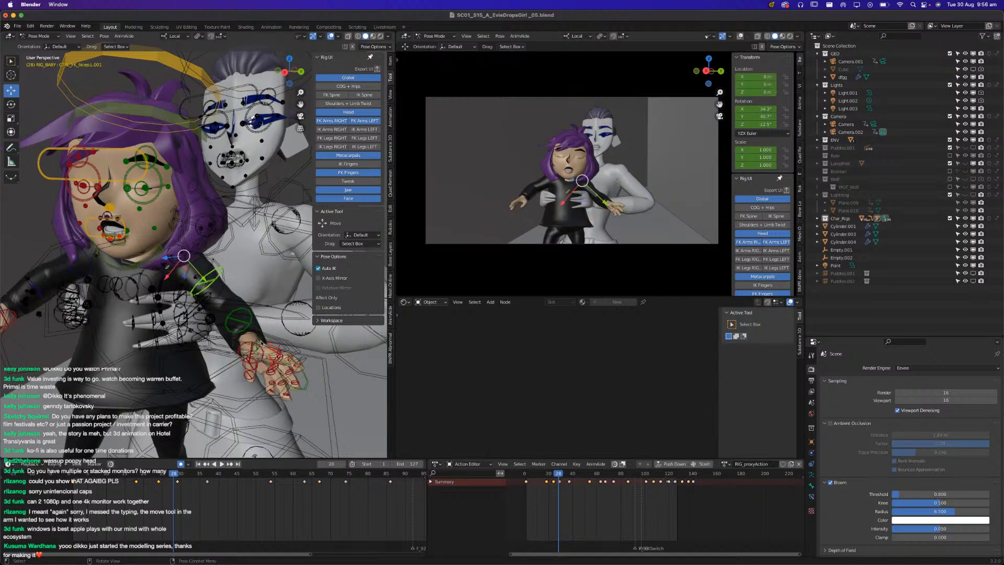
left_click(177, 476)
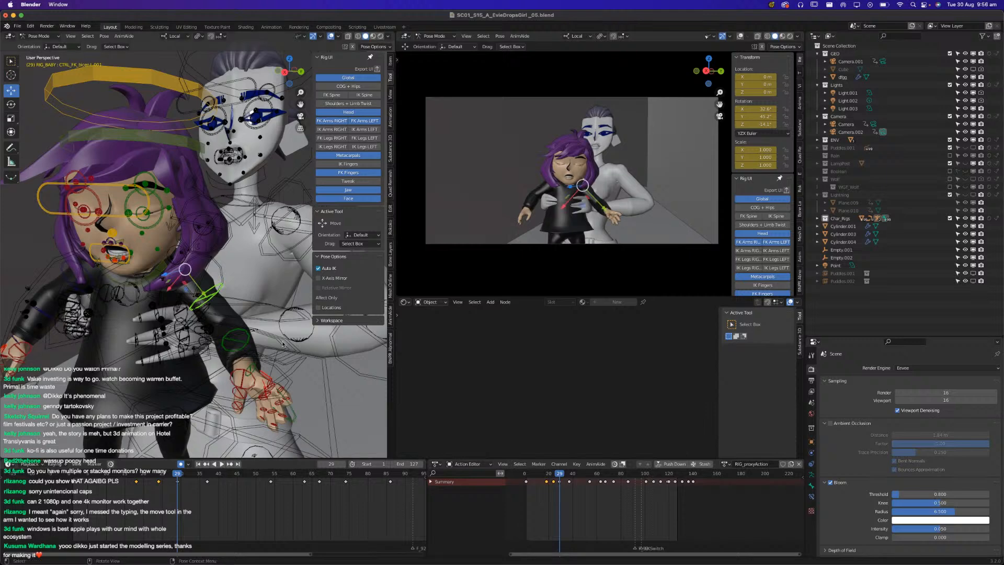
left_click(250, 371)
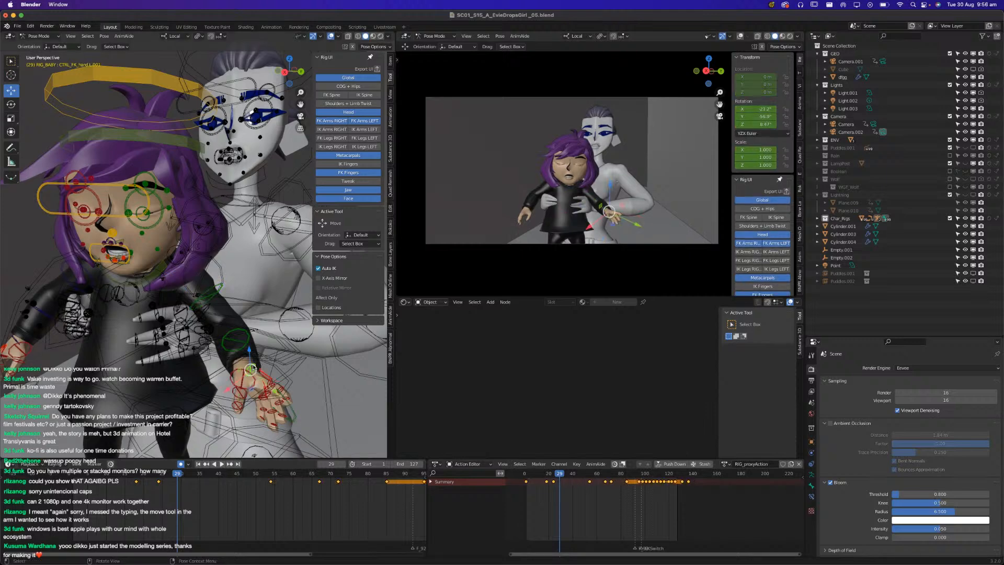
key("ctrl+s")
Rotate the girl's left hand at frame 29 so its fingers angle downward beside her dress.
middle_click_drag(254, 370, 312, 364)
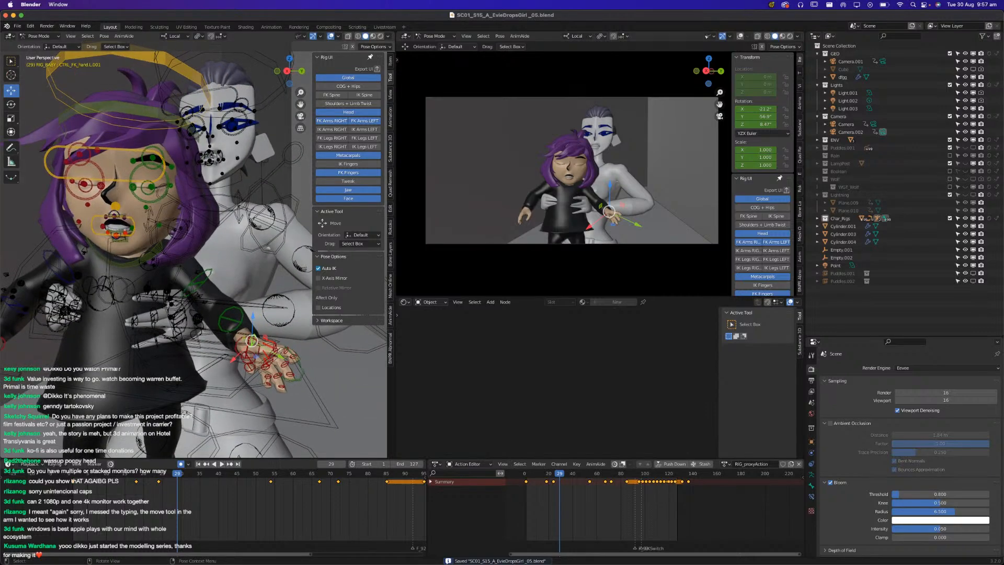
key("r")
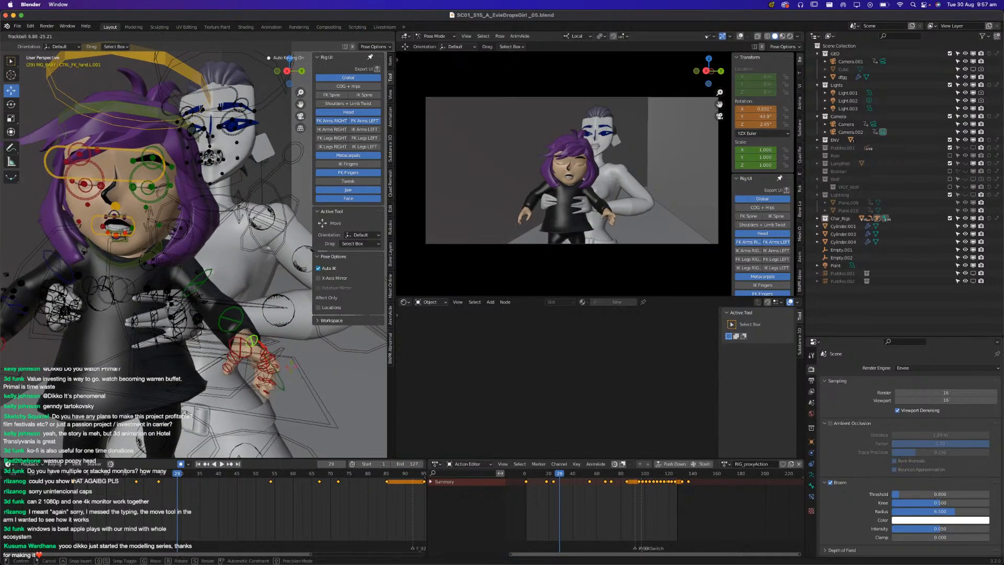
left_click(285, 365)
middle_click_drag(285, 365, 264, 369)
middle_click_drag(185, 300, 210, 322)
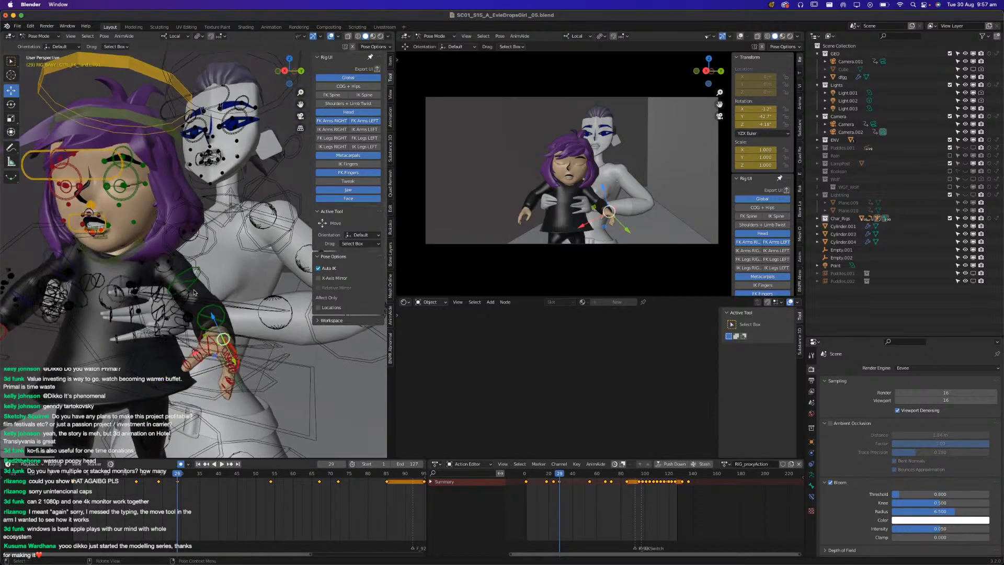
key("r")
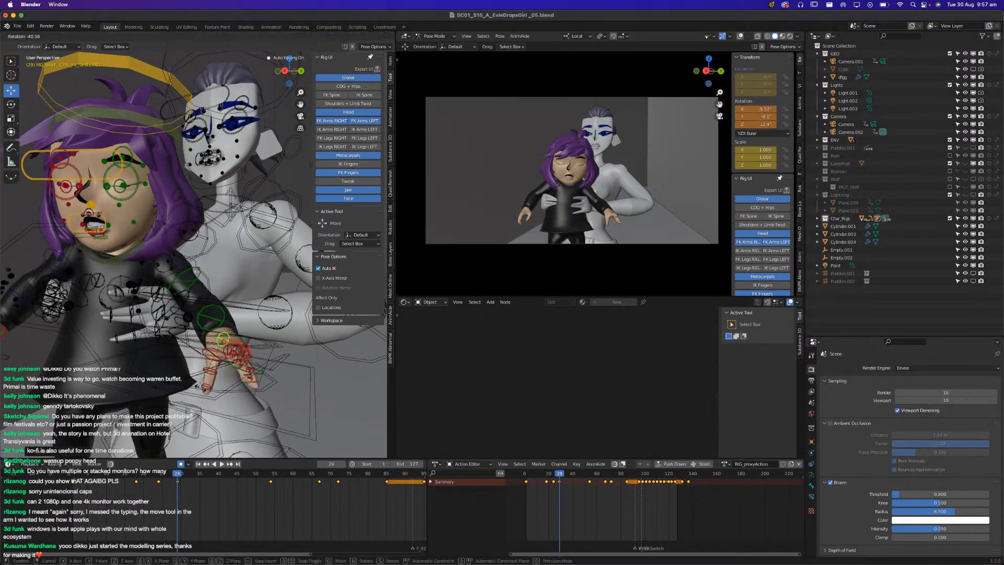
left_click(199, 388)
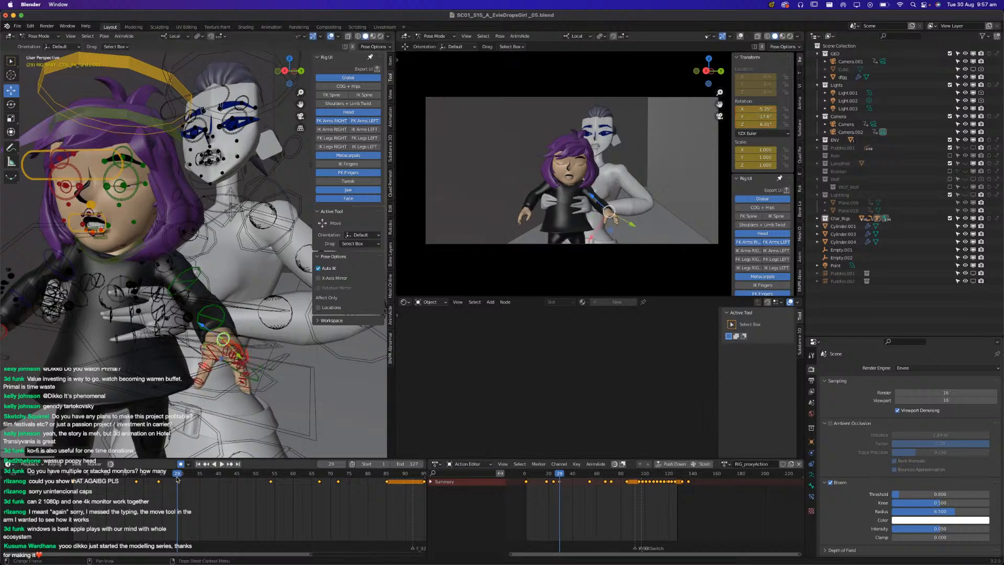
Scrub the drop from around frame 17 to frame 29 to check the left hand, and save the file.
left_click_drag(133, 475, 177, 465)
mouse_move(220, 322)
middle_mouse_down()
mouse_move(147, 329)
mouse_move(206, 308)
middle_mouse_up()
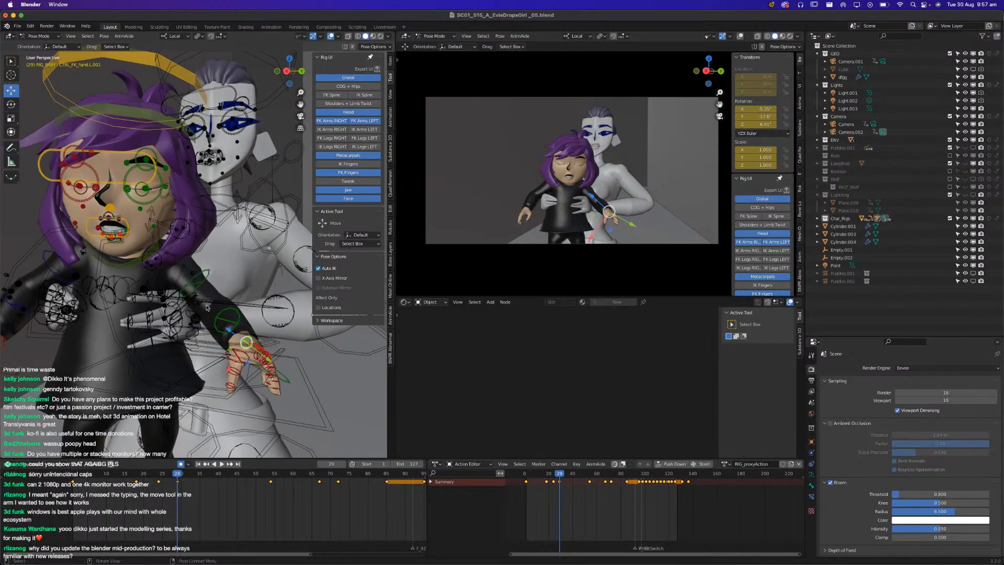
key("super+s")
key("cmd+s")
key("super+s")
key("super+s")
Switch to Object Mode, make mesh objects selectable in the viewport, and select the girl's head mesh.
left_click(39, 36)
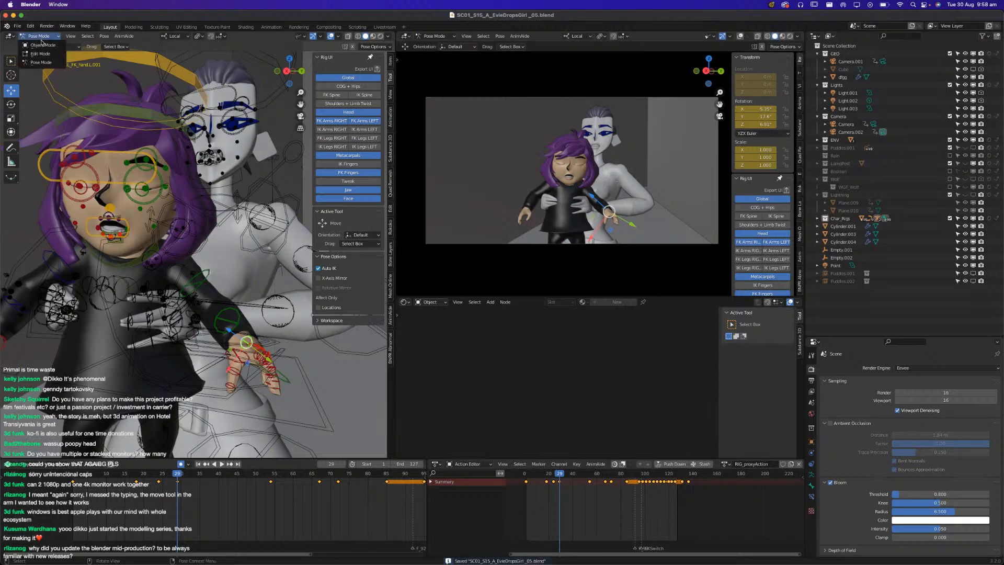
left_click(42, 46)
left_click(115, 195)
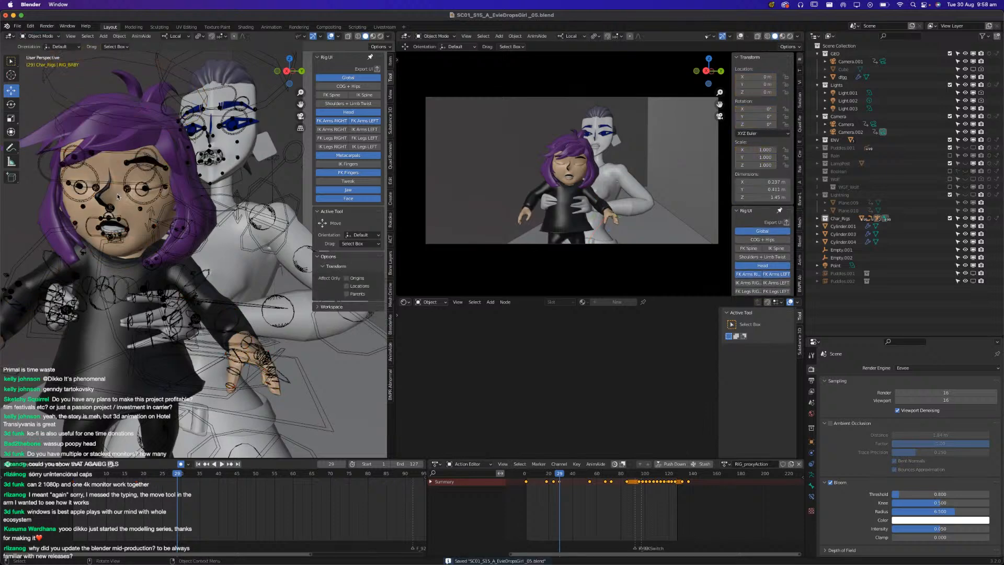
left_click(300, 36)
left_click(302, 37)
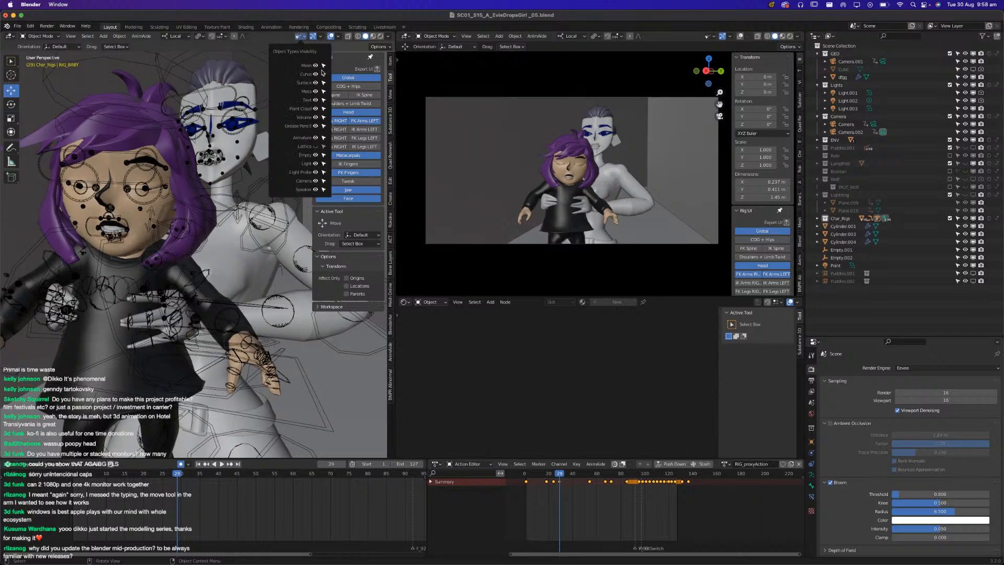
key("a")
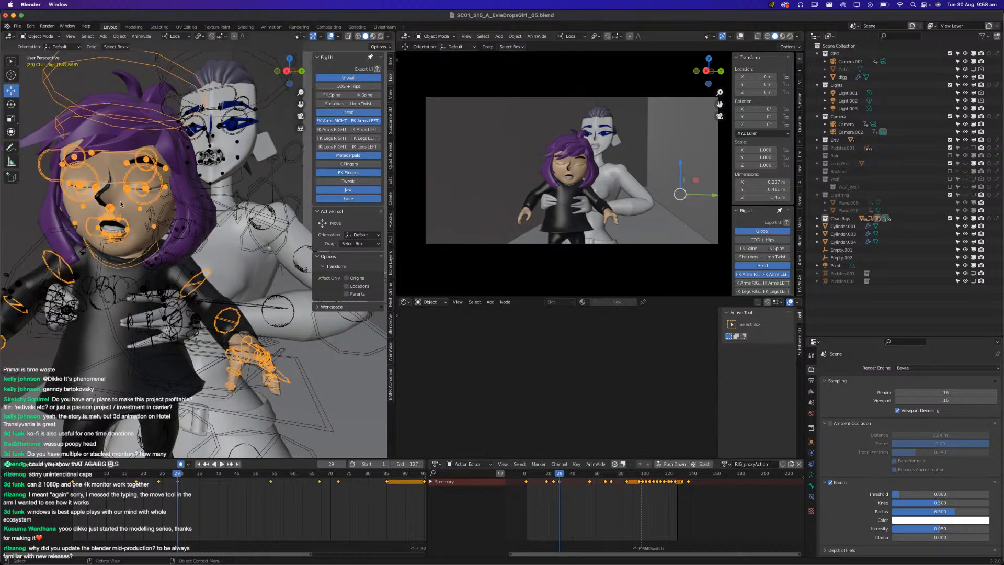
left_click(123, 208)
Compare the girl's head with the Corrective Smooth modifier's viewport display repeatedly switched off and on.
left_click(811, 452)
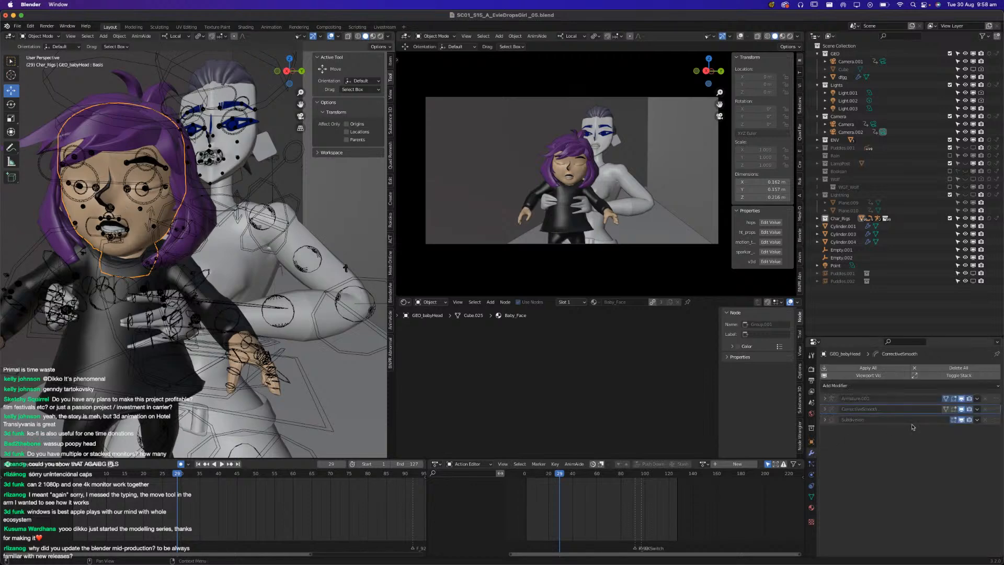
left_click(961, 412)
left_click(961, 413)
left_click(961, 413)
left_click(961, 413)
left_click(961, 413)
left_click(962, 413)
left_click(961, 412)
left_click(961, 413)
left_click(962, 413)
left_click(961, 413)
Make meshes unselectable again with the girl's rig selected, save the file, and return to Pose Mode.
left_click(80, 162)
key("super+s")
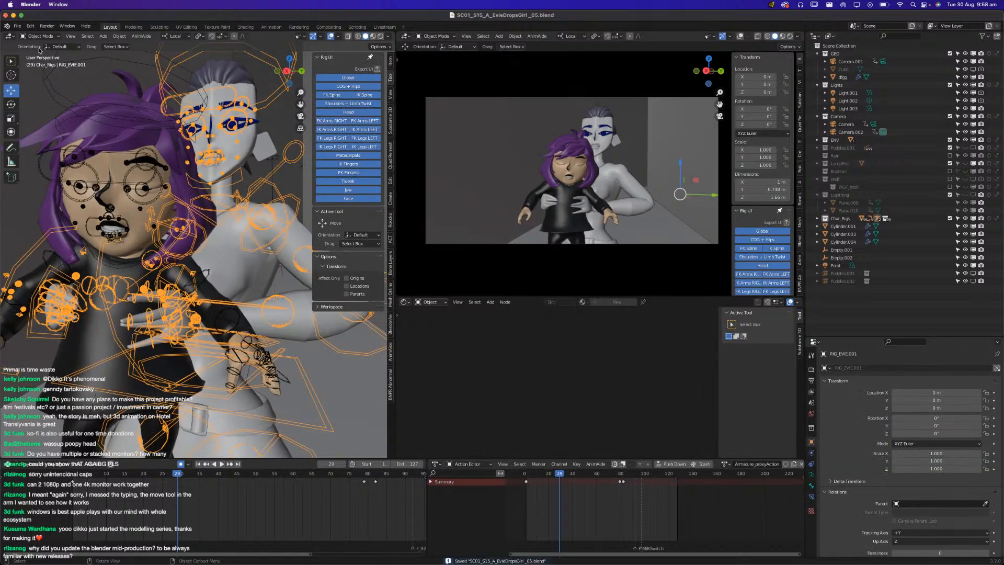
left_click(46, 66)
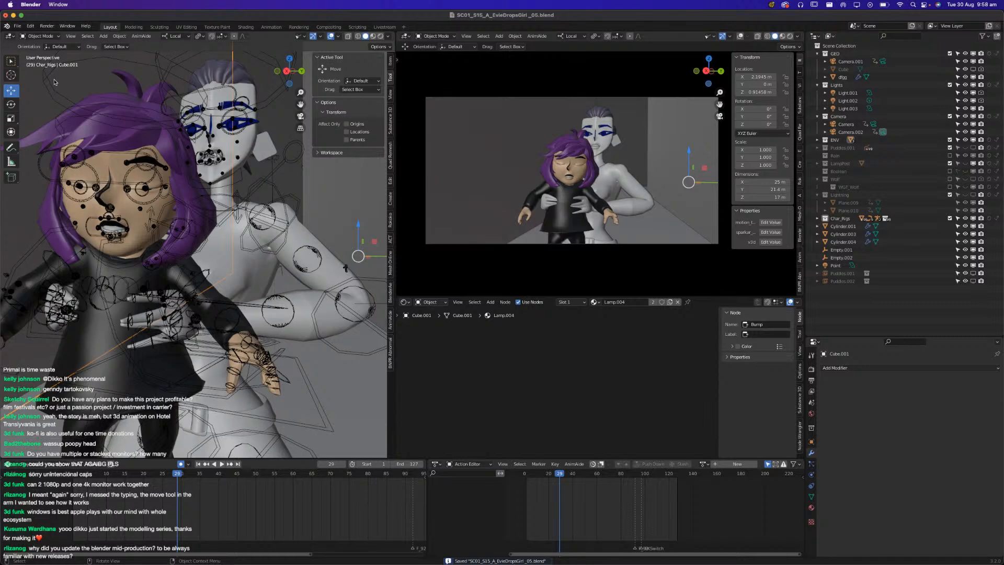
left_click(301, 36)
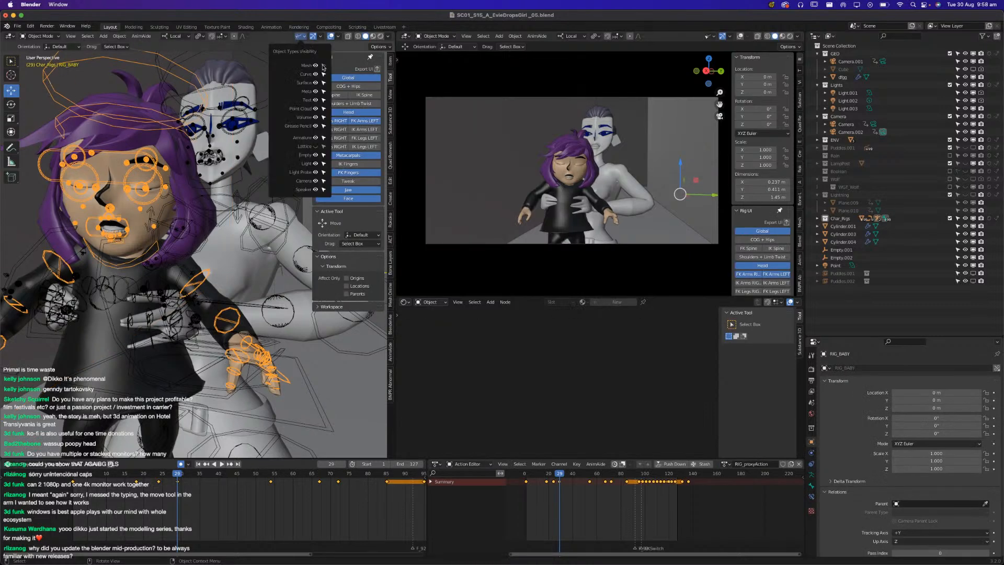
key("ctrl+s")
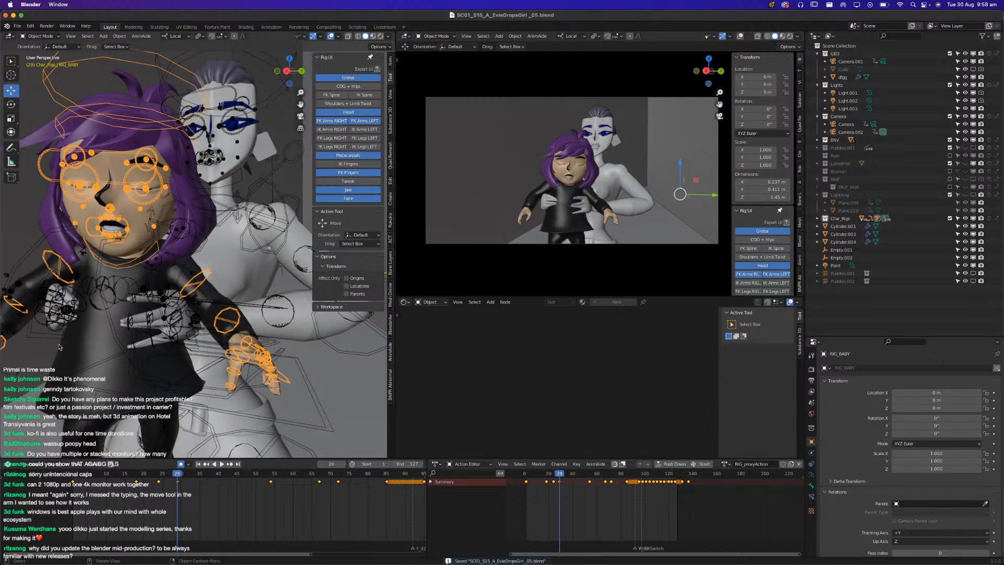
left_click(42, 36)
left_click(42, 62)
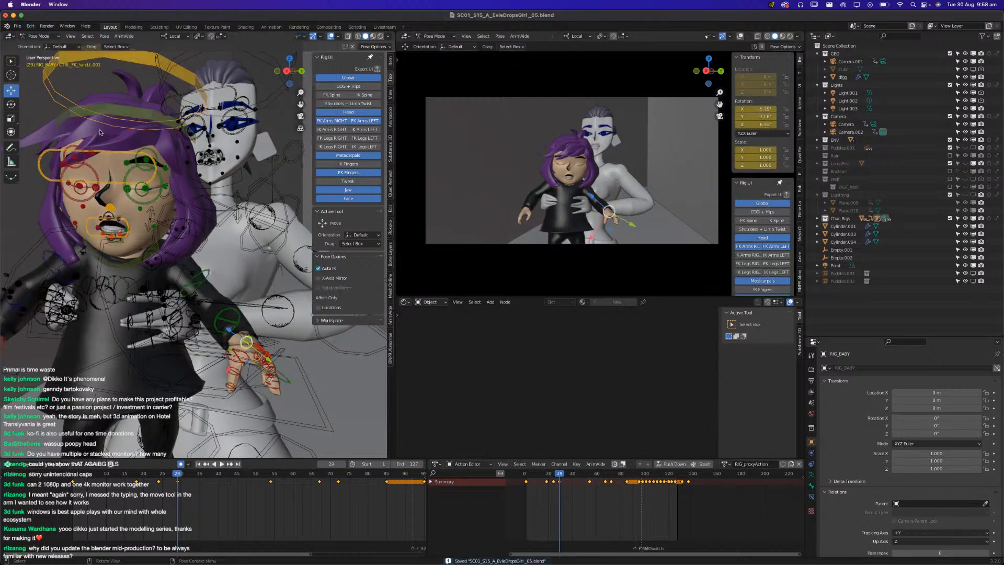
Replay the drop from around frame 18 to check the girl's left hand motion.
middle_click_drag(153, 262, 180, 356)
left_click(141, 476)
mouse_move(140, 477)
left_mouse_down()
mouse_move(177, 477)
mouse_move(137, 477)
left_mouse_up()
key("space")
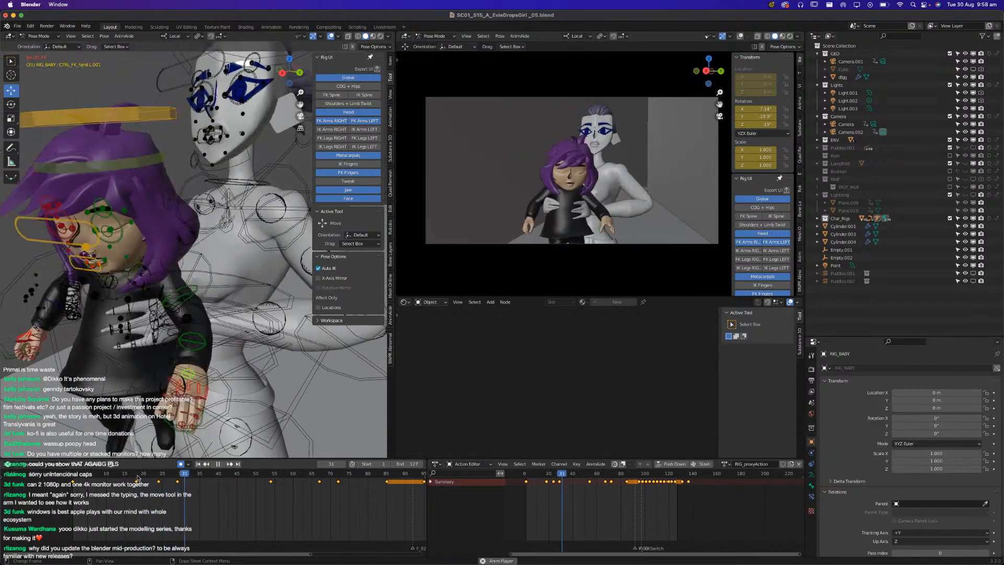
key("space")
Review the left hand from the side from around frame 24, stop at frame 29, and save the file.
left_click_drag(154, 477, 158, 477)
middle_click_drag(171, 337, 188, 332)
left_click(178, 488)
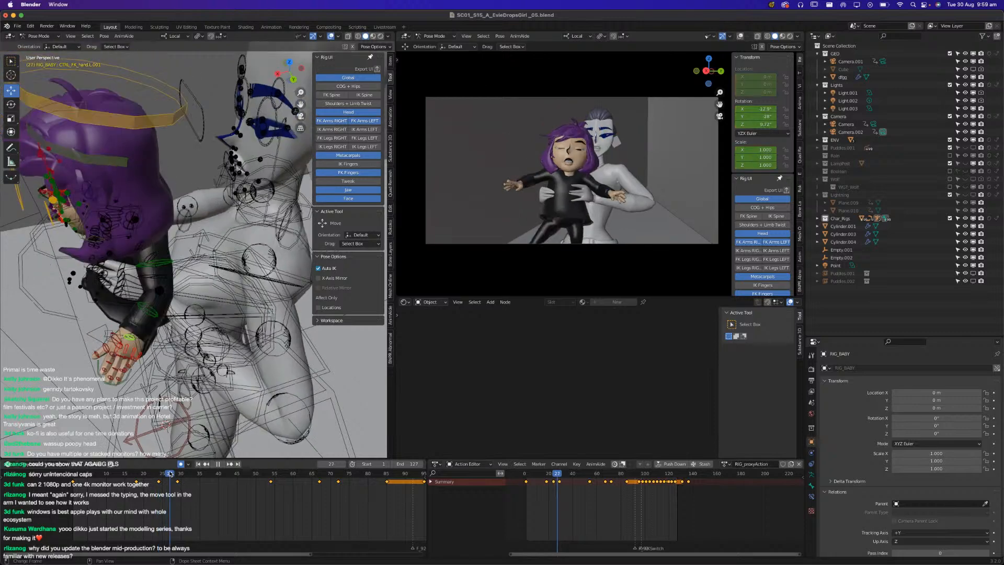
key("super+s")
middle_click_drag(180, 344, 186, 258, "shift")
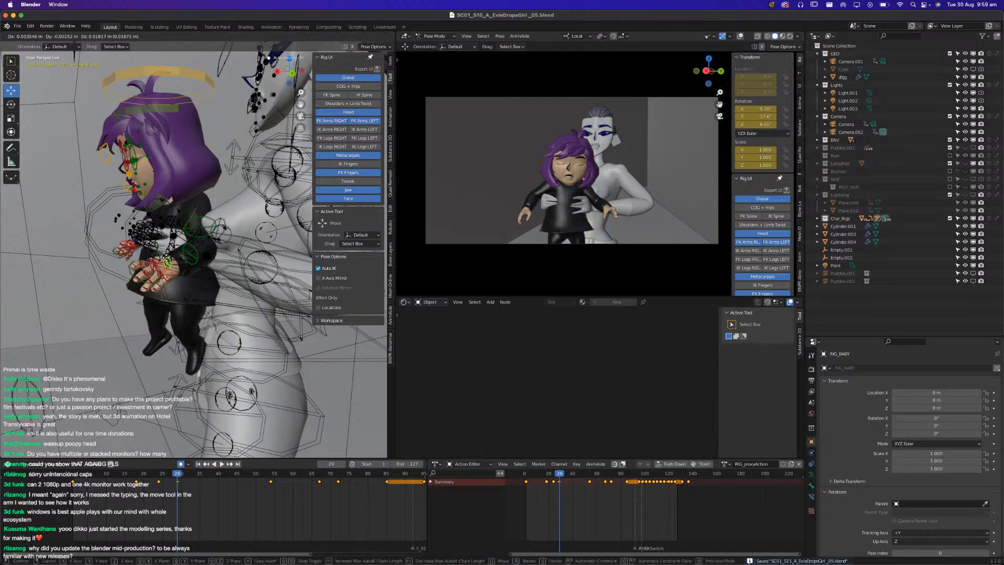
At frame 29, move the girl's left hand up and forward in front of her chest, judging it from the side.
middle_click_drag(164, 271, 172, 251)
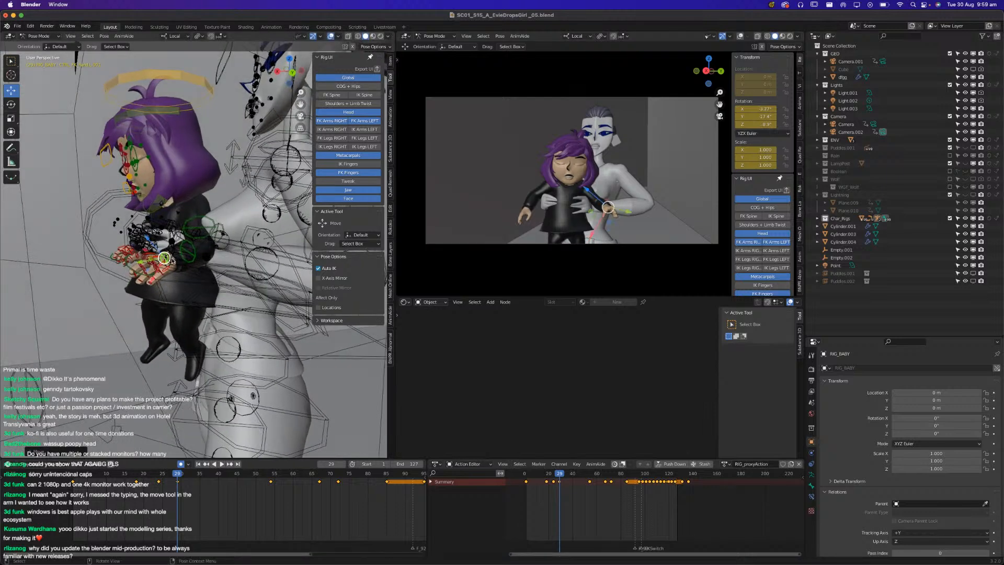
key("g")
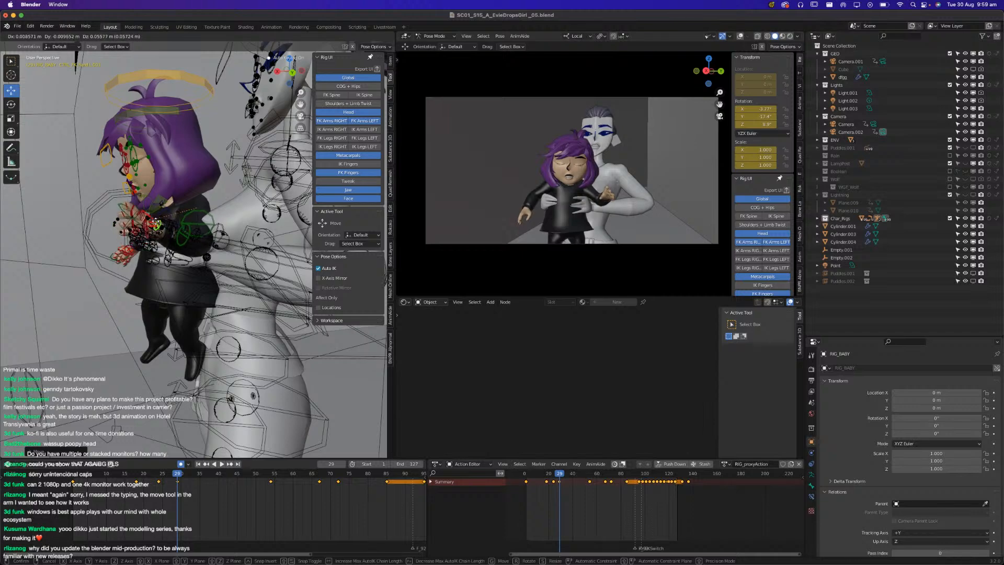
left_click(157, 229)
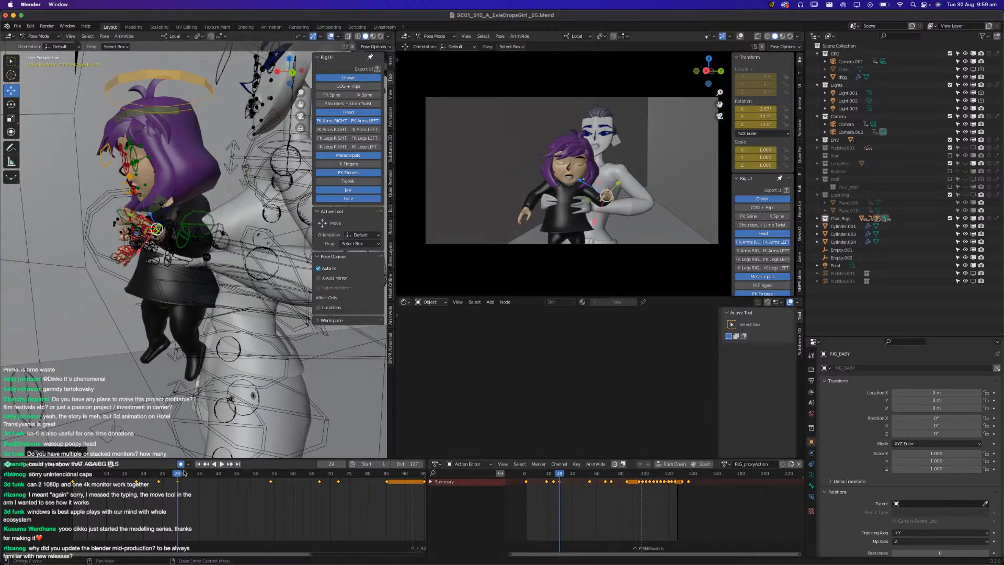
Replay the drop from around frame 19 to check the raised left hand.
key("space")
key("space")
left_click_drag(198, 480, 140, 480)
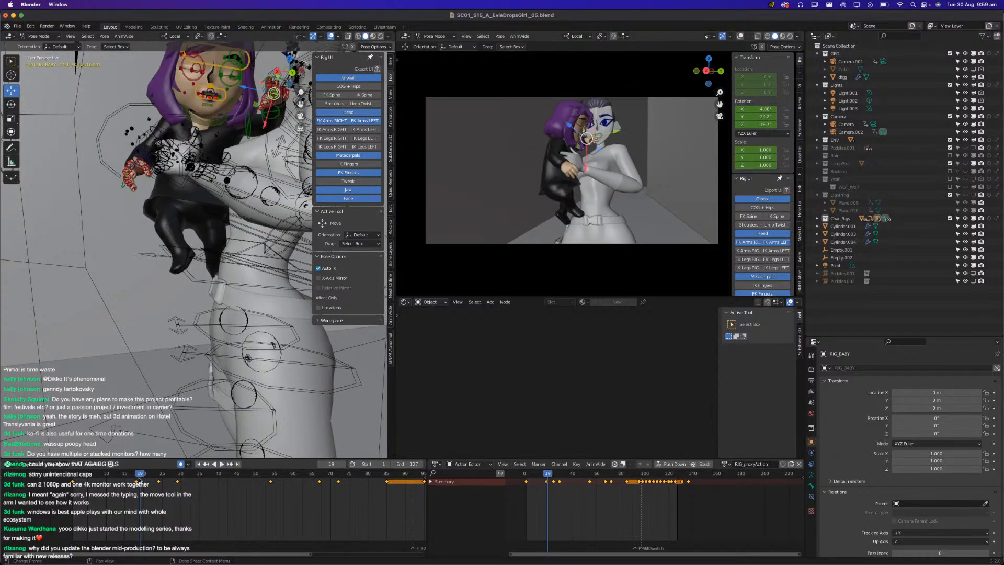
key("space")
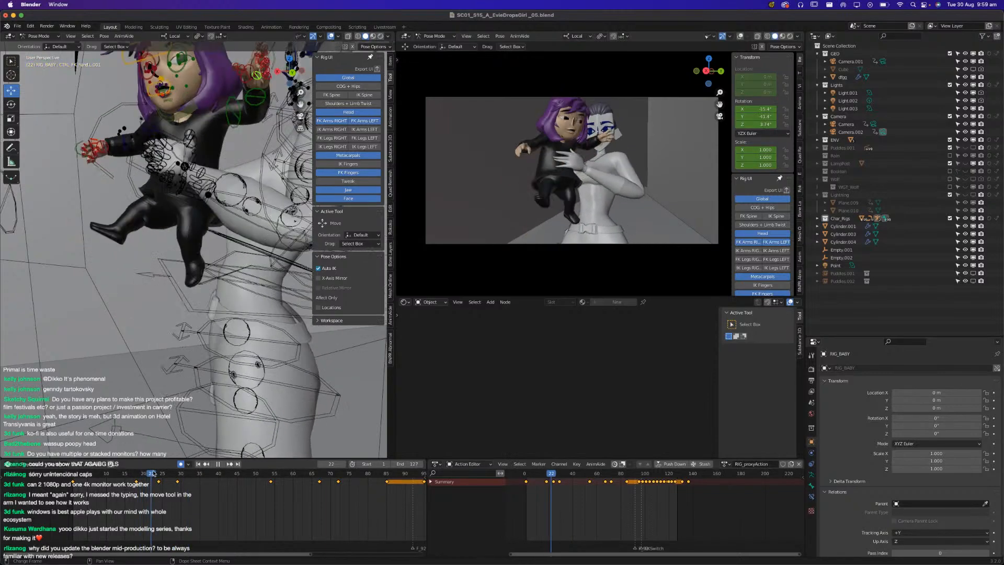
At frame 29, viewed from the front, move the girl's left hand slightly outward from her body.
left_click_drag(173, 469, 177, 471)
middle_click_drag(183, 388, 241, 324)
scroll(230, 384, "up", 3)
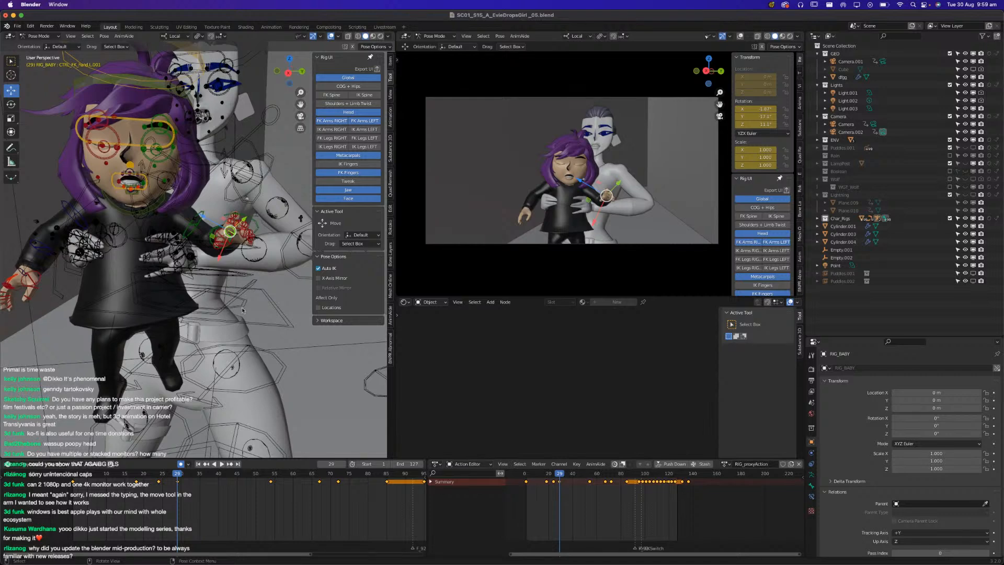
left_click_drag(230, 232, 247, 230)
Replay the drop from around frame 16 to check the hand's path, and return to frame 29.
key("space")
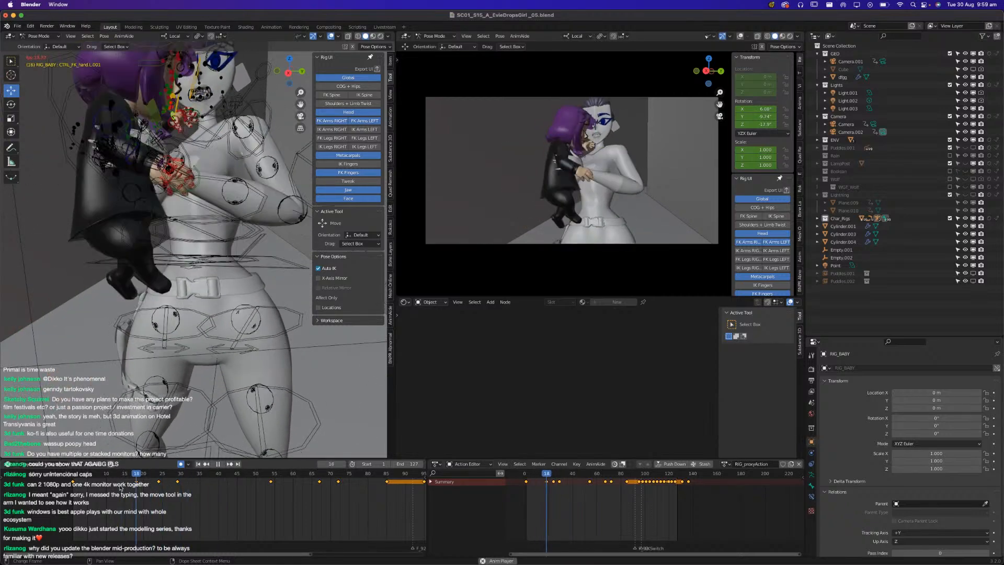
left_click(129, 473)
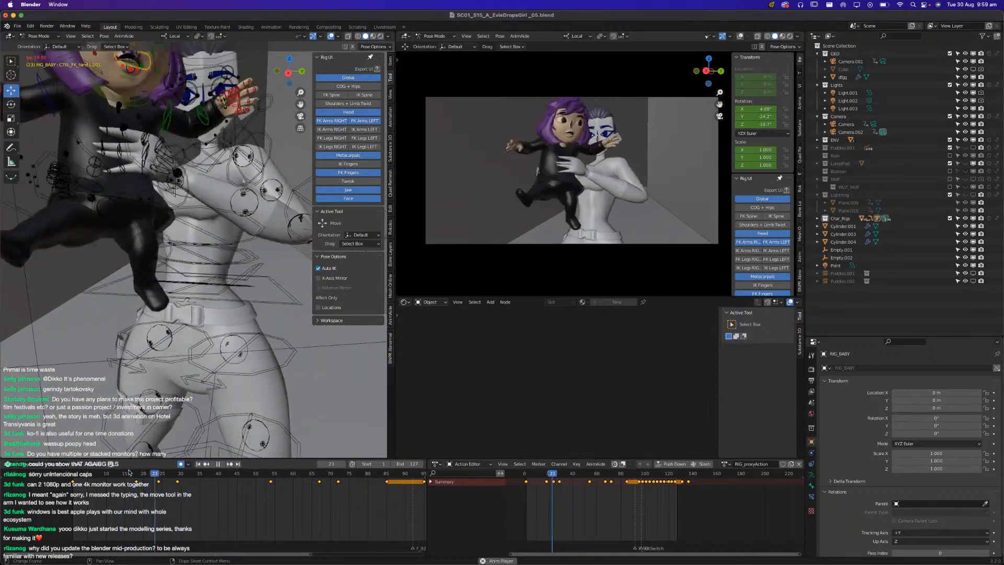
left_click(129, 472)
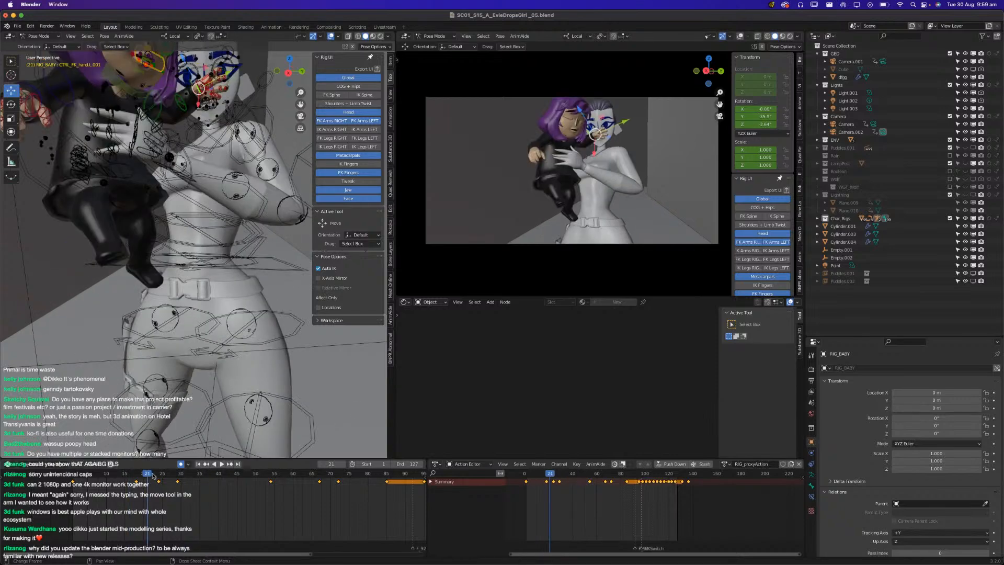
left_click_drag(186, 476, 177, 476)
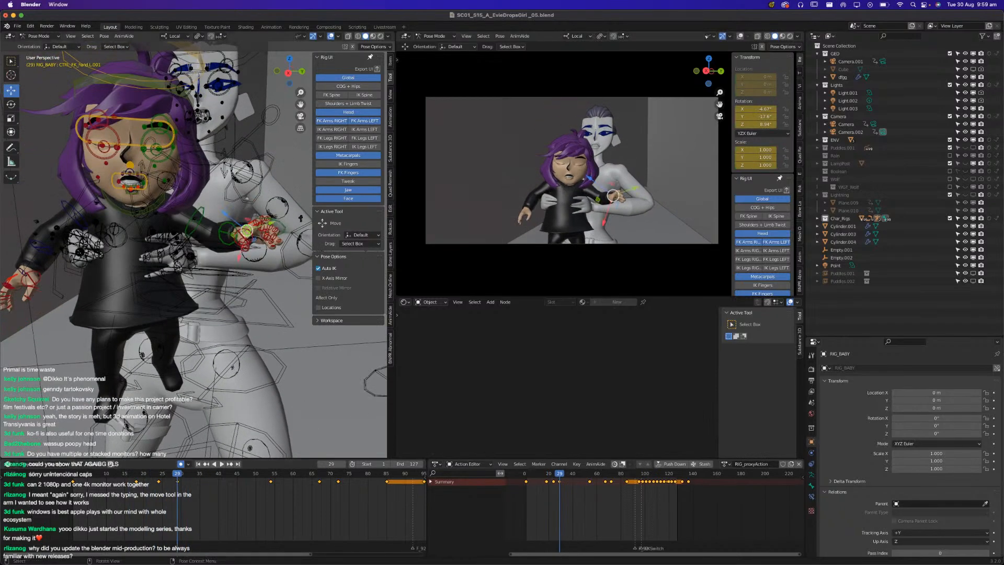
Shift the keyframes of the girl's left upper arm, forearm and hand from frame 29 to frame 31, and save the file.
left_click(217, 236)
left_click(195, 218)
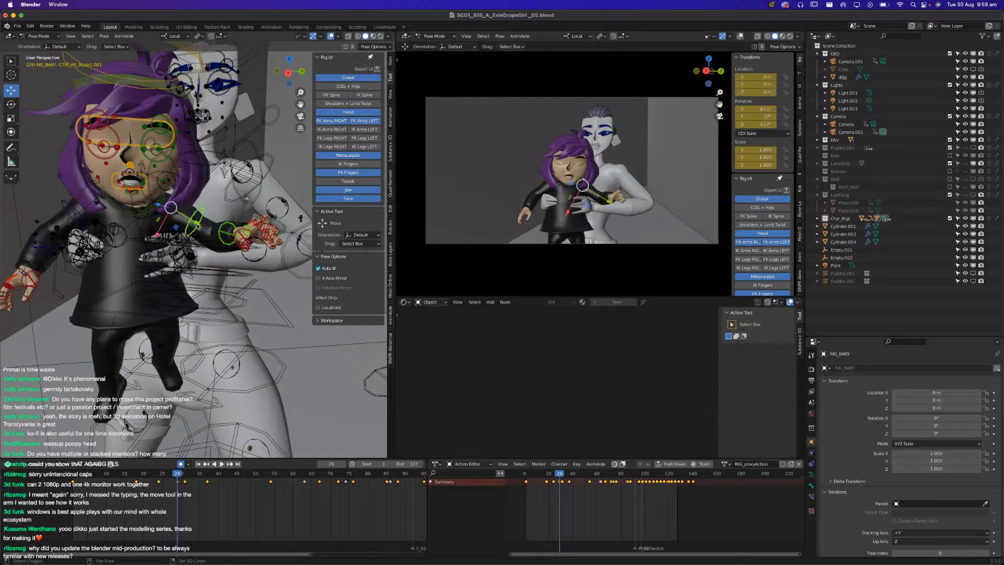
mouse_move(185, 482)
left_mouse_down()
mouse_move(172, 484)
mouse_move(182, 483)
left_mouse_up()
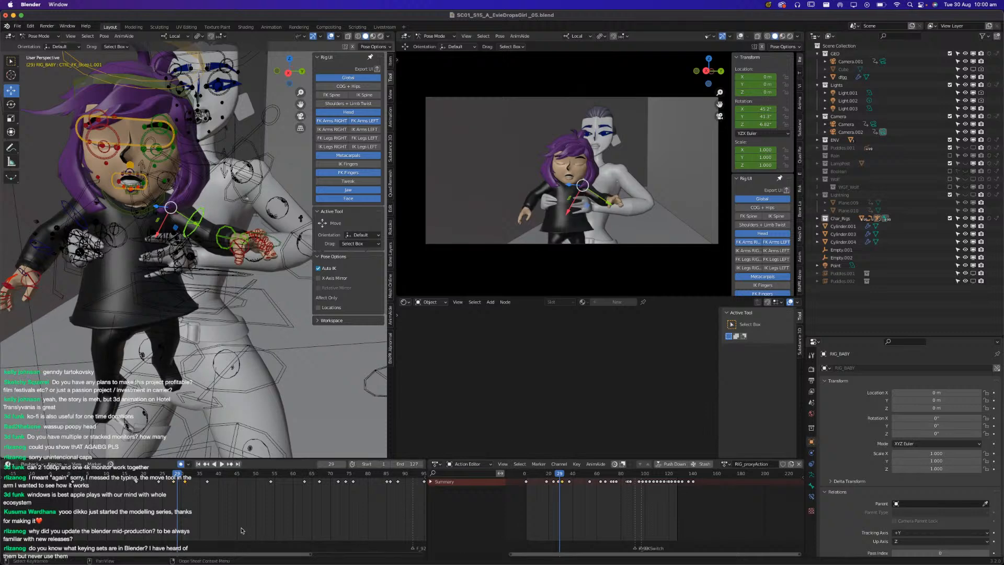
key("super+s")
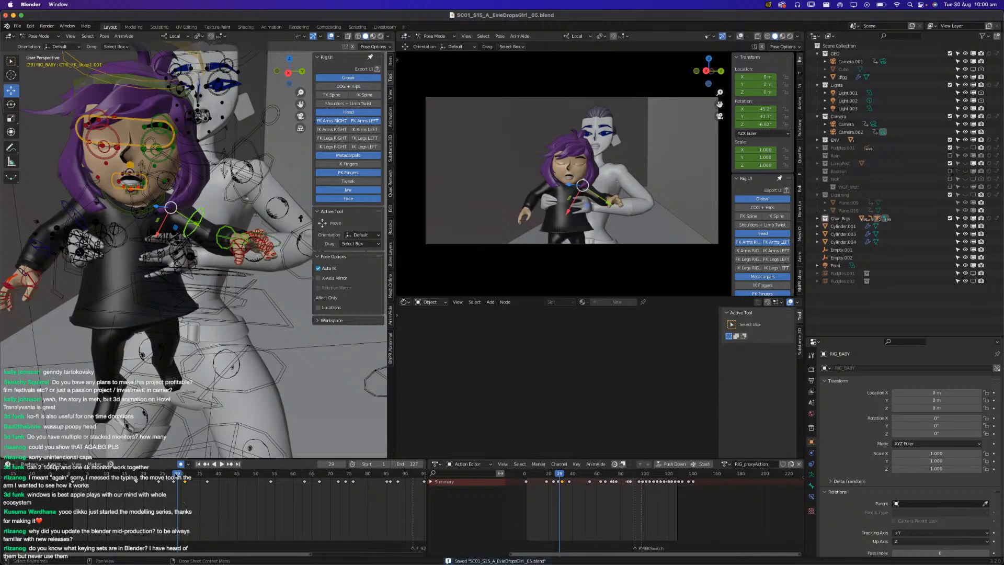
Play the drop with the delayed left arm and stop at frame 31.
key("space")
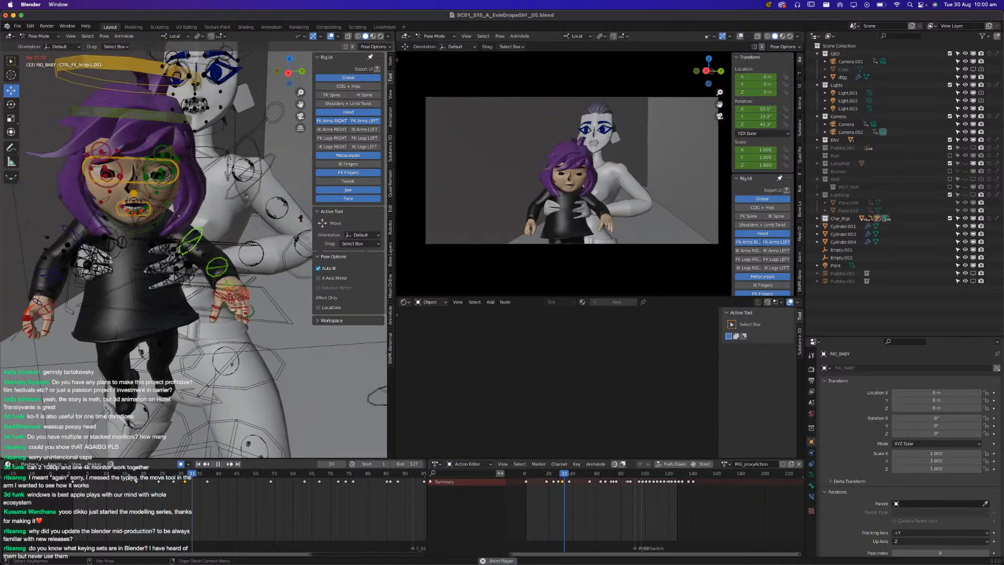
key("space")
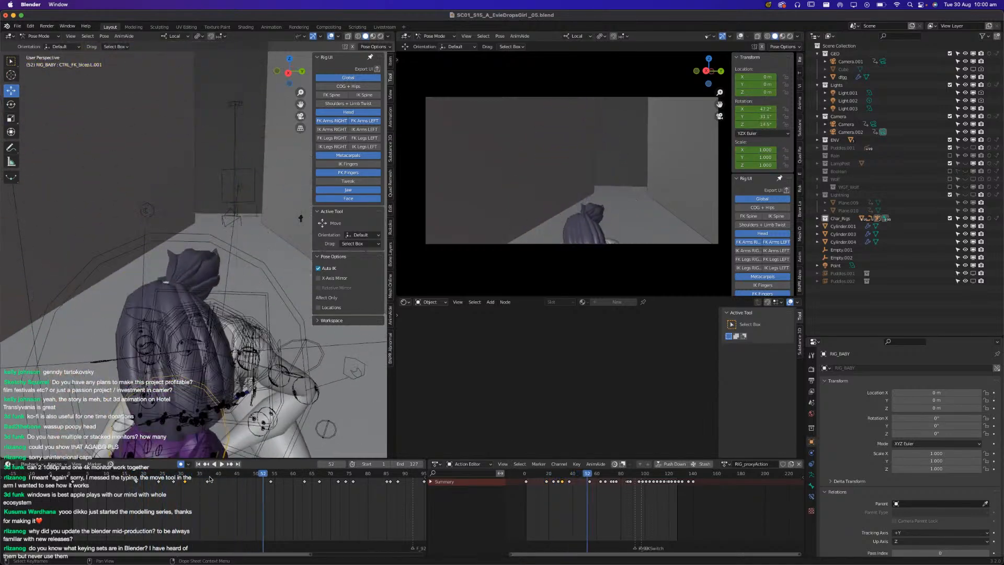
left_click_drag(178, 475, 185, 476)
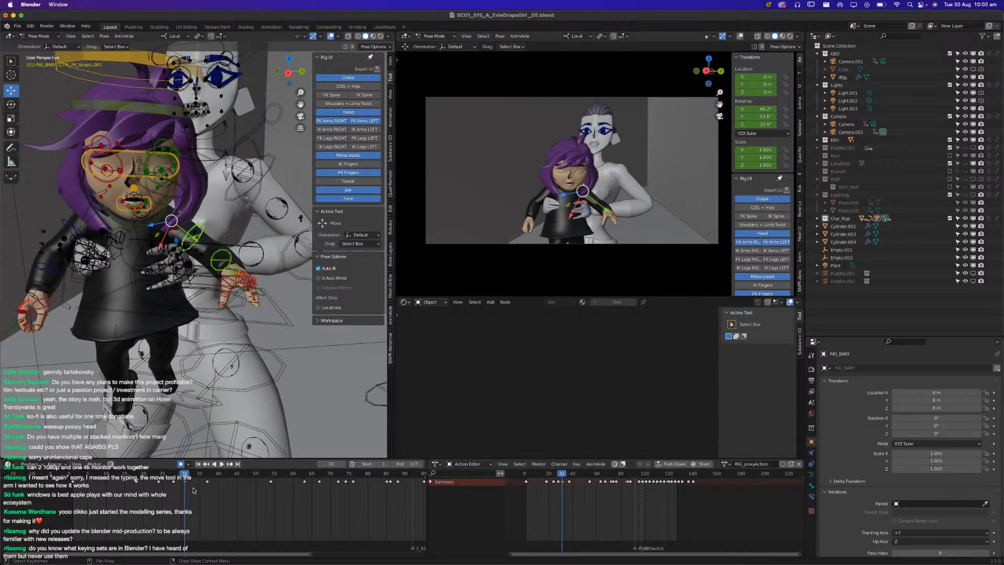
Try delaying the girl's left arm keyframes further, to frame 35.
key("space")
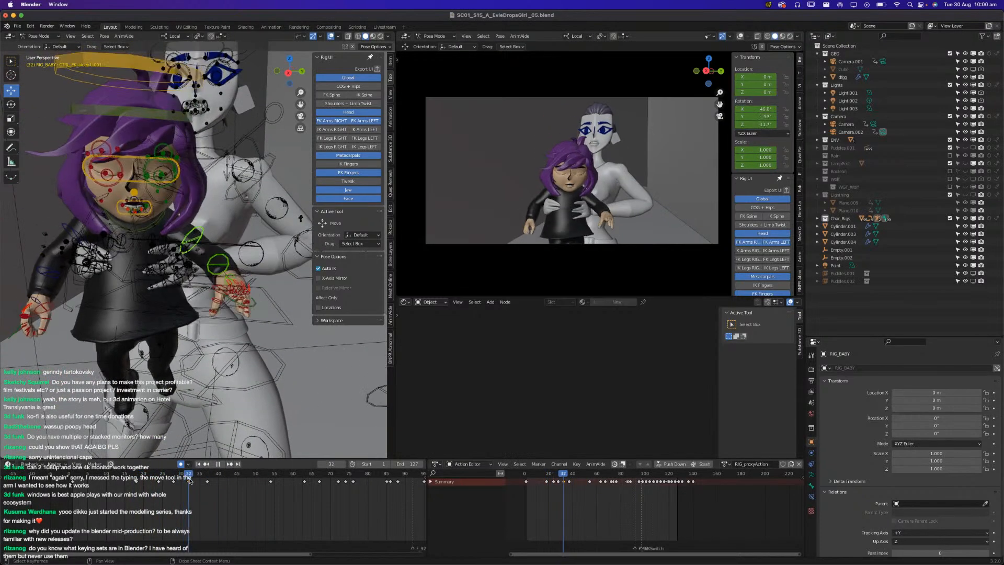
left_click_drag(190, 480, 209, 480)
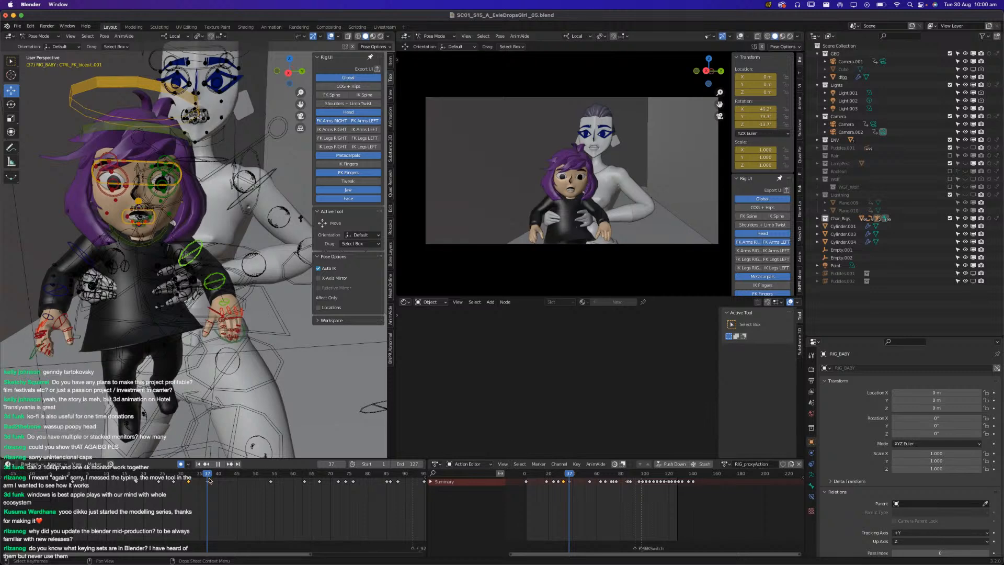
key("g")
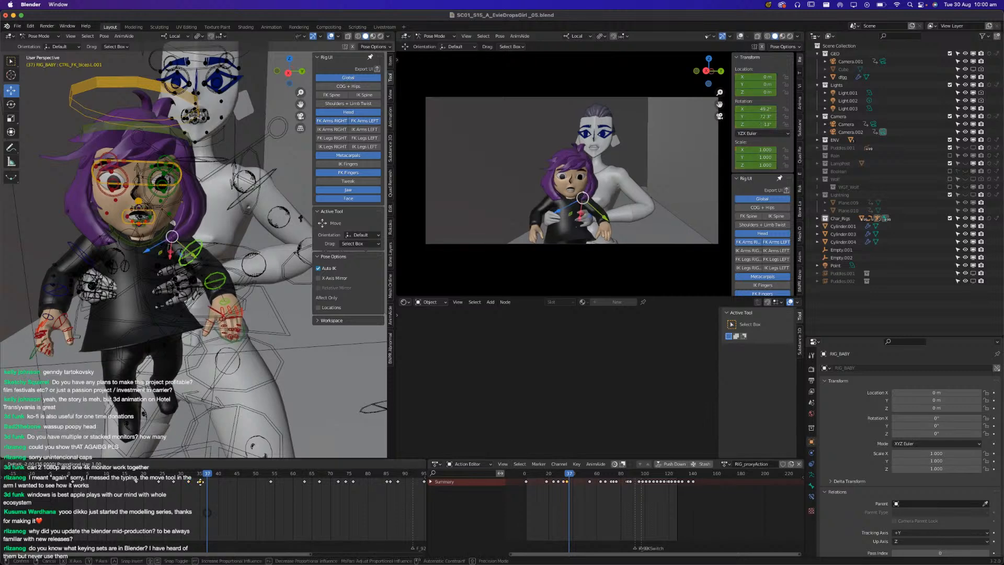
left_click(200, 483)
Replay the drop repeatedly from around frame 15 to judge the later left arm timing.
key("space")
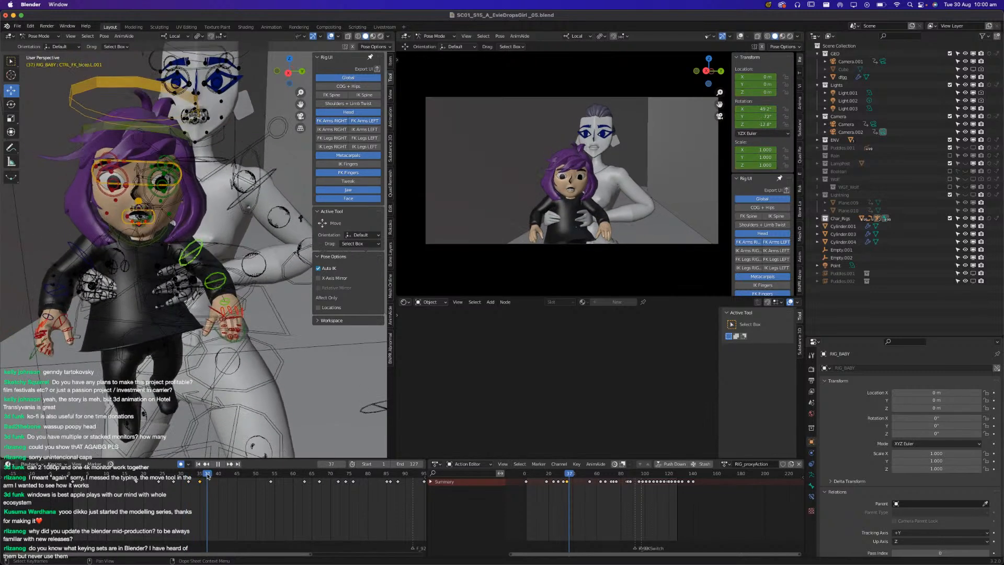
key("space")
key("space")
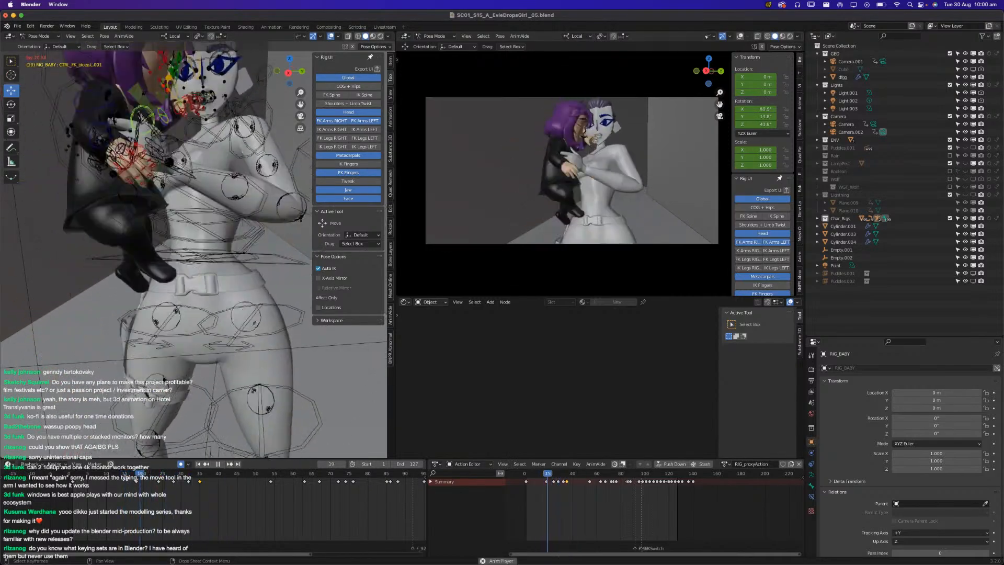
left_click(125, 476)
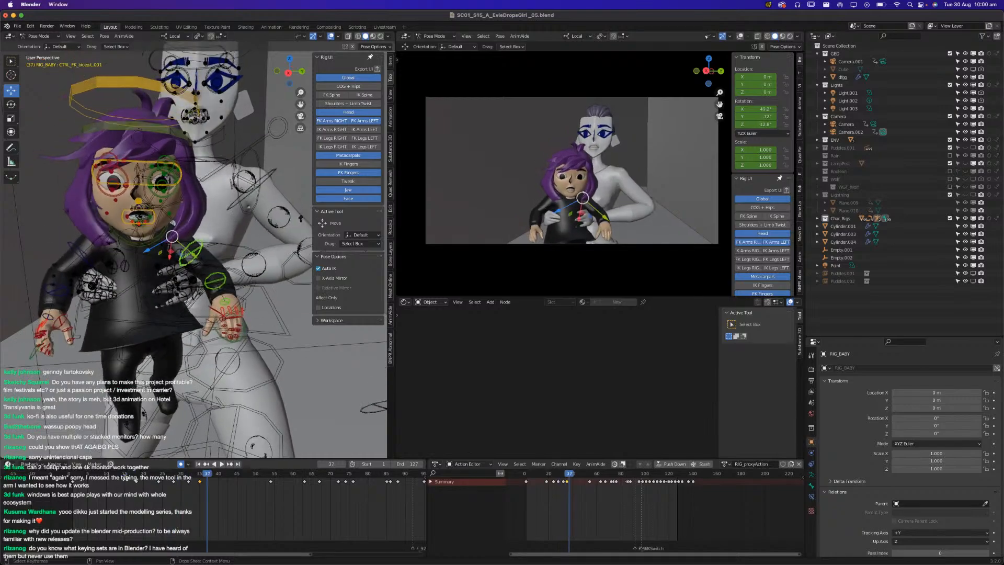
key("space")
left_click(125, 476)
key("space")
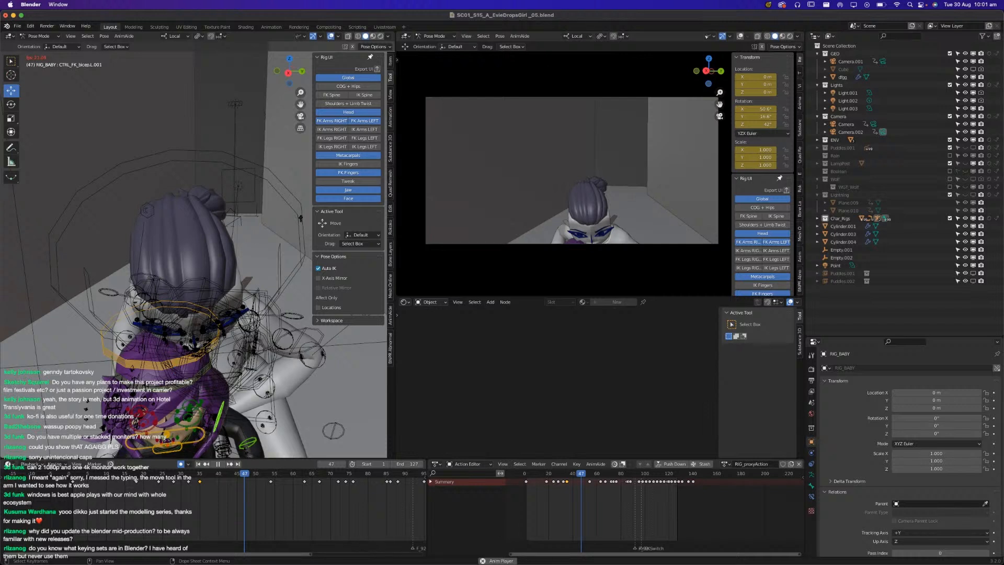
Close the empty Render Result window.
key("super+Tab")
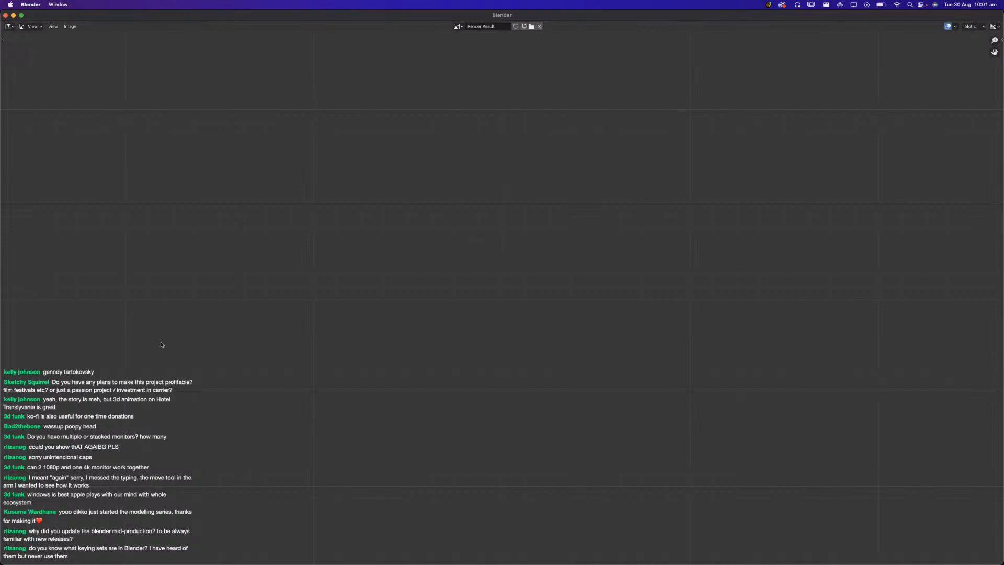
left_click(5, 15)
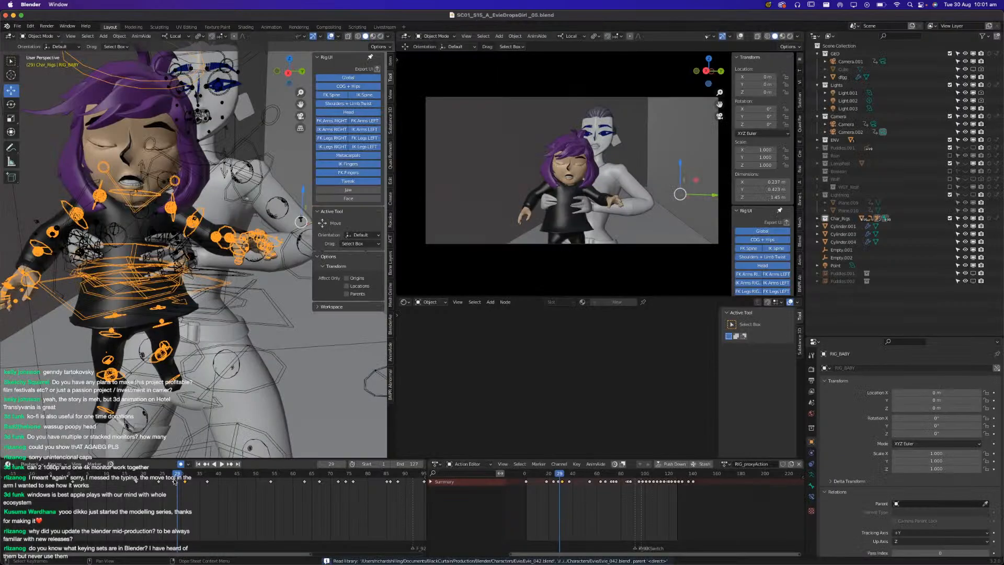
Replay the drop from around frame 18 to check the left arm's timing, and save the file.
key("space")
left_click(159, 477)
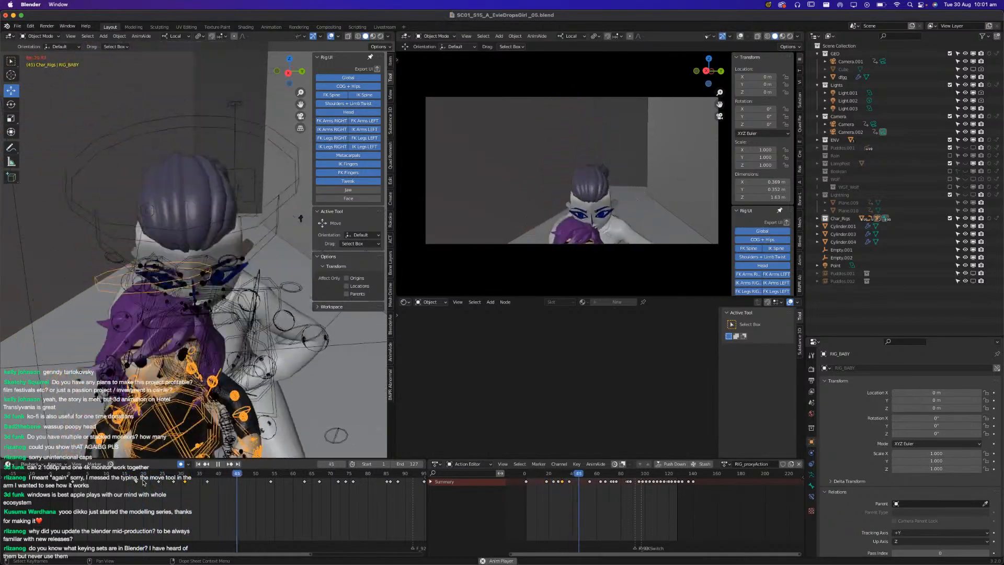
left_click(135, 478)
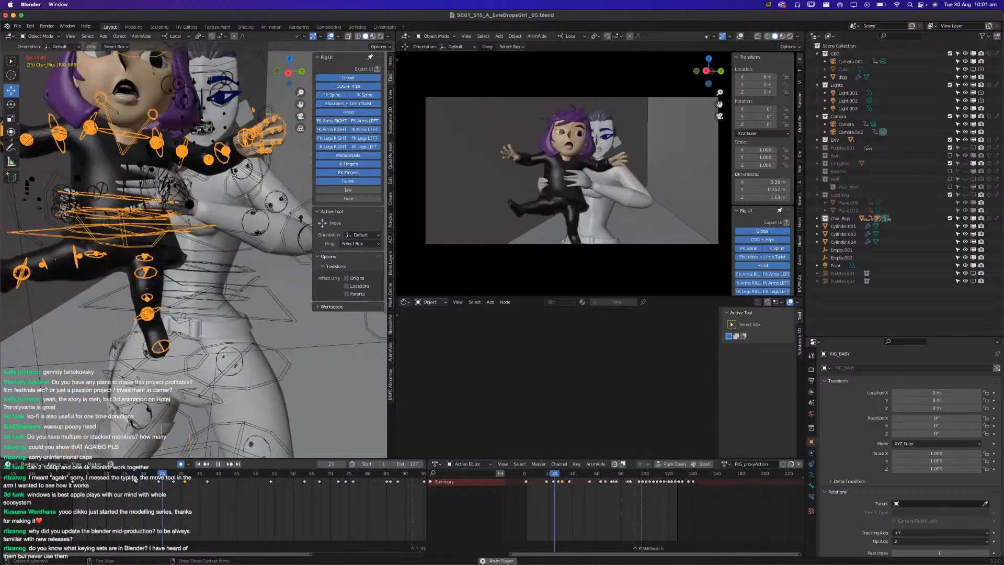
key("space")
key("ctrl+s")
Examine the girl rig's armature data settings, including pose library, motion paths, viewport display, inverse kinematics and Rigify, and save the file.
scroll(259, 202, "up", 2)
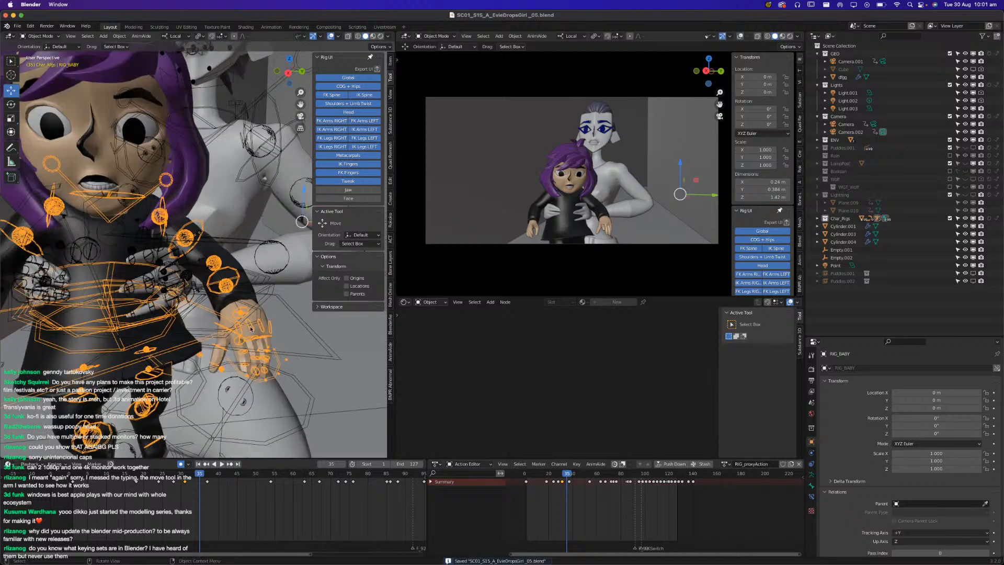
left_click(811, 474)
left_click(834, 481)
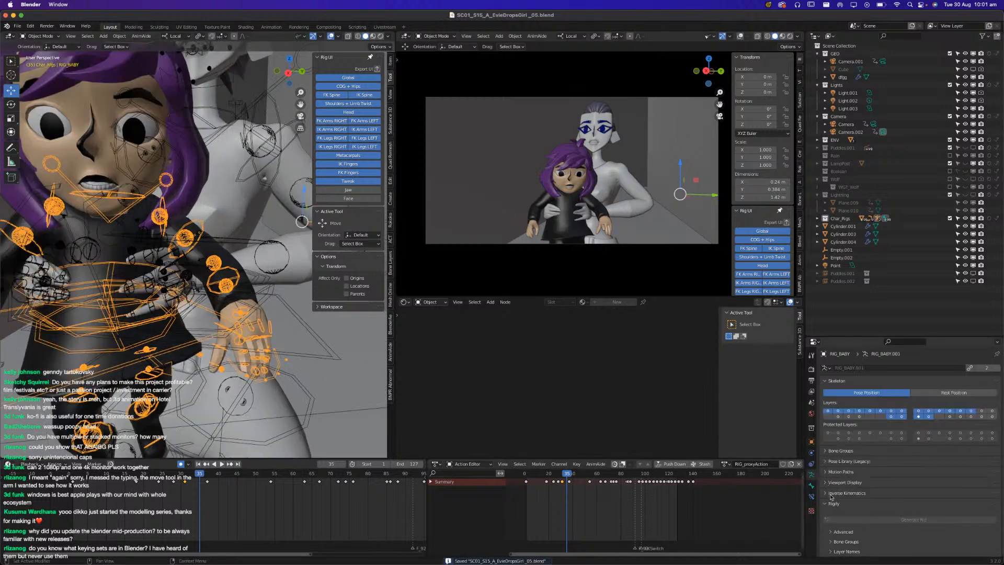
left_click(826, 503)
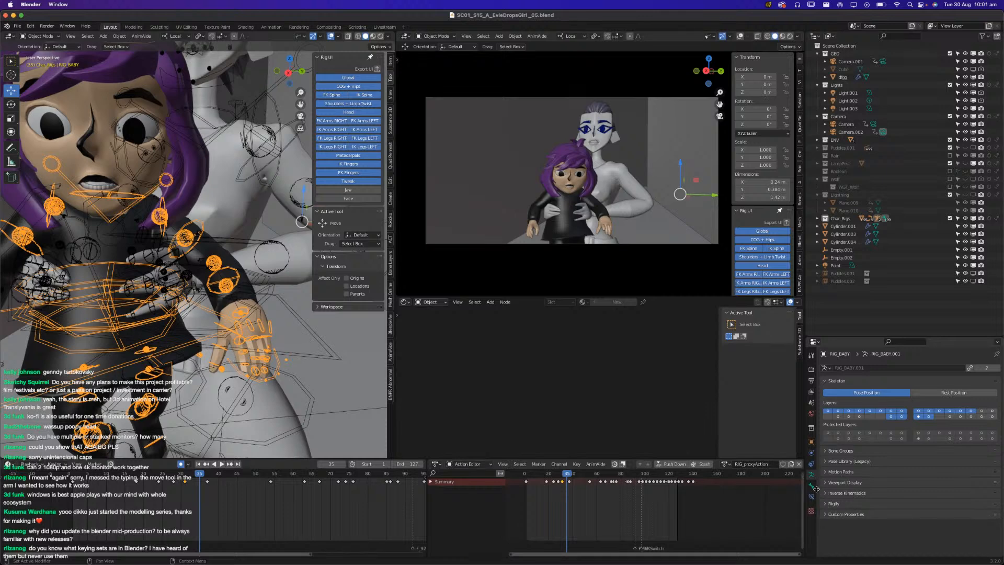
left_click(826, 451)
left_click(825, 451)
left_click(826, 461)
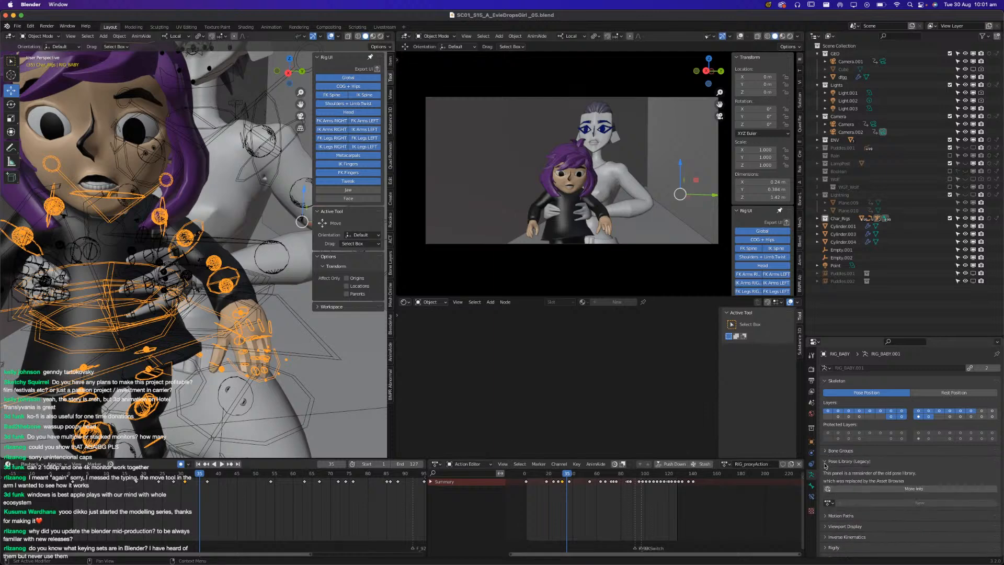
left_click(825, 462)
left_click(824, 471)
left_click(824, 472)
left_click(825, 482)
left_click(824, 482)
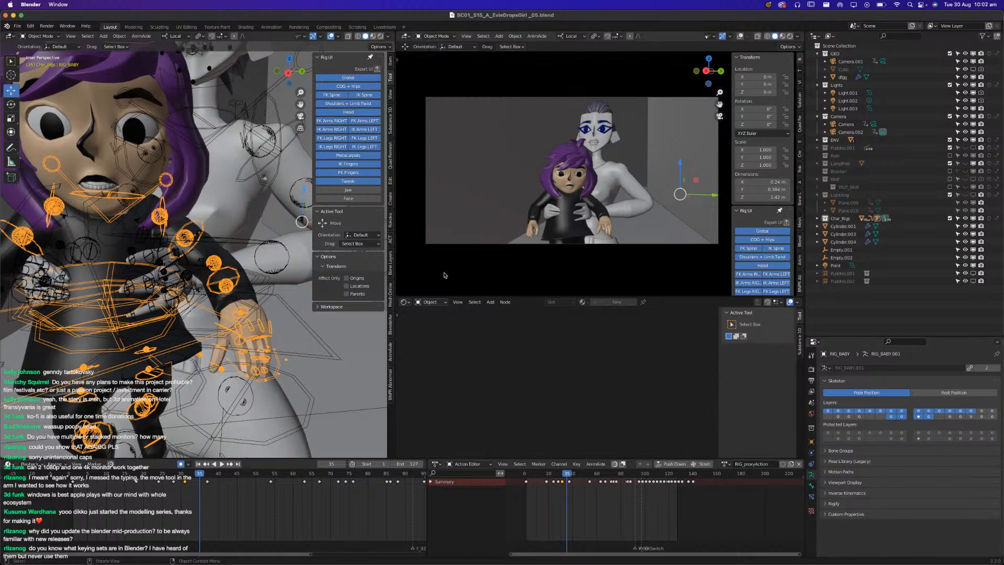
left_click(825, 503)
left_click(825, 503)
left_click(826, 504)
scroll(826, 503, "down", 1)
left_click(828, 490)
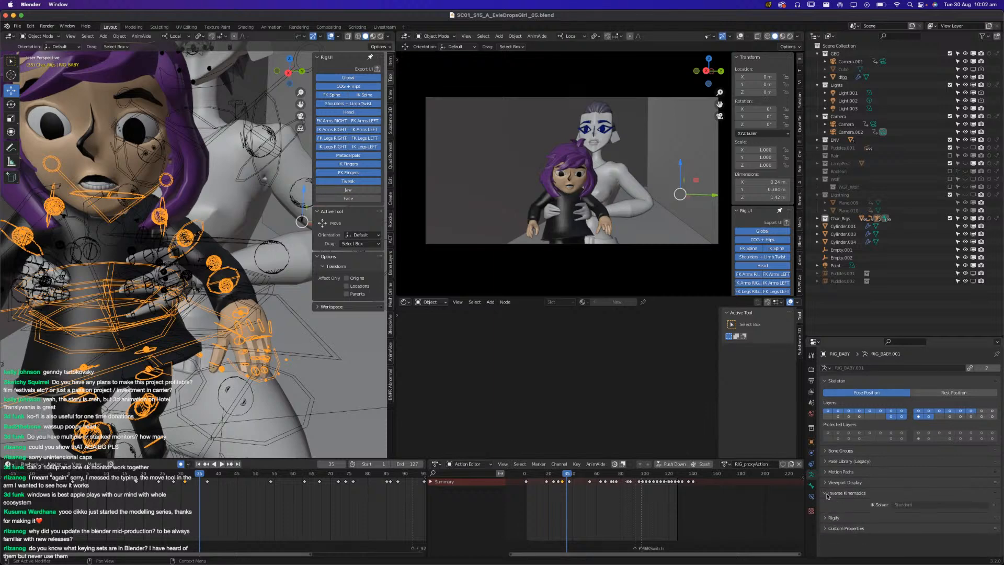
left_click(827, 483)
left_click(828, 485)
left_click(827, 474)
left_click(827, 474)
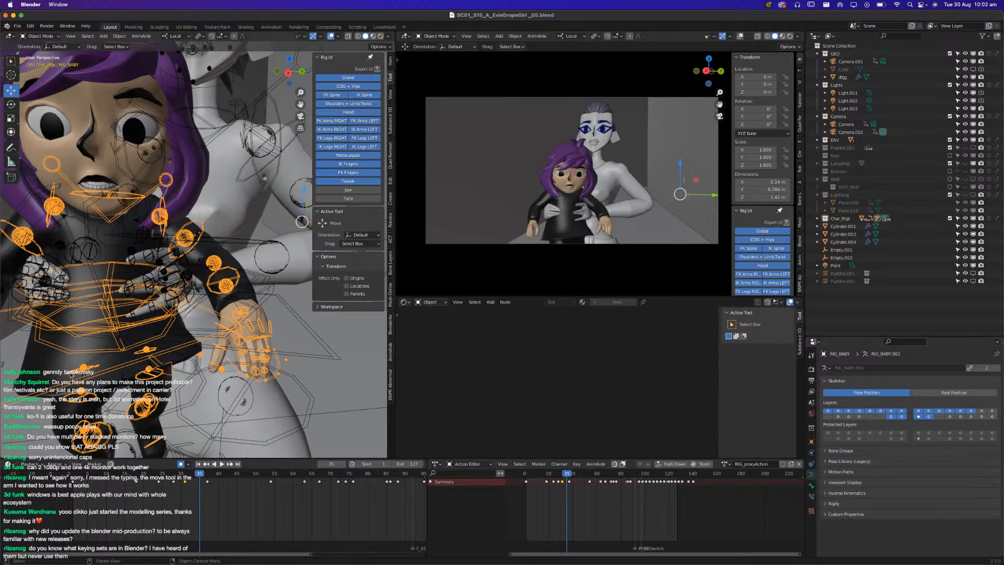
key("super+s")
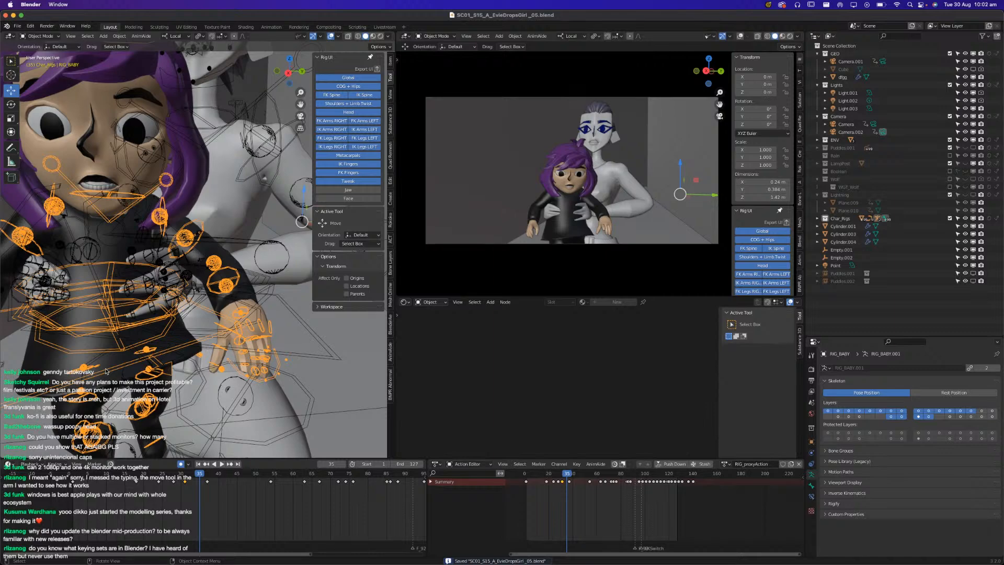
Switch the girl's rig to Pose Mode and go to frame 24.
middle_click_drag(157, 443, 180, 363)
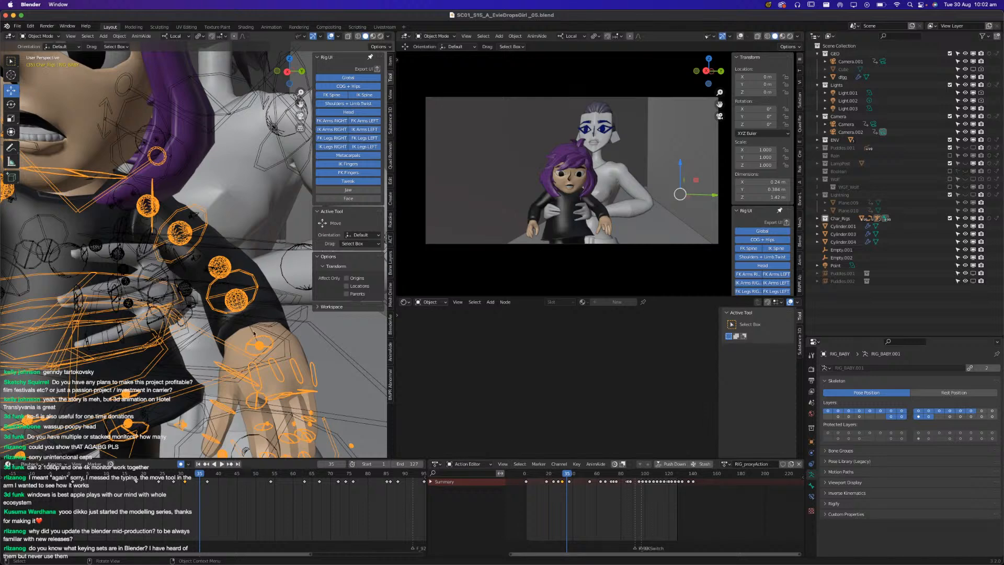
key("ctrl+Tab")
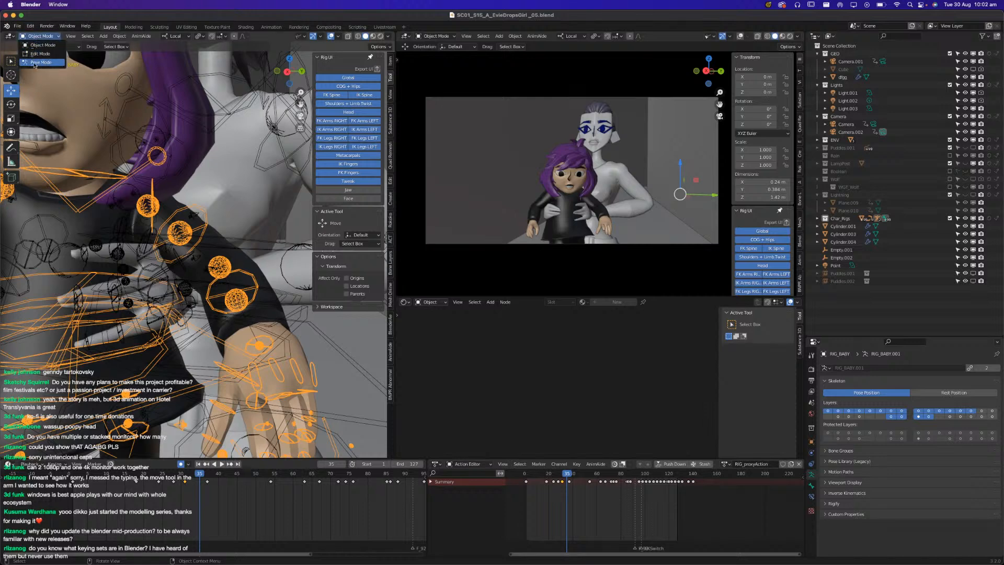
left_click(234, 329)
middle_click_drag(235, 329, 243, 363)
middle_click_drag(245, 356, 252, 330)
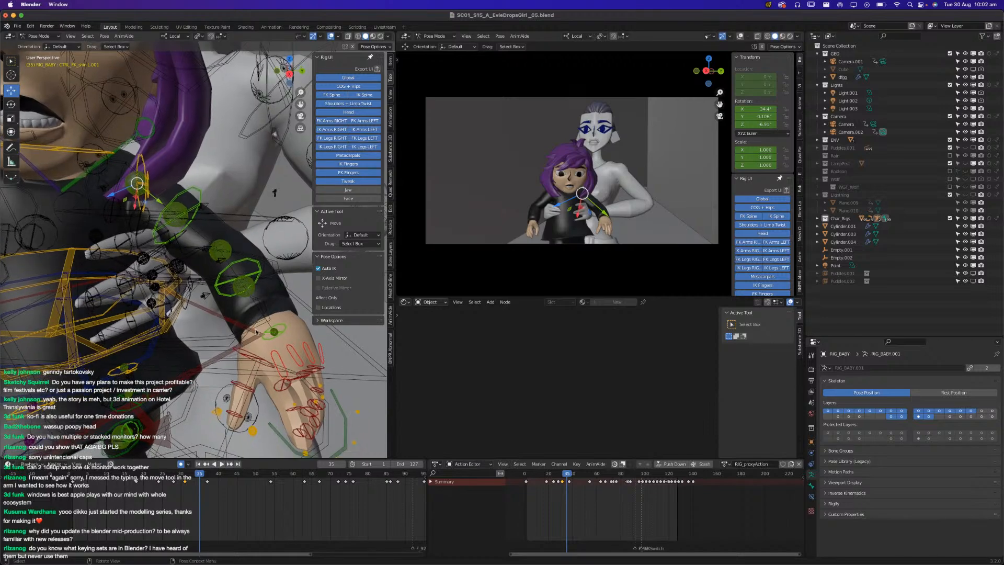
left_click(285, 333)
middle_click_drag(201, 386, 197, 304)
left_click_drag(137, 474, 159, 474)
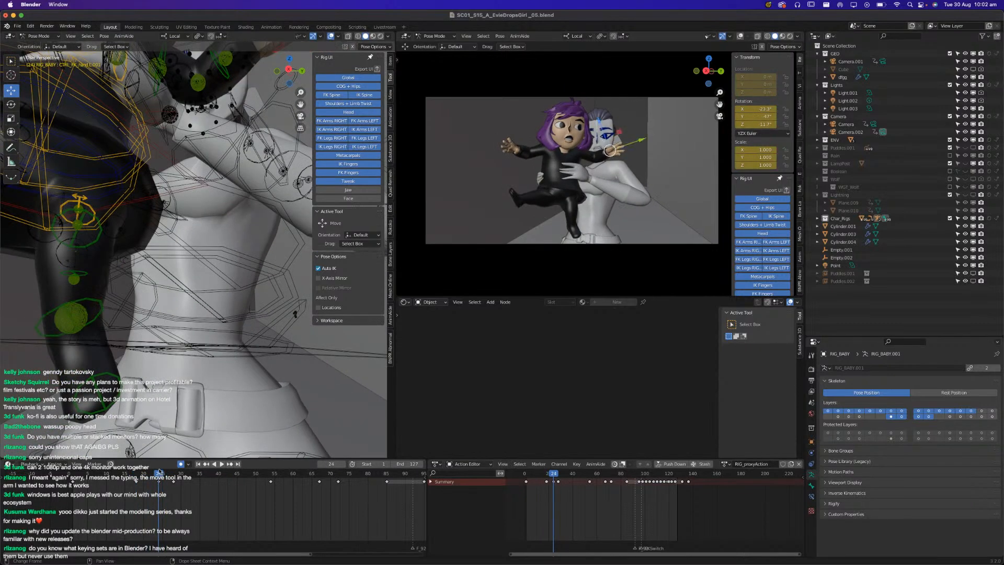
Rotate the base joint of the girl's left index finger about its local X axis at frame 24.
middle_click_drag(147, 234, 90, 413, "shift")
middle_click_drag(130, 307, 154, 358)
scroll(124, 192, "up", 3)
middle_click_drag(124, 191, 160, 329, "shift")
scroll(139, 335, "up", 3)
left_click(162, 327)
key("r")
key("x")
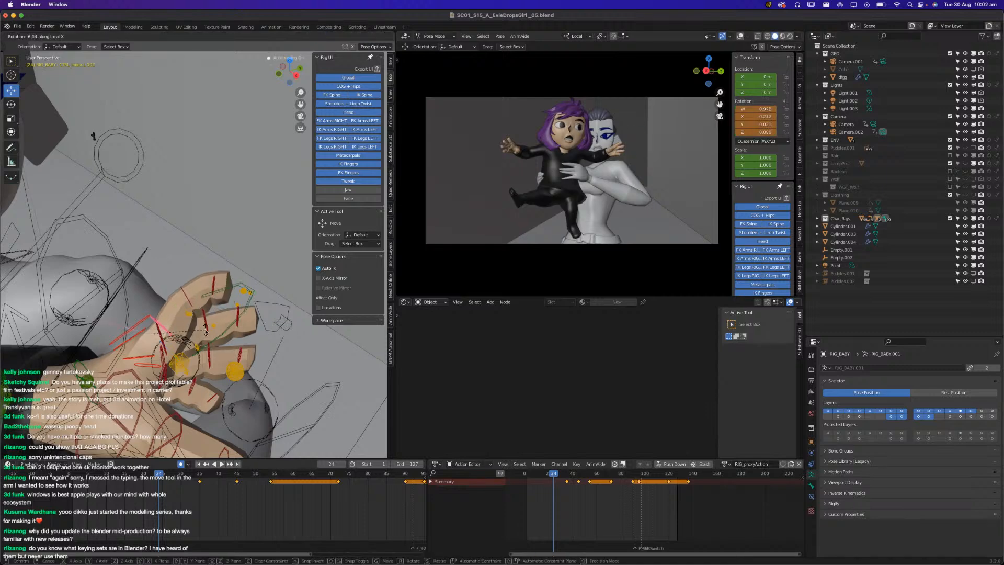
left_click(205, 331)
Straighten the left index finger by rotating its middle and end joints about their local X axes.
left_click(181, 292)
key("r")
key("x")
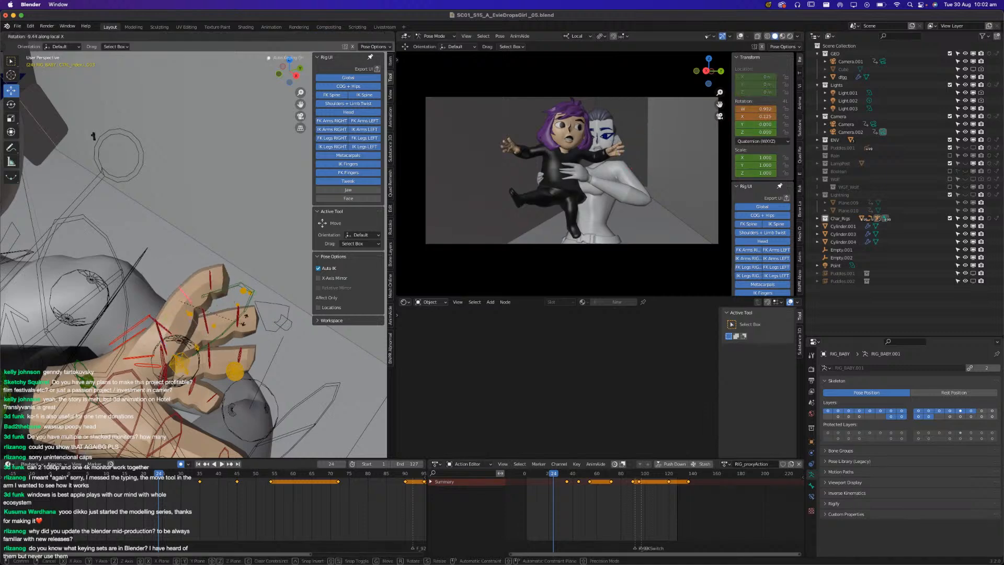
left_click(225, 280)
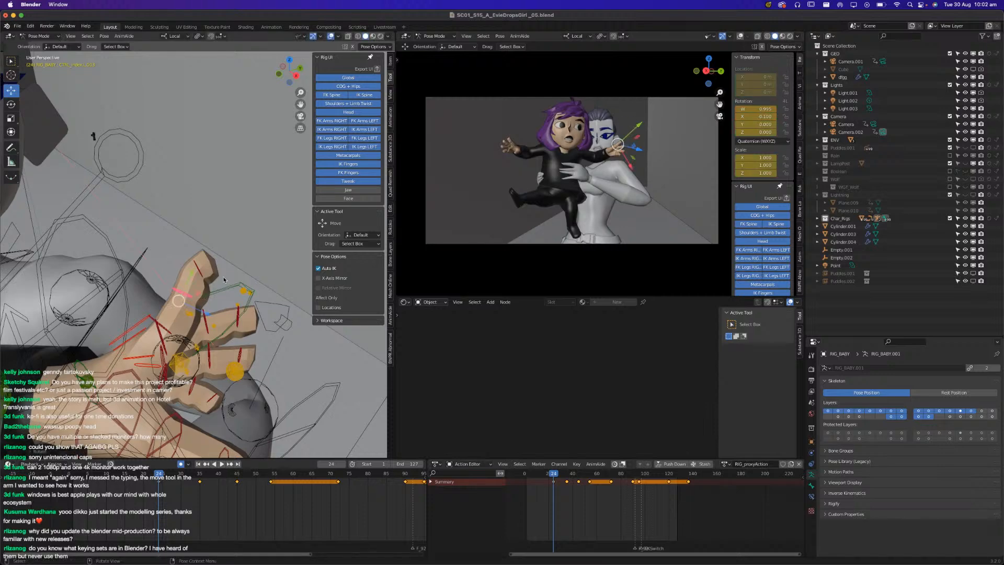
left_click(202, 276)
key("r")
key("x")
left_click(268, 251)
Rotate the left hand's index metacarpal control freely to reposition the finger at frame 24.
middle_click_drag(268, 251, 125, 309)
left_click(125, 308)
key("r")
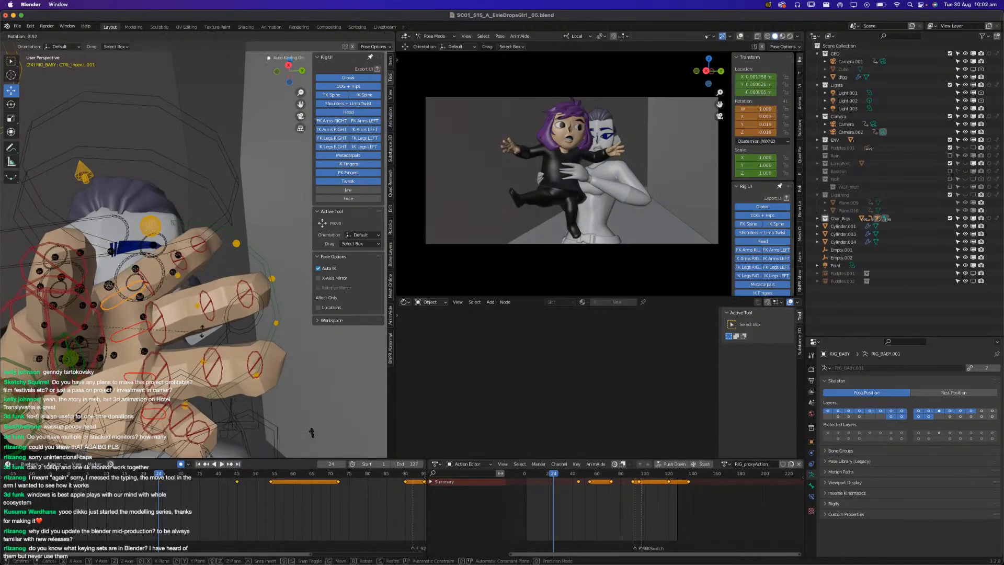
left_click(202, 316)
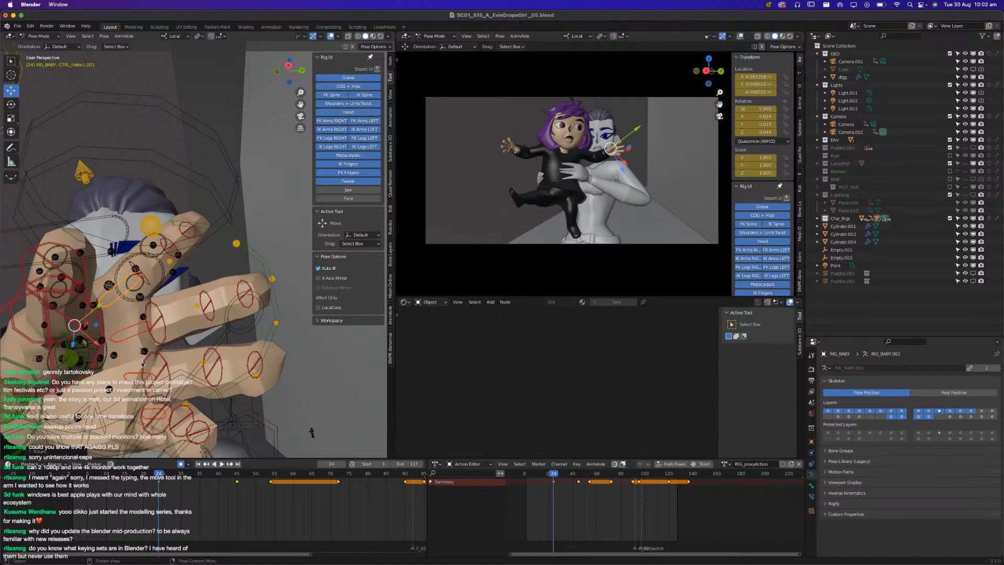
Rotate the joints of the left middle finger together about their local X axes at frame 24.
middle_click_drag(141, 365, 154, 331)
left_click(162, 320)
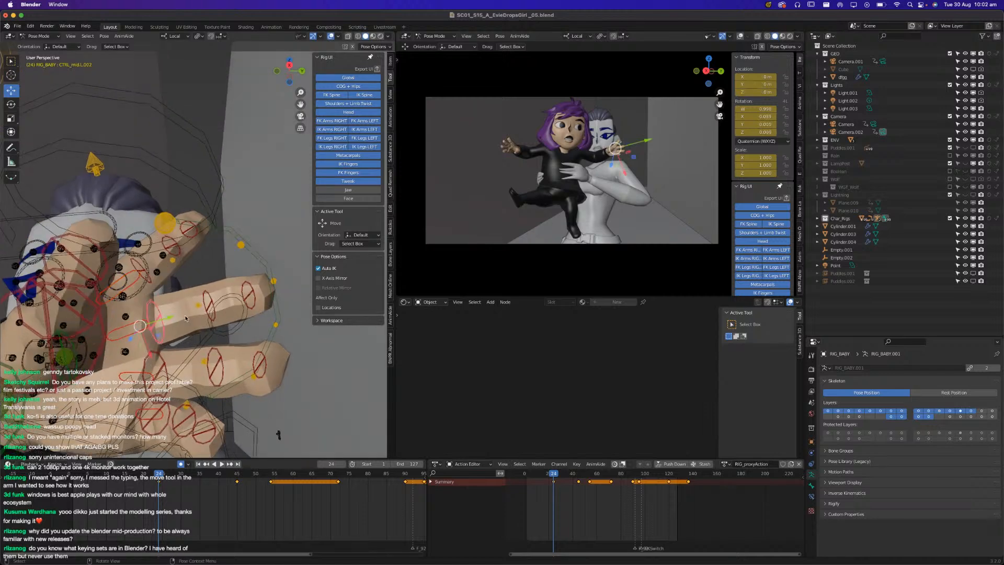
left_click(207, 302)
left_click(242, 292)
middle_click_drag(242, 292, 243, 318)
key("r")
key("x")
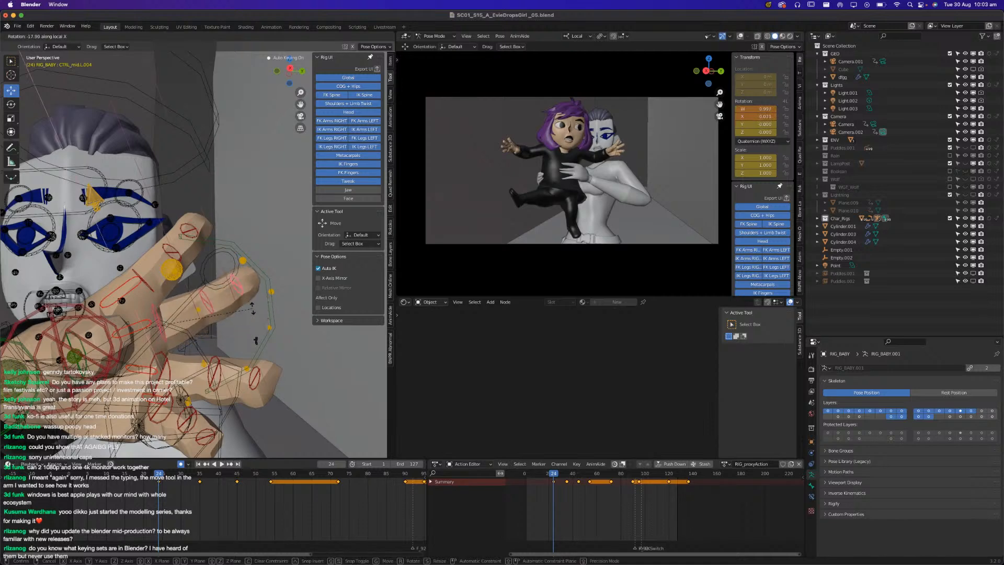
left_click(245, 313)
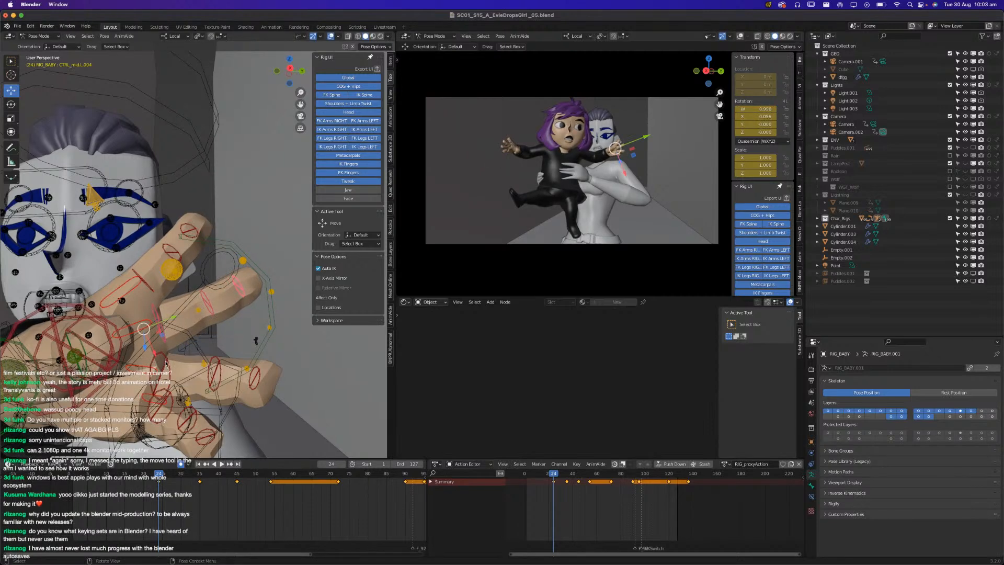
Rotate the joints of the left ring finger together about their local X axes at frame 24.
left_click(168, 362)
left_click(255, 379)
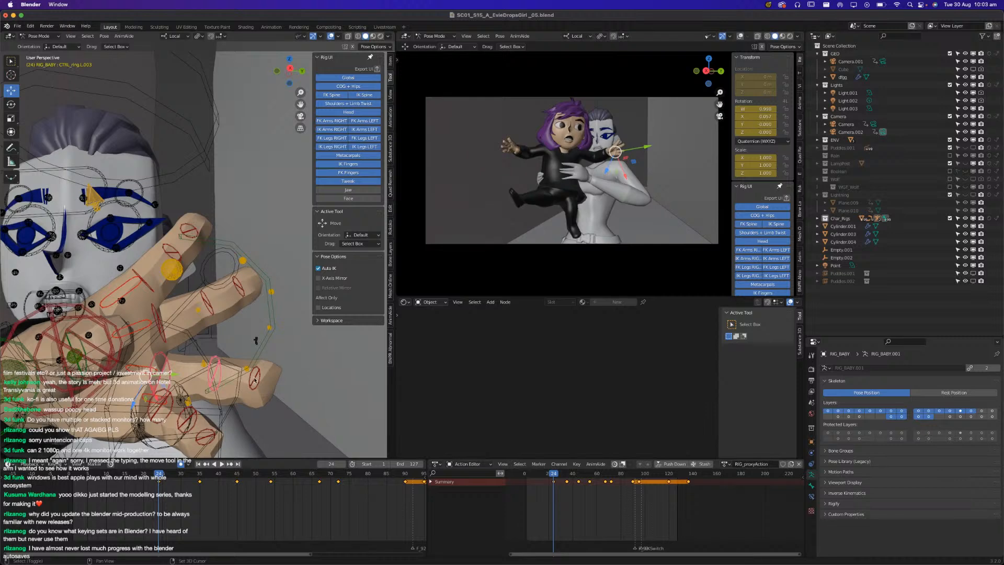
key("r")
key("x")
key("x")
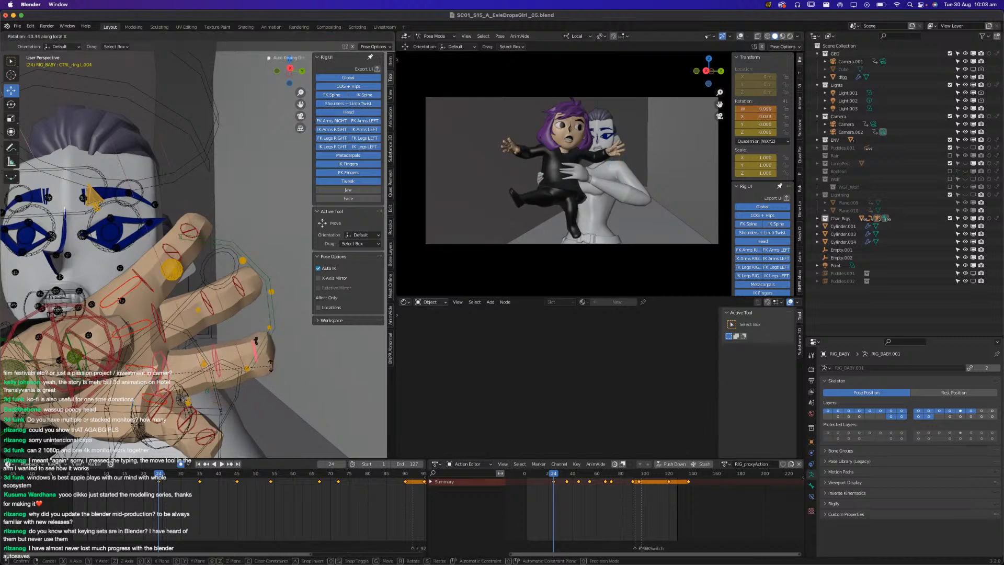
left_click(256, 374)
Rotate the joints of the left pinky together at frame 24 to open it outward.
middle_click_drag(255, 374, 216, 347)
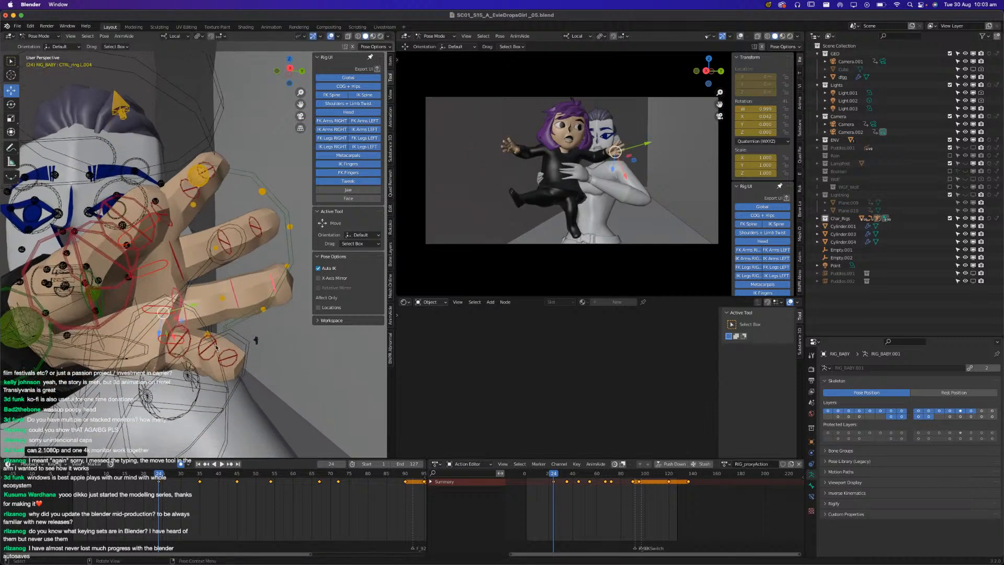
left_click(202, 345, "shift")
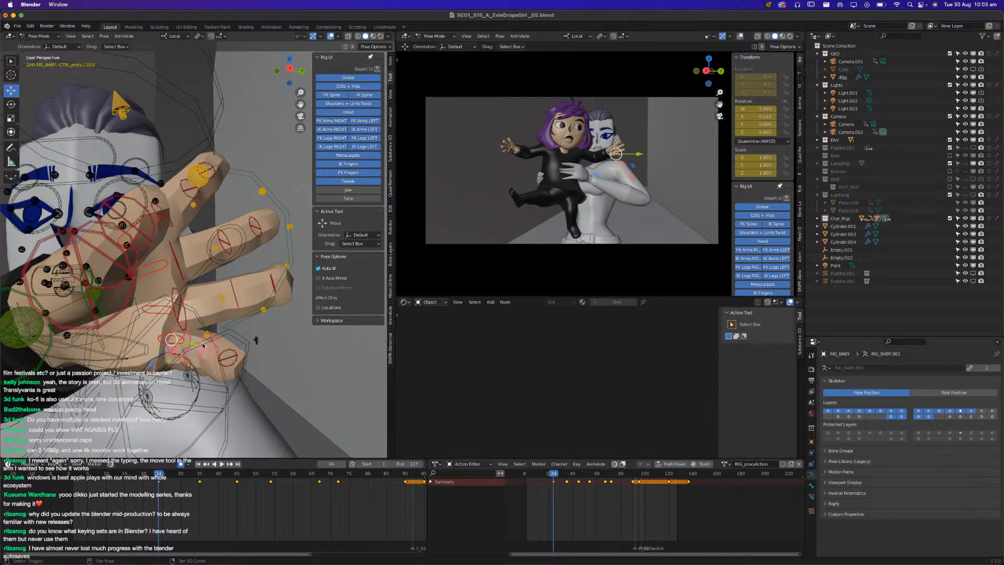
left_click(232, 353)
key("r")
key("x")
key("x")
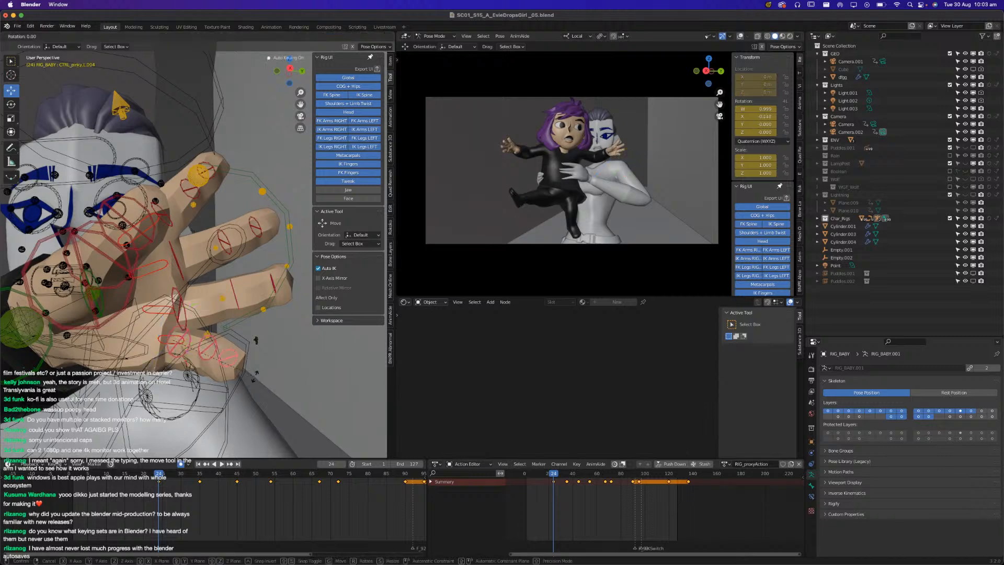
left_click(277, 335)
Refine the left pinky by rotating its joints again, adjust its base joint, and save the file.
middle_click_drag(184, 373, 191, 349)
key("r")
key("x")
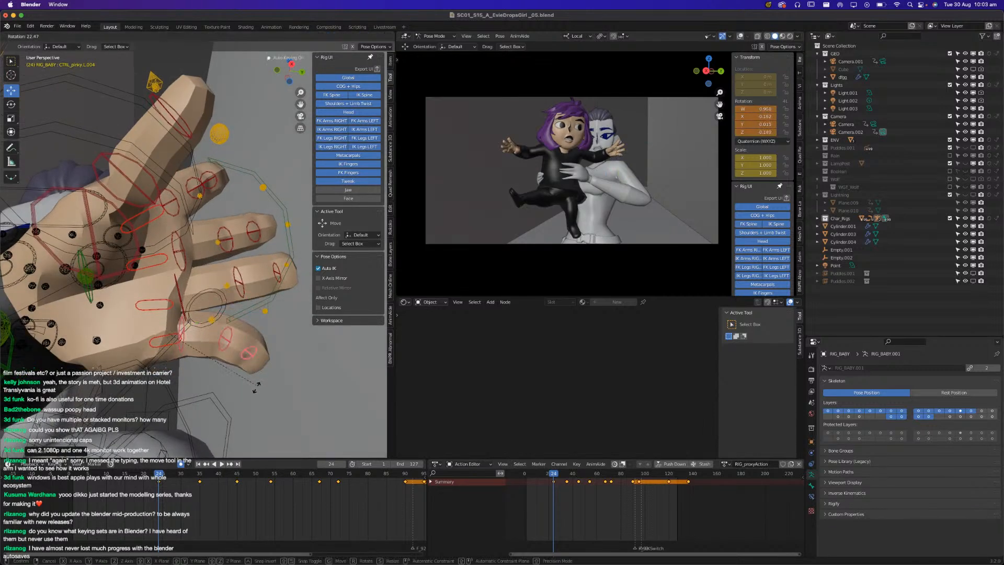
left_click(198, 351)
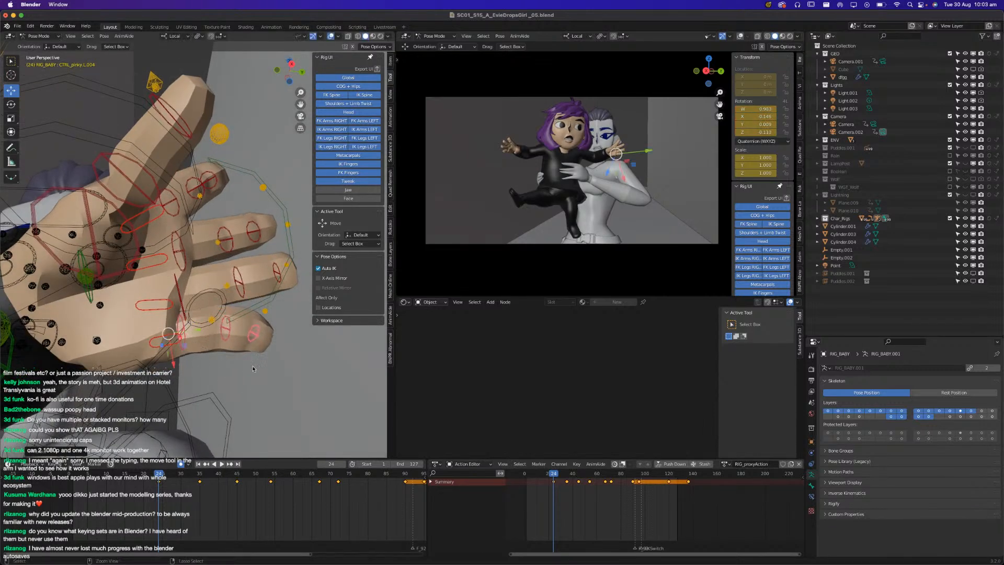
left_click(188, 343)
key("r")
left_click(218, 372)
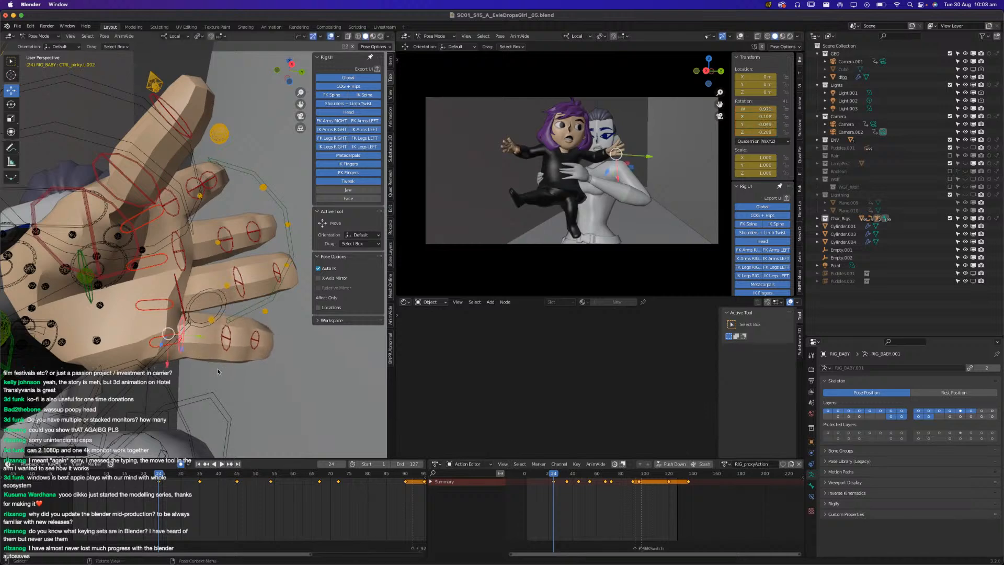
key("super+s")
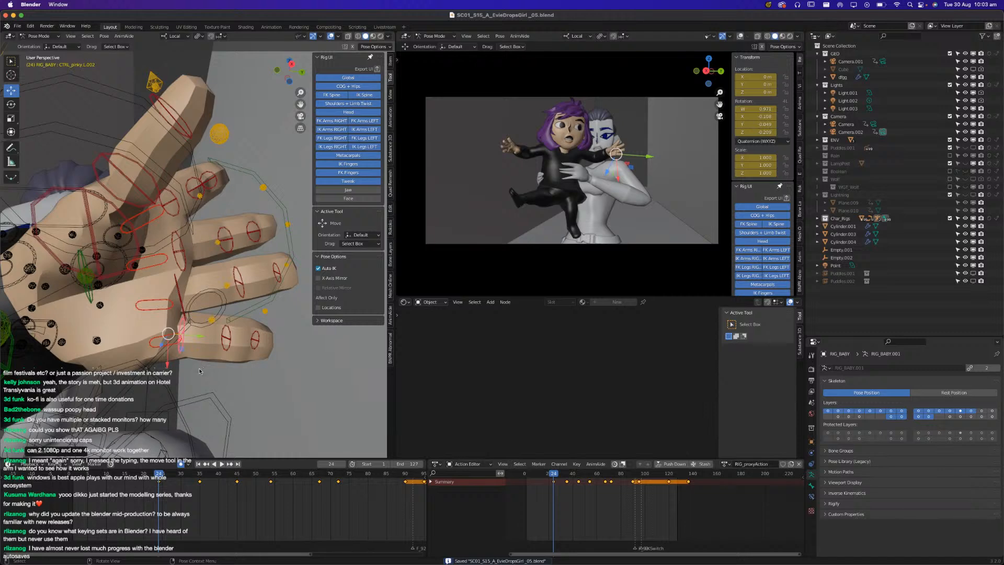
Select the joint controls of the left pinky, ring, middle and index fingers together, and save the file.
middle_click_drag(184, 366, 225, 341)
left_click(225, 339)
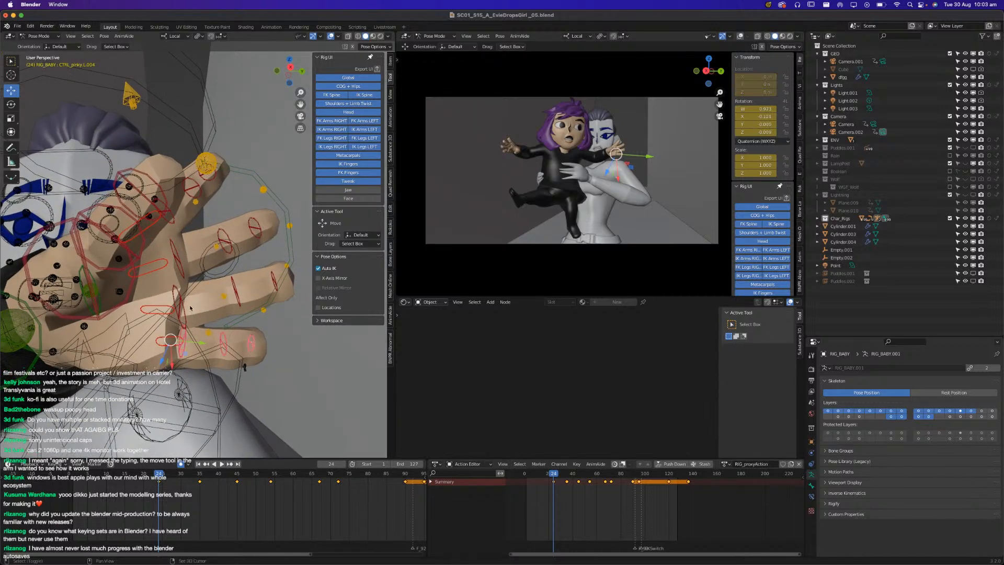
left_click(187, 312)
left_click(273, 277)
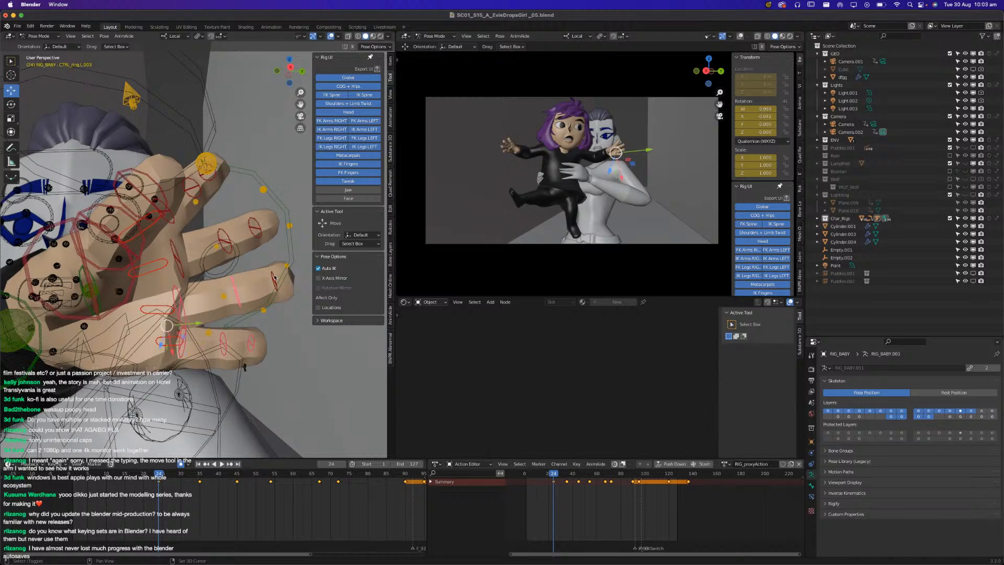
left_click(259, 238)
left_click(225, 234, "shift")
left_click(179, 253, "shift")
middle_click_drag(179, 255, 171, 367, "shift")
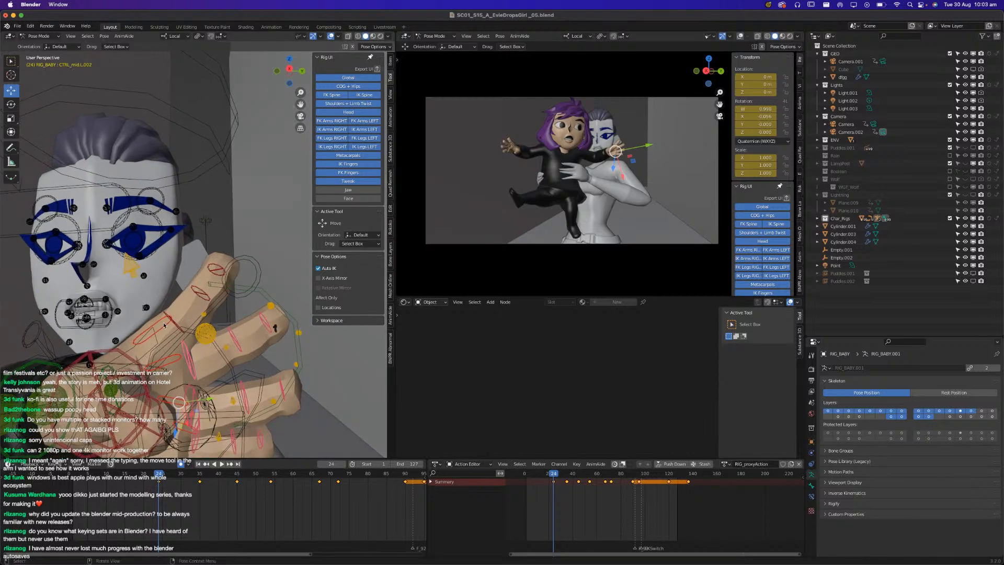
left_click(208, 282)
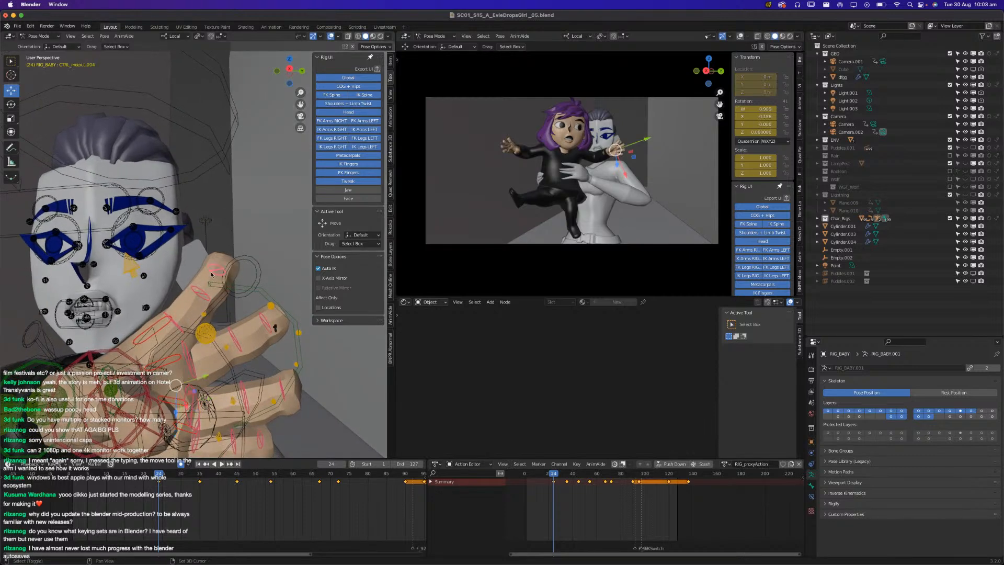
key("super+s")
At frame 19, rotate all the selected left finger joints together about their local X axes.
middle_click_drag(209, 282, 189, 316)
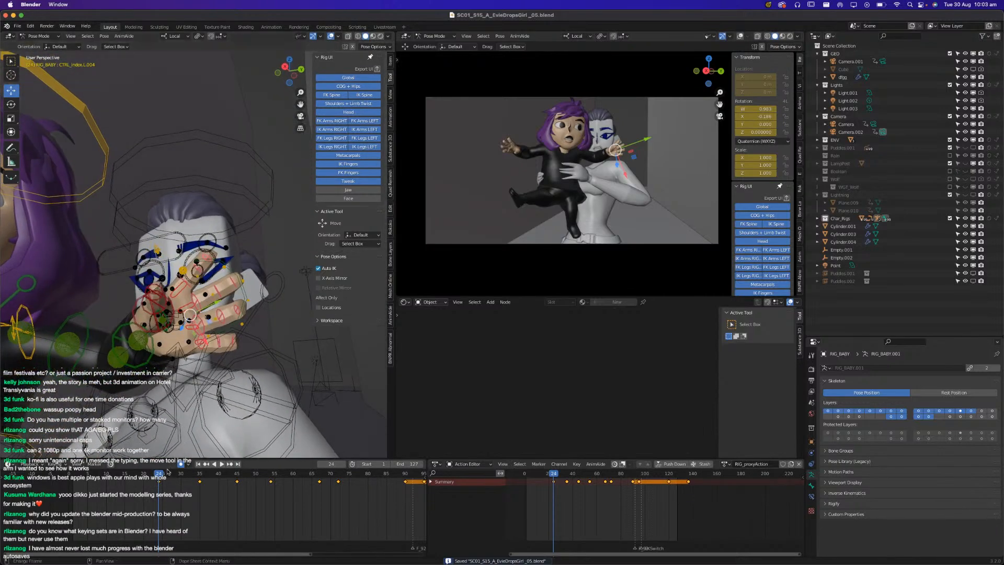
mouse_move(141, 478)
left_mouse_down()
mouse_move(127, 479)
mouse_move(140, 479)
left_mouse_up()
scroll(149, 325, "up", 3)
middle_click_drag(149, 324, 162, 361)
middle_click_drag(162, 361, 172, 329, "shift")
key("KP_Decimal")
scroll(139, 306, "down", 5)
key("r")
key("x")
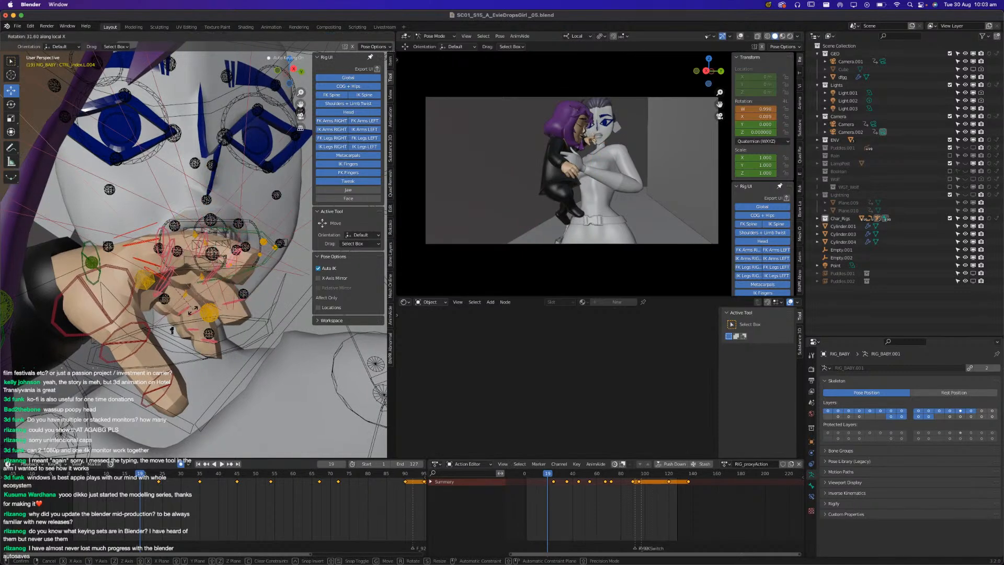
left_click(191, 312)
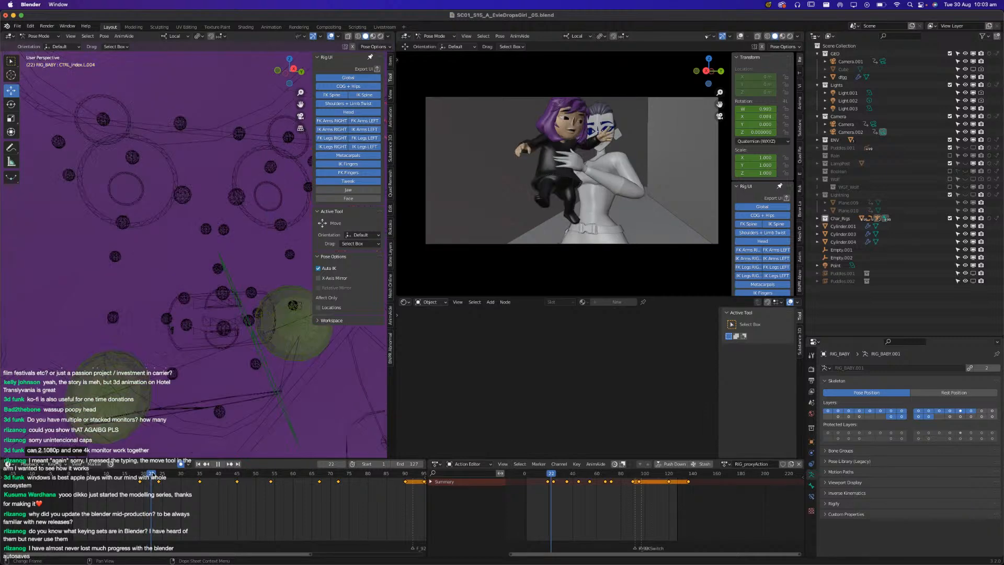
Go to frame 35 and rotate the base joint of one left-hand finger about its local X axis.
left_click_drag(190, 474, 202, 478)
scroll(223, 318, "down", 6)
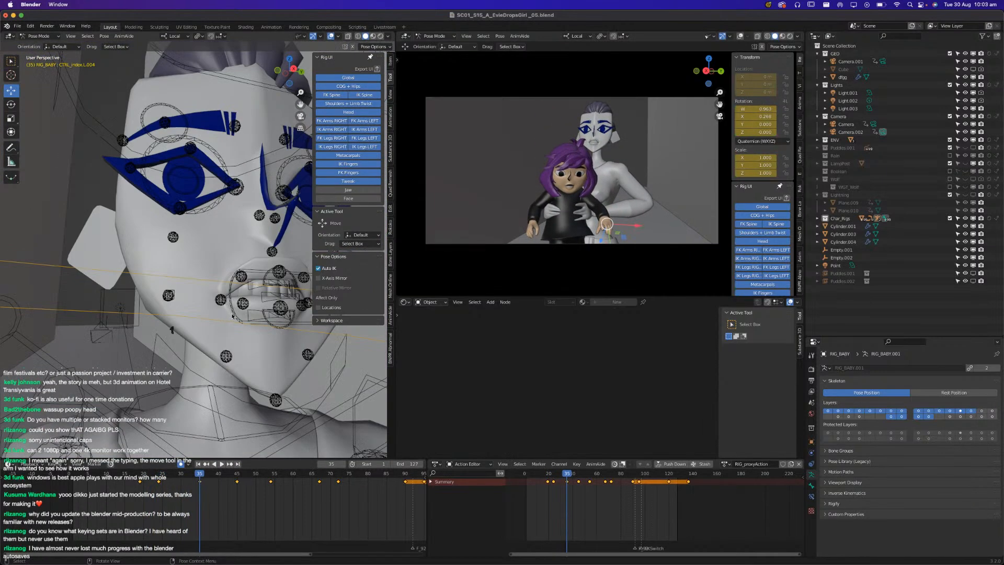
middle_click_drag(223, 318, 181, 260, "shift")
scroll(181, 260, "down", 8)
scroll(175, 299, "up", 10)
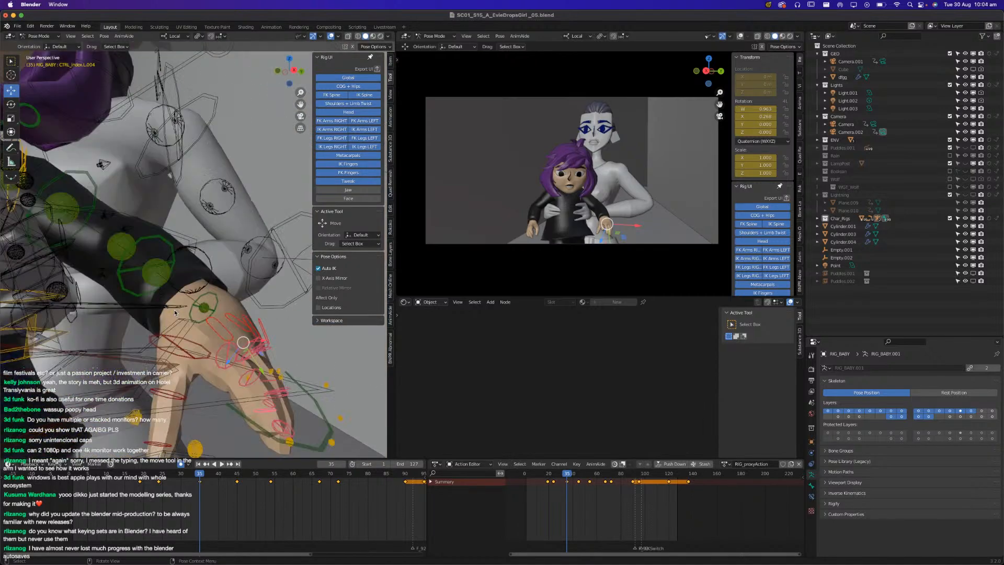
middle_click_drag(125, 321, 202, 232)
left_click(186, 222)
key("r")
key("x")
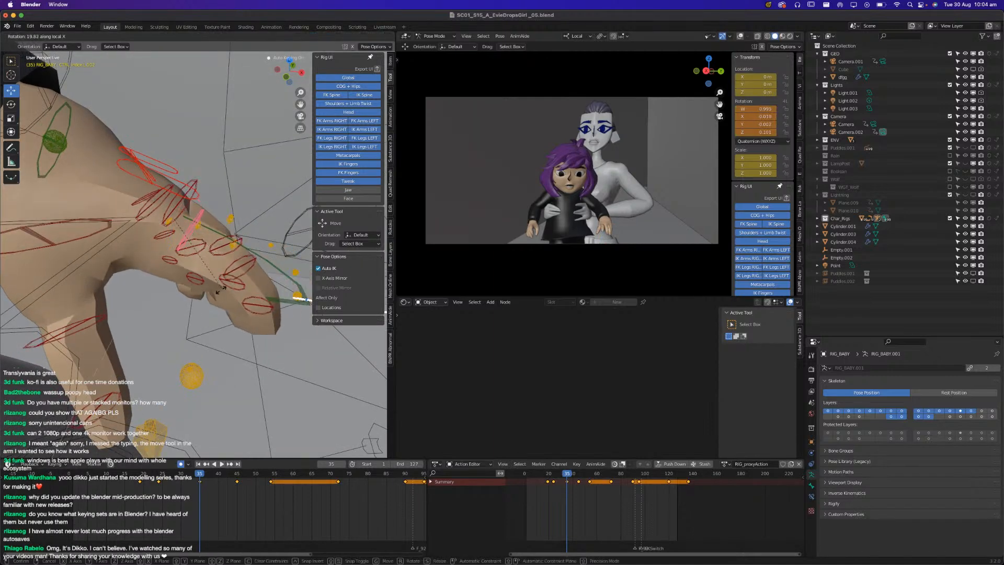
left_click(177, 311)
Rotate the base joint of the left middle finger about its local X axis at frame 35.
middle_click_drag(176, 310, 282, 201)
left_click(201, 190)
key("r")
key("x")
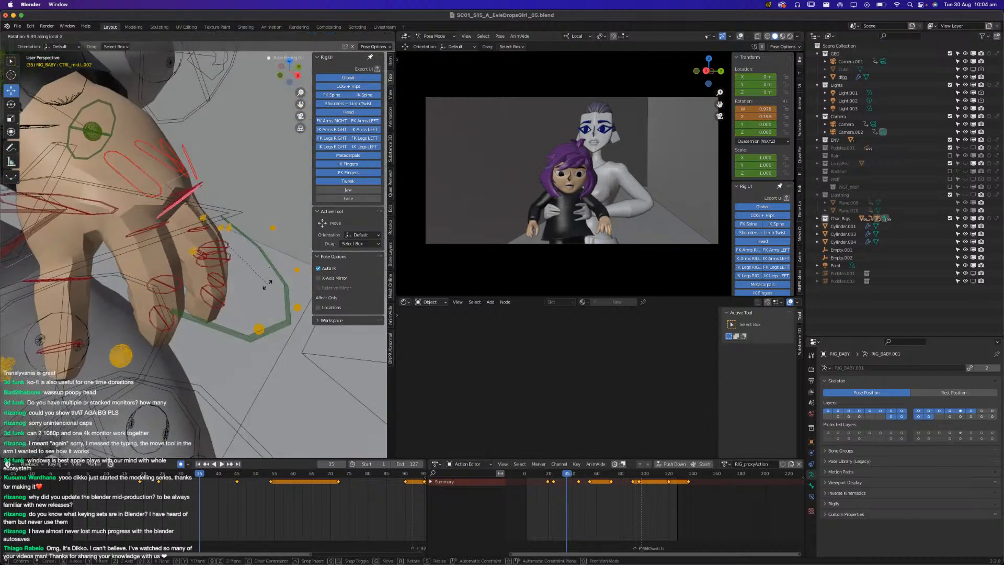
left_click(253, 294)
Rotate the base joint of the left ring finger at frame 35 to refine the hand pose.
middle_click_drag(255, 293, 264, 251)
left_click(253, 207)
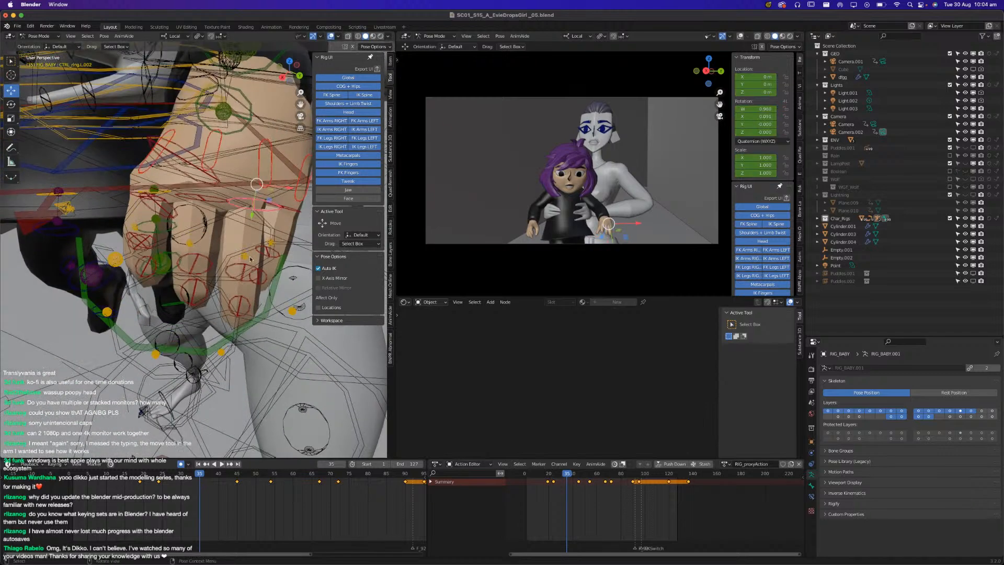
key("r")
left_click(224, 200)
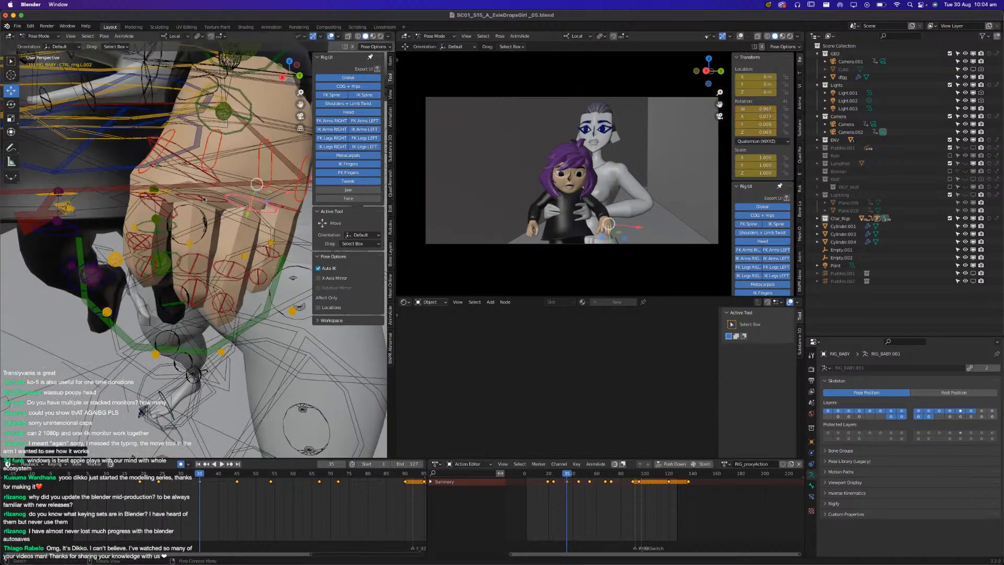
left_click(204, 199)
middle_click_drag(204, 200, 248, 230)
left_click(234, 210)
scroll(261, 225, "down", 5)
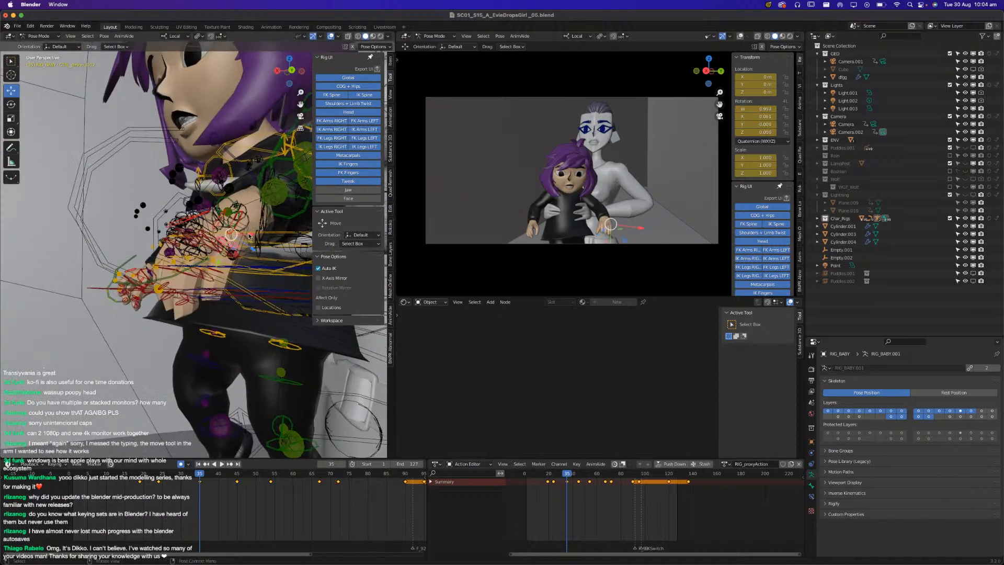
Rotate the selected left-hand finger joint about its local X axis at frame 35.
key("r")
key("x")
key("x")
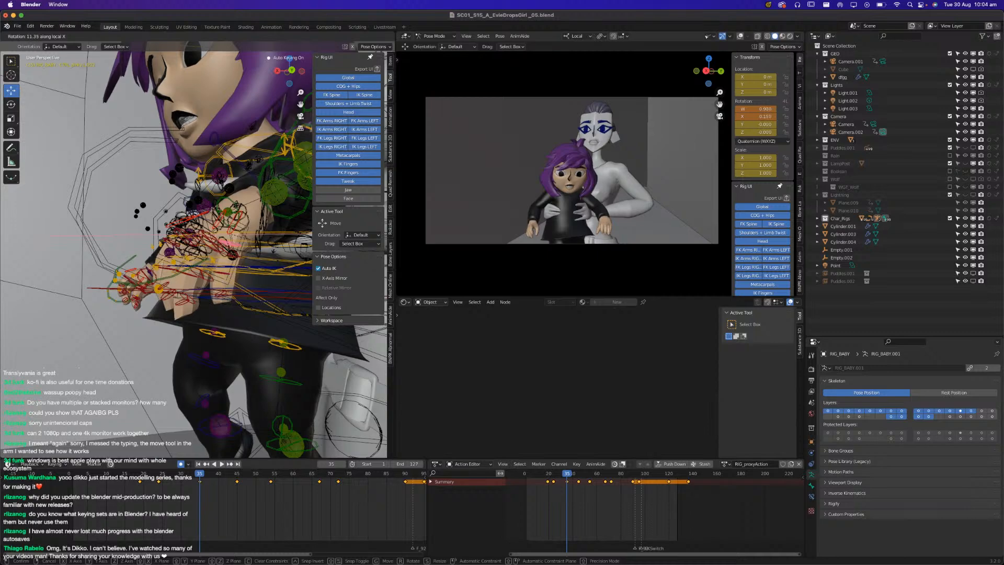
left_click(273, 251)
Rotate the base joint of the girl's left thumb at frame 35 to refine the hand pose.
middle_click_drag(274, 250, 335, 251)
middle_click_drag(188, 256, 149, 232)
left_click(81, 207)
middle_click_drag(173, 343, 130, 356)
key("r")
left_click(95, 273)
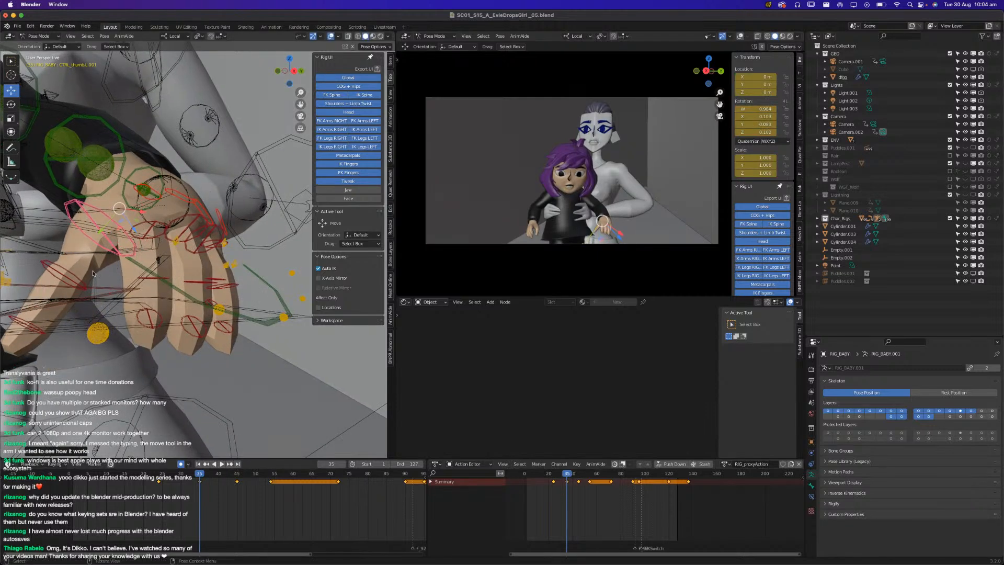
Clear the rotation of the girl's left thumb joint CTRL_thumb.L.002 at frame 35.
left_click(78, 277)
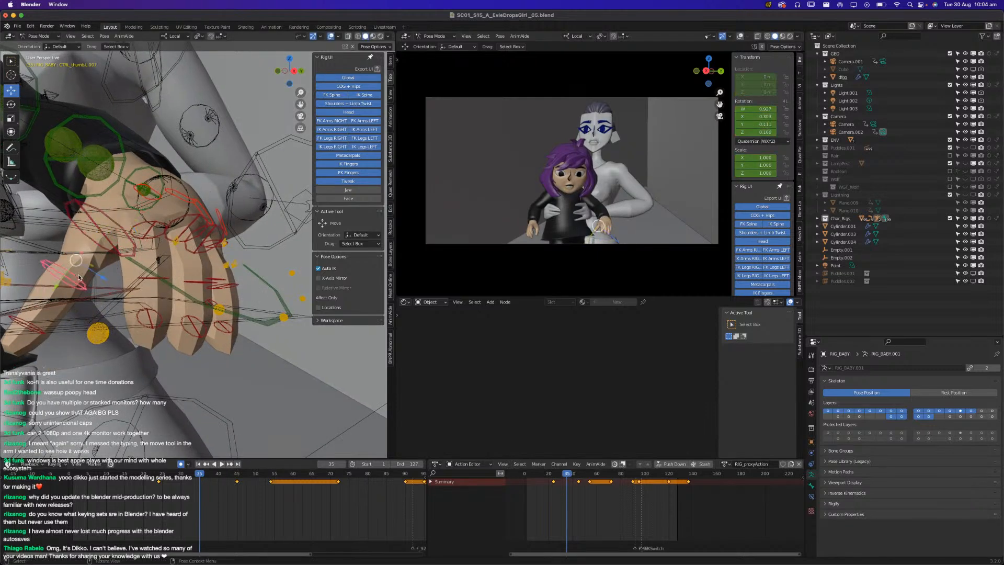
left_click(87, 220)
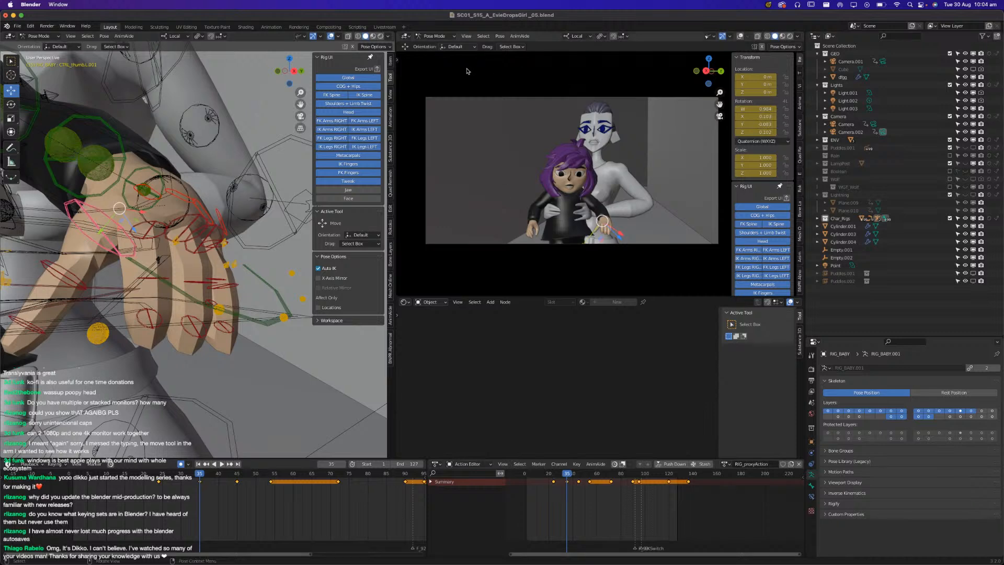
left_click(392, 59)
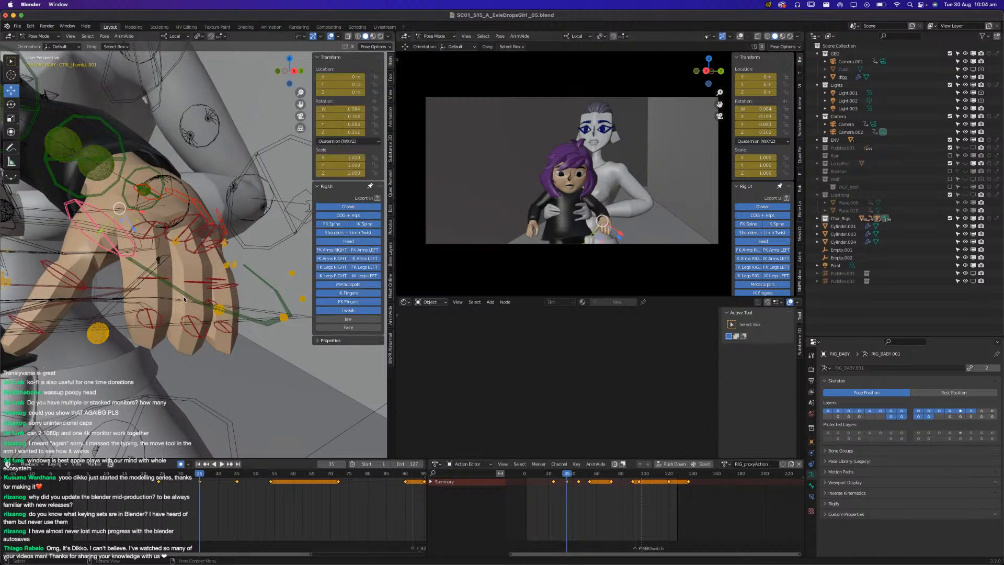
left_click(72, 278)
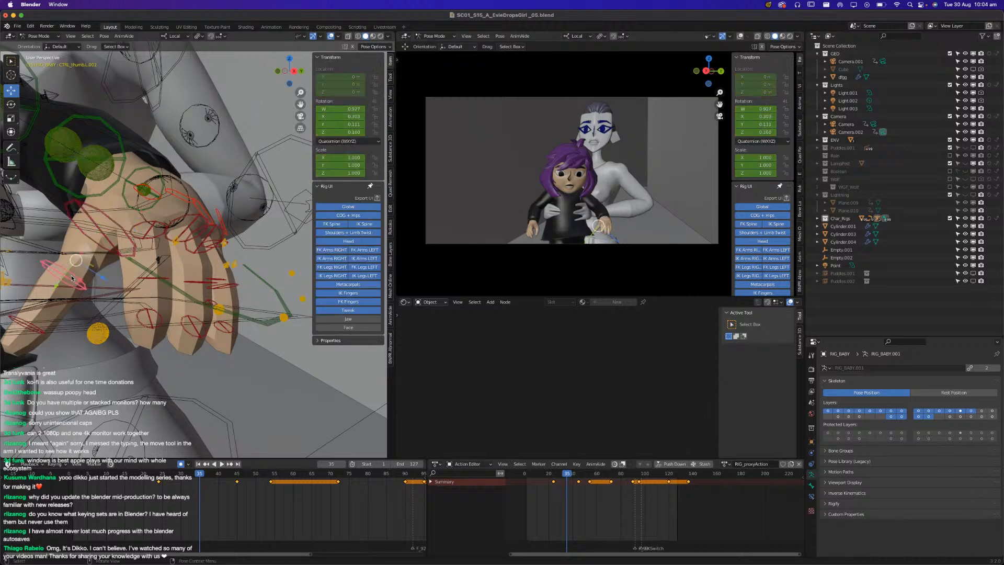
key("alt+r")
middle_click_drag(127, 295, 147, 329)
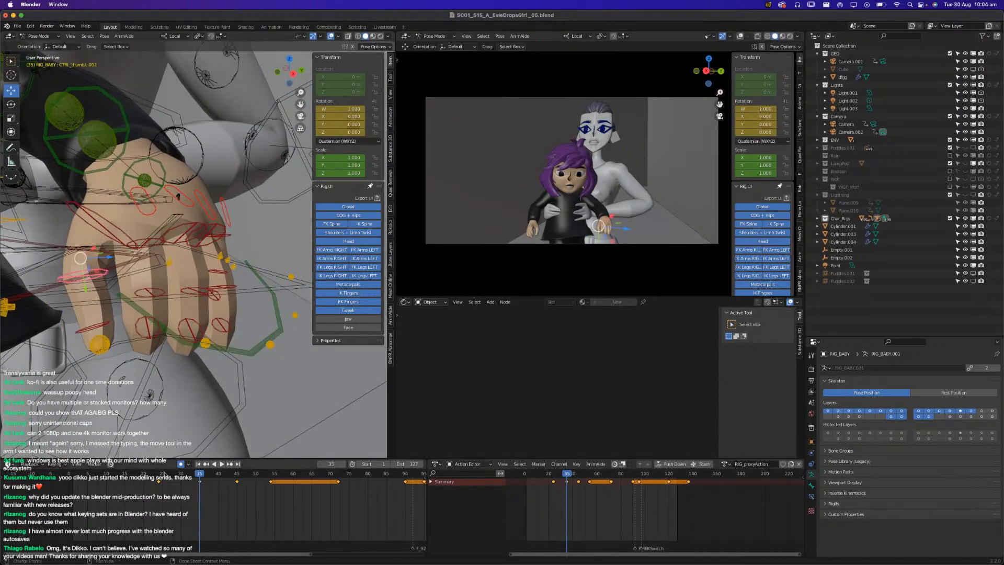
Play back the shot to check the new hand poses, save the file and return to frame 1.
key("space")
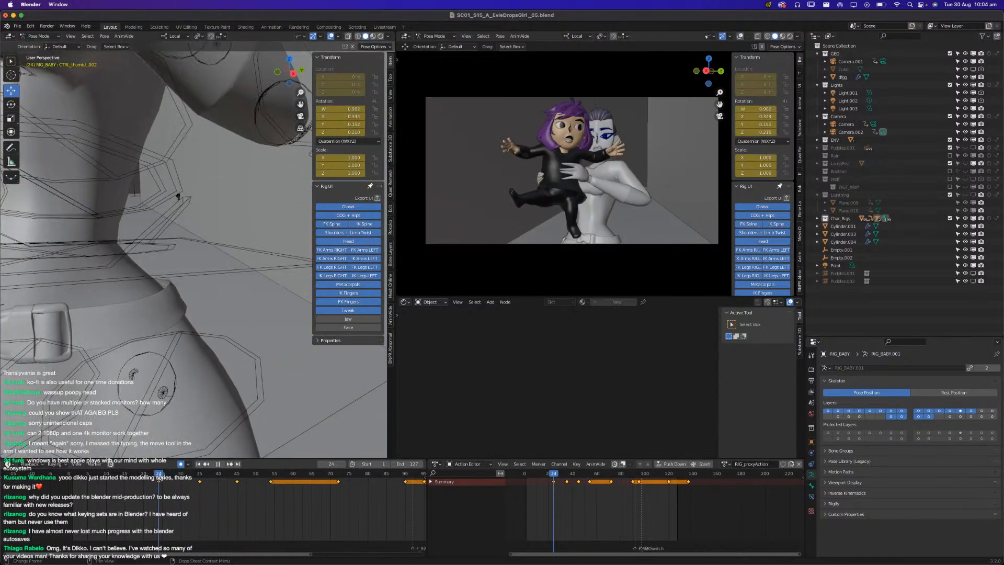
key("ctrl+s")
scroll(174, 509, "down", 1)
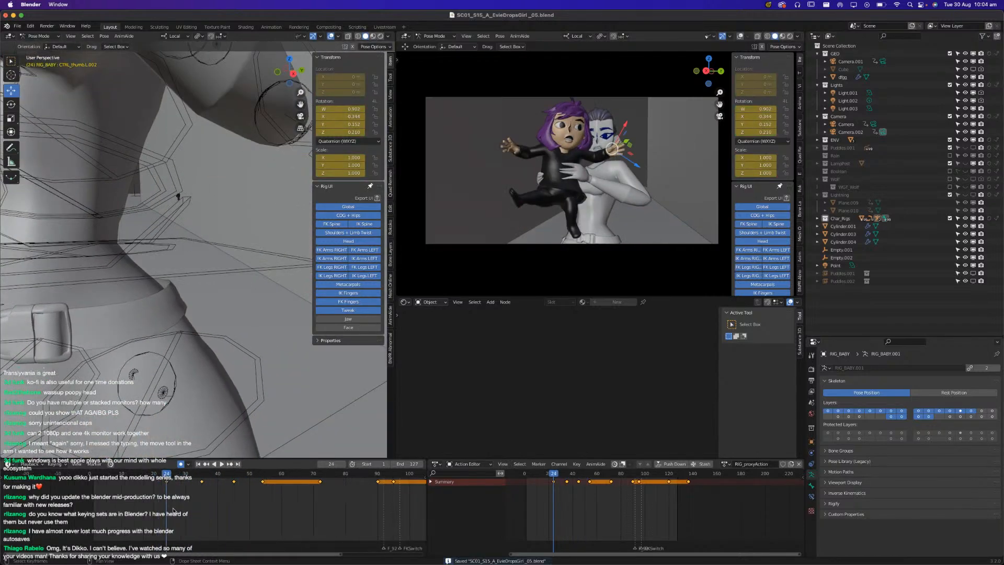
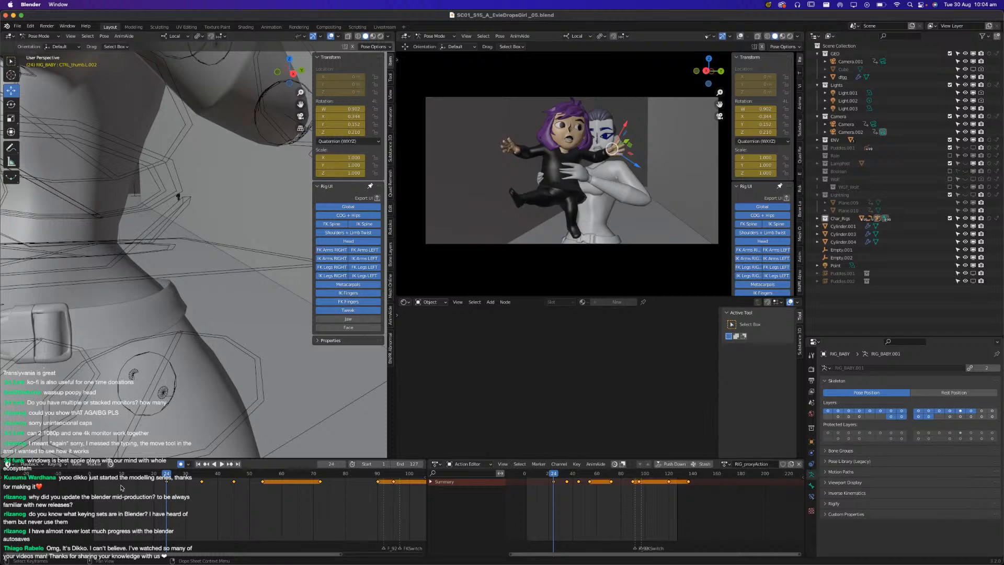
key("space")
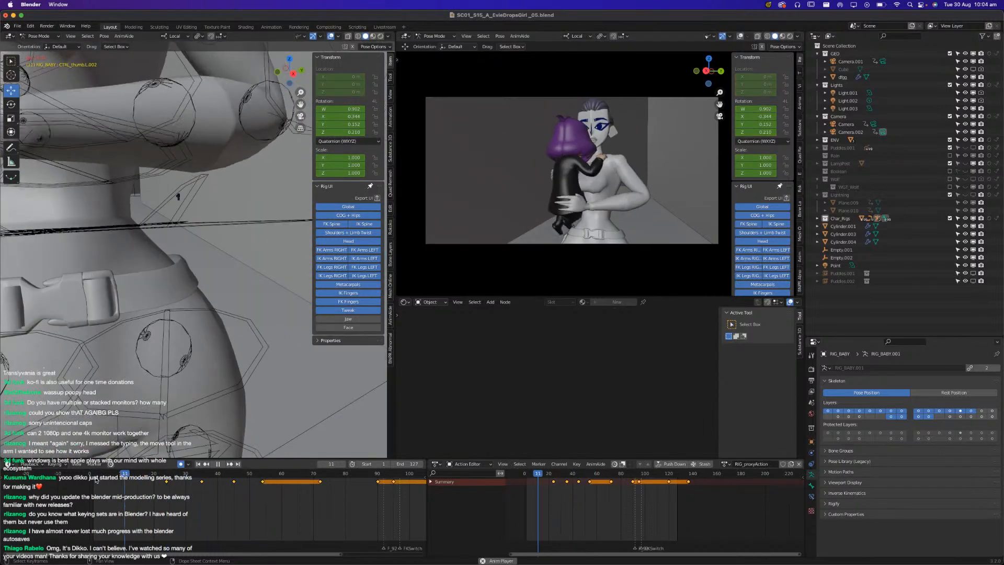
key("space")
key("ctrl+s")
left_click(95, 477)
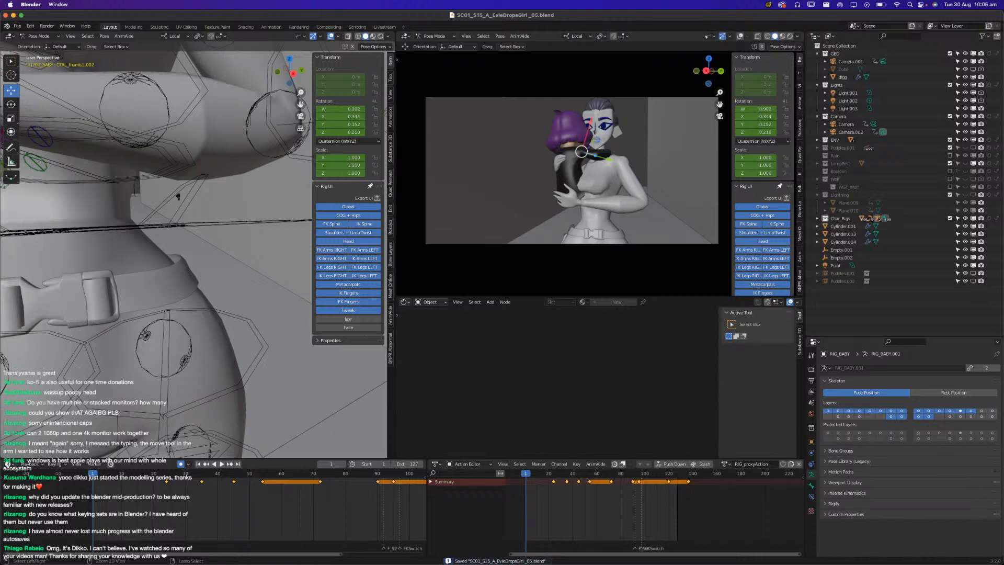
Switch to Premiere Pro, replay the shot where the girl is dropped from around 00:01:02 in the edit, and return to Blender.
key("super+Tab")
left_click_drag(598, 360, 534, 386)
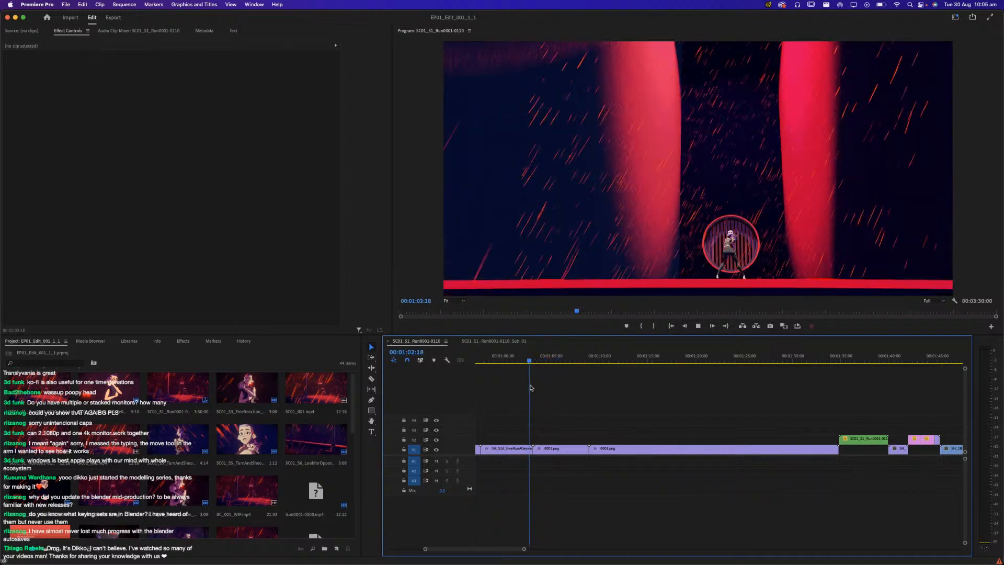
key("space")
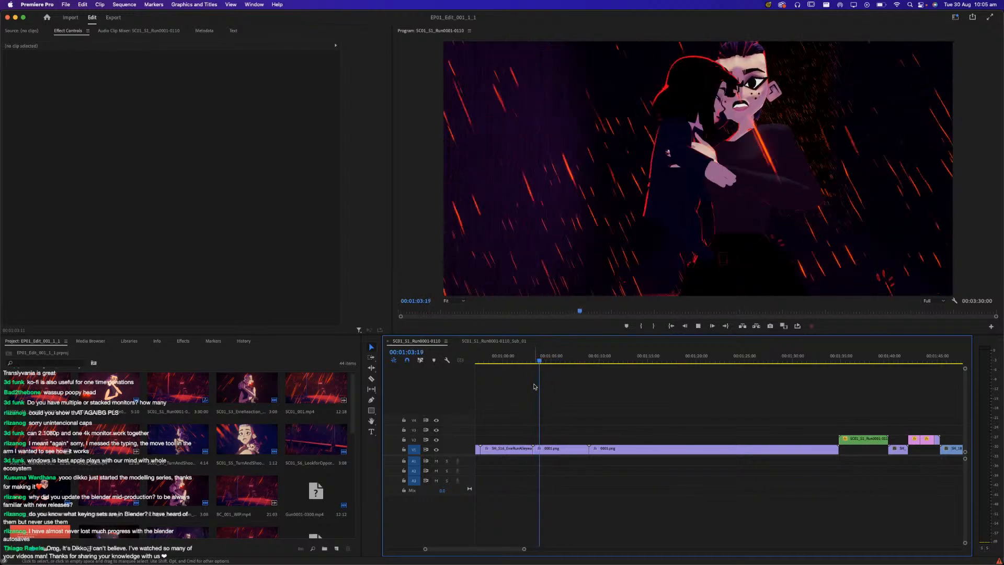
left_click_drag(534, 361, 529, 362)
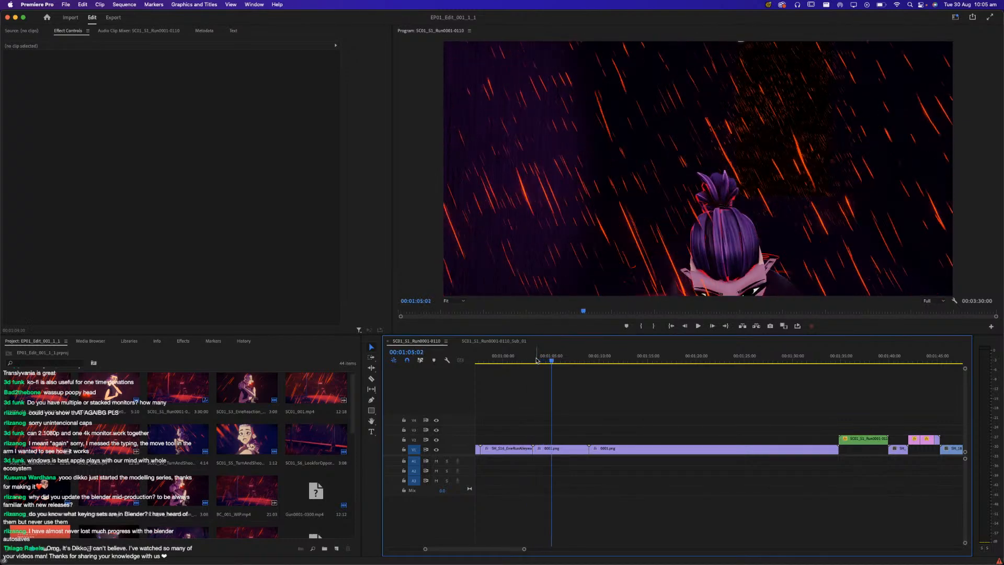
left_click(525, 362)
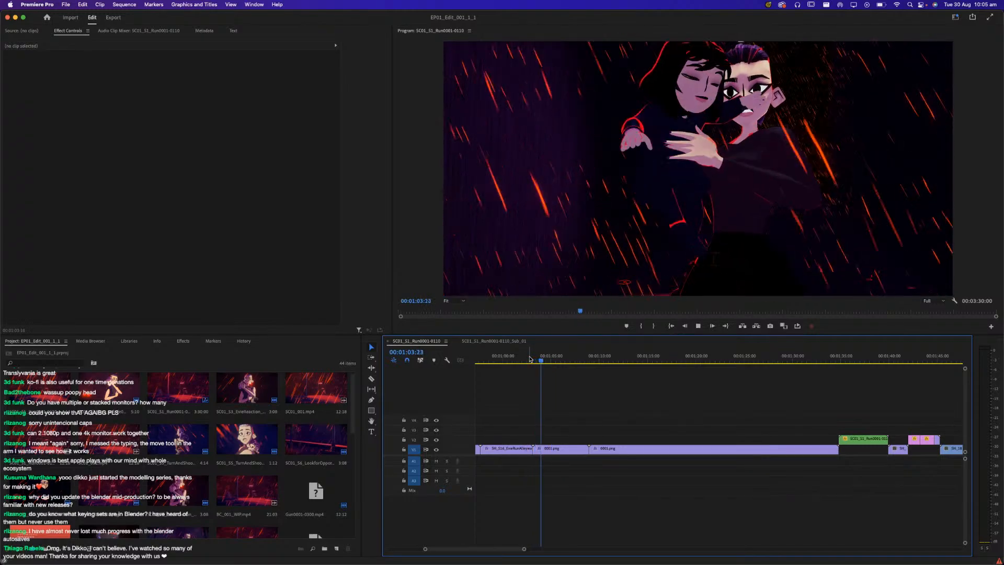
left_click(531, 360)
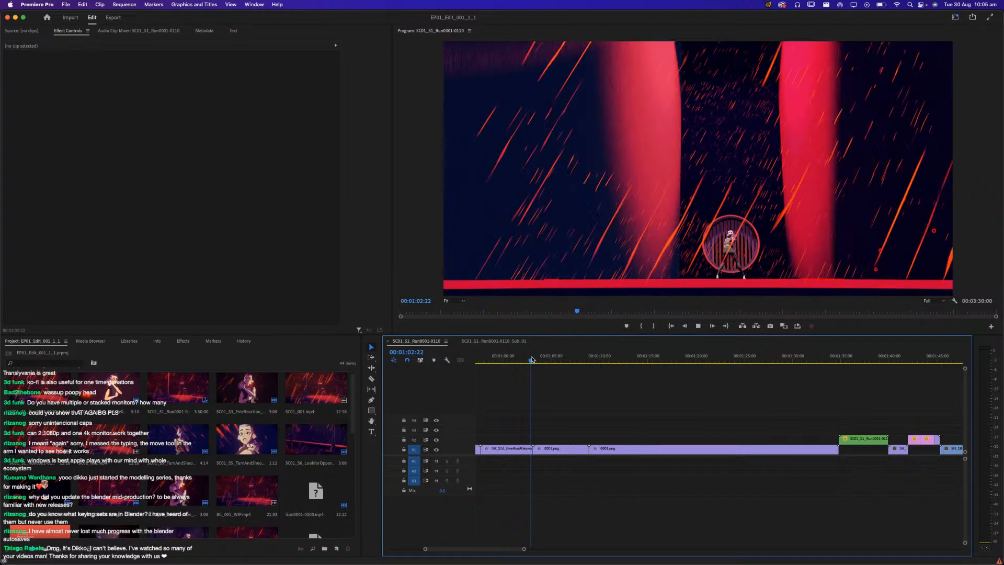
left_click(532, 360)
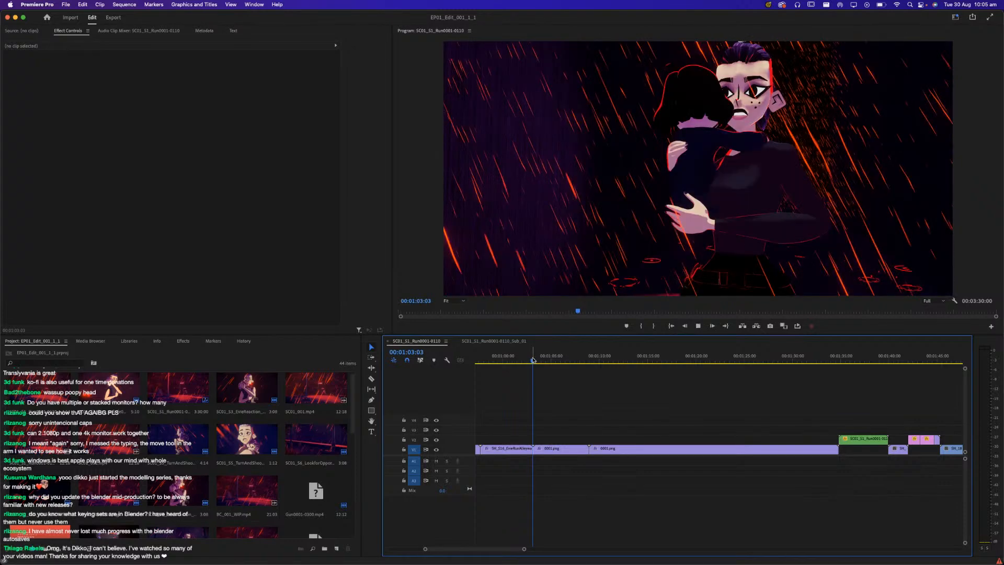
key("space")
key("super+s")
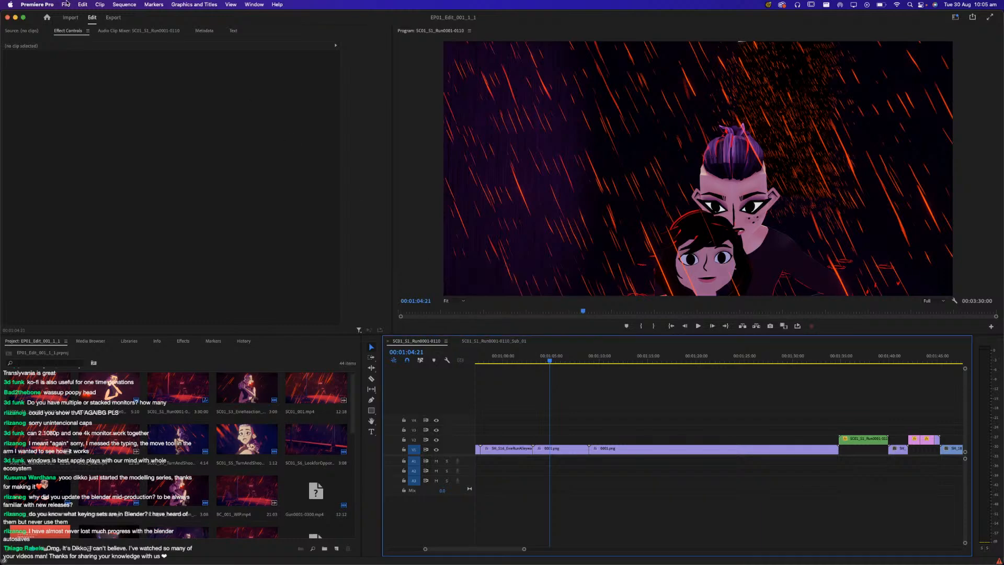
left_click(15, 18)
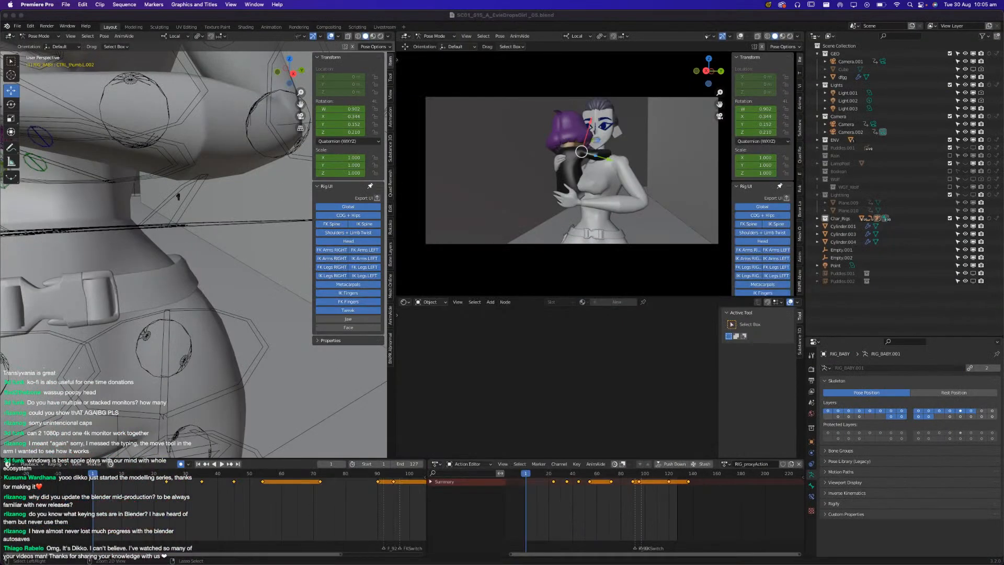
Play the animation from frame 16 to review the girl's drop, and save the file.
left_click(141, 474)
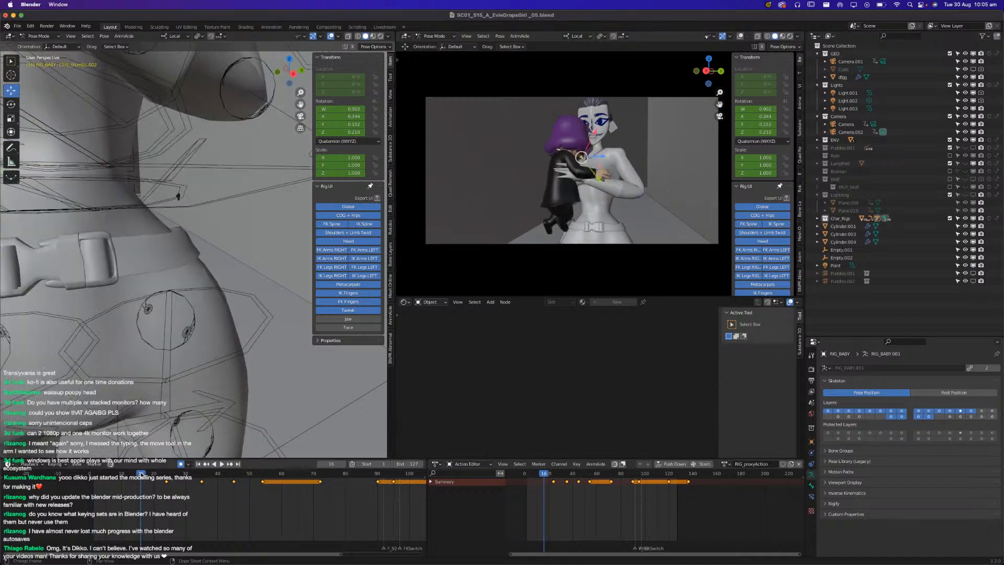
key("space")
left_click(141, 475)
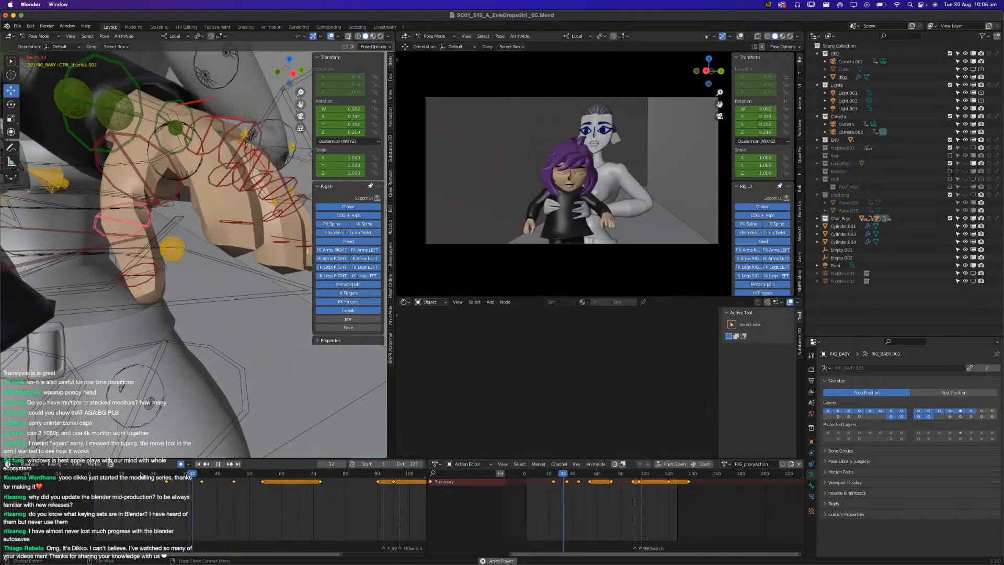
key("space")
key("super+s")
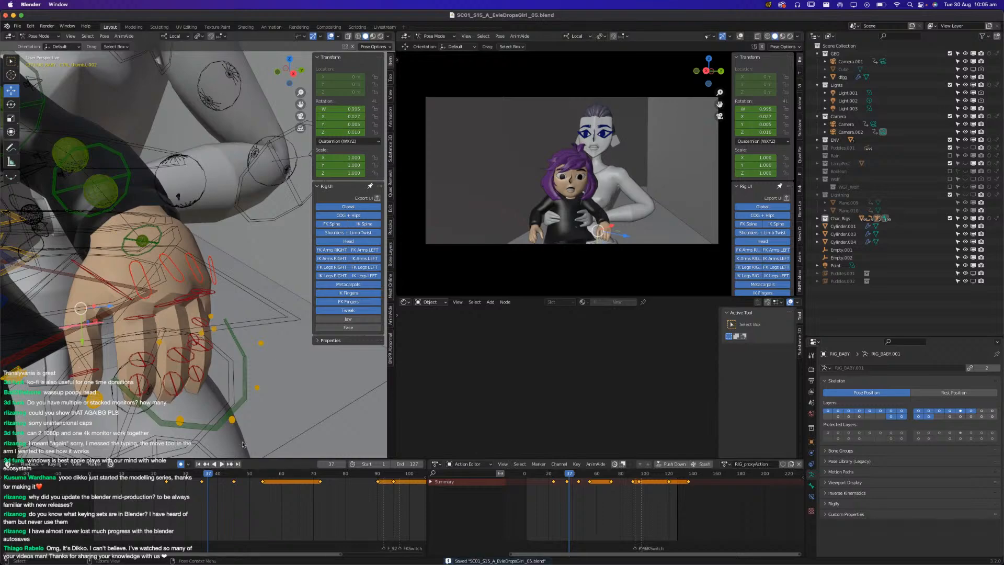
Switch the girl's rig to Object Mode and view both characters from the front.
scroll(135, 273, "down", 10)
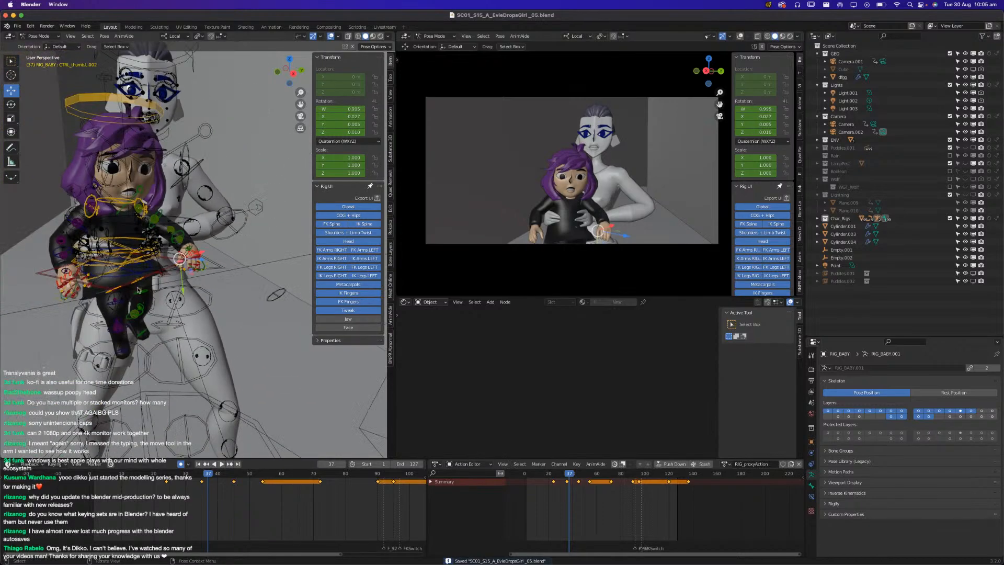
middle_click_drag(135, 274, 172, 267)
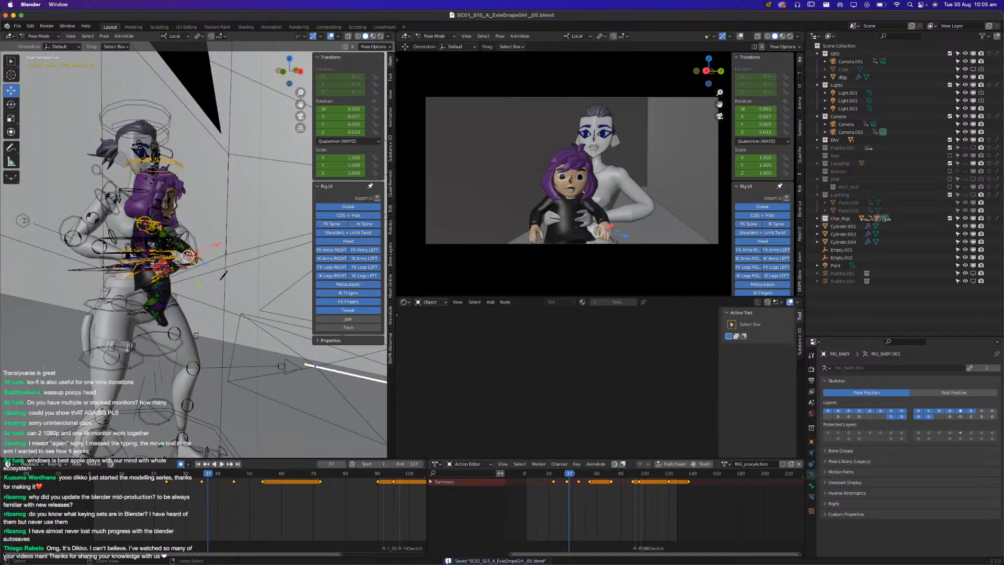
left_click(42, 35)
left_click(42, 43)
scroll(224, 275, "up", 4)
middle_click_drag(107, 246, 310, 313, "shift")
scroll(271, 341, "down", 4)
middle_click_drag(271, 341, 192, 323)
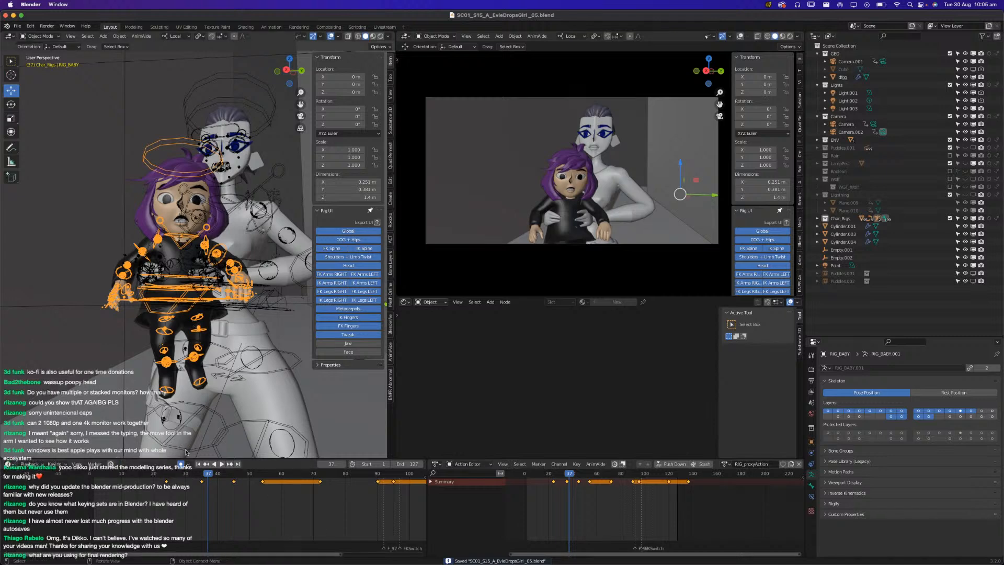
Replay the drop from around frame 20 in Object Mode, and save the file.
left_click_drag(170, 474, 158, 479)
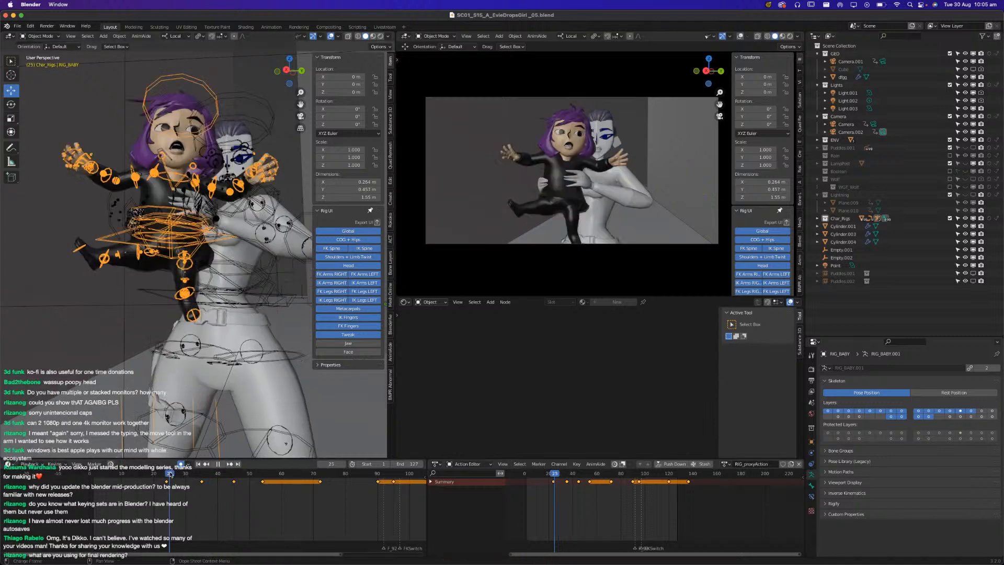
key("space")
key("space")
left_click(156, 478)
key("space")
key("space")
key("super+s")
At frame 24, return the girl's rig to Pose Mode, display only the hair bone layer, and save the file.
left_click_drag(186, 477, 166, 476)
scroll(167, 105, "up", 3)
middle_click_drag(167, 106, 186, 253, "shift")
scroll(185, 254, "up", 2)
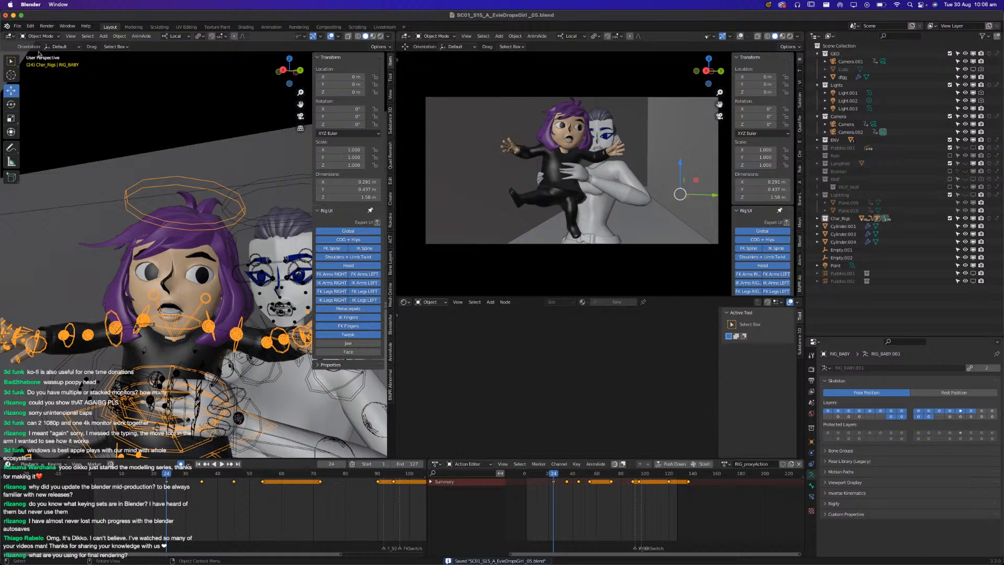
key("ctrl+Tab")
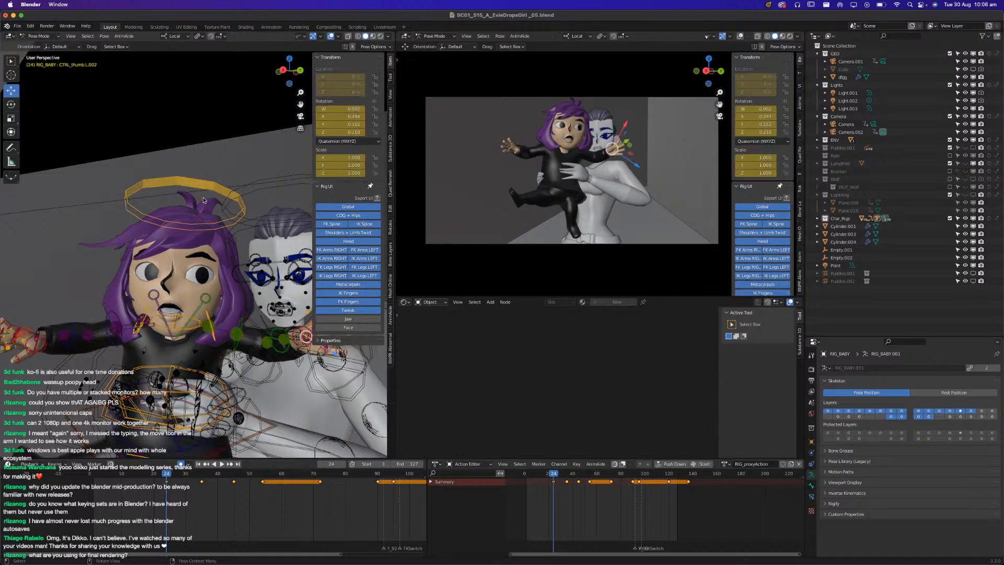
left_click(205, 190)
left_click(860, 417)
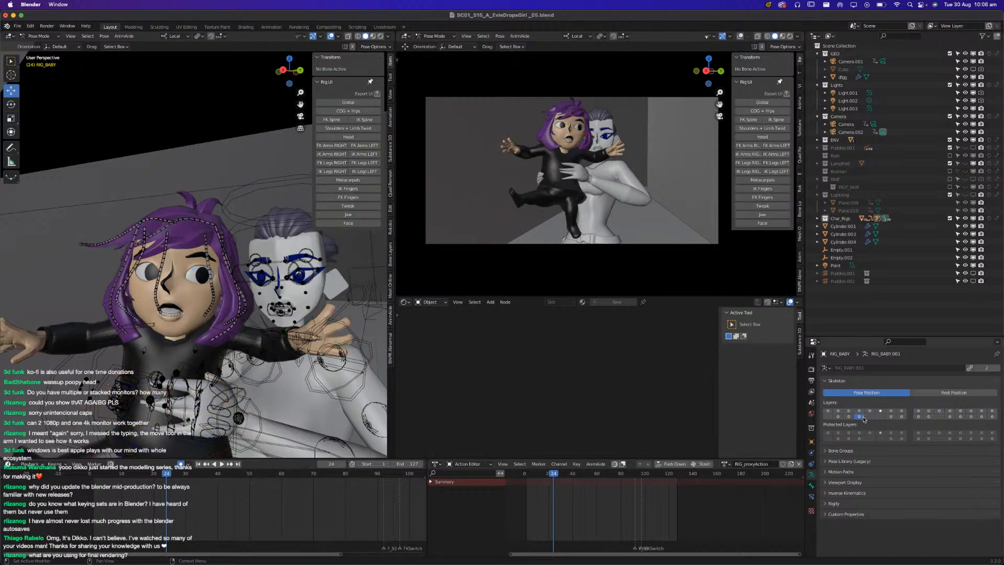
scroll(131, 308, "up", 2)
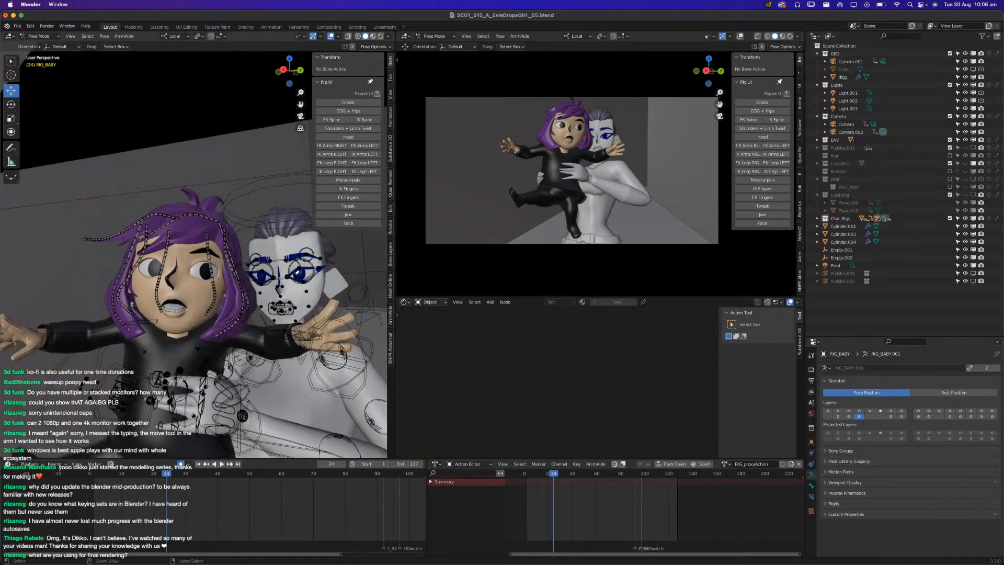
key("ctrl+s")
scroll(149, 297, "up", 3)
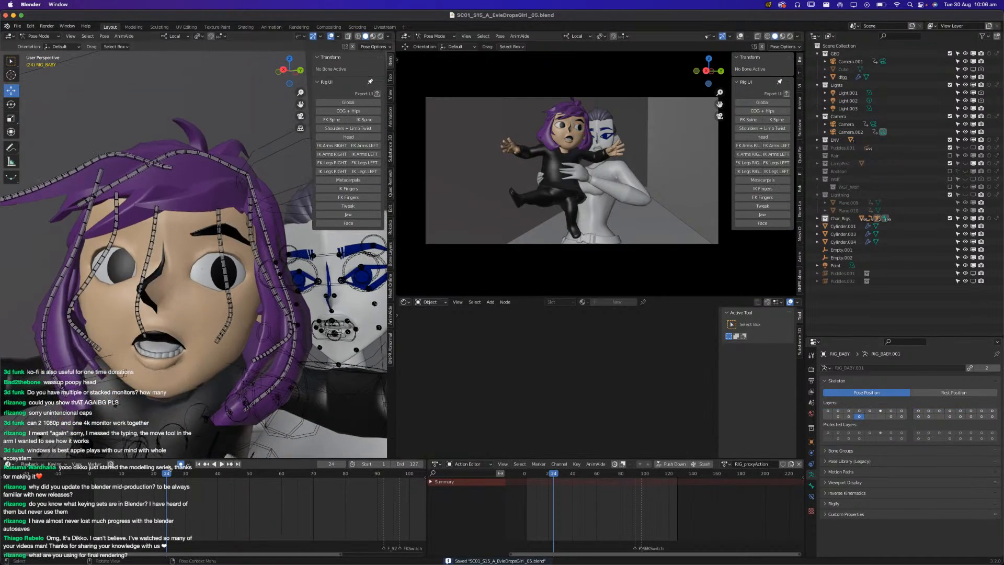
Select all the girl's hair bones and insert a location and rotation keyframe at frame 26.
left_click_drag(142, 477, 173, 473)
scroll(172, 314, "down", 4)
middle_click_drag(149, 282, 167, 221)
left_click(167, 222)
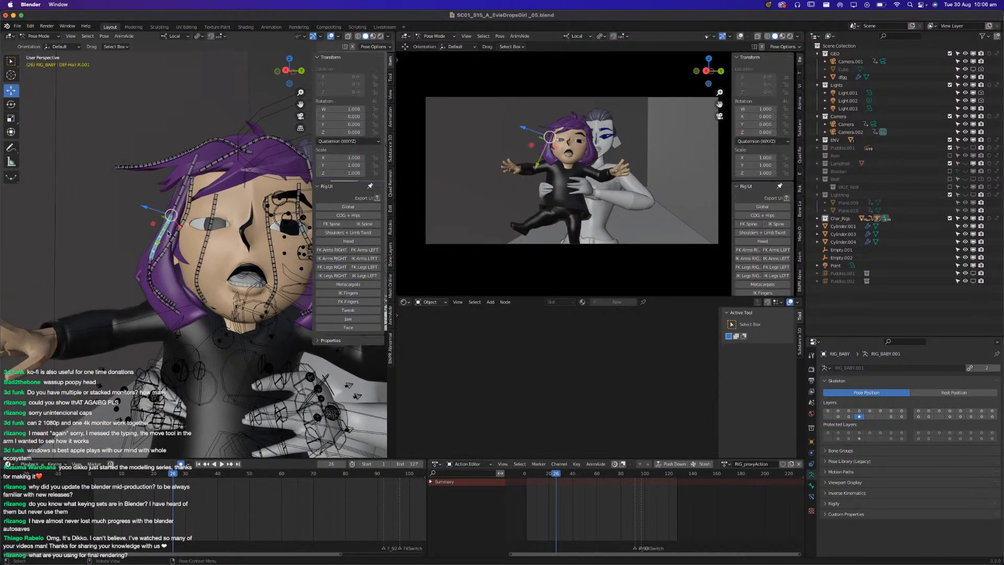
scroll(182, 233, "down", 3)
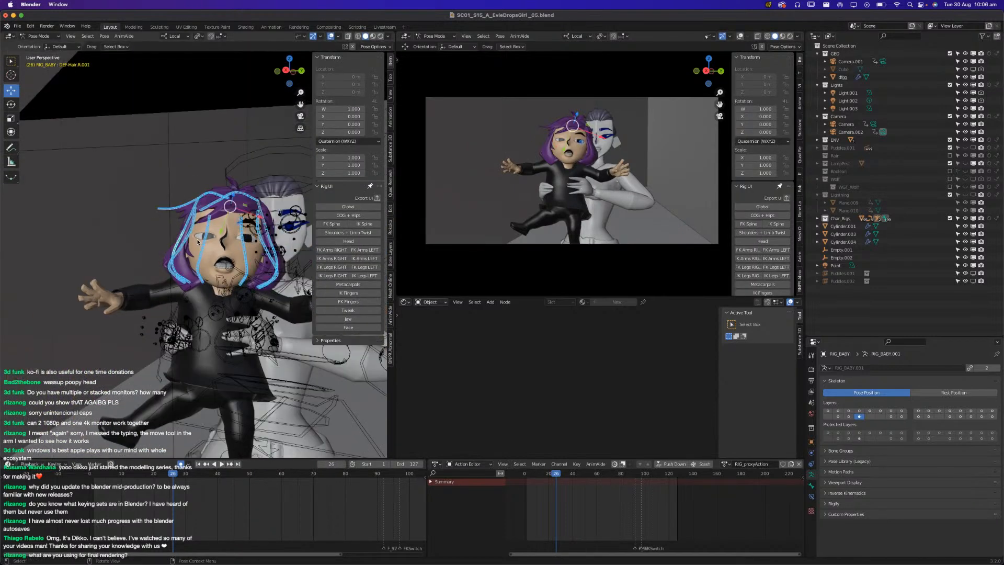
key("i")
left_click(192, 276)
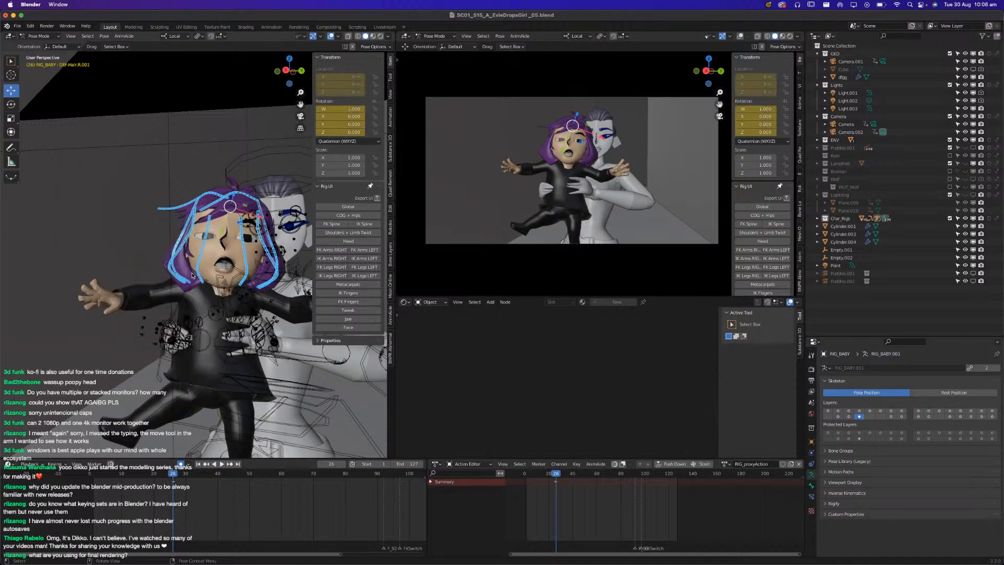
Insert a location and rotation keyframe for all the girl's hair bones at frame 20.
left_click(152, 476)
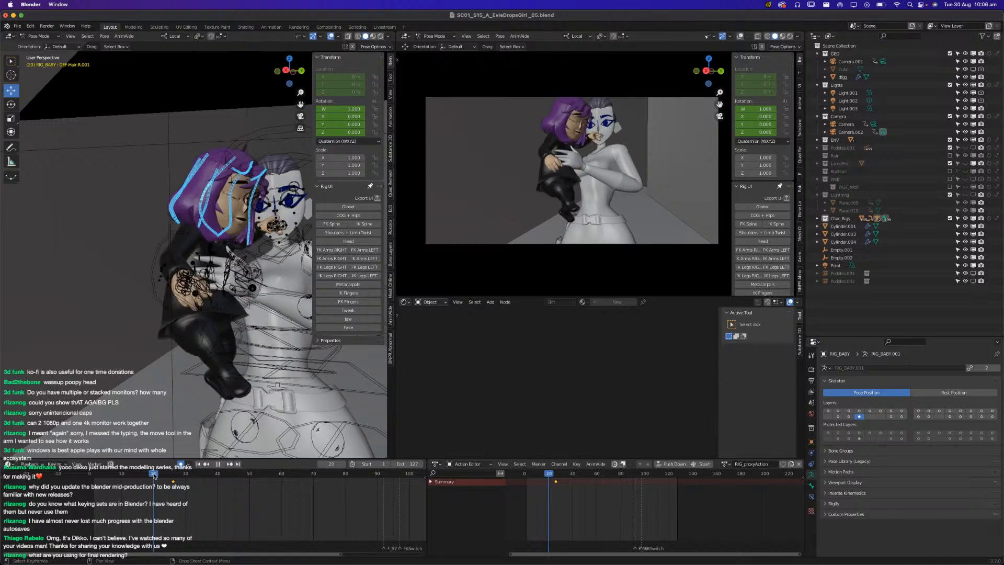
key("i")
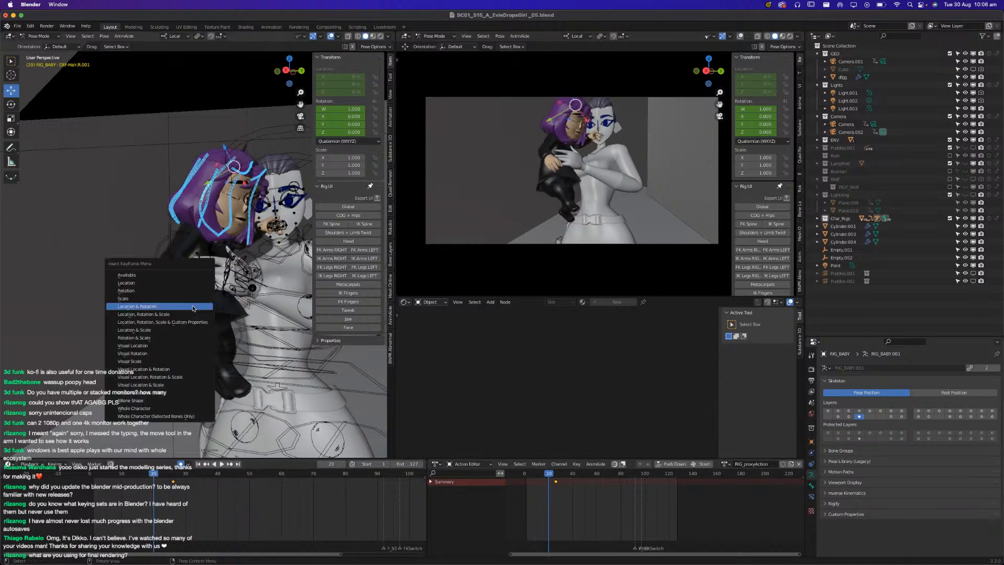
left_click(194, 309)
At frame 26, rotate the upper bone of the girl's right side hair strand outward.
left_click(172, 473)
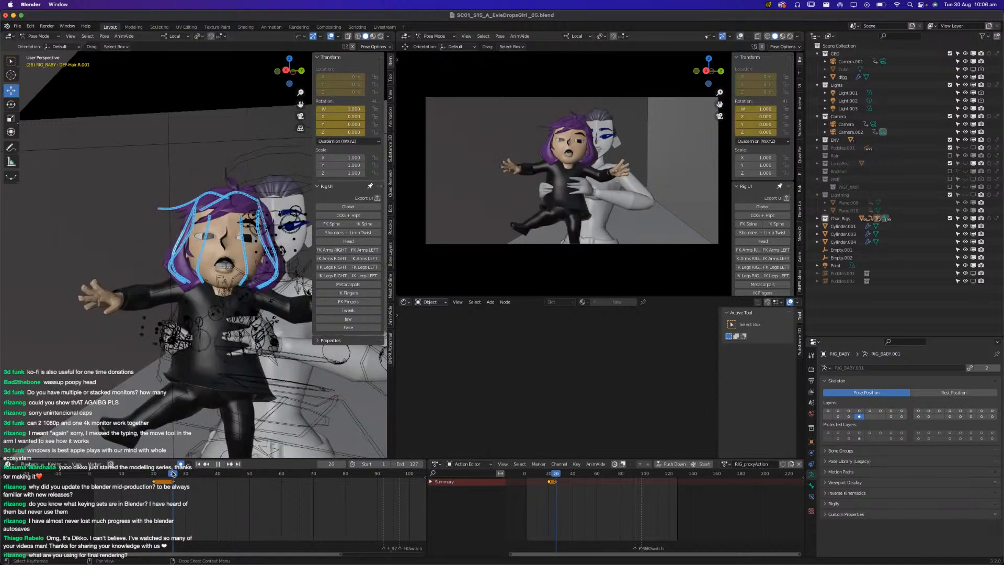
scroll(219, 196, "up", 2)
scroll(219, 196, "up", 3)
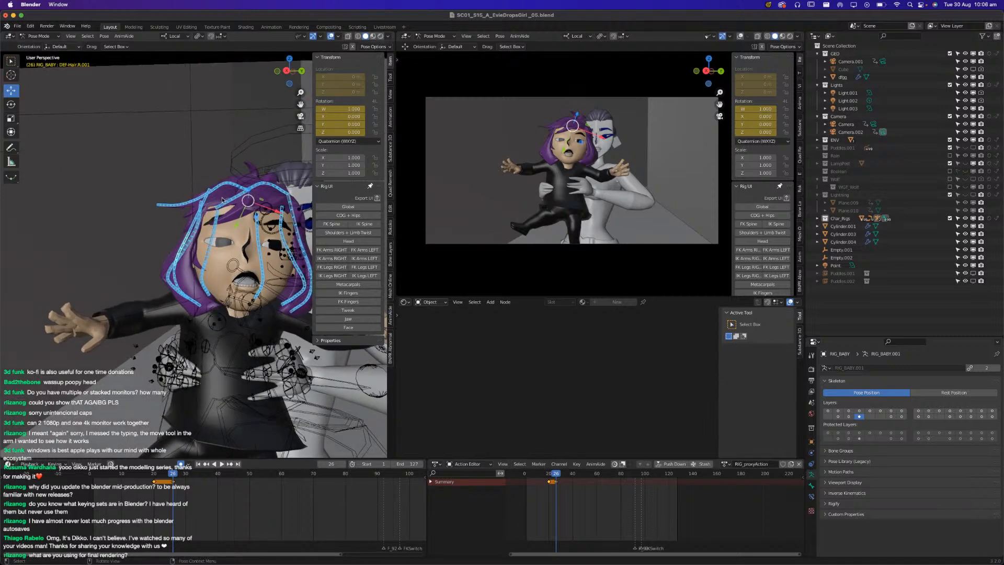
left_click(186, 233)
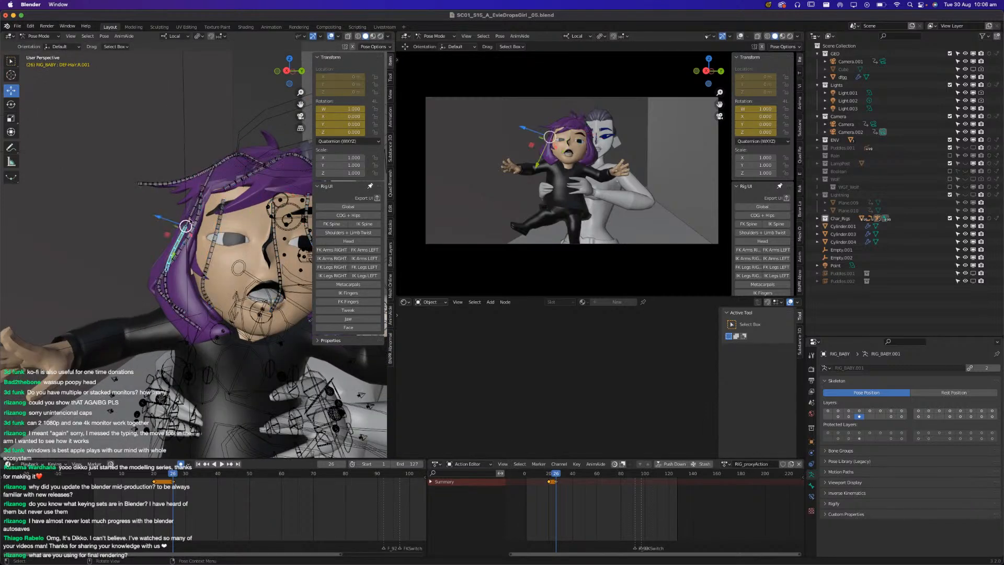
left_click(192, 249)
key("r")
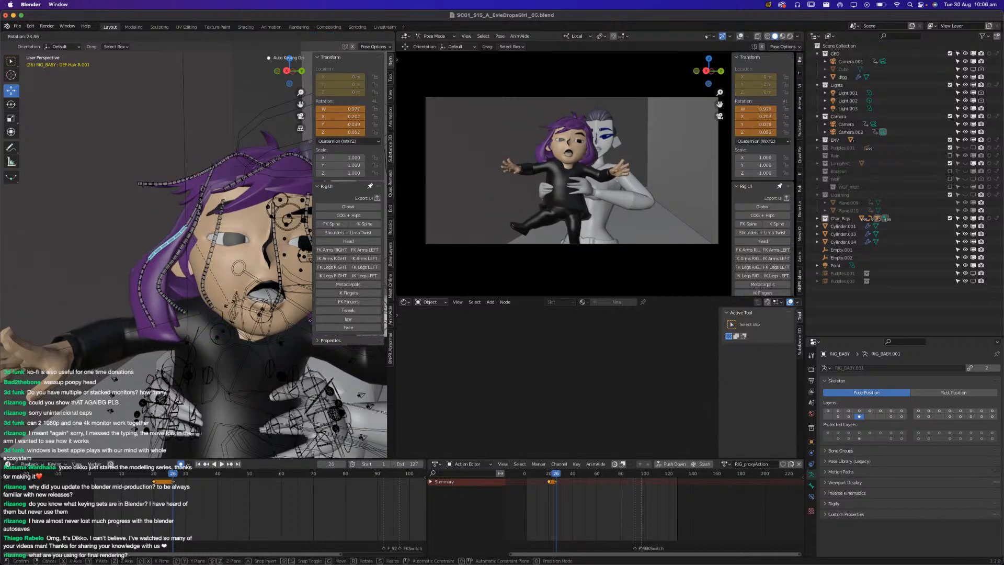
left_click(162, 318)
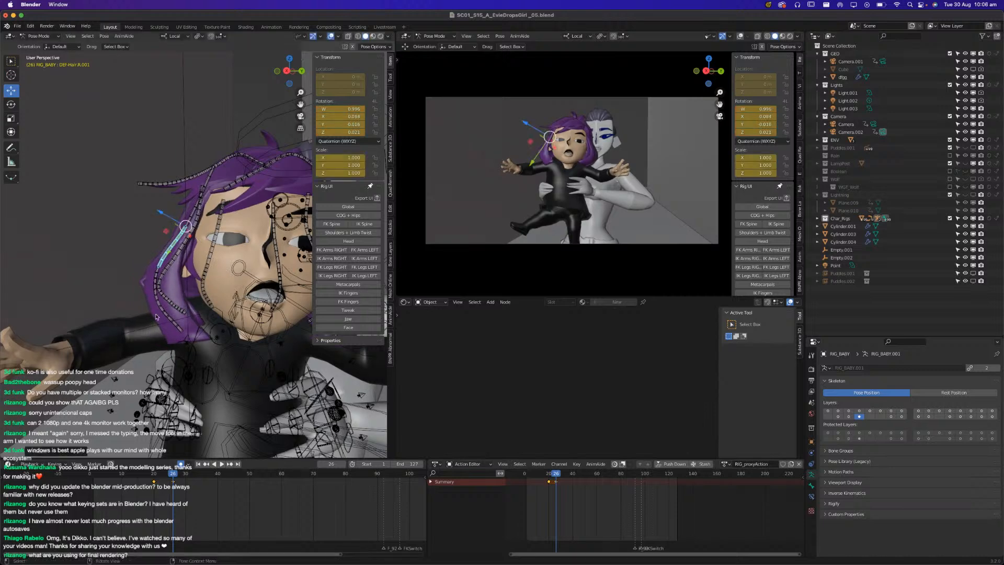
Rotate the middle bone of the girl's right side hair strand at frame 26 to curve the strand.
left_click(158, 302)
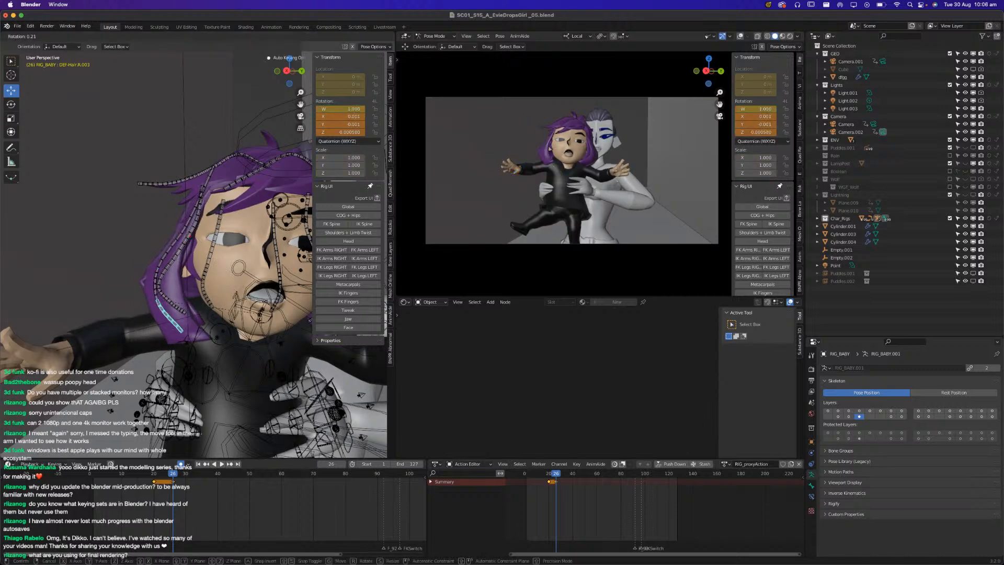
left_click(155, 286)
key("r")
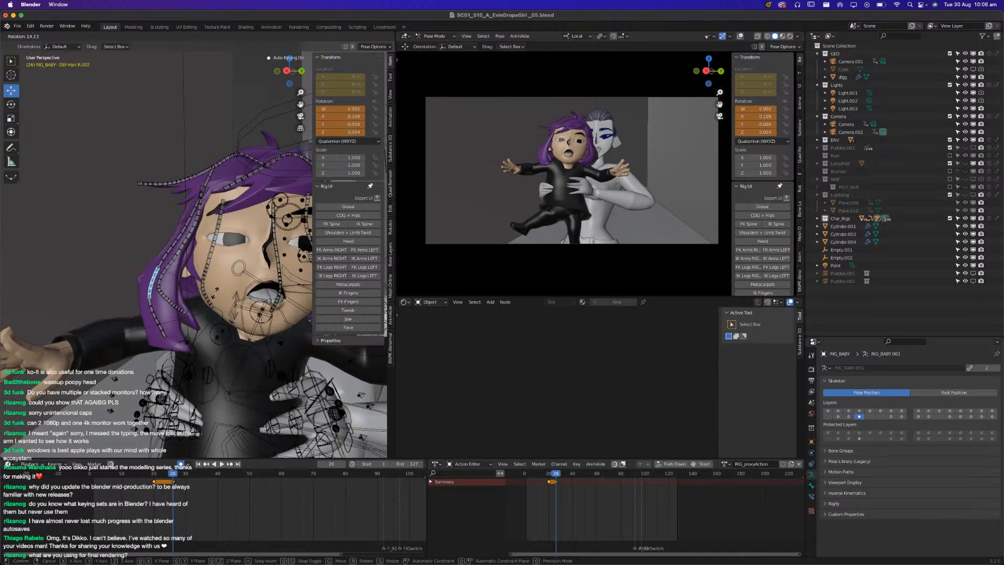
left_click(221, 291)
Try to rotate the tip bone of the girl's right side hair strand at frame 26.
left_click(170, 325)
key("r")
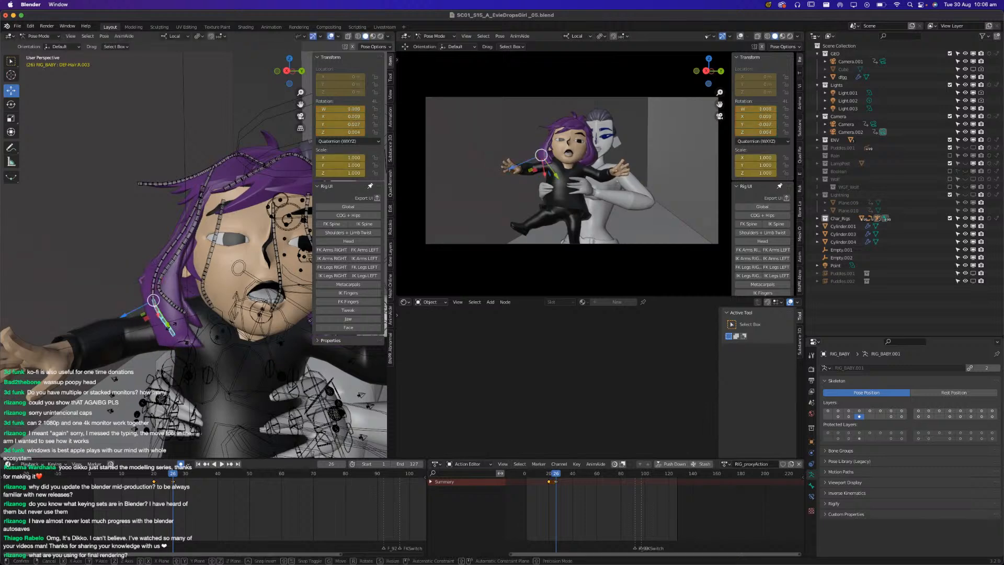
left_click(203, 306)
scroll(203, 306, "down", 2)
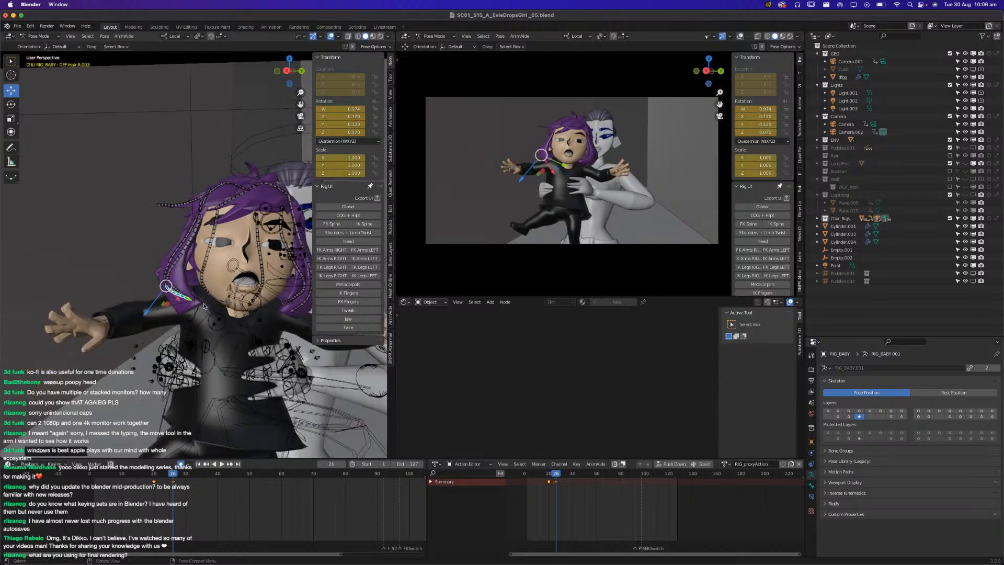
key("ctrl+z")
Rotate the upper bone of the girl's left side hair strand outward at frame 26, saving the file before the rotation.
middle_click_drag(204, 303, 171, 320)
scroll(197, 309, "up", 6)
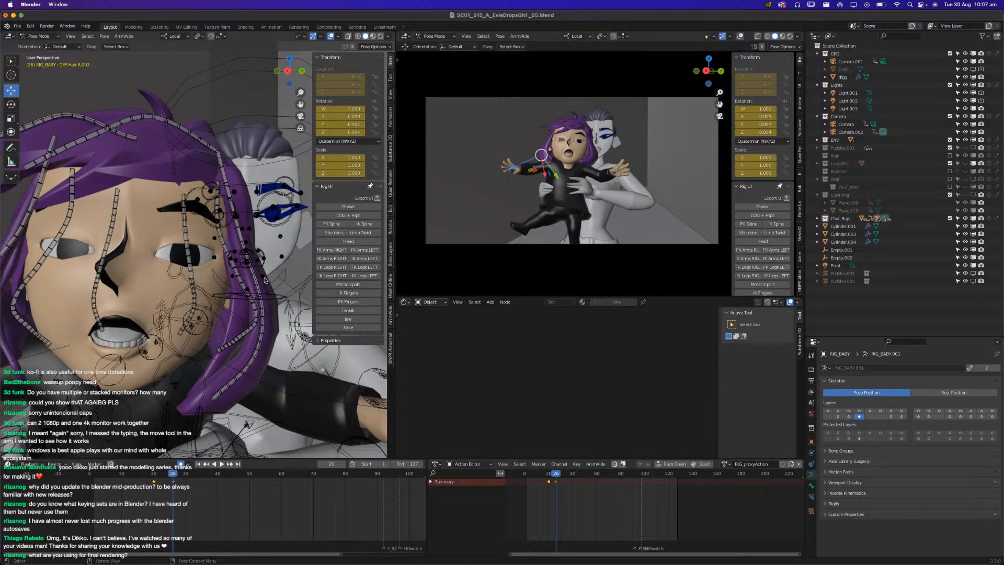
left_click(244, 247)
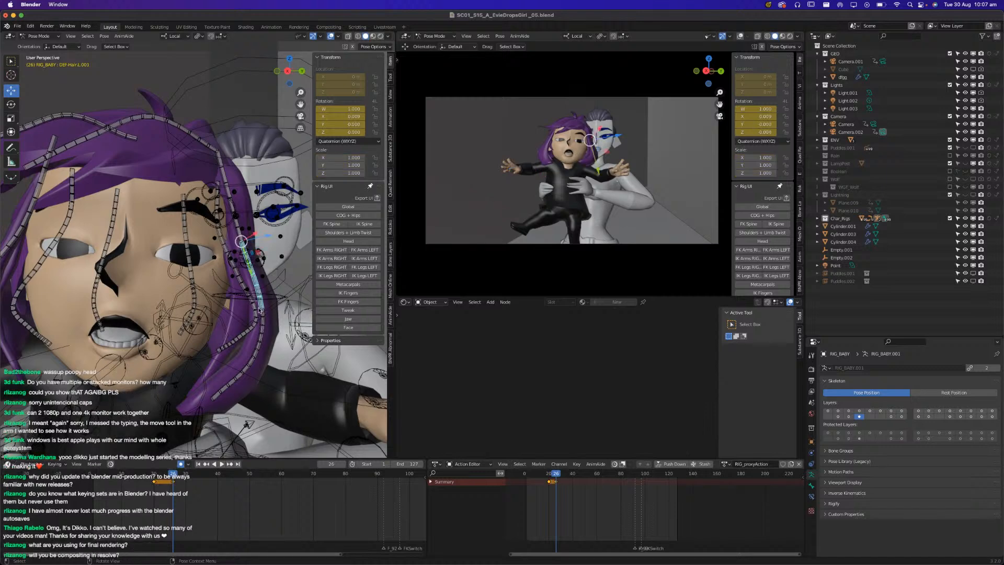
scroll(259, 310, "down", 5)
middle_click_drag(242, 314, 246, 289)
key("ctrl+s")
scroll(251, 284, "up", 4)
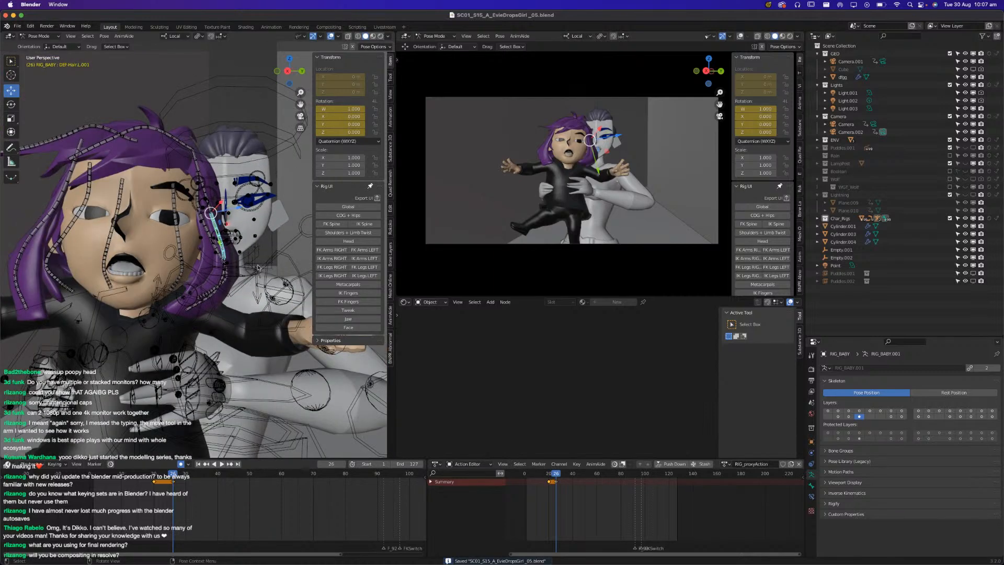
key("r")
left_click(241, 299)
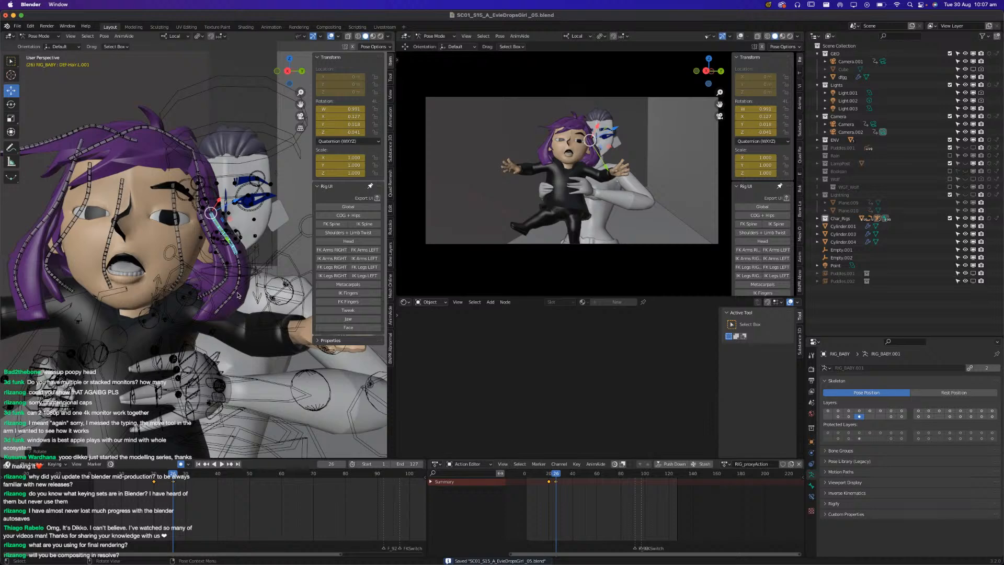
Rotate the middle and tip bones of the girl's left side hair strand at frame 26 to bend its lower half.
left_click(237, 296)
left_click(222, 306)
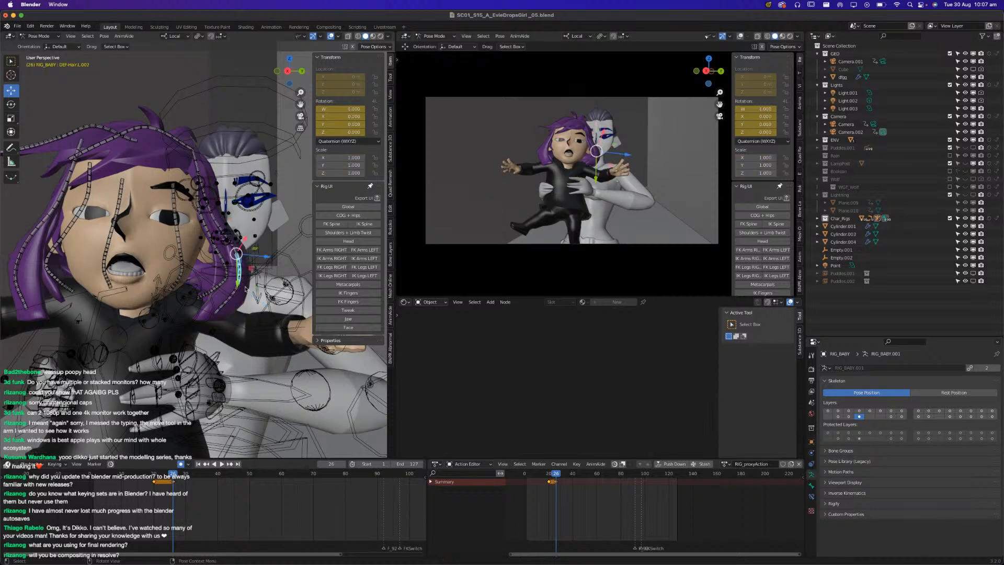
key("r")
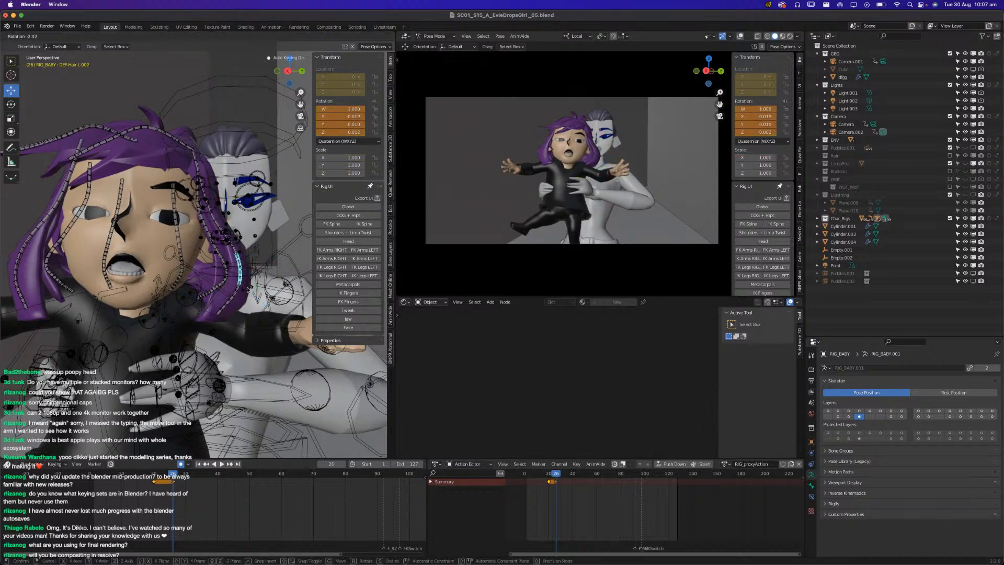
left_click(225, 300)
left_click(229, 303)
key("r")
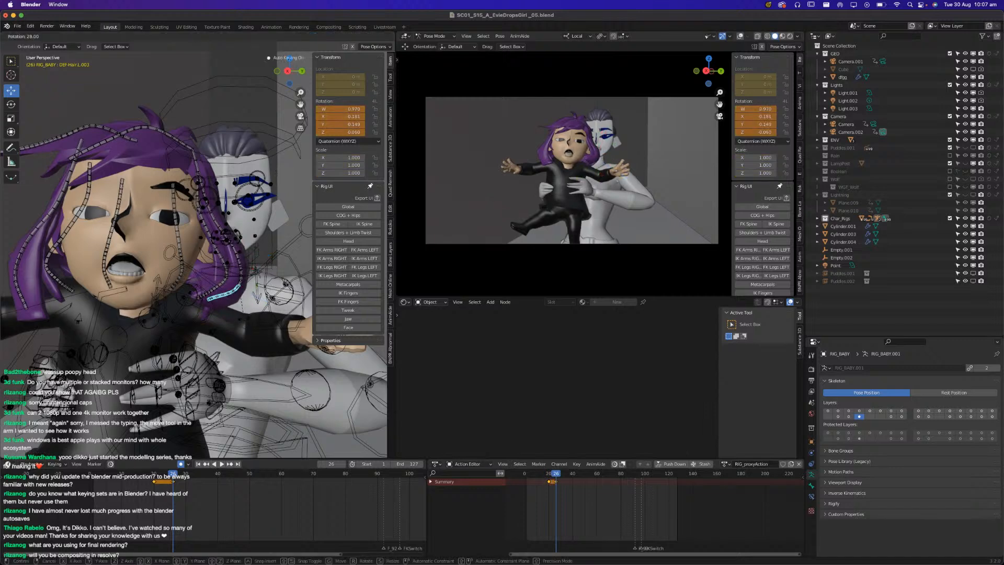
left_click(245, 316)
Swing the upper bone of the left hair strand further out at frame 26, readjust the bones below it, and save the file.
left_click(231, 246)
key("r")
left_click(254, 241)
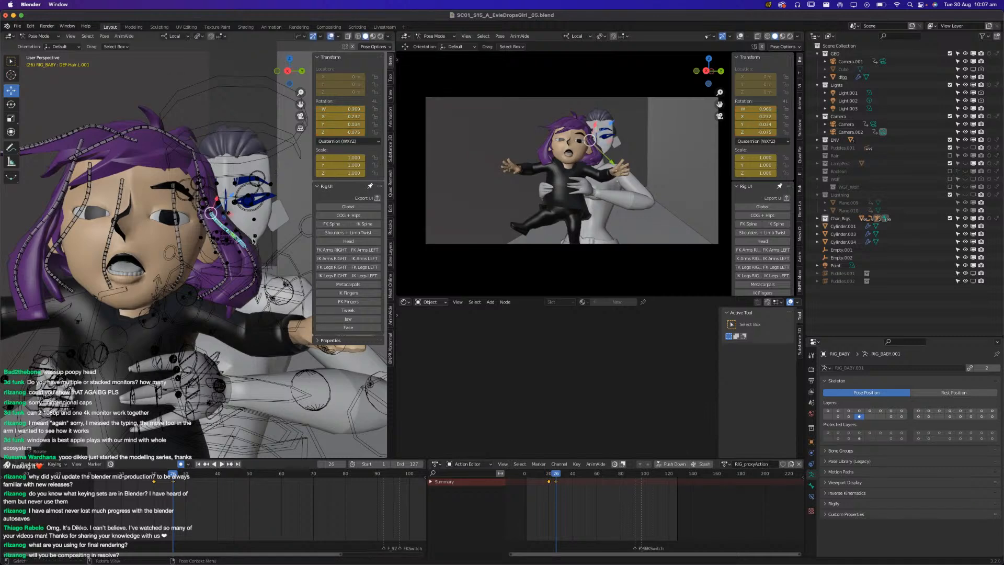
left_click(255, 270)
left_click(250, 289)
key("r")
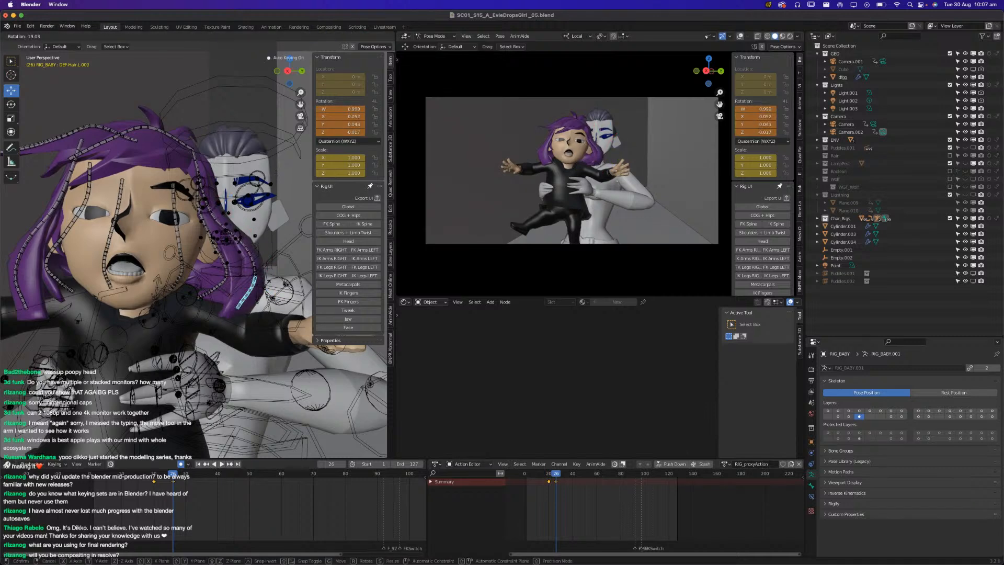
left_click(256, 277)
key("ctrl+s")
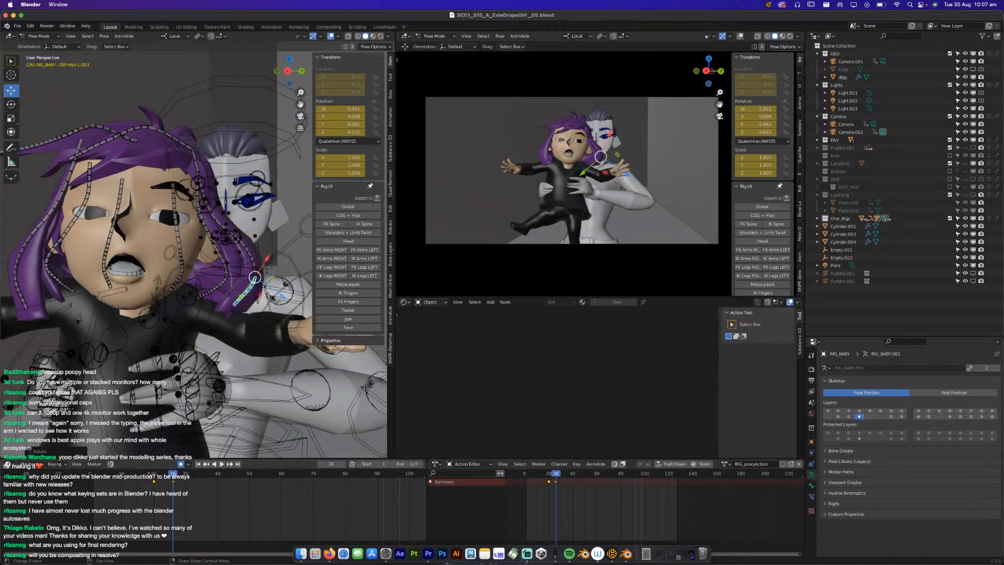
At frame 30, rotate the upper, middle and tip bones of the girl's left hair strand back in toward her head.
key("space")
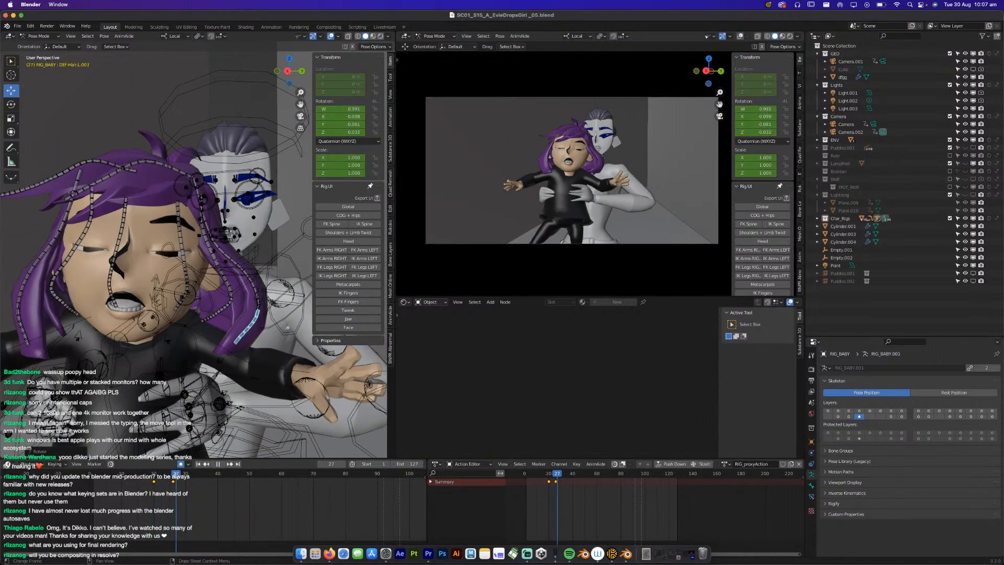
key("space")
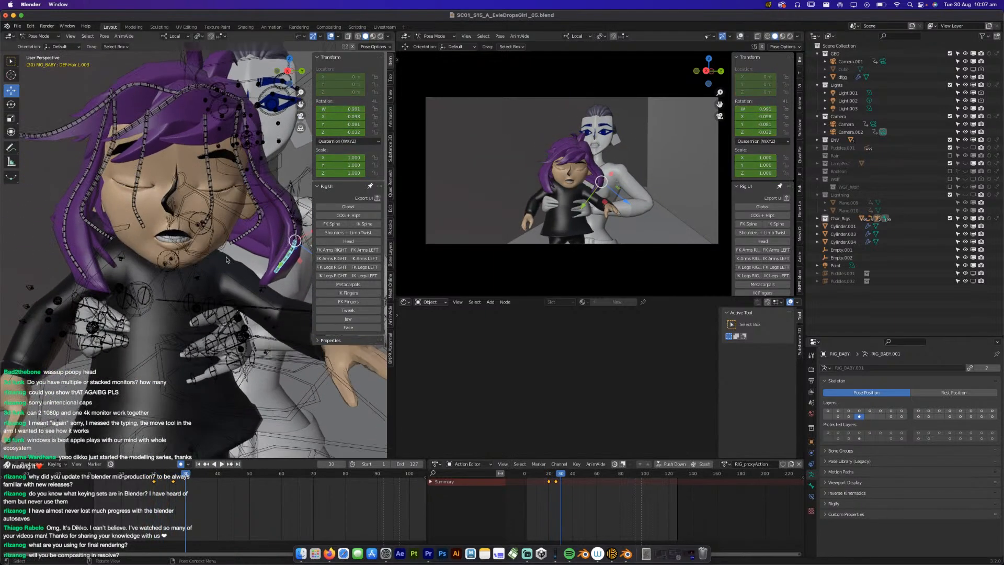
left_click(255, 174)
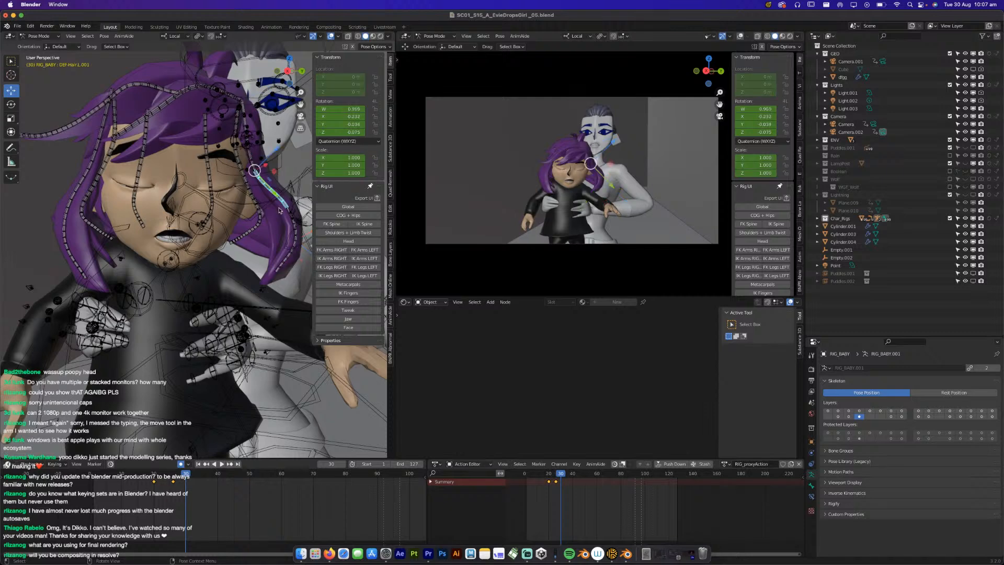
key("r")
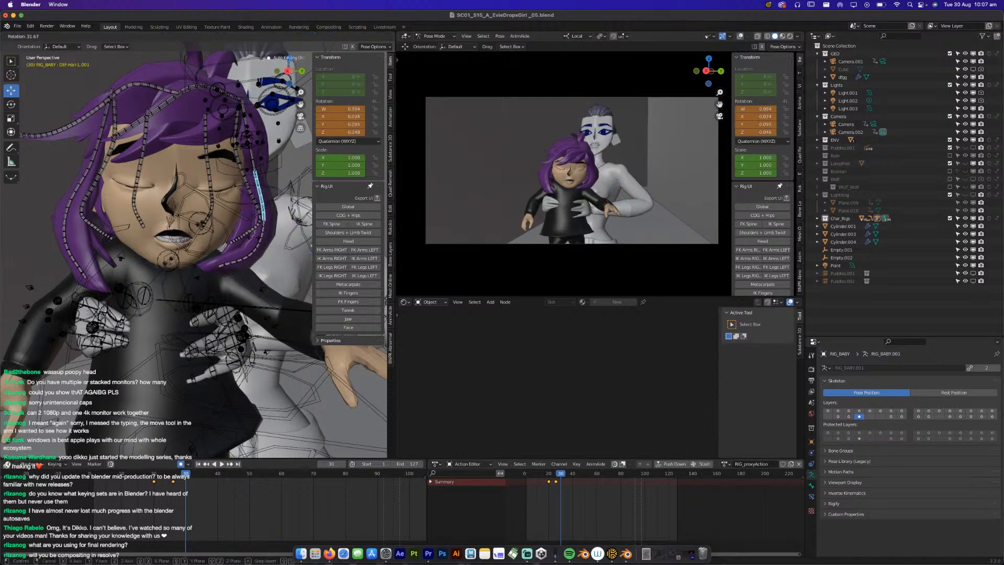
left_click(252, 245)
left_click(252, 246)
key("r")
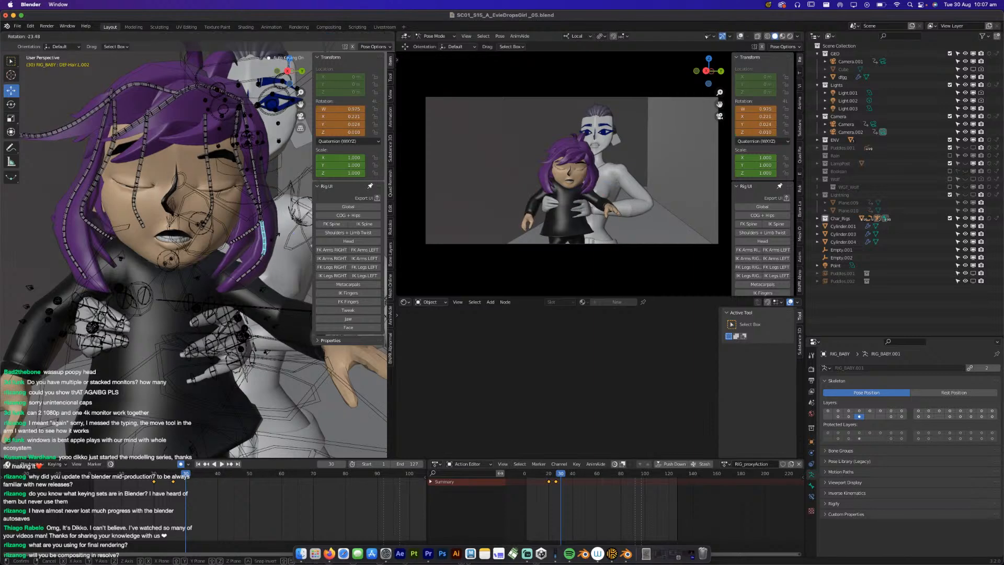
left_click(246, 267)
left_click(238, 268)
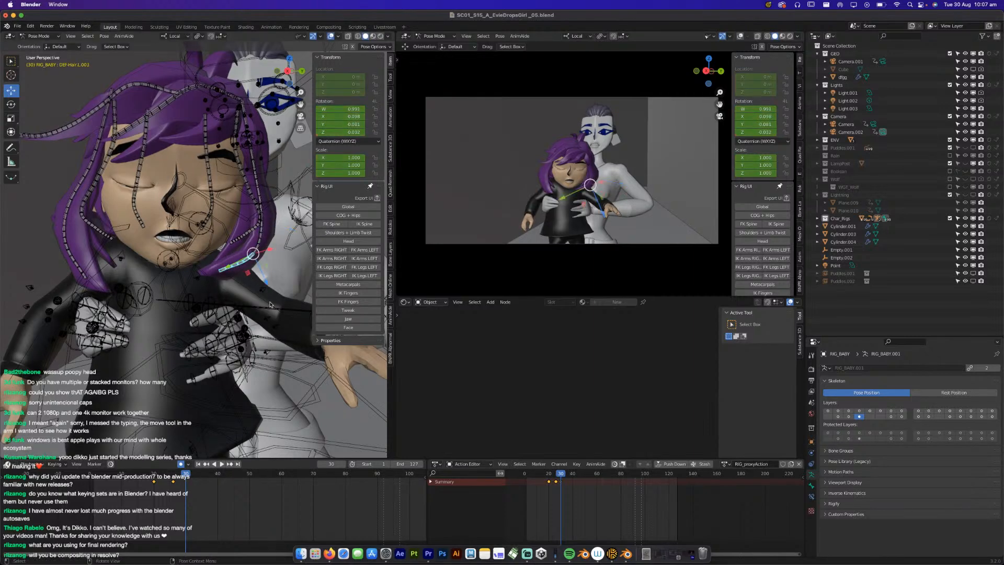
key("r")
left_click(292, 293)
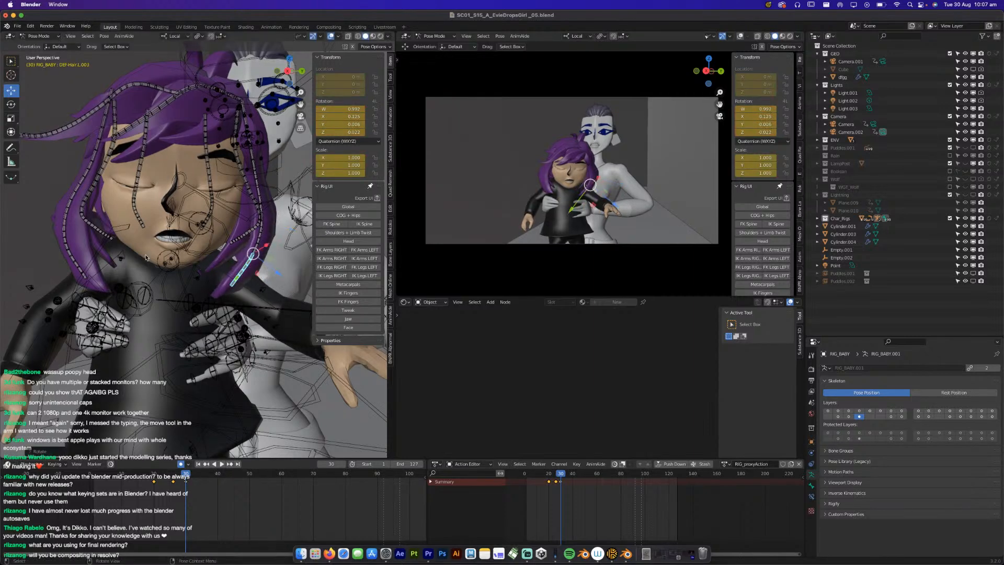
Rotate the upper and tip bones of the girl's right side hair strand at frame 30.
left_click(91, 172)
key("r")
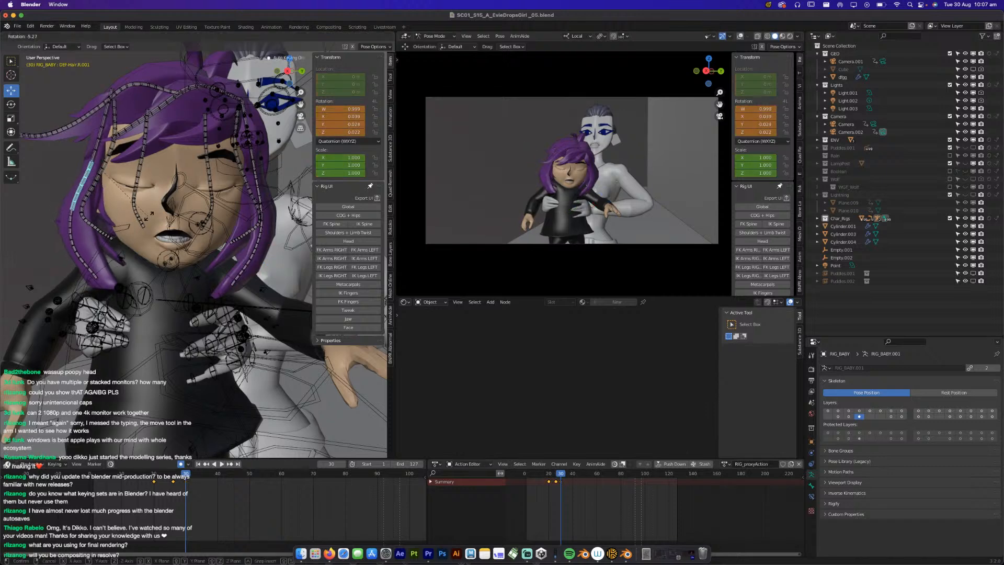
left_click(134, 230)
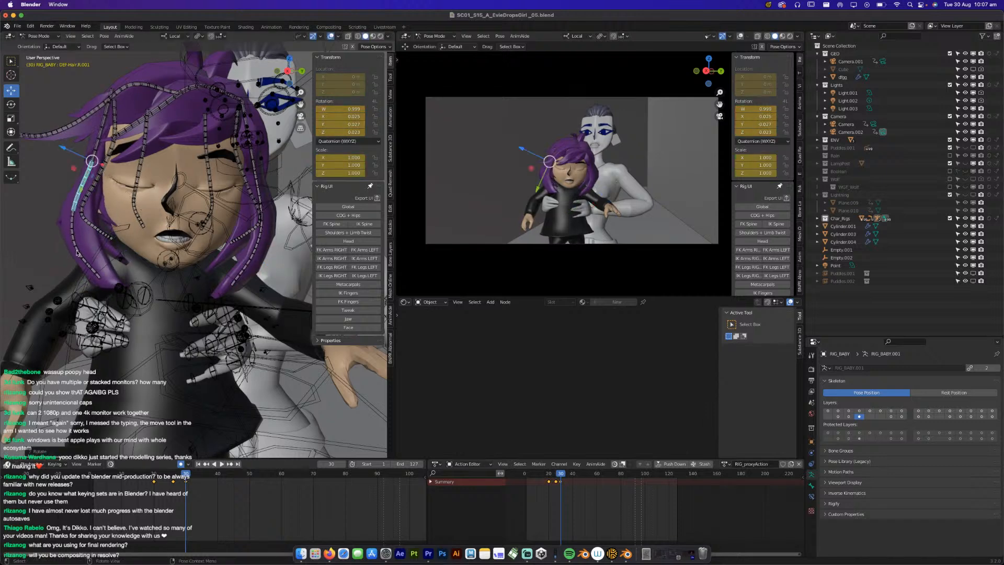
left_click(77, 252)
key("r")
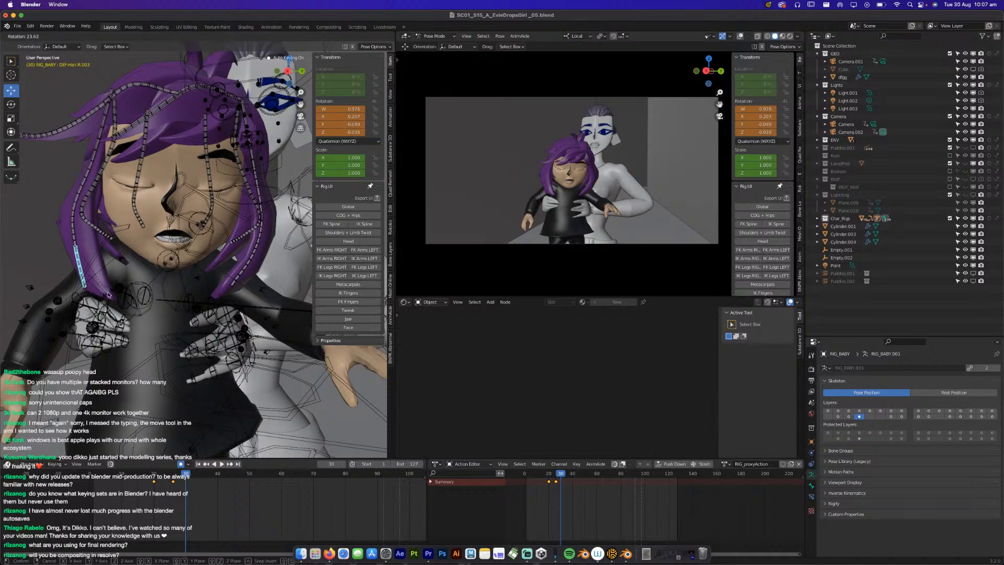
left_click(108, 294)
Play back the hair motion and, at frame 24, rotate the upper bone of the girl's right hair strand inward.
key("space")
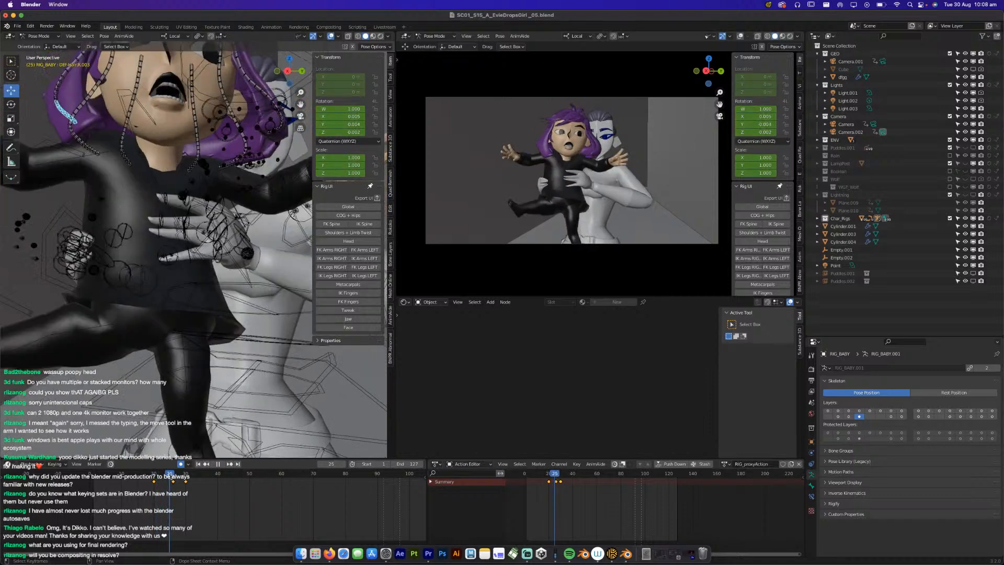
key("space")
scroll(170, 209, "down", 4)
middle_click_drag(175, 141, 149, 189)
left_click(142, 185)
key("r")
left_click(158, 188)
key("r")
key("r")
left_click(157, 223)
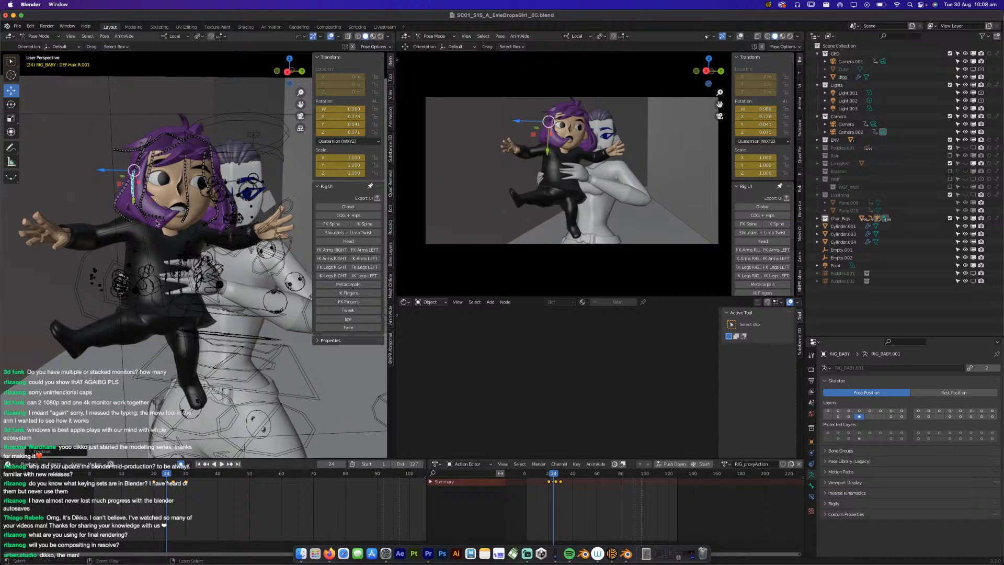
At frame 26, rotate the middle bone of the girl's right side hair strand.
mouse_move(155, 475)
left_mouse_down()
mouse_move(184, 474)
mouse_move(173, 475)
left_mouse_up()
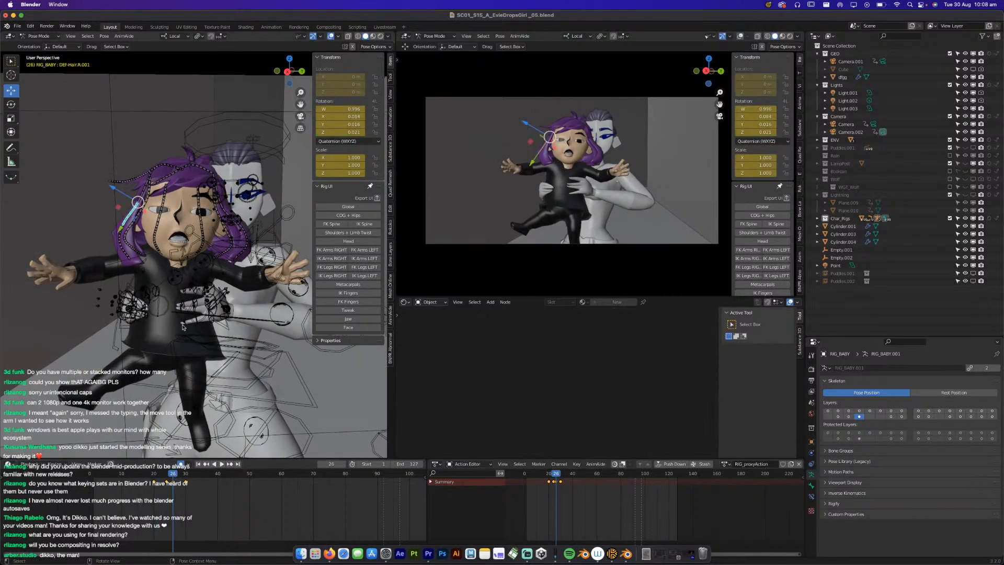
left_click(125, 252)
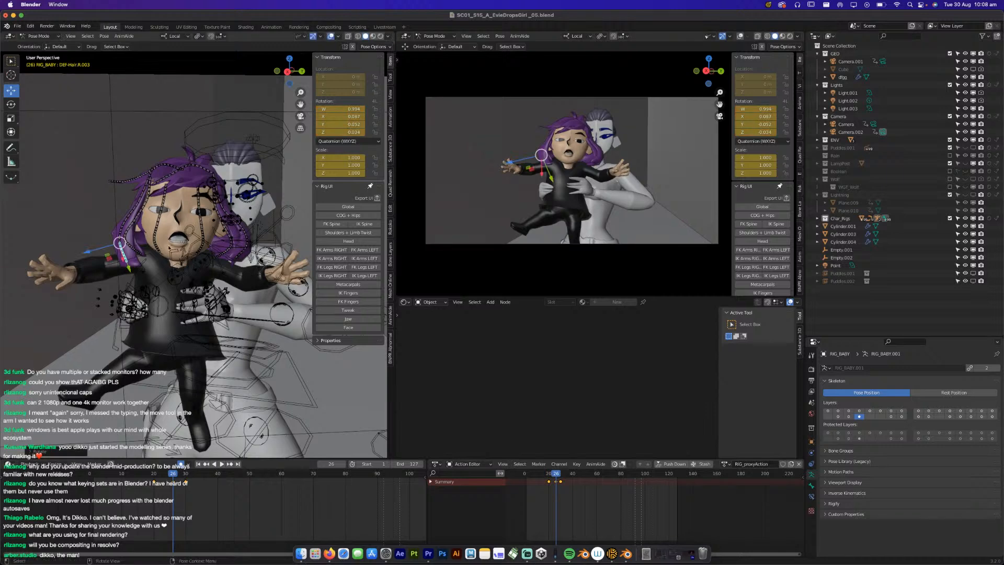
left_click(125, 254)
key("r")
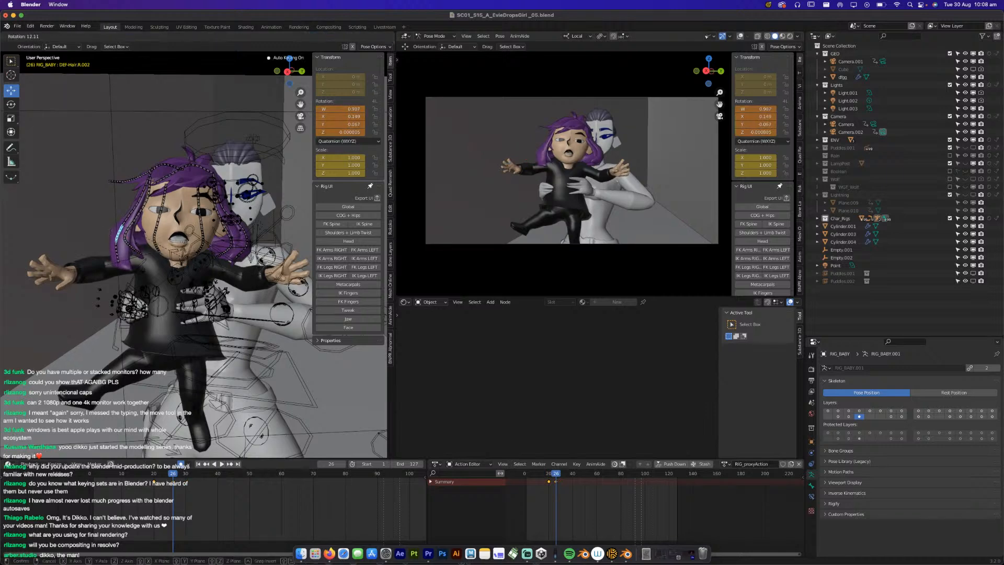
left_click(152, 271)
At frame 33, rotate the upper bone of the girl's right hair strand inward toward her face.
left_click_drag(175, 477, 196, 480)
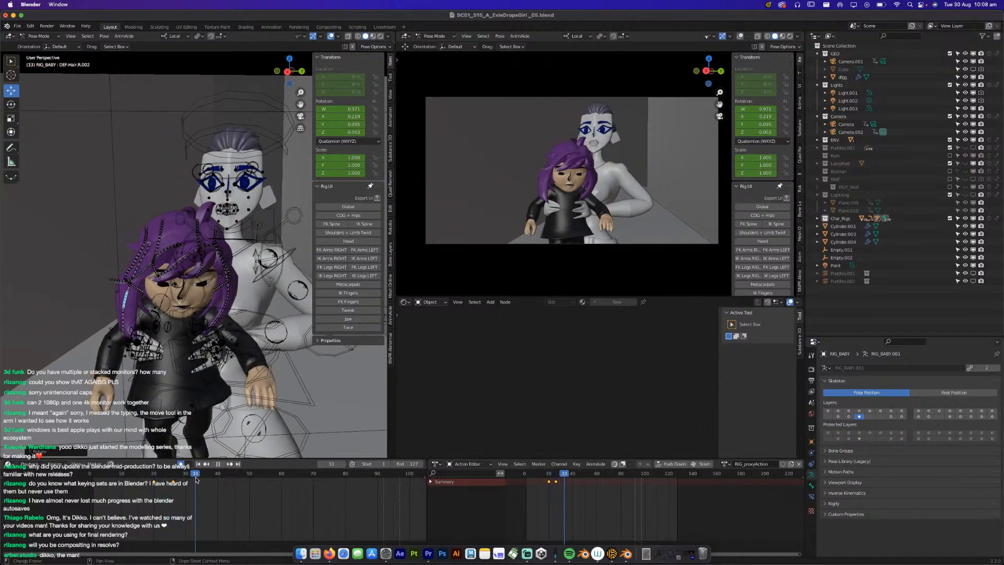
middle_click_drag(129, 257, 138, 239)
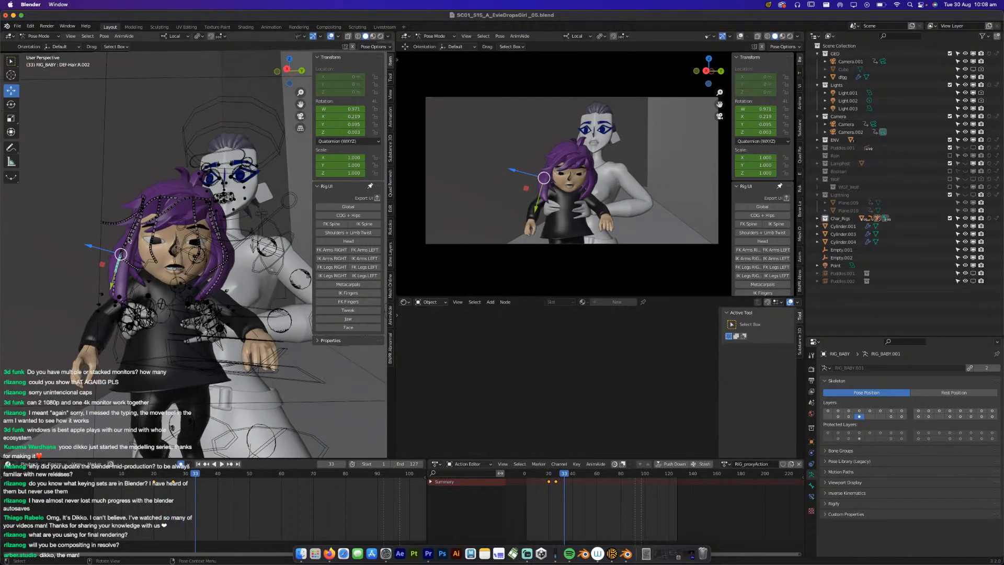
scroll(138, 237, "up", 4)
left_click(104, 222)
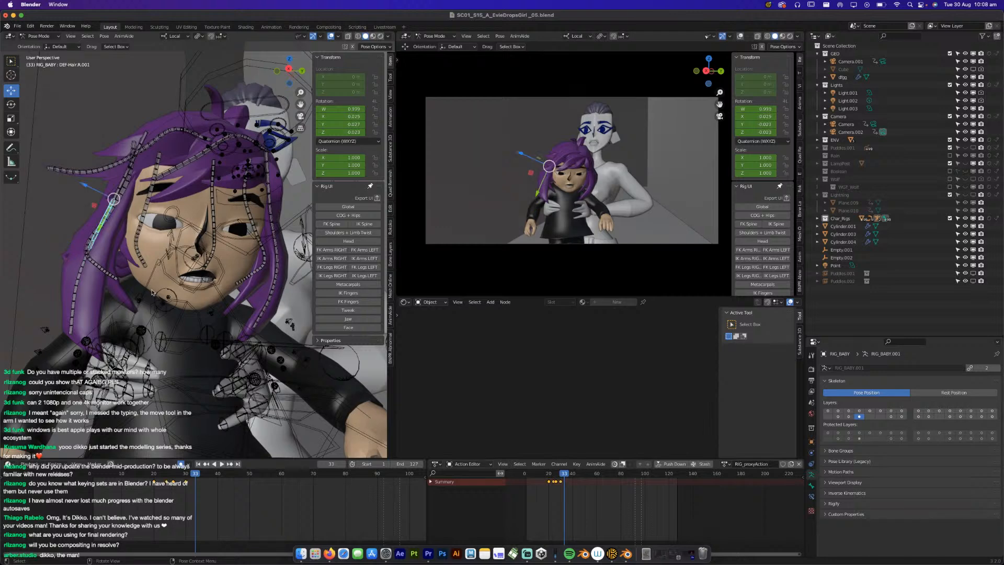
key("r")
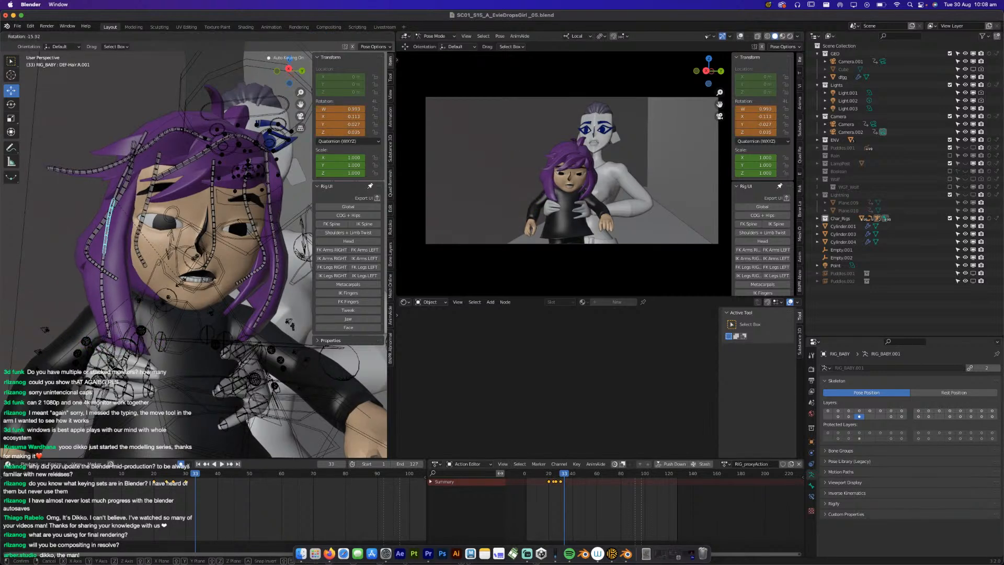
left_click(177, 287)
Rotate the middle and tip bones of the right hair strand at frame 33, and play back the motion.
left_click(96, 273)
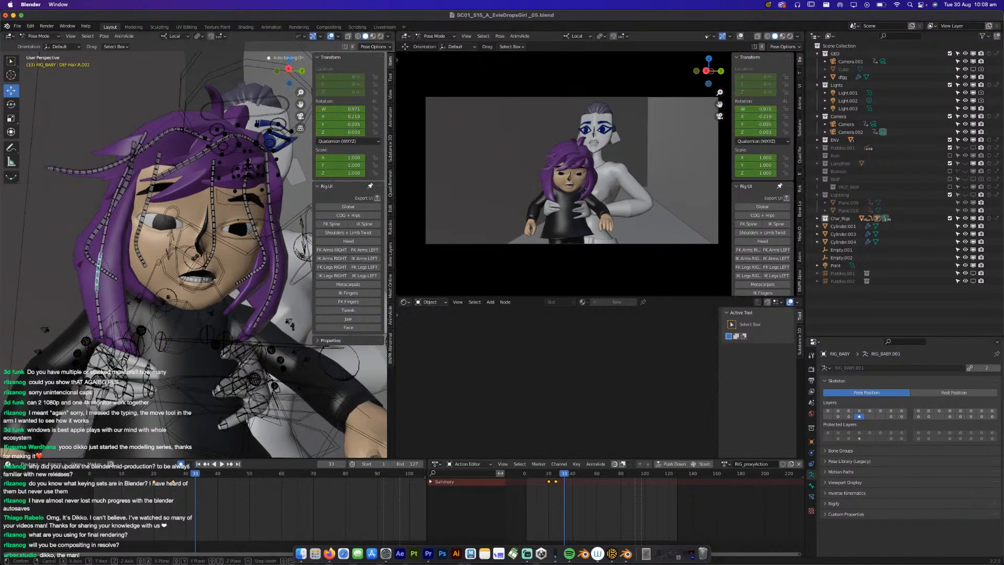
key("r")
left_click(145, 304)
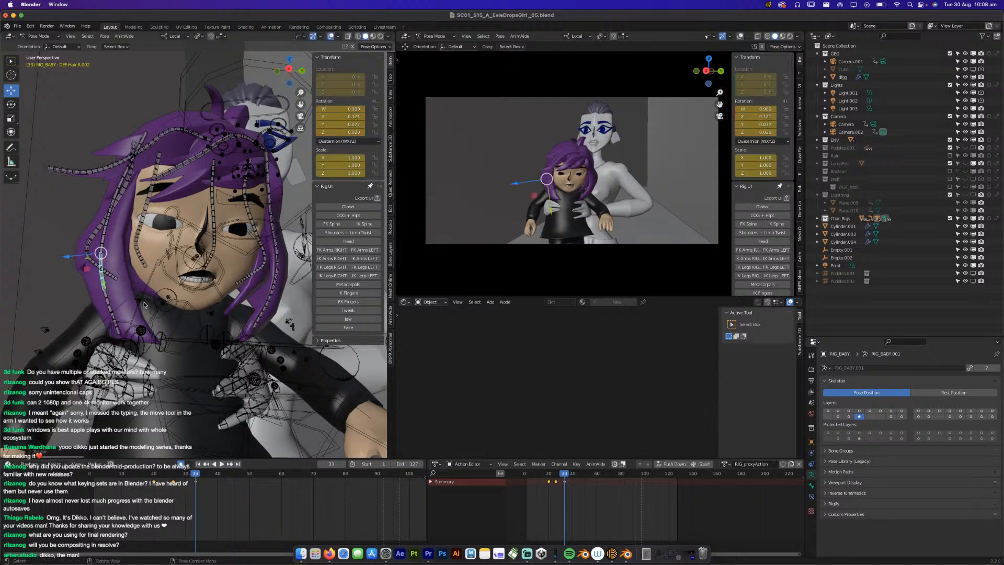
left_click(111, 308)
key("r")
left_click(208, 298)
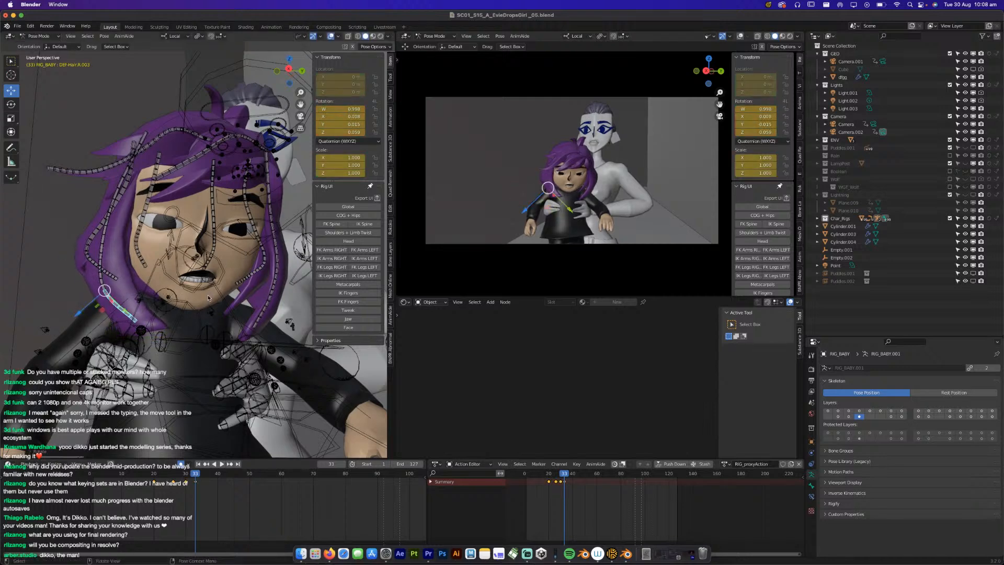
key("space")
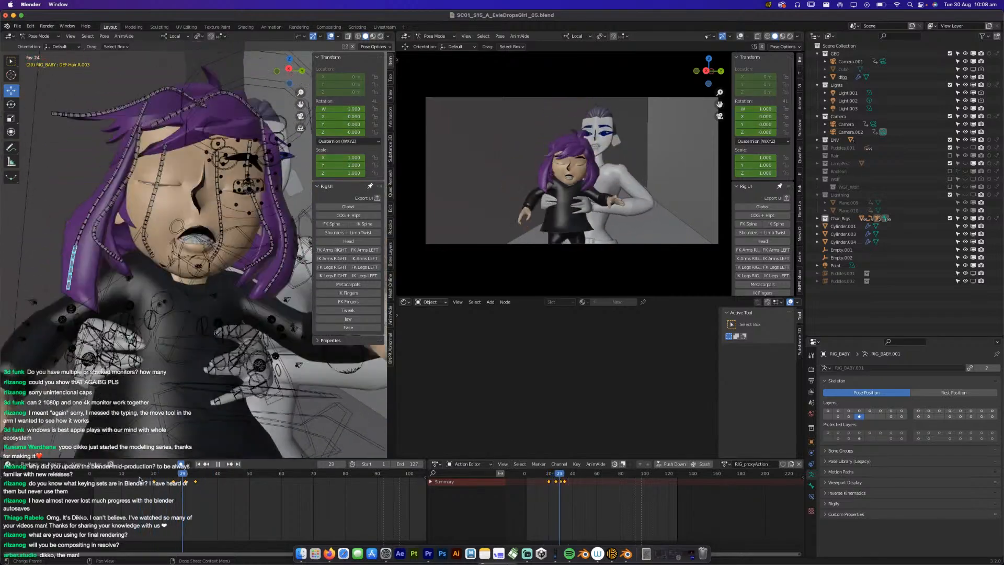
key("Escape")
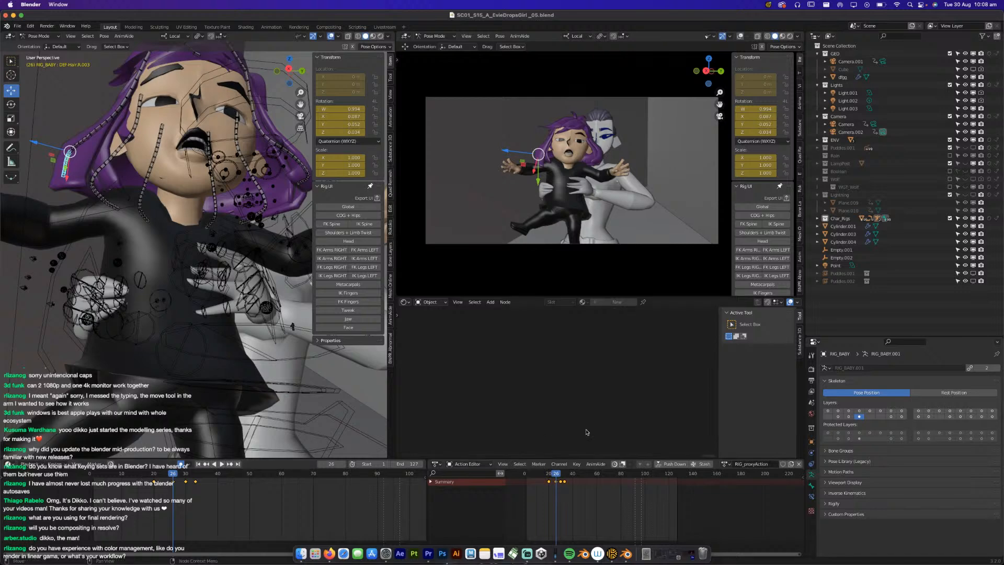
Examine the scene's color management settings, including the display device, view transform and look options.
left_click(811, 369)
scroll(846, 477, "down", 15)
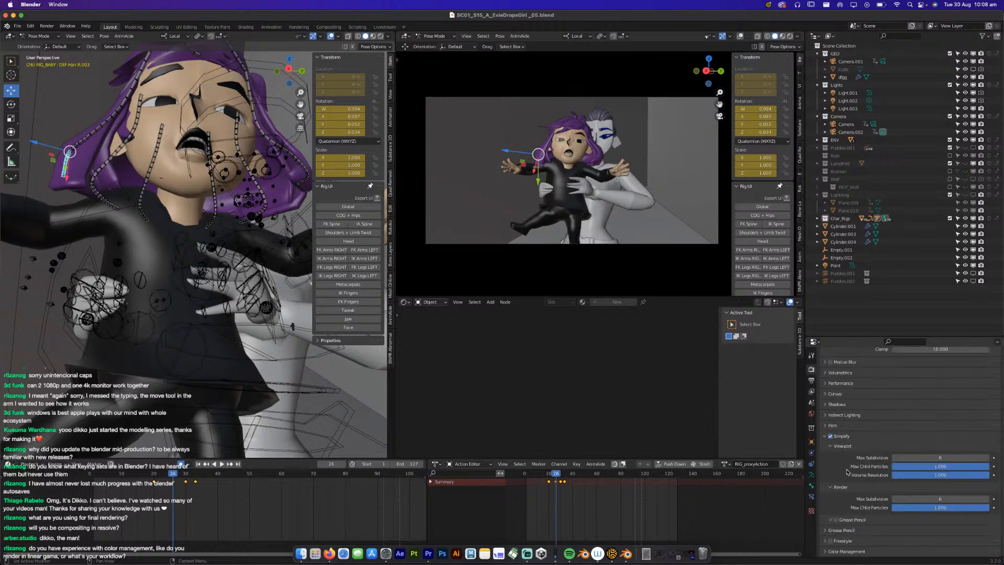
left_click(824, 552)
scroll(826, 551, "down", 3)
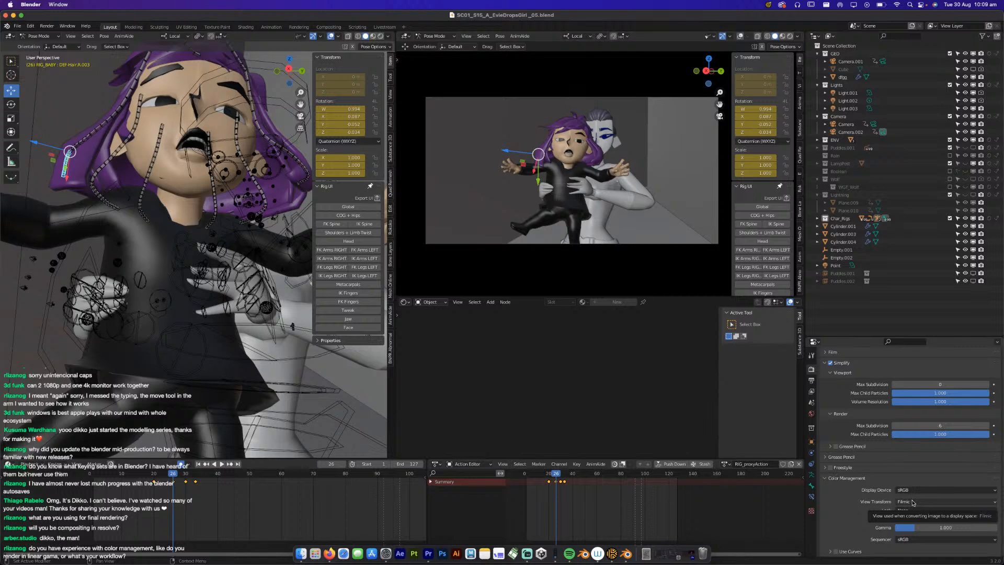
left_click(913, 502)
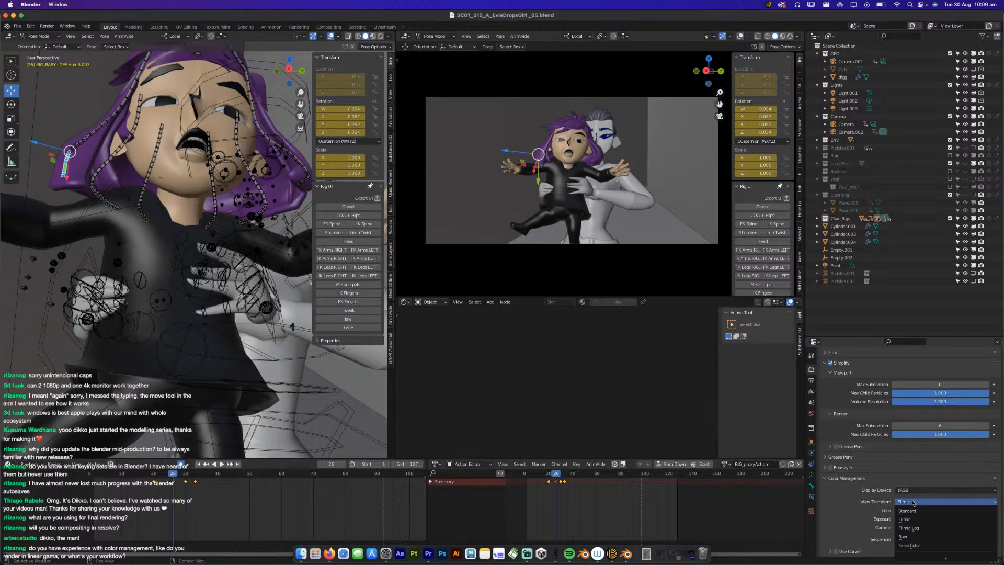
left_click(912, 502)
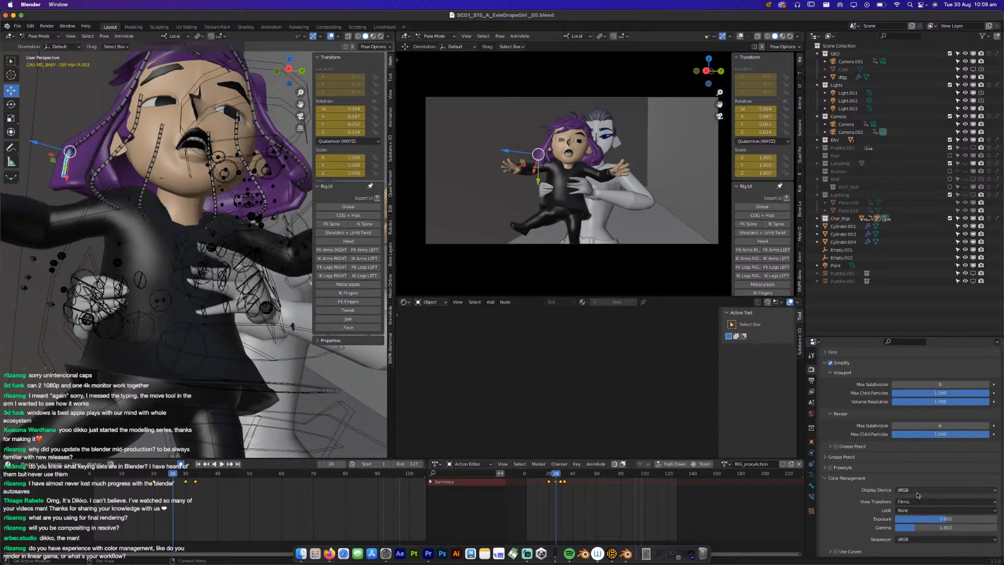
left_click(916, 492)
left_click(917, 492)
left_click(918, 511)
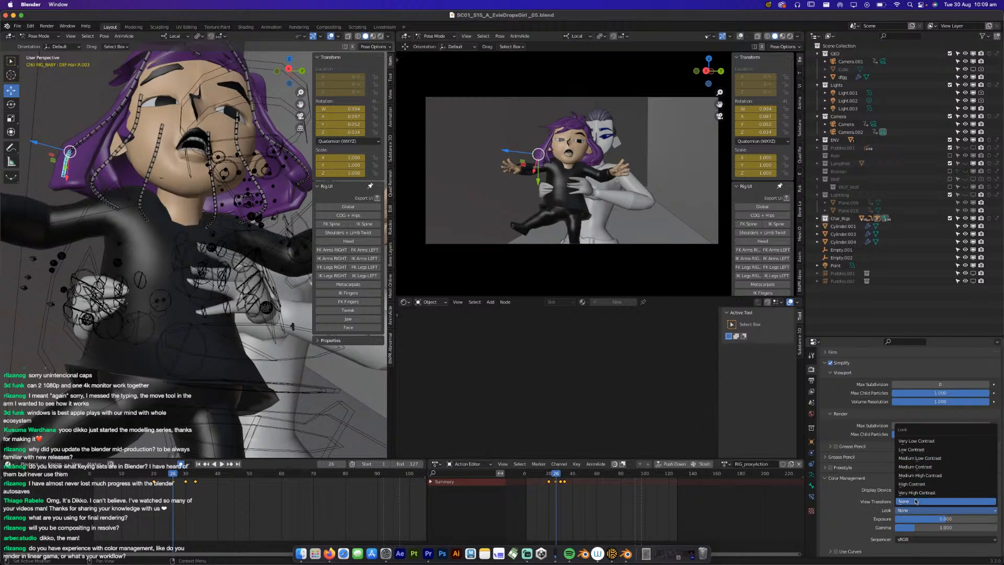
left_click(910, 501)
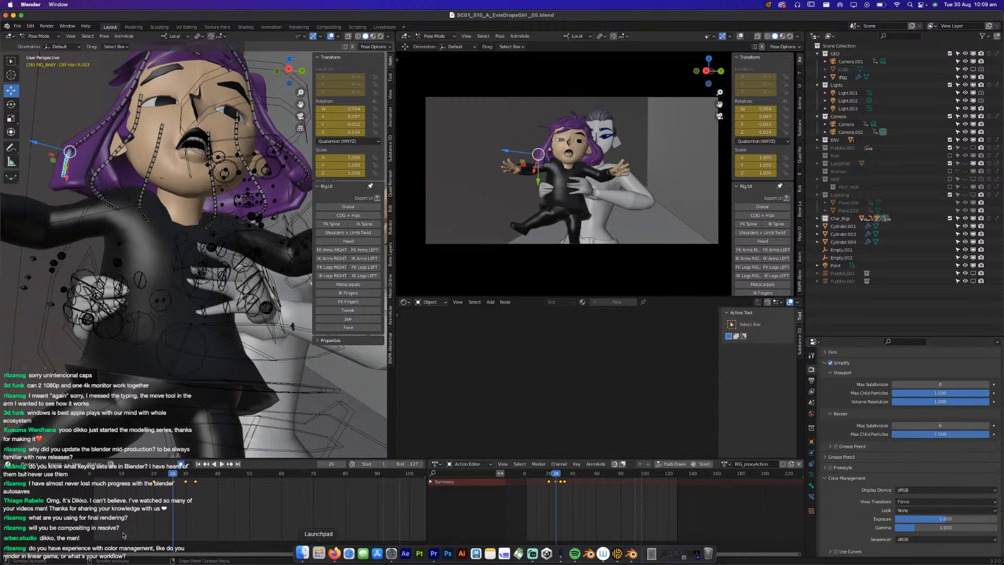
Play back the girl's drop and, at frame 33, readjust the rotation of the right hair strand's middle bone.
left_click(145, 473)
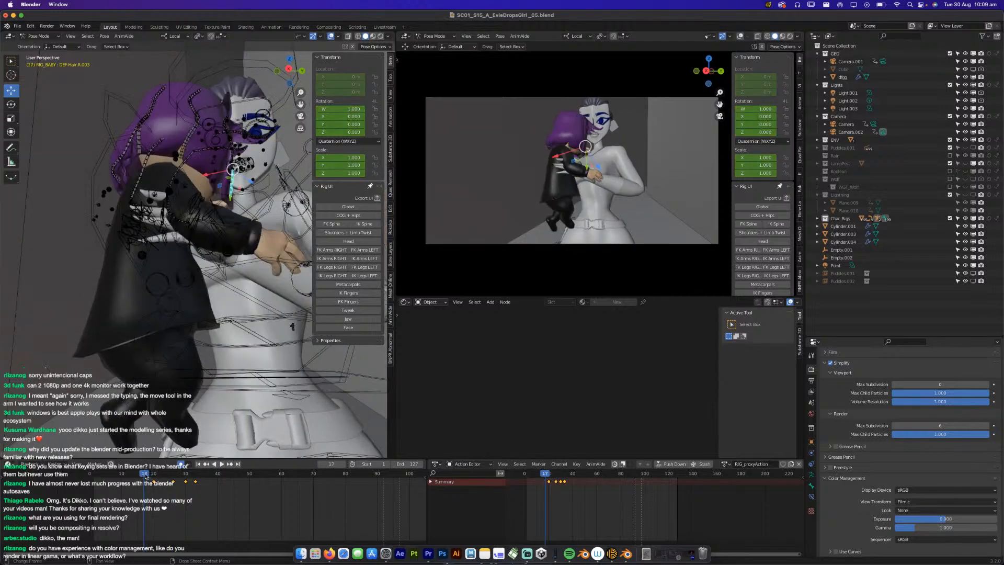
key("space")
key("space")
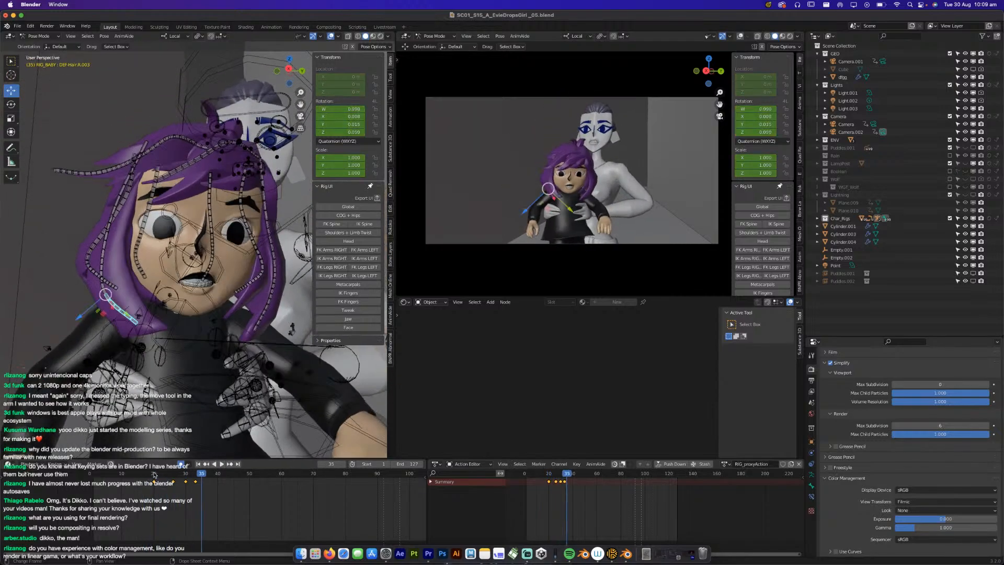
key("space")
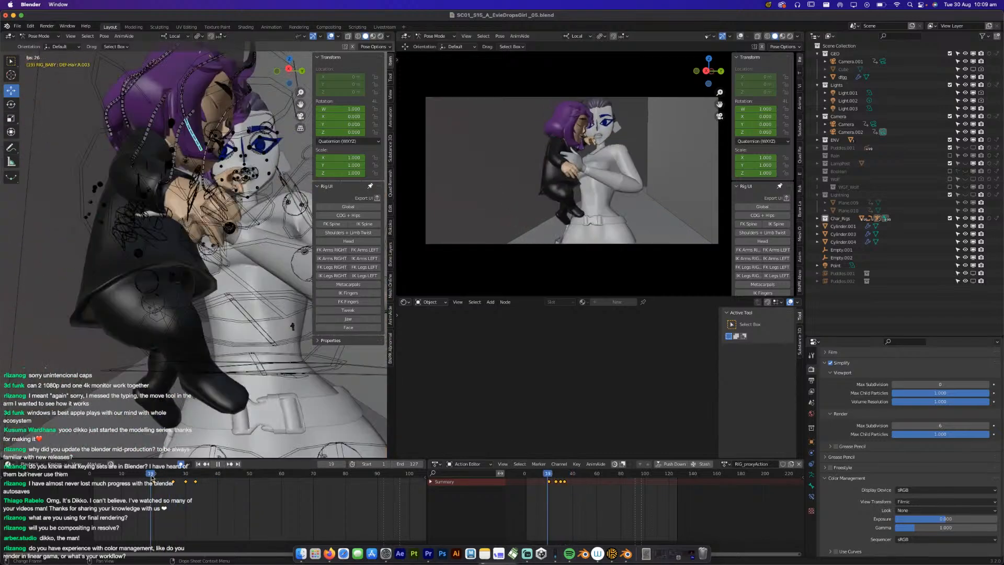
key("space")
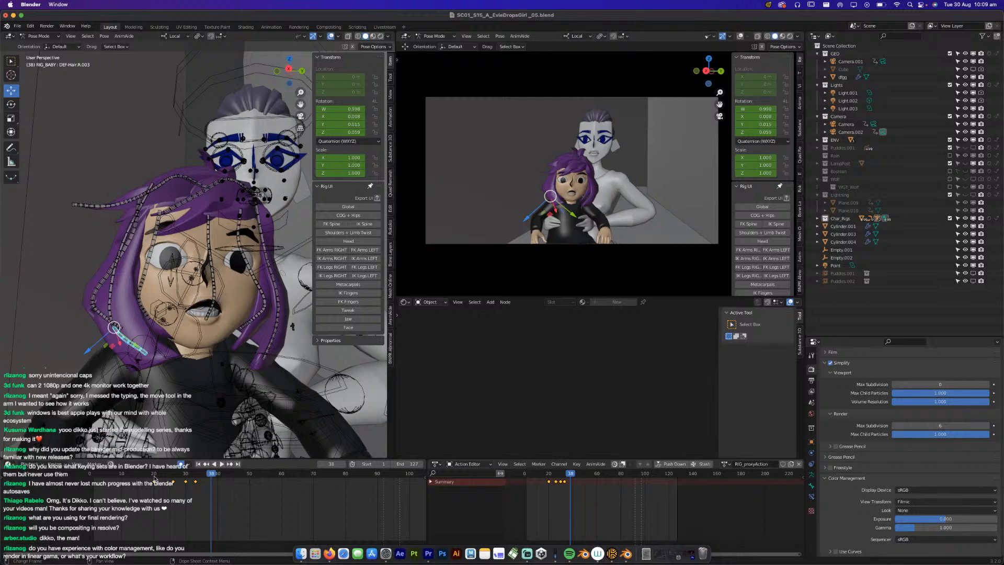
key("space")
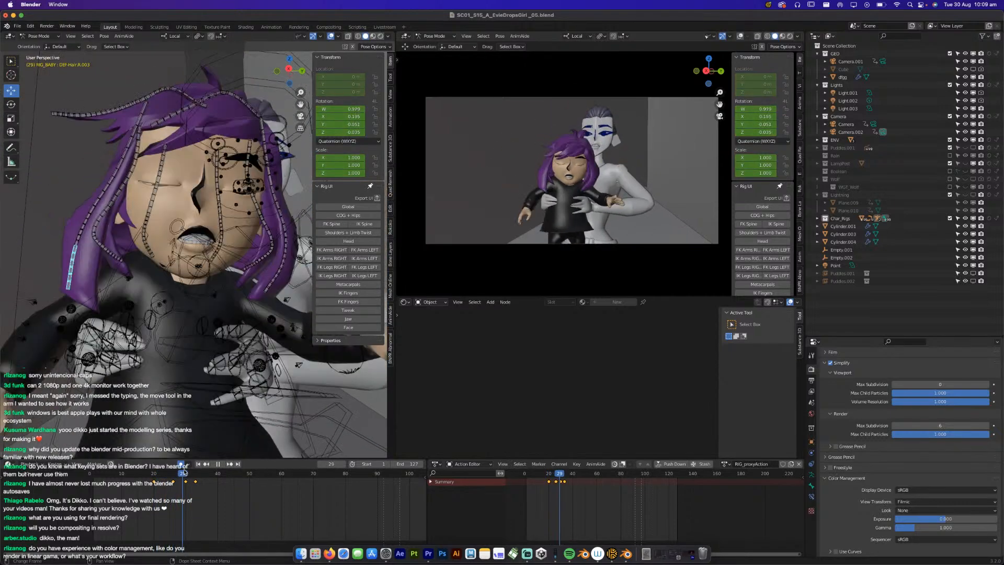
left_click_drag(194, 472, 196, 472)
left_click(102, 263)
key("r")
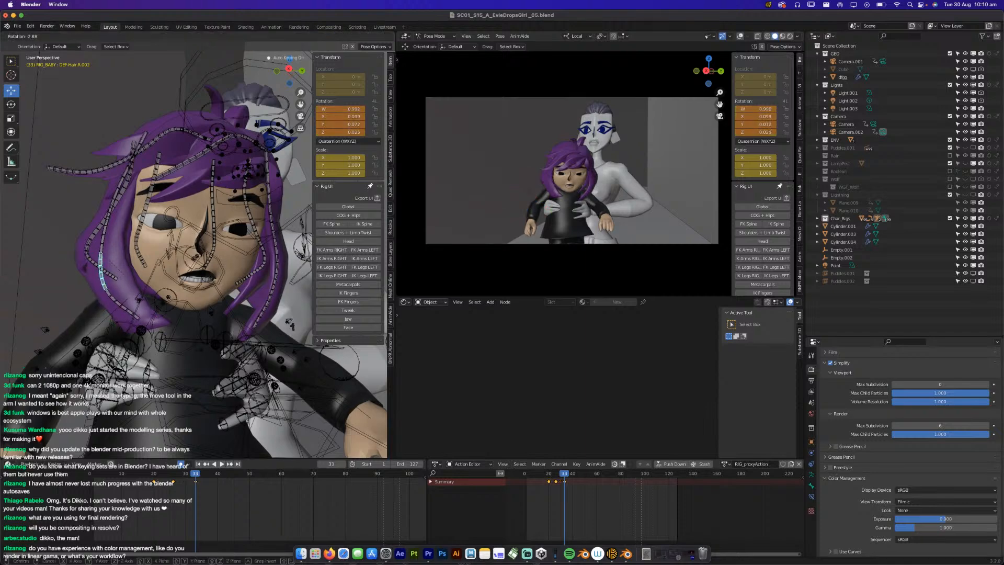
left_click(200, 342)
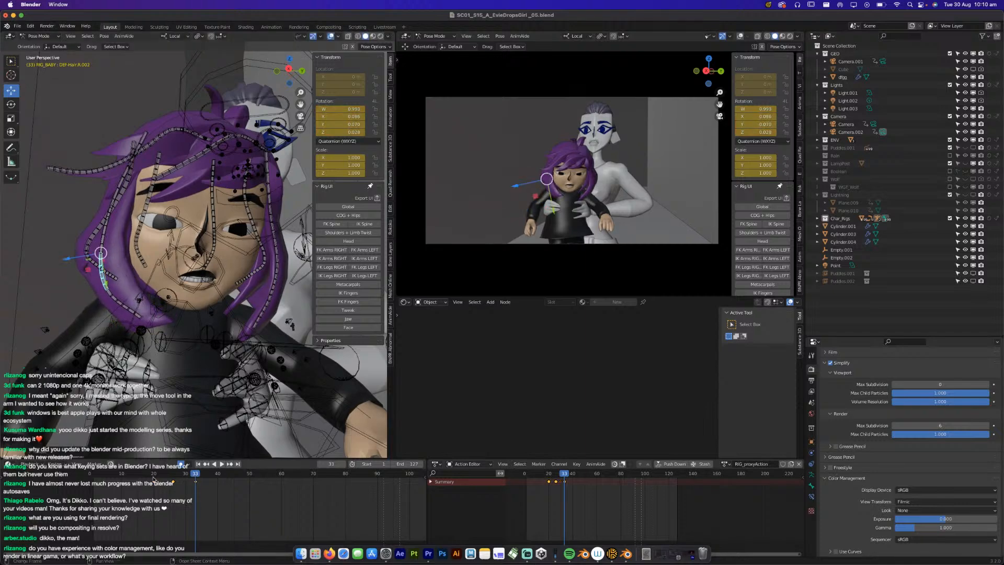
At frame 26, rotate the middle and upper bones of the right hair strand back in toward the head.
key("space")
left_click_drag(194, 473, 172, 477)
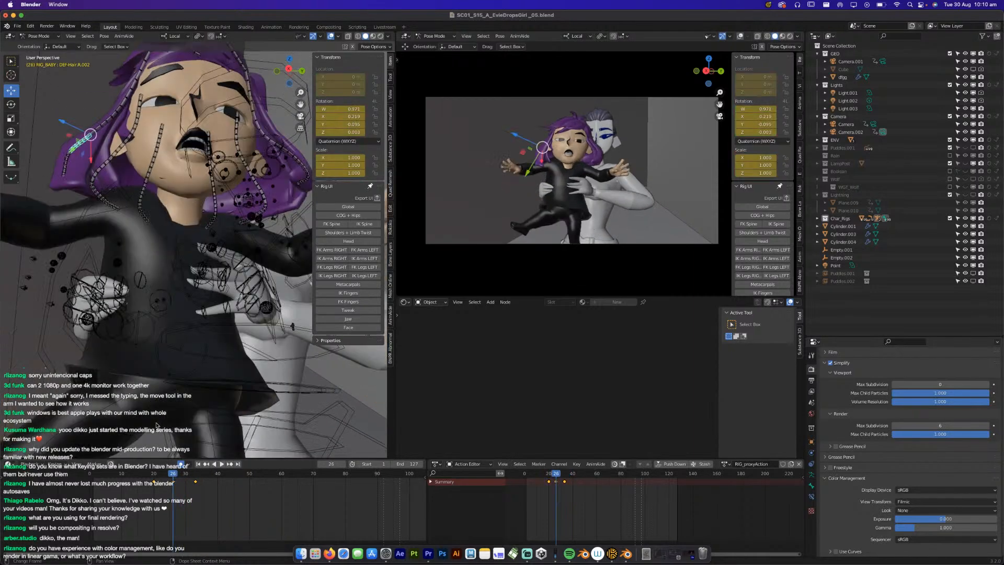
key("r")
left_click(144, 127)
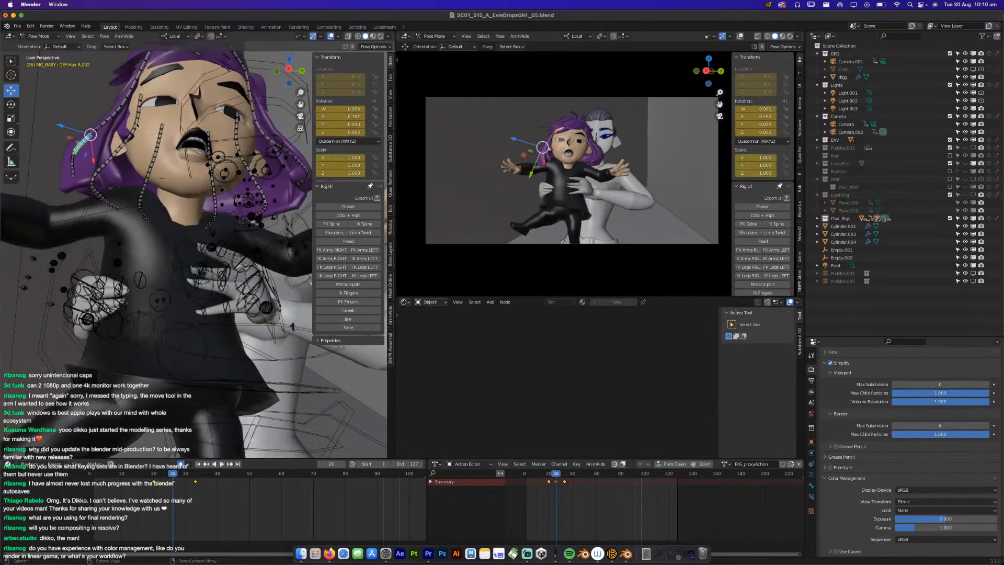
left_click(115, 120)
key("r")
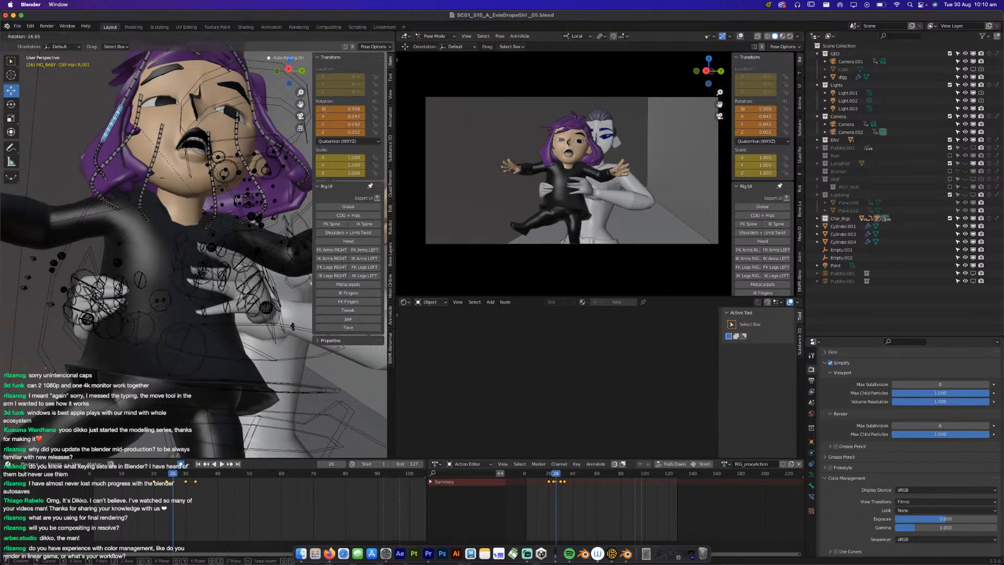
left_click(166, 485)
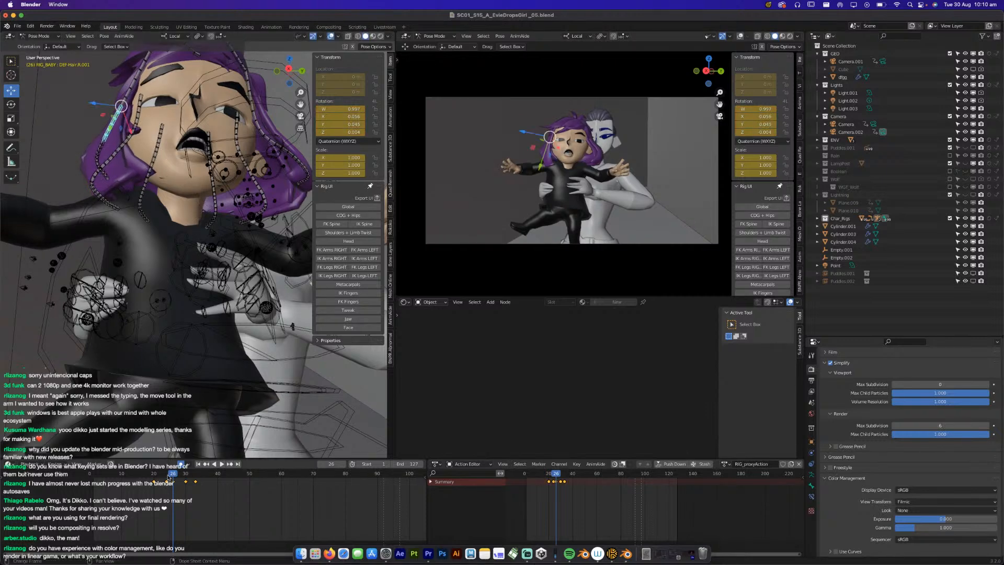
Select the right hair strand's upper, middle and tip bones, review the motion, and rotate them together at frame 26.
left_click(100, 162)
left_click(107, 180)
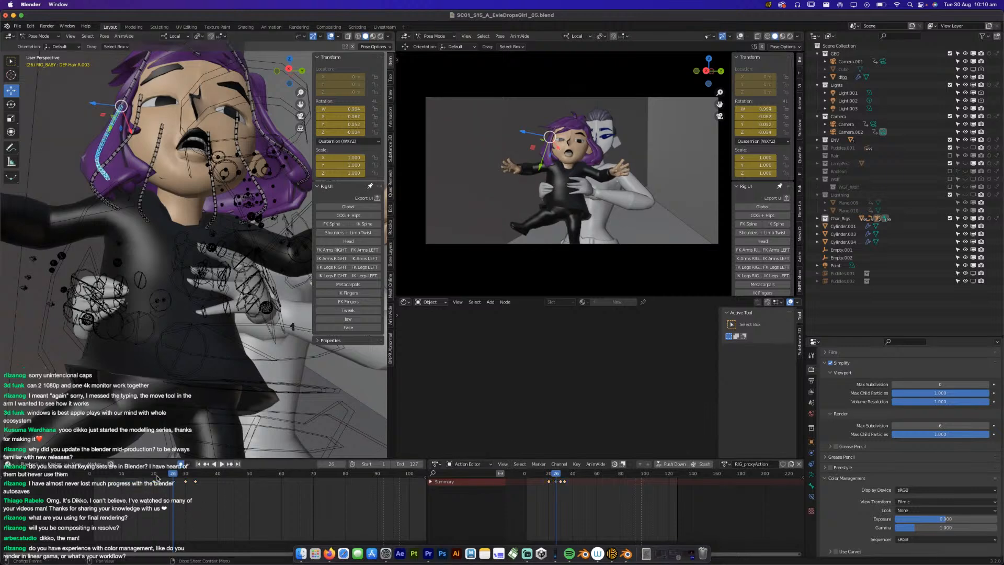
key("space")
mouse_move(181, 476)
left_mouse_down()
mouse_move(191, 476)
mouse_move(170, 483)
left_mouse_up()
key("Escape")
left_click(148, 475)
key("space")
left_click_drag(148, 476, 172, 476)
middle_click_drag(182, 222, 203, 279)
key("r")
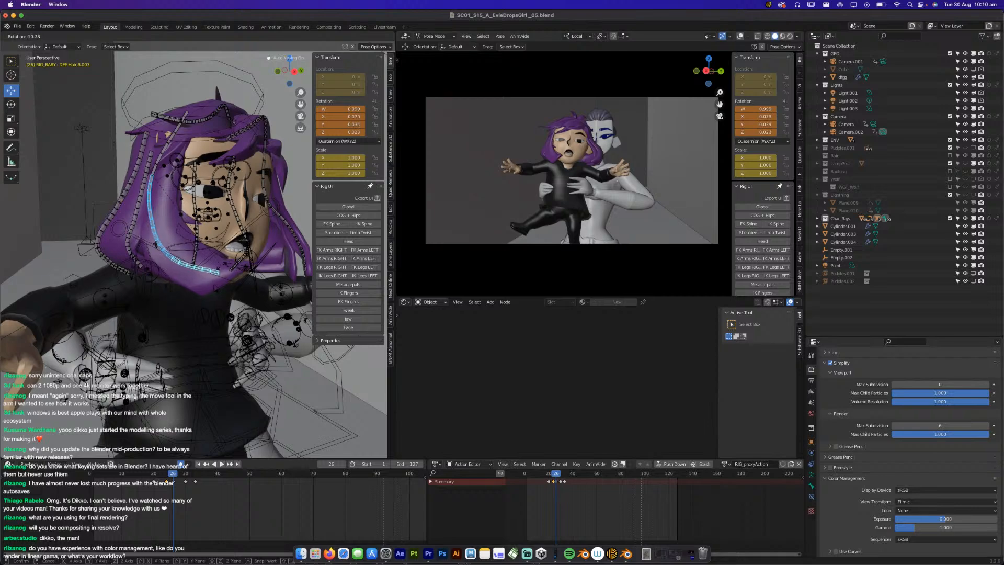
left_click(228, 261)
At frame 30, rotate the upper bone of the right hair strand inward and scrub through to frame 33.
key("space")
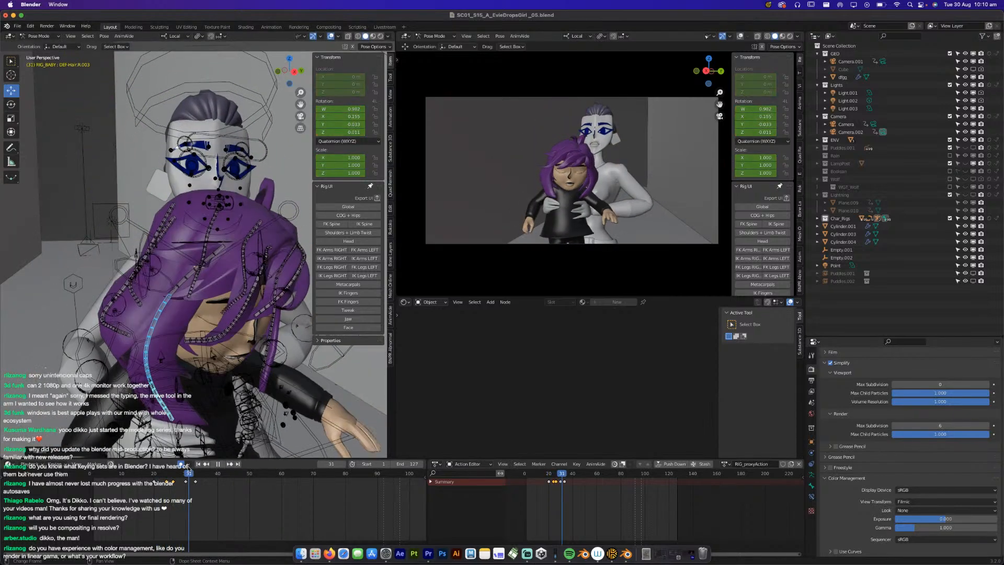
key("space")
middle_click_drag(149, 345, 108, 315)
left_click(39, 205)
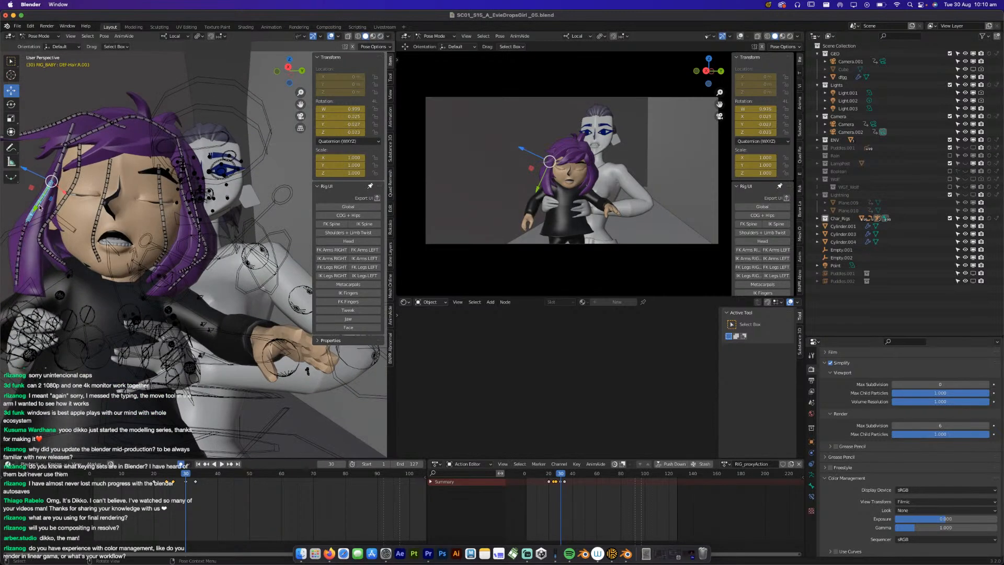
key("r")
left_click(61, 272)
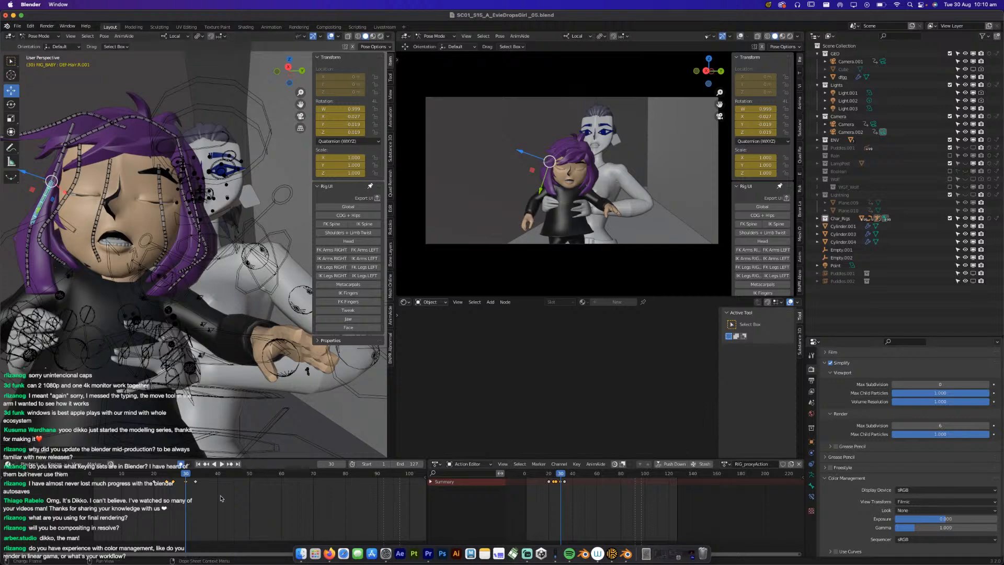
left_click_drag(151, 474, 195, 480)
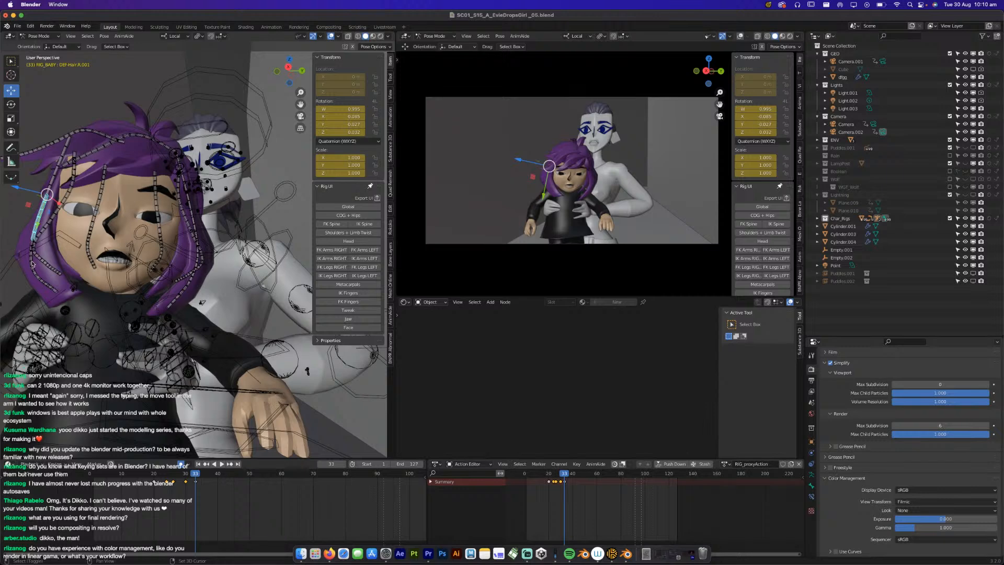
At frame 33, clear the rotation of the right hair strand's bones and review the drop around frames 20 to 33.
left_click(40, 278, "shift")
key("alt+r")
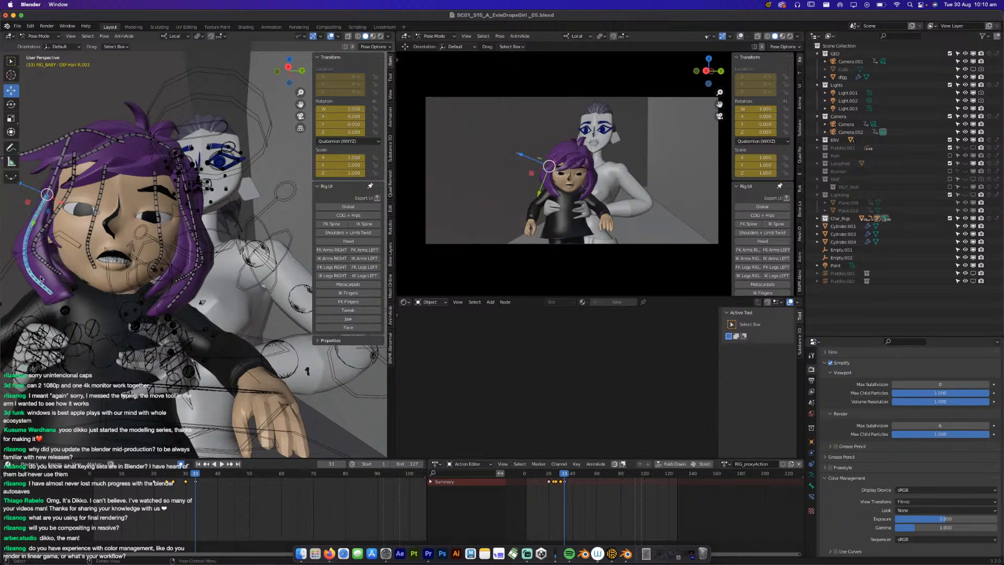
key("space")
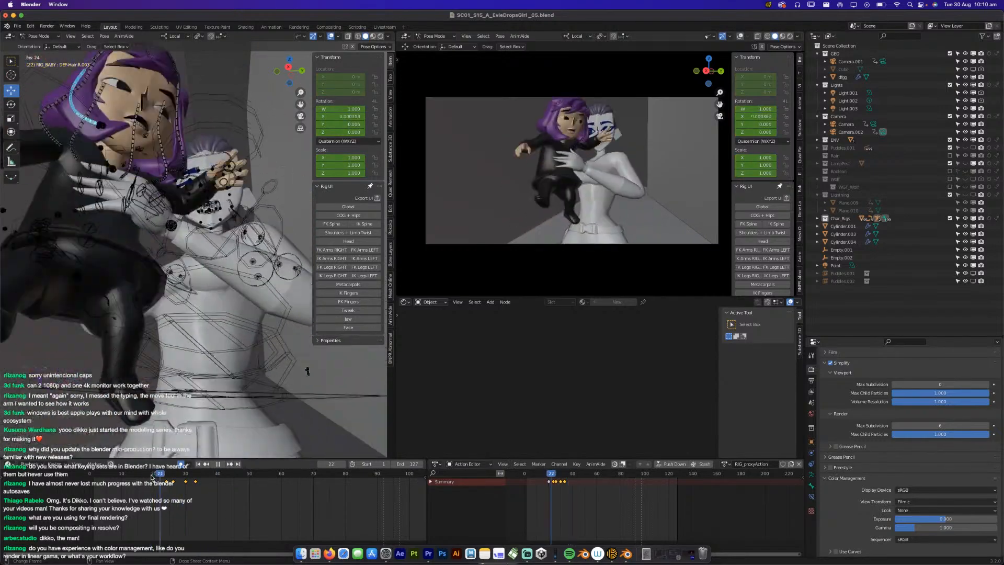
key("space")
key("space")
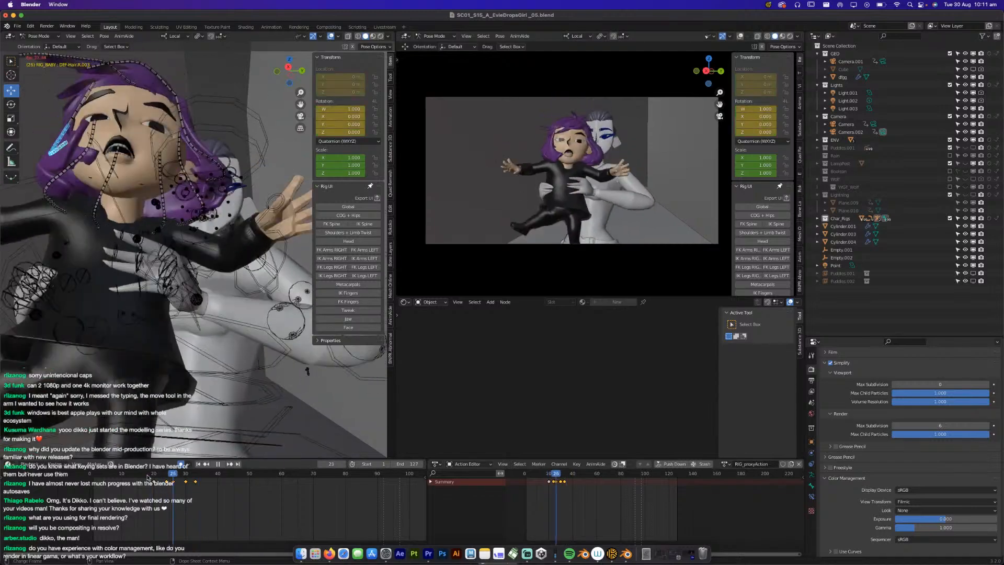
key("space")
left_click_drag(154, 477, 173, 477)
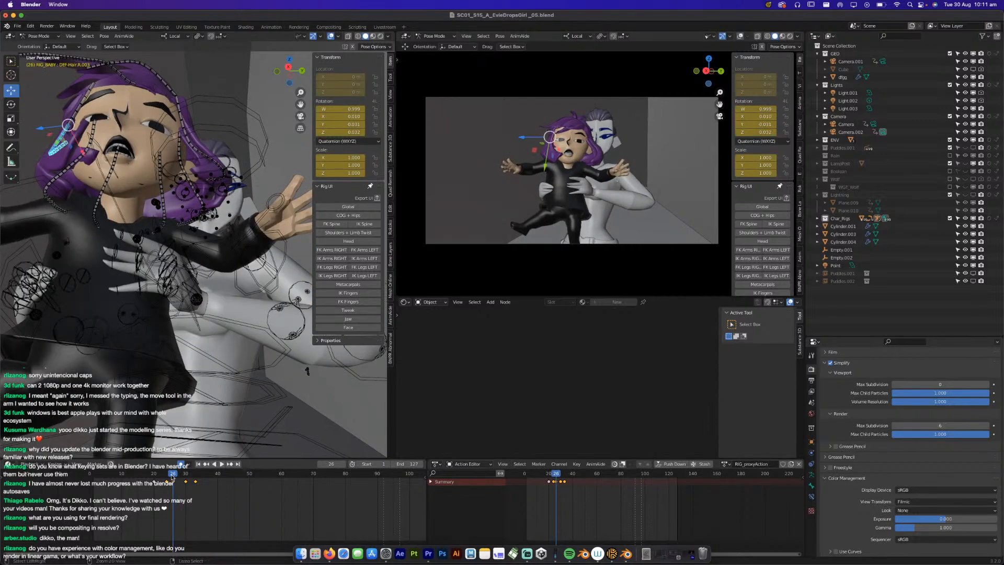
At frame 41, rotate the right hair strand's upper, middle and tip bones together.
key("space")
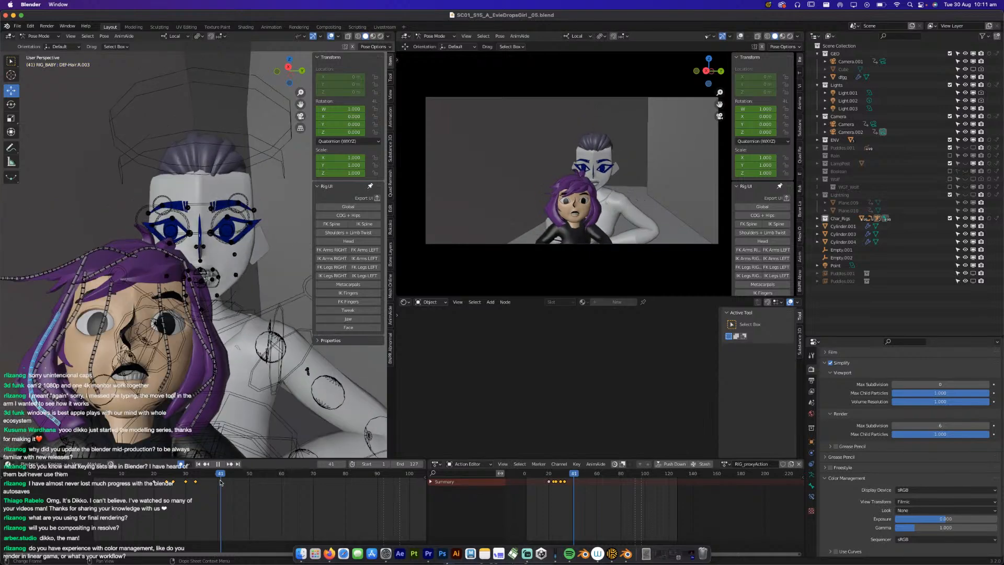
key("space")
middle_click_drag(210, 383, 206, 382)
left_click_drag(200, 475, 221, 474)
key("r")
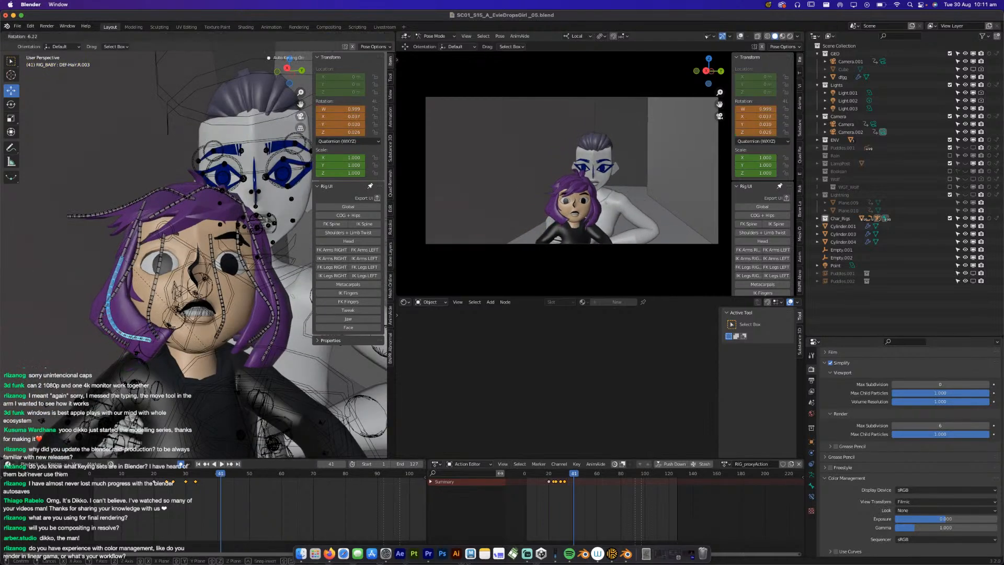
left_click(199, 348)
left_click(120, 271)
key("r")
left_click(127, 260)
key("super+z")
At frame 41, rotate the upper bone of the right hair strand outward, away from the girl's face.
left_click(132, 235)
key("r")
left_click(121, 278)
left_click(111, 276)
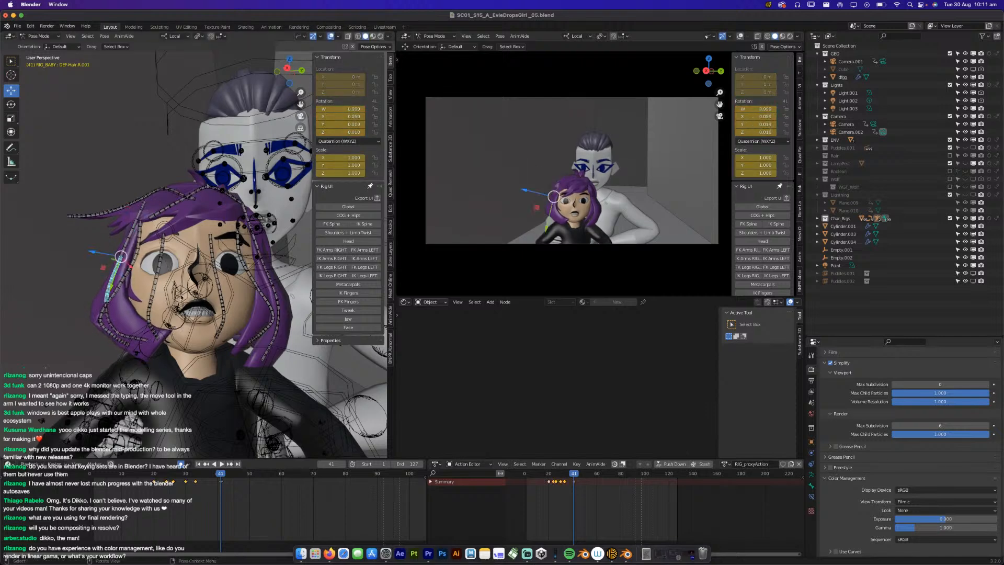
key("r")
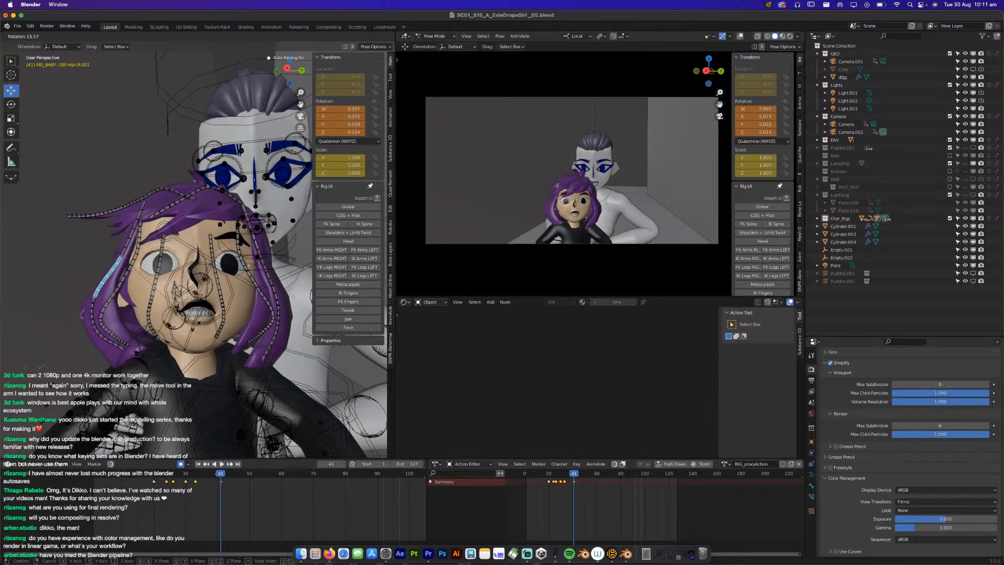
left_click(190, 333)
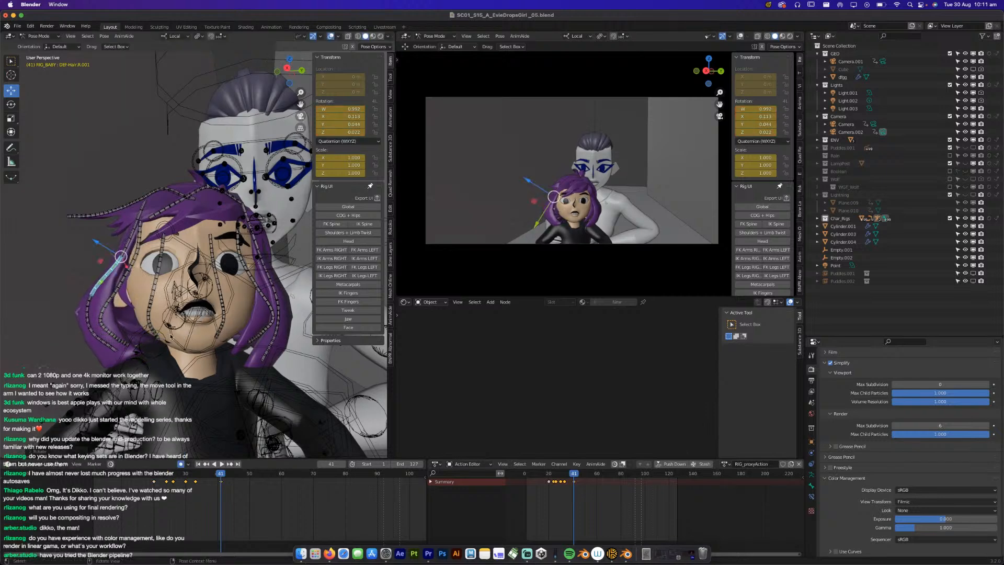
At frame 41, rotate the middle bone of the right hair strand in two passes to refine its curve.
left_click(89, 315)
key("r")
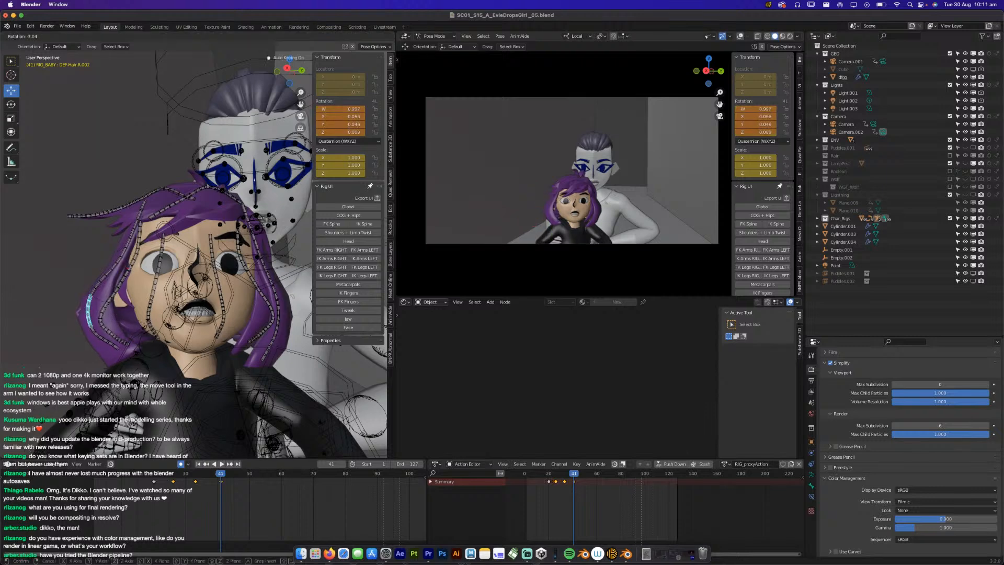
left_click(148, 320)
key("r")
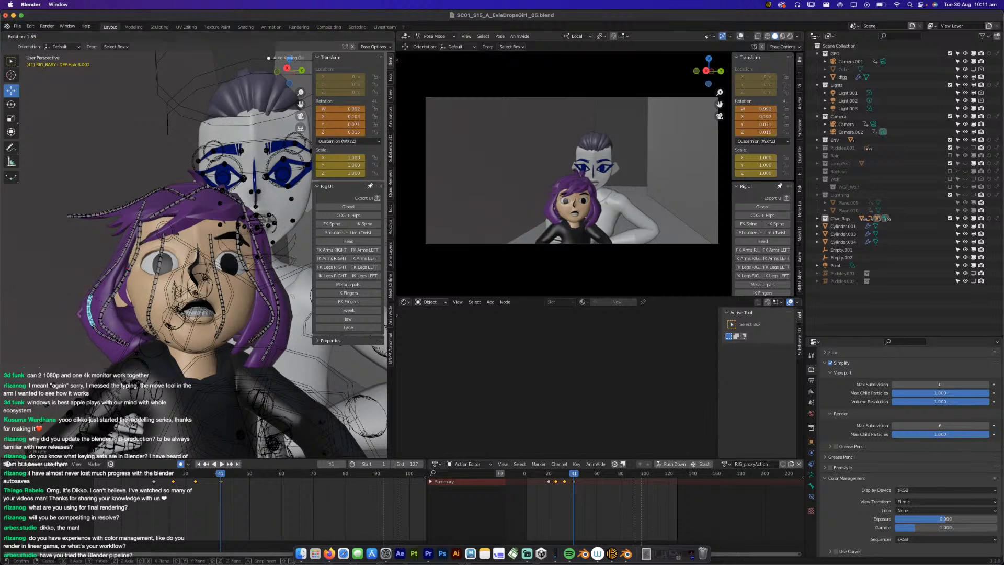
left_click(152, 341)
At frame 41, rotate the tip bone of the right hair strand.
left_click(101, 339)
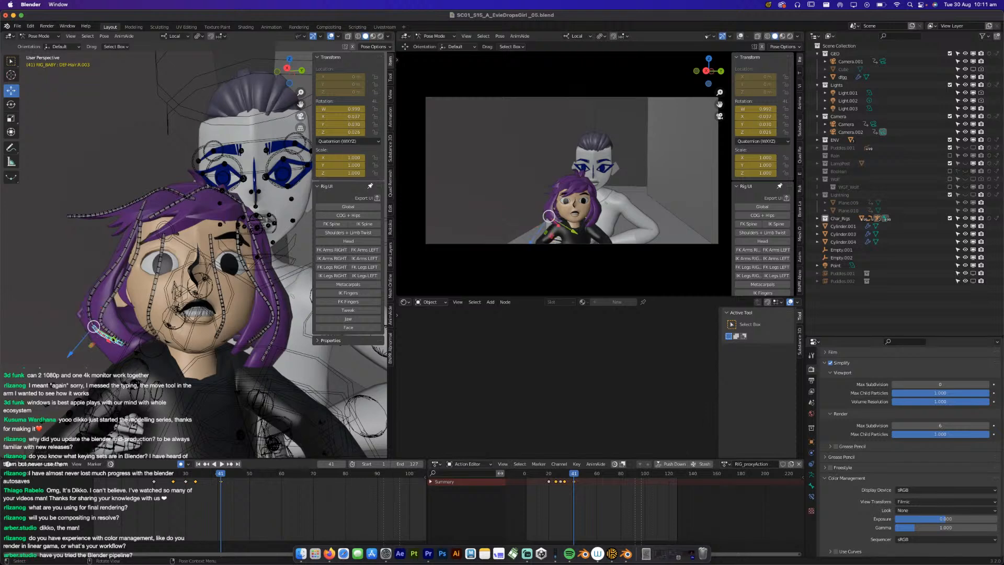
middle_click_drag(102, 340, 130, 370)
key("r")
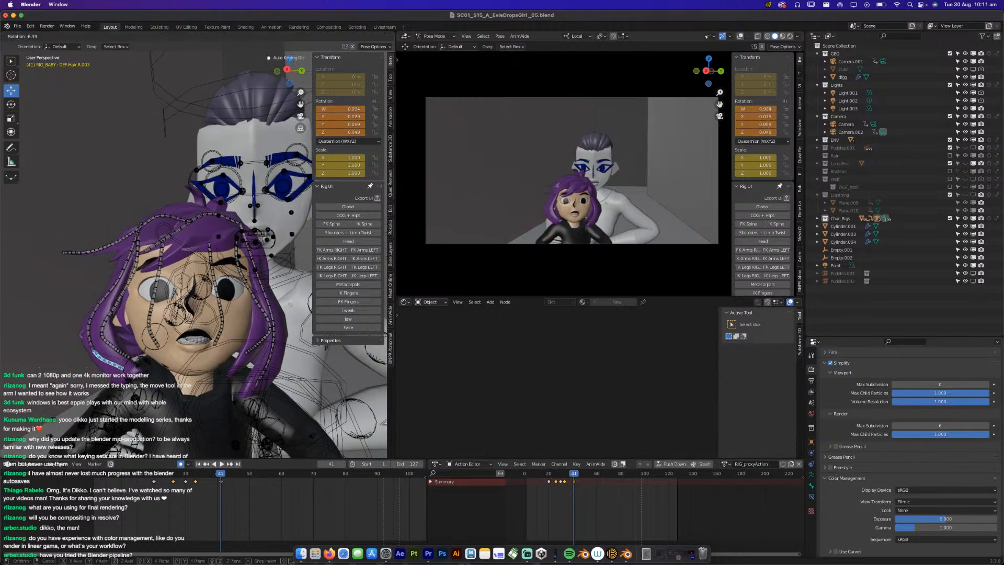
left_click(137, 370)
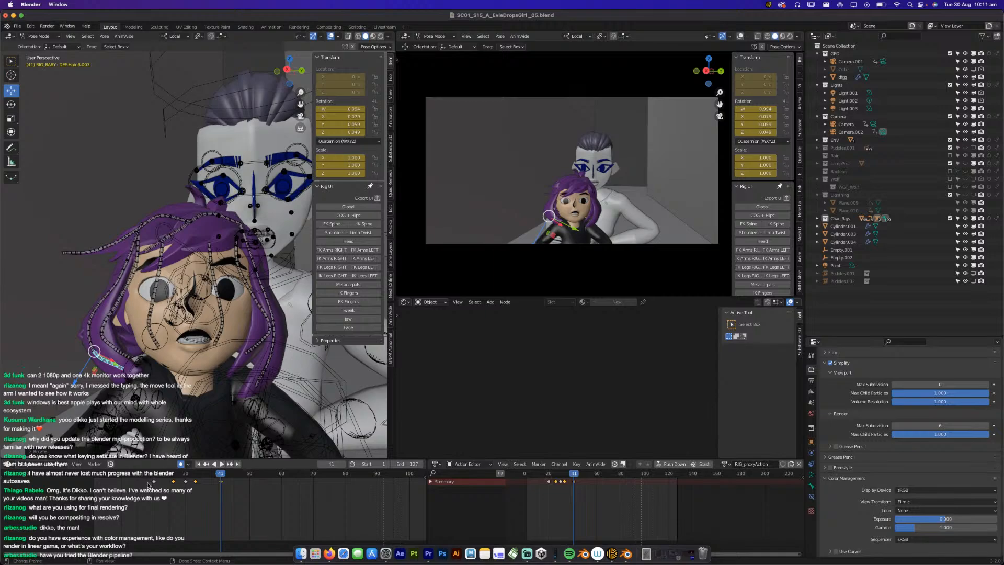
Play back and scrub the drop repeatedly from the opening frames to about frame 42 to check the right hair strand's motion.
key("space")
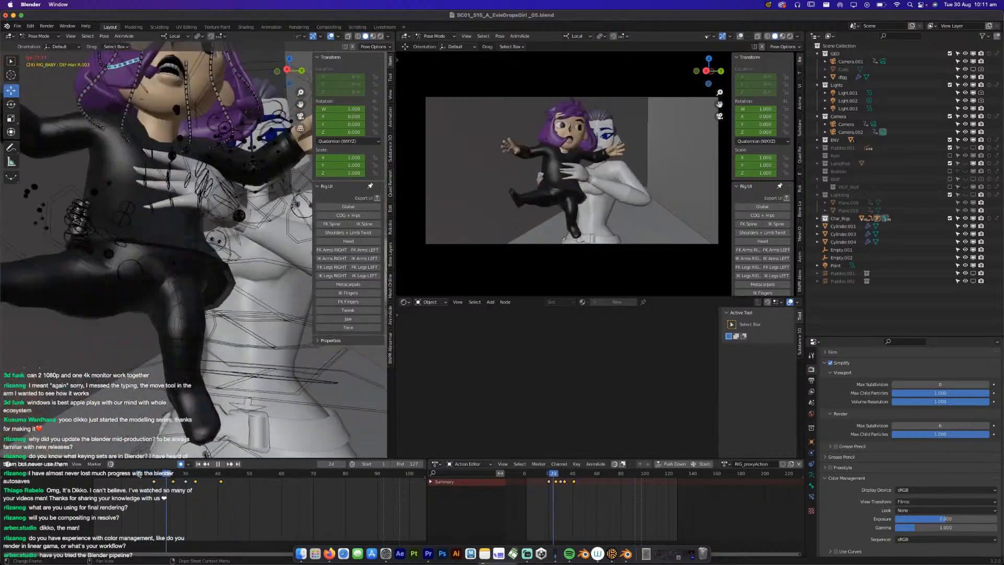
key("space")
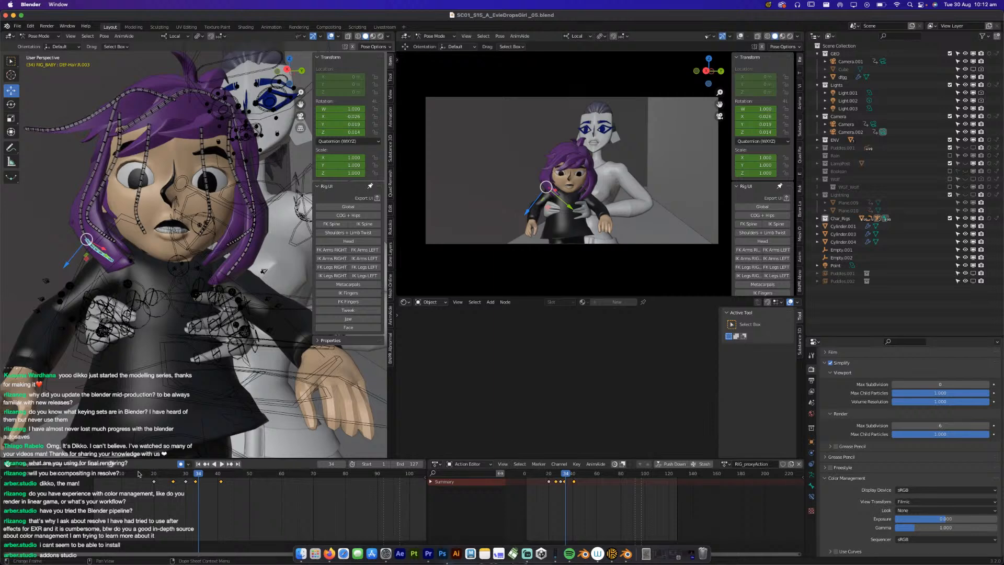
left_click(141, 474)
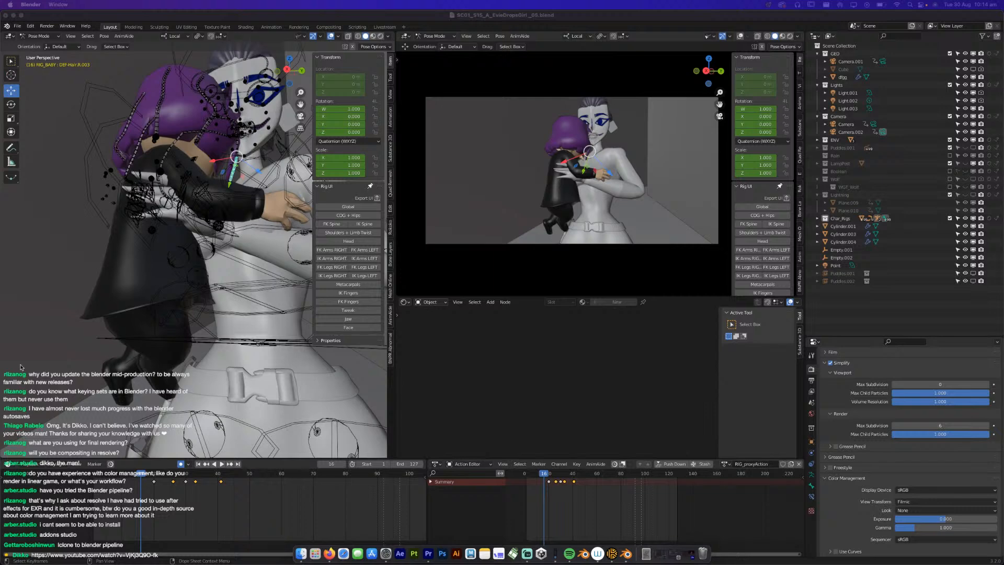
mouse_move(134, 476)
left_mouse_down()
mouse_move(113, 479)
mouse_move(126, 481)
left_mouse_up()
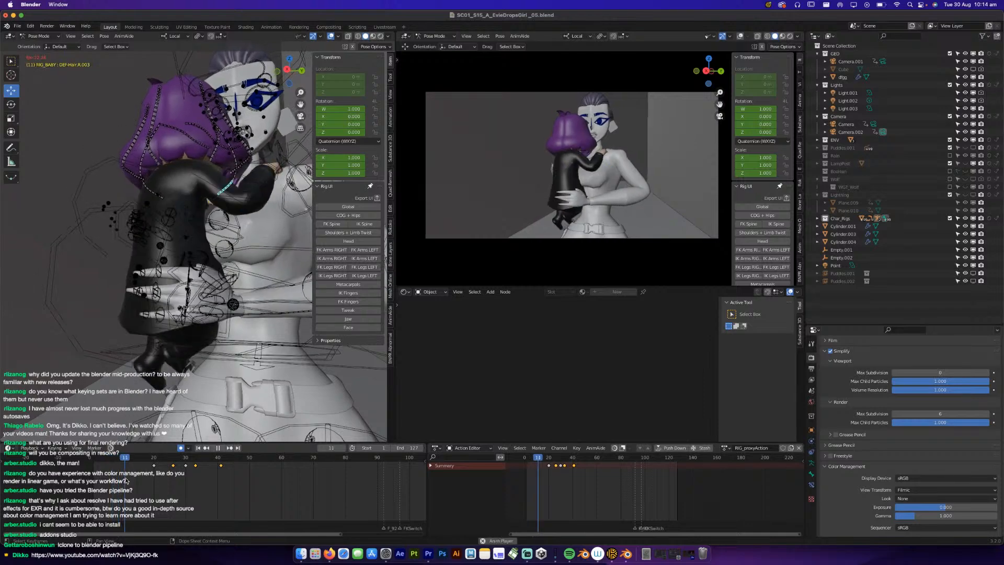
key("space")
key("space")
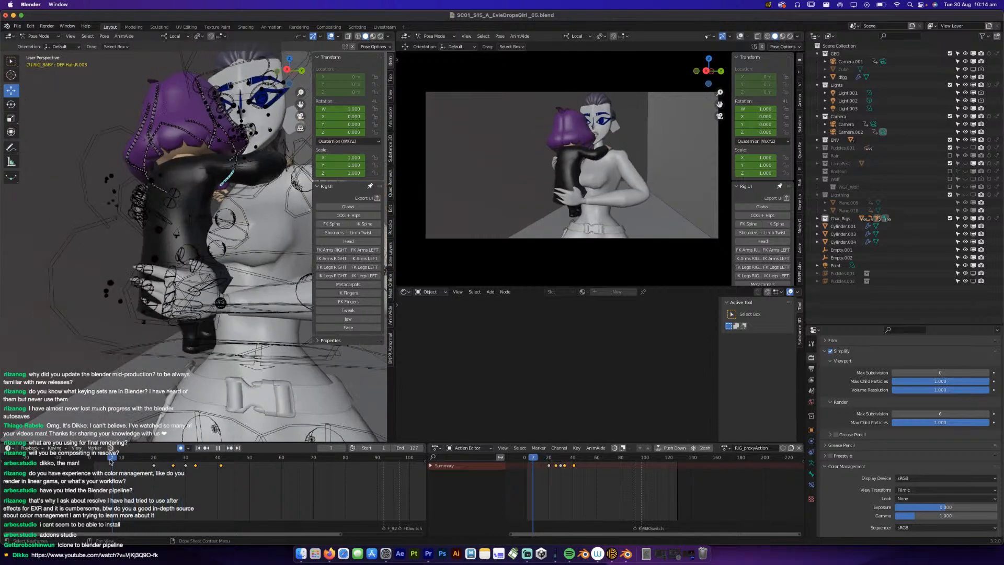
key("space")
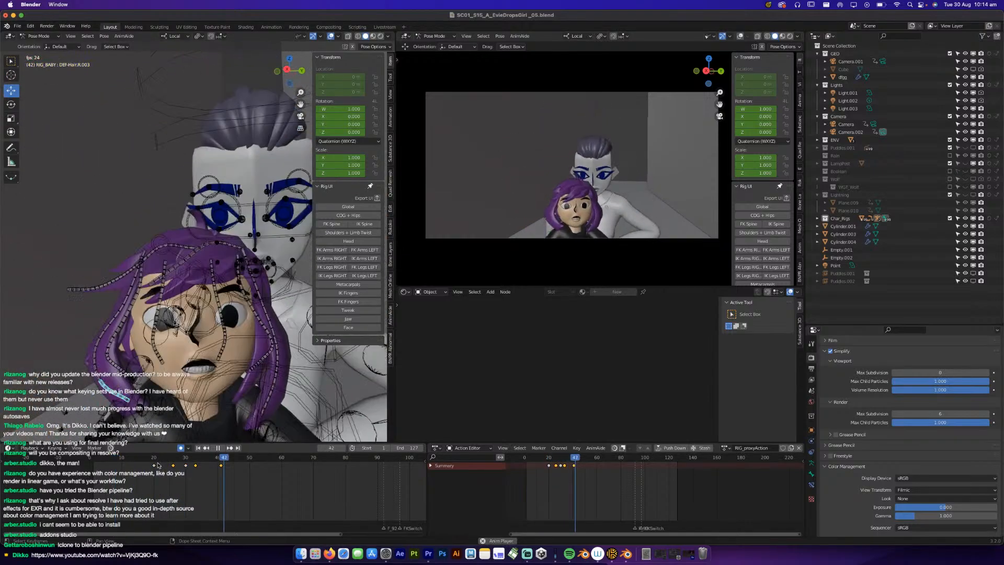
left_click(154, 461)
key("space")
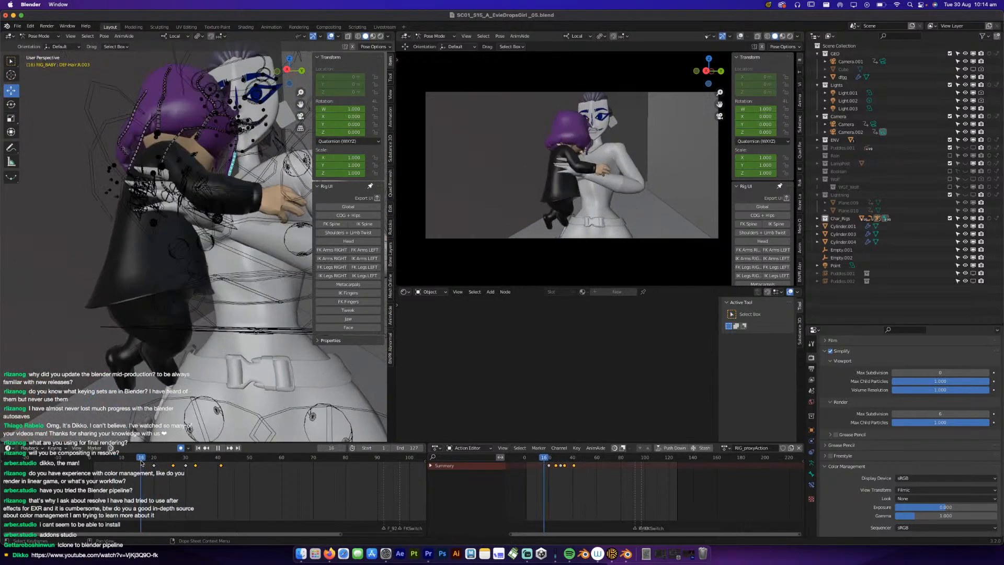
key("space")
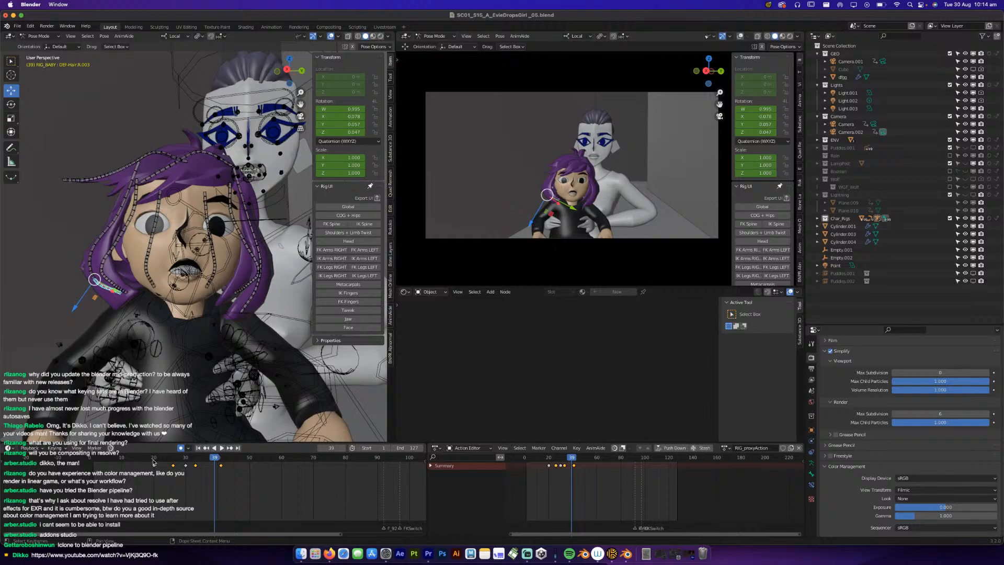
left_click(153, 461)
key("space")
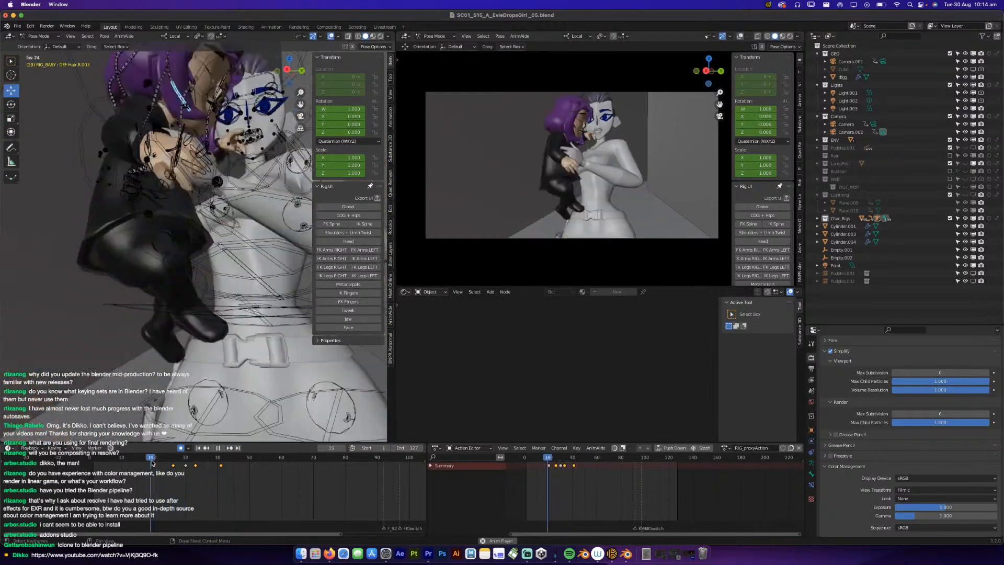
key("space")
left_click(103, 460)
key("space")
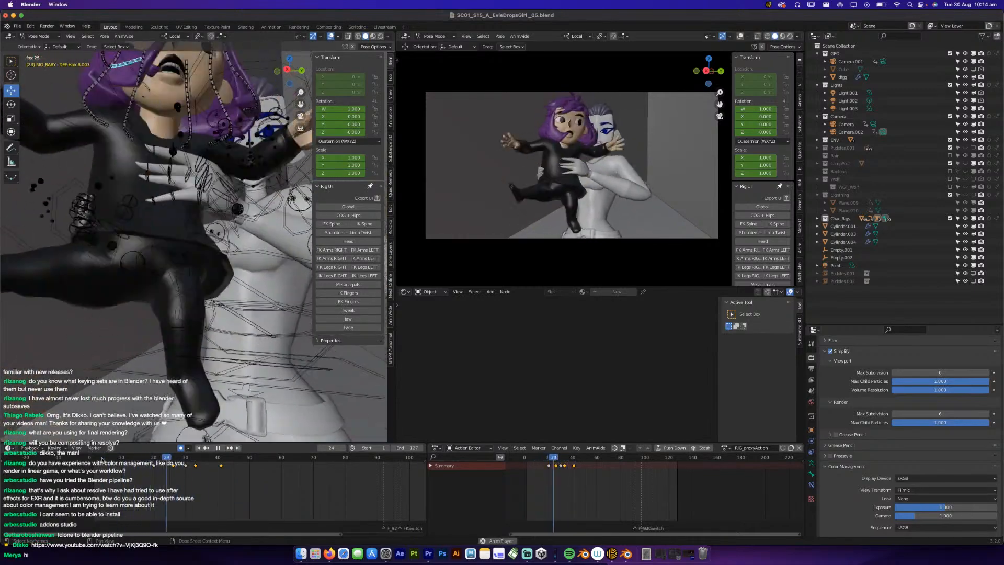
left_click(103, 460)
left_click(102, 459)
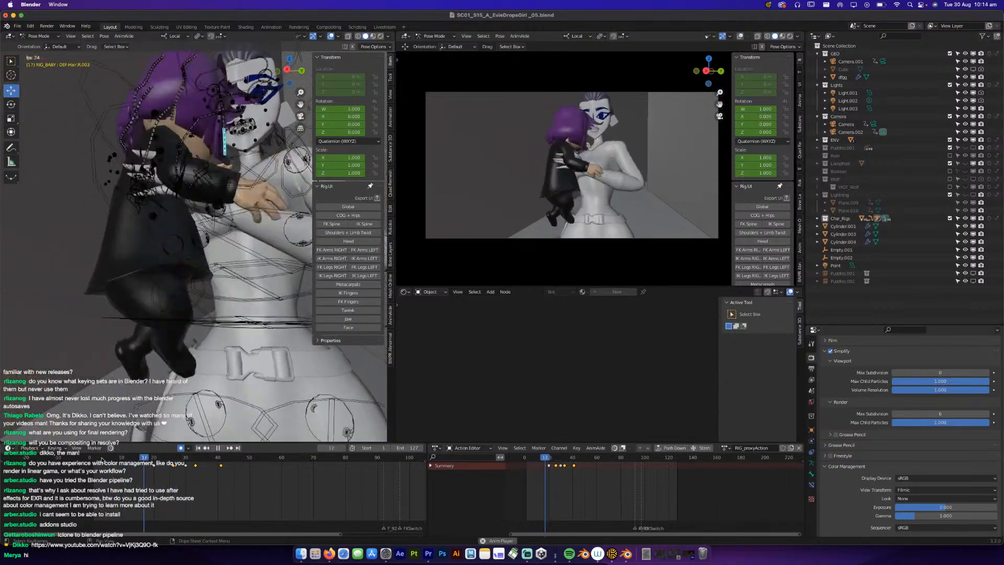
key("space")
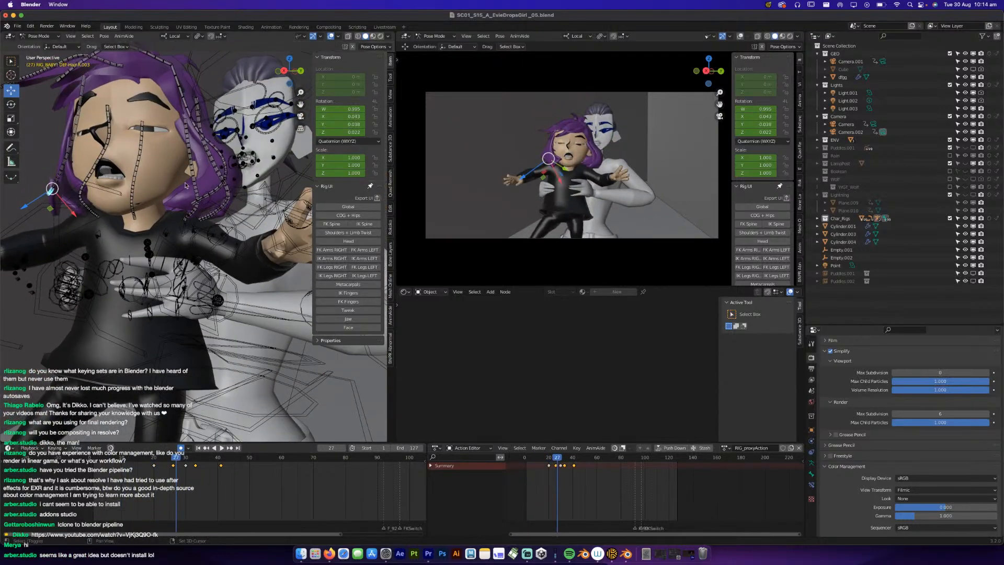
Select the left hair strand's upper, middle and tip bones, save the file, and review their motion up to frame 34.
left_click(203, 137)
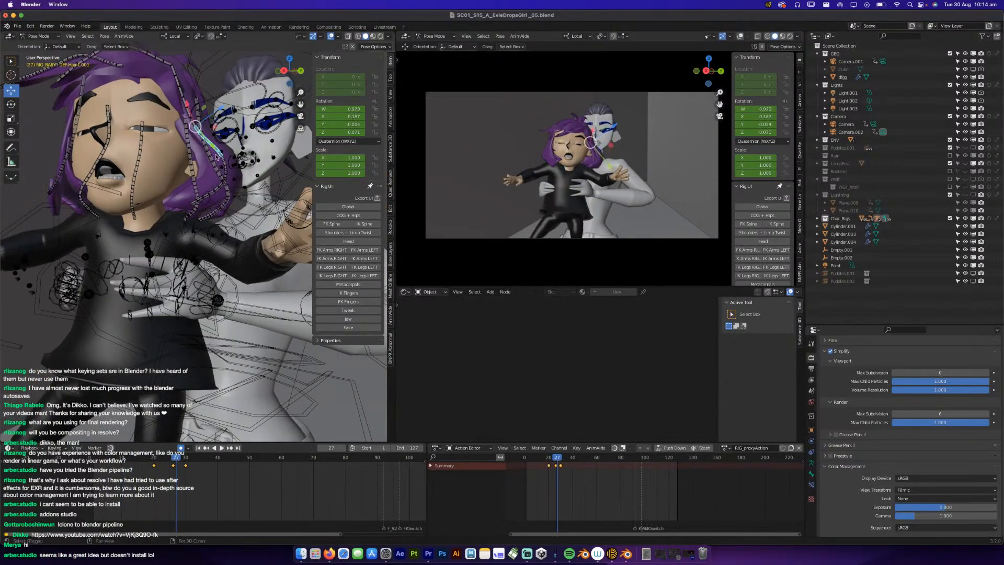
left_click(209, 199)
key("super+s")
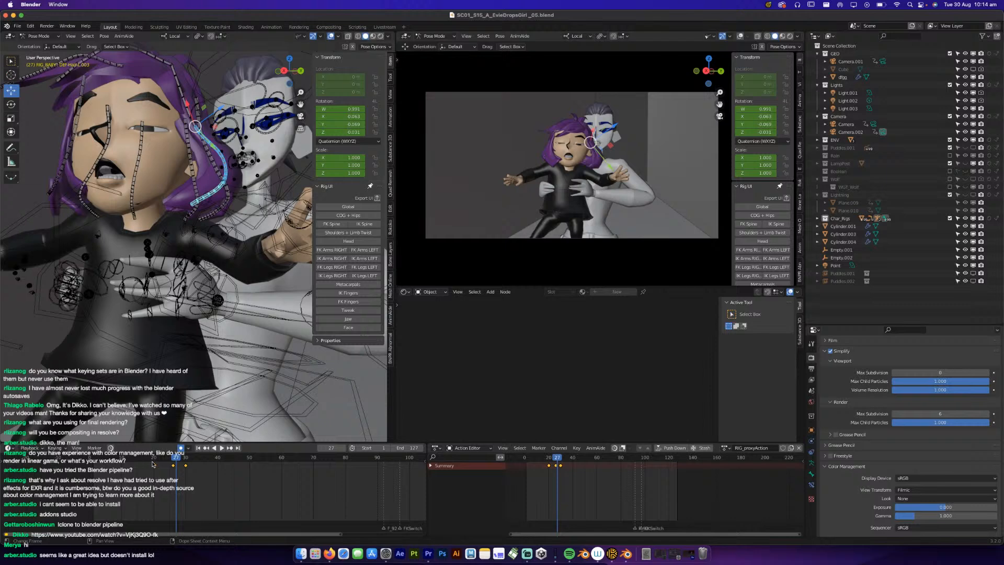
key("space")
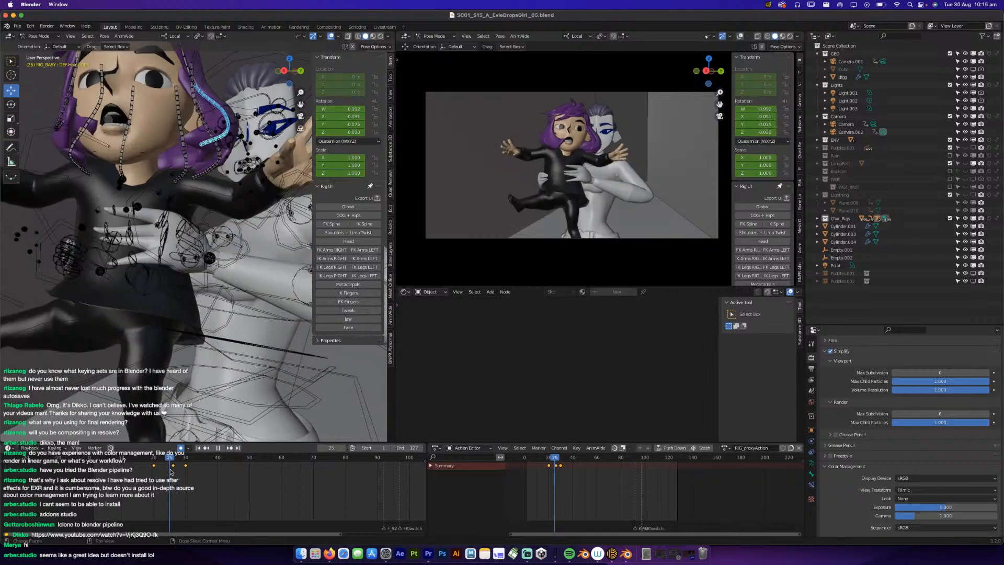
key("space")
At frame 34, rotate the left hair strand's upper, middle and tip bones one by one to reshape the strand.
middle_click_drag(160, 285, 181, 268)
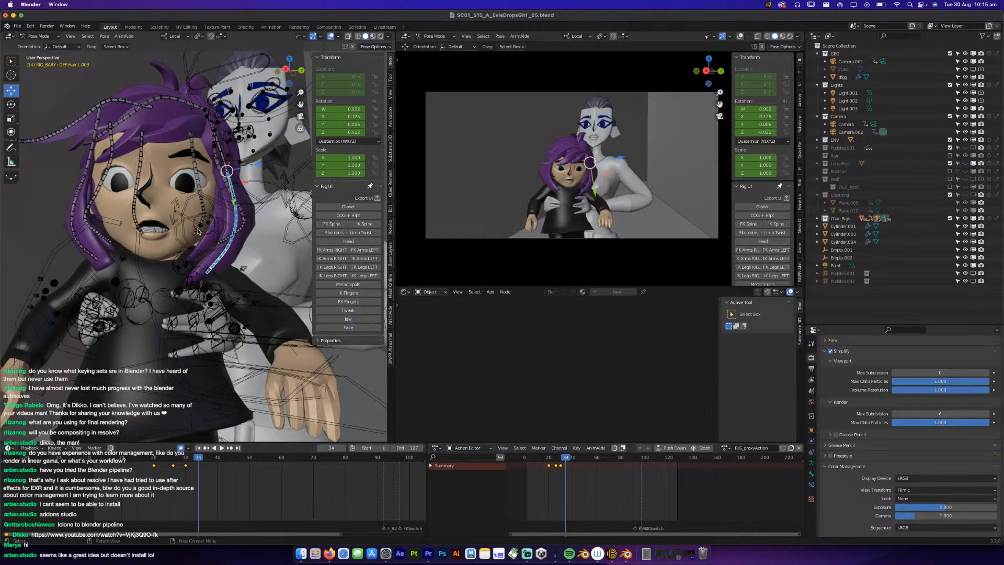
left_click(230, 179)
key("r")
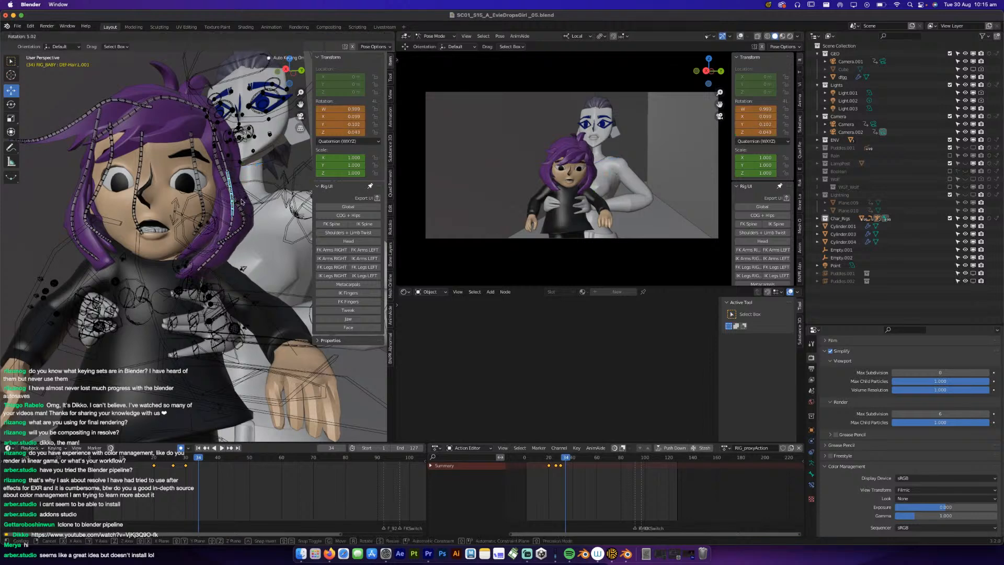
left_click(238, 236)
left_click(234, 229)
key("r")
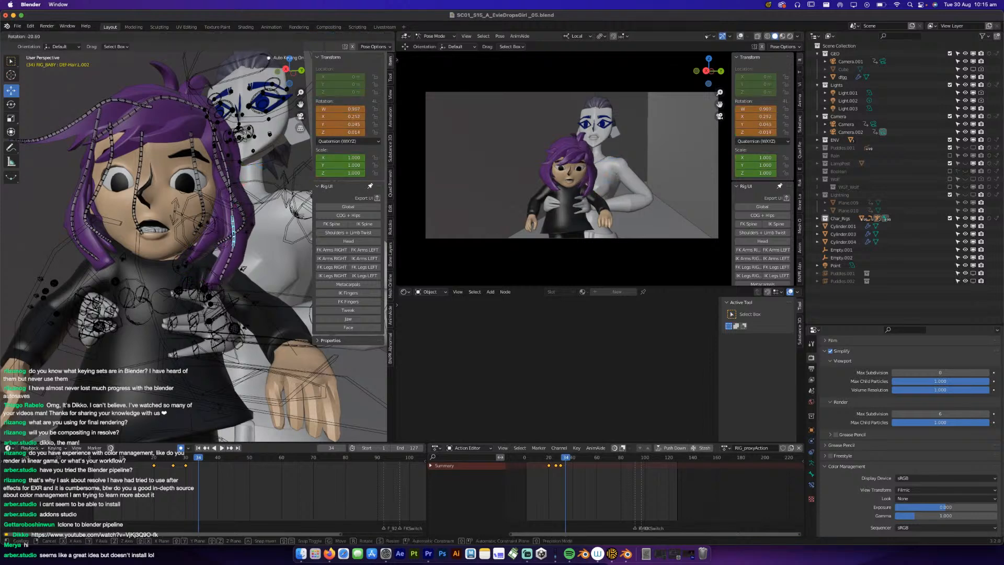
left_click(240, 243)
left_click(227, 255)
key("r")
left_click(241, 237)
Select the left hair strand's bones, clear their rotation at frame 43, and play back the drop.
left_click(233, 222)
left_click(229, 178)
left_click_drag(156, 459, 228, 465)
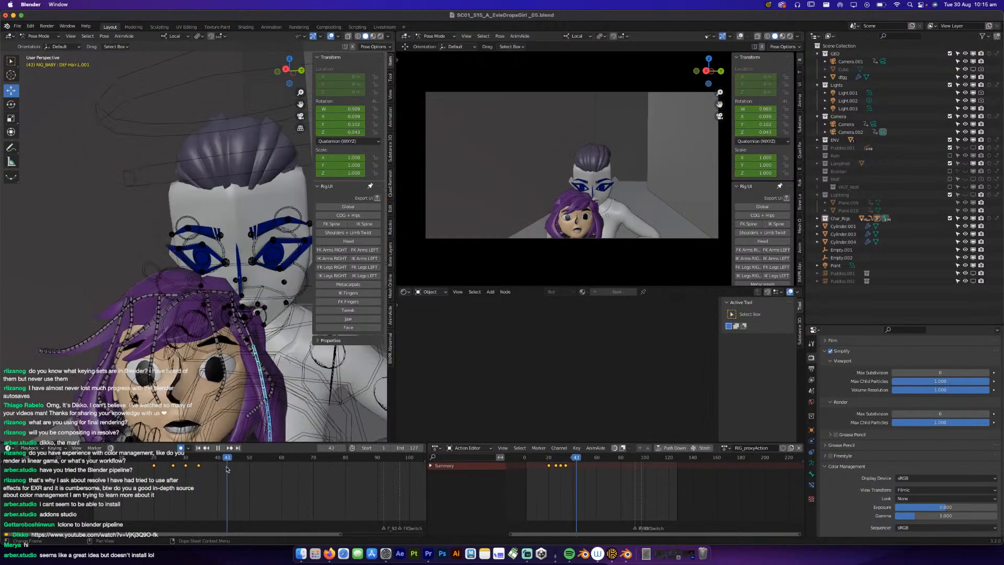
key("alt+r")
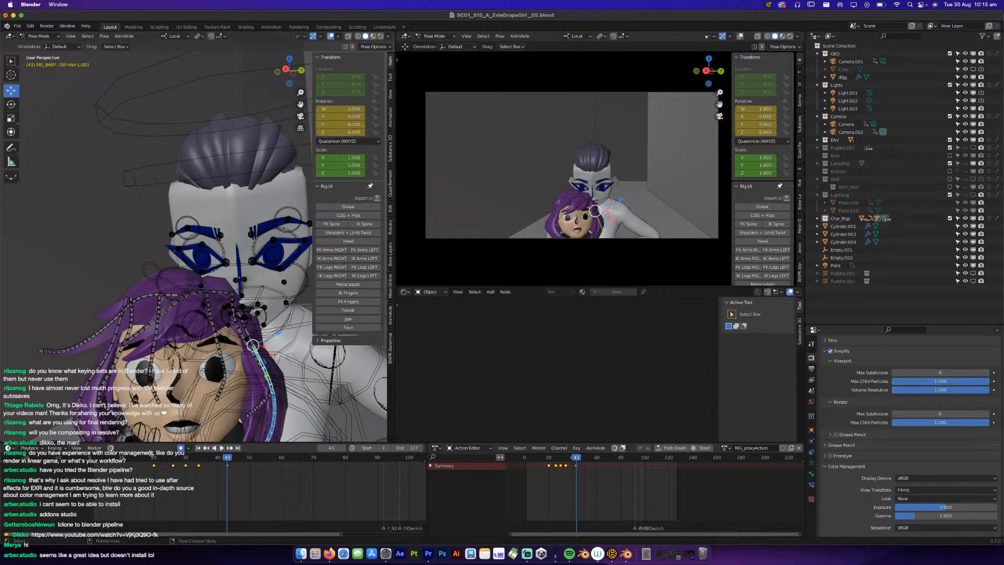
key("space")
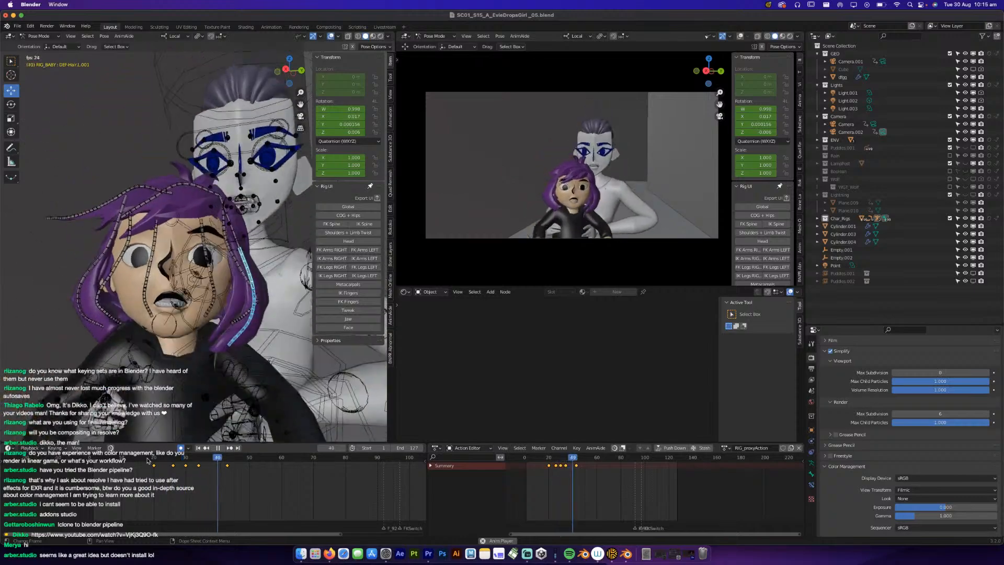
Play back the drop repeatedly from the opening frames to check the left hair strand's motion in both views.
key("space")
key("space")
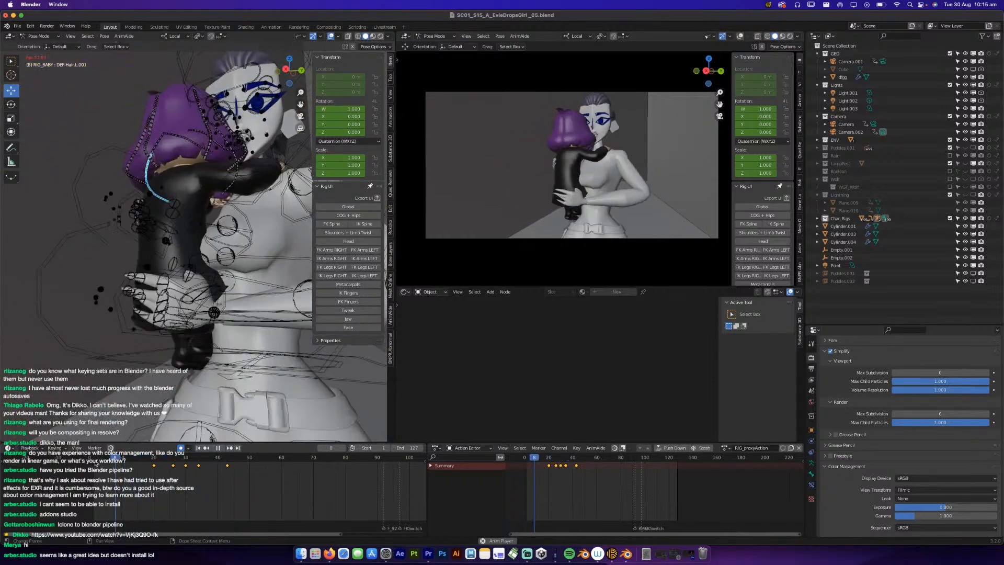
key("space")
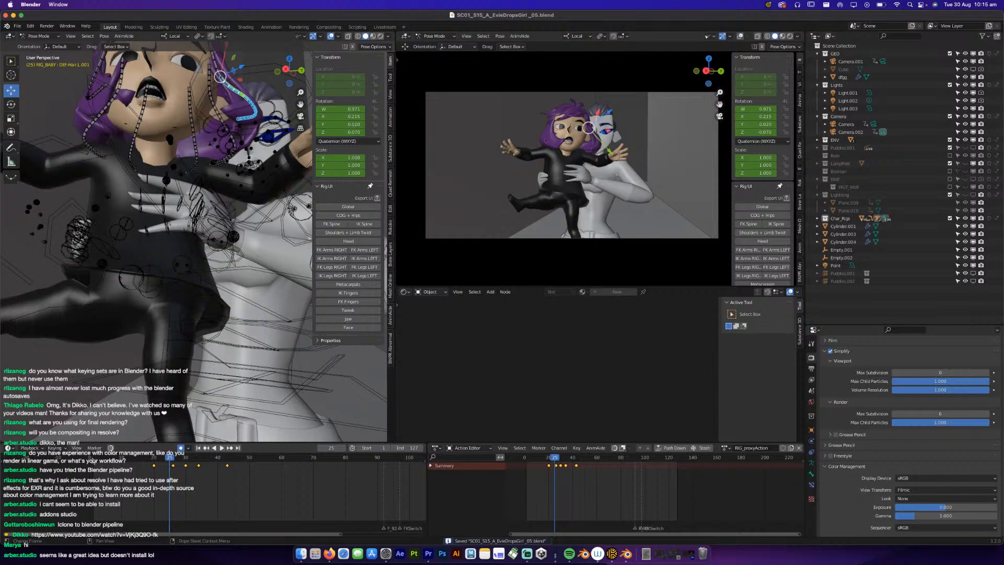
left_click(93, 461)
key("space")
left_click(93, 460)
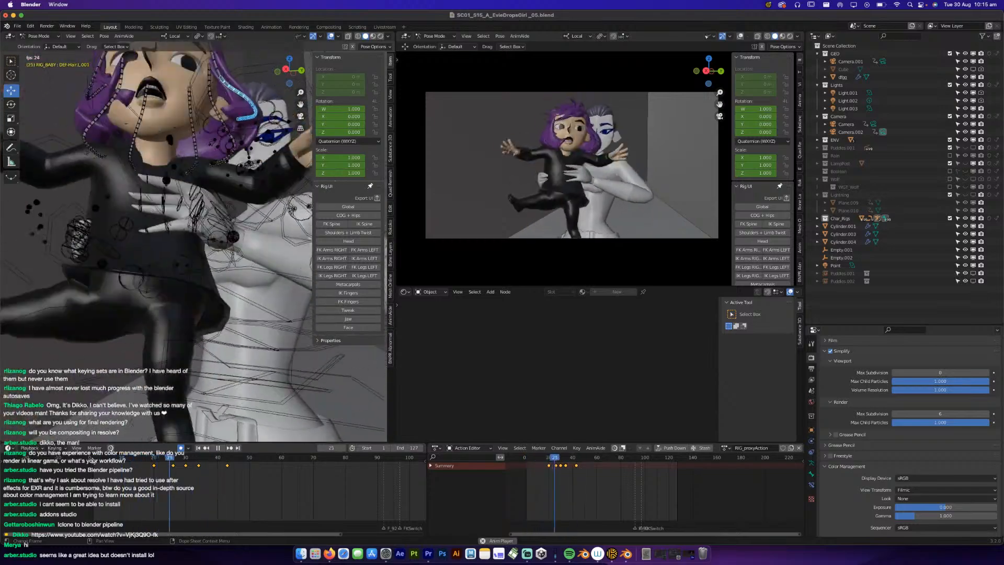
key("space")
left_click(93, 461)
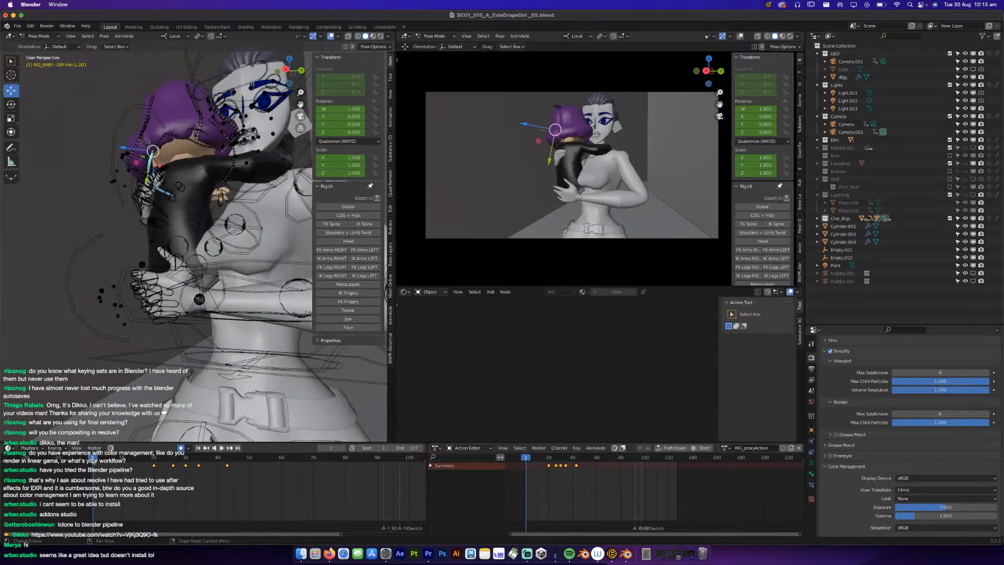
key("space")
key("space")
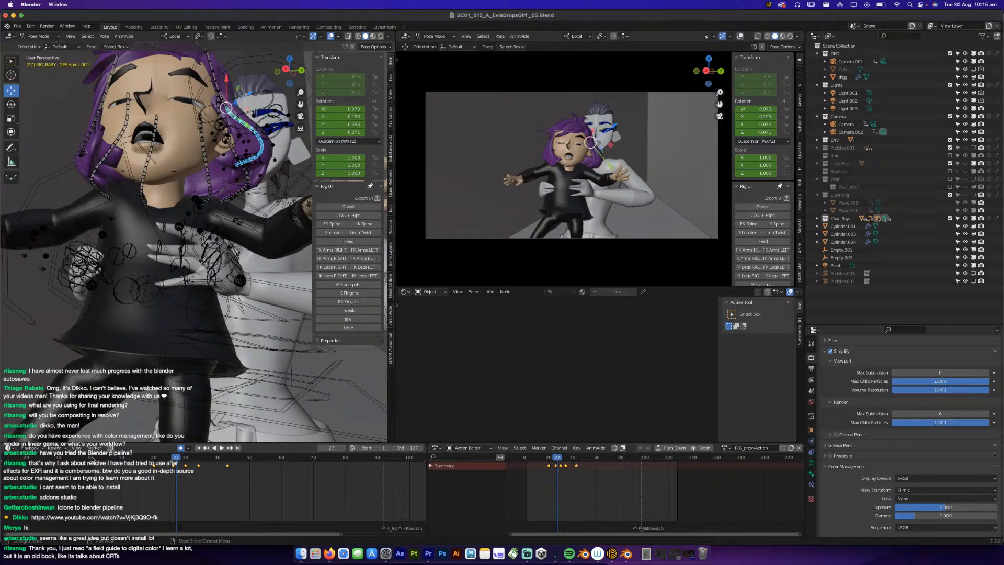
left_click(93, 458)
key("space")
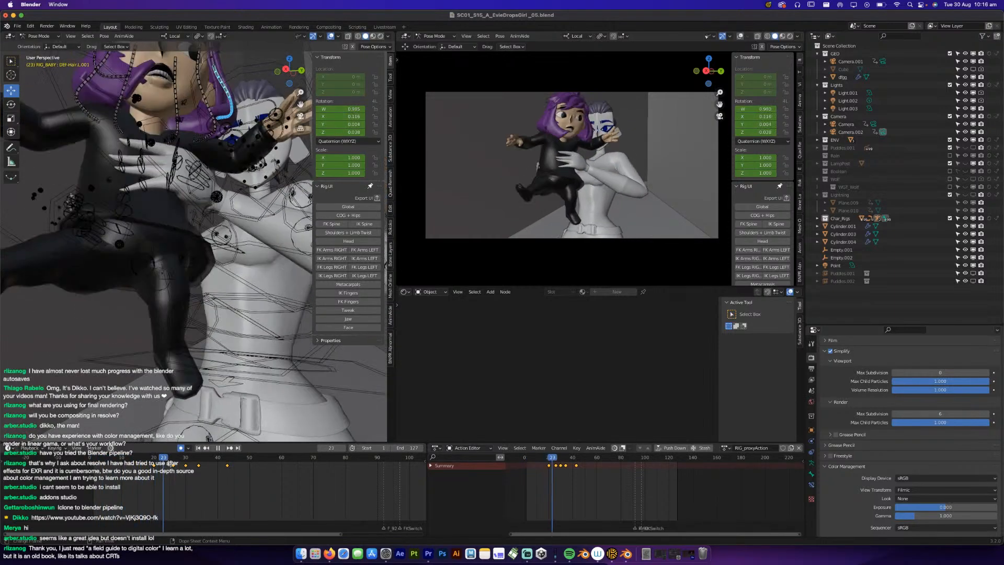
Save the file, stop around frame 32, select the bones of both fringe strands, save again and replay the drop.
key("space")
key("ctrl+s")
key("space")
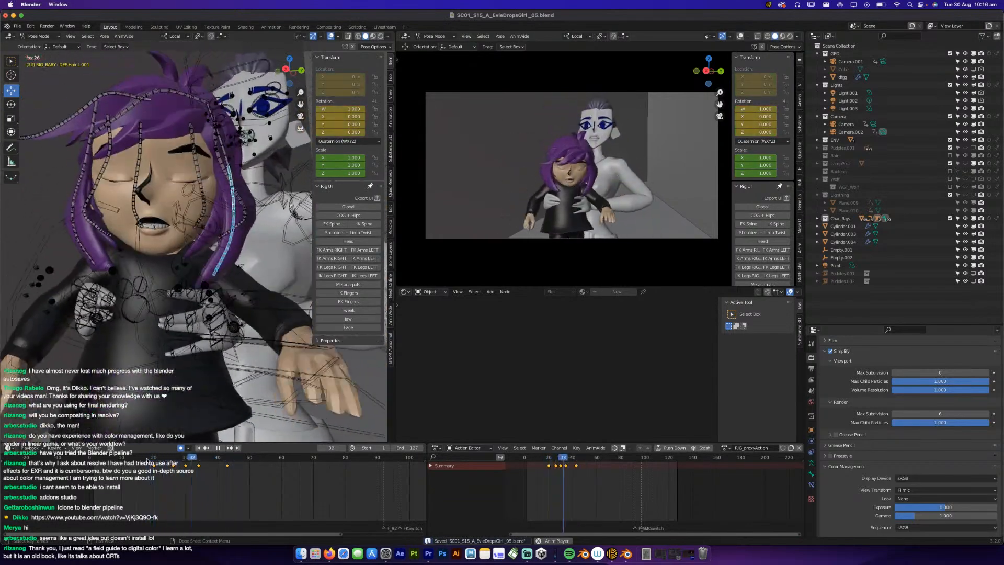
key("space")
middle_click_drag(116, 64, 153, 109, "shift")
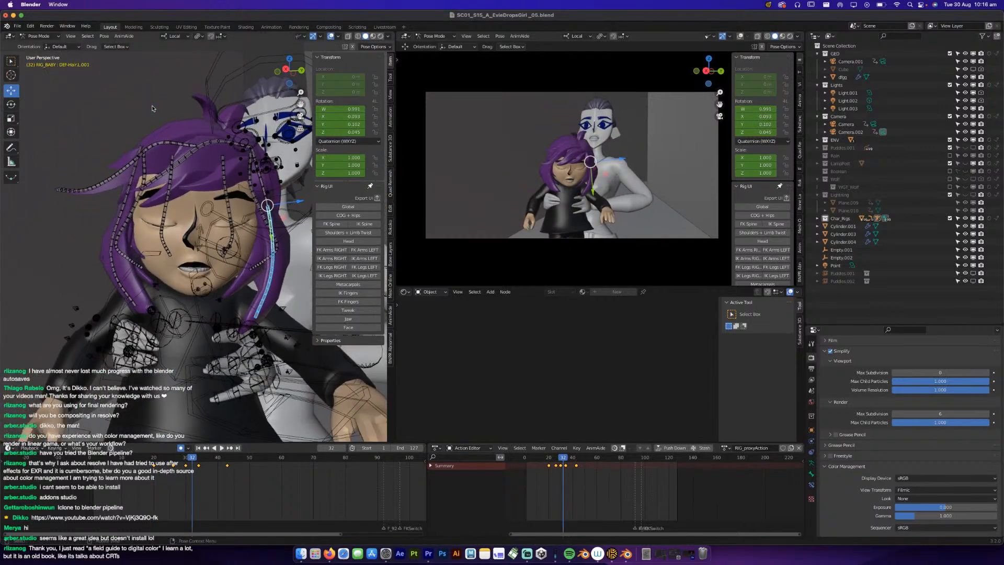
left_click(202, 147)
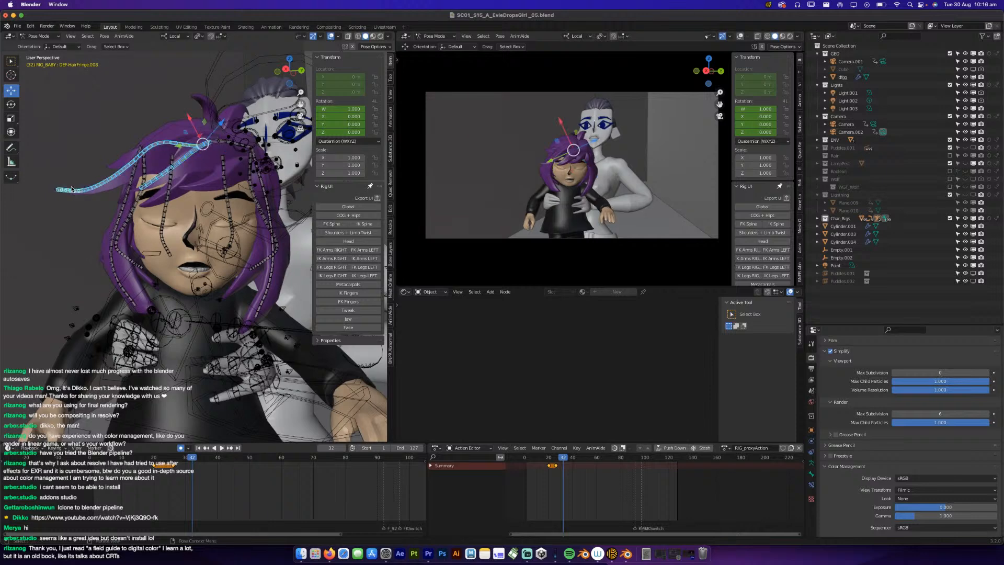
key("super+s")
key("space")
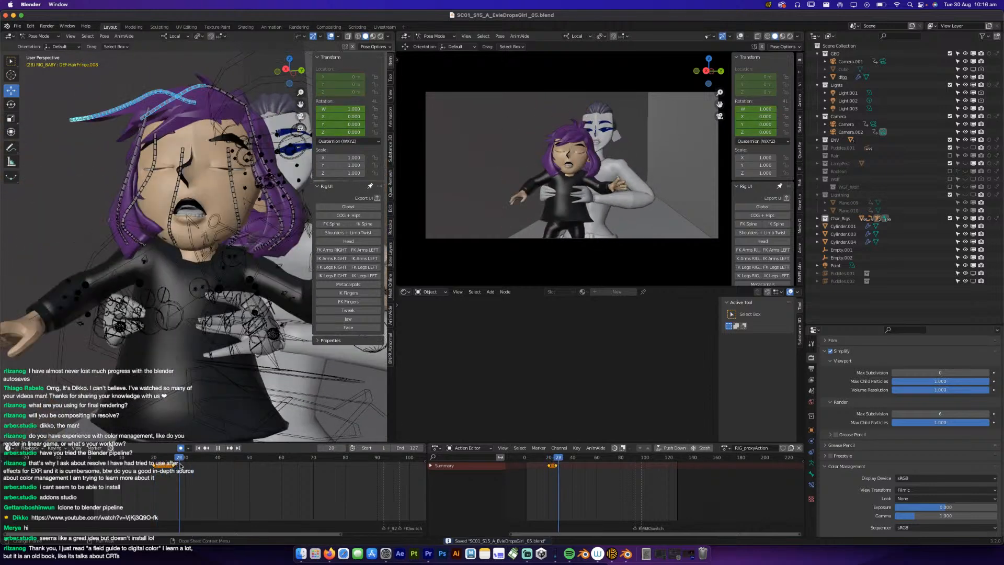
At frame 31, rotate the selected bones of both fringe strands upward so the fringe lifts off the forehead.
key("space")
middle_click_drag(240, 166, 240, 192)
key("r")
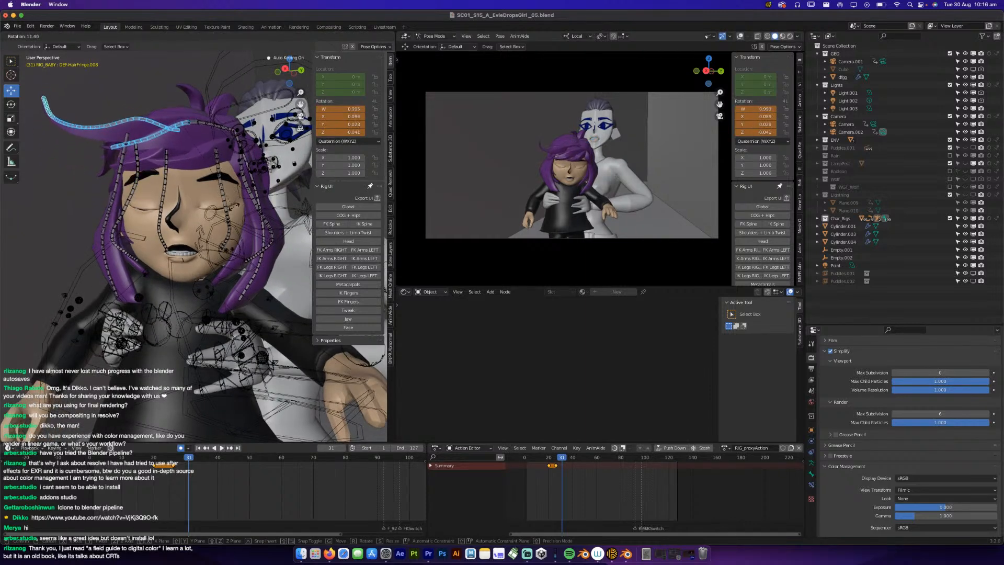
left_click(234, 209)
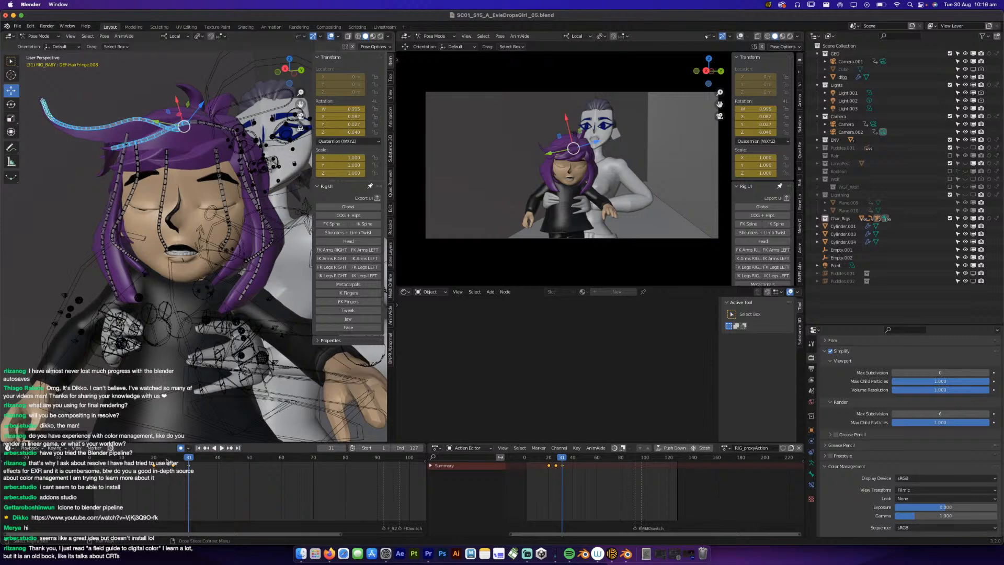
At frame 35, rotate all fringe bones downward, then rotate the short fringe strand's tip bone on its own.
key("space")
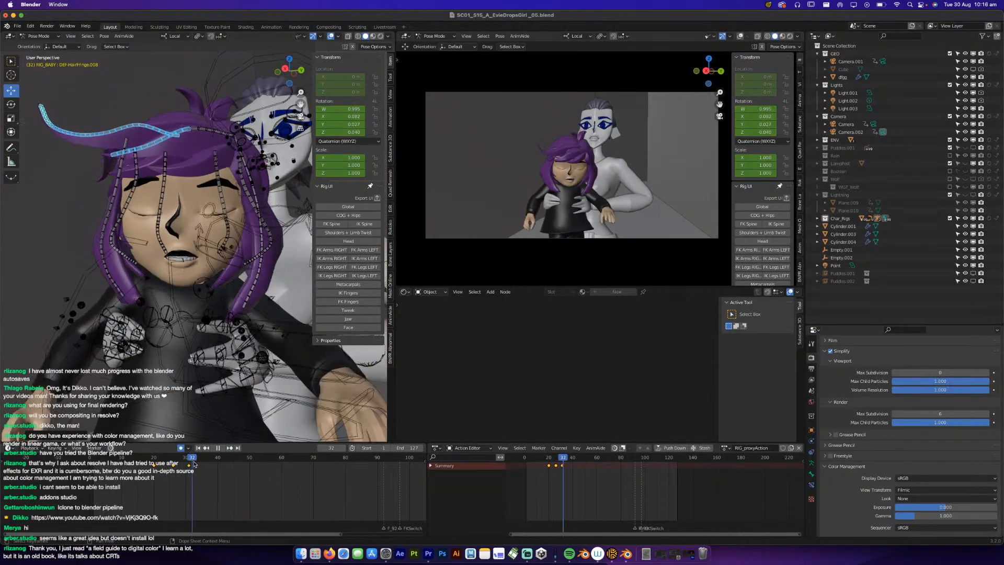
key("space")
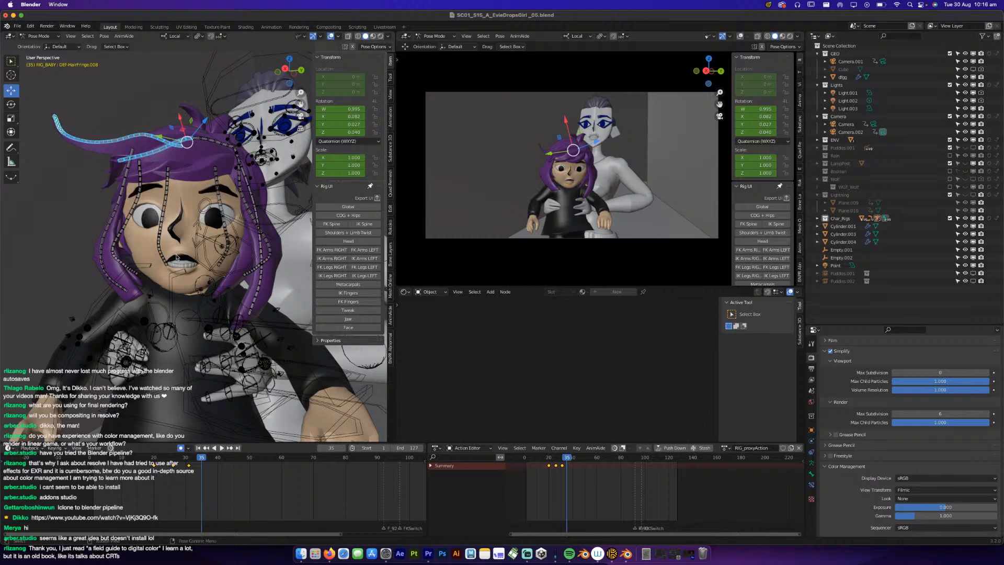
key("r")
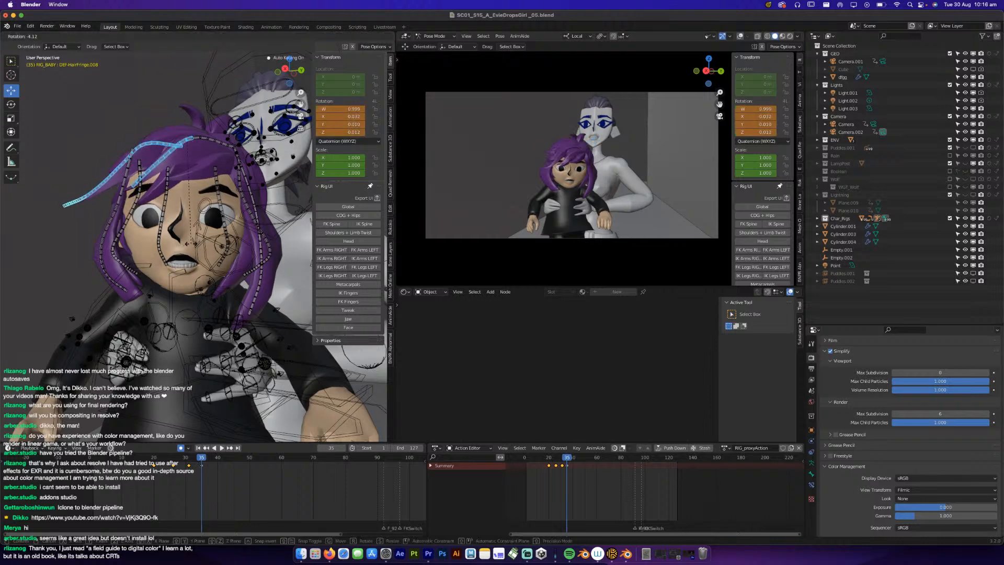
left_click(166, 203)
left_click(150, 174)
key("r")
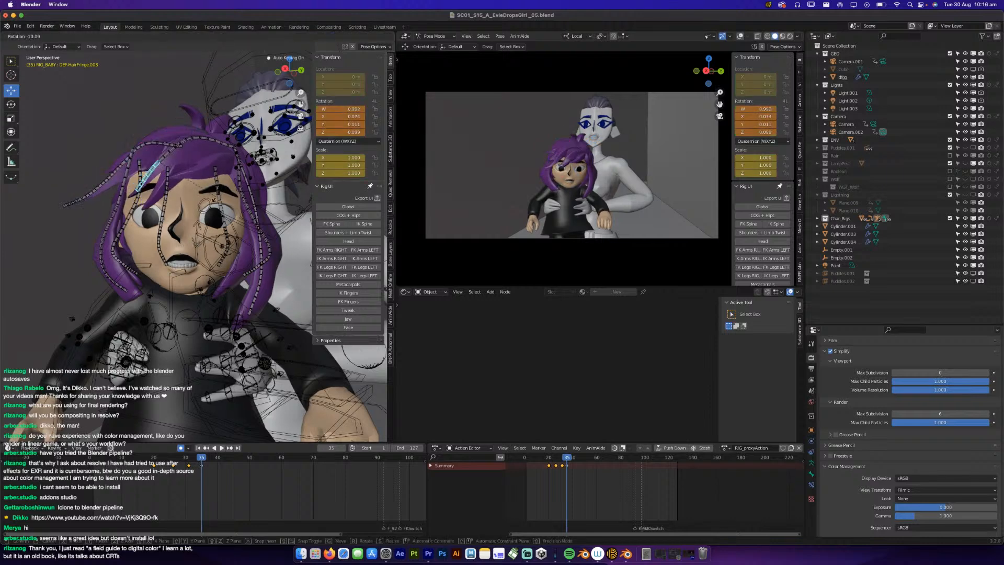
left_click(127, 201)
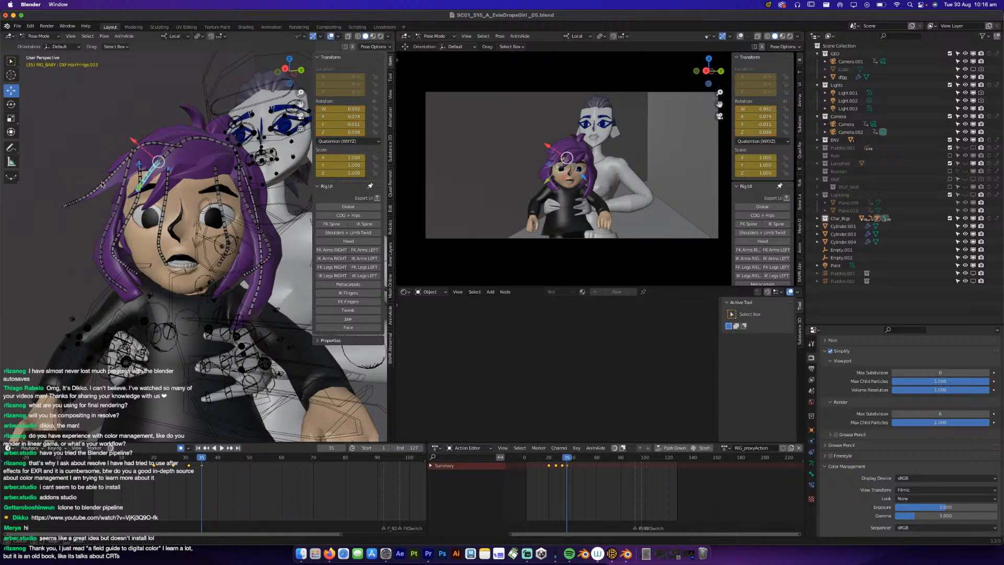
At frame 35, rotate the long fringe strand's lower, middle and tip bones one by one to curve it down around the head.
left_click(103, 190)
key("r")
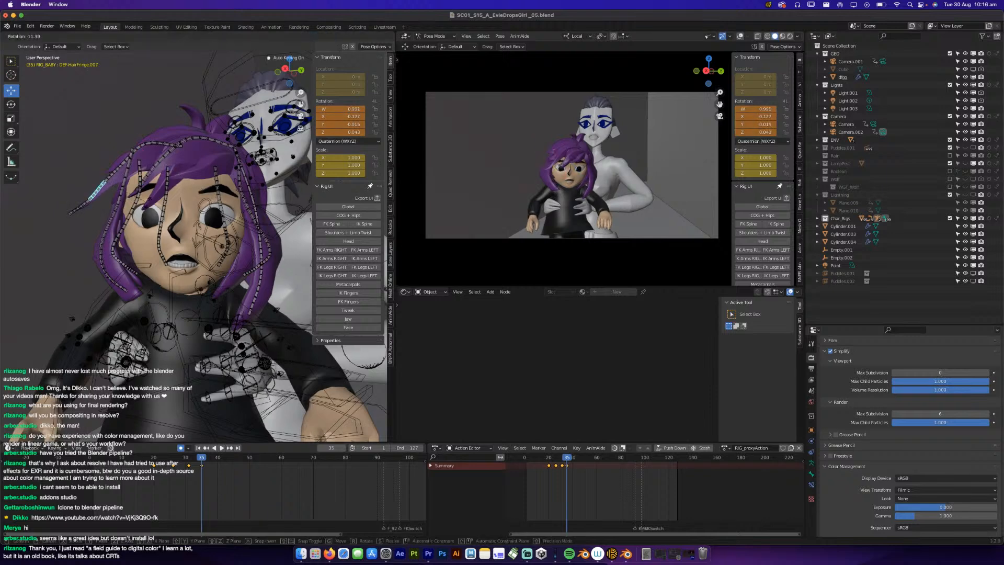
left_click(138, 189)
left_click(116, 175)
key("r")
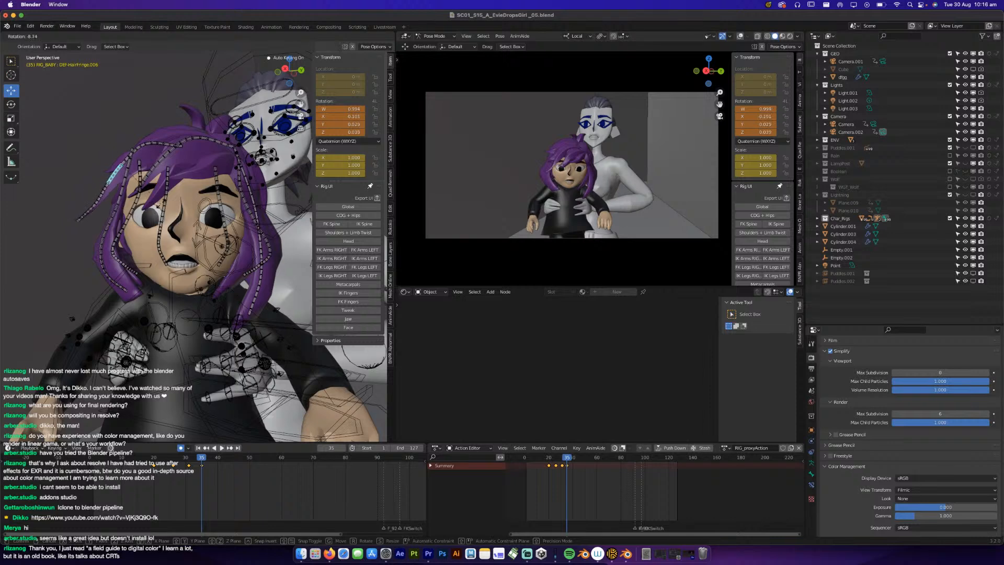
left_click(127, 215)
key("r")
left_click(149, 219)
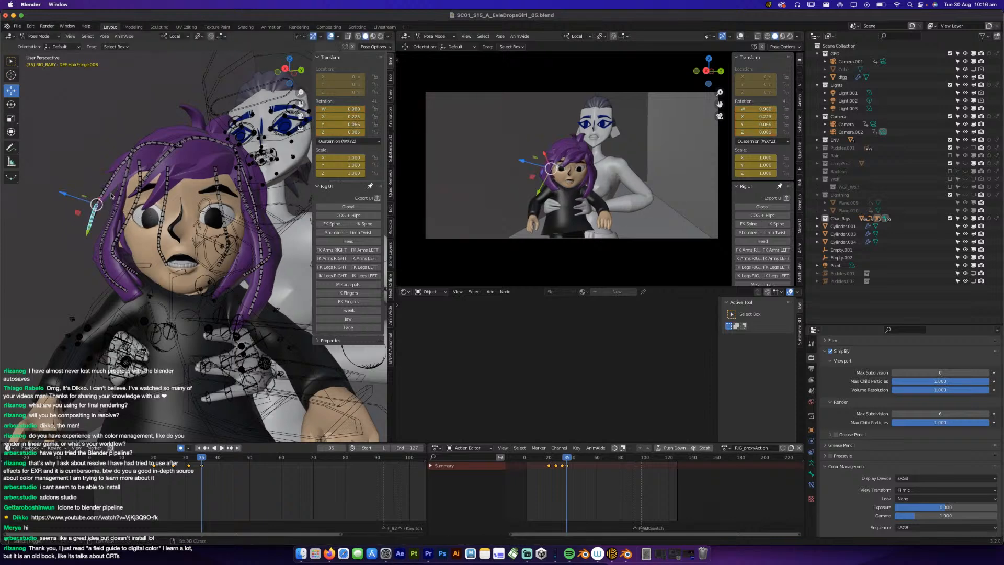
Reselect the bones of both fringe strands at frame 35 and save the file.
key("ctrl+z")
left_click(137, 151)
left_click(187, 143)
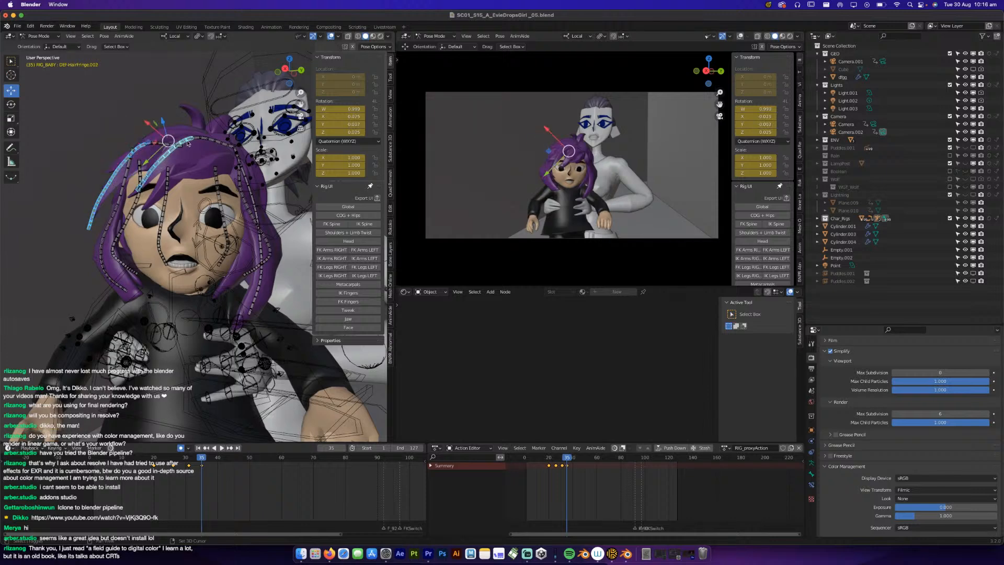
key("super+s")
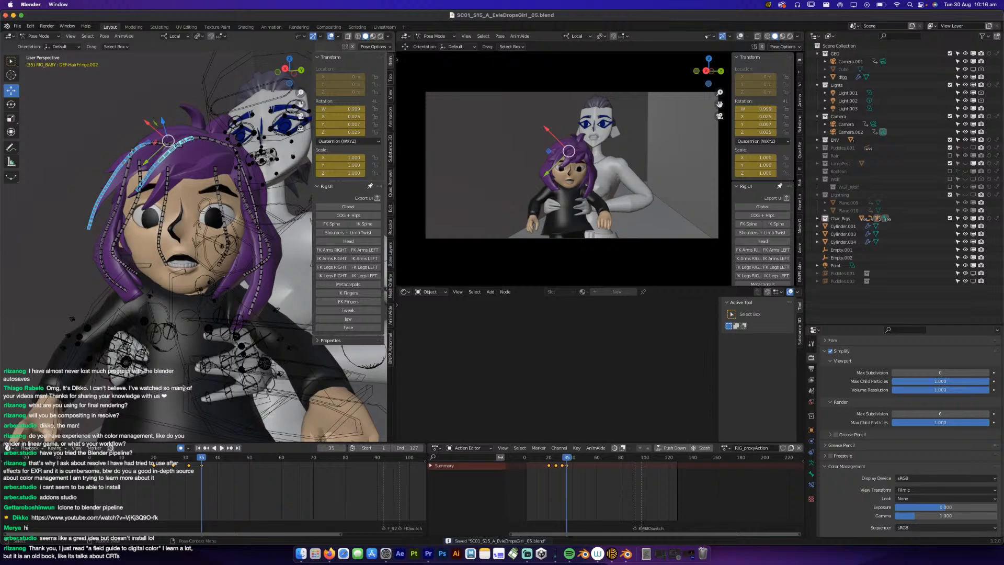
At frame 42, clear the fringe bones' rotation and rotate both strands slightly upward.
left_click_drag(148, 459, 224, 444)
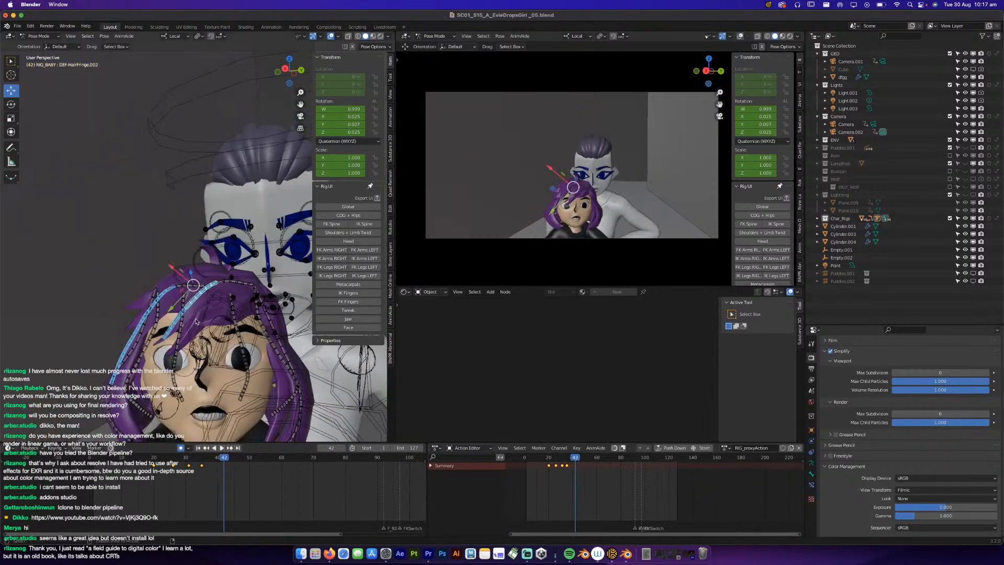
key("alt+r")
key("r")
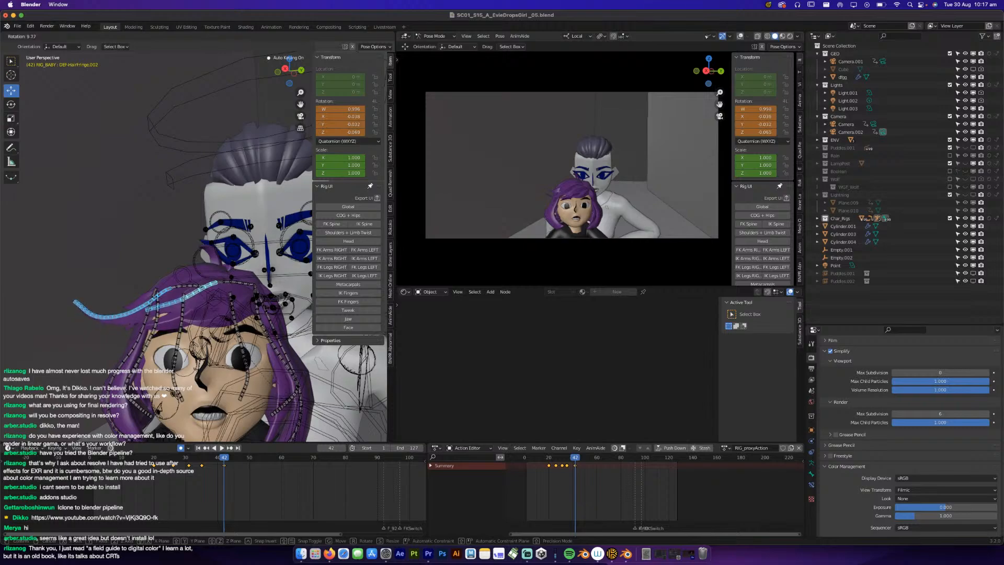
left_click(282, 410)
Replay the drop, key the fringe bones at frame 33, and move that keyframe to frame 35.
left_click(153, 462)
key("space")
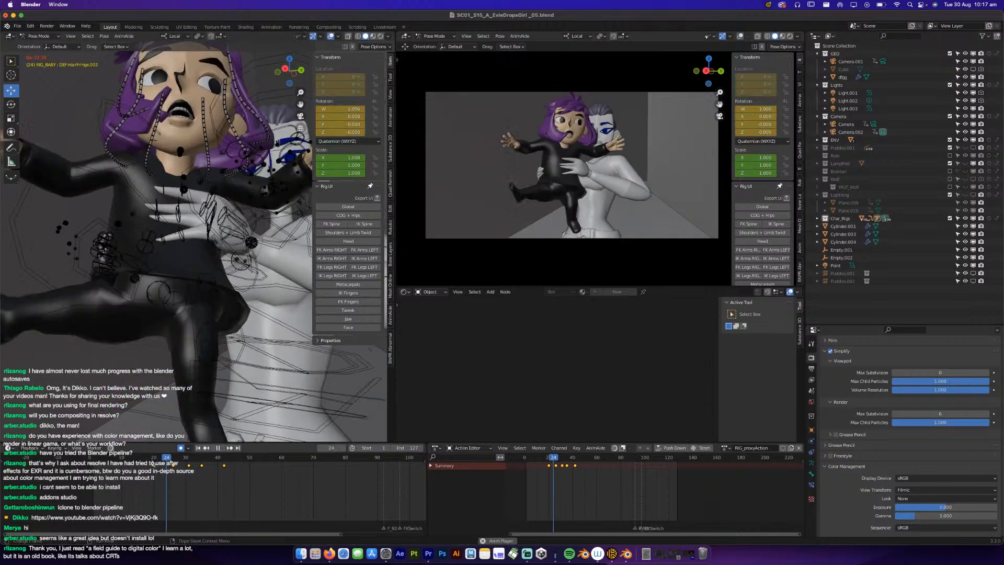
left_click(153, 461)
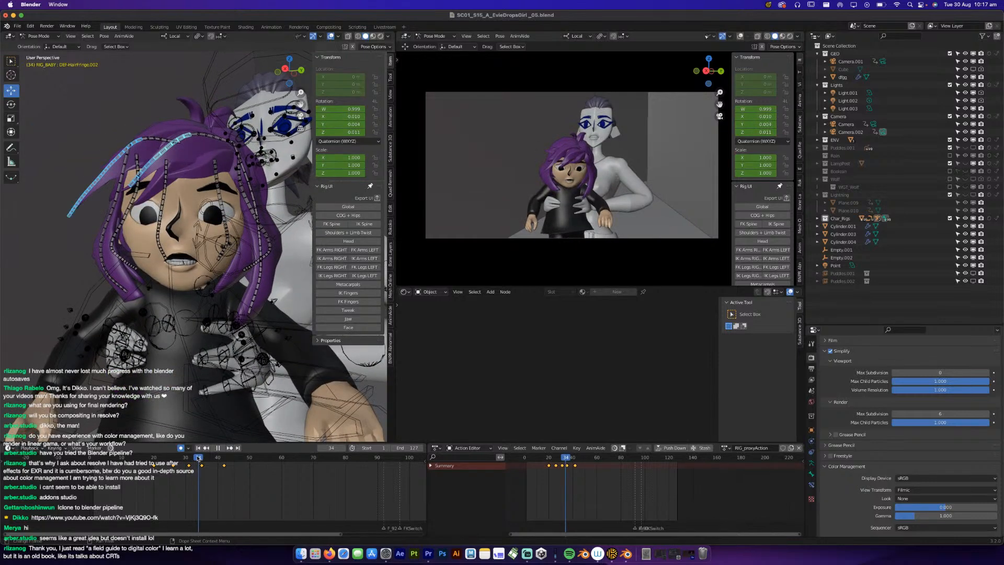
left_click_drag(197, 458, 195, 458)
key("space")
key("i")
left_click(189, 319)
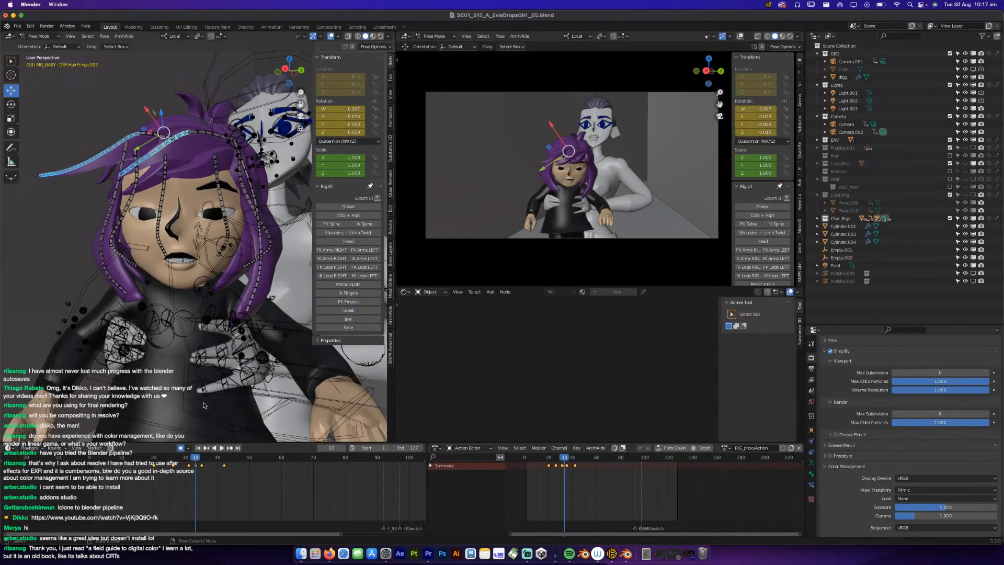
left_click(195, 466)
left_click_drag(196, 466, 201, 466)
Replay the drop from about frame 14 and delete the fringe bones' keyframe at frame 31.
left_click(134, 460)
key("space")
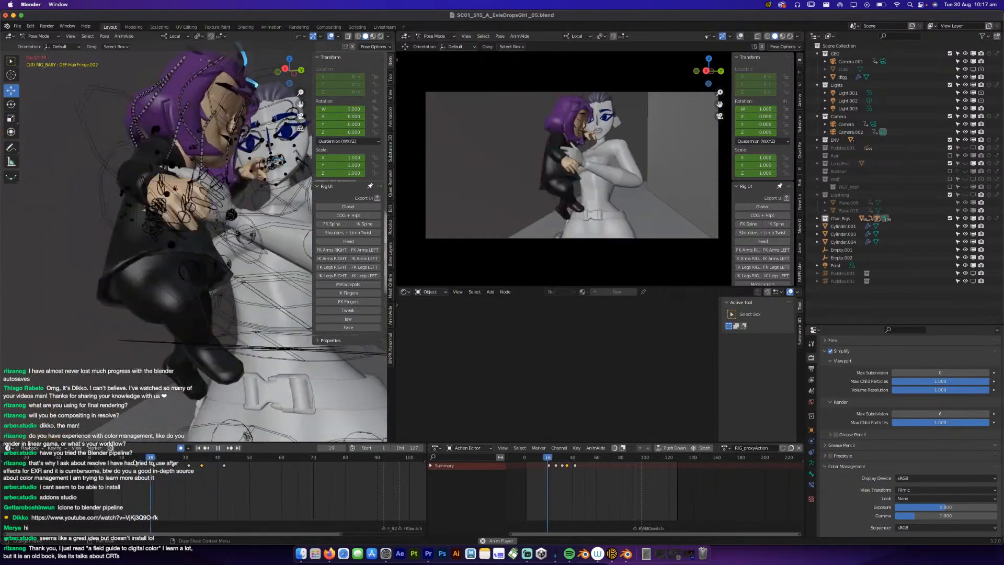
key("space")
left_click_drag(181, 462, 190, 462)
left_click(190, 466)
key("x")
left_click(190, 465)
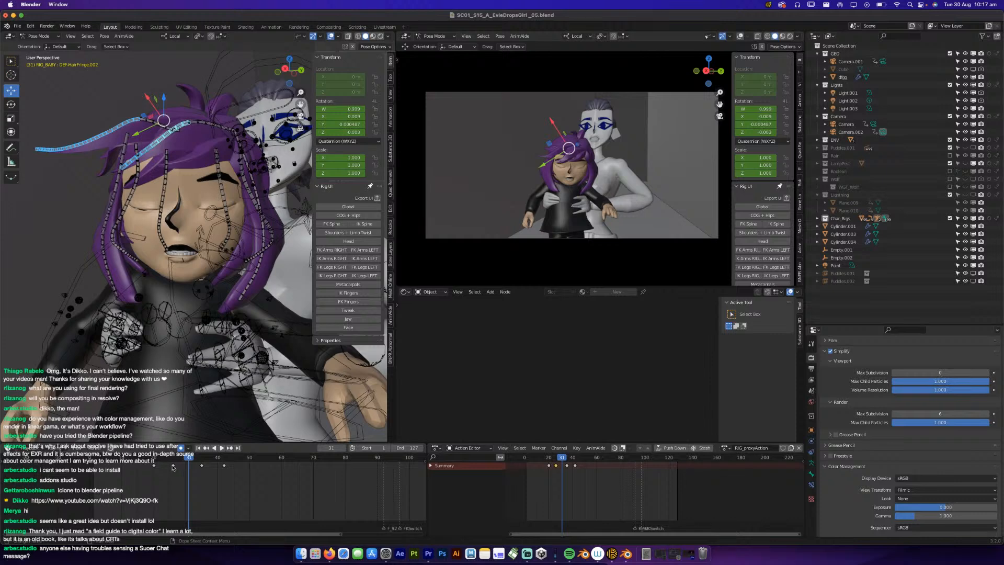
Move the fringe keyframe between frames 20 and 35 to frame 29 and play back the drop.
left_click_drag(173, 466, 185, 464)
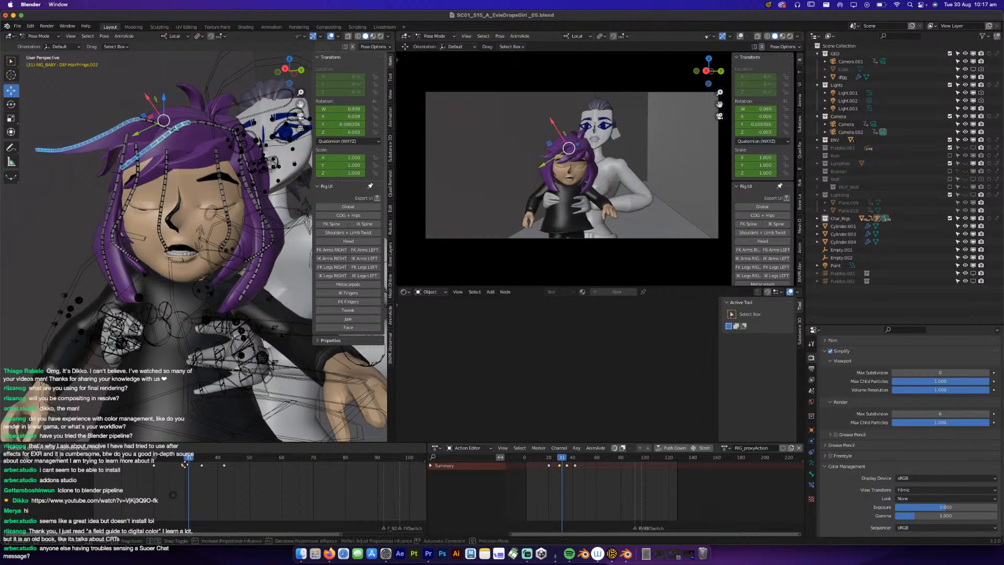
left_click(184, 465)
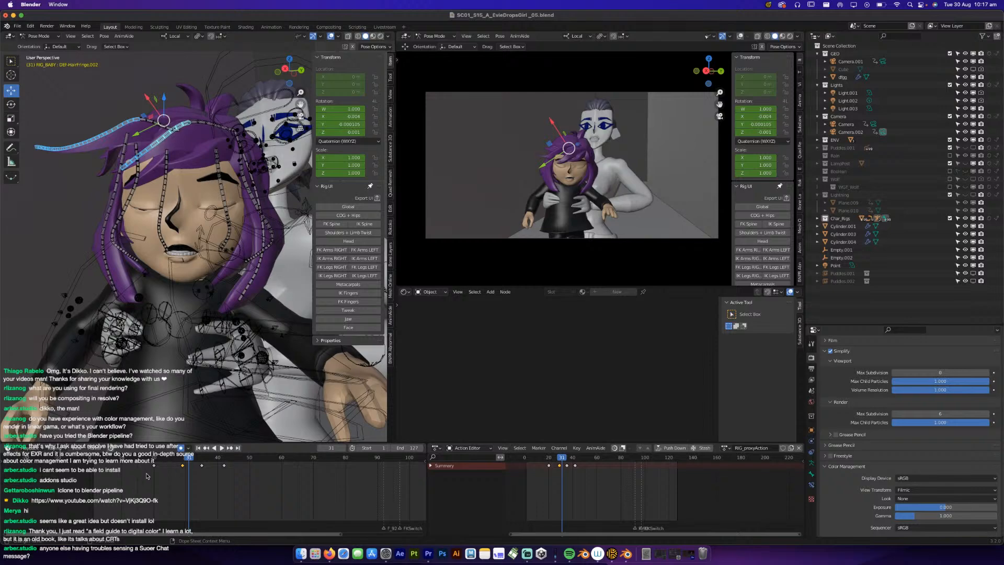
key("space")
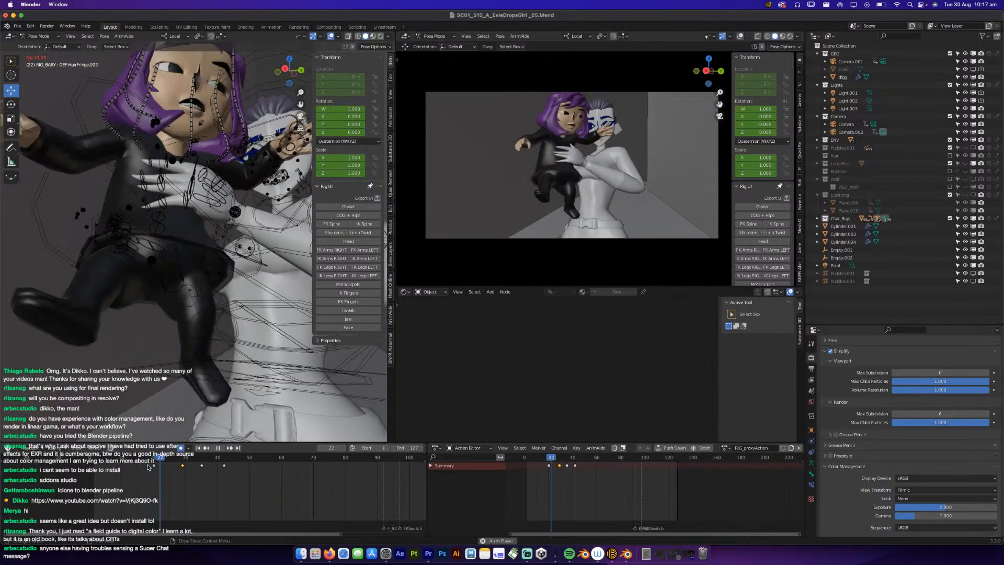
key("space")
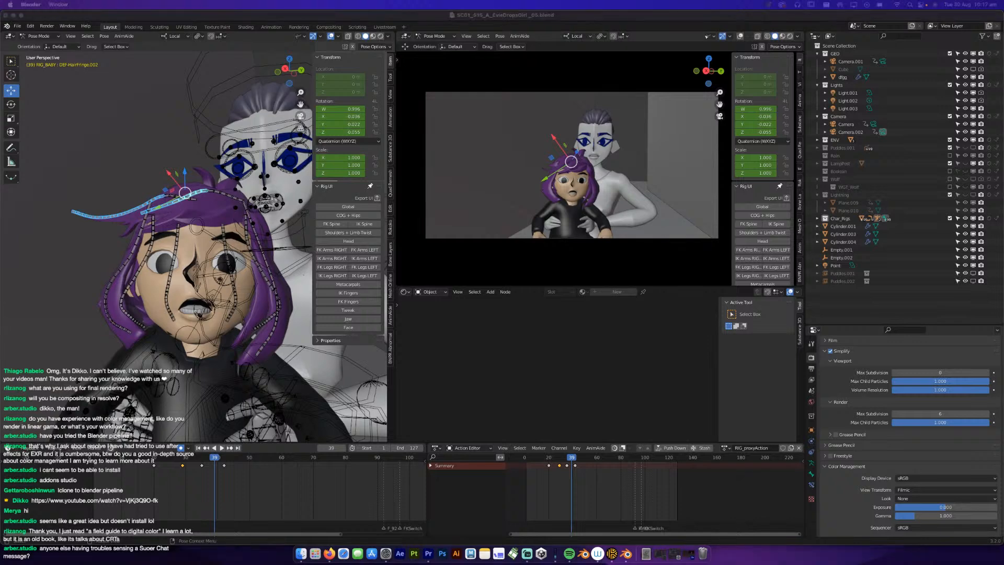
Replay the drop repeatedly from about frame 20 and scrub to frame 43 to check the fringe motion.
left_click(153, 459)
key("space")
left_click(152, 458)
left_click(151, 458)
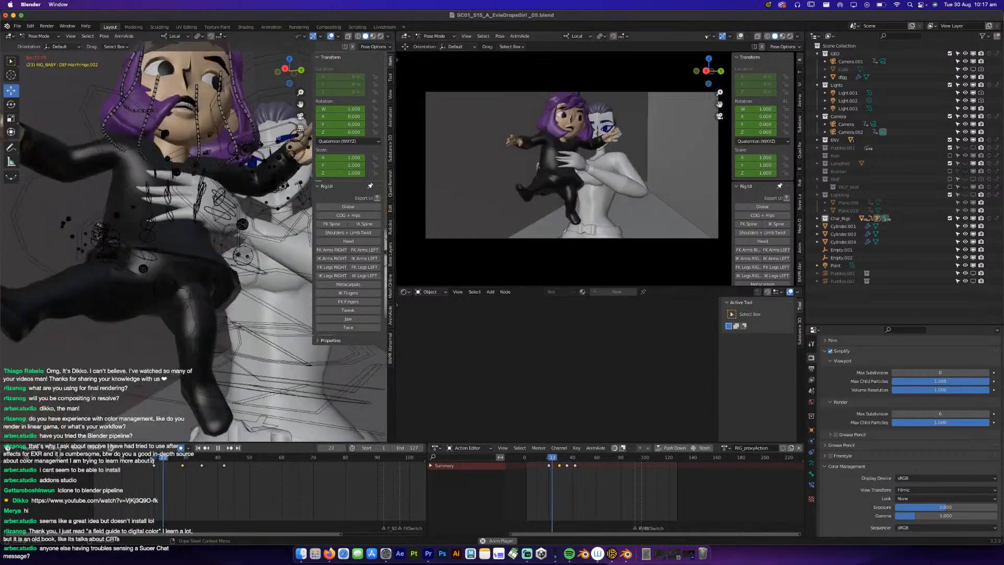
left_click(151, 458)
left_click(151, 458)
left_click_drag(152, 459, 227, 459)
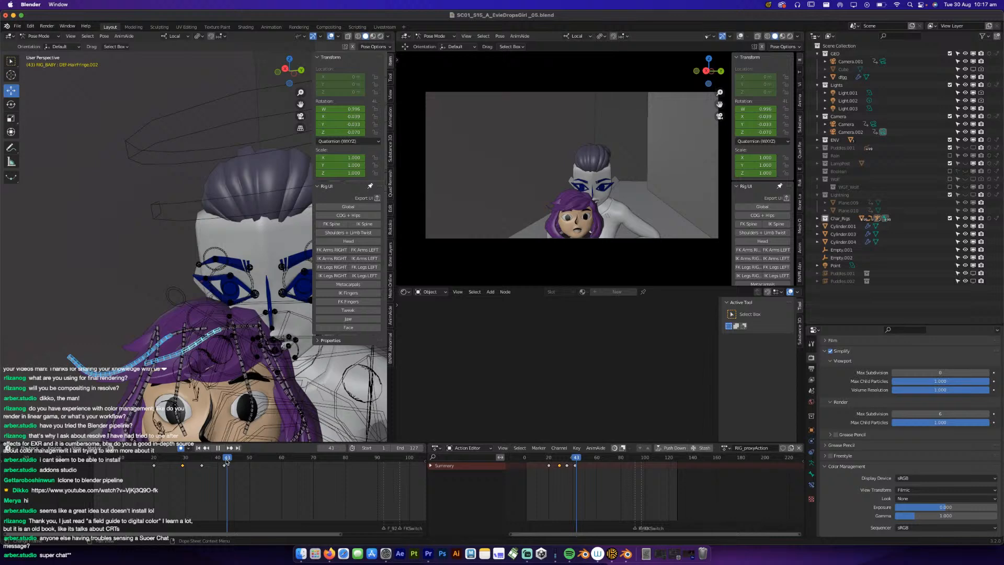
Rotate the selected fringe bones at frame 45 to key a pose after the existing fringe keyframes.
scroll(199, 369, "down", 4)
middle_click_drag(216, 434, 220, 390, "shift")
scroll(219, 390, "up", 2)
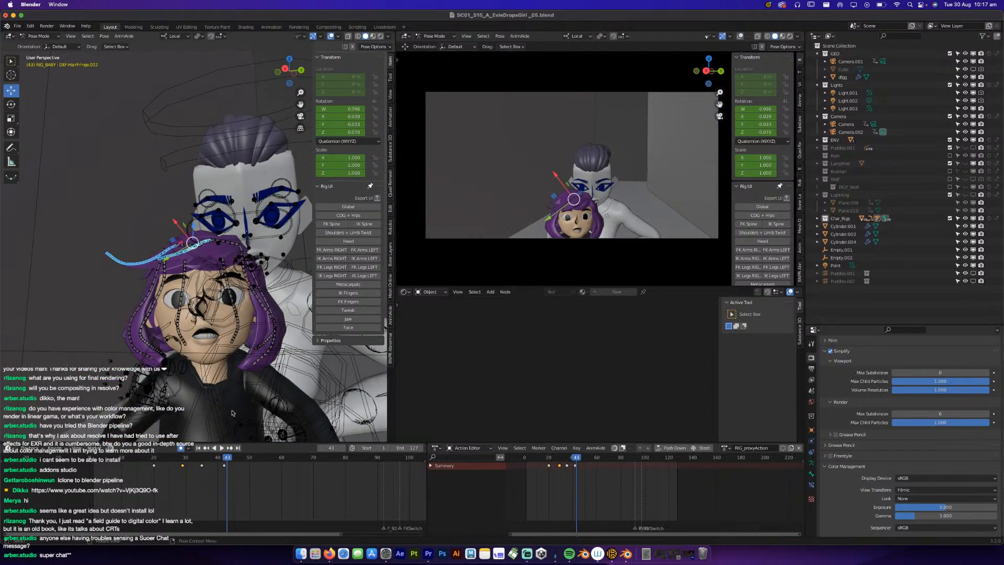
key("space")
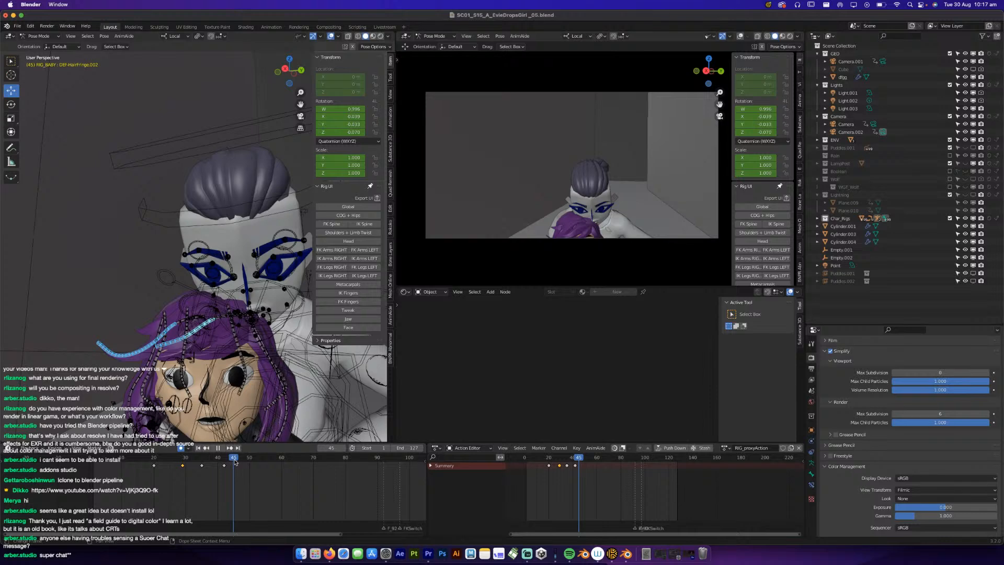
key("space")
key("r")
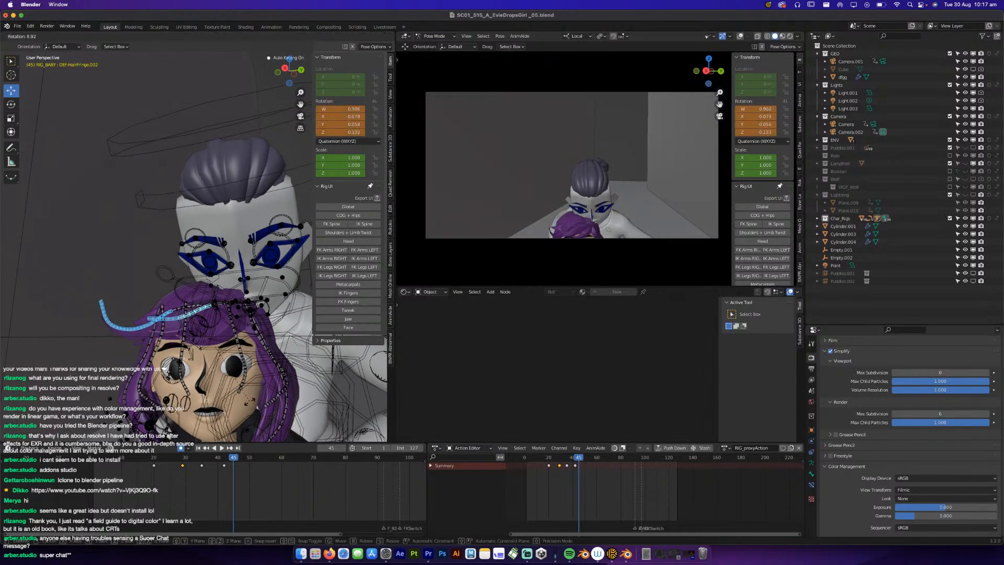
left_click(246, 425)
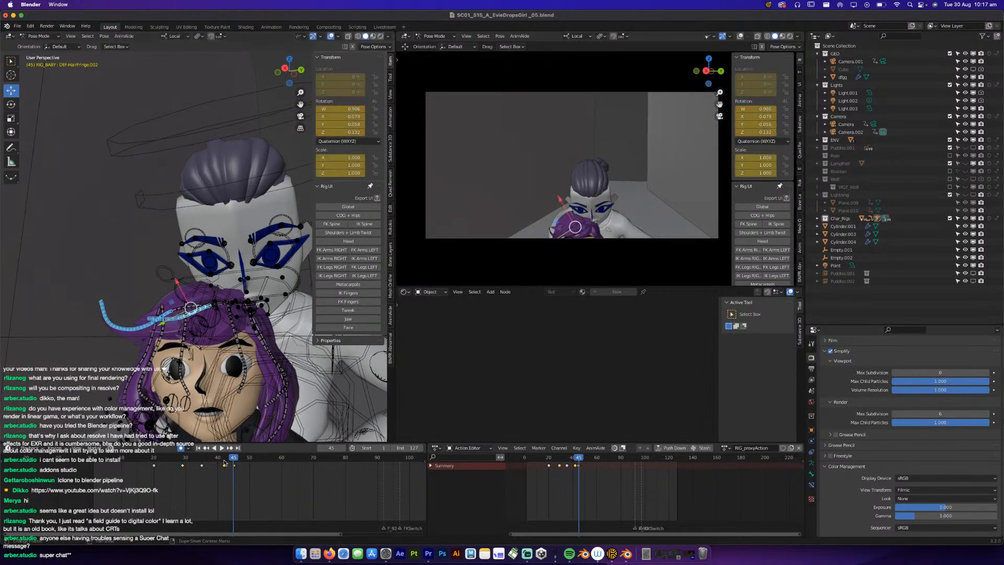
Play back the new fringe pose, return to frame 17, and save the file.
key("space")
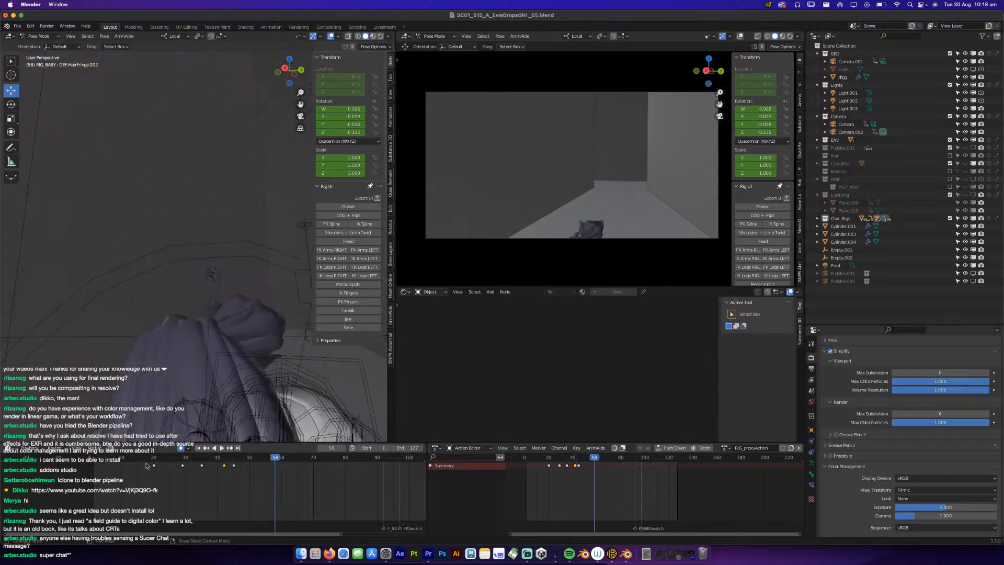
left_click(144, 459)
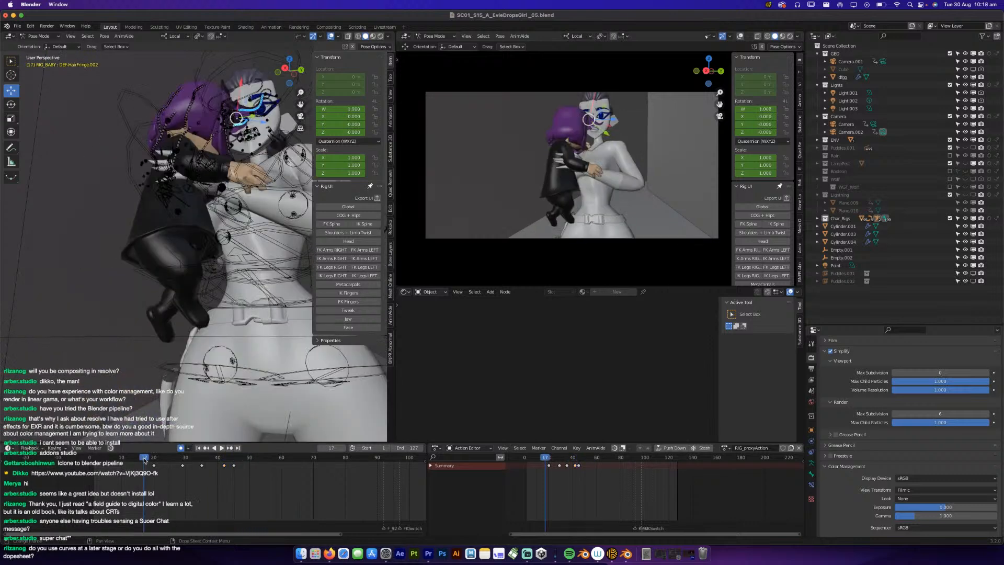
key("super+s")
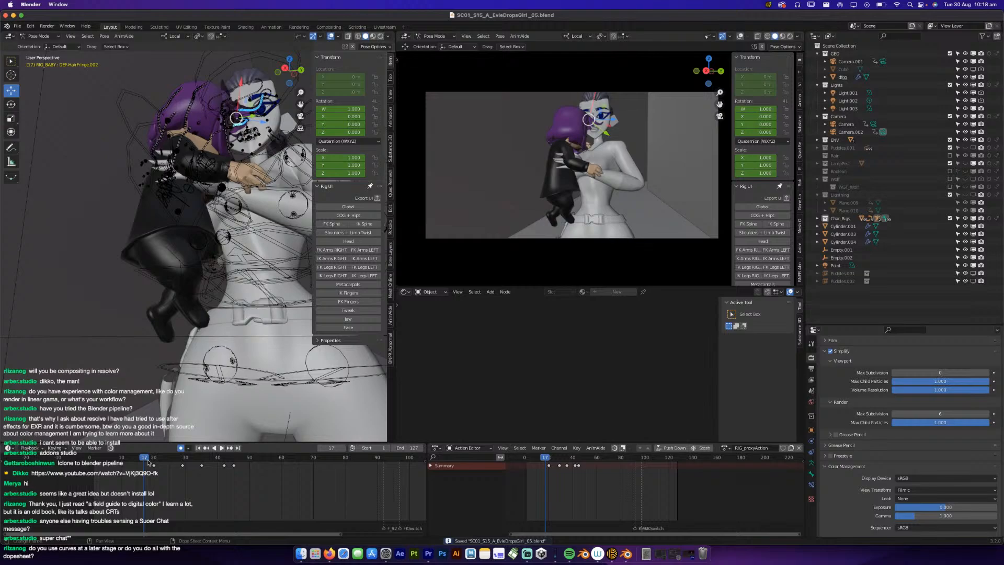
Replay the drop repeatedly, from frame 17 and from the start of the shot, to check the fringe motion.
key("space")
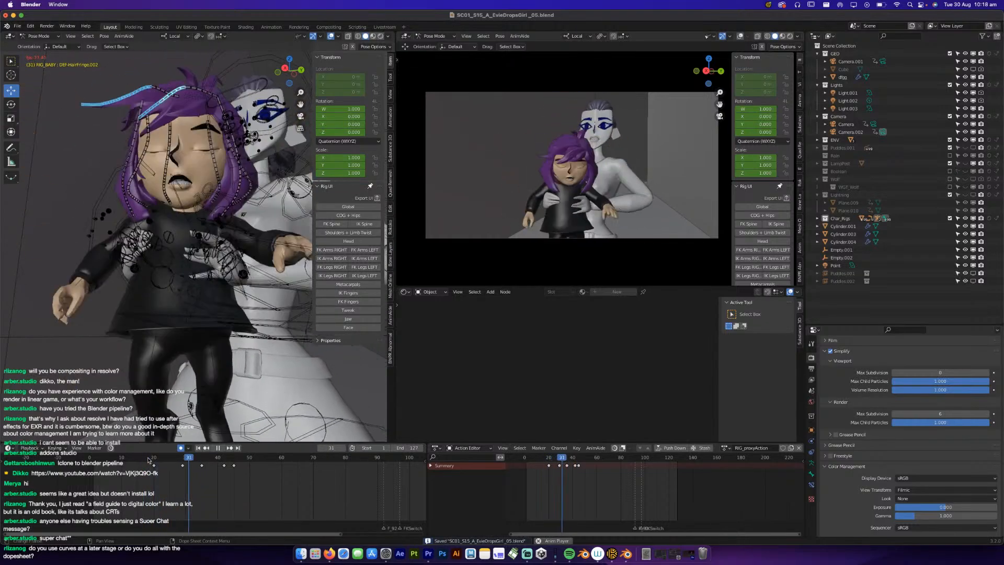
key("space")
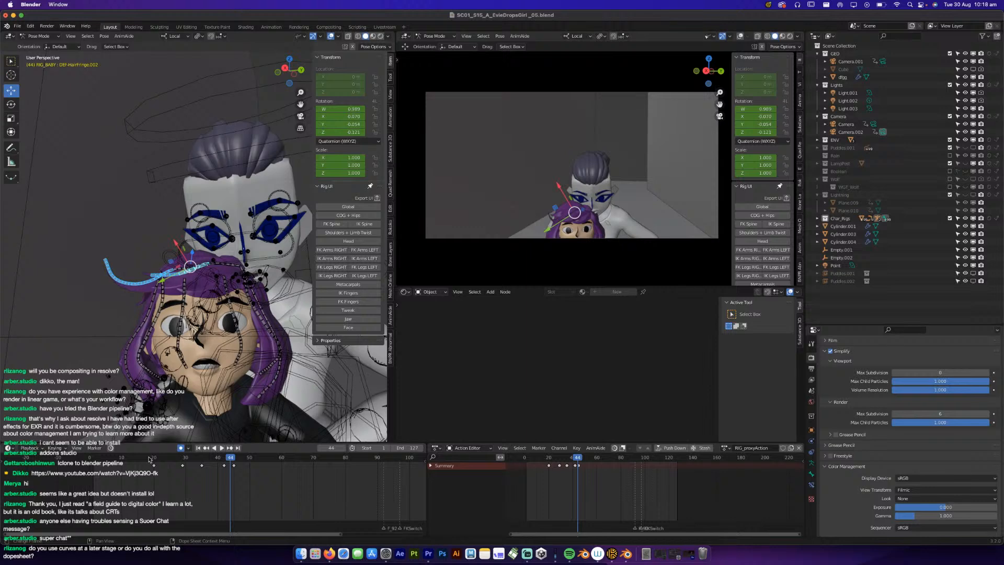
key("shift+Left")
key("space")
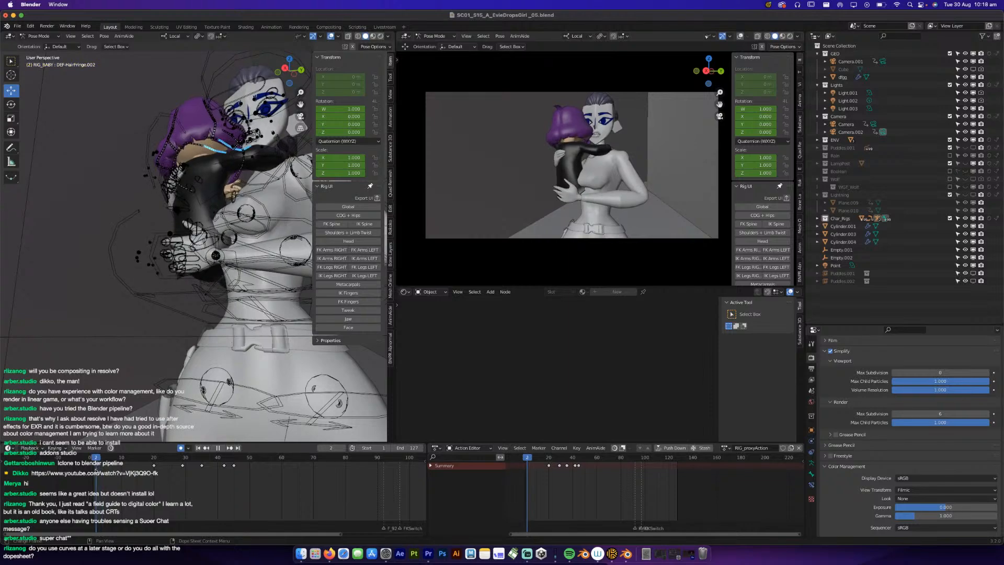
key("space")
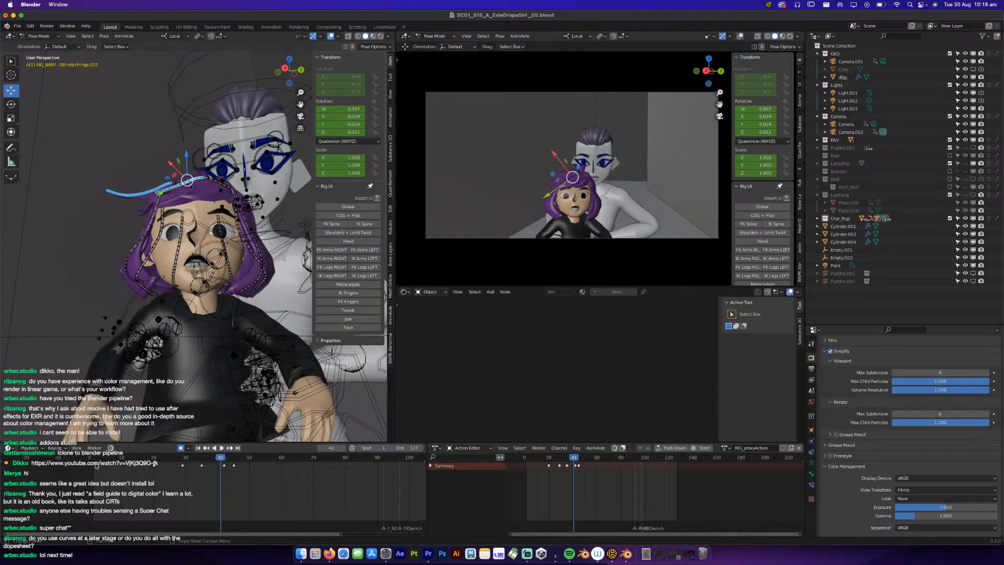
key("shift+Left")
key("space")
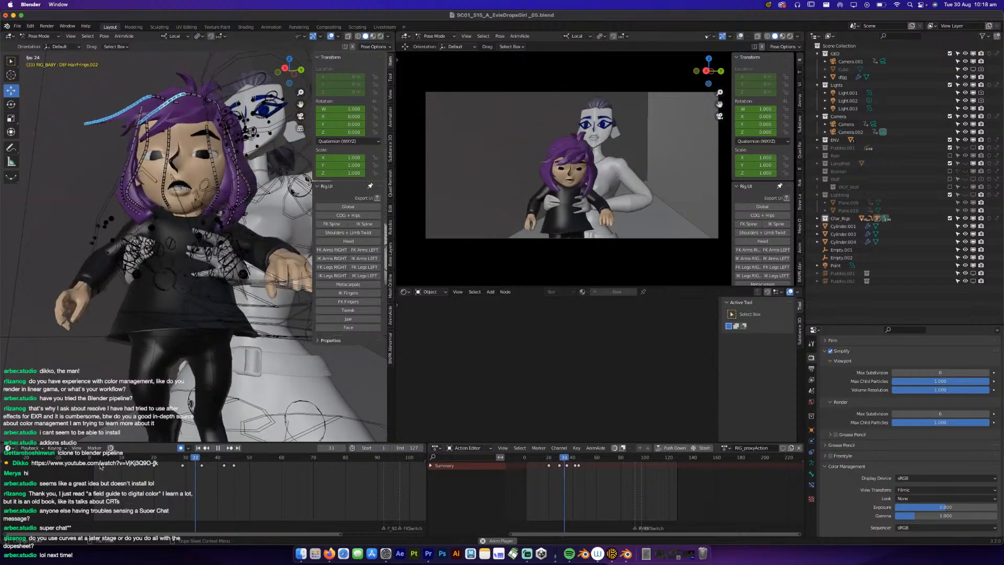
key("space")
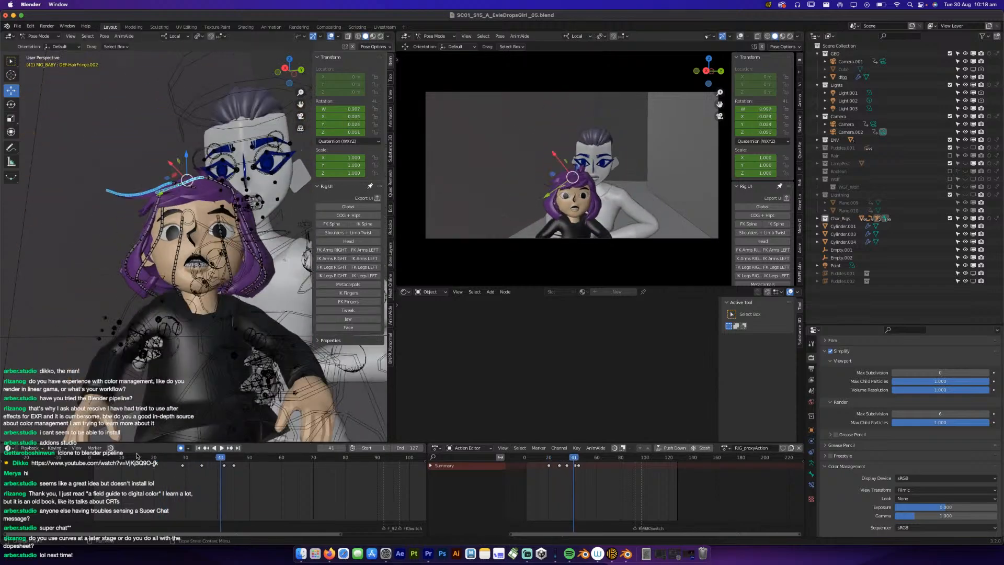
key("shift+Left")
key("space")
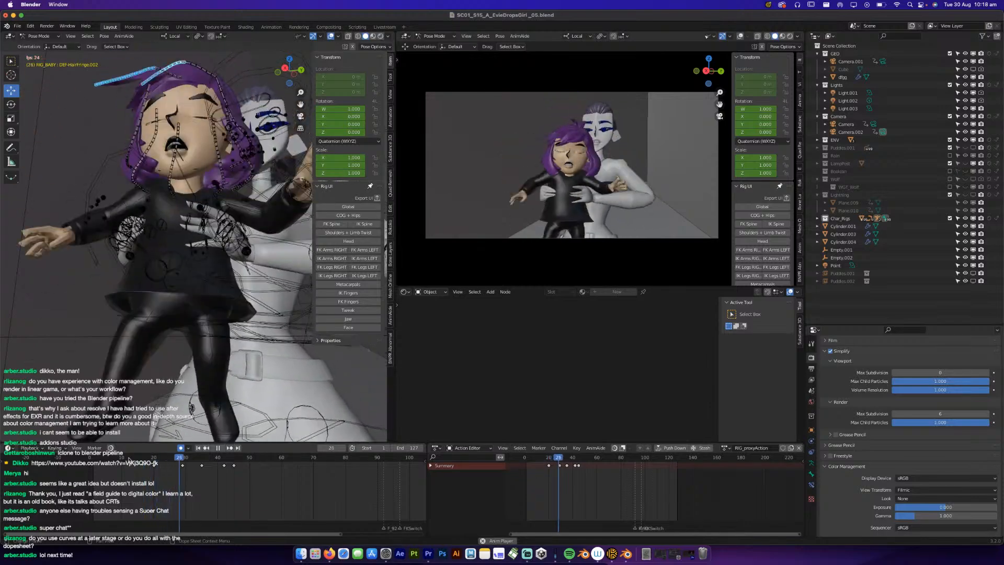
key("space")
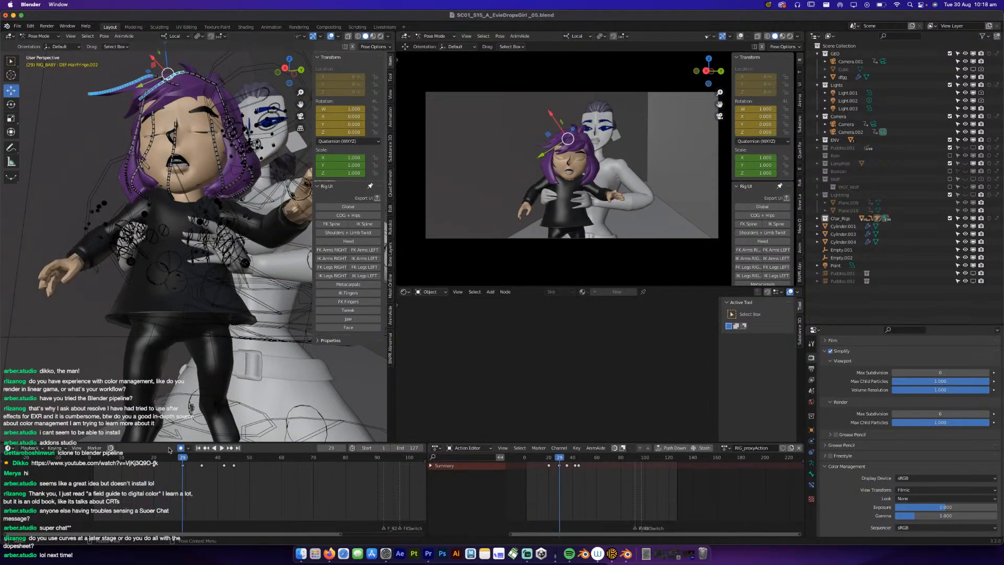
Scrub and replay the drop from about frame 10 to review the hair motion, and save the file.
key("space")
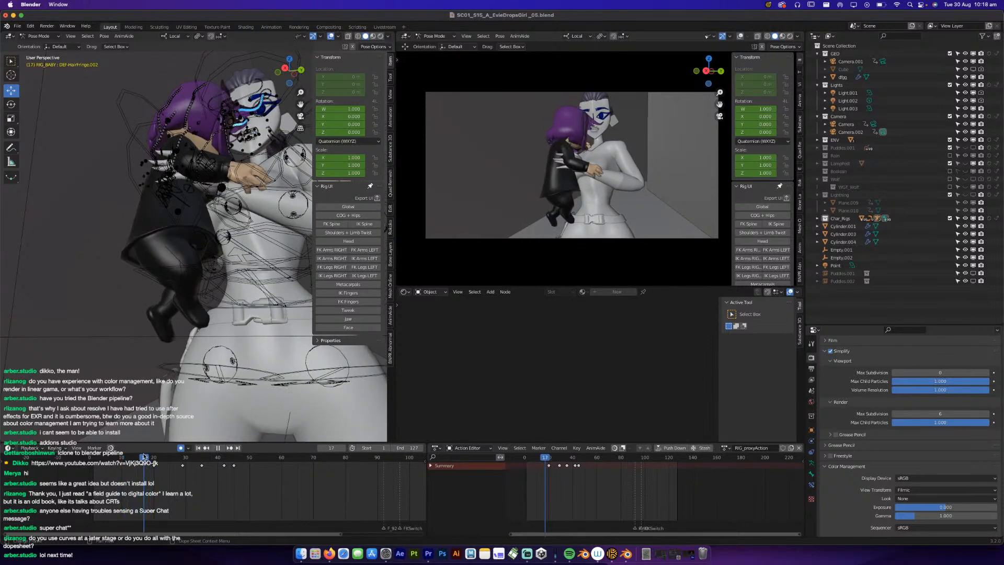
left_click_drag(150, 455, 205, 457)
key("space")
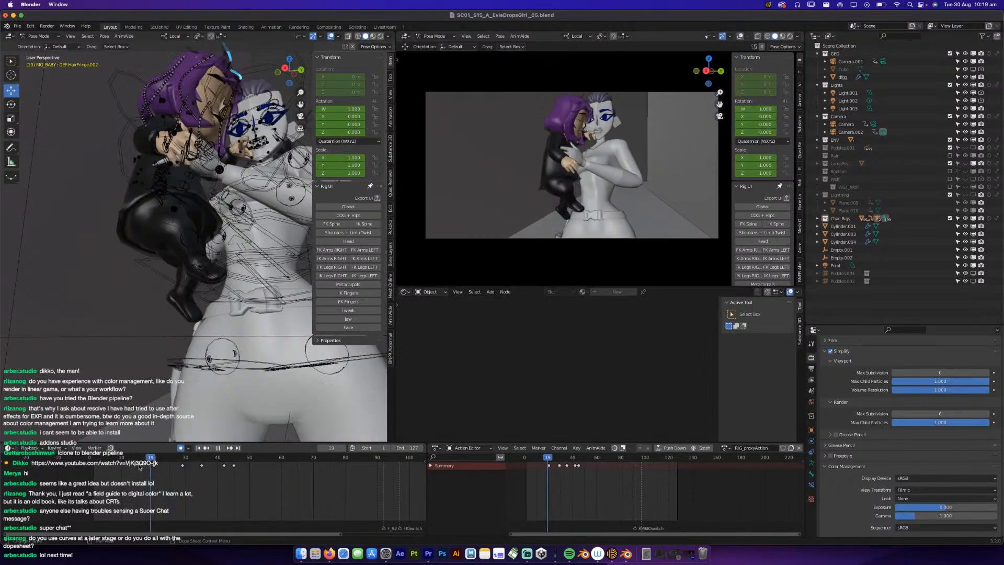
key("space")
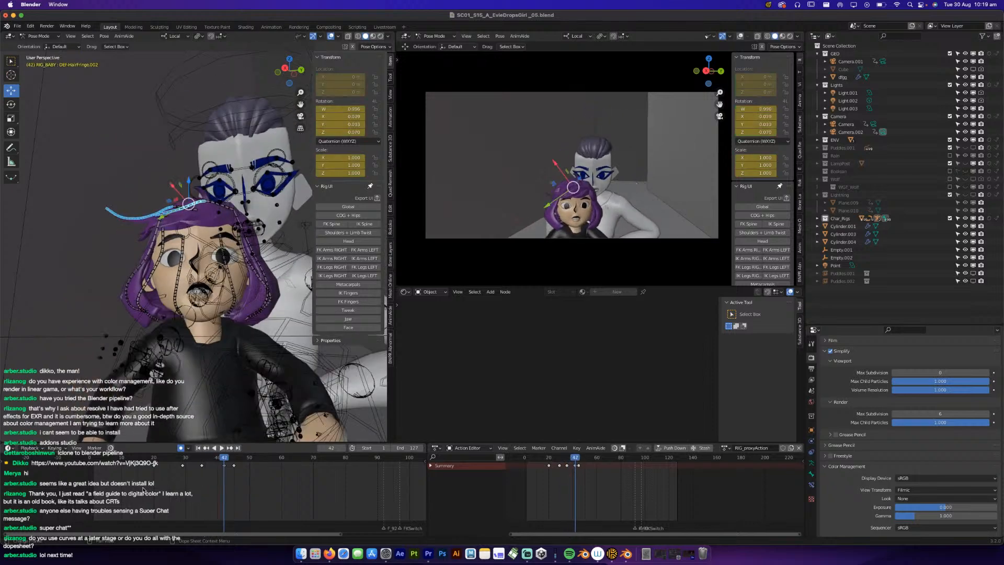
left_click(123, 460)
key("space")
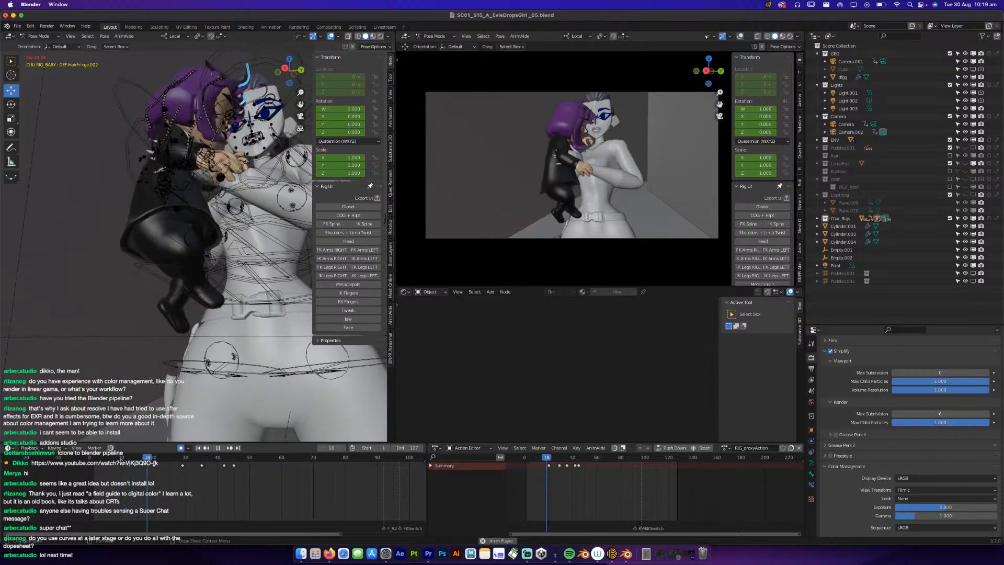
key("space")
key("space")
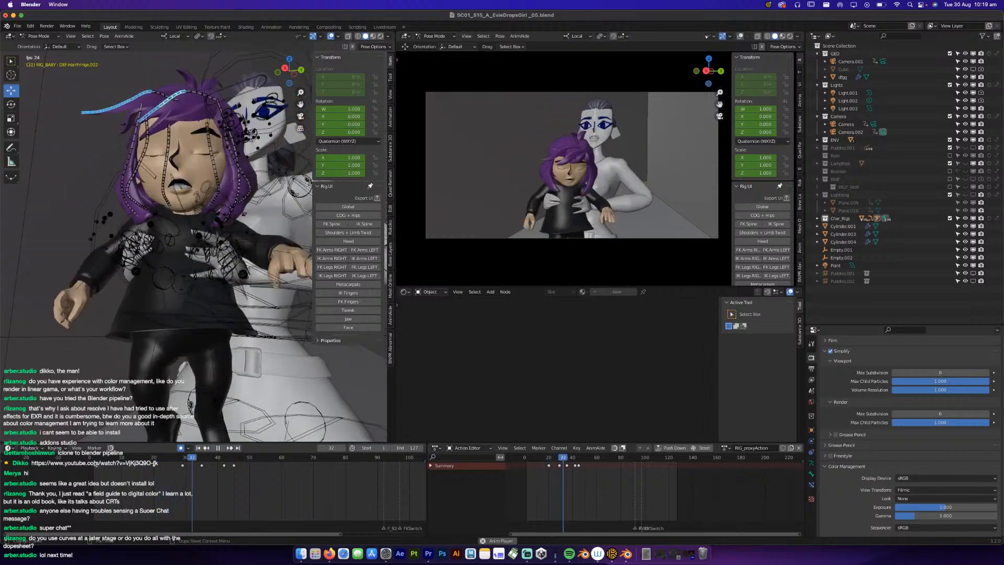
key("space")
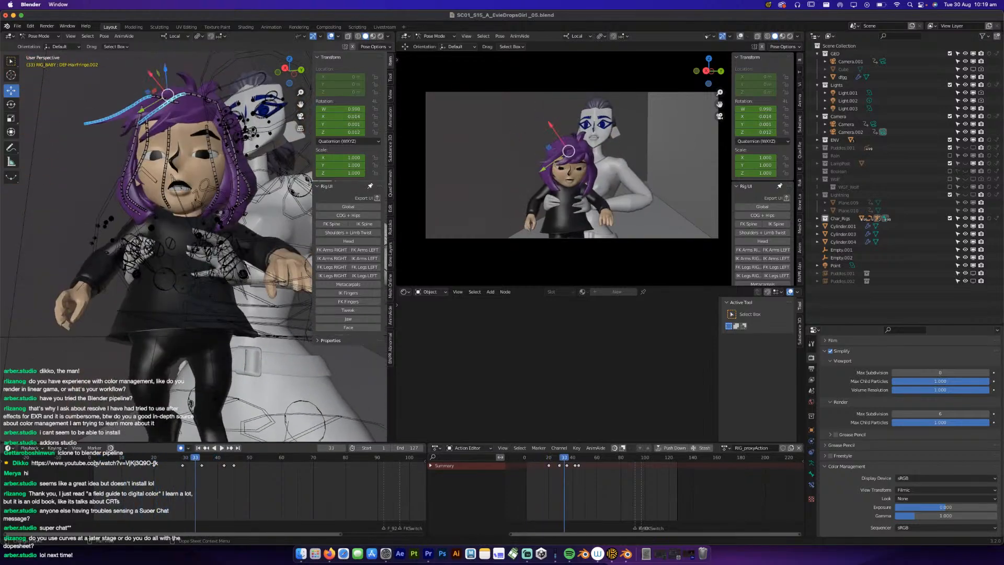
key("super+s")
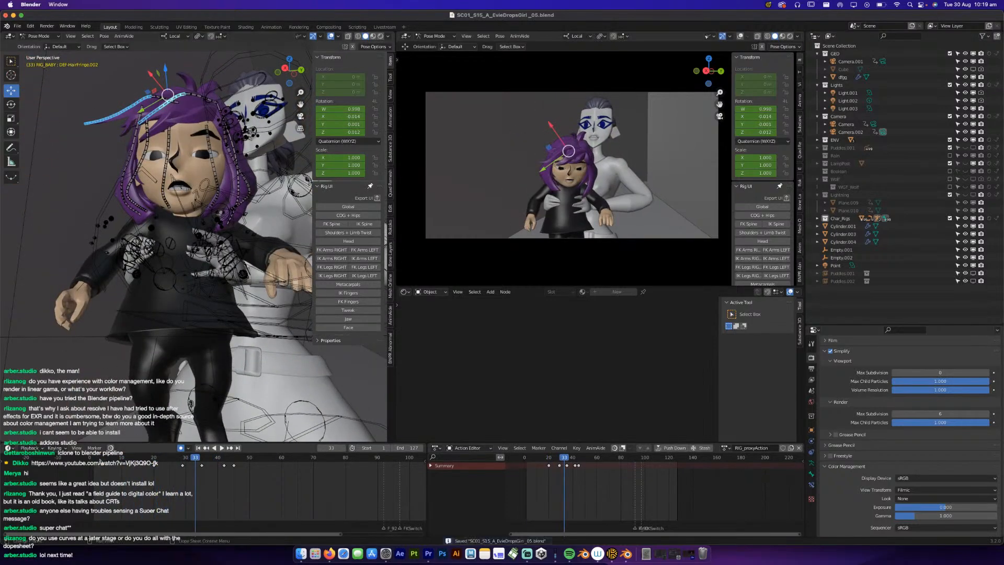
Replay the shot from its first frames up to frame 37 and save the file.
key("space")
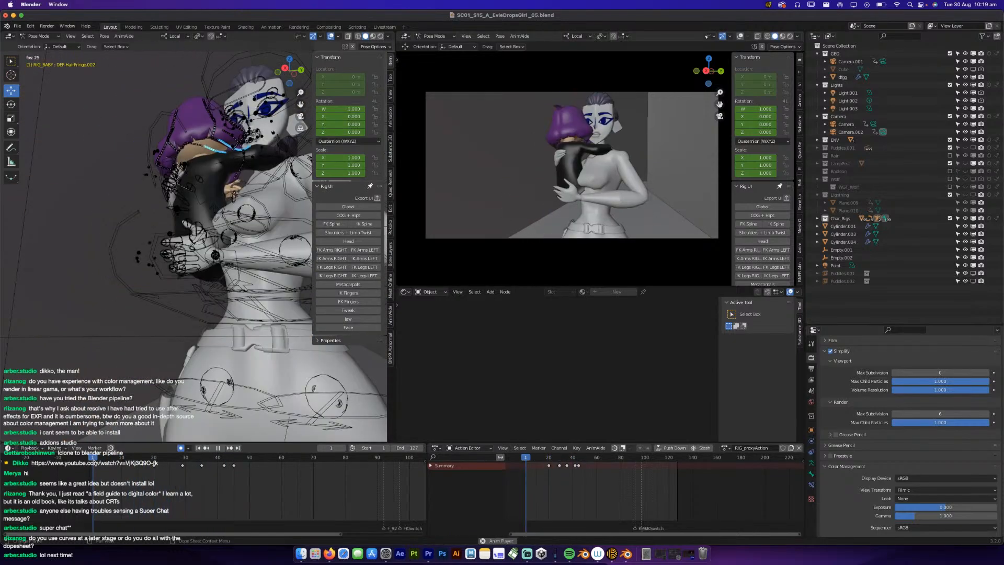
left_click(95, 462)
key("space")
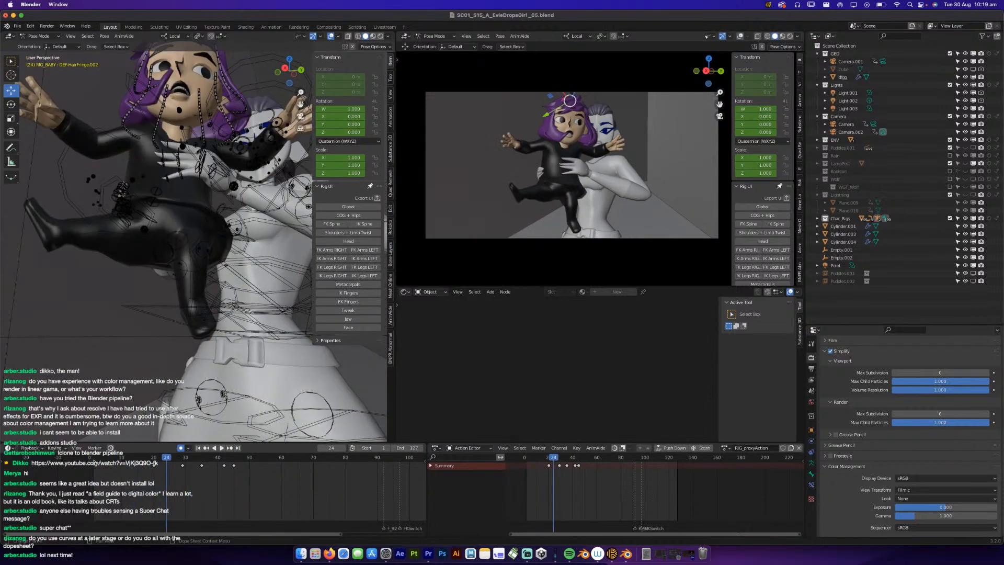
key("Escape")
key("space")
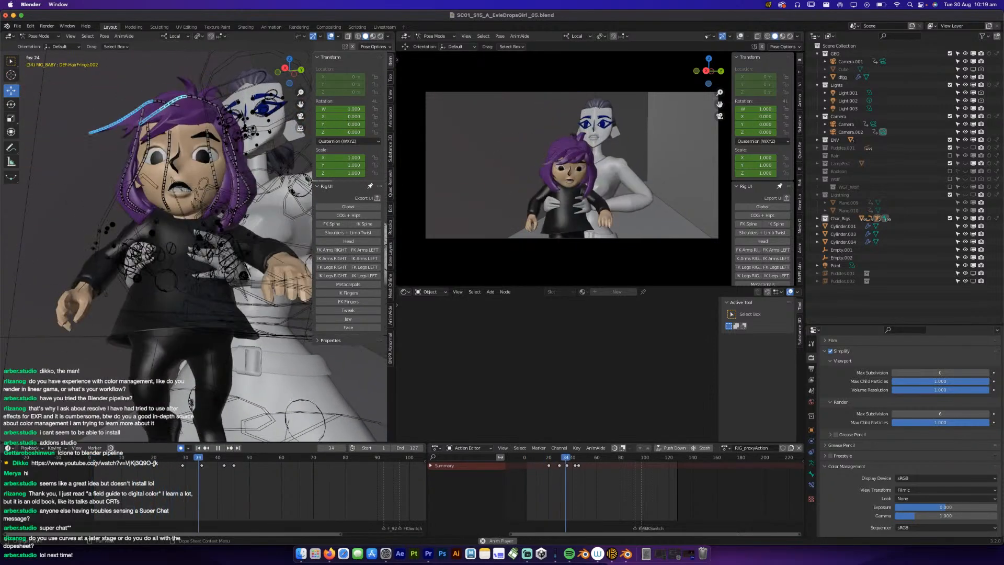
key("space")
key("super+s")
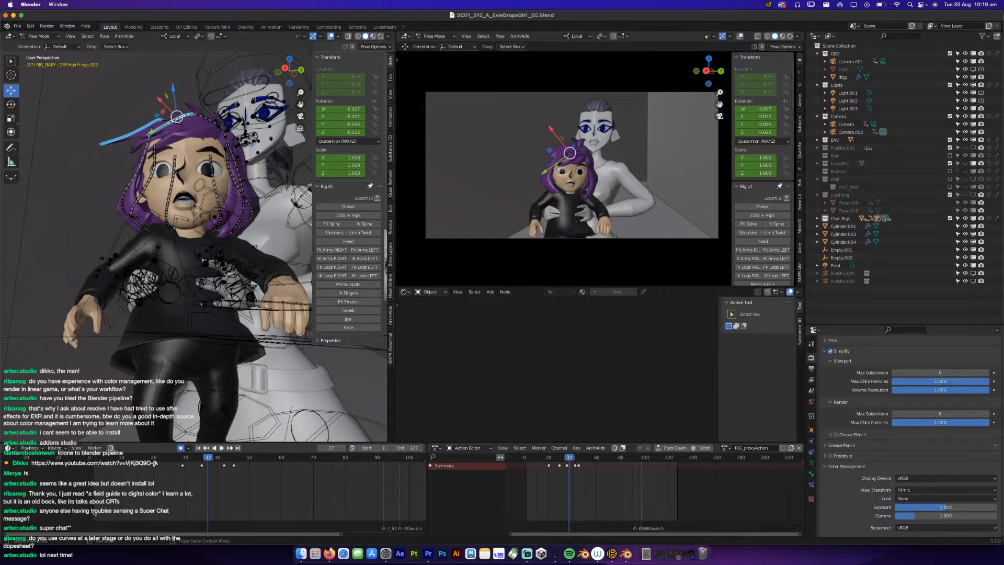
key("super+s")
Play the shot from frame 1 through the full drop, stop at frame 46, and save the file.
key("space")
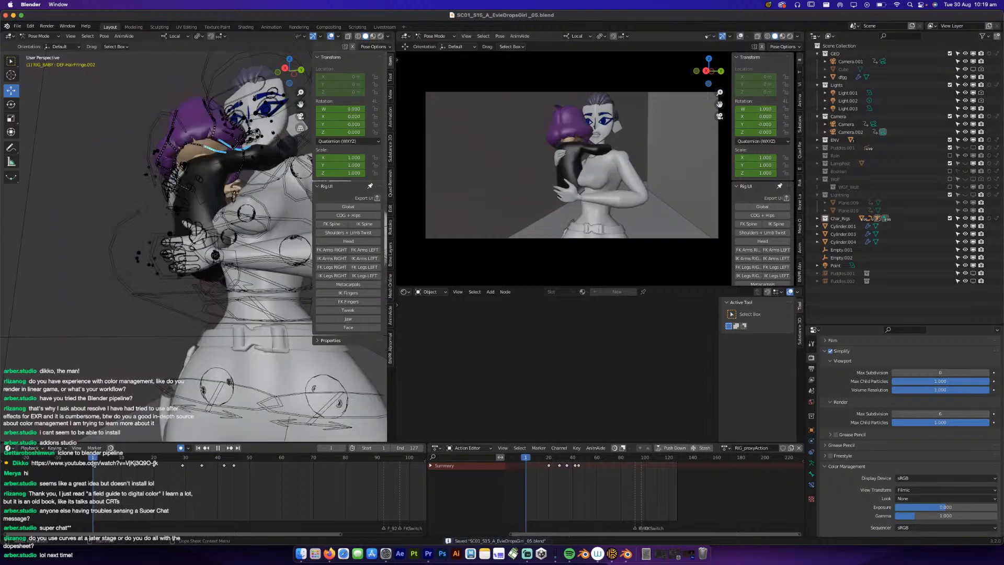
key("space")
key("space")
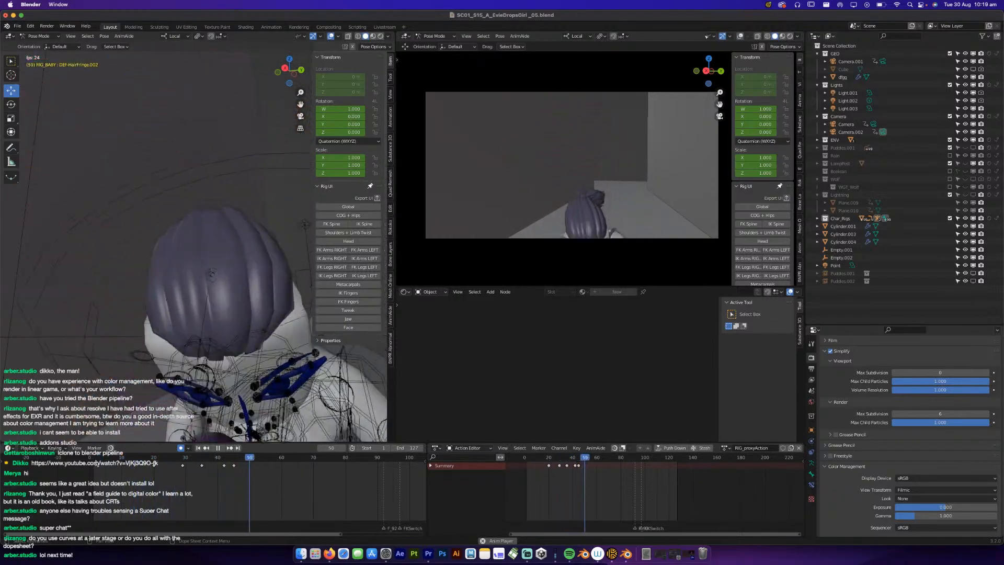
key("space")
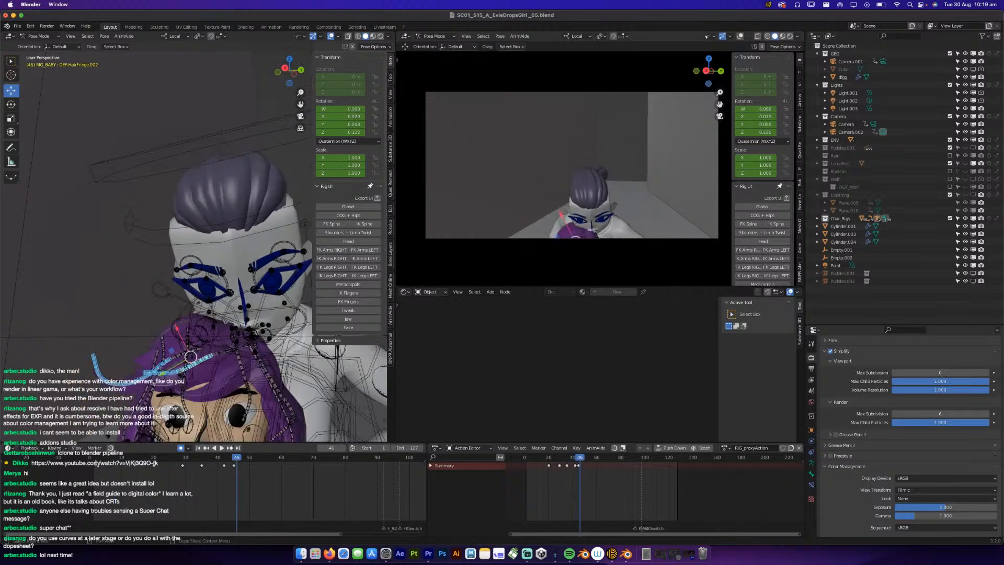
key("ctrl+s")
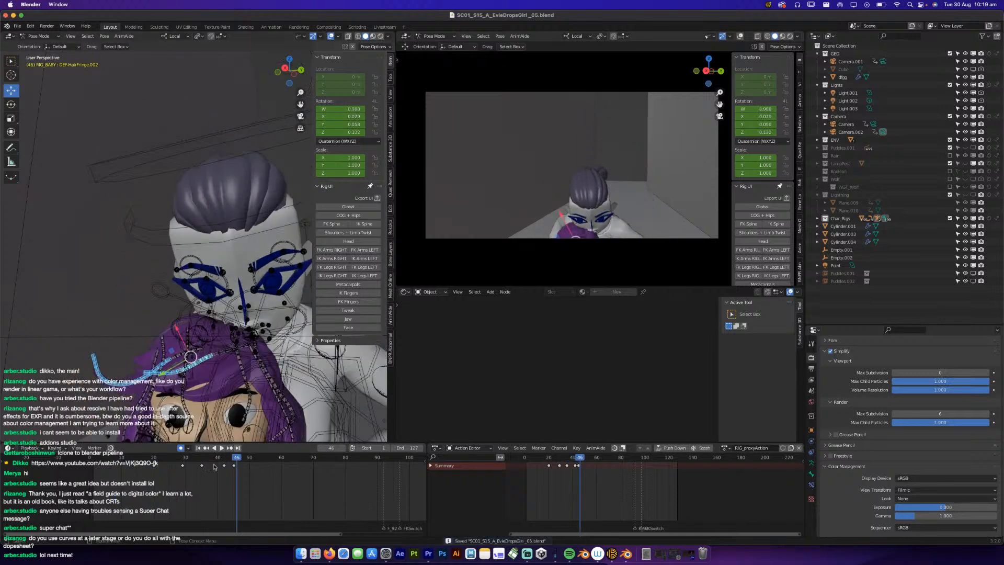
Replay the drop, stop at frame 31, and save the file.
key("space")
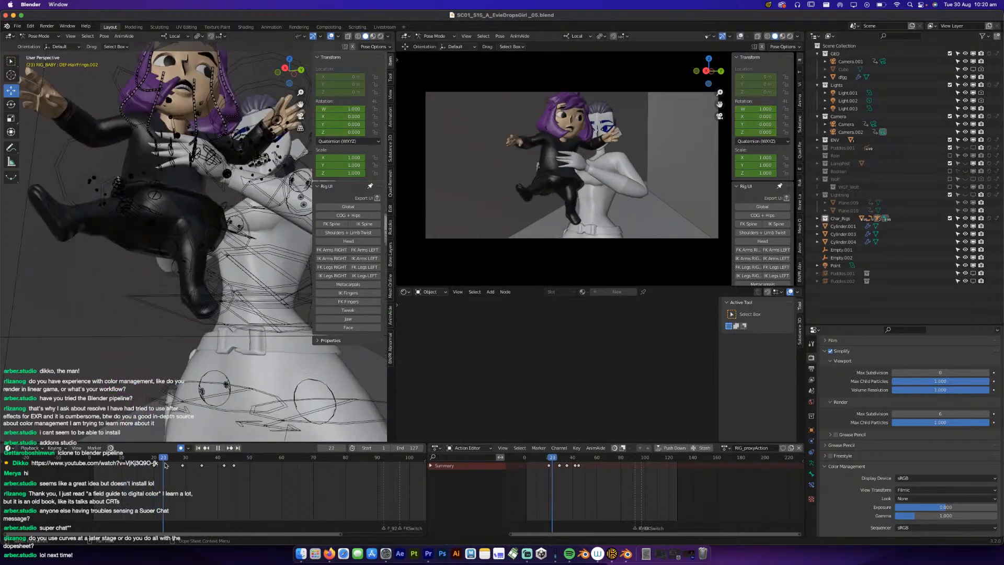
key("space")
key("ctrl+s")
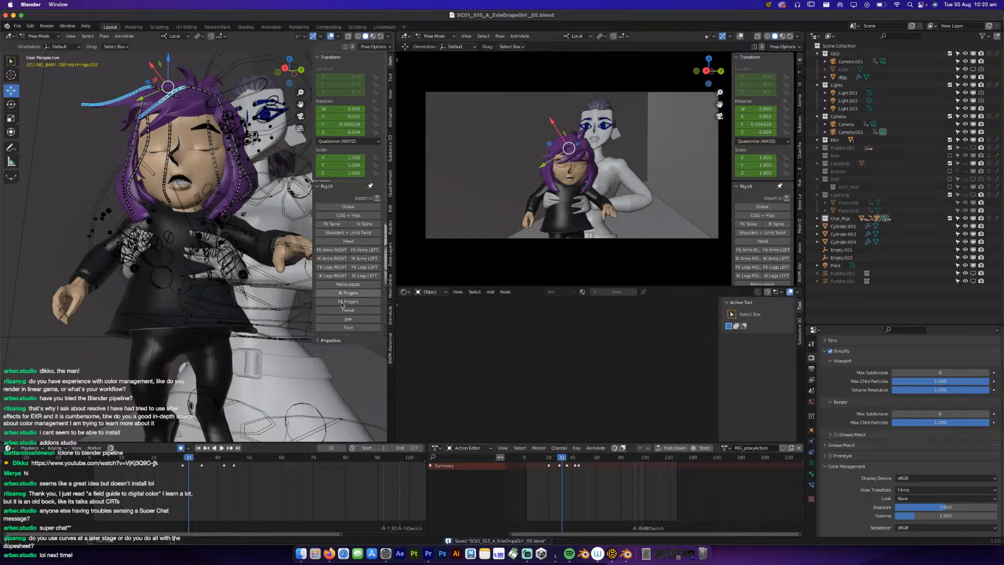
Show the girl rig's Face controls and hide the armature layer containing her hair bones.
left_click(348, 327)
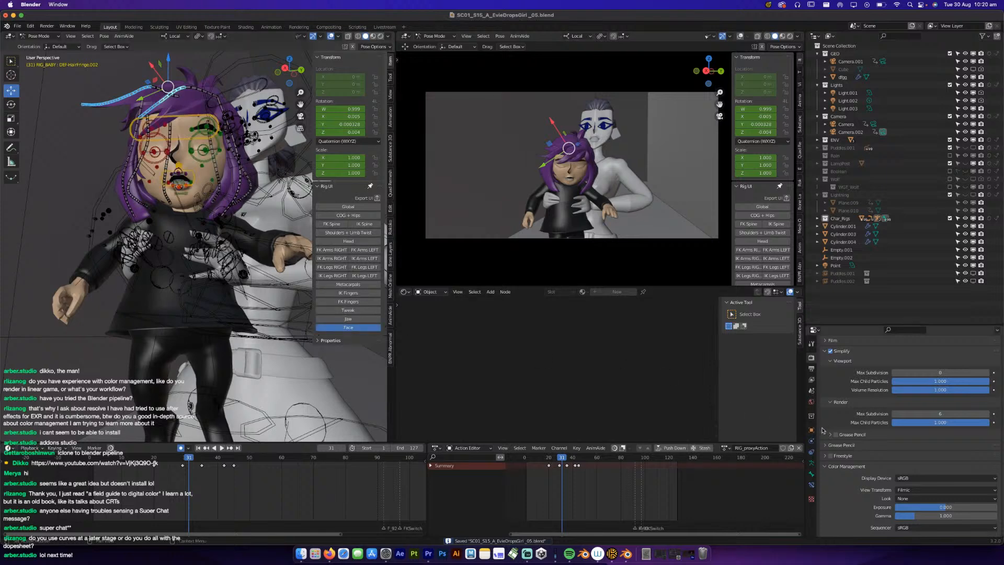
left_click(812, 463)
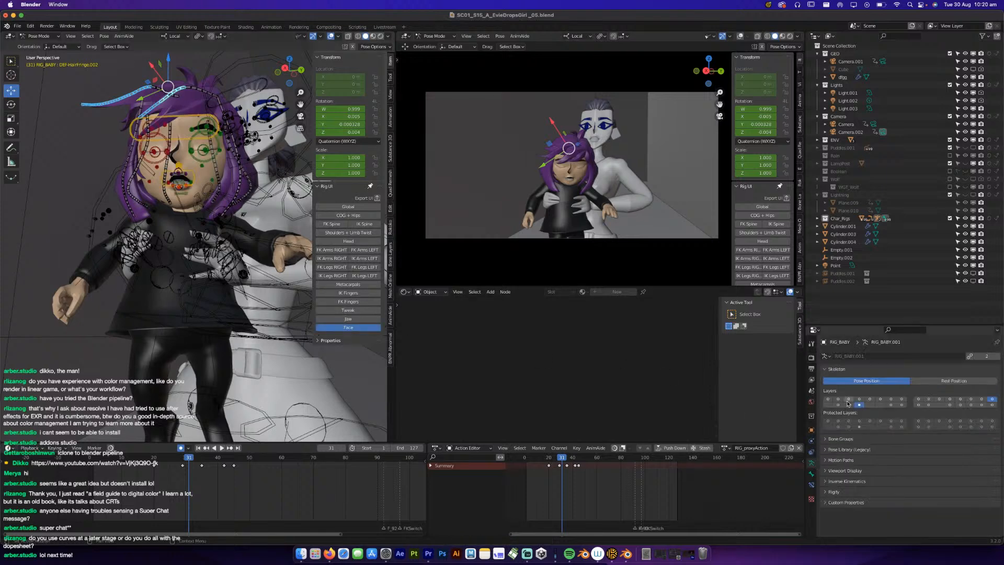
left_click(859, 404, "shift")
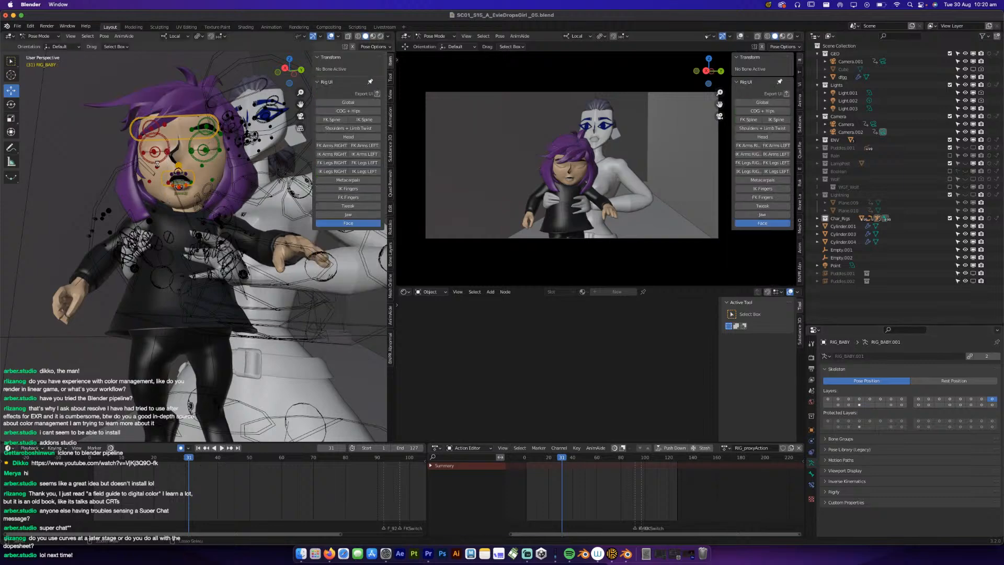
Save the file and raise both of the girl's eyebrow controls about 0.004 m at frame 27.
key("super+s")
scroll(193, 218, "up", 10)
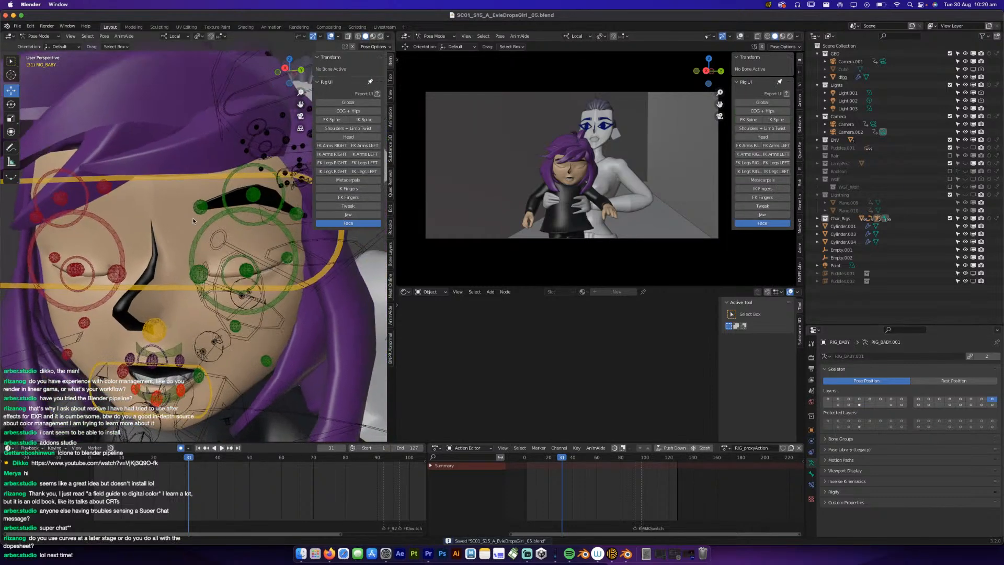
middle_click_drag(193, 218, 210, 208)
left_click(209, 197)
left_click_drag(121, 460, 165, 454)
key("space")
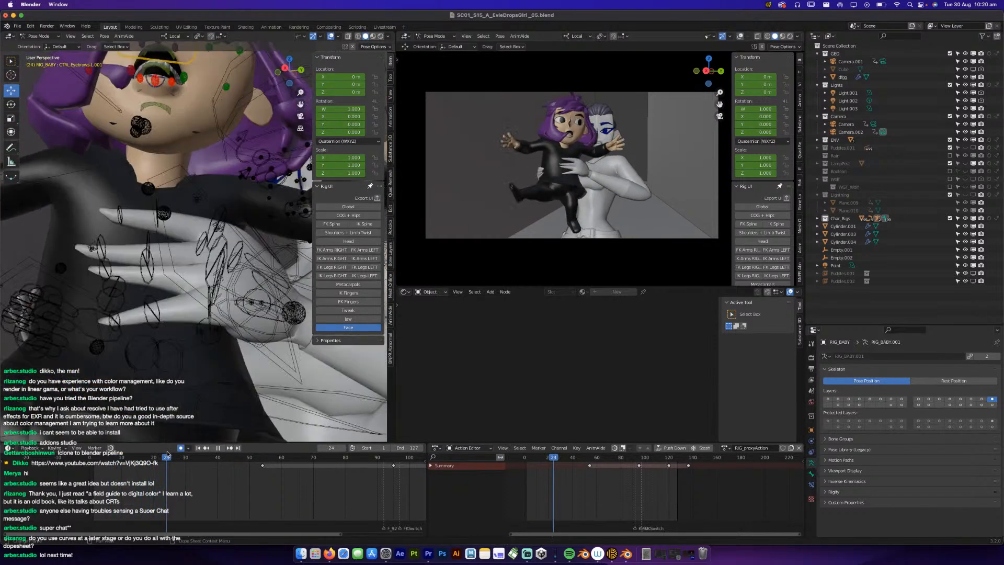
key("space")
left_click_drag(89, 68, 107, 261, "shift")
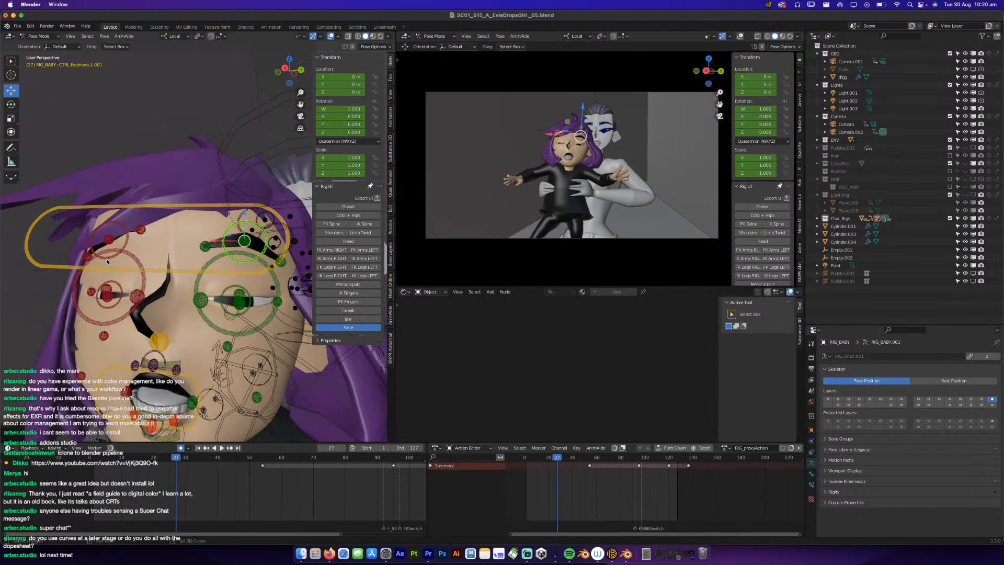
left_click_drag(245, 218, 244, 213)
left_click(126, 250)
left_click_drag(120, 226, 120, 218)
left_click(250, 256)
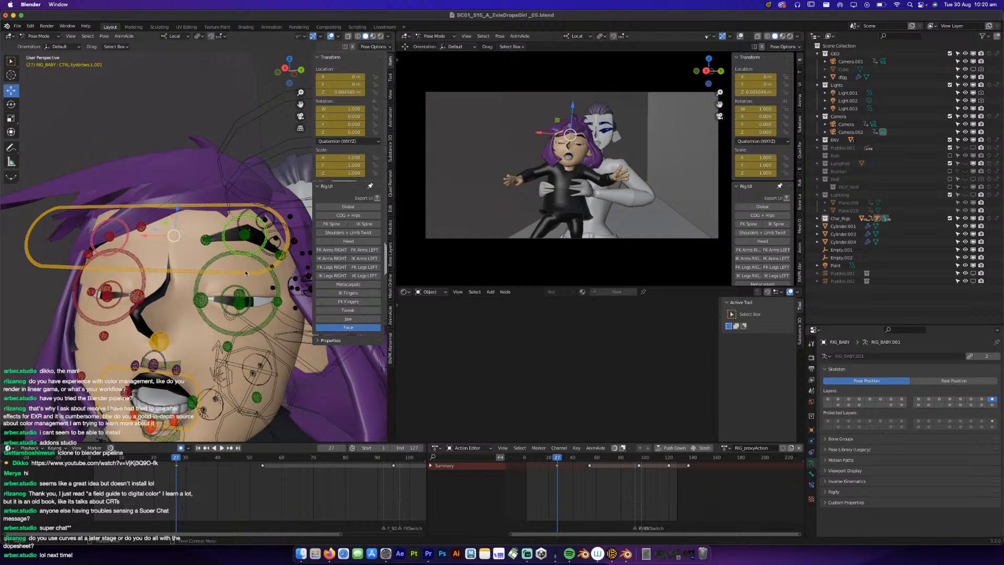
Lower both of the girl's eyebrow controls to about -0.005 m on Z at frame 31.
left_click_drag(185, 462, 189, 461)
middle_click_drag(189, 433, 192, 419)
middle_click_drag(193, 419, 147, 269, "shift")
left_click_drag(175, 173, 182, 207)
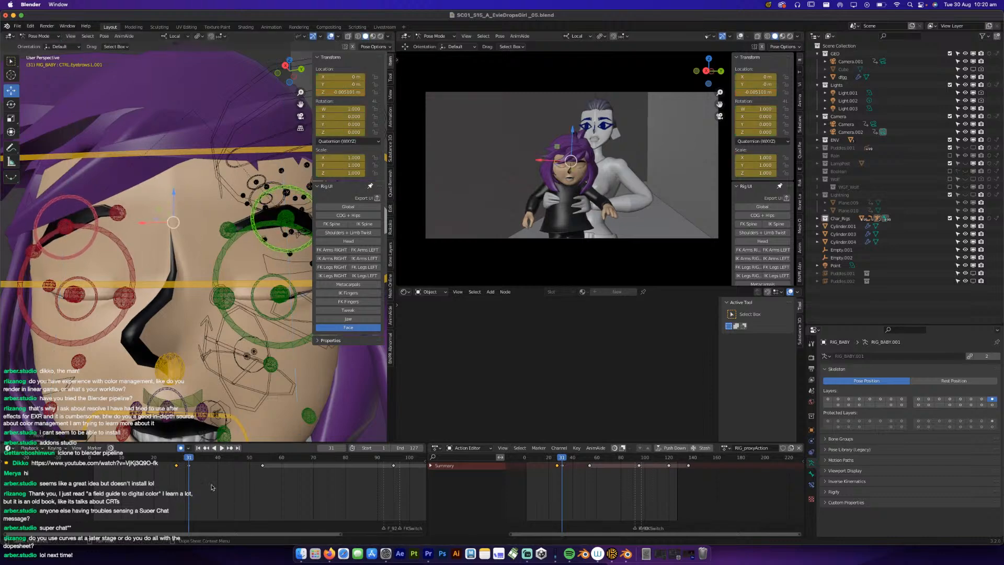
Raise both of the girl's eyebrow controls to about -0.0004 m on Z at frame 36.
key("space")
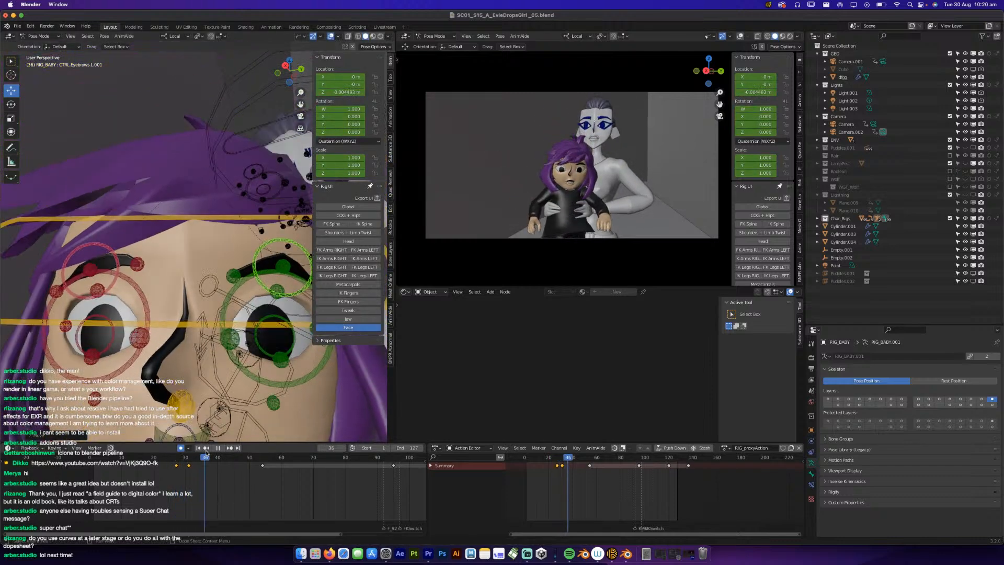
left_click_drag(207, 453, 205, 452)
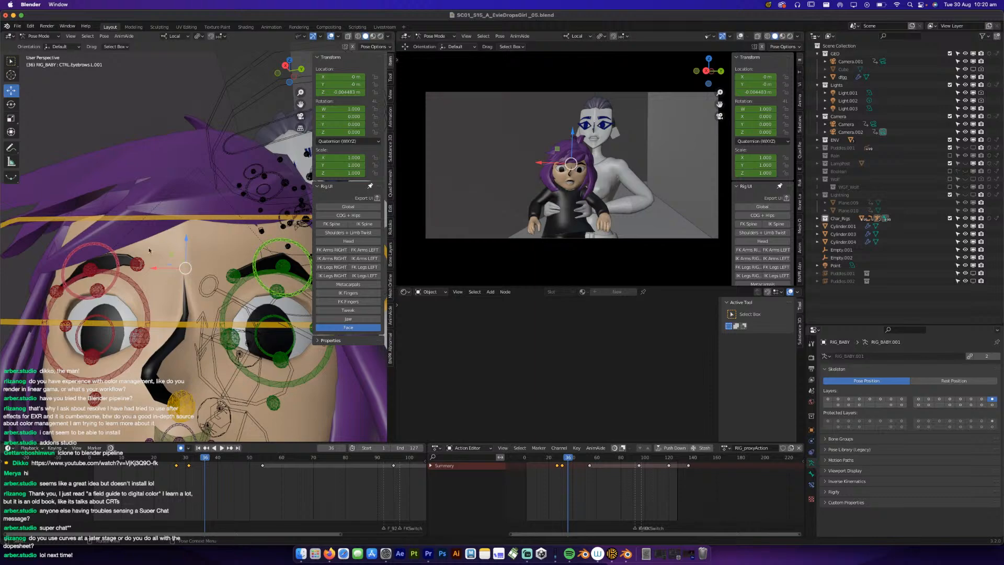
left_click_drag(186, 246, 187, 238)
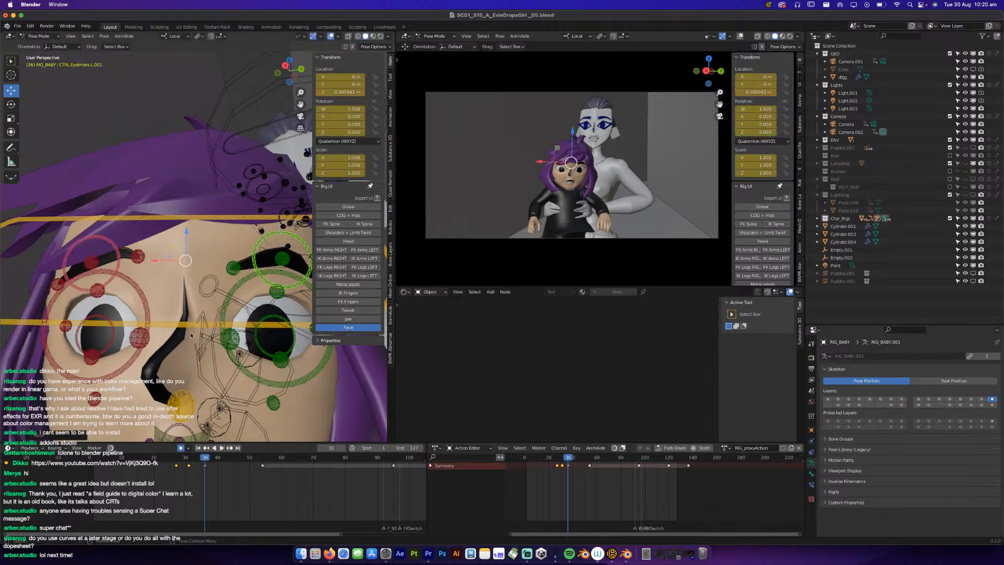
Play the shot repeatedly to check the girl's eyebrow motion, stop at frame 45, and save the file.
key("space")
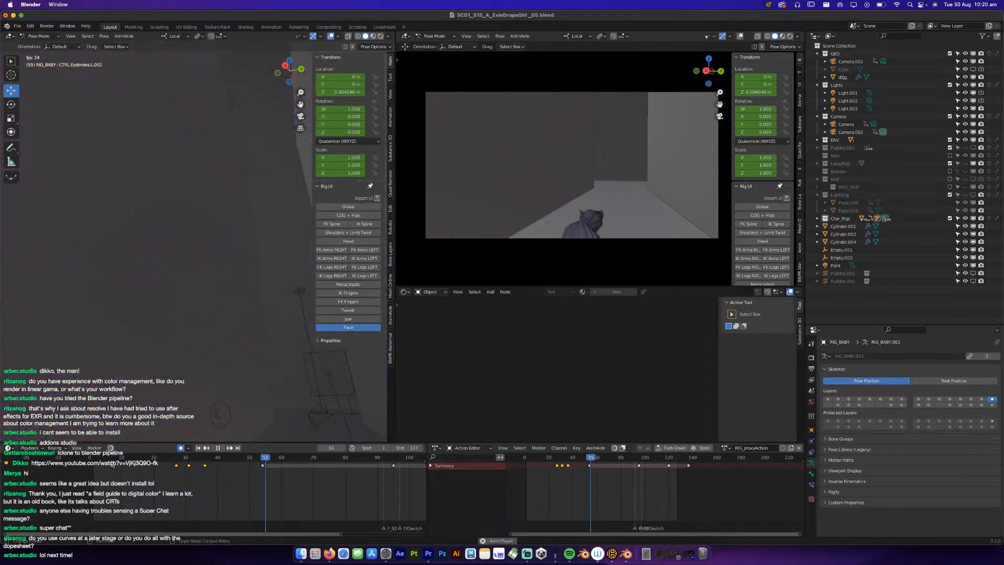
key("space")
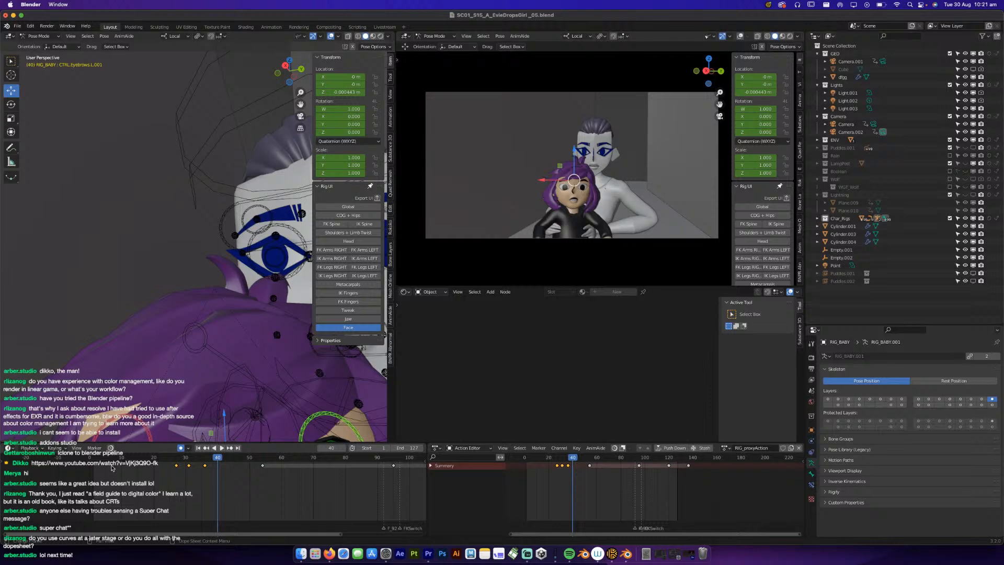
key("space")
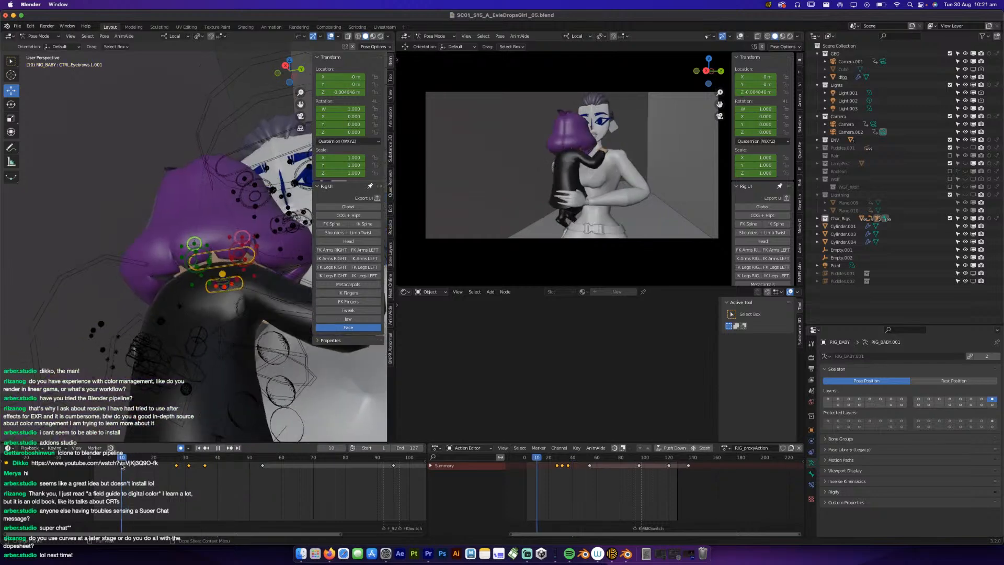
key("space")
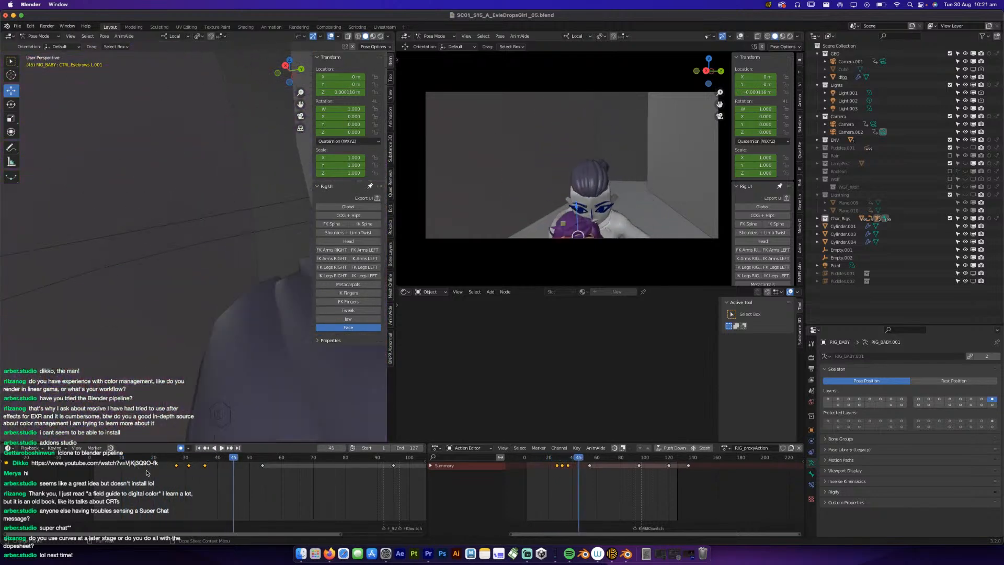
key("super+s")
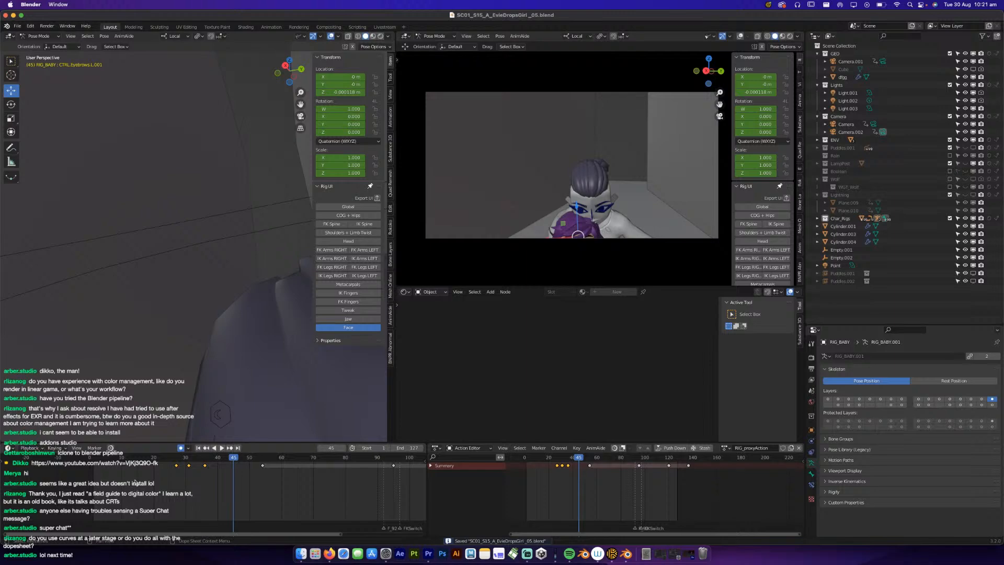
Replay the drop from frame 1 and from about frame 17, save the file, and return to frame 36.
left_click(95, 461)
key("space")
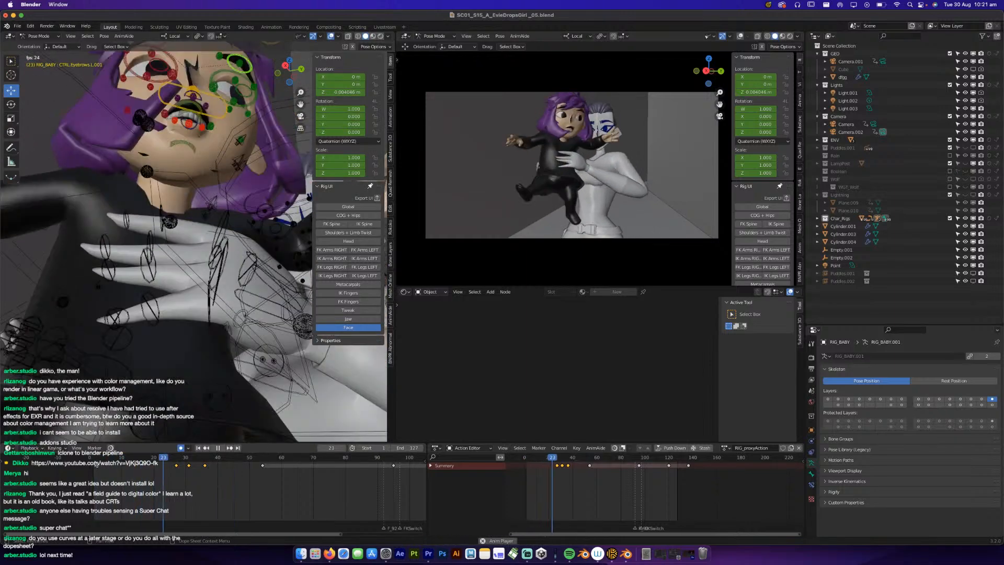
key("space")
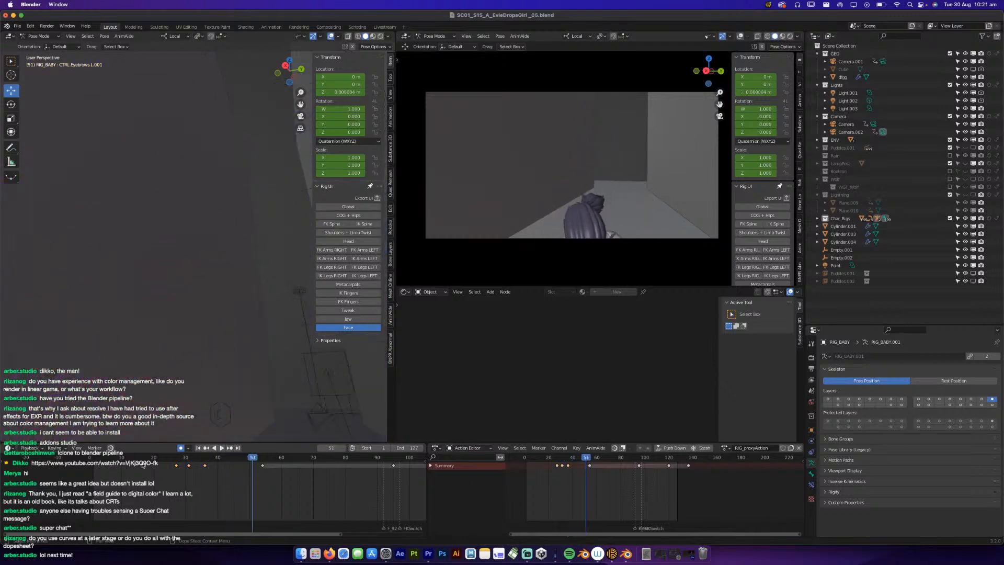
left_click(144, 460)
key("space")
key("space")
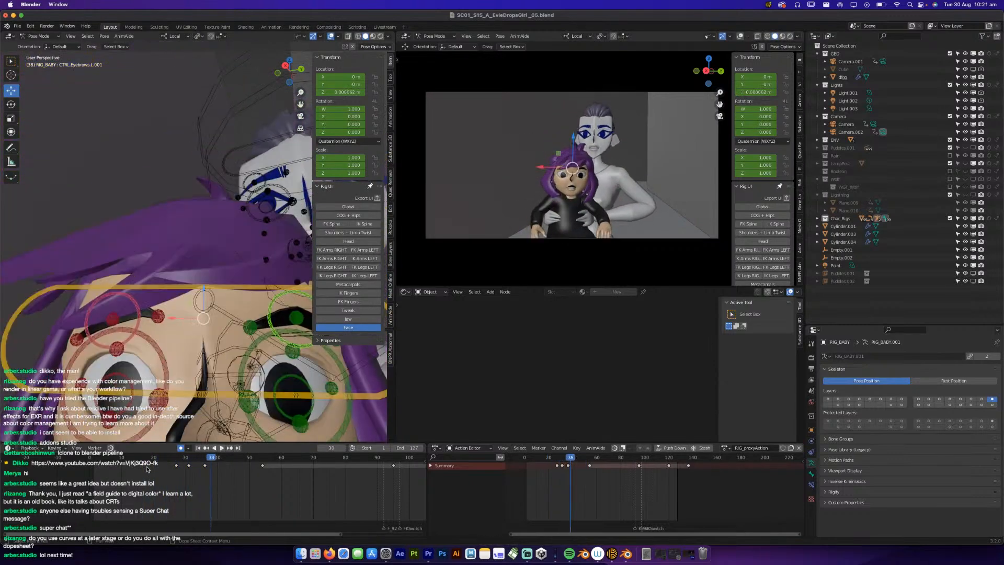
key("ctrl+s")
key("space")
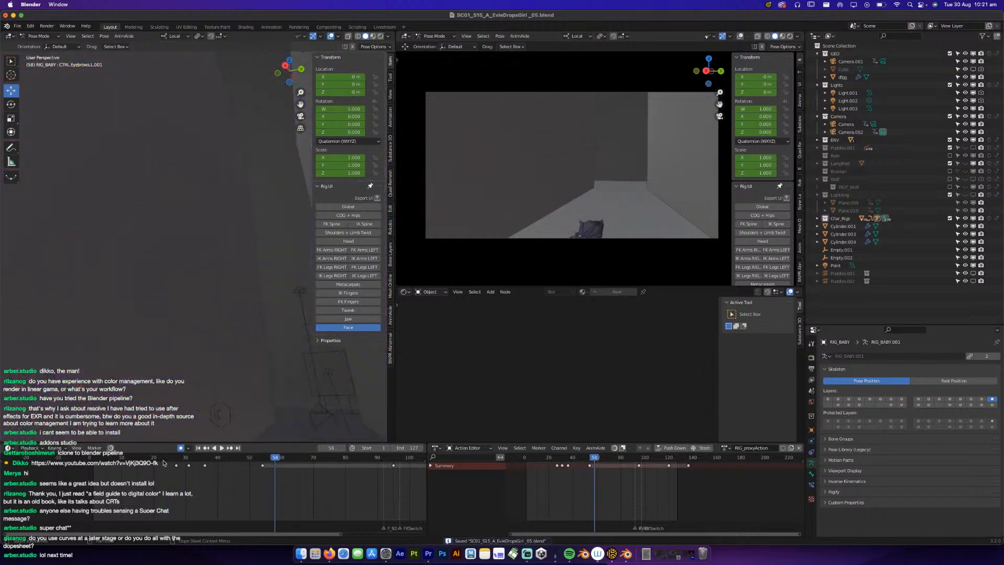
key("Escape")
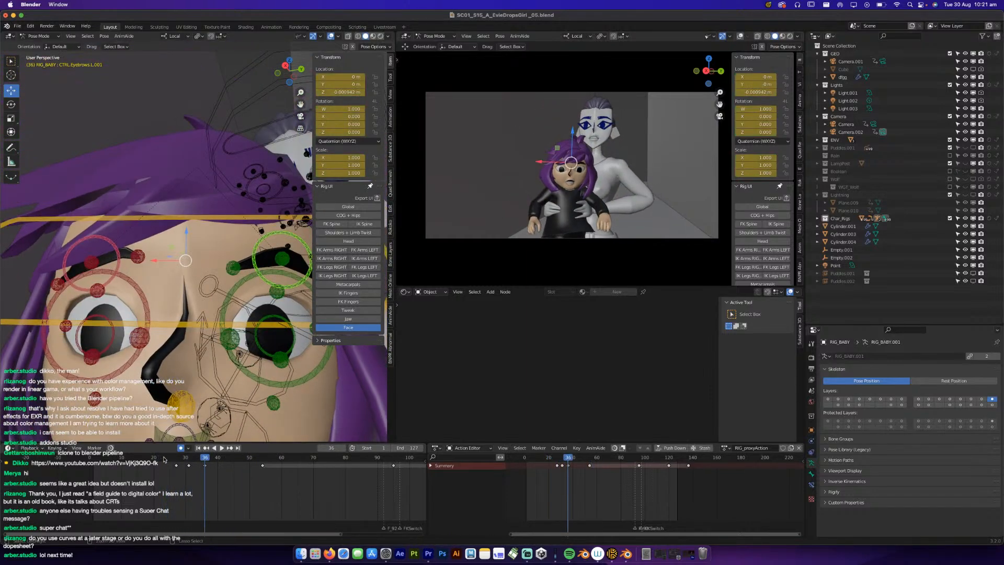
Leave Pose Mode on the girl's rig, enter Pose Mode on the woman's rig RIG_EVIE.001, and save the file.
scroll(222, 253, "down", 6)
middle_click_drag(180, 287, 173, 320, "shift")
left_click(40, 36)
left_click(41, 44)
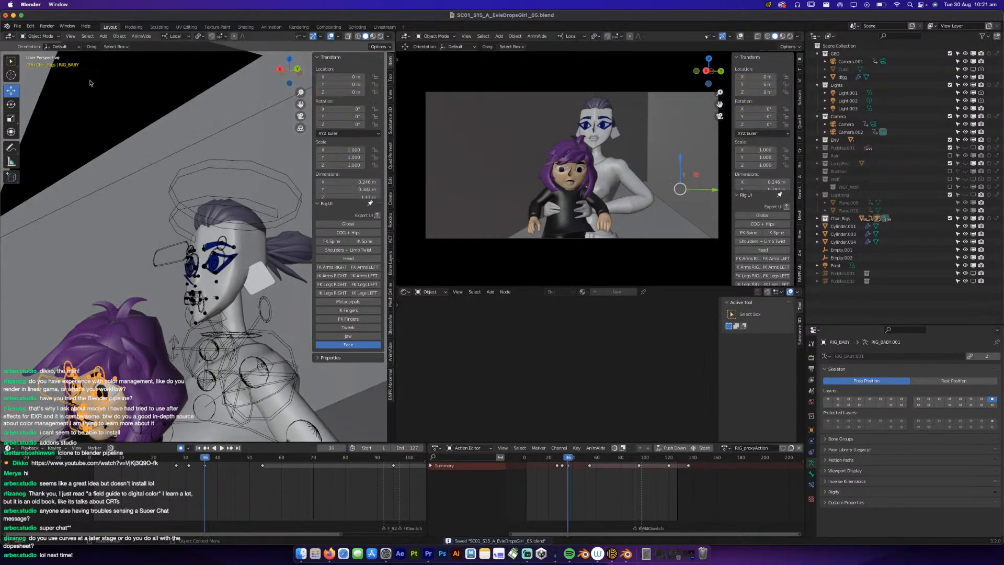
left_click(190, 207)
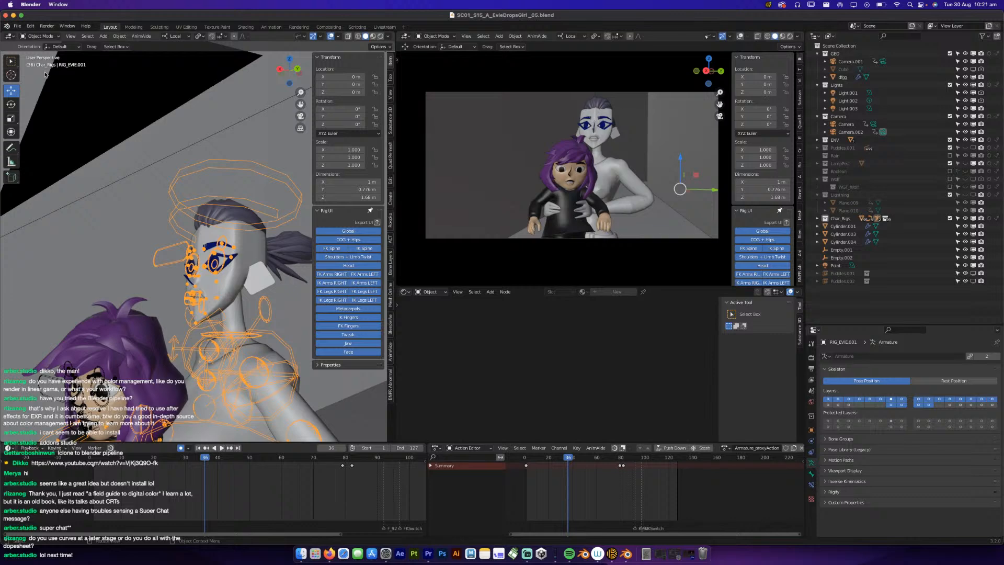
left_click(47, 36)
left_click(53, 61)
key("super+s")
Play the opening frames, return to frame 1, view the woman's hands around the girl up close, and save the file.
middle_click_drag(80, 310, 119, 375)
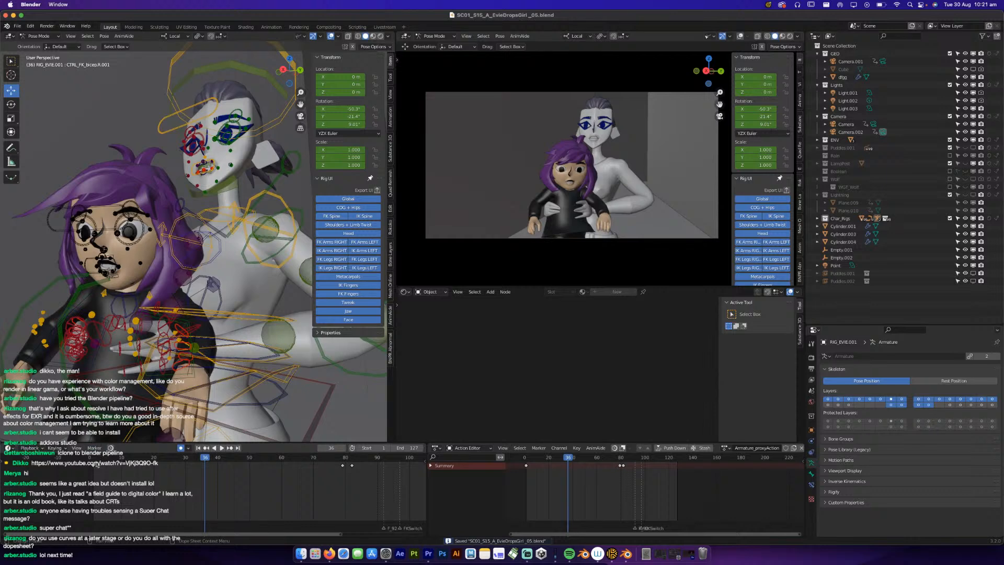
left_click(95, 463)
key("space")
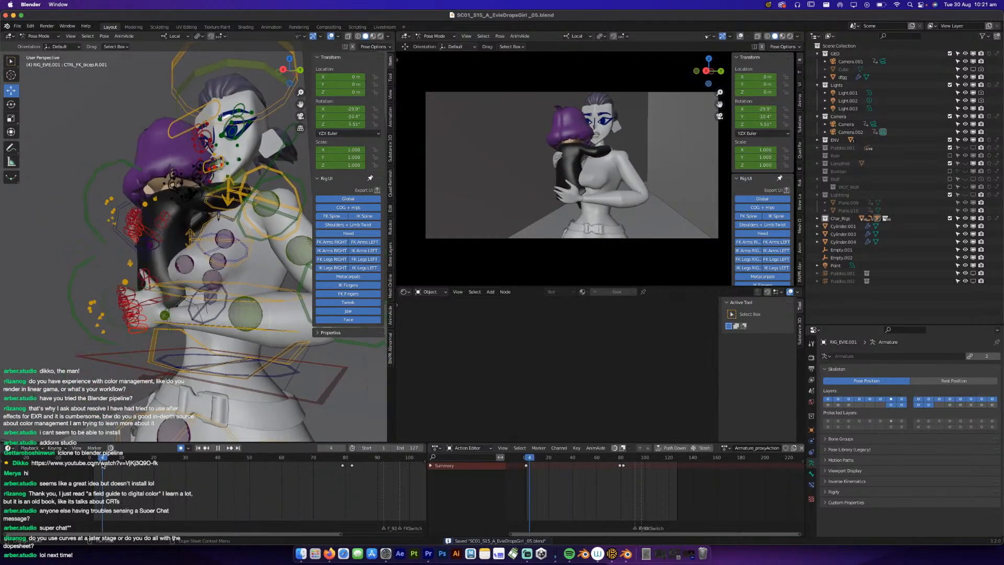
left_click_drag(101, 467, 93, 466)
middle_click_drag(106, 337, 304, 273)
key("super+s")
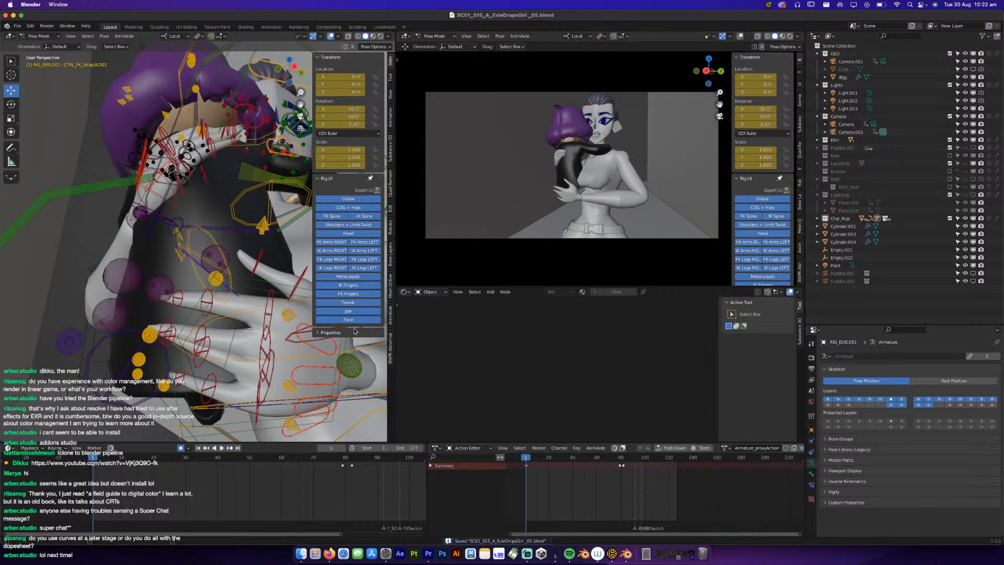
Show only the Global and the left and right IK Arms controls of the woman's rig and save the file.
left_click_drag(354, 320, 335, 234)
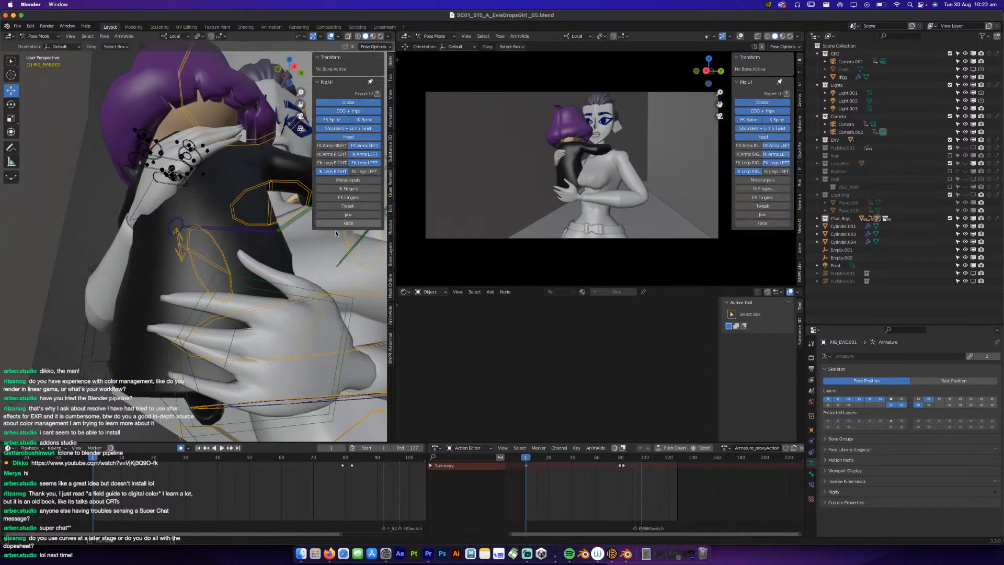
left_click_drag(336, 196, 349, 111)
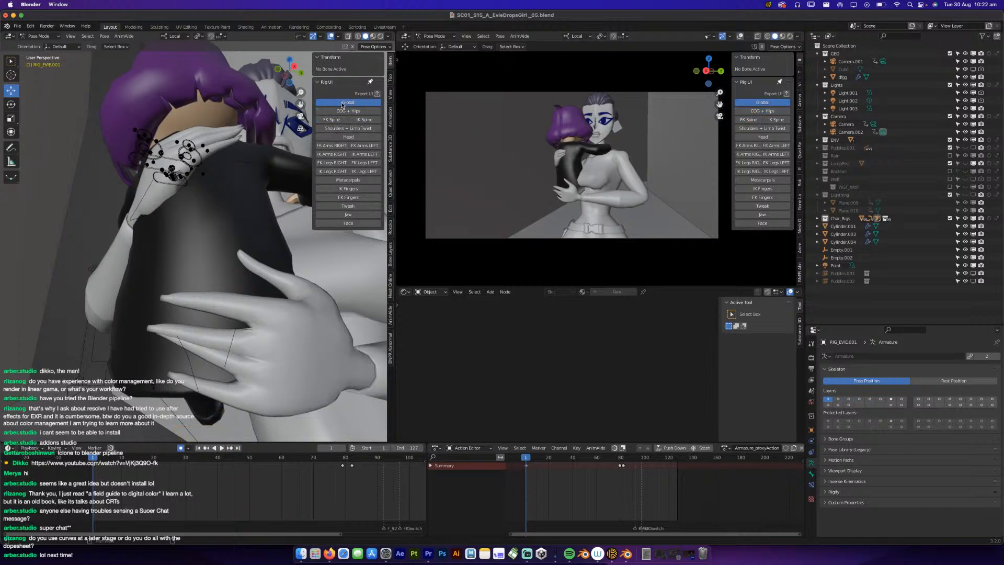
key("super+s")
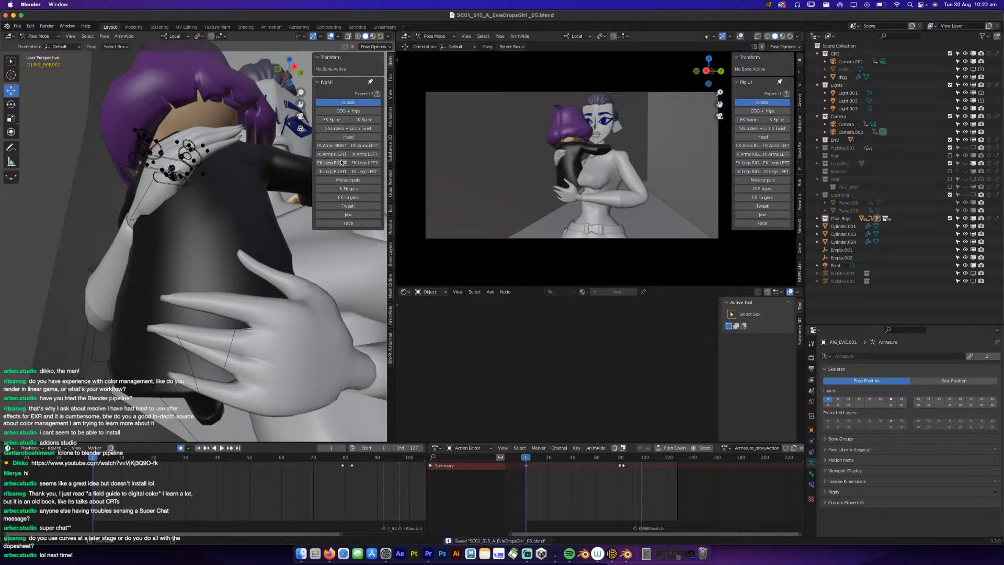
left_click(372, 155)
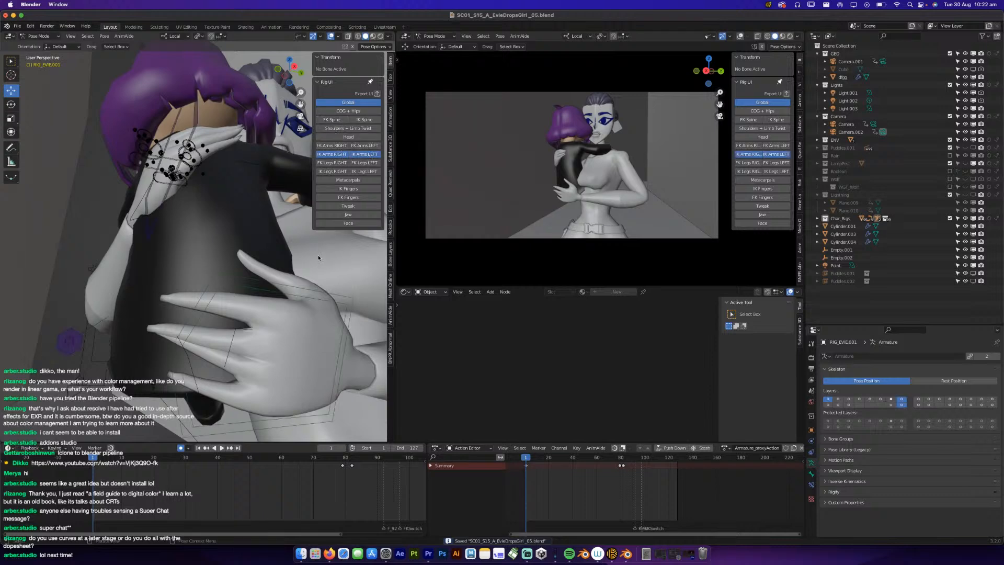
Try moving the woman's left IK hand control at frame 1 and undo the change.
left_click(299, 302)
left_click_drag(336, 364, 348, 364)
key("ctrl+s")
key("ctrl+z")
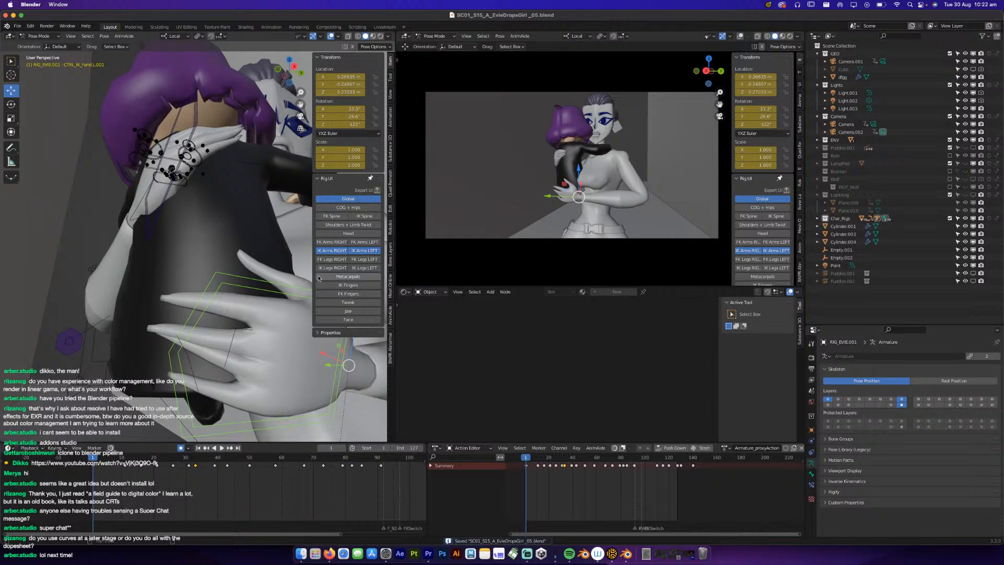
Show the Metacarpals and FK Fingers controls of the woman's rig and frame her left hand.
left_click(348, 276)
left_click(347, 293)
scroll(248, 361, "down", 5)
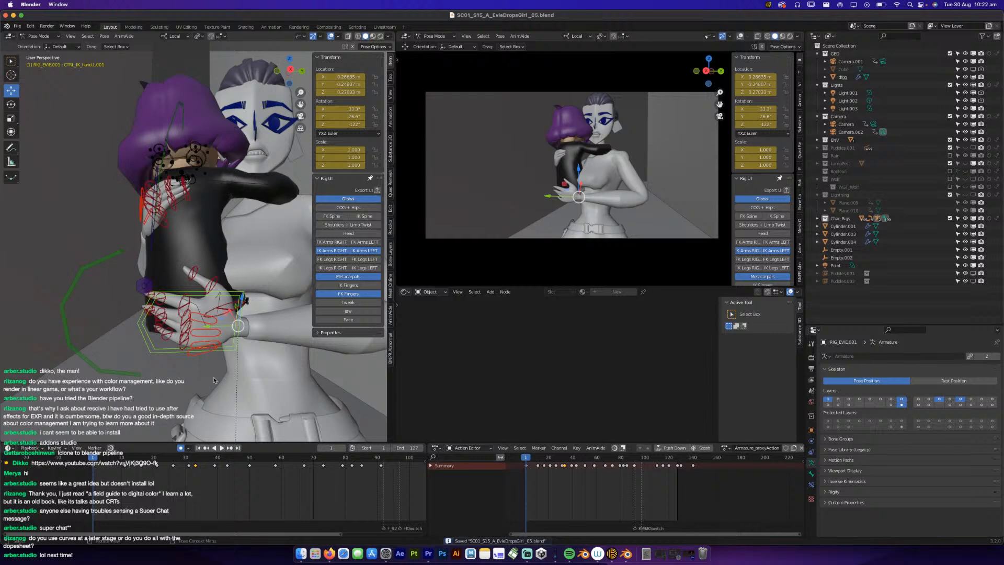
scroll(214, 375, "up", 10)
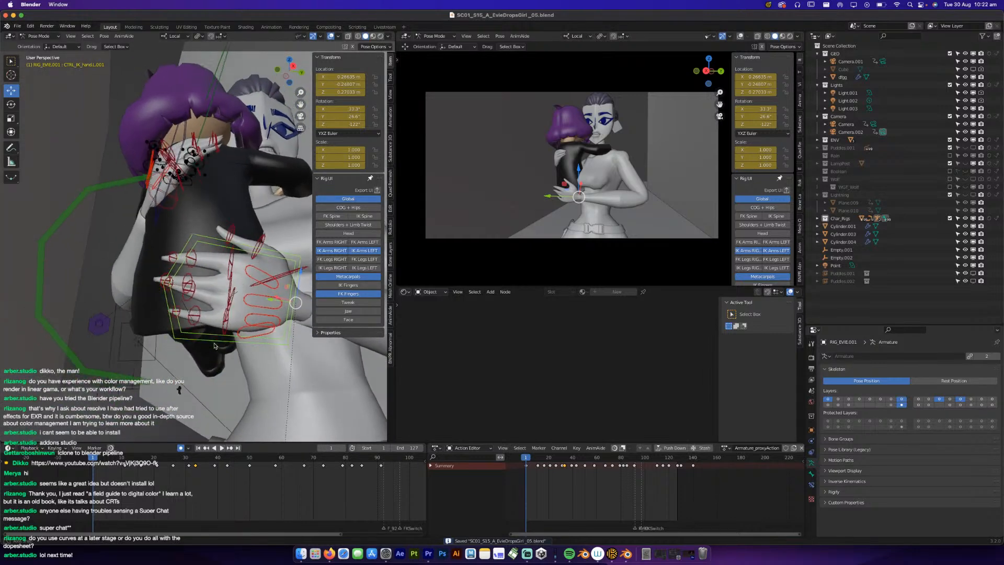
scroll(214, 345, "down", 4)
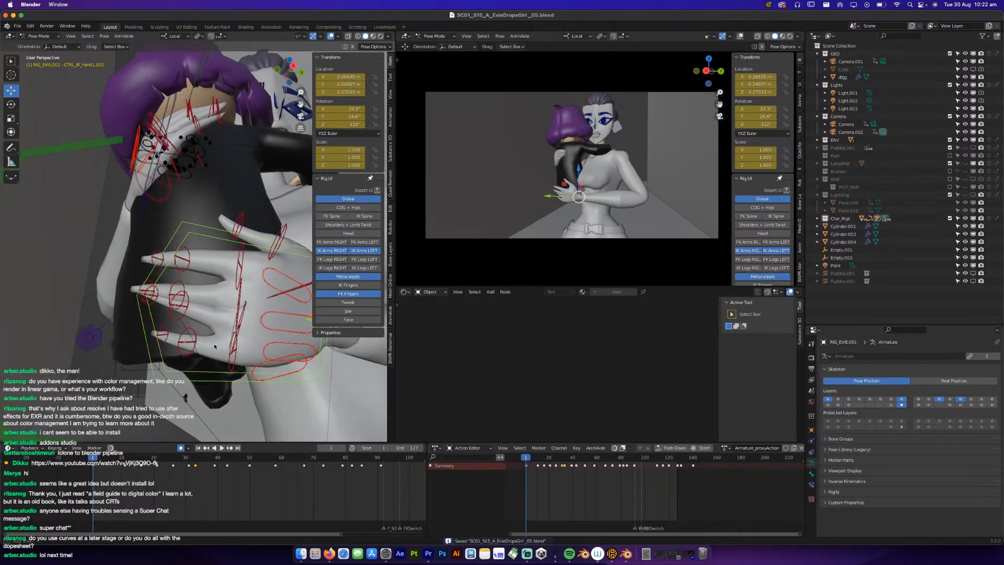
Rotate the woman's left ring finger control CTRL_ring.L.002 slightly at frame 1 and save the file.
left_click(241, 308)
key("r")
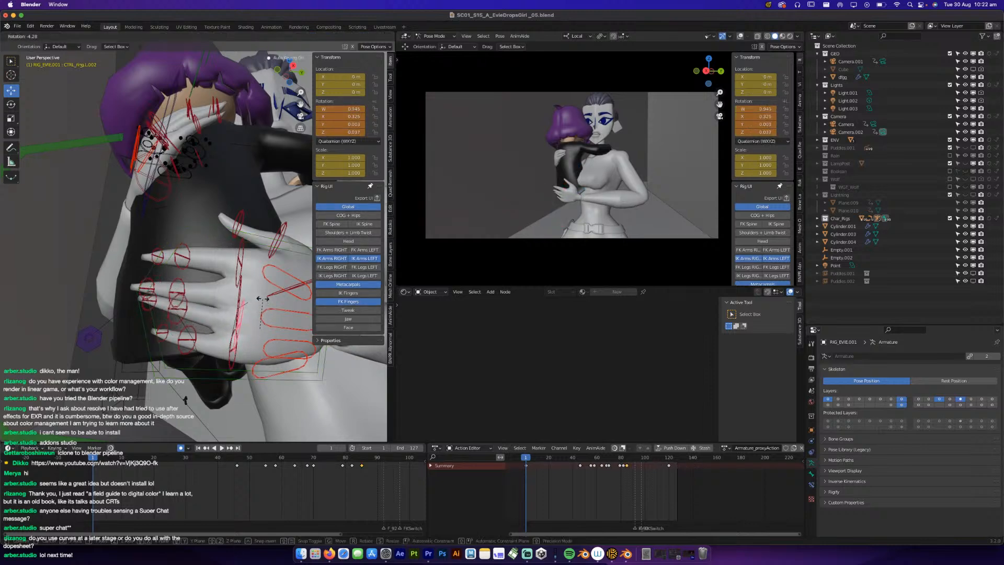
left_click(263, 301)
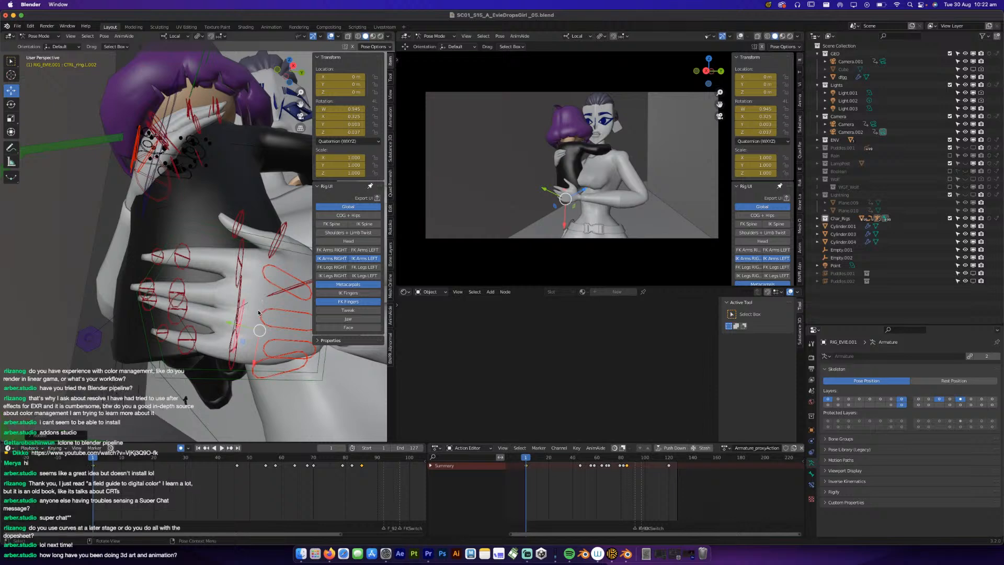
key("super+s")
Reposition the woman's left IK hand control at frame 1 so the hand sits against the girl's back.
middle_click_drag(256, 316, 190, 356)
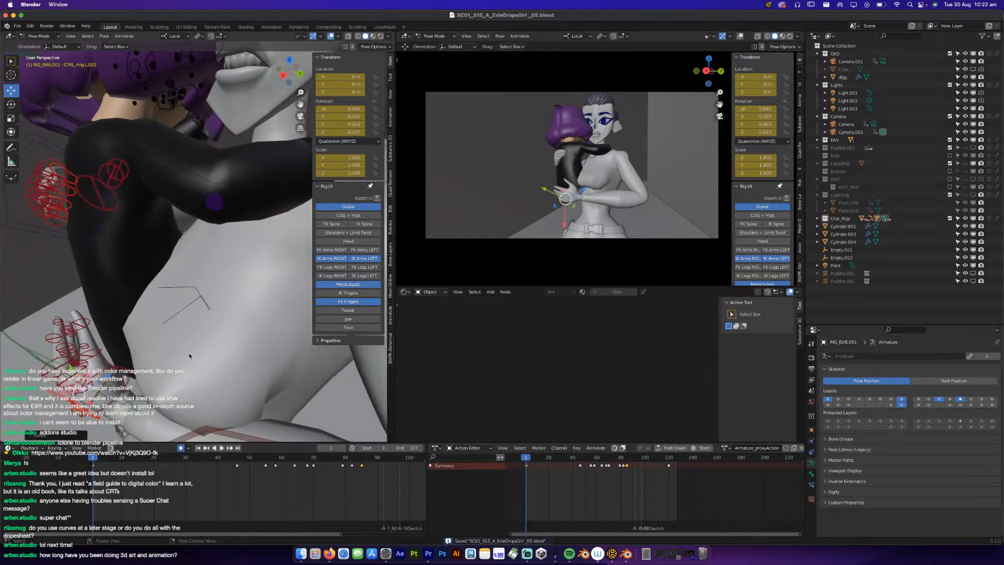
left_click(128, 401)
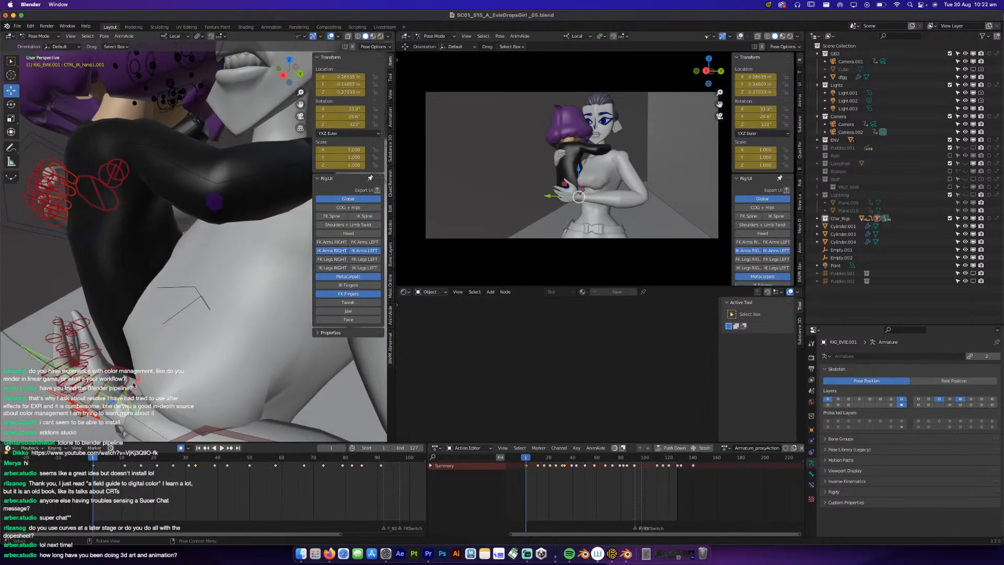
key("g")
left_click(148, 370)
middle_click_drag(148, 371, 165, 323)
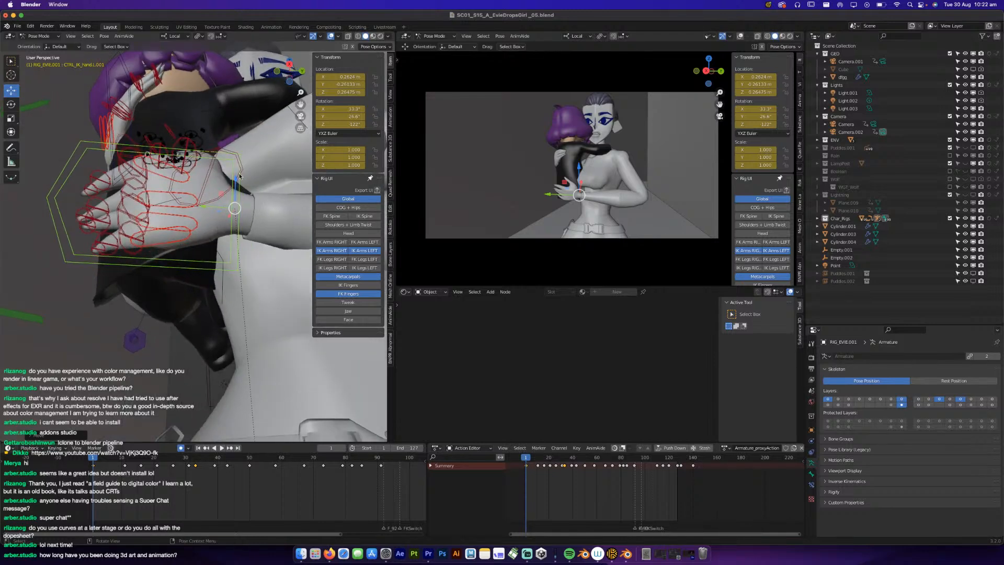
left_click_drag(237, 180, 237, 190)
middle_click_drag(212, 251, 165, 351)
left_click_drag(161, 368, 166, 358)
middle_click_drag(165, 358, 184, 327)
Rotate the base thumb control CTRL_thumb.L.001 of the woman's left hand freely at frame 1.
left_click(183, 310)
key("r")
key("r")
left_click(191, 330)
middle_click_drag(191, 330, 216, 346)
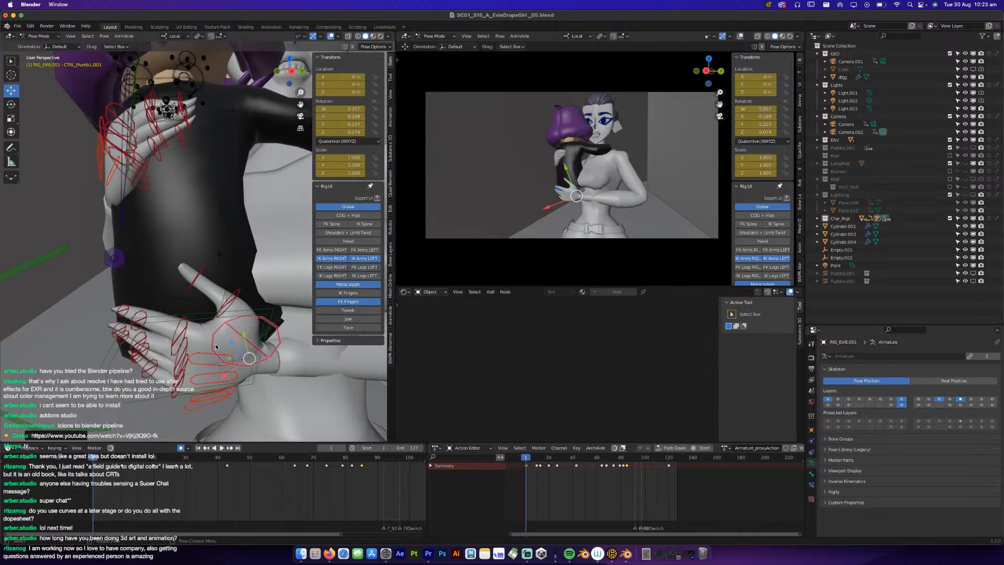
mouse_move(204, 361)
middle_mouse_down()
mouse_move(205, 324)
mouse_move(208, 349)
middle_mouse_up()
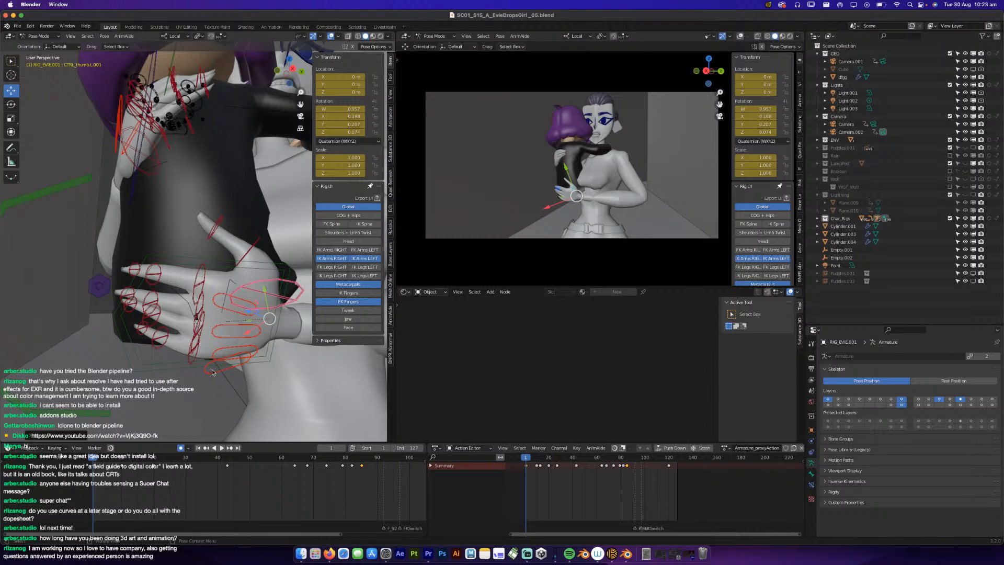
scroll(204, 343, "down", 2)
scroll(203, 343, "up", 2)
mouse_move(204, 343)
middle_mouse_down()
mouse_move(220, 331)
mouse_move(158, 410)
mouse_move(168, 362)
mouse_move(189, 352)
middle_mouse_up()
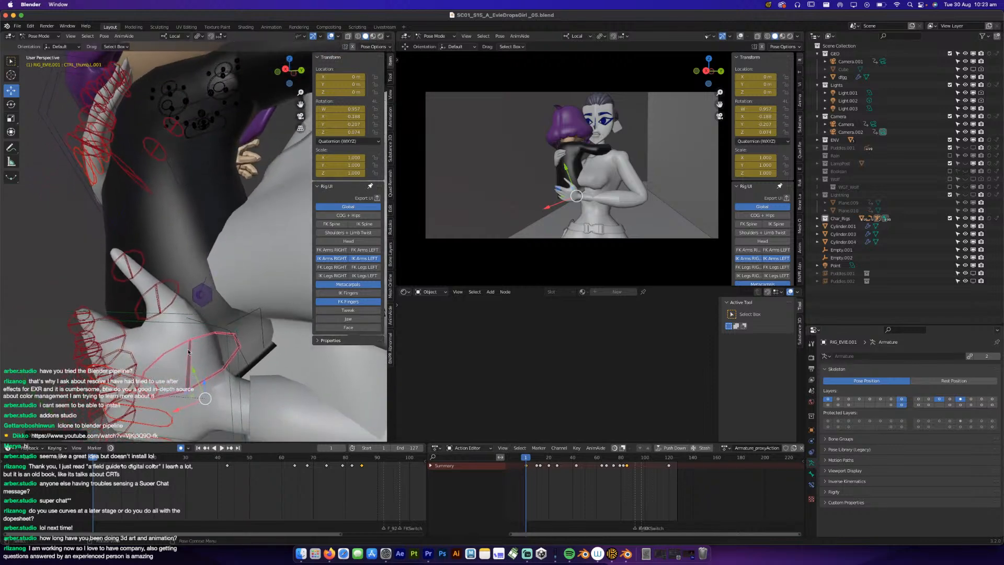
key("r")
key("r")
left_click(196, 380)
middle_click_drag(197, 379, 181, 397)
Rotate the woman's left middle thumb control around its local X axis, and rotate the thumb tip control CTRL_thumb.L.003.
left_click(152, 340)
key("r")
key("x")
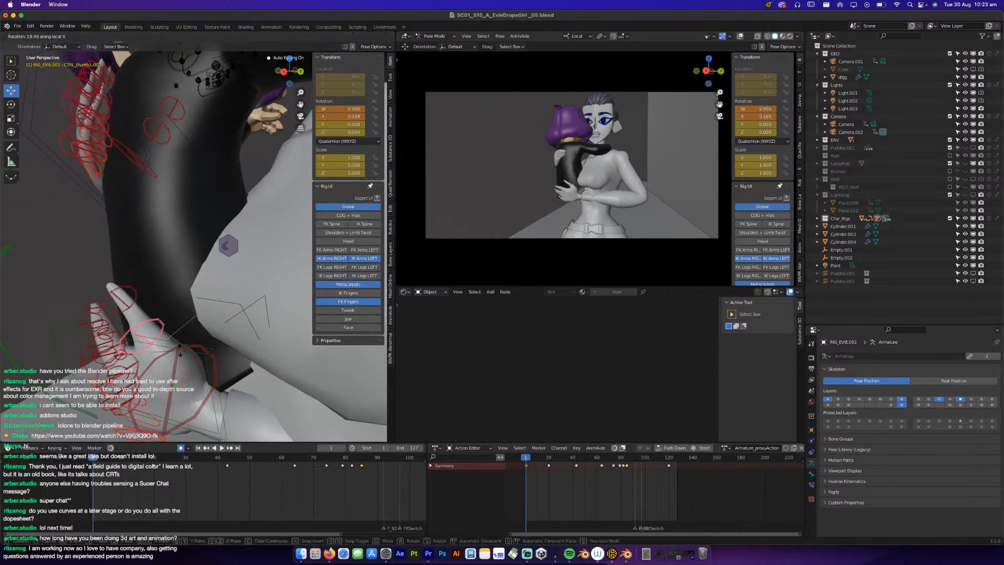
left_click(182, 349)
middle_click_drag(182, 349, 206, 276)
left_click(191, 257)
key("r")
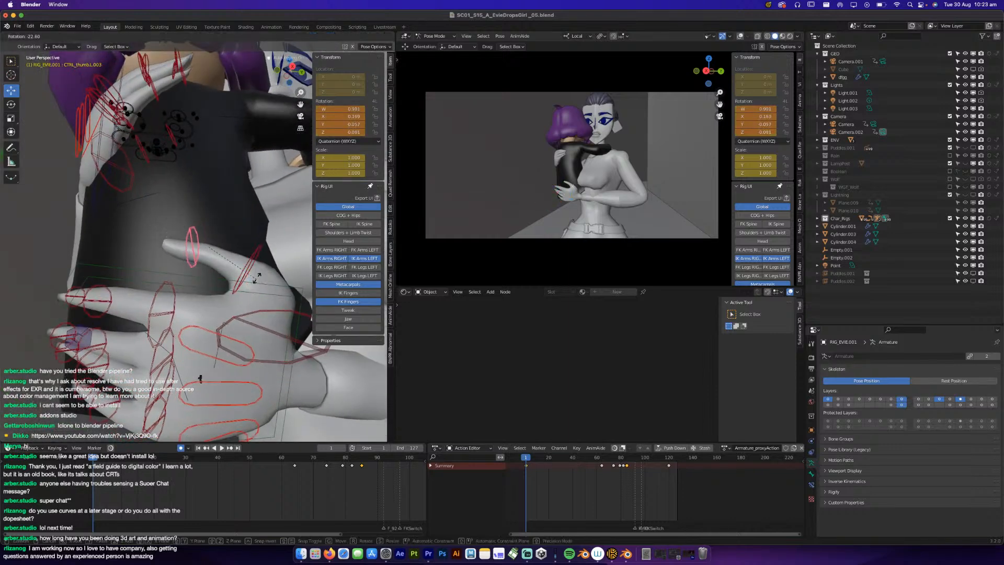
left_click(253, 294)
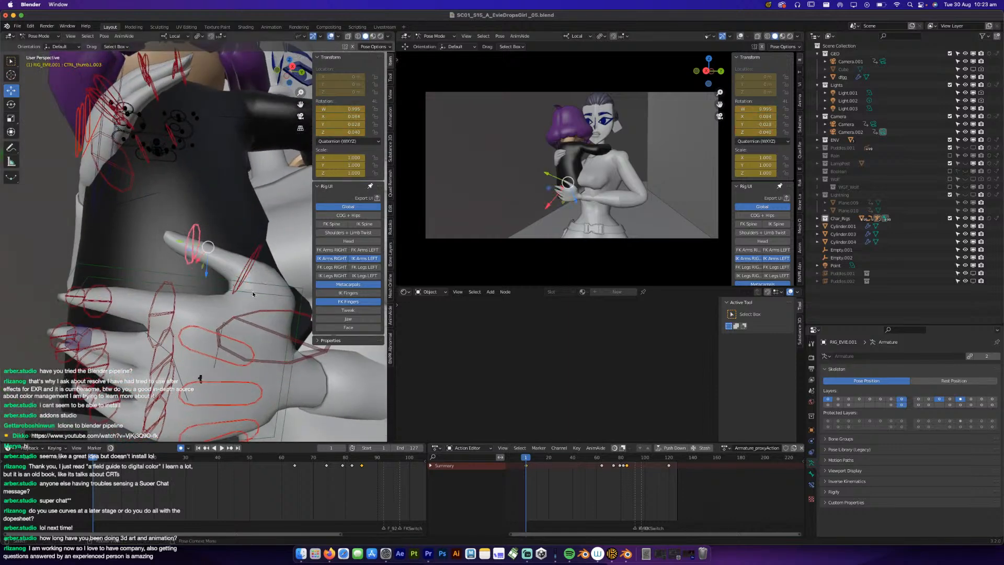
Refine the angle and placement of the woman's left thumb control CTRL_thumb.L.002 at frame 1 and save the file.
left_click(242, 277)
key("r")
key("r")
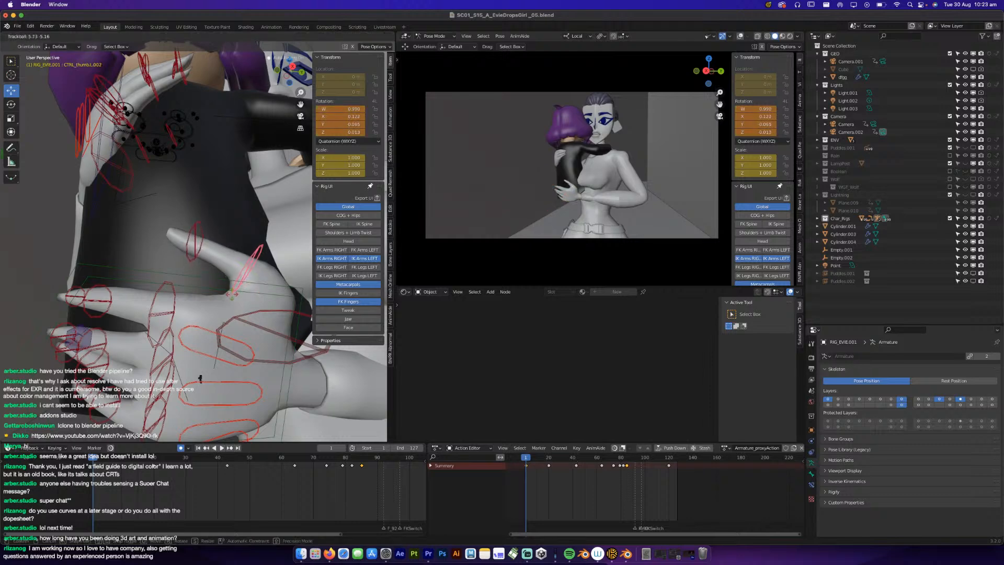
left_click(258, 280)
key("g")
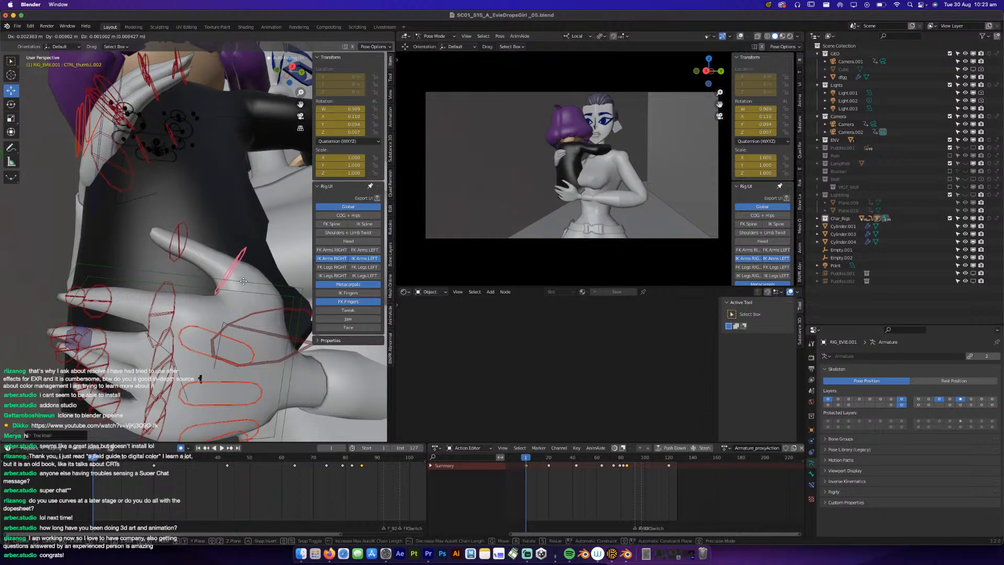
left_click(242, 282)
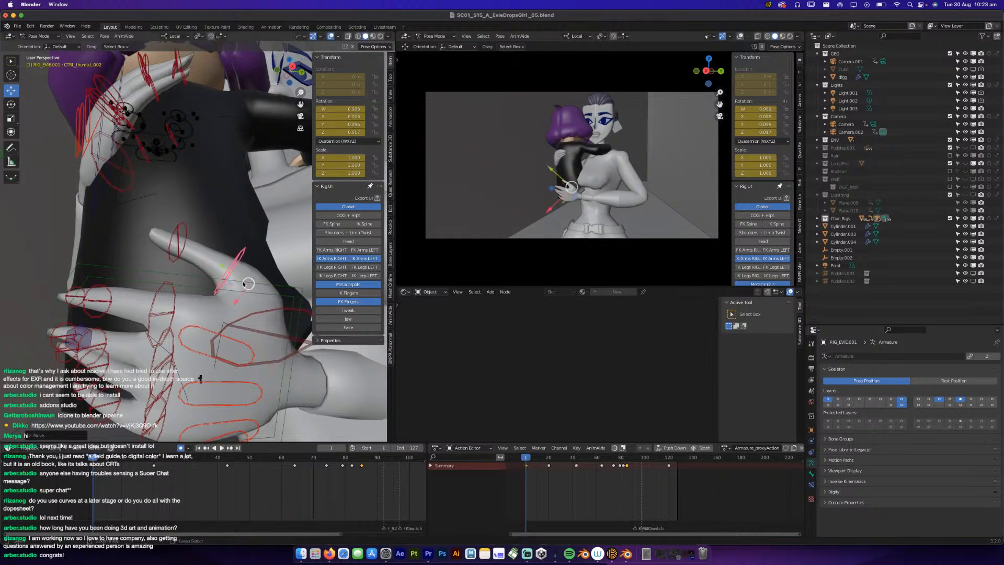
key("super+s")
Select the middle-joint control of the woman's left index finger for posing.
middle_click_drag(240, 287, 170, 328)
left_click(160, 341)
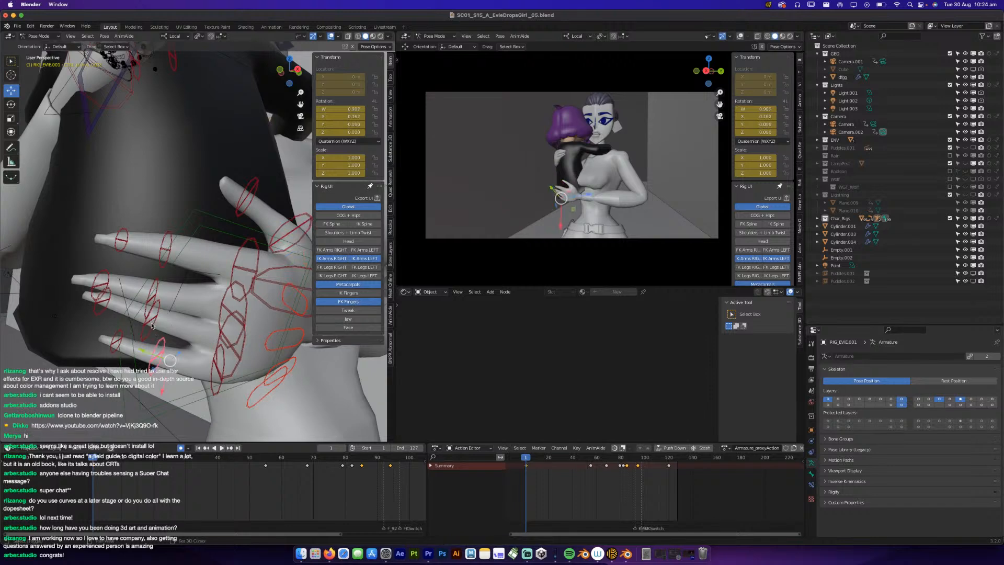
left_click(157, 279)
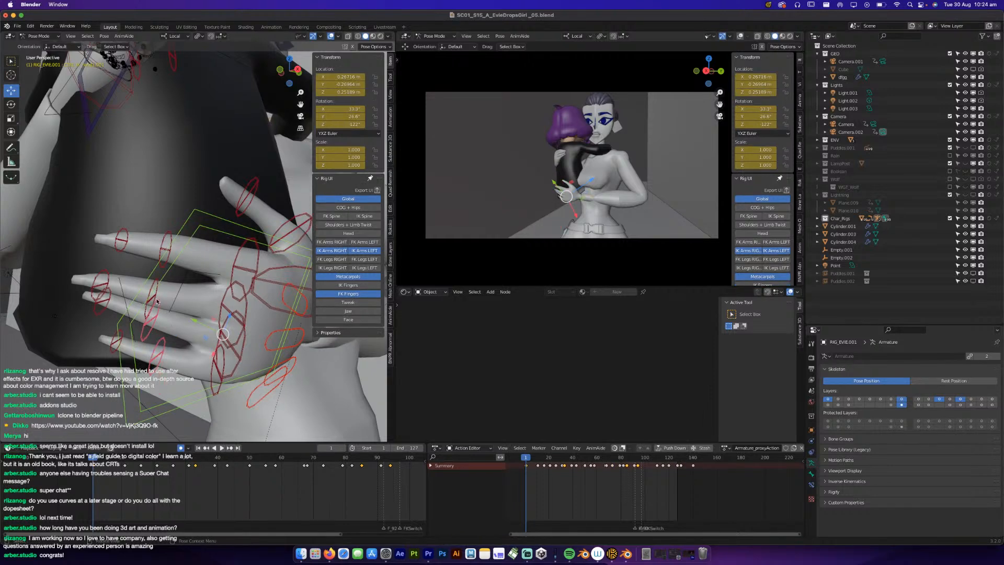
left_click(156, 301)
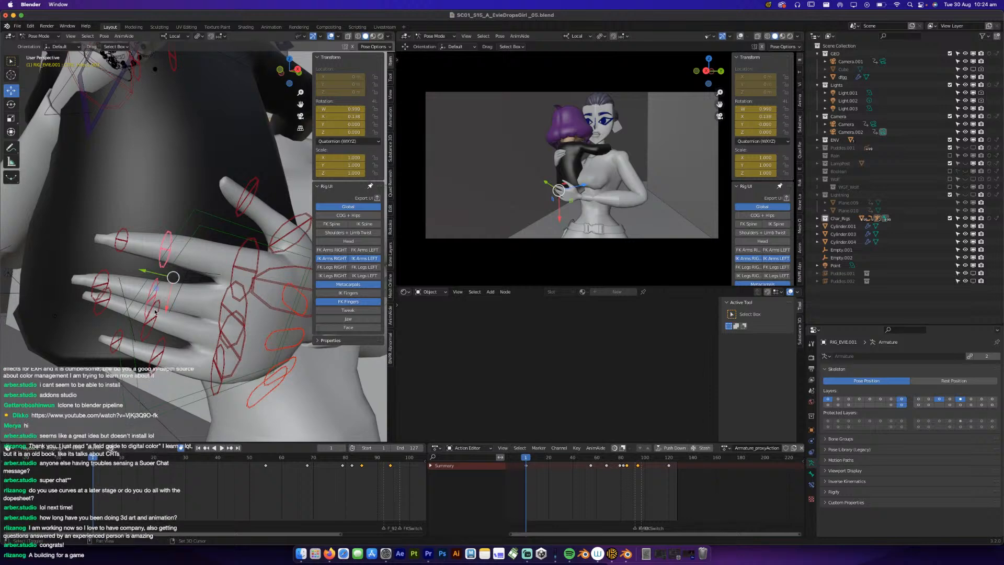
Add the pinky's middle joint control to the selected finger controls and rotate them all around their local X axis at frame 1.
left_click(152, 358, "shift")
middle_click_drag(152, 359, 172, 392)
key("r")
key("x")
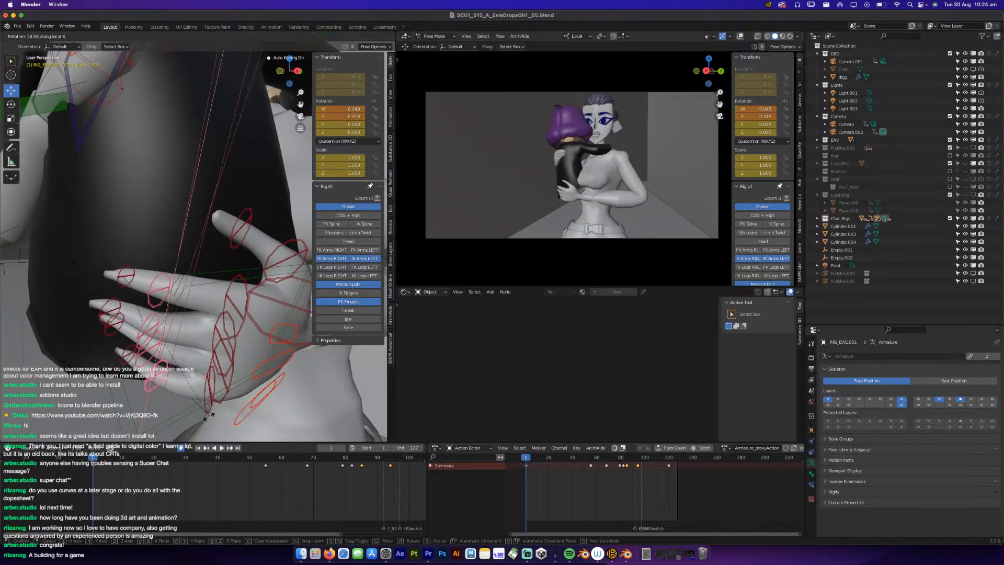
left_click(212, 413)
middle_click_drag(212, 412, 199, 375)
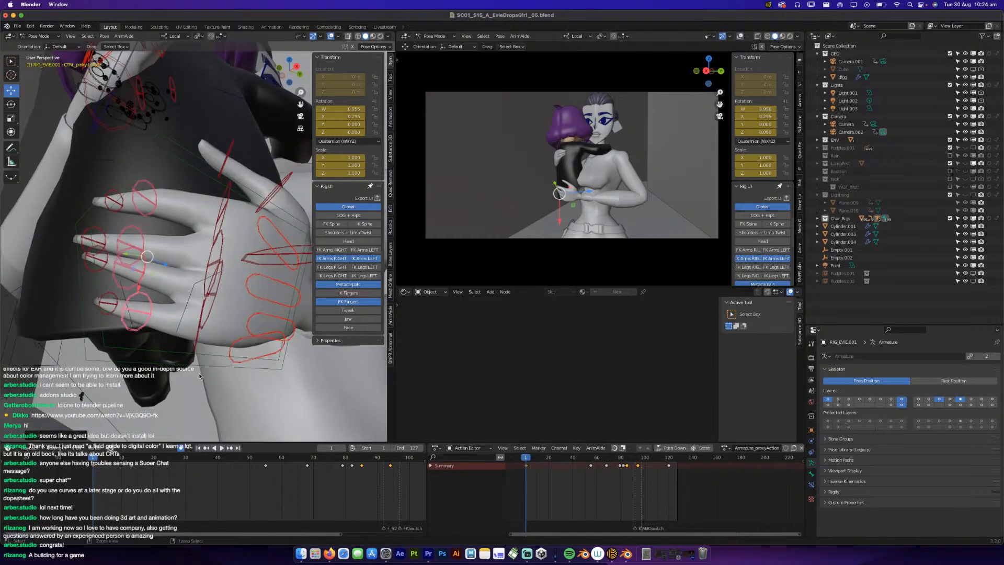
Advance the animation to frame 7 and freely rotate the base control of the thumb on the hand holding the girl.
middle_click_drag(183, 425, 150, 347)
key("space")
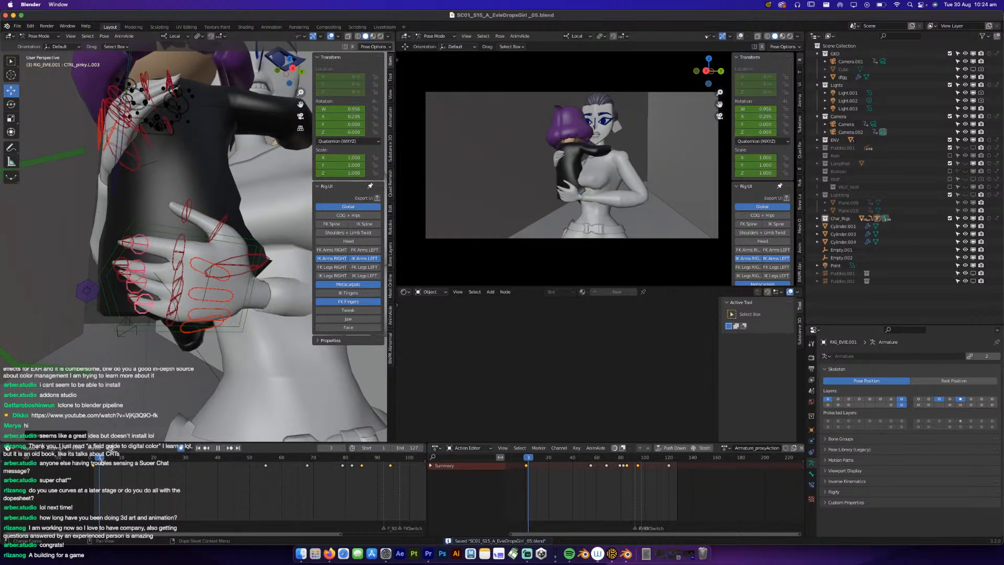
key("space")
middle_click_drag(191, 326, 214, 268)
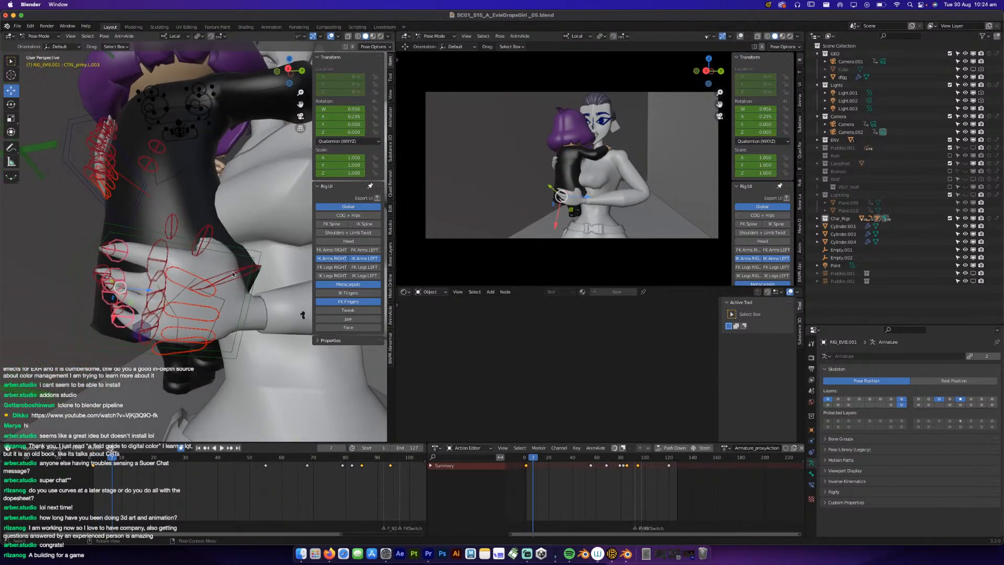
left_click(235, 288)
key("r")
key("r")
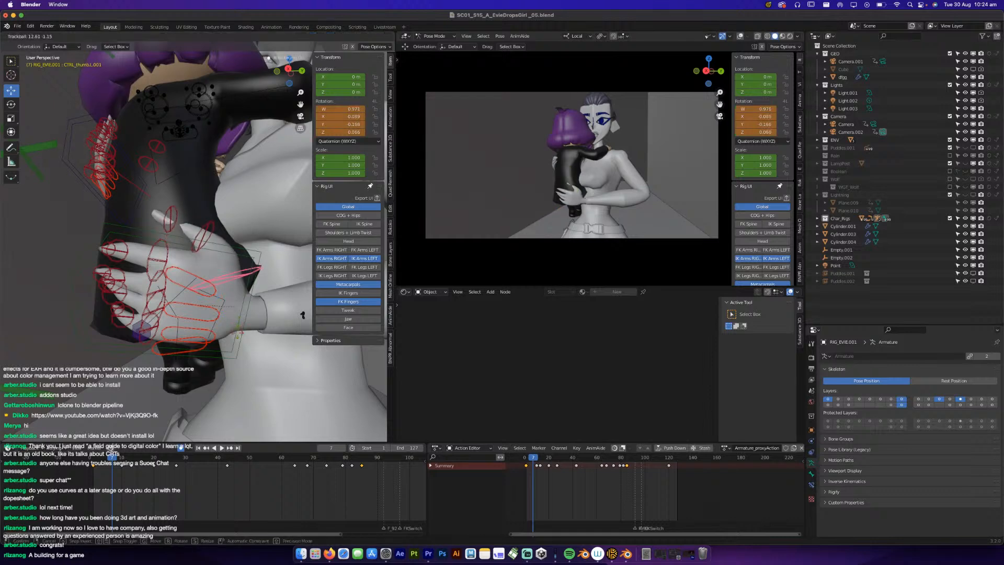
left_click(302, 314)
Adjust the thumb's tip control at frame 7 with the Move command.
middle_click_drag(303, 314, 140, 200)
left_click(148, 216)
key("g")
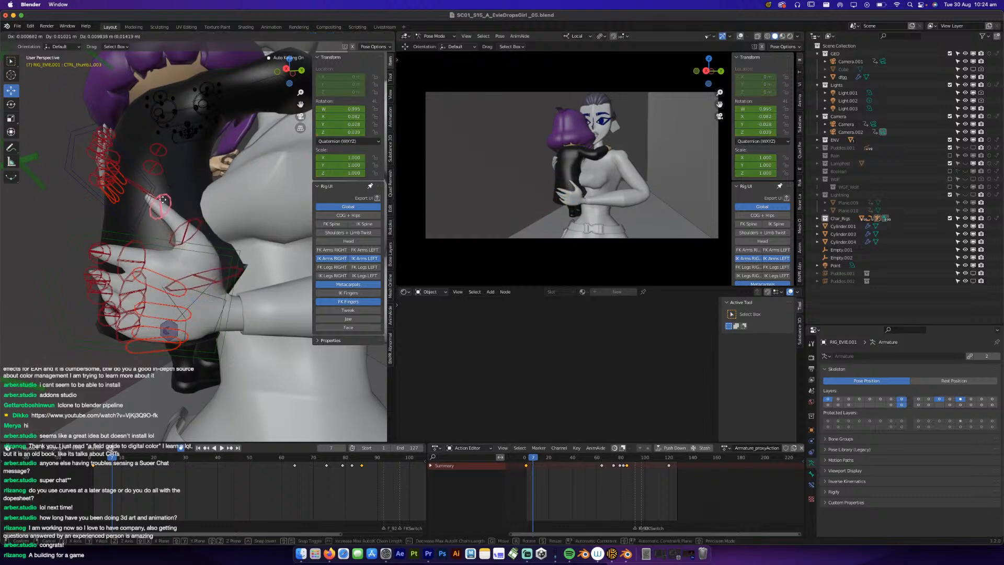
left_click(166, 204)
Reposition the pinky's tip control against the girl's dress at frame 7.
middle_click_drag(167, 205, 225, 249)
left_click(167, 289)
key("g")
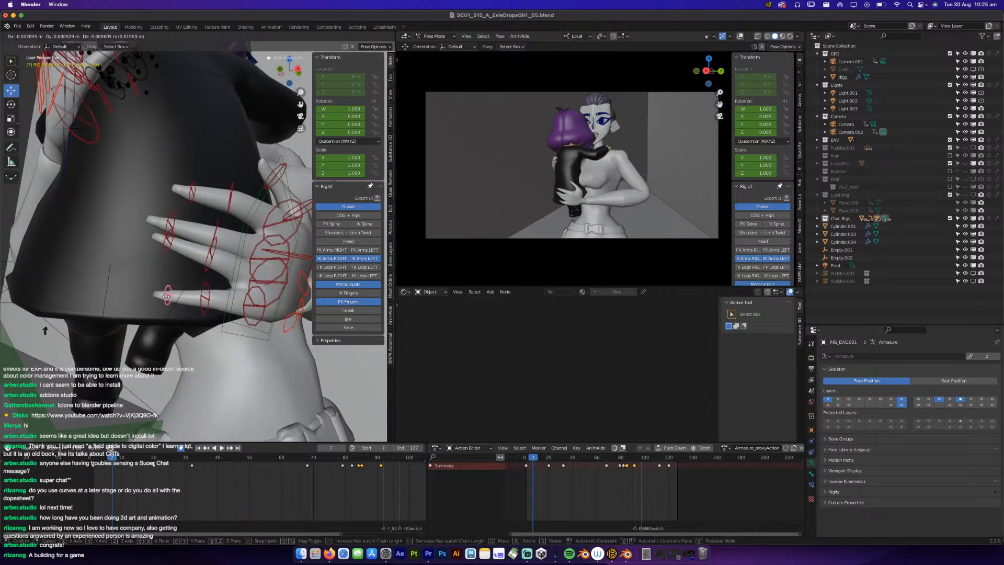
left_click(166, 296)
Advance to frame 10 and delete the keyframe of the thumb's base control there.
middle_click_drag(166, 296, 129, 327)
key("space")
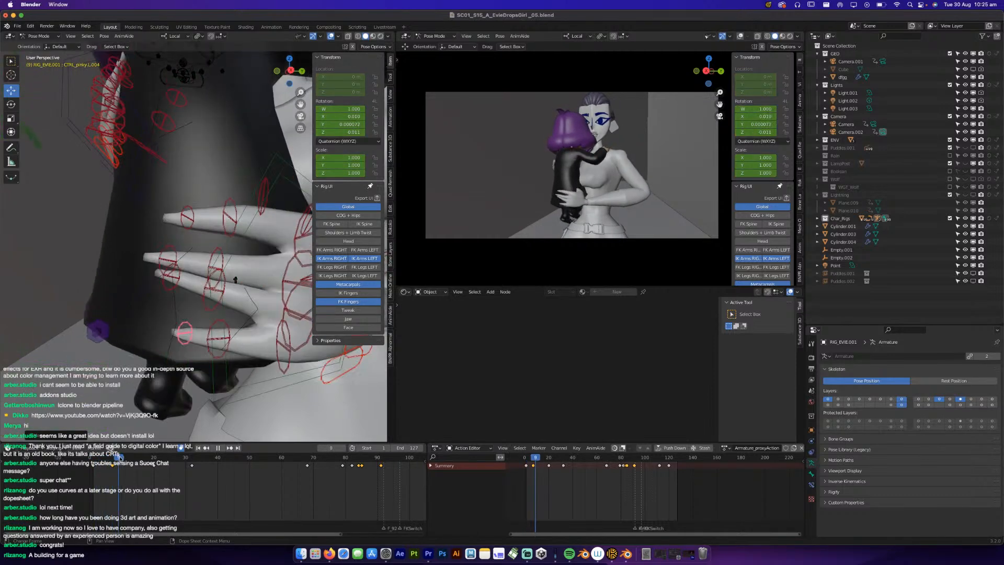
key("space")
middle_click_drag(235, 279, 144, 237)
left_click(152, 248)
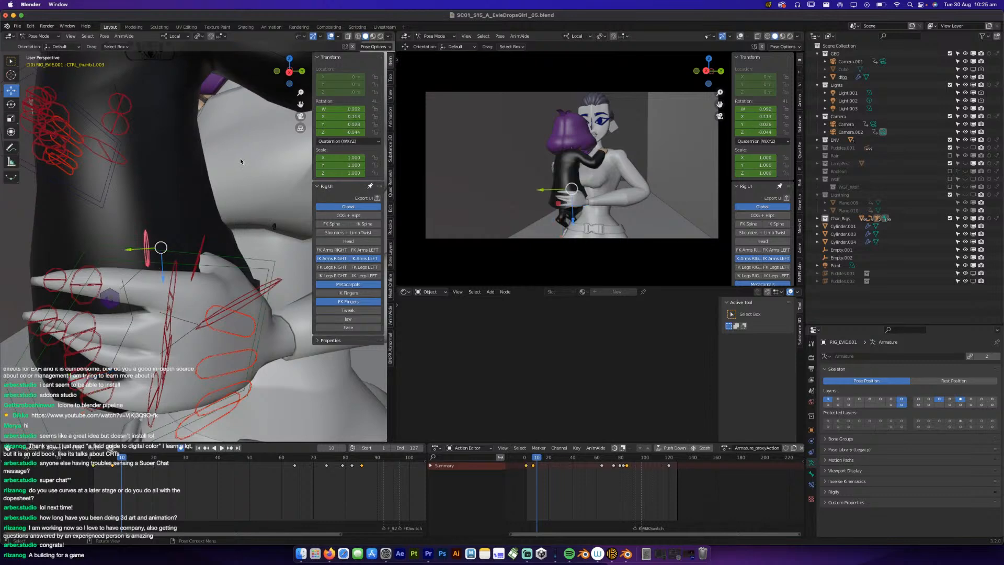
left_click(207, 266)
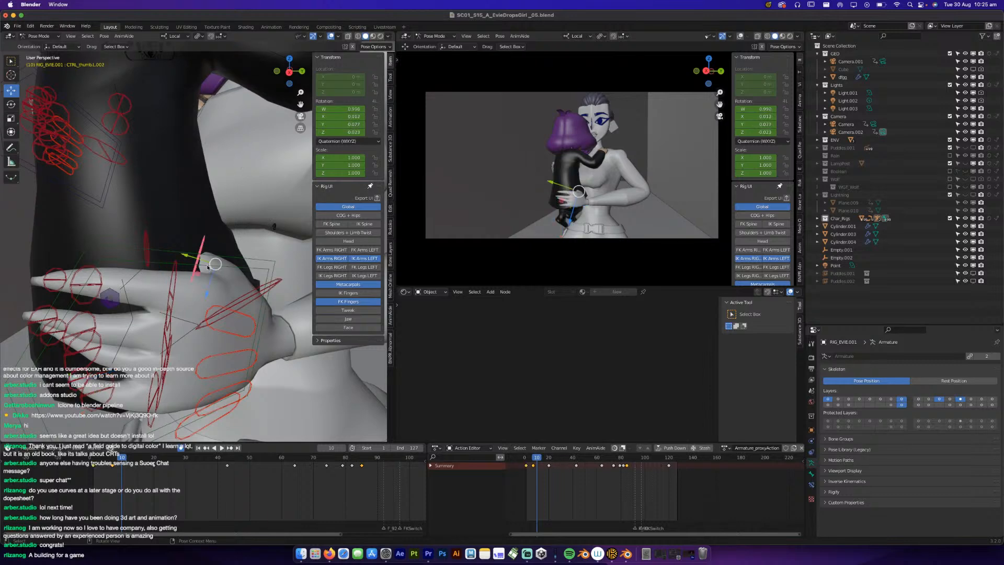
left_click(231, 295)
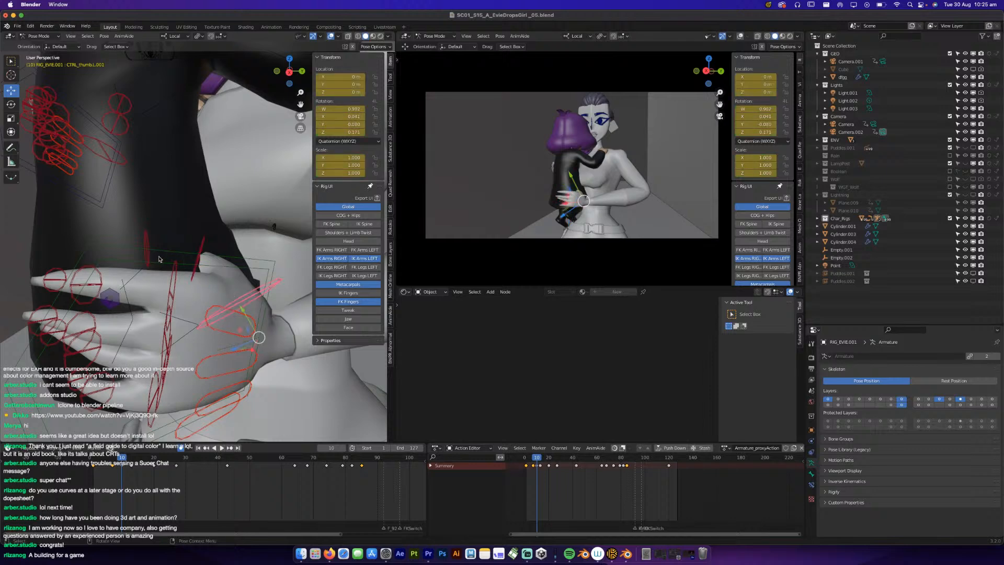
key("x")
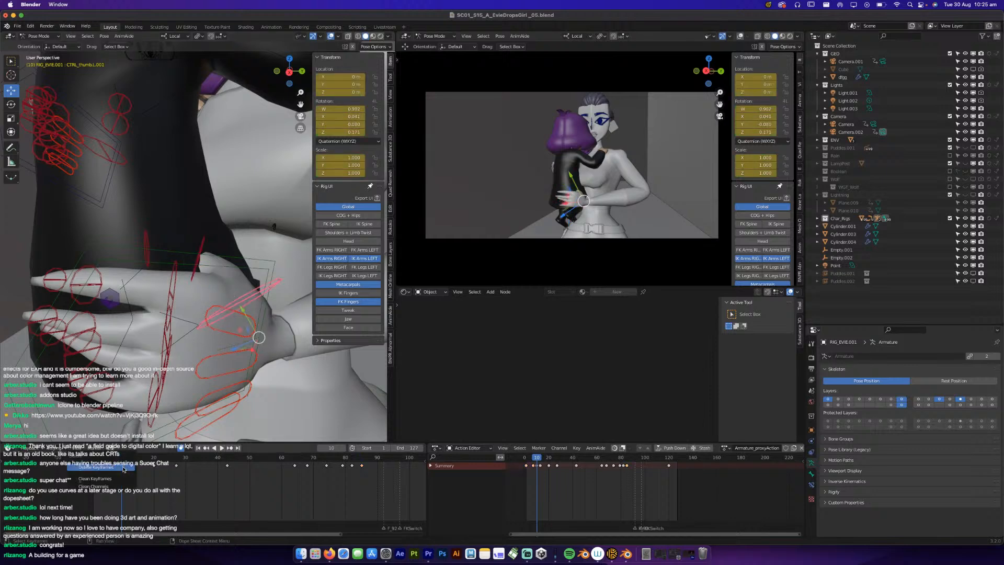
left_click(123, 468)
Advance to frame 11 and reposition the thumb's middle joint control.
key("space")
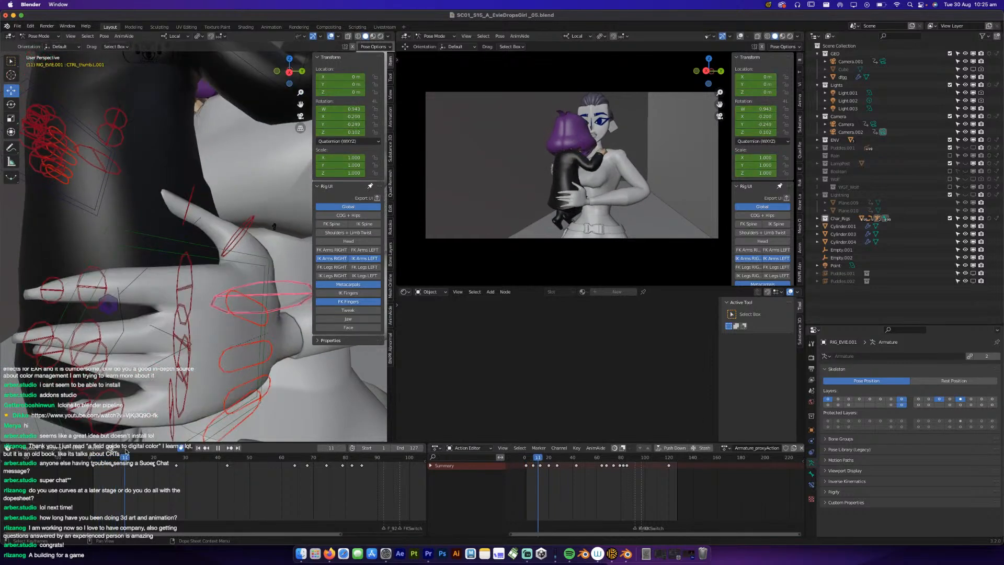
key("space")
middle_click_drag(274, 227, 174, 301)
left_click(235, 237)
middle_click_drag(236, 236, 240, 262)
key("ctrl+z")
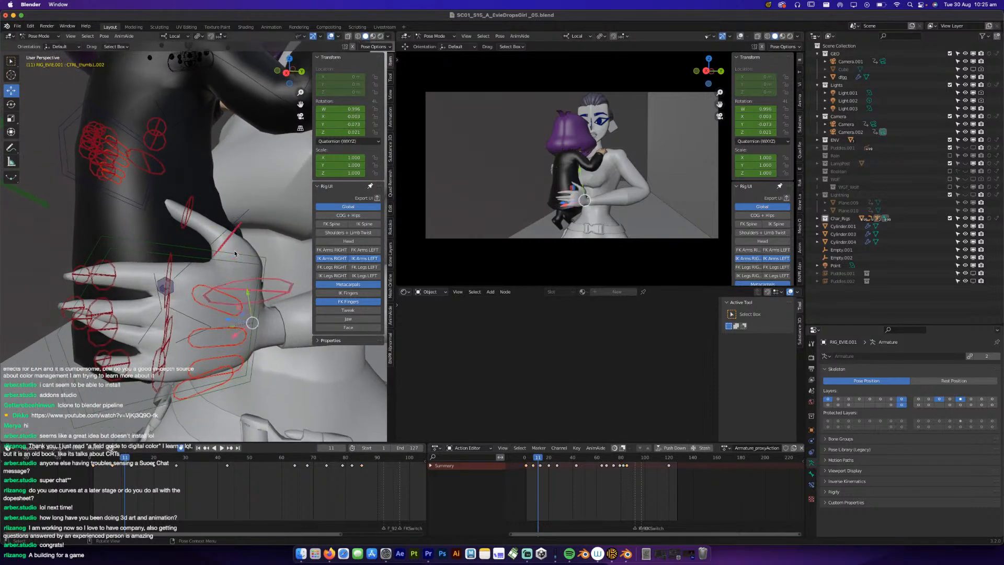
left_click(234, 238)
middle_click_drag(233, 239, 225, 263)
key("g")
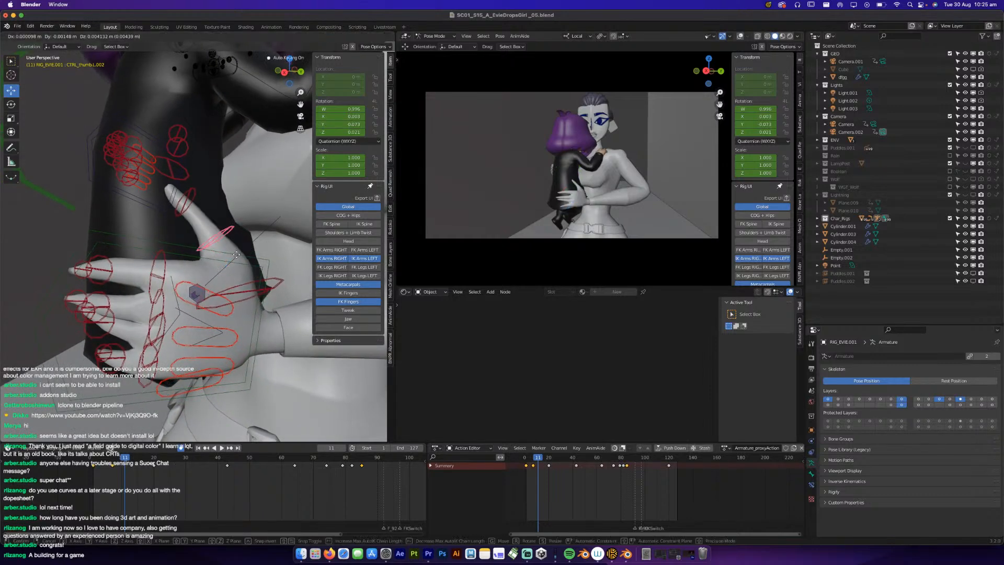
left_click(236, 254)
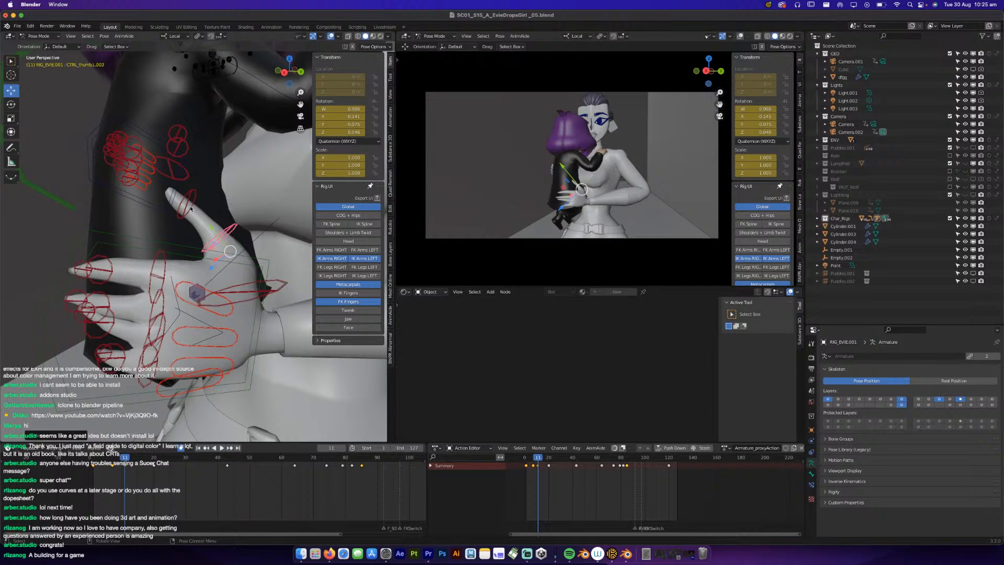
Adjust the thumb's tip control at frame 11 with the Move command.
left_click(191, 209)
key("g")
left_click(166, 322)
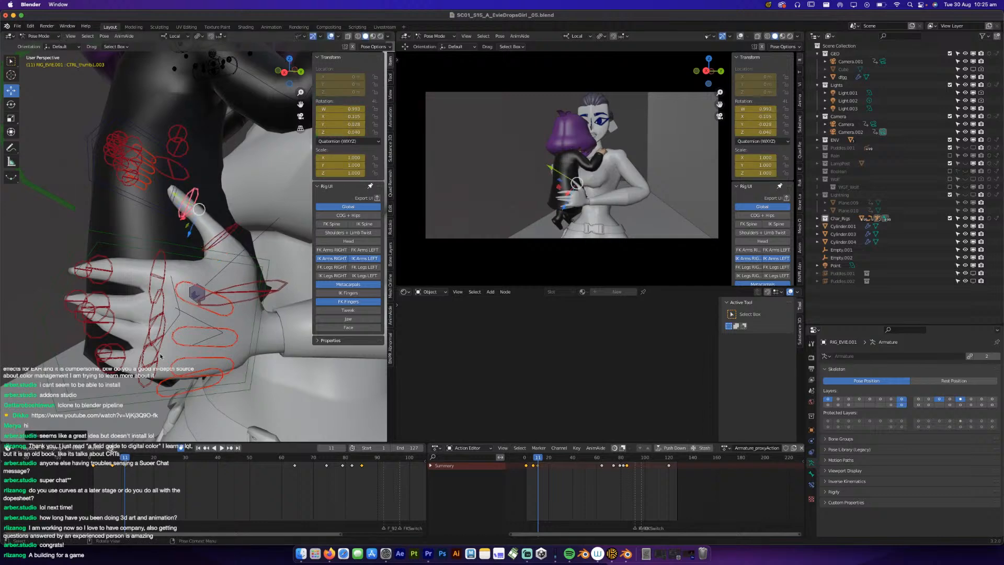
Select the thumb controls and play the animation from the start to check the thumb's motion.
left_click(281, 290)
left_click(232, 230)
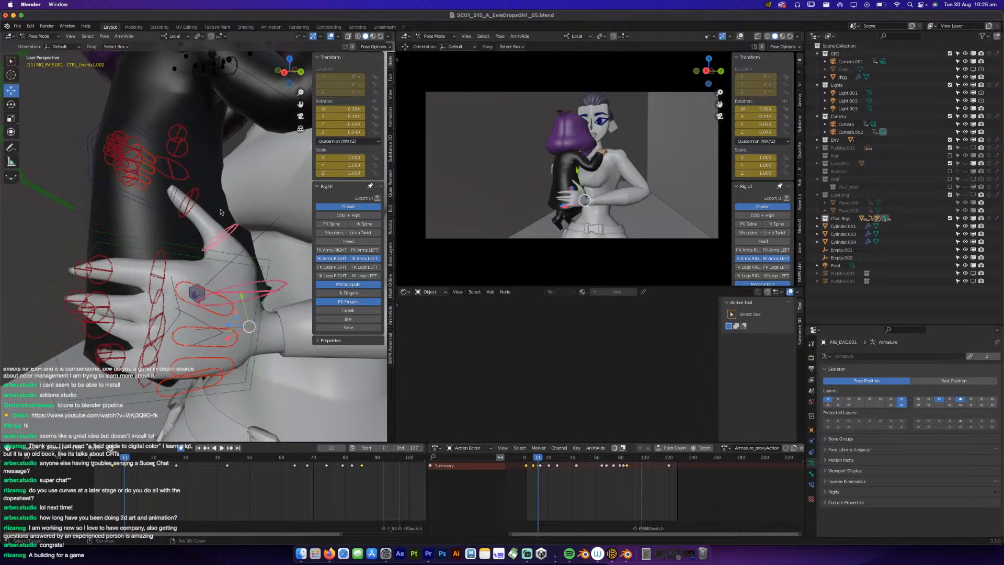
right_click(130, 467)
key("space")
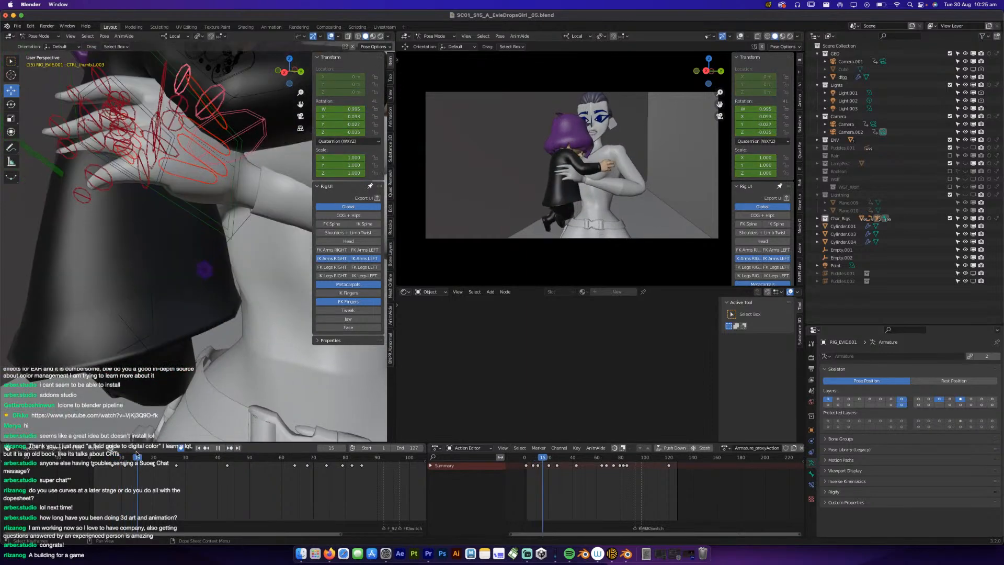
key("space")
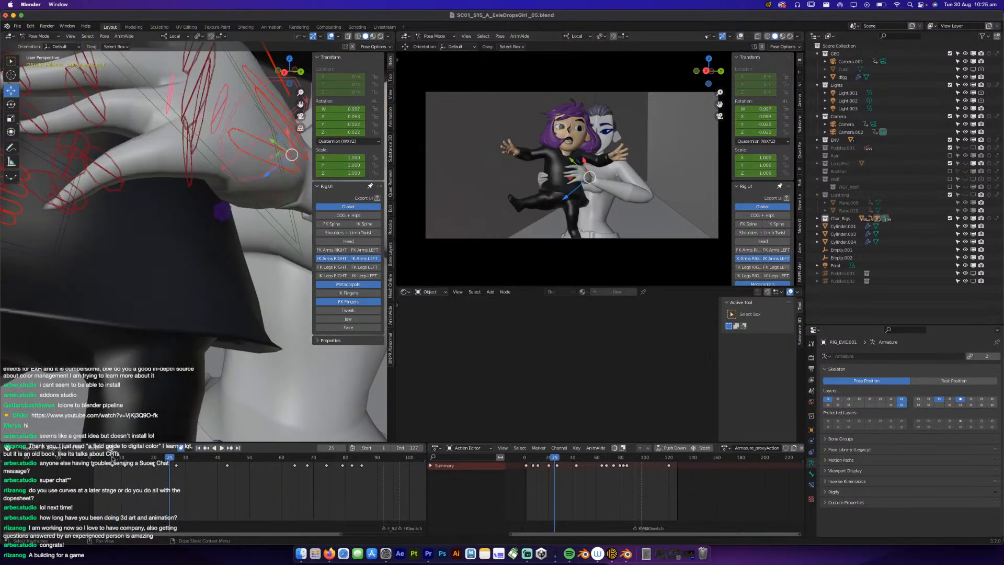
left_click(95, 458)
key("space")
left_click(97, 460)
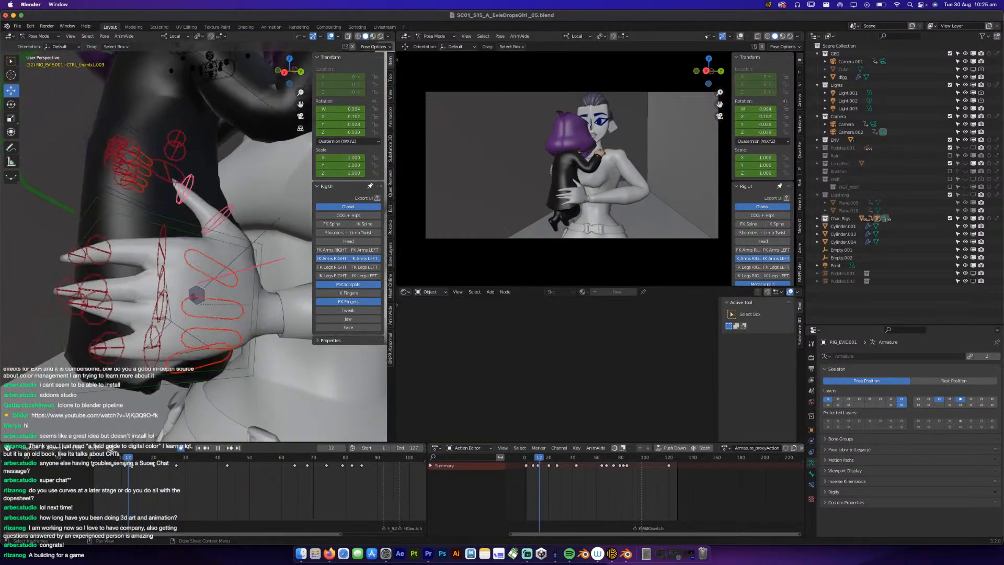
Go to frame 14 and reposition the index finger's tip control against the girl's dress.
left_click_drag(130, 464, 135, 465)
key("space")
middle_click_drag(128, 222, 160, 274)
left_click(84, 199)
key("g")
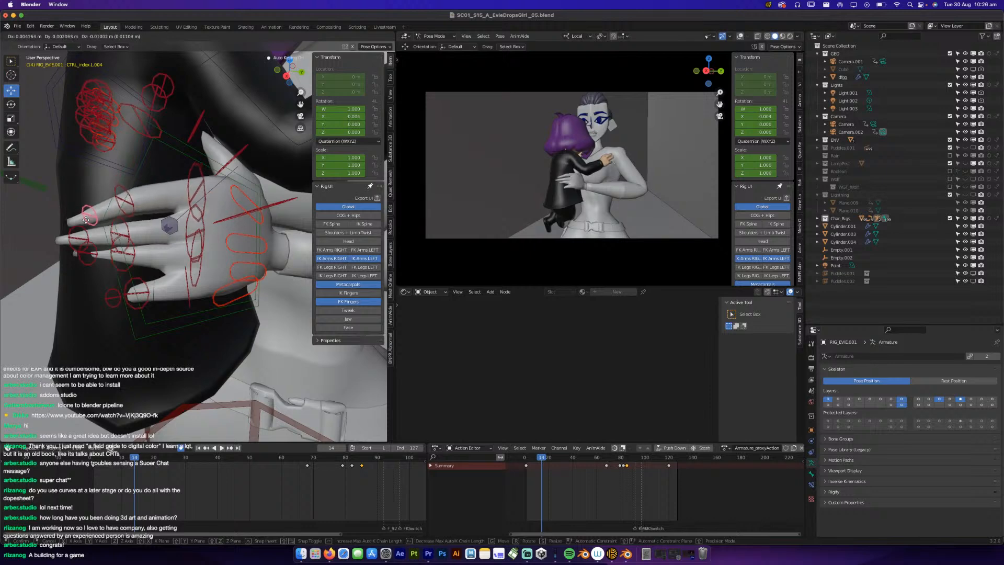
left_click(86, 219)
Reposition the ring finger's tip control at frame 14.
left_click(79, 259)
middle_click_drag(78, 260, 220, 298)
key("g")
left_click(245, 316)
Reposition the pinky's tip control at frame 14 and save the file.
left_click(115, 301)
key("g")
left_click(293, 329)
key("super+s")
key("g")
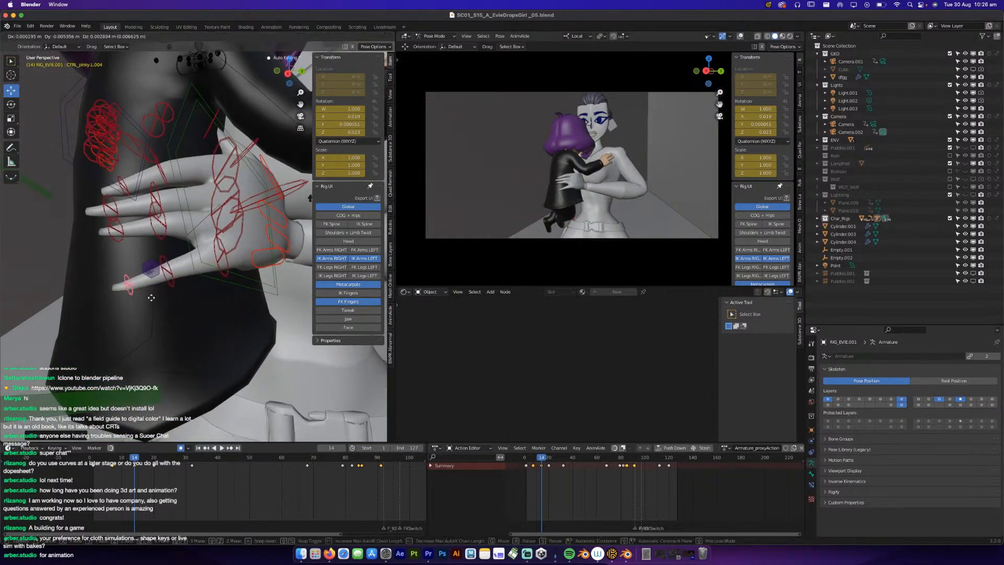
left_click(140, 270)
Adjust the tip controls of the middle and index fingers at frame 14.
middle_click_drag(125, 246, 102, 221)
left_click(103, 229)
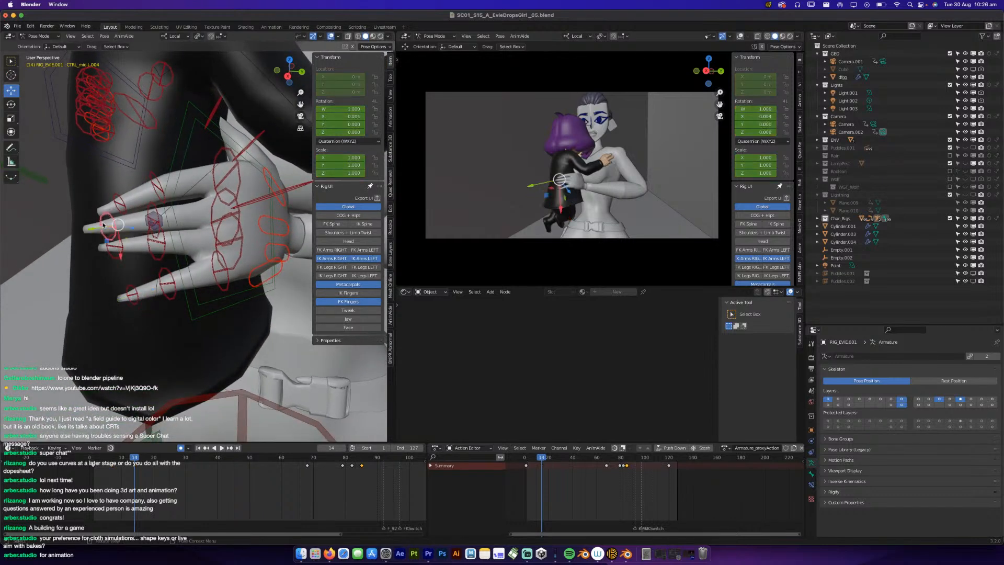
key("g")
left_click(105, 214)
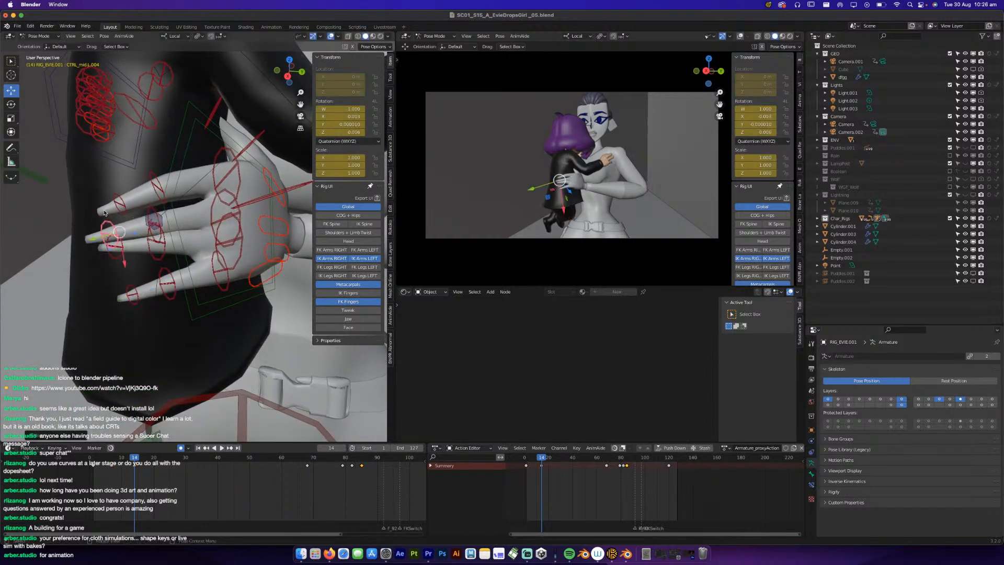
left_click(114, 206)
key("g")
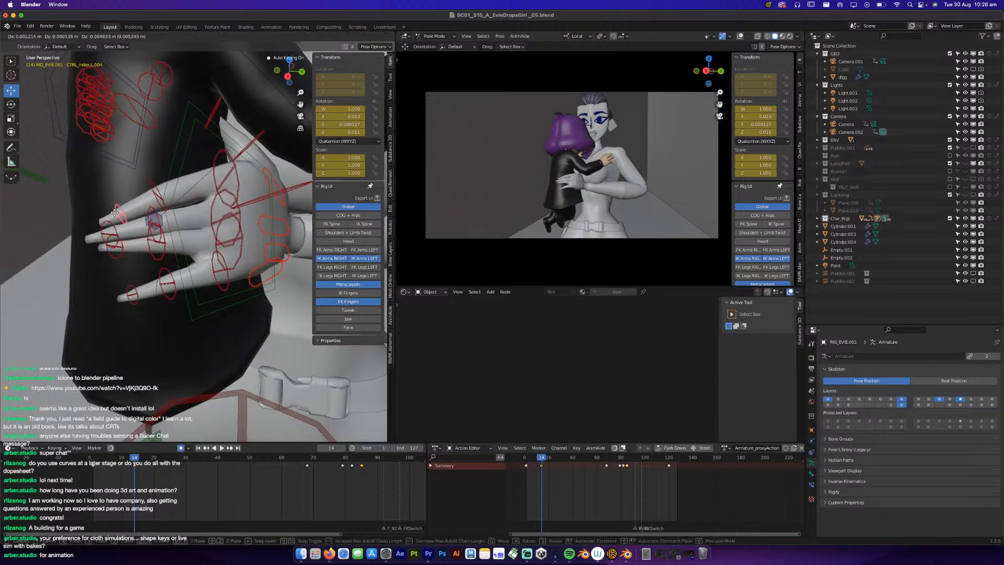
left_click(115, 213)
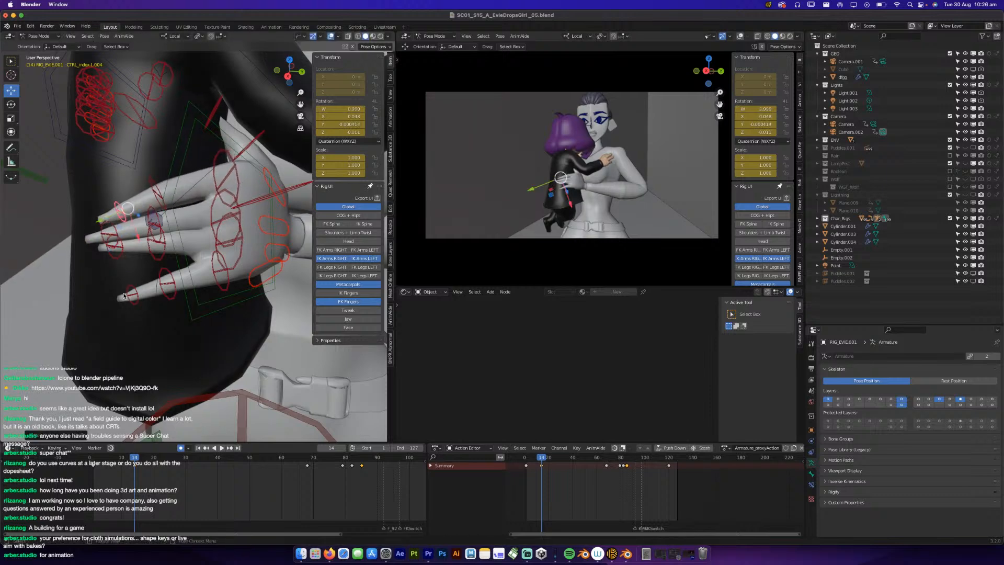
Scrub through the opening frames back to frame 14 and refine the index finger's tip control.
left_click_drag(93, 461, 134, 469)
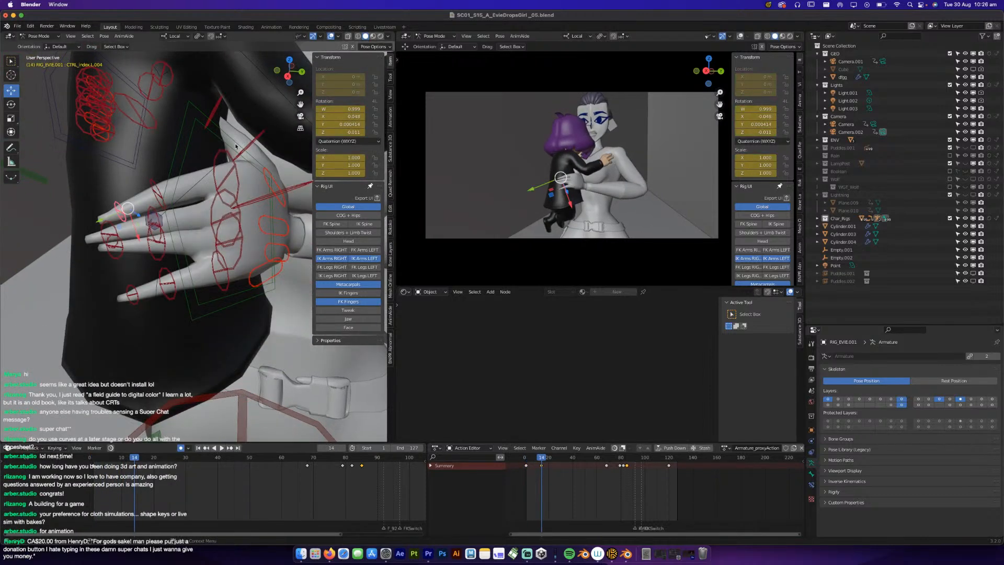
middle_click_drag(239, 166, 245, 225)
left_click(209, 169)
key("g")
left_click(210, 171)
middle_click_drag(172, 230, 160, 209)
left_click(192, 290)
key("g")
left_click(226, 295)
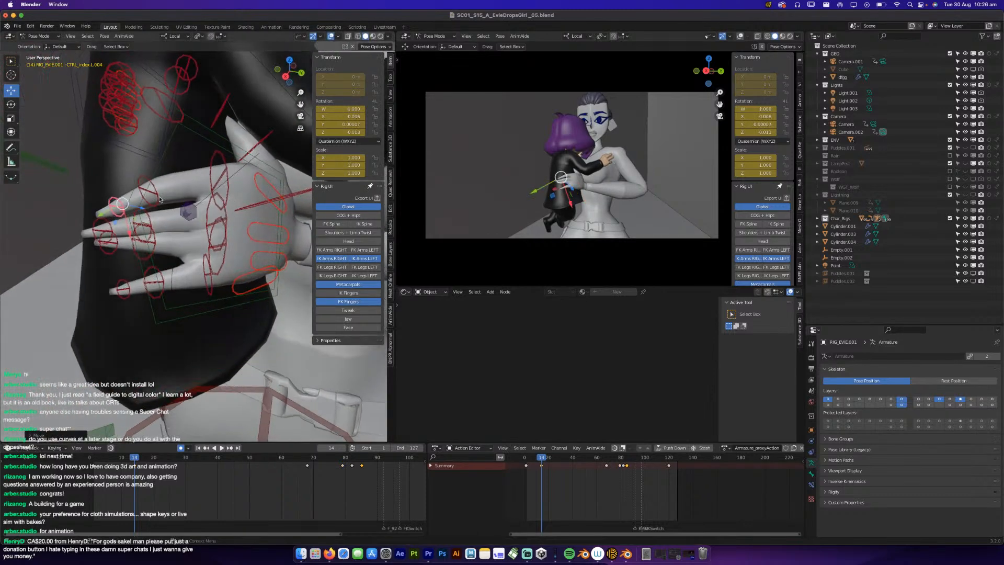
Rotate the index finger's metacarpal control on the back of the hand at frame 14.
left_click(259, 186)
middle_click_drag(259, 186, 223, 196)
key("r")
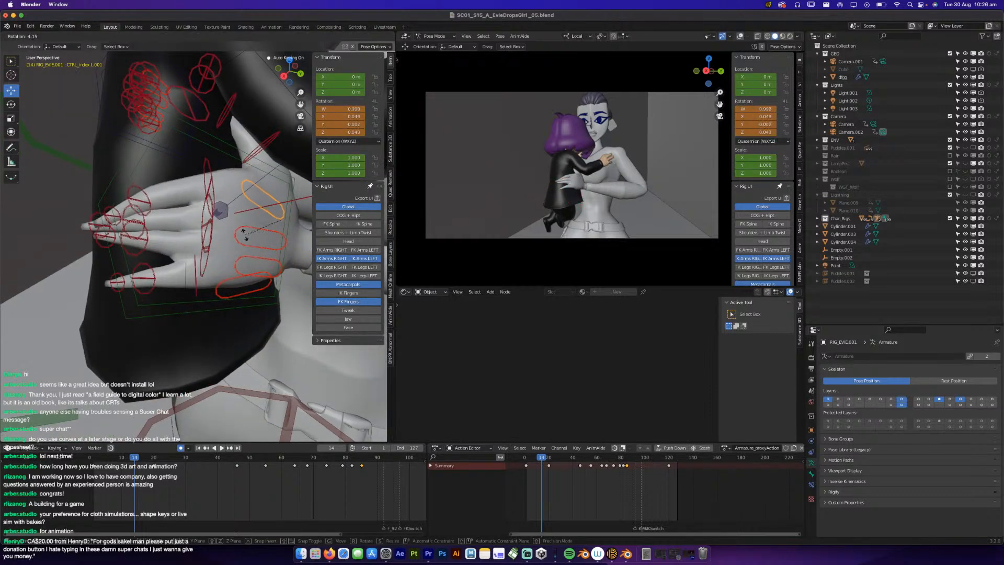
left_click(14, 228)
Readjust the index finger's tip control at frame 14 with the Move command.
left_click(105, 211)
middle_click_drag(105, 211, 134, 211)
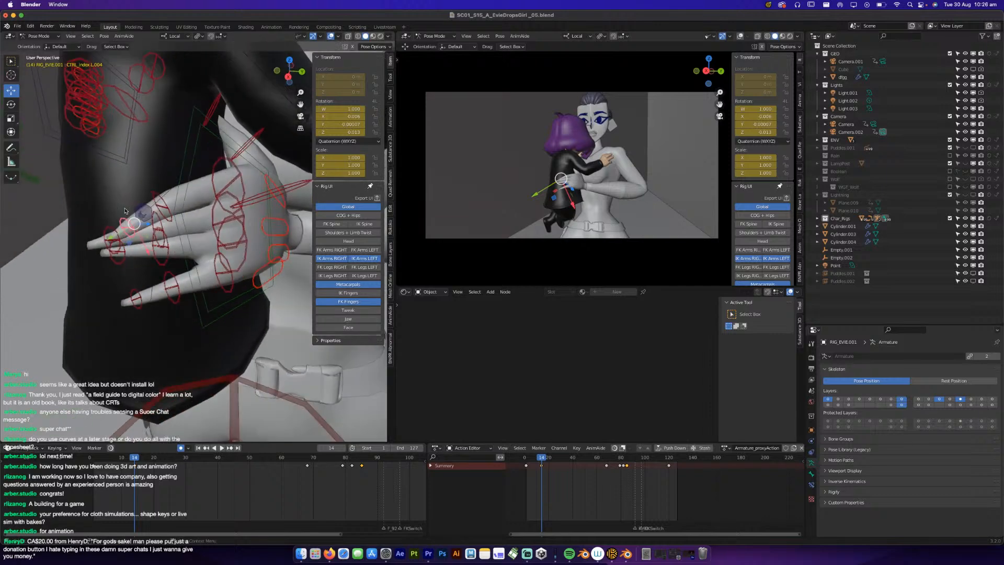
key("g")
left_click(122, 215)
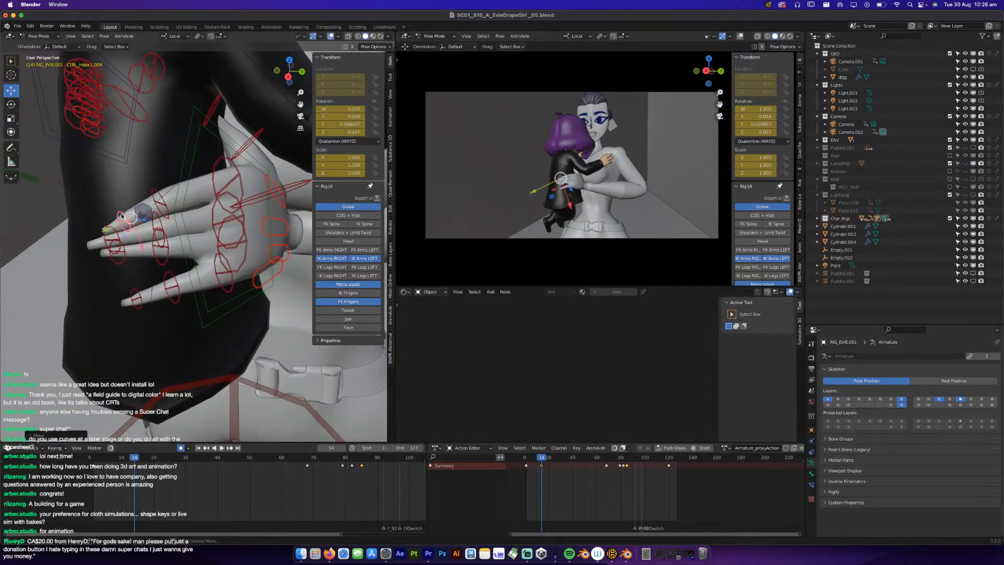
Rotate the index finger's middle joint control at frame 14 and refine the same finger's tip control.
left_click(154, 193)
key("r")
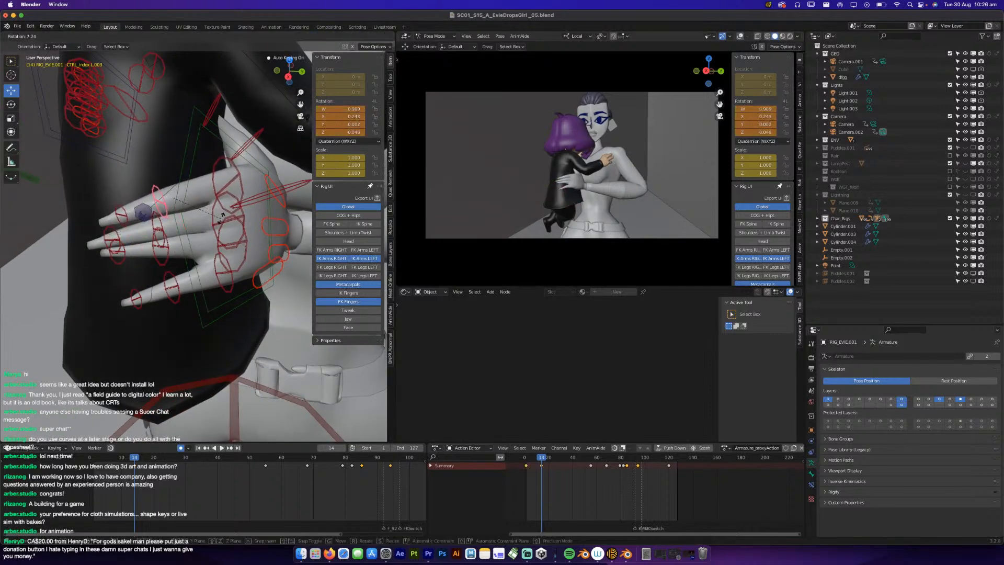
left_click(135, 217)
left_click(117, 218)
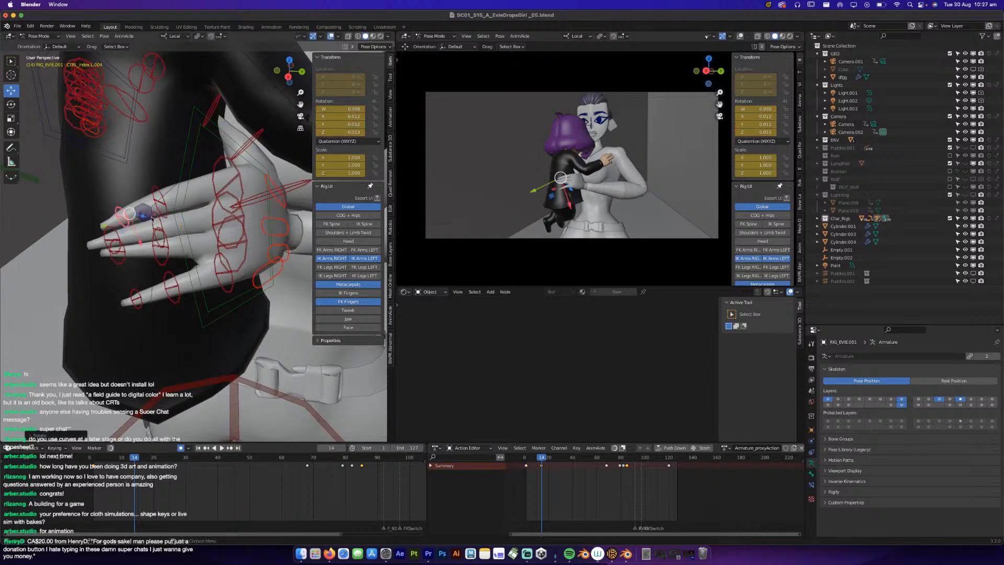
left_click(227, 178)
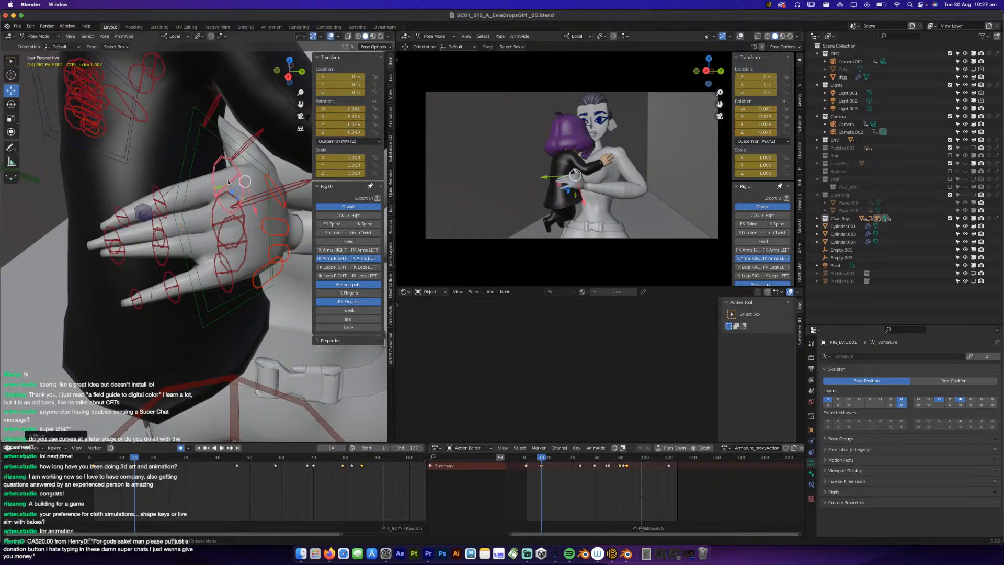
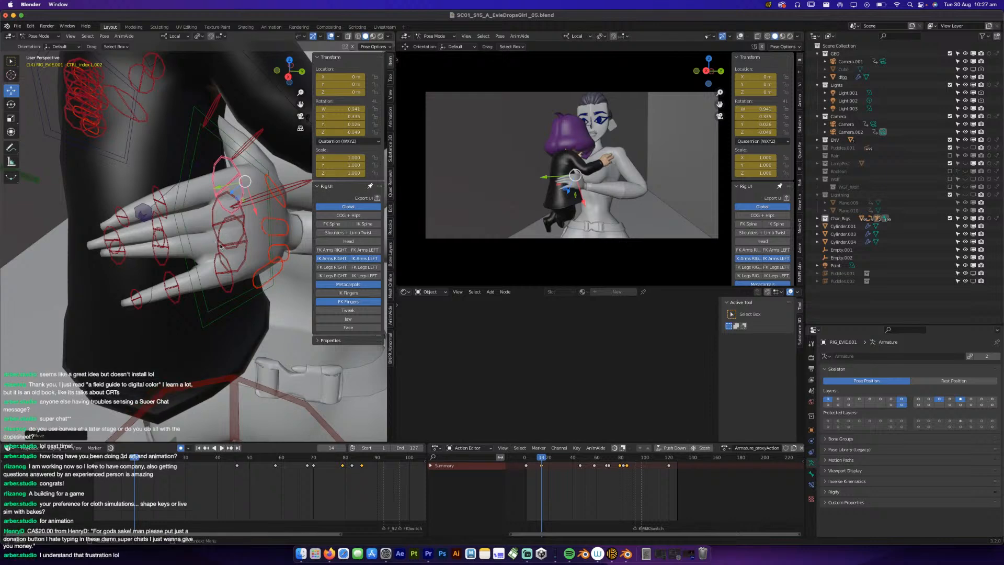
Move the pinky's tip control at frame 14 to adjust the finger's bend, and save the file.
middle_click_drag(159, 338, 132, 296)
left_click(125, 289)
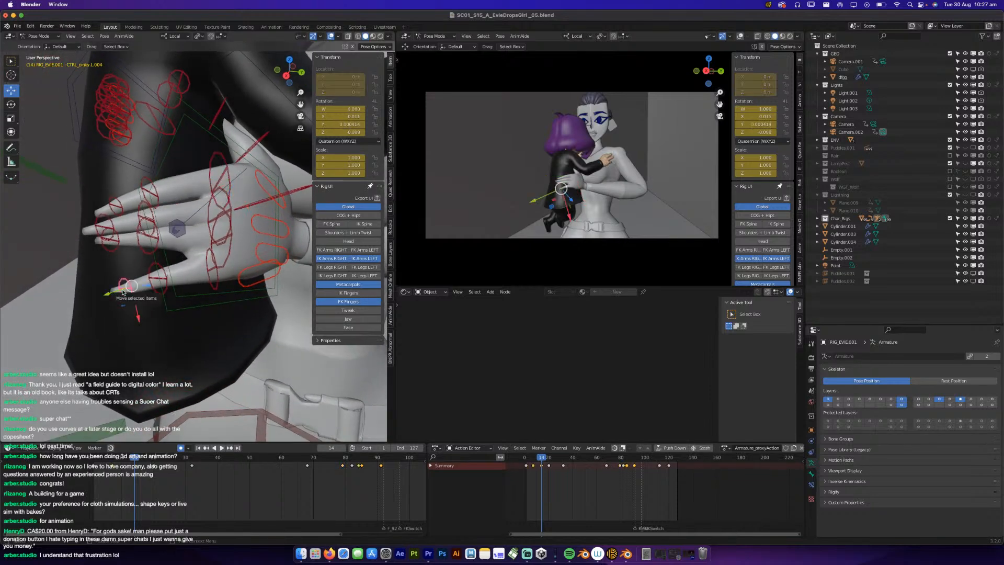
key("g")
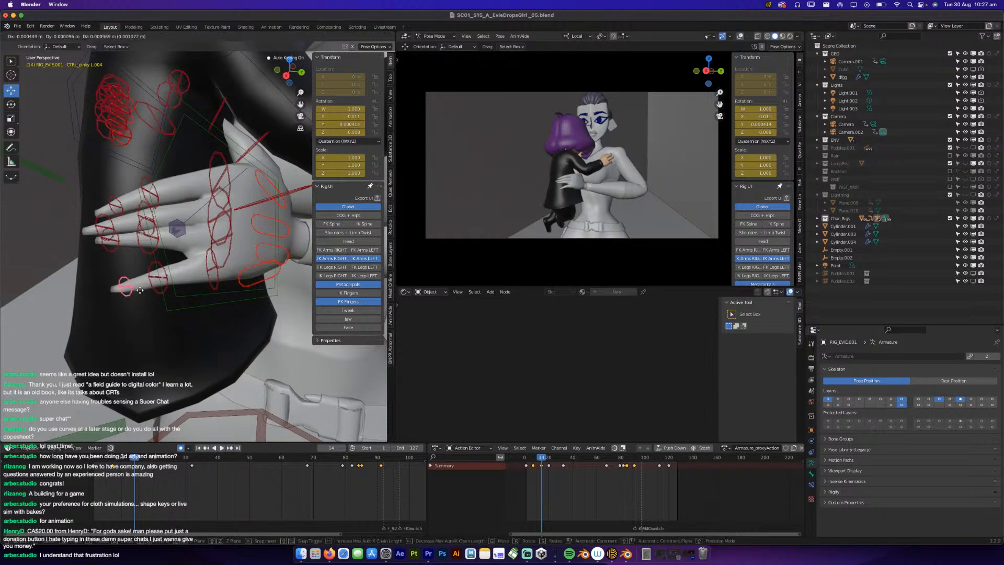
left_click(142, 294)
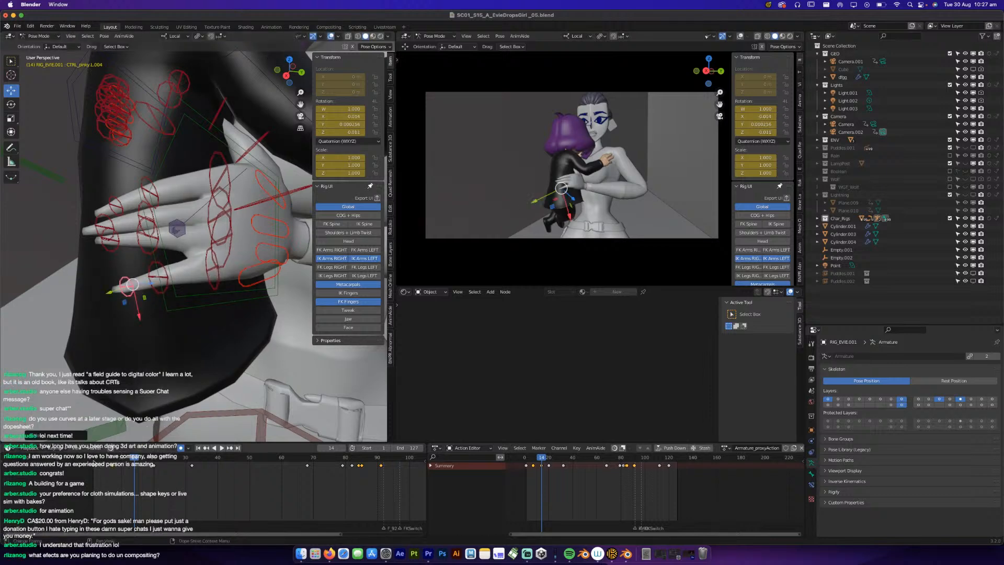
key("super+s")
Play the opening frames repeatedly from frame 1 to check the holding hand's finger poses, saving the file.
key("space")
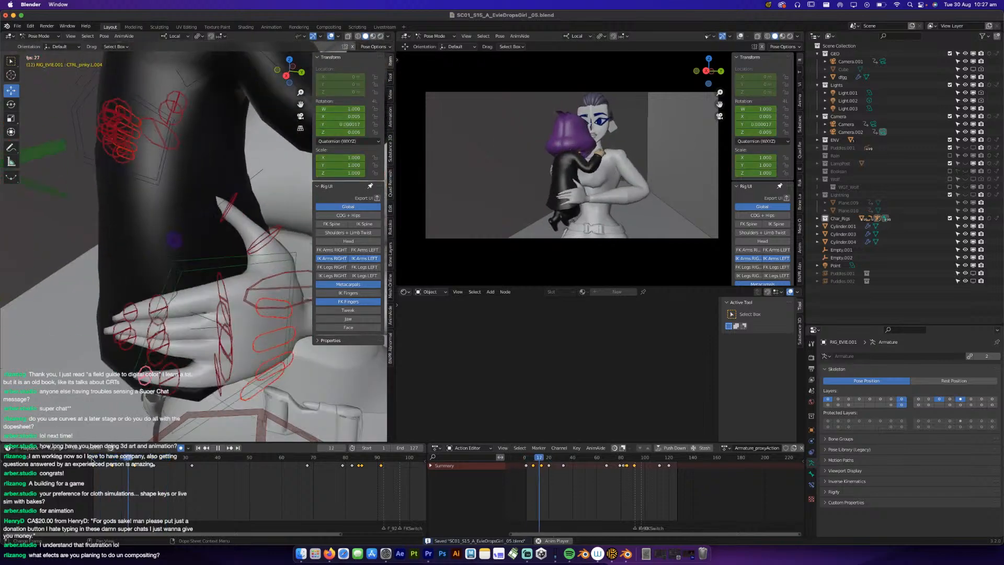
key("space")
key("super+s")
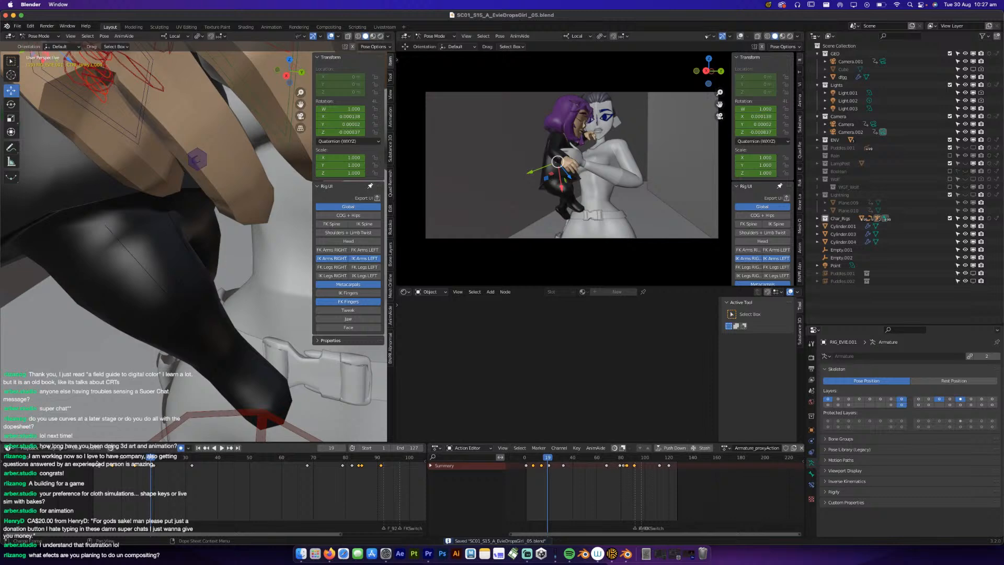
key("shift+Left")
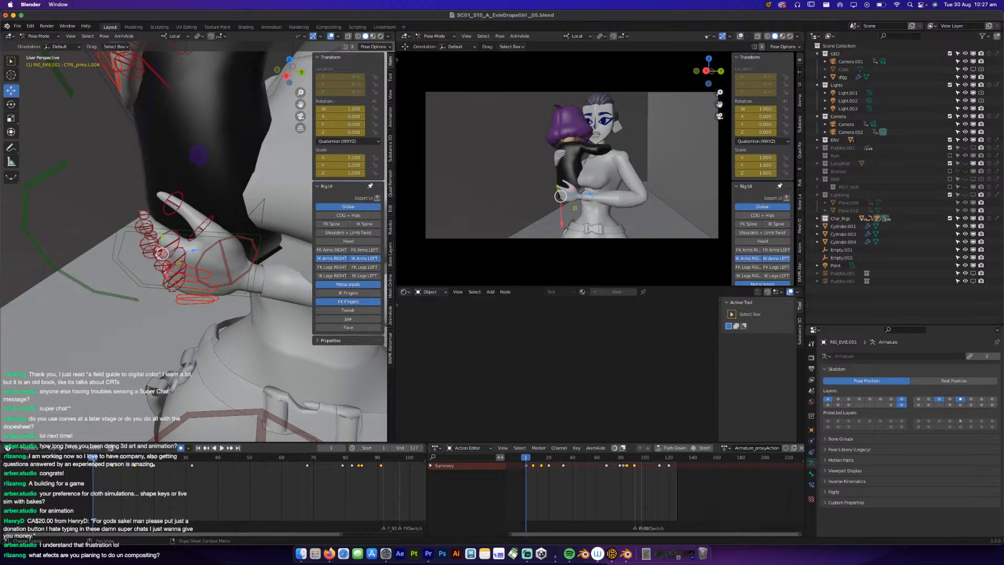
key("space")
key("space")
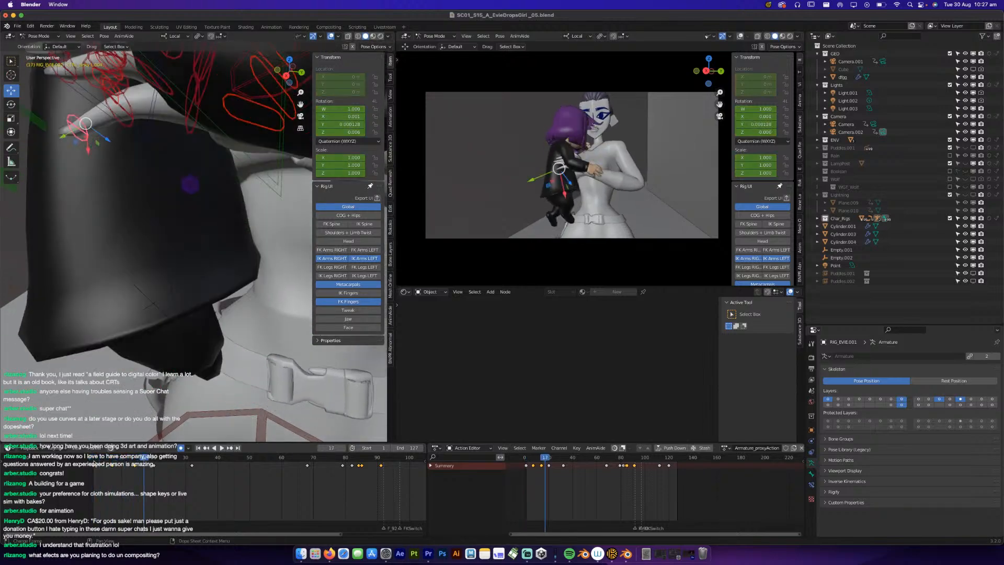
left_click(94, 461)
key("space")
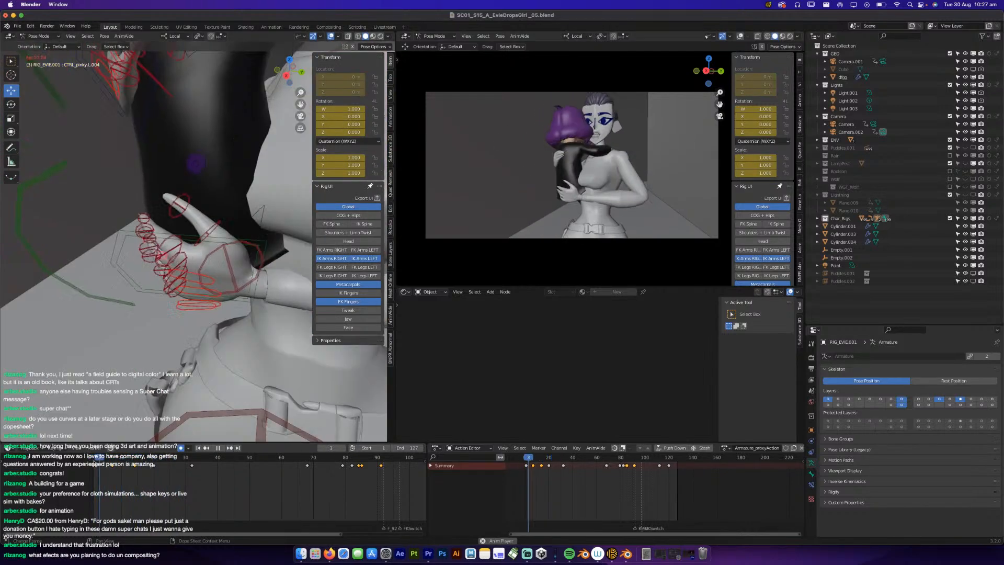
key("space")
left_click(94, 462)
key("space")
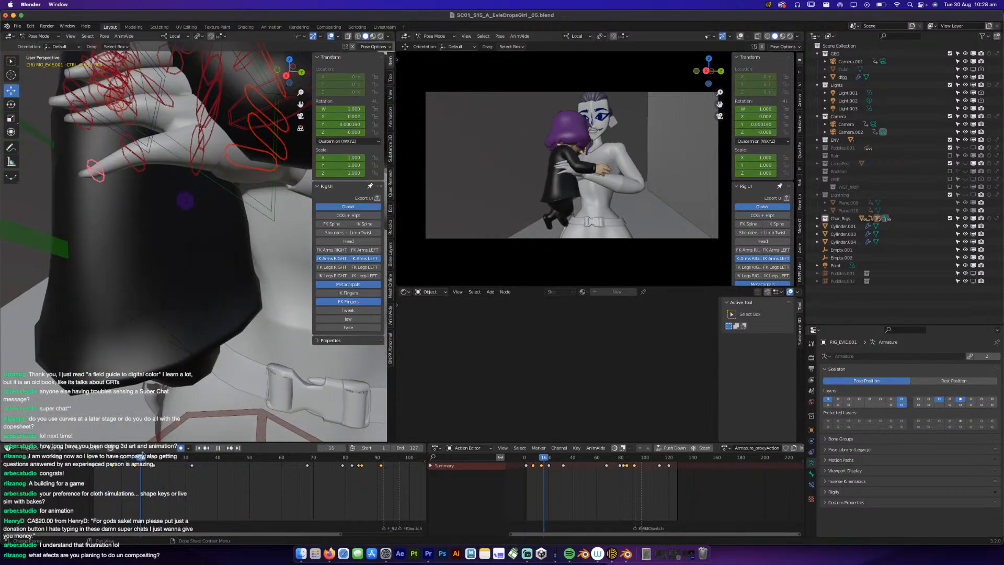
key("space")
key("ctrl+s")
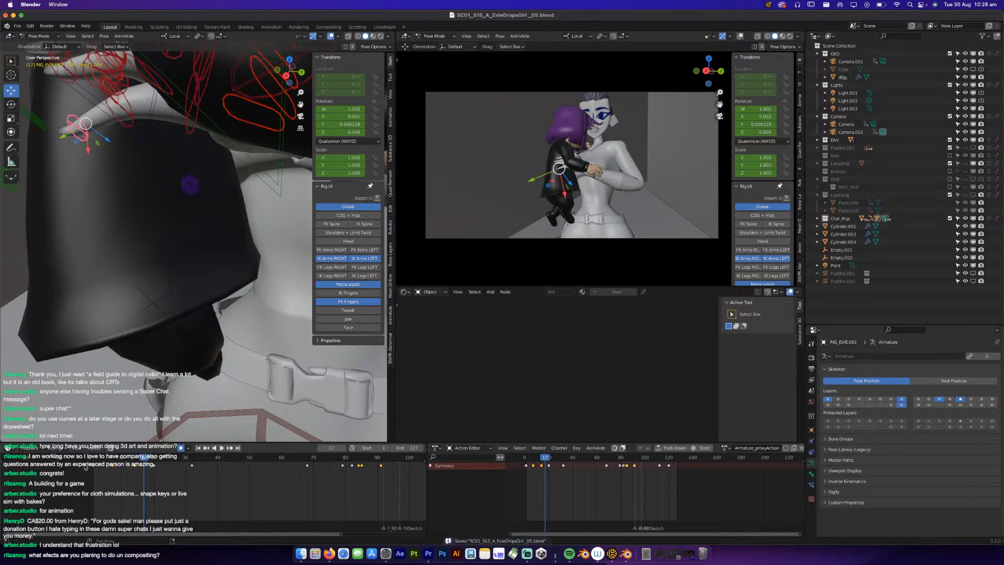
Replay and scrub the lift up to frame 19 to examine the hand's placement, and save the file.
left_click(96, 460)
key("space")
left_click(98, 459)
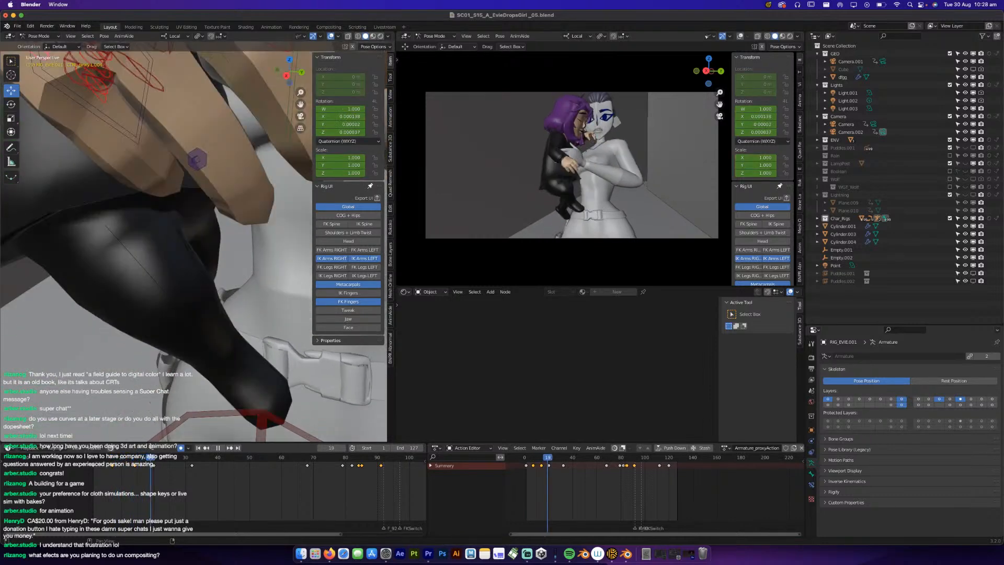
left_click_drag(150, 448, 148, 449)
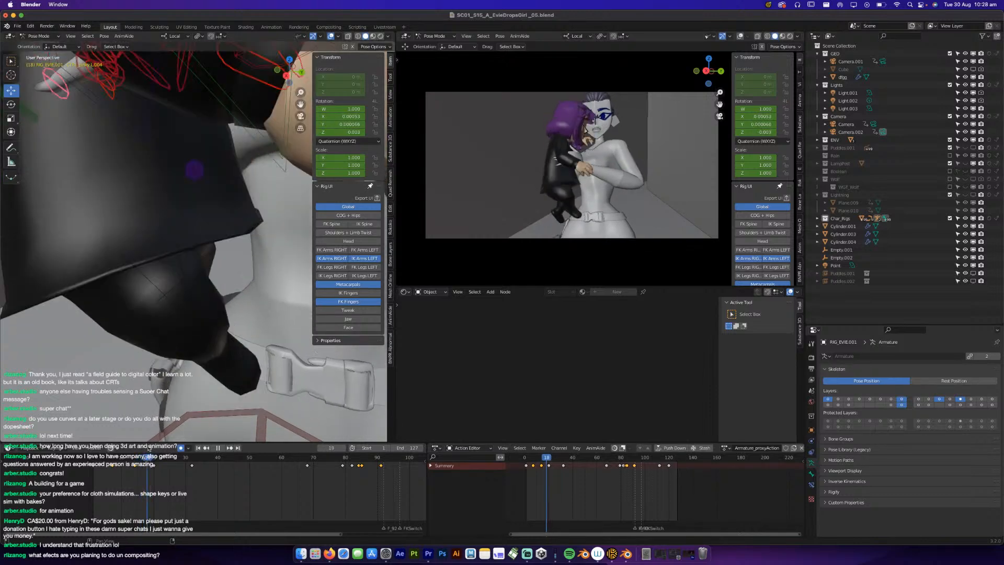
key("space")
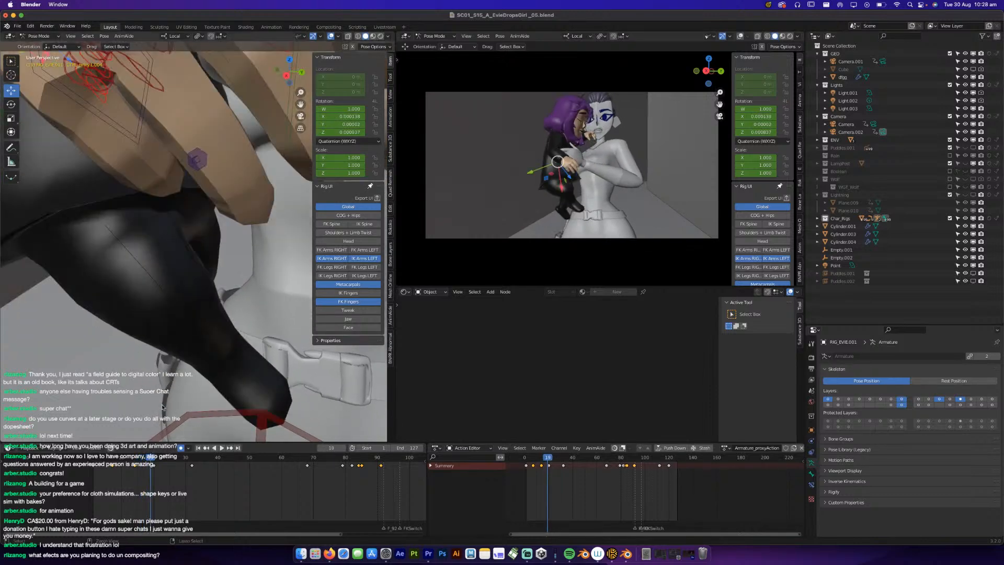
key("ctrl+s")
Reposition the woman's left IK hand control against the girl's back at frame 19.
scroll(175, 268, "down", 5)
scroll(204, 220, "up", 3)
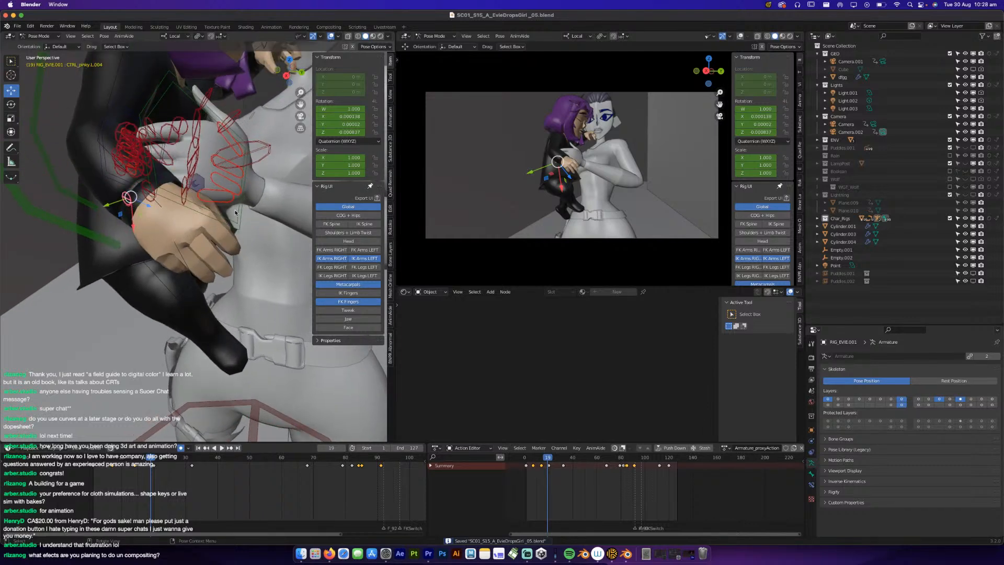
left_click(236, 228)
left_click_drag(150, 459, 150, 459)
middle_click_drag(177, 230, 207, 250)
key("g")
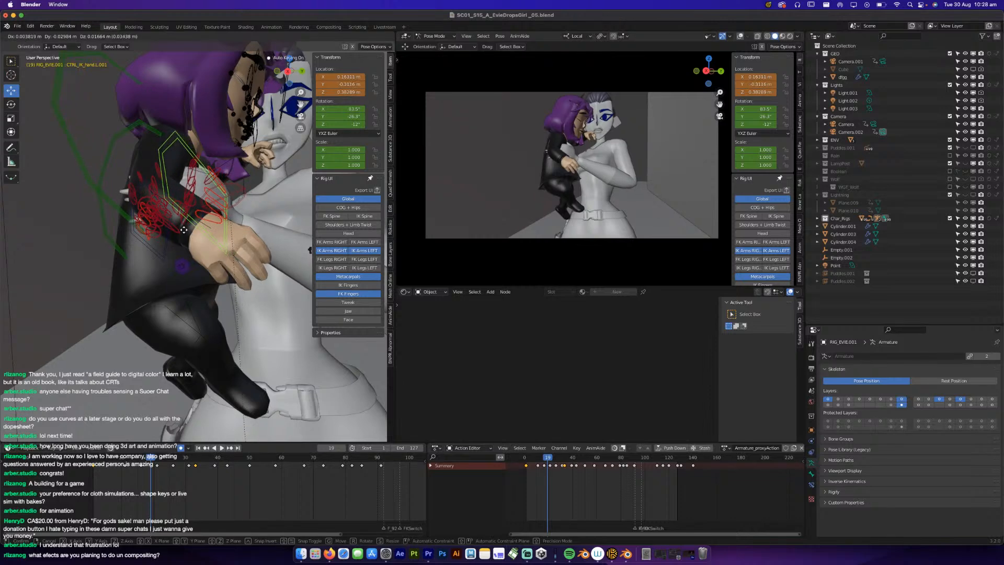
left_click(184, 231)
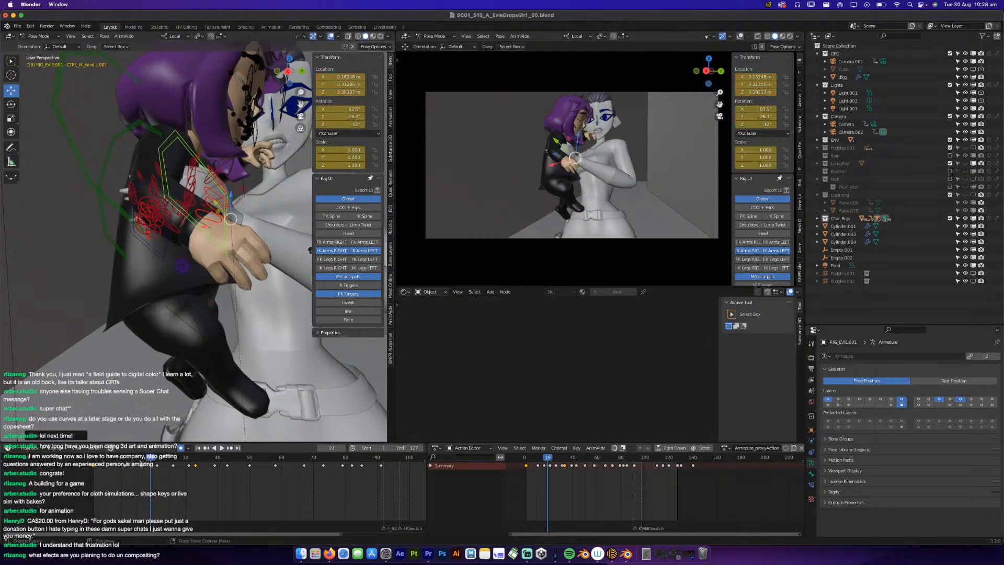
Play back the turn from the opening frames to frame 28 to check the left hand's path, and save the file.
key("space")
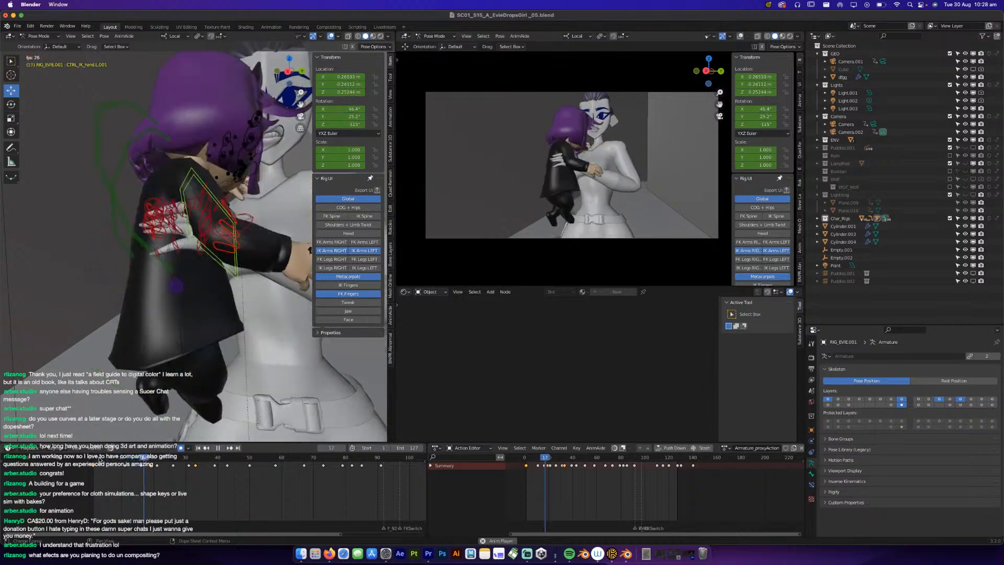
key("space")
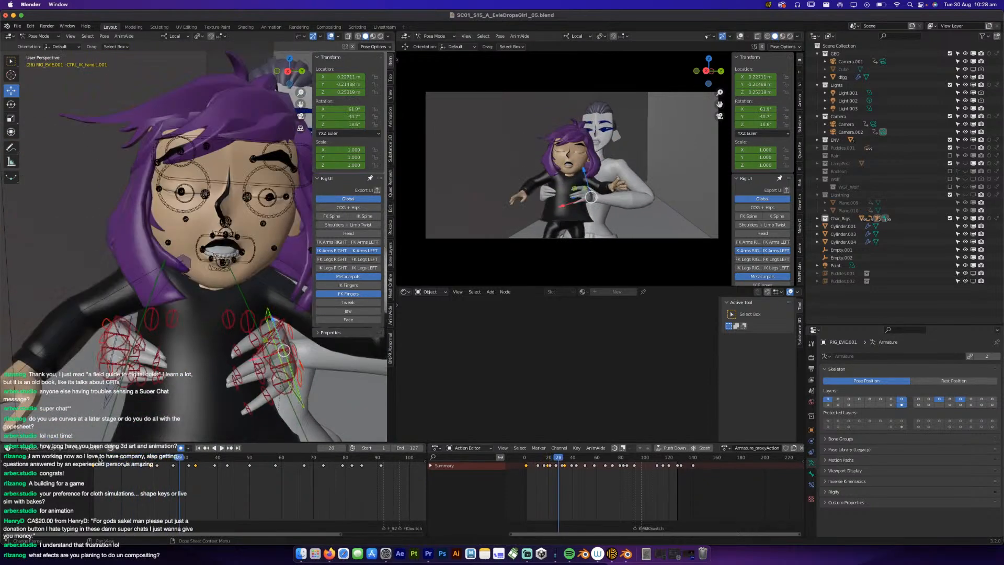
key("super+s")
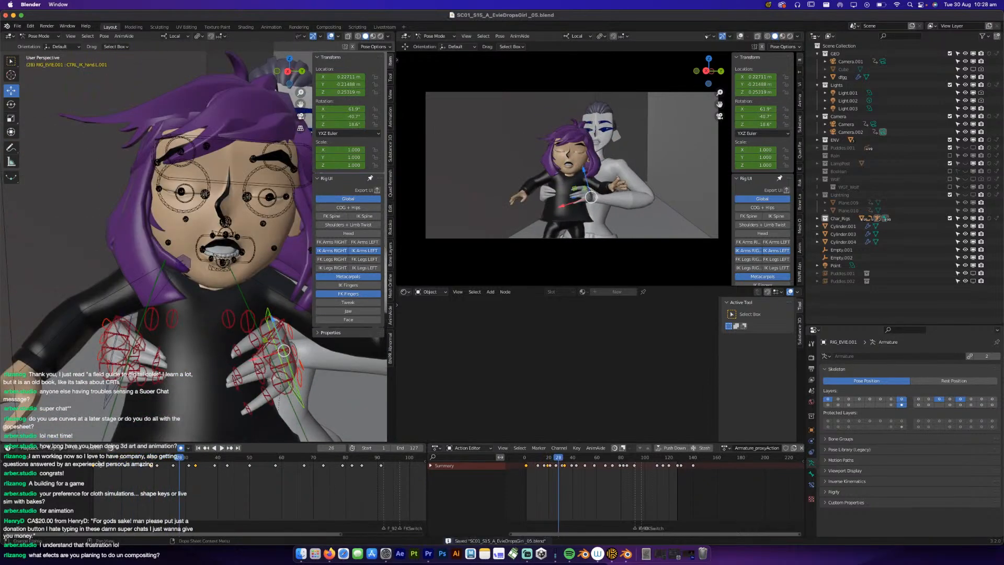
left_click(92, 460)
key("space")
left_click(92, 461)
key("space")
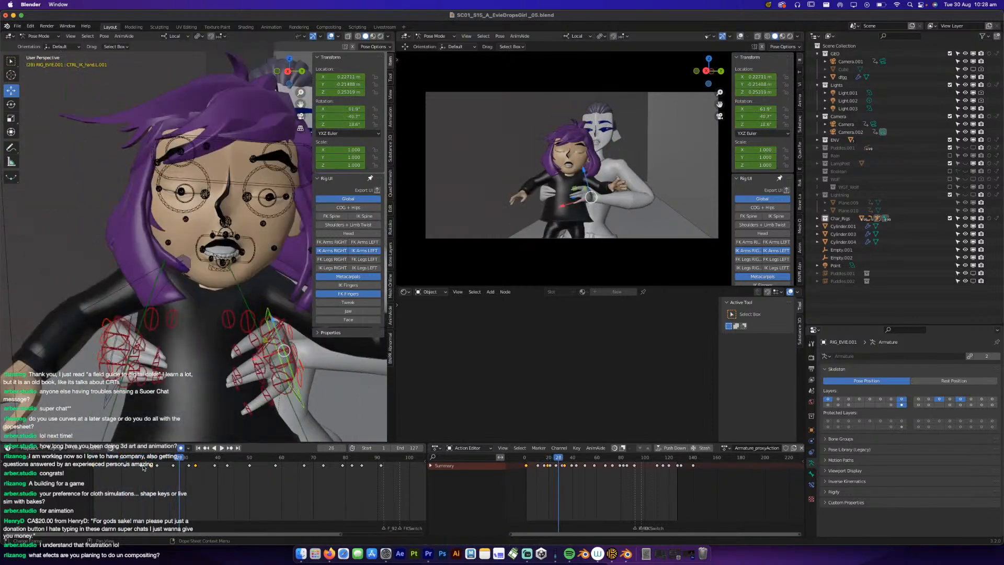
Move the woman's left IK hand control further across the girl's torso at frame 21.
left_click_drag(142, 462, 156, 465)
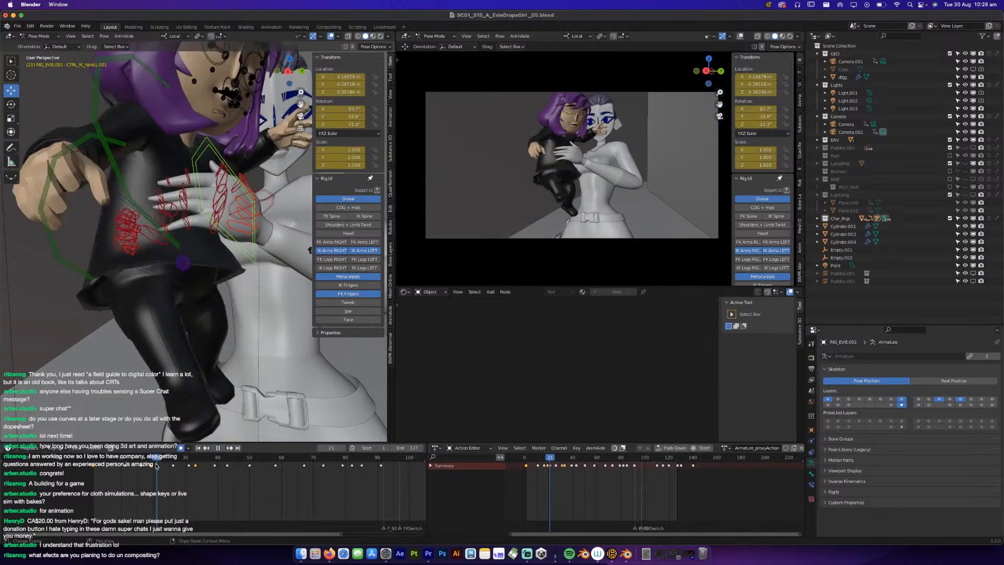
key("g")
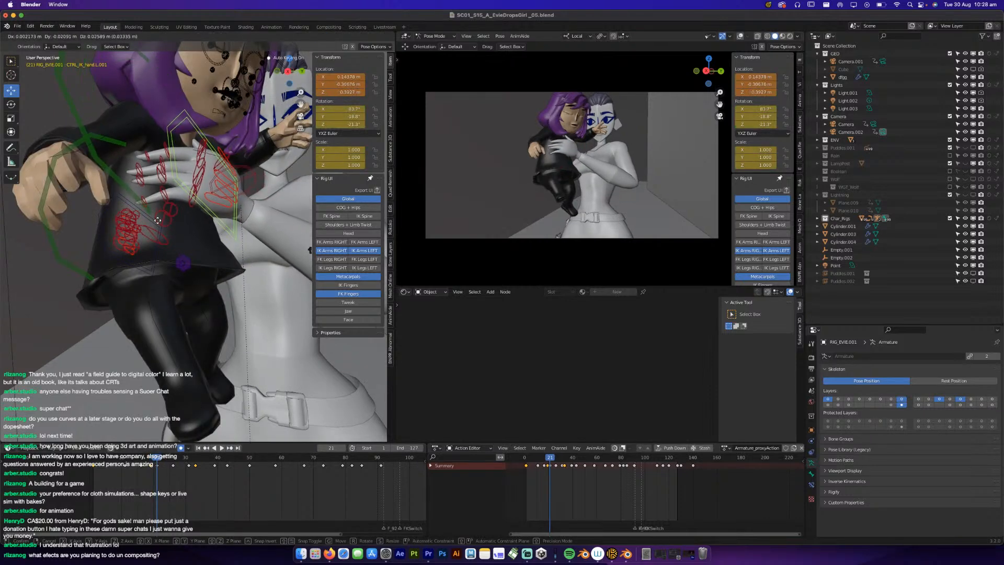
left_click(155, 220)
Save the file and replay the motion from about frame 10 to check the left hand's movement through the turn.
key("space")
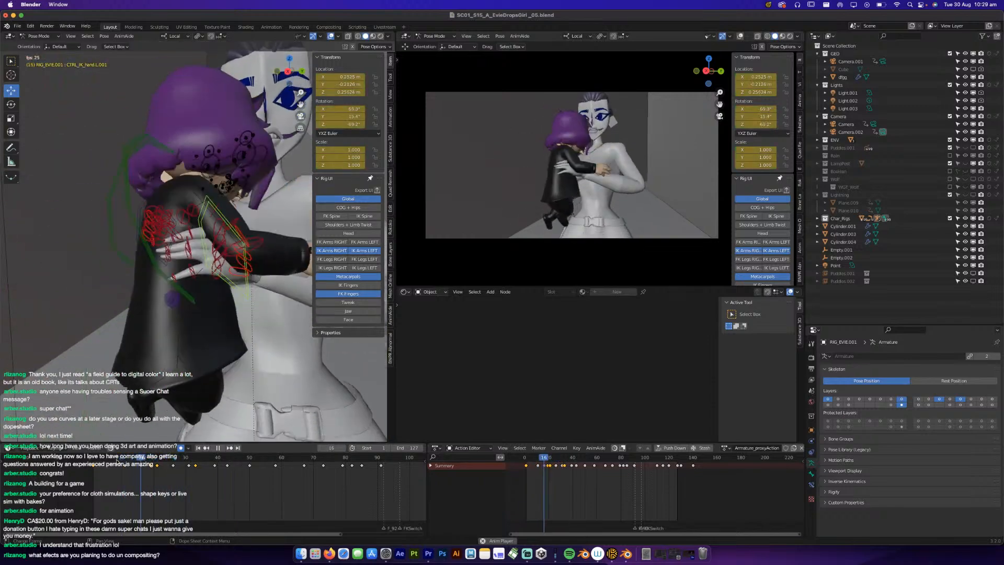
key("space")
key("super+s")
left_click(121, 459)
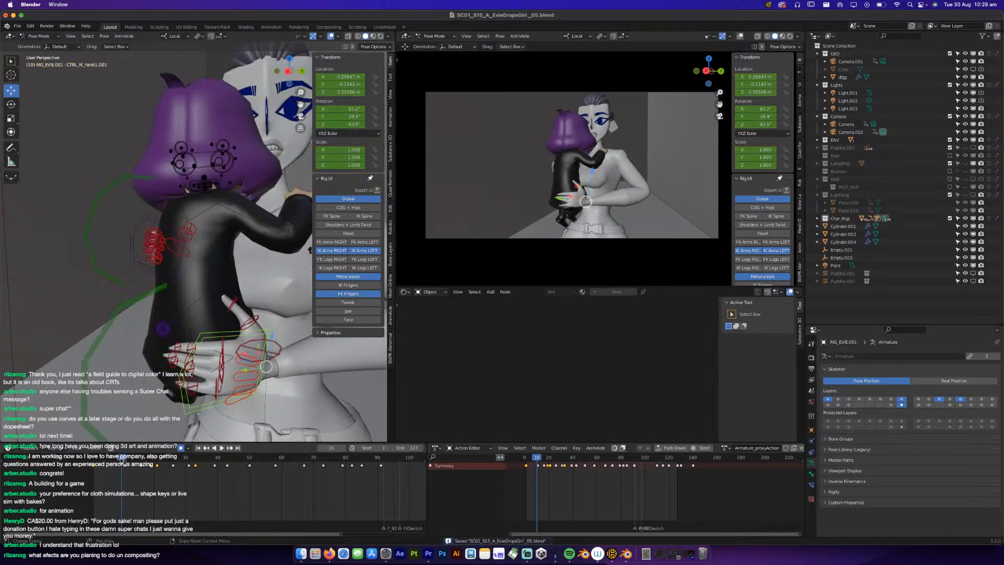
key("space")
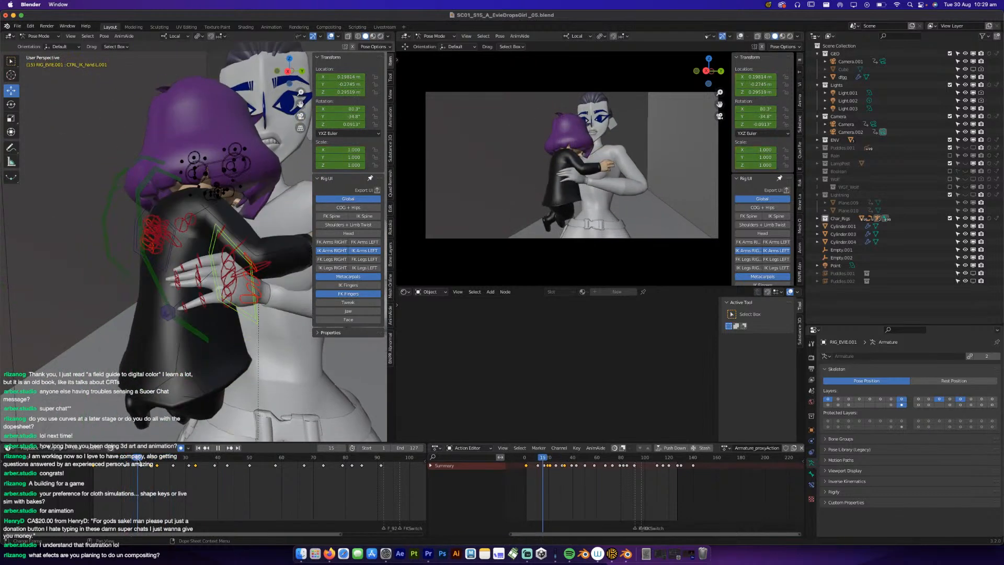
left_click_drag(159, 455, 131, 459)
key("space")
left_click(122, 458)
key("space")
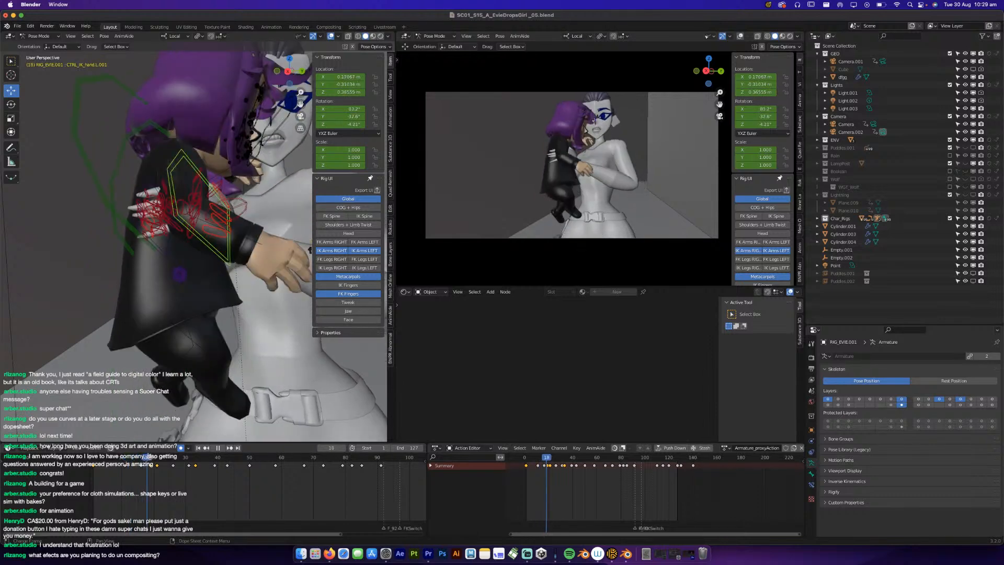
Move the left thumb's tip control away from the fingers at frame 21.
left_click_drag(149, 455, 157, 452)
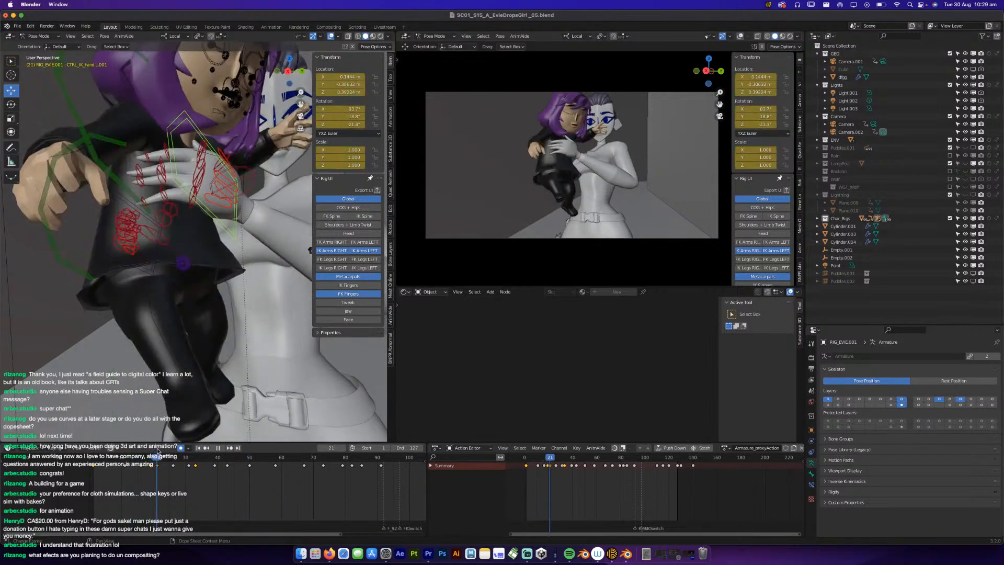
middle_click_drag(166, 351, 167, 295)
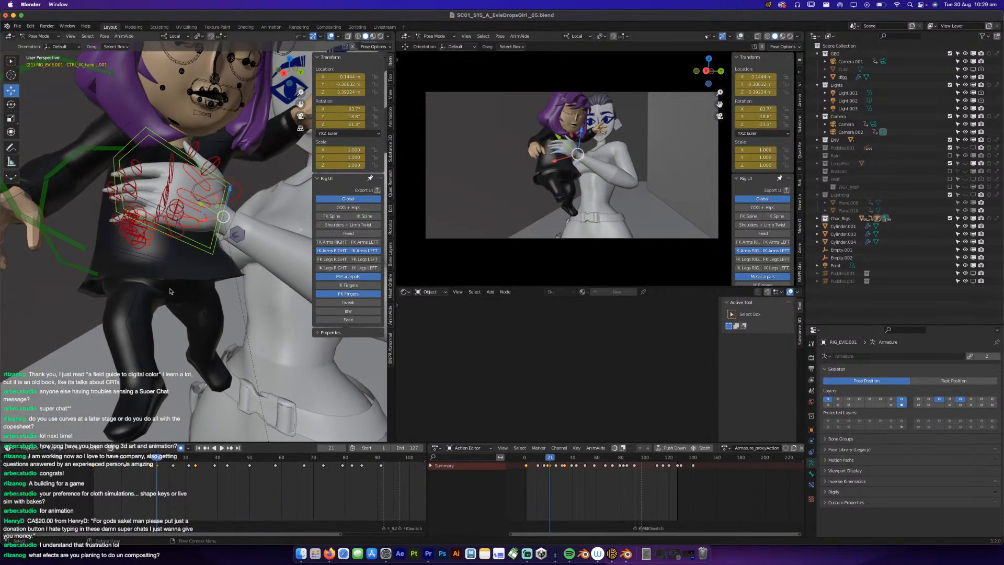
left_click(191, 147)
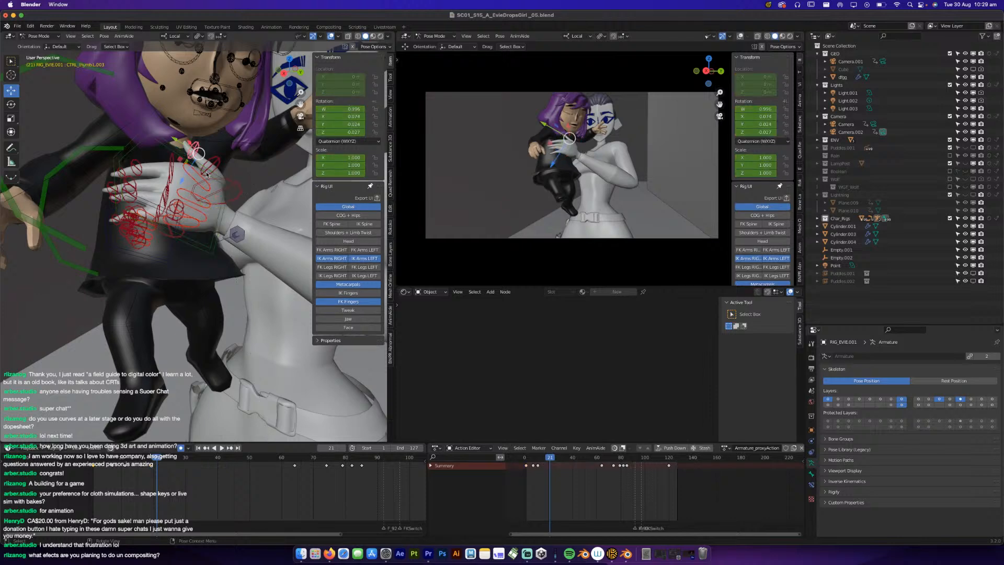
key("g")
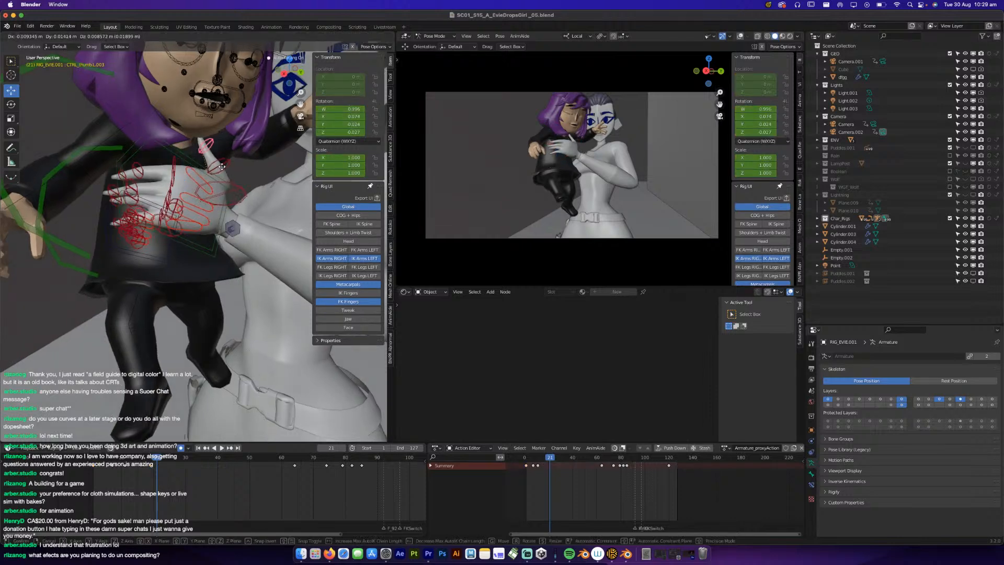
left_click(226, 168)
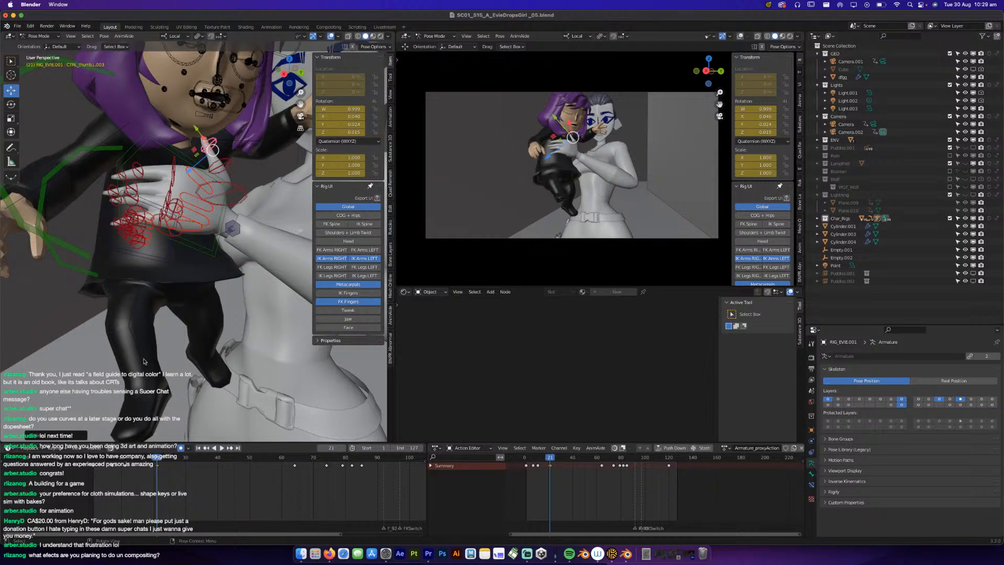
Undo the last move of the left thumb's tip control at frame 21.
left_click_drag(127, 461, 135, 458)
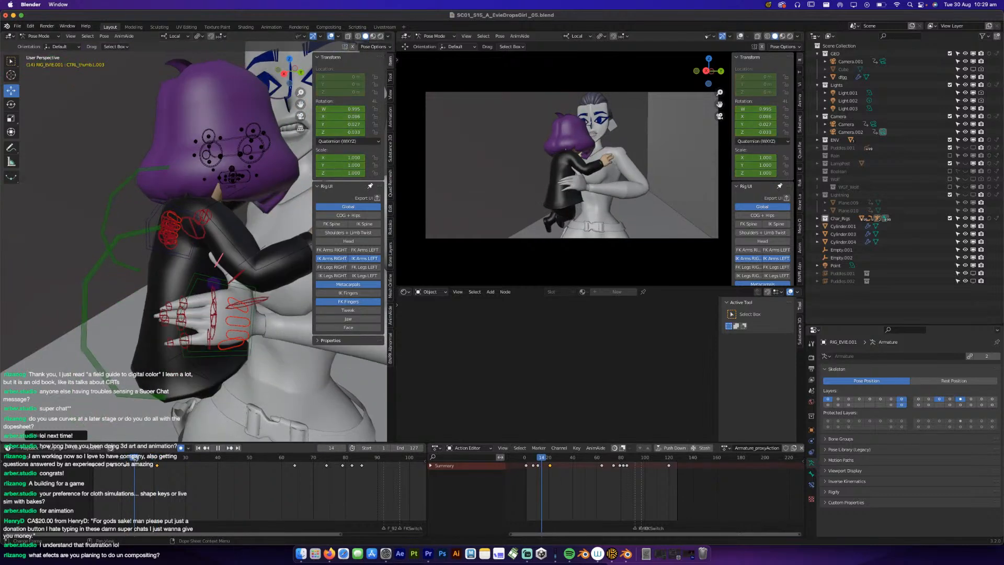
key("ctrl+z")
key("ctrl+z")
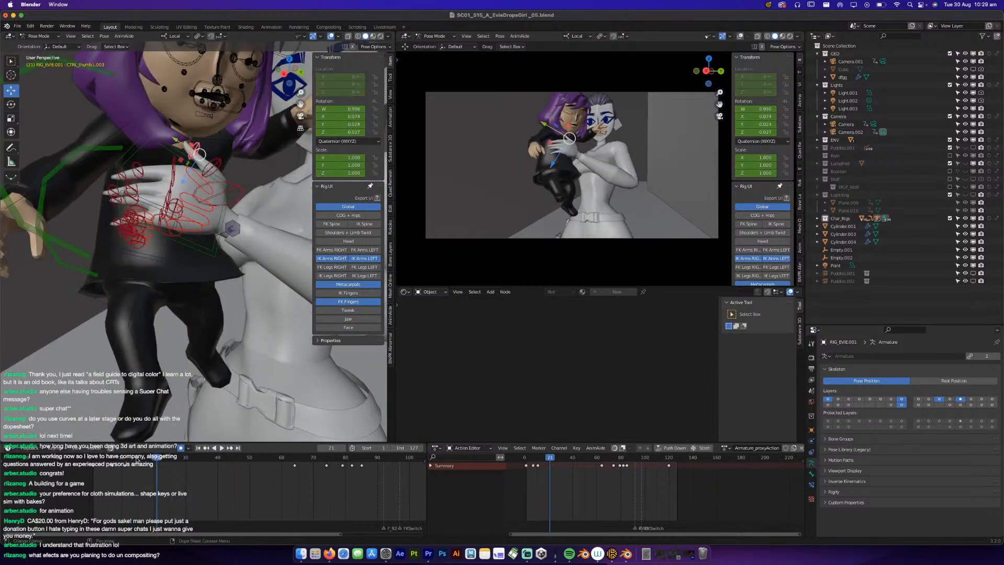
Move the left thumb's tip control in toward the girl's back at frame 14, refining its placement from a rear angle.
left_click_drag(127, 460, 135, 459)
mouse_move(162, 349)
middle_mouse_down()
mouse_move(175, 387)
mouse_move(160, 340)
mouse_move(177, 337)
middle_mouse_up()
key("g")
left_click(218, 294)
middle_click_drag(162, 285, 205, 293)
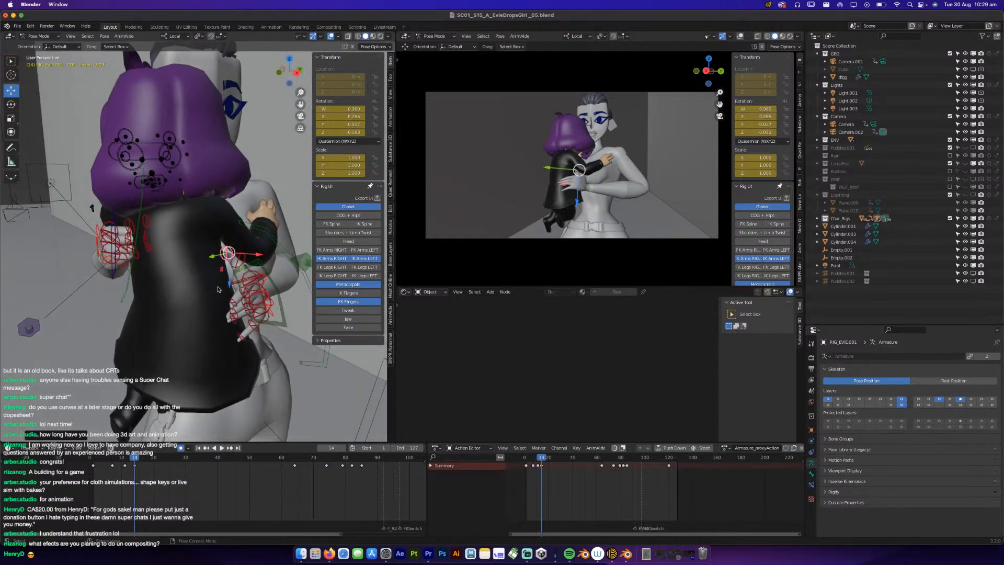
key("g")
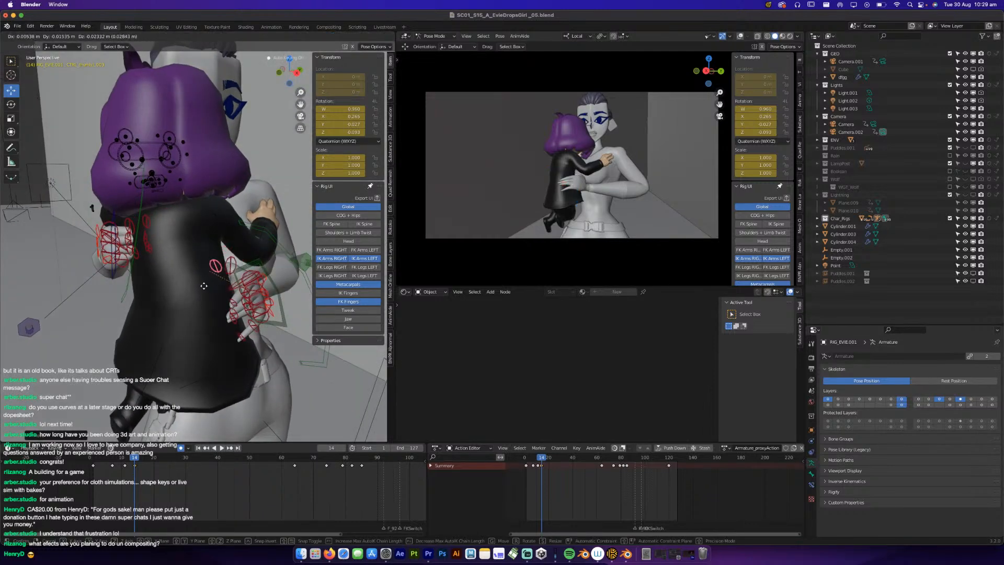
left_click(204, 286)
key("r")
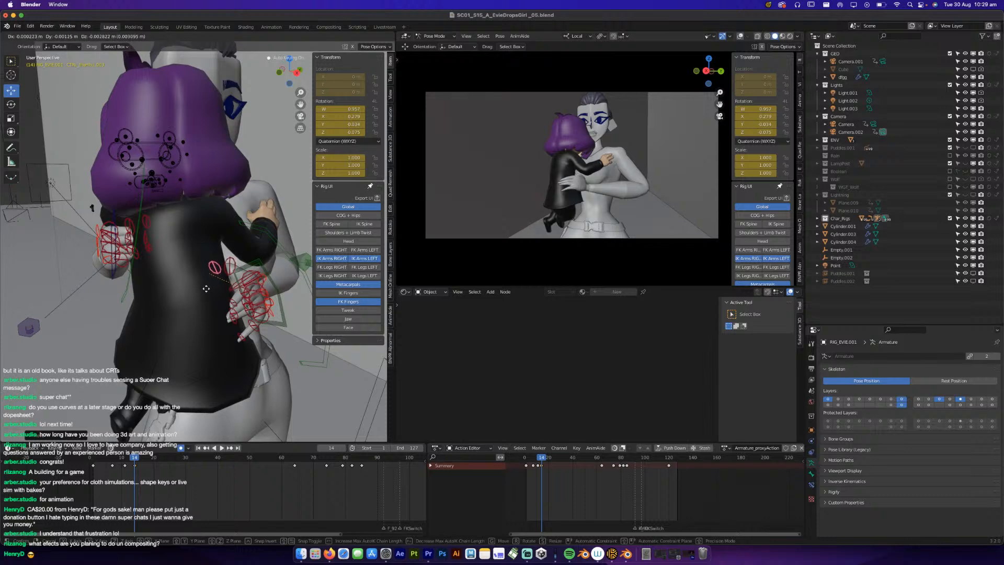
left_click(206, 303)
Move the left thumb's tip control closer to the fingers at frame 11.
left_click_drag(125, 457, 125, 458)
middle_click_drag(181, 377, 133, 321)
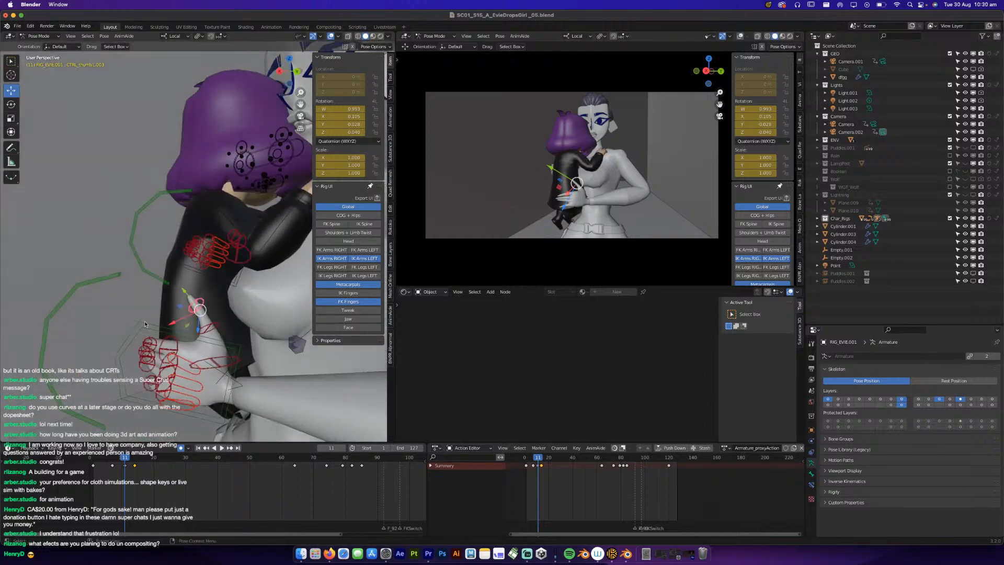
key("g")
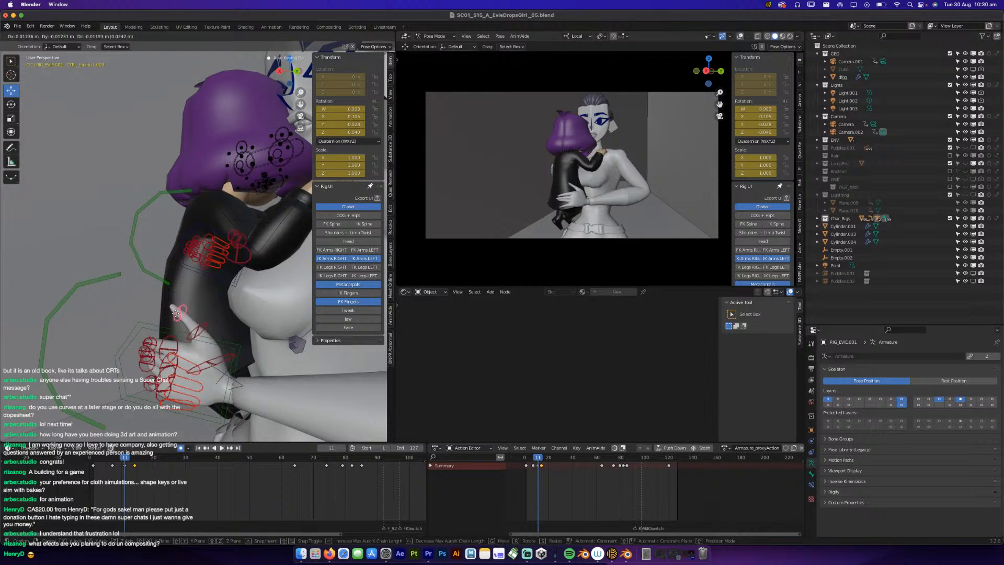
left_click(177, 317)
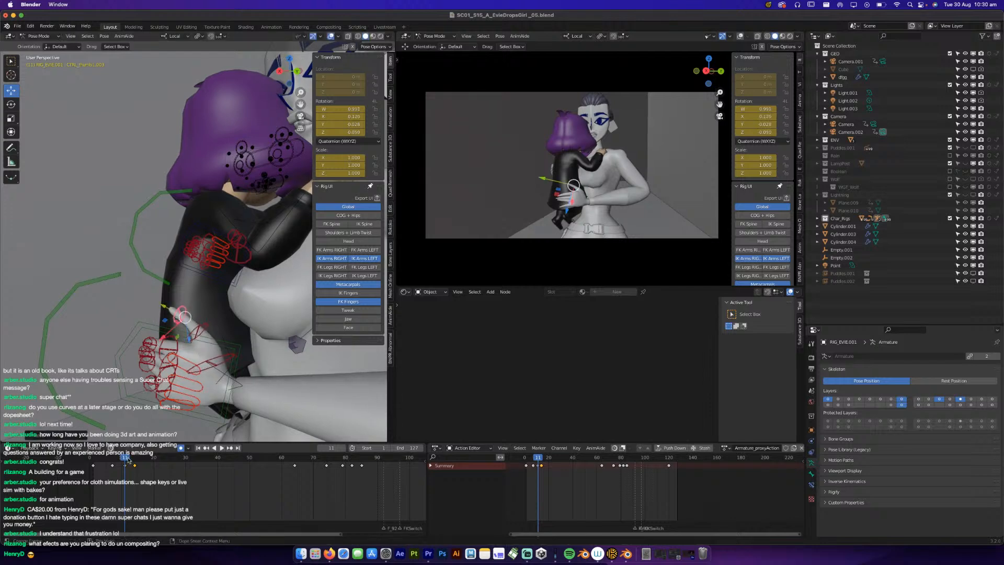
Adjust the left thumb's tip and middle controls at frame 12 so the thumb stretches away from the fingers.
key("space")
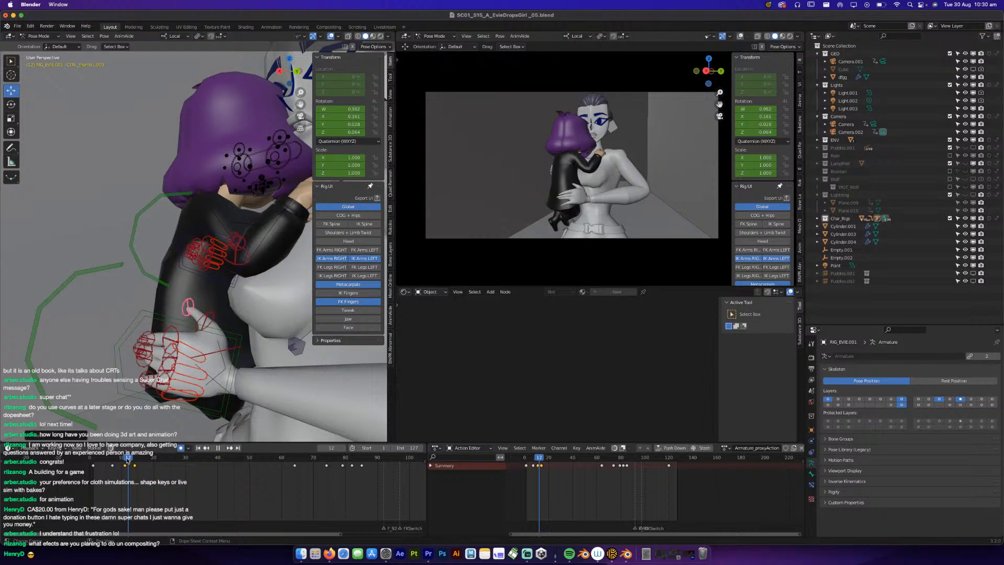
middle_click_drag(170, 318, 213, 313)
key("g")
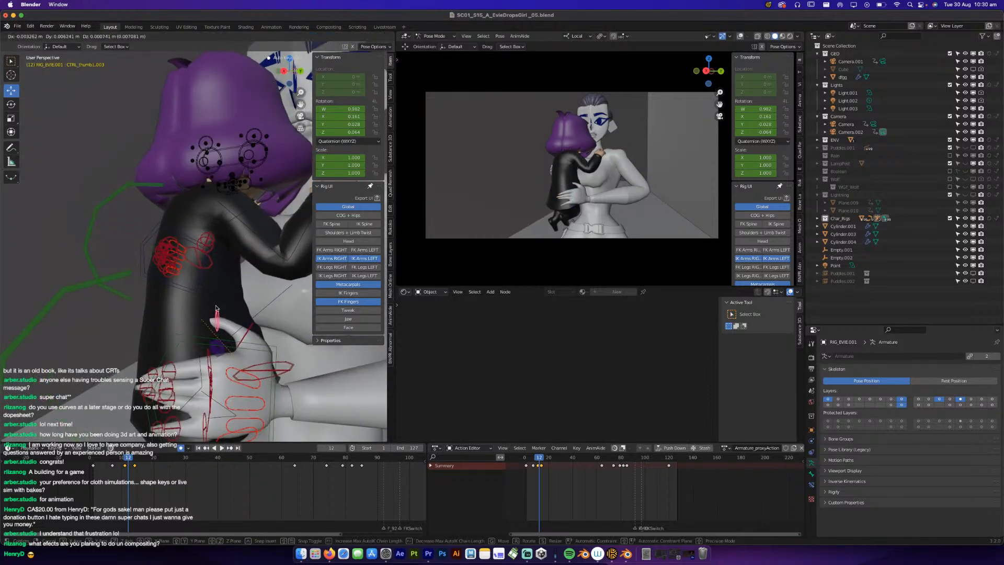
key("r")
left_click(266, 331)
left_click(250, 331)
key("r")
left_click(195, 373)
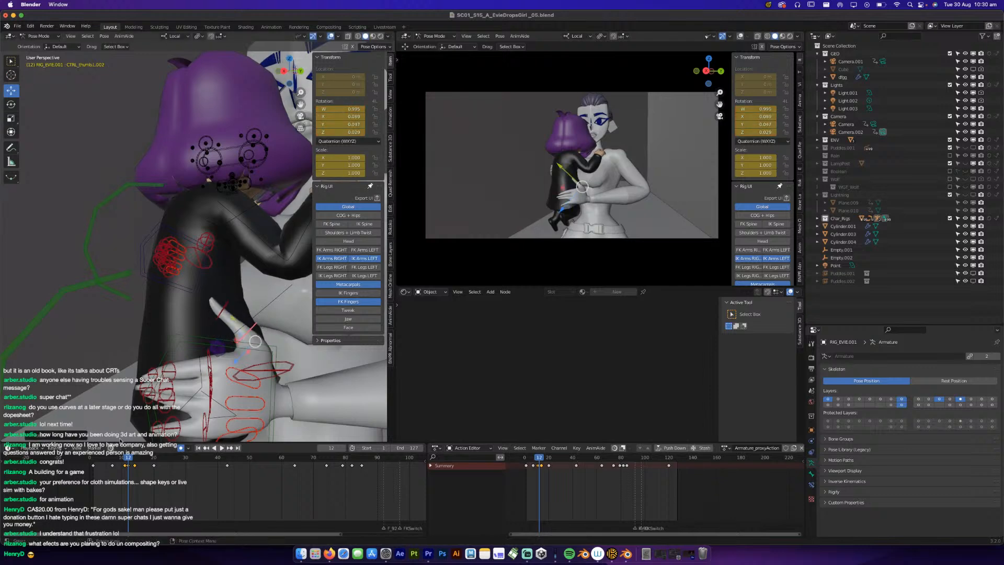
Shift the left thumb's keyframes from frame 12 to frame 13 and scrub across them to check the timing.
key("space")
left_click_drag(128, 457, 128, 458)
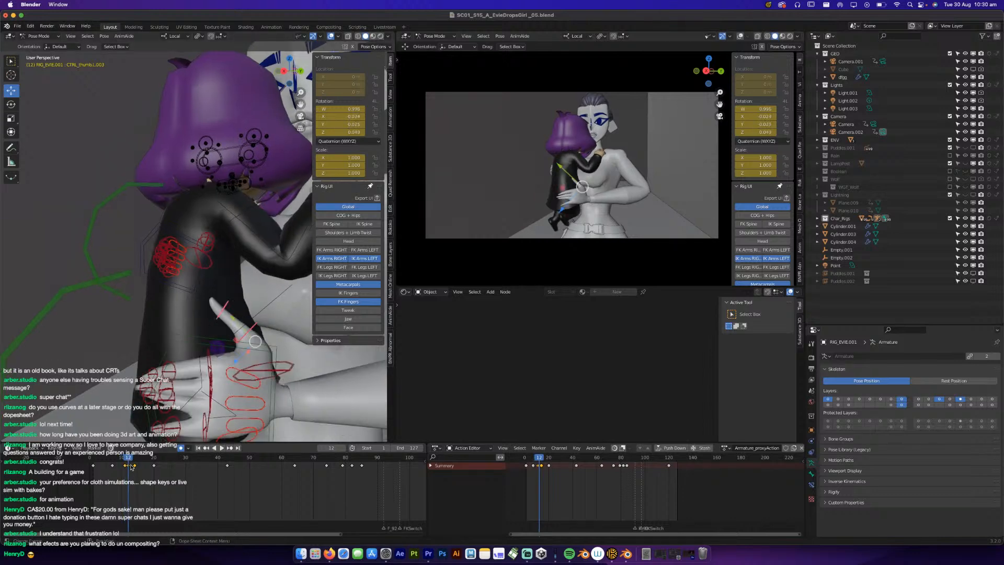
key("g")
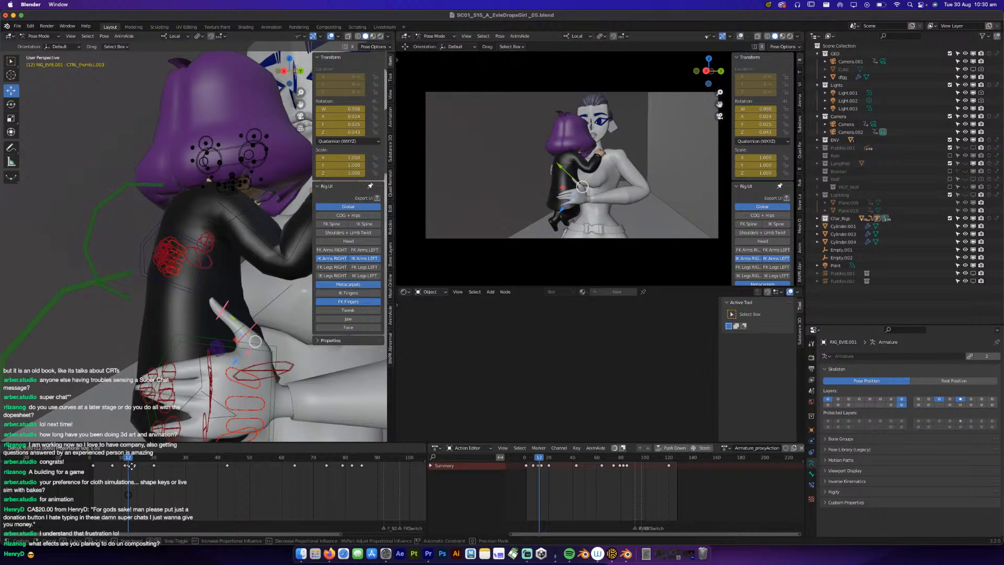
left_click(132, 465)
key("space")
left_click_drag(129, 463, 133, 461)
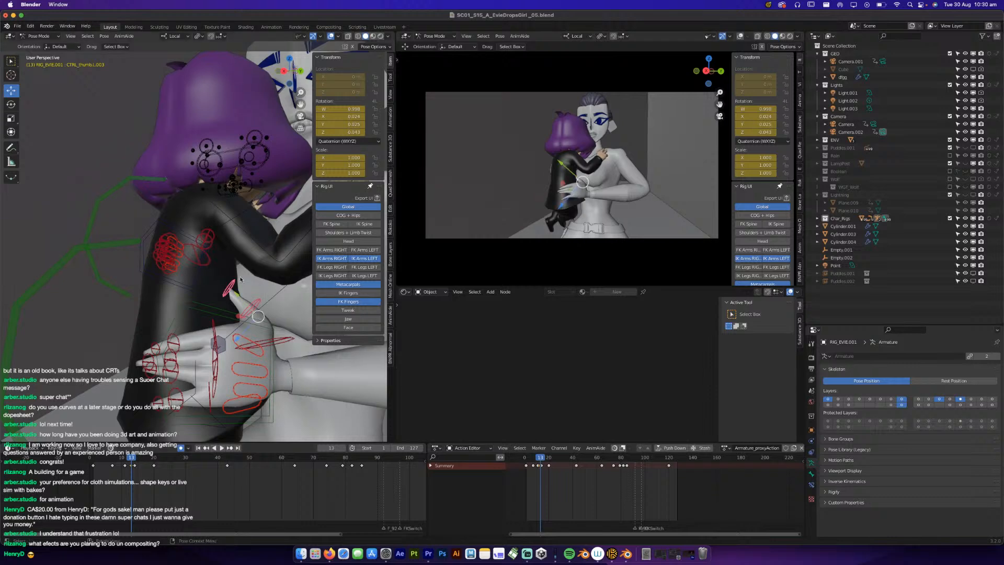
Rotate the left thumb's tip control slightly at frame 13 and compare it with the neighbouring frame.
key("r")
left_click(266, 309)
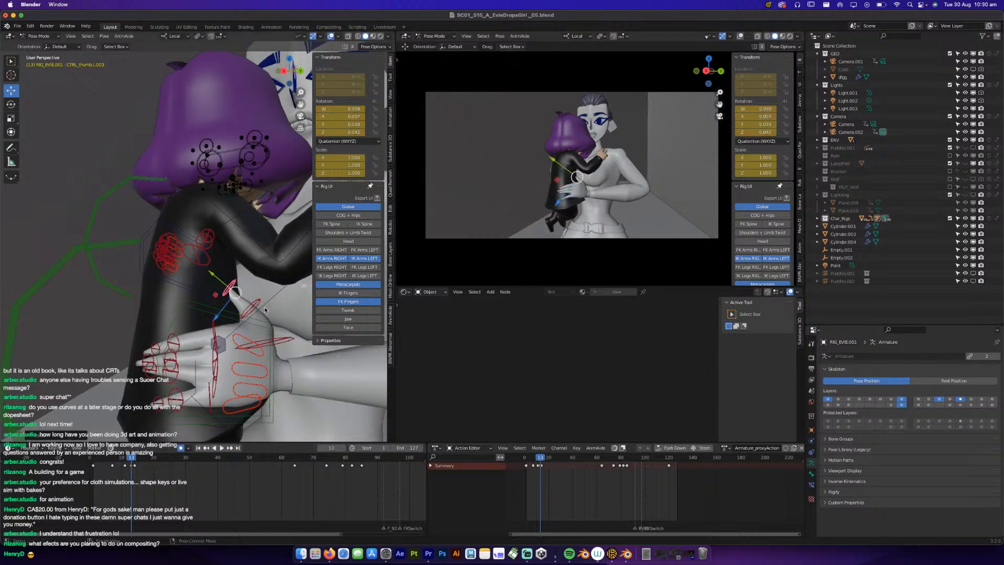
key("Left")
key("Right")
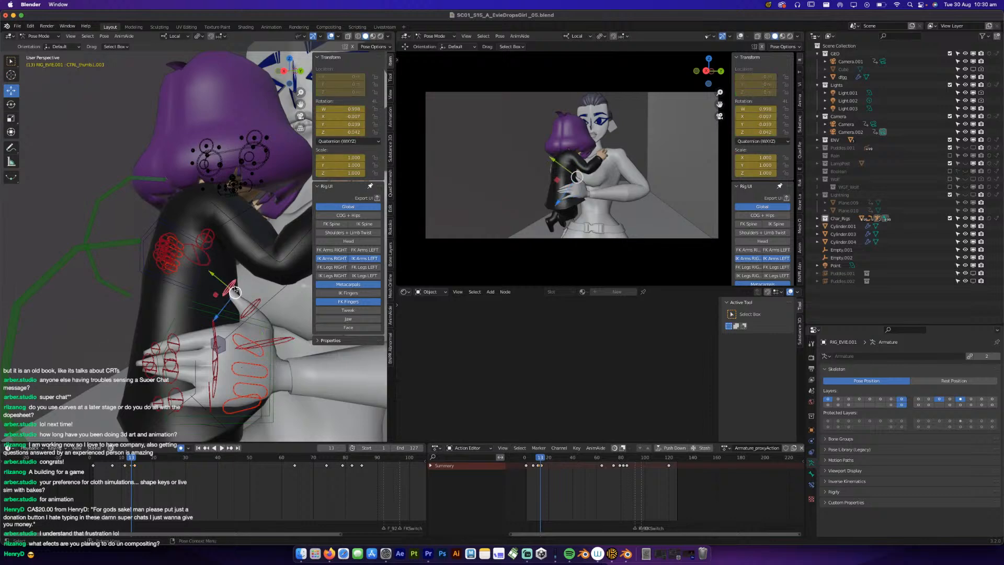
key("g")
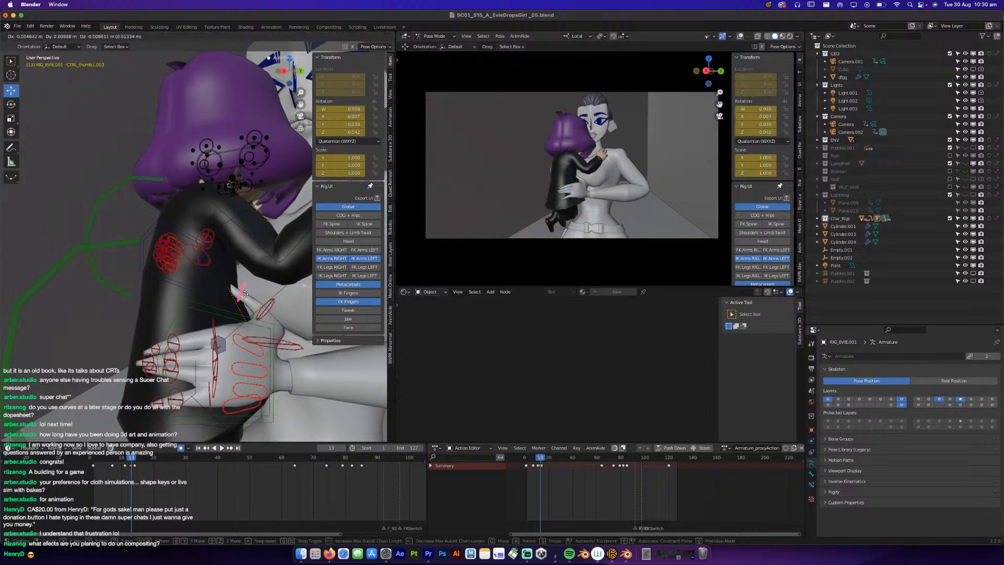
left_click(238, 291)
Shift the left thumb's middle control outward and rotate its tip control about 30° at frame 13.
left_click(253, 305)
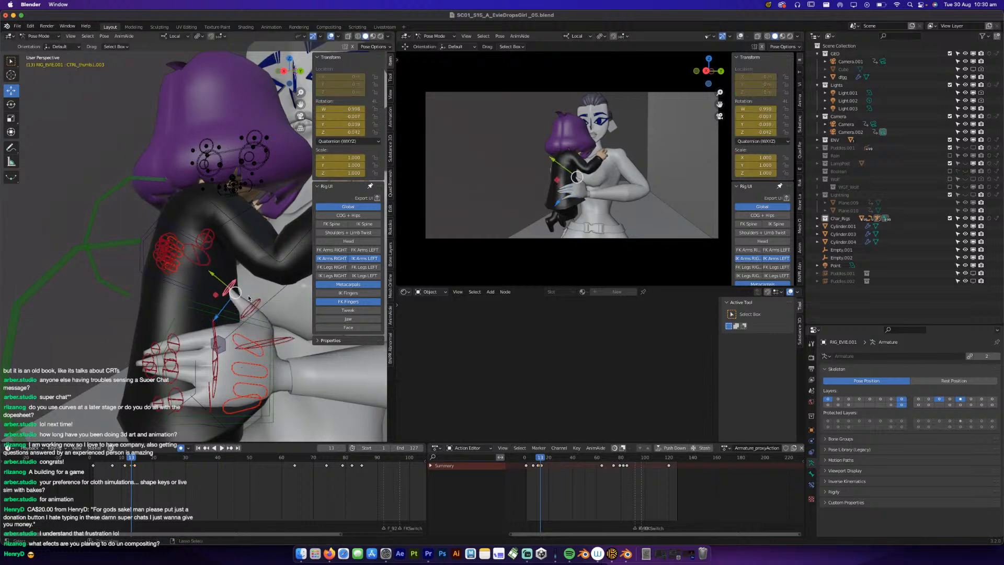
key("r")
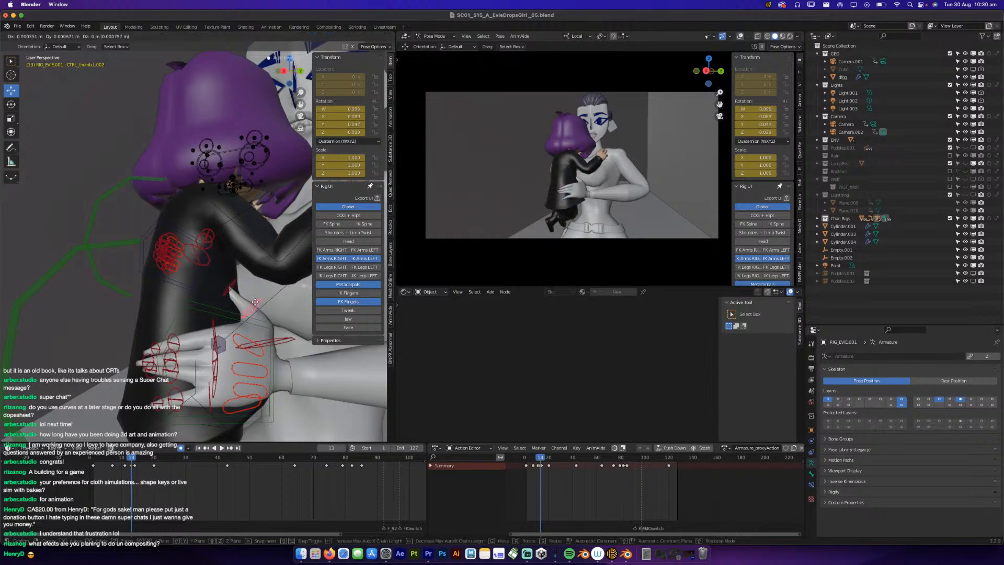
left_click(252, 300)
left_click(243, 288)
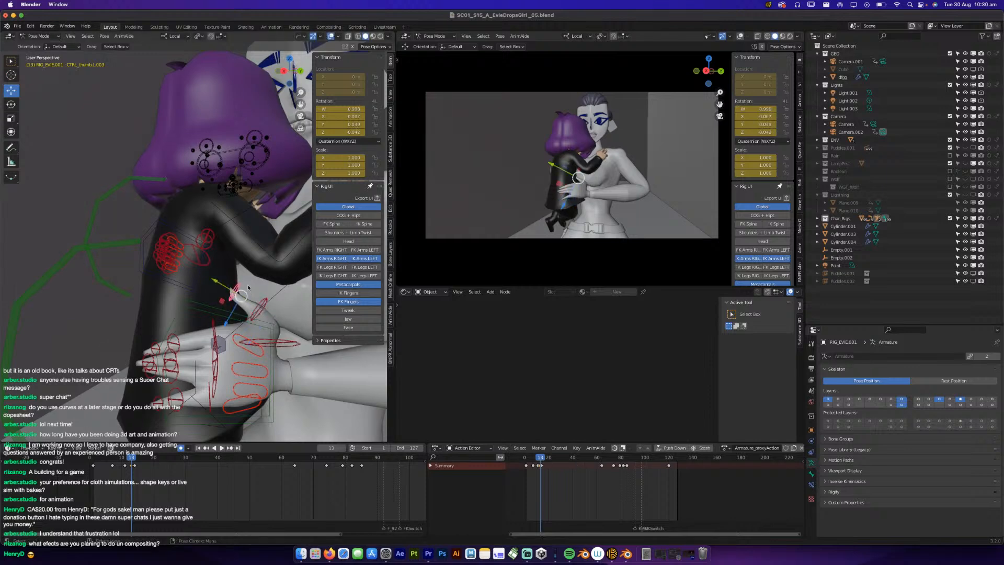
key("r")
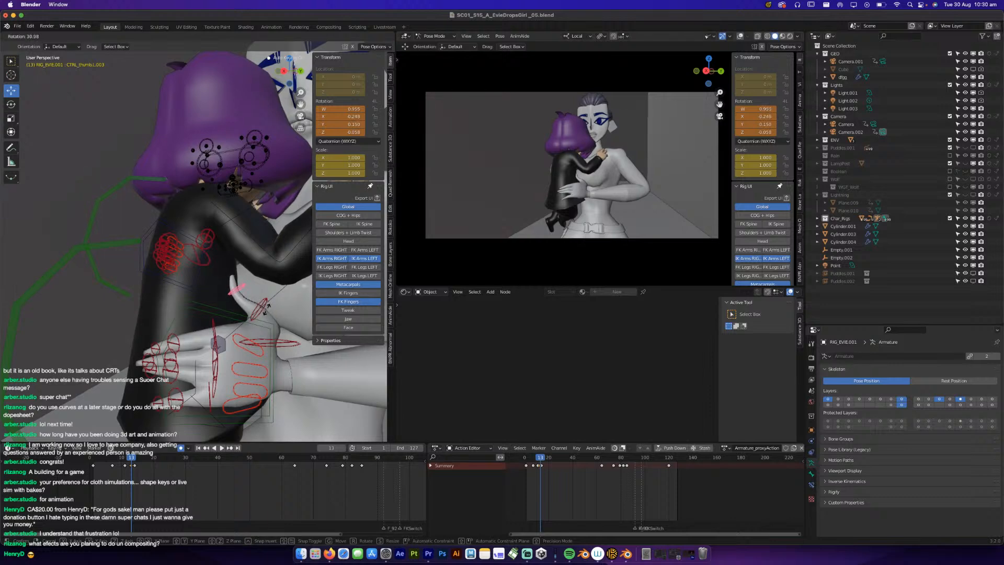
left_click(267, 311)
Rotate and move the left thumb's tip control at frame 14 to match the thumb's pose at frame 13.
key("space")
left_click_drag(137, 456, 135, 458)
middle_click_drag(219, 302, 212, 329)
left_click_drag(228, 279, 231, 284)
left_click(234, 283)
mouse_move(234, 283)
middle_mouse_down()
mouse_move(274, 302)
mouse_move(240, 281)
middle_mouse_up()
key("r")
left_click(222, 319)
key("g")
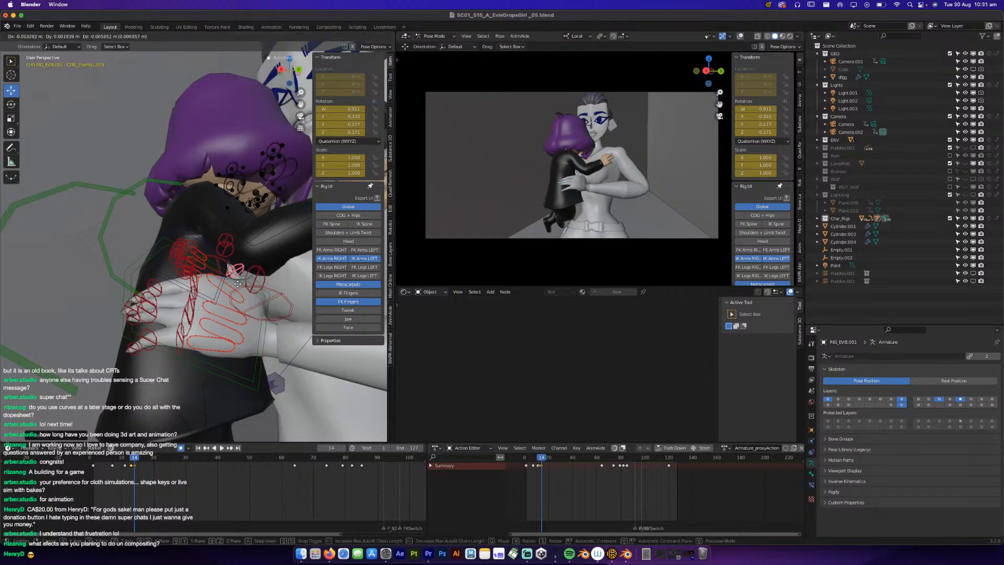
left_click(237, 285)
Play back the turn to check the thumb's motion, scrub through the first ten frames, and save the file.
key("space")
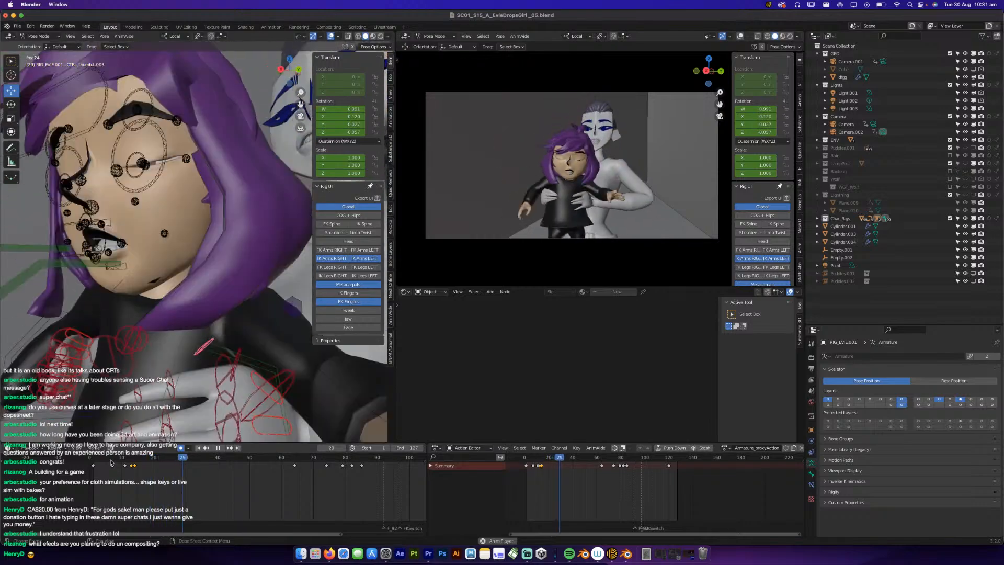
key("space")
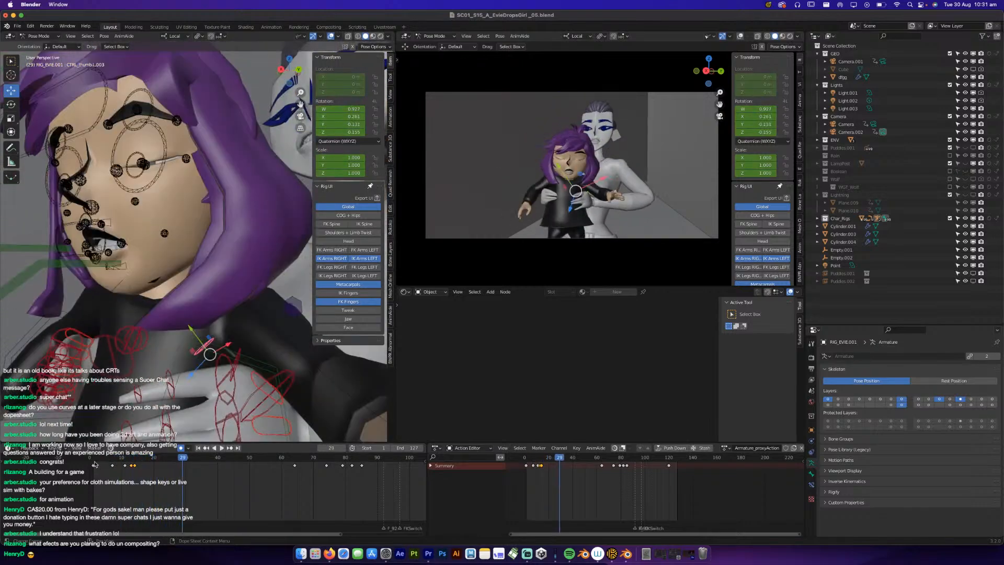
key("space")
key("space")
left_click_drag(94, 462, 124, 467)
key("super+s")
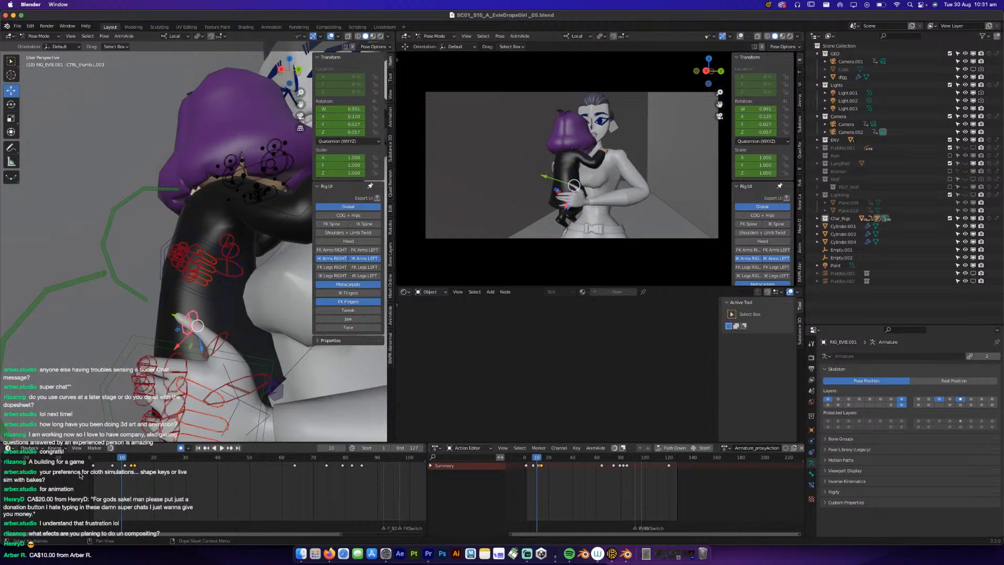
Replay the opening frames from the start and stop at frame 9 to inspect the left thumb.
key("space")
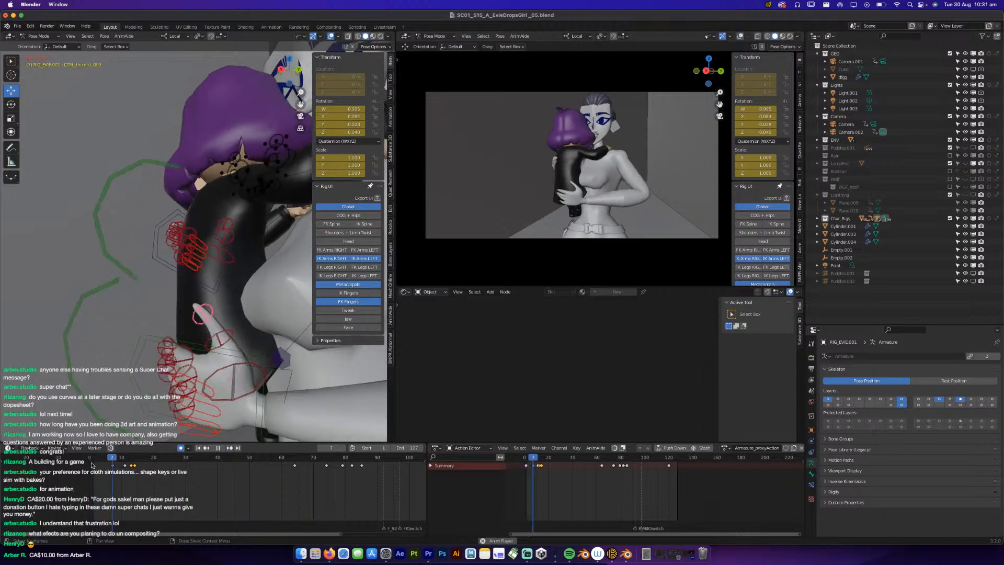
key("space")
left_click(93, 461)
key("space")
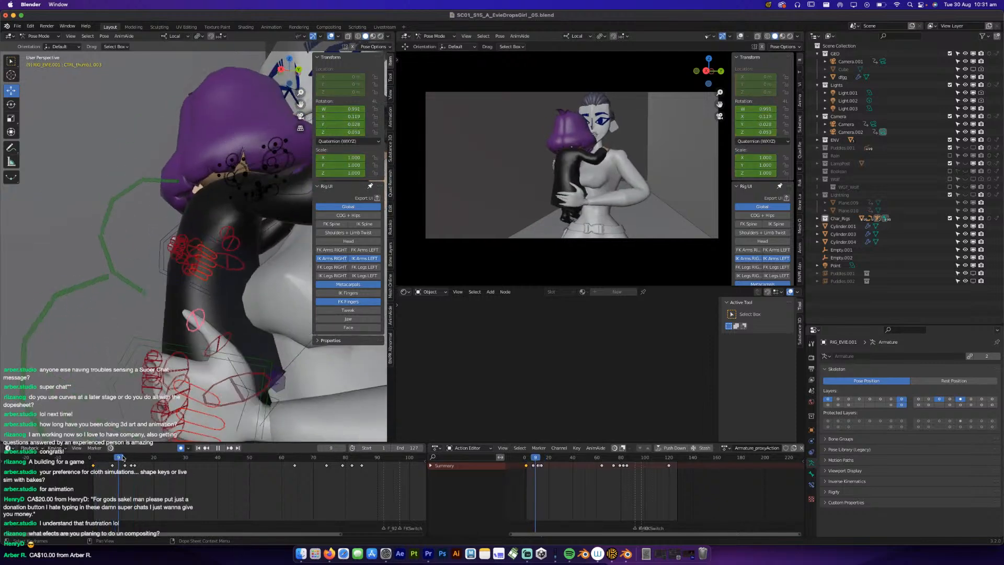
left_click_drag(124, 457, 118, 458)
key("space")
Select all three left thumb controls and review their keyed motion from frame 7 through the turn.
left_click(197, 319)
left_click(219, 343)
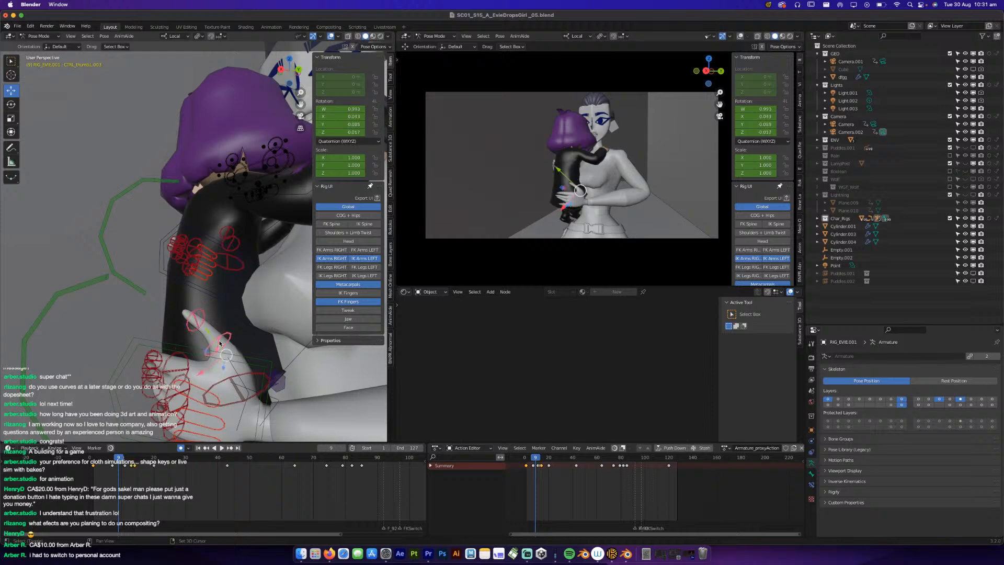
left_click(237, 395)
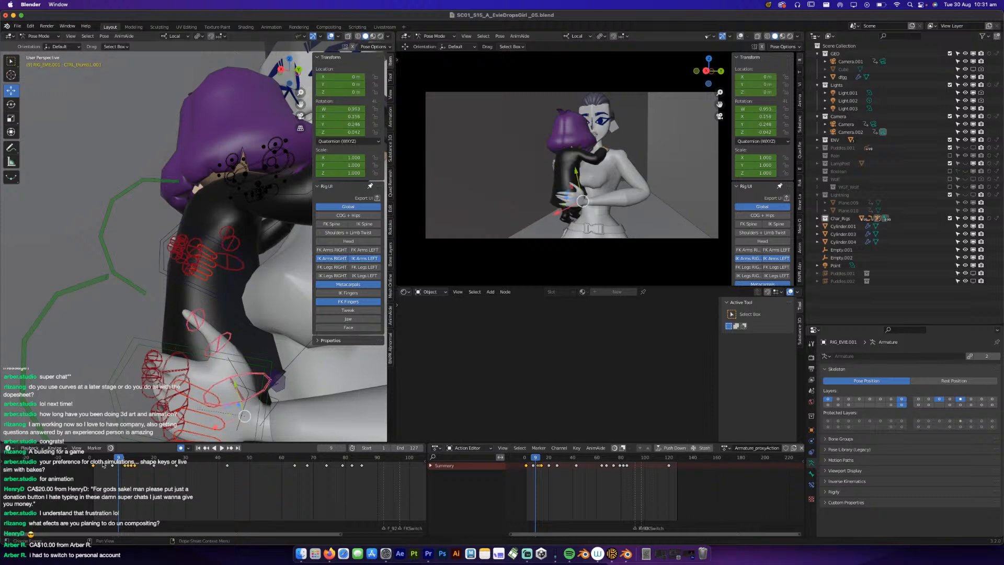
left_click_drag(102, 460, 113, 464)
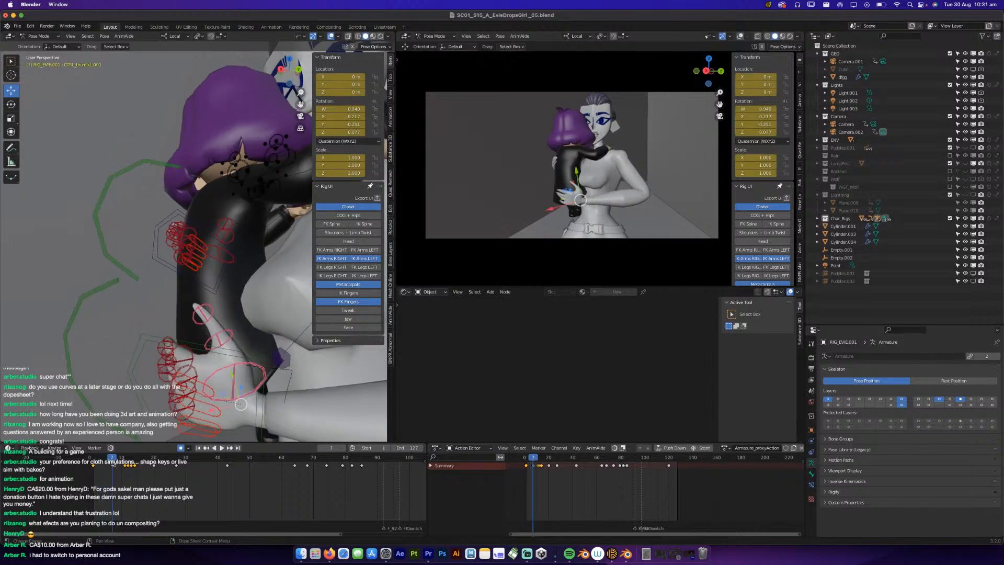
key("space")
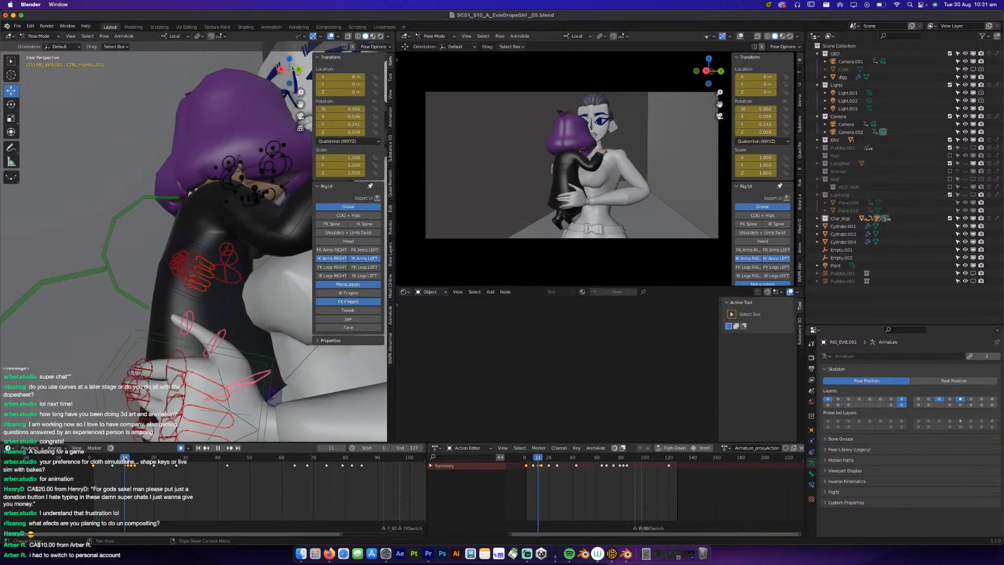
key("space")
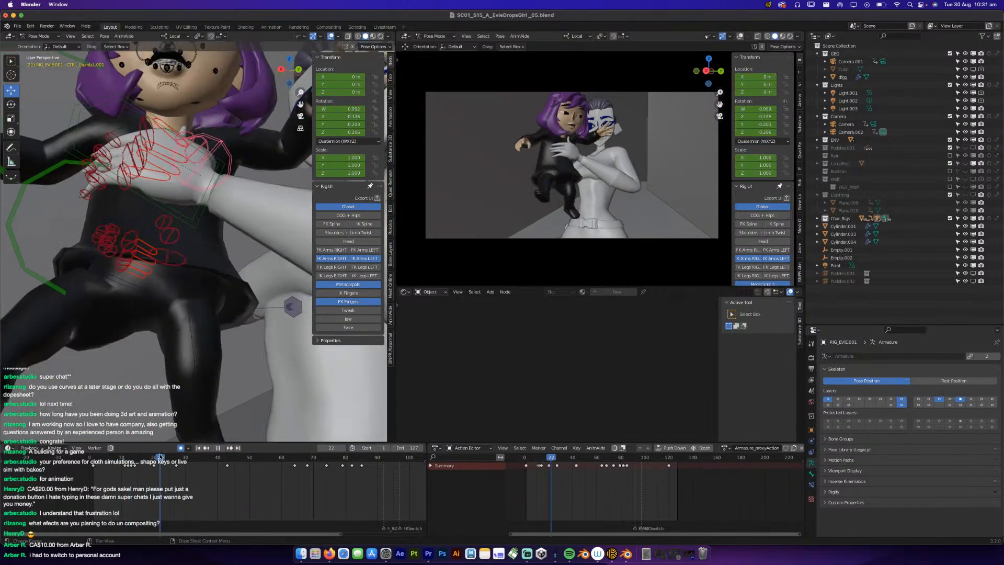
Rotate the left thumb's tip and middle controls at frame 22 to reshape the thumb below the girl's chin.
middle_click_drag(153, 246, 156, 277)
middle_click_drag(162, 209, 178, 256, "shift")
scroll(183, 252, "up", 5)
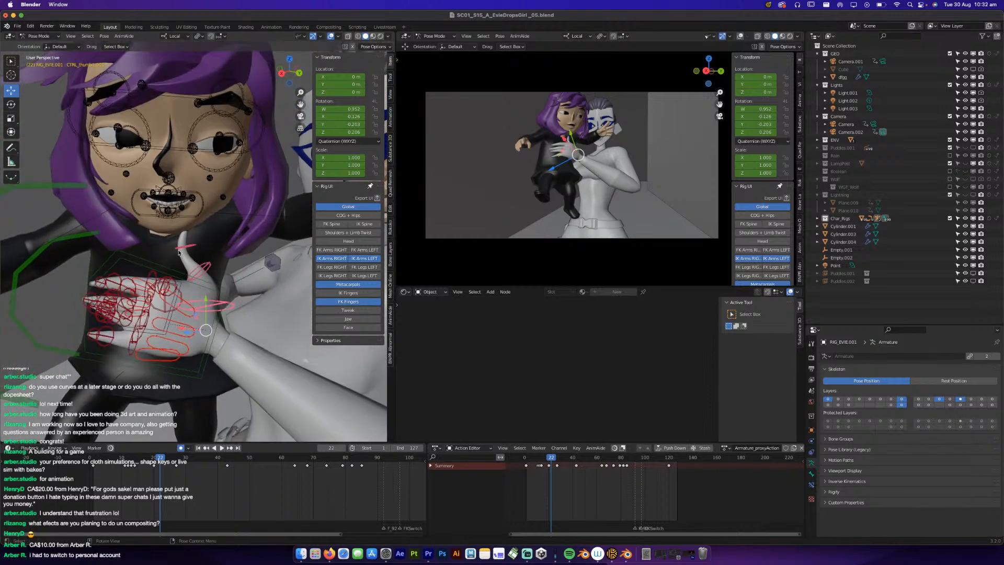
key("r")
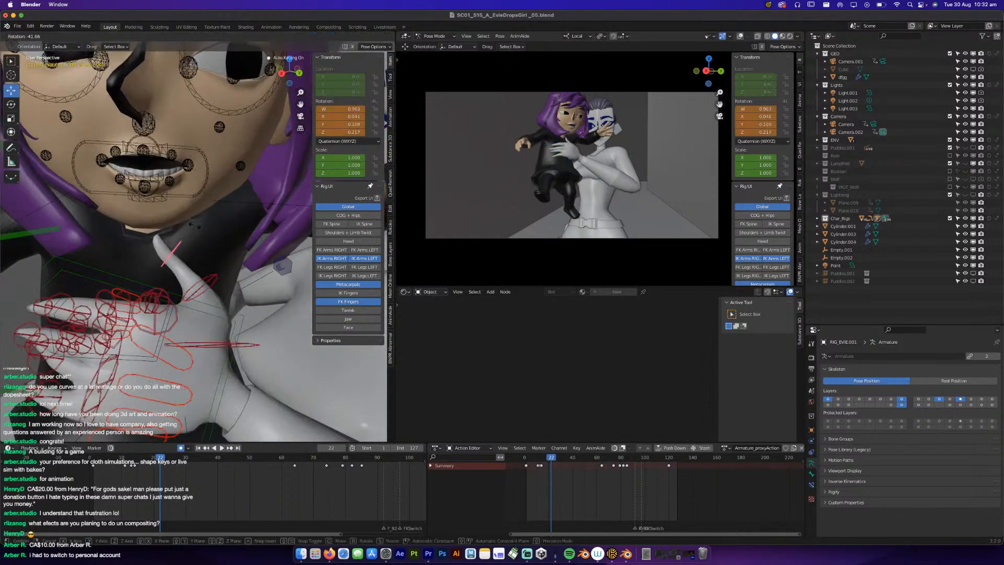
left_click(194, 226)
left_click(205, 286)
key("r")
left_click(192, 434)
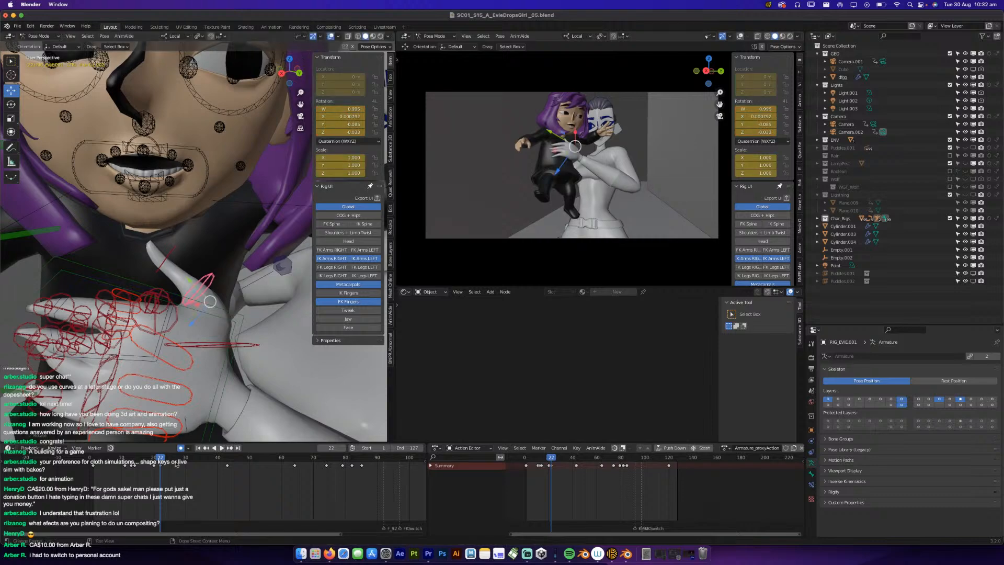
Play back the turn from the opening frames to check the reshaped left thumb, and save the file.
key("space")
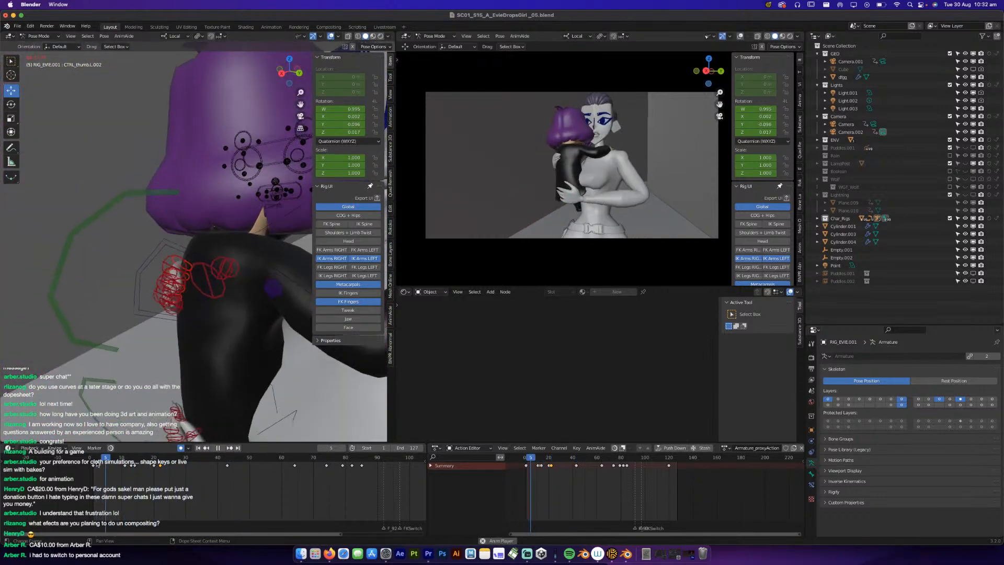
key("space")
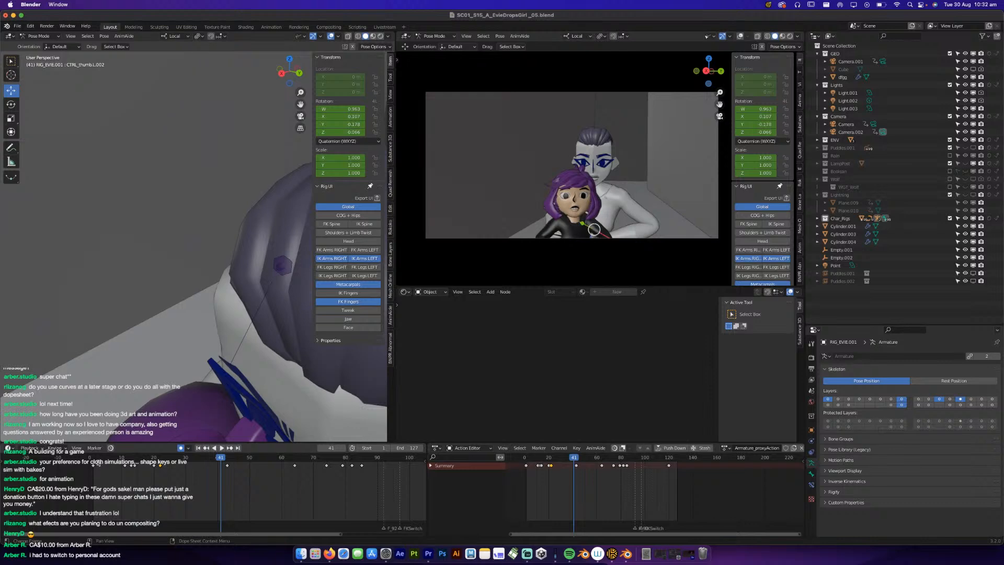
left_click_drag(98, 463, 93, 464)
key("space")
key("space")
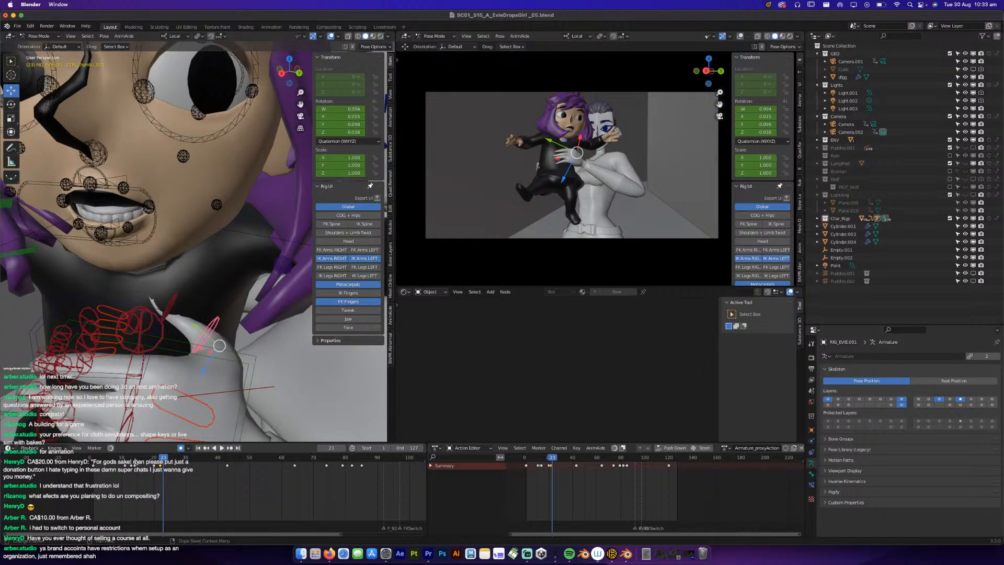
key("space")
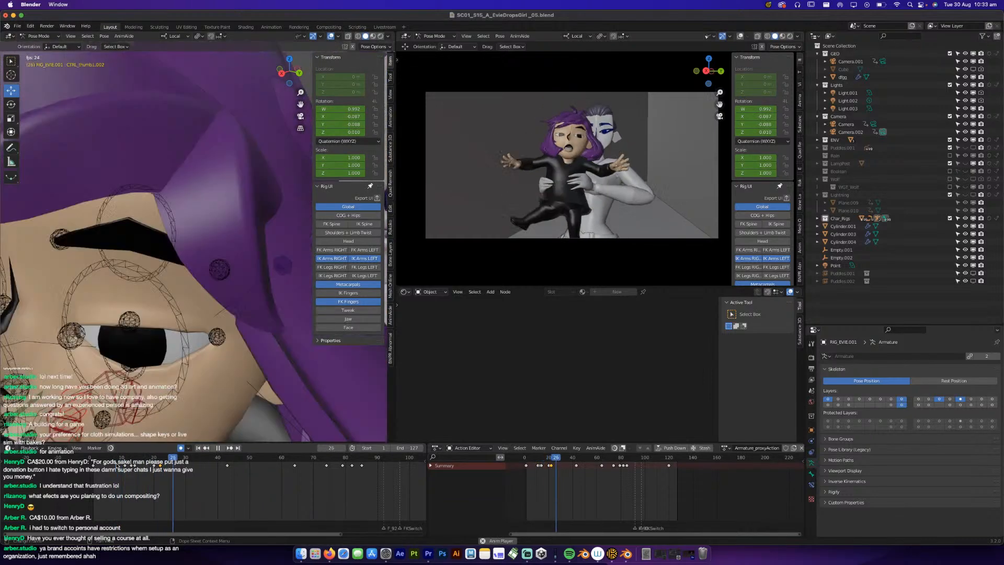
key("space")
key("ctrl+s")
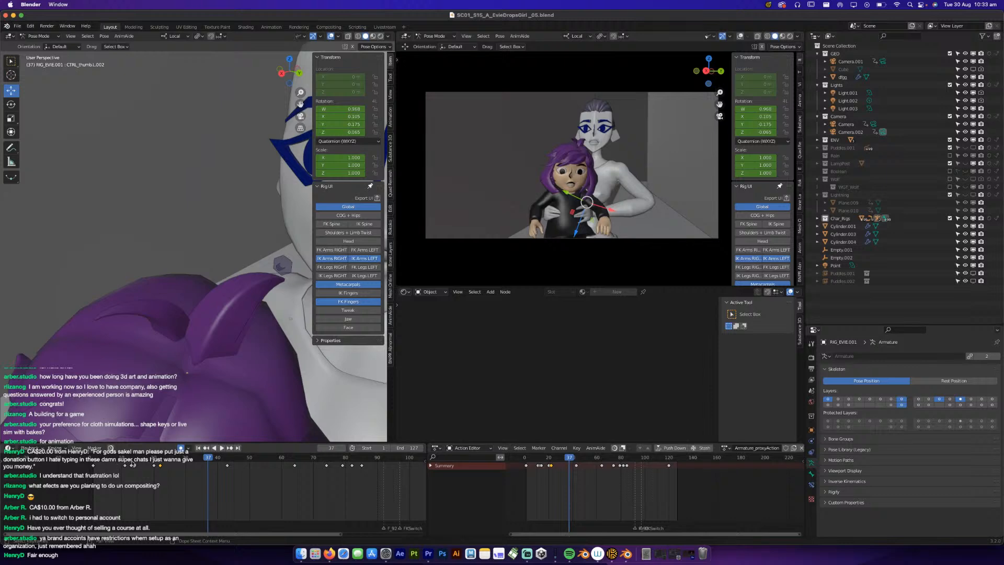
key("ctrl+s")
Replay the turn several times from around frame 12 to examine how the left thumb moves.
key("ctrl+shift+space")
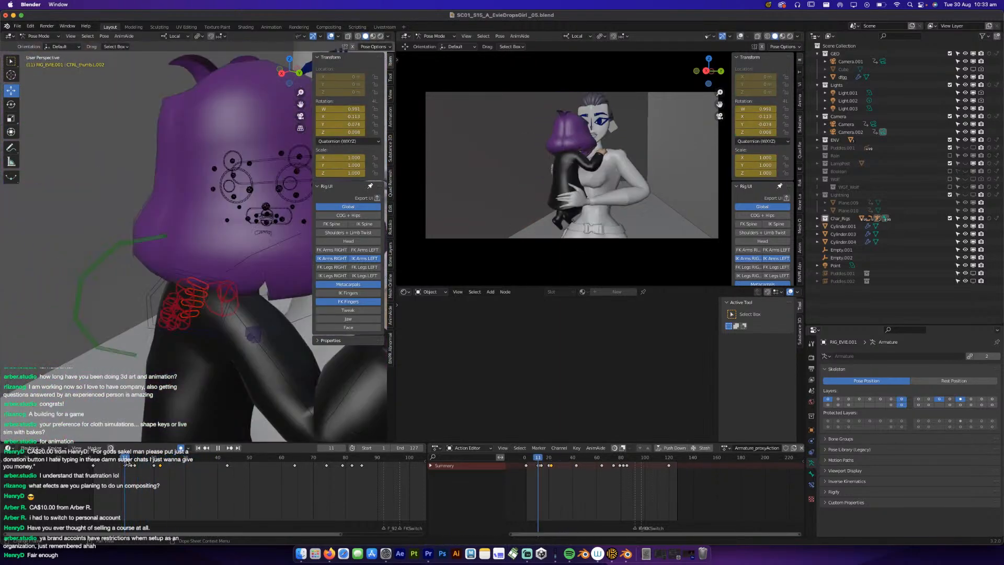
key("space")
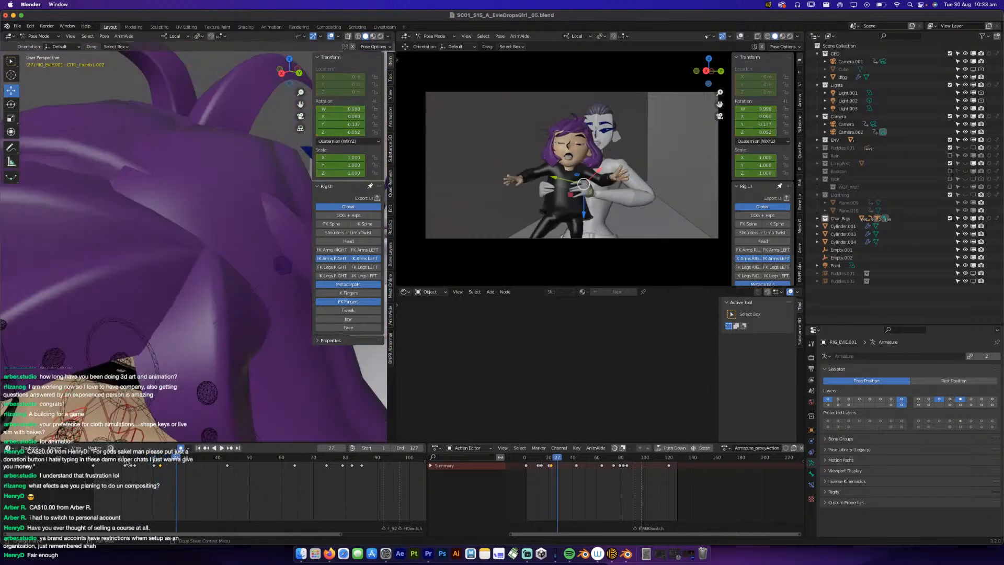
left_click(126, 459)
key("space")
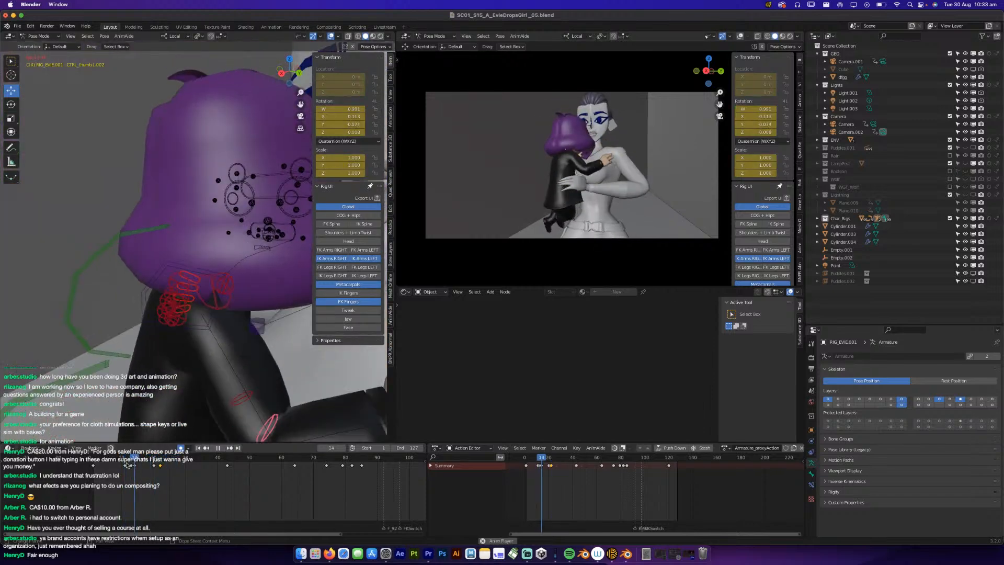
key("space")
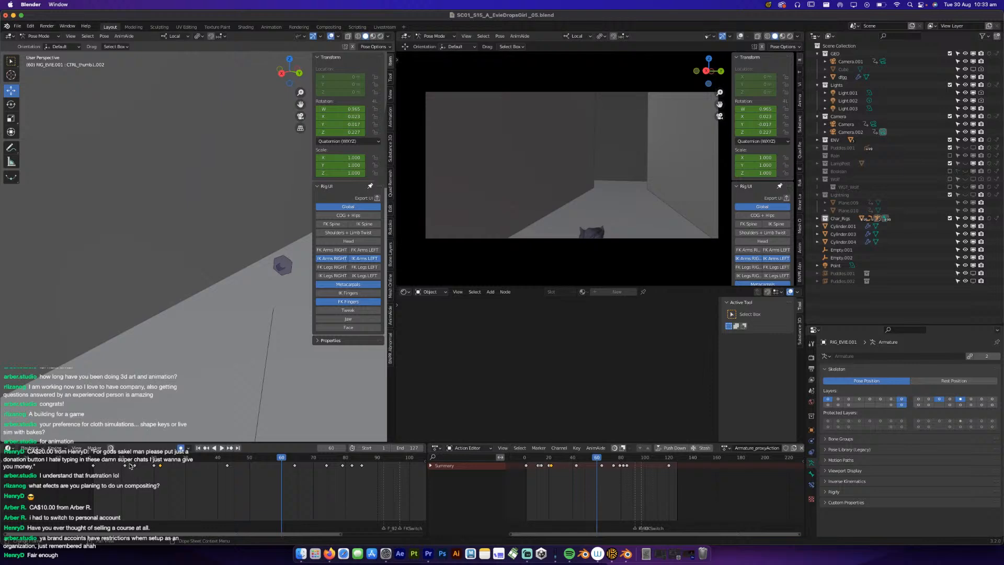
left_click(126, 461)
key("space")
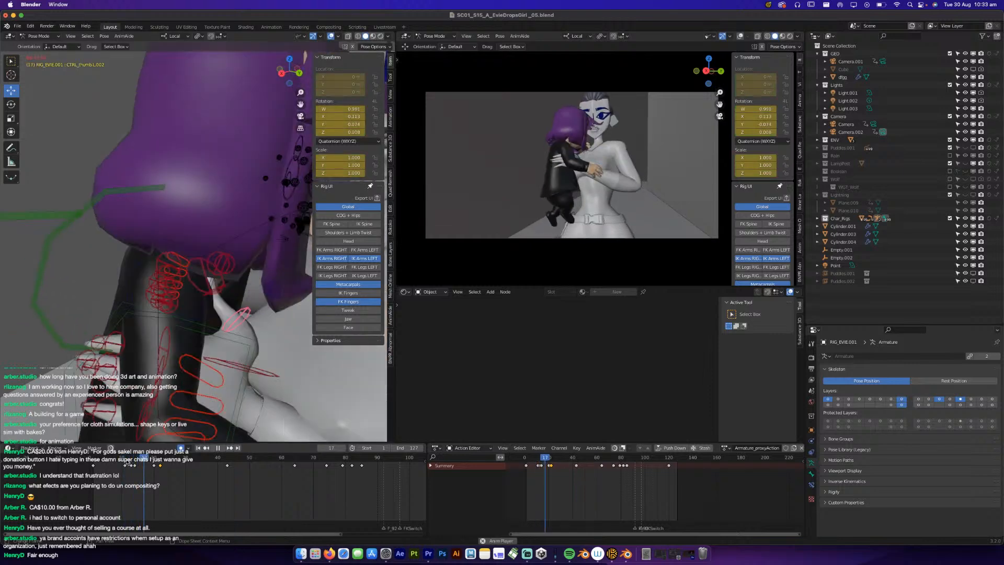
key("space")
left_click(127, 461)
key("space")
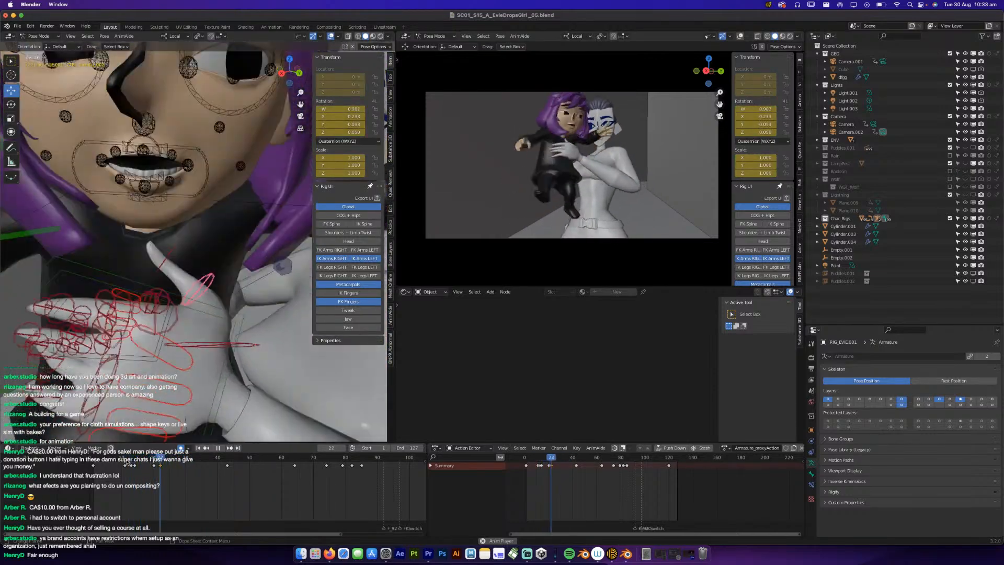
left_click(127, 461)
Go to frame 29, where the left hand lies on the girl's chest, and save the file.
left_click_drag(127, 462, 182, 457)
scroll(225, 366, "down", 3)
mouse_move(230, 387)
middle_mouse_down("shift")
mouse_move(257, 222)
mouse_move(220, 246)
mouse_move(186, 243)
mouse_move(195, 248)
mouse_move(184, 252)
mouse_move(191, 246)
middle_mouse_up("shift")
scroll(243, 237, "up", 3)
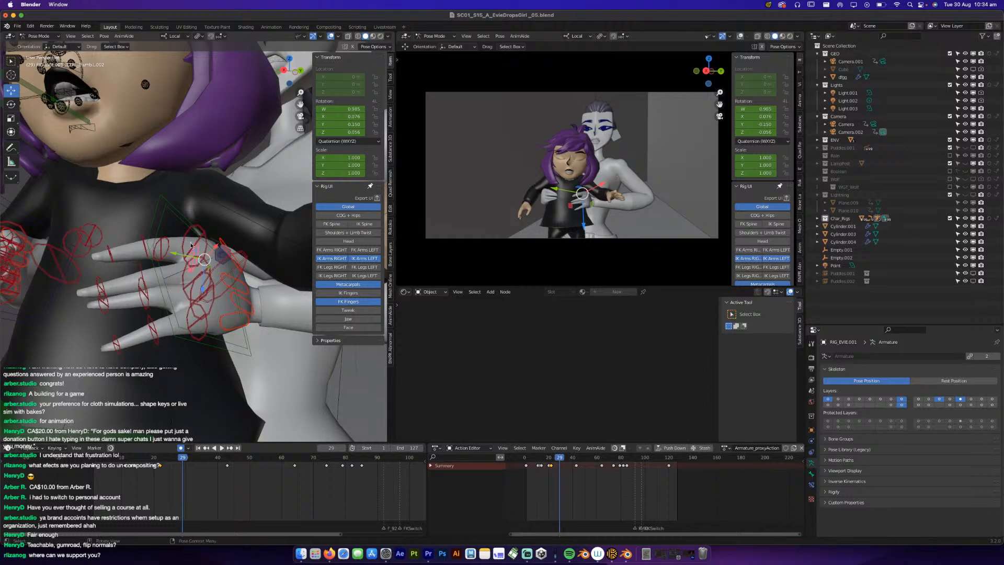
key("super+s")
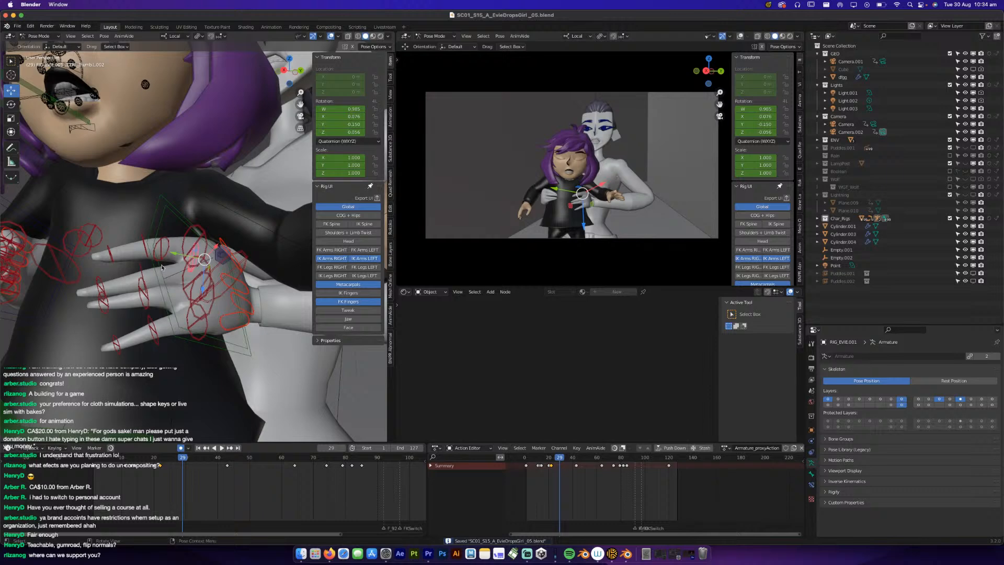
Rotate the left index finger's base control about its local X axis at frame 29.
left_click(168, 249)
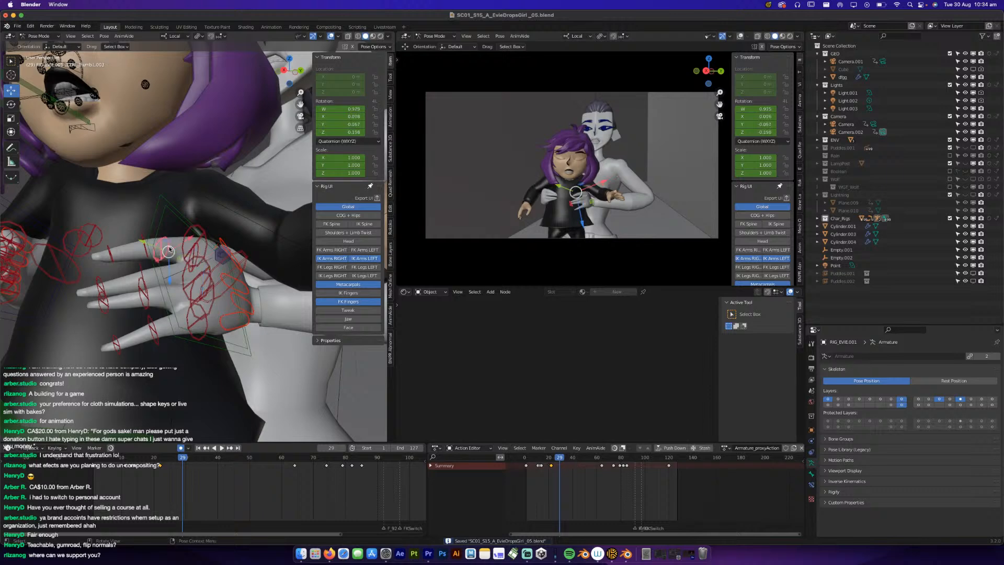
left_click(206, 236)
key("r")
key("x")
key("x")
left_click(238, 271)
middle_click_drag(238, 270, 205, 312)
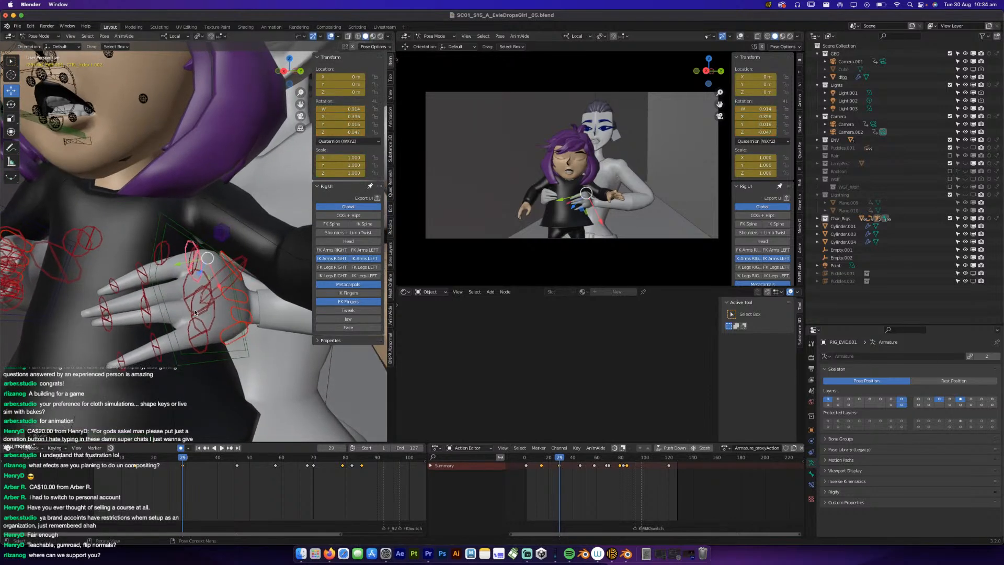
Rotate the left middle finger's base control about its local X axis at frame 29.
left_click(191, 309)
middle_click_drag(191, 310, 217, 335)
key("r")
key("x")
key("x")
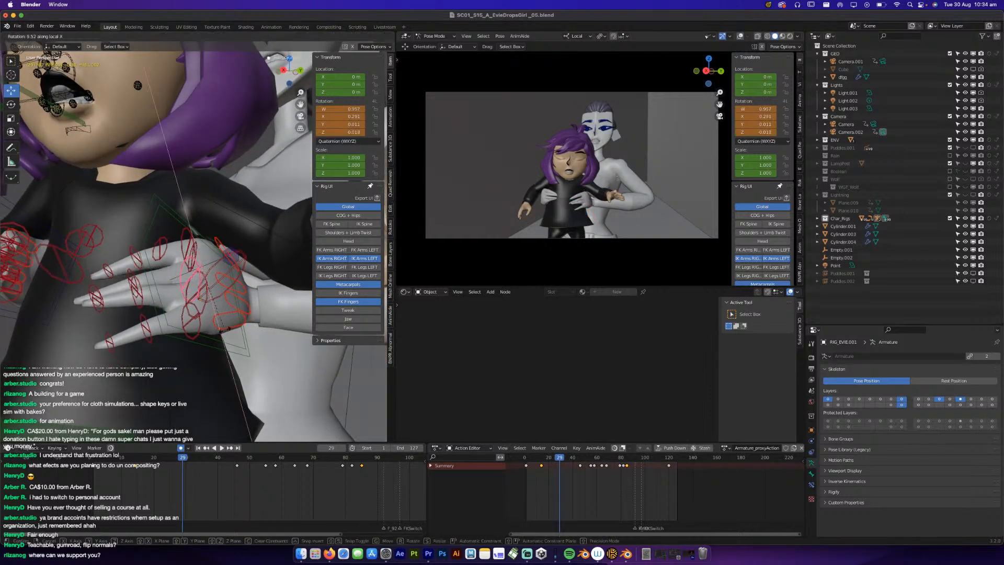
left_click(211, 320)
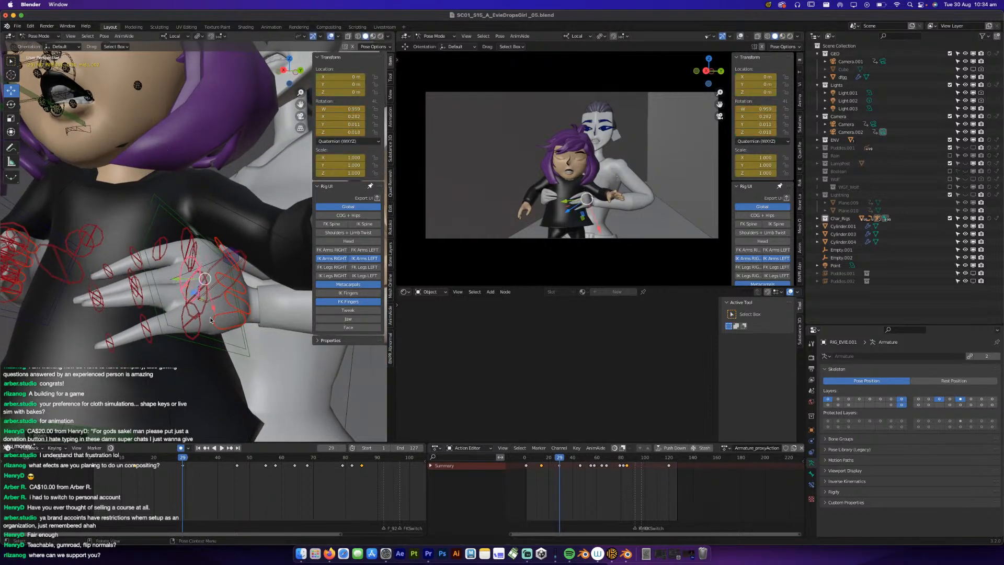
Rotate the left ring finger's base control about its local X axis, and refine its angle with a free rotation.
left_click(186, 290)
key("r")
key("x")
key("x")
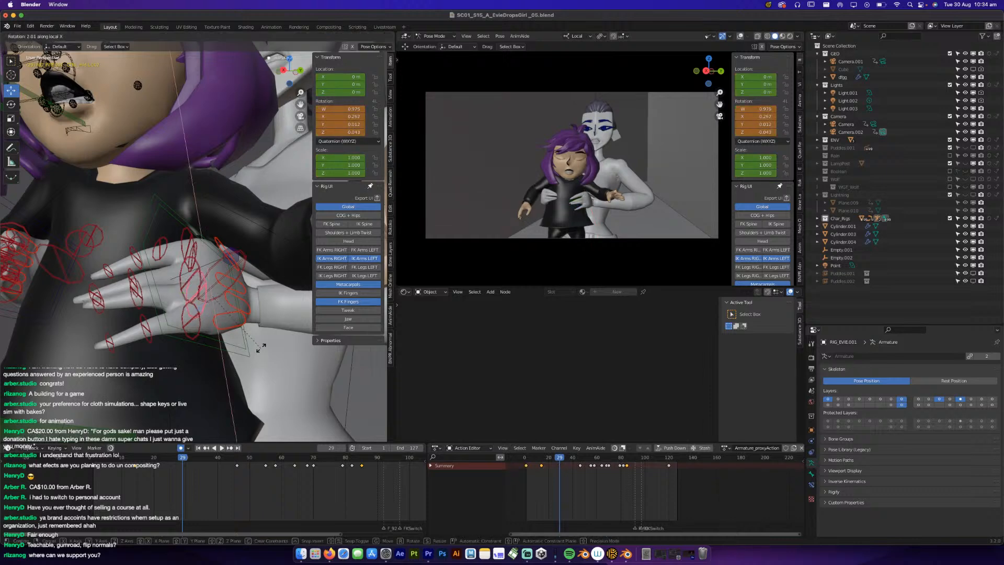
left_click(260, 346)
middle_click_drag(260, 346, 249, 370)
key("r")
left_click(252, 360)
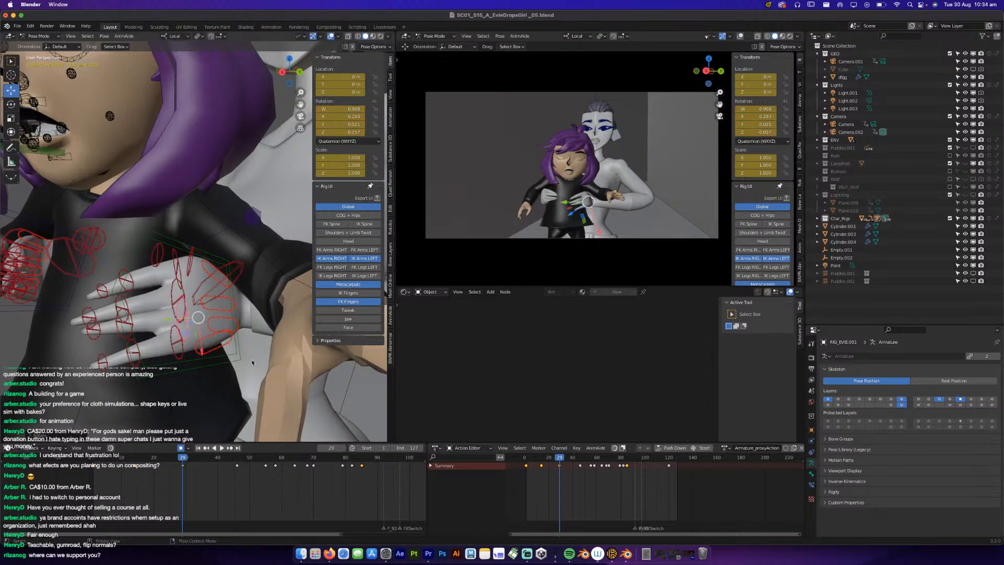
Rotate the left little finger's base control about its local X axis to curl the finger at frame 29.
middle_click_drag(184, 357, 177, 311)
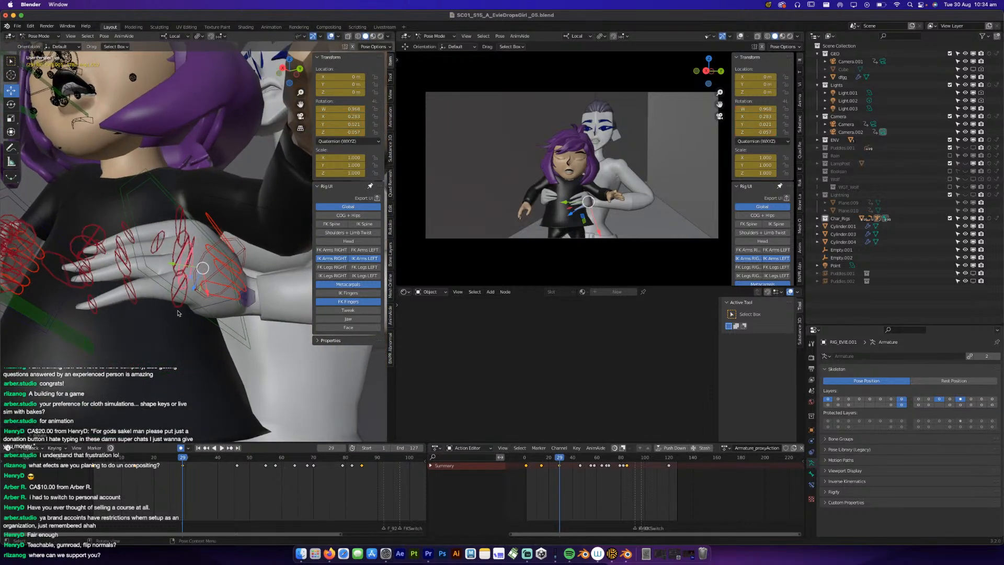
left_click(179, 306)
key("r")
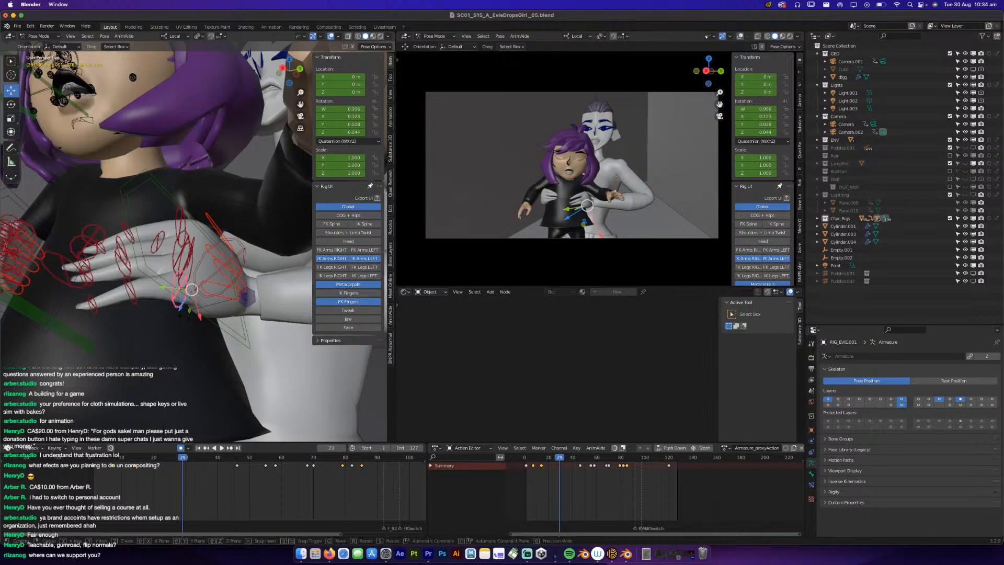
key("x")
left_click(194, 314)
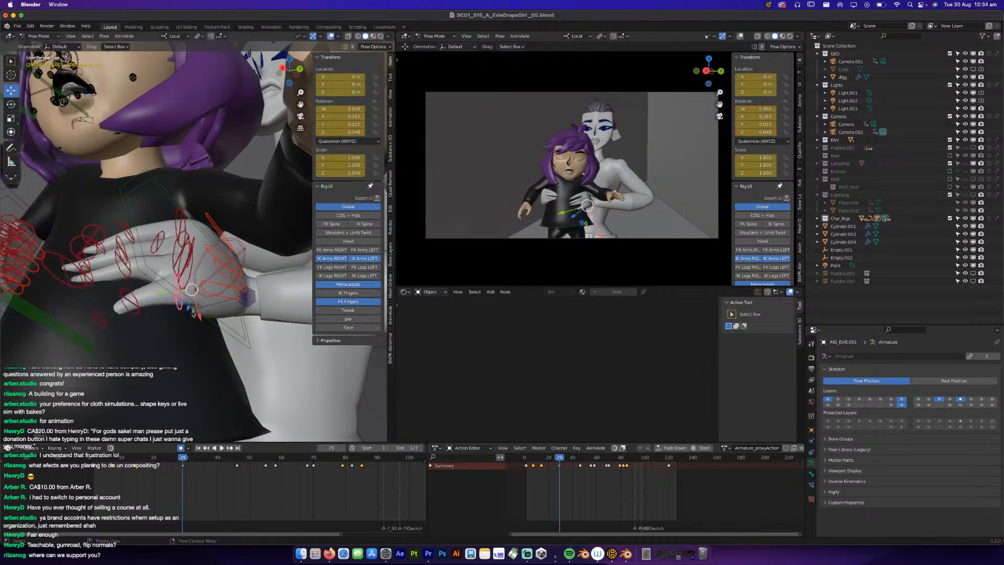
Rotate the left little finger's metacarpal control about its local X axis at frame 29.
left_click(129, 309)
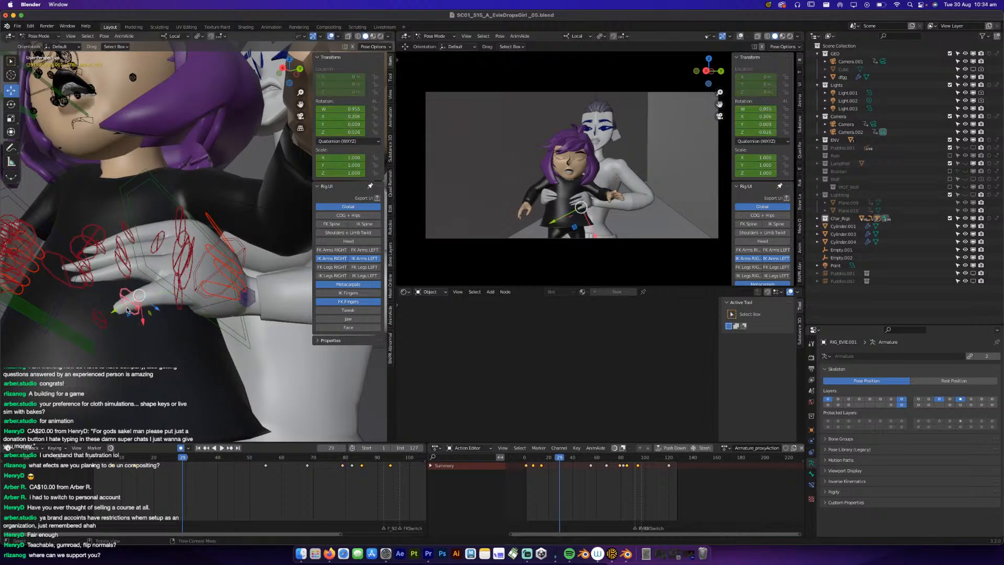
left_click(212, 296)
left_click(205, 293)
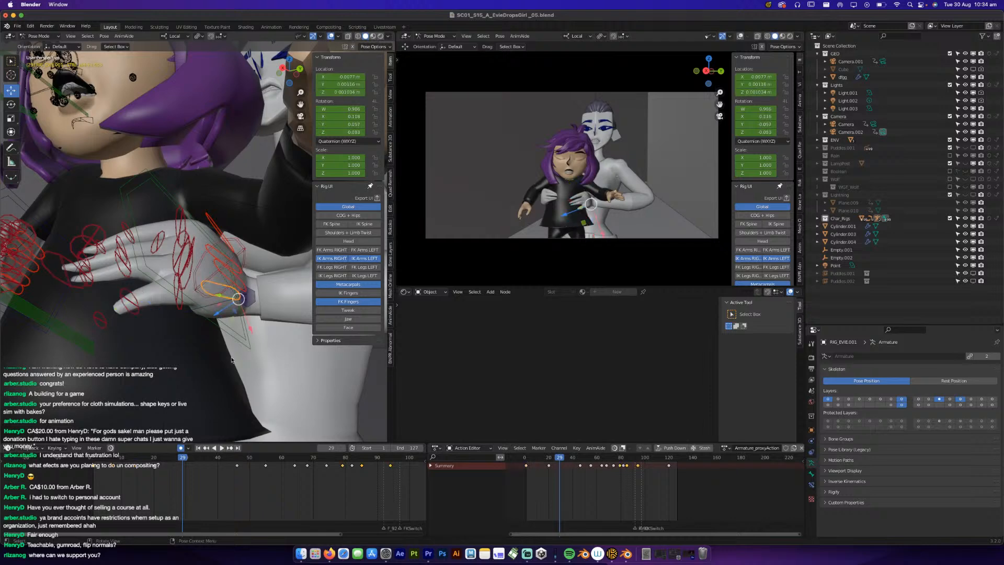
middle_click_drag(209, 298, 230, 340)
key("r")
key("x")
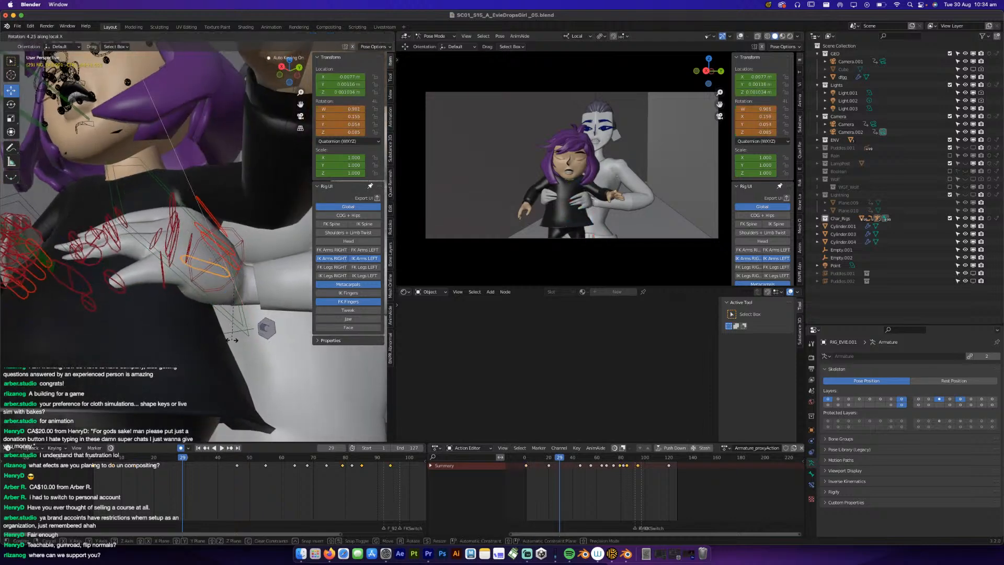
left_click(230, 308)
Readjust the left little finger's base rotation about local X in line with the other fingers, and save the file.
left_click(164, 287)
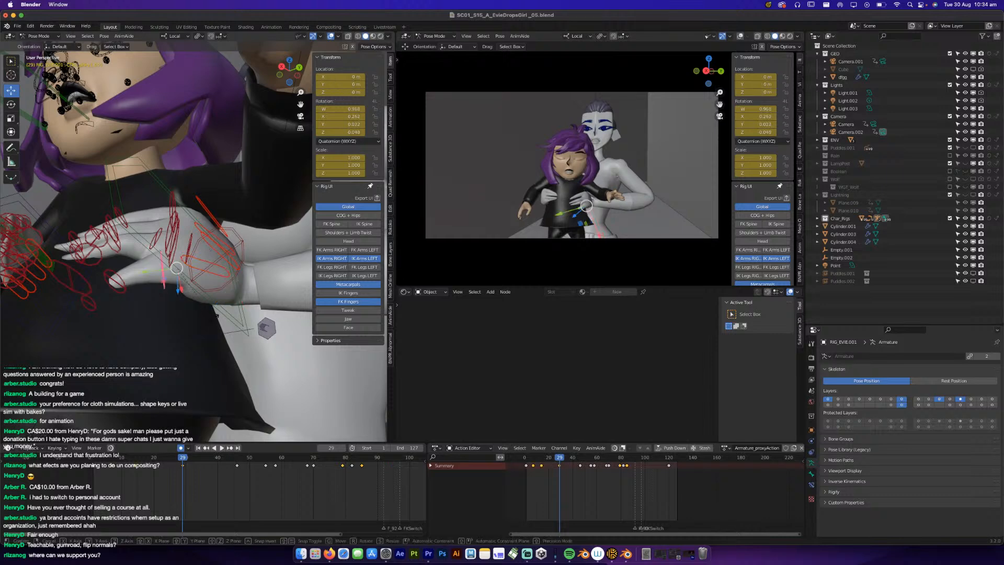
key("r")
key("x")
left_click(201, 337)
middle_click_drag(190, 330, 197, 371)
key("super+s")
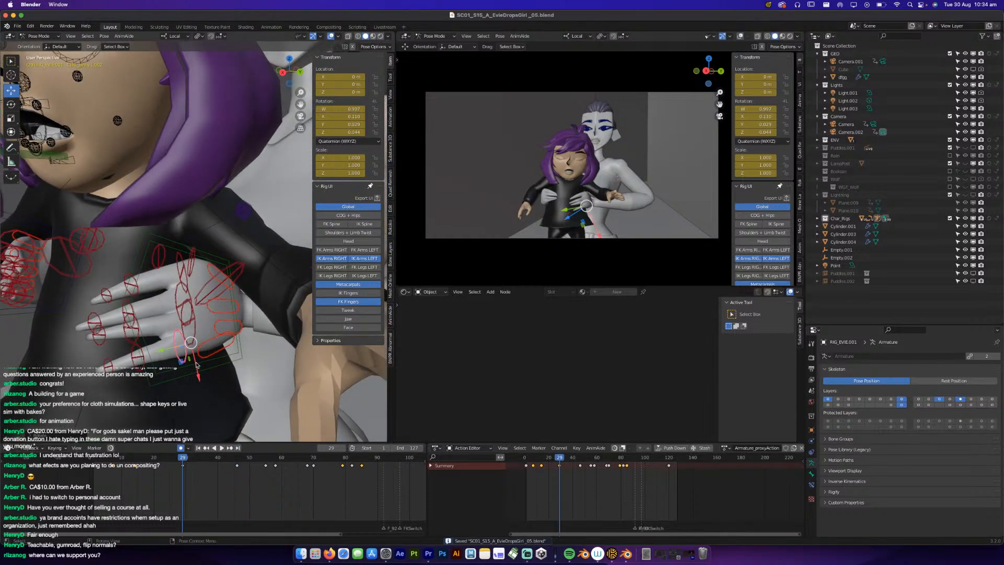
Freely rotate the left index finger's base control at frame 29 to refine its spread.
middle_click_drag(192, 344, 217, 351)
left_click(171, 267)
key("r")
left_click(232, 373)
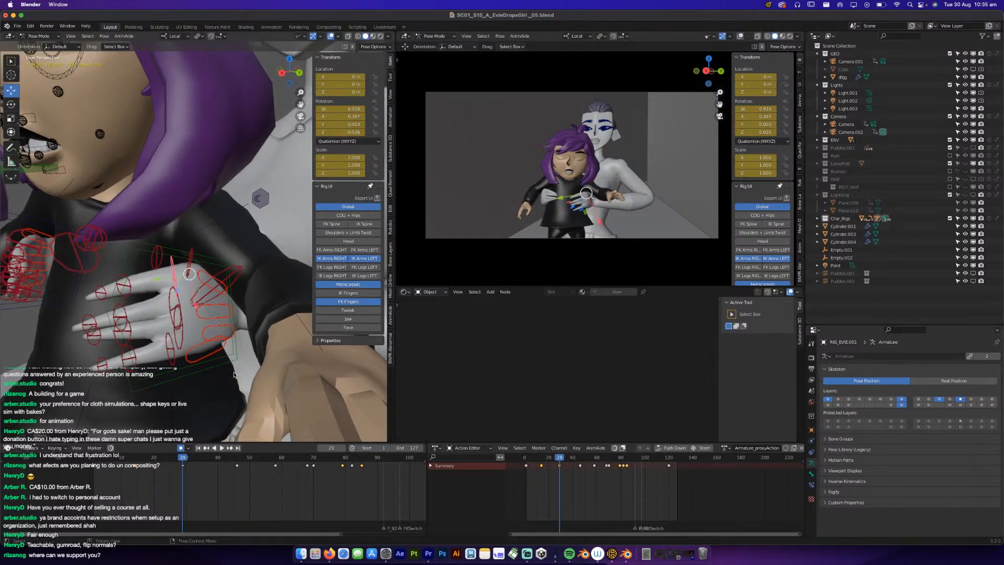
Freely rotate the left ring finger's base control at frame 29 to refine its angle beside the middle finger.
left_click(183, 334)
left_click(174, 311)
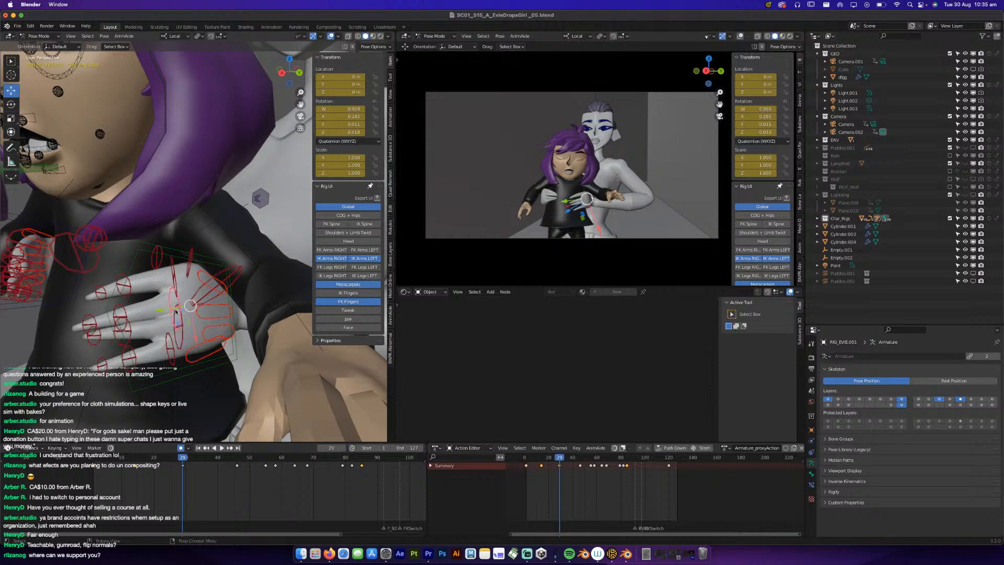
middle_click_drag(201, 330, 212, 326)
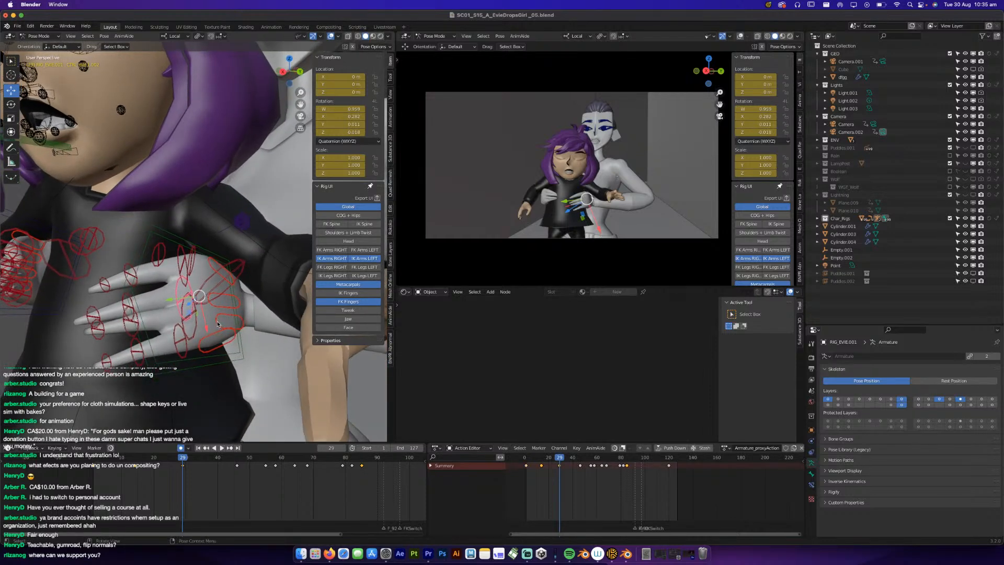
left_click(185, 323)
key("r")
left_click(238, 342)
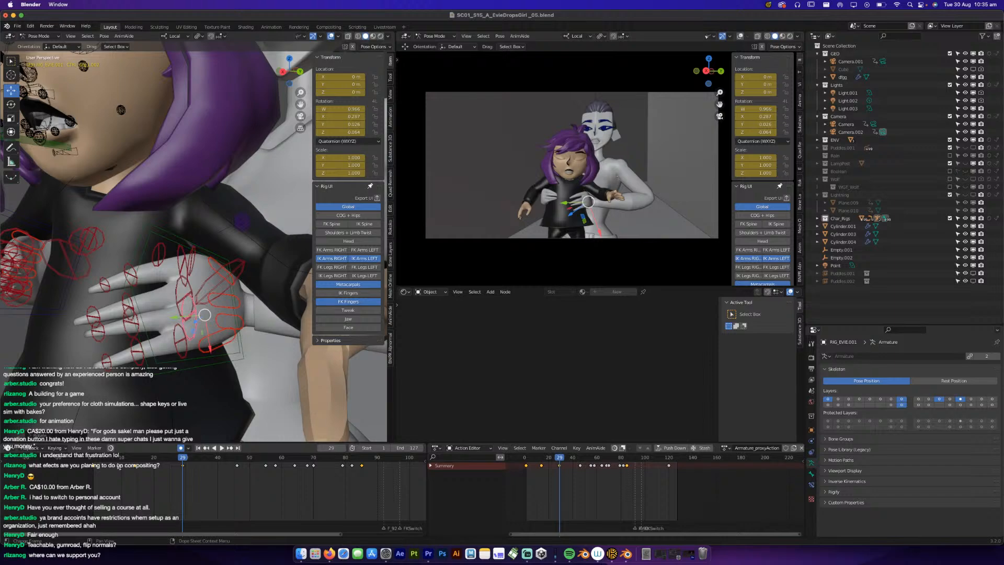
Play the animation from frame 2, and scrub around frames 29 to 31 to examine the new finger poses.
left_click(95, 457)
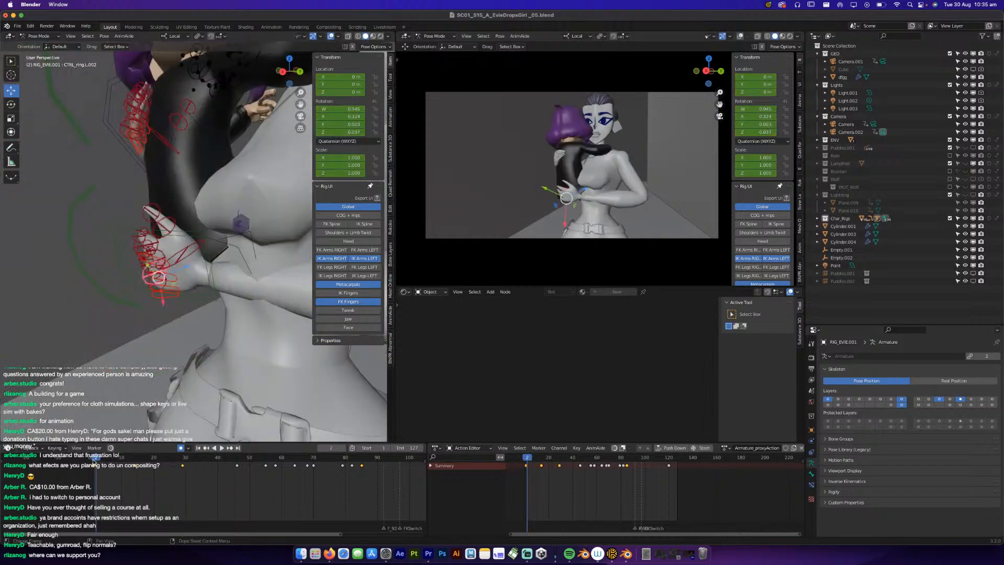
key("space")
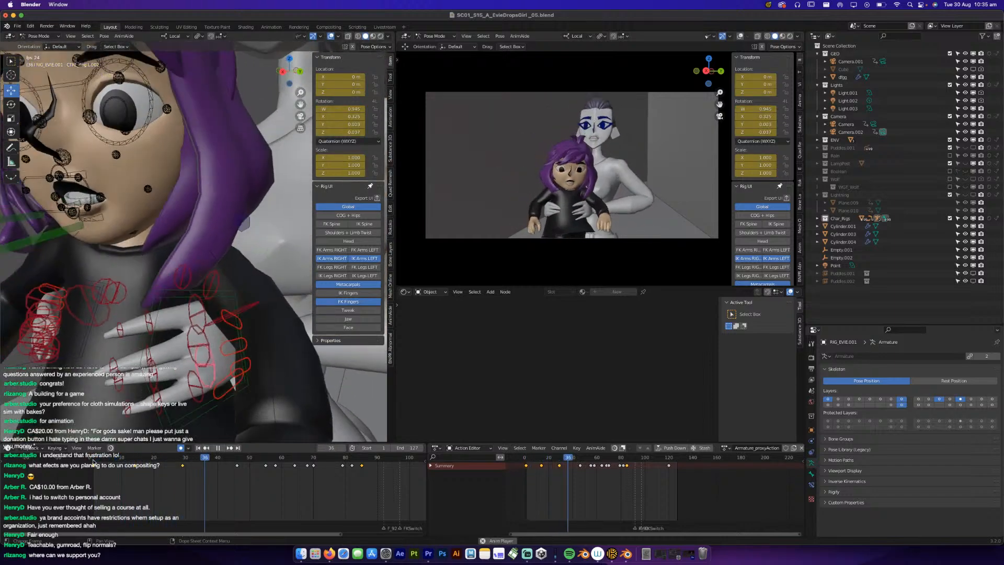
key("space")
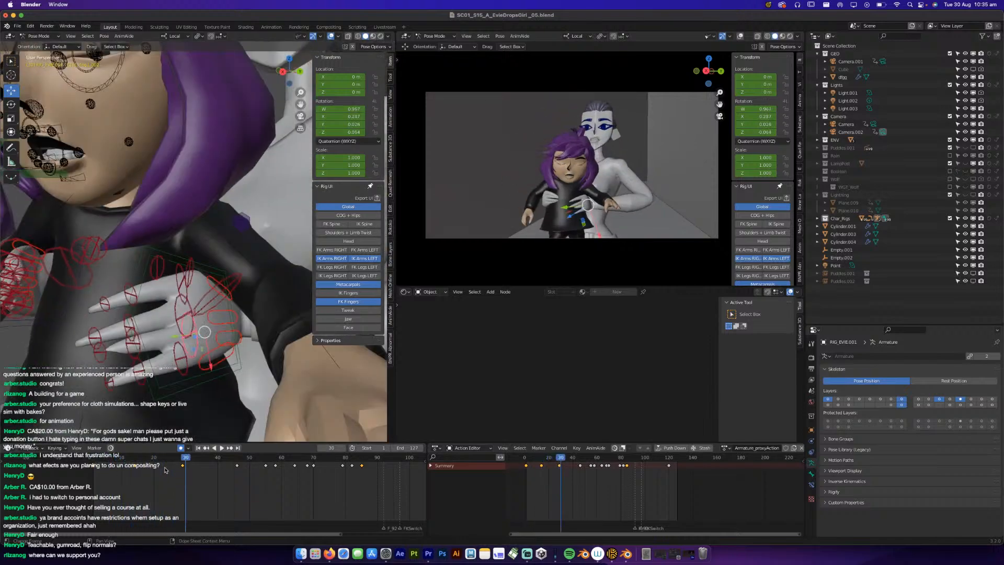
mouse_move(179, 460)
left_mouse_down()
mouse_move(169, 467)
mouse_move(189, 466)
left_mouse_up()
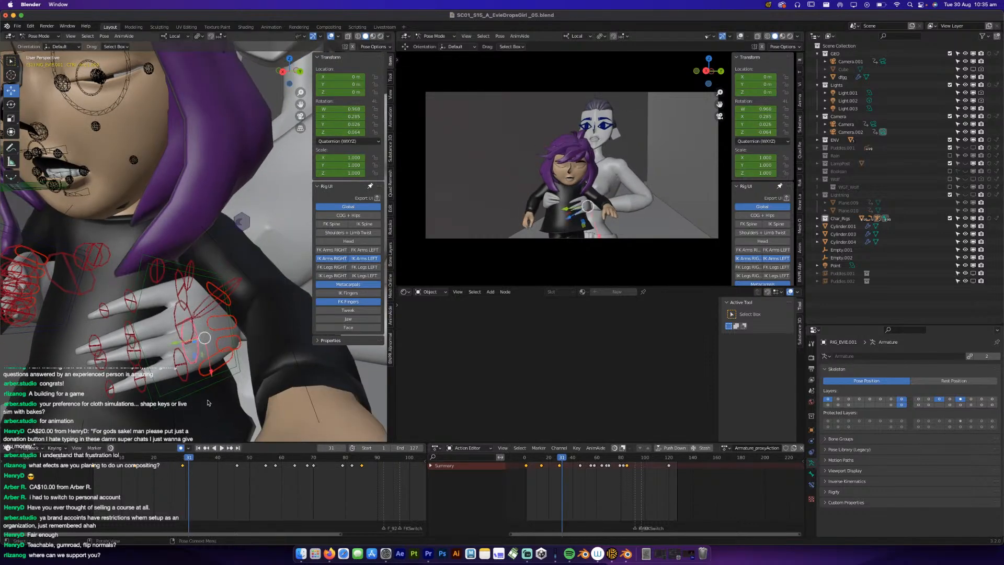
Rotate the left hand's IK control slightly about its local Z axis at frame 31.
left_click(197, 389)
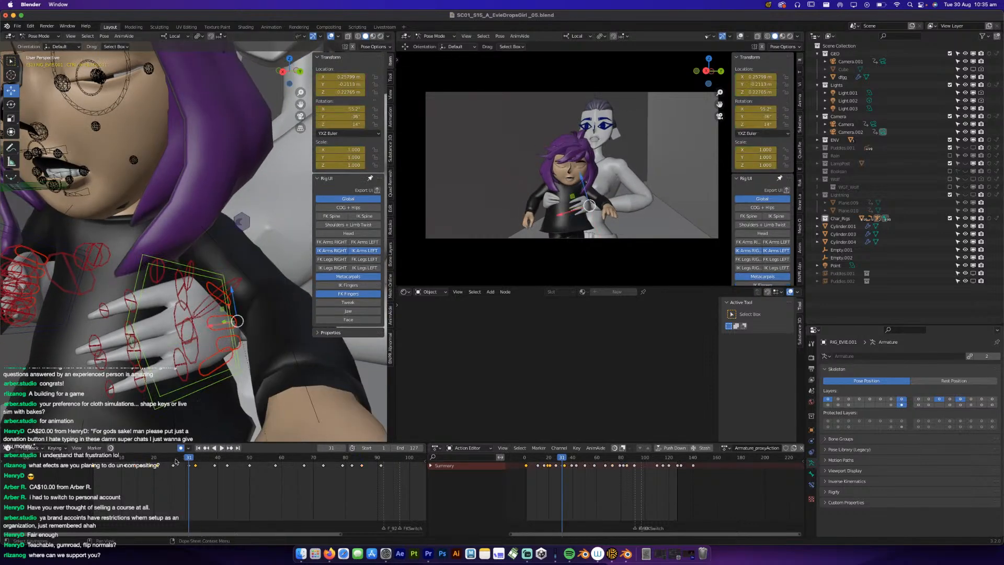
key("space")
left_click_drag(189, 458, 189, 458)
key("r")
key("x")
key("z")
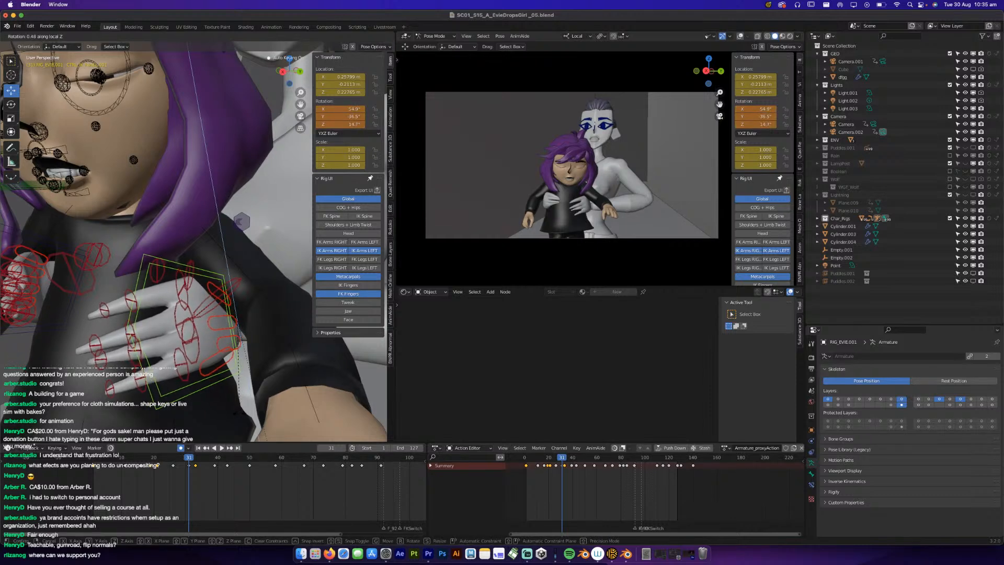
left_click(234, 416)
left_click(225, 448)
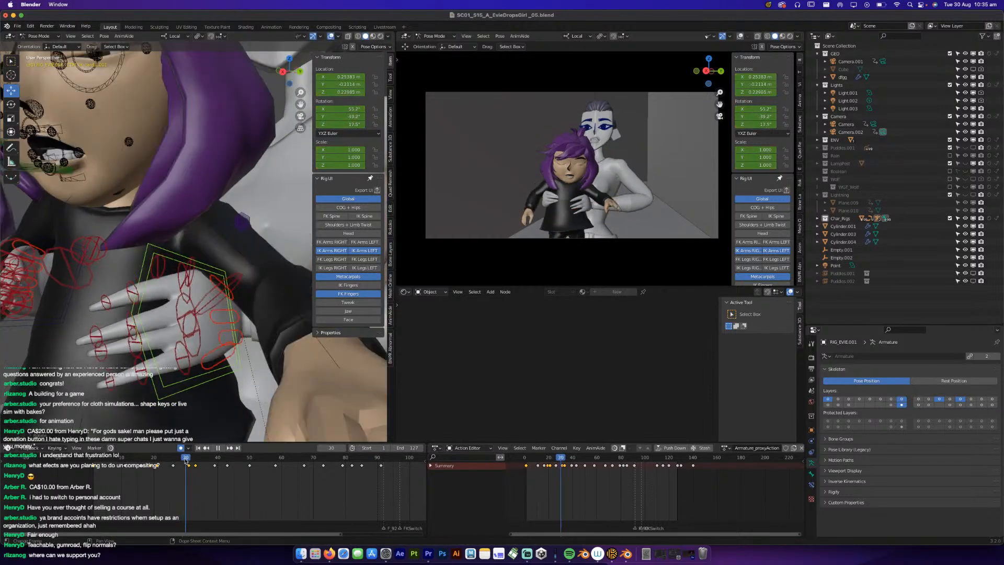
At frame 39, rotate the left hand's IK control about global X and refine its angle with a free trackball rotation.
mouse_move(196, 459)
left_mouse_down()
mouse_move(234, 463)
mouse_move(214, 467)
left_mouse_up()
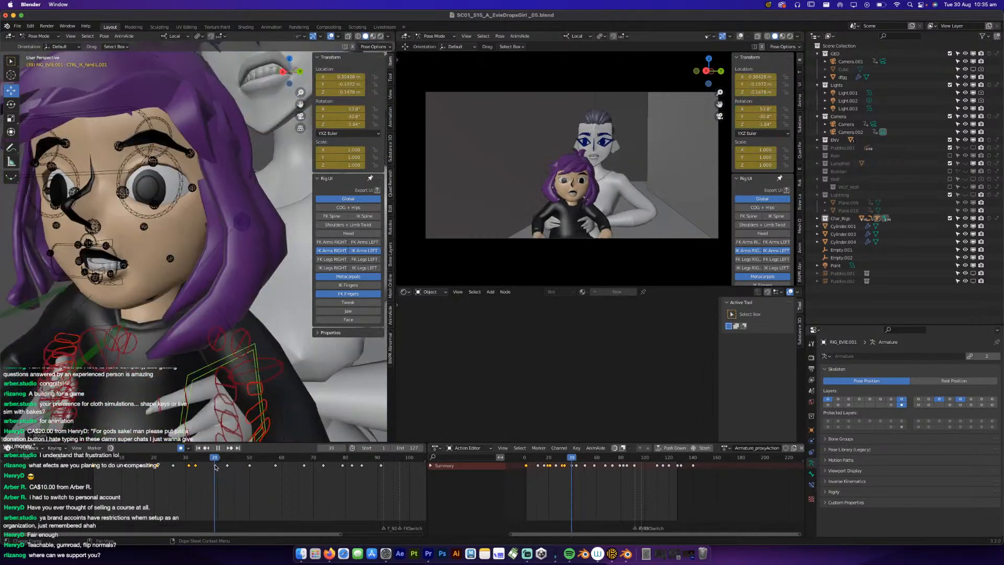
key("space")
middle_click_drag(254, 404, 259, 373)
key("r")
key("x")
key("x")
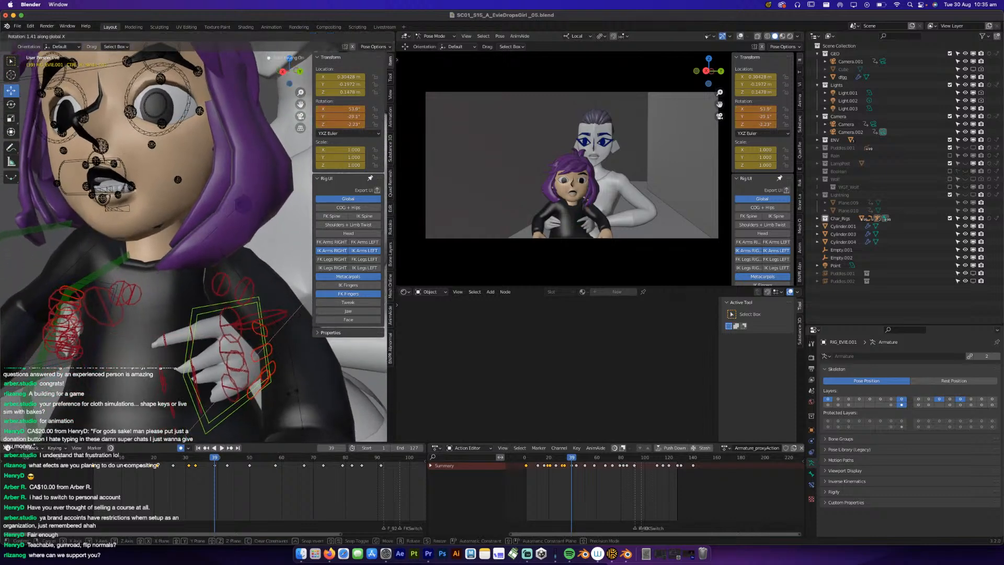
left_click(293, 394)
key("r")
key("r")
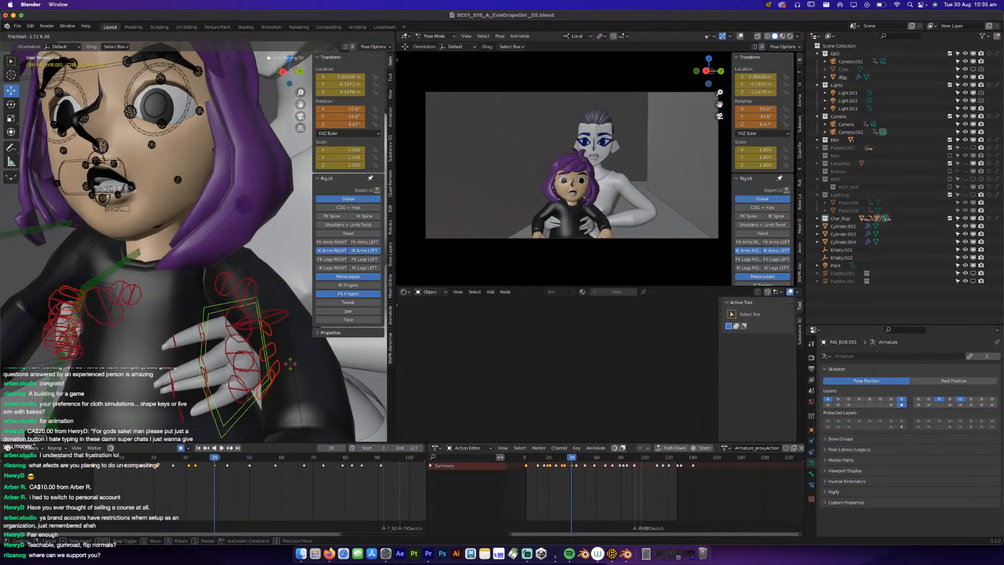
left_click(290, 362)
Replay the opening of the animation up to around frame 32 to examine the adjusted left-hand motion.
left_click_drag(222, 461, 123, 469)
key("space")
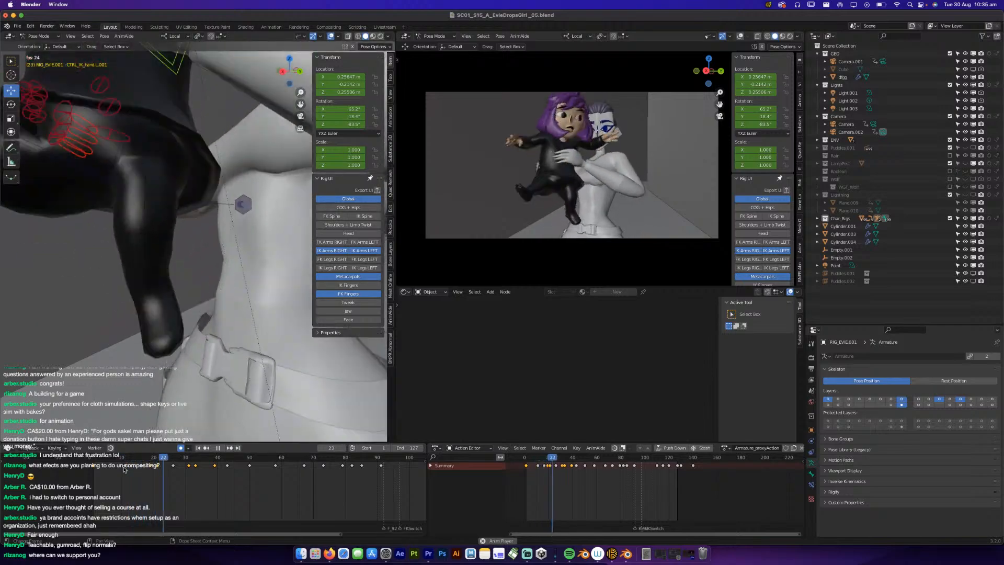
left_click(100, 458)
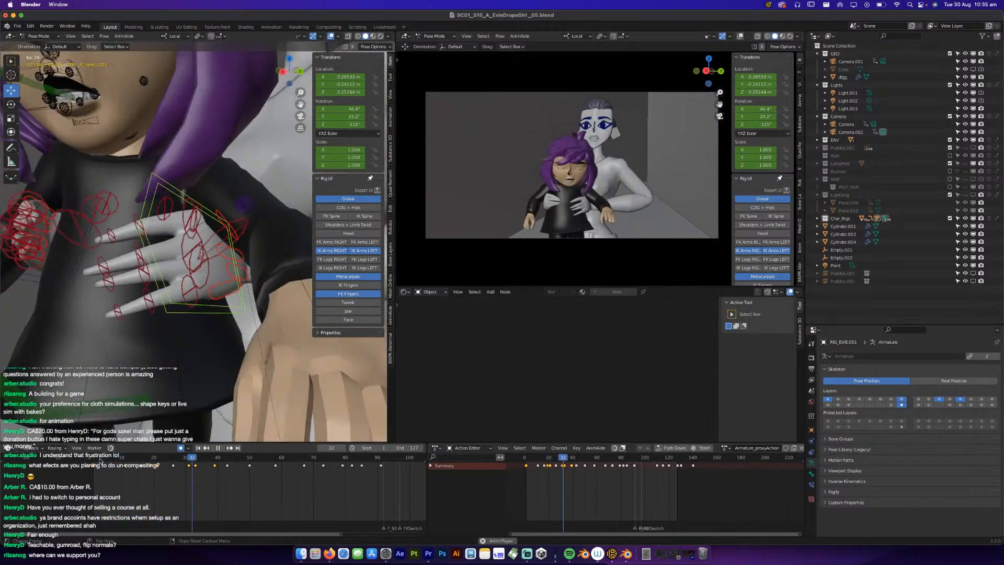
left_click(101, 459)
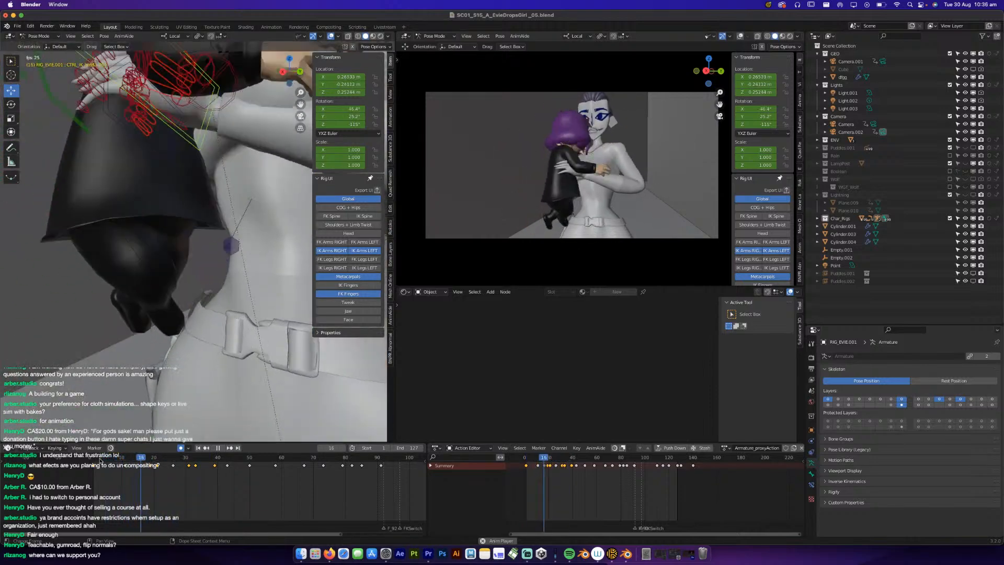
key("space")
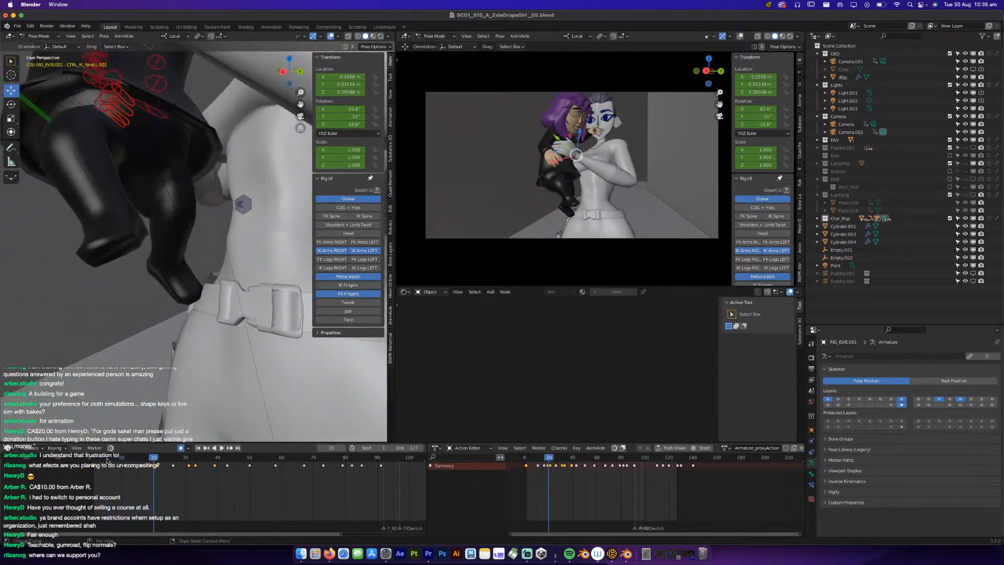
key("space")
Rotate the left middle finger's base control at frame 33 and keyframe it.
left_click_drag(190, 466, 196, 466)
middle_click_drag(177, 273, 175, 248)
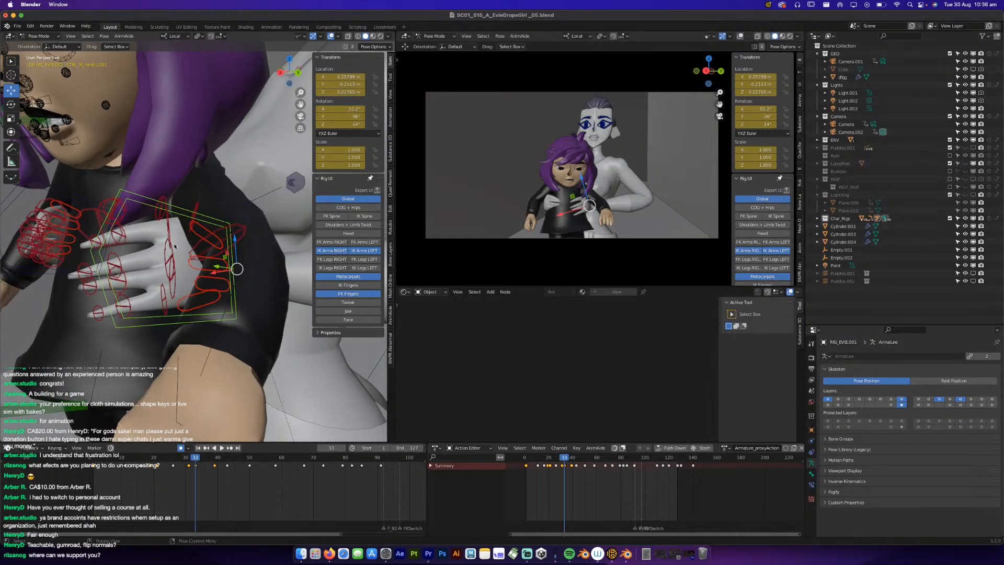
left_click(169, 251)
left_click(185, 259)
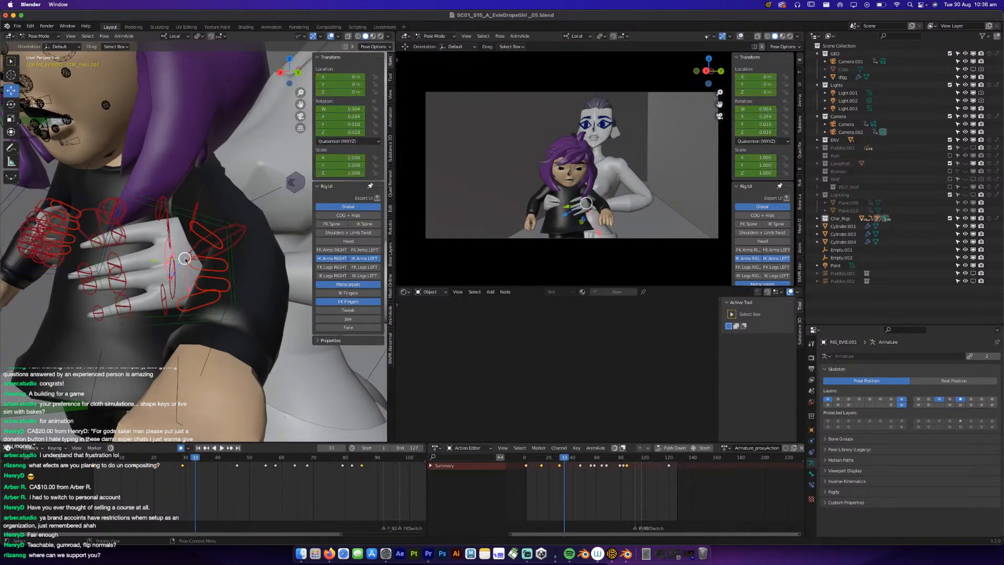
key("r")
left_click(193, 291)
key("i")
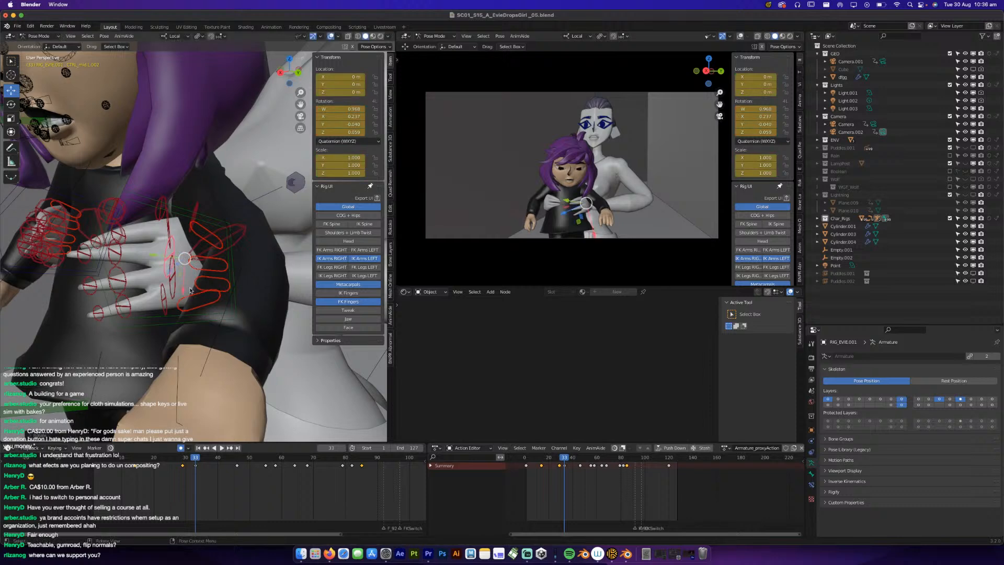
Rotate the left ring finger's base control at frame 33 to sit beside the middle finger, and keyframe it.
left_click(176, 288)
key("r")
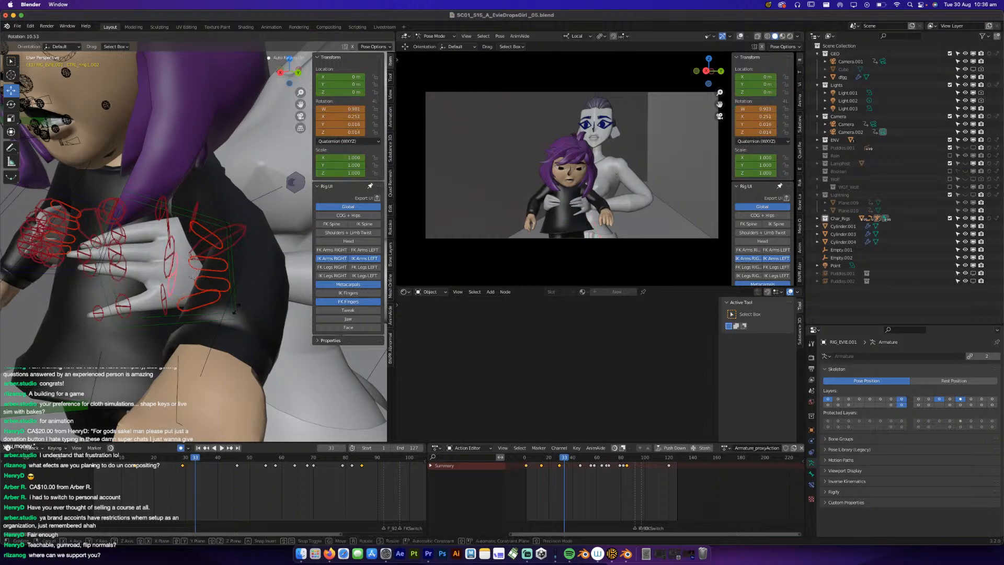
left_click(232, 312)
key("i")
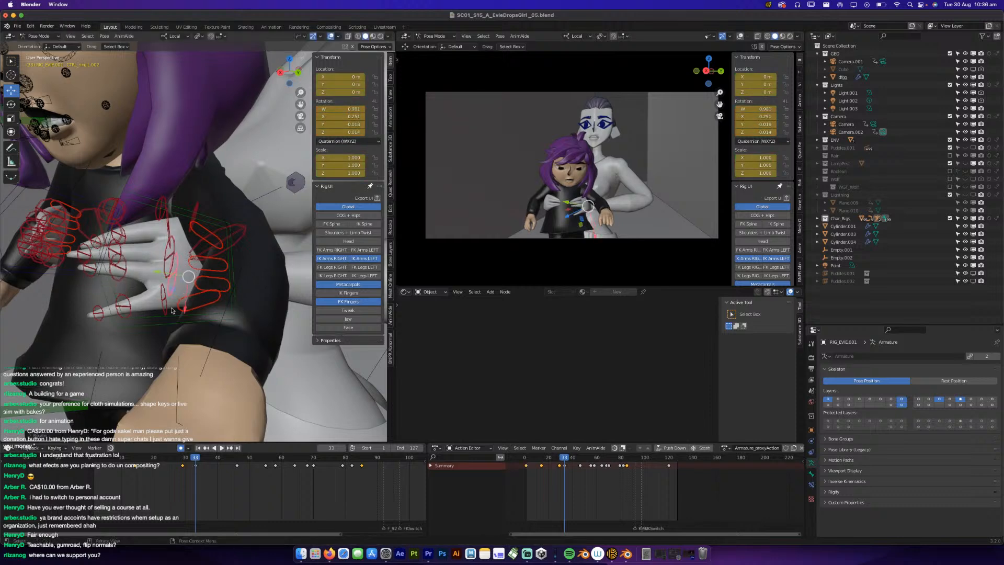
Rotate the left little finger's metacarpal control at frame 33 to bring it closer to the ring finger.
left_click(192, 307)
key("r")
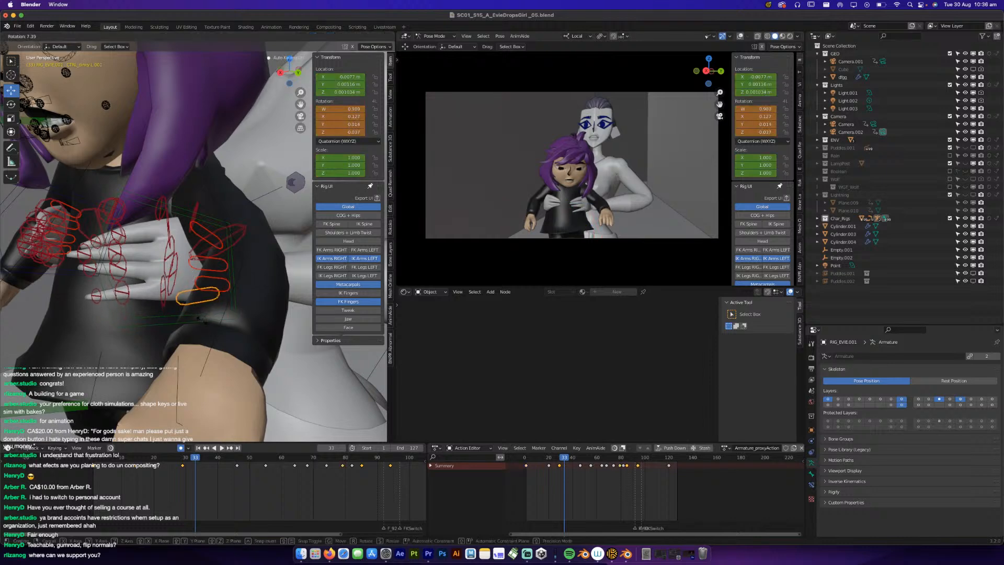
left_click(202, 319)
Bend the left middle finger's middle joint about local X at frame 33.
middle_click_drag(202, 318, 160, 230)
left_click(203, 243)
key("r")
key("x")
key("x")
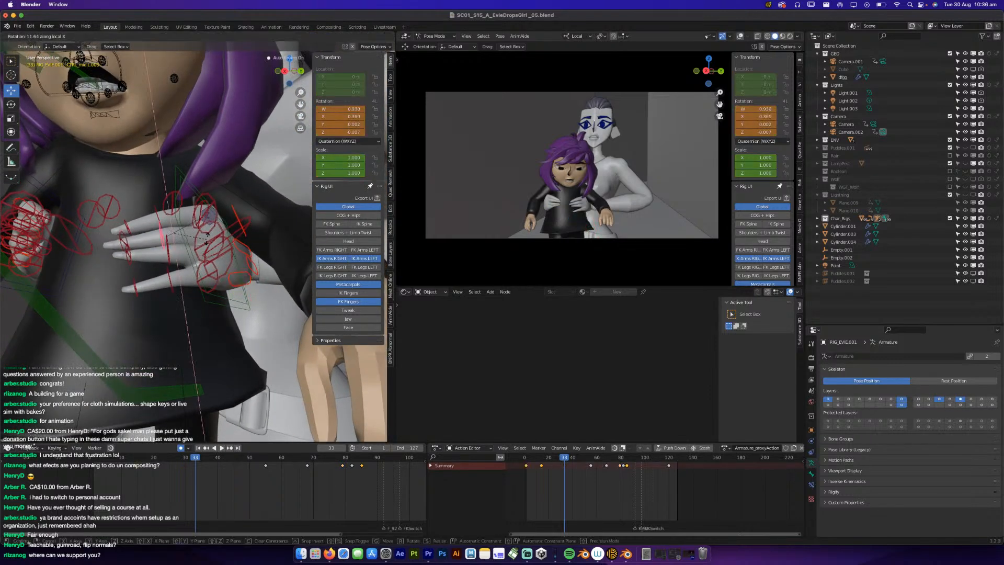
left_click(207, 236)
Bend the left index finger's middle joint about local X at frame 33, and save the file.
left_click(161, 213)
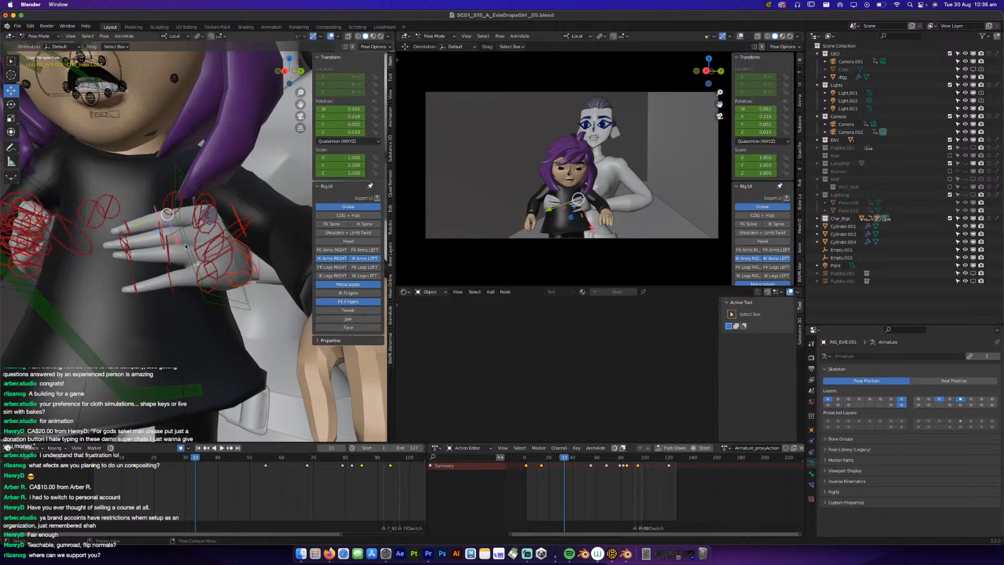
key("r")
key("x")
key("x")
left_click(218, 260)
key("super+s")
Play the animation and scrub back to frame 33 to examine the finger poses.
key("space")
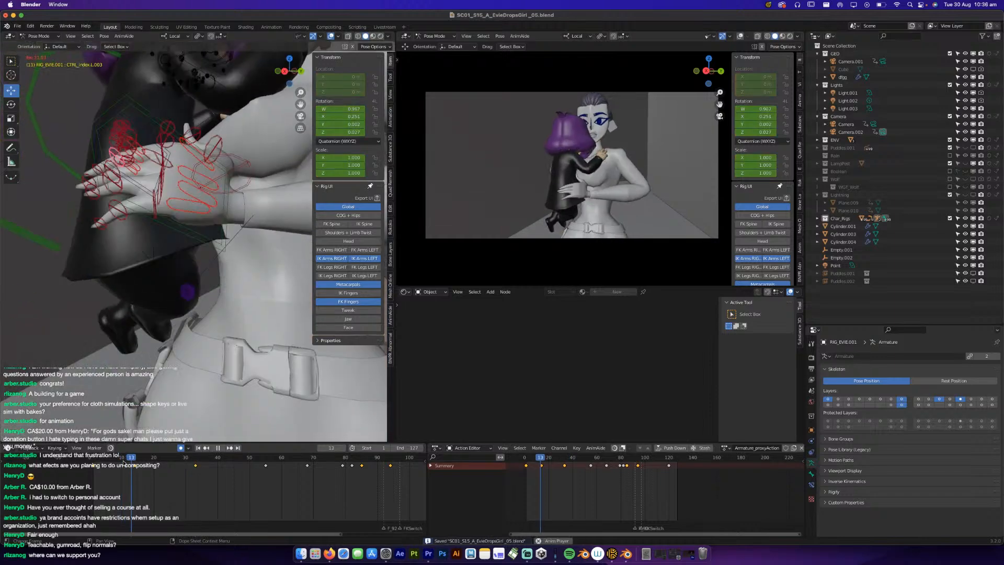
left_click_drag(124, 462, 196, 462)
left_click(206, 254)
key("space")
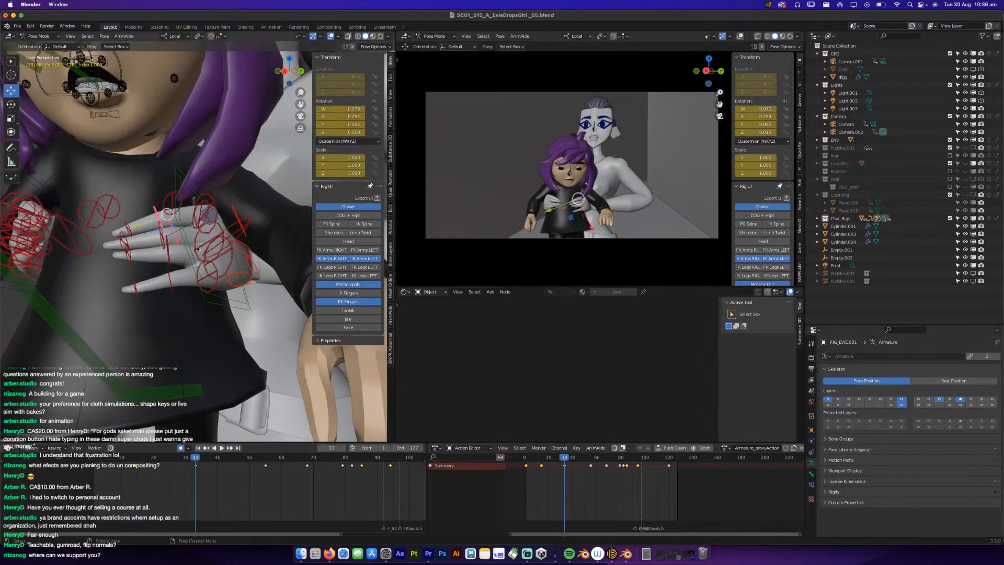
Delete the frame 29 keyframes of the left index finger's controls.
left_click(127, 227)
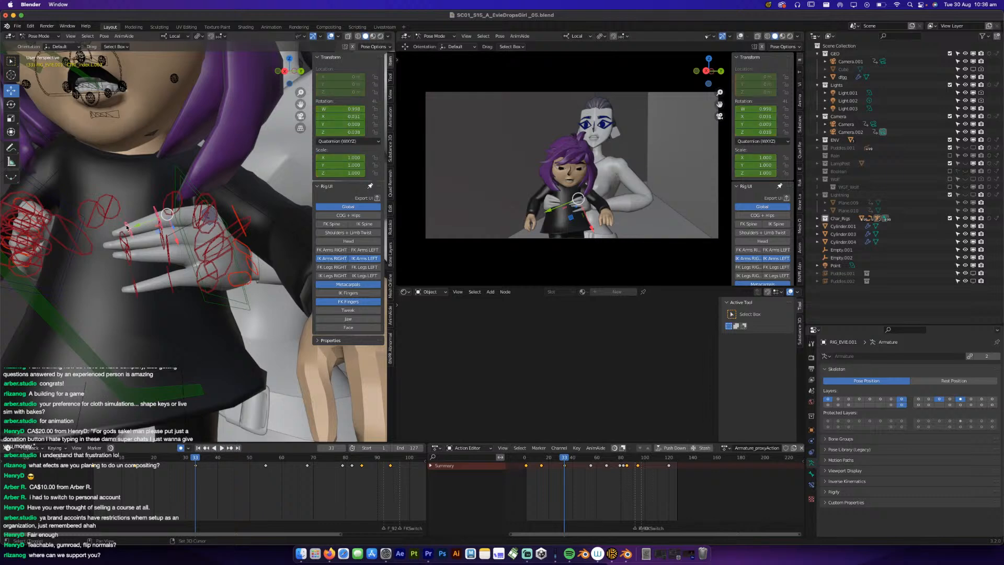
left_click(195, 215, "shift")
middle_click_drag(195, 216, 183, 232)
left_click_drag(174, 479, 186, 467)
key("Delete")
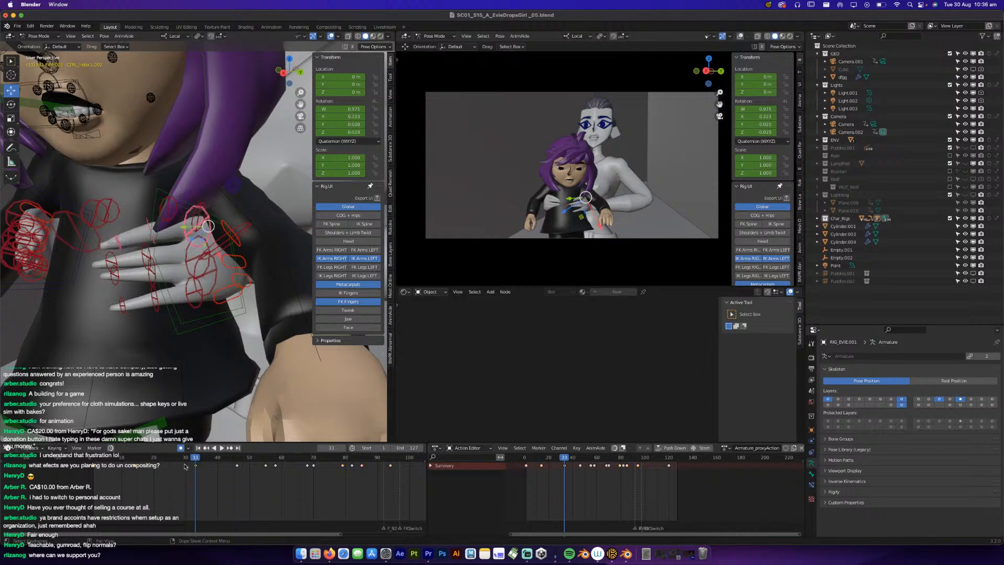
Delete the frame 29 keyframes of the left middle finger's base, middle and tip controls.
left_click(188, 257)
left_click(144, 254, "shift")
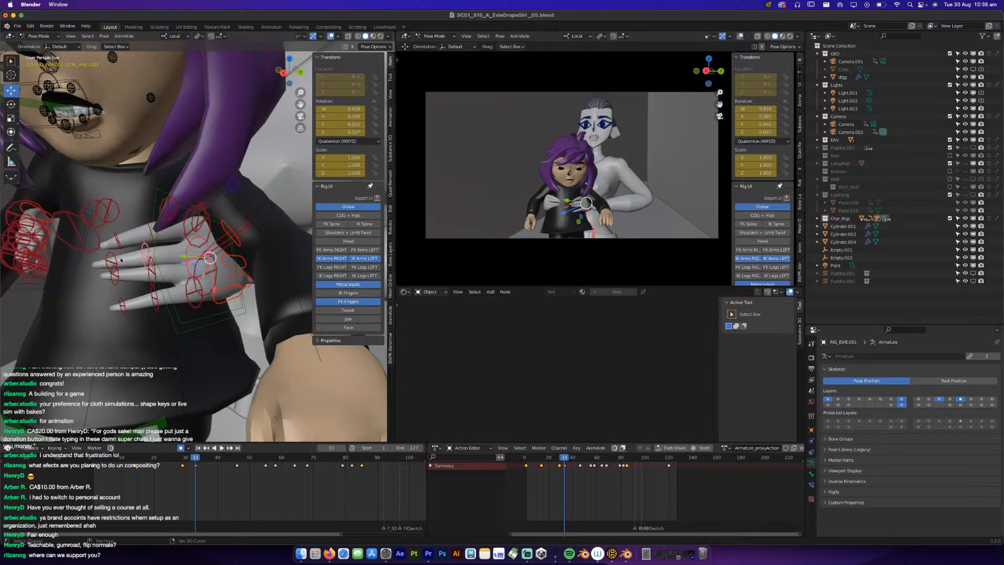
left_click(116, 259, "shift")
left_click_drag(184, 477, 177, 464)
key("x")
left_click(176, 463)
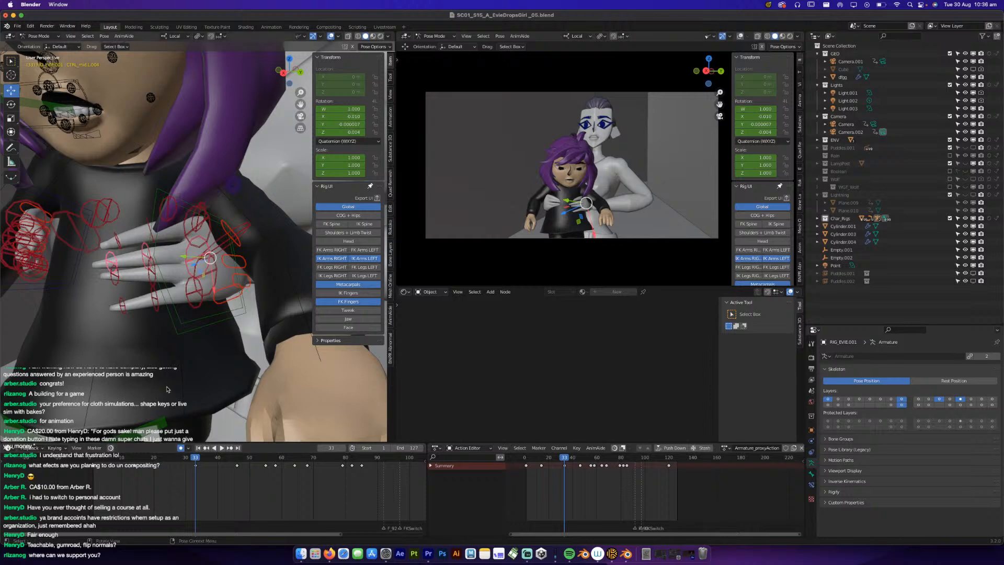
Try rotating the left middle finger's metacarpal control at frame 33, and undo it.
left_click(209, 245)
middle_click_drag(210, 245, 204, 278)
left_click(214, 263)
key("r")
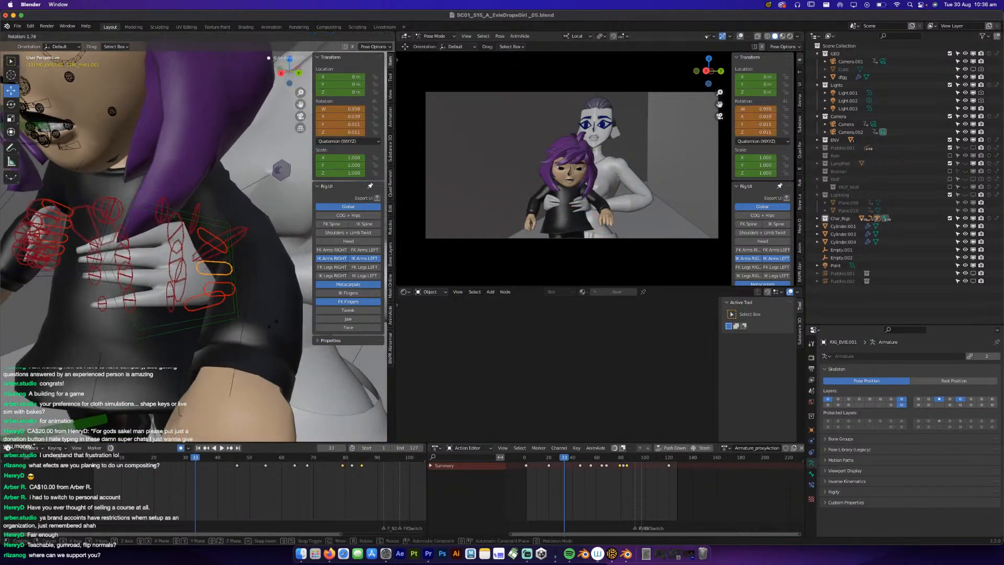
left_click(272, 324)
key("super+z")
Undo a trial turn of the left middle finger's base control at frame 33, and rotate it slightly instead.
left_click(180, 262)
middle_click_drag(180, 261, 218, 254)
left_click_drag(214, 259, 221, 257)
middle_click_drag(221, 257, 193, 274)
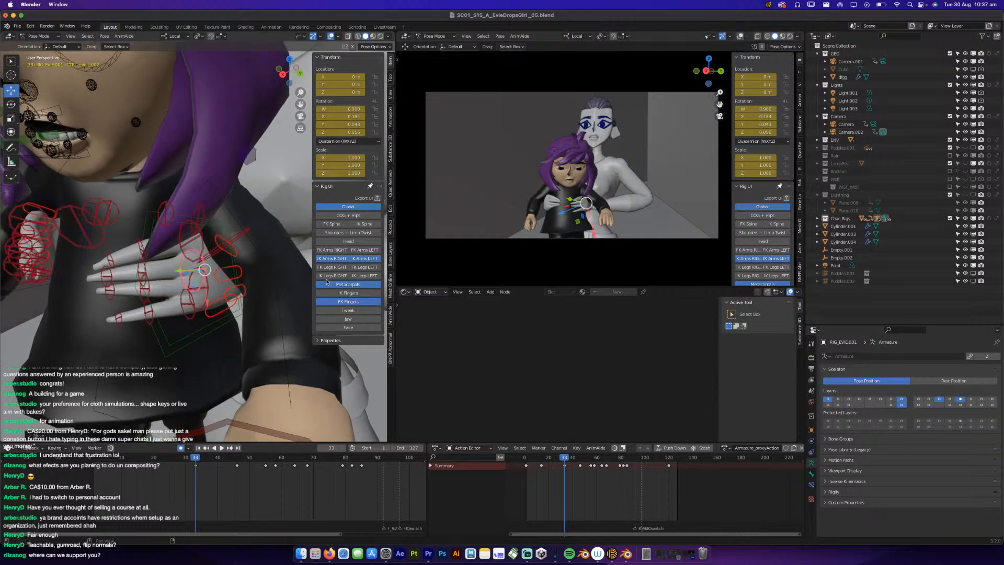
key("super+z")
middle_click_drag(271, 286, 259, 284)
key("r")
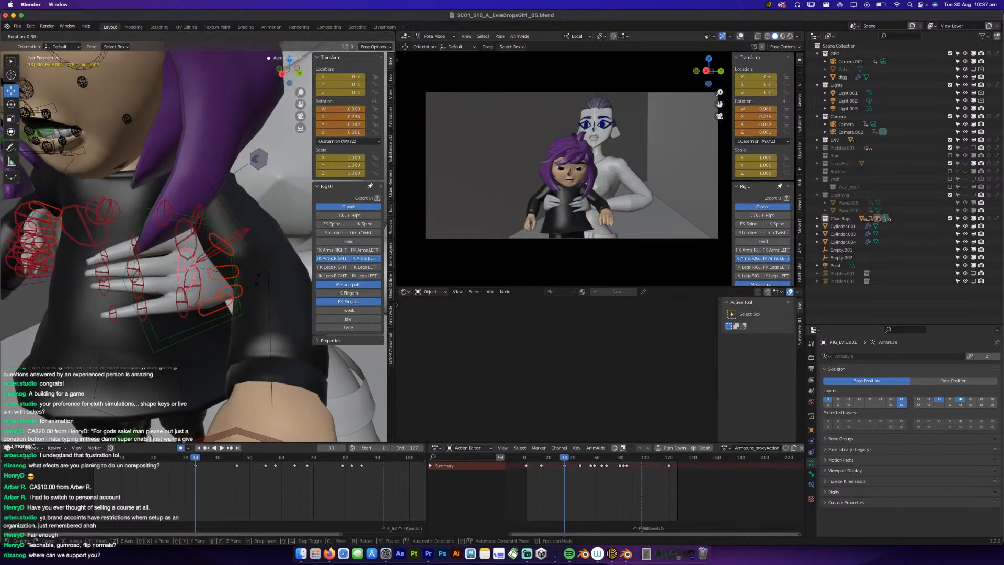
left_click(258, 282)
Rotate the left index finger's tip control at frame 33, undoing the second turn.
middle_click_drag(133, 279, 173, 197)
left_click(110, 193)
key("r")
left_click(191, 218)
key("r")
left_click(171, 258)
key("ctrl+z")
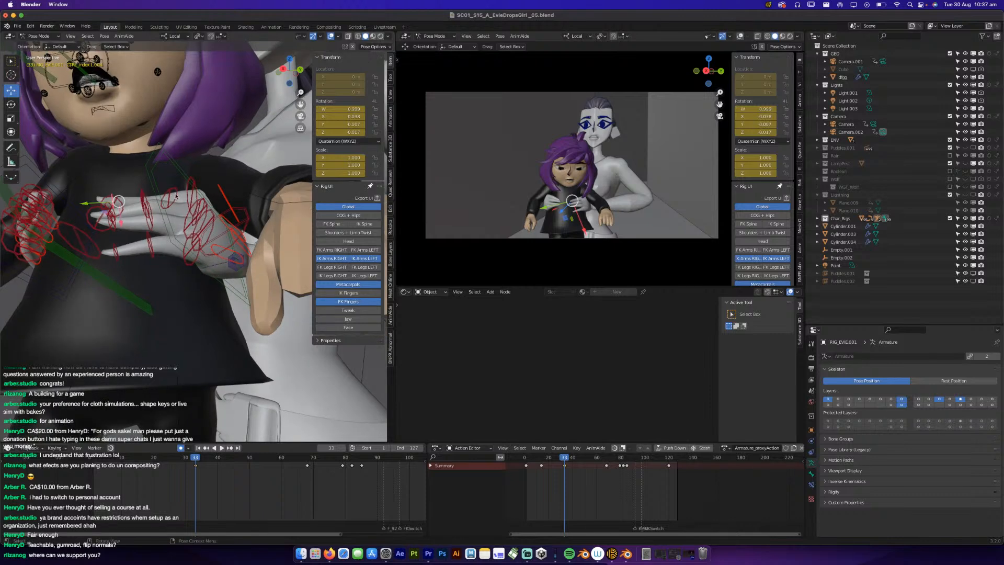
Rotate the left index finger's base and middle joint controls about local X at frame 33.
left_click(196, 193)
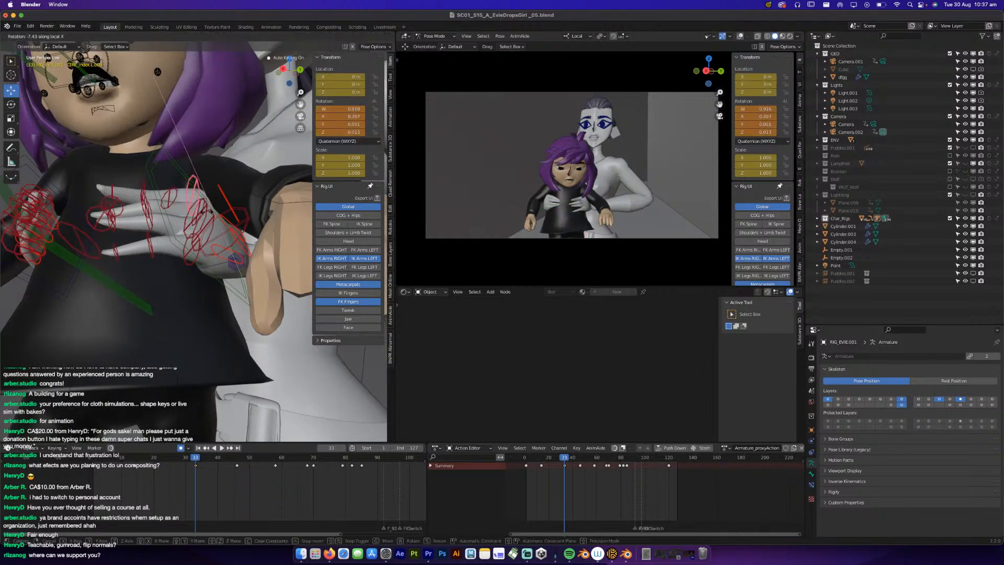
middle_click_drag(201, 208, 152, 245)
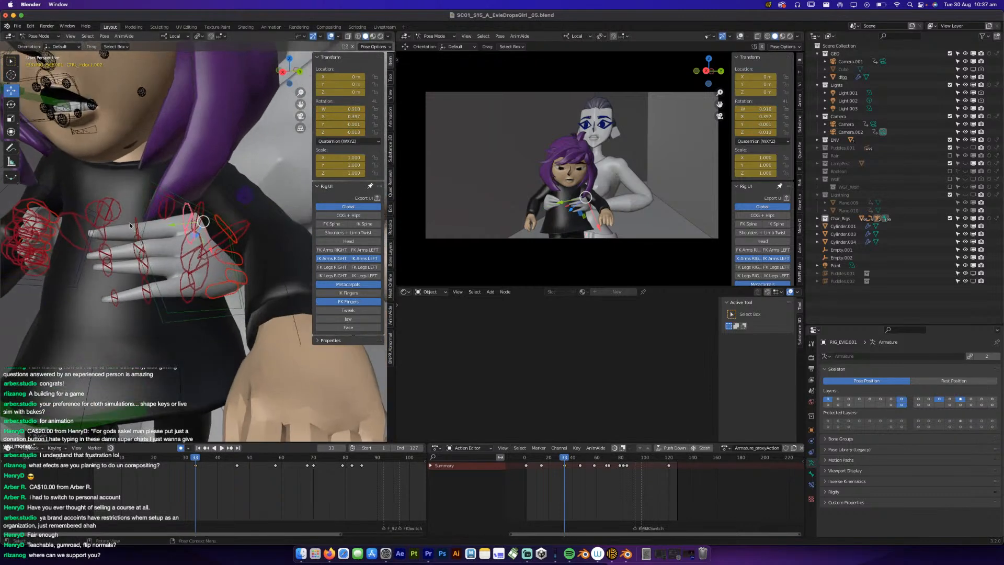
left_click(135, 223)
key("r")
key("x")
left_click(187, 242)
middle_click_drag(187, 242, 175, 292)
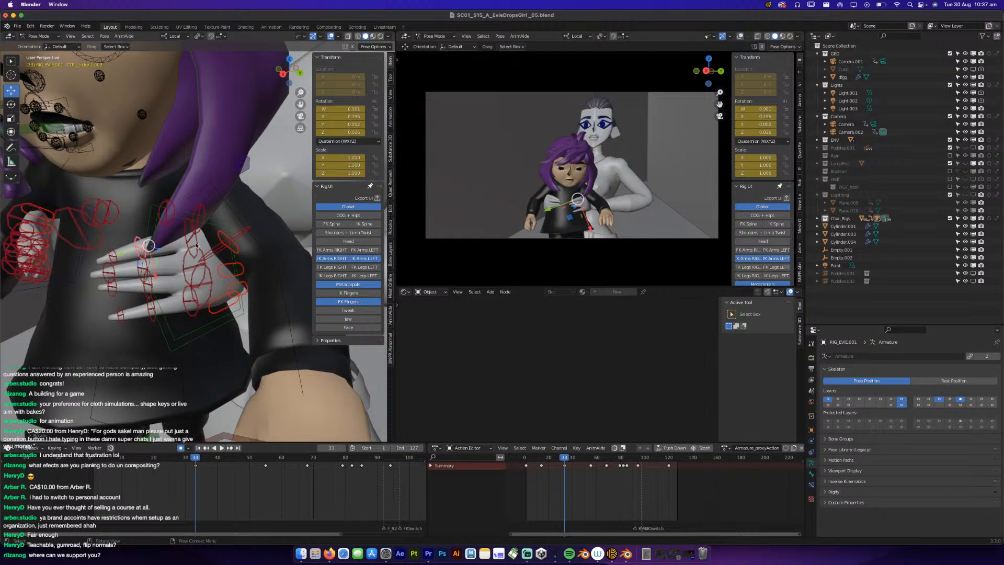
Rotate the metacarpal controls of the left middle and ring fingers slightly at frame 33.
left_click(219, 250)
left_click(219, 274)
middle_click_drag(220, 273, 286, 357)
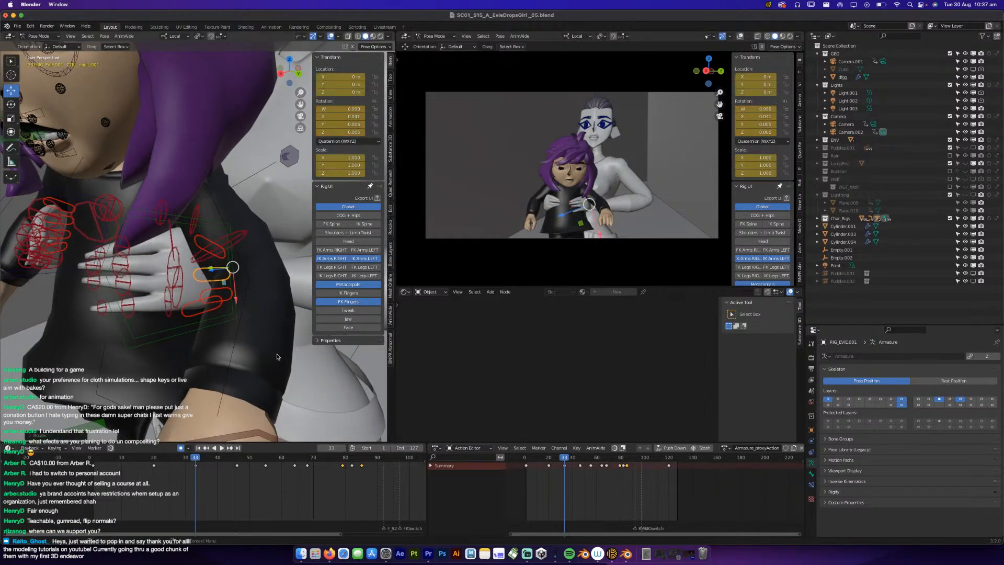
left_click(212, 293)
key("r")
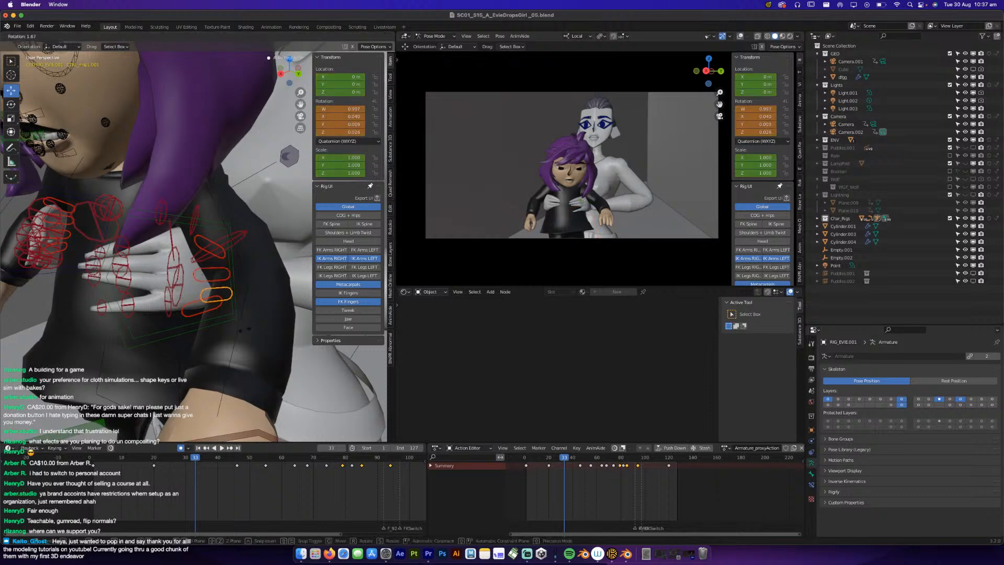
left_click(245, 332)
Readjust the rotation of the left little finger's metacarpal control at frame 33 to bring it beside the ring finger.
left_click(194, 314)
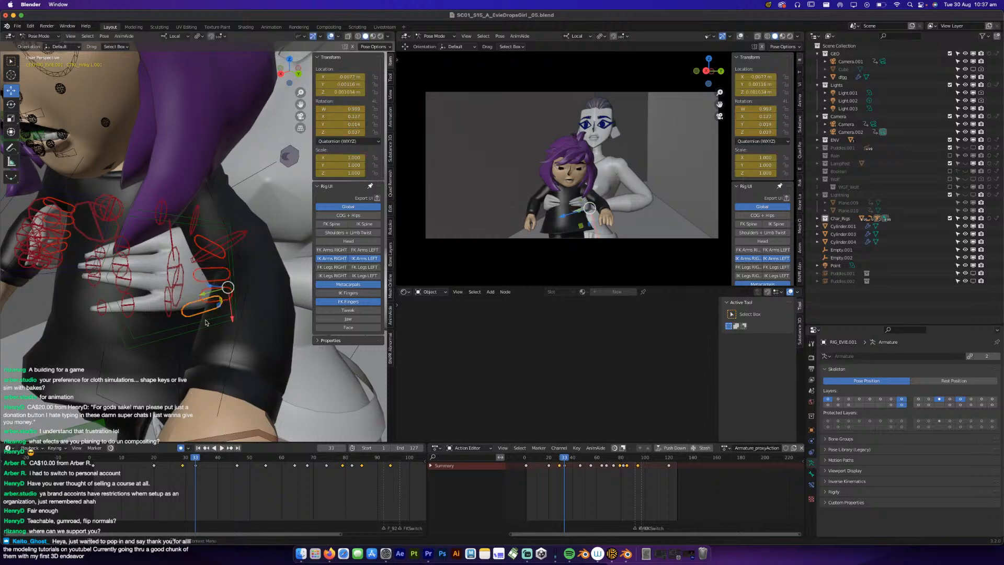
key("r")
left_click(201, 328)
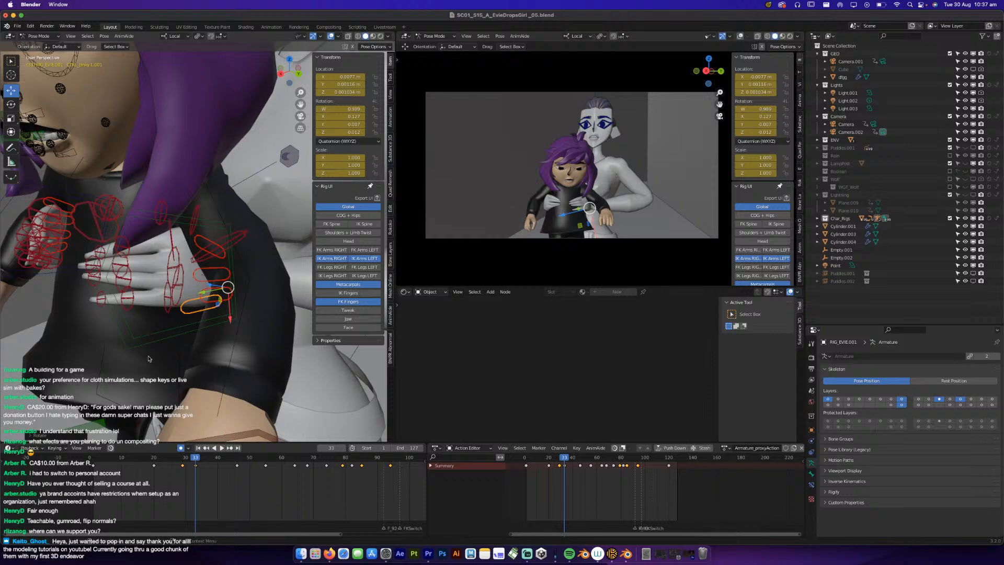
Play and scrub frames 28 to 33 to check how the left hand's fingers move.
key("space")
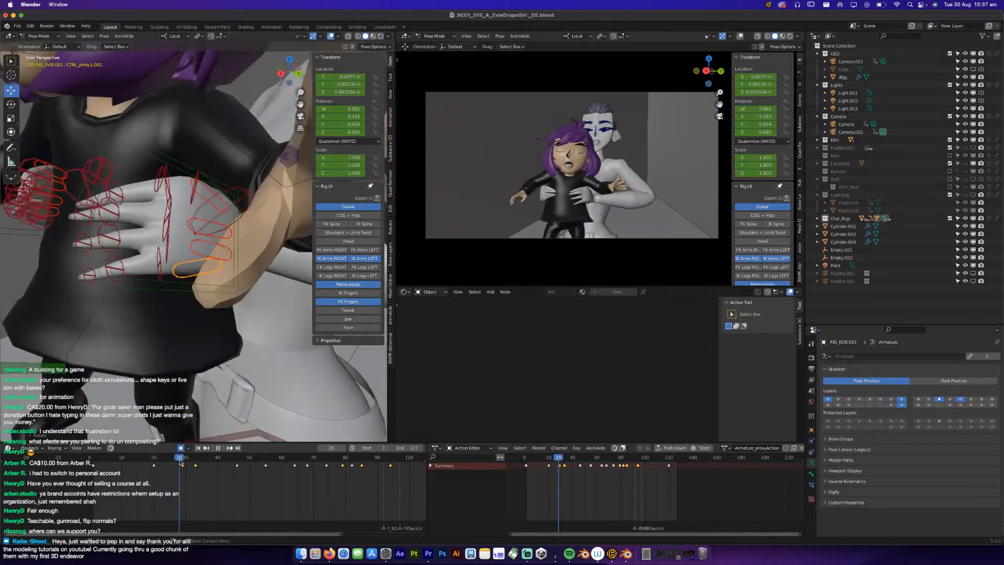
left_click(185, 462)
left_click_drag(187, 460, 195, 460)
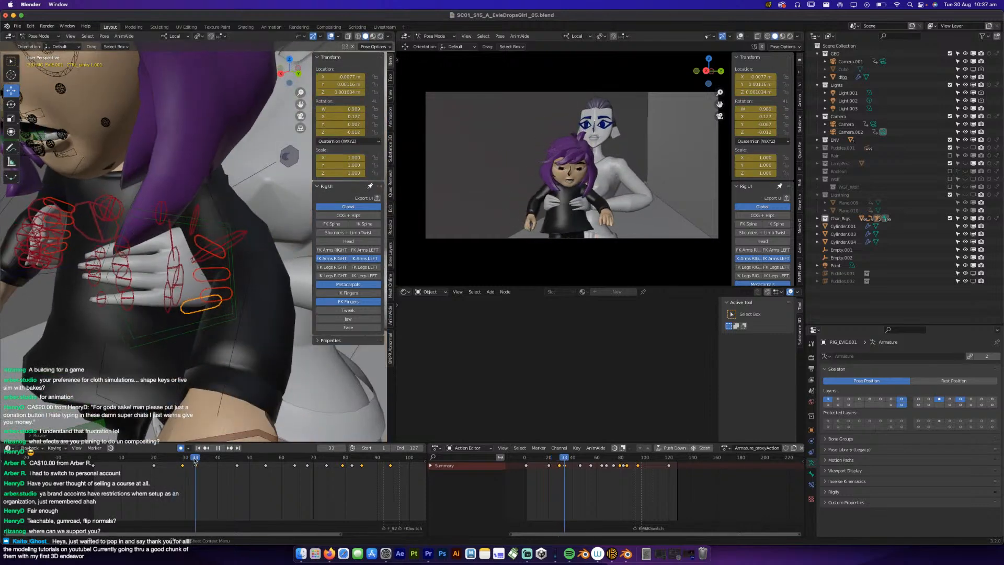
key("space")
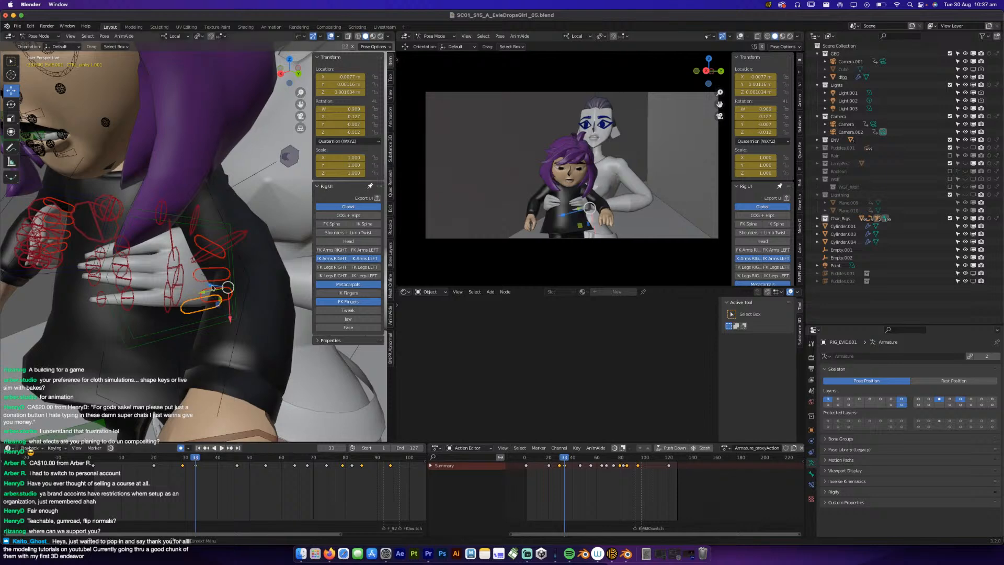
Select the left index, middle and ring finger and metacarpal controls and move their frame 33 keyframes to frame 29.
middle_click_drag(122, 260, 216, 314)
left_click(182, 245)
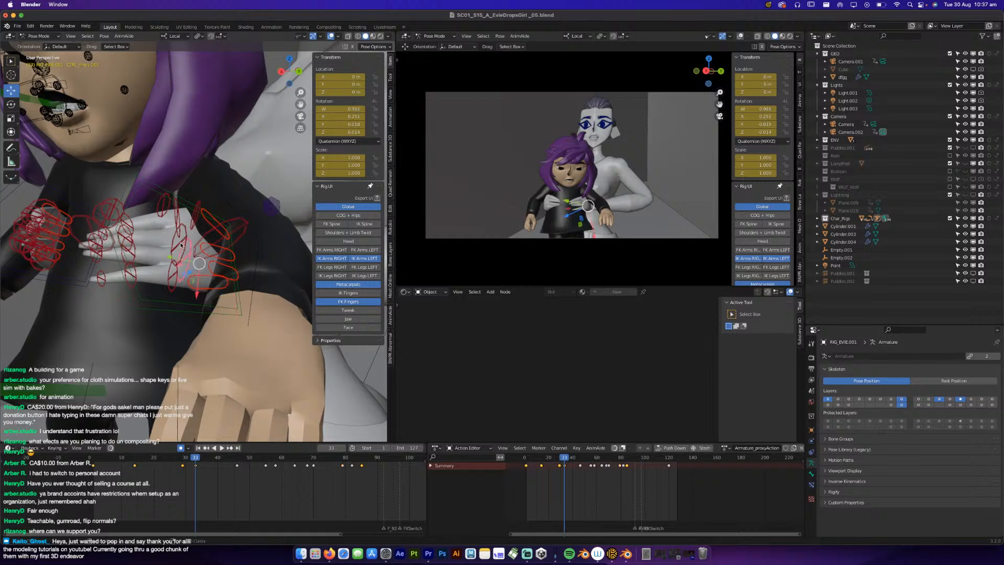
left_click(183, 220)
left_click(208, 226)
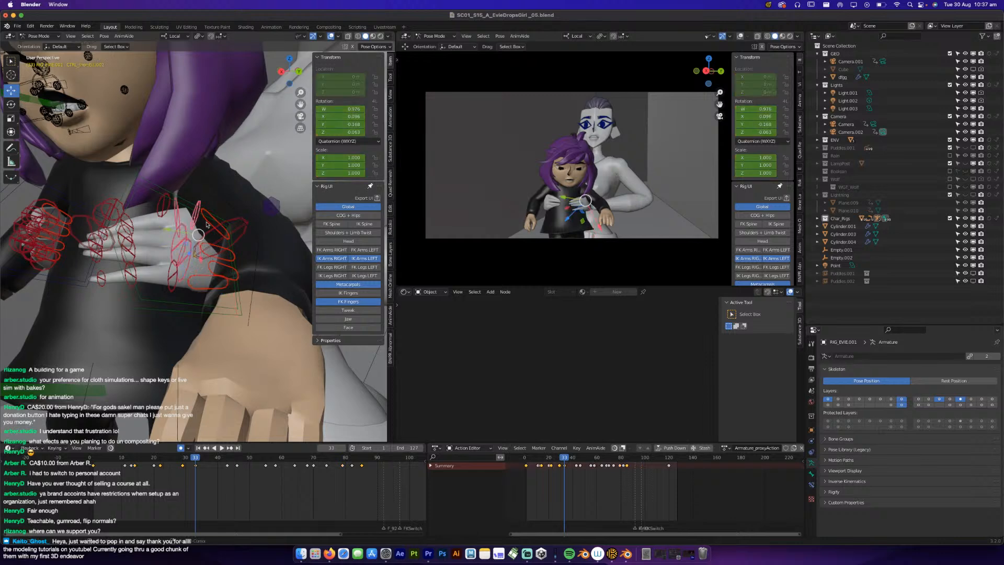
left_click(217, 246)
left_click(210, 268, "shift")
middle_click_drag(129, 229, 147, 253)
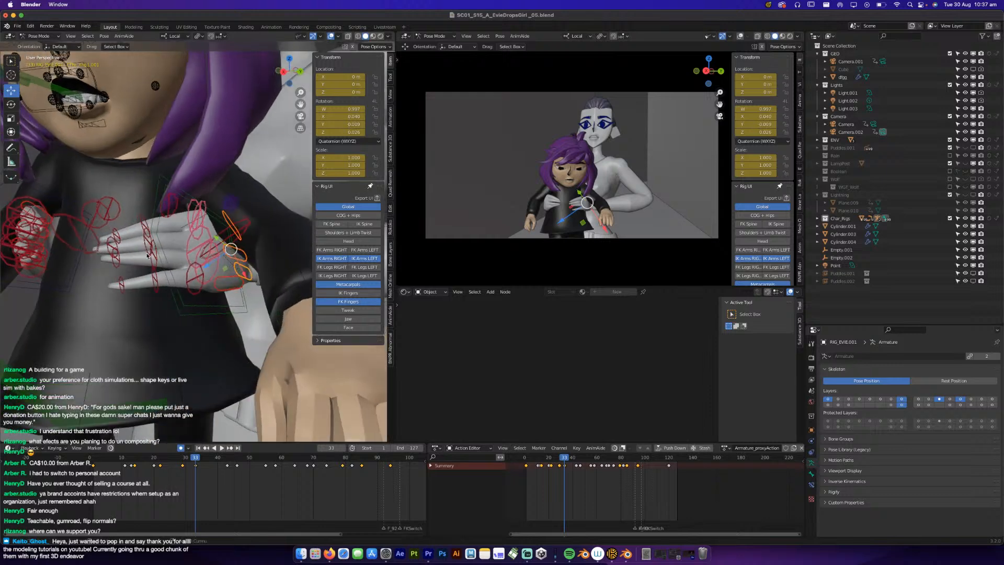
left_click(152, 257, "shift")
left_click(147, 245, "shift")
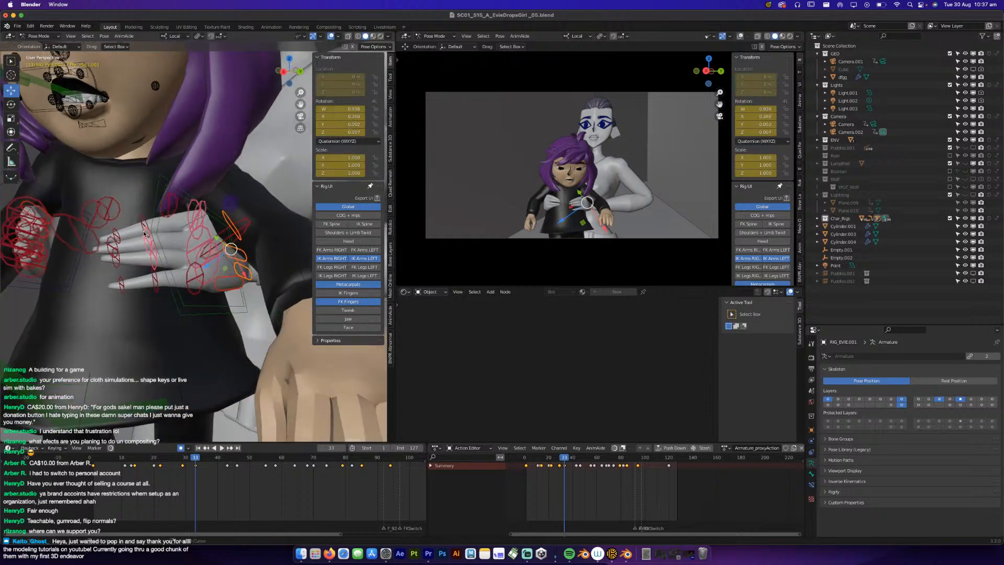
left_click(110, 246, "shift")
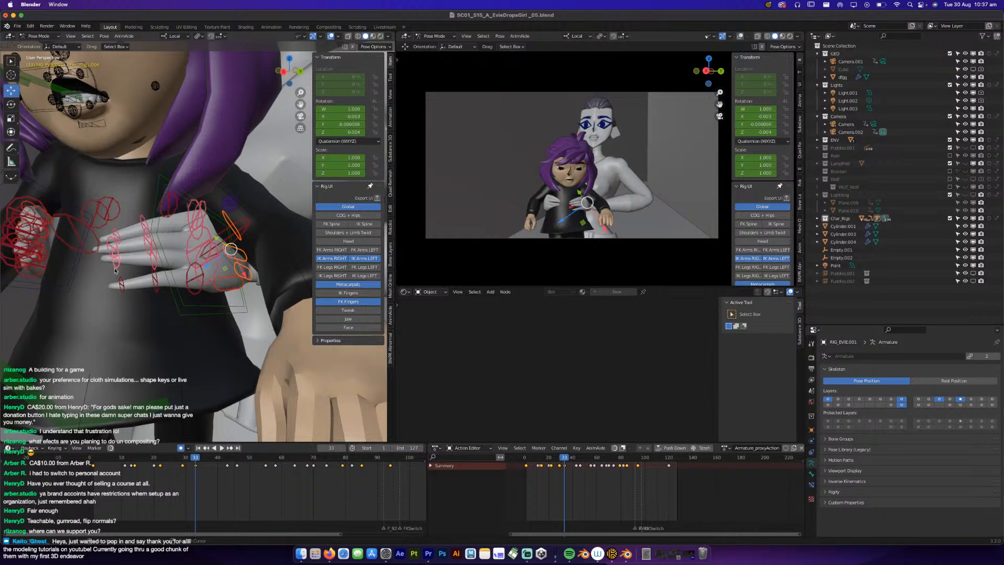
left_click_drag(195, 466, 183, 466)
mouse_move(175, 459)
left_mouse_down()
mouse_move(153, 460)
mouse_move(227, 461)
mouse_move(184, 465)
left_mouse_up()
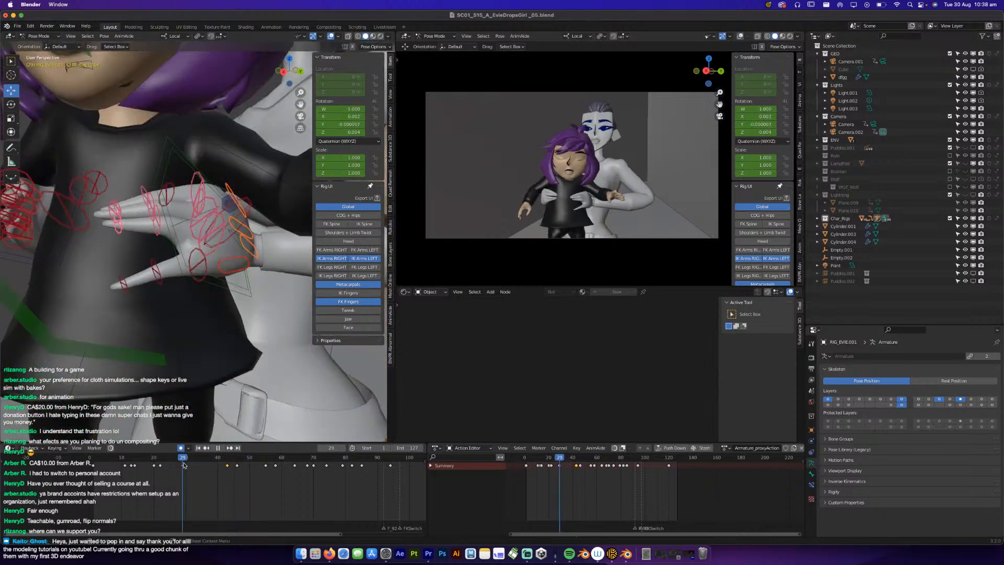
Play back the animation, return to frame 12 and save the file.
left_click(212, 245)
key("space")
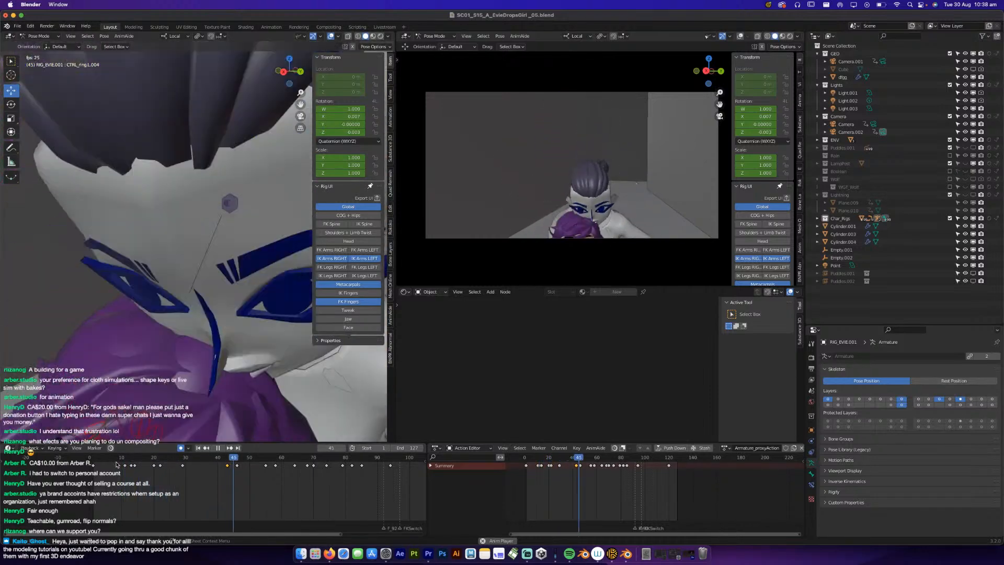
key("space")
left_click(127, 458)
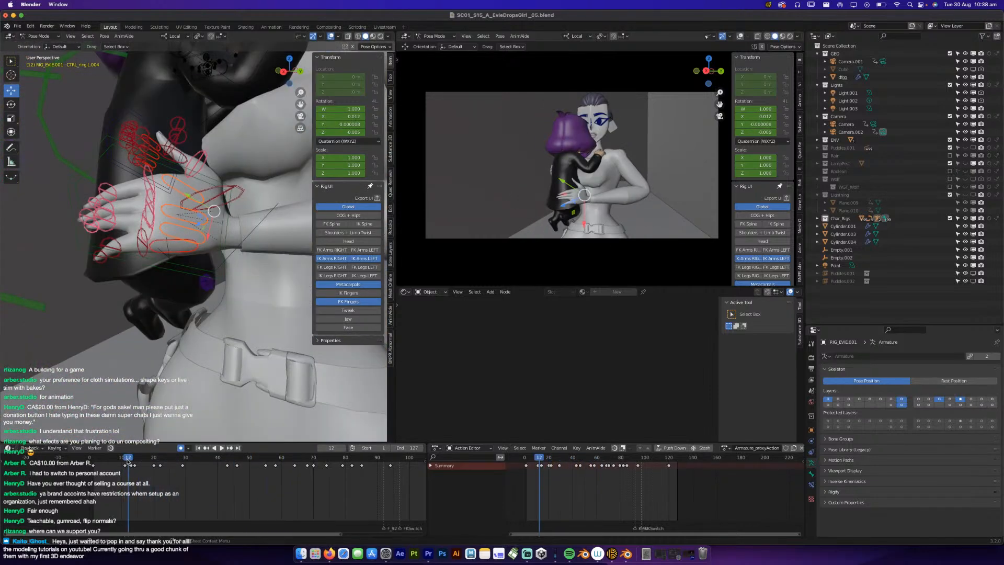
key("super+s")
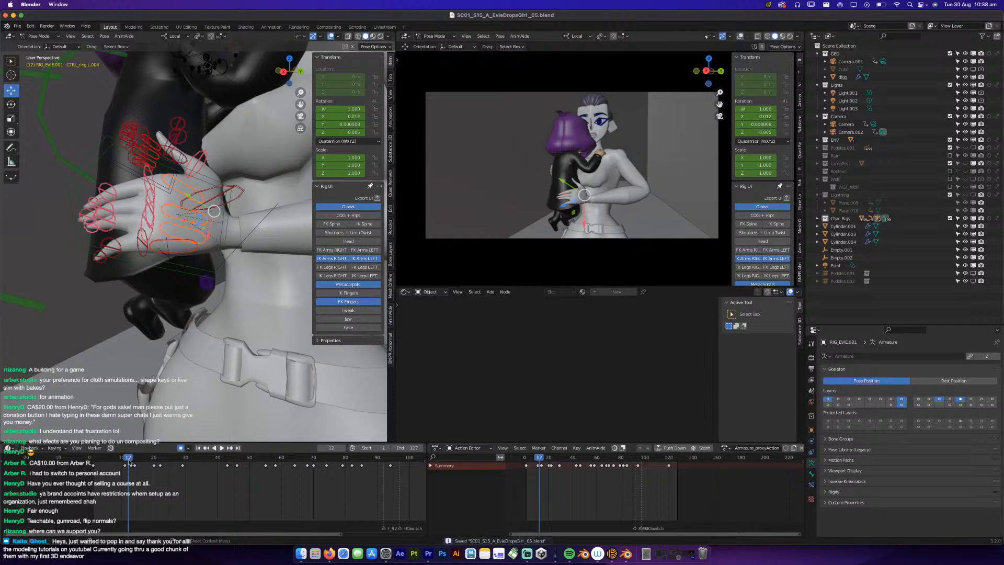
Rotate the left little finger's metacarpal control about 6 degrees at frame 29 to bring it closer to the ring finger.
left_click_drag(130, 461, 184, 464)
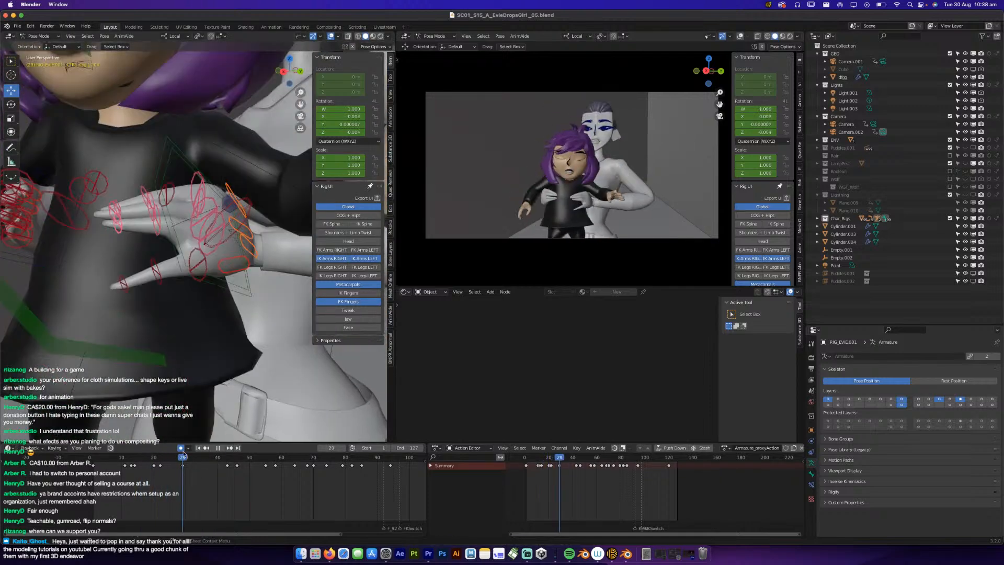
middle_click_drag(213, 276, 207, 294)
left_click(207, 288)
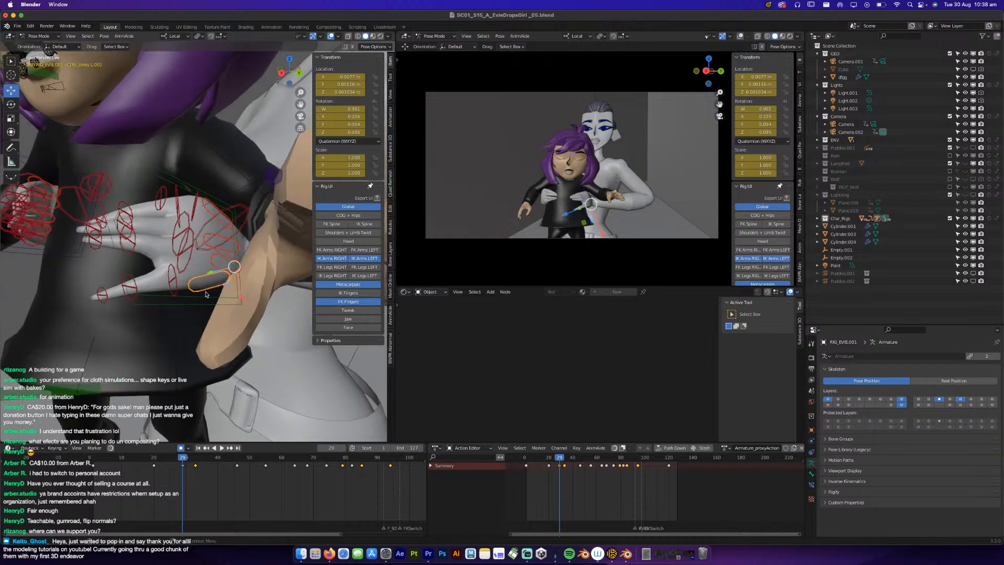
key("r")
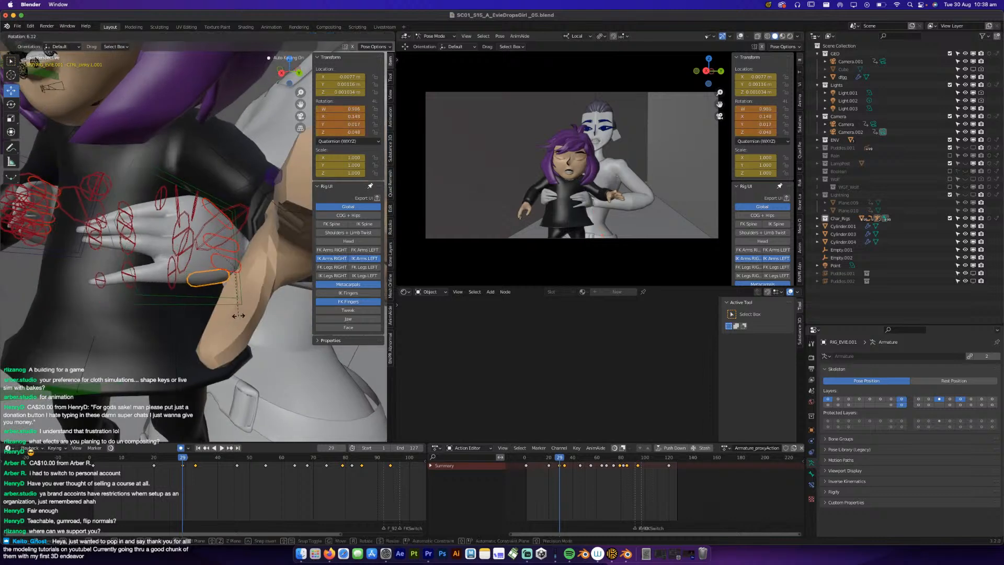
left_click(235, 314)
middle_click_drag(235, 314, 209, 270)
Rotate the left middle finger's base control about 10 degrees around local X at frame 29.
left_click(241, 249)
key("r")
key("x")
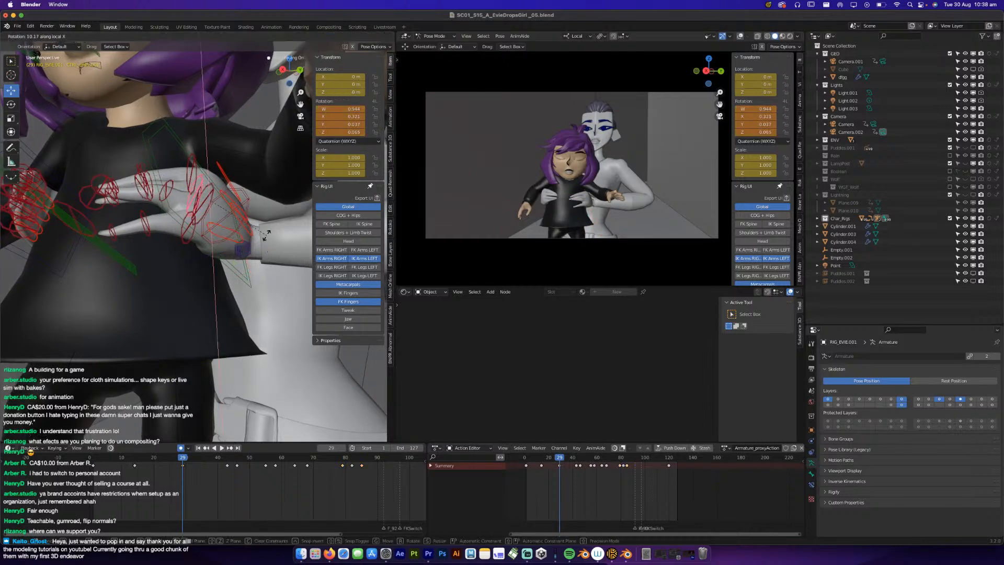
left_click(253, 229)
middle_click_drag(210, 193, 225, 210)
Rotate the left ring finger's base control around X at frame 29 and save the file.
left_click(202, 194)
key("r")
key("x")
key("x")
left_click(266, 246)
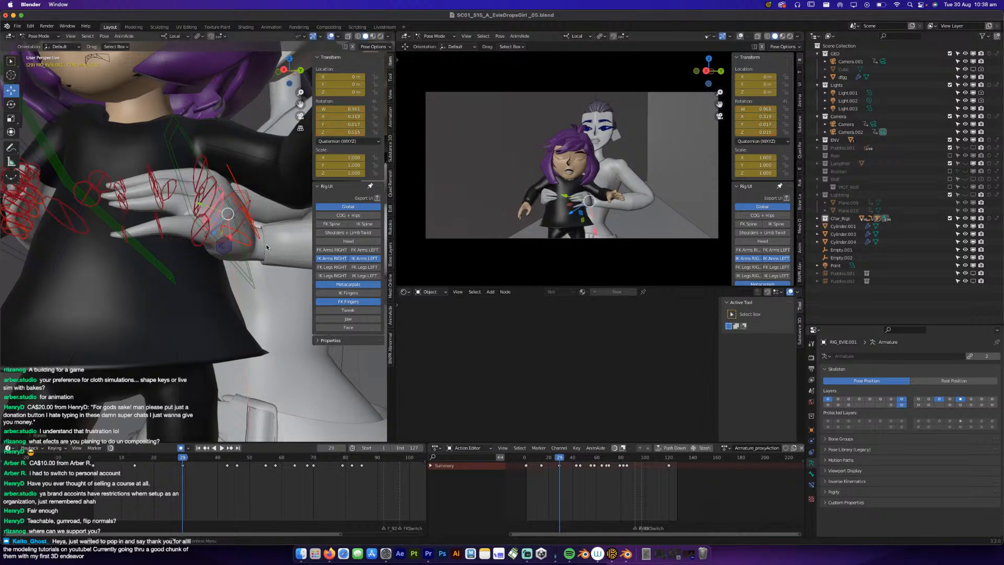
middle_click_drag(235, 251, 201, 237)
key("super+s")
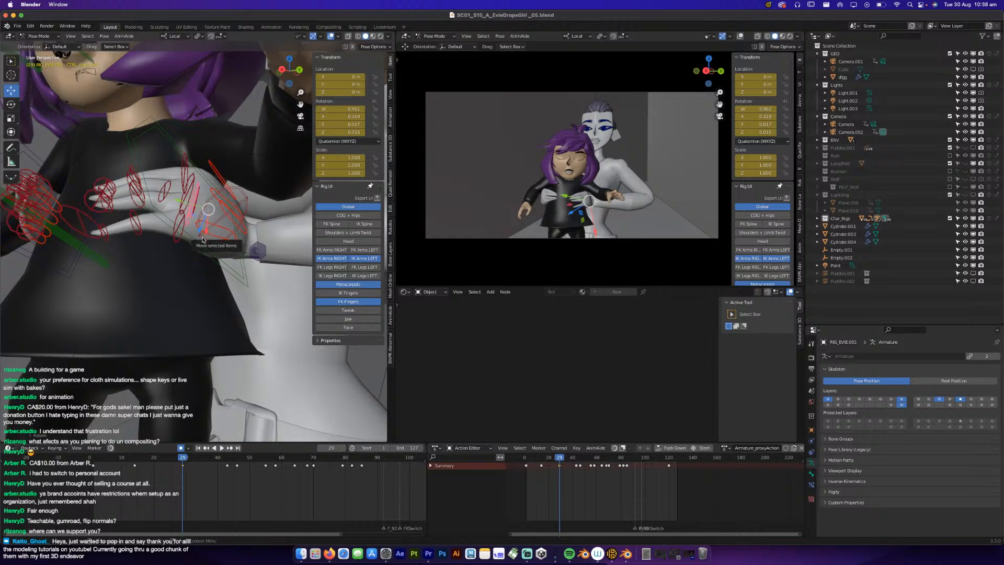
Play back and scrub frames 19 to 39 to check the left hand's motion, ending on frame 39.
middle_click_drag(202, 240, 167, 275)
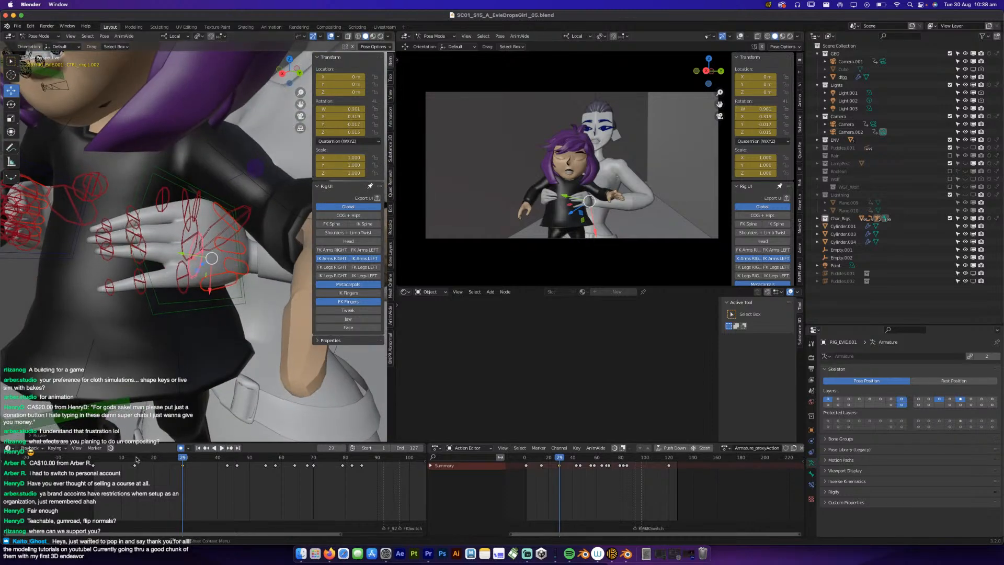
key("space")
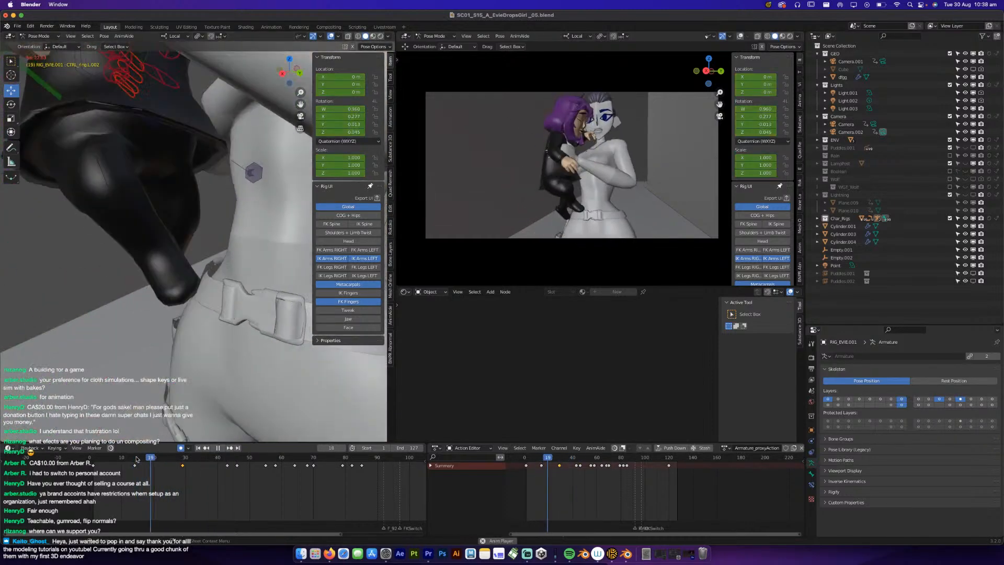
key("space")
key("space")
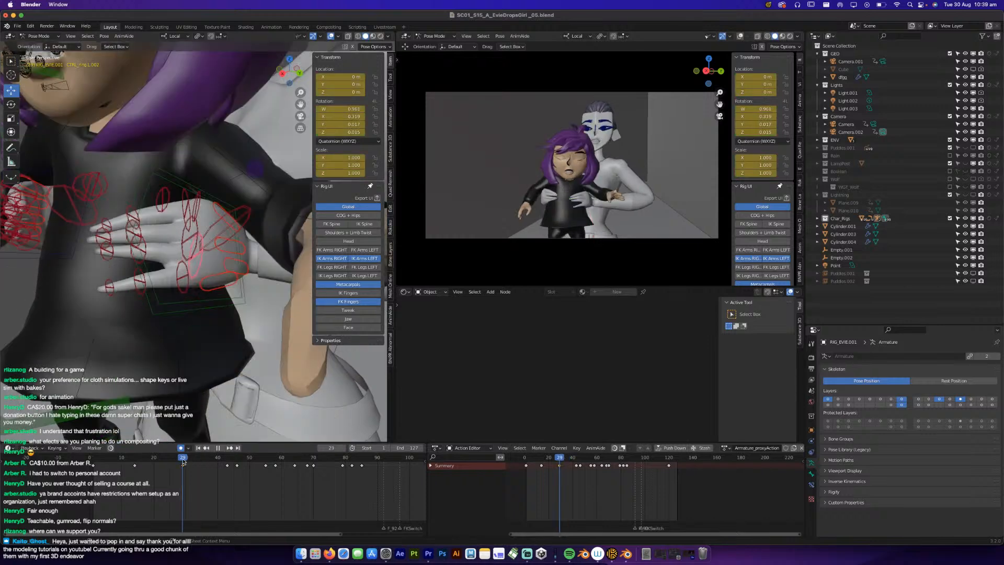
key("space")
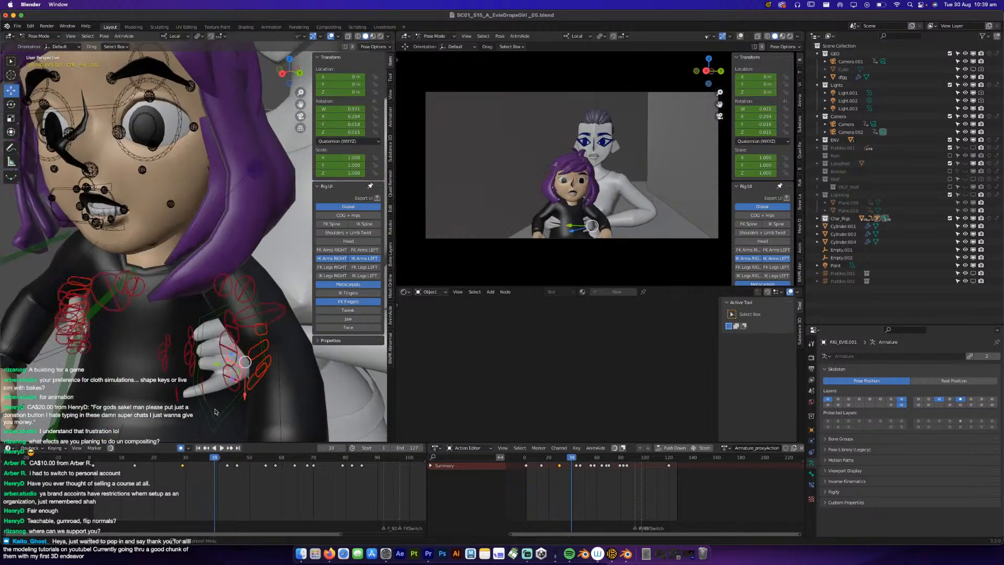
Rotate the left IK hand control slightly around global X at frame 39.
left_click(209, 418)
middle_click_drag(273, 384, 246, 231)
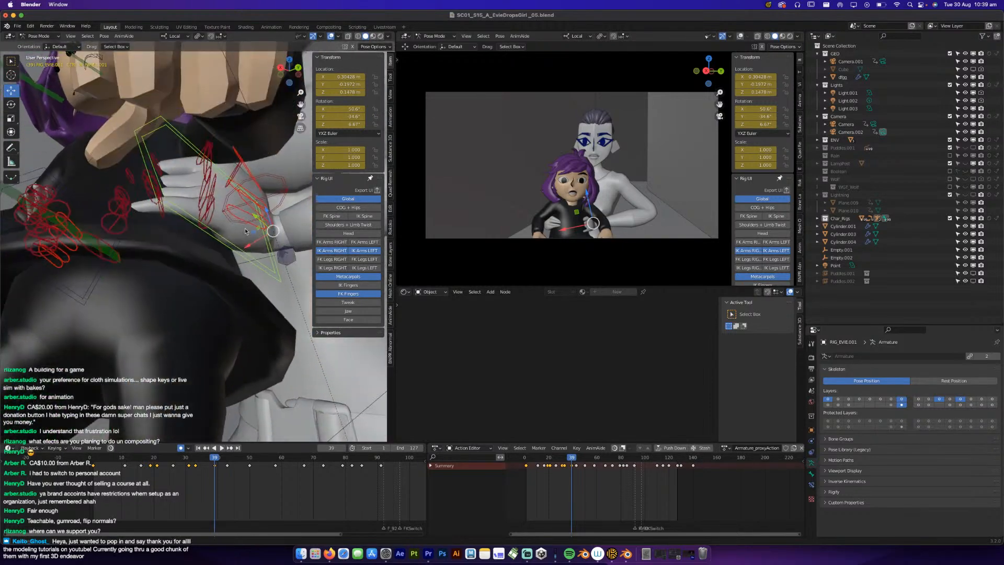
scroll(246, 232, "up", 3)
key("r")
key("x")
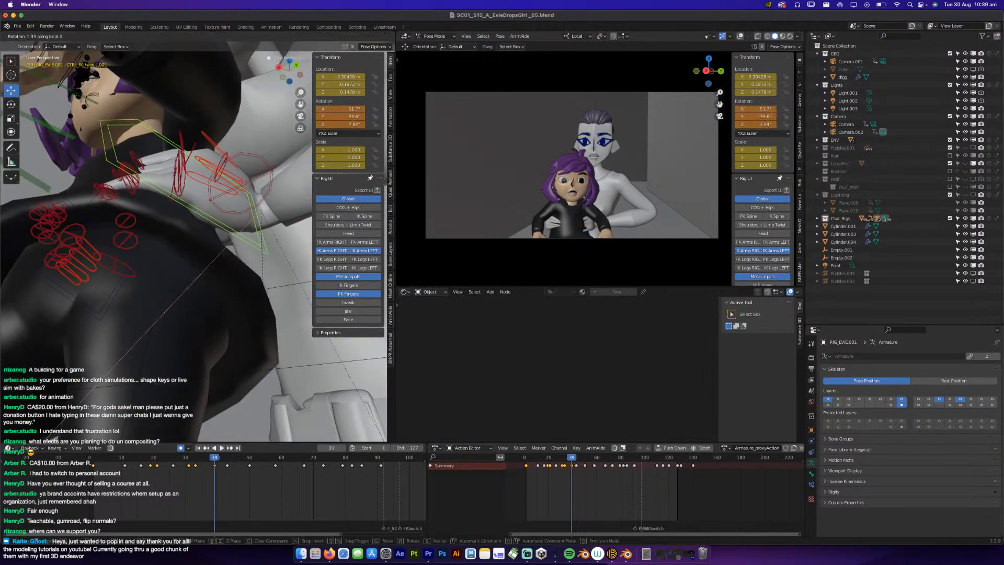
key("x")
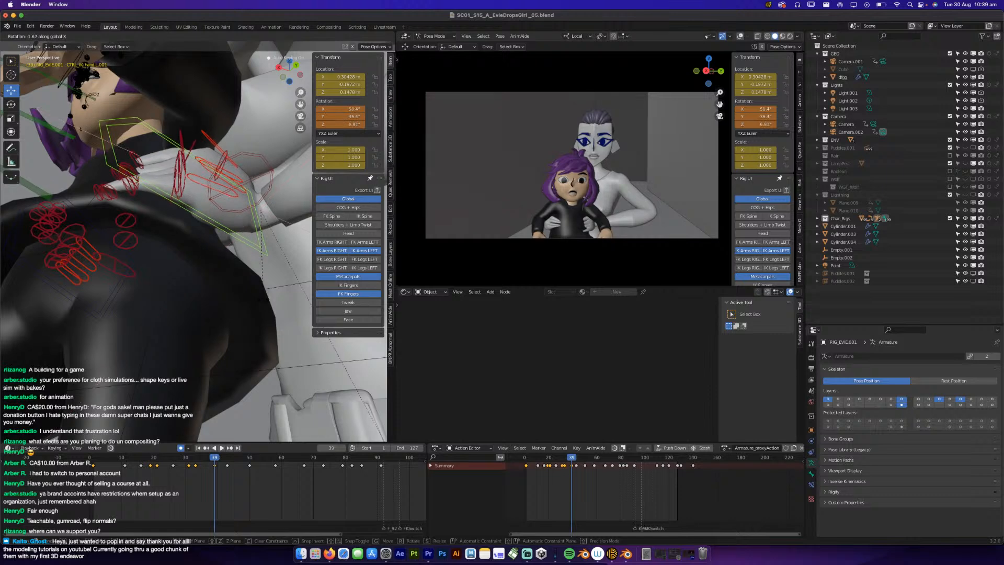
left_click(265, 302)
Rotate the left IK hand control further around its local Z axis at frame 39.
key("r")
key("y")
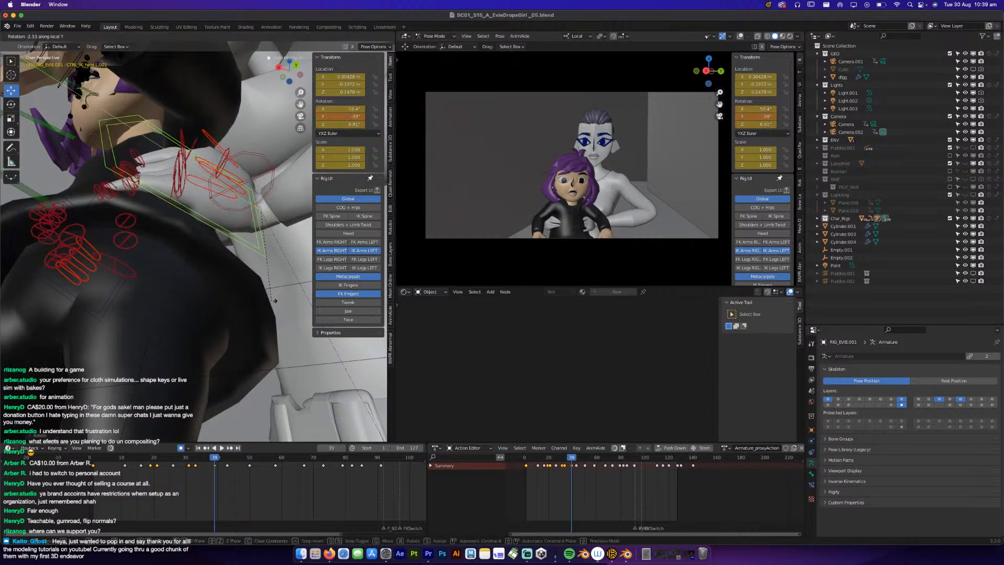
key("z")
key("z")
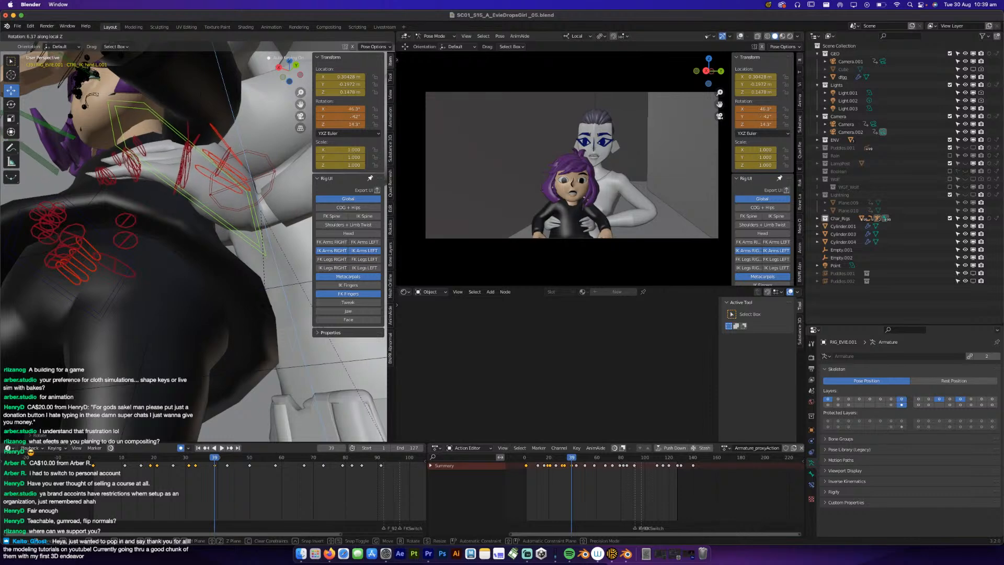
left_click(263, 288)
middle_click_drag(162, 110, 189, 168)
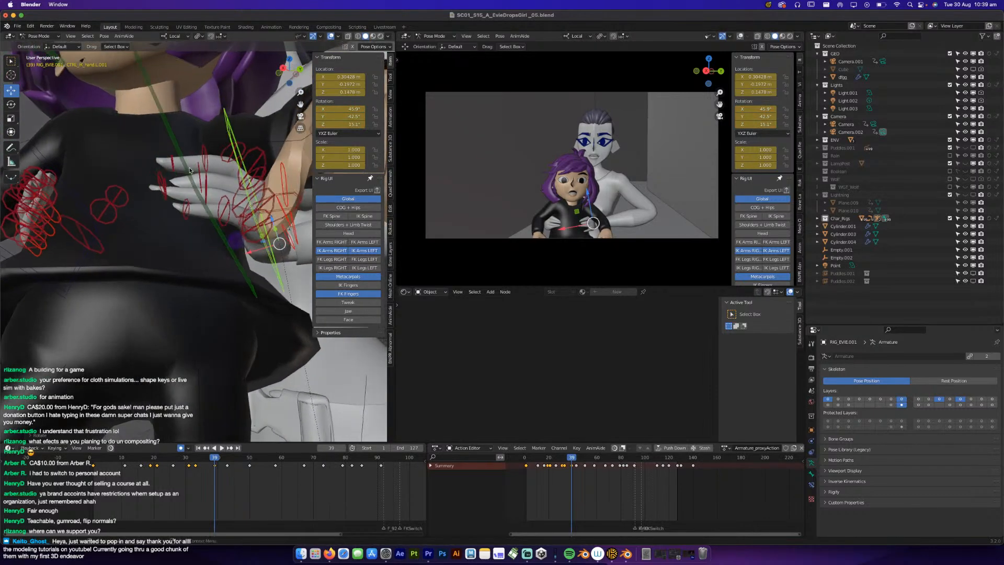
Rotate the left middle finger's middle joint about -13 degrees around local X and readjust its base control around X at frame 39.
left_click(226, 227)
key("r")
key("x")
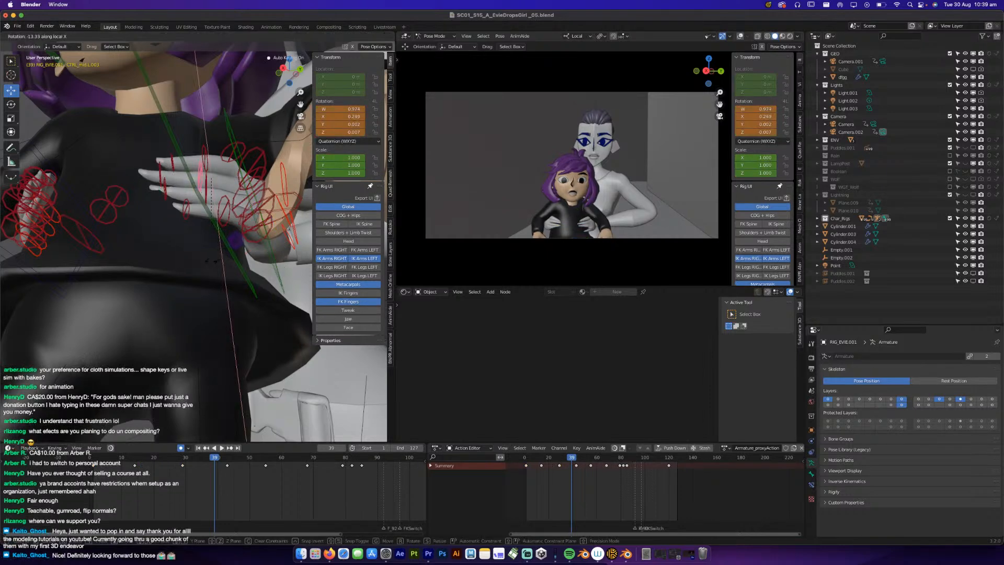
left_click(211, 264)
middle_click_drag(212, 264, 220, 225)
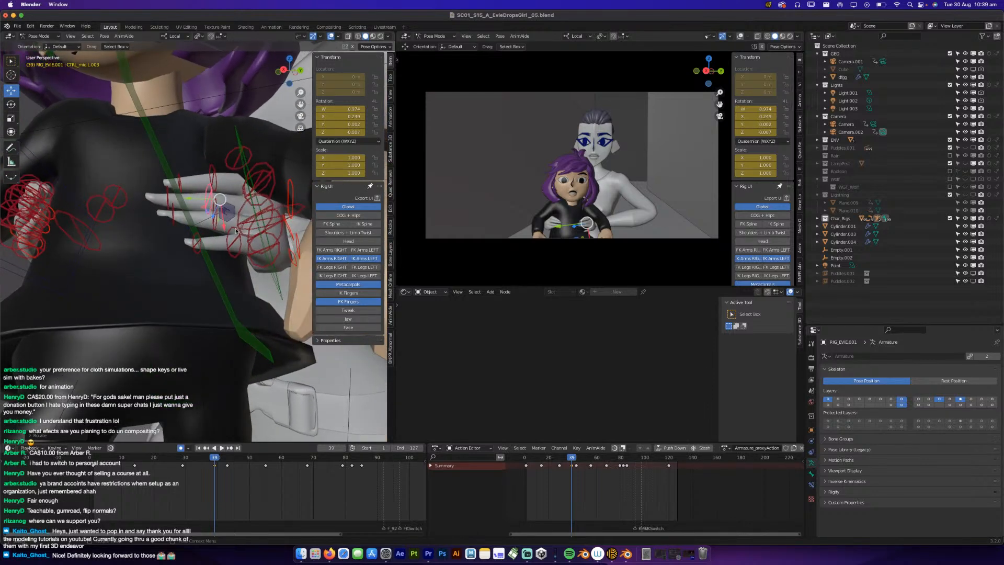
left_click(241, 224)
key("r")
key("x")
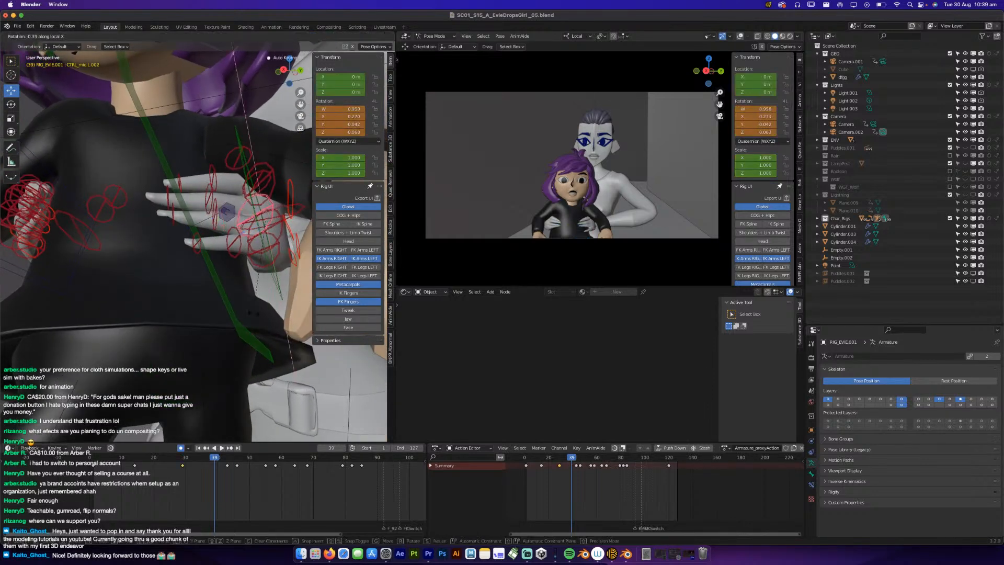
left_click(255, 278)
middle_click_drag(255, 278, 228, 331)
Rotate the left ring finger's base control around X at frame 39.
left_click(276, 257)
key("r")
key("x")
left_click(267, 283)
Rotate the left little finger at frame 39, finishing with a trackball rotation of its base control.
left_click(249, 329)
key("r")
left_click(235, 325)
key("r")
key("r")
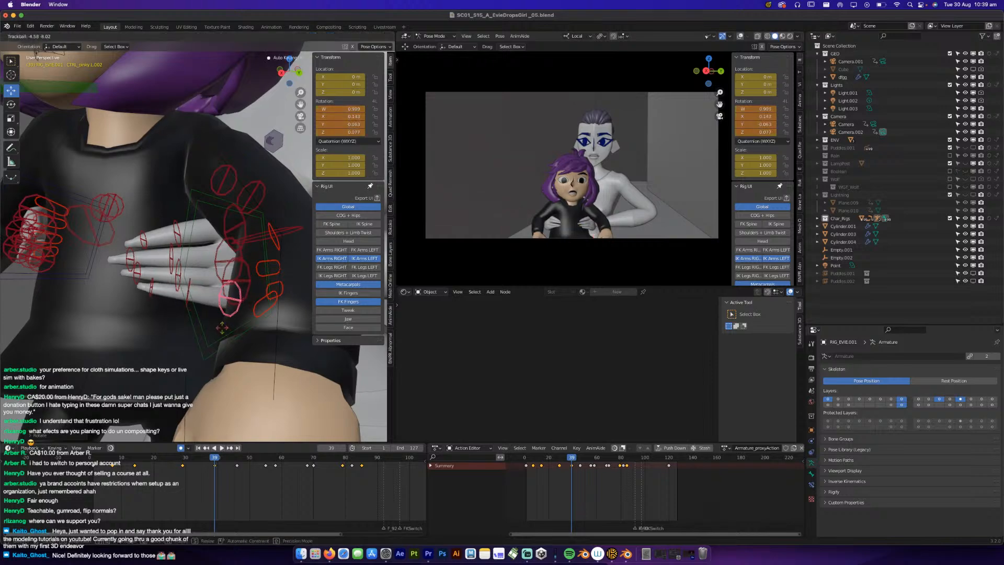
left_click(222, 327)
middle_click_drag(222, 327, 243, 392)
Scrub frames 21 to 36 and play back the animation to check the left hand's finger poses.
middle_click_drag(182, 405, 205, 282)
left_click_drag(158, 458, 206, 458)
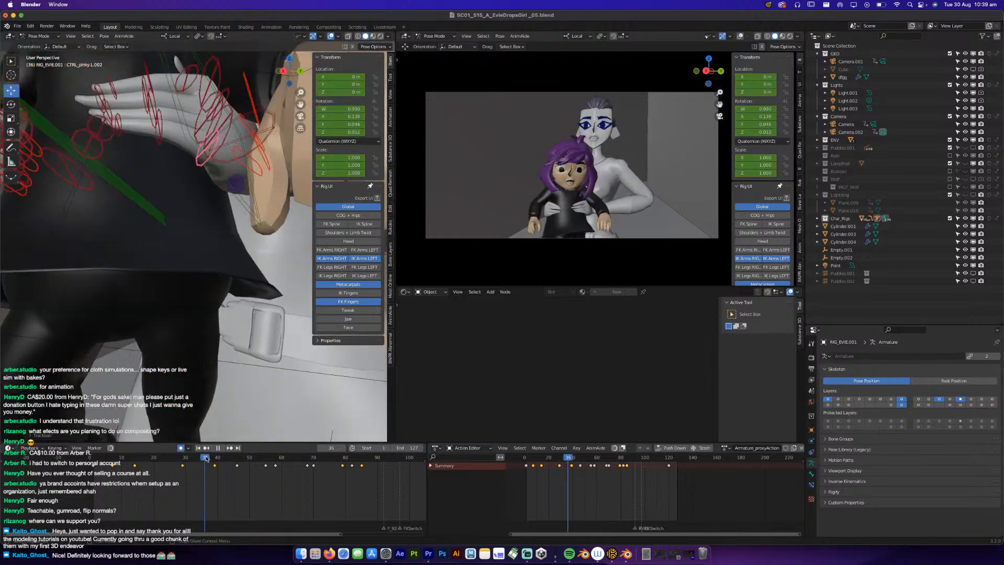
key("space")
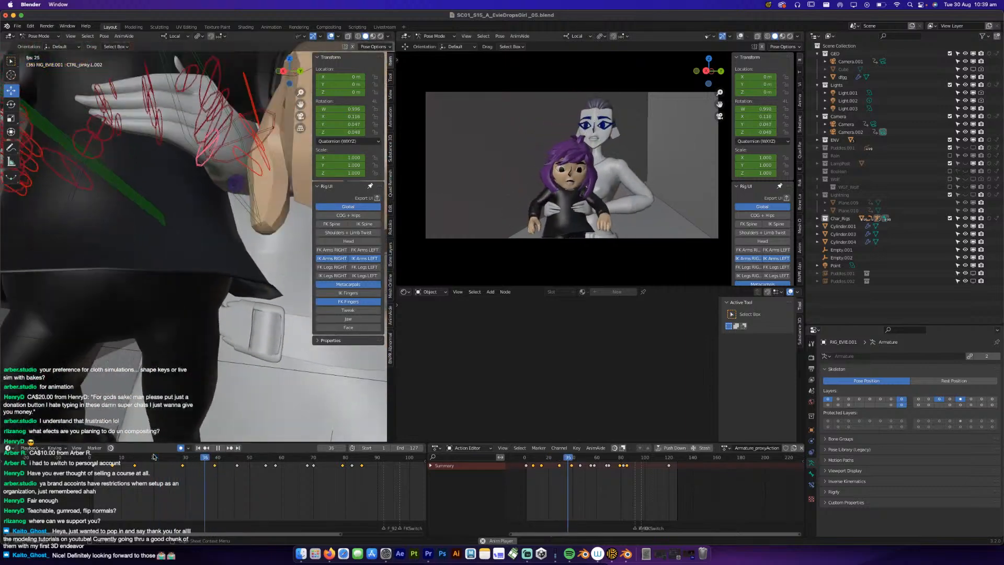
key("space")
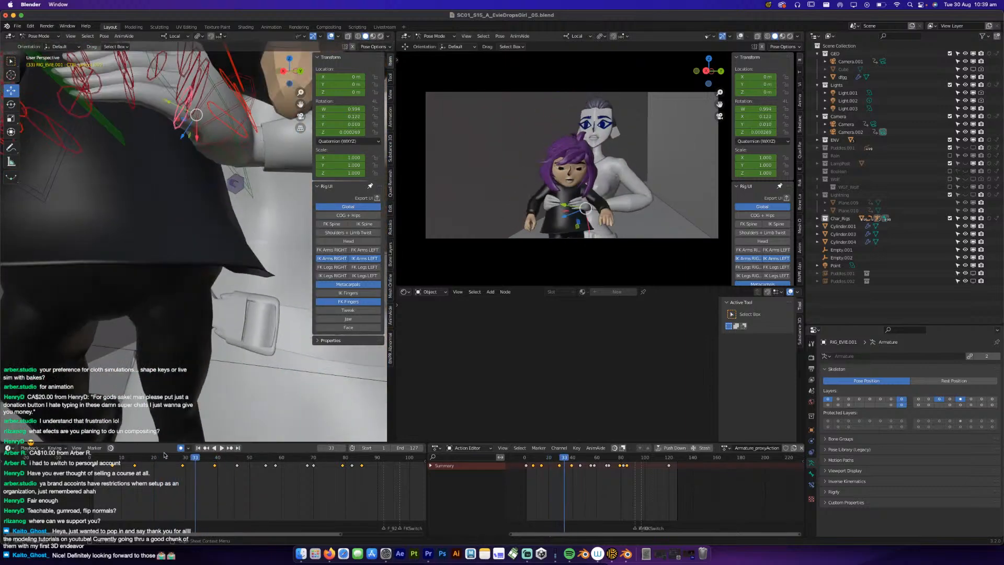
Rotate the second-joint controls of the left hand's fingers around local X at frame 34, copy the pose, and scrub nearby frames to check it.
key("space")
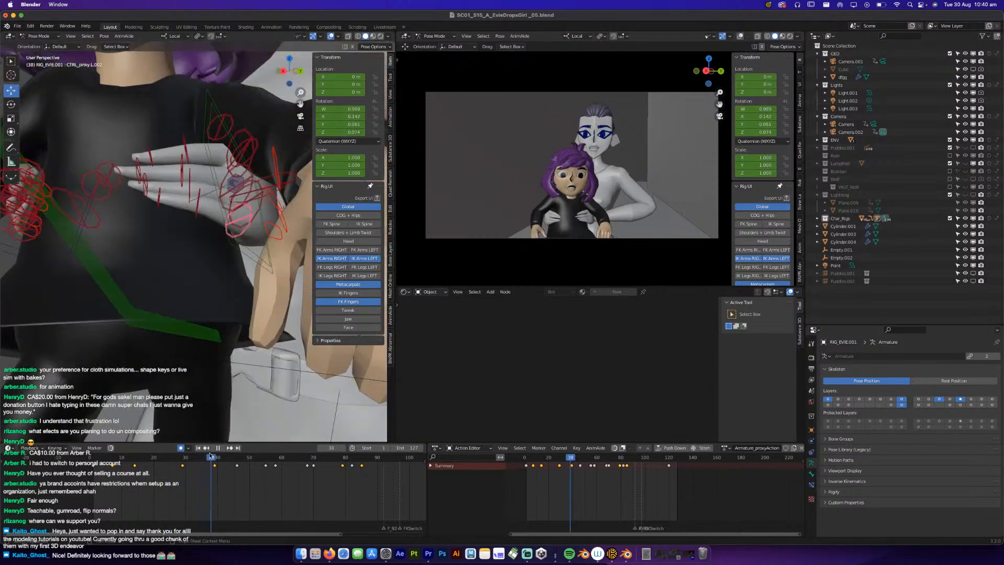
key("space")
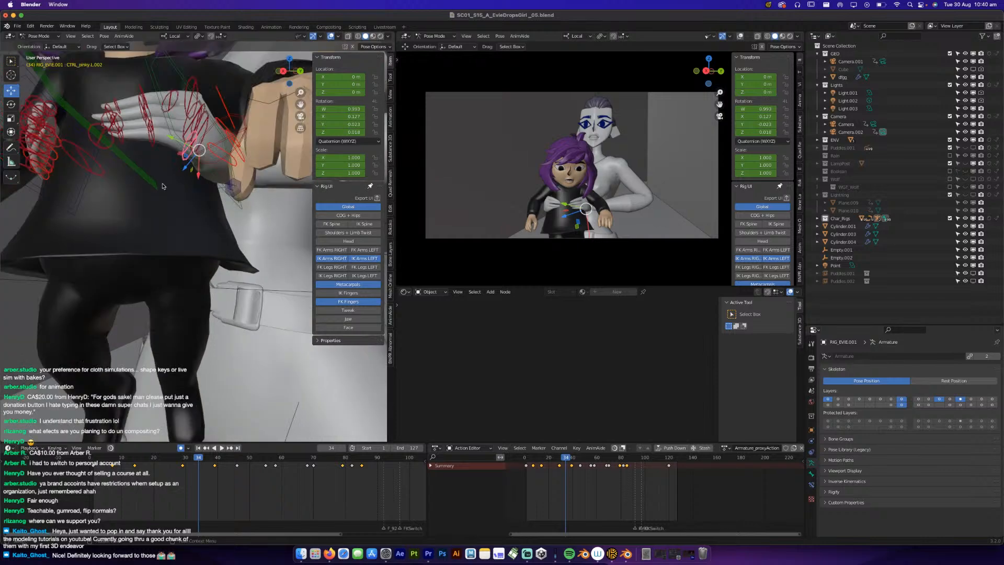
middle_click_drag(163, 187, 187, 282, "shift")
scroll(187, 272, "up", 2)
middle_click_drag(182, 243, 180, 209)
scroll(180, 209, "down", 2)
middle_click_drag(177, 172, 144, 177, "shift")
scroll(176, 204, "up", 2)
left_click(164, 210)
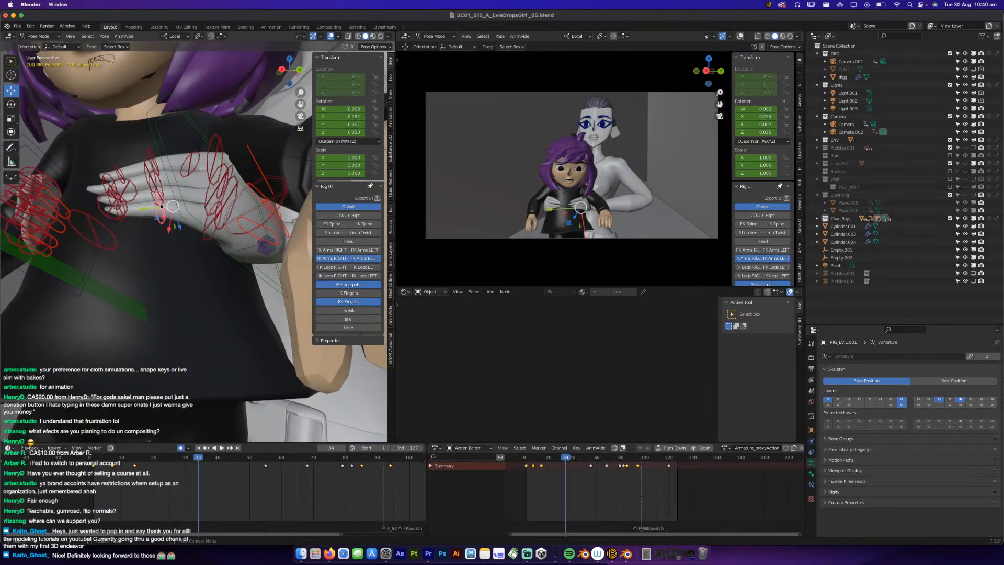
left_click(152, 179)
left_click(160, 189)
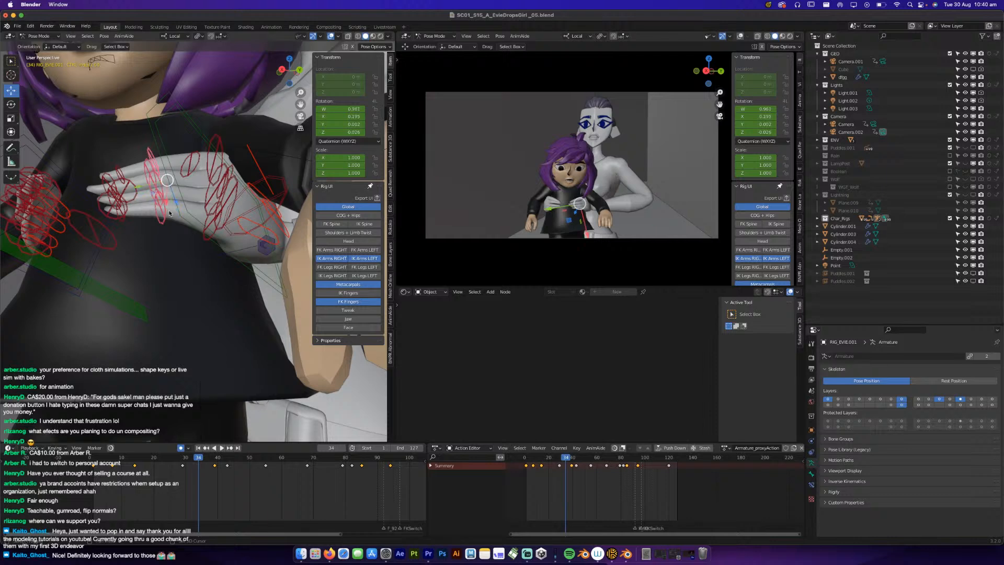
key("r")
key("x")
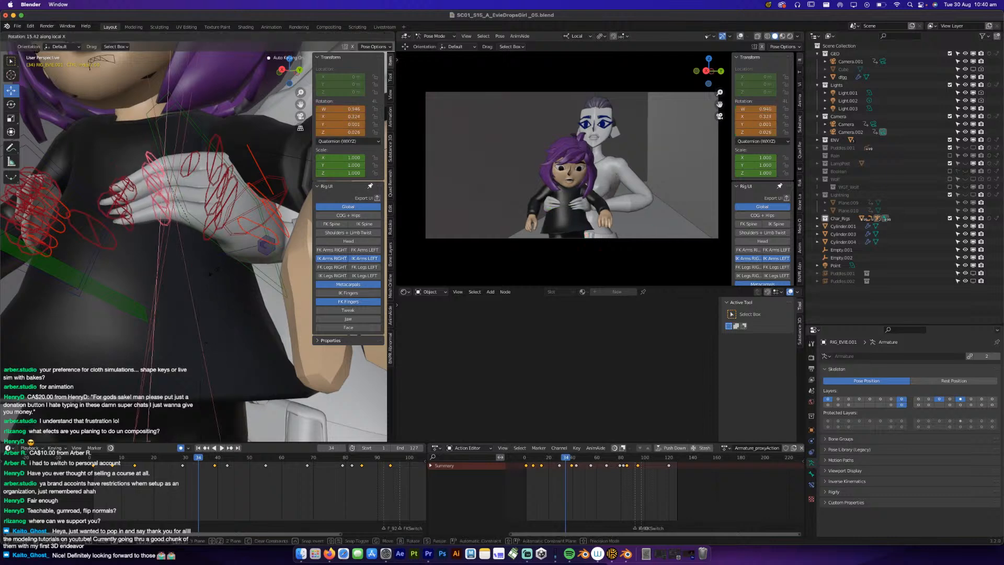
left_click(209, 302)
key("ctrl+c")
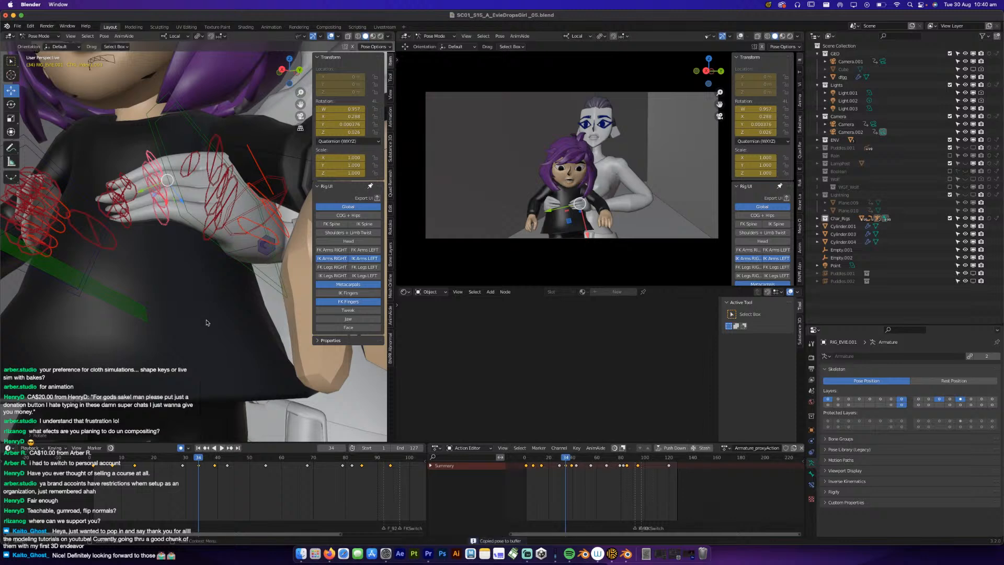
left_click_drag(186, 460, 198, 458)
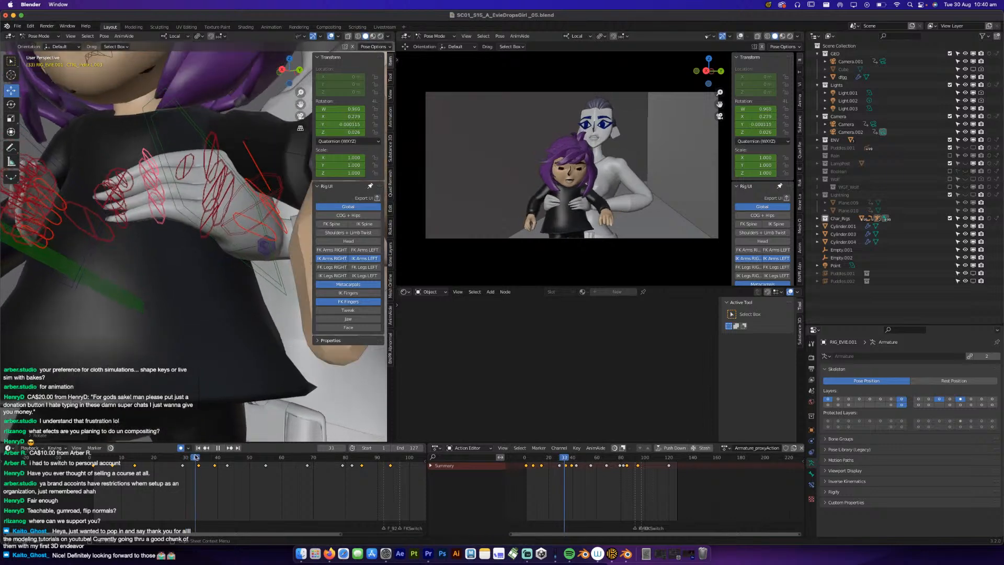
Insert a Location & Rotation keyframe on the left hand's finger base controls at frame 34 and delete the selected timeline keyframes.
left_click(206, 200)
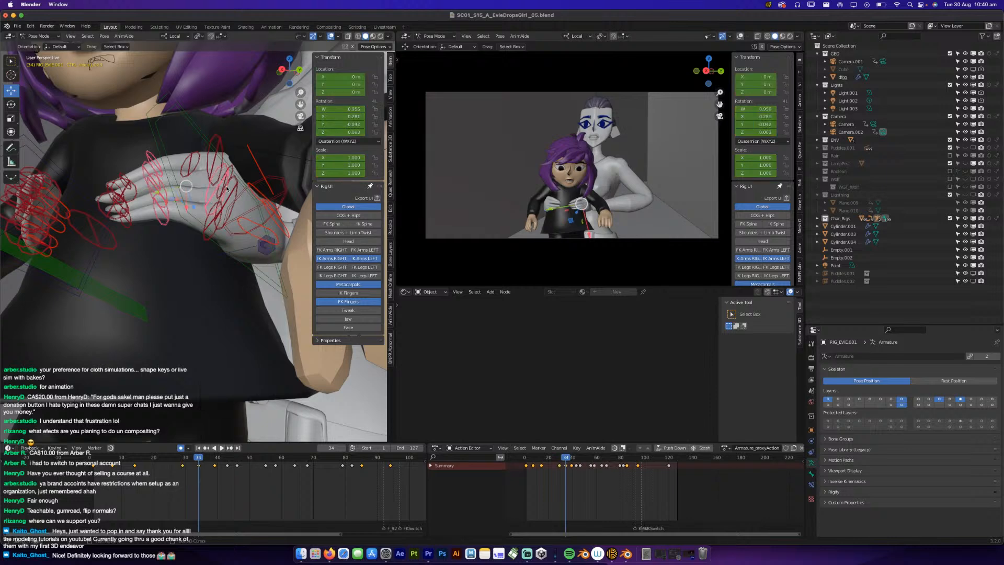
left_click(230, 196)
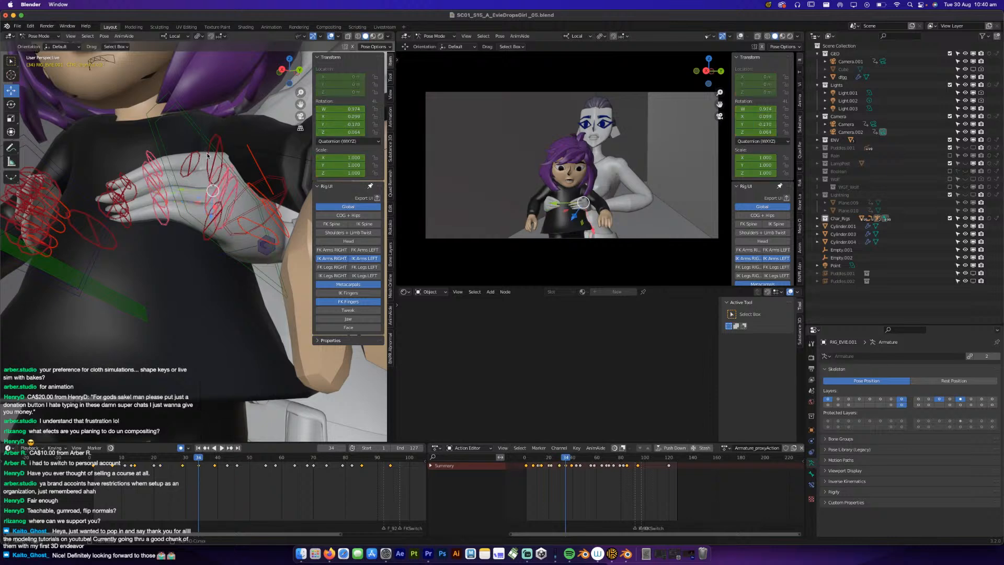
left_click(202, 220)
left_click(208, 222, "shift")
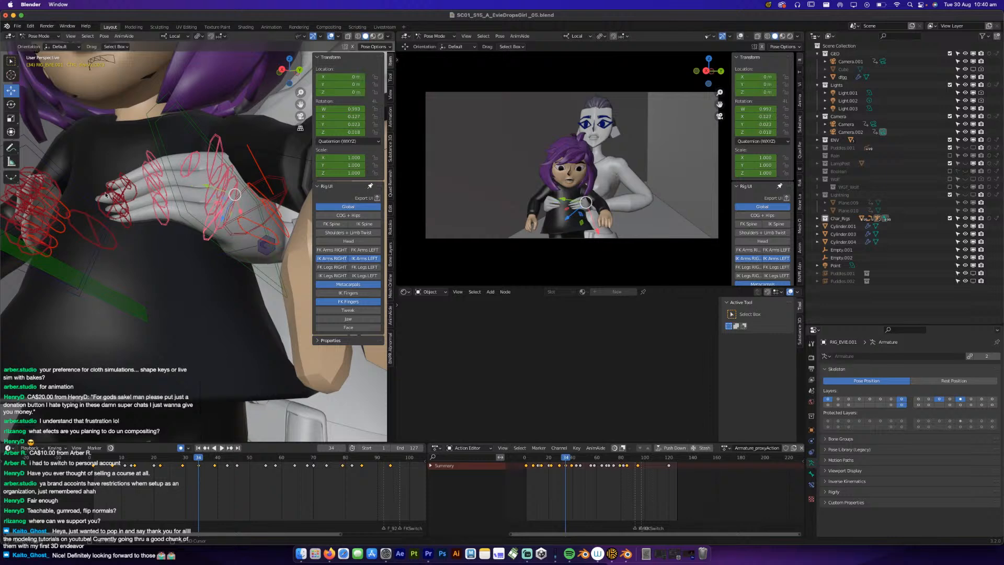
middle_click_drag(119, 191, 155, 195)
left_click_drag(163, 178, 195, 255, "shift")
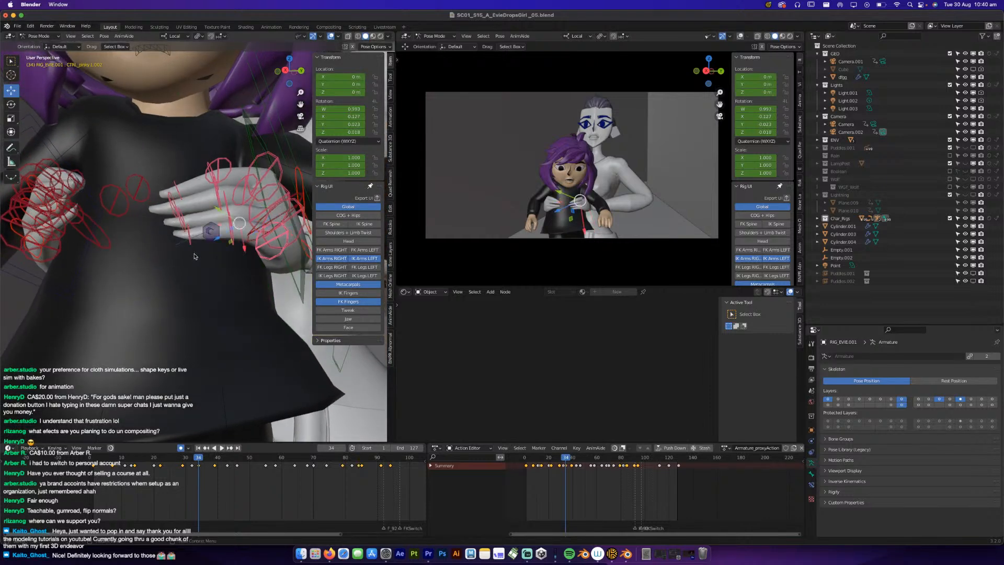
key("i")
left_click(195, 256)
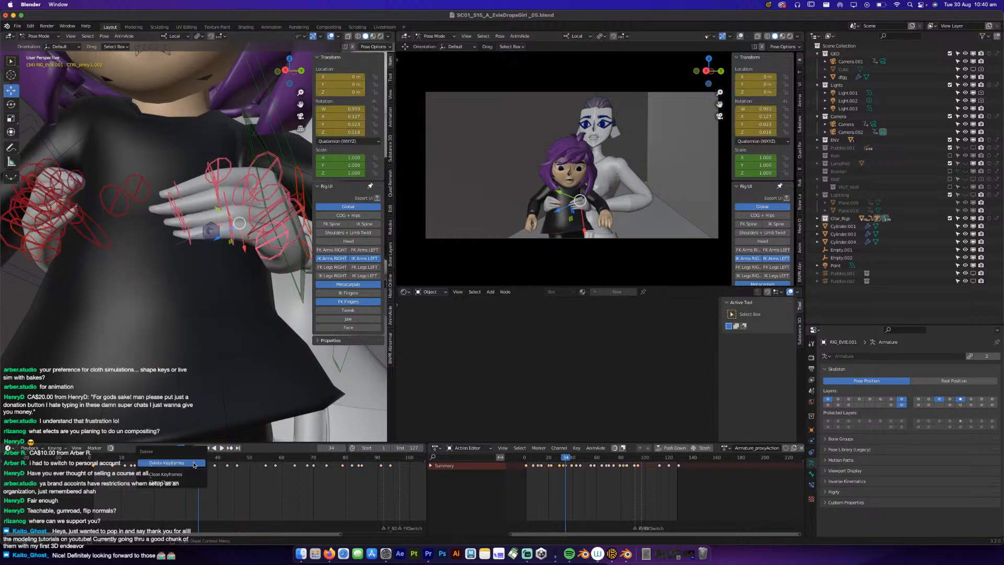
mouse_move(194, 465)
left_mouse_down()
mouse_move(183, 463)
mouse_move(198, 463)
left_mouse_up()
Add the left hand's metacarpal controls to the selection, keyframe them at frame 34, and tidy their neighbouring keyframes.
middle_click_drag(179, 304, 219, 277)
left_click(258, 268)
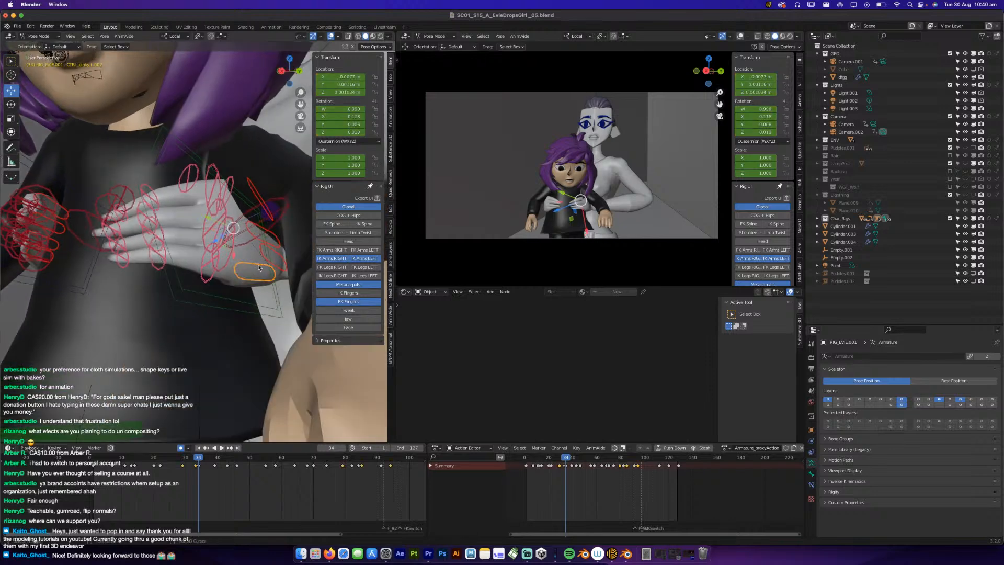
left_click(275, 256, "shift")
left_click(255, 187, "shift")
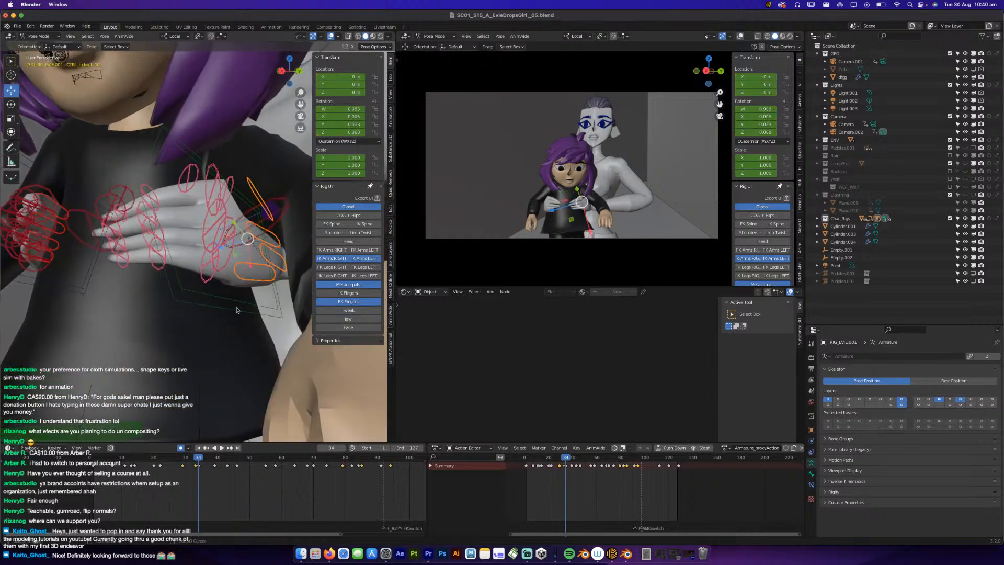
right_click(218, 273)
left_click(218, 273)
left_click_drag(194, 484, 197, 463)
Insert a Location & Rotation keyframe on the selected left metacarpal and finger base controls at frame 29.
left_click(183, 456)
key("space")
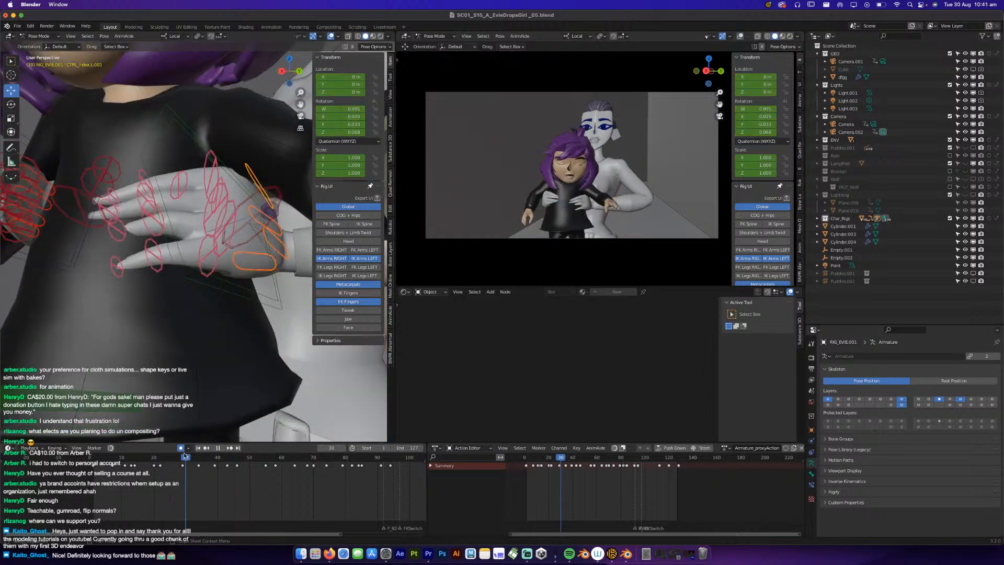
key("Escape")
key("i")
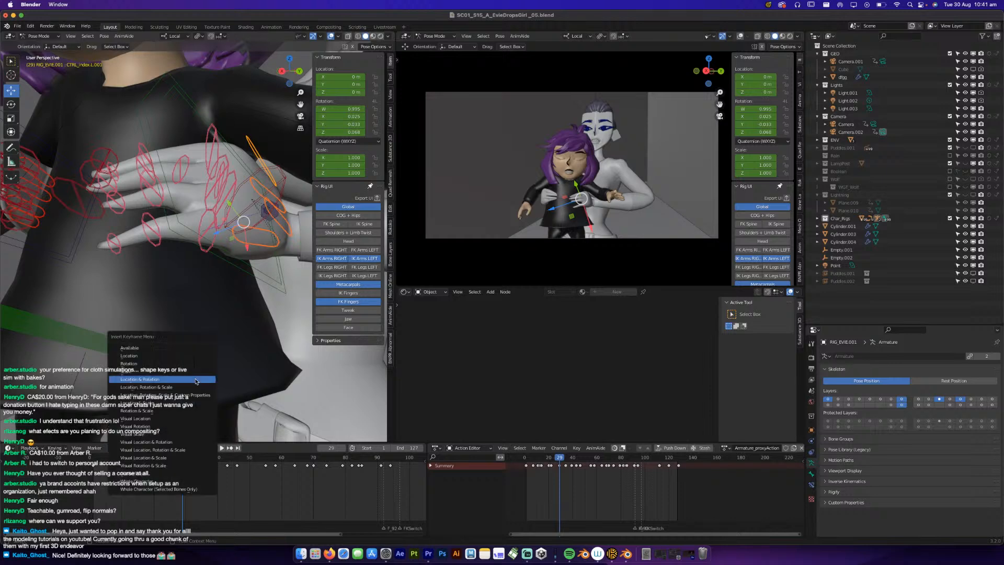
left_click(197, 407)
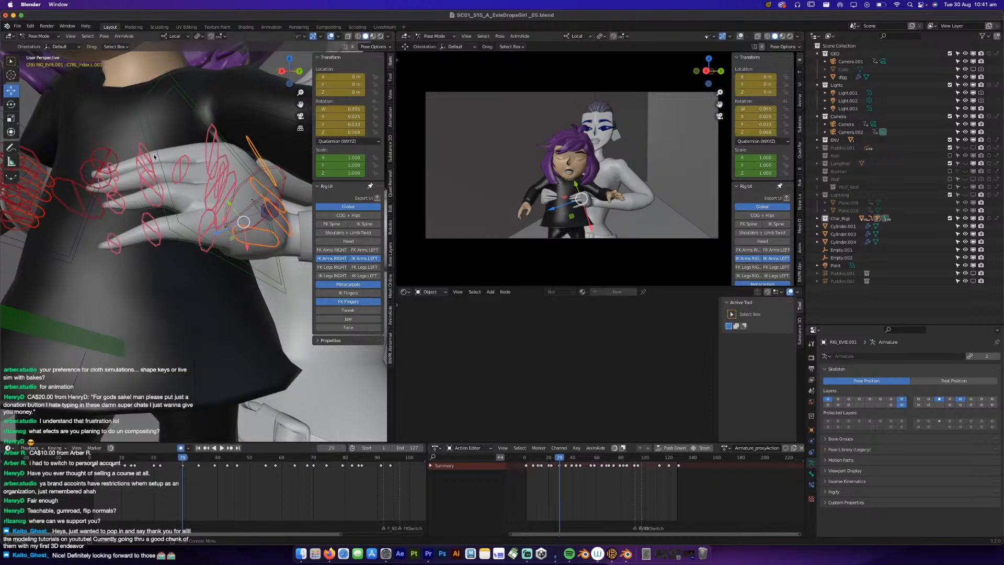
Rotate the left ring finger's second-joint control around X at frame 29 and scrub through frame 33 to check the motion.
left_click(160, 195)
key("r")
key("x")
left_click(235, 224)
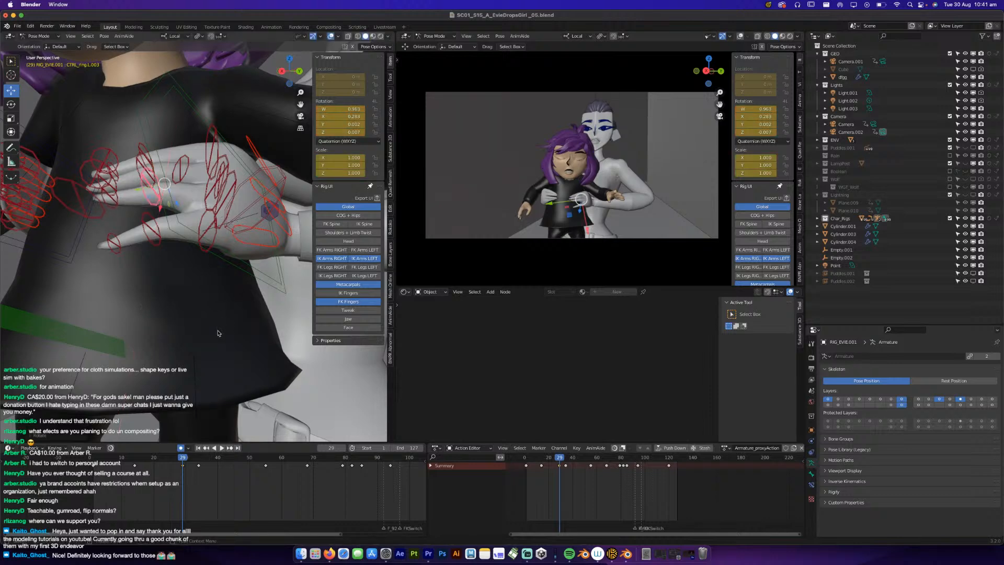
key("space")
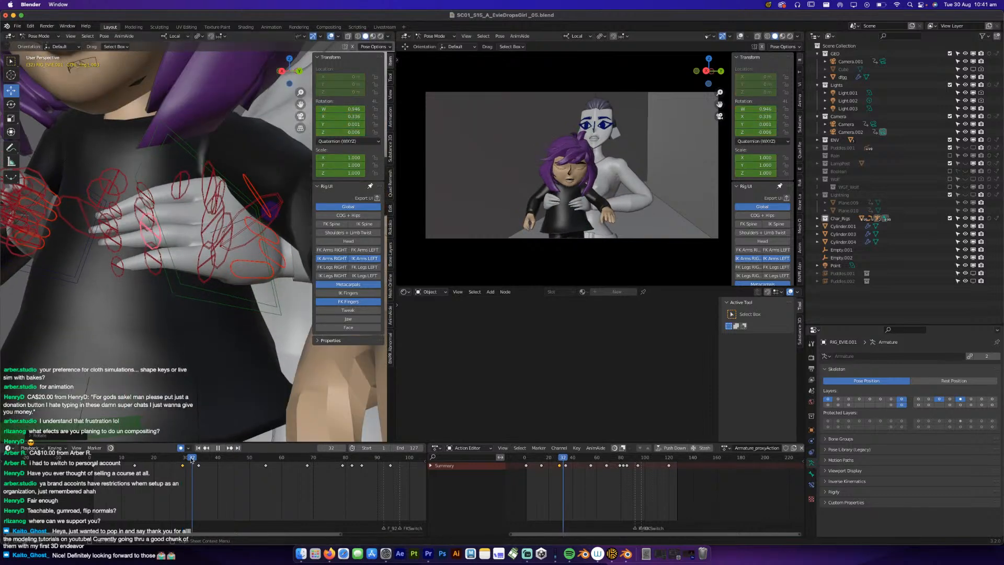
left_click_drag(191, 460, 189, 460)
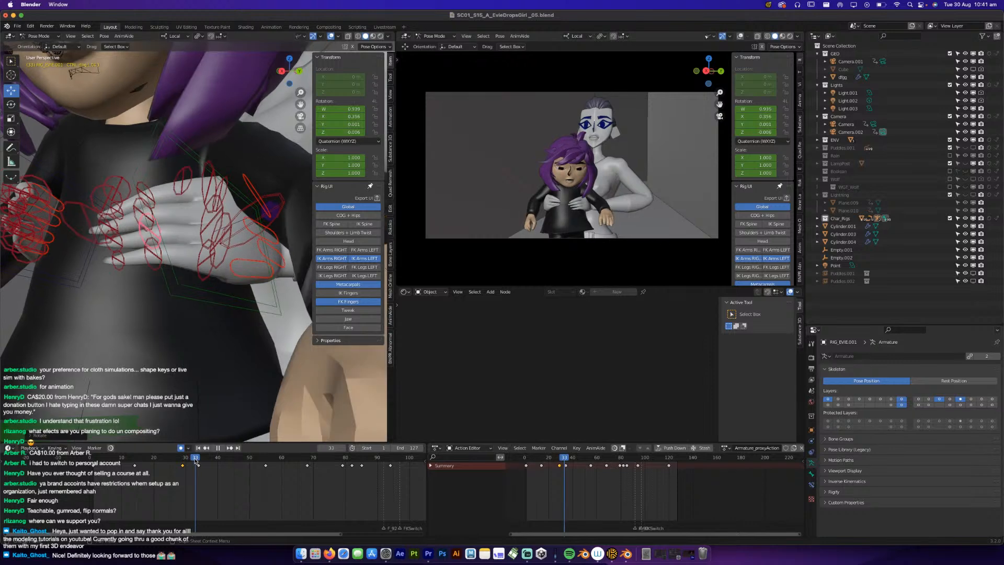
key("space")
Rotate the left little finger's metacarpal control around local X at frame 32, keyframe it, and save the file.
left_click(264, 280)
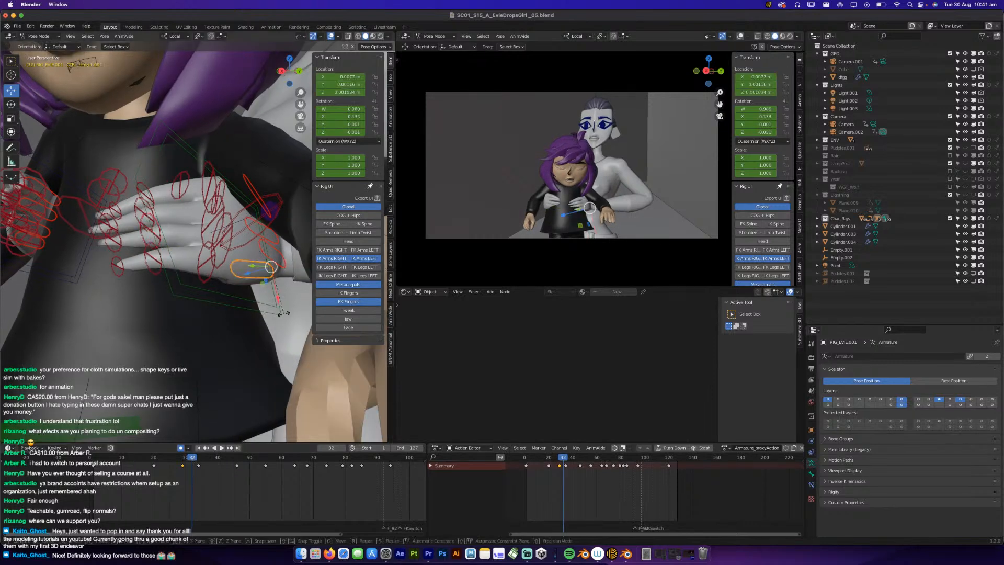
key("r")
key("x")
key("x")
left_click(282, 316)
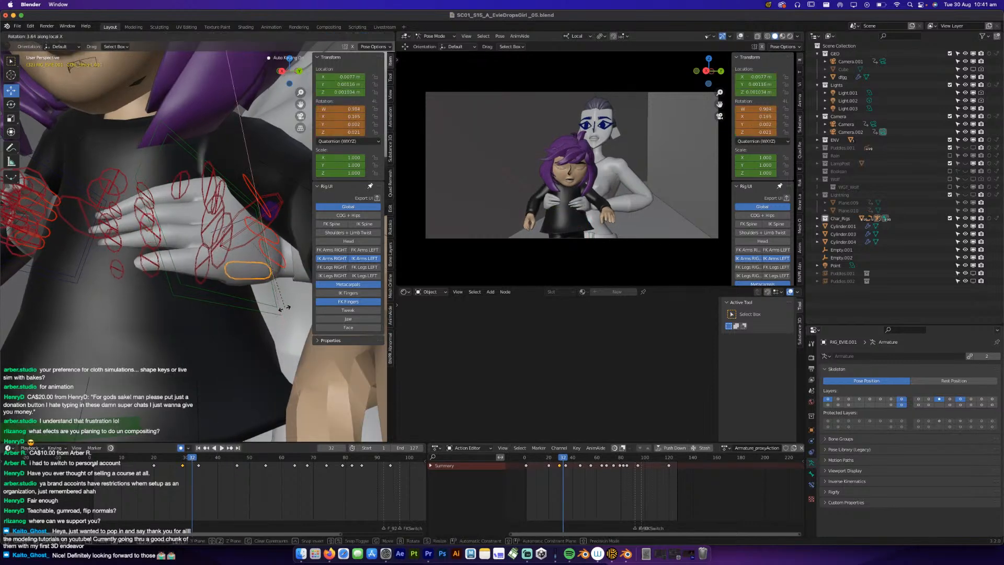
key("i")
key("super+s")
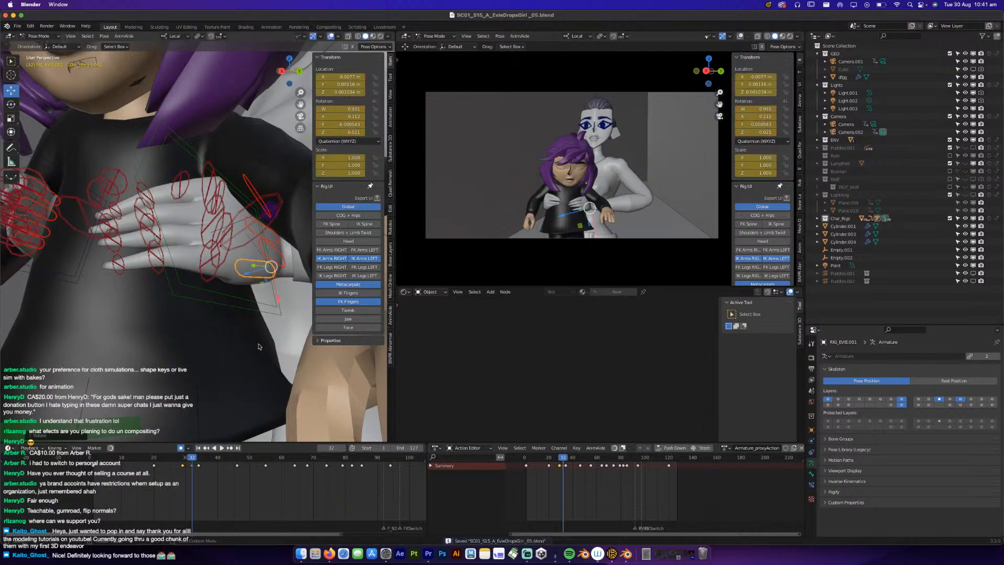
Play back the animation, save the file, and inspect both of the woman's hands at frame 1.
key("space")
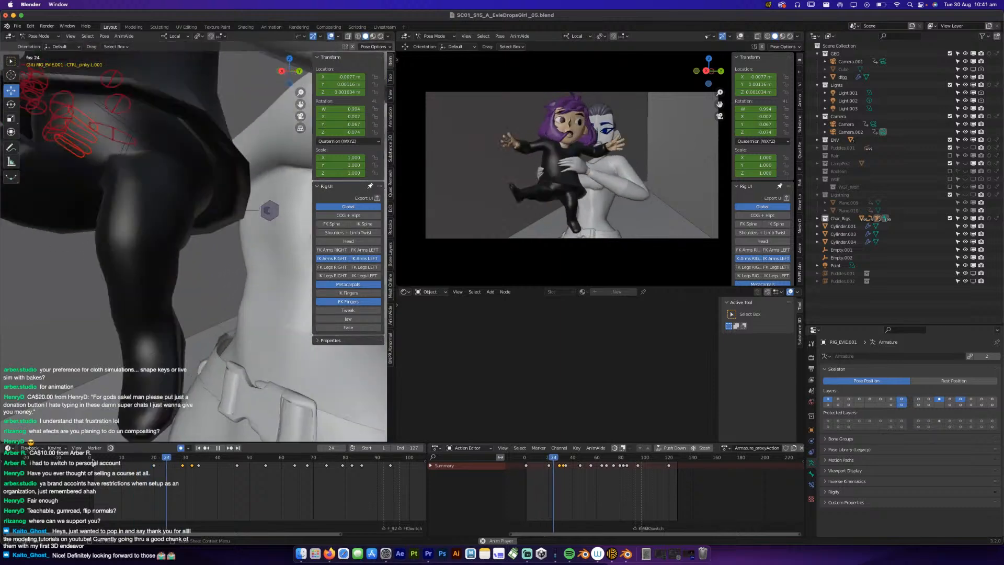
key("space")
key("super+s")
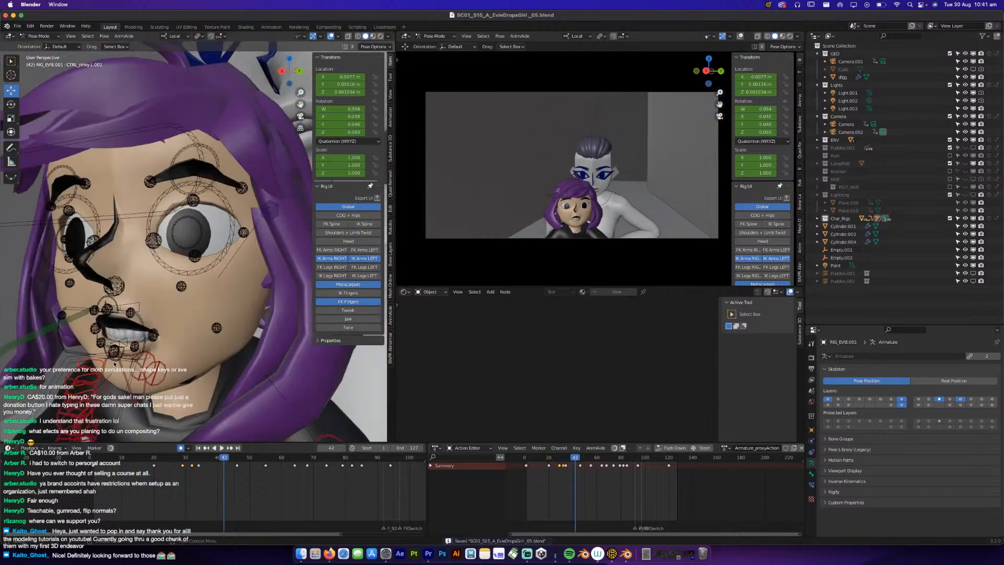
key("shift+Left")
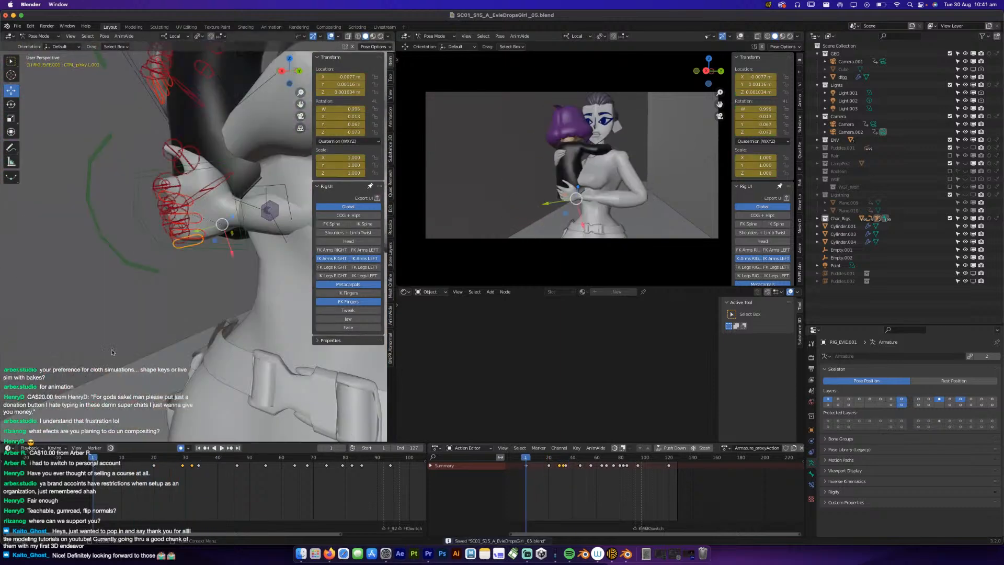
middle_click_drag(57, 185, 218, 234)
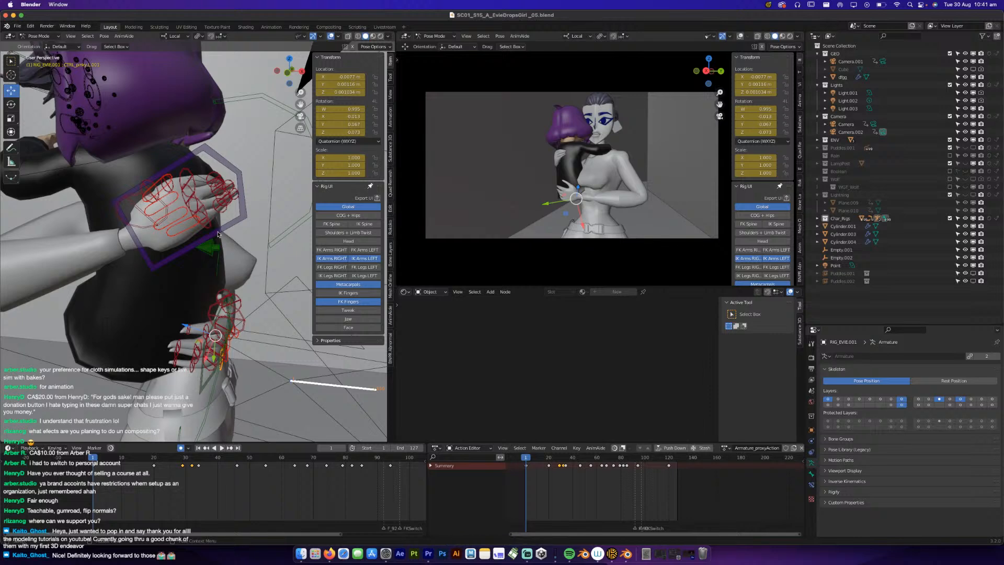
key("cmd+s")
middle_click_drag(207, 331, 134, 299)
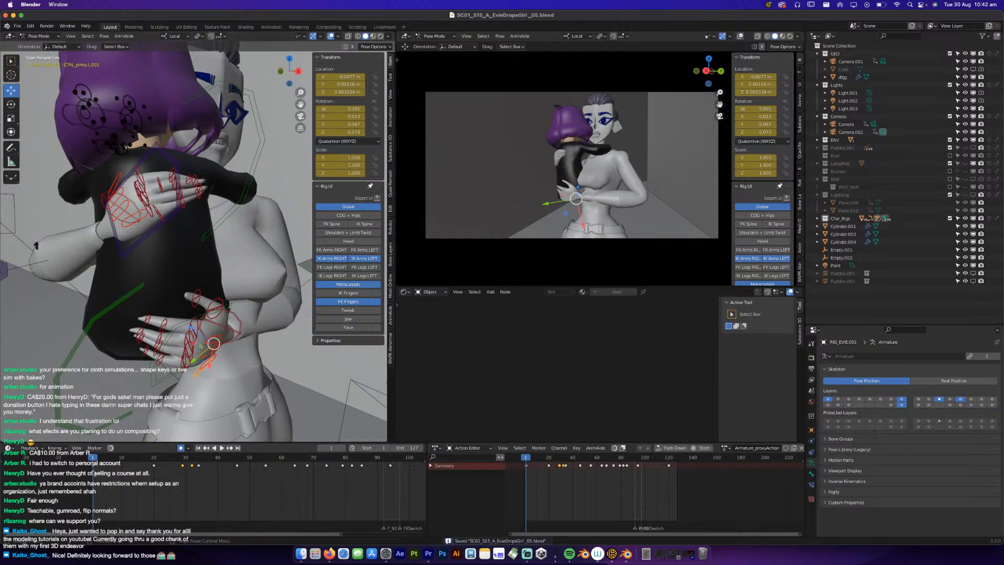
Play and scrub from frame 1 to frame 32 to check the woman's right hand, selecting its finger controls.
key("space")
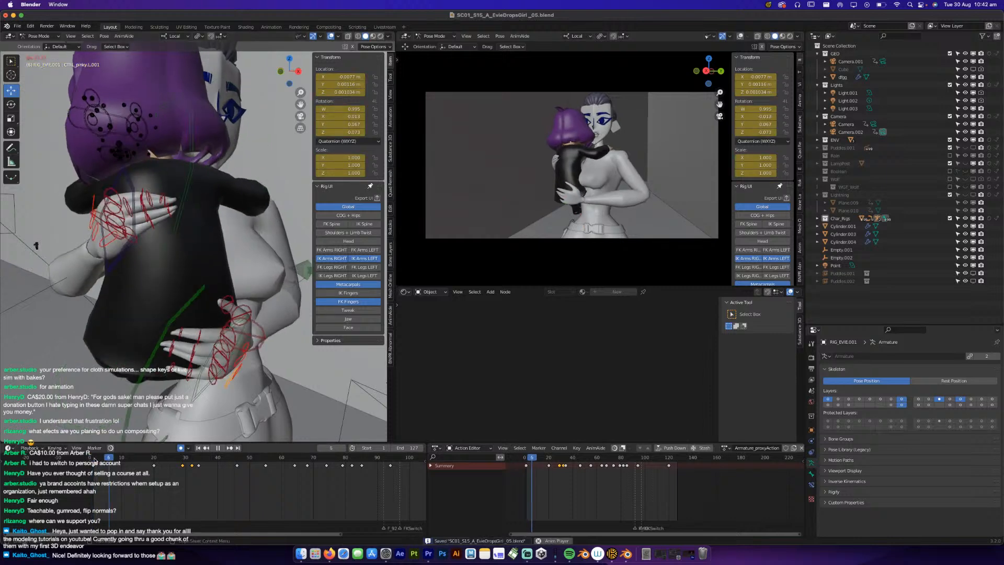
key("space")
left_click_drag(95, 460, 182, 450)
middle_click_drag(209, 325, 182, 321)
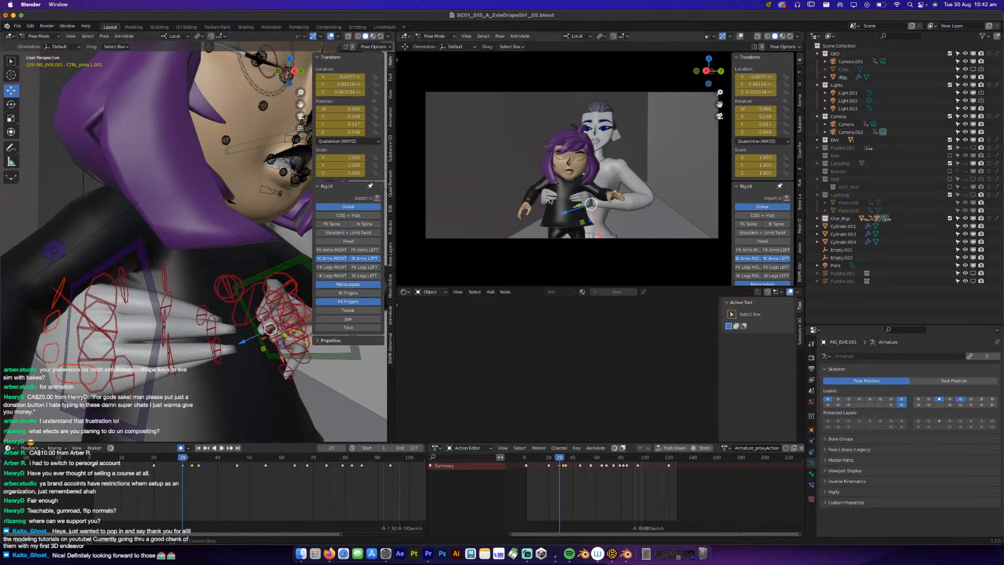
left_click(106, 343)
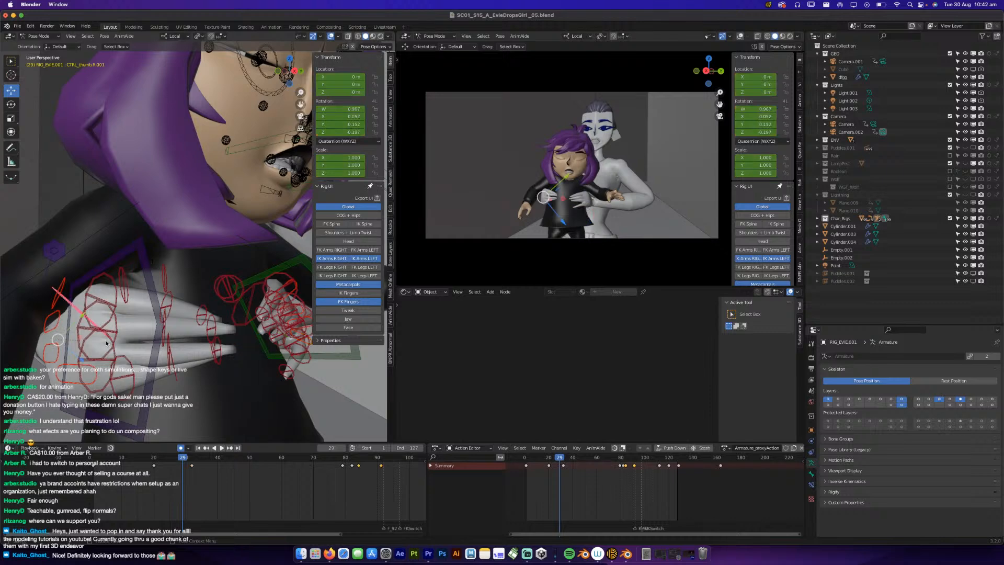
left_click(108, 341)
left_click_drag(186, 459, 192, 462)
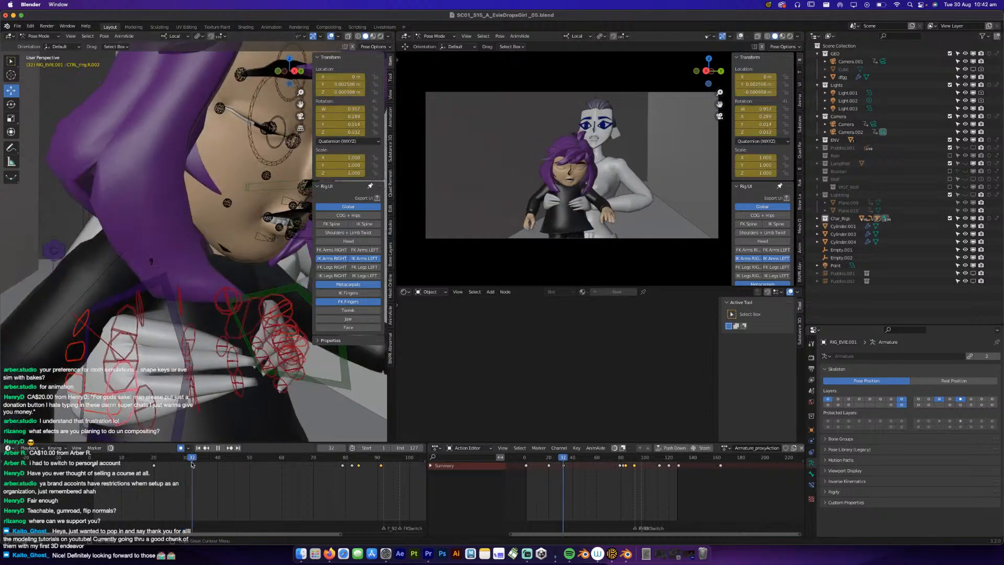
Rotate the right little finger's base control at frame 32 and scale it to 0.95.
middle_click_drag(217, 403, 204, 342)
left_click(162, 295)
key("r")
left_click(199, 335)
key("r")
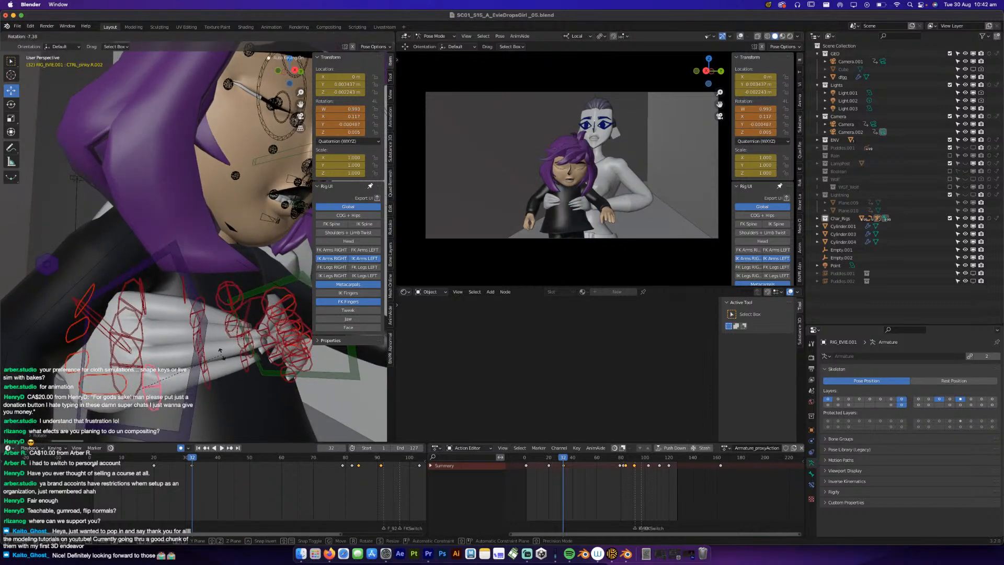
left_click(219, 347)
key("s")
left_click(215, 357)
Curl the right hand's selected finger joint controls, including the little finger's, by about 30° around local X at frame 32.
middle_click_drag(215, 357, 166, 248)
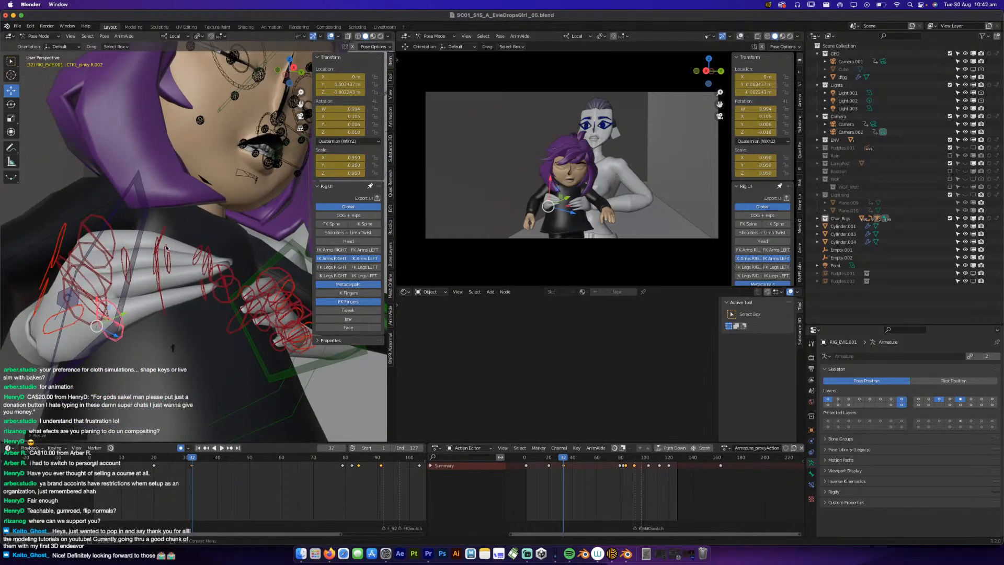
left_click_drag(156, 230, 161, 247)
middle_click_drag(161, 246, 199, 272)
left_click(179, 251)
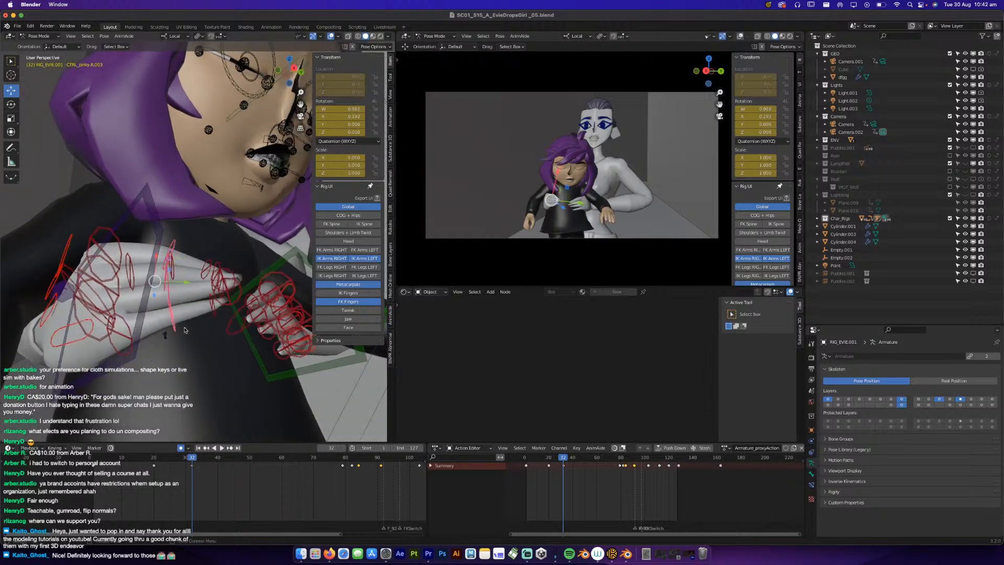
middle_click_drag(184, 329, 157, 361)
key("r")
key("x")
key("x")
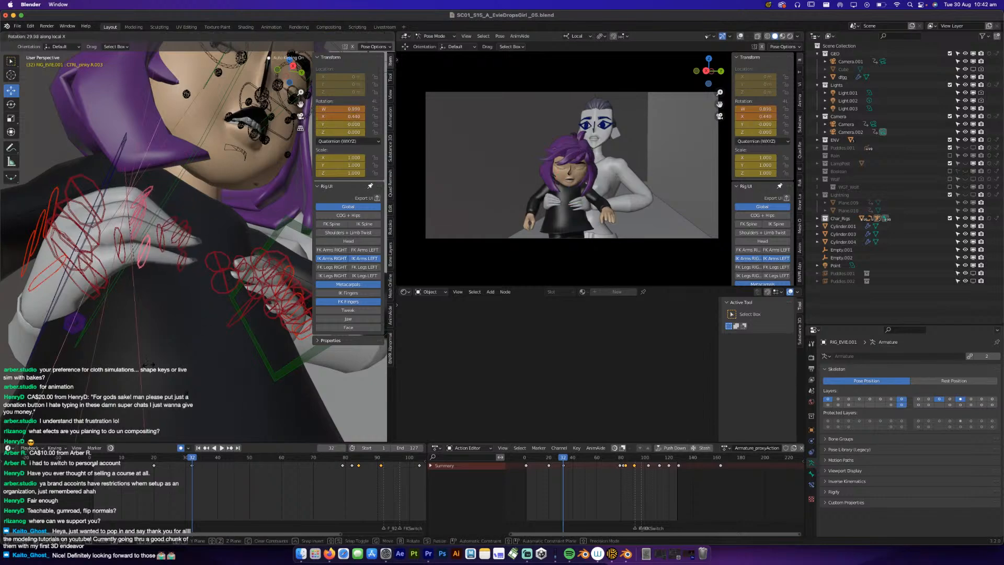
left_click(151, 363)
middle_click_drag(151, 362, 182, 247)
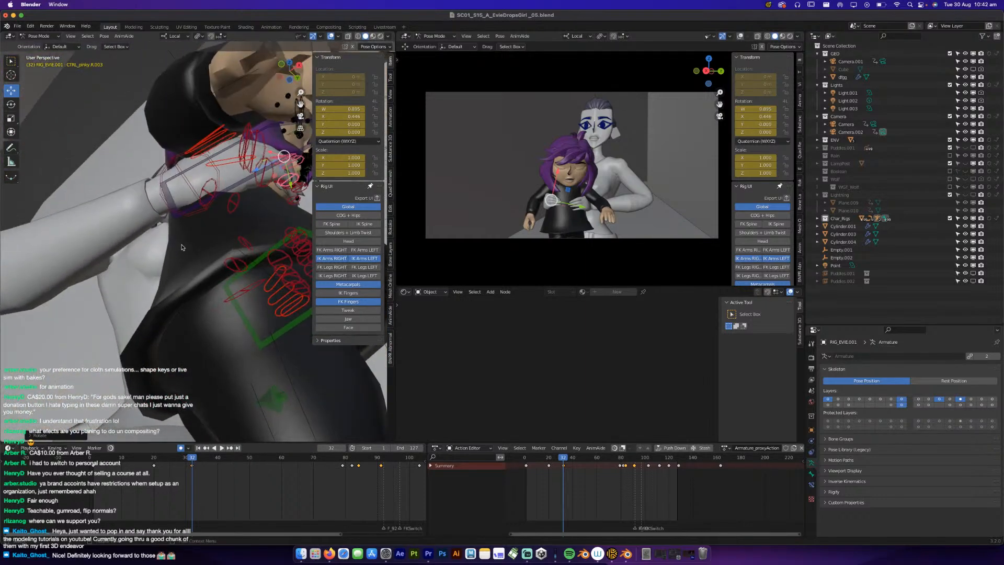
Reposition the right hand's IK control against the girl's side at frame 32.
left_click(224, 194)
middle_click_drag(186, 281, 96, 301)
left_click_drag(77, 298, 90, 302)
middle_click_drag(89, 302, 151, 281)
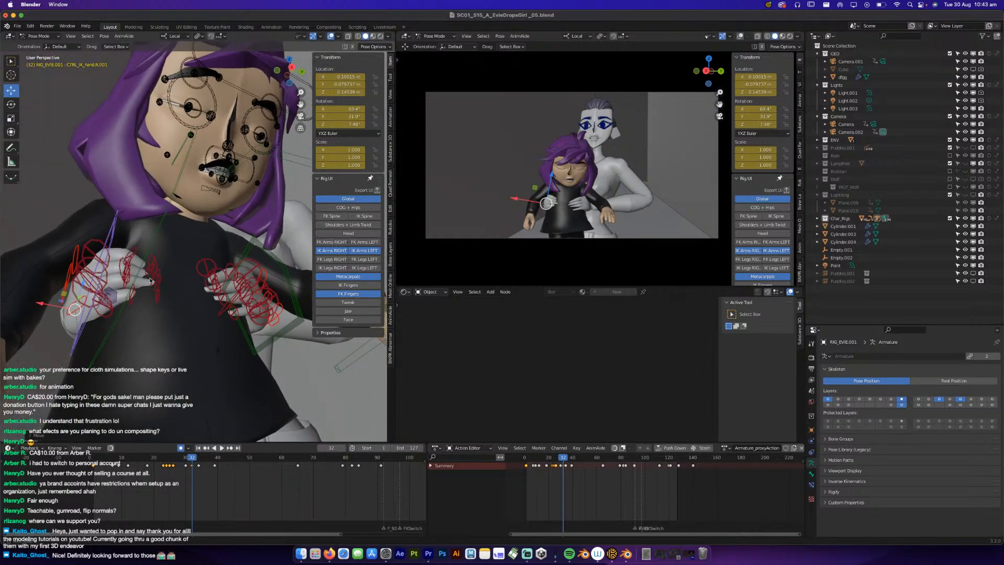
Delete the right hand IK control's unwanted keyframes around frame 30.
key("x")
left_click(197, 466)
key("space")
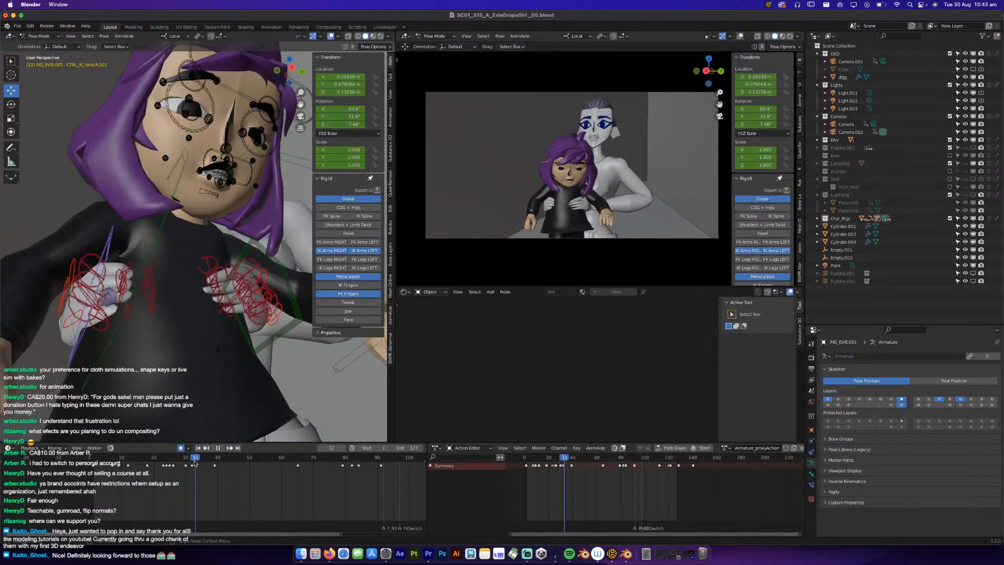
left_click_drag(193, 464, 187, 465)
key("x")
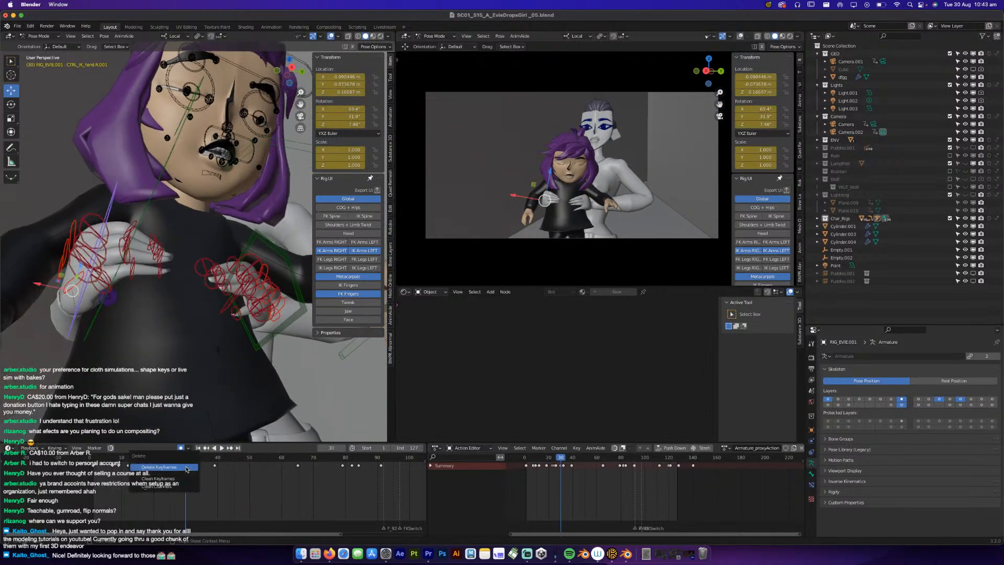
left_click(186, 467)
Play and scrub the animation up to frame 36 to check the right hand's movement.
key("space")
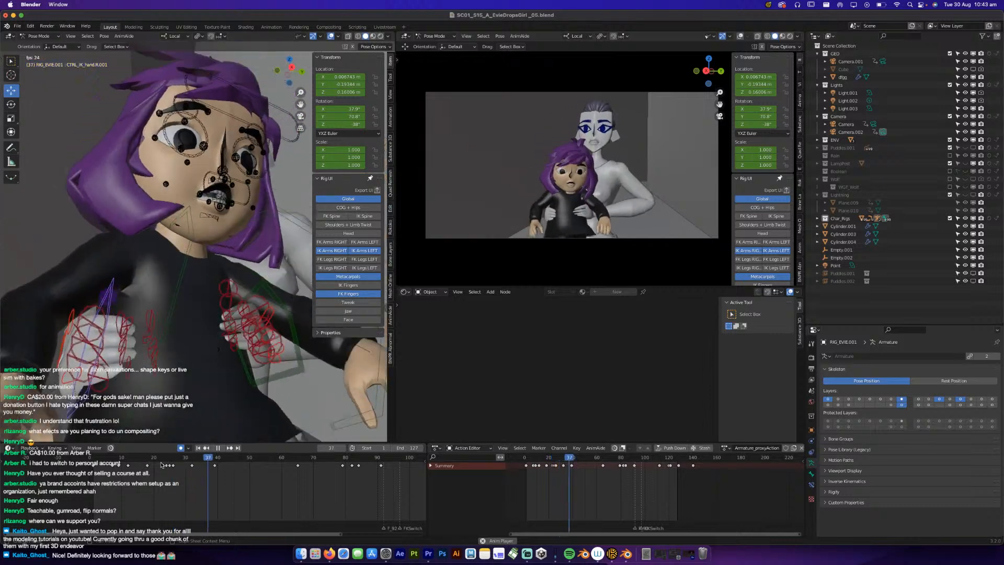
key("space")
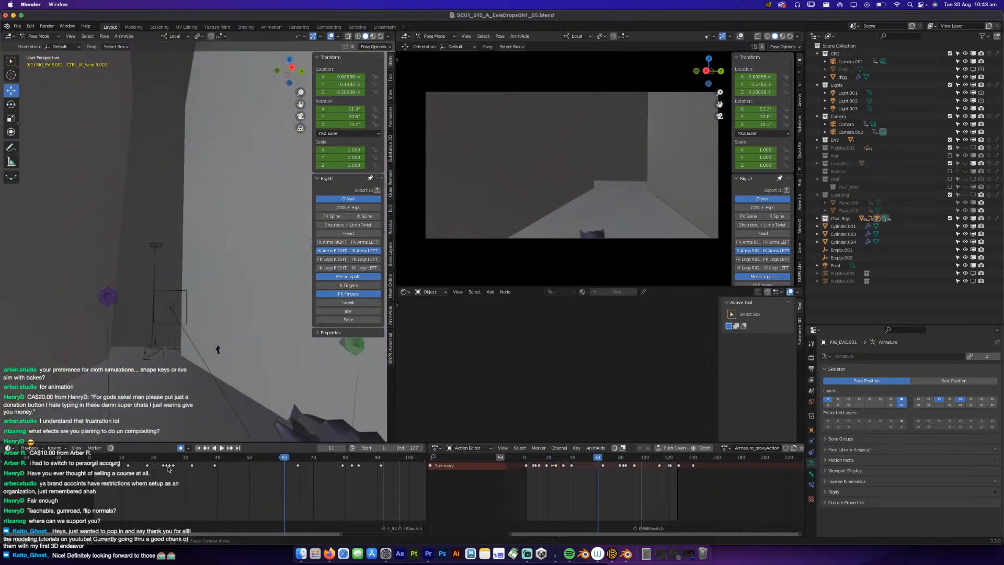
left_click_drag(159, 460, 190, 462)
key("space")
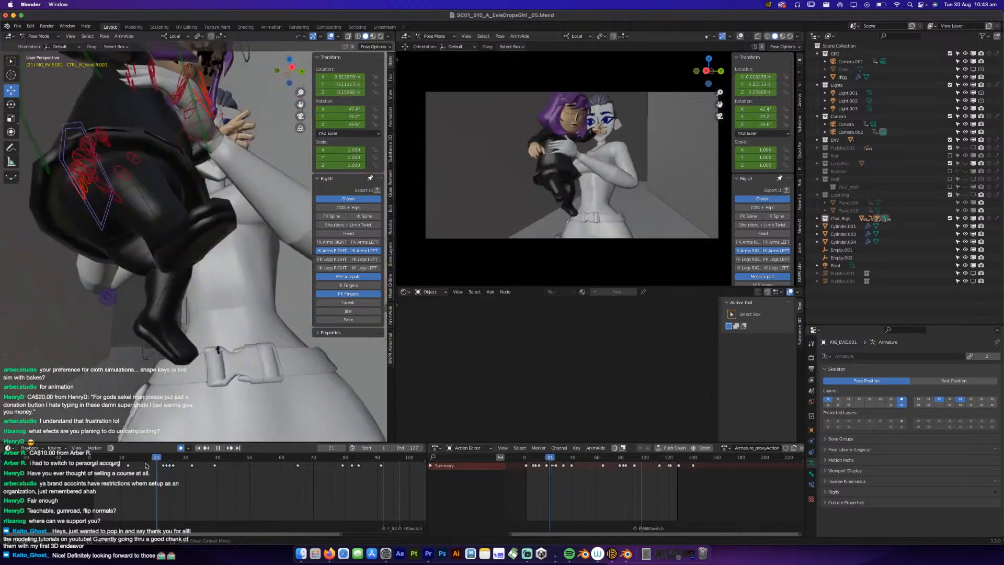
left_click_drag(157, 462, 207, 463)
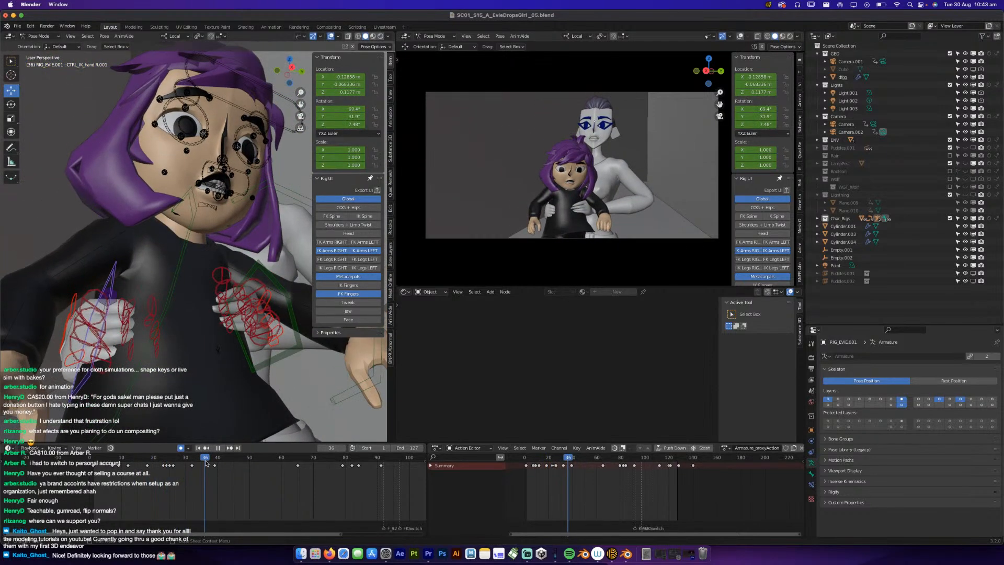
Move the right hand's IK control at frame 36 to fit the grip on the girl's side.
middle_click_drag(75, 350, 80, 263)
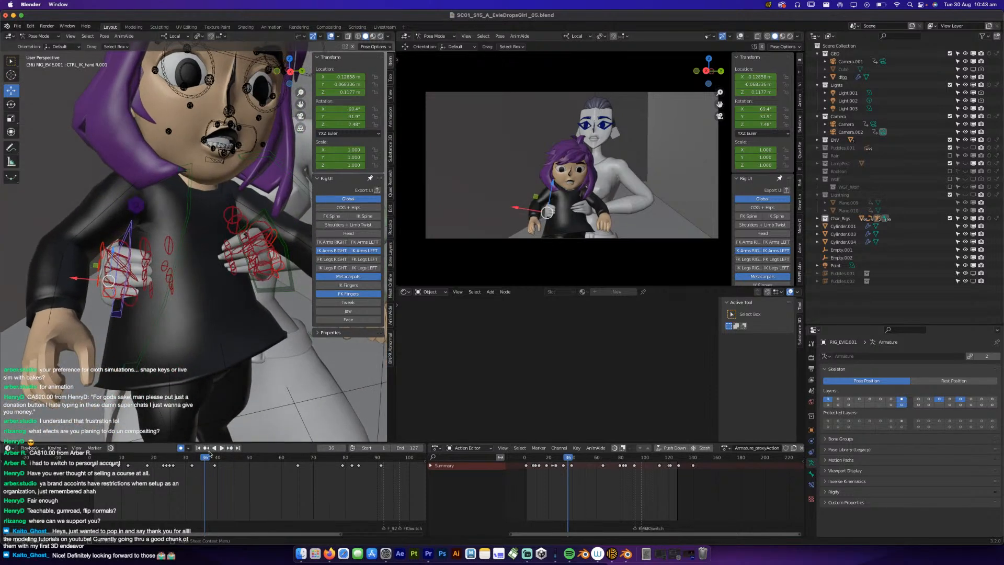
left_click_drag(212, 459, 205, 464)
middle_click_drag(146, 222, 134, 197)
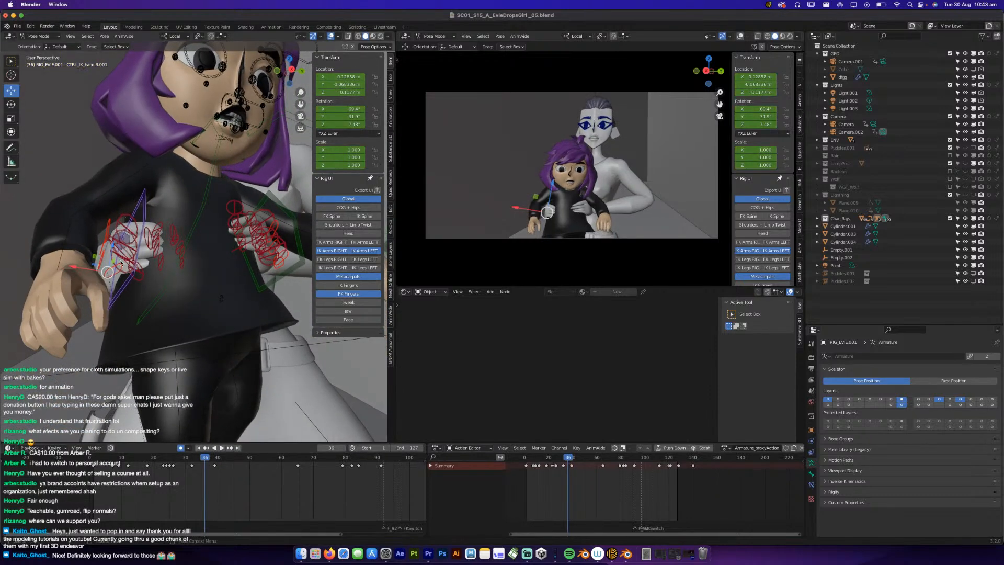
left_click_drag(114, 254, 117, 236)
Replay the drop repeatedly from different starting frames to examine the right hand's contact with the girl.
left_click_drag(189, 458, 149, 464)
key("space")
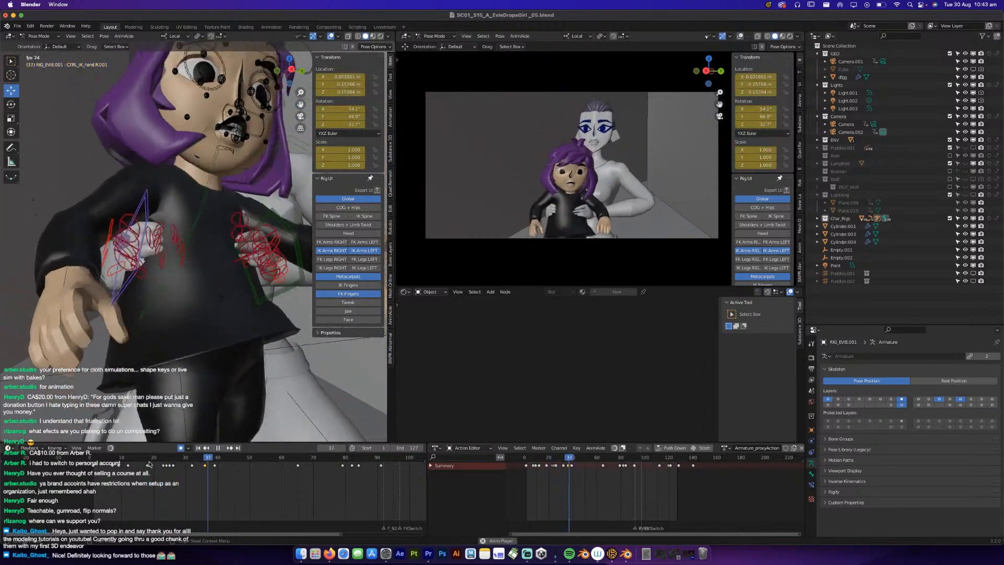
left_click(170, 461)
left_click(170, 461)
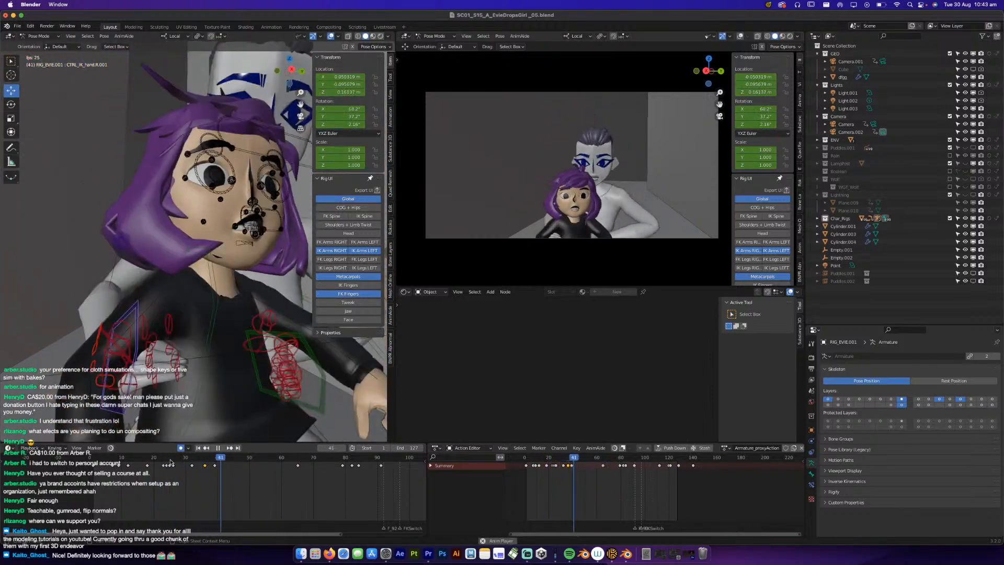
left_click(170, 461)
left_click(170, 461)
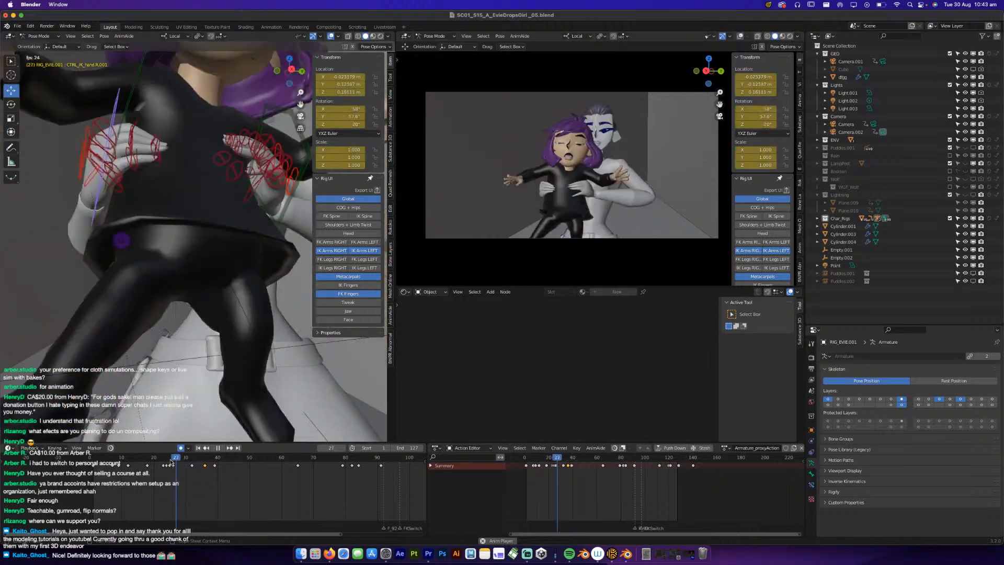
left_click(157, 461)
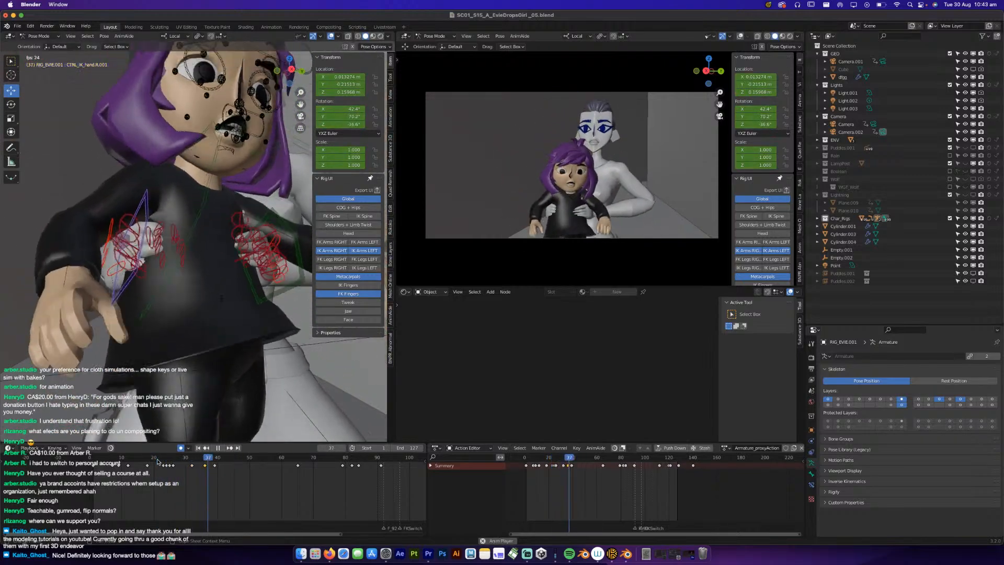
left_click(158, 461)
left_click(157, 461)
left_click(158, 461)
key("space")
left_click_drag(153, 461, 93, 464)
key("space")
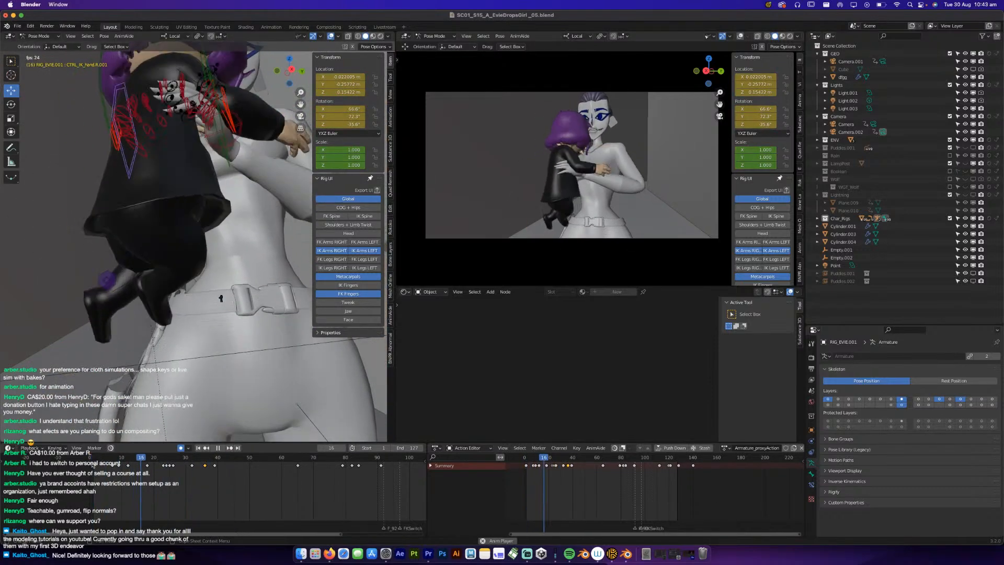
key("space")
Rotate the right little finger's metacarpal control around local X at frame 36.
left_click_drag(176, 461, 205, 459)
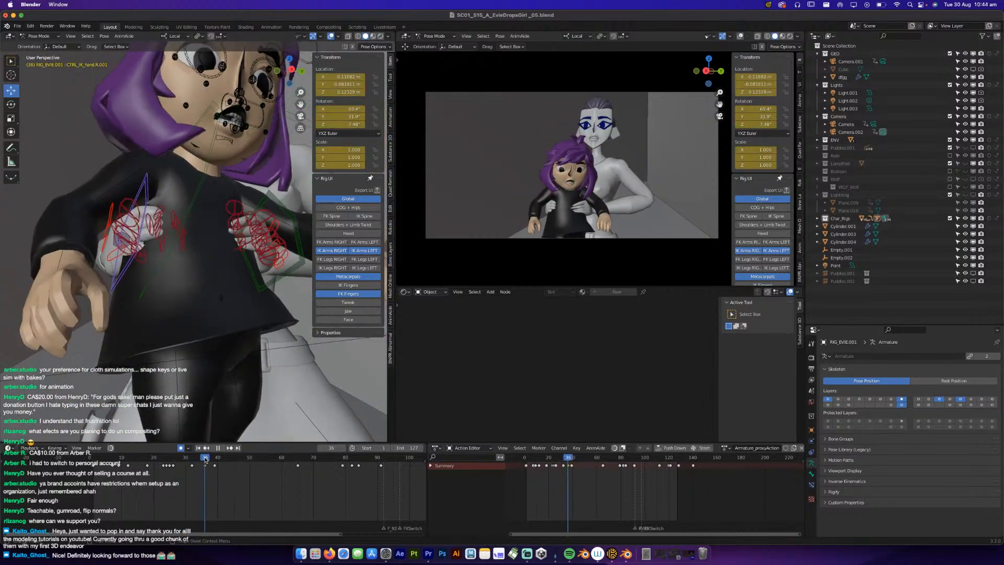
scroll(226, 268, "up", 5)
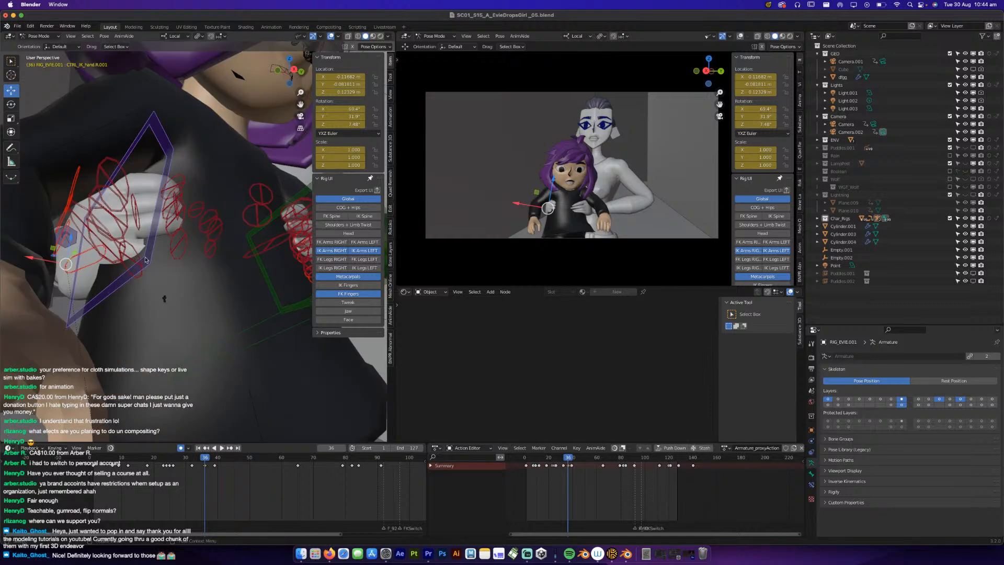
left_click(128, 257)
middle_click_drag(127, 258, 104, 276)
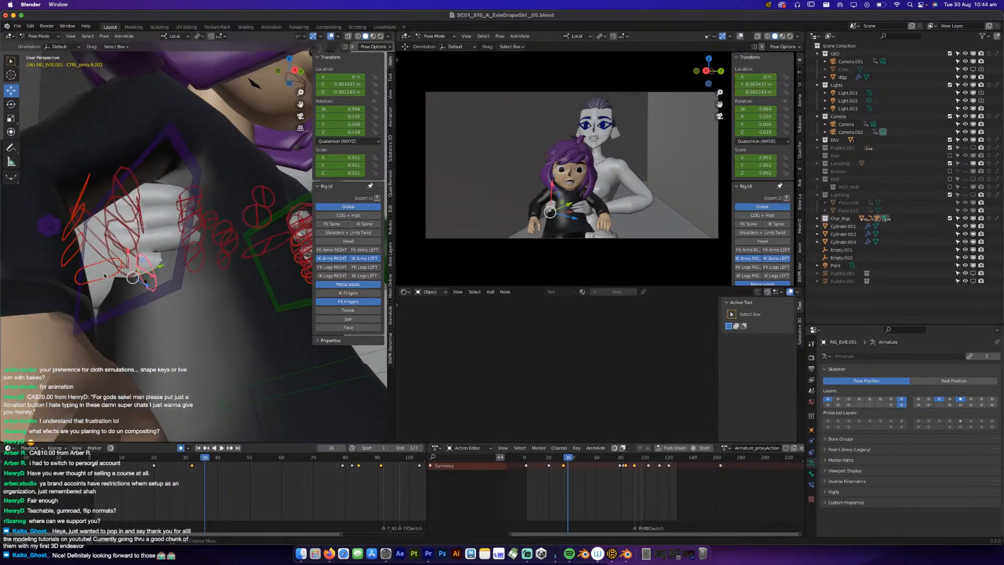
key("r")
key("x")
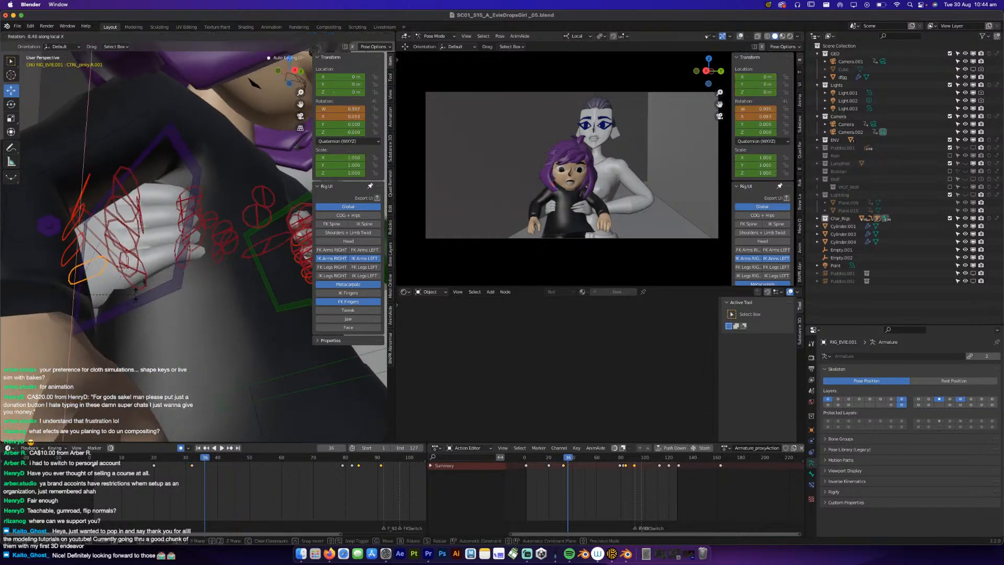
left_click(135, 294)
middle_click_drag(135, 294, 135, 273)
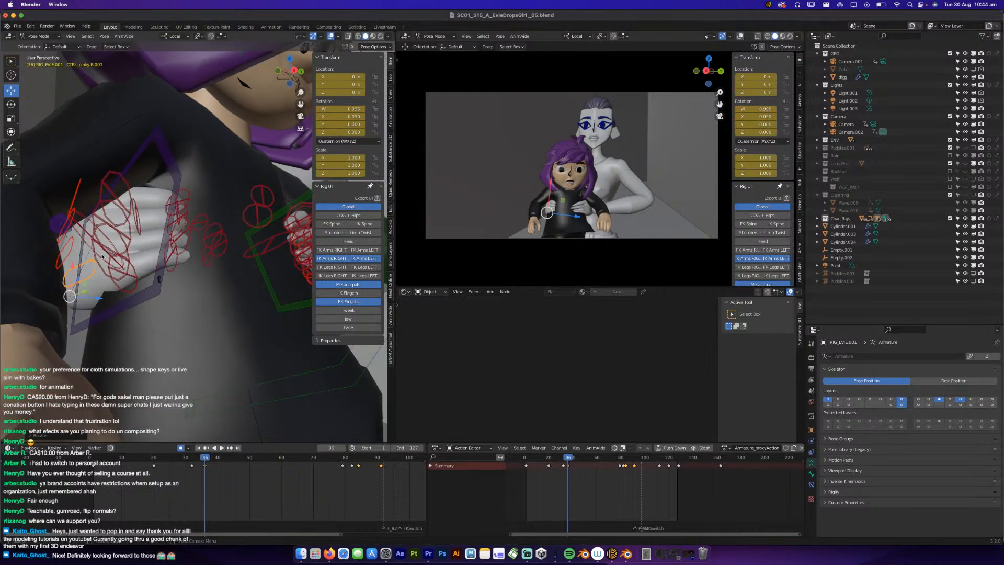
Rotate the right ring and middle fingers' metacarpal controls around local X at frame 36.
left_click(72, 248)
key("r")
key("x")
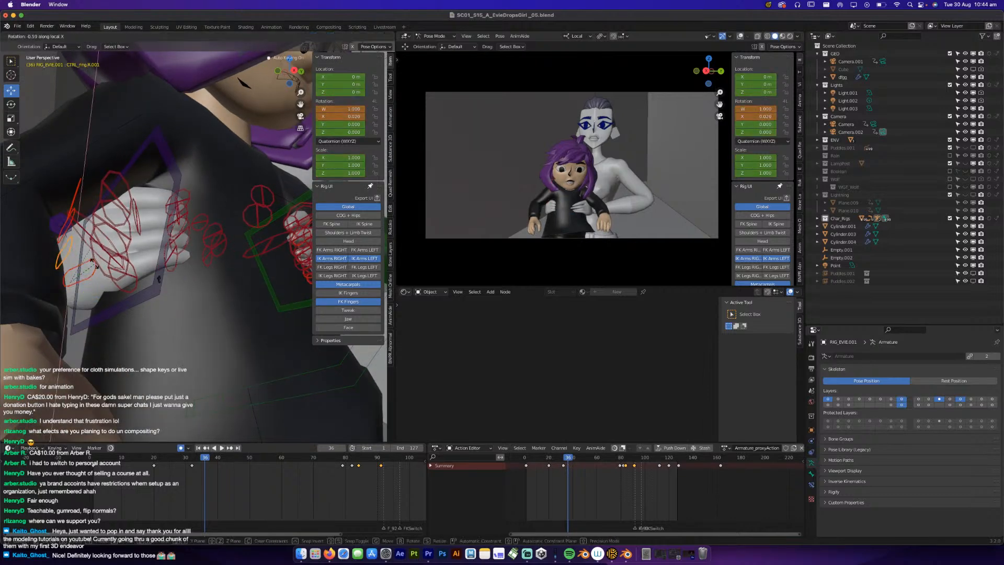
left_click(94, 263)
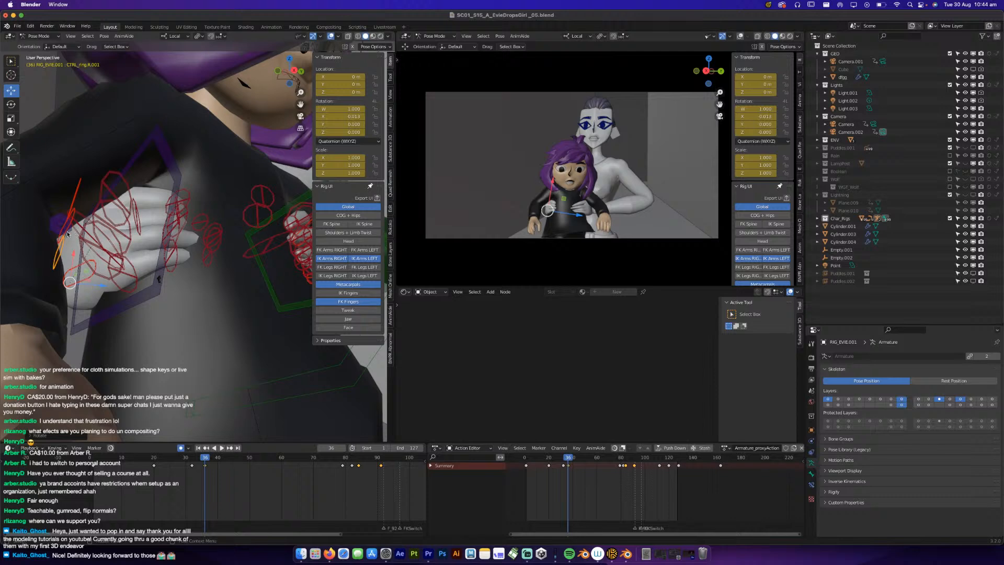
left_click(67, 234)
key("r")
key("x")
left_click(160, 286)
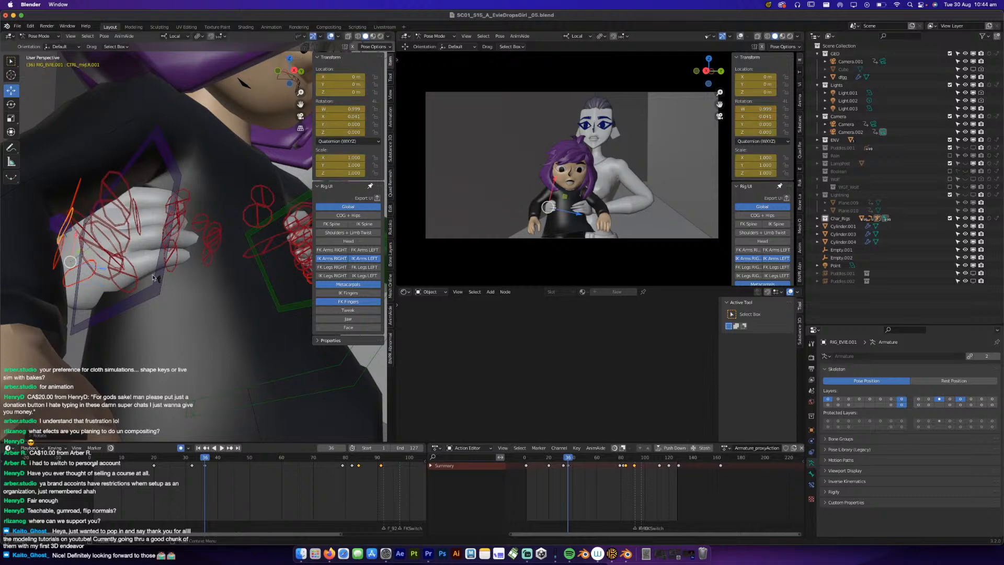
Rotate the right index finger's metacarpal control around local X at frame 36.
left_click(78, 188)
key("r")
key("x")
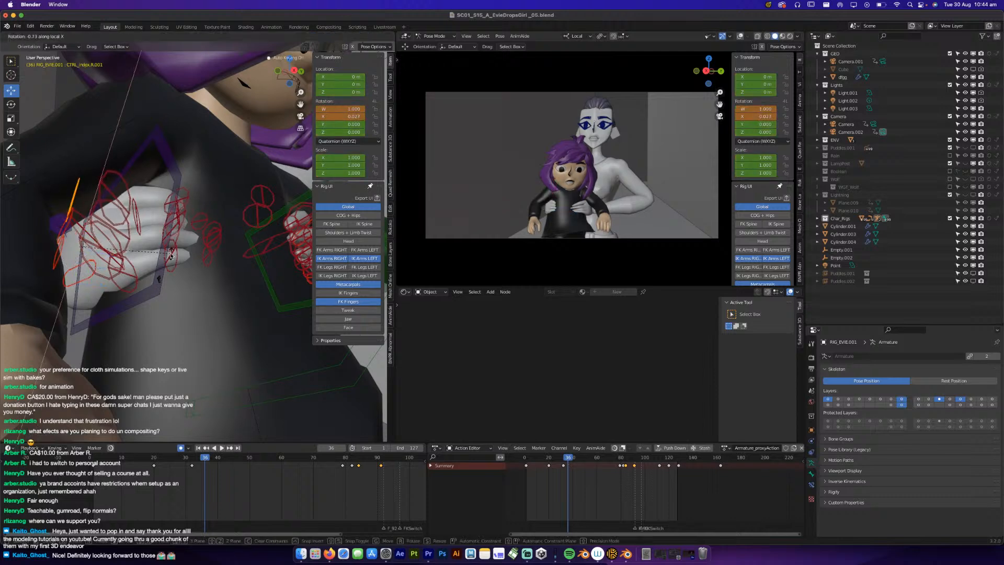
left_click(160, 258)
mouse_move(160, 259)
middle_mouse_down()
mouse_move(162, 220)
mouse_move(150, 251)
mouse_move(158, 272)
middle_mouse_up()
Select the right hand's middle finger-joint controls plus the thumb control and straighten them around local X at frame 36.
left_click(129, 252)
left_click(142, 232)
left_click(146, 283)
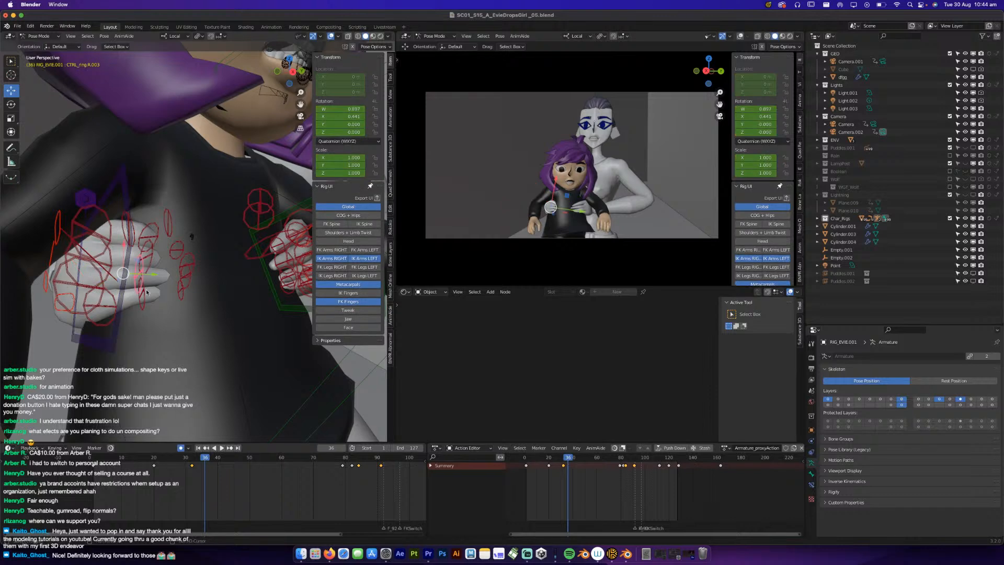
left_click(151, 245)
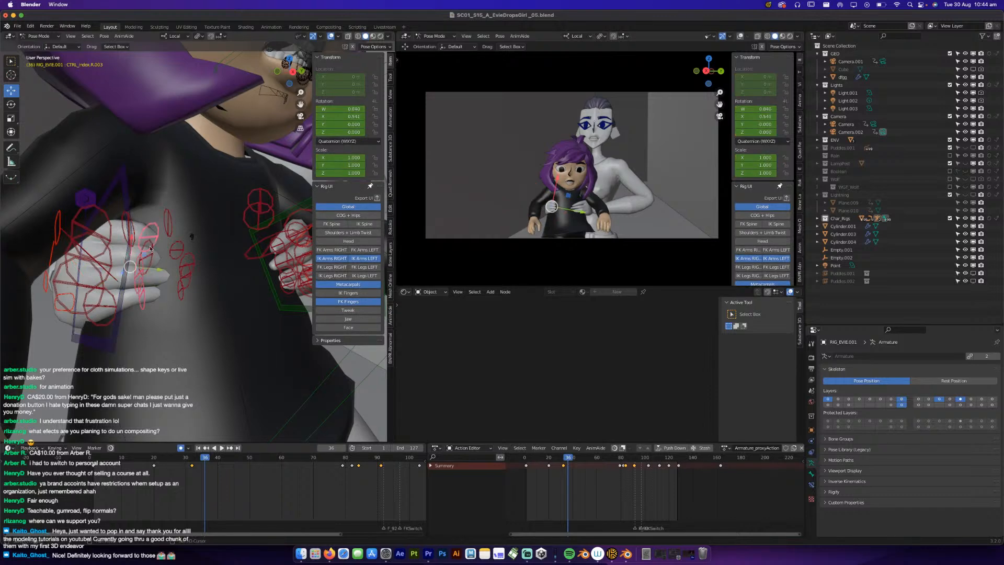
left_click(126, 230, "shift")
middle_click_drag(132, 241, 160, 204)
key("r")
key("x")
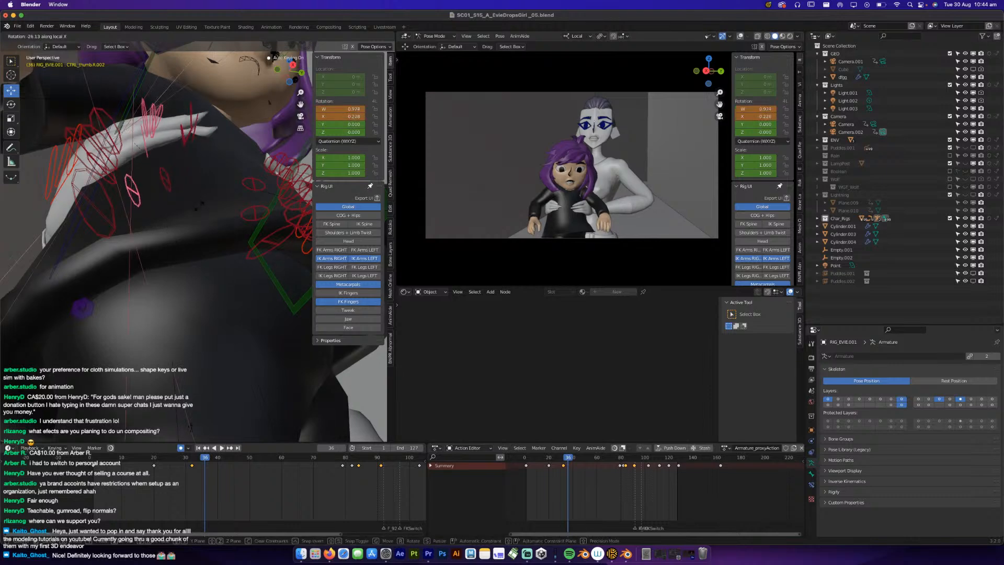
left_click(199, 211)
Rotate the right hand's fingertip control around local X at frame 36.
middle_click_drag(202, 242, 203, 171)
left_click(183, 146)
key("r")
key("x")
left_click(209, 158)
Rotate the right ring finger's middle-joint control around local X at frame 36.
left_click(137, 172)
key("r")
key("x")
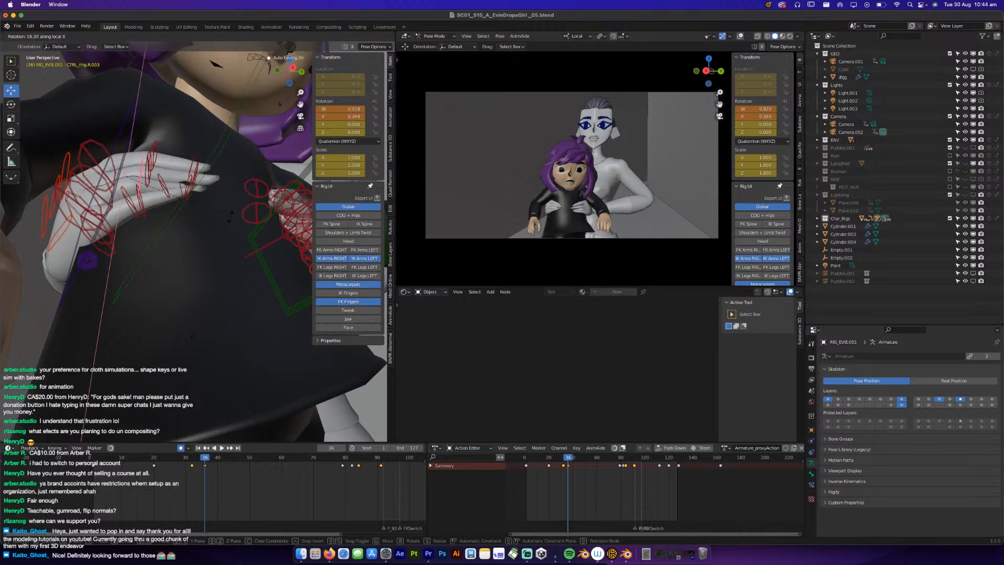
left_click(231, 216)
middle_click_drag(231, 217, 231, 245)
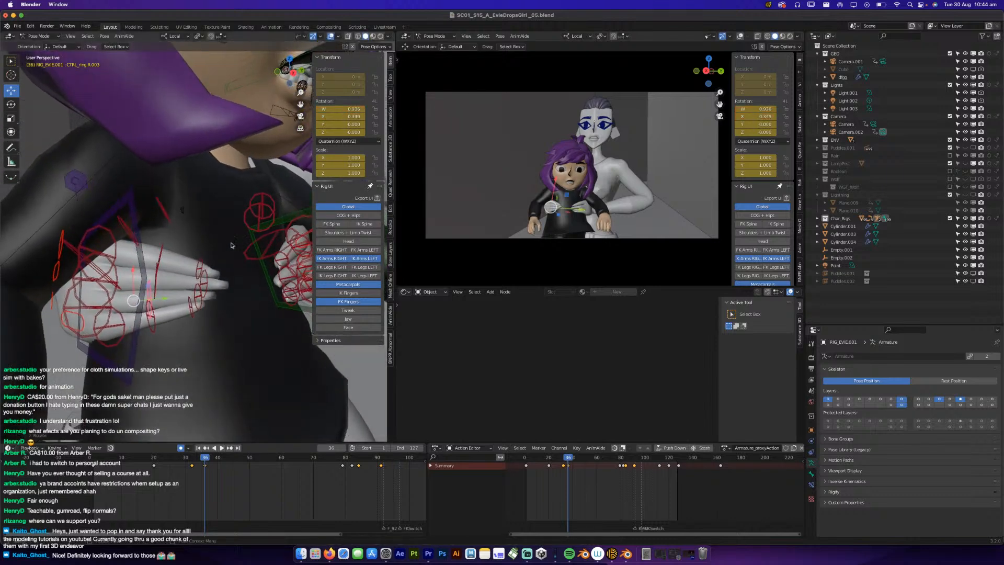
Straighten the right hand's middle finger-joint controls, from pinky to index, around local X at frame 32.
left_click(196, 460)
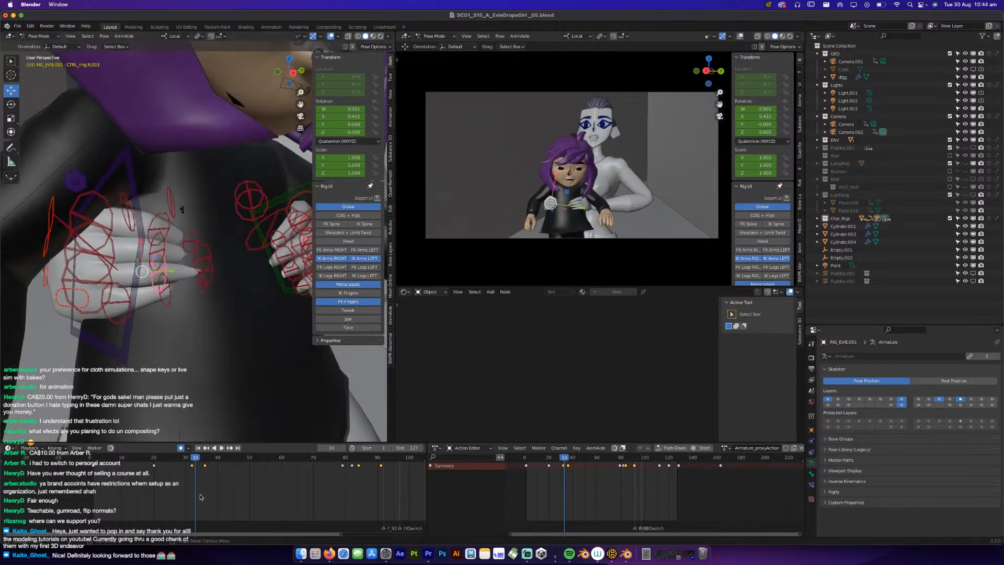
left_click_drag(195, 457, 192, 459)
middle_click_drag(204, 339, 194, 313)
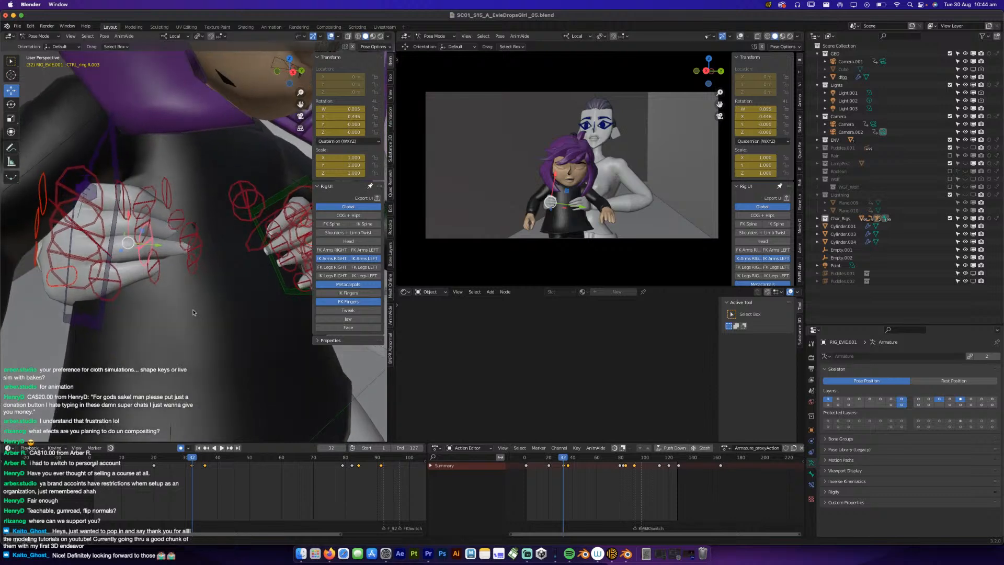
left_click(154, 277)
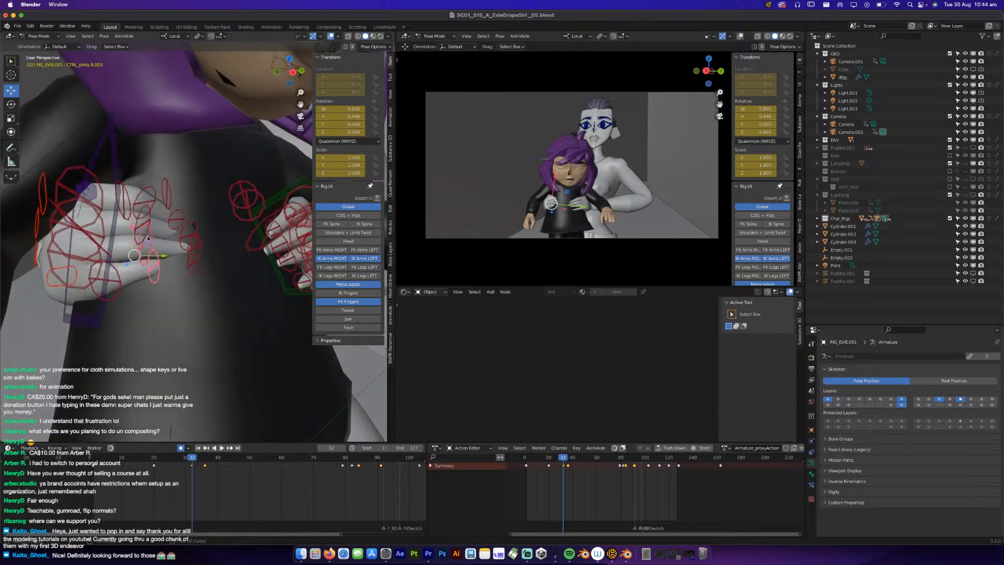
left_click(154, 208)
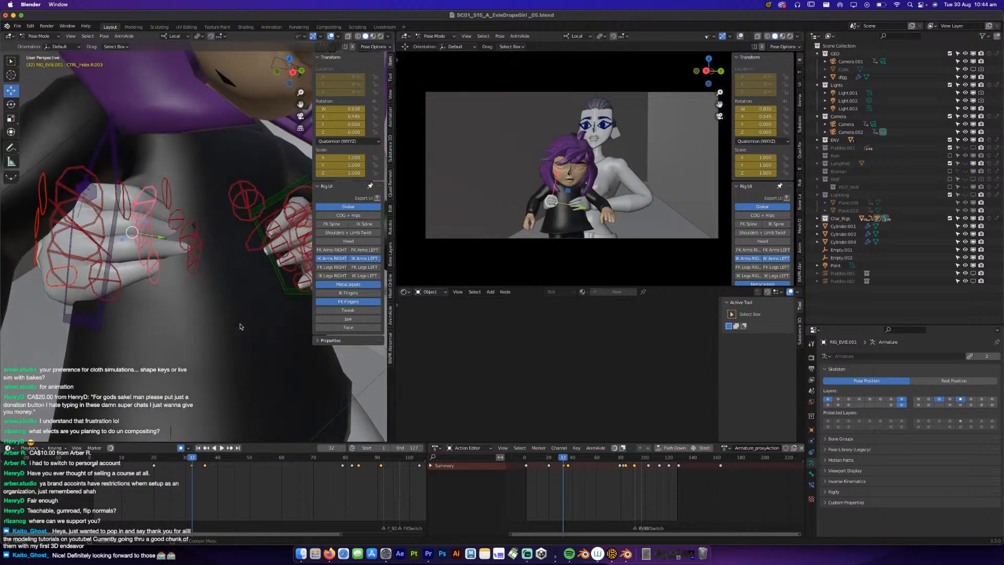
key("r")
key("x")
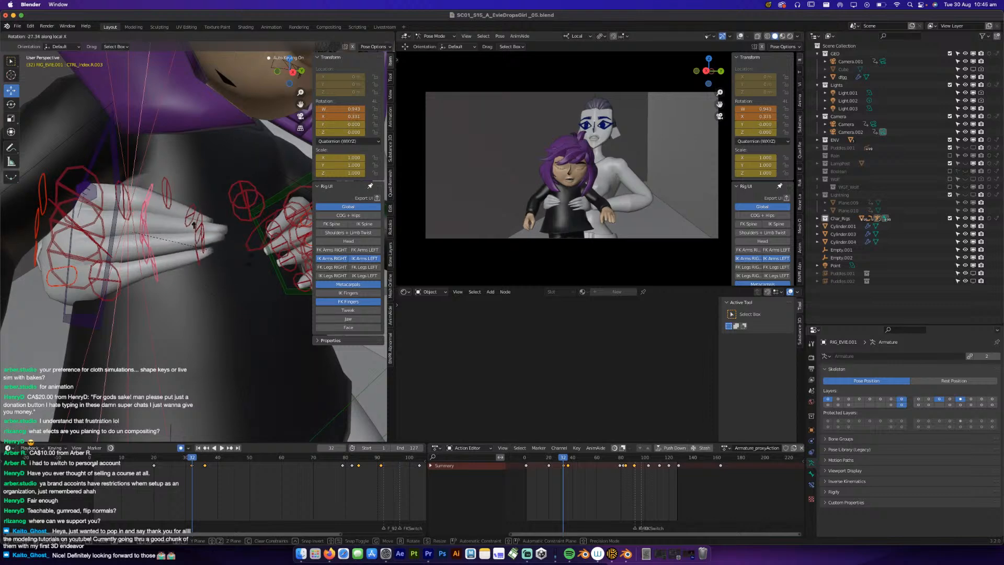
left_click(202, 255)
Rotate the right ring finger's middle-joint control around local X at frame 32.
middle_click_drag(203, 255, 124, 139)
left_click(133, 130)
key("r")
key("x")
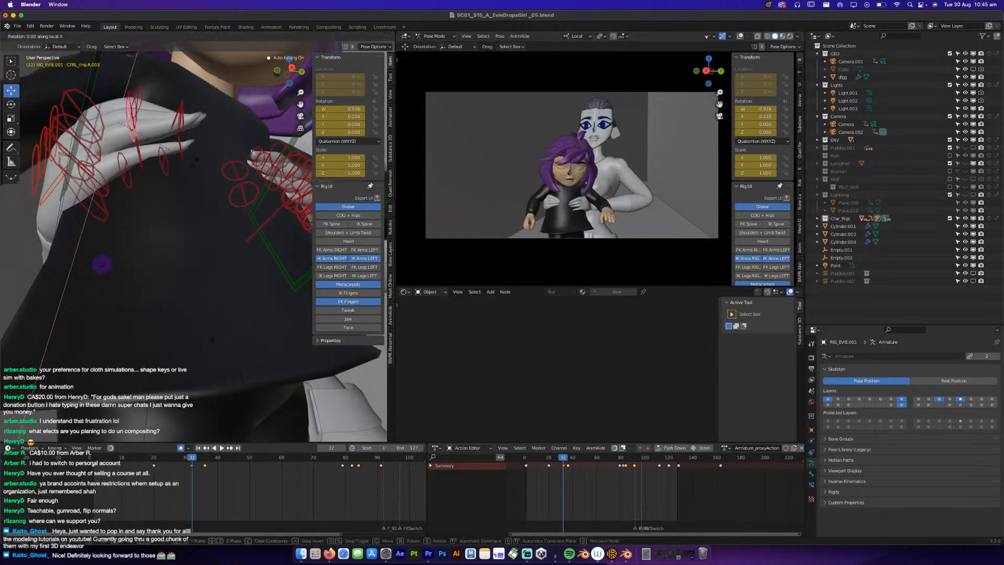
left_click(147, 105)
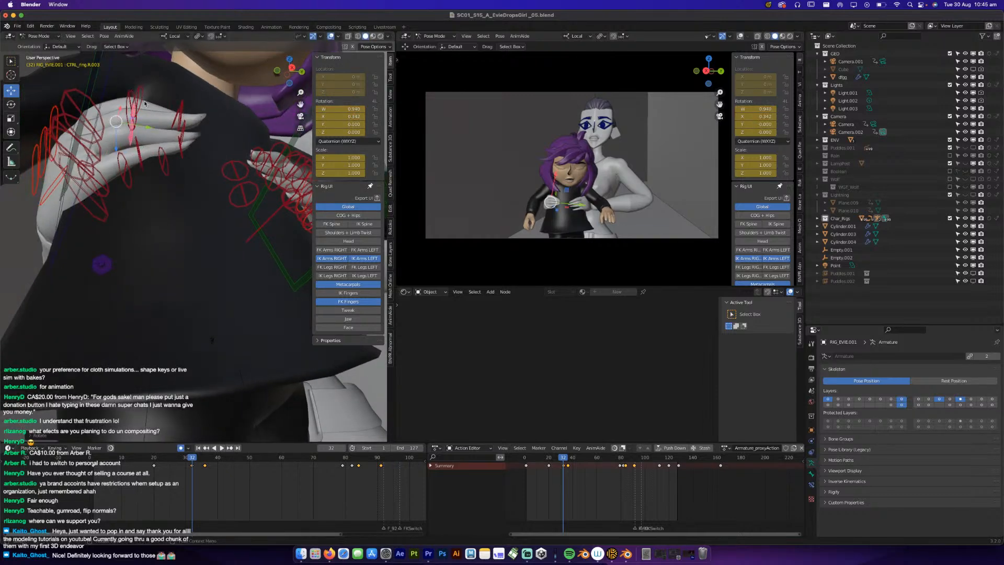
Rotate the right middle finger's middle-joint control around local X at frame 32.
left_click(132, 100)
key("r")
key("x")
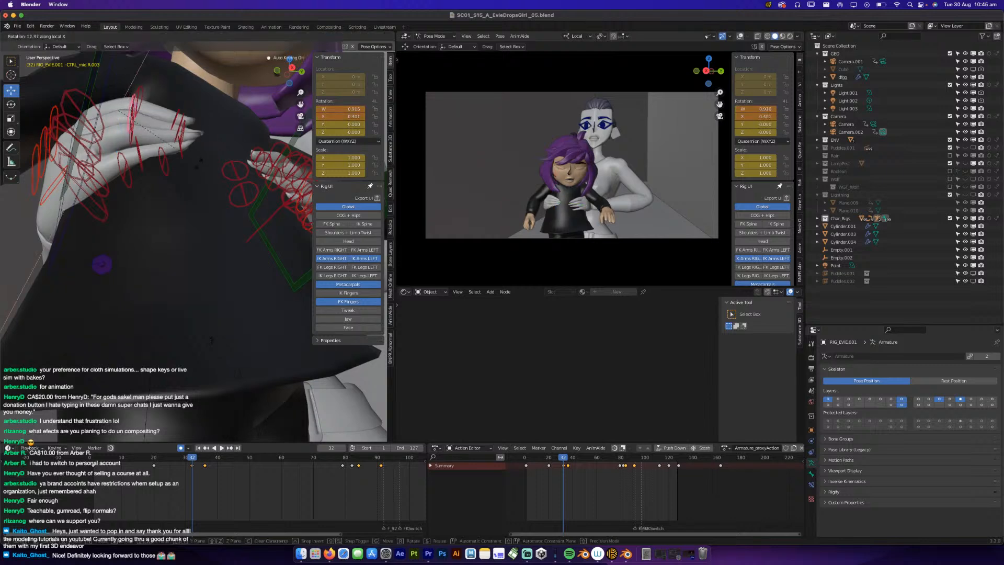
left_click(199, 164)
middle_click_drag(199, 163, 198, 185)
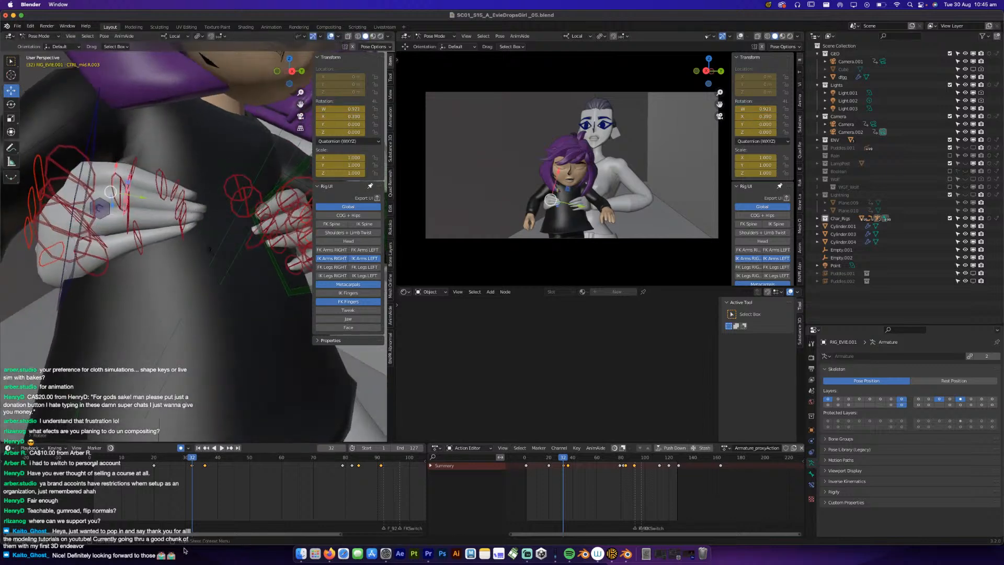
Move the right IK hand control along its local X axis at frame 40 so the hand rests against the girl's side.
left_click_drag(136, 462, 217, 473)
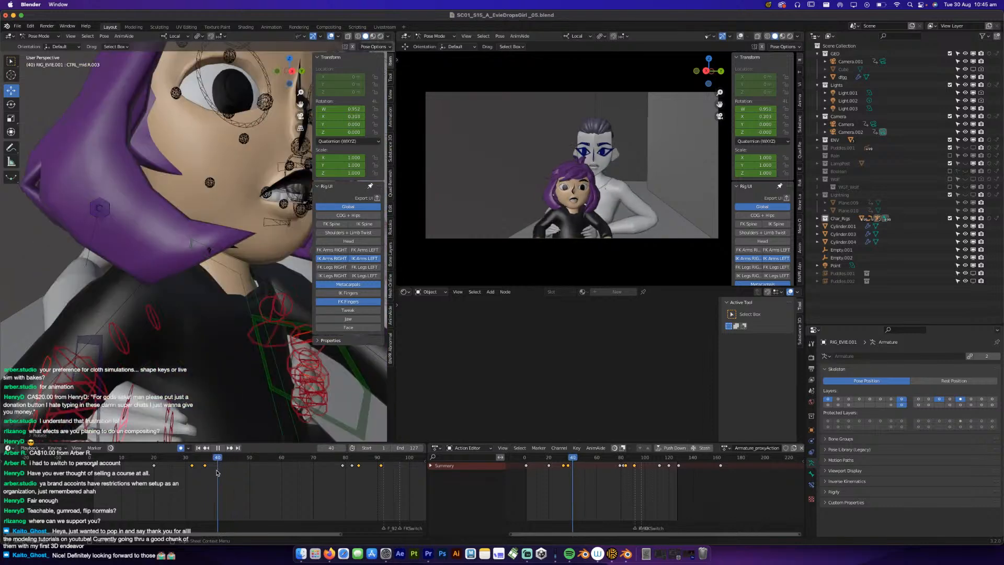
middle_click_drag(220, 387, 199, 235, "shift")
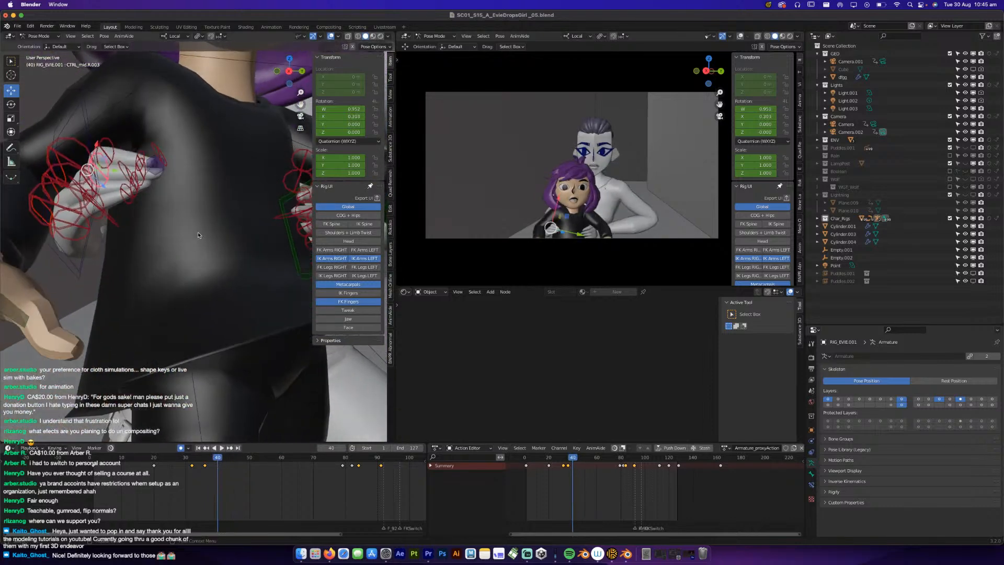
left_click(70, 269)
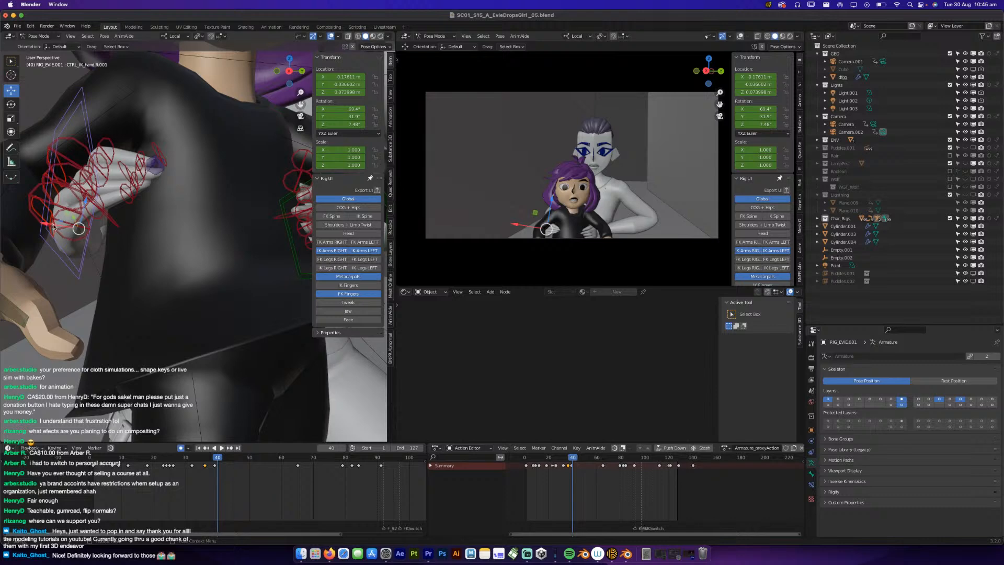
left_click_drag(52, 225, 82, 224)
middle_click_drag(110, 236, 106, 244)
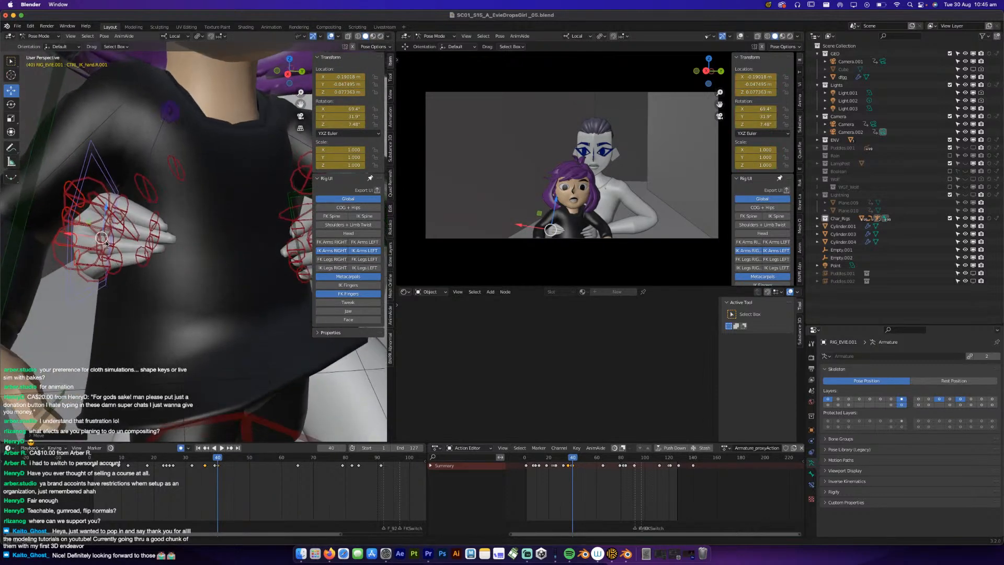
key("x")
left_click(217, 465)
Rotate the right hand's finger-base controls around local X at frame 37.
left_click_drag(217, 461, 209, 465)
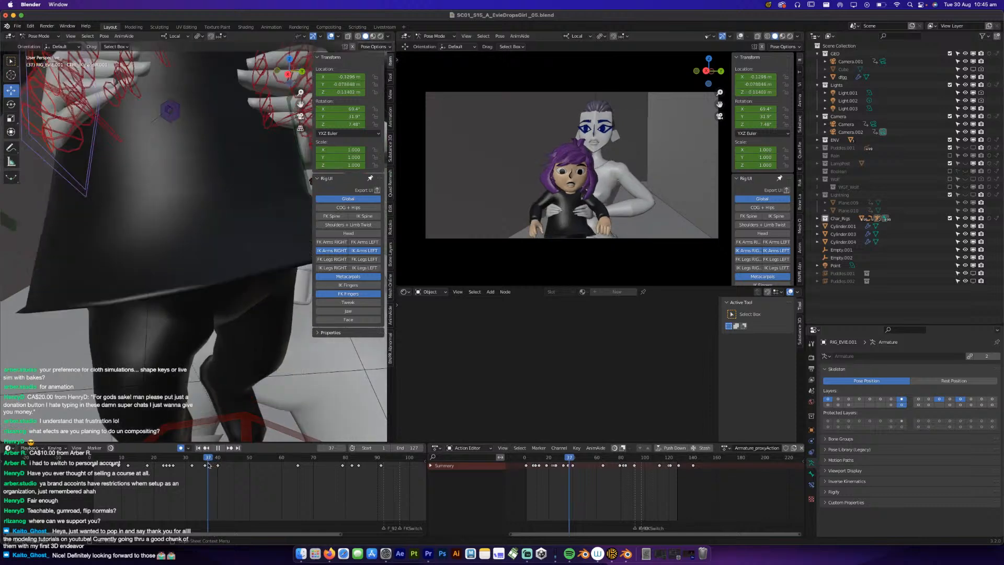
middle_click_drag(173, 199, 199, 223)
scroll(196, 224, "up", 3)
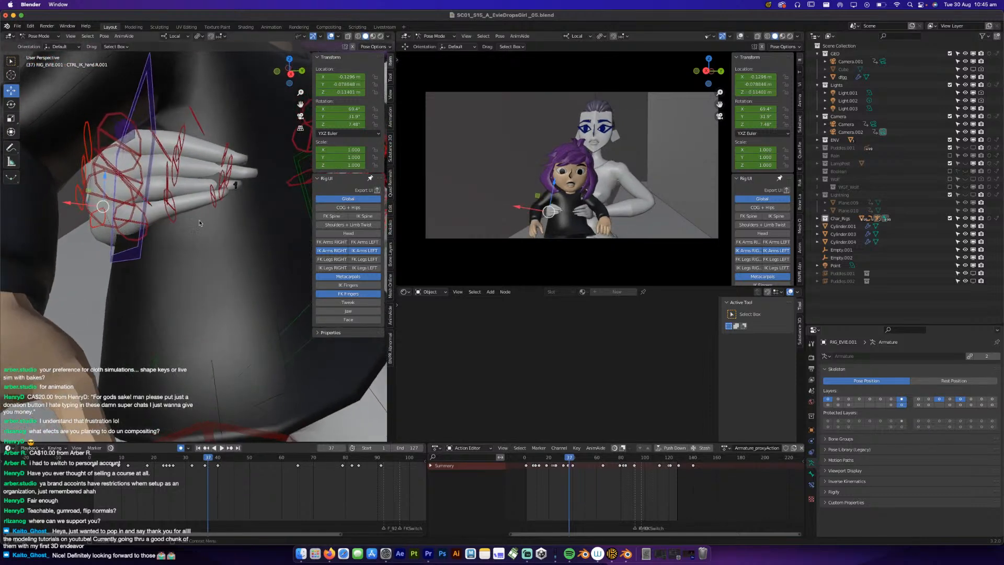
left_click(96, 176)
key("r")
key("x")
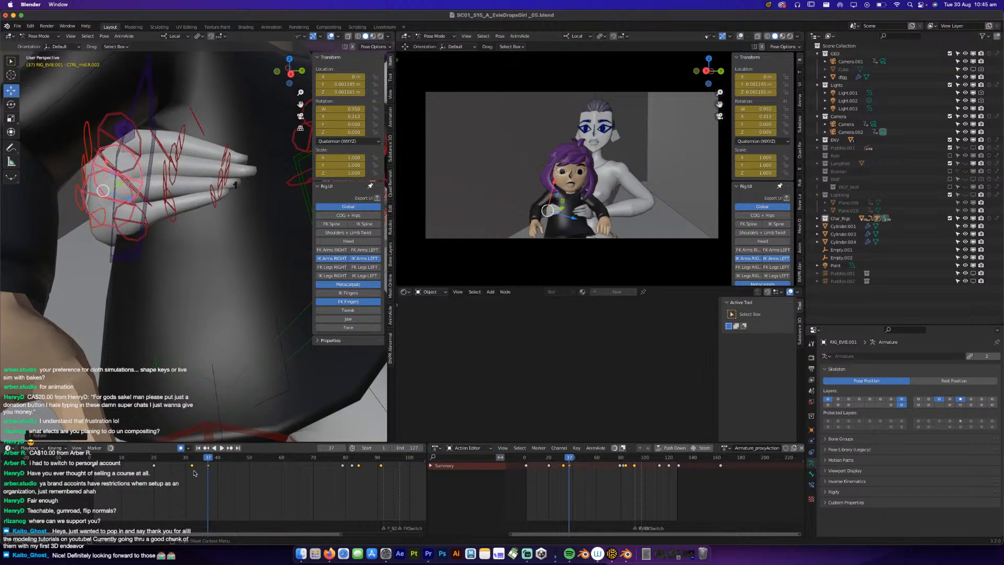
Play the animation back to check the adjusted finger poses and save the file.
key("space")
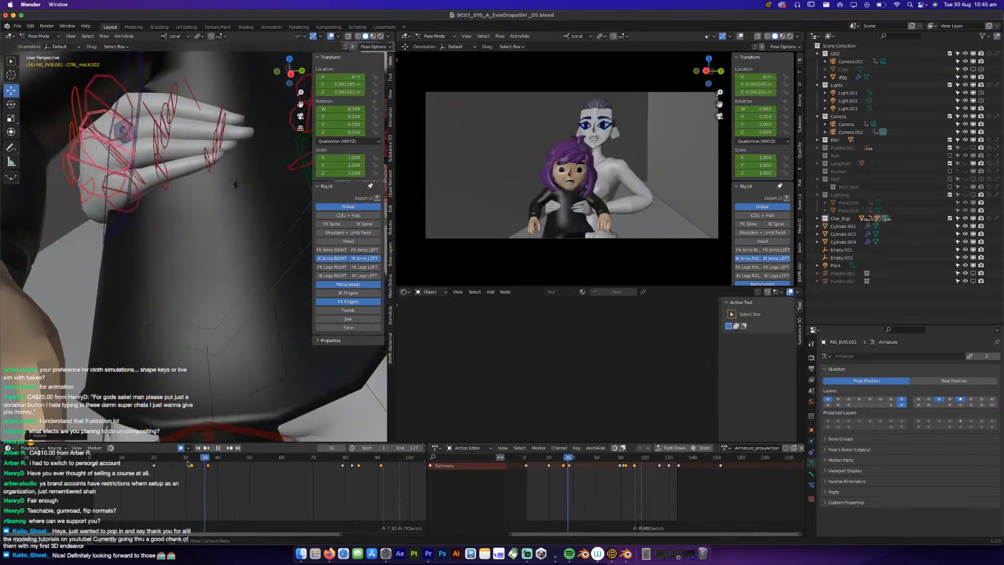
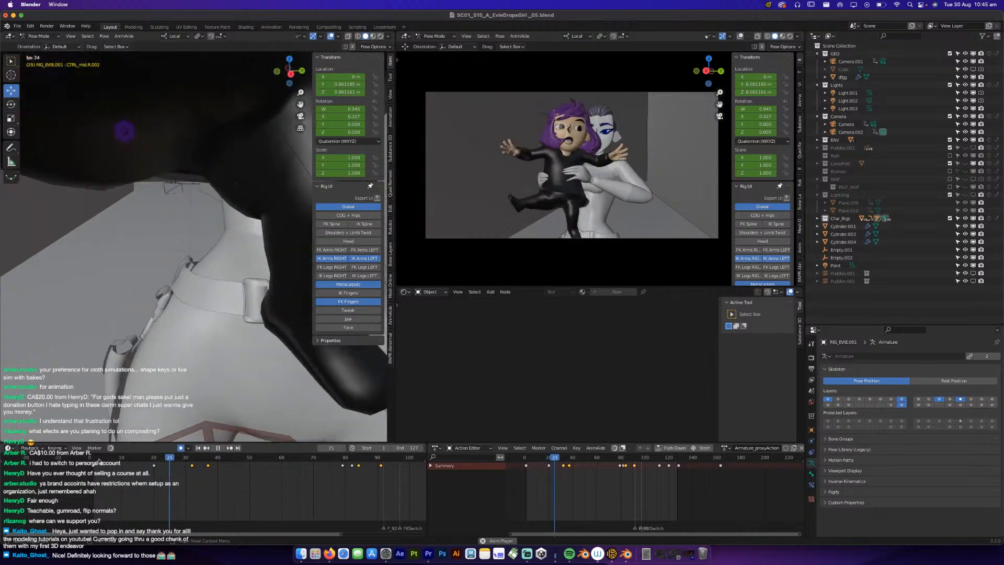
key("space")
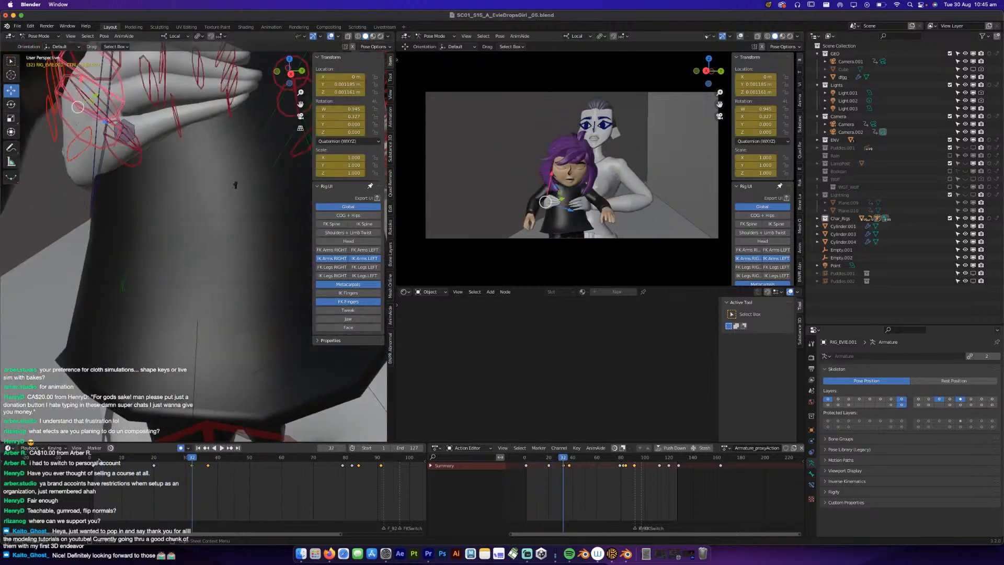
key("super+s")
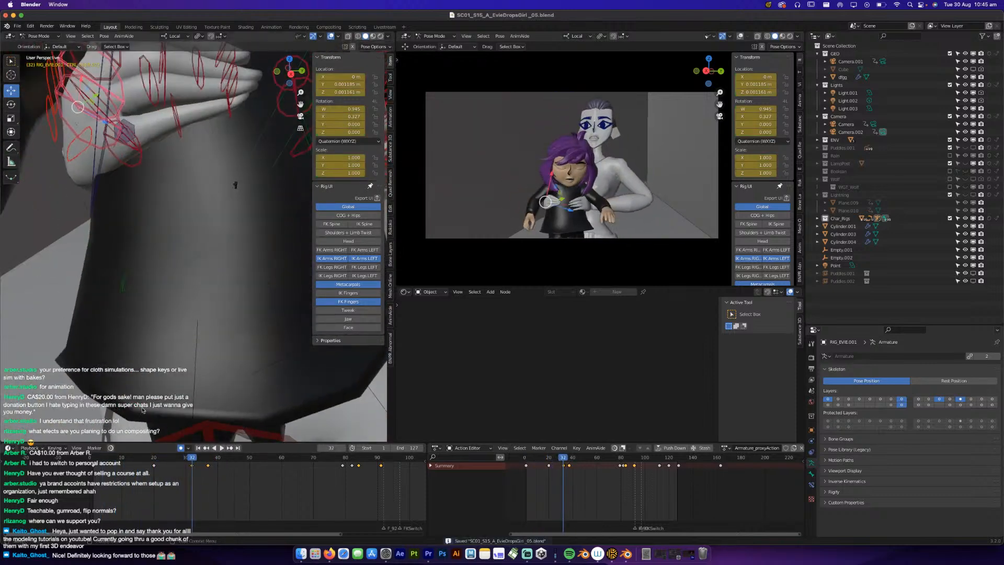
Select the right IK hand control, replay the shot repeatedly from the start to review the hand motion, and save the file.
left_click(89, 186)
scroll(186, 281, "down", 3)
left_click_drag(178, 461, 84, 478)
key("space")
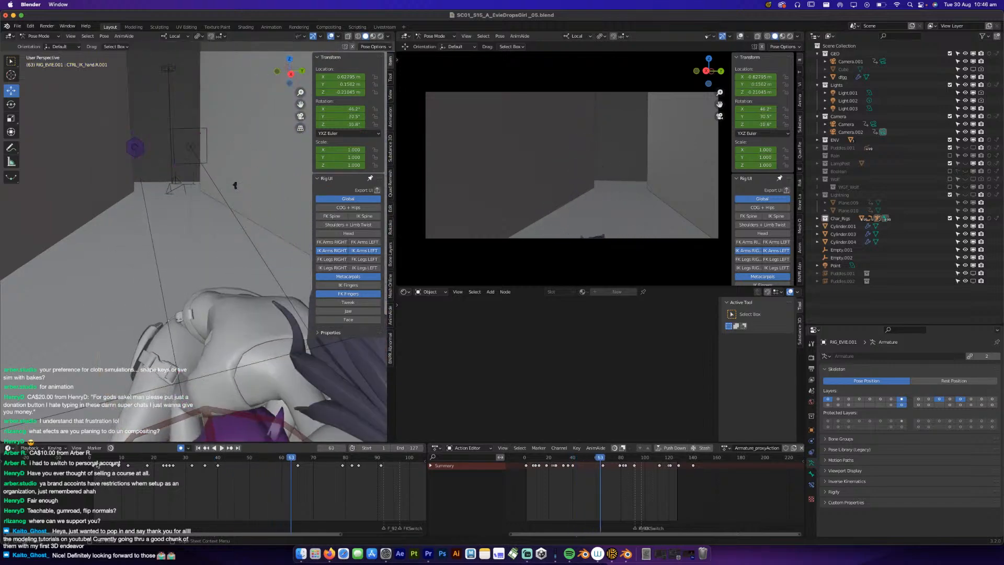
left_click(94, 460)
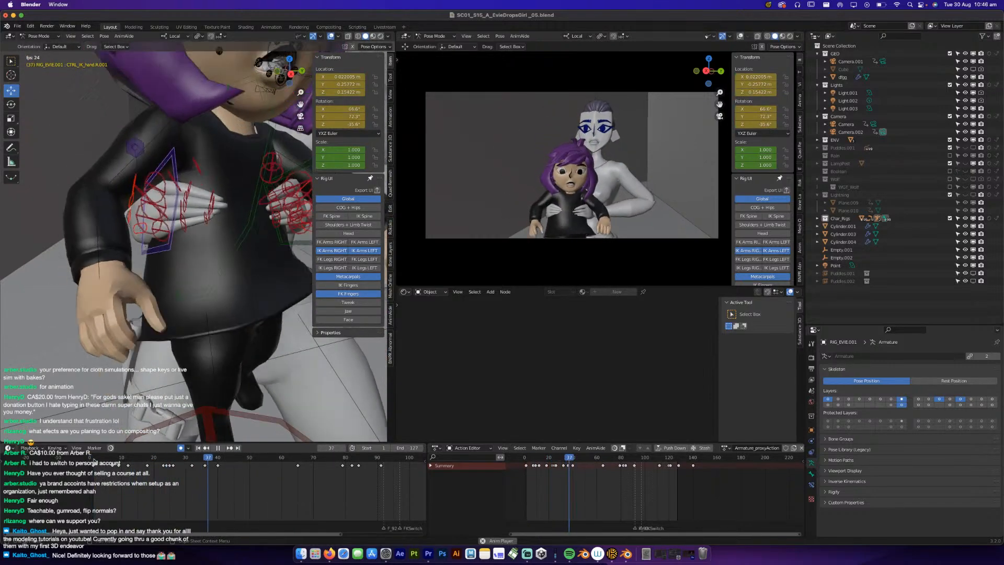
left_click(95, 460)
left_click(94, 460)
left_click(94, 460)
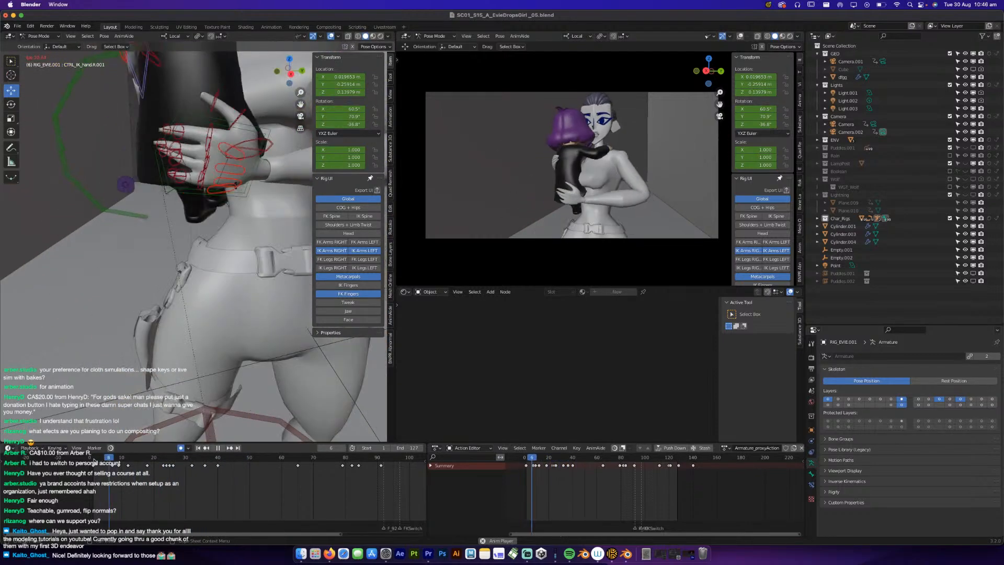
left_click(94, 460)
left_click(94, 460)
left_click(95, 460)
left_click(94, 460)
key("space")
key("super+s")
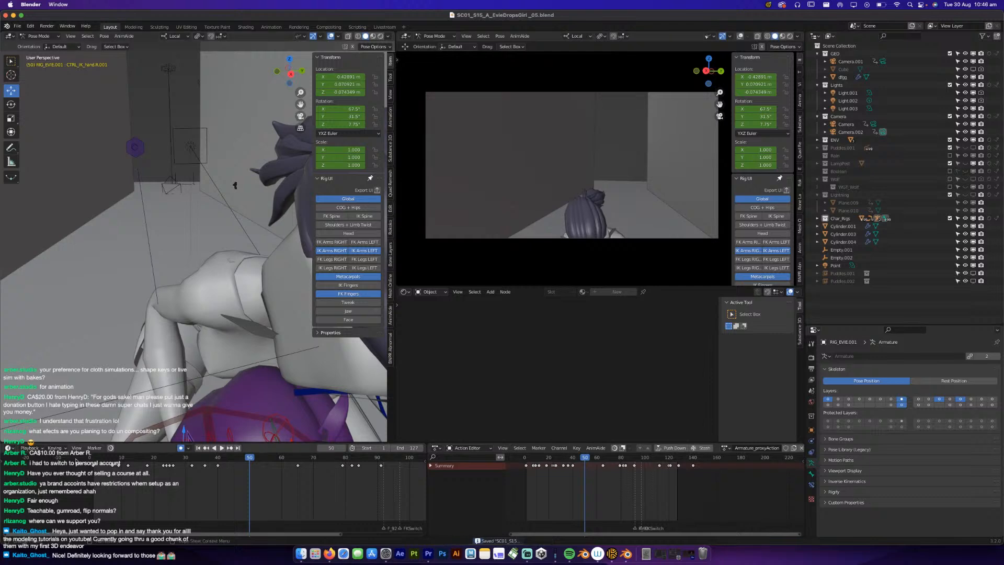
Review the shot once more, including a playback with both characters in view, and save the file.
left_click(93, 459)
key("space")
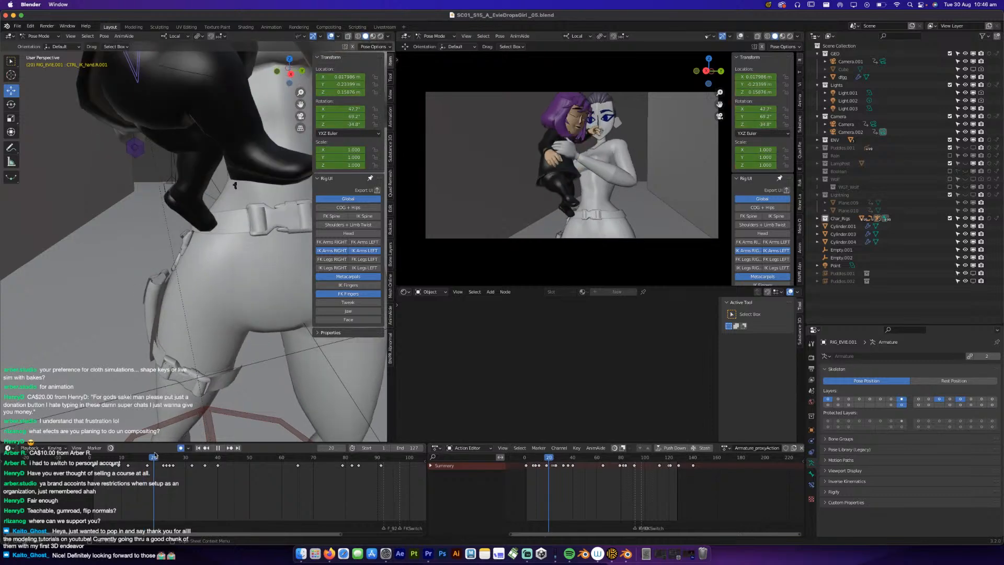
key("space")
key("super+s")
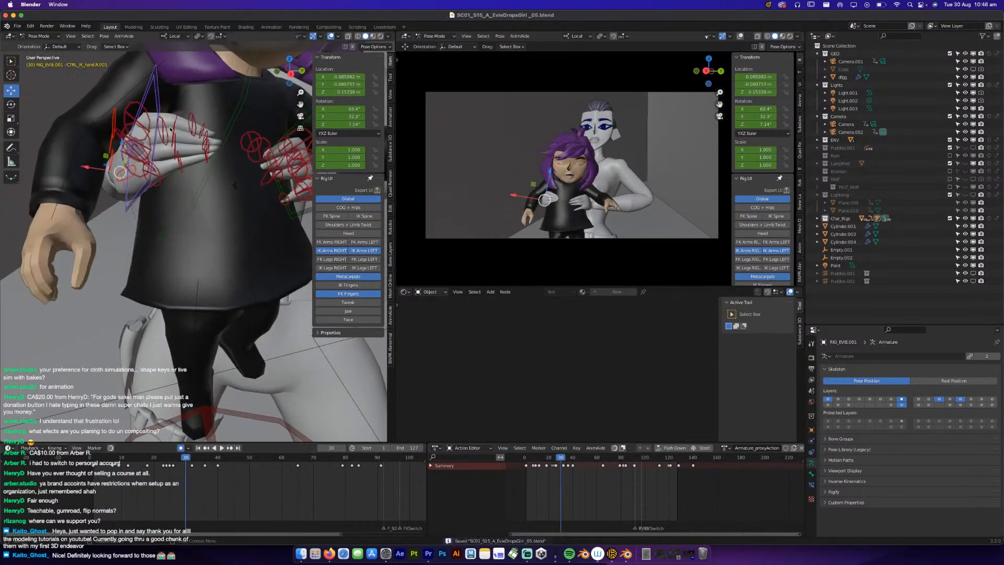
scroll(168, 126, "down", 6)
middle_click_drag(168, 126, 125, 282, "shift")
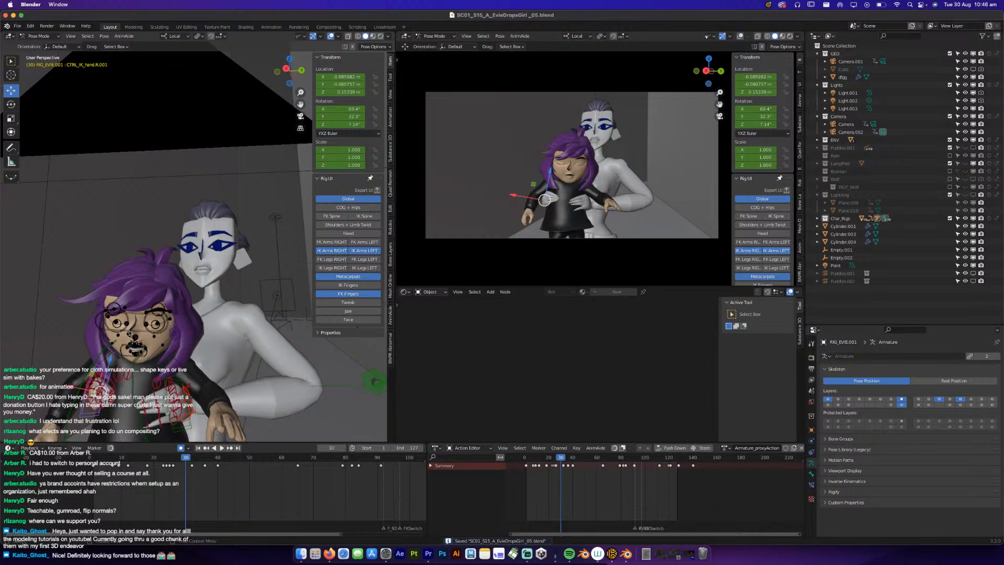
key("space")
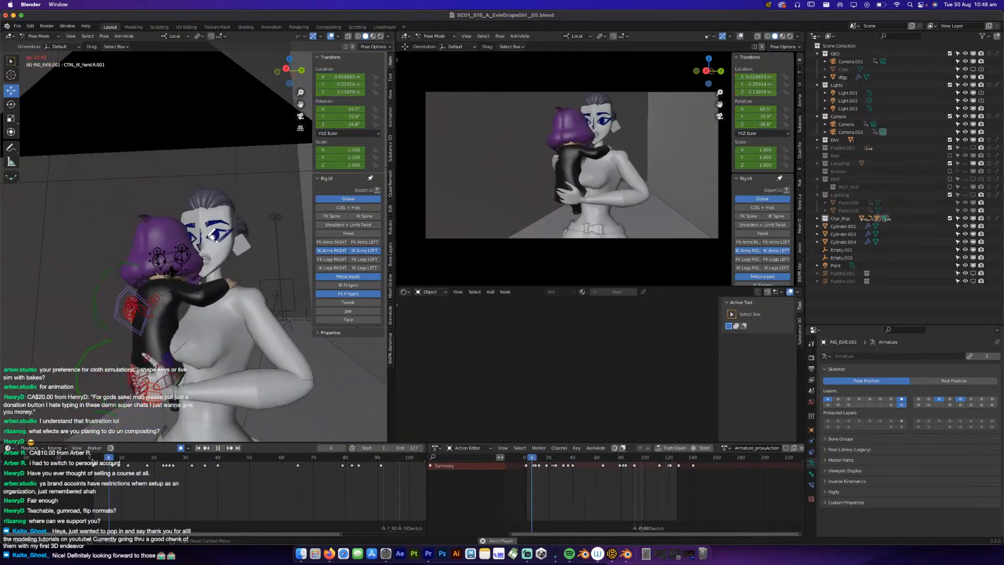
key("Escape")
key("super+s")
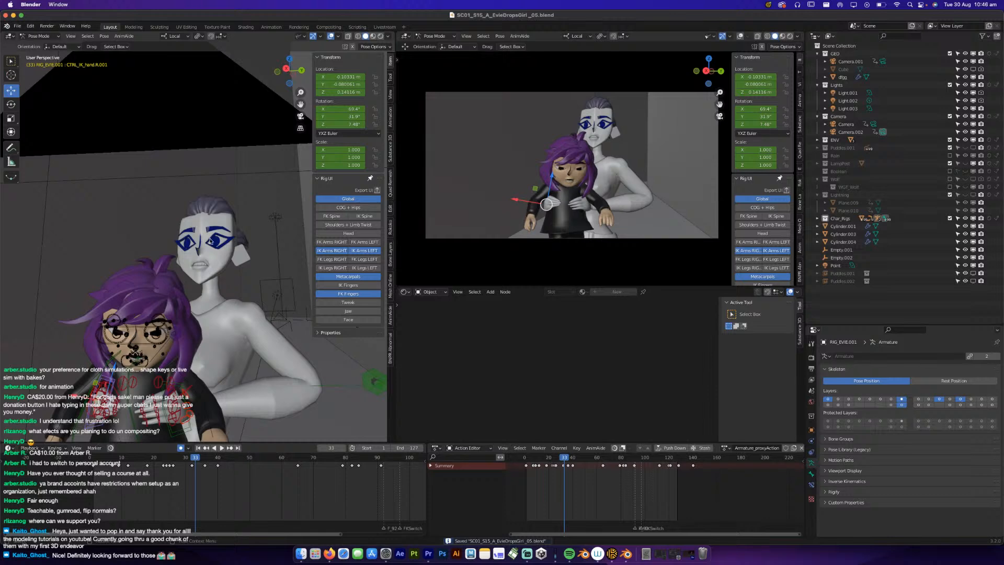
left_click(44, 38)
left_click(50, 50)
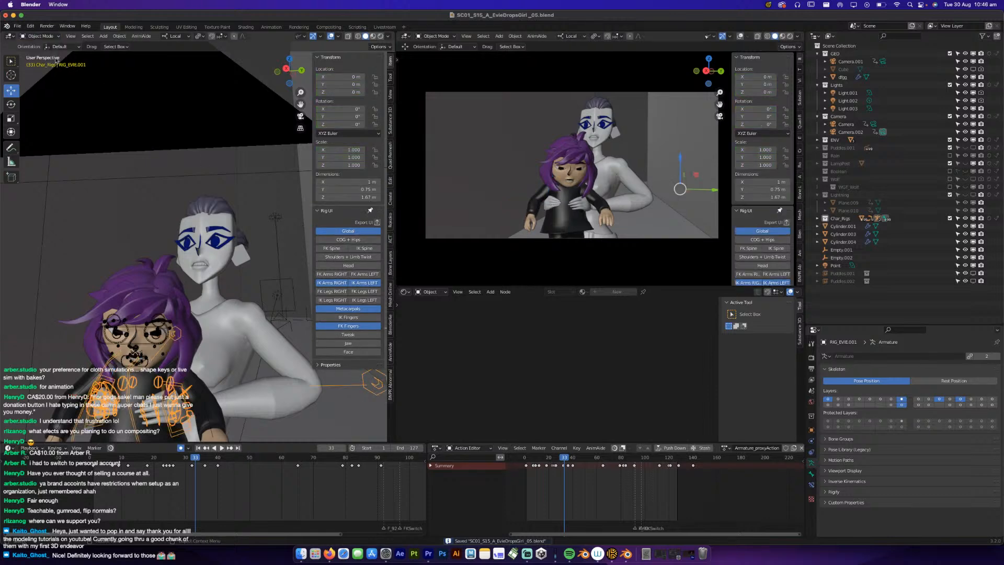
left_click(37, 36)
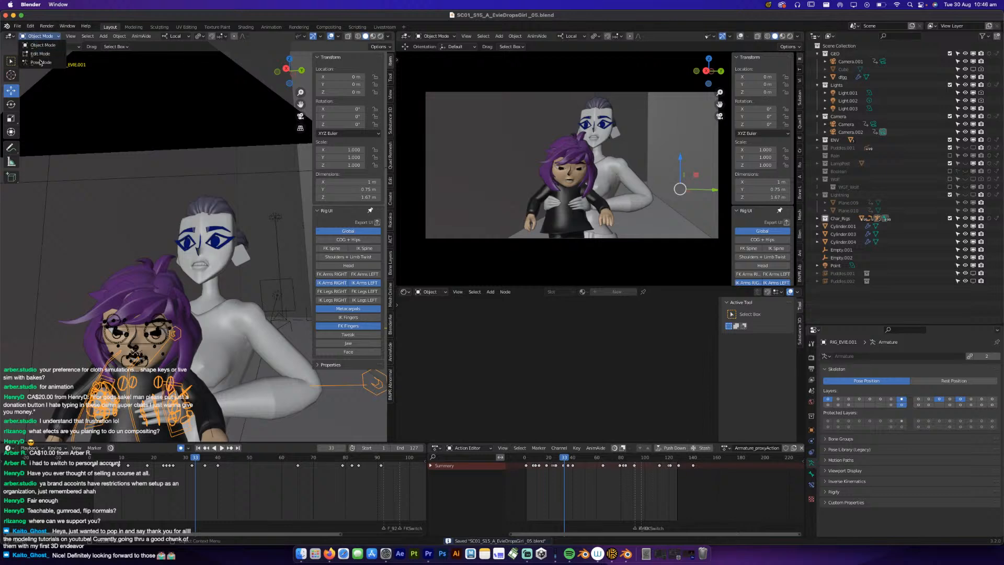
left_click(40, 62)
Swap the woman's visible rig layers from IK arms, metacarpals and FK fingers to the Head, Jaw and Face controls, and save the file.
left_click(353, 319)
left_click_drag(341, 250, 364, 156)
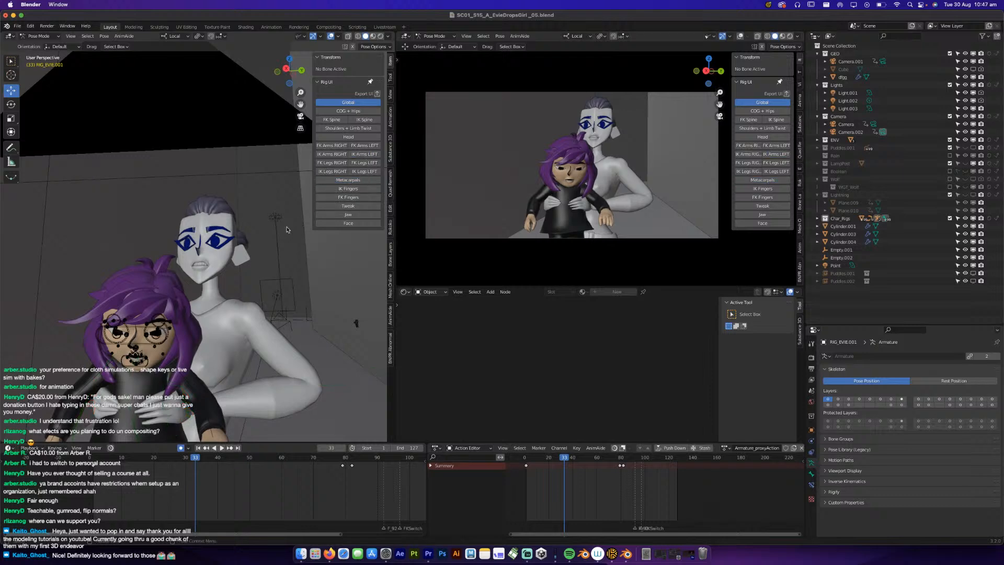
left_click_drag(370, 223, 366, 215)
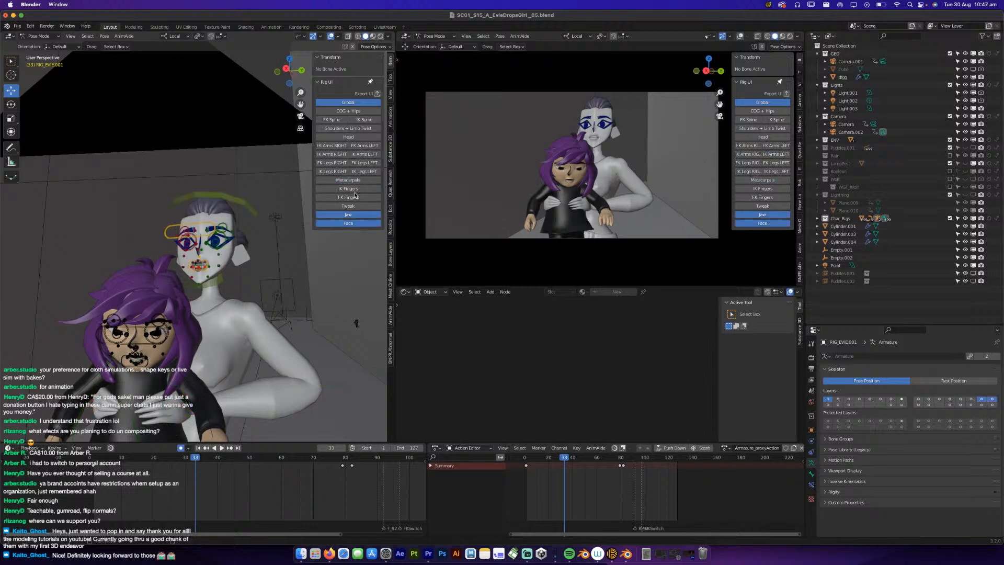
middle_click_drag(173, 265, 199, 246)
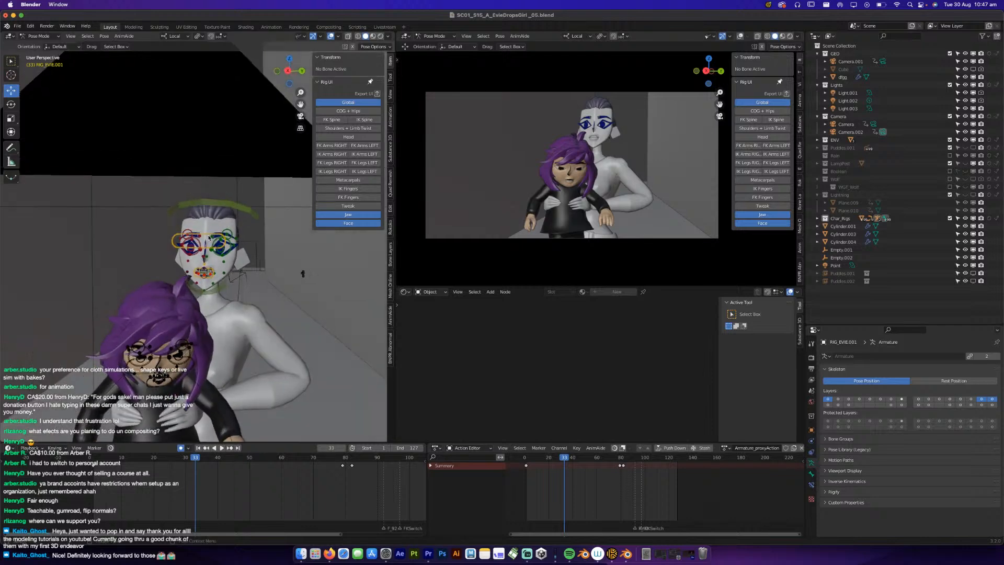
left_click(355, 137)
key("super+s")
scroll(222, 270, "up", 3)
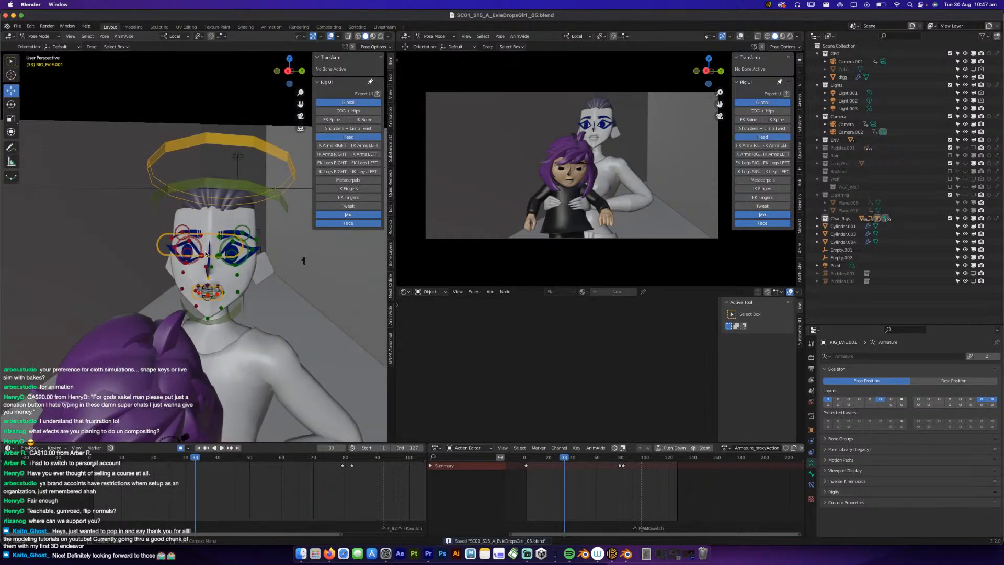
Return to frame 1, play the embrace briefly, inspect both heads from the side, and save the file.
left_click(94, 458)
key("space")
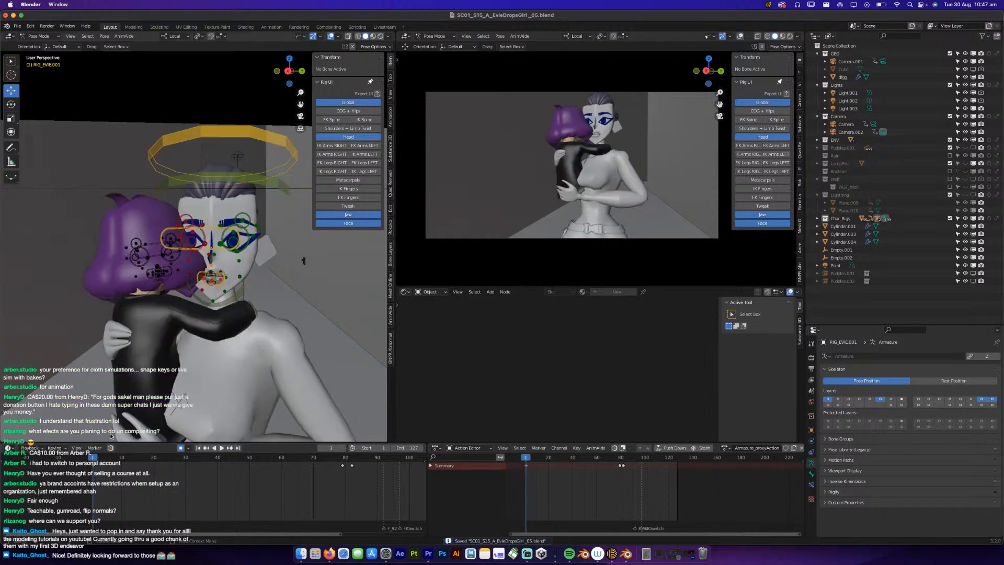
scroll(150, 375, "up", 3)
mouse_move(150, 375)
middle_mouse_down()
mouse_move(180, 375)
mouse_move(153, 377)
mouse_move(151, 400)
mouse_move(141, 298)
mouse_move(131, 372)
mouse_move(153, 373)
middle_mouse_up()
scroll(154, 385, "down", 4)
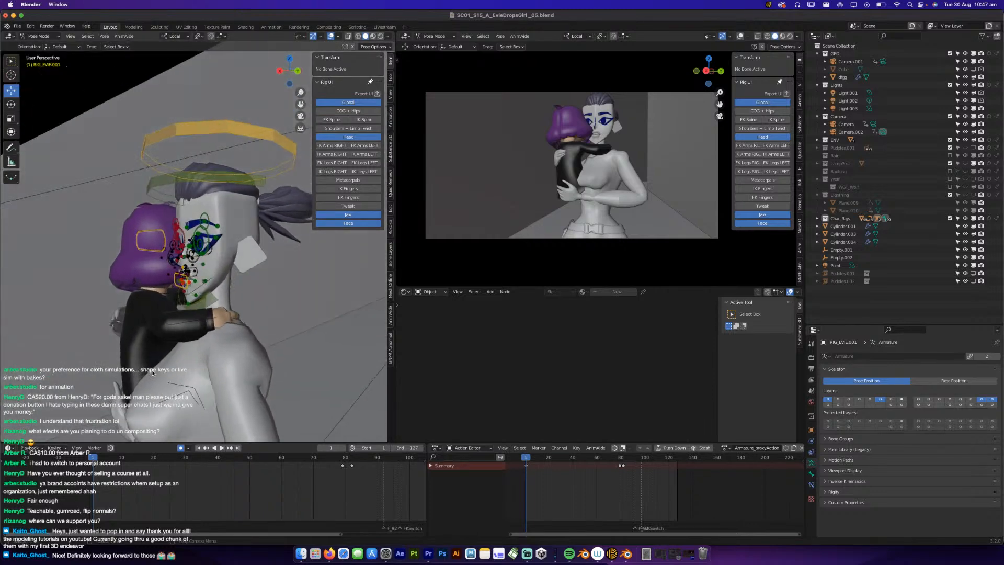
key("super+s")
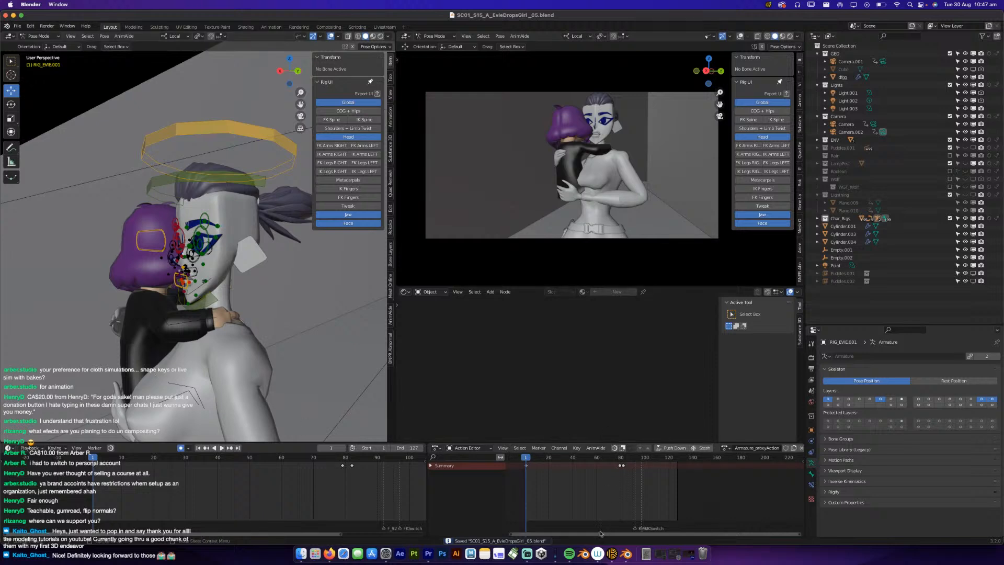
Switch to the Premiere Pro edit and replay the cut into the hug shot around 00:01:03.
left_click(428, 553)
left_click_drag(514, 362, 536, 376)
key("Left")
key("Left")
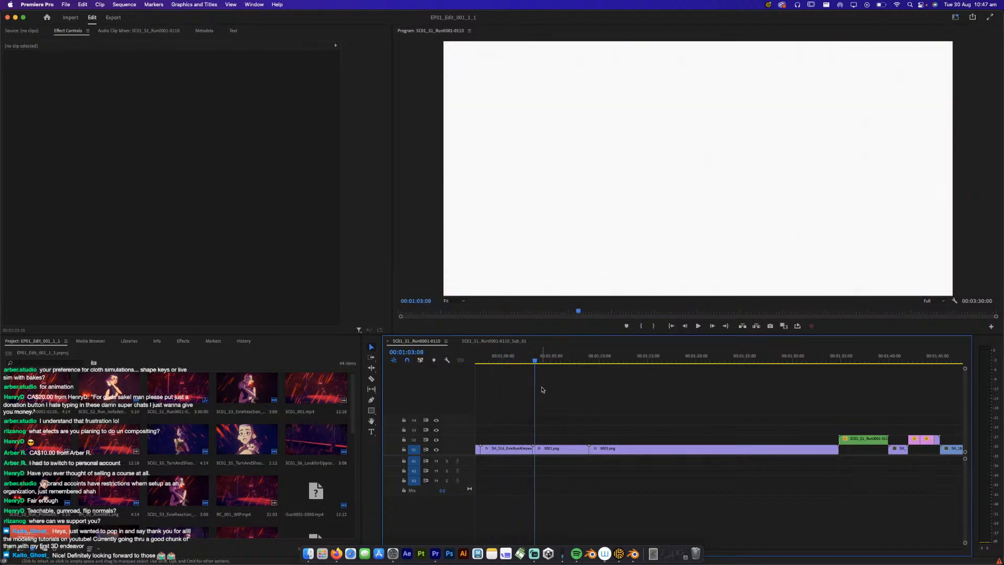
key("j")
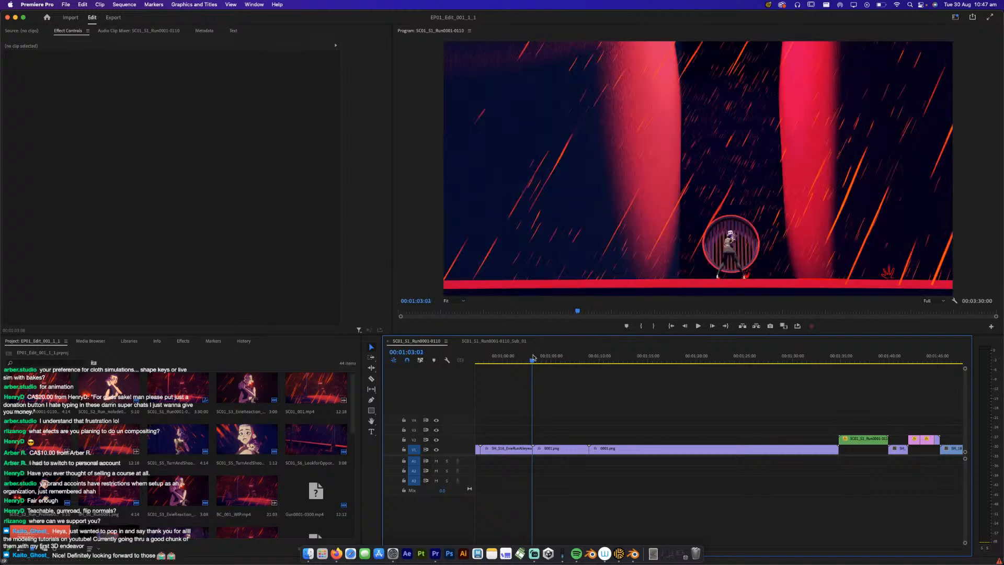
key("l")
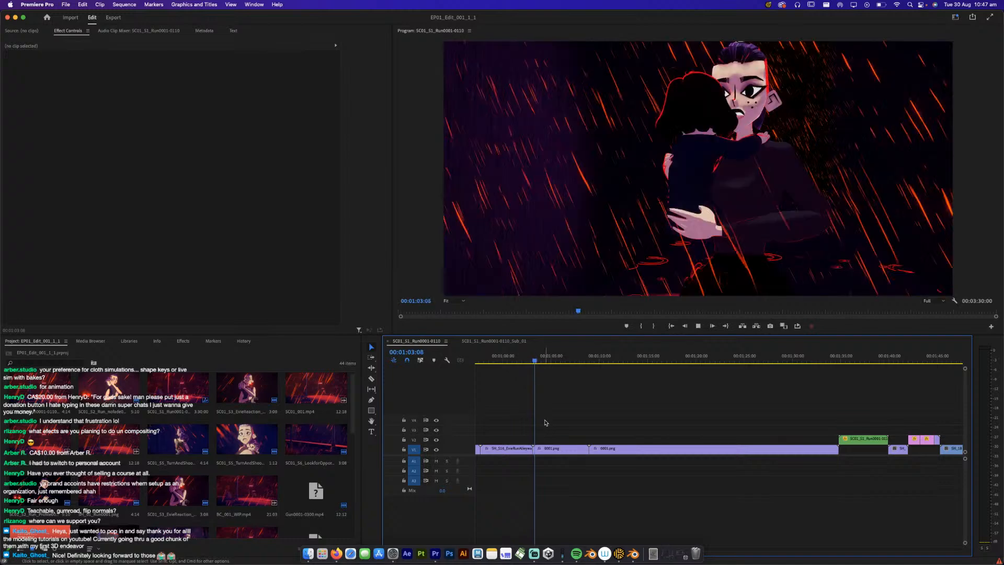
key("k")
left_click(527, 361)
key("l")
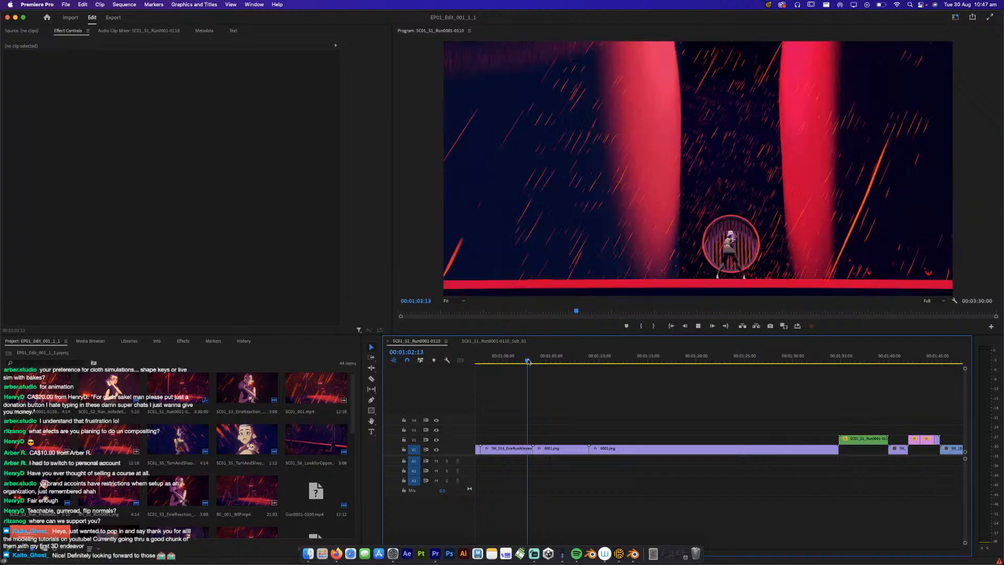
key("k")
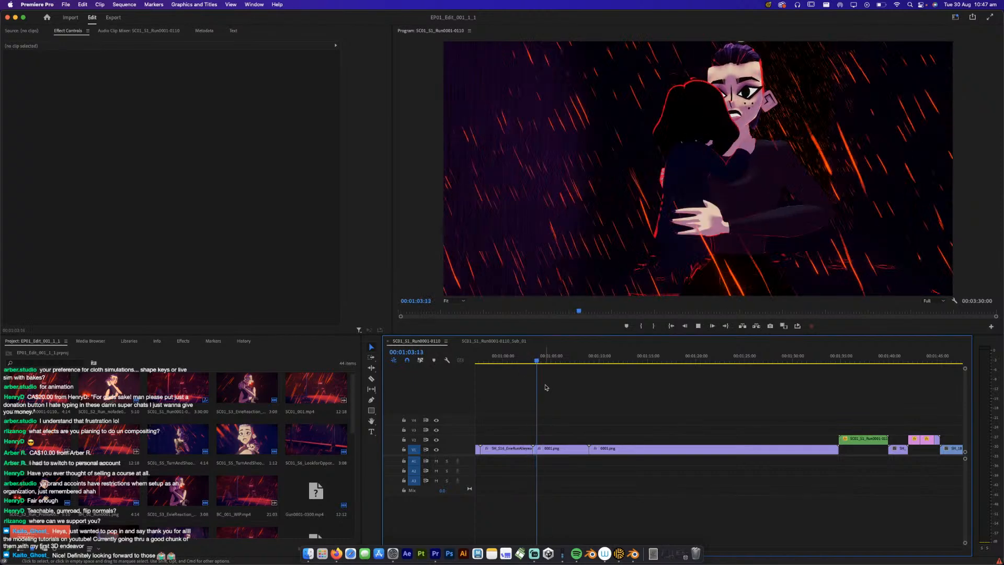
Step repeatedly back and forth through the hug frames around 00:01:03:17 to 00:01:03:22 to study the heads and faces, and save the project.
key("Right")
key("Right")
key("Right")
key("Right")
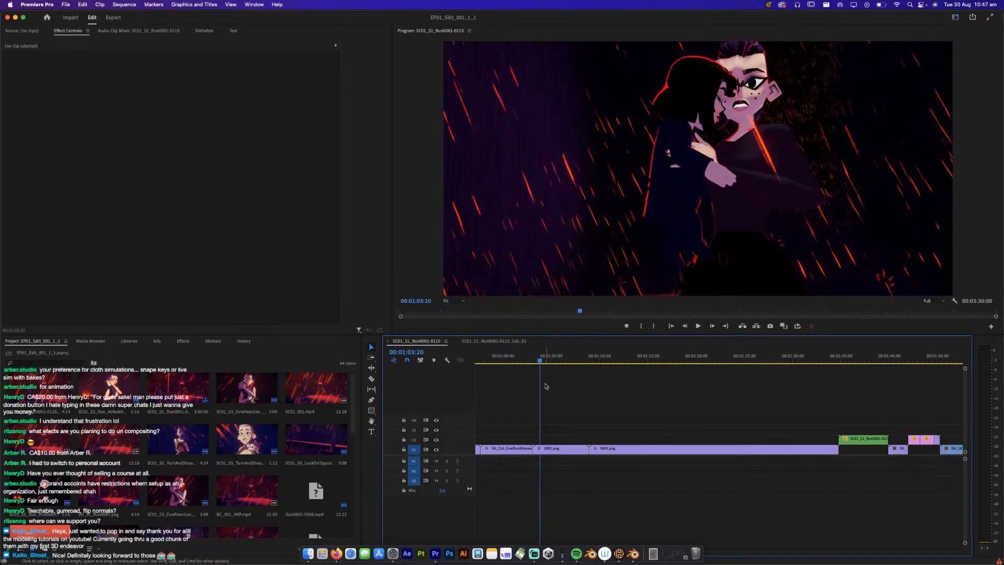
key("Left")
key("Left")
key("Left")
key("Left")
key("Left")
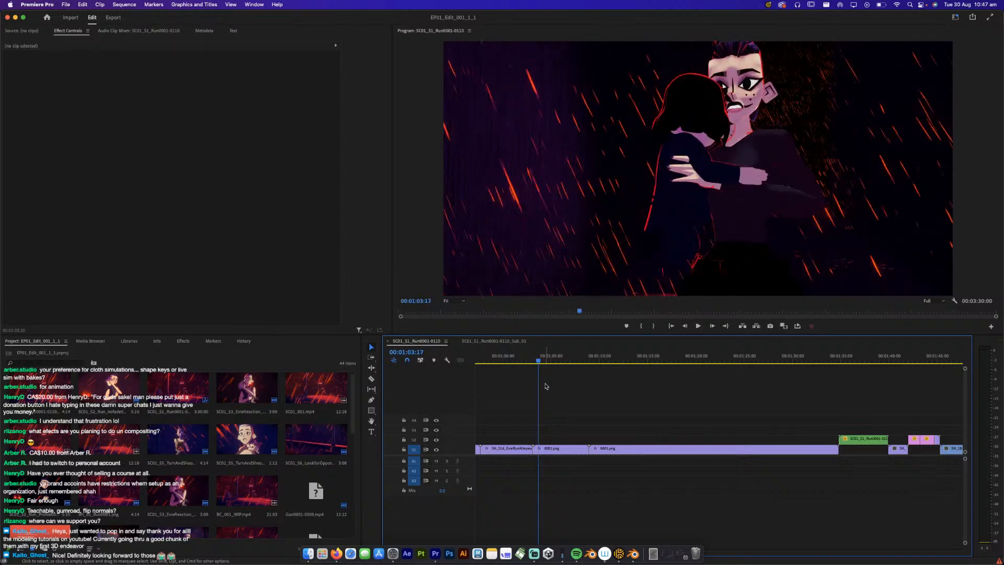
key("Right")
key("Right")
key("Right")
key("Right")
key("Right")
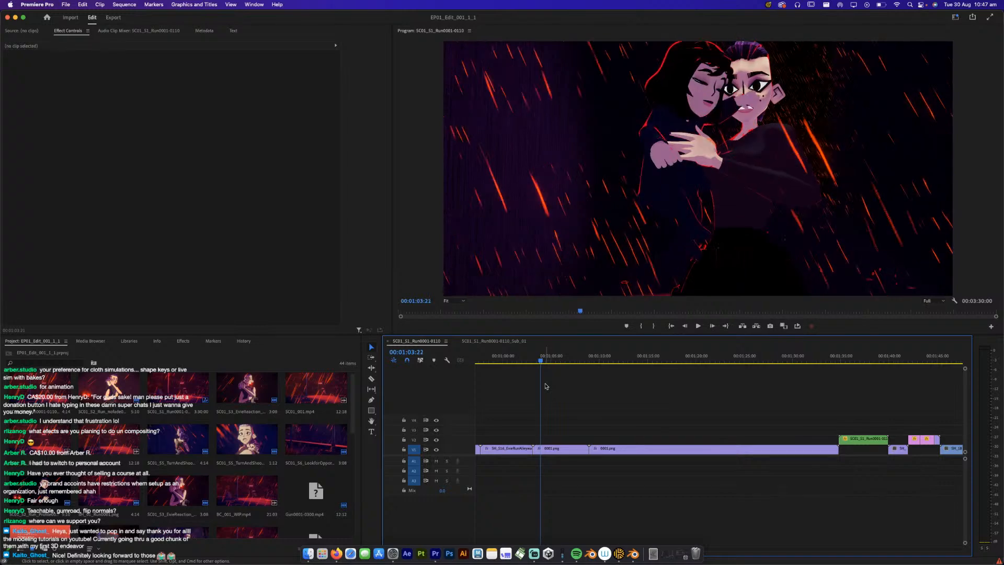
key("Left")
key("Left")
key("Left")
key("Left")
key("Left")
key("Right")
key("Right")
key("Right")
key("Right")
key("Right")
key("Right")
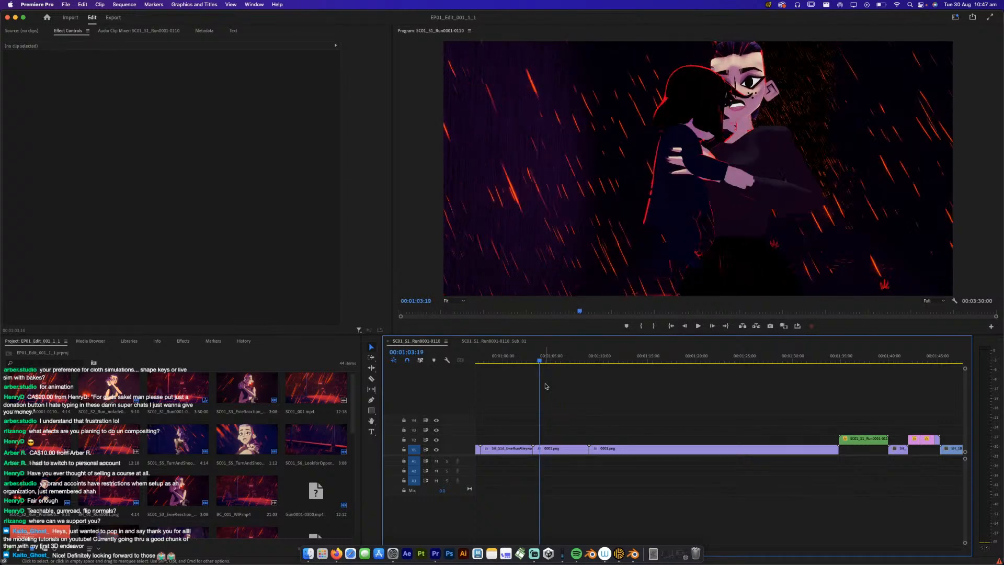
key("Left")
key("Left")
key("Left")
key("Left")
key("Left")
key("Right")
key("Right")
key("Right")
key("Right")
key("Right")
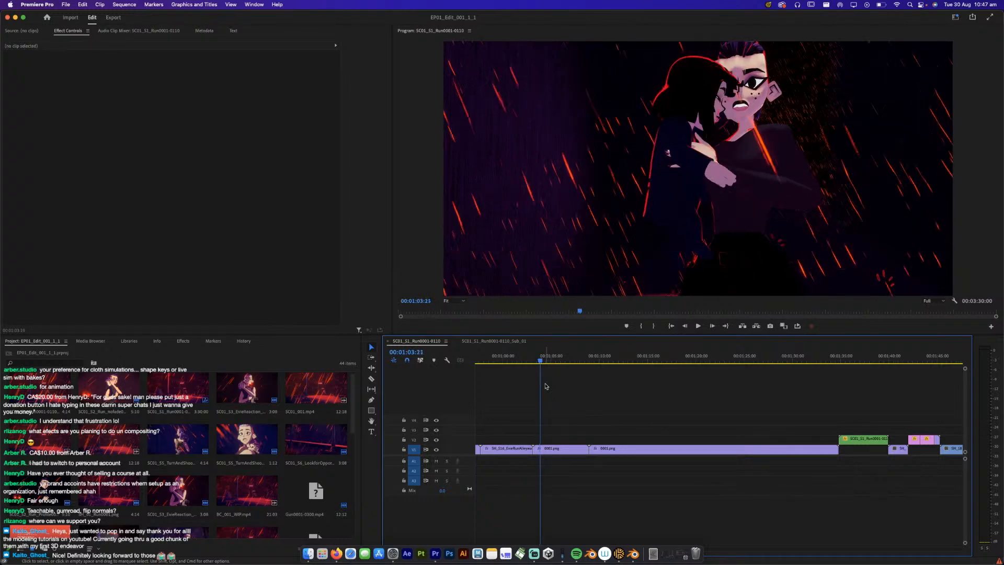
key("super+s")
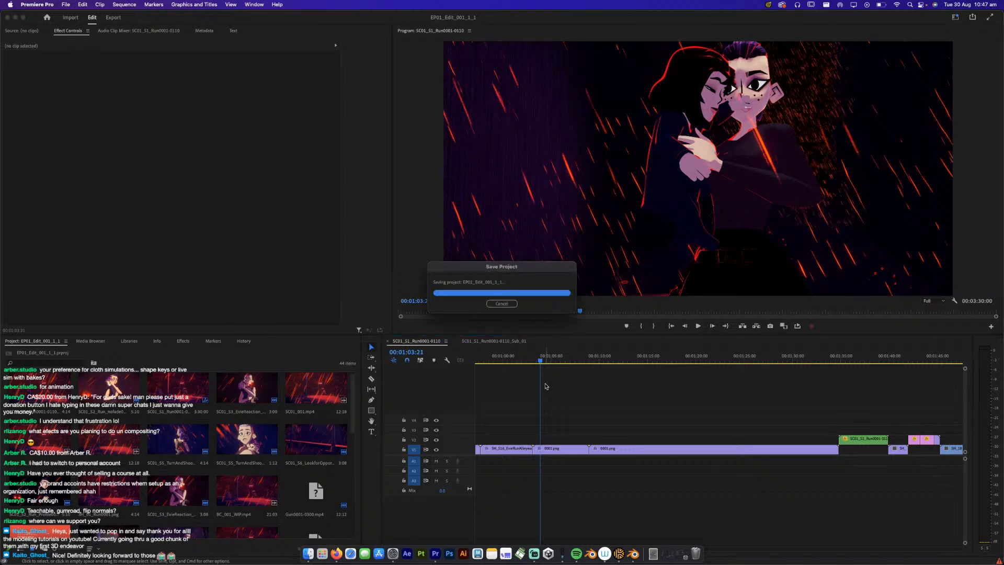
Switch back to Blender and raise the middle of the woman's right eyebrow slightly on frame 1.
left_click(633, 553)
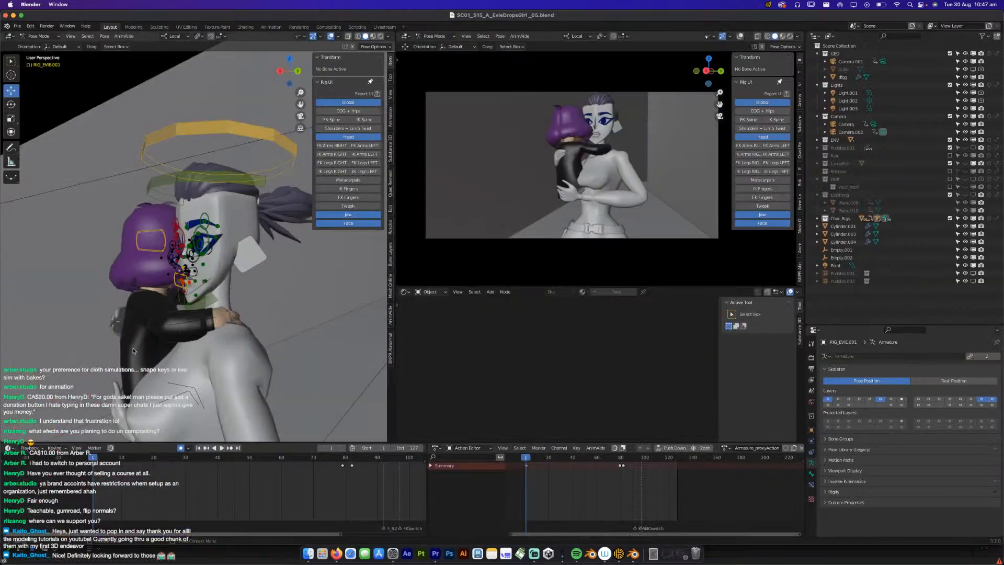
middle_click_drag(155, 298, 211, 321)
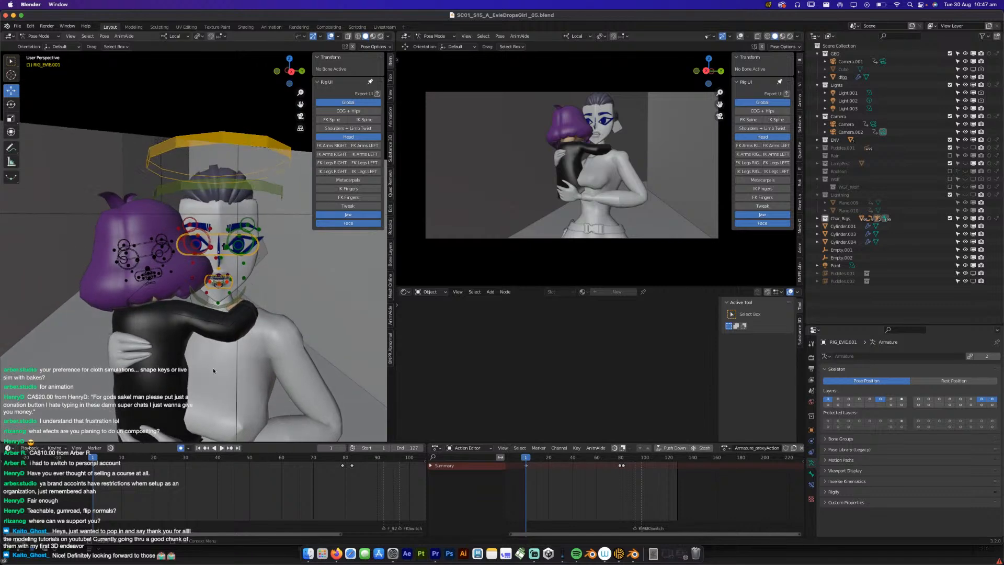
scroll(202, 209, "up", 6)
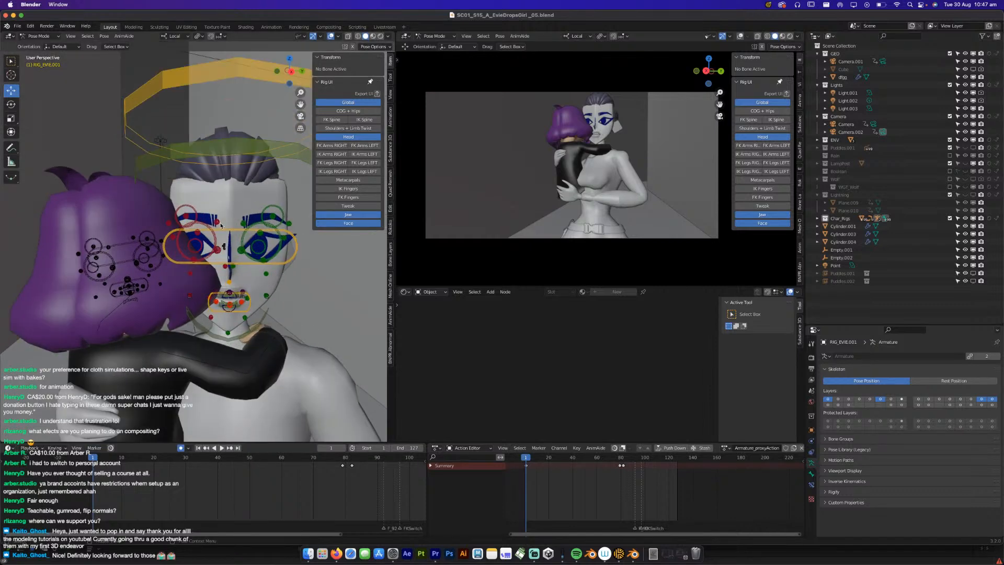
left_click(208, 211)
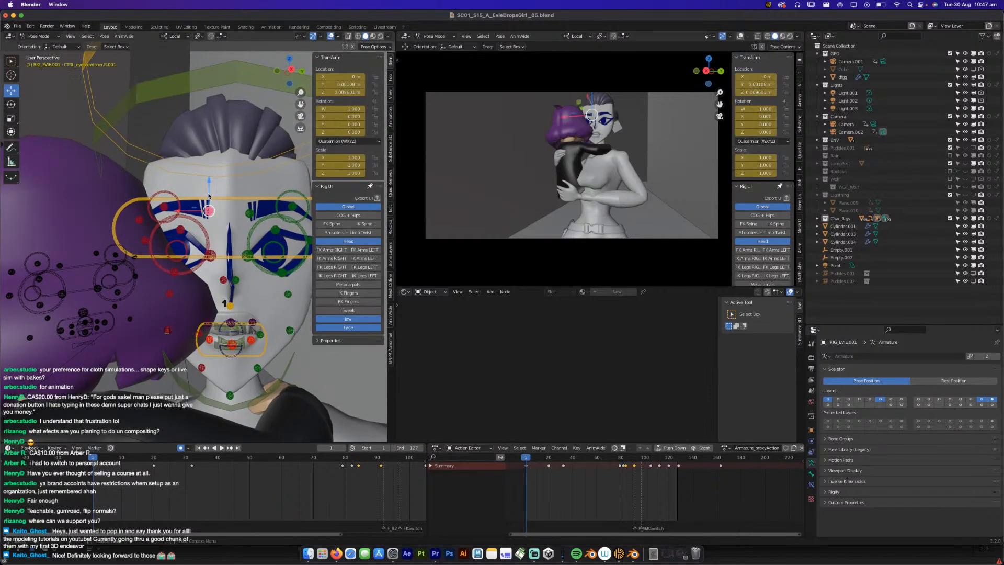
left_click(166, 206)
left_click_drag(164, 177, 165, 170)
middle_click_drag(264, 220, 249, 223, "shift")
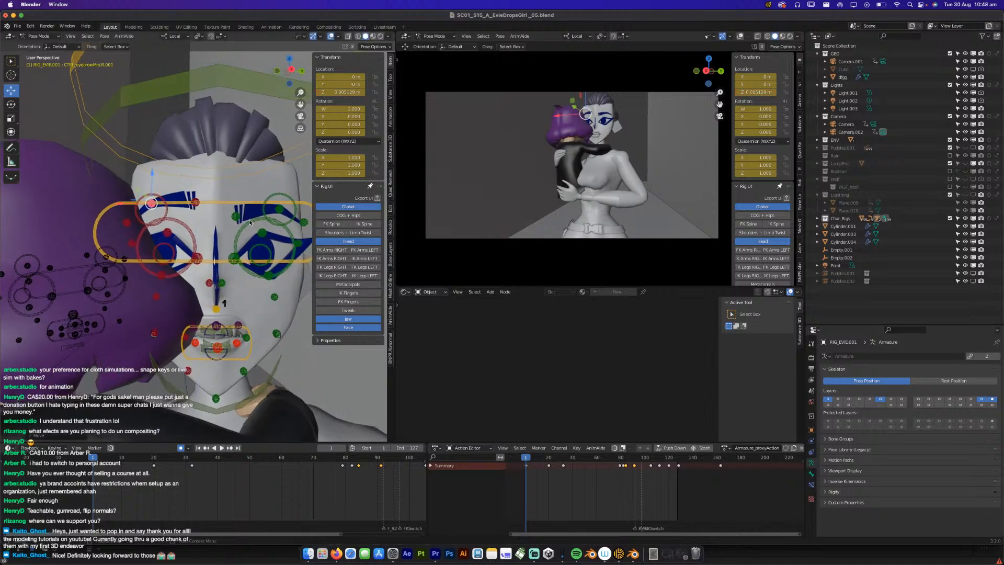
Raise the inner and middle controls of the woman's left eyebrow on frame 1 and nudge its main eyebrow control.
left_click(237, 217)
left_click_drag(237, 187, 278, 182)
left_click(284, 214)
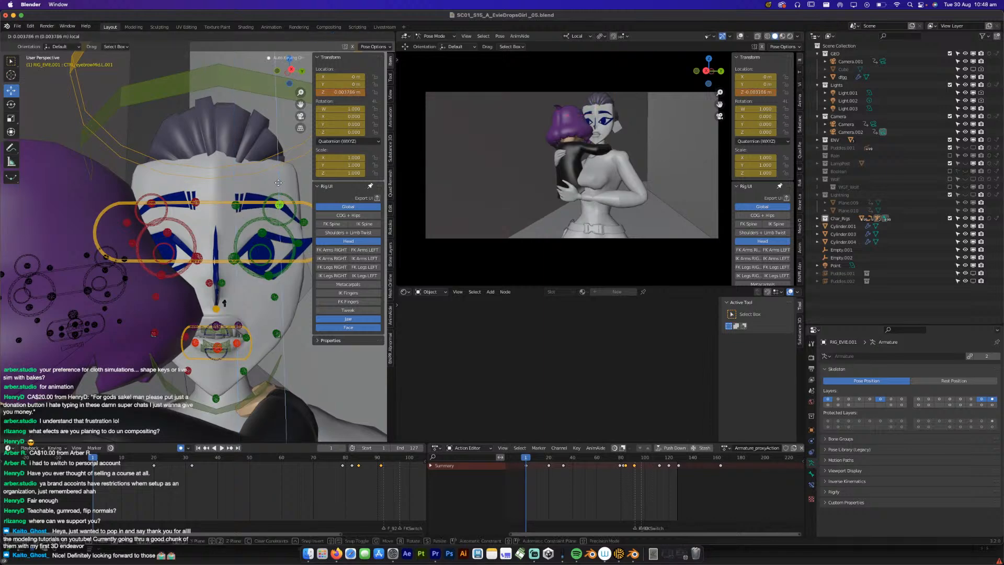
left_click(284, 198)
left_click_drag(278, 188, 278, 187)
Try rotating the woman's left main eyebrow control twice, clearing its rotation after each attempt.
key("r")
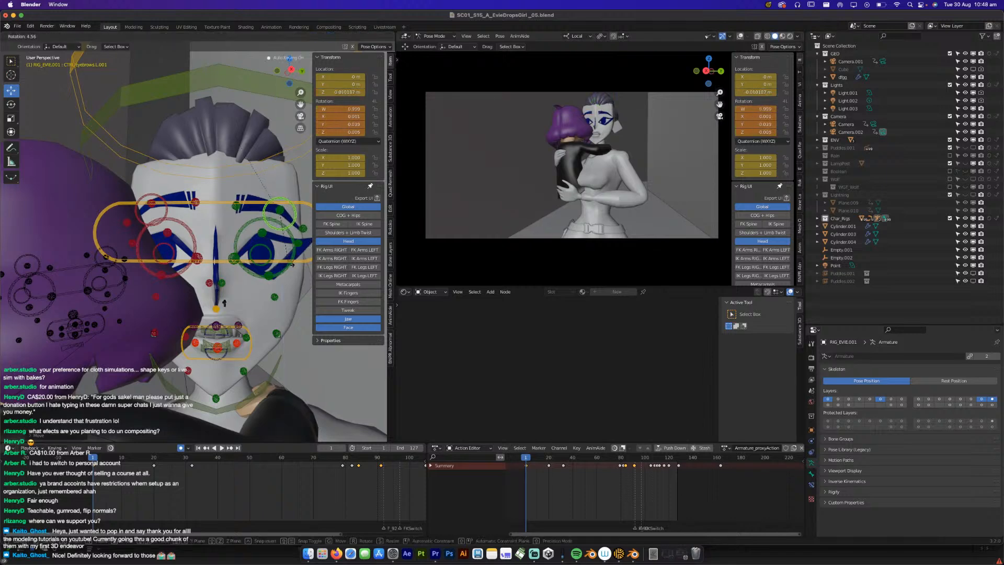
left_click(290, 261)
key("alt+r")
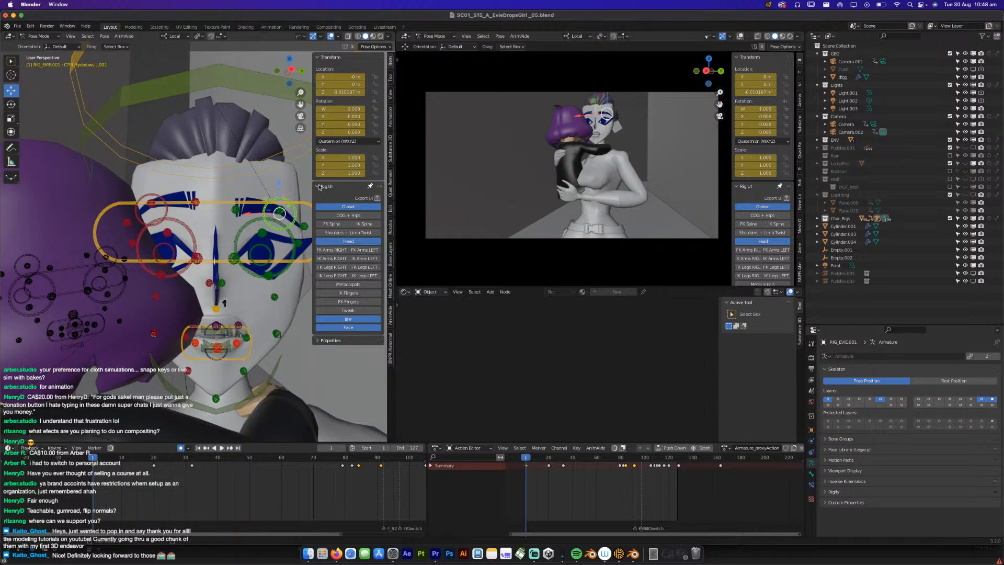
middle_click_drag(280, 263, 225, 277)
key("r")
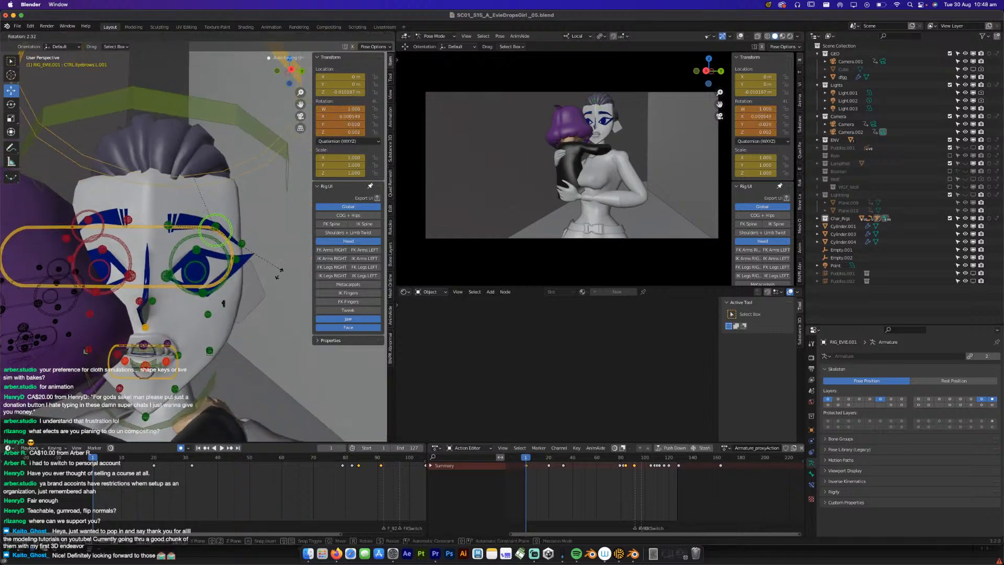
left_click(290, 260)
key("alt+r")
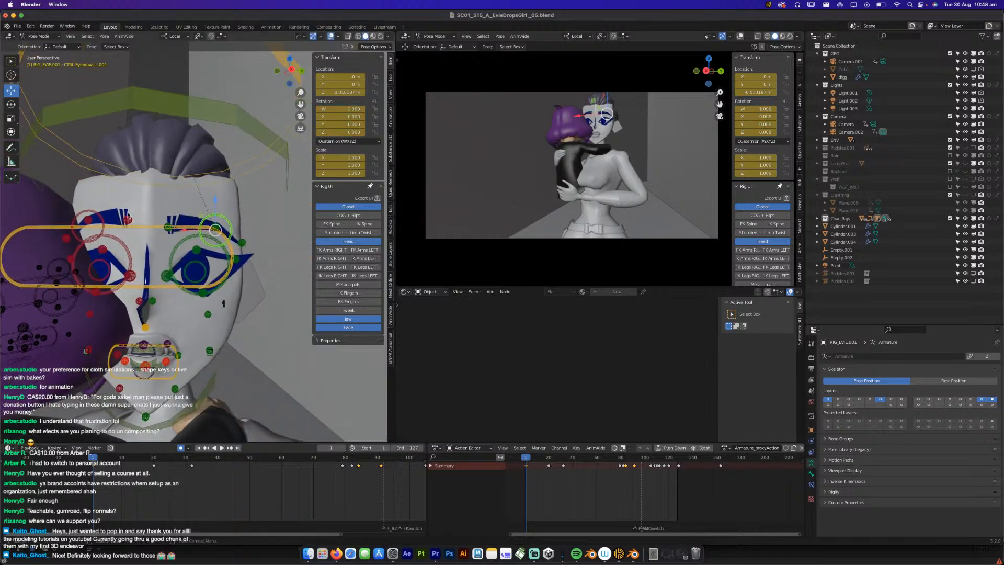
Convert the rotation mode of both main eyebrow controls from Quaternion to XYZ Euler and save the file.
left_click(92, 214)
left_click(217, 214)
key("super+s")
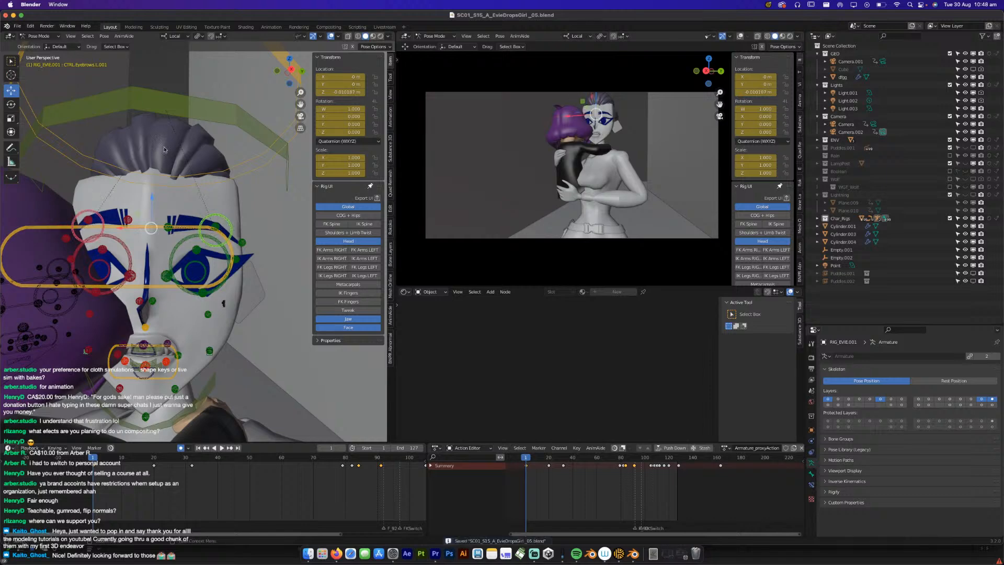
left_click(108, 35)
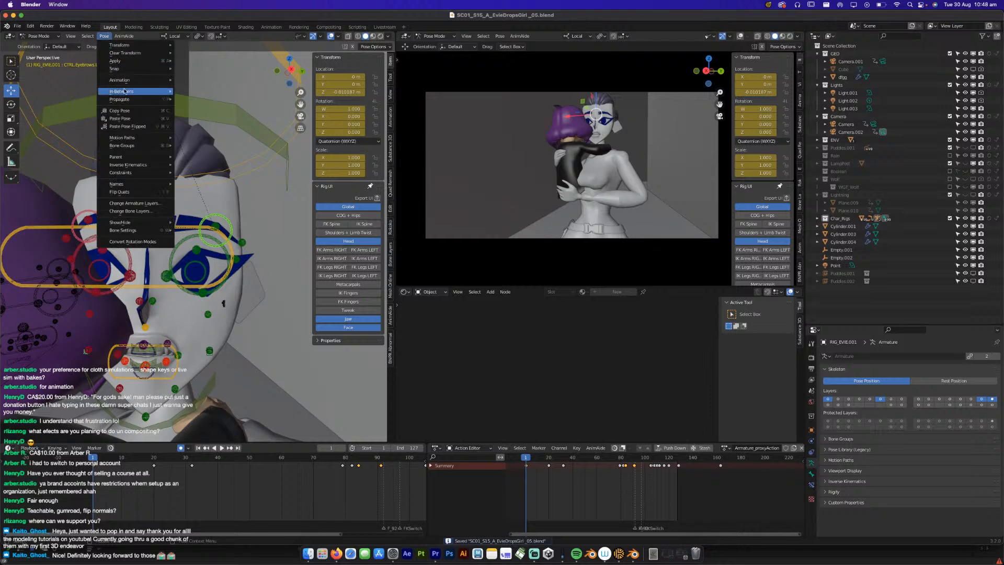
left_click(104, 36)
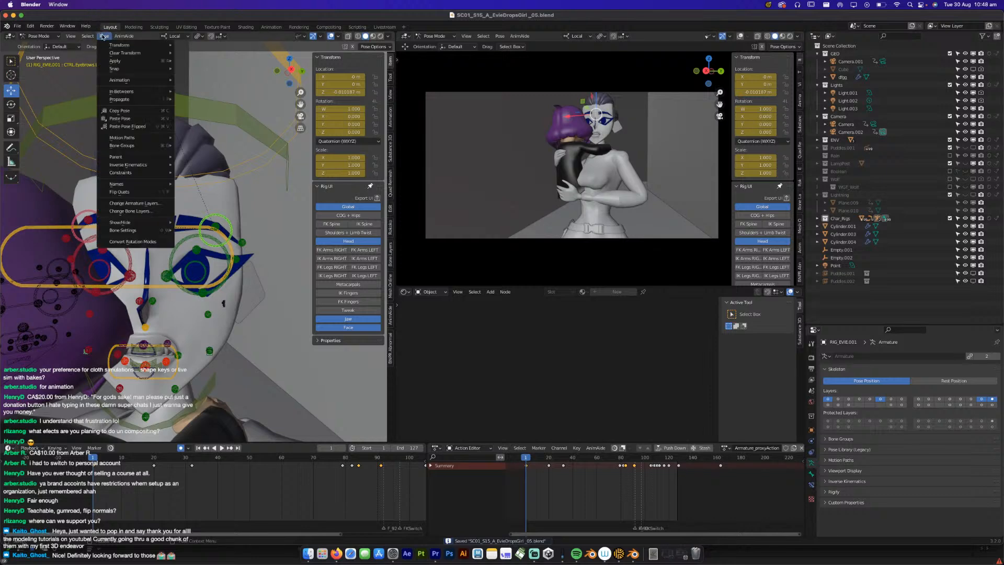
left_click(120, 222)
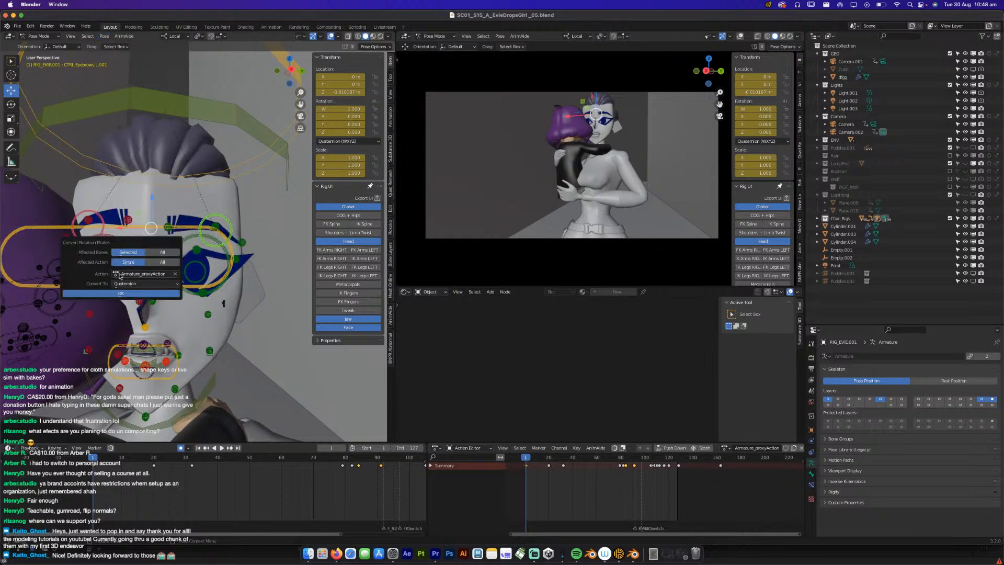
left_click(137, 282)
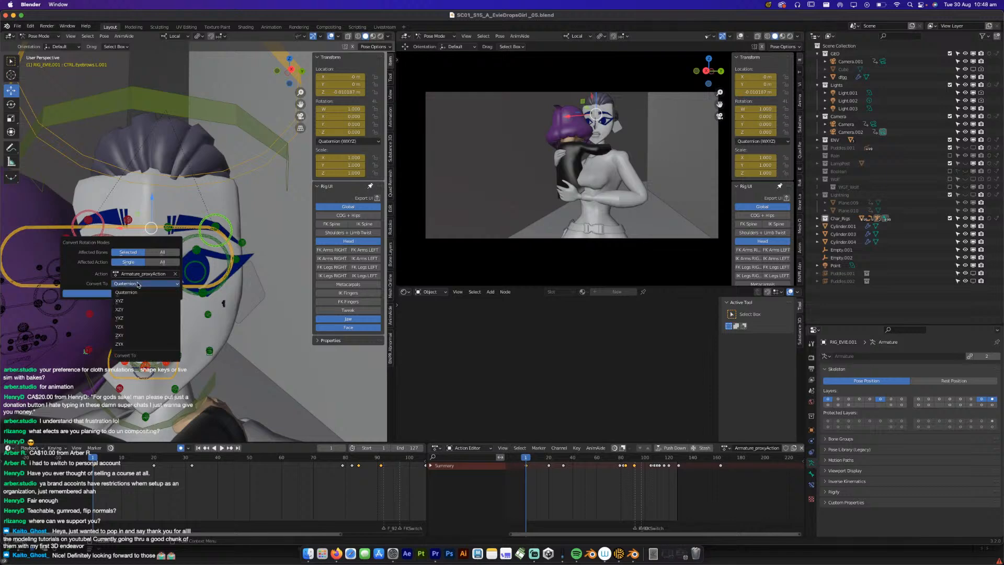
left_click(120, 302)
left_click(119, 293)
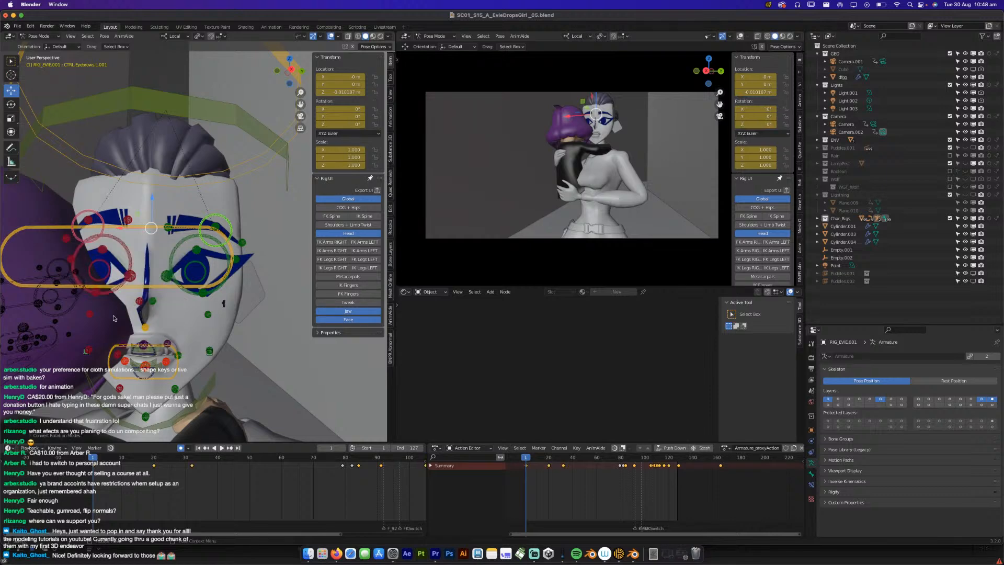
key("super+s")
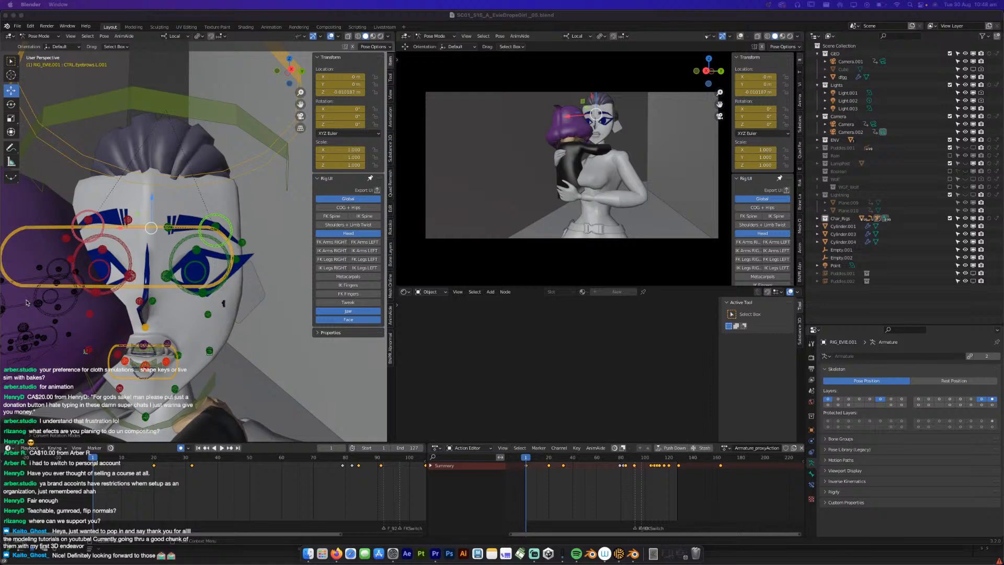
Play the opening frames to check the face animation and return to frame 1.
mouse_move(198, 297)
middle_mouse_down()
mouse_move(222, 298)
mouse_move(201, 298)
middle_mouse_up()
key("space")
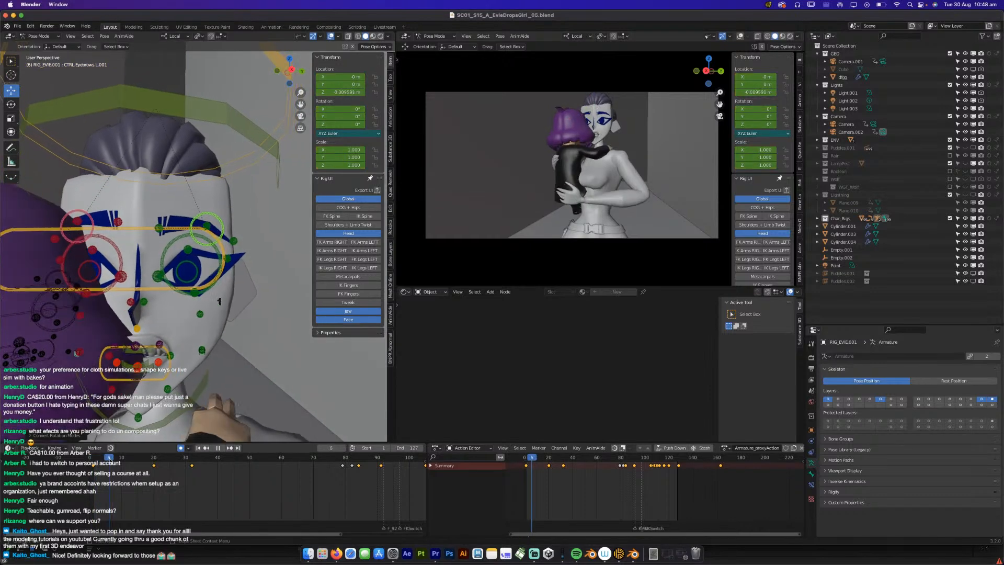
left_click_drag(143, 454, 93, 464)
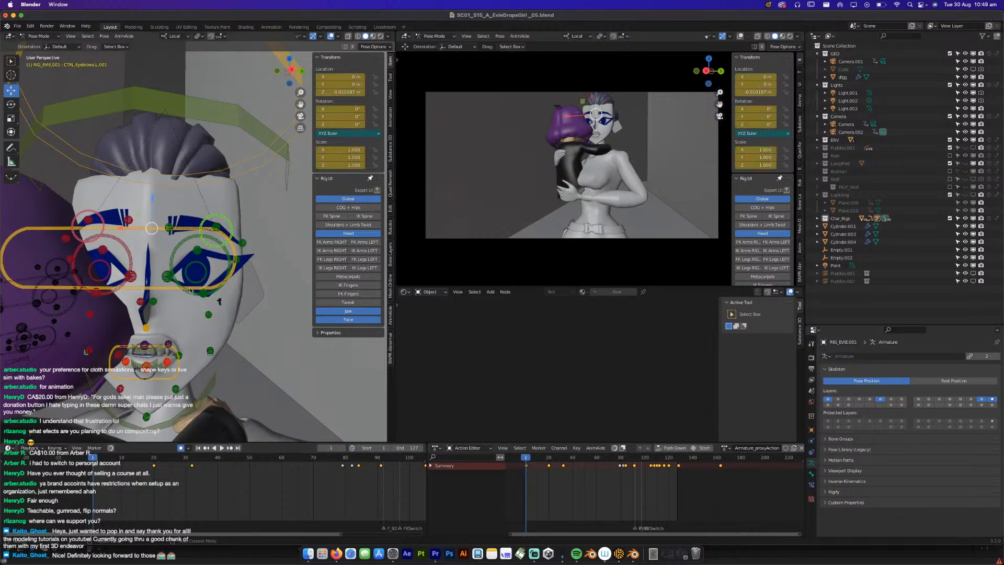
Shift the woman's left pupil slightly towards the nose and lower both pupils on frame 1.
left_click(205, 270)
left_click_drag(167, 272, 167, 273)
left_click_drag(163, 273, 164, 272)
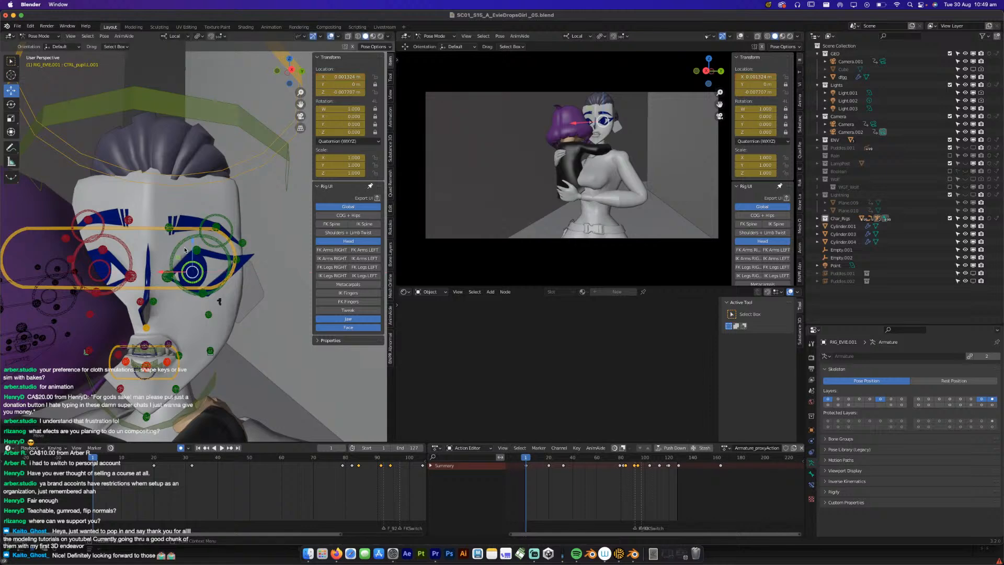
left_click_drag(193, 241, 193, 244)
left_click(107, 273)
mouse_move(101, 246)
left_mouse_down()
mouse_move(79, 273)
mouse_move(99, 256)
left_mouse_up()
left_click(189, 267)
left_click_drag(192, 250, 177, 273)
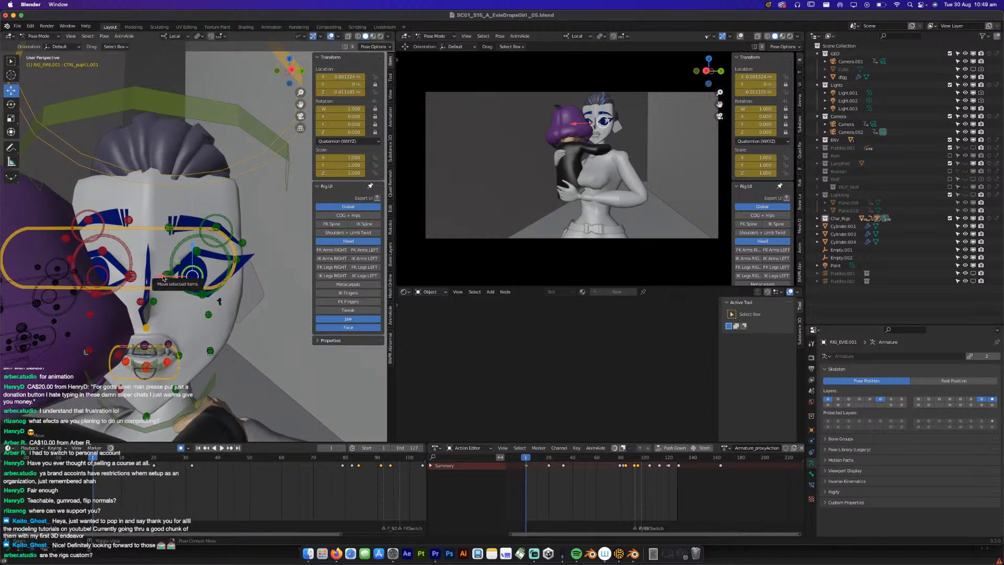
Save the file, lower the woman's right pupil a touch and adjust her left upper eyelid control slightly on frame 1.
left_click(166, 276)
key("super+s")
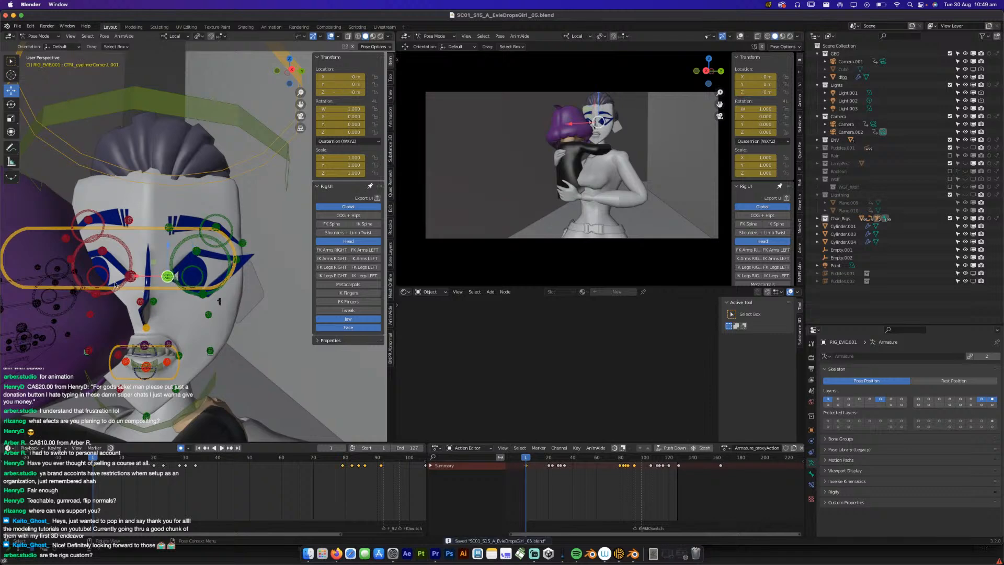
left_click(106, 277)
left_click_drag(99, 254, 99, 255)
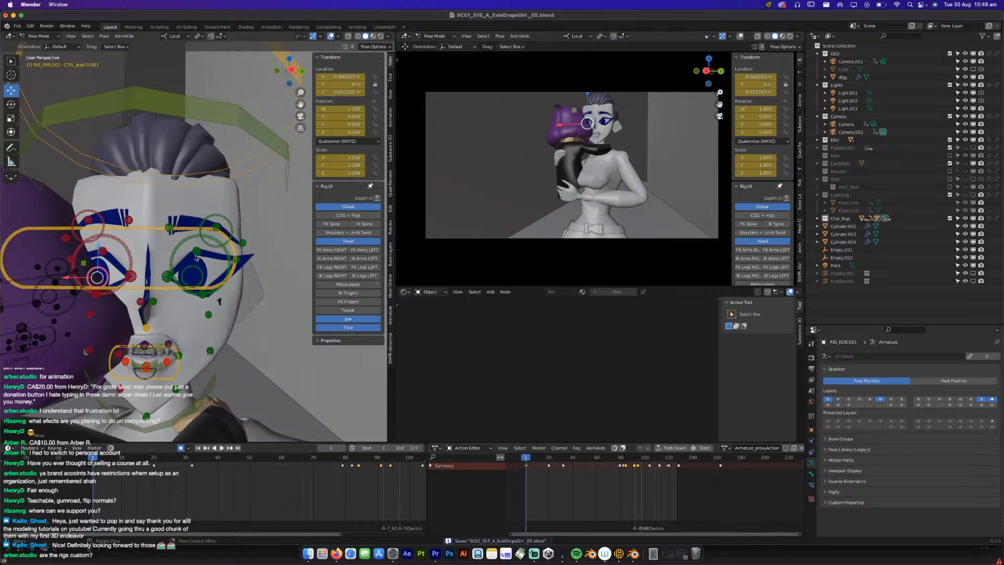
left_click(196, 252)
left_click_drag(199, 248, 160, 250)
key("Escape")
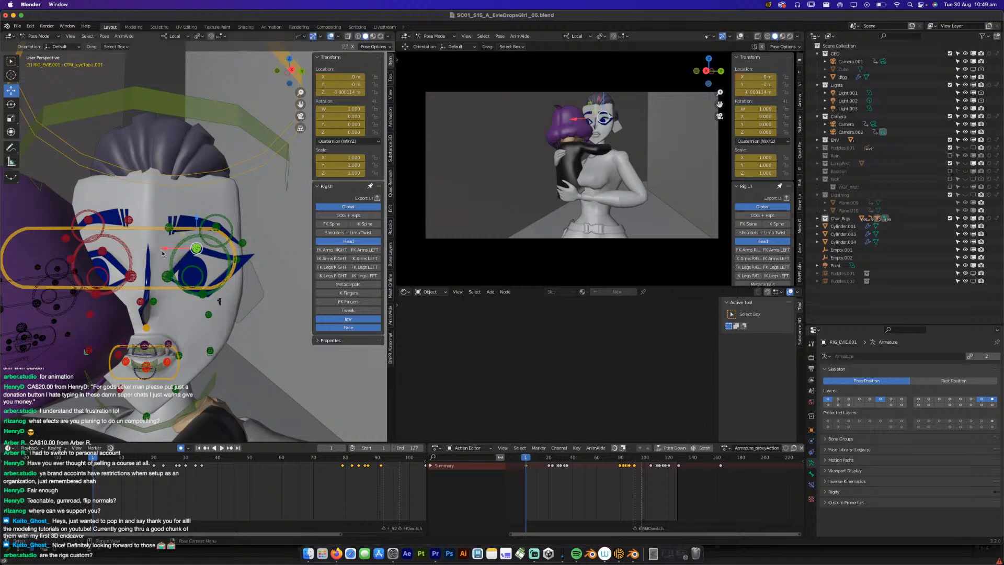
Lower the woman's left lower eyelid control slightly along its local Z axis and save the file.
scroll(172, 258, "up", 5)
left_click(206, 356)
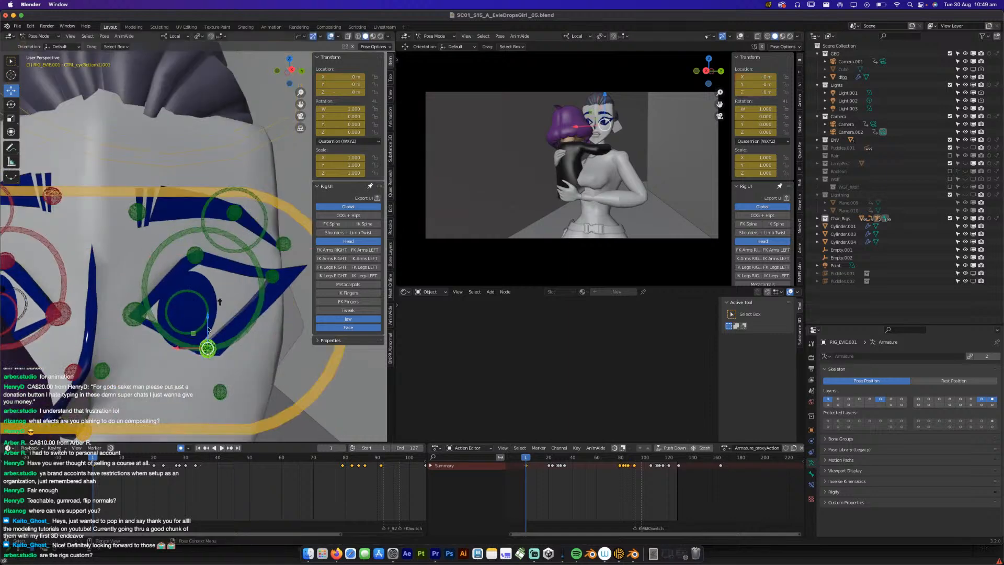
key("g")
key("z")
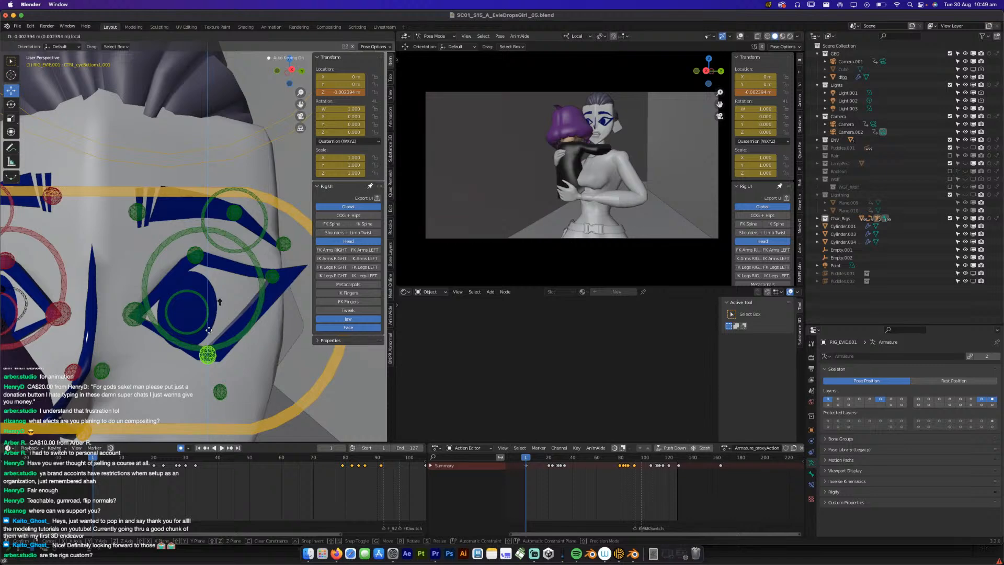
key("Escape")
left_click_drag(210, 319, 211, 324)
key("super+s")
Pull the woman's left mouth corner outward and back, and lift it slightly.
middle_click_drag(192, 364, 237, 347)
middle_click_drag(185, 389, 303, 293, "shift")
left_click(220, 295)
left_click_drag(148, 296, 166, 296)
middle_click_drag(166, 296, 132, 315)
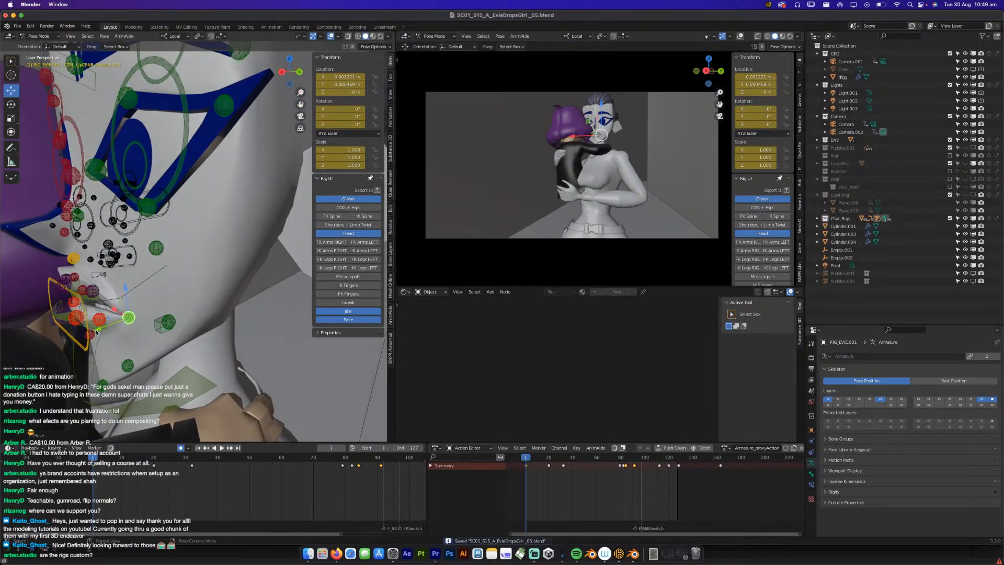
left_click_drag(103, 330, 111, 328)
left_click_drag(134, 292, 135, 289)
middle_click_drag(135, 288, 180, 276)
Shift the woman's left upper-lip control slightly along its local Z axis.
left_click(193, 280)
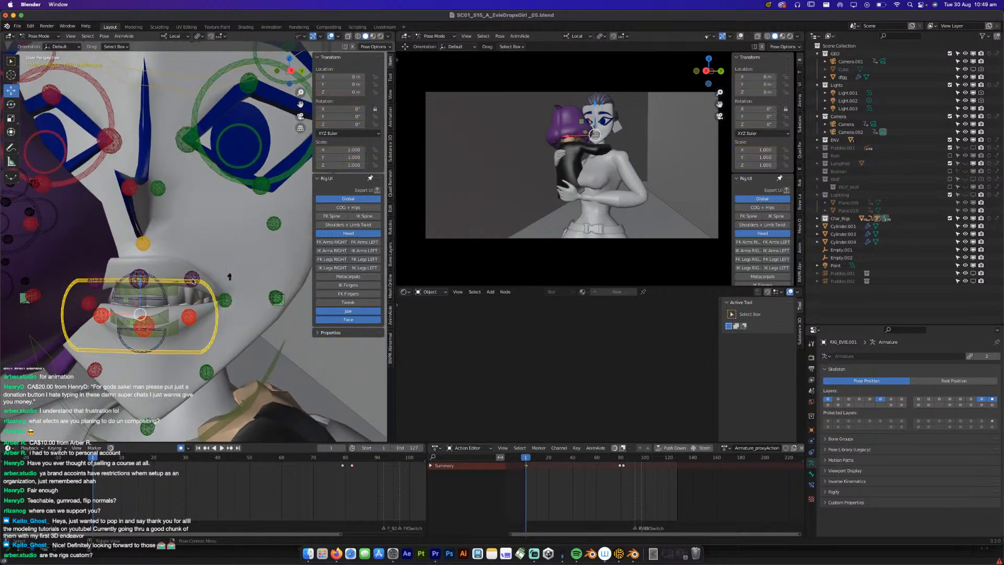
key("g")
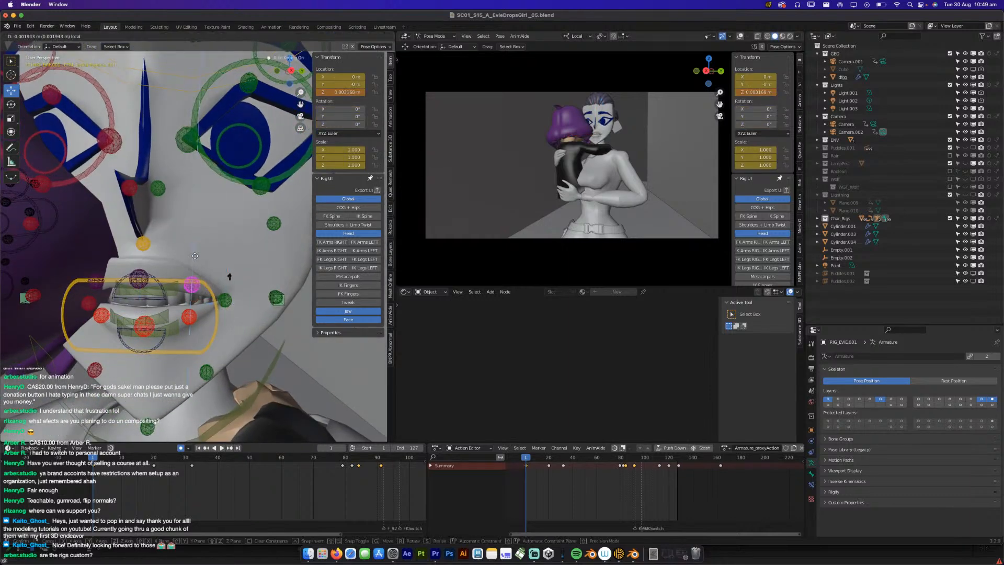
left_click(195, 260)
middle_click_drag(195, 262, 200, 226)
Lower the woman's left main eyebrow control, tilt it about 7.8° around Y, and paste its pose mirrored onto the right eyebrow.
left_click(238, 192)
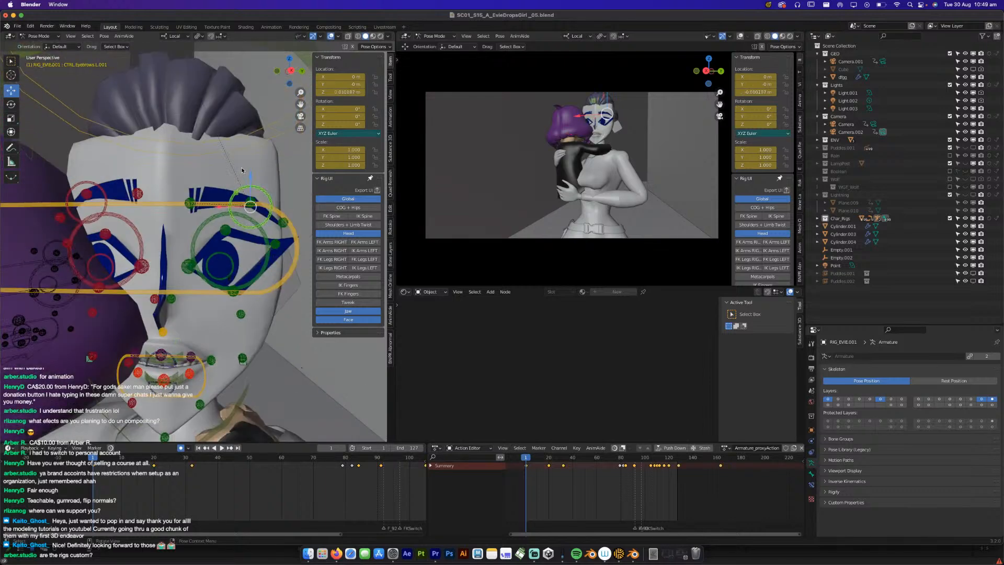
left_click_drag(248, 176, 286, 212)
left_click(287, 208)
key("ctrl+c")
key("shift+ctrl+v")
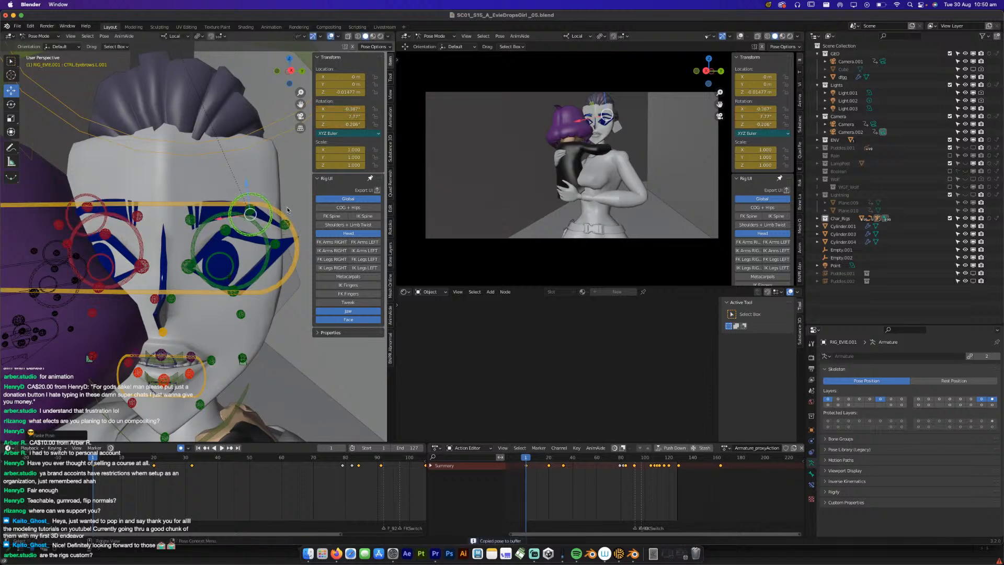
Raise the woman's left lower eyelid control to about 0.0072 m on Z.
left_click(235, 291)
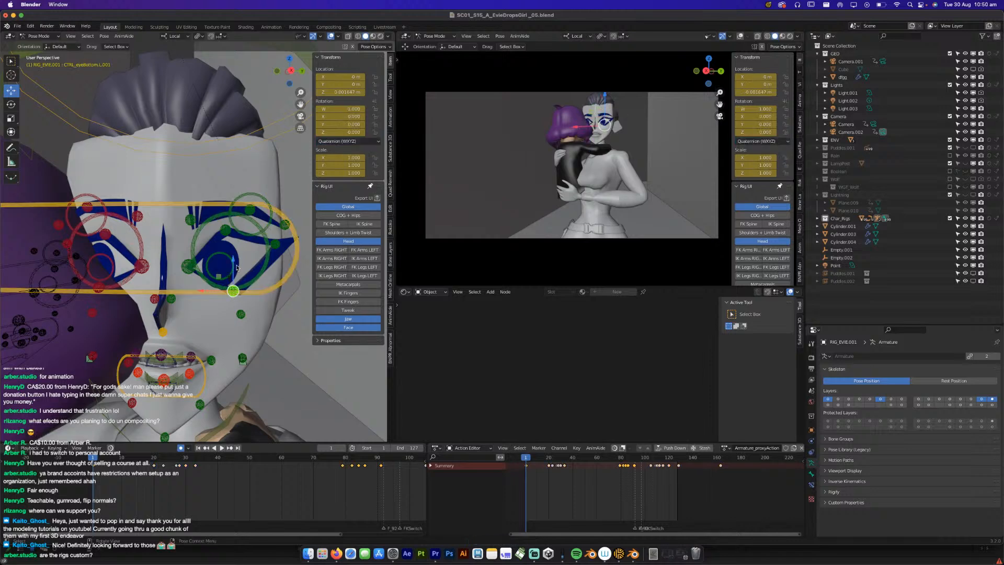
key("g")
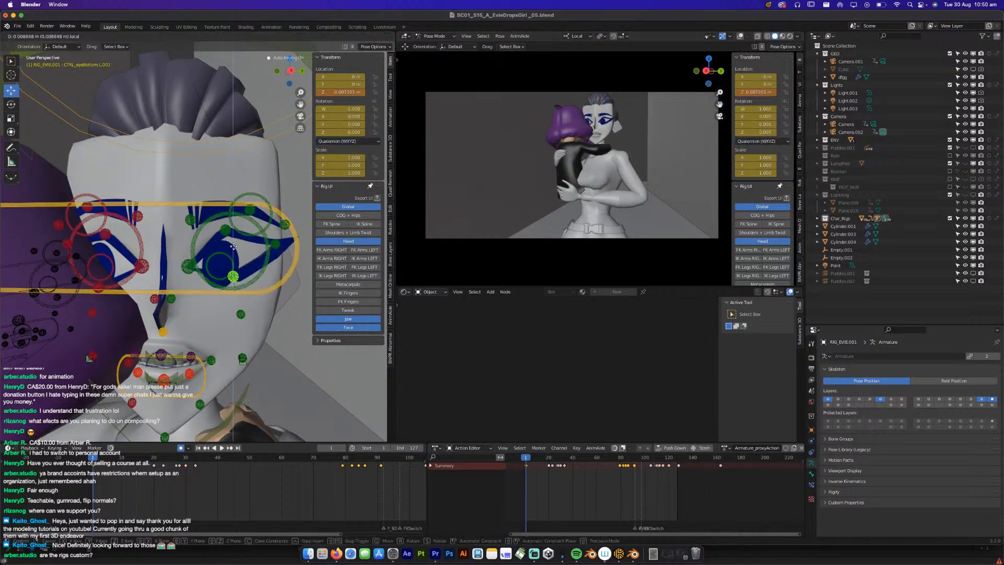
left_click(235, 258)
scroll(236, 259, "up", 4)
middle_click_drag(236, 258, 355, 387)
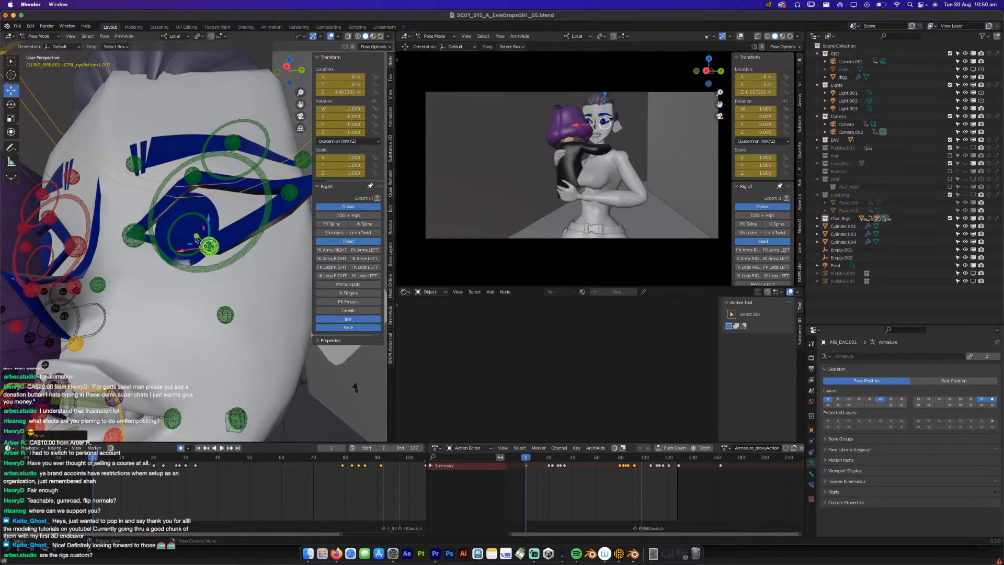
key("g")
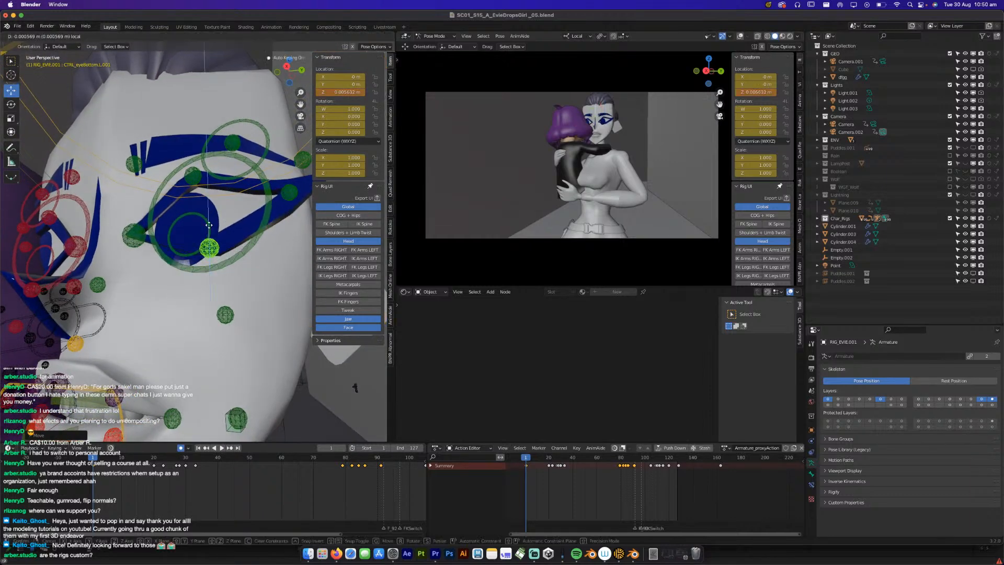
left_click(209, 230)
key("ctrl+z")
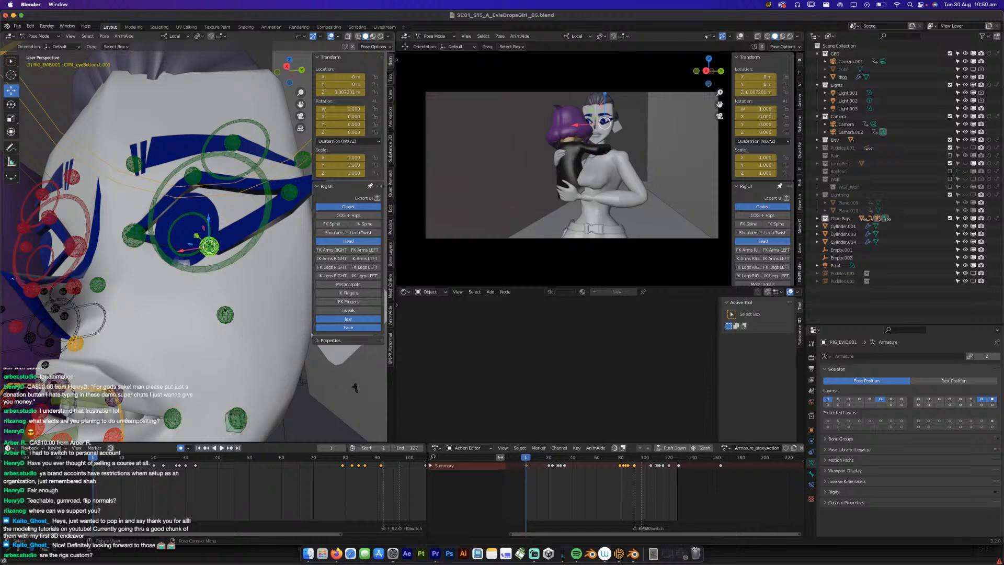
Push the woman's left lower eyelid control slightly outward from the face along local Y and save the file.
middle_click_drag(226, 301, 261, 296)
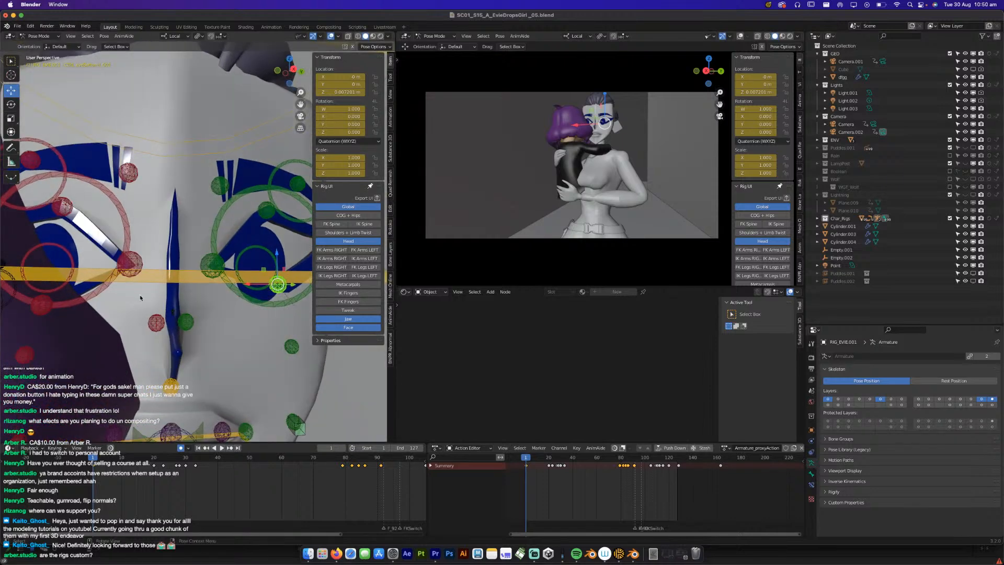
scroll(136, 296, "down", 8)
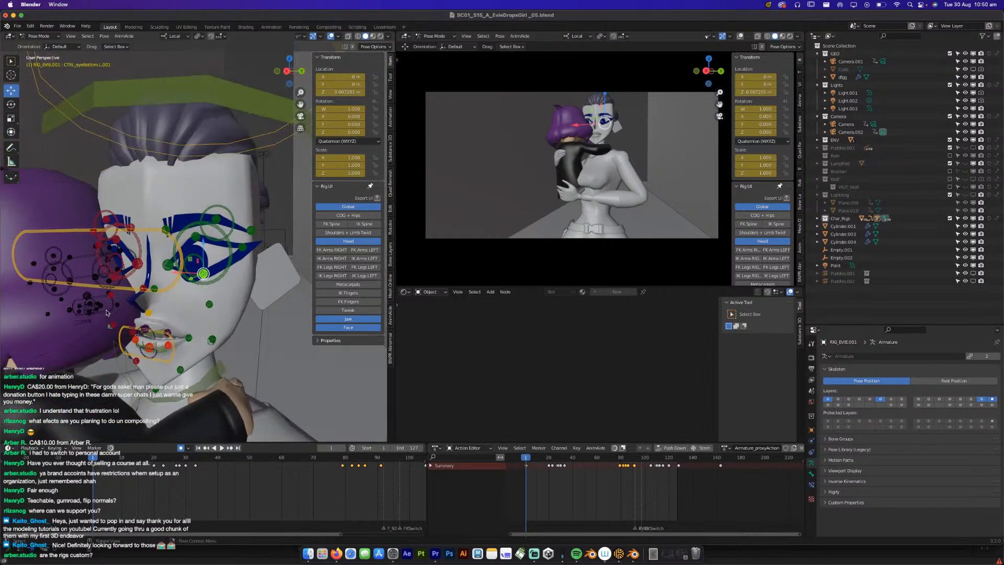
scroll(191, 303, "up", 3)
middle_click_drag(204, 274, 194, 300)
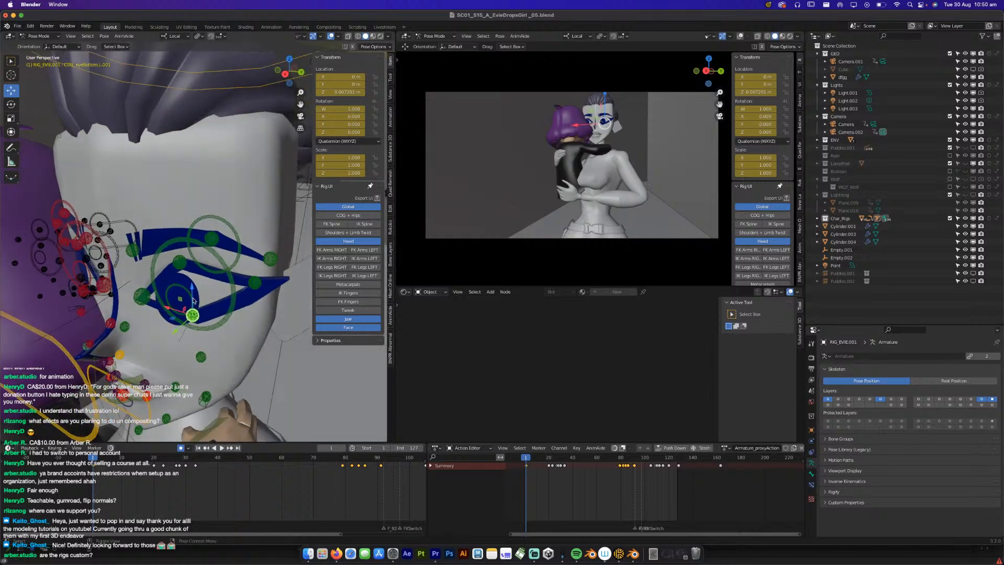
left_click_drag(176, 335, 173, 336)
middle_click_drag(173, 336, 205, 287)
key("super+s")
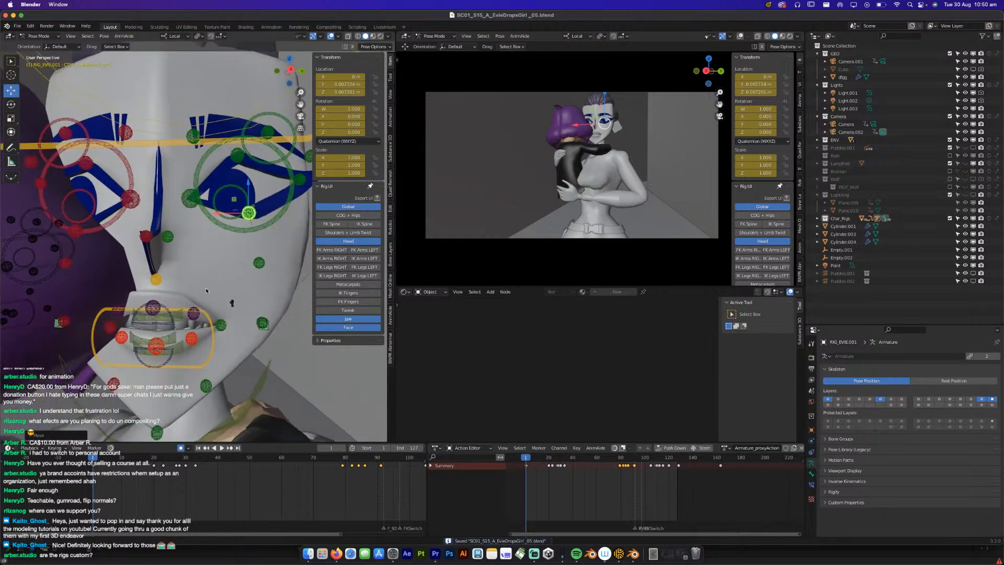
Raise the woman's right lower eyelid control on frame 1 to match the left eye, and save the file.
key("space")
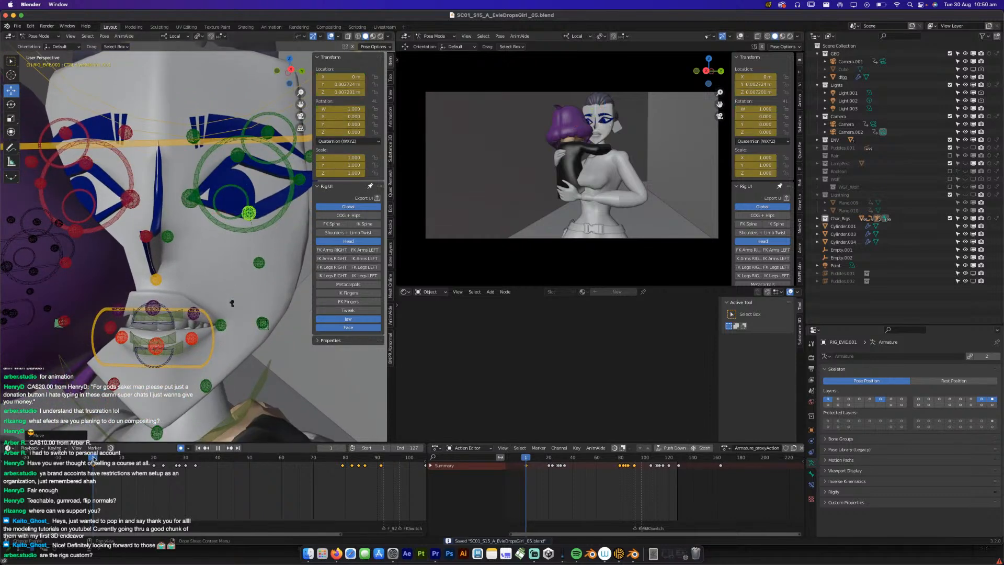
key("Escape")
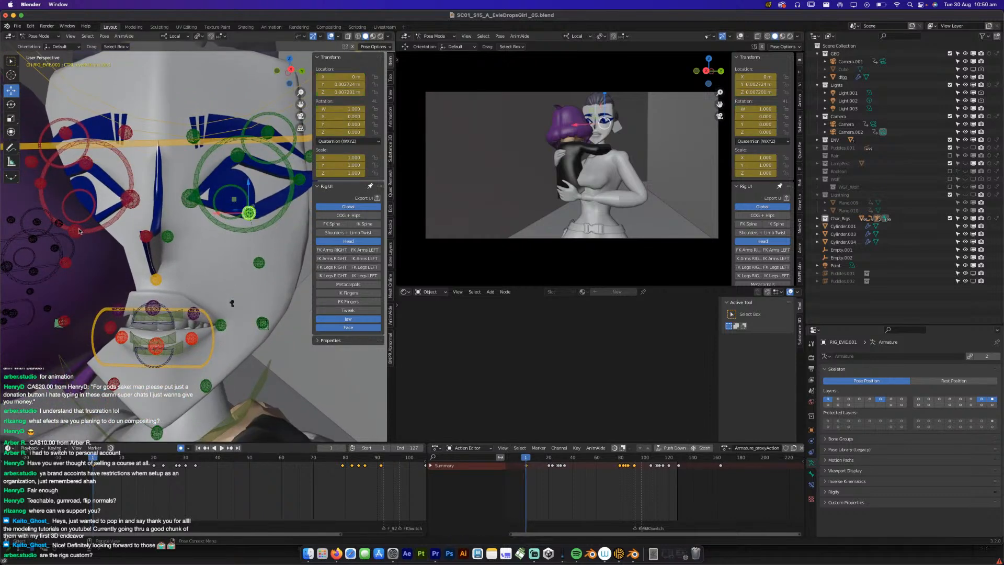
left_click(77, 229)
left_click_drag(80, 203, 80, 190)
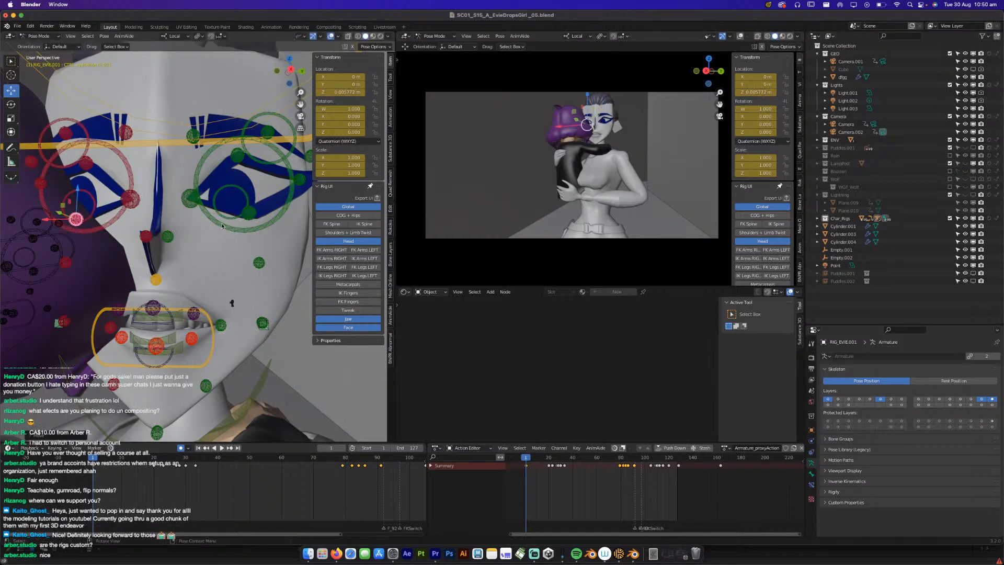
left_click(247, 214)
key("ctrl+s")
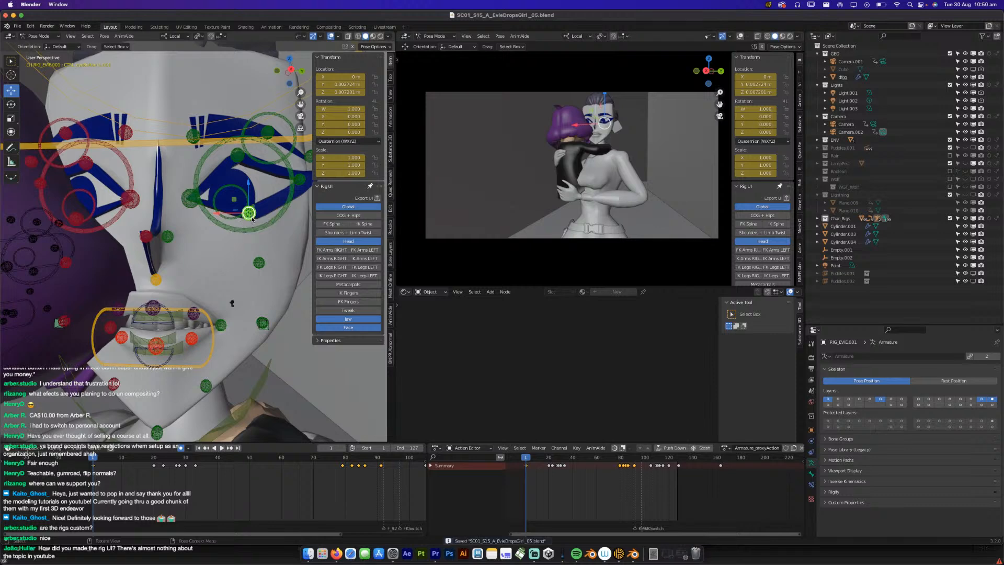
Play the opening frames to review the woman's facial expression, stopping on frame 30.
middle_click_drag(250, 223, 241, 233)
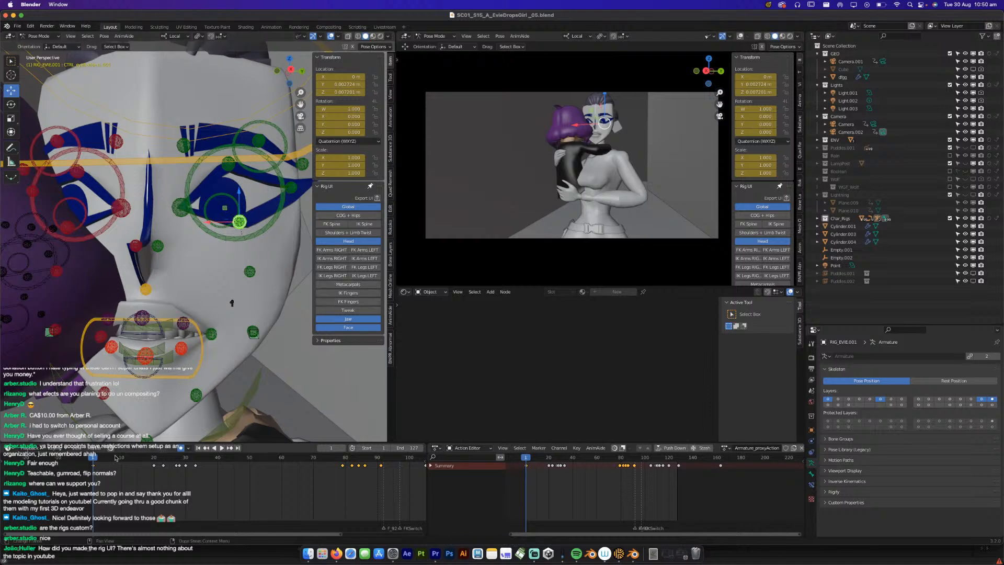
key("space")
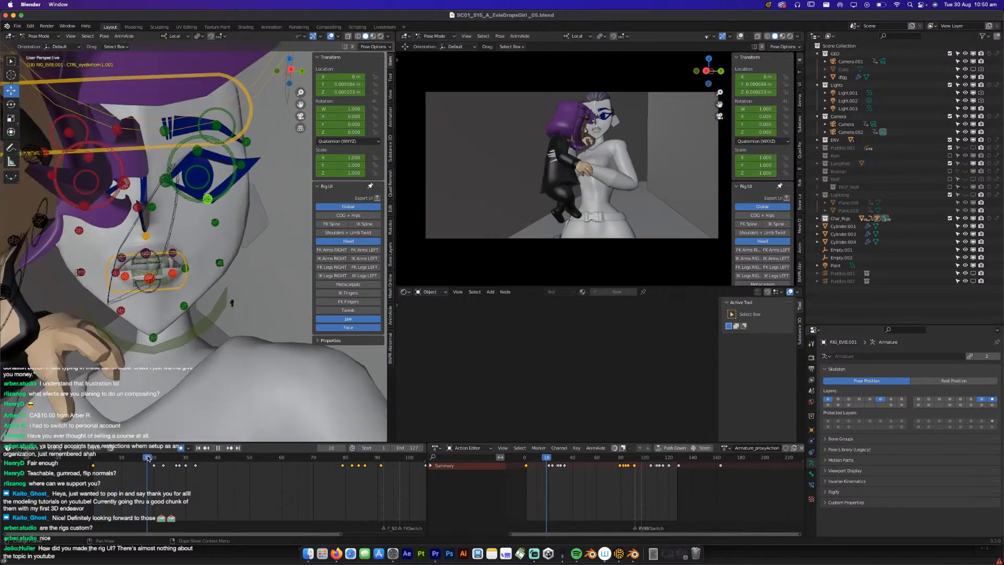
key("space")
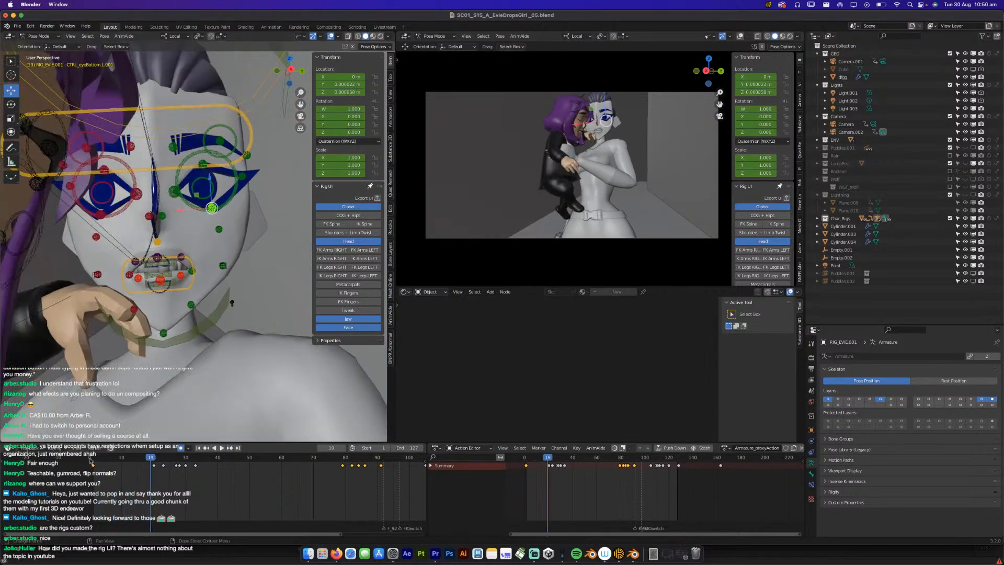
key("space")
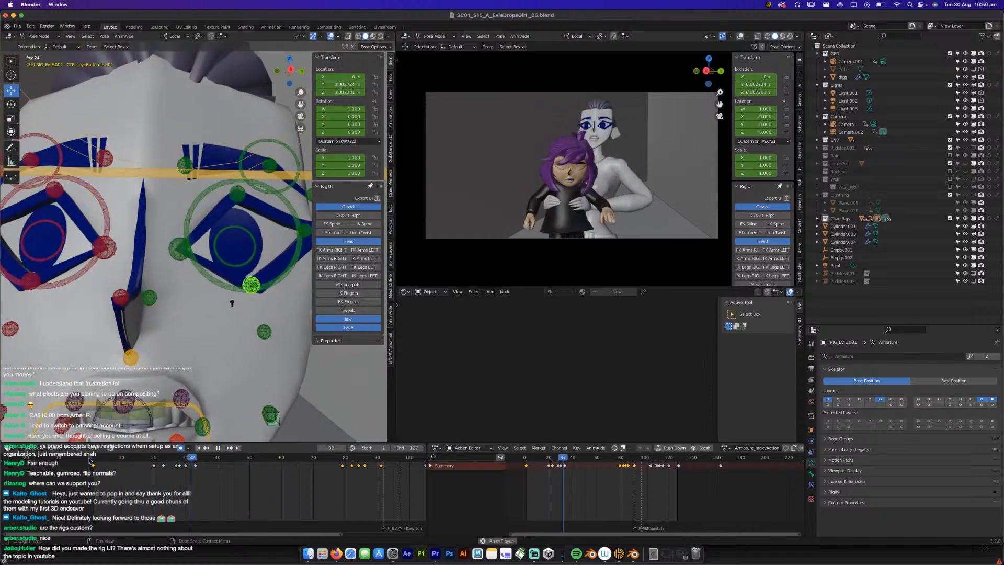
left_click(89, 461)
key("space")
scroll(192, 195, "down", 5)
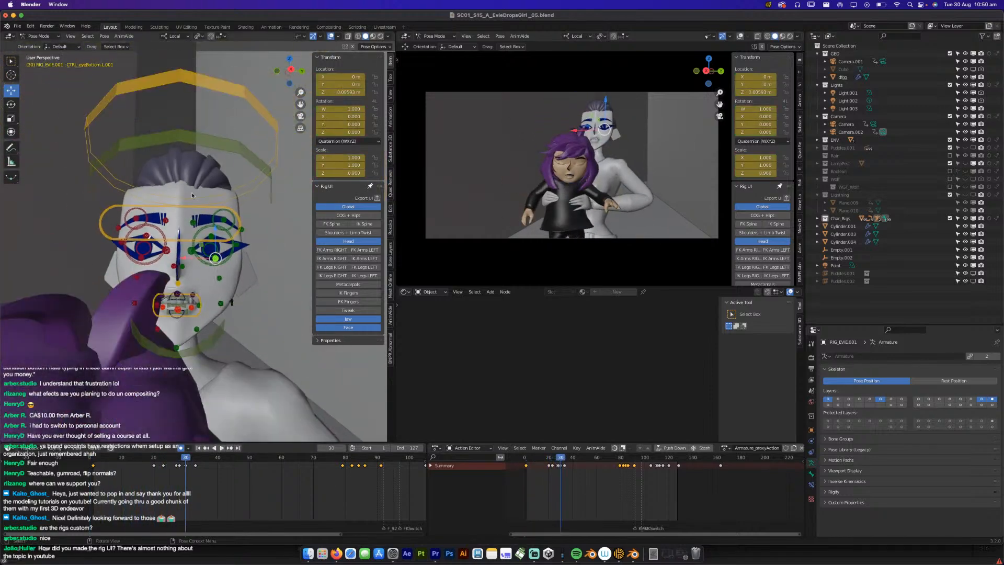
Select the woman's head control, save the file and play from the start to frame 20.
left_click(264, 93)
key("ctrl+s")
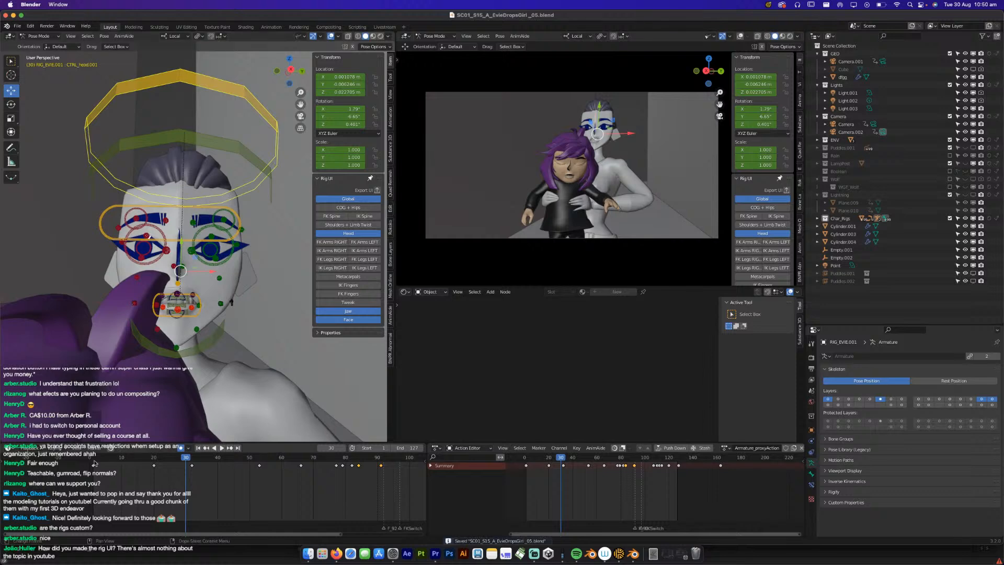
left_click(96, 463)
key("space")
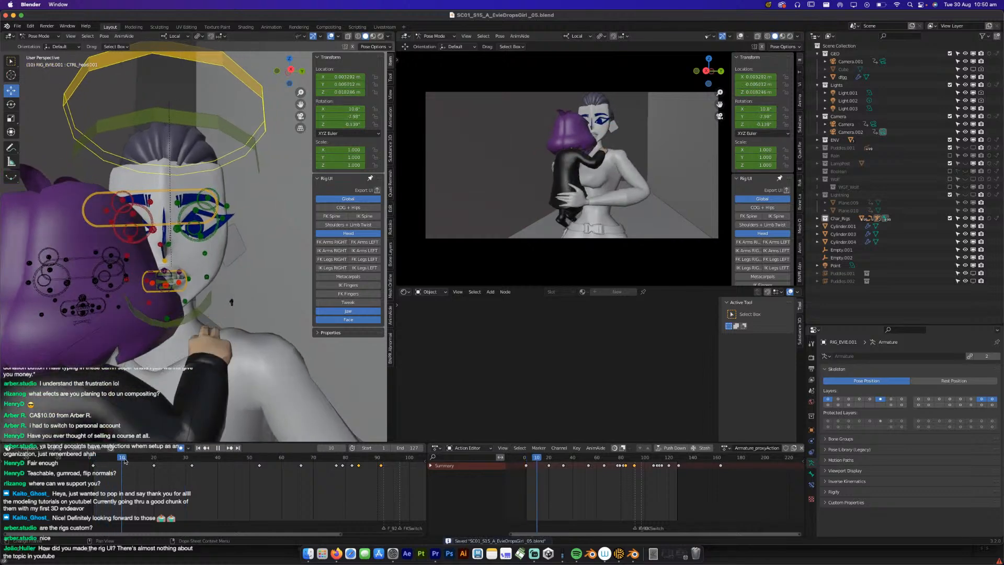
key("space")
Adjust the rotation and position of the woman's head control on frame 20 as seen from the side.
middle_click_drag(213, 307, 331, 313)
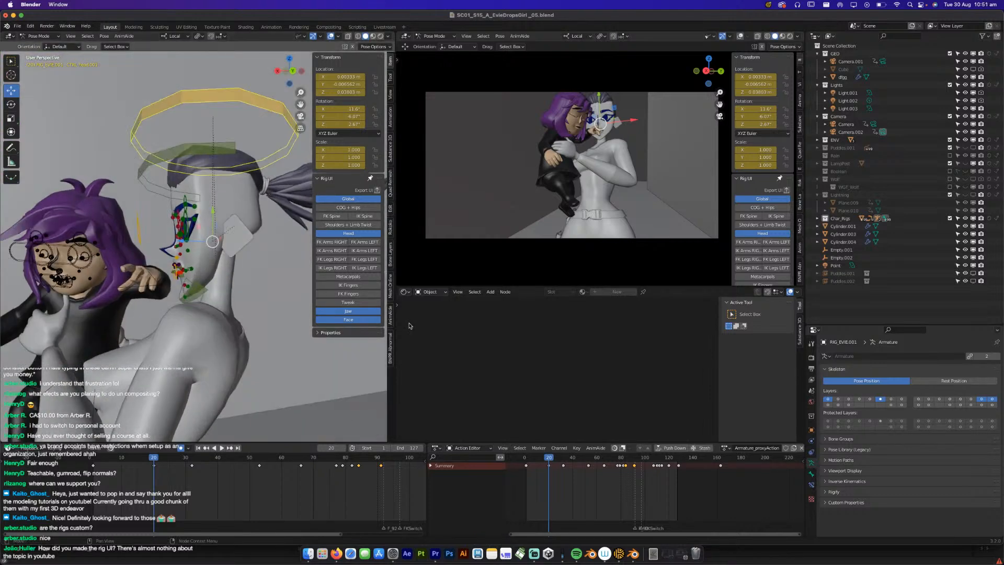
middle_click_drag(222, 336, 231, 335)
key("r")
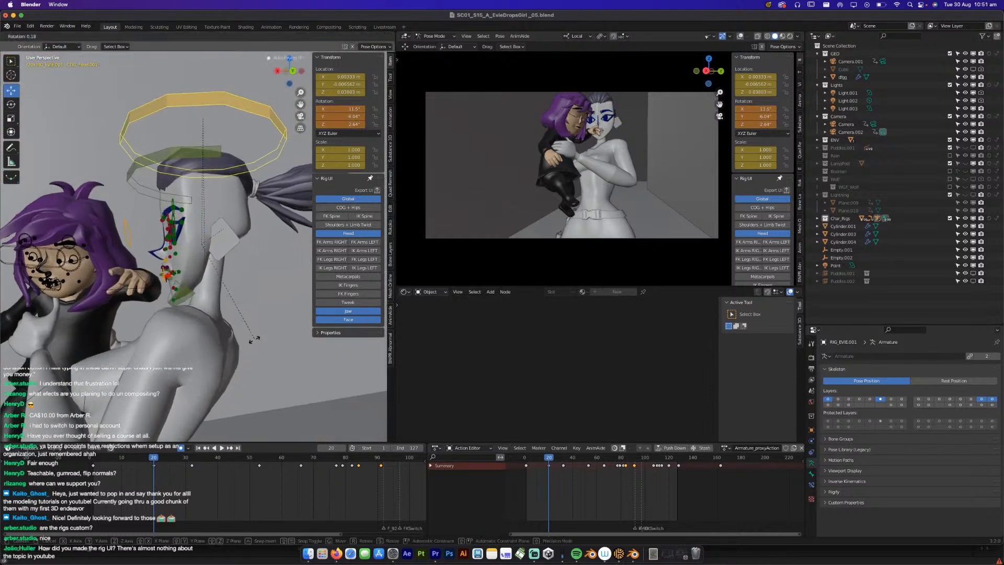
left_click(236, 358)
key("g")
left_click(244, 355)
key("r")
left_click(241, 361)
Trackball-rotate the woman's head control on frame 20 to about -17° on Y, tilting her head toward the girl.
middle_click_drag(242, 362, 314, 340)
key("r")
key("r")
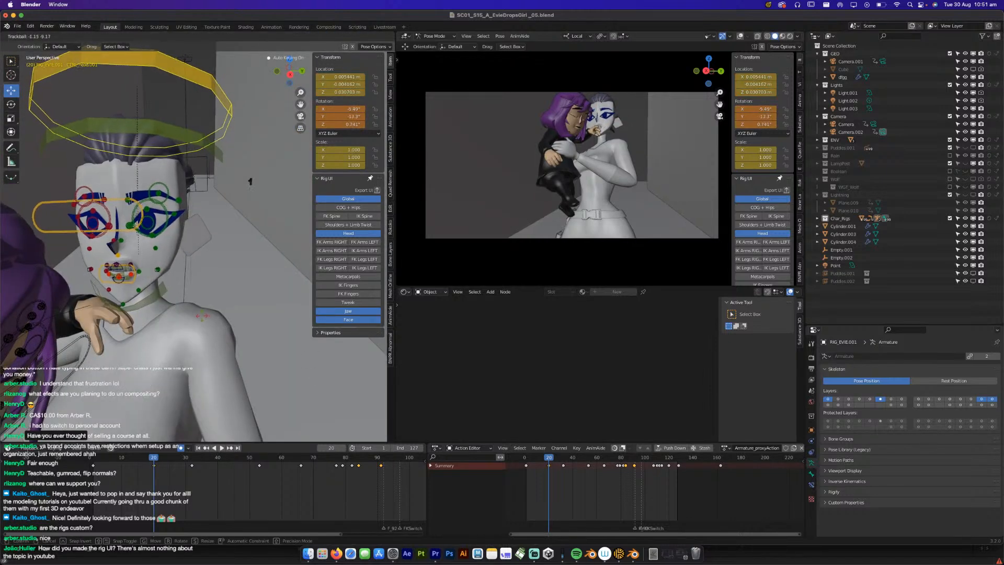
left_click(198, 316)
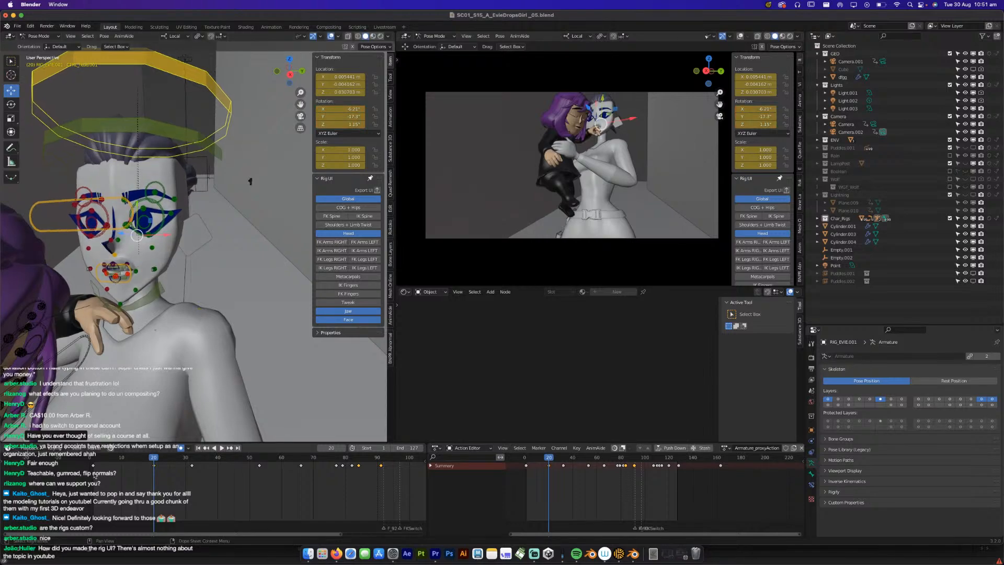
Play the opening frames, stop on frame 14 and trackball-rotate the woman's head control there.
left_click(94, 461)
key("space")
left_click(93, 461)
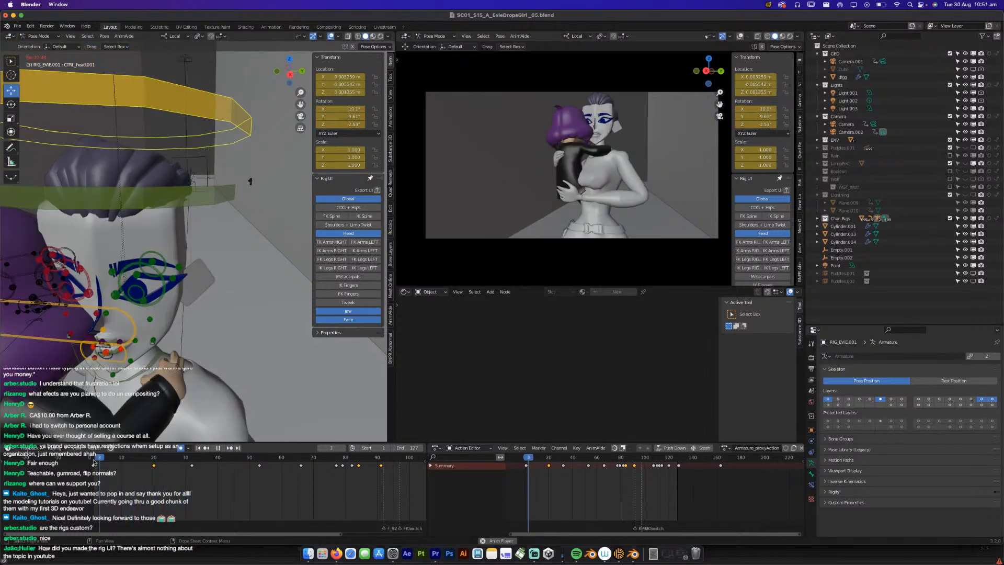
left_click_drag(94, 462, 135, 466)
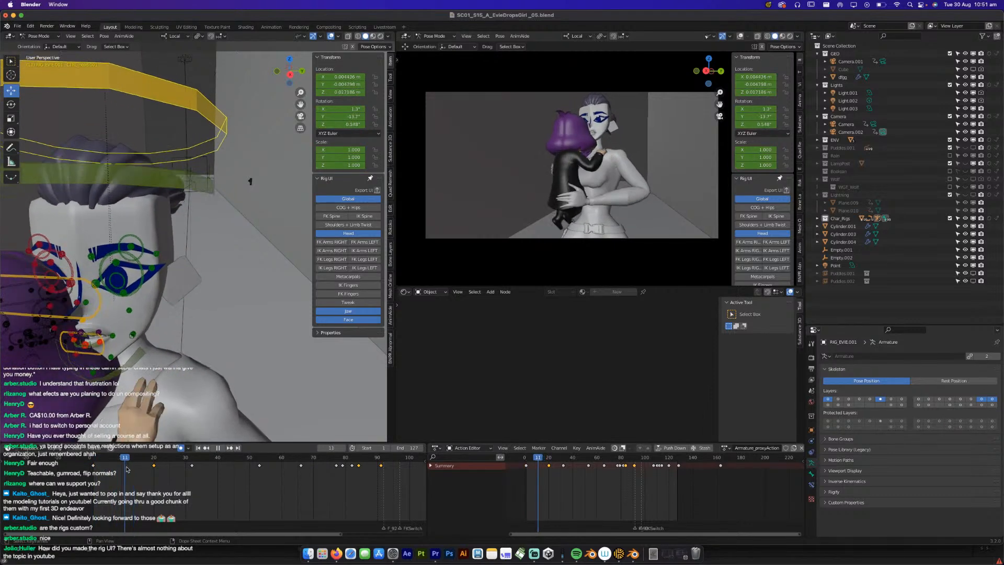
key("r")
key("r")
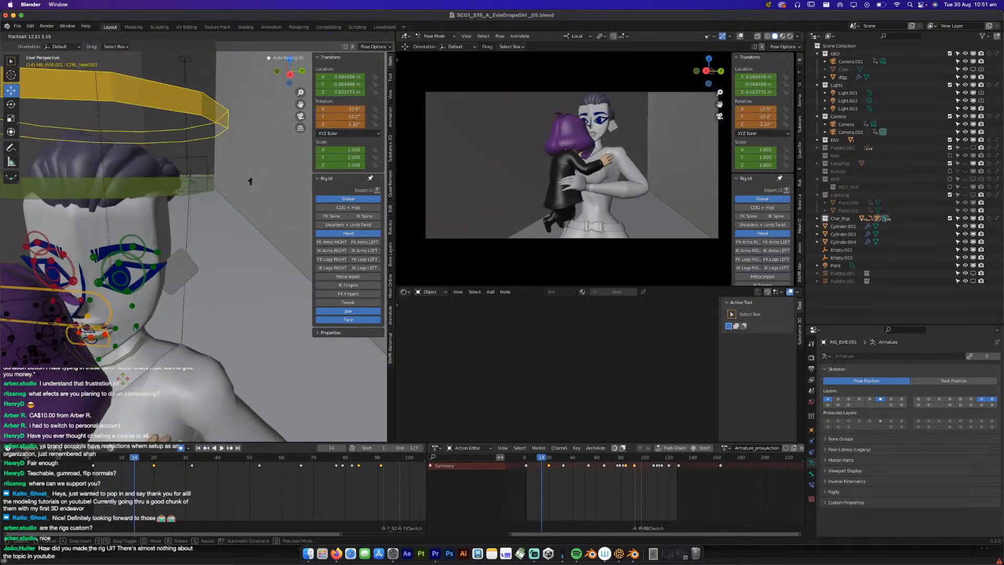
left_click(124, 383)
Rotate the woman's head control on frame 14 to about 12.9° on X as seen from the side, and shift its position.
middle_click_drag(124, 383, 321, 307)
key("r")
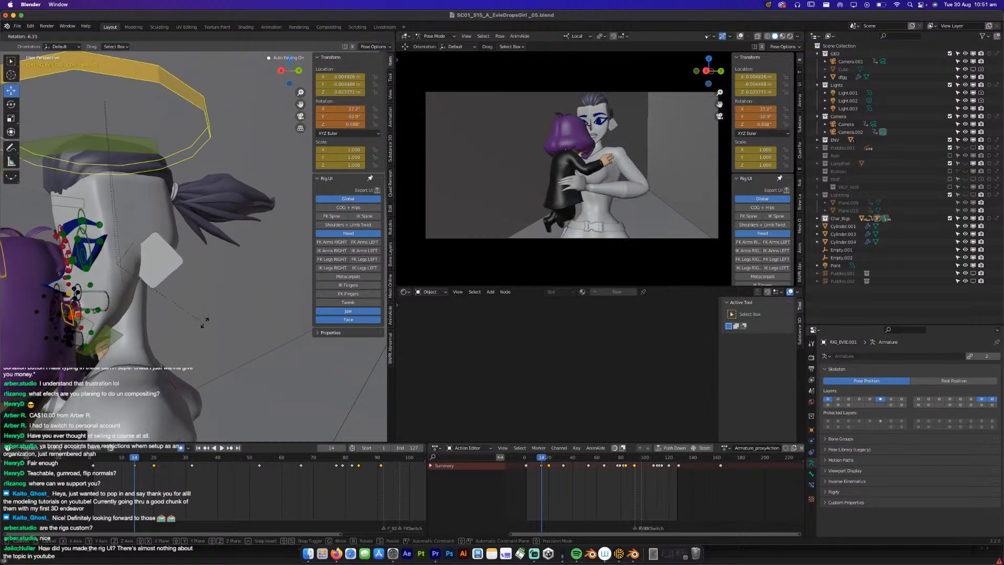
left_click(200, 333)
middle_click_drag(200, 333, 176, 329)
key("g")
left_click(160, 331)
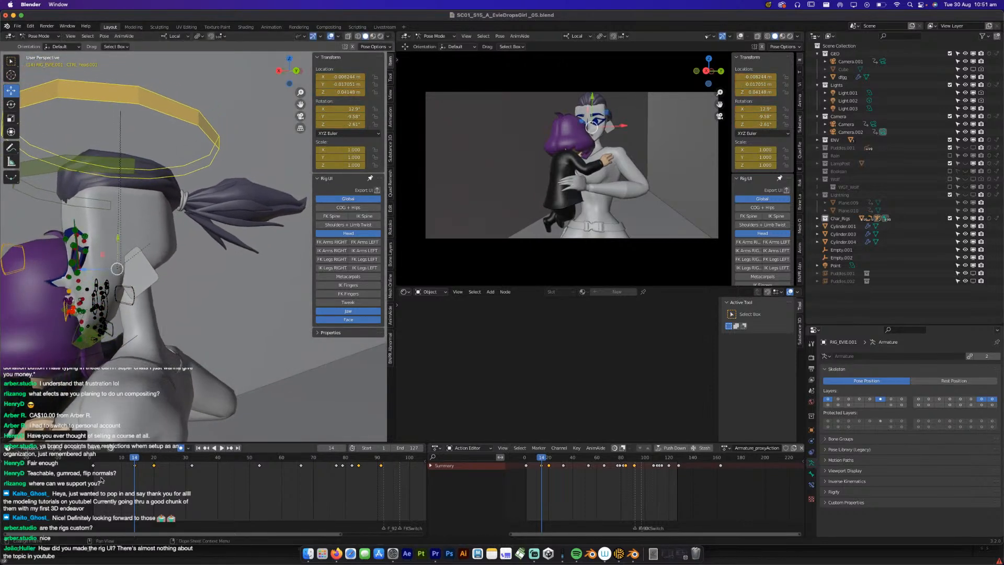
Play the opening frames, return to frame 14 and move the woman's head control sideways, away from the girl's head.
key("space")
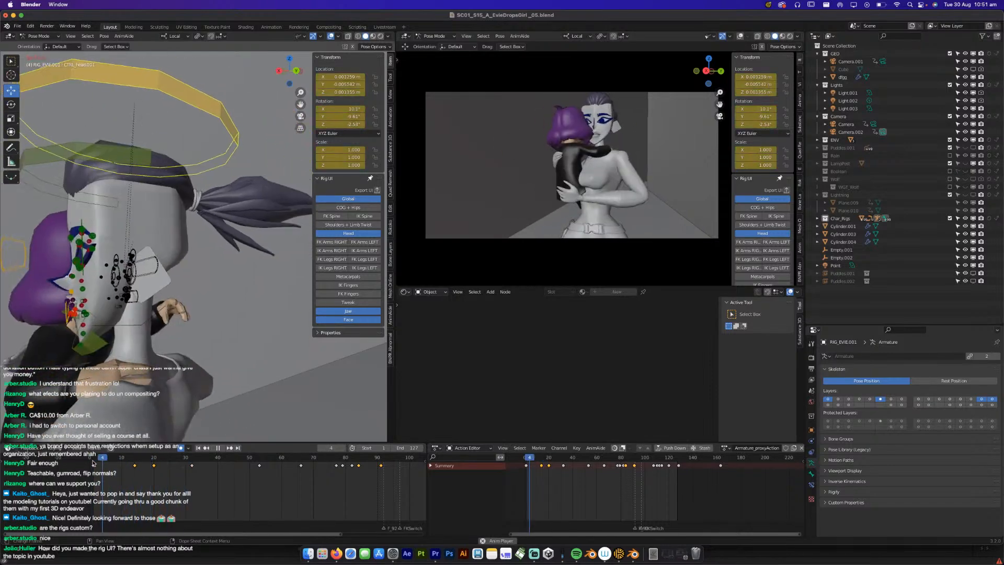
key("Escape")
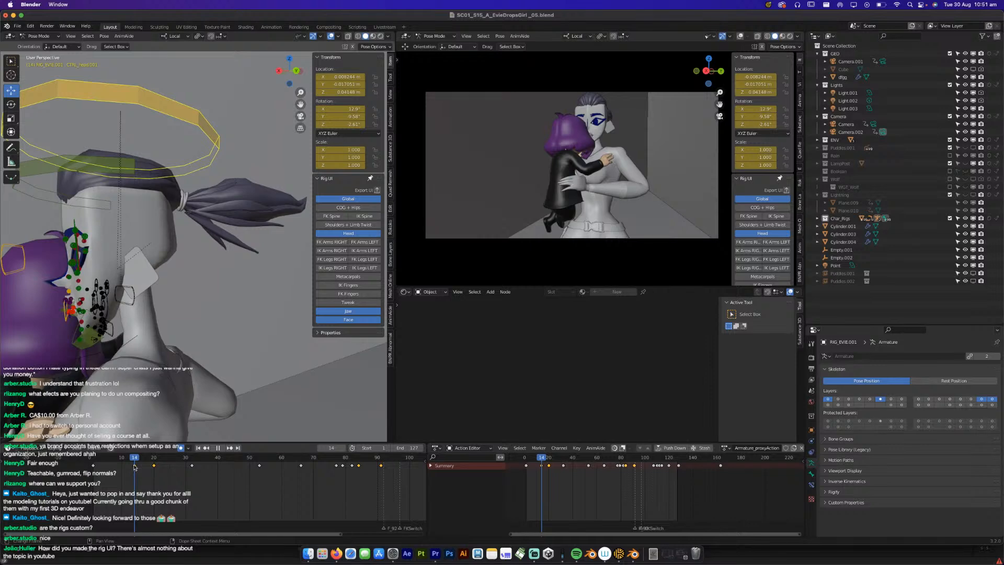
middle_click_drag(132, 350, 155, 288)
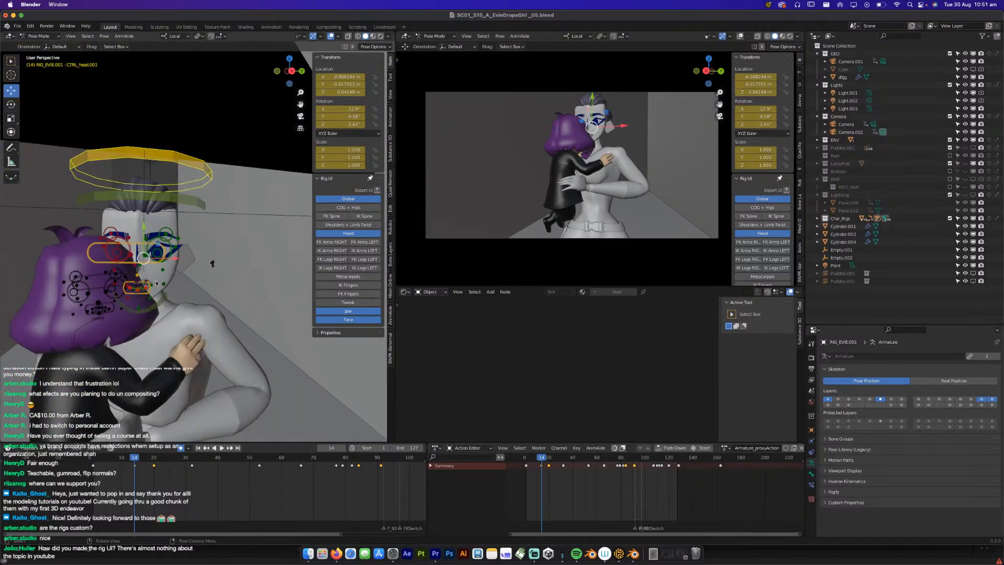
left_click_drag(172, 258, 184, 256)
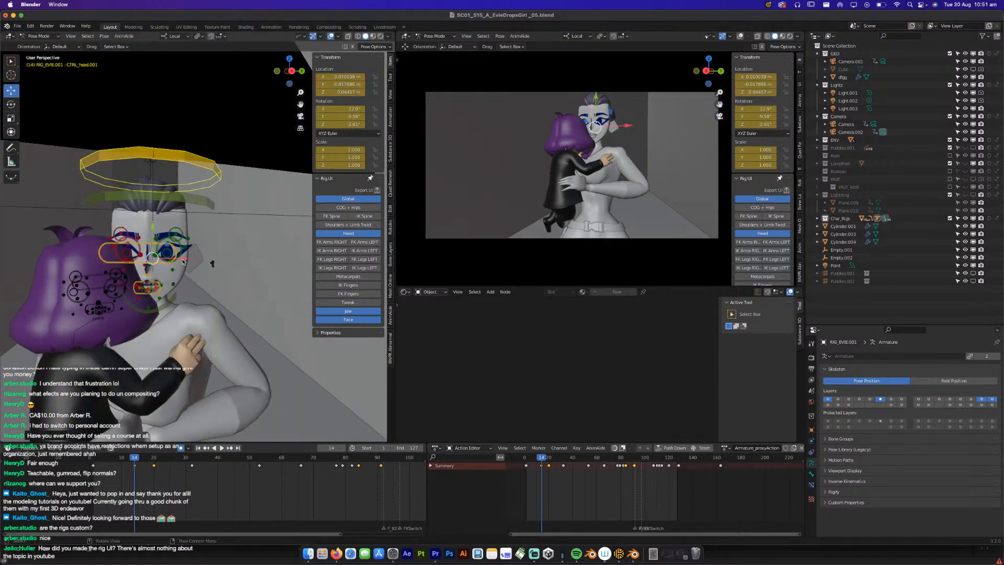
Play the animation from the first frame to review the woman's head motion, stopping on frame 31.
left_click(94, 462)
key("space")
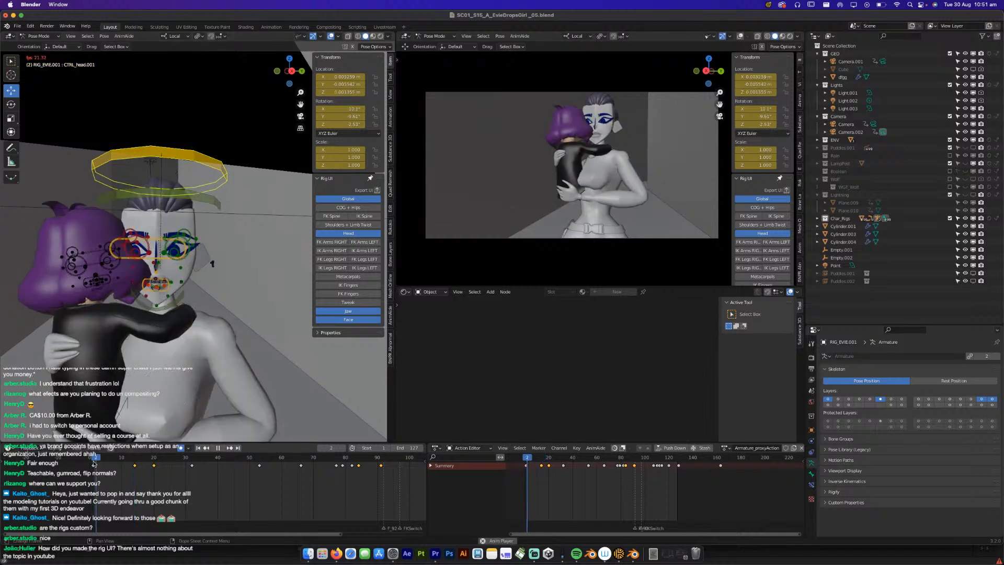
left_click(94, 461)
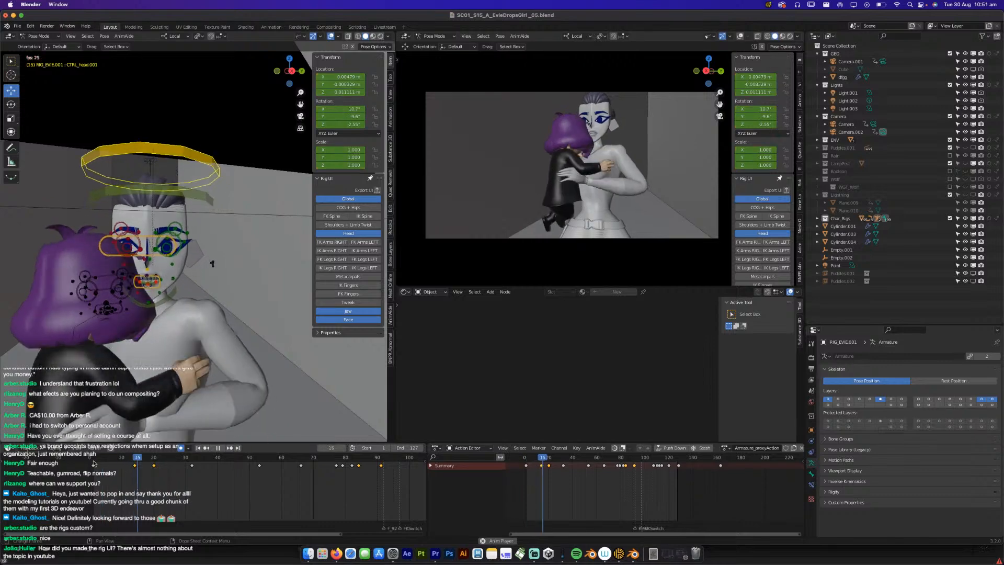
key("space")
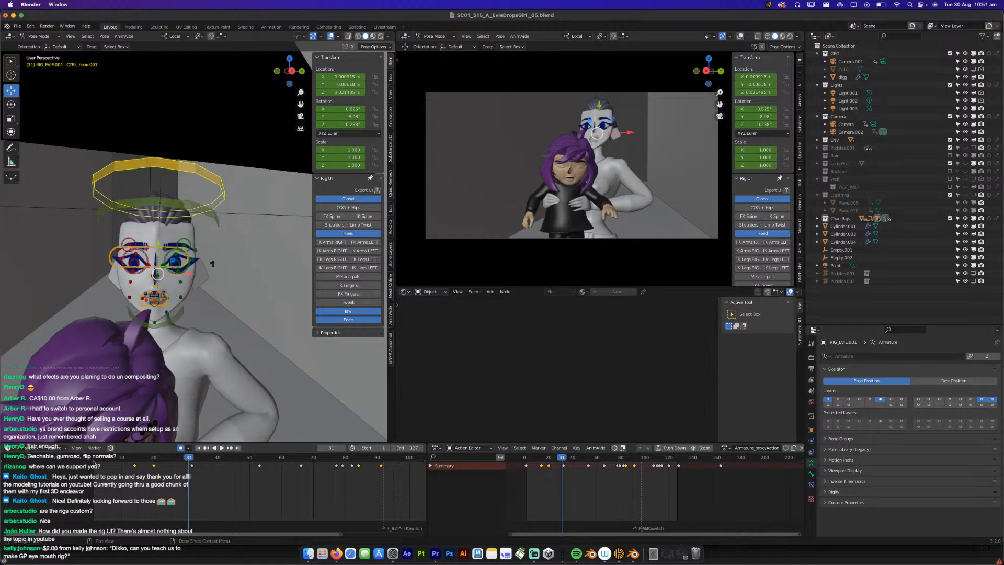
Return to frame 1, save the file and play the opening frames with the characters seen from the side.
left_click(94, 461)
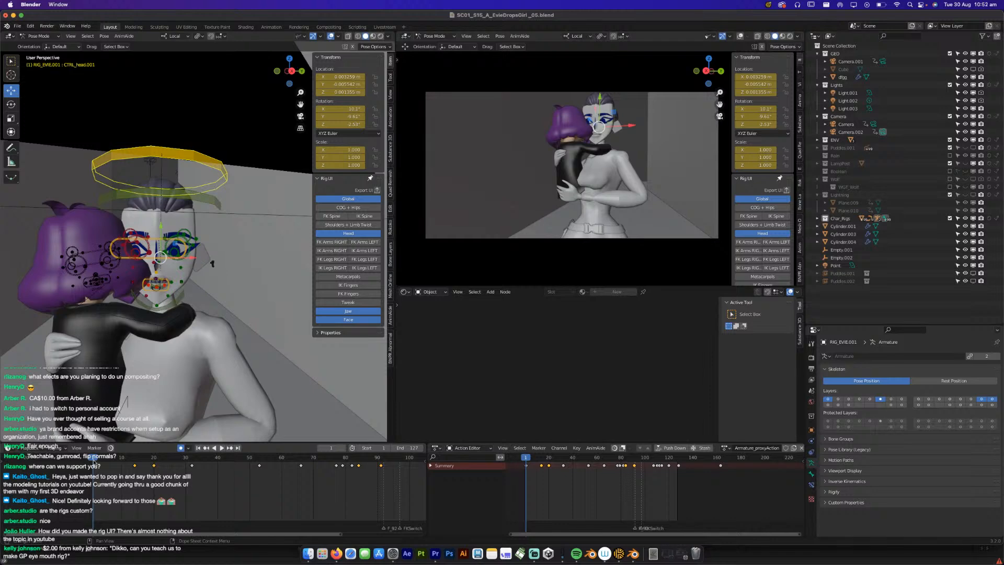
key("super+s")
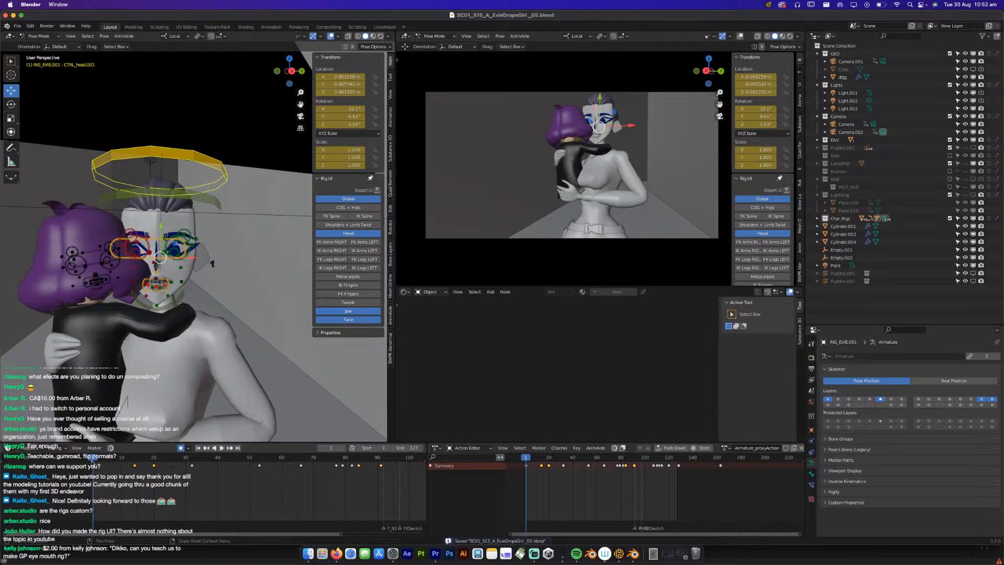
mouse_move(117, 346)
middle_mouse_down()
mouse_move(76, 344)
mouse_move(125, 353)
middle_mouse_up()
scroll(76, 344, "up", 1)
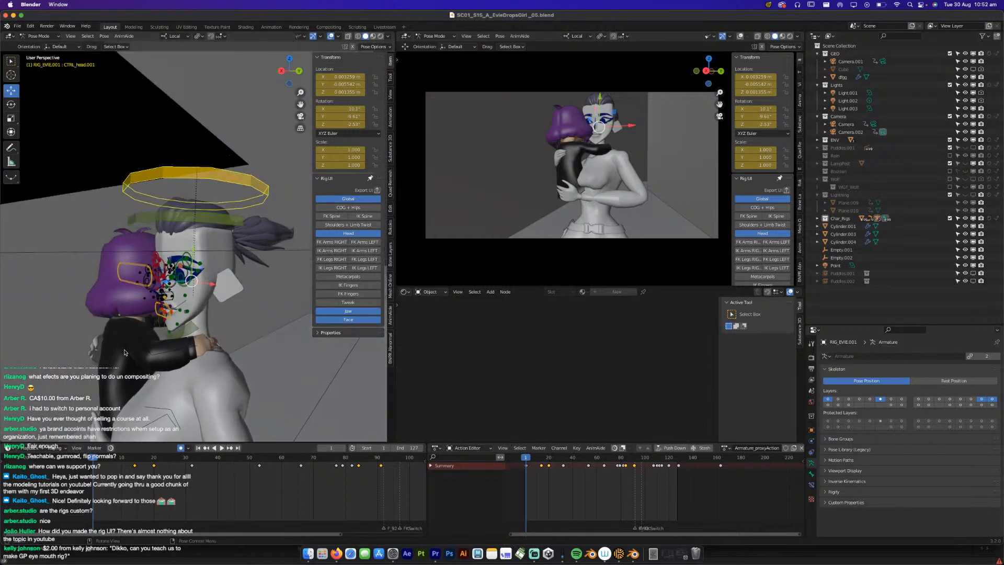
key("super+s")
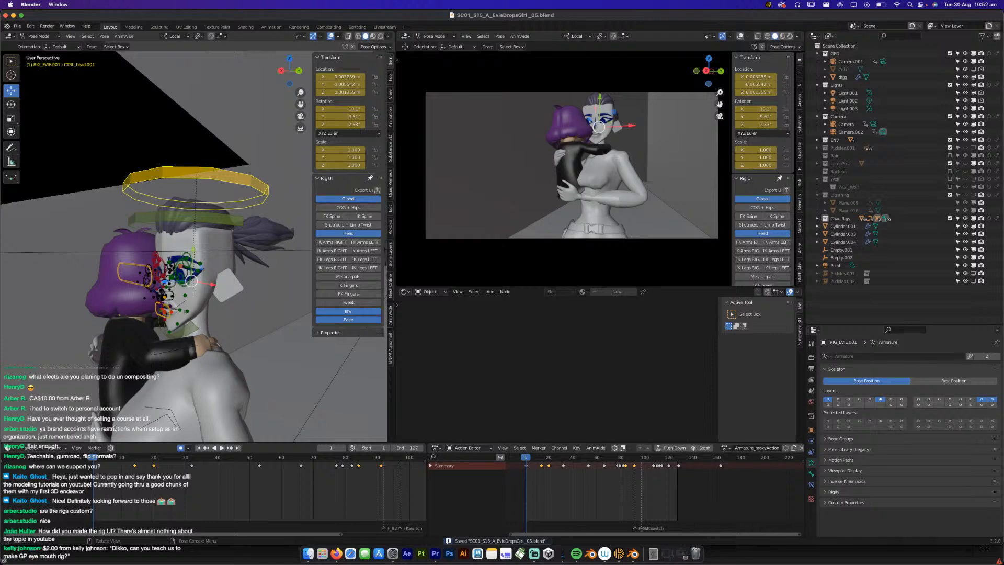
key("space")
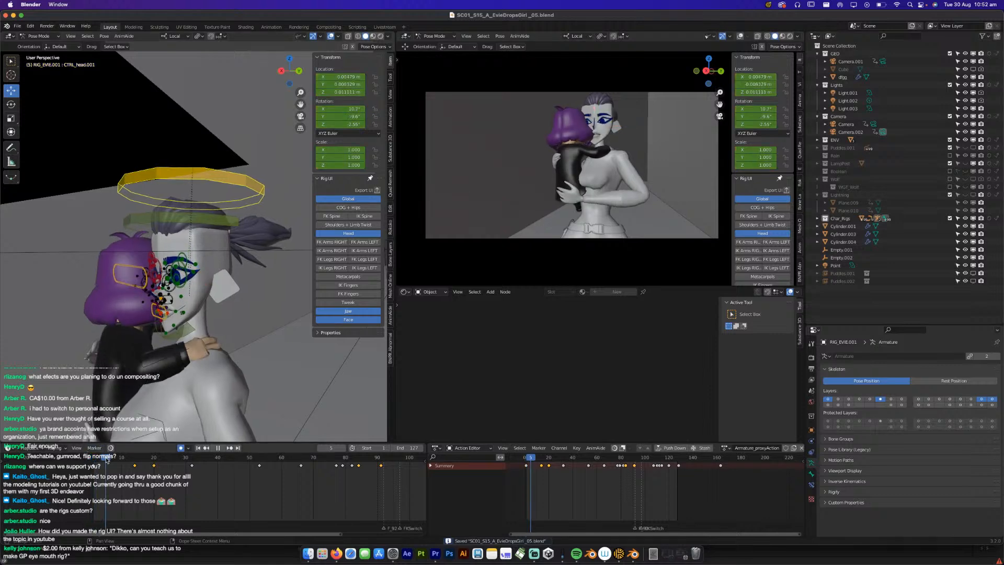
Play back and scrub the opening frames of the shot to examine the tall character's head motion.
left_click_drag(169, 456, 94, 470)
key("space")
key("space")
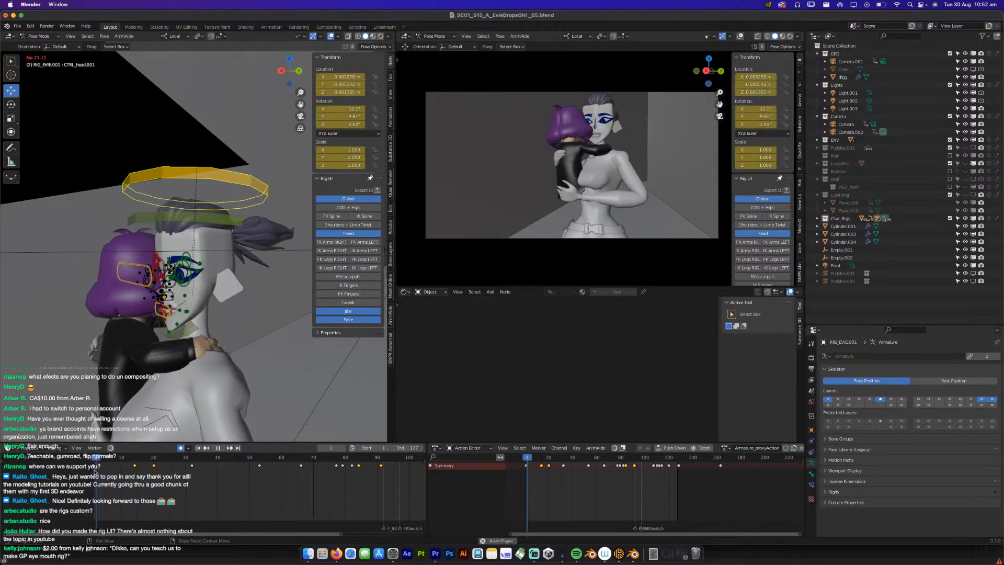
left_click(95, 457)
key("space")
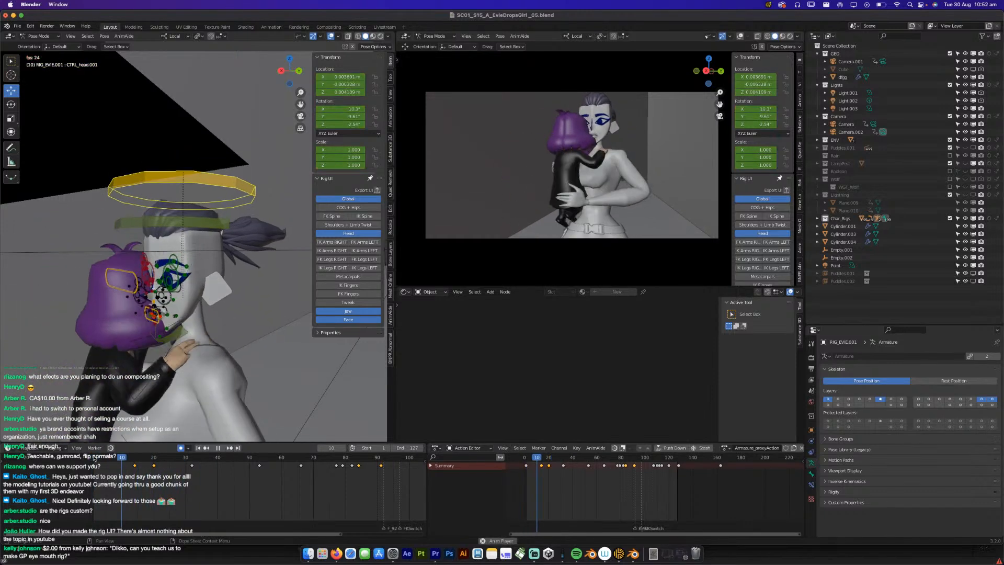
left_click(94, 458)
key("space")
left_click_drag(123, 459, 154, 460)
middle_click_drag(221, 361, 197, 362)
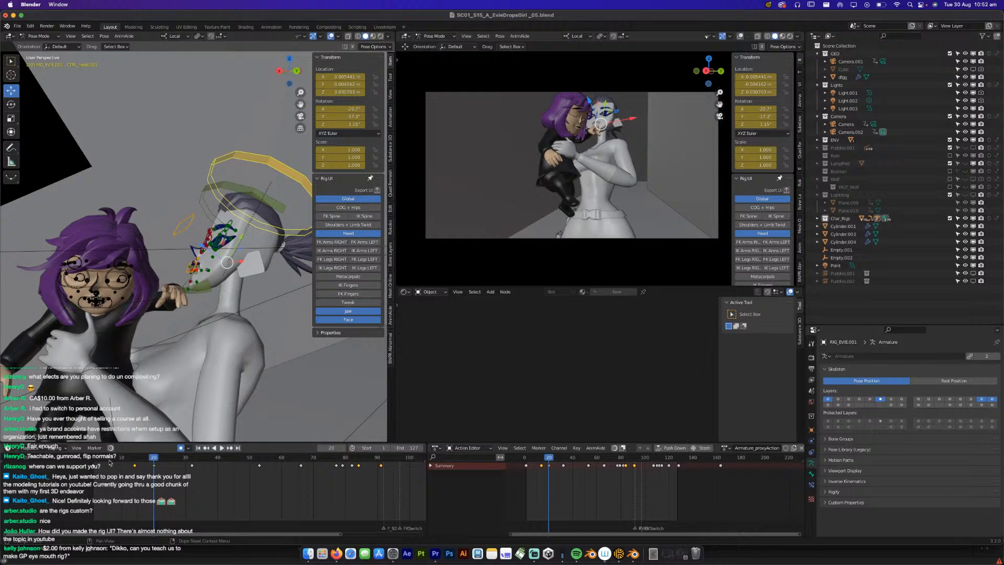
left_click(96, 458)
key("space")
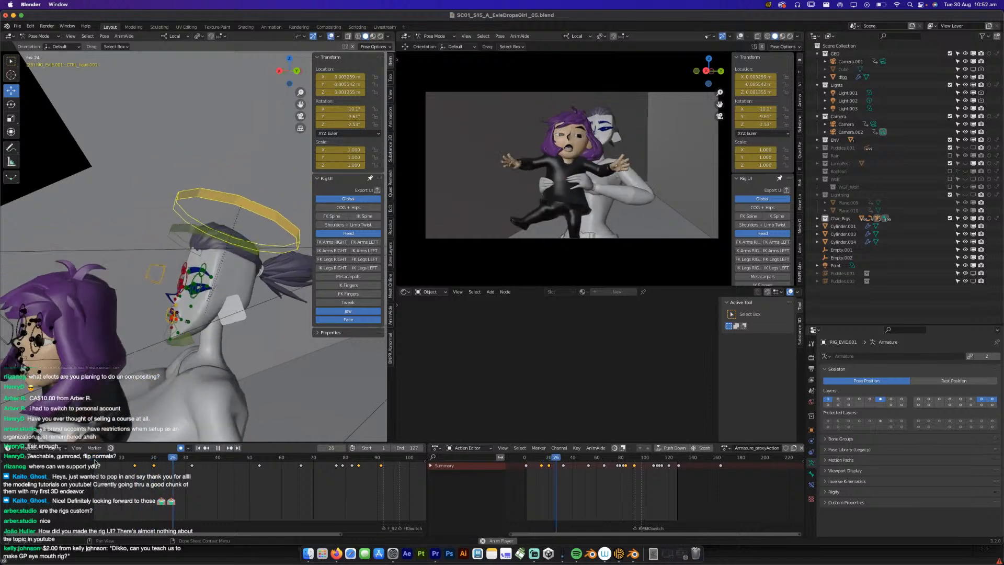
key("space")
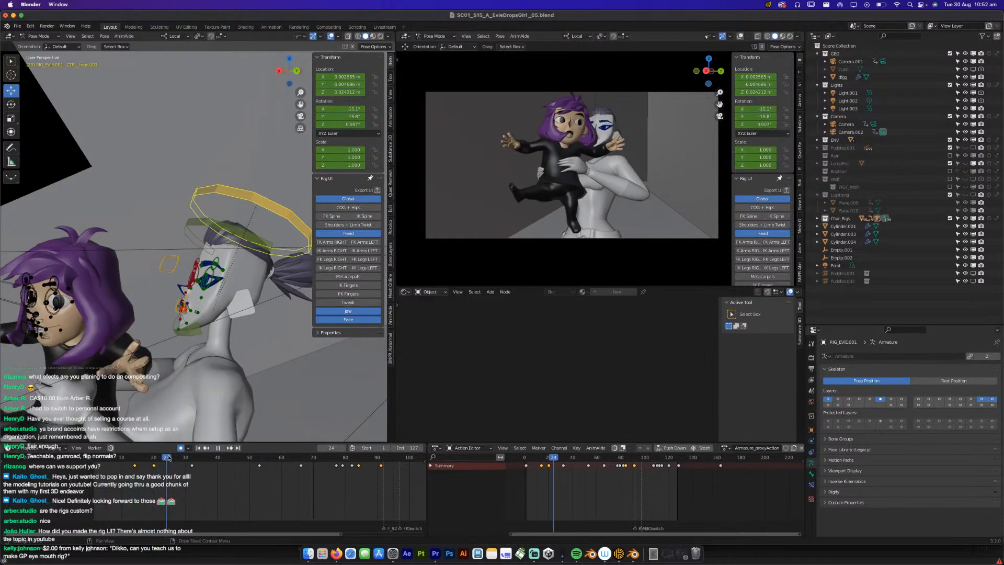
At frame 26, rotate the tall character's head control about its local X axis to about 8° and reposition the head.
left_click(174, 458)
key("r")
key("x")
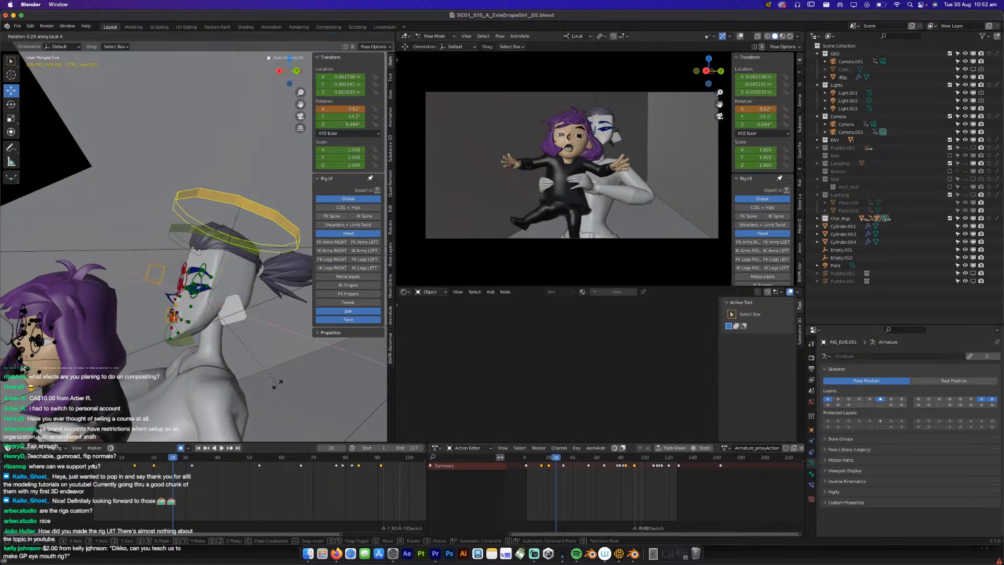
left_click(295, 357)
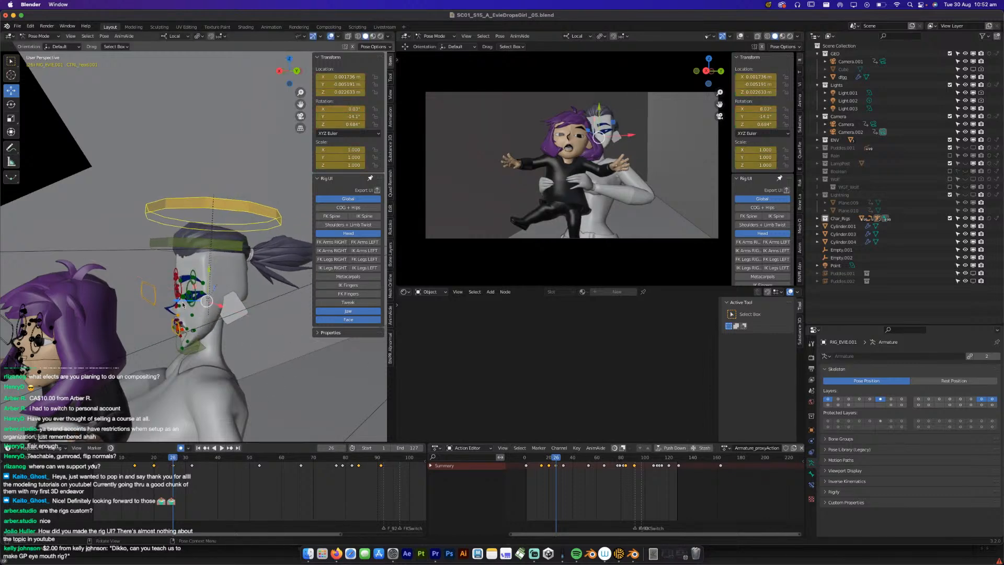
key("g")
key("g")
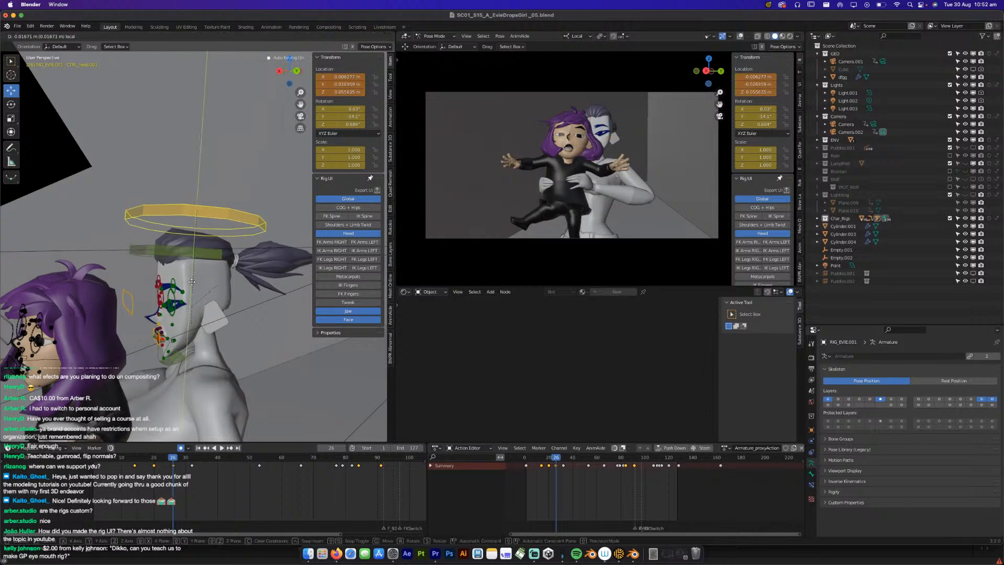
At frame 32, rotate the head control to about 5° on X and 2° on Z.
key("space")
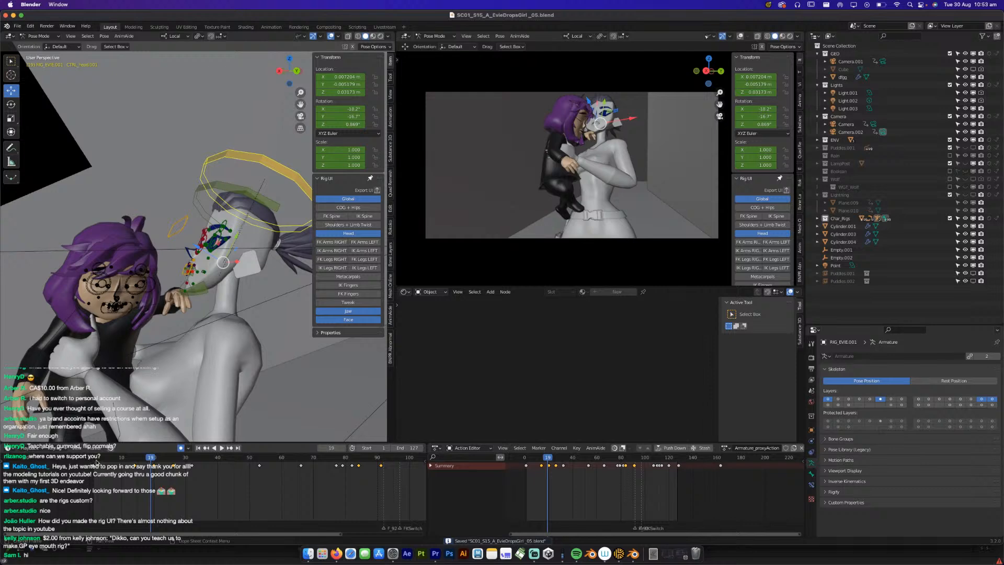
key("space")
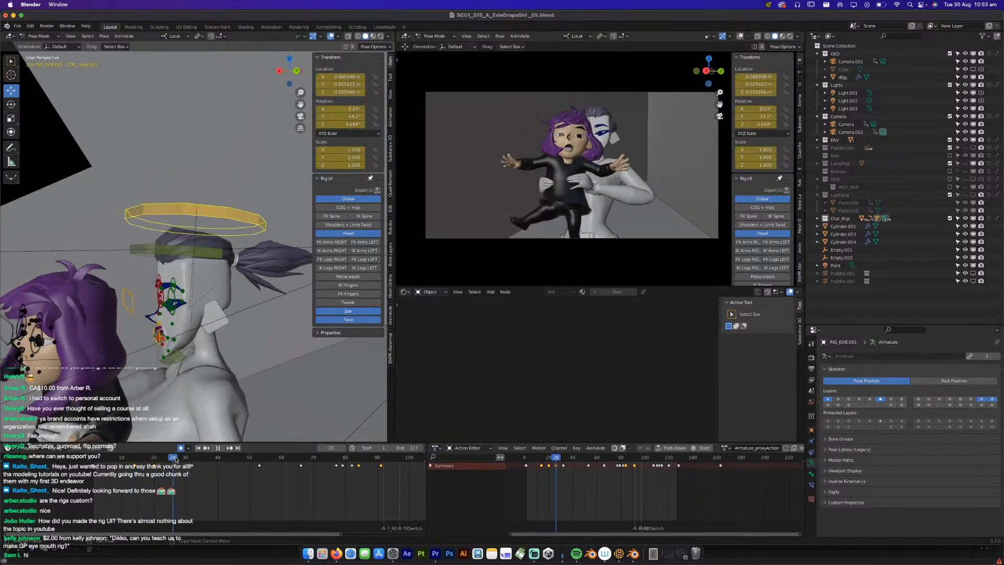
left_click_drag(209, 458, 192, 466)
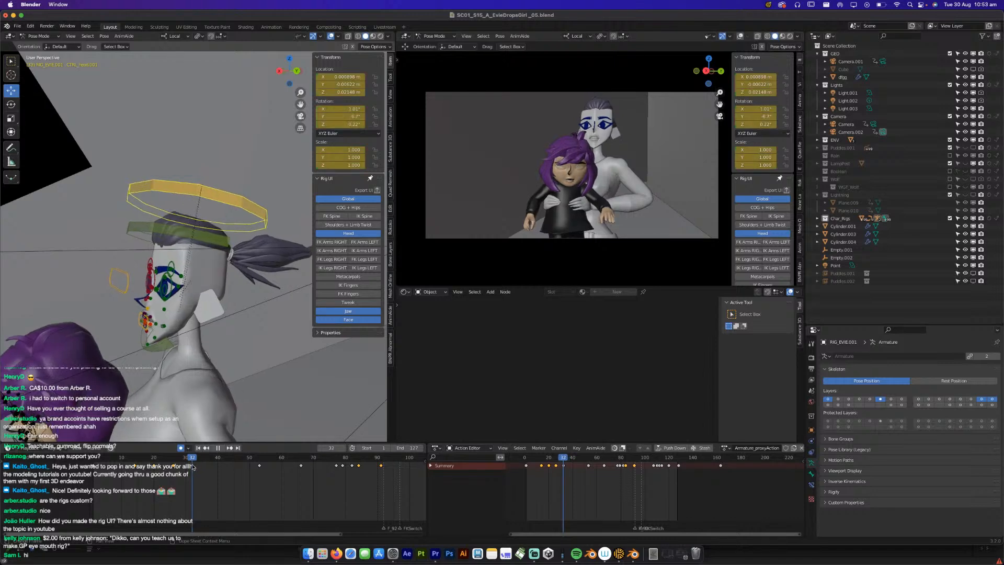
middle_click_drag(159, 404, 235, 375)
key("r")
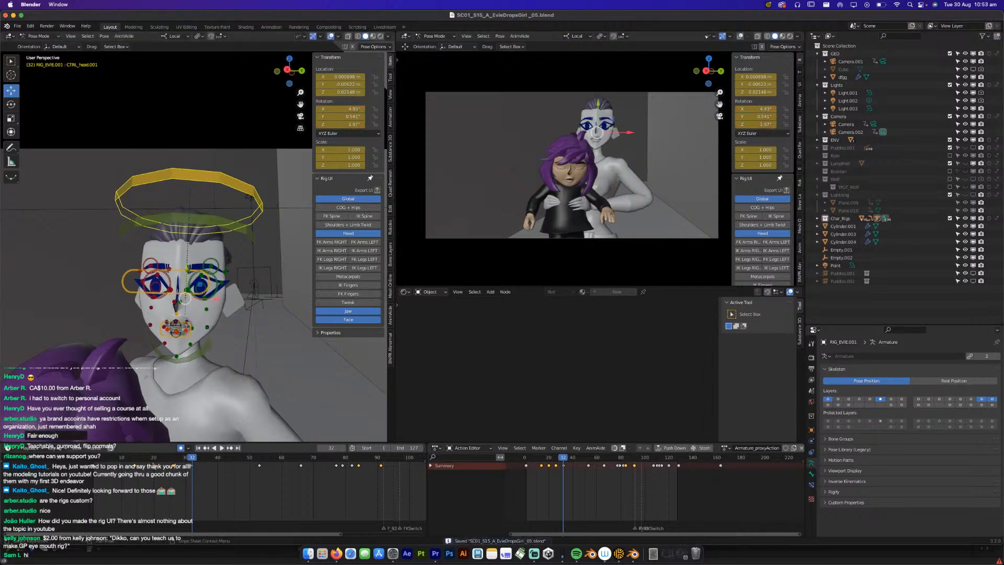
At frame 44, tilt the head control back to about -23° on X and reposition the head above the child's hair.
key("space")
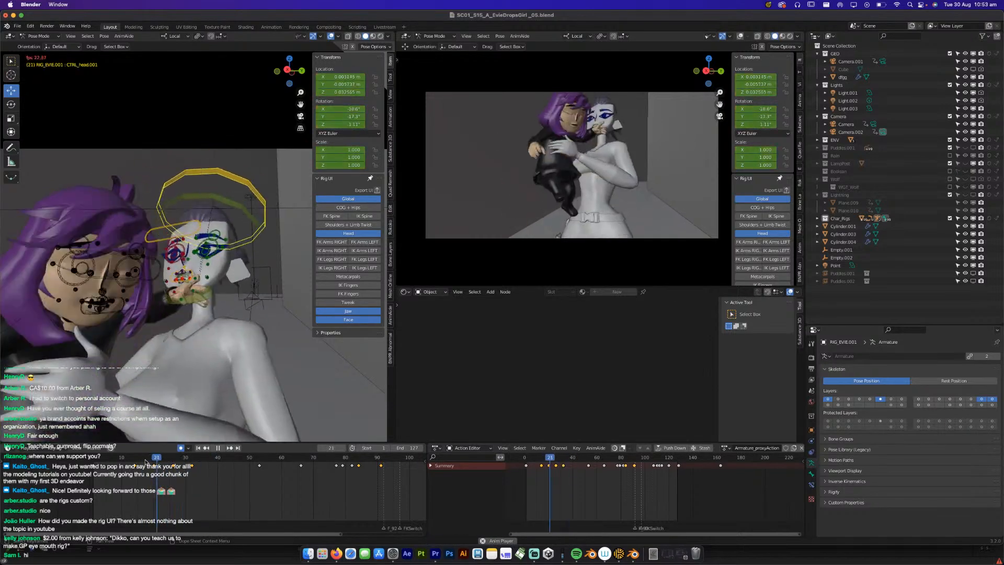
key("space")
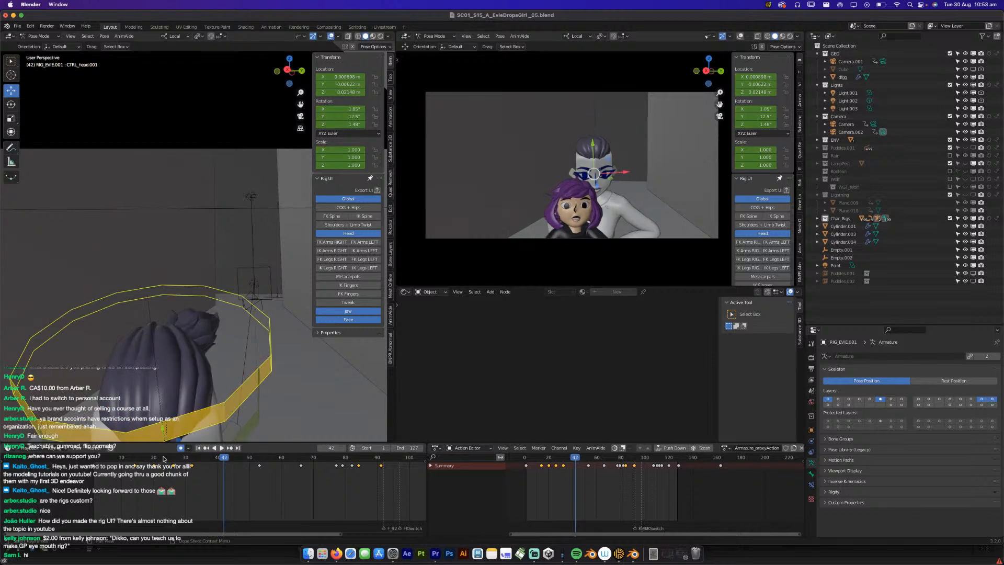
left_click_drag(200, 459, 227, 457)
middle_click_drag(228, 407, 277, 408)
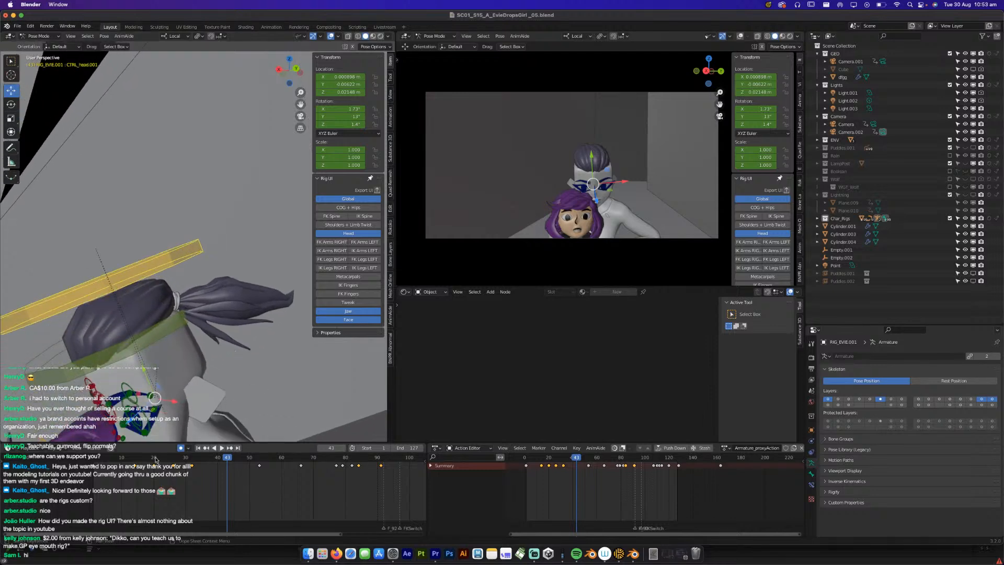
left_click_drag(202, 461, 230, 464)
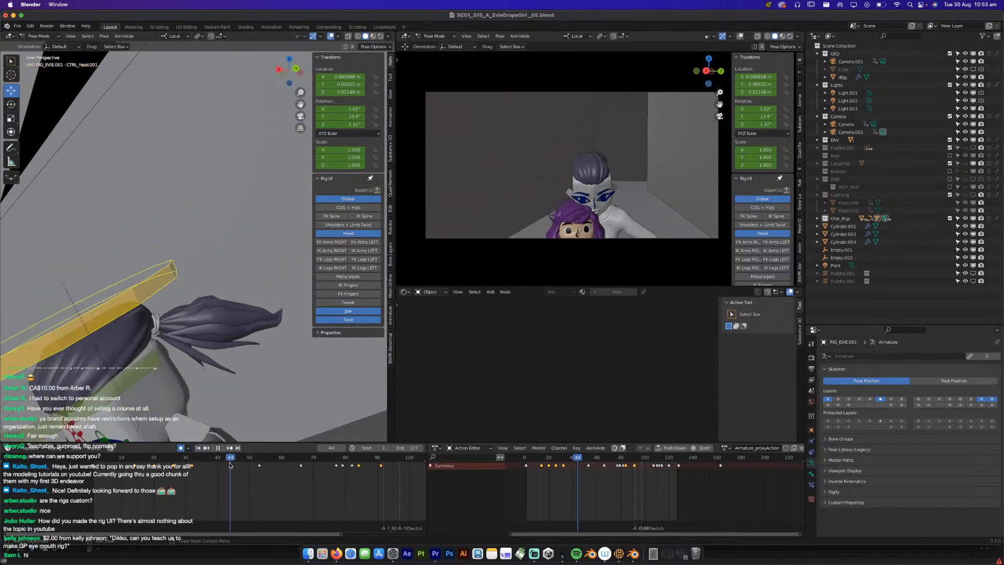
middle_click_drag(145, 310, 149, 264)
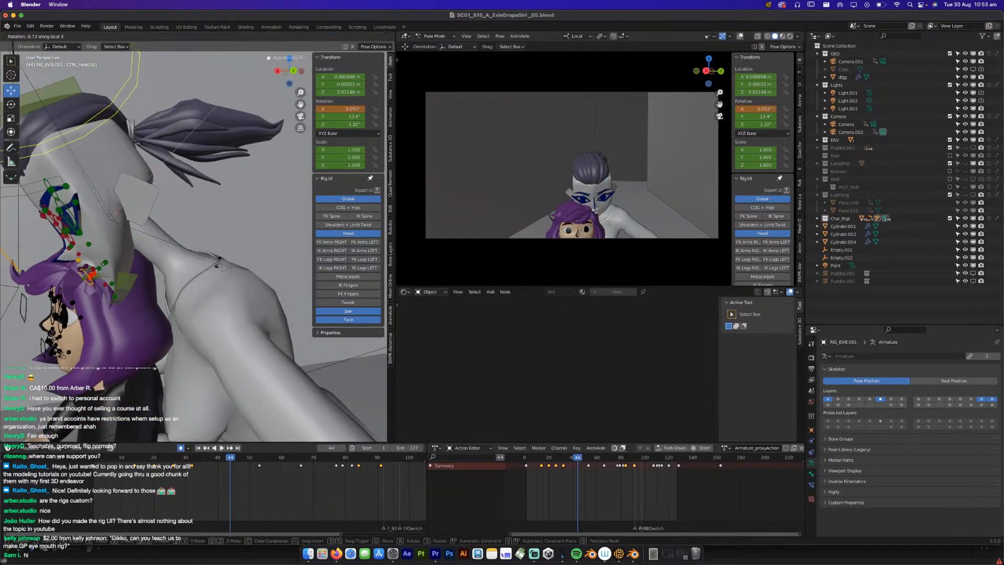
left_click(168, 279)
middle_click_drag(167, 280, 164, 278)
key("g")
left_click(172, 265)
key("r")
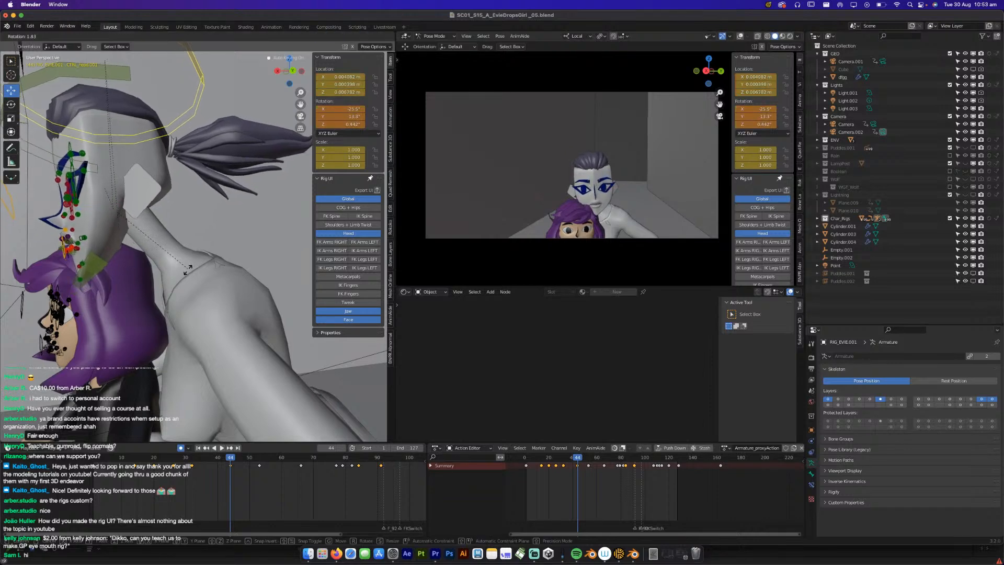
left_click(186, 271)
Refine the head pose at frame 44 with a trackball rotation to about -16.7° on X and a small move.
middle_click_drag(185, 272, 183, 277)
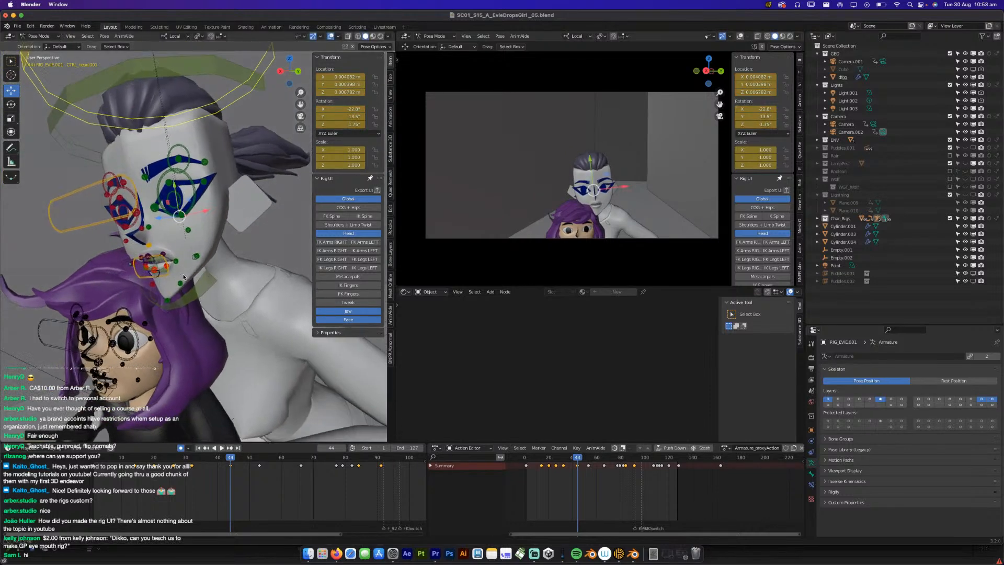
key("r")
key("r")
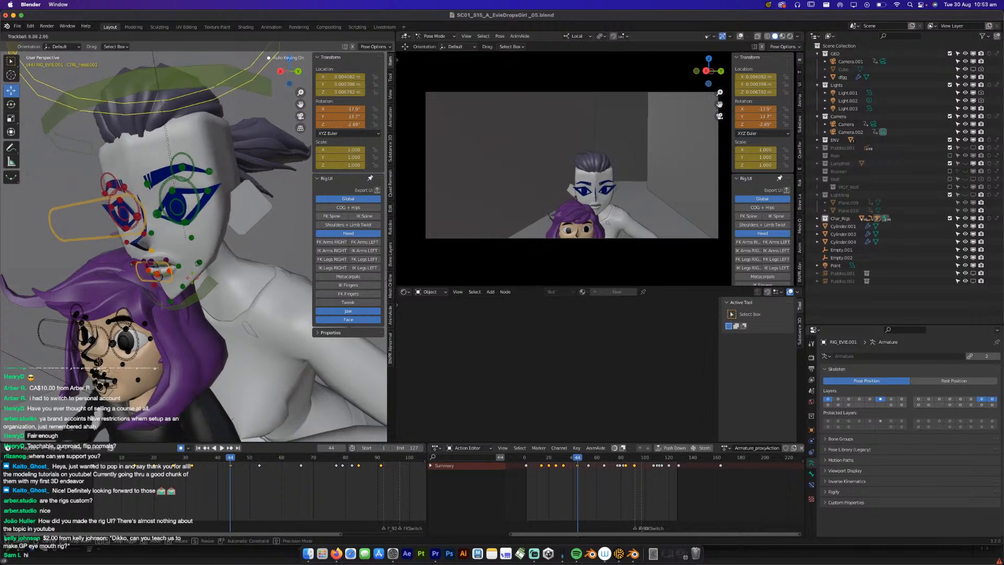
middle_click_drag(184, 280, 116, 214)
key("g")
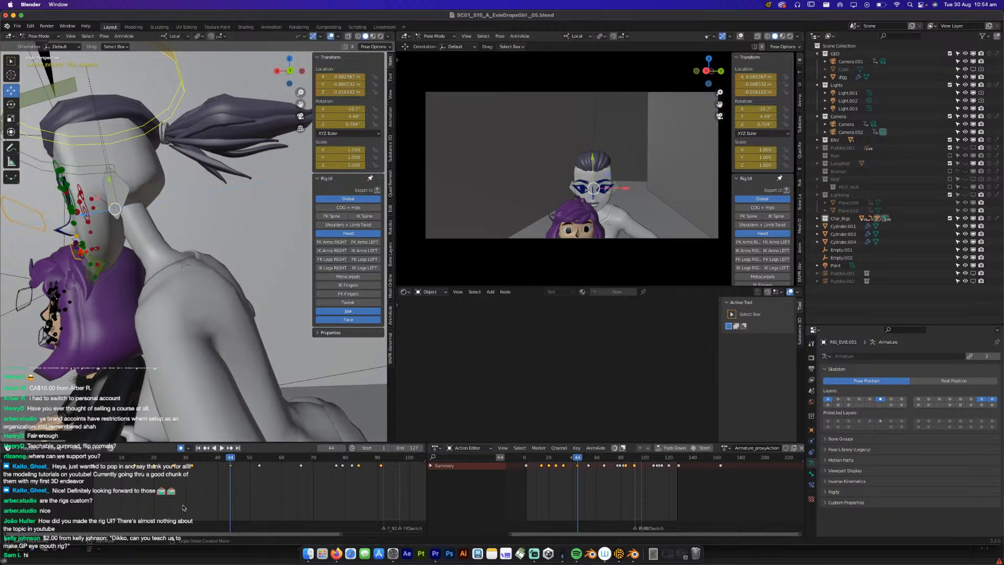
At frame 84, rotate the head control about 25° along its local X axis so the face tilts down.
left_click_drag(193, 459, 359, 467)
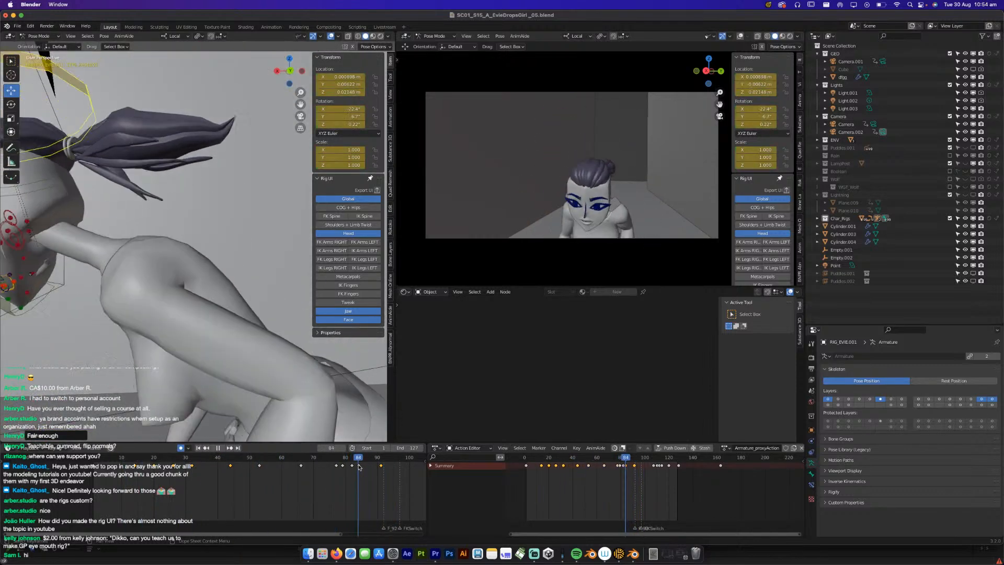
scroll(106, 298, "down", 4)
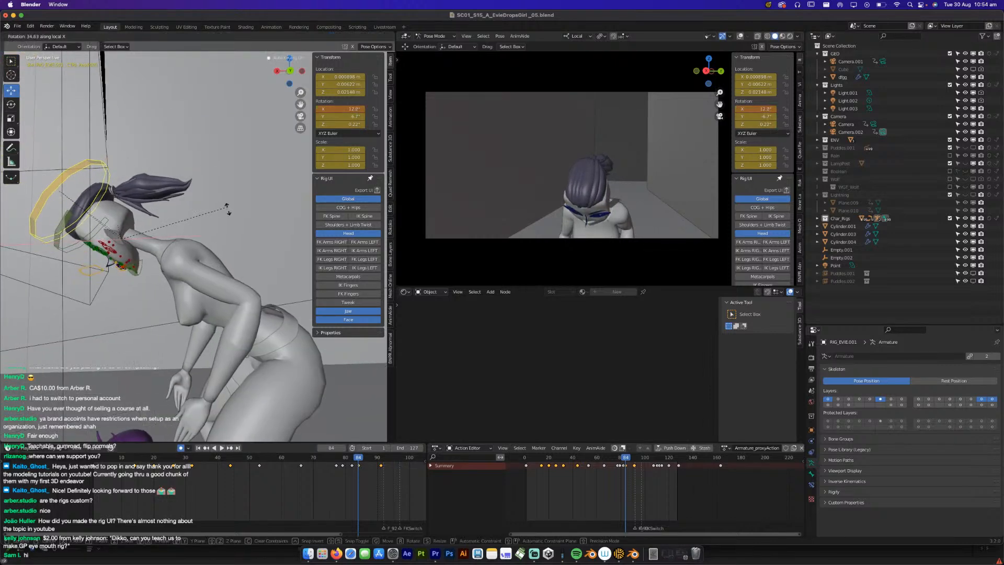
key("space")
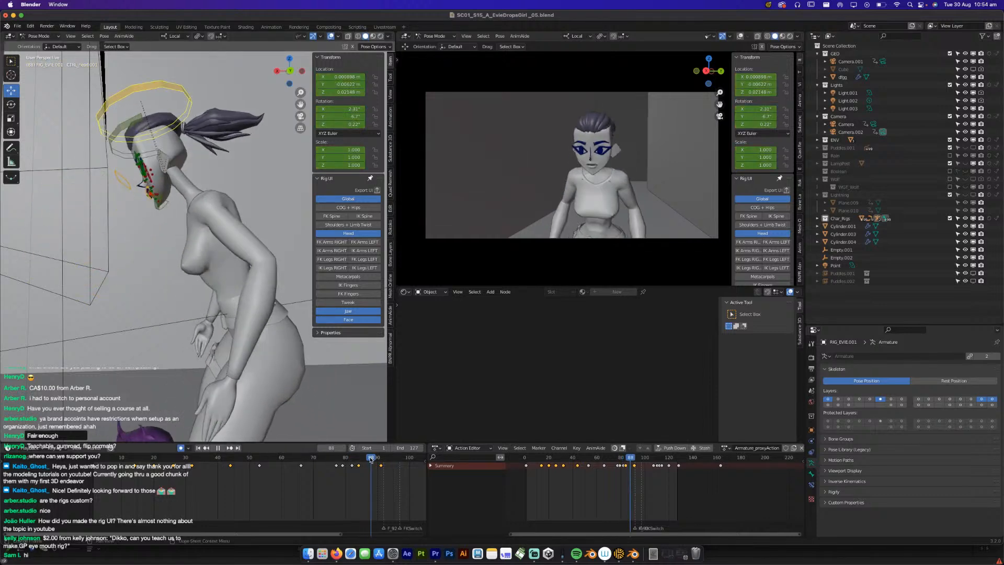
At frame 87, rotate the head control to about 13° on X and shift its position slightly.
left_click_drag(370, 460, 368, 458)
left_click(177, 174)
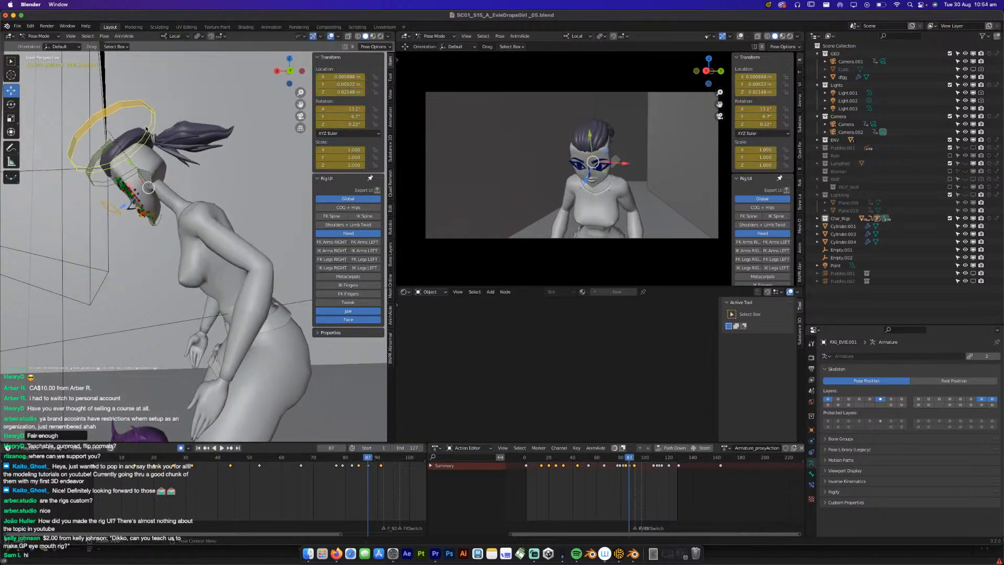
key("g")
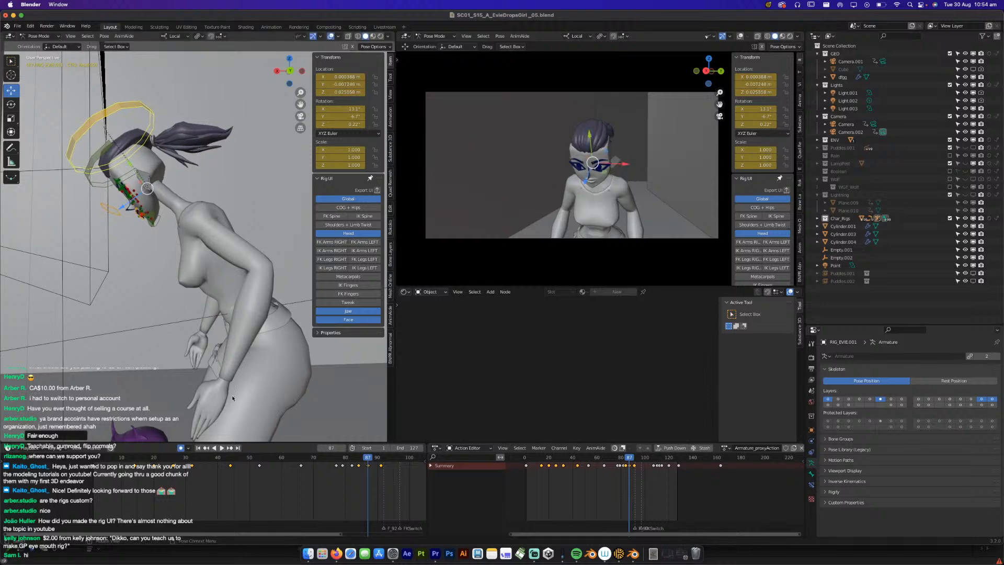
At frame 90, rotate the head control to about 16.5° on X and delay the following head keyframe to about frame 94.
left_click_drag(360, 462, 378, 460)
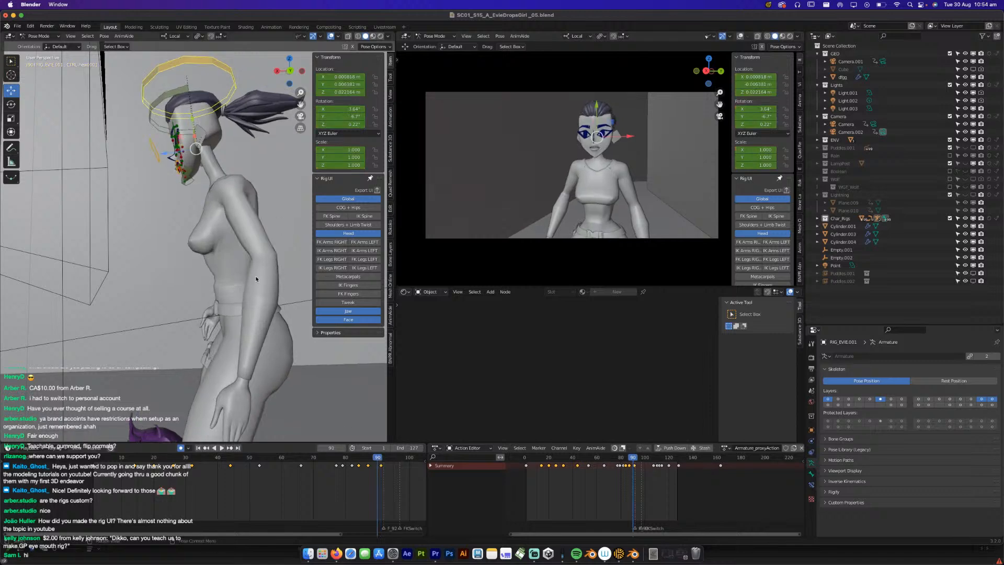
left_click(283, 260)
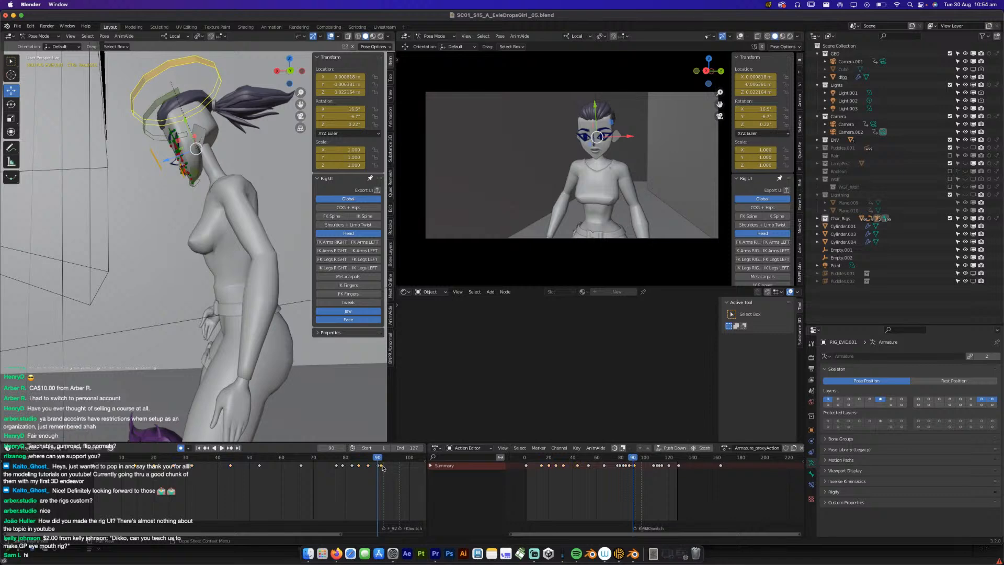
key("space")
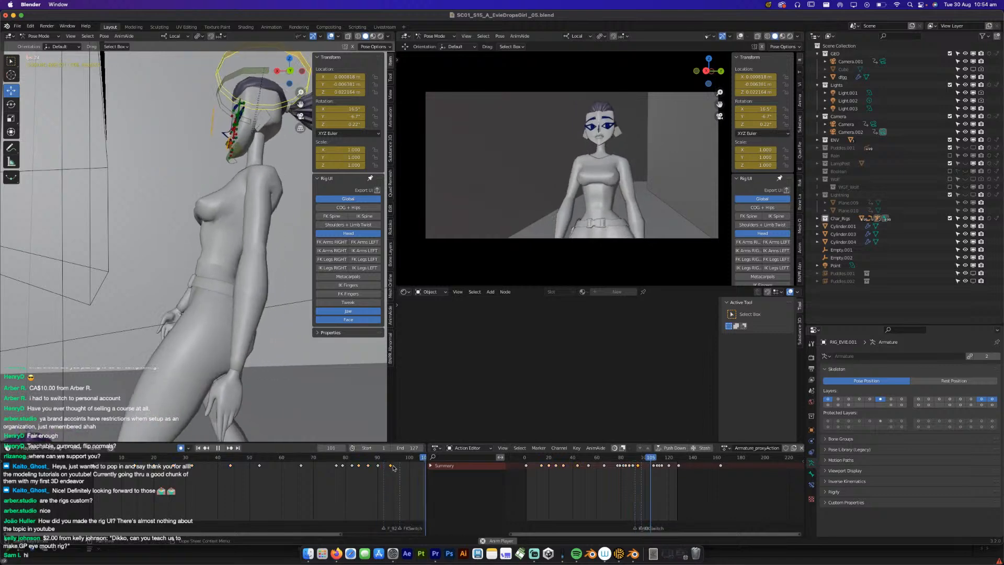
Replay the shot from several points to review the revised head motion through the drop and stand-up.
key("space")
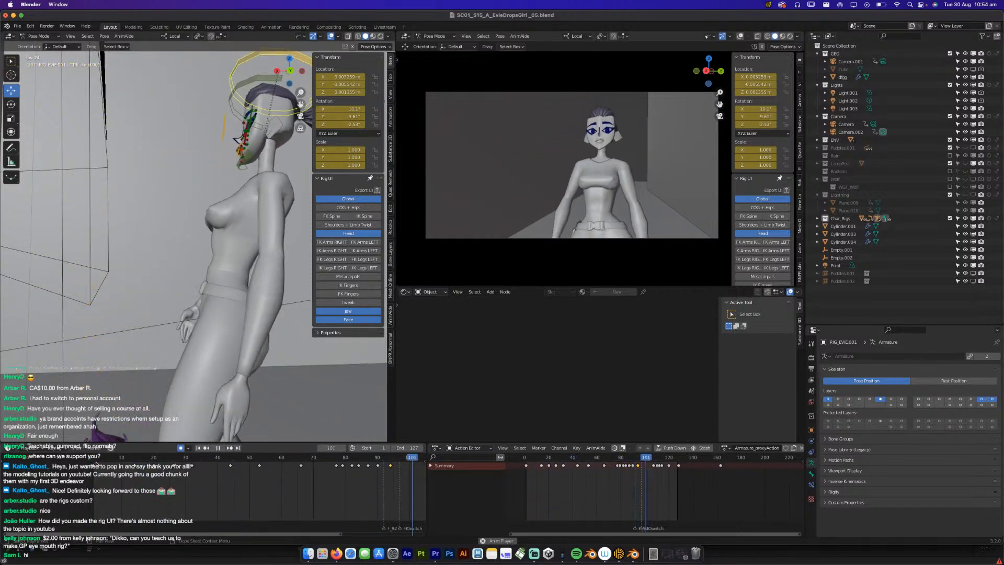
key("space")
left_click_drag(162, 459, 219, 460)
key("space")
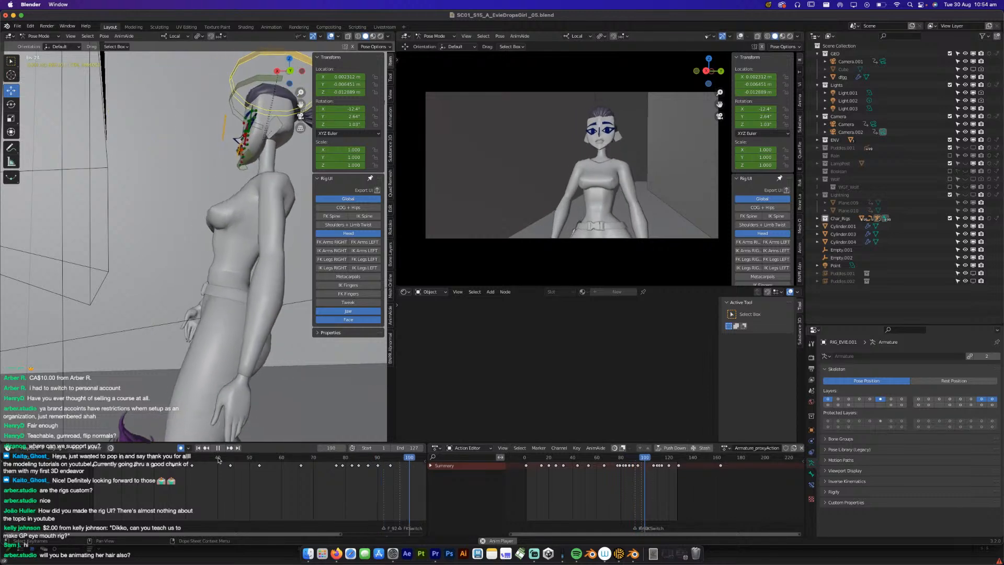
key("space")
left_click(280, 459)
key("space")
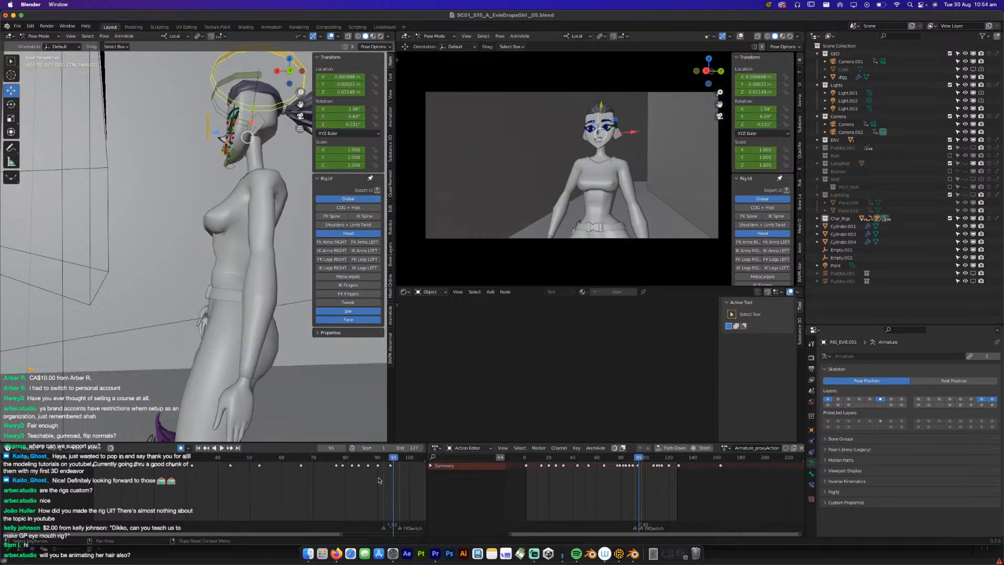
At frame 107, reposition the standing character's head control and rotate it about its local Y axis.
middle_click_drag(344, 500, 207, 516)
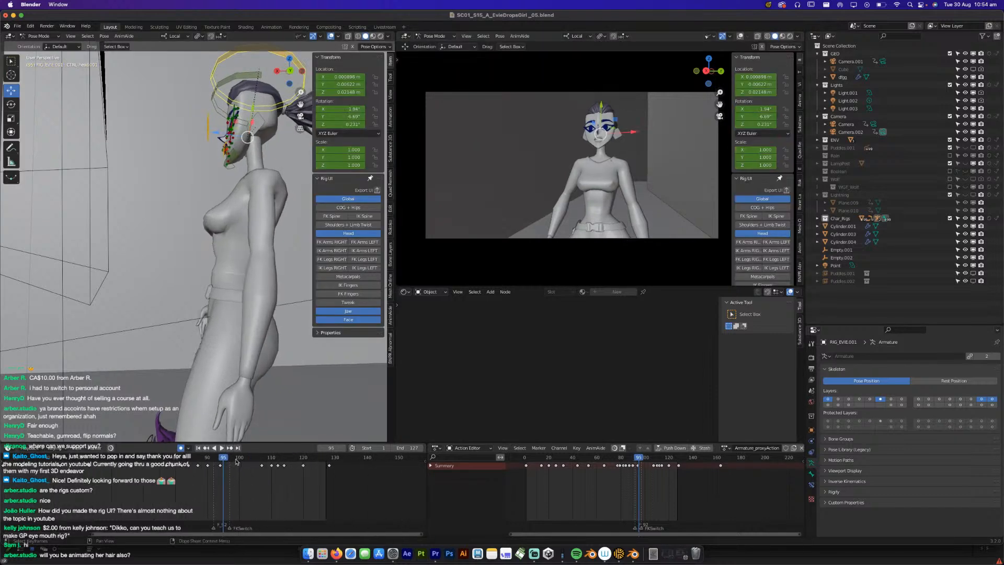
key("space")
left_click_drag(257, 460, 261, 460)
scroll(250, 248, "down", 3)
middle_click_drag(250, 246, 188, 297, "shift")
scroll(196, 285, "up", 3)
left_click_drag(191, 206, 171, 184)
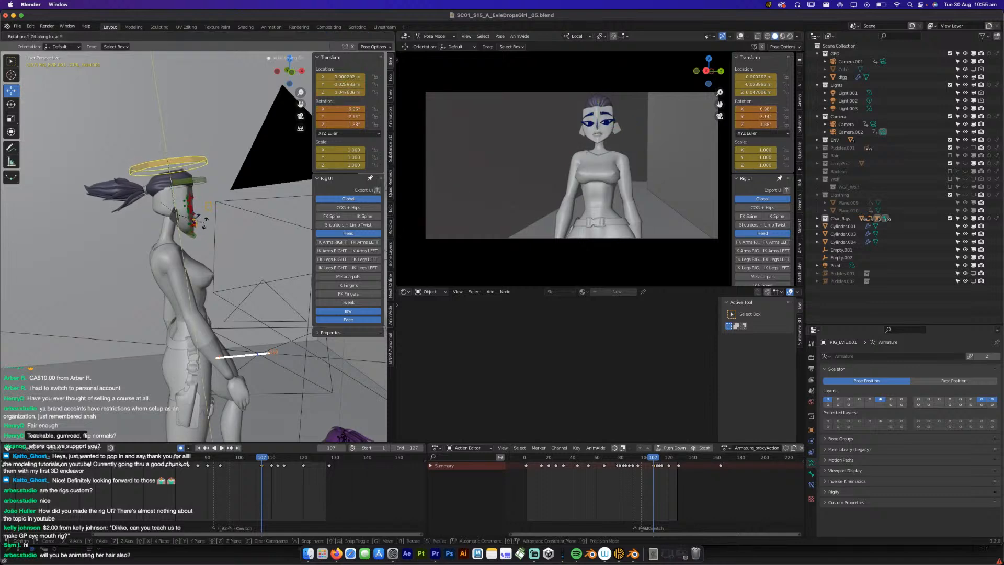
left_click_drag(210, 212, 210, 218)
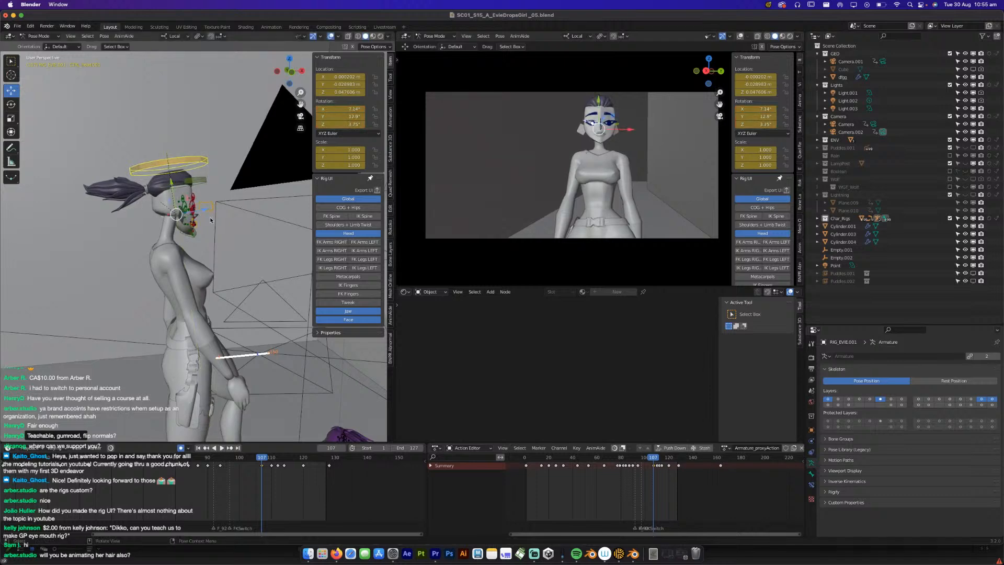
Delete the head control's keyframes around frame 111 and replay the drop and stand-up.
key("space")
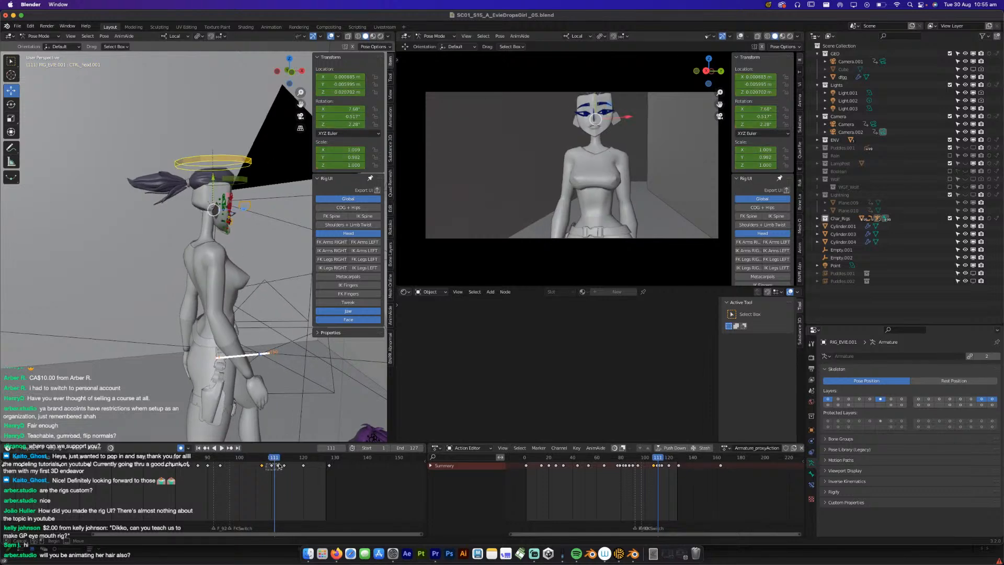
left_click(279, 464)
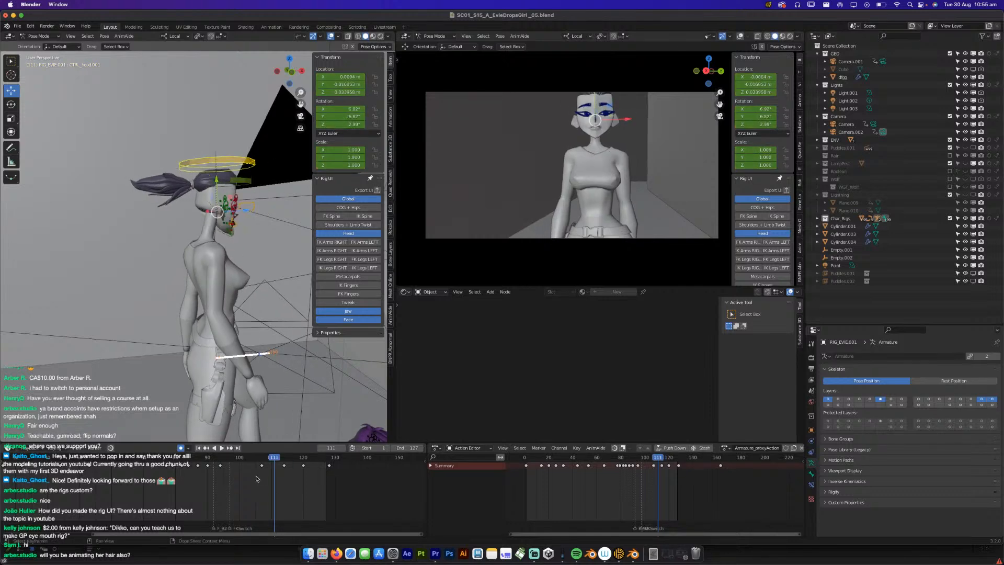
left_click_drag(249, 461, 155, 468)
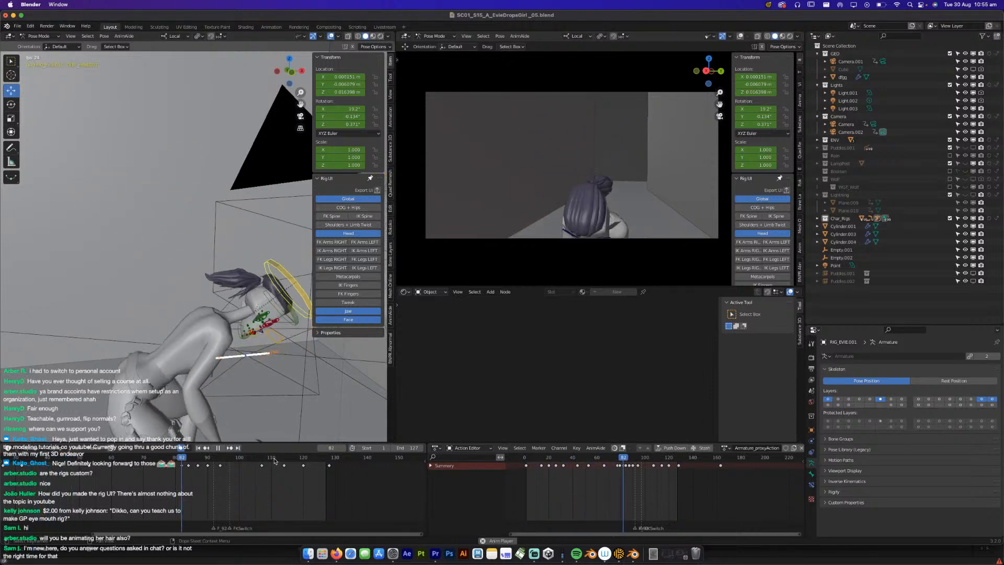
key("space")
At frame 107, freely rotate the head control to refine the standing character's face turn and tilt.
left_click_drag(297, 460, 262, 466)
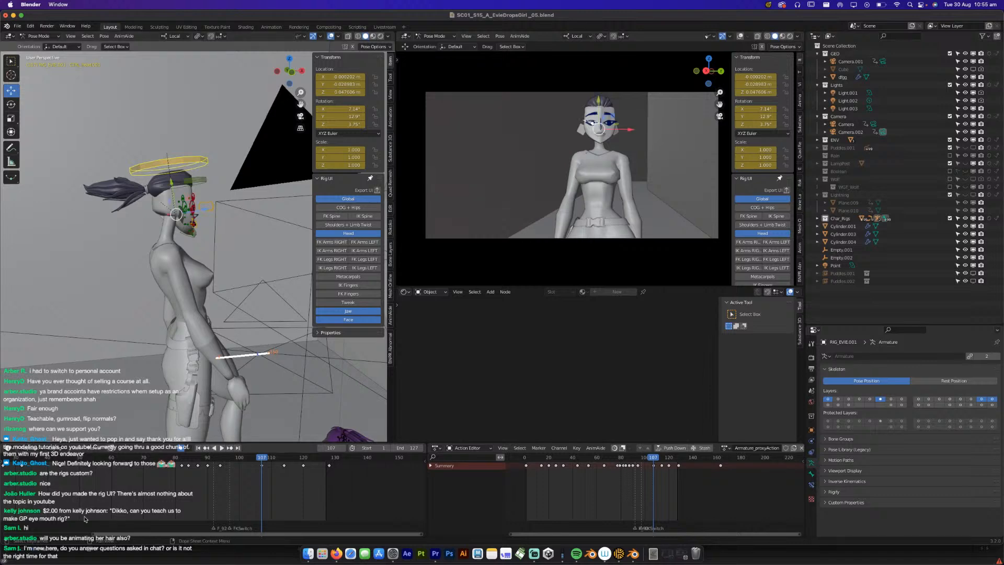
middle_click_drag(185, 290, 87, 292)
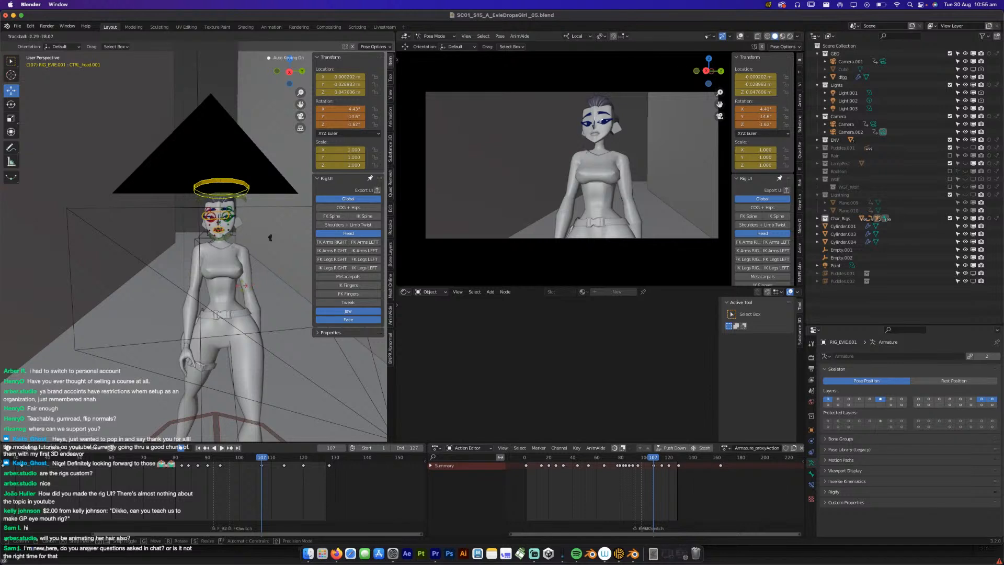
left_click(242, 295)
Scrub through the stand-up and reposition the head control at frame 101, keying the new pose.
key("space")
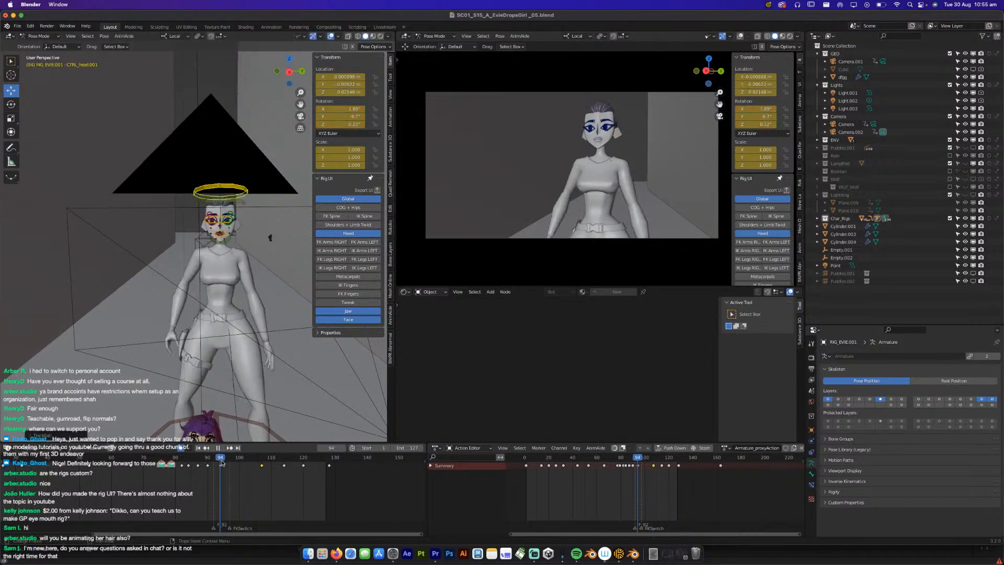
left_click_drag(263, 461, 210, 458)
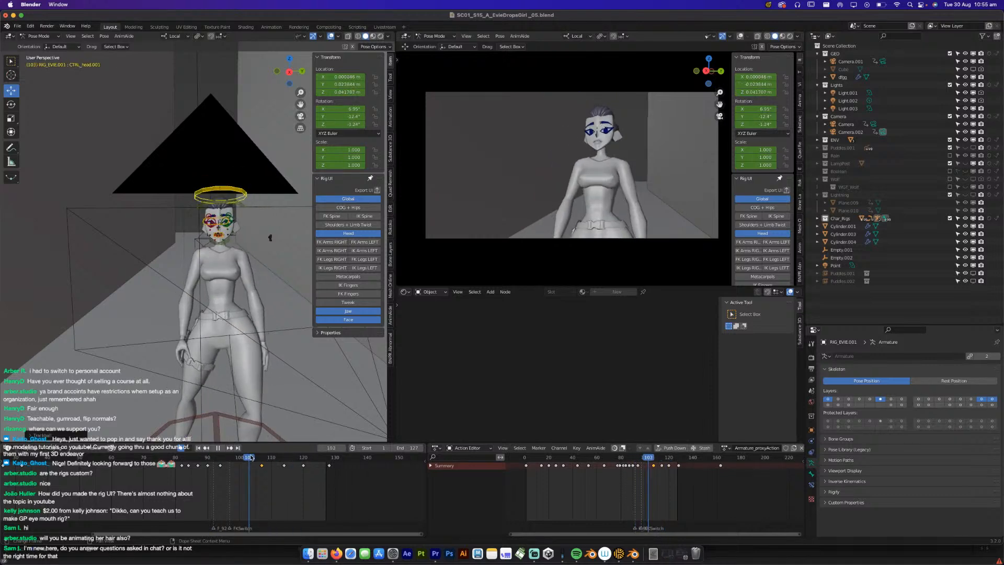
key("space")
middle_click_drag(191, 198, 229, 226)
left_click_drag(203, 222, 227, 224)
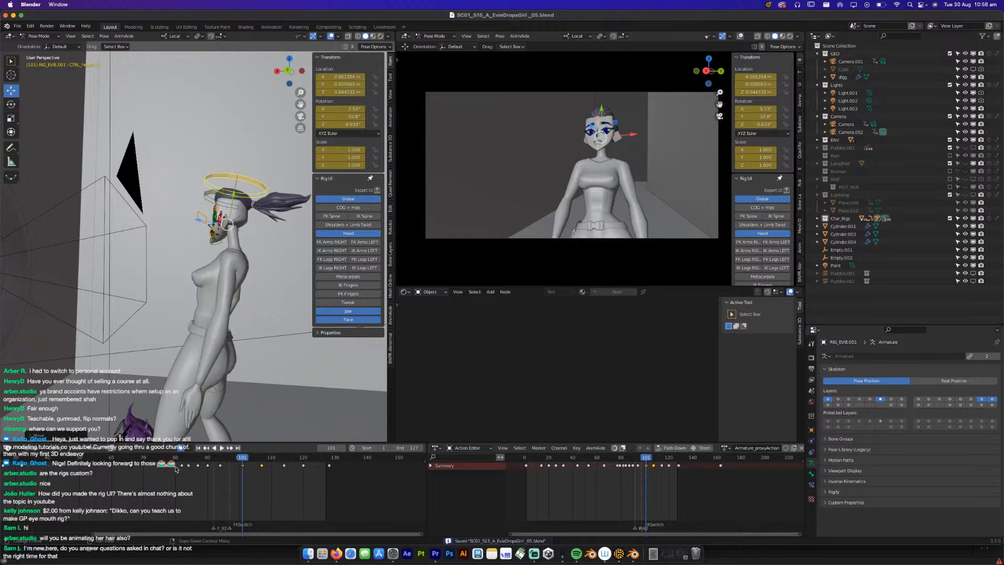
Replay the drop and stand-up to check the revised head motion, and save the file.
key("space")
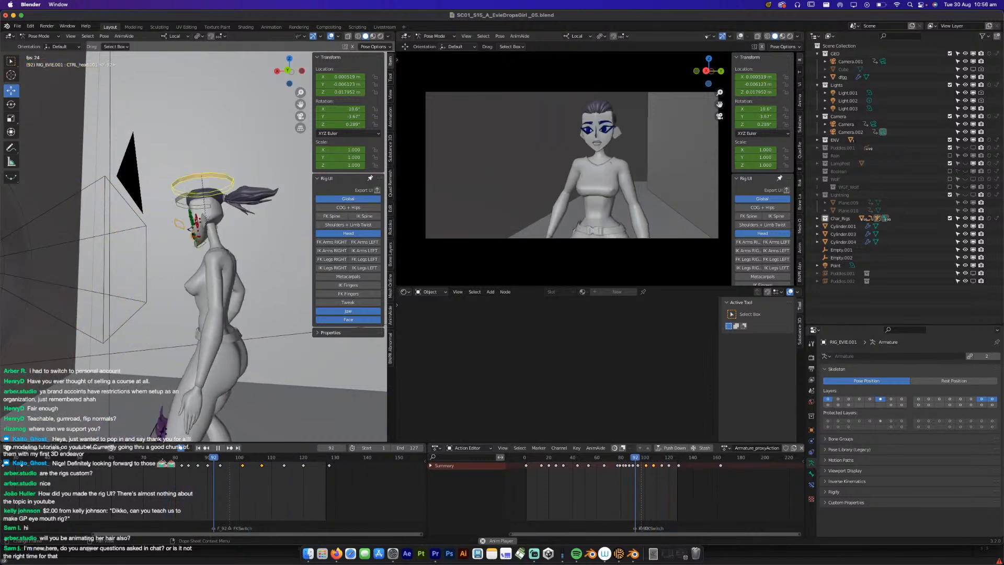
key("space")
left_click_drag(163, 461, 123, 462)
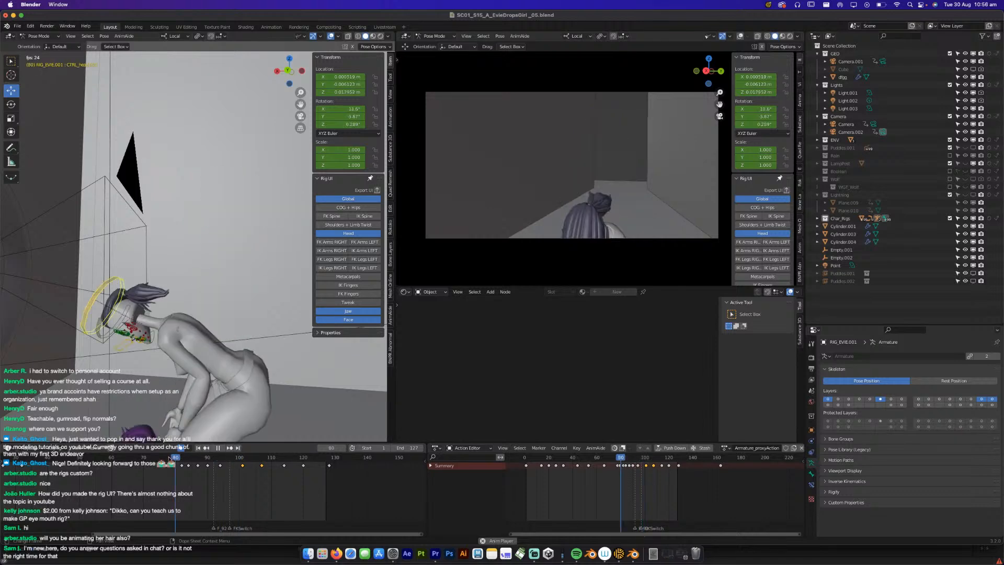
key("space")
scroll(146, 468, "down", 5)
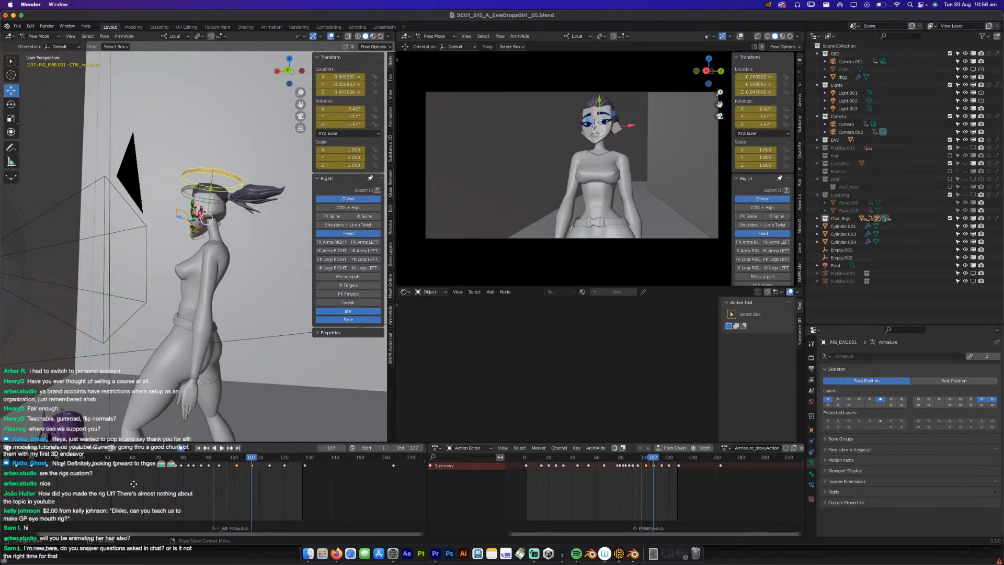
left_click_drag(93, 460, 151, 486)
key("super+s")
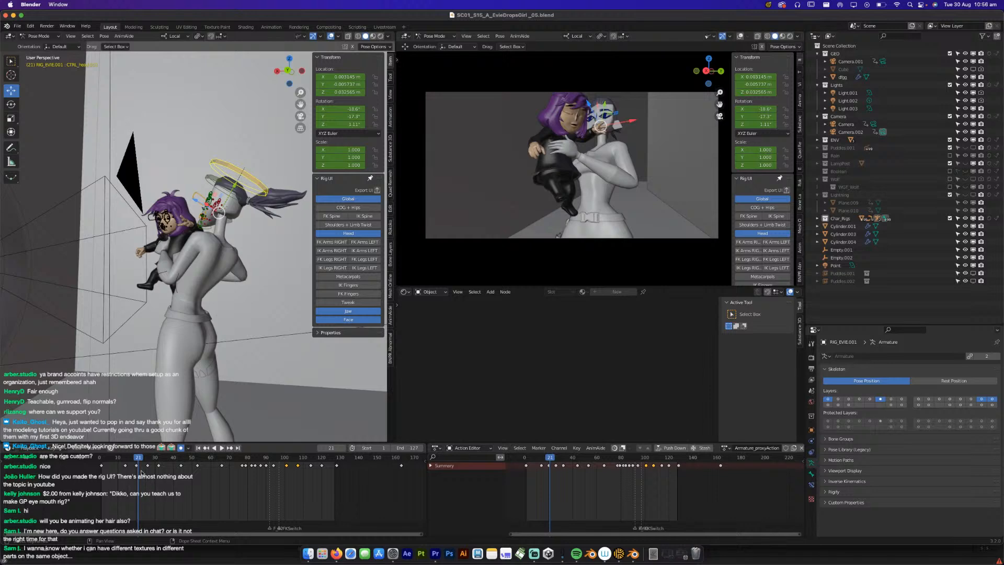
Replay the shot several times from frame 1, examining the character's motion from the front.
middle_click_drag(224, 315, 295, 327)
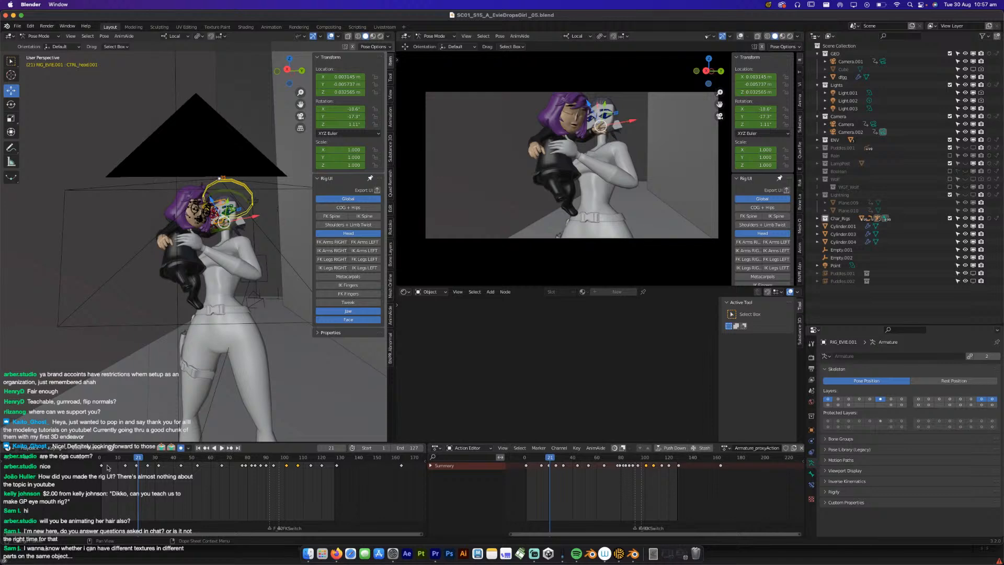
left_click(102, 461)
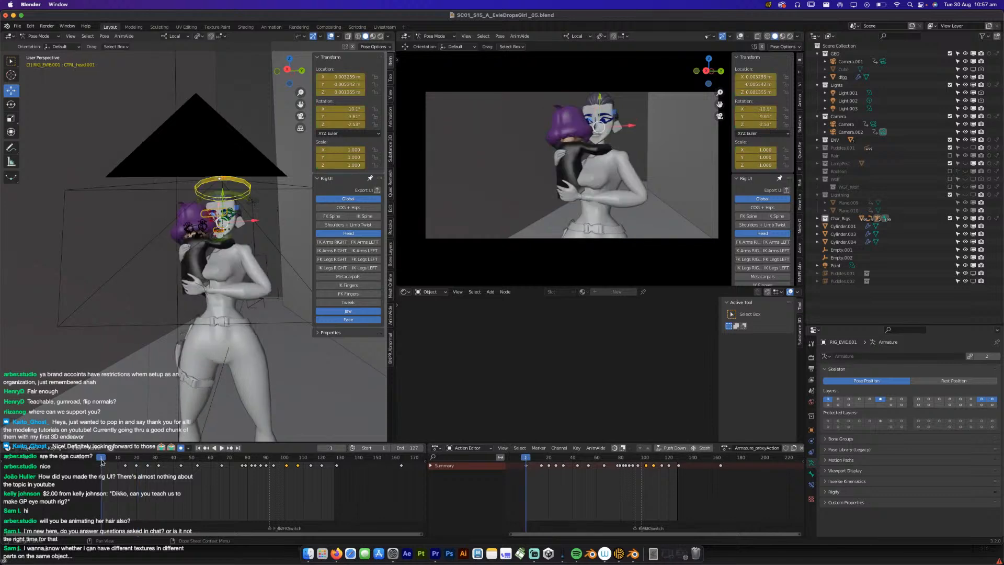
key("space")
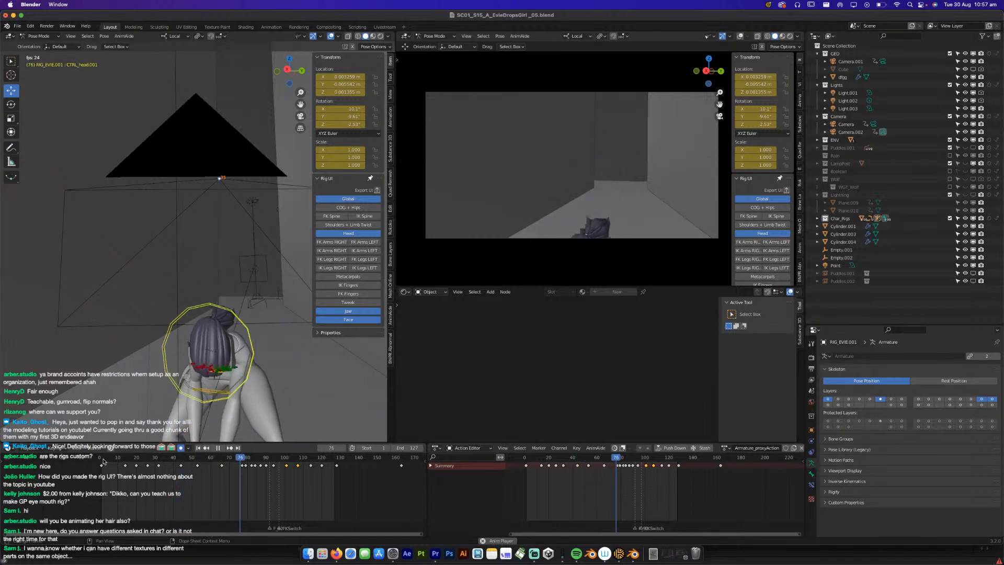
key("space")
left_click_drag(107, 459, 102, 462)
key("space")
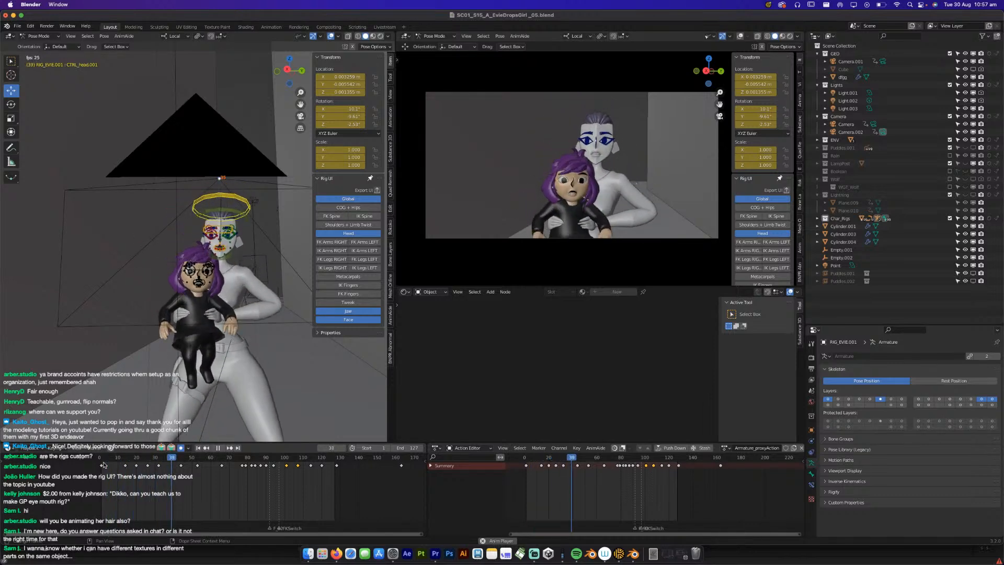
key("space")
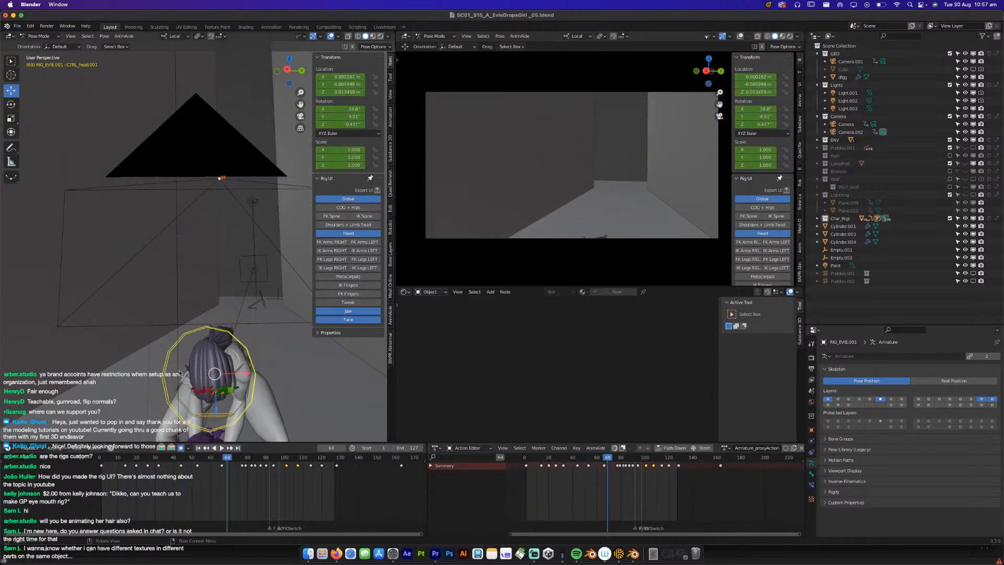
left_click(102, 463)
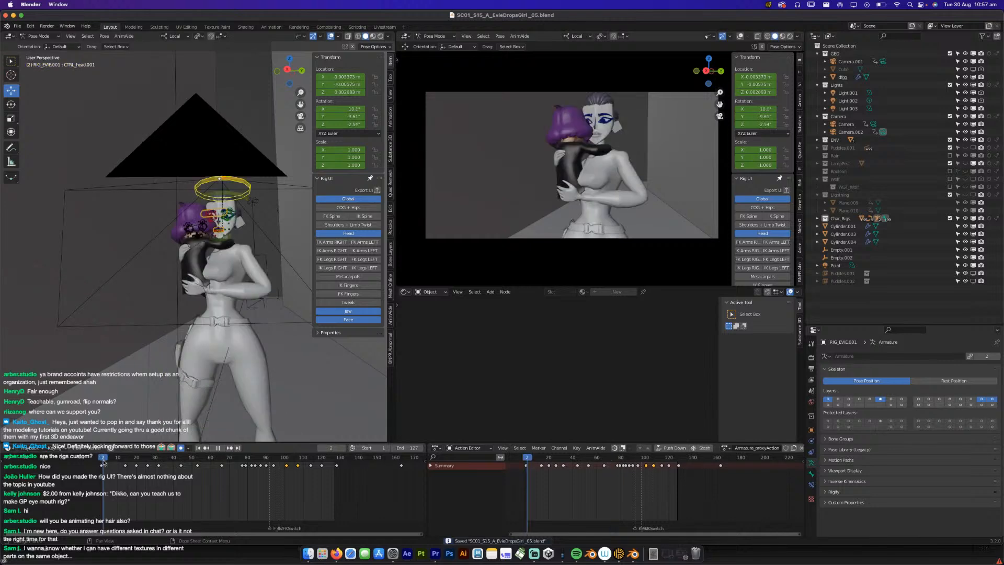
key("space")
key("space")
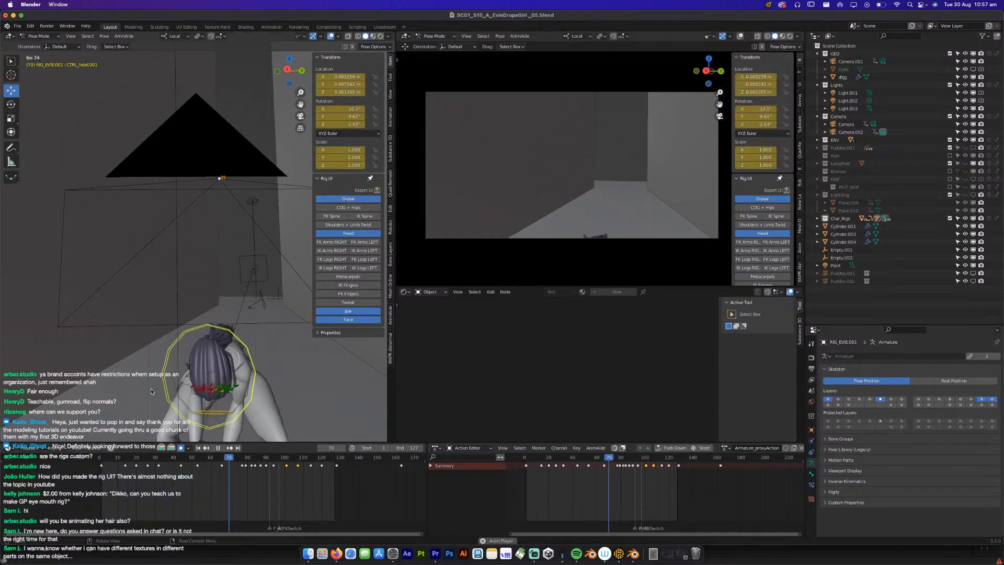
key("space")
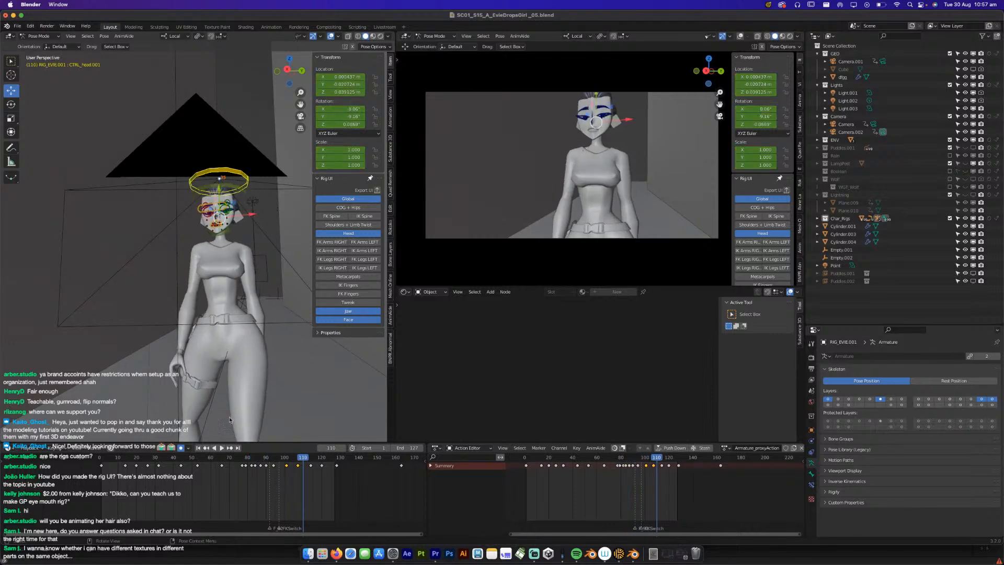
At frame 87, show the rig's COG + Hips, FK Spine and IK Spine control layers, and save the file.
left_click(245, 458)
key("Up")
key("Up")
key("Up")
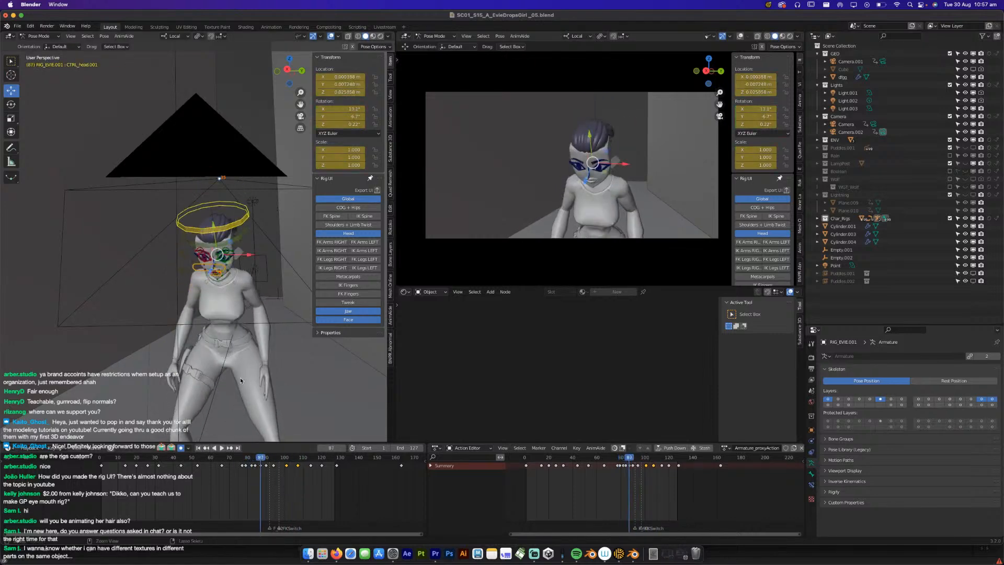
middle_click_drag(293, 292, 201, 321)
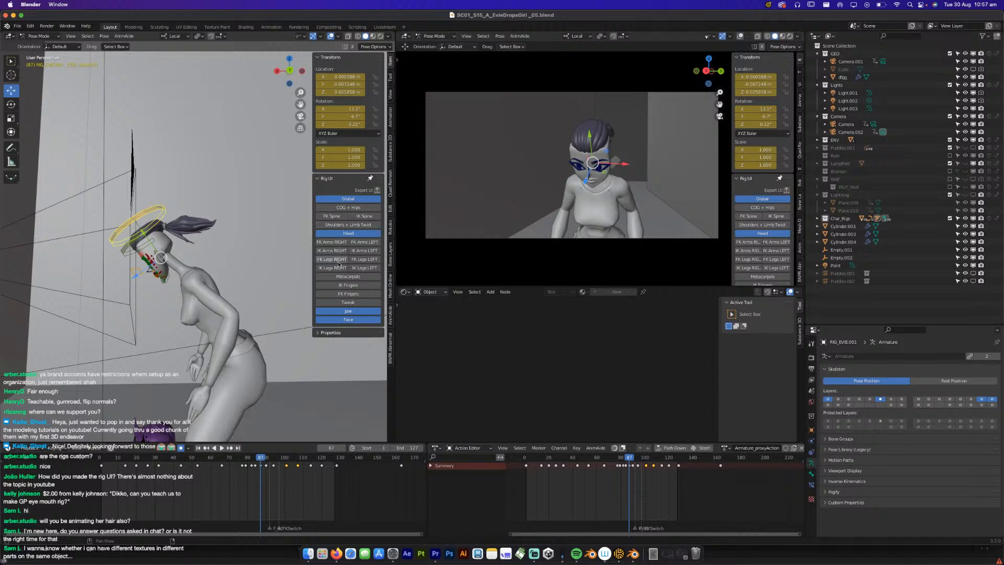
left_click(345, 224)
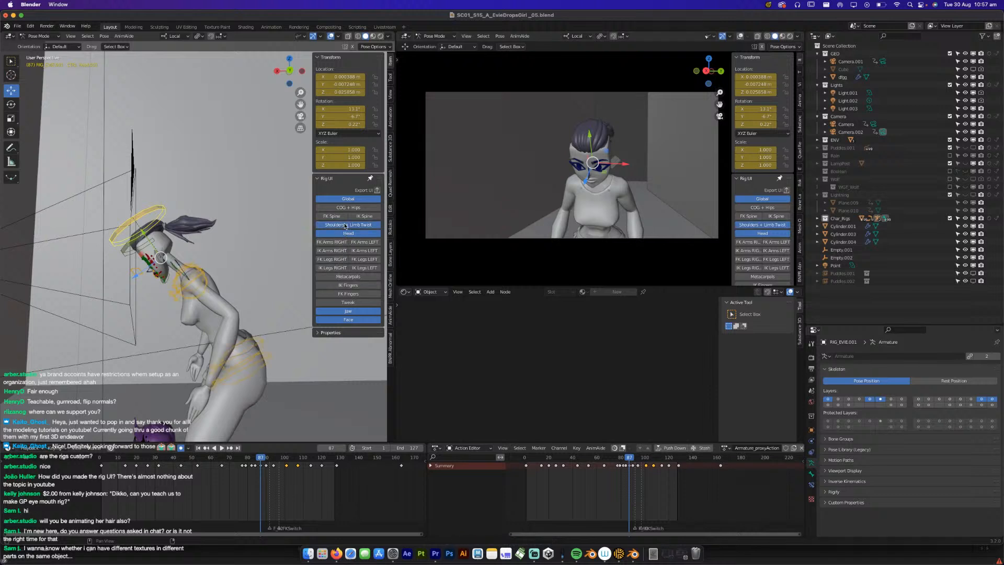
left_click(340, 225)
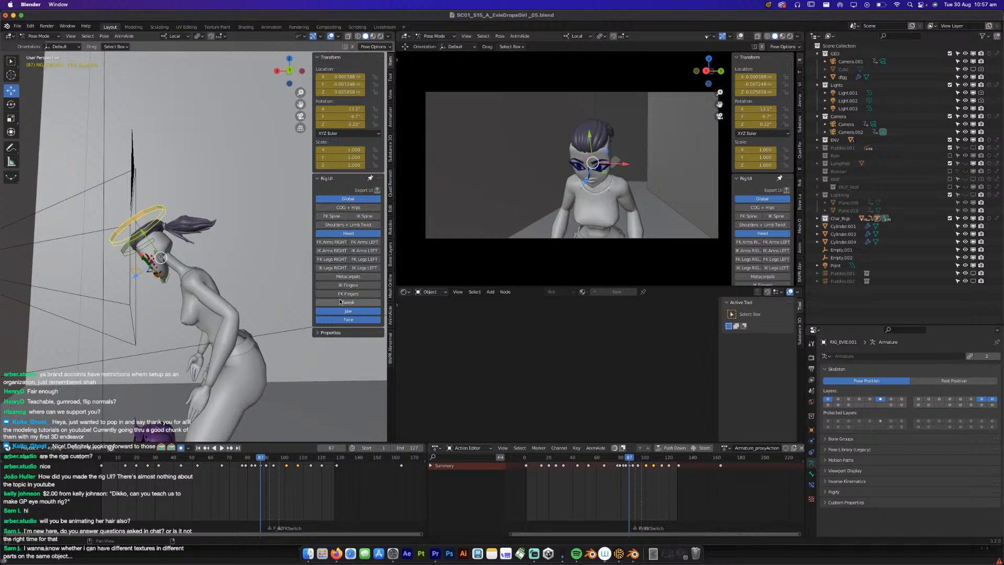
left_click(349, 208)
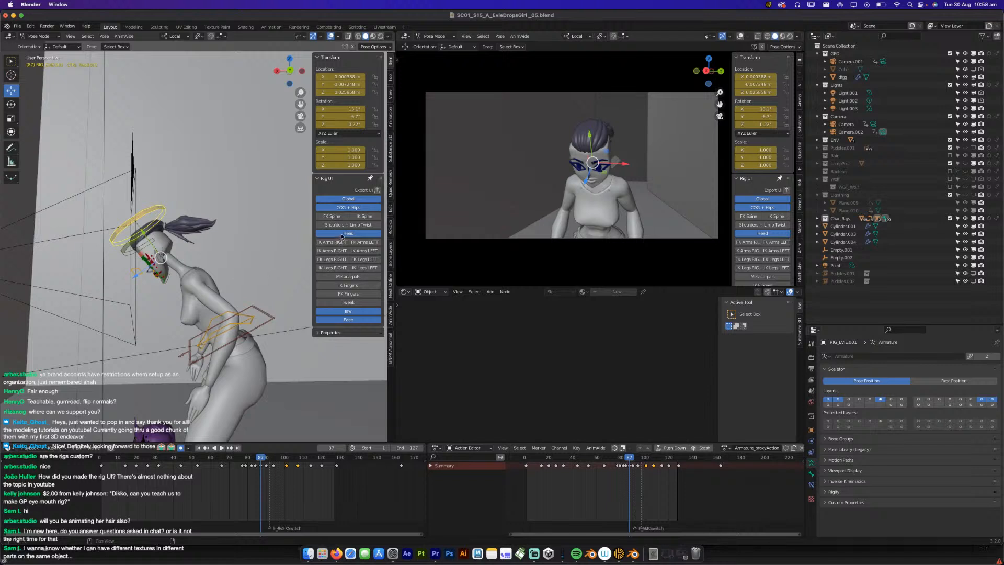
left_click(337, 302)
left_click(337, 302)
left_click(342, 218)
middle_click_drag(298, 241, 325, 242)
left_click(364, 219)
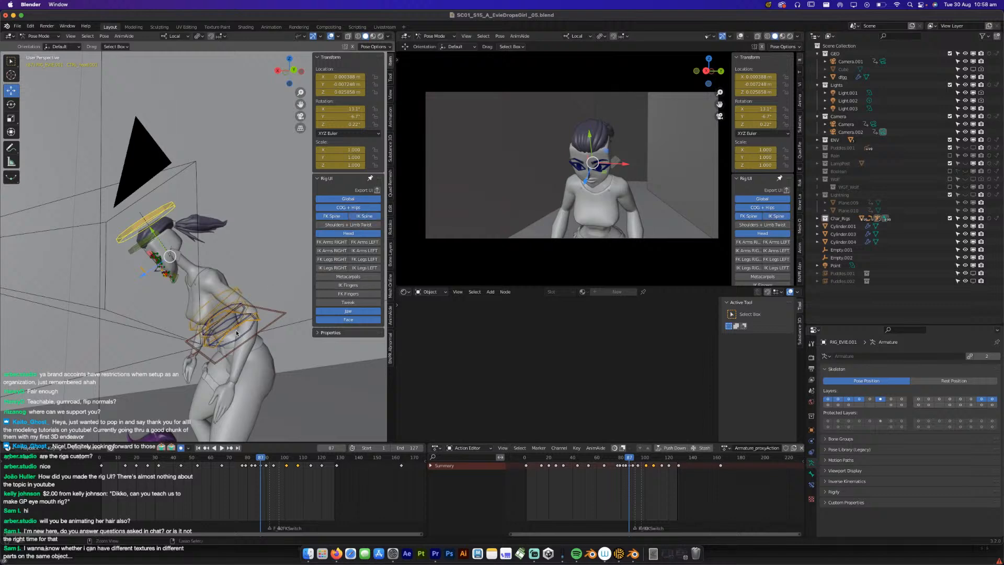
middle_click_drag(236, 346, 243, 344)
key("super+s")
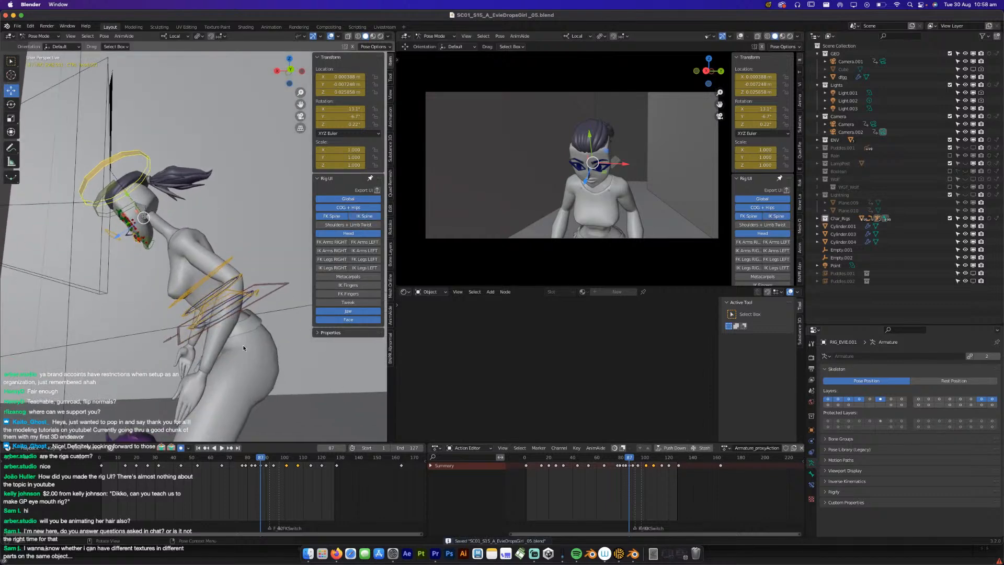
At frame 88, rotate the middle FK spine control about its local X axis to about 14°.
middle_click_drag(226, 292, 225, 317)
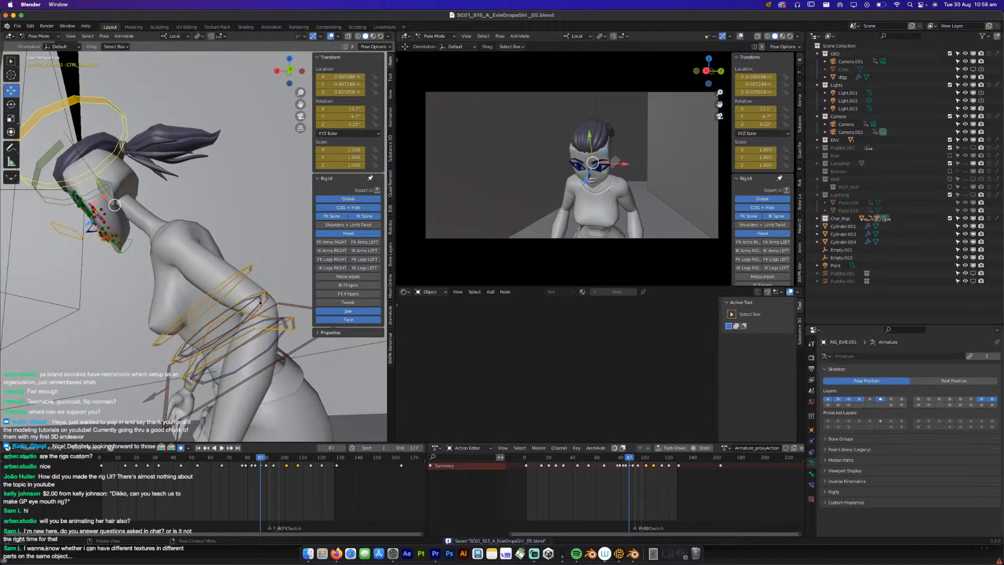
left_click(256, 399)
left_click_drag(243, 458, 262, 458)
left_click(235, 381)
middle_click_drag(235, 382, 247, 398)
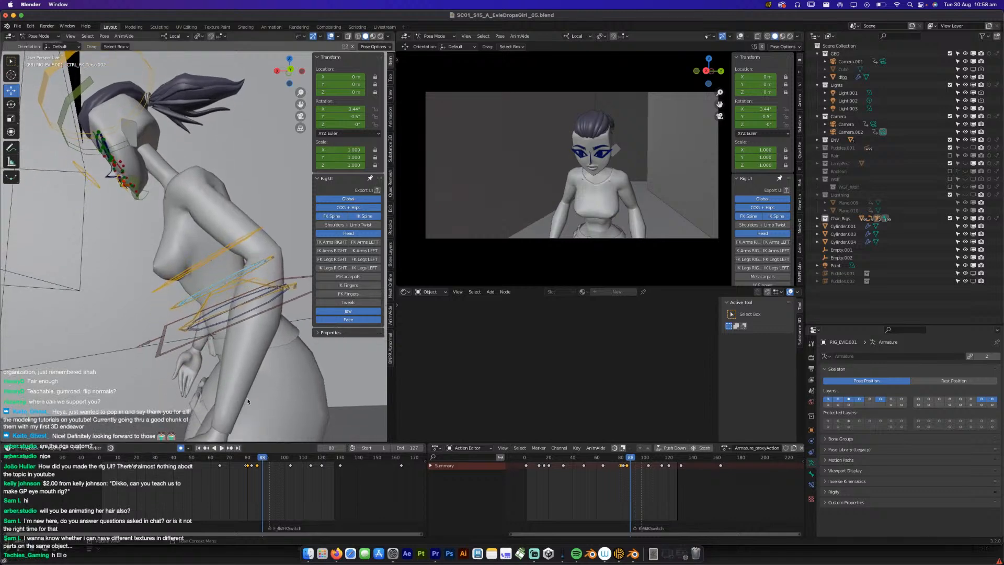
key("r")
key("x")
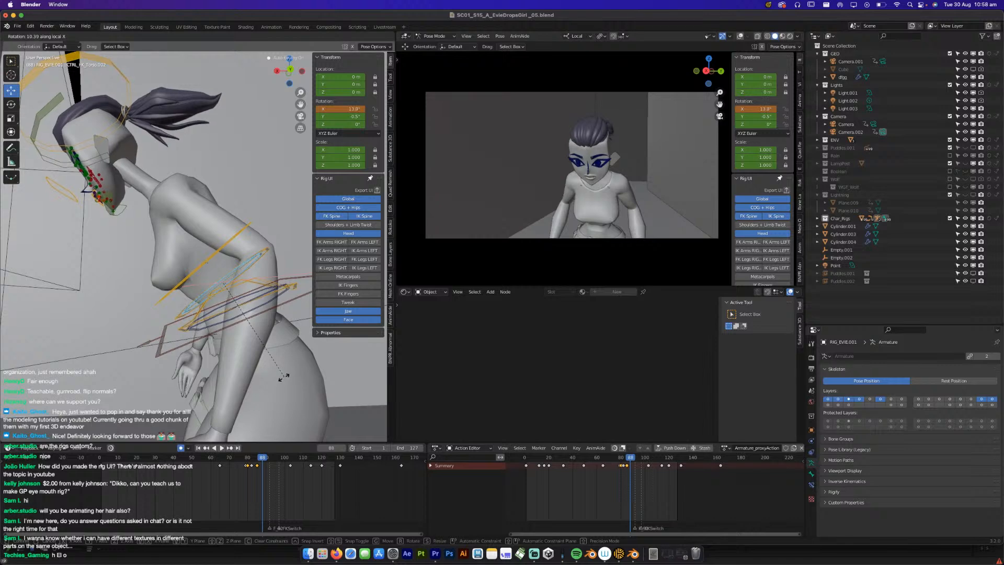
left_click(285, 395)
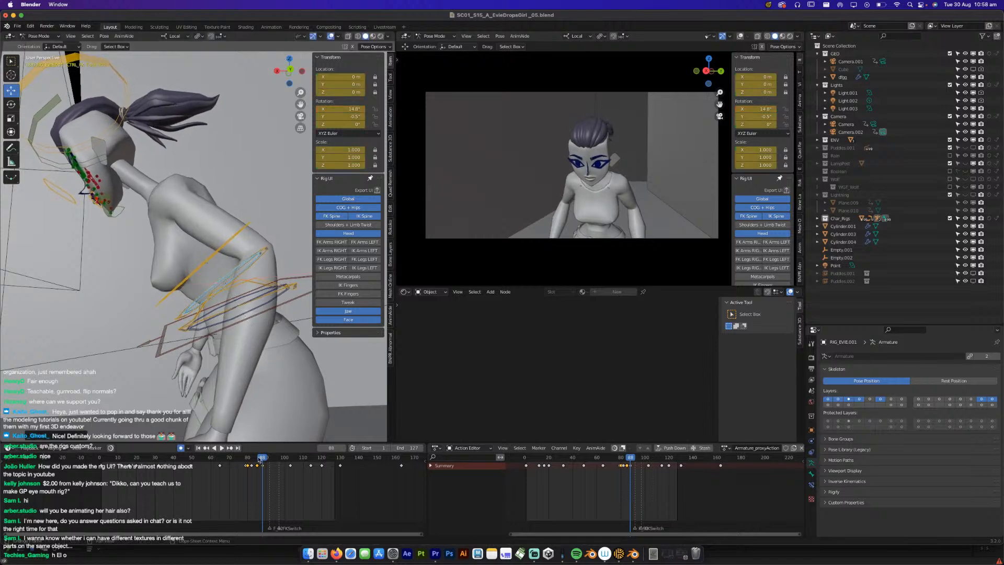
Delete the spine control's keyframe just before frame 88 and replay the stand-up.
mouse_move(245, 462)
left_mouse_down()
mouse_move(258, 467)
mouse_move(239, 459)
left_mouse_up()
left_click(258, 466)
key("x")
left_click(257, 467)
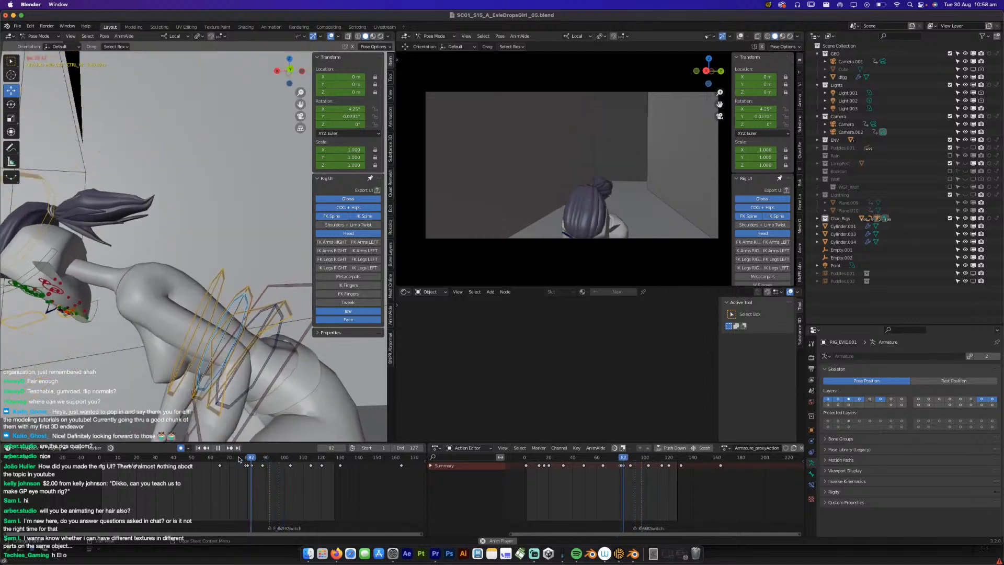
key("space")
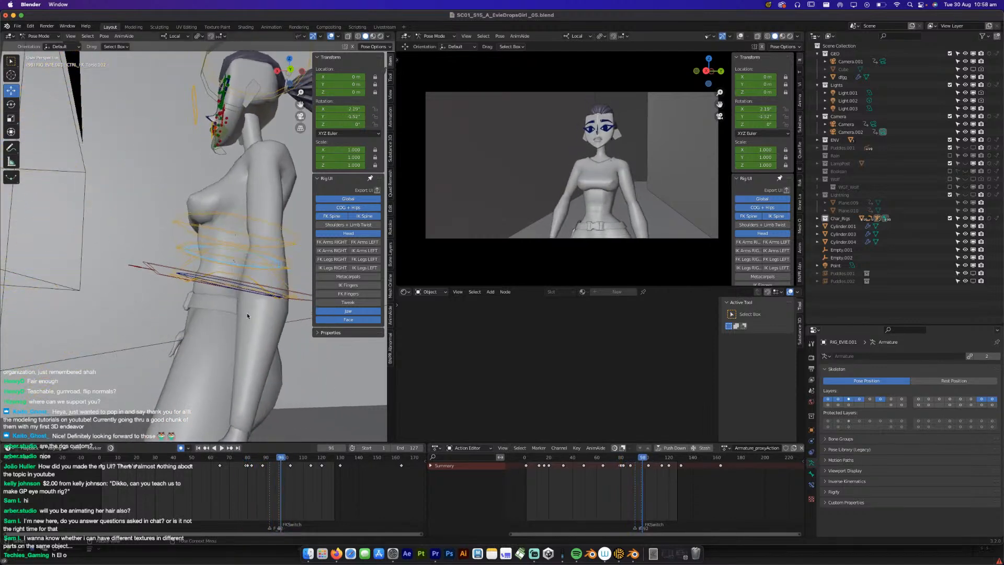
At frame 88, rotate the chest control about its local X axis to about 10.8°.
left_click(218, 232)
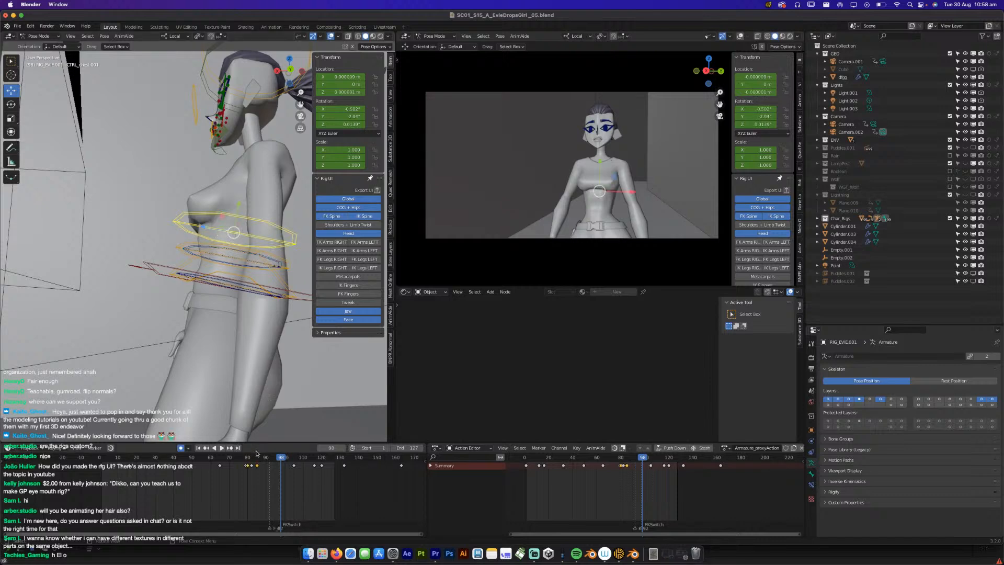
key("space")
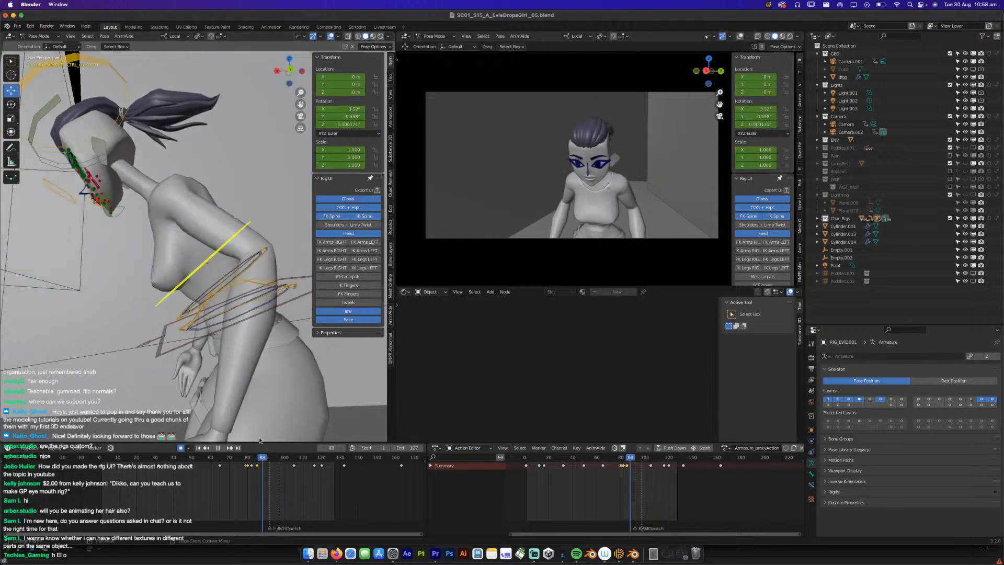
key("Escape")
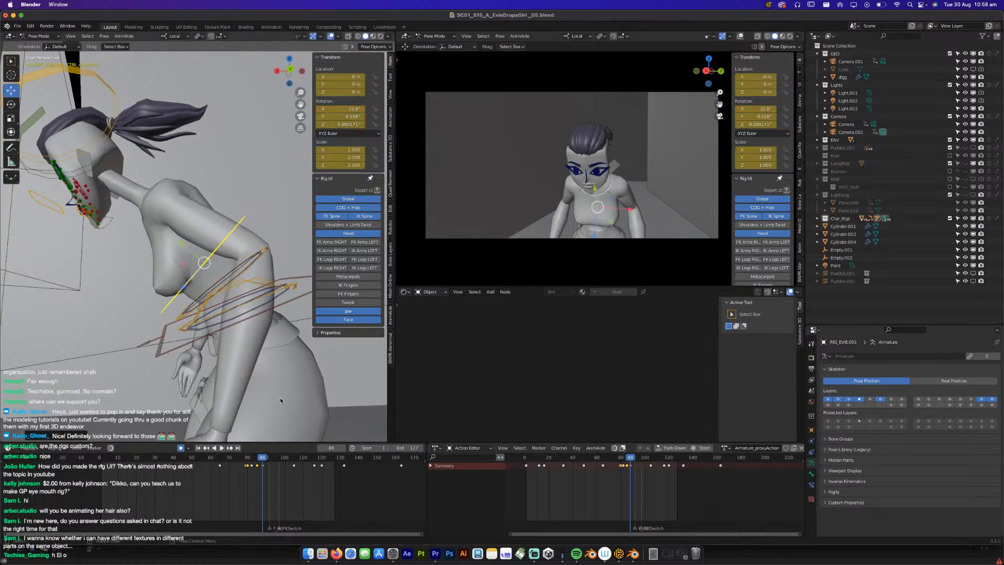
Replay the shot from the start with both full figures in view, saving the file between playbacks.
key("space")
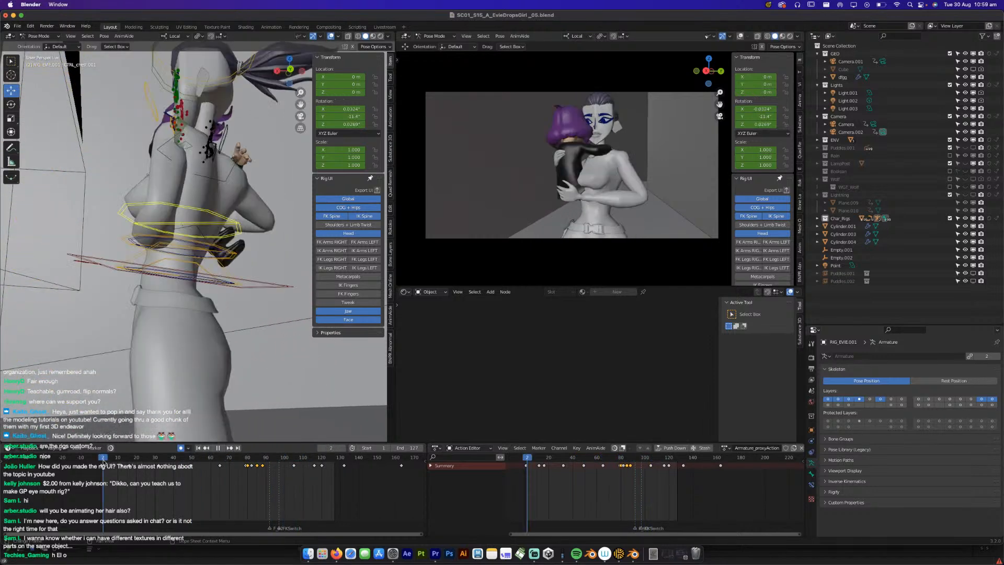
middle_click_drag(159, 286, 185, 428, "shift")
key("super+s")
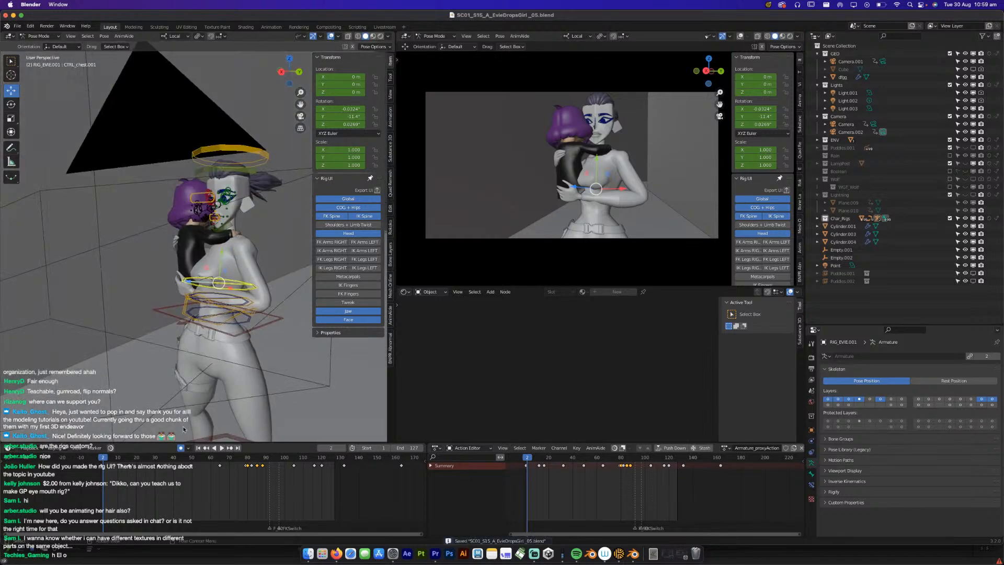
key("space")
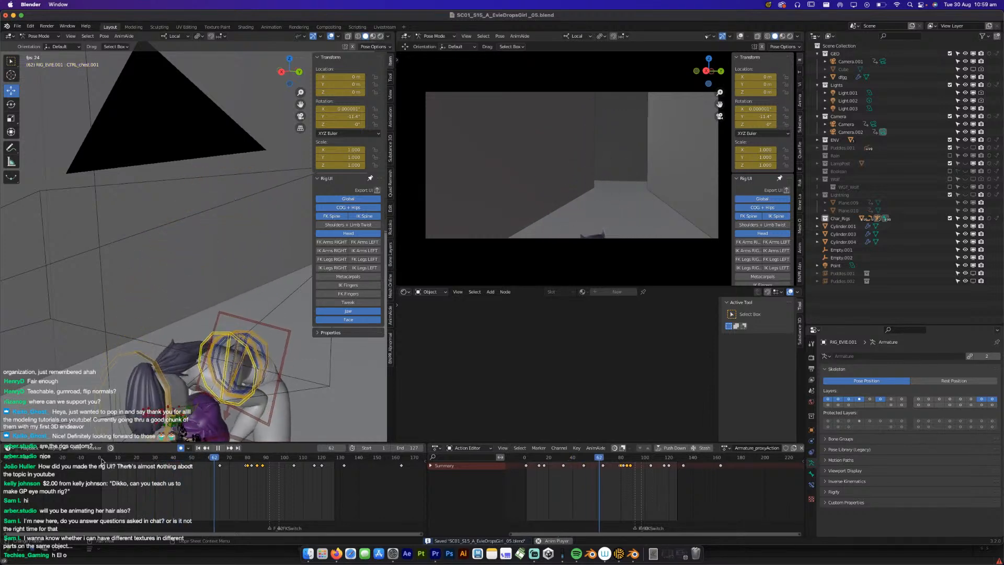
key("space")
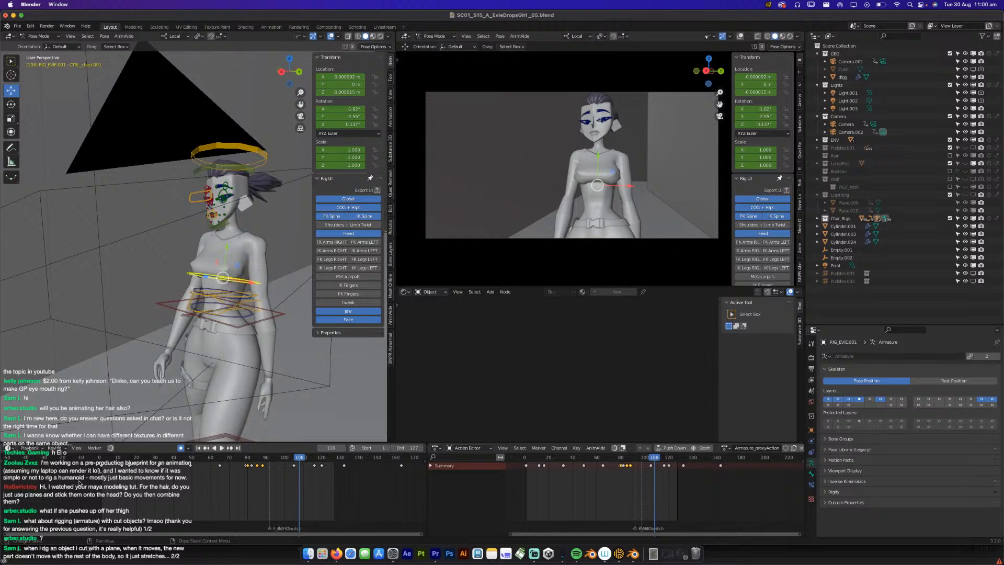
key("super+s")
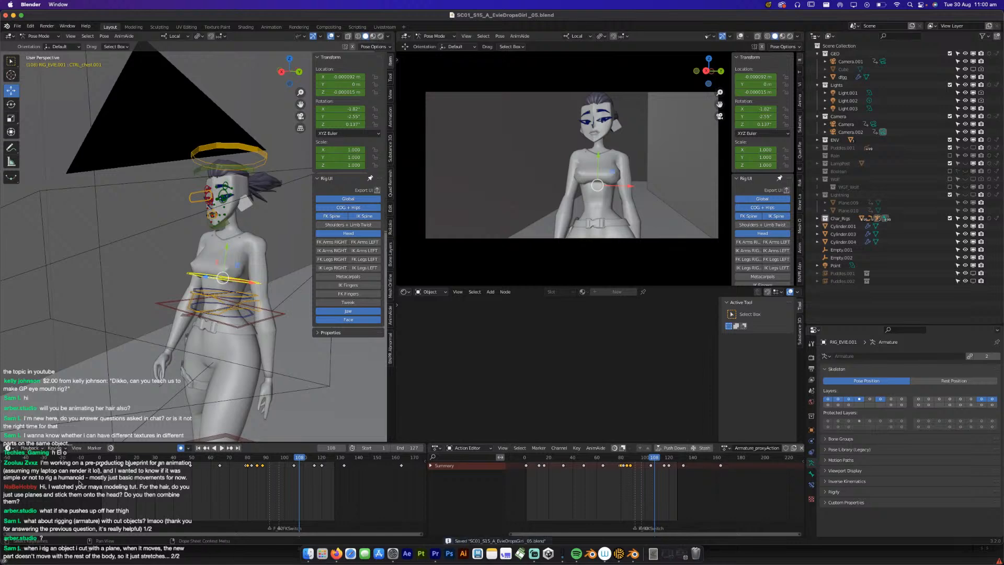
key("space")
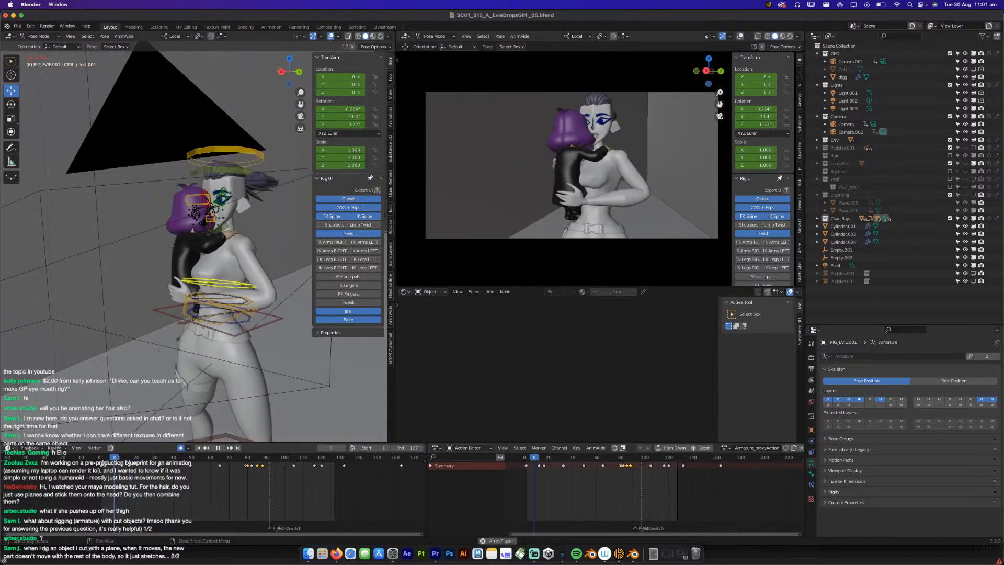
key("space")
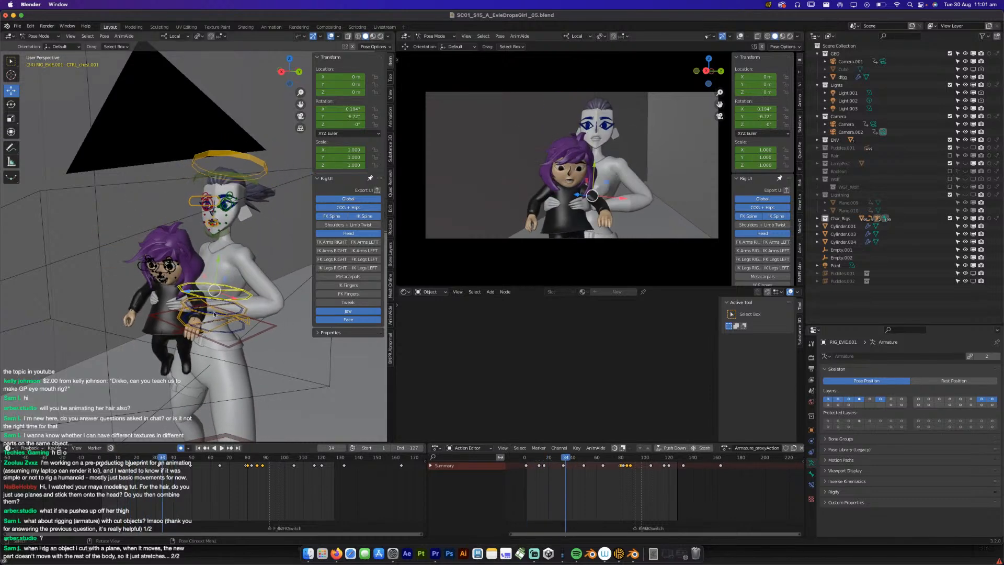
At frame 38, lower the tall character's eyes control along local Z to about -0.004 m and replay the look.
scroll(188, 211, "up", 5)
middle_click_drag(188, 212, 203, 274)
left_click(193, 278)
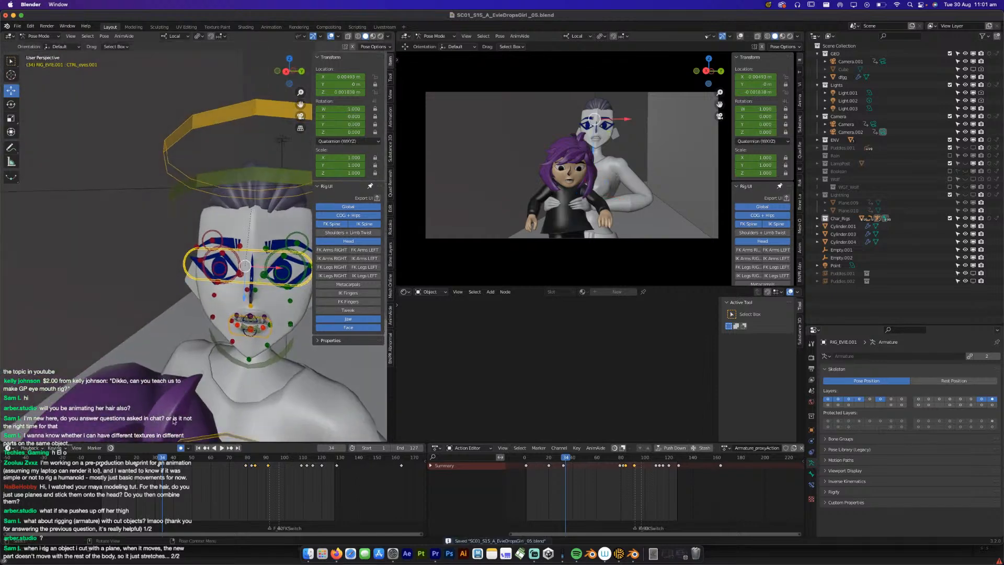
left_click_drag(163, 462, 170, 459)
key("g")
key("z")
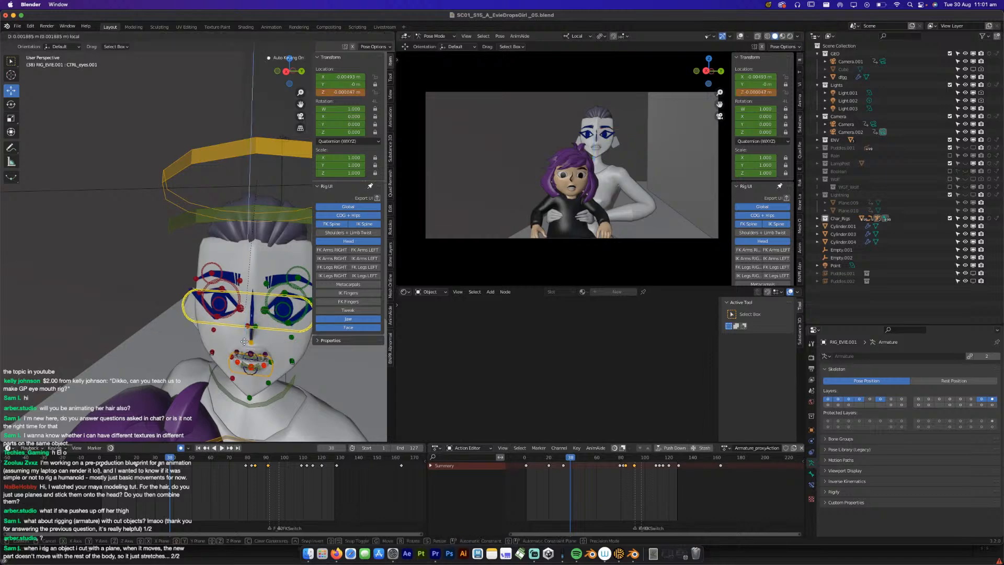
left_click(246, 334)
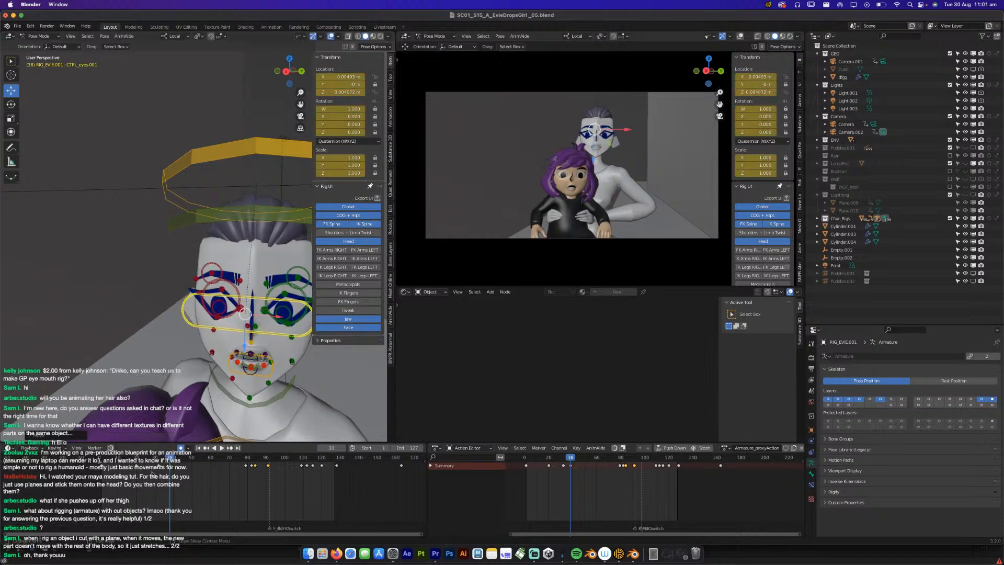
key("space")
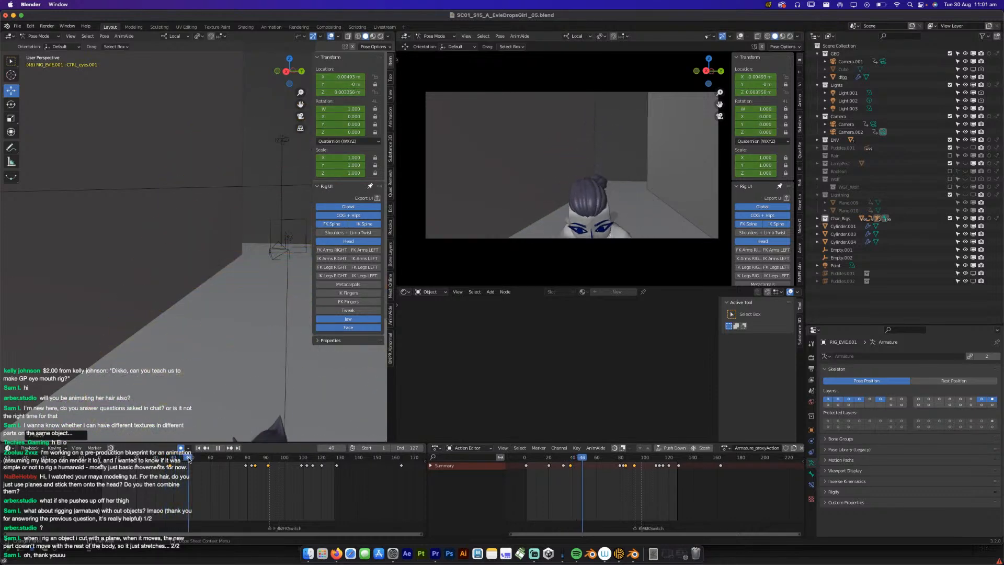
key("Escape")
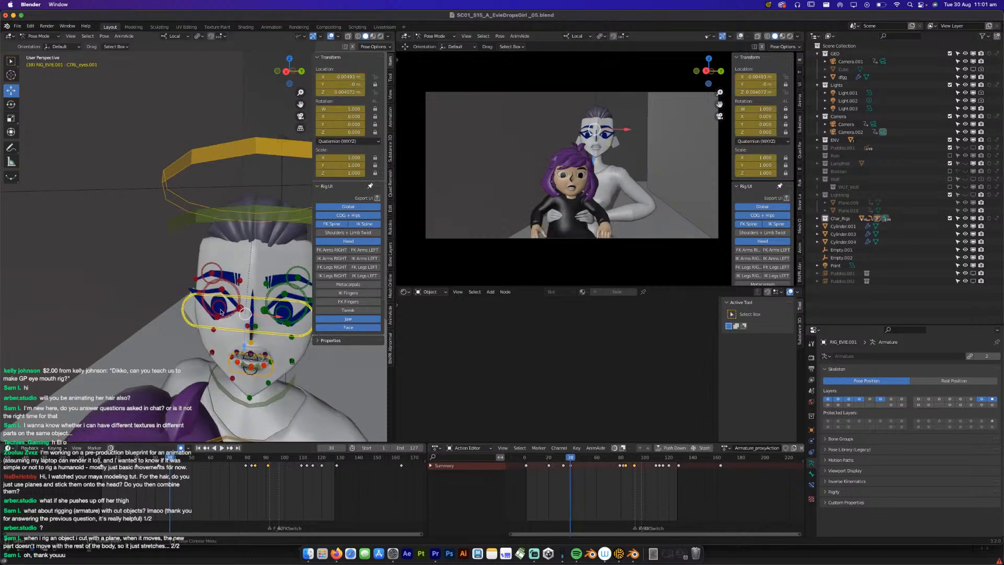
At frame 38, adjust the pupil controls, sliding the right pupil slightly outward, and save the file.
left_click(220, 312)
key("i")
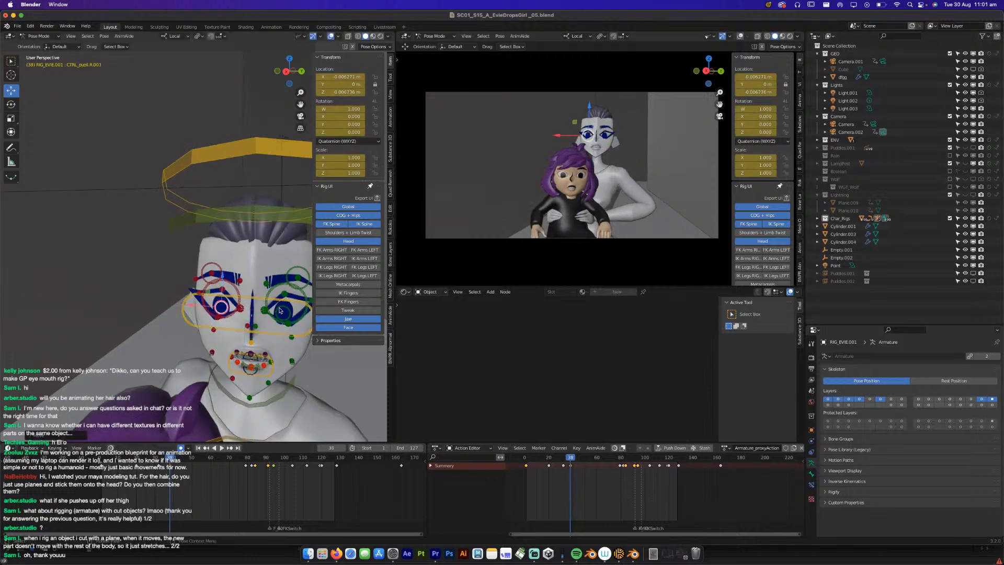
left_click(281, 313)
left_click_drag(255, 313, 200, 308)
left_click(227, 308)
key("ctrl+s")
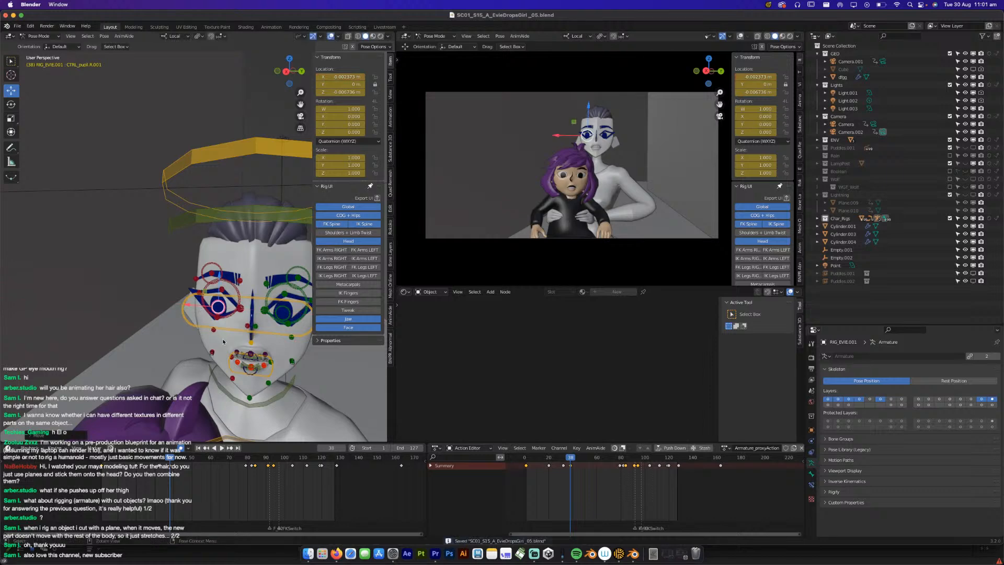
Examine the tall character's face through the blink around frame 26 and select the left lower eyelid control.
middle_click_drag(222, 341, 228, 345)
middle_click_drag(235, 278, 231, 259)
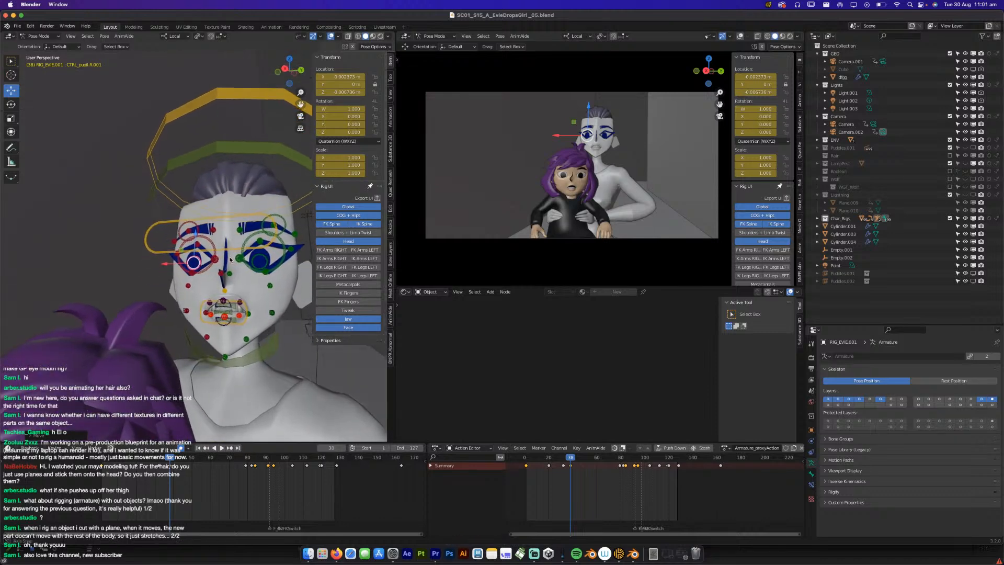
scroll(230, 259, "up", 7)
scroll(205, 284, "down", 5)
mouse_move(139, 457)
left_mouse_down()
mouse_move(158, 458)
mouse_move(149, 459)
left_mouse_up()
middle_click_drag(300, 286, 213, 314, "shift")
left_click(241, 315)
left_click_drag(186, 312, 180, 310)
scroll(102, 467, "up", 3)
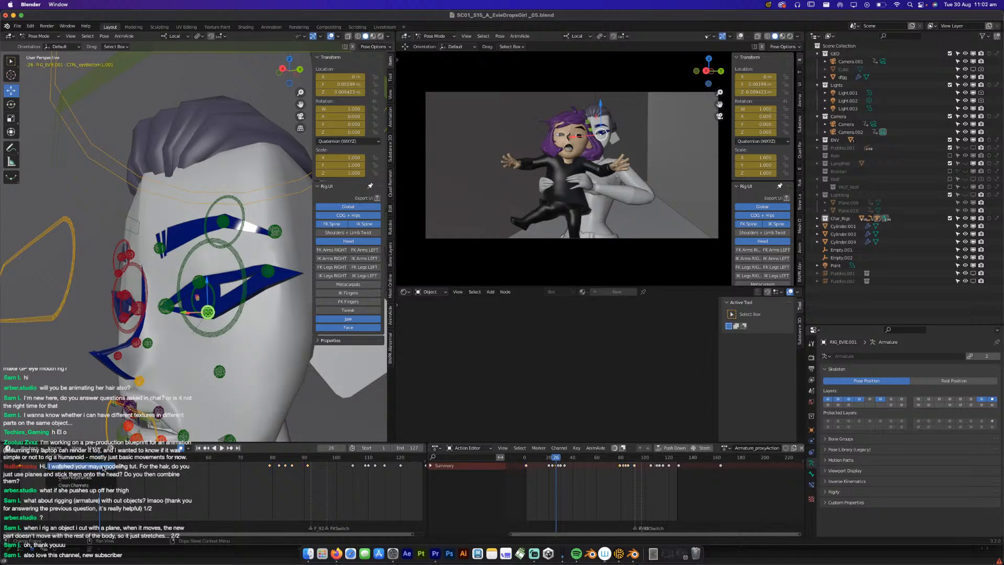
key("space")
key("space")
At frame 28, move the left lower eyelid control to about 0.0023 m in Y and 0.016 m in Z, and replay the blink.
key("g")
key("y")
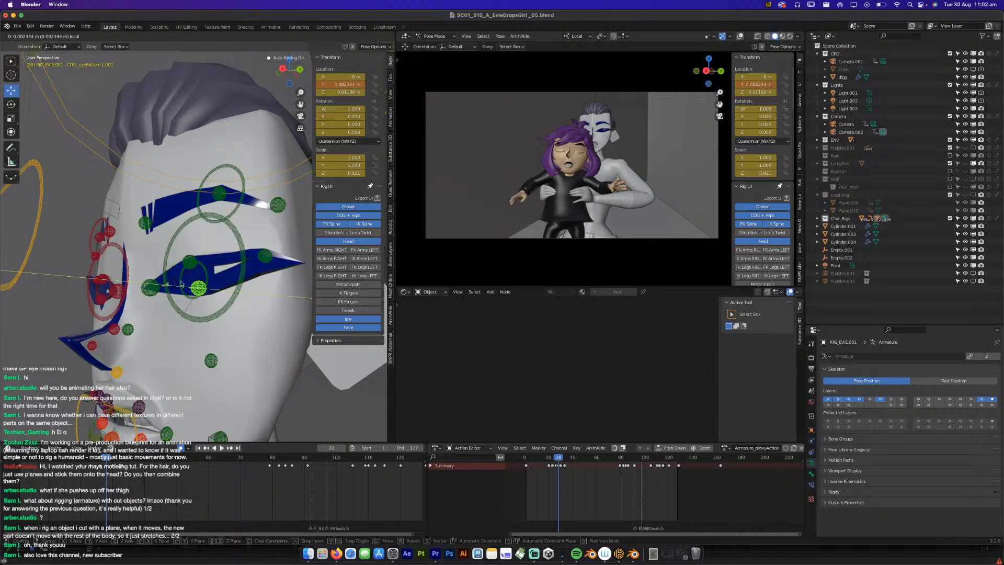
key("z")
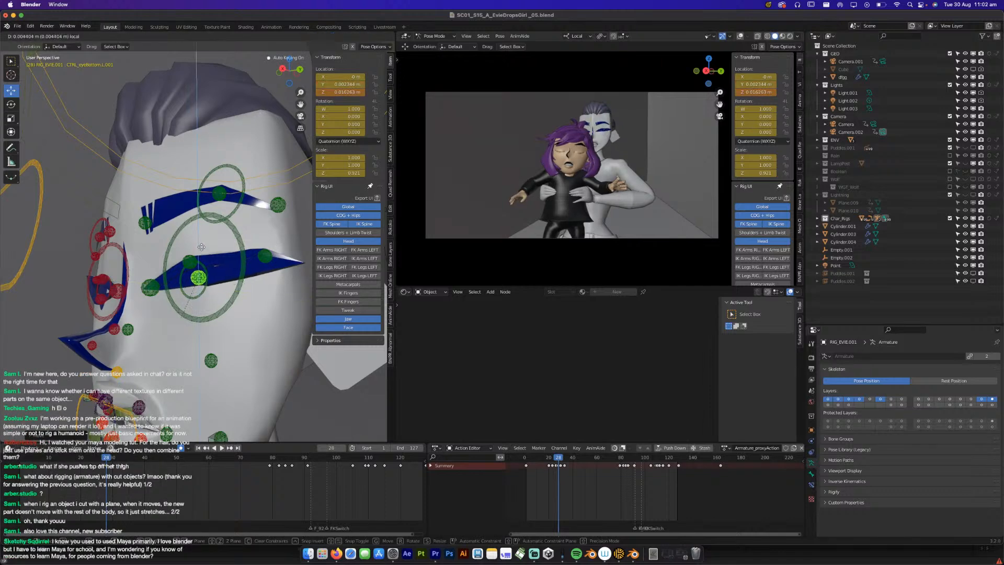
left_click(202, 246)
key("space")
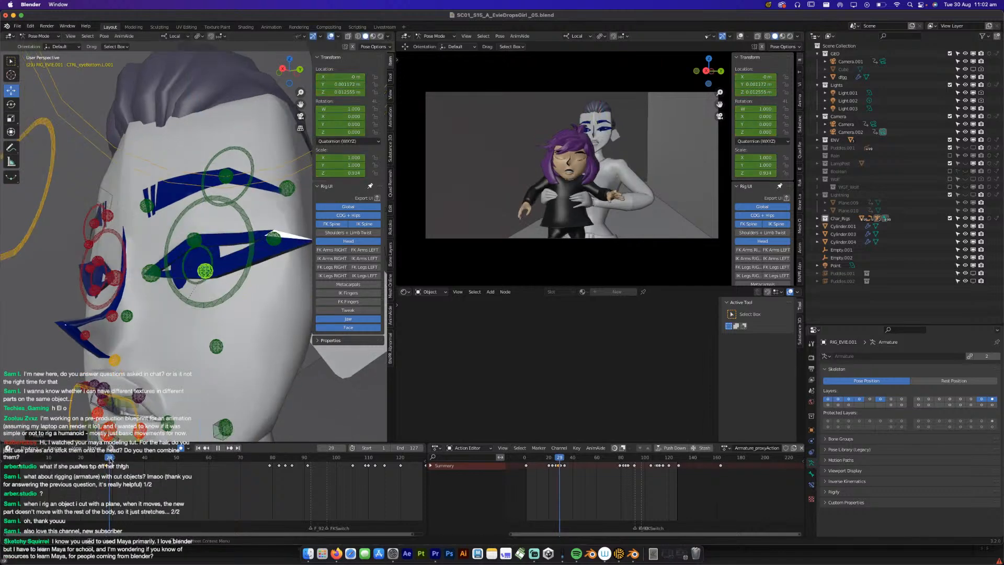
key("space")
Check the left eye at frame 30, return to frame 19 and save the file.
middle_click_drag(186, 273, 183, 271)
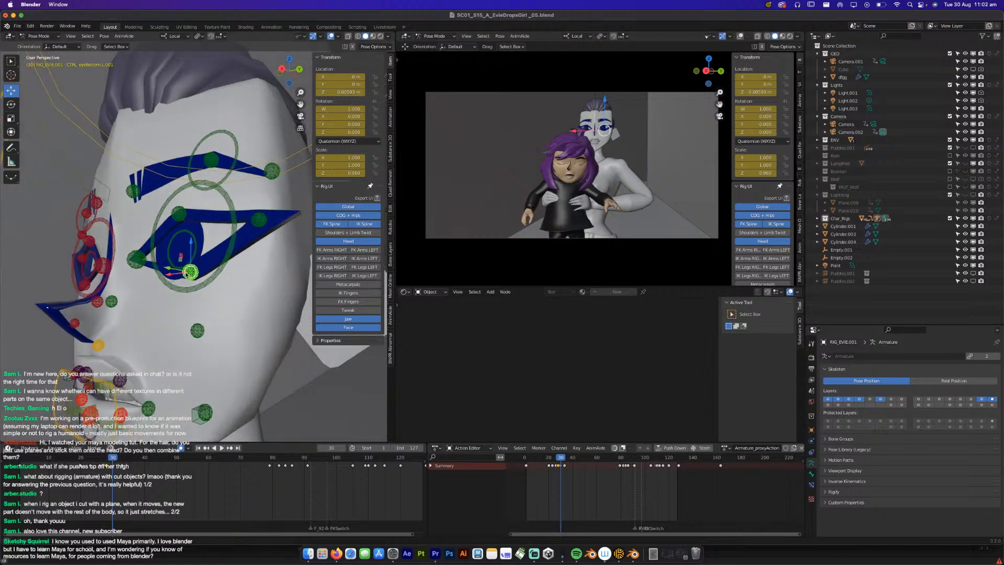
left_click_drag(166, 267, 163, 267)
left_click_drag(101, 457, 77, 460)
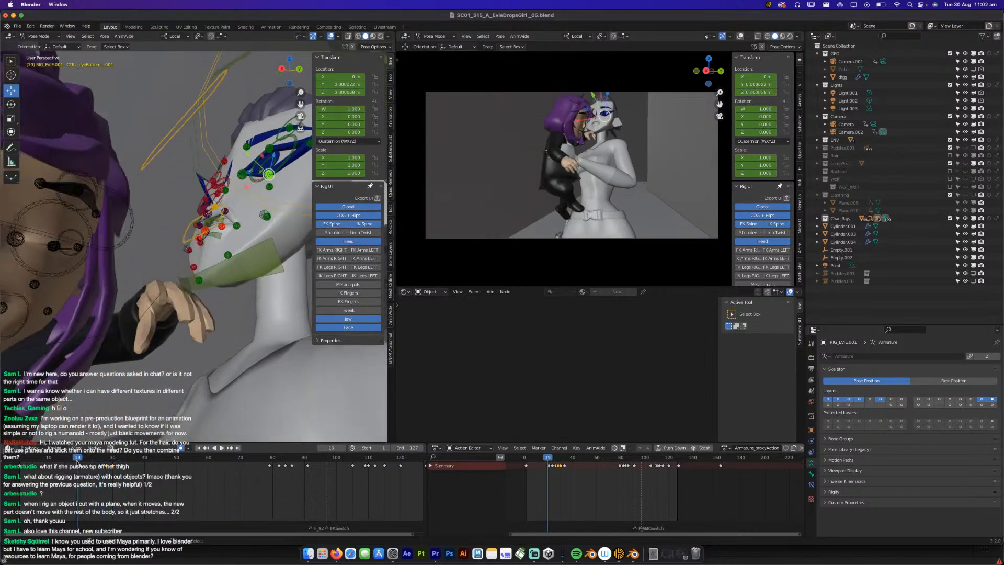
key("super+s")
key("ctrl+s")
key("ctrl+s")
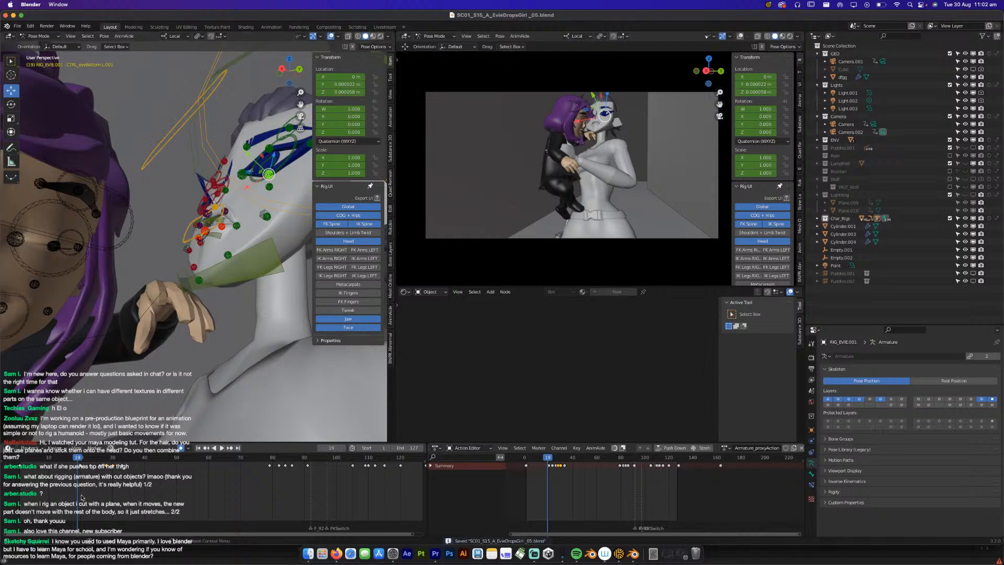
Replay the blink several times from frame 20, examining the eyelid and pupil motion up close.
key("space")
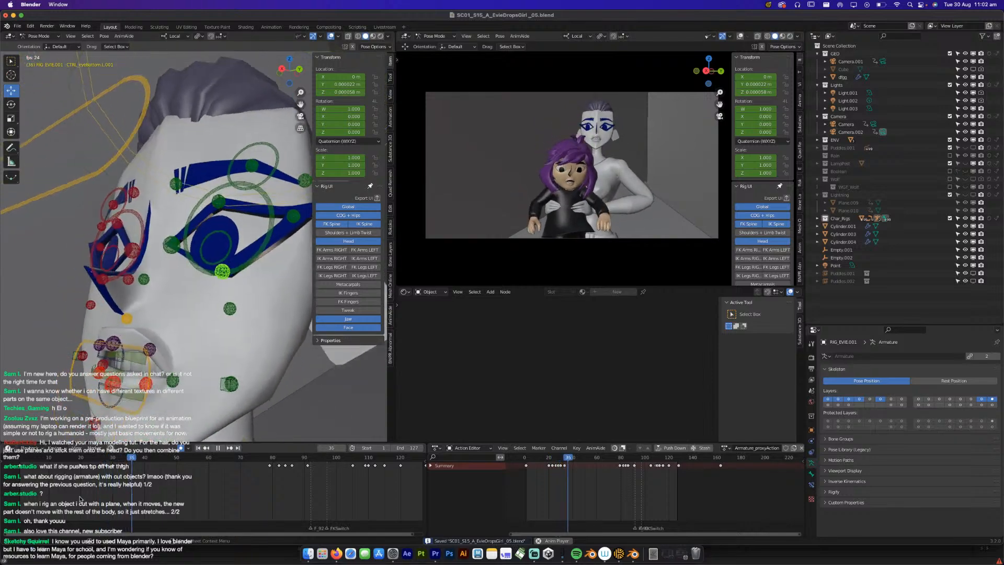
left_click(81, 461)
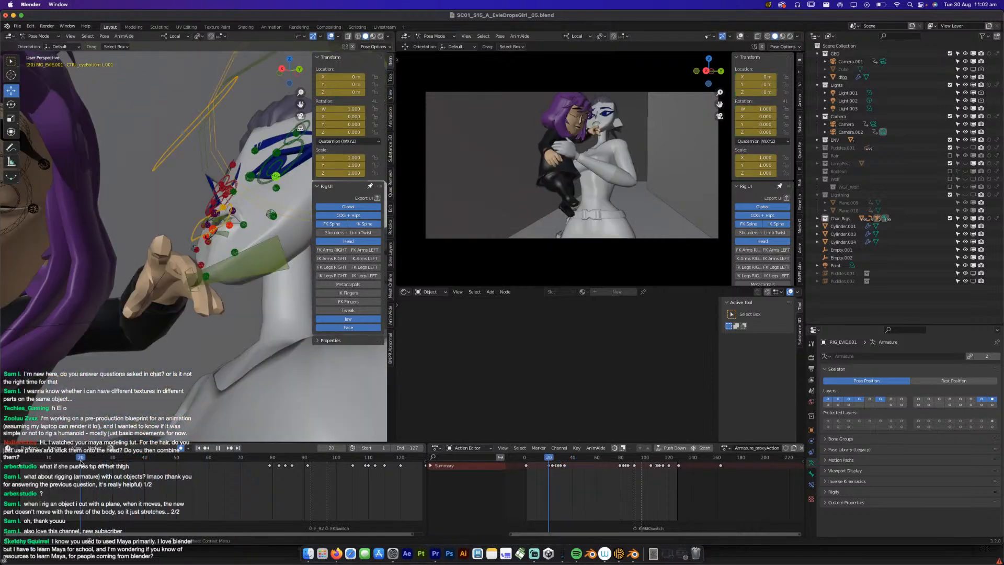
key("space")
left_click(80, 460)
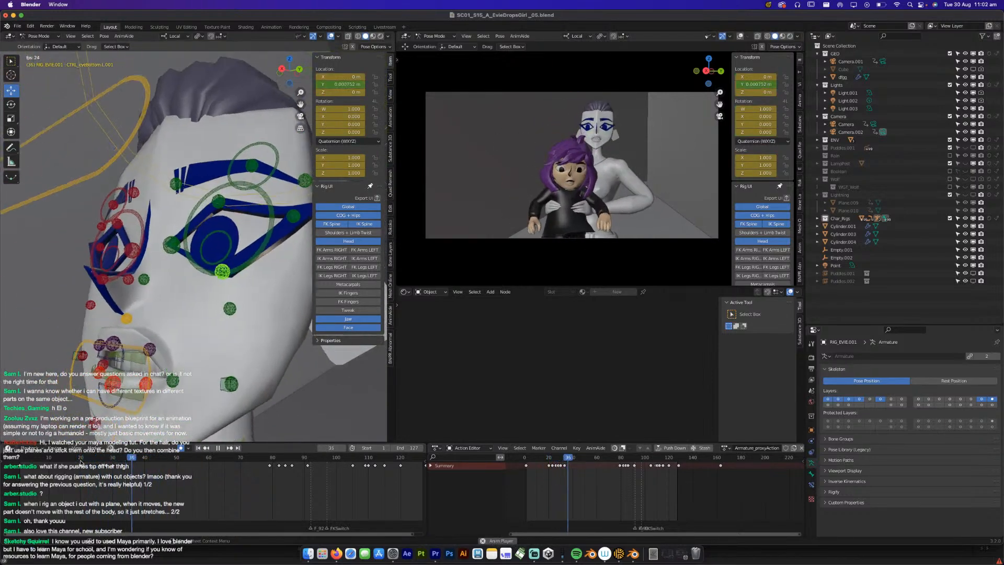
left_click(80, 461)
key("space")
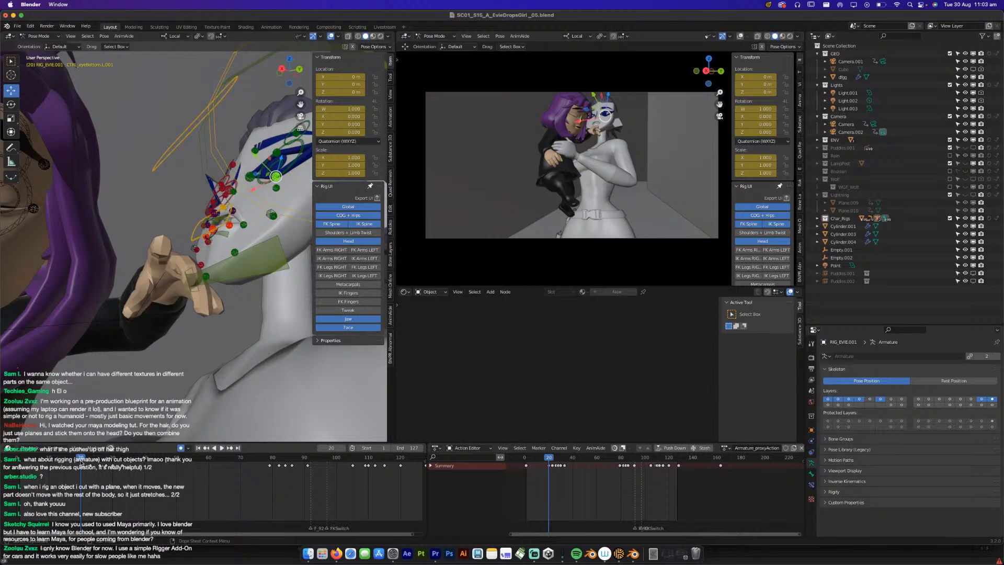
key("space")
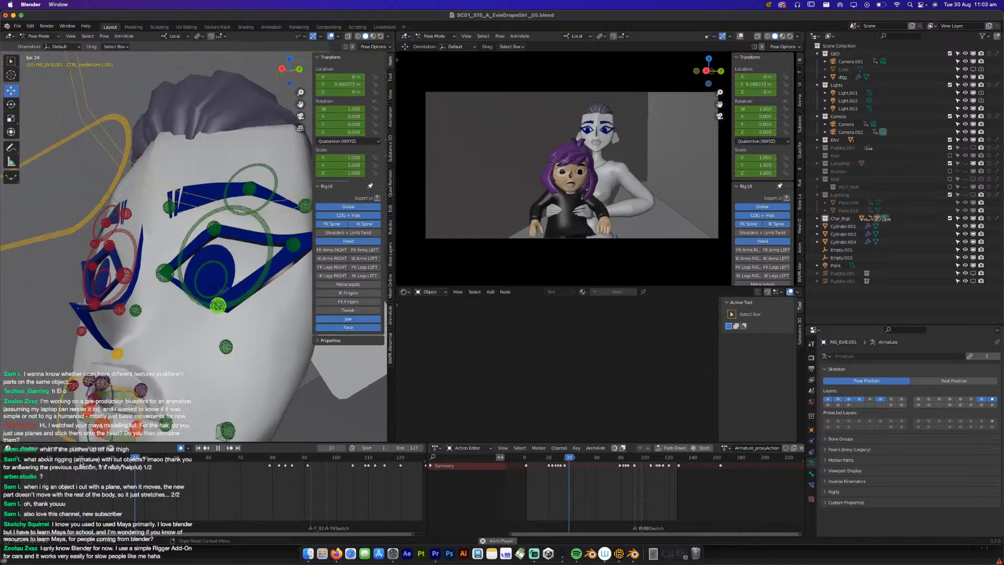
key("space")
key("shift+Left")
key("space")
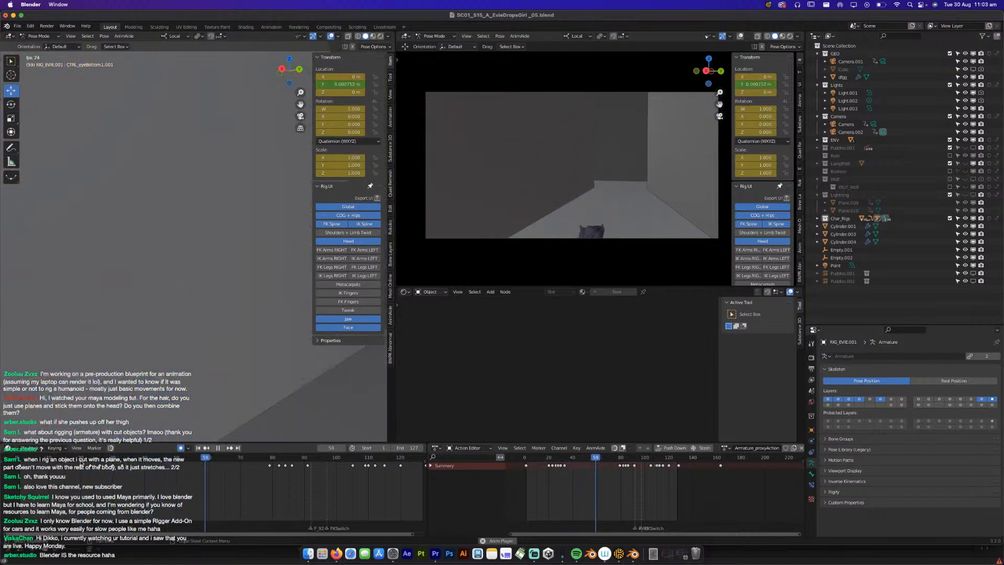
key("shift+Left")
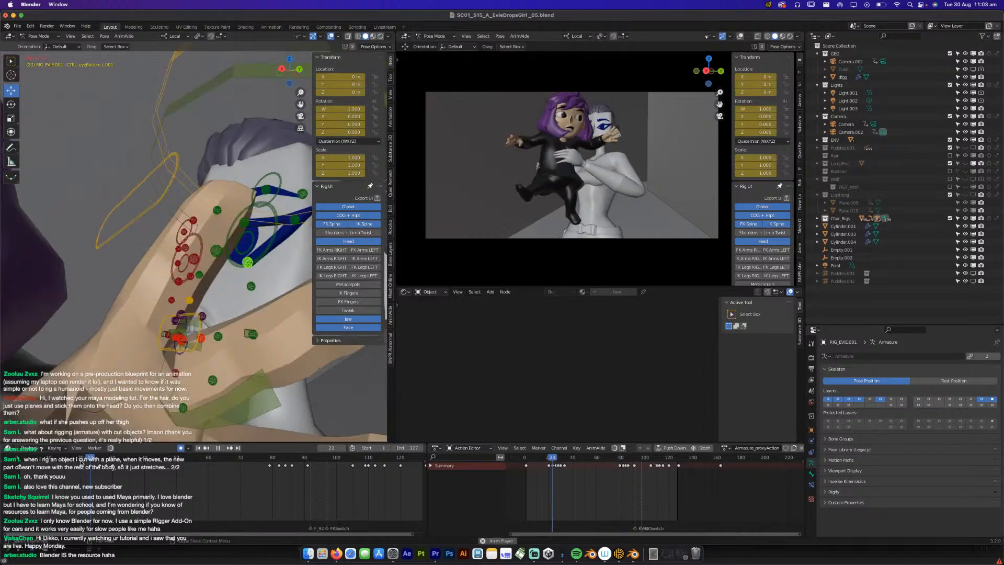
key("shift+Left")
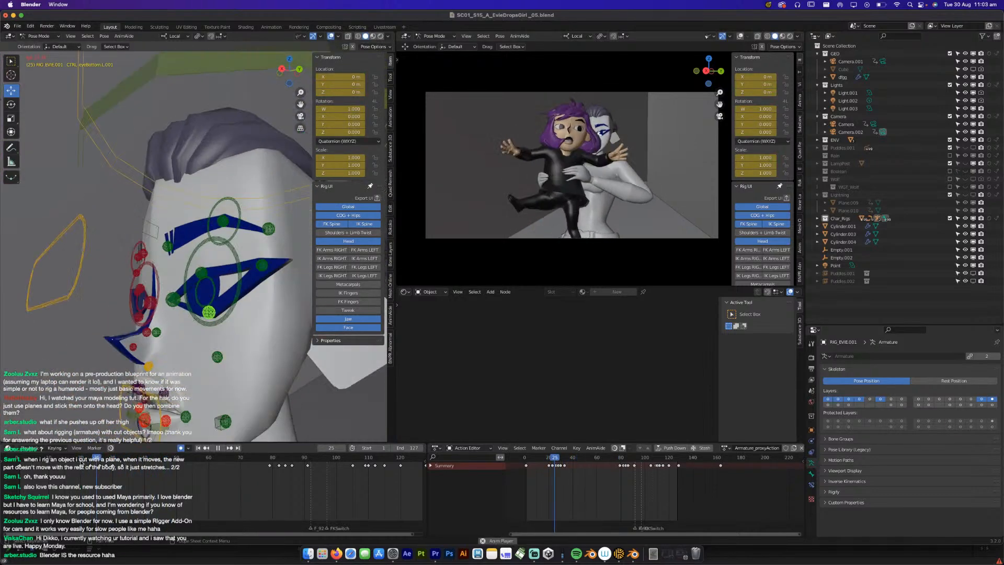
left_click(81, 462)
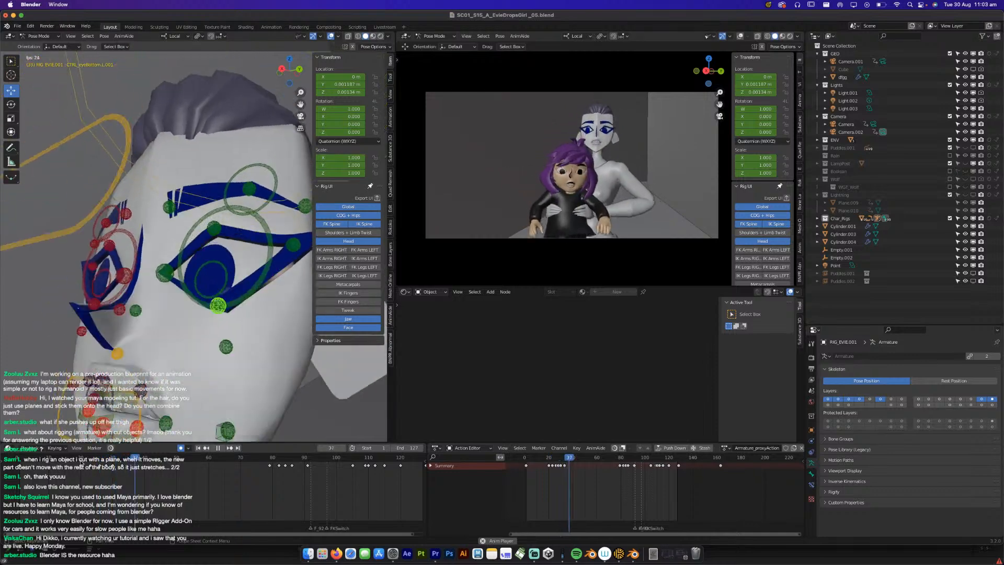
key("space")
At frame 39, lower the left upper eyelid control to about -0.007 m in Z and paste the pose mirrored onto the right eye.
left_click_drag(81, 463, 142, 461)
left_click(172, 362)
key("g")
key("z")
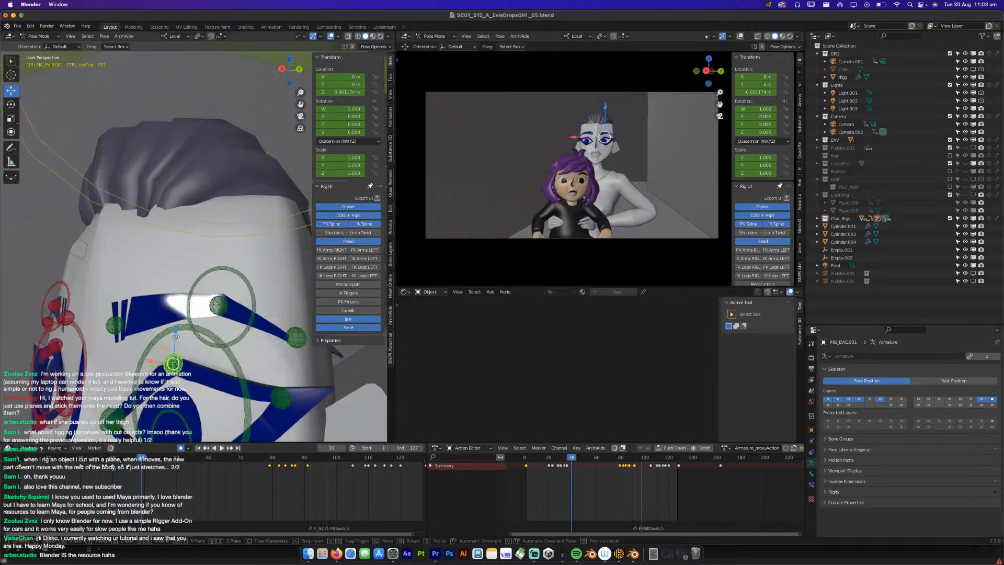
left_click(174, 355)
middle_click_drag(174, 356, 203, 326)
key("ctrl+c")
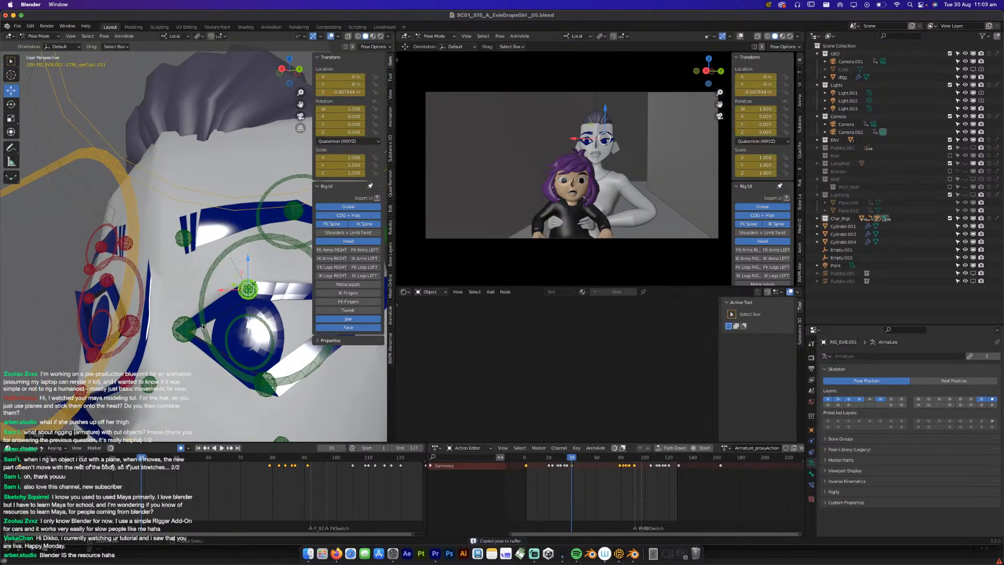
key("ctrl+shift+v")
key("space")
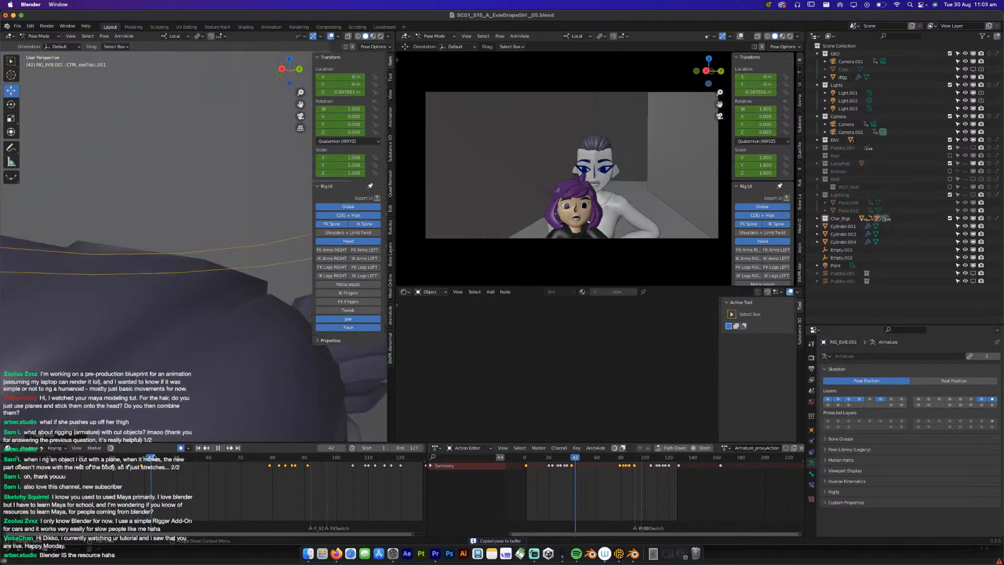
Go to frame 89, inspect the left eye up close and save the file.
left_click_drag(180, 458, 300, 451)
key("KP_Decimal")
middle_click_drag(202, 359, 230, 333)
scroll(218, 331, "up", 6)
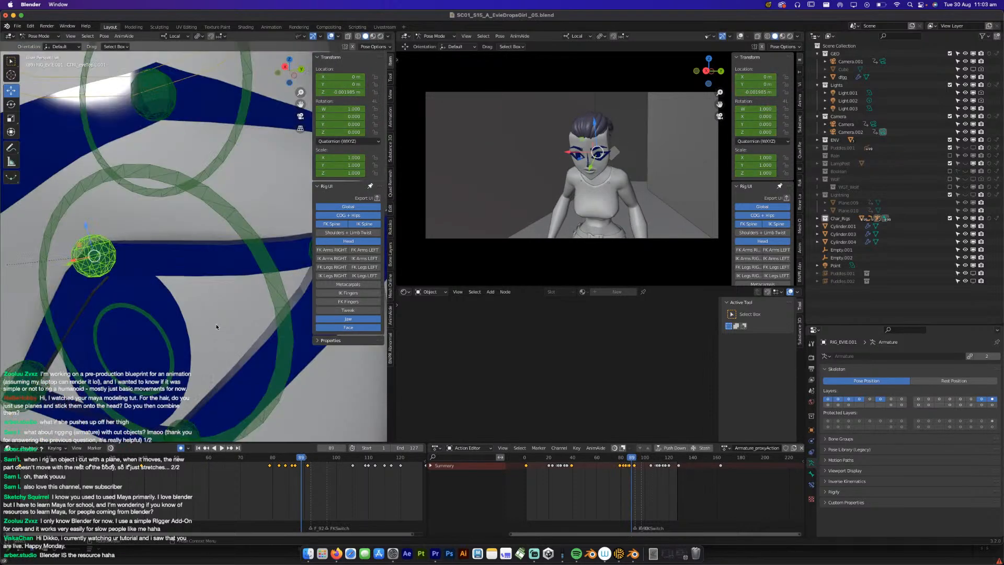
scroll(207, 298, "down", 6)
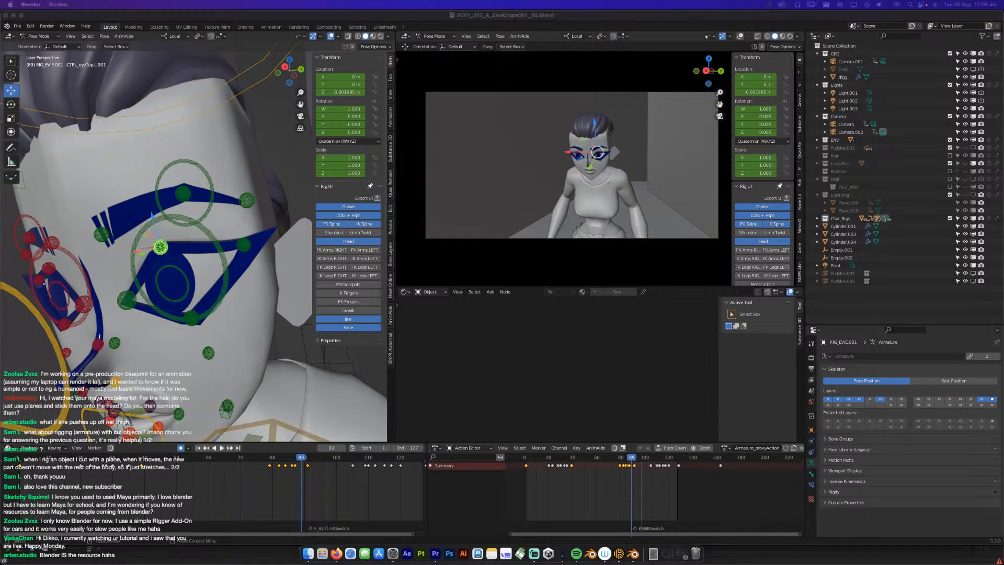
left_click(152, 15)
key("super+s")
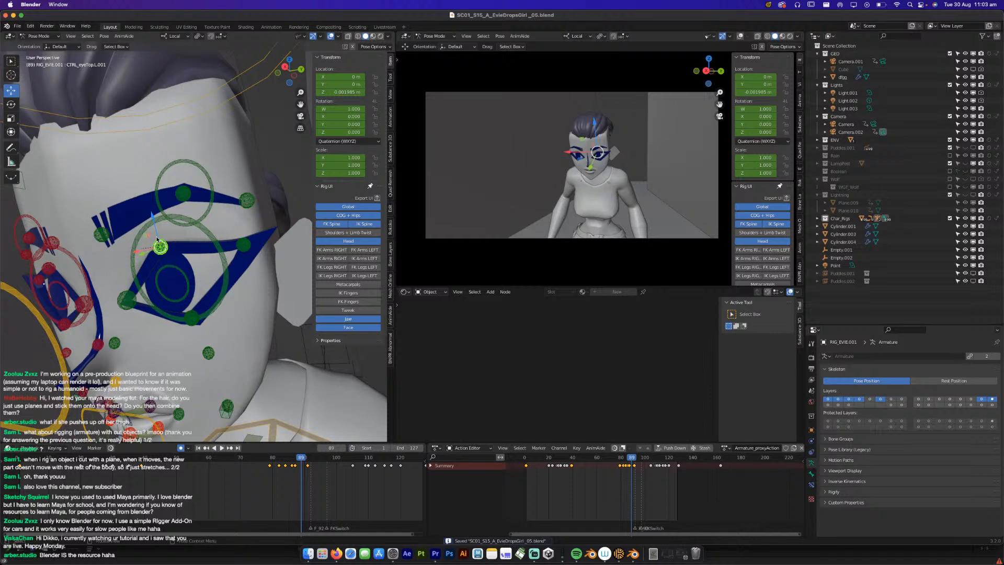
At frame 89, lower the left upper eyelid over the pupil, nudge the inner corner up and push the lid about 0.0068 m in Y.
key("g")
key("z")
key("z")
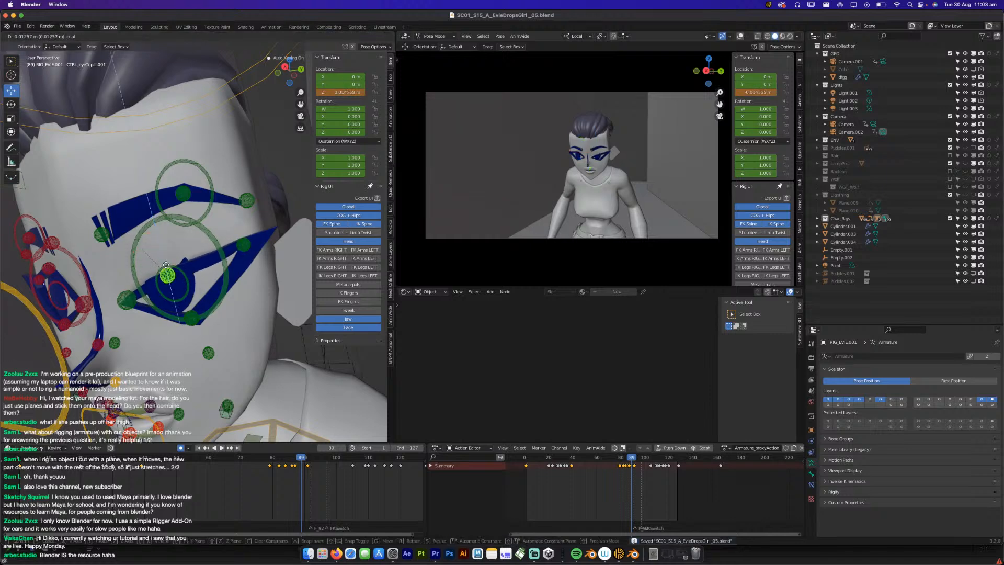
left_click(164, 276)
left_click(124, 300)
left_click_drag(121, 276, 118, 269)
middle_click_drag(125, 274, 144, 337)
left_click(151, 343)
mouse_move(138, 361)
left_mouse_down()
mouse_move(164, 369)
mouse_move(161, 329)
mouse_move(158, 361)
left_mouse_up()
Rotate the left eye's outer corner control by about -7.3 degrees at frame 89.
left_click(176, 375)
left_click(218, 322)
middle_click_drag(219, 322, 243, 258)
key("r")
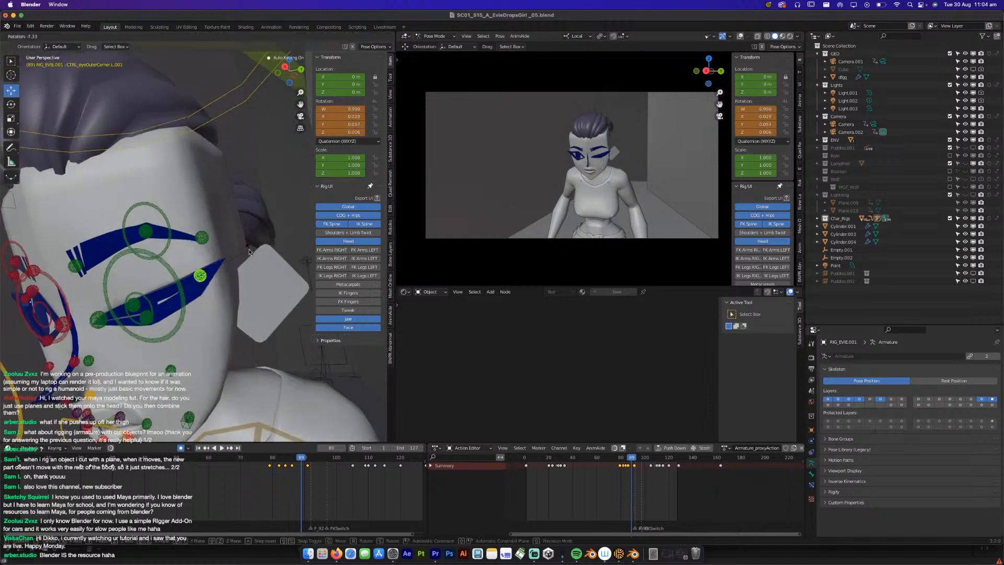
left_click(251, 251)
Copy the pose of the left eye's upper lid, lower lid and both corner controls and paste it mirrored onto the right eye.
middle_click_drag(234, 319, 206, 270)
left_click(204, 270)
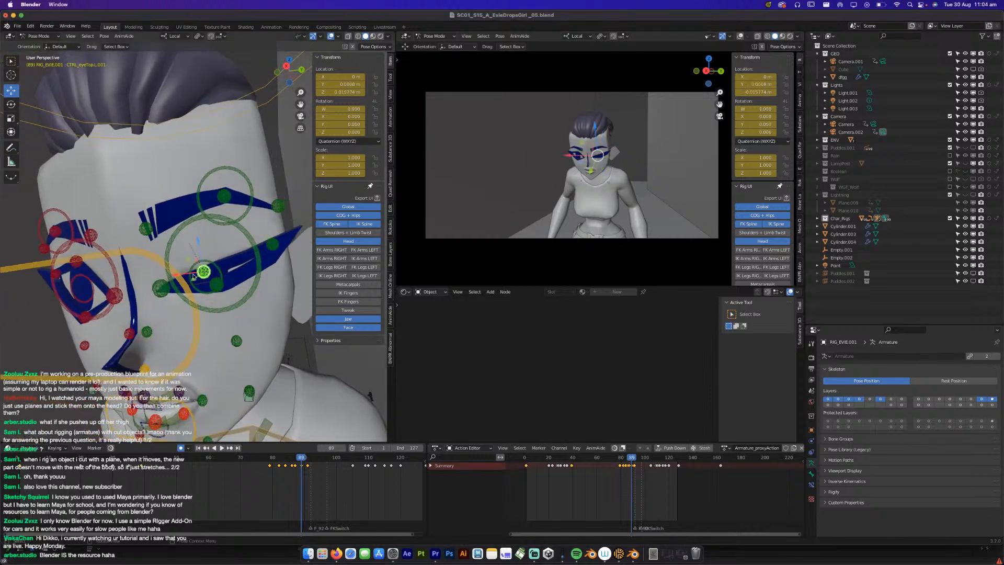
left_click(163, 286, "shift")
left_click(217, 284, "shift")
left_click(269, 248, "shift")
key("ctrl+c")
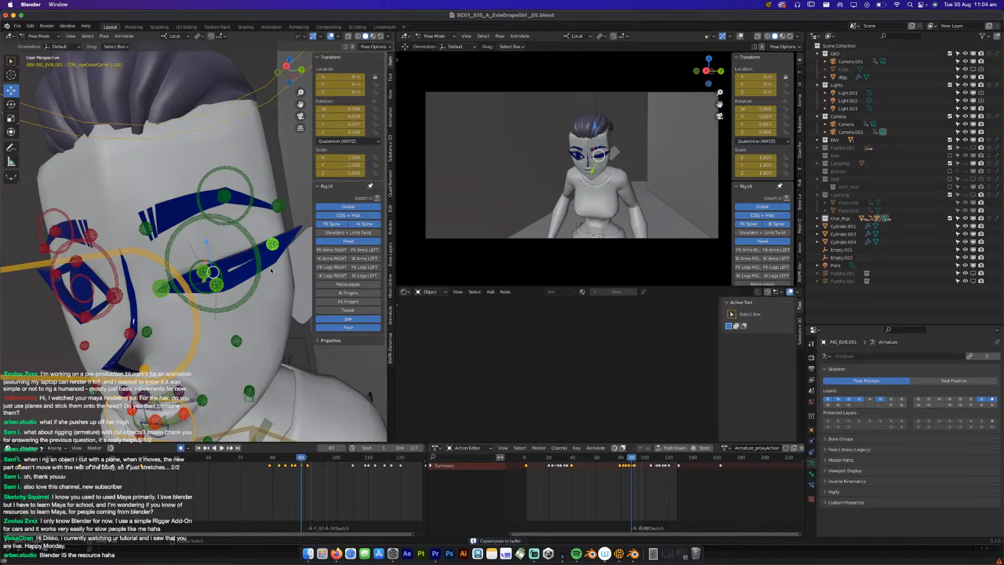
key("ctrl+shift+v")
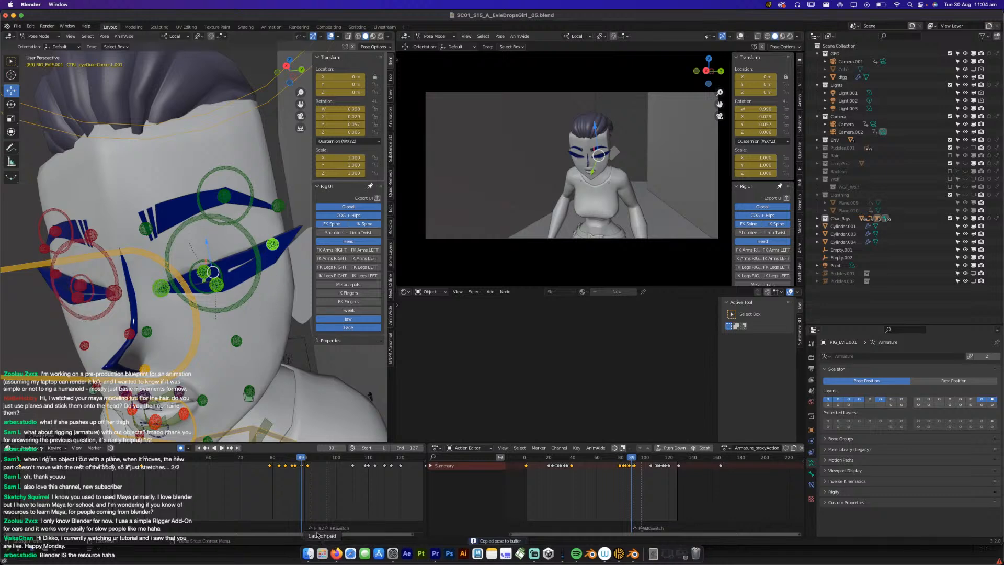
At frame 109, push both lower eyelid controls forward out of the face, the right one to about 0.003 m in Y.
left_click_drag(269, 465, 367, 448)
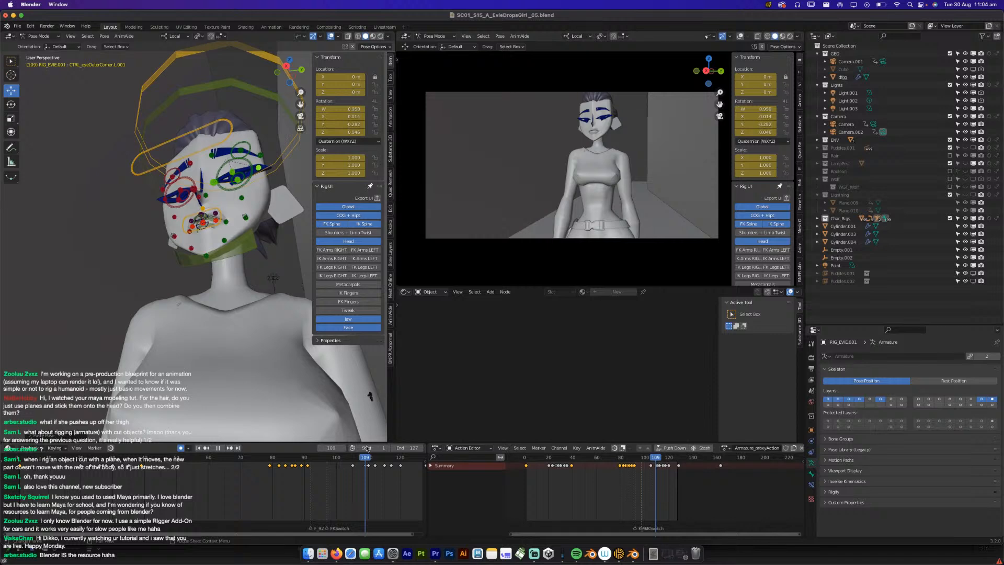
scroll(242, 233, "up", 6)
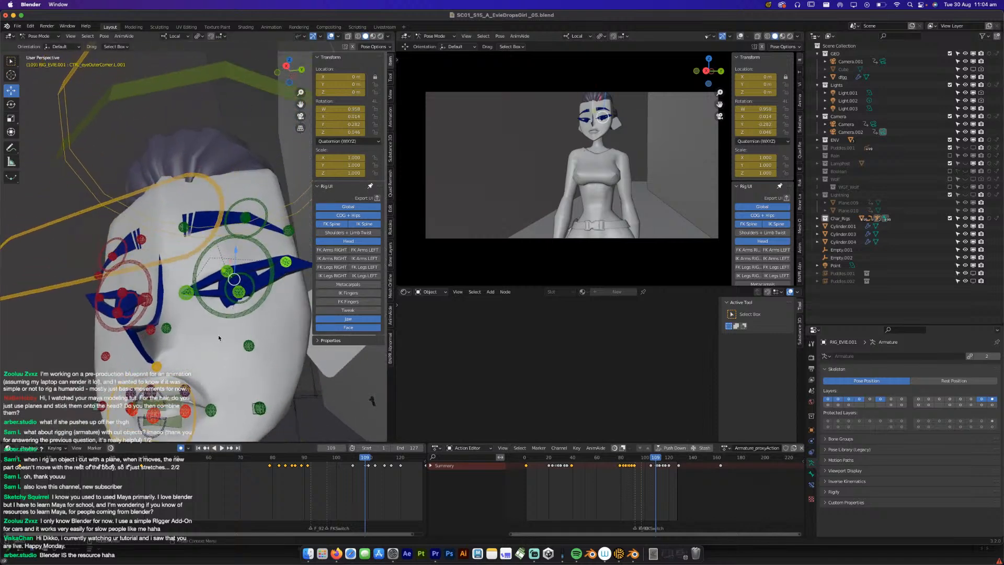
left_click(238, 292)
middle_click_drag(238, 292, 231, 291)
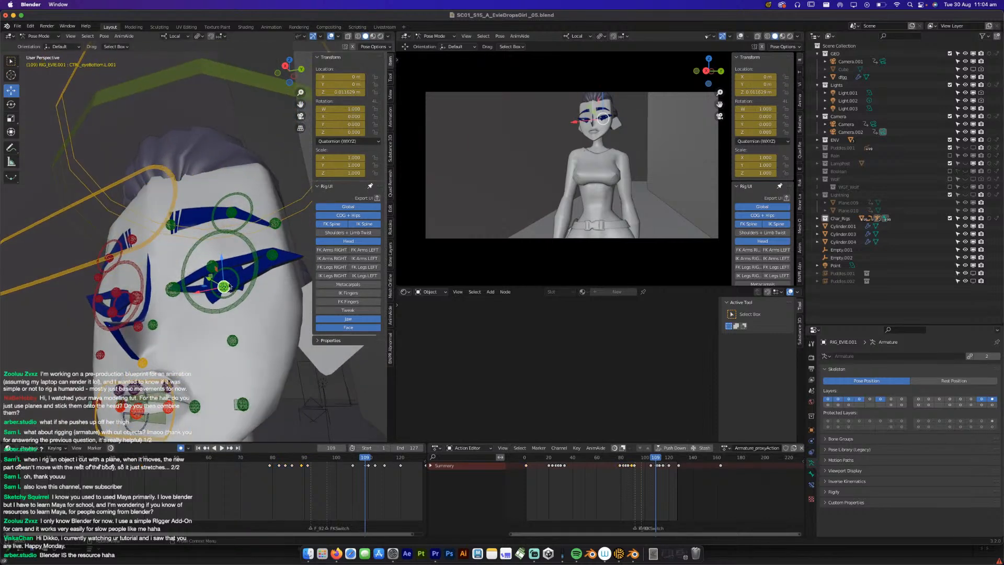
left_click_drag(206, 279, 201, 279)
left_click(113, 314)
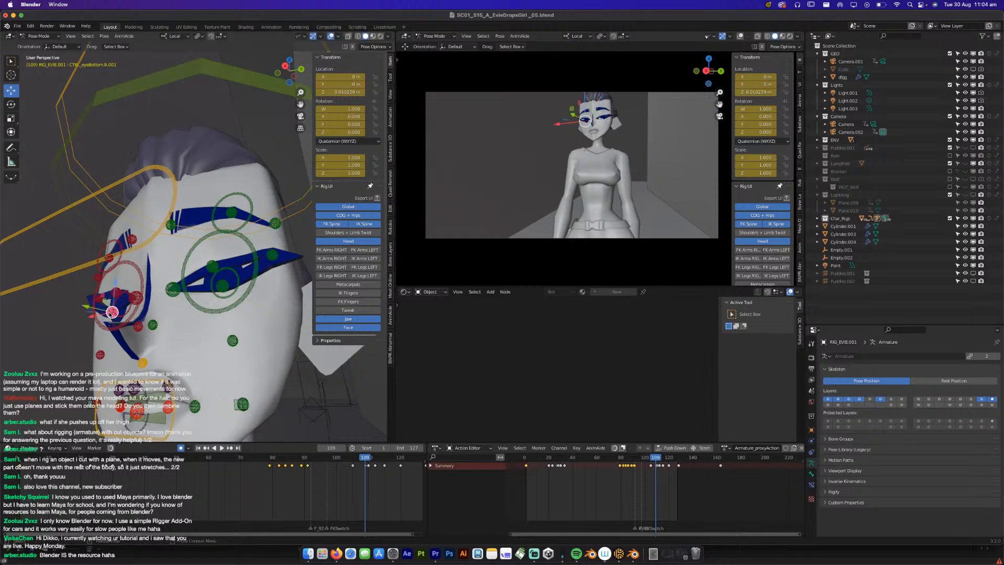
left_click_drag(94, 309, 88, 305)
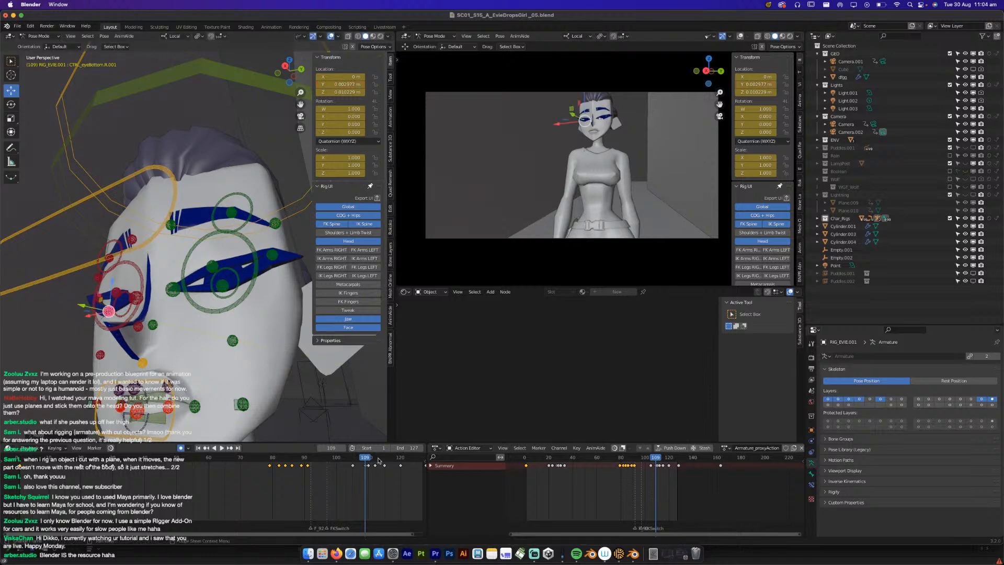
Copy the pose of both lower eyelid controls at frame 109, paste it at frame 110 and play the result.
key("space")
key("space")
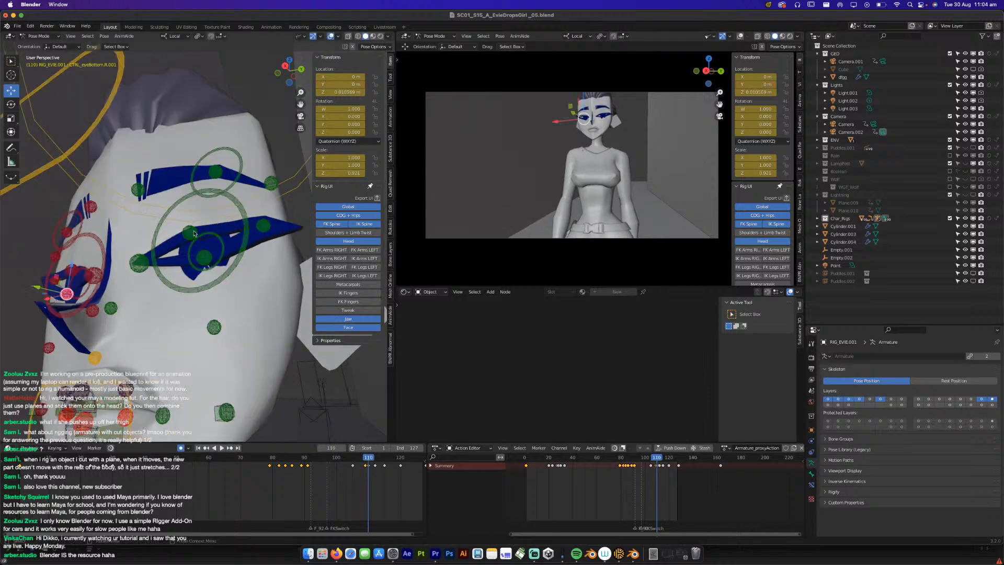
key("Left")
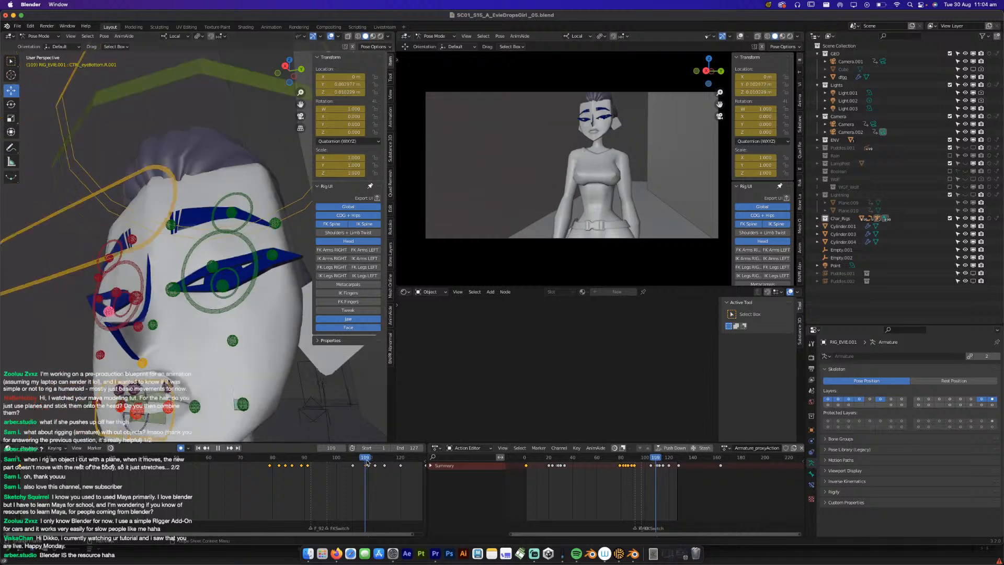
left_click(224, 287)
key("ctrl+c")
left_click(368, 458)
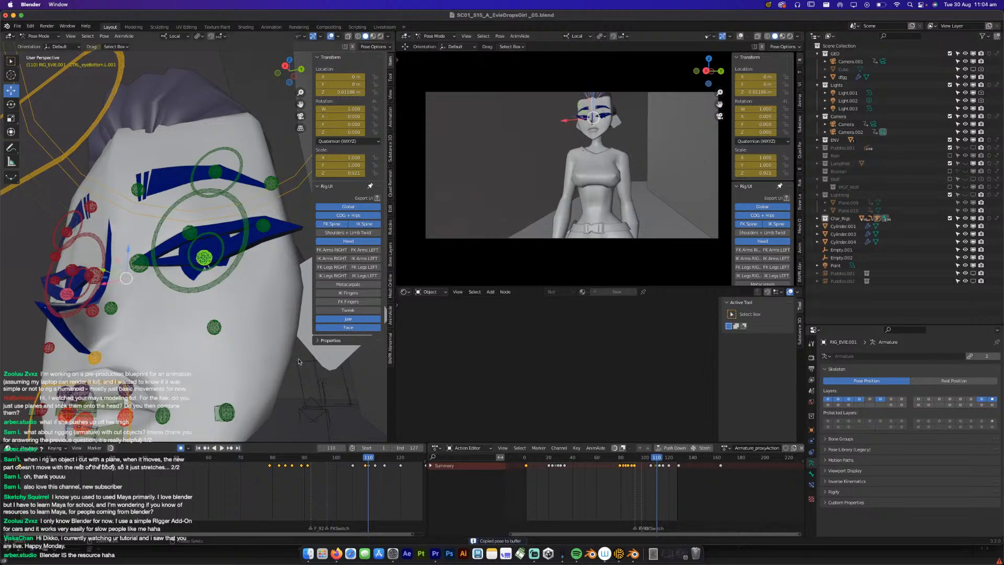
key("ctrl+v")
key("space")
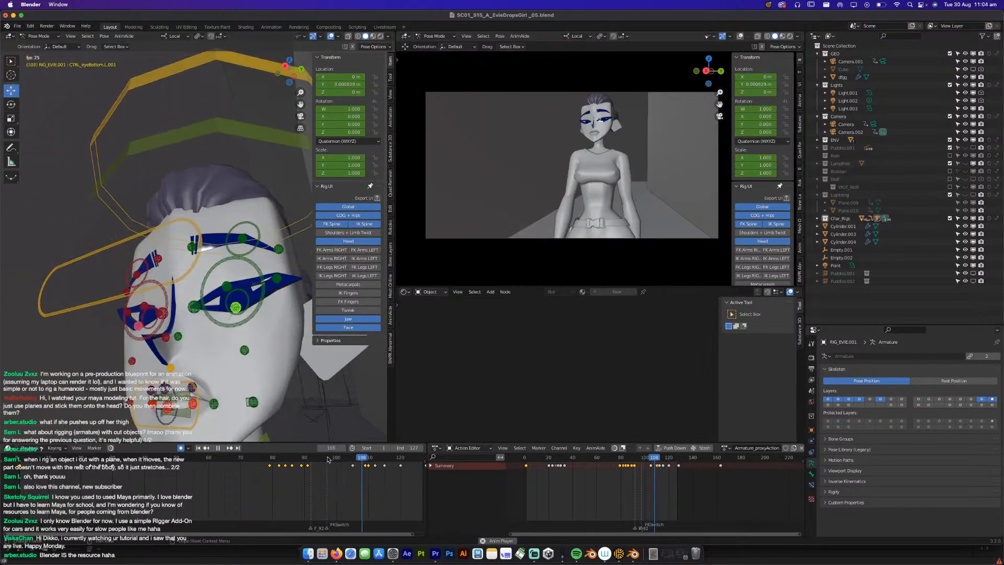
Replay the stand-up and blink from about frame 80 while viewing the character from the side, and save the file.
left_click(327, 459)
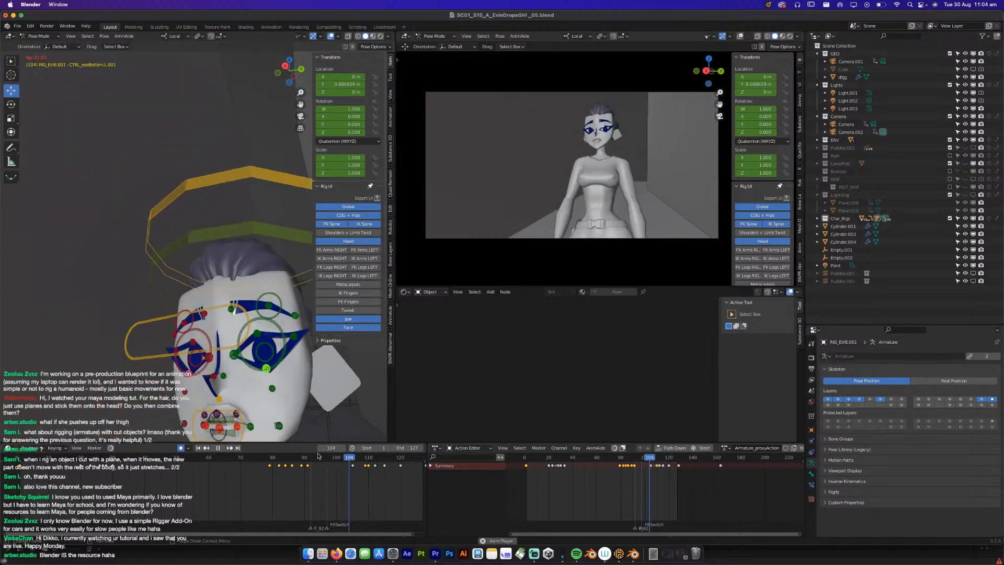
left_click(328, 459)
key("space")
scroll(261, 377, "down", 3)
middle_click_drag(271, 381, 213, 318)
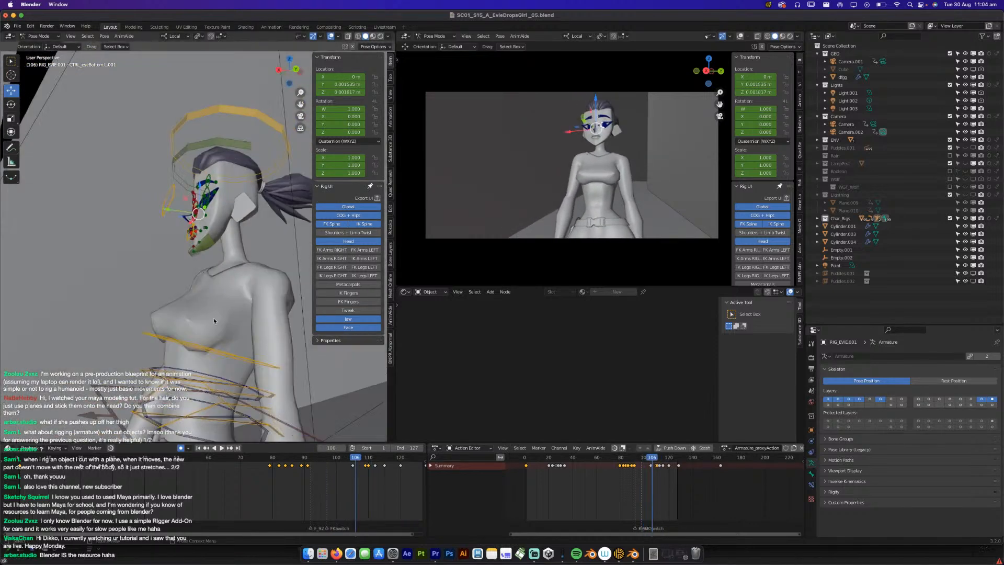
left_click(272, 456)
key("space")
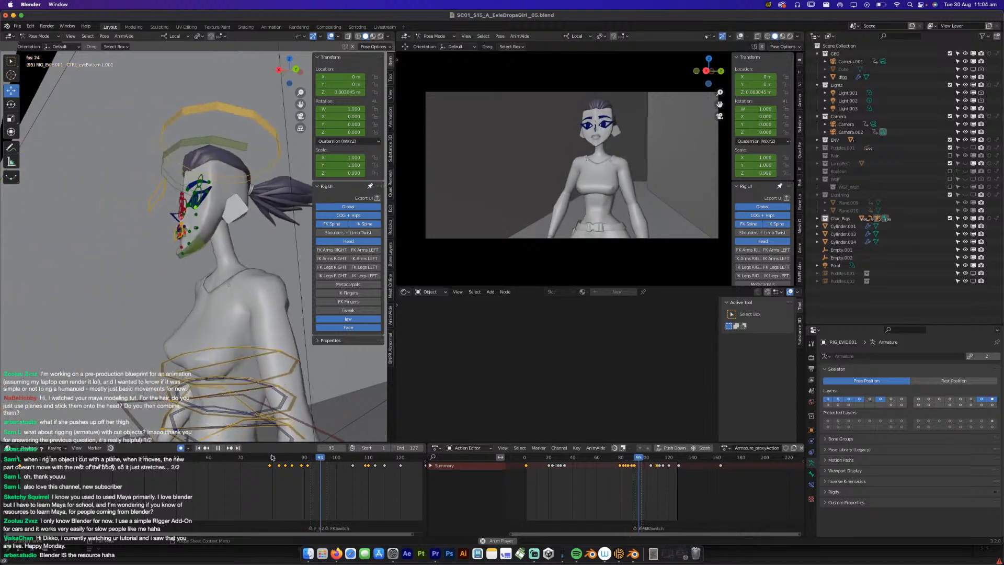
left_click(271, 457)
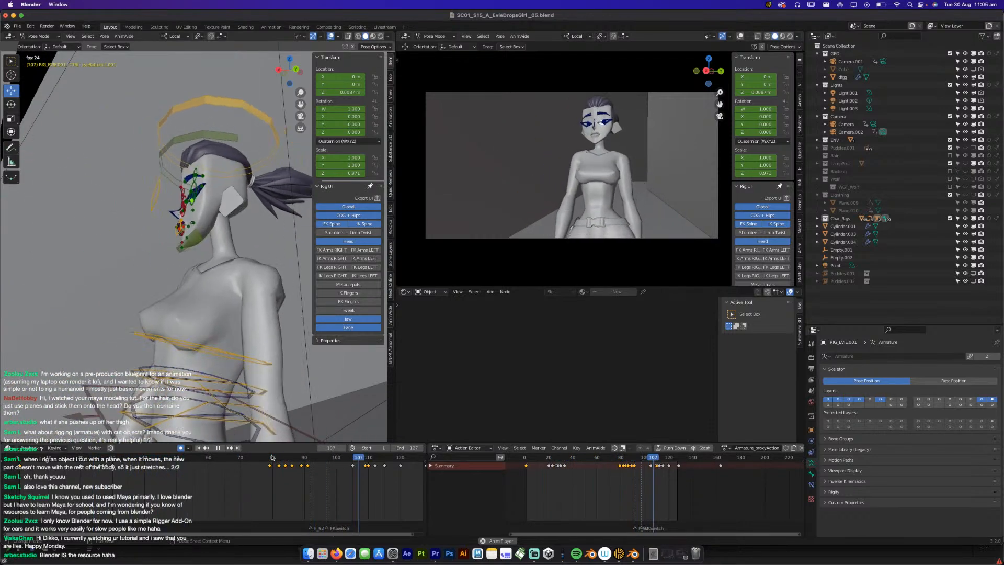
key("space")
key("ctrl+s")
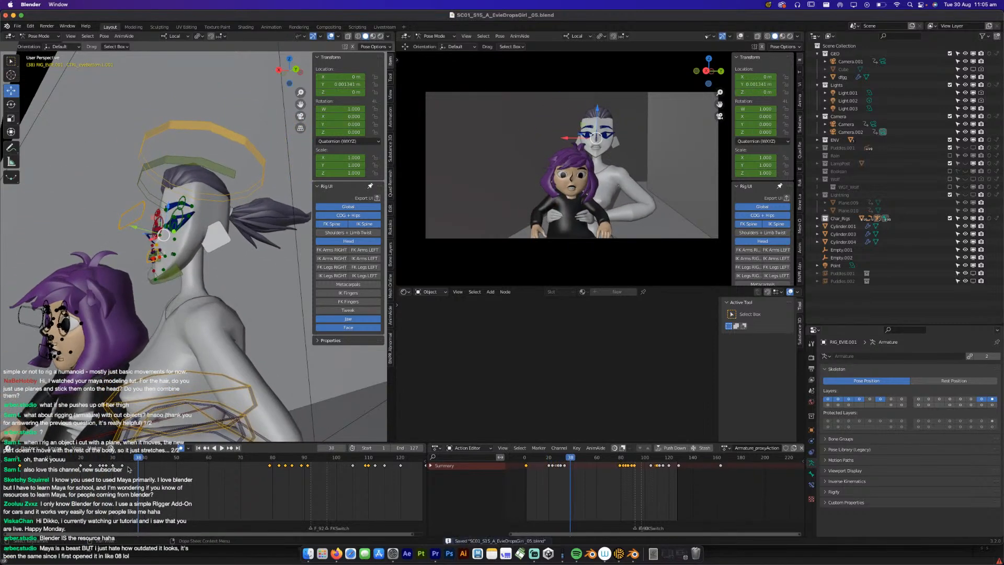
Replay the animation from near the start of the shot, stop at frame 99 and save the file.
scroll(128, 469, "down", 3)
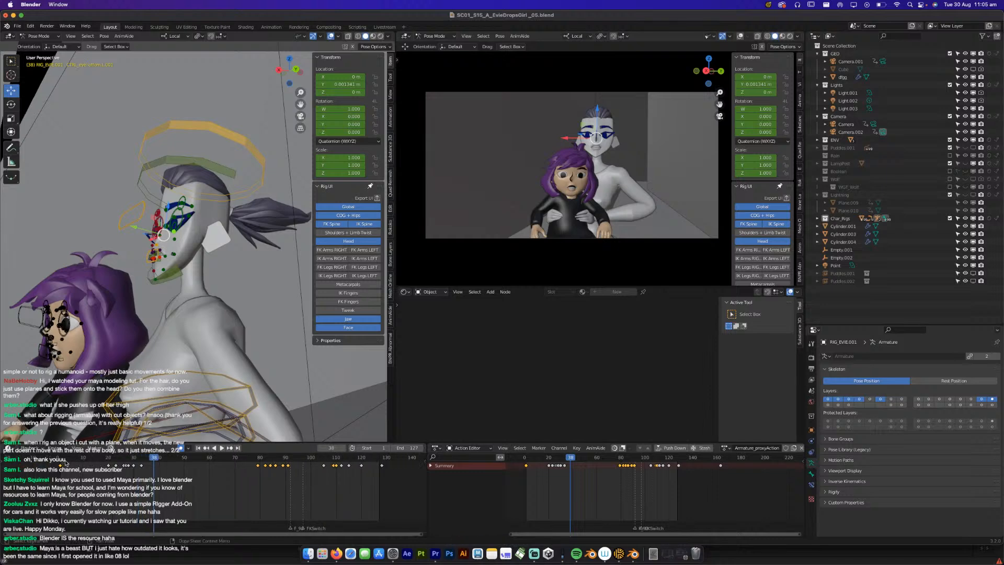
left_click(67, 462)
key("space")
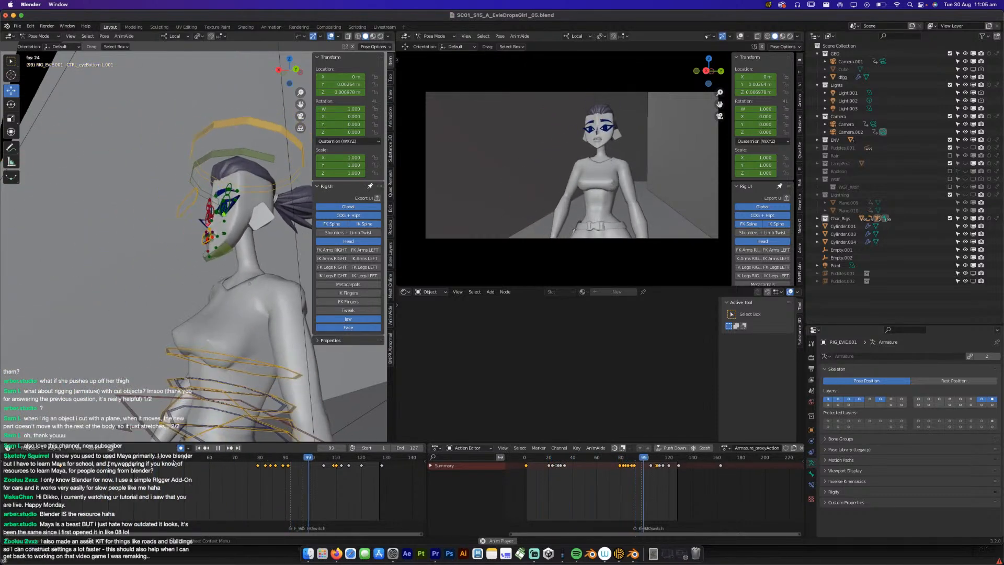
key("space")
key("super+s")
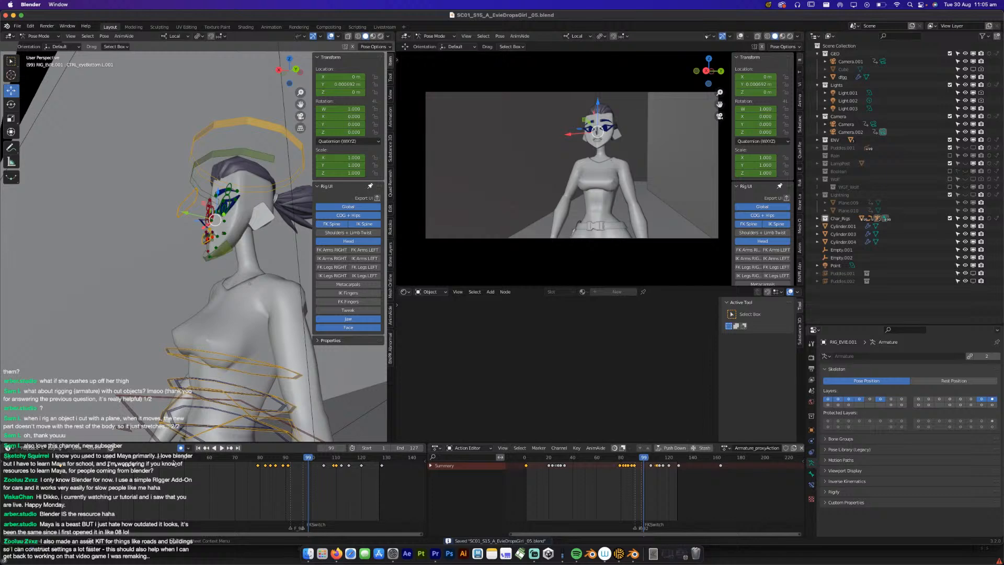
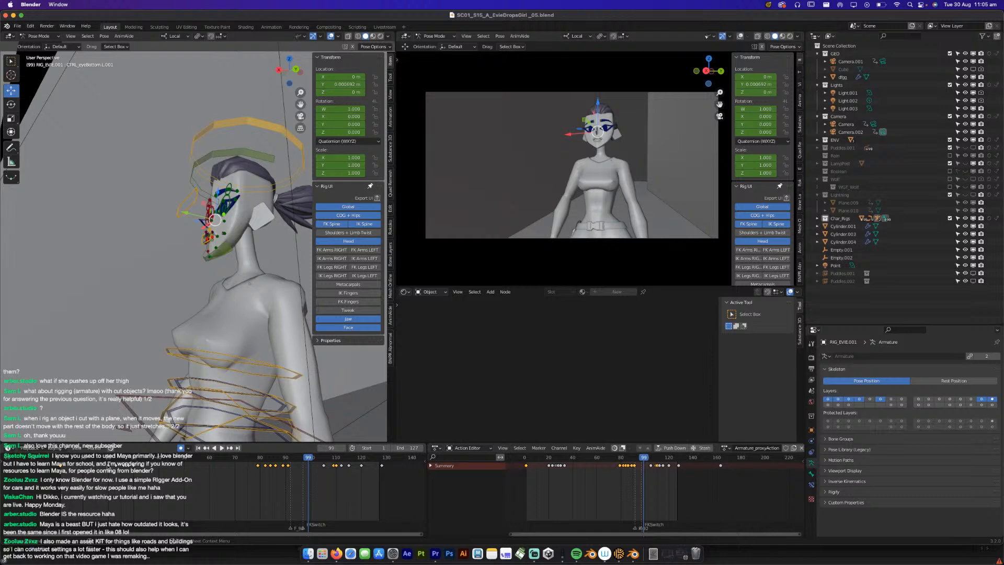
Replay the whole shot several times from the first frame, watching the drop and stand-up through the camera.
key("shift+Left")
key("space")
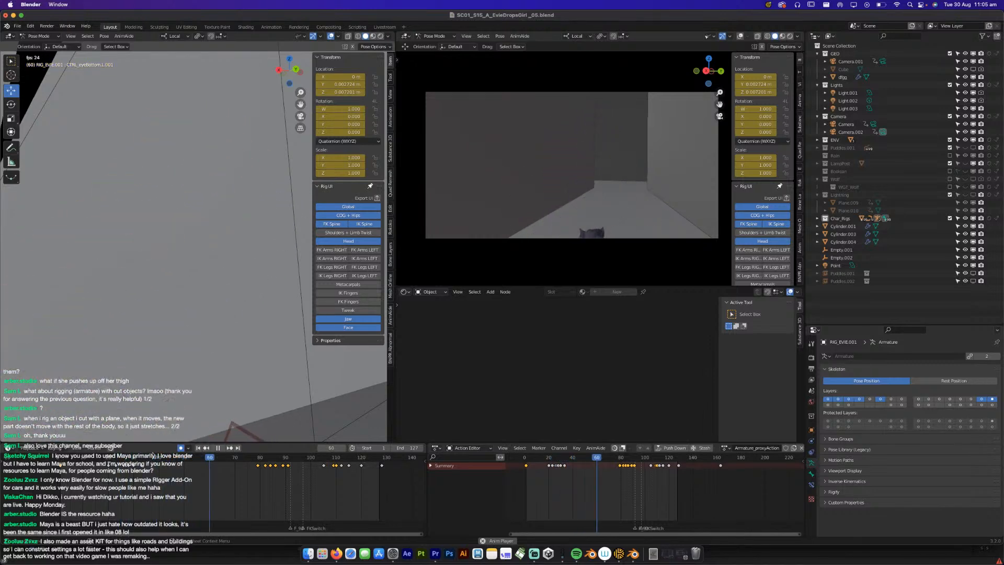
key("space")
left_click(227, 458)
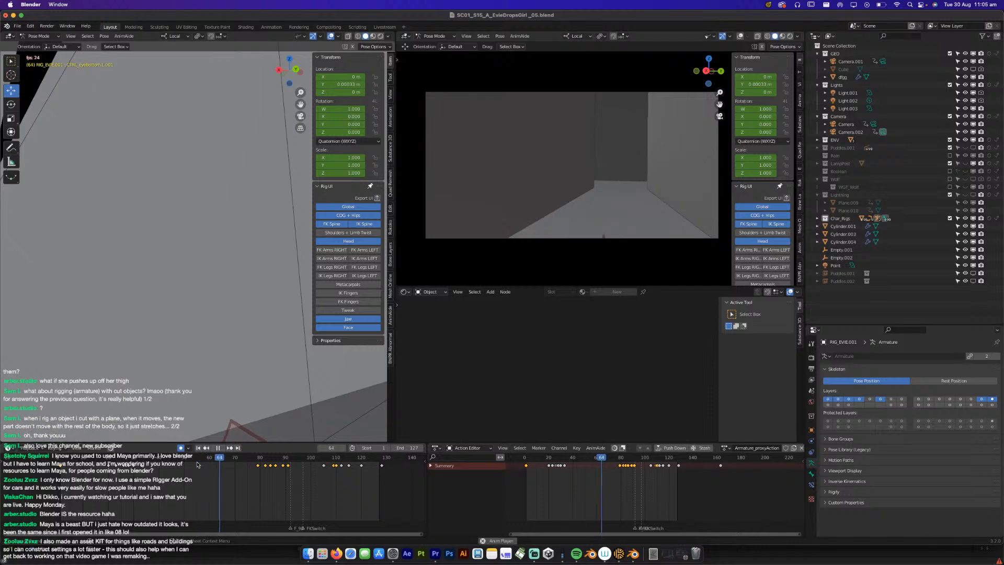
key("space")
key("space")
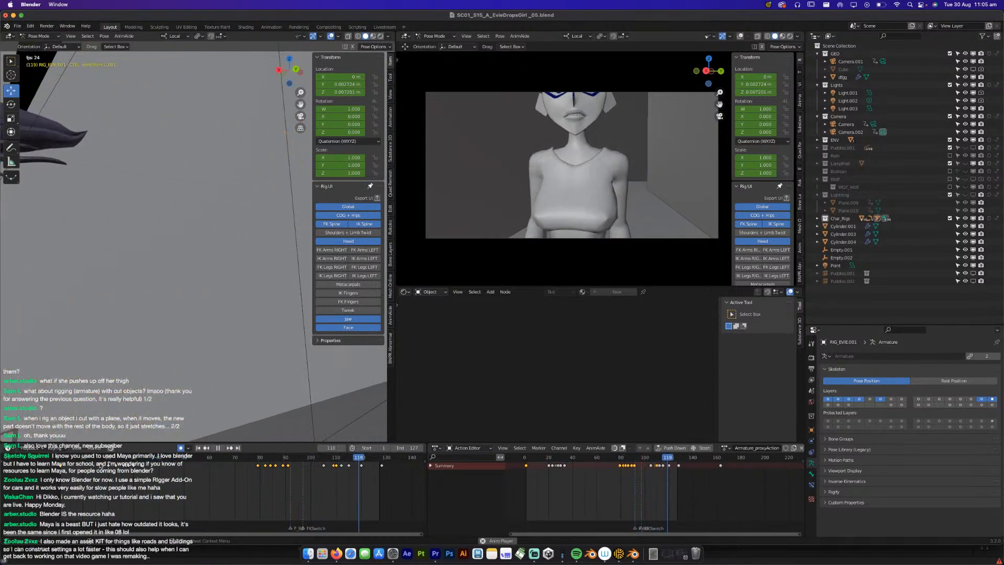
key("space")
Save the file, then rotate the nose control to -63.3° on its local Y axis at frame 42.
middle_click_drag(136, 356, 176, 352)
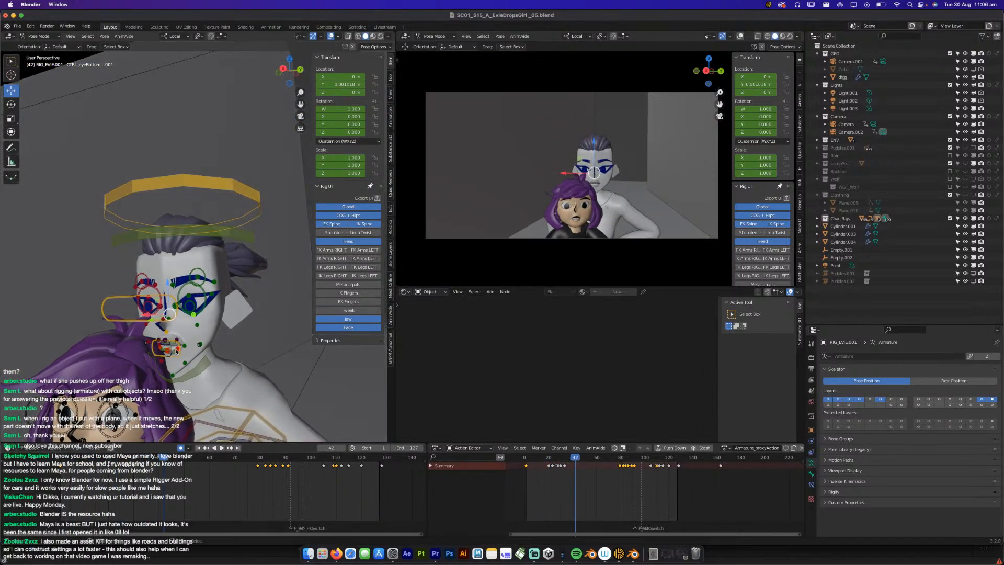
scroll(176, 352, "up", 6)
key("ctrl+s")
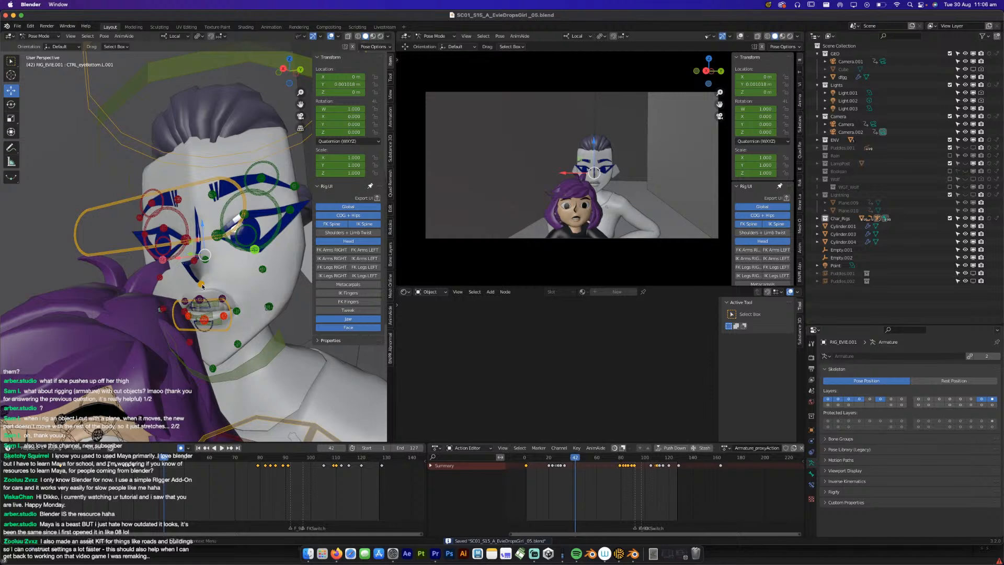
left_click(202, 285)
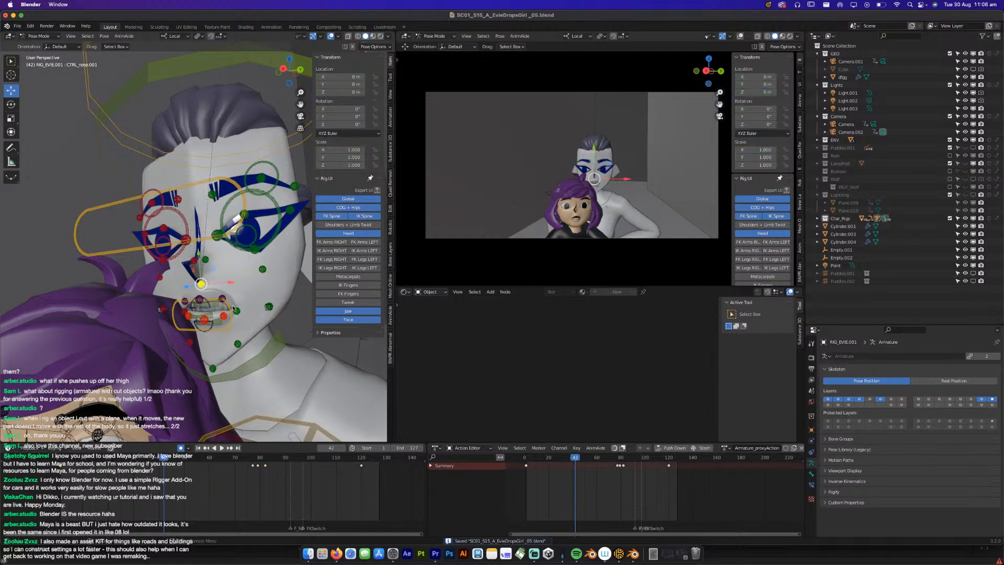
key("r")
key("y")
key("y")
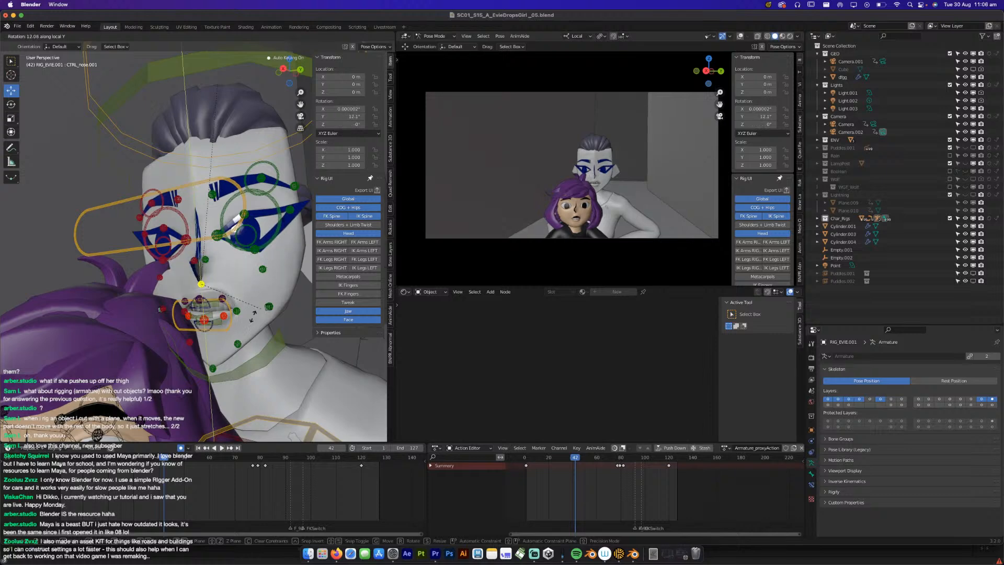
left_click(193, 339)
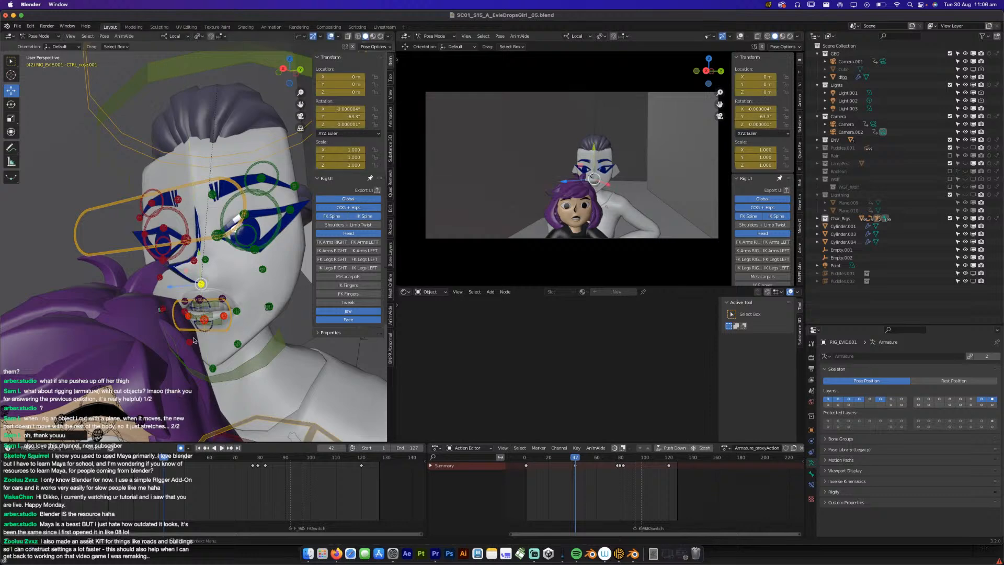
Key the nose control's held rotation at frame 102 and play the shot onward.
left_click_drag(66, 457, 128, 457)
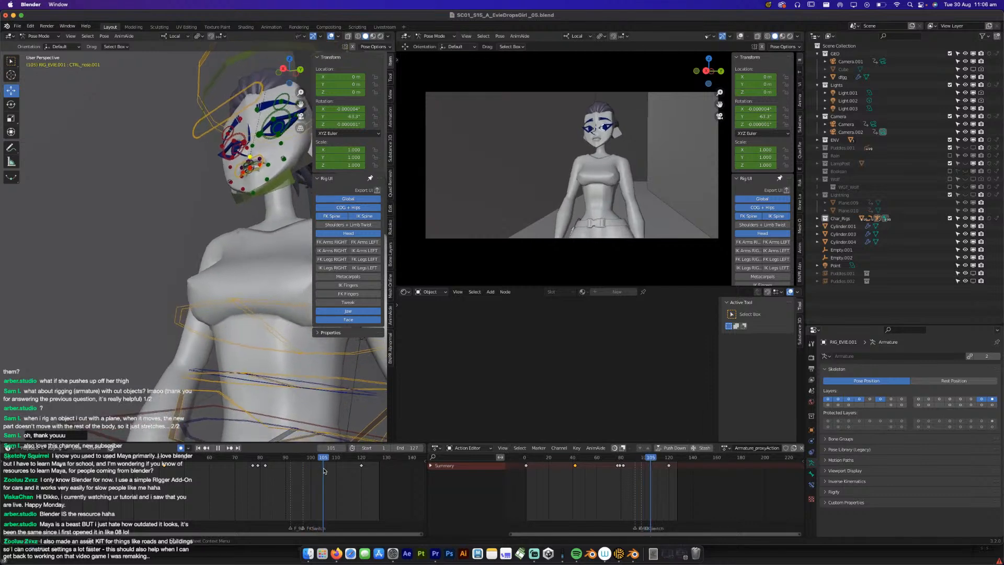
left_click_drag(354, 464, 314, 467)
key("space")
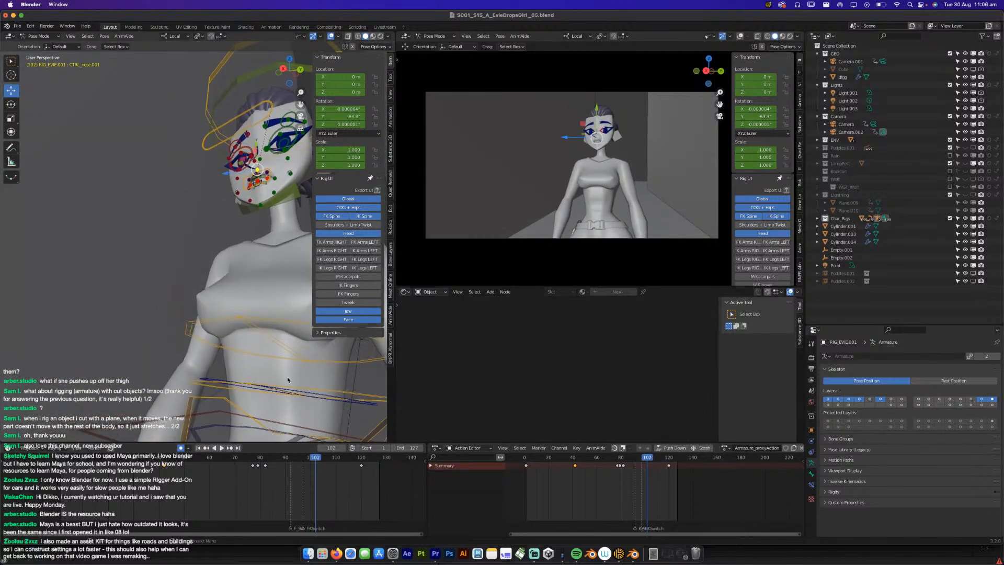
right_click(260, 313)
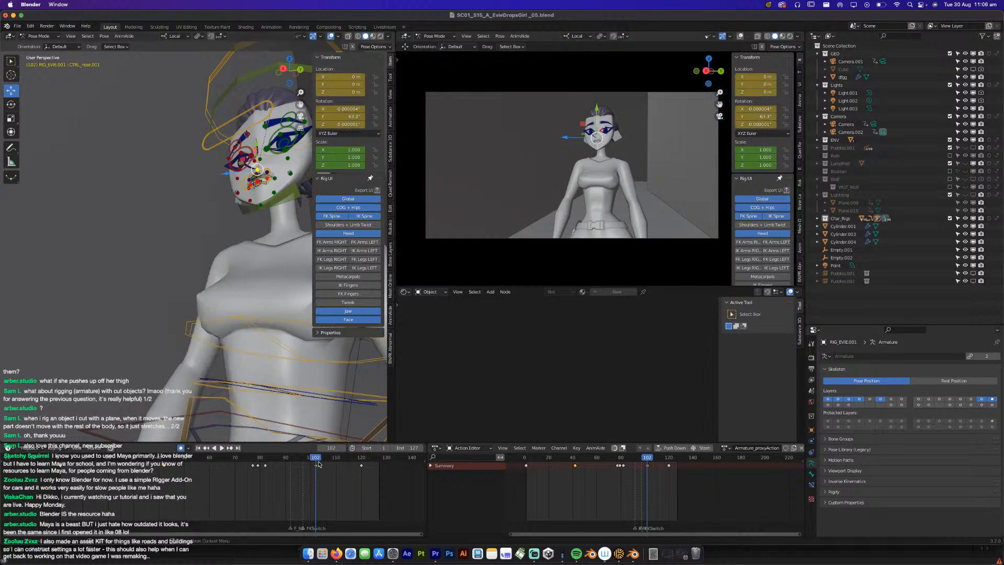
key("space")
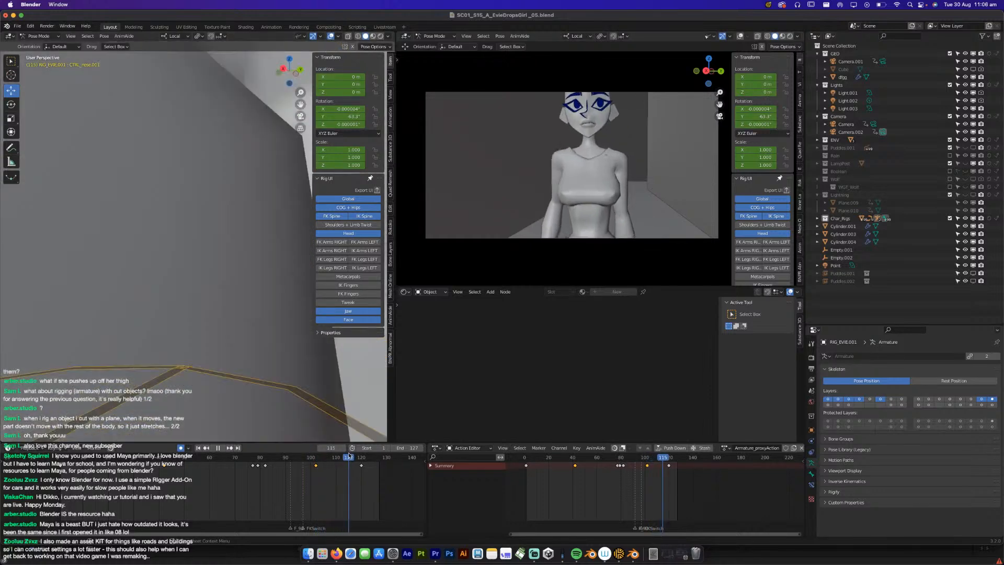
Rotate the nose control to 46.6° on its local Y axis at frame 115 and save the file.
scroll(232, 293, "down", 7)
middle_click_drag(193, 223, 215, 324, "shift")
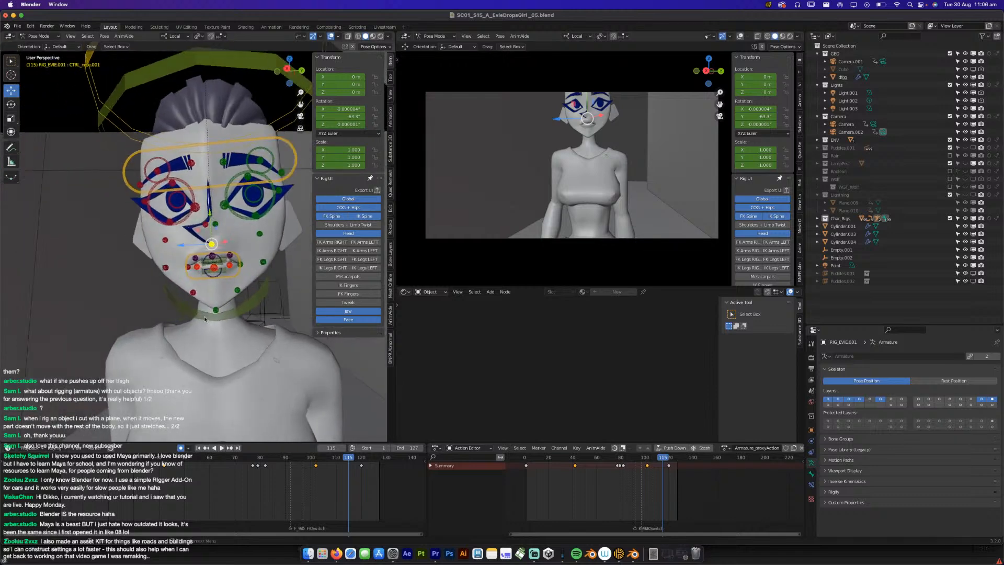
key("r")
key("z")
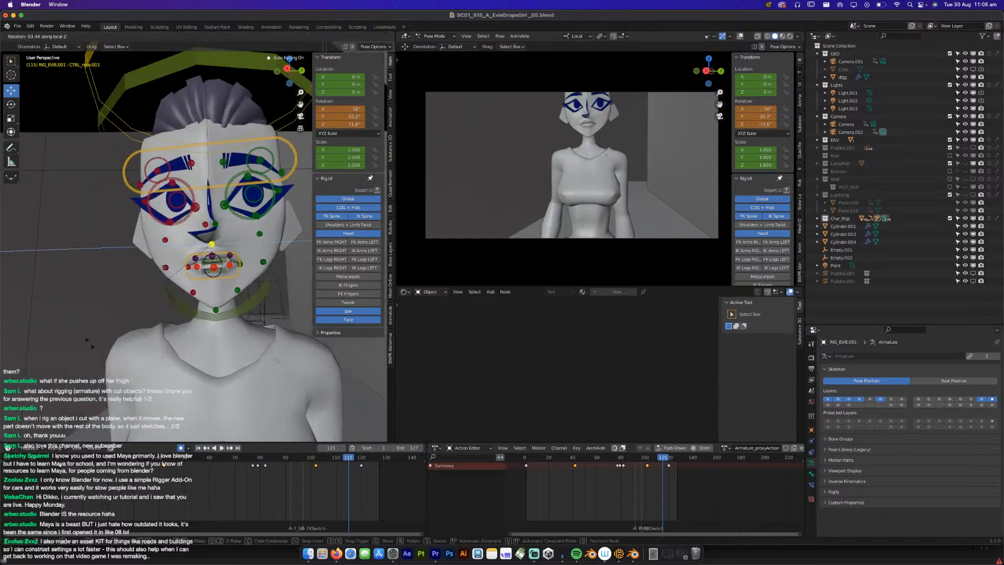
key("y")
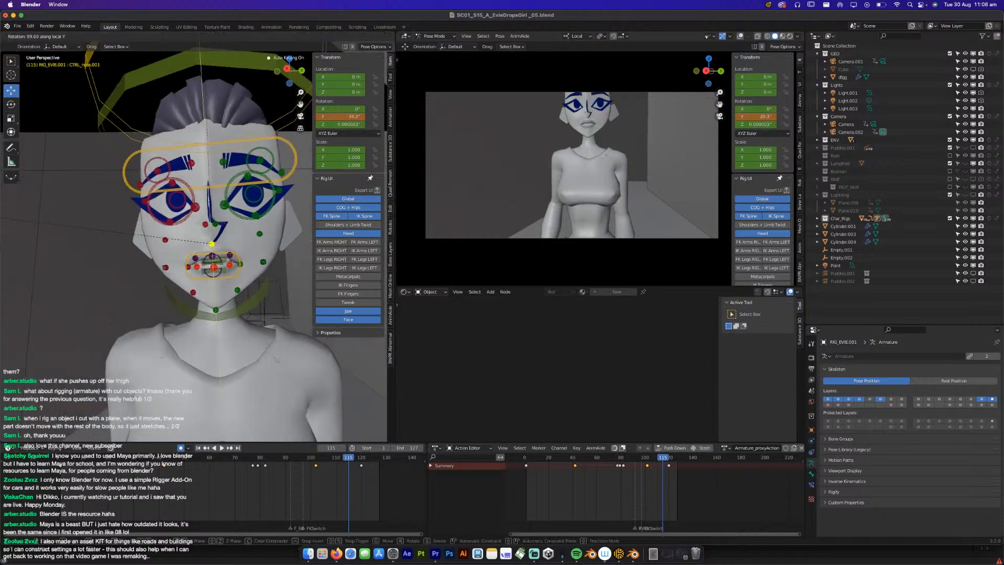
left_click(392, 180)
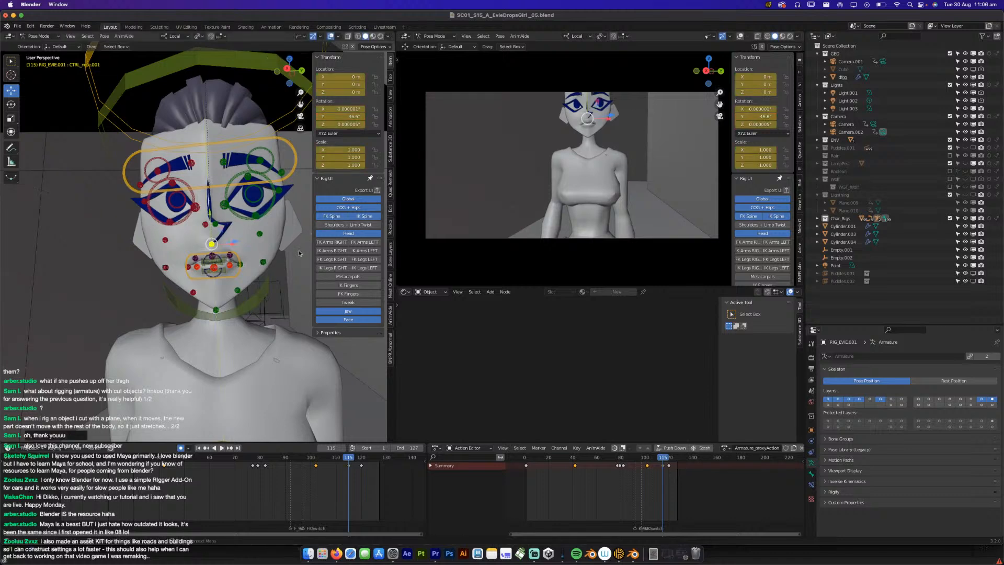
key("super+s")
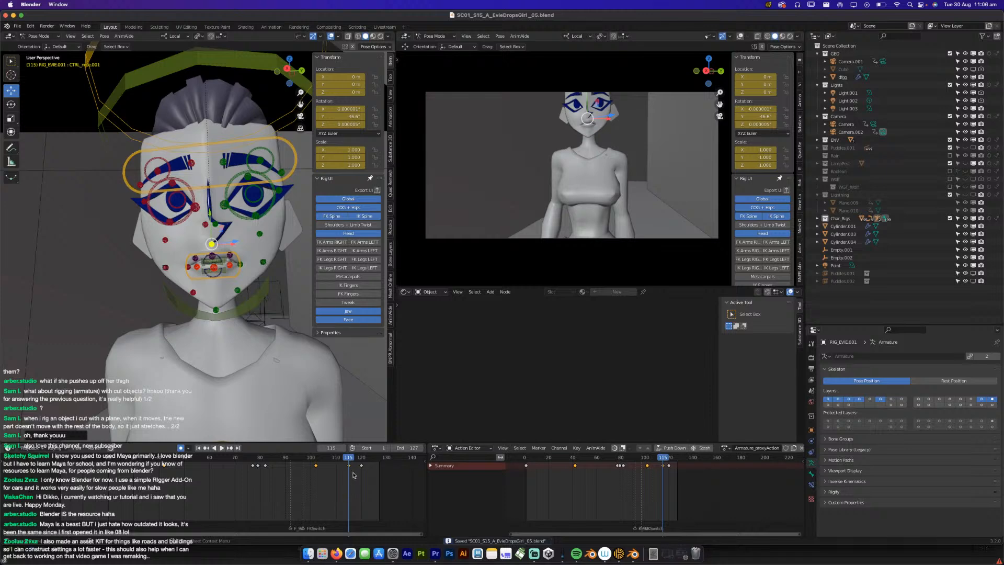
Replay the nose turn and move the second nose keyframe slightly earlier, to about frame 109.
key("space")
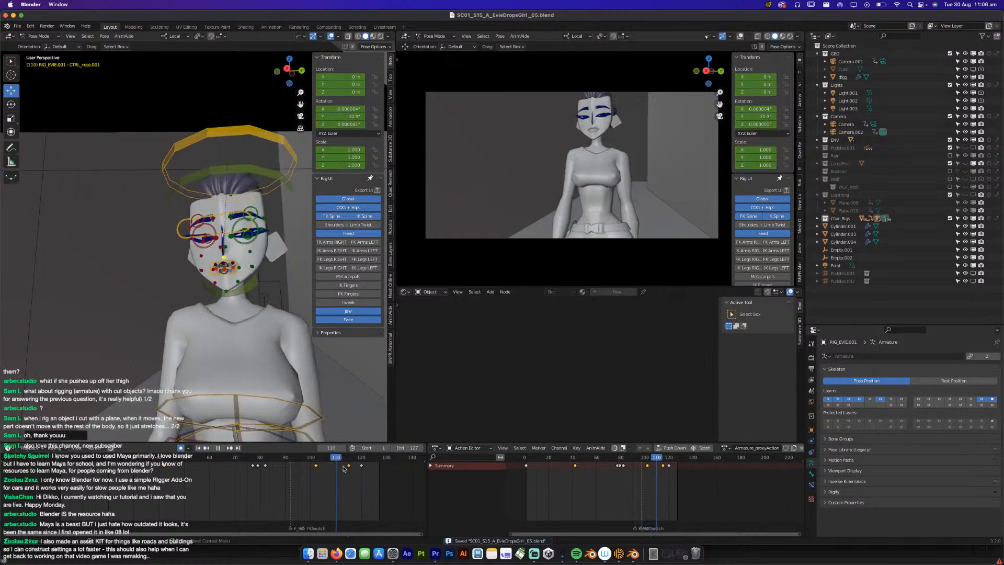
left_click_drag(355, 465, 332, 467)
key("space")
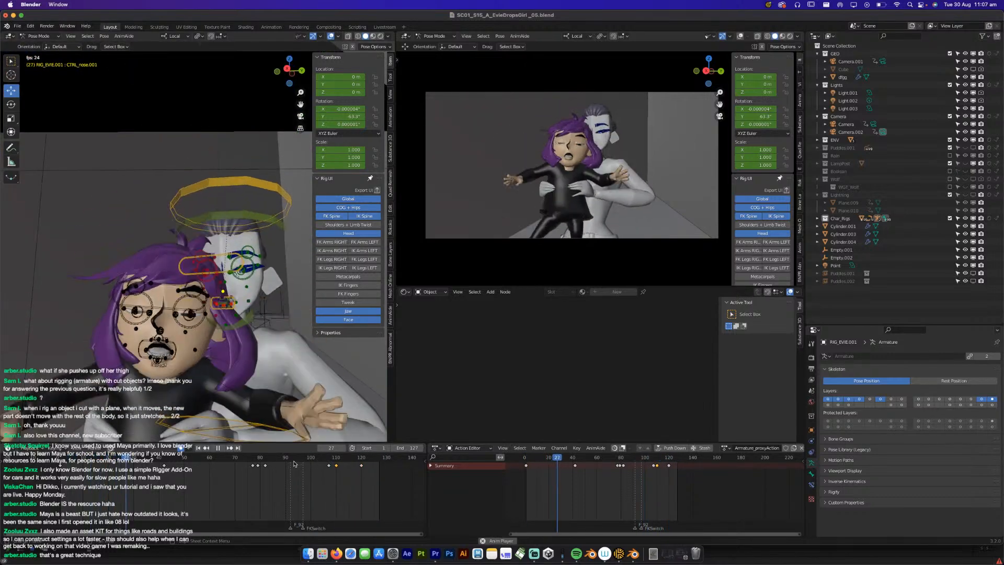
key("space")
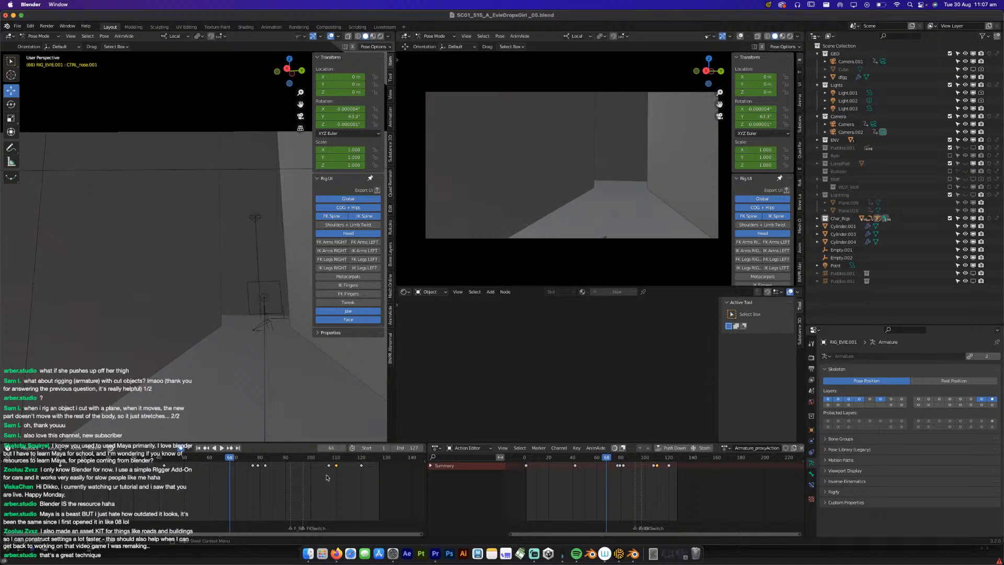
key("g")
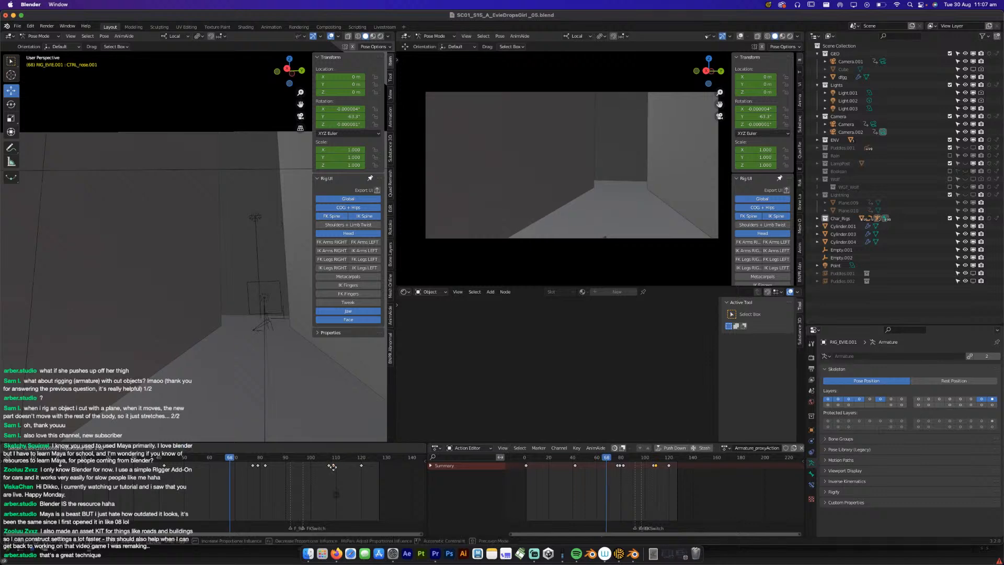
left_click(332, 466)
Replay the blink and shift both nose-turn keyframes a few frames later, to about frames 111 and 113.
key("space")
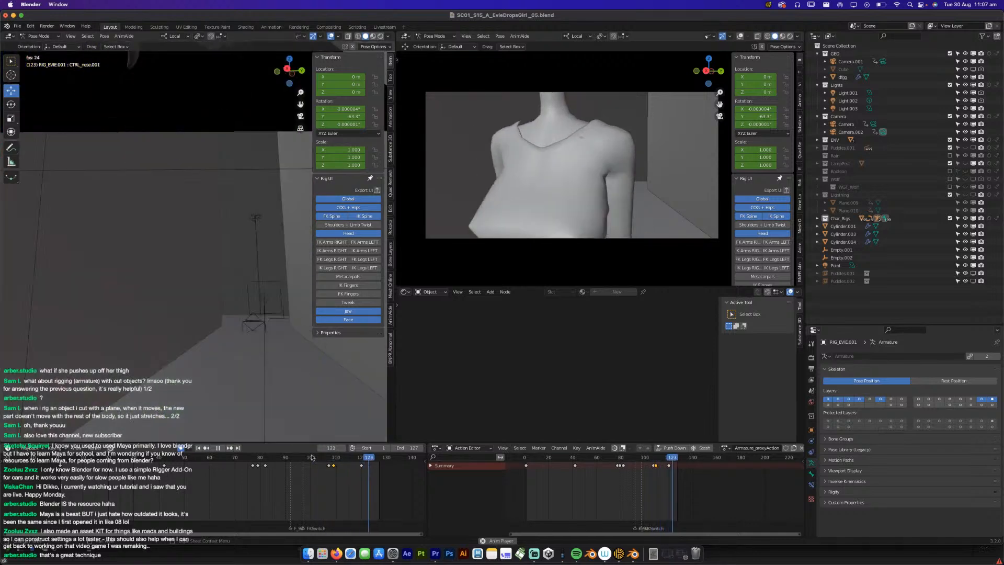
left_click_drag(311, 457, 344, 463)
key("g")
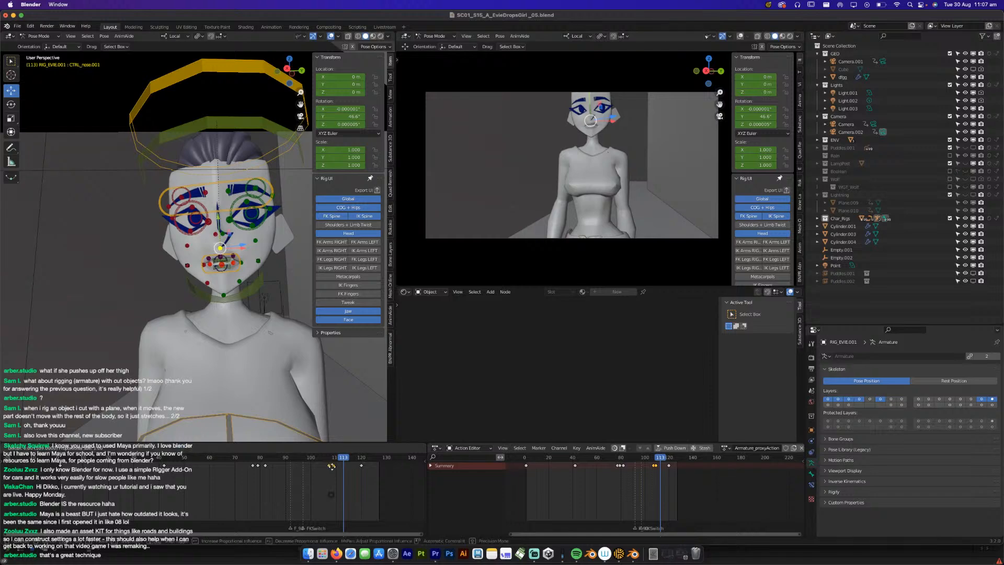
left_click(338, 466)
Replay the stand-up, pull both nose-turn keyframes back to about frames 109 and 111, and save the file.
key("space")
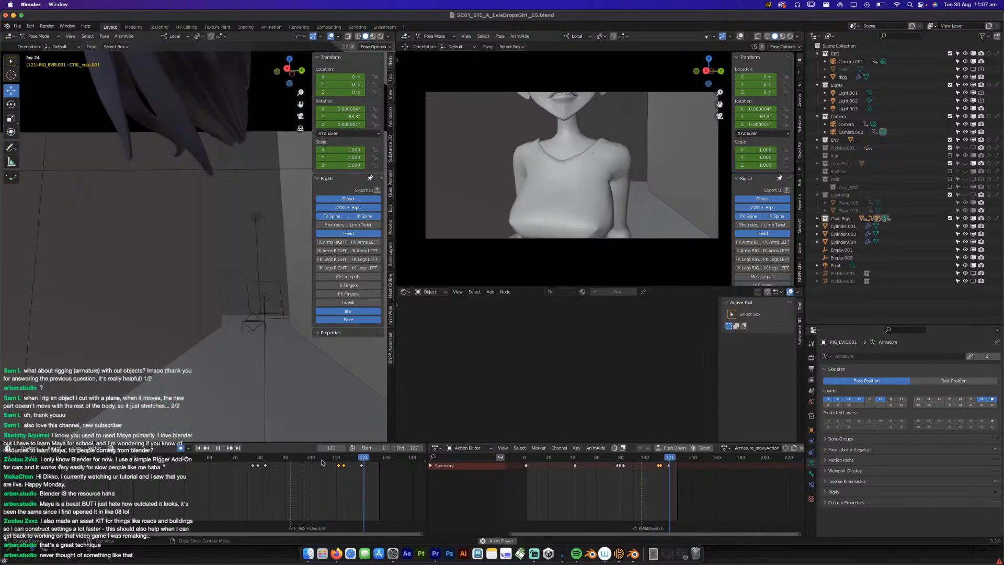
left_click(328, 462)
key("g")
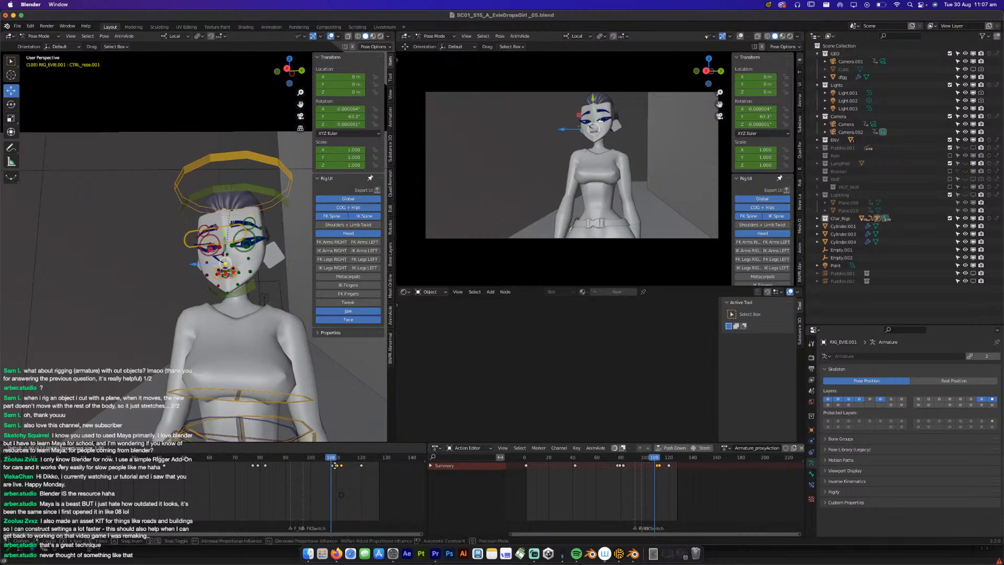
left_click(332, 465)
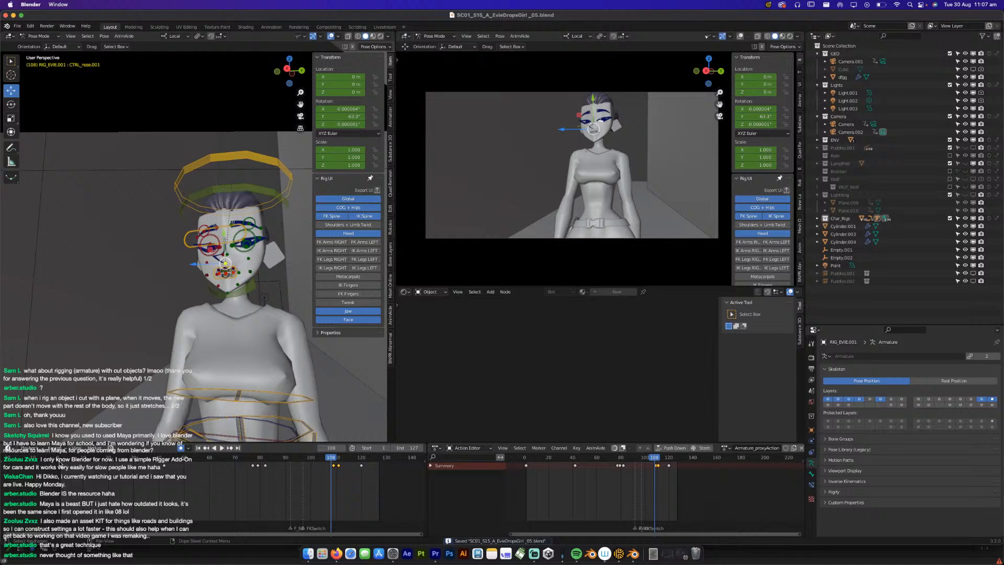
Replay the whole shot from the first frame, stop at frame 27 and save the file.
key("shift+Left")
key("space")
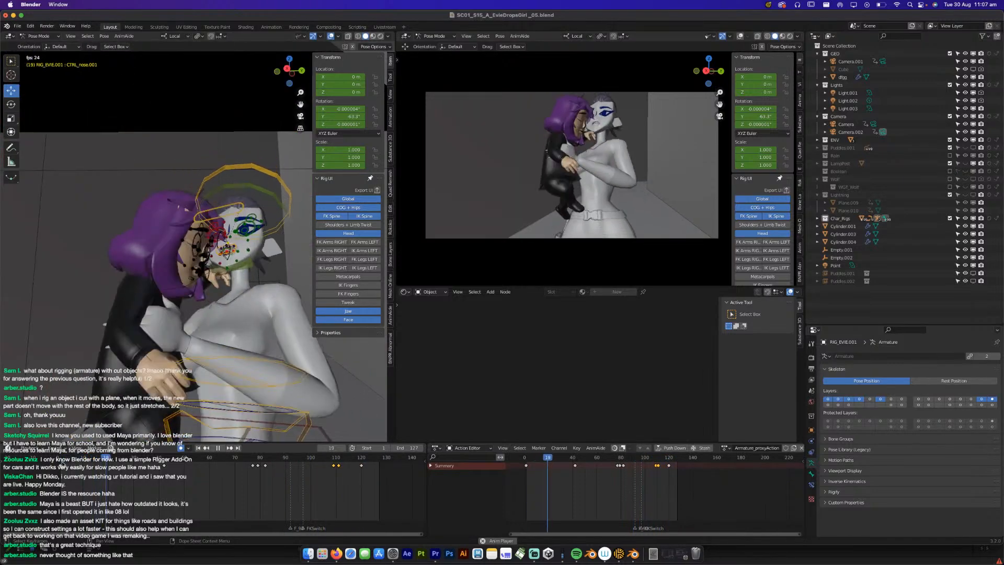
key("Escape")
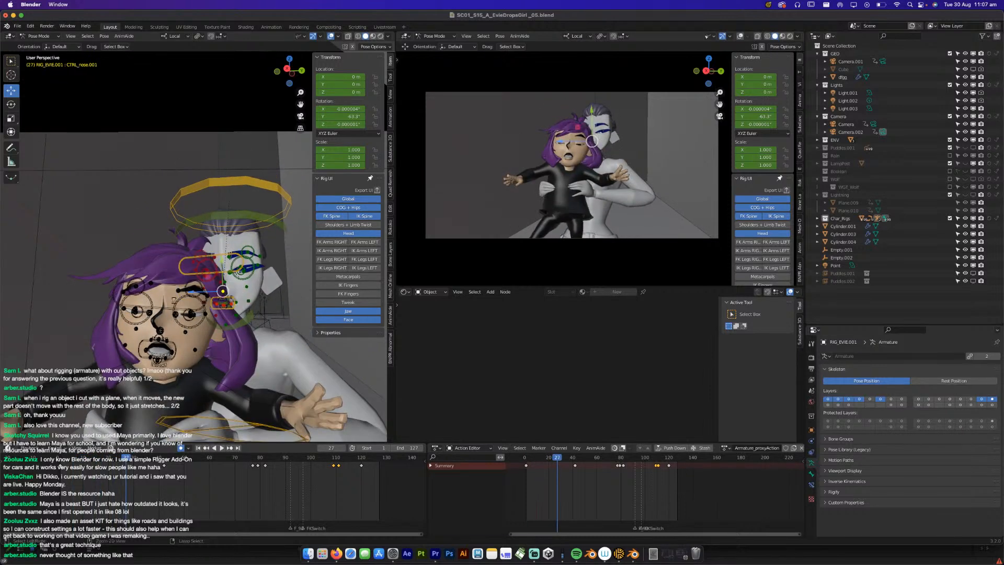
key("super+s")
Show the deform bone layer in a side view of the tall character, select the ponytail bones and save the file.
scroll(171, 308, "down", 5)
middle_click_drag(170, 308, 83, 303)
scroll(99, 305, "up", 3)
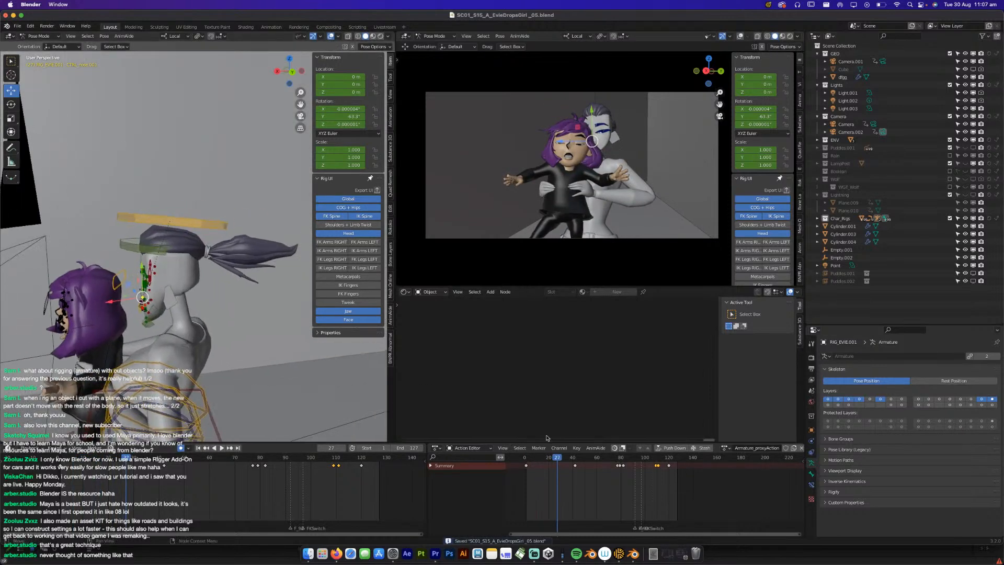
left_click(991, 405, "shift")
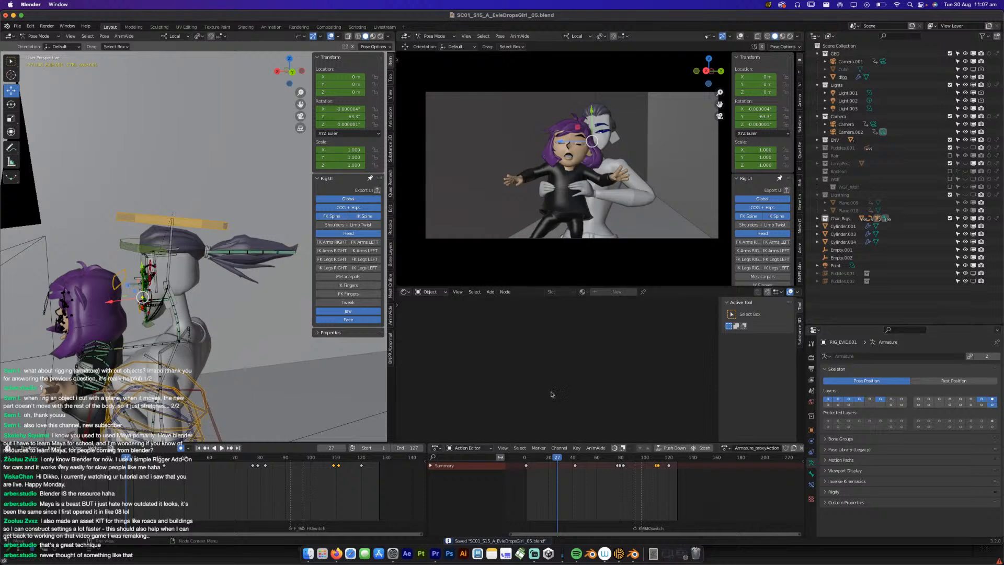
left_click(229, 254)
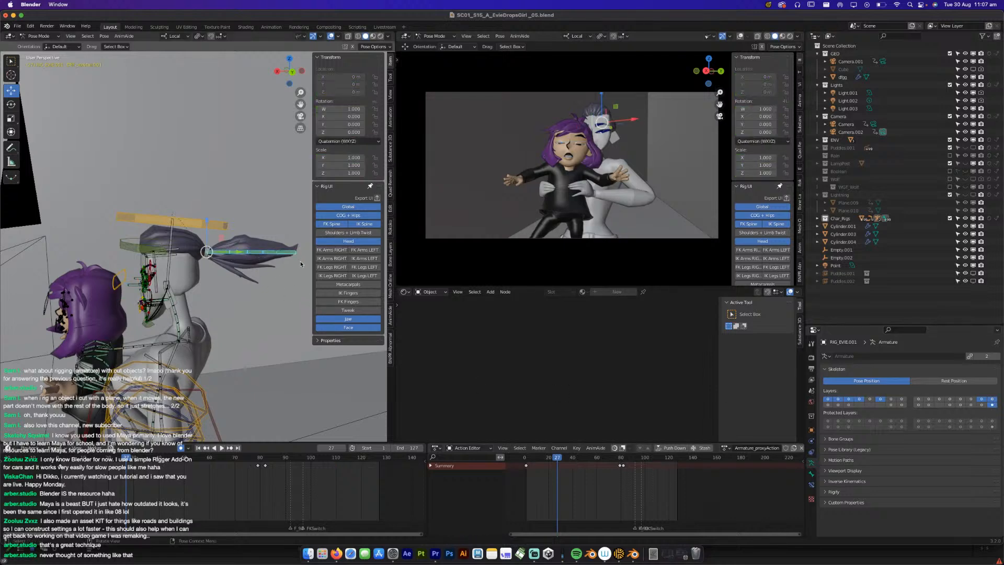
key("super+s")
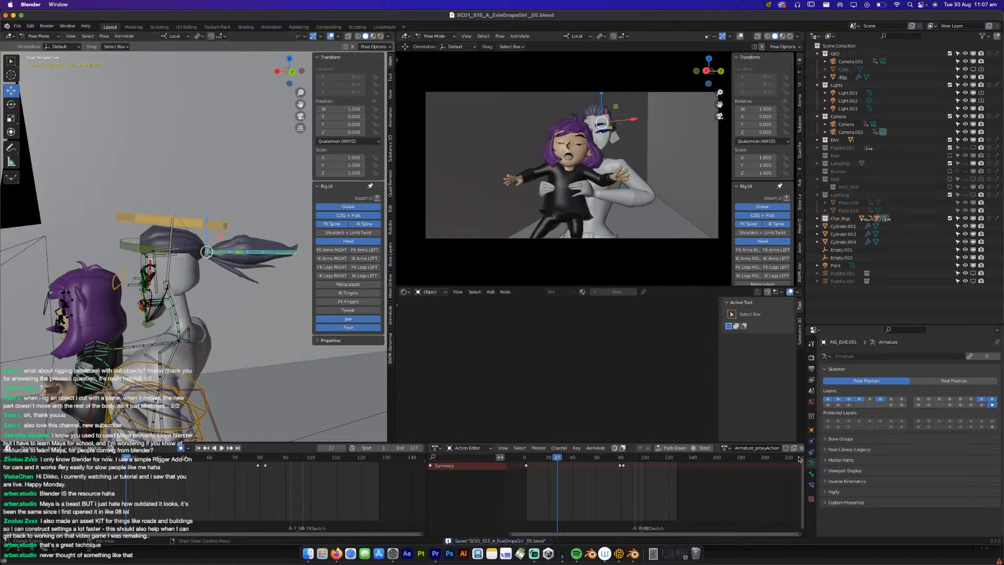
Check the ponytail bone's Spring Bones settings, rotate the ponytail's base bone at frame 27 and save the file.
left_click(812, 474)
scroll(839, 500, "down", 4)
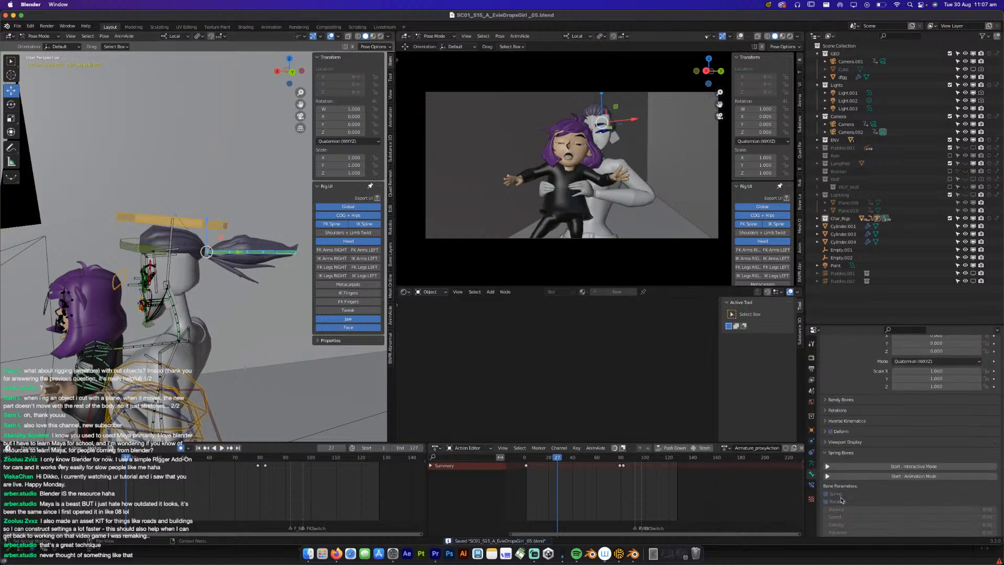
scroll(846, 488, "down", 4)
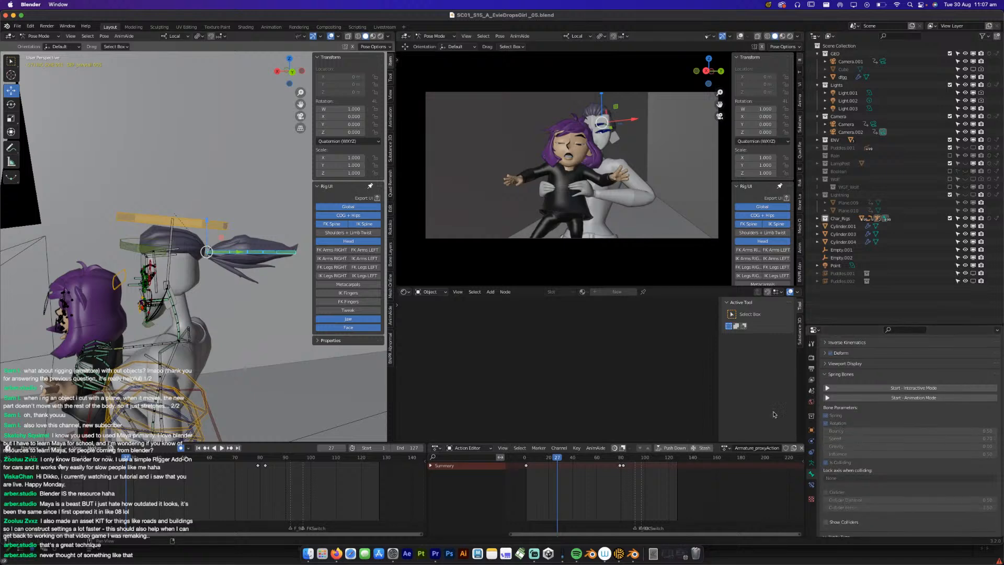
left_click(207, 252)
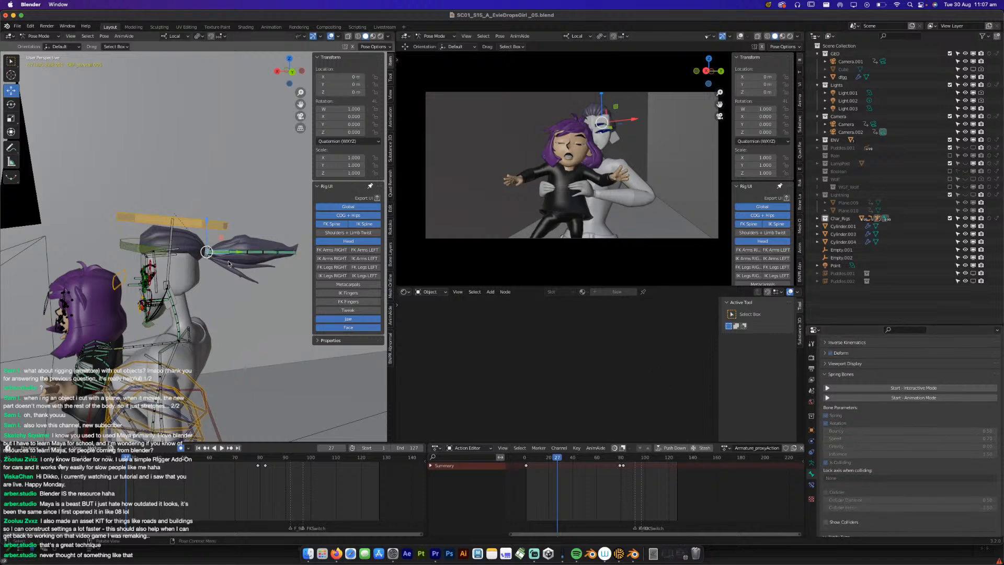
left_click(229, 290)
key("super+s")
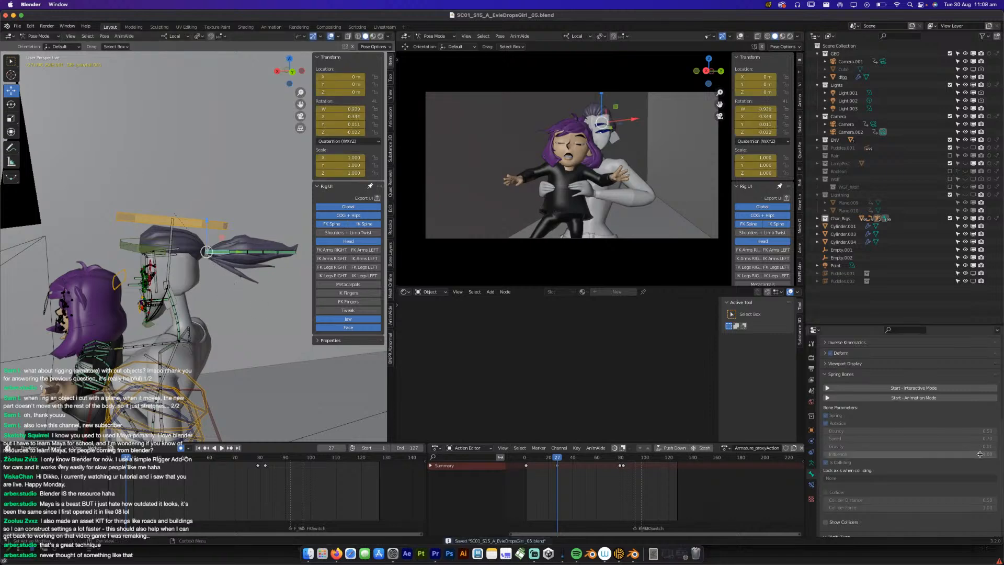
Disable the spring constraint on the ponytail's base bone and select the next bone in the chain.
left_click(812, 485)
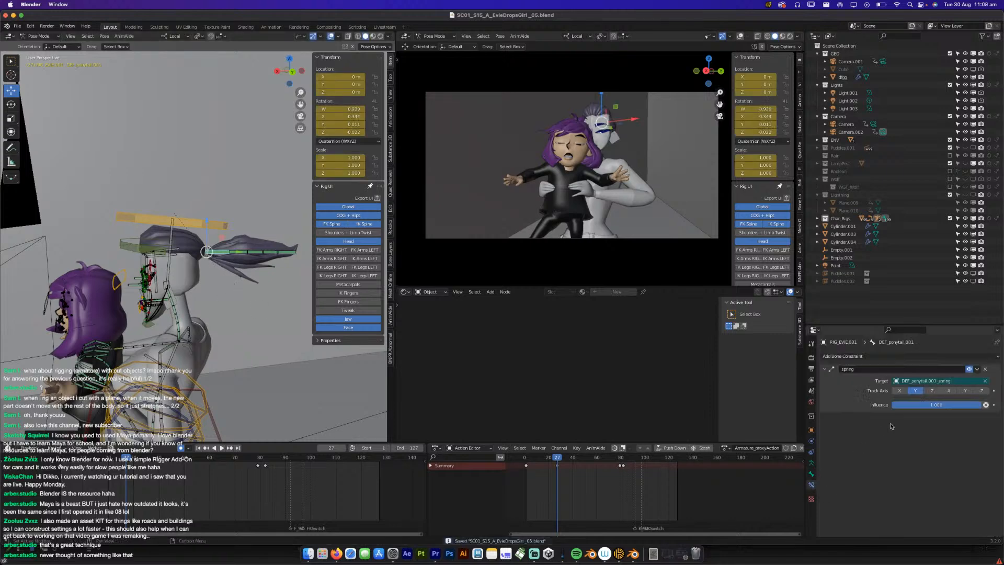
left_click(968, 370)
left_click(242, 271)
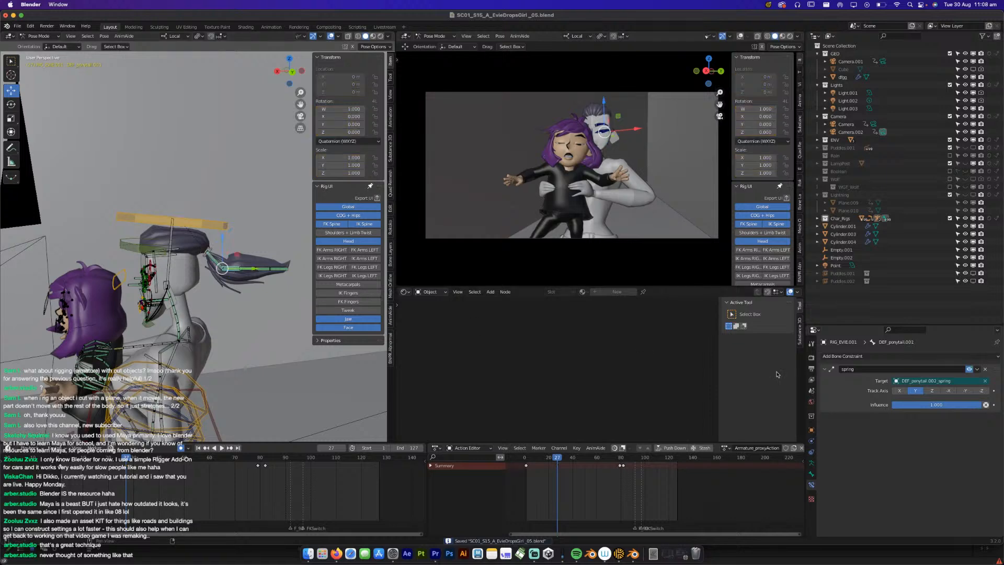
Disable the spring constraint on the second through fifth ponytail bones and save the file.
left_click(968, 369)
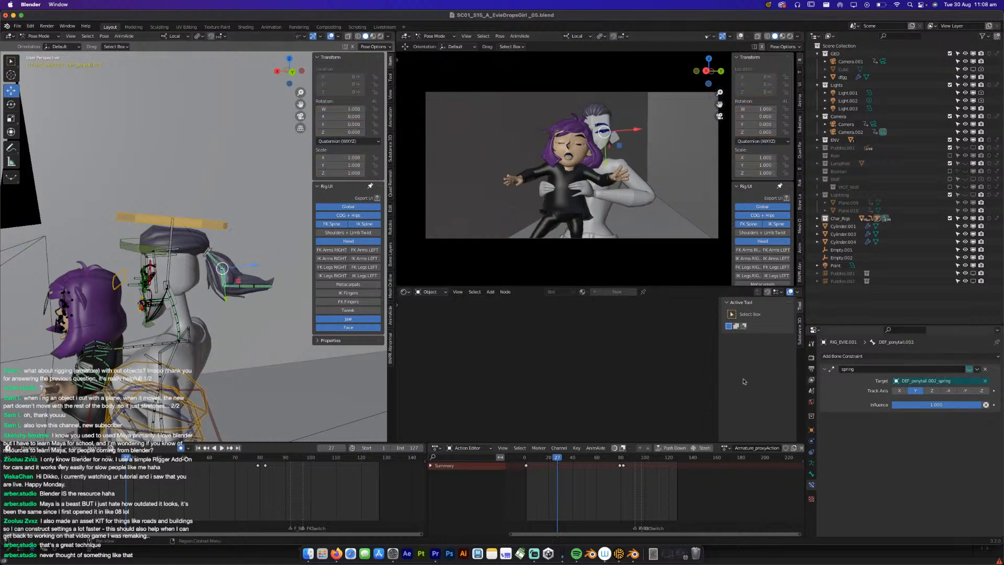
left_click(235, 291)
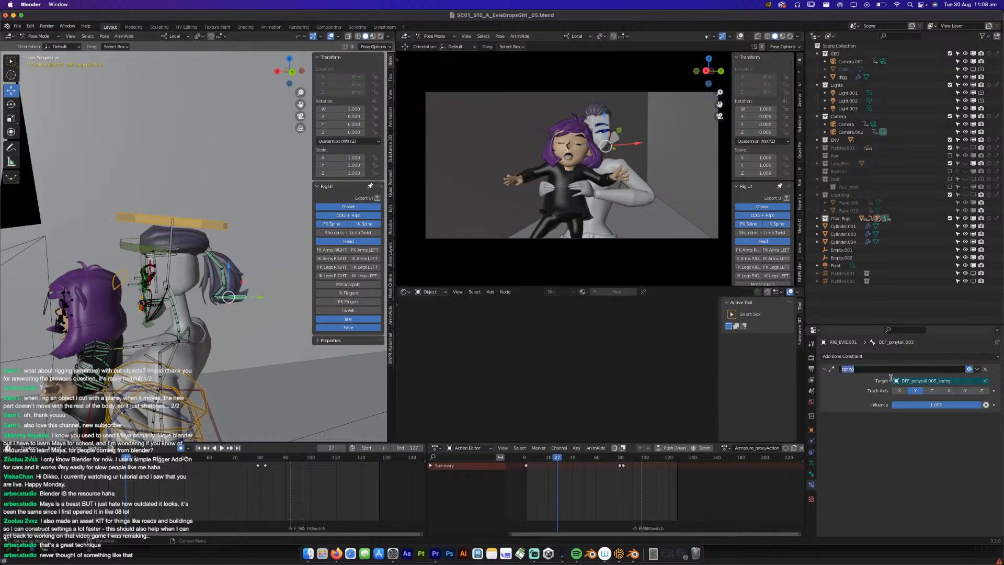
left_click(969, 370)
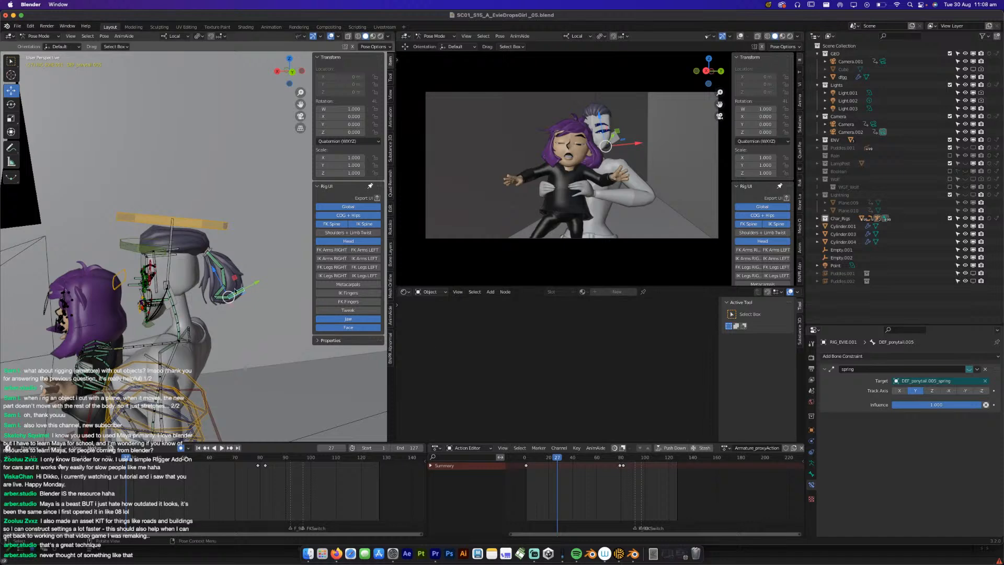
left_click(222, 297)
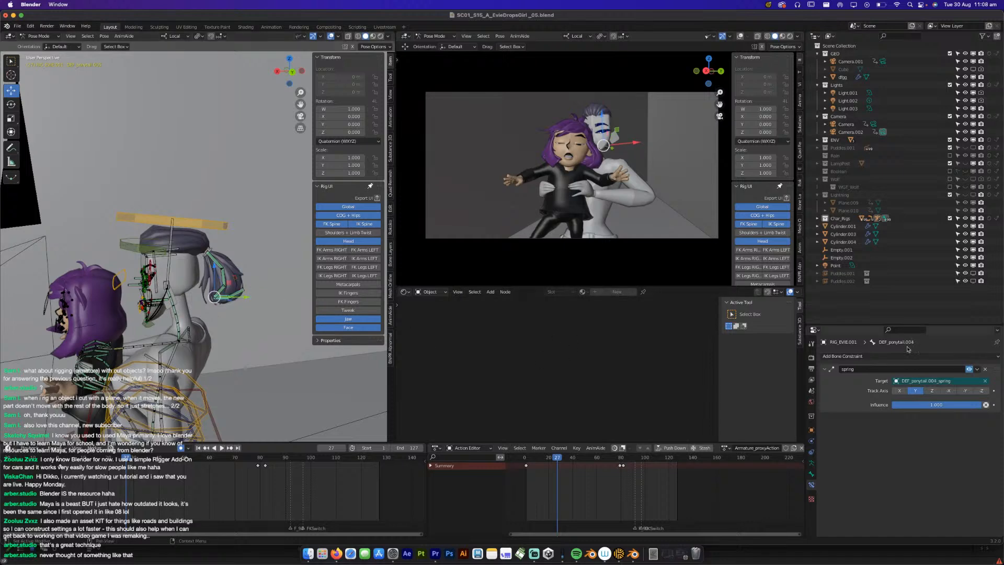
left_click(968, 369)
key("ctrl+s")
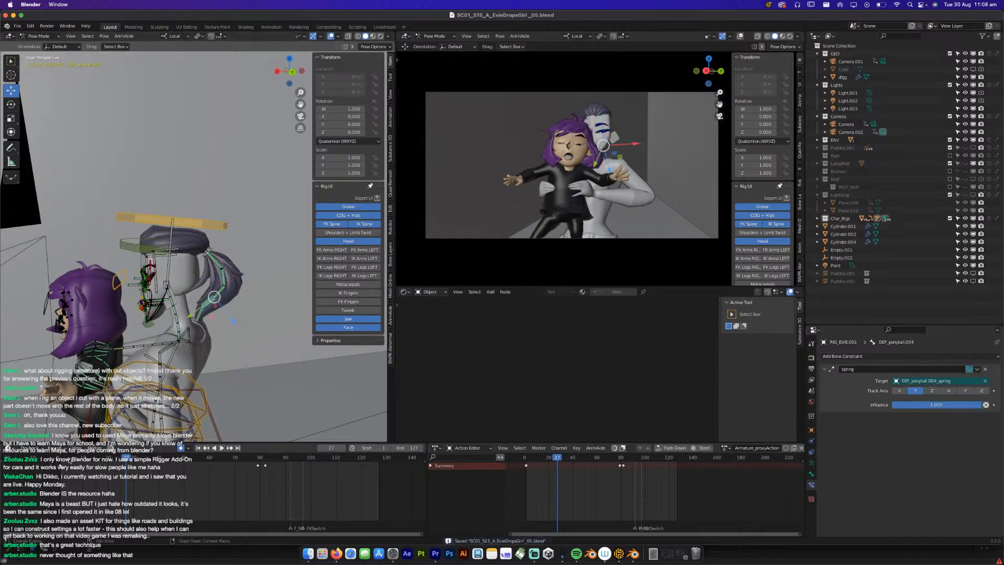
Save the file at frame 21 and rotate the base and second ponytail bones so the ponytail hangs behind the neck.
key("space")
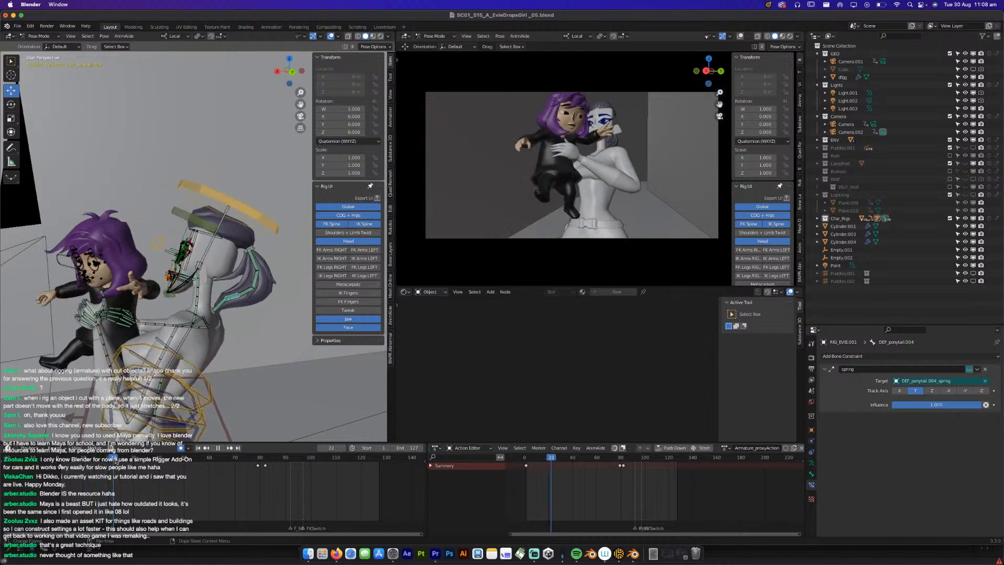
key("super+s")
middle_click_drag(139, 390, 129, 392)
scroll(208, 333, "up", 4)
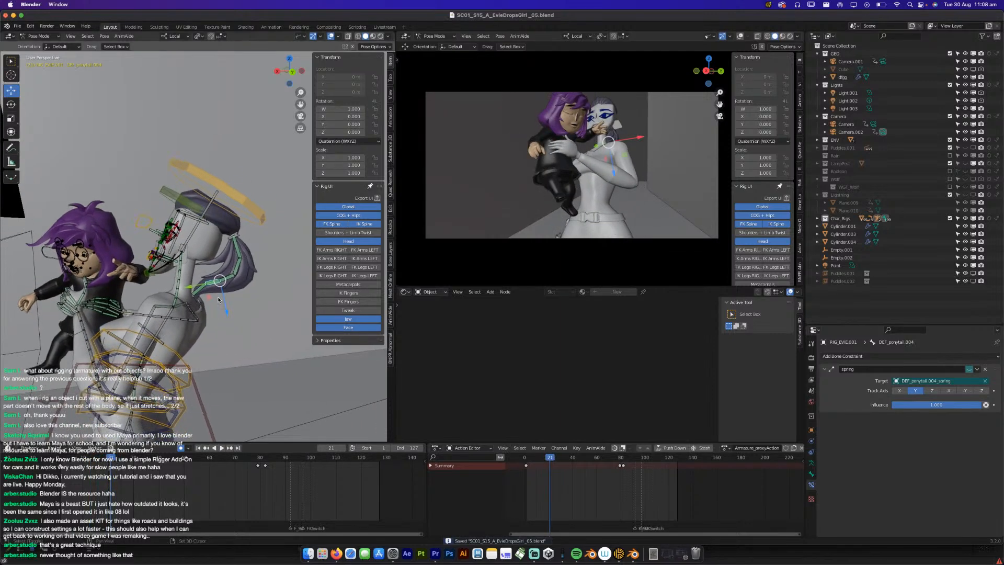
left_click(259, 262)
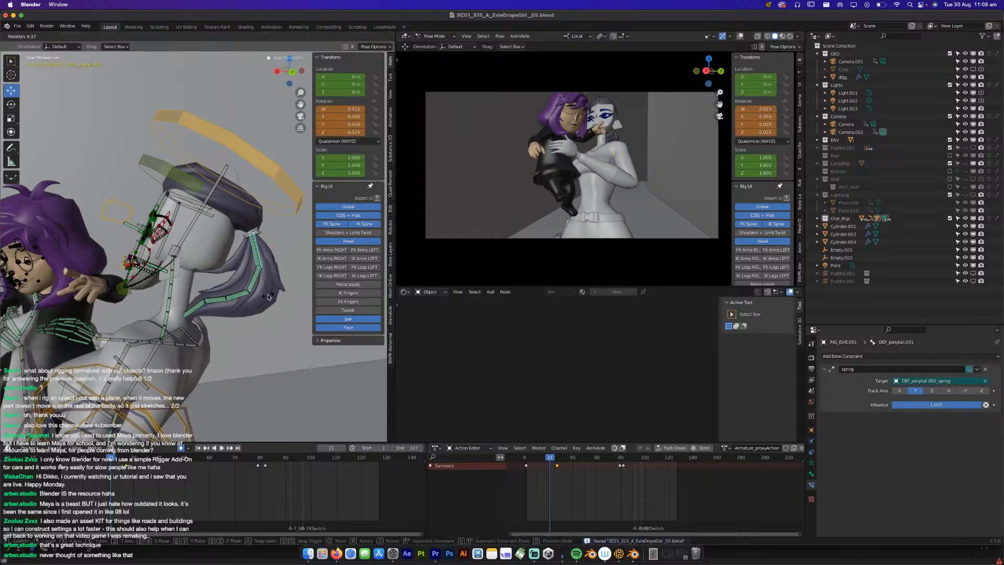
key("r")
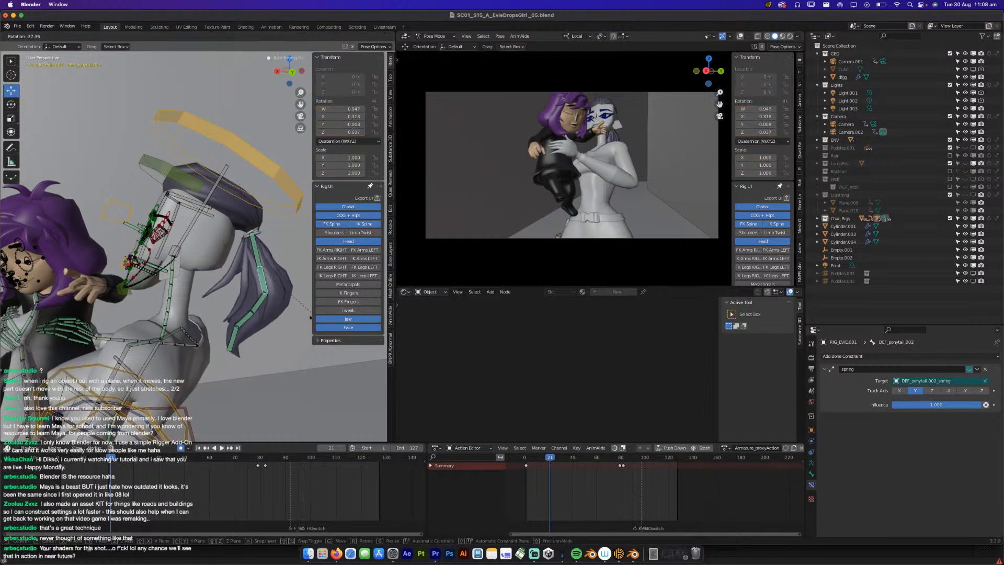
left_click(308, 319)
middle_click_drag(308, 319, 254, 356)
key("r")
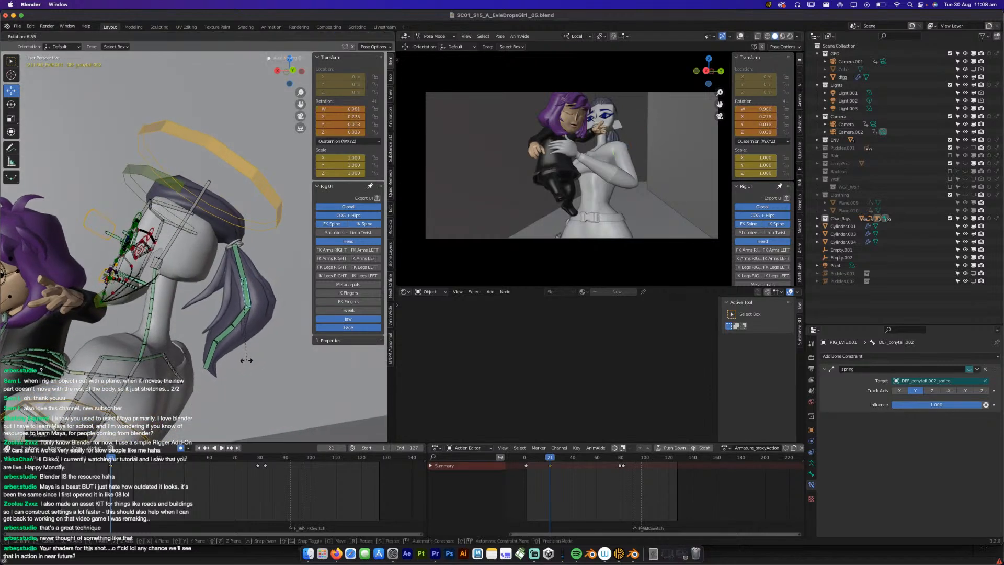
left_click(248, 361)
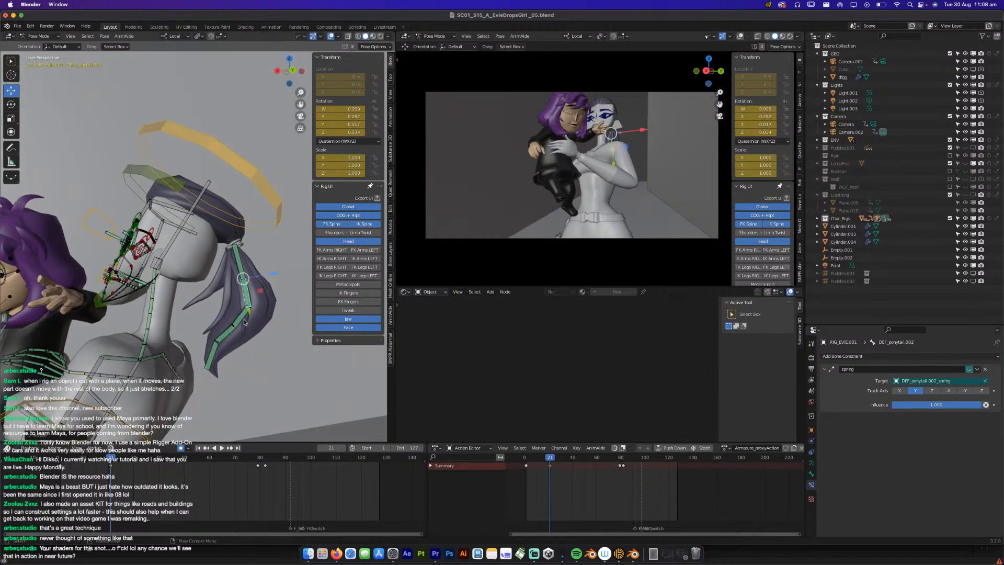
Rotate the third, fourth and tip ponytail bones at frame 21 so the end of the ponytail flicks outward.
left_click(243, 322)
key("r")
left_click(269, 338)
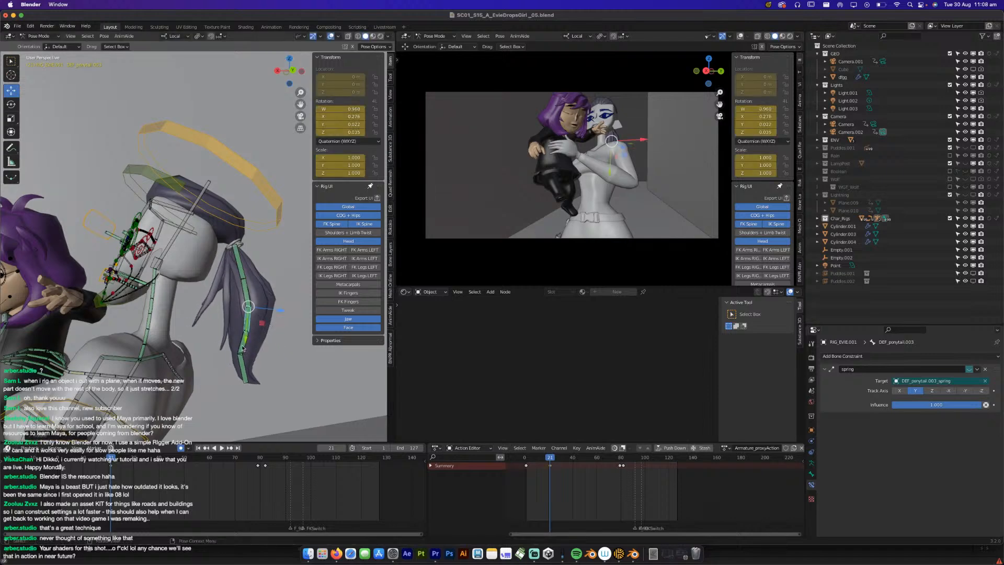
left_click(246, 360)
key("r")
left_click(260, 366)
left_click(247, 344)
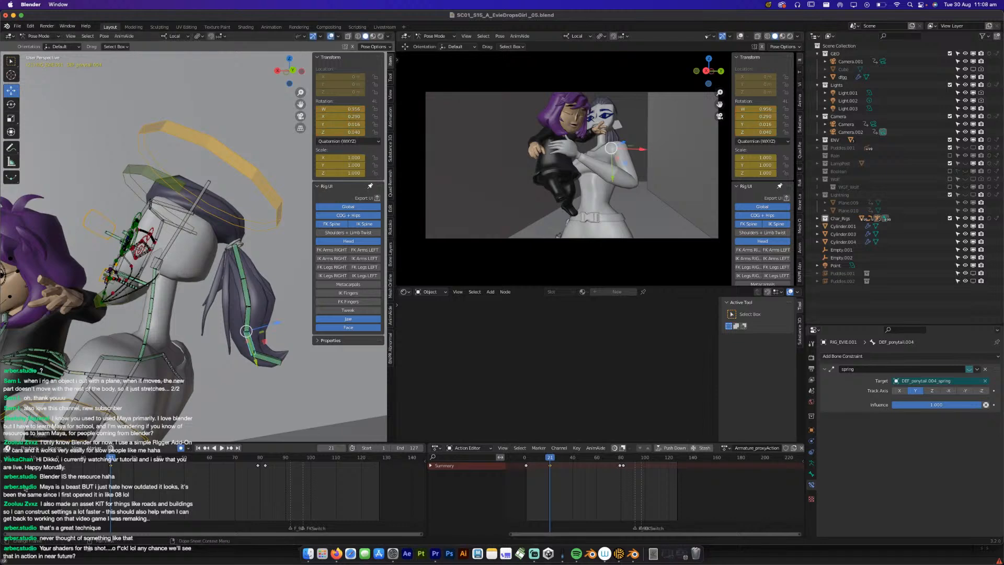
Reset the rotation of all ponytail bones at frame 1 and shift that key to about frame 14.
key("space")
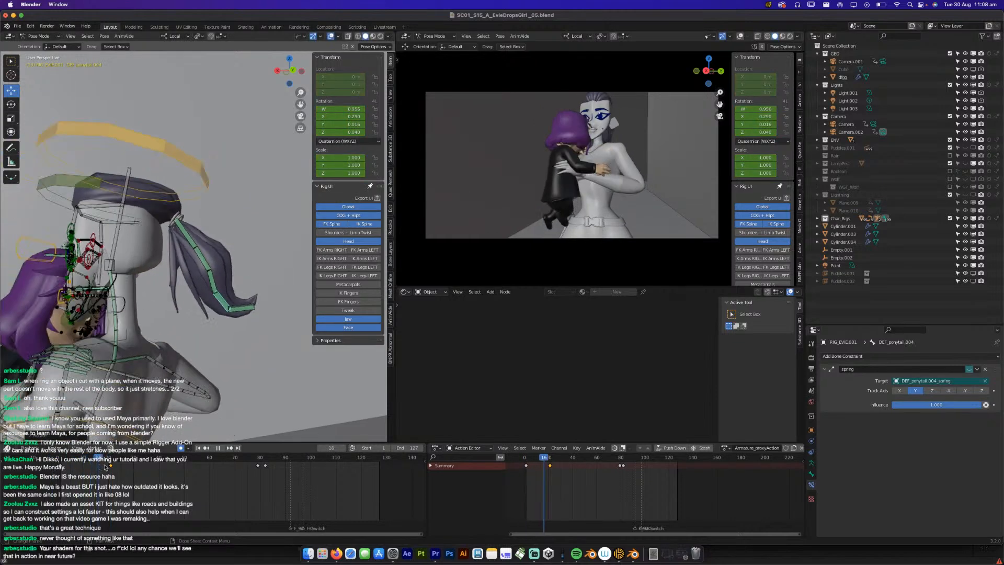
left_click_drag(120, 464, 59, 465)
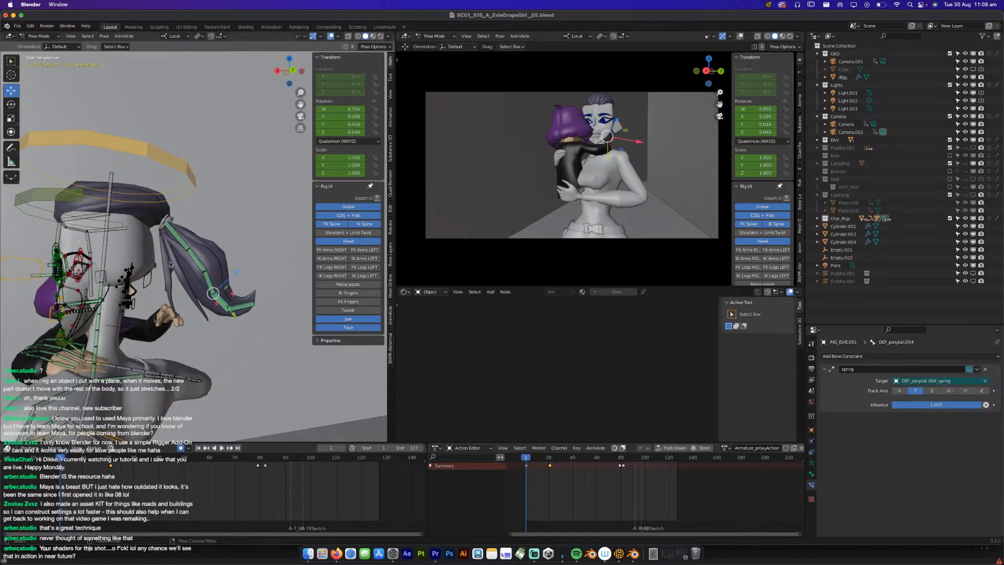
left_click(177, 239)
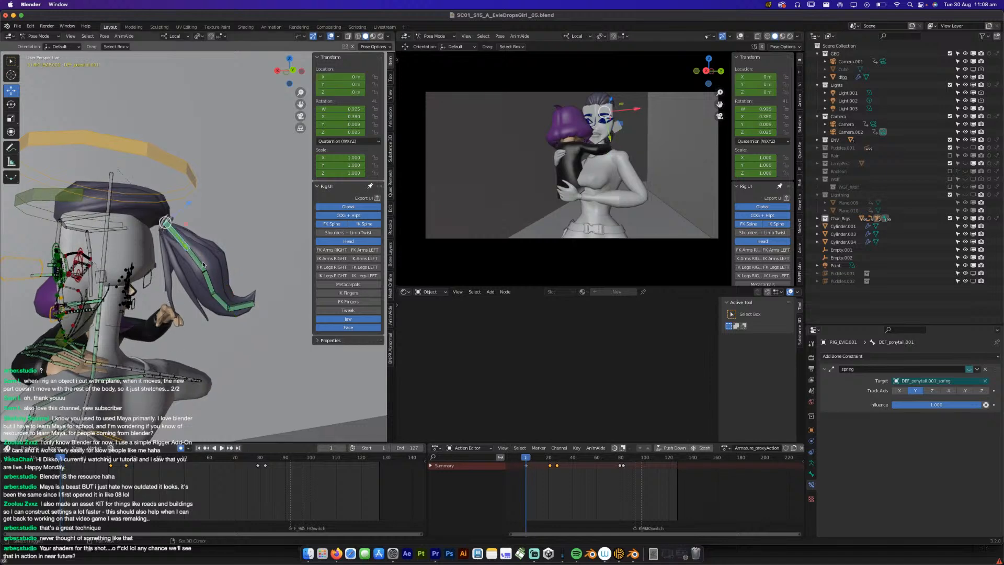
left_click(205, 288)
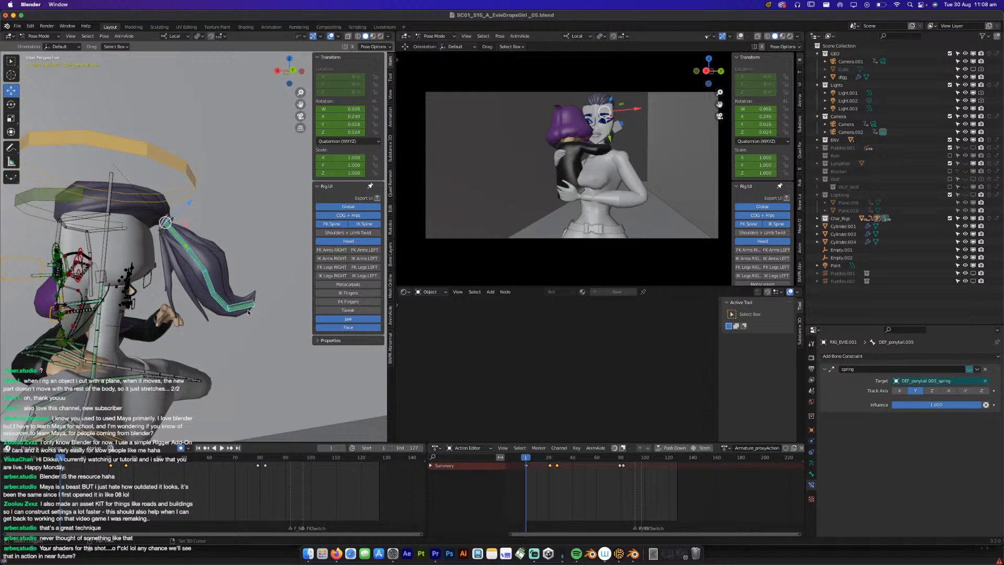
key("alt+r")
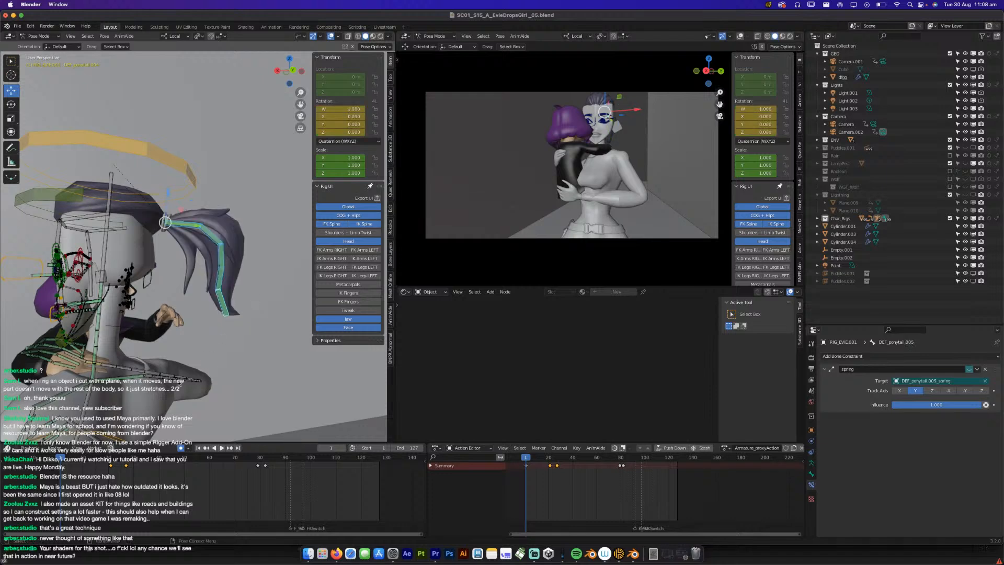
left_click_drag(60, 458, 114, 462)
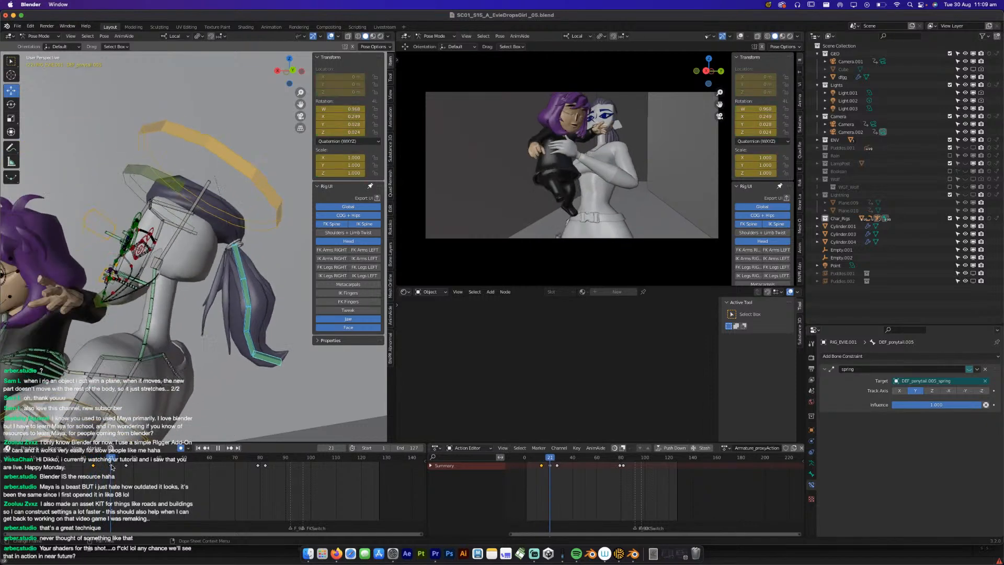
Rework the frame 21 pose by rotating the second through fifth ponytail bones into a curve towards the back.
left_click_drag(112, 468, 111, 468)
left_click(244, 289)
key("r")
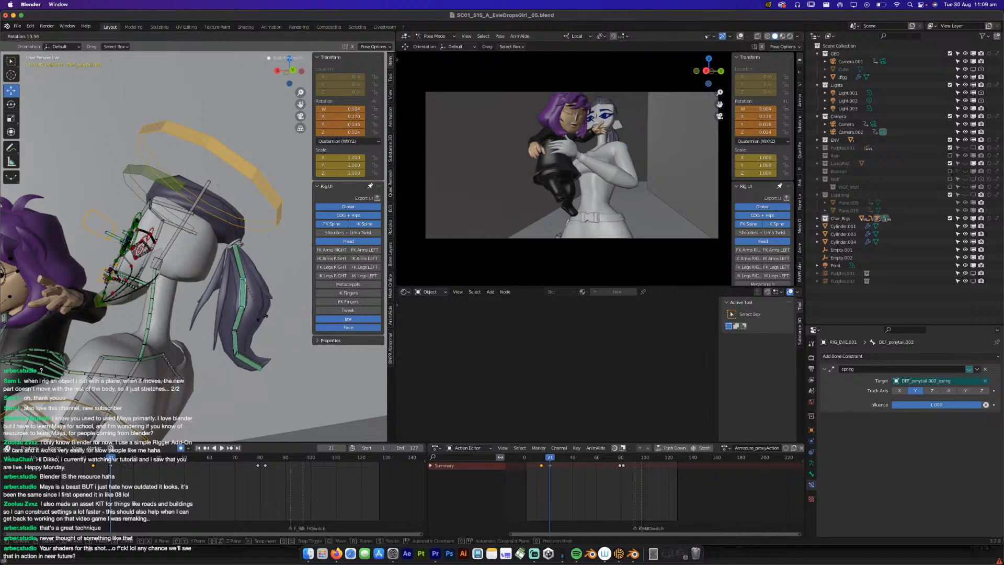
left_click(246, 329)
left_click(232, 327)
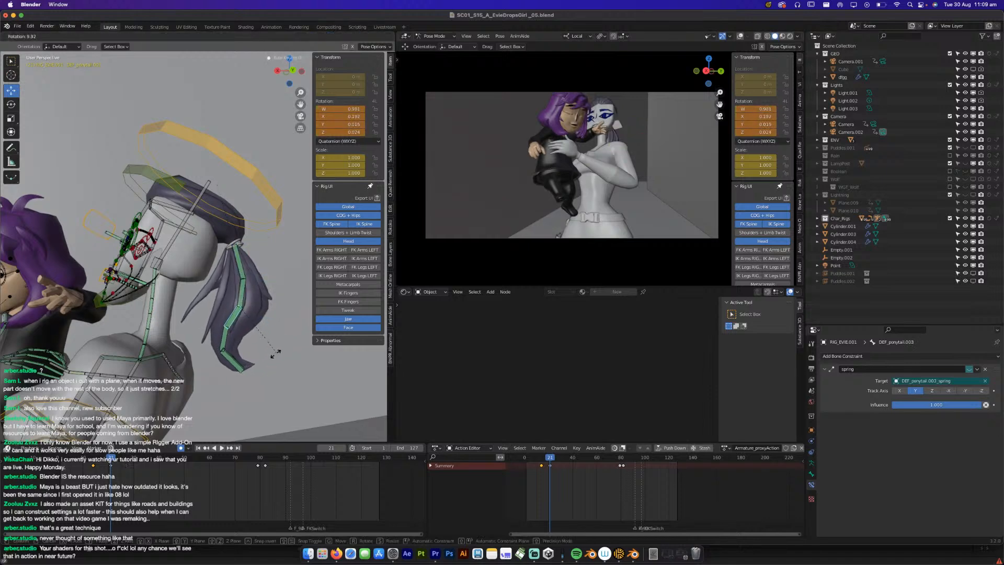
key("r")
left_click(249, 368)
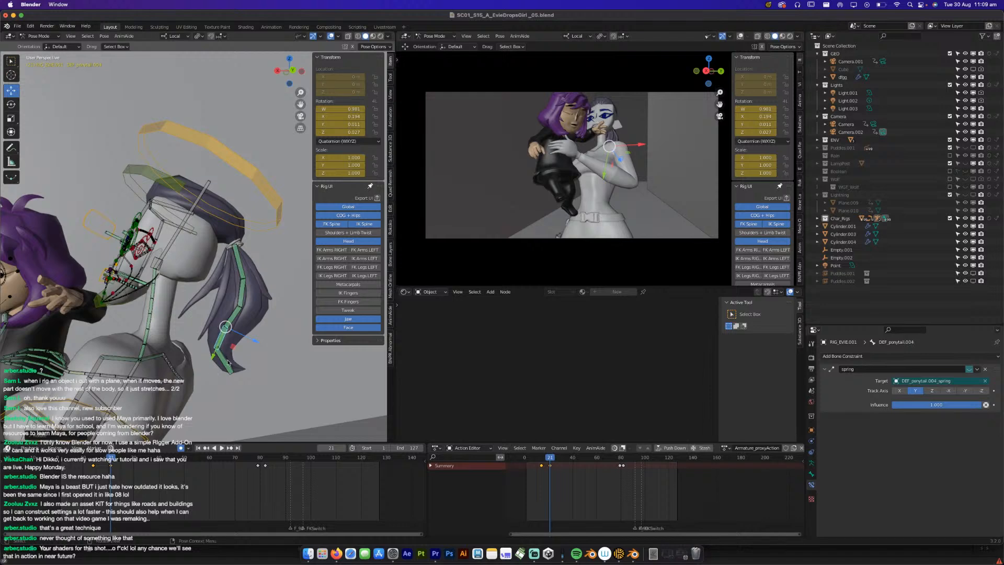
left_click(228, 362)
key("r")
left_click(215, 384)
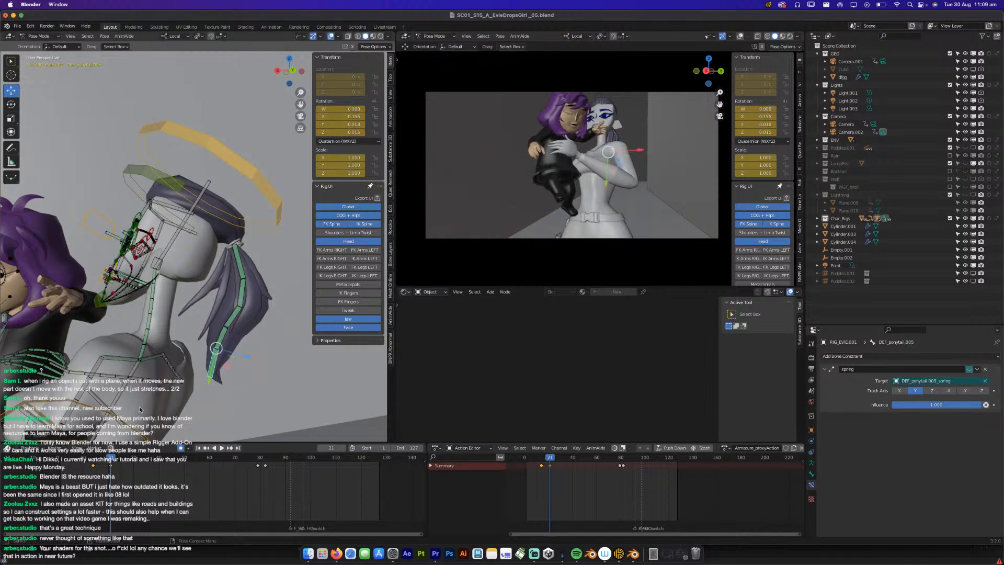
Select the ponytail bones, remove their key at frame 27 and play back the motion.
left_click(243, 290)
left_click_drag(158, 467, 120, 463)
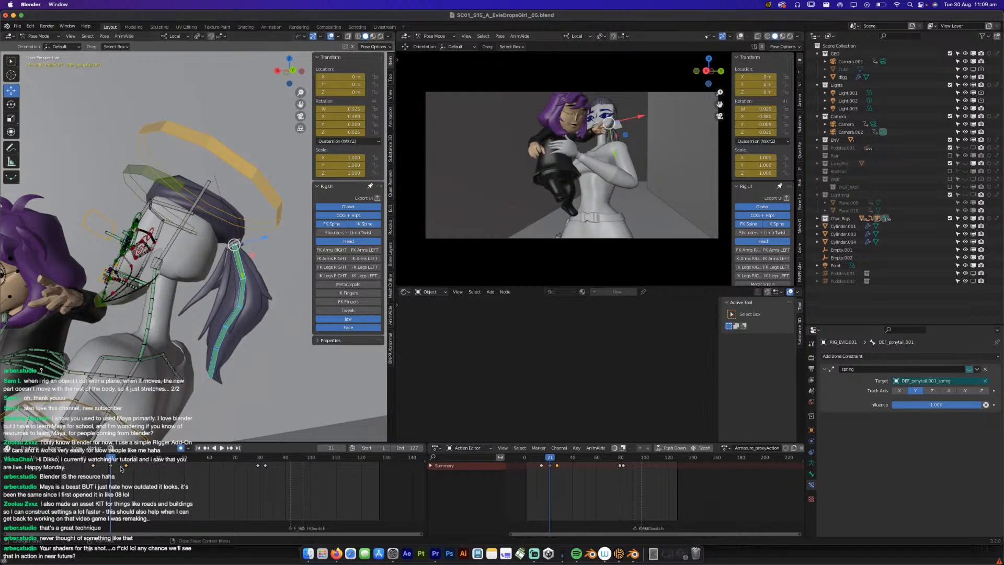
key("space")
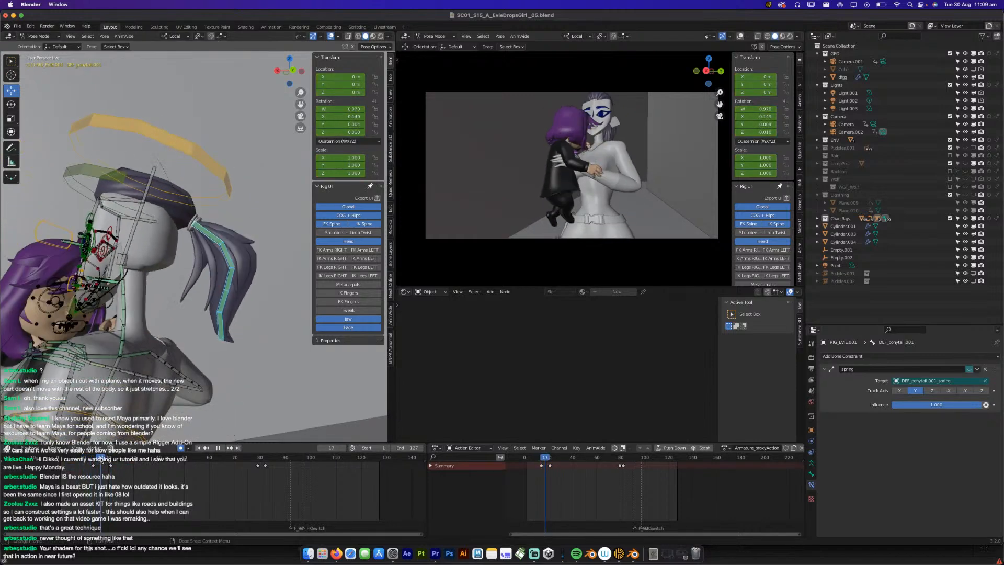
At frame 27, rotate the base ponytail bone upward and away from the head, and rotate the second bone.
mouse_move(124, 459)
left_mouse_down()
mouse_move(78, 464)
mouse_move(126, 460)
left_mouse_up()
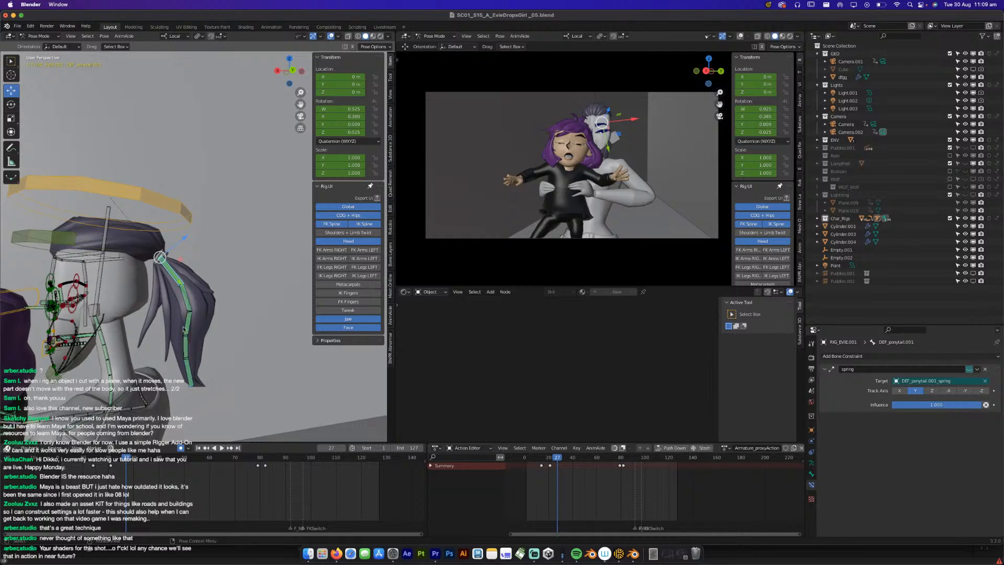
key("r")
left_click(209, 284)
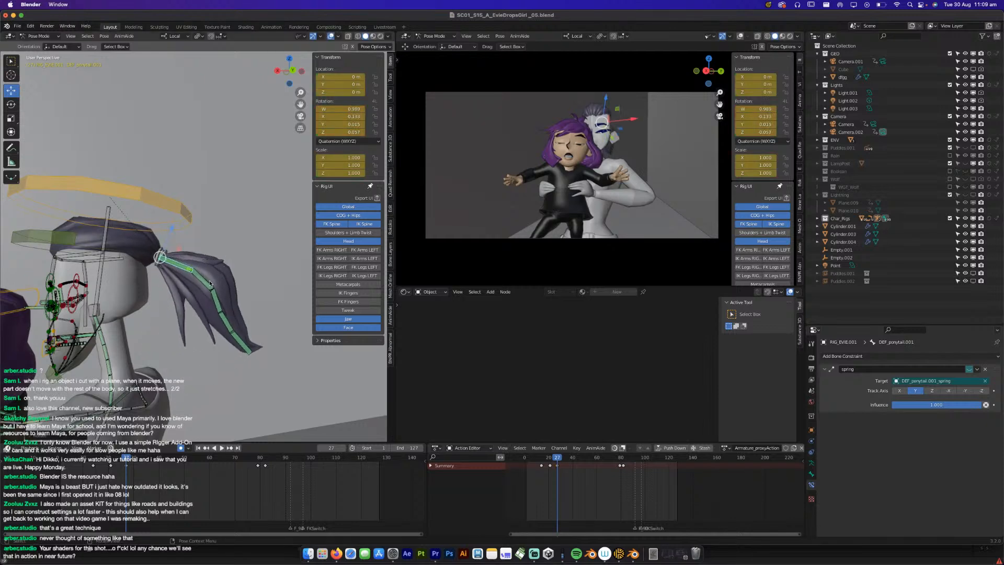
key("r")
left_click(216, 266)
left_click(211, 265)
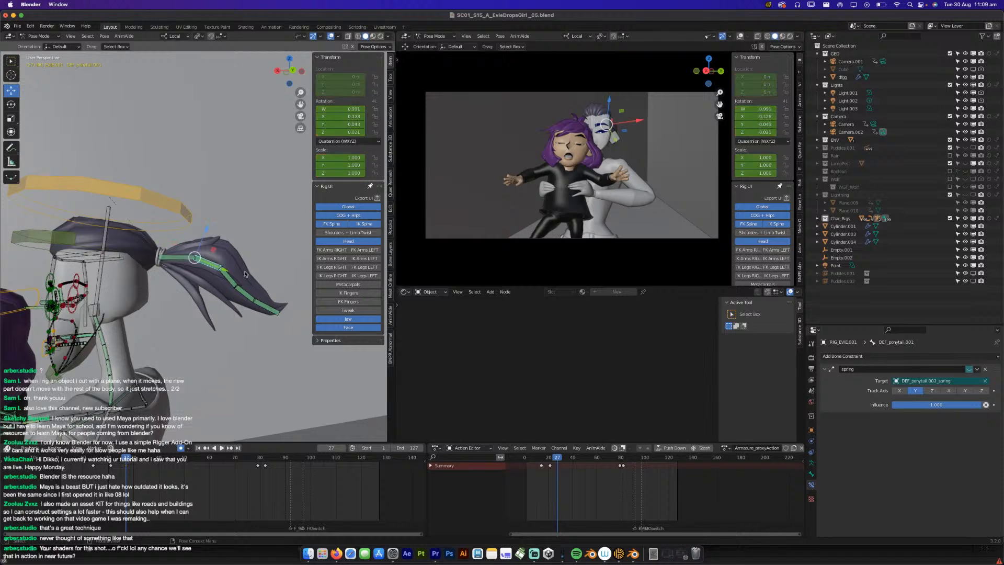
key("r")
left_click(237, 295)
Rotate the third, fourth and tip ponytail bones at frame 27 so the ponytail curls down with a trailing tip.
left_click(222, 288)
key("r")
left_click(221, 320)
left_click(209, 316)
key("r")
left_click(217, 334)
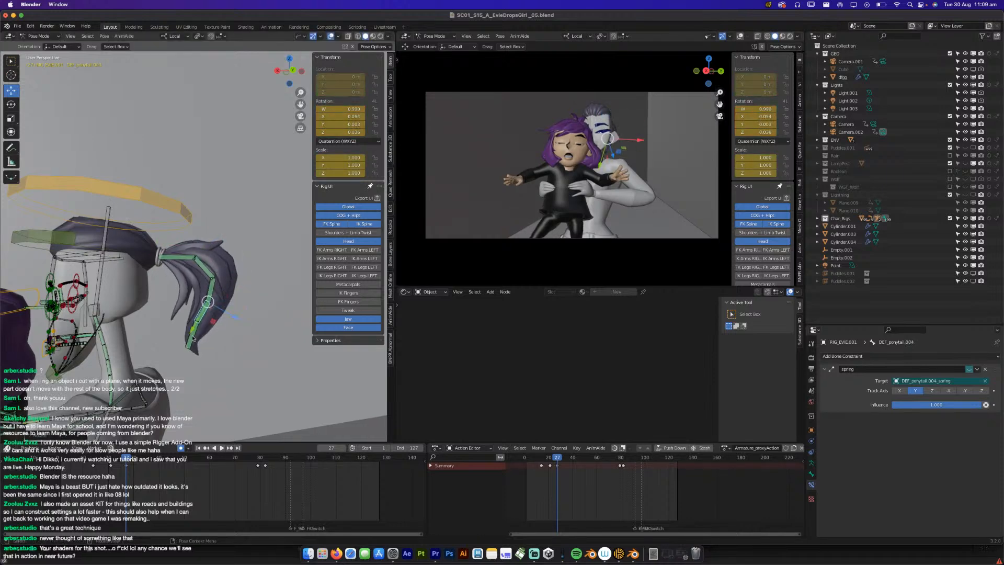
left_click(194, 335)
key("r")
left_click(227, 326)
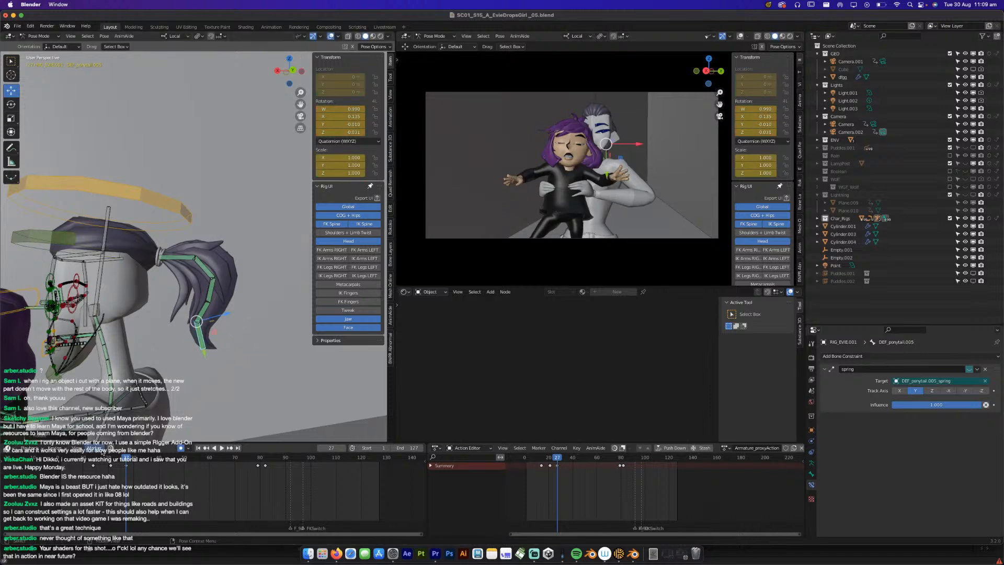
At frame 34, select all the ponytail bones and reset their rotation to the rest pose.
key("space")
key("space")
left_click(184, 254)
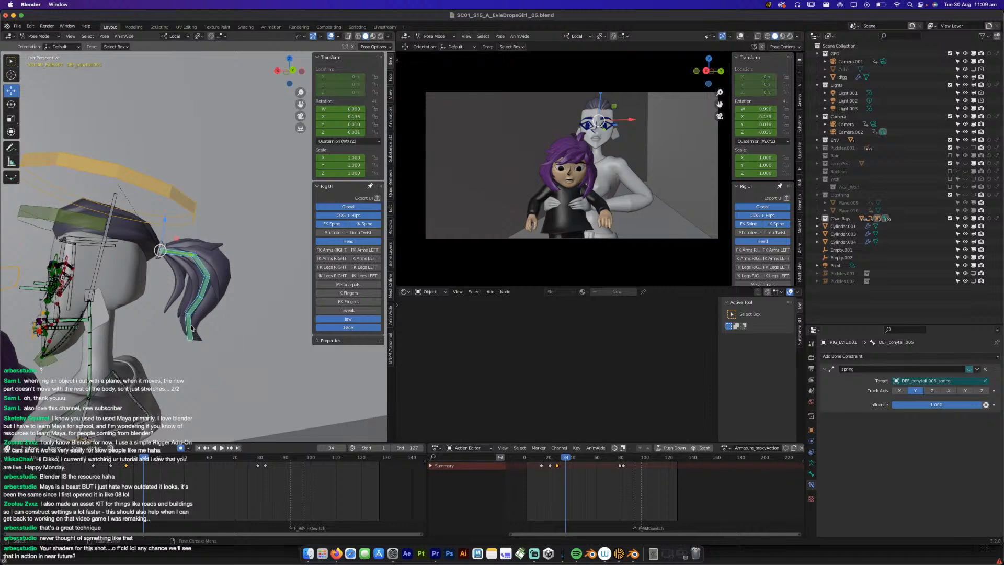
key("alt+r")
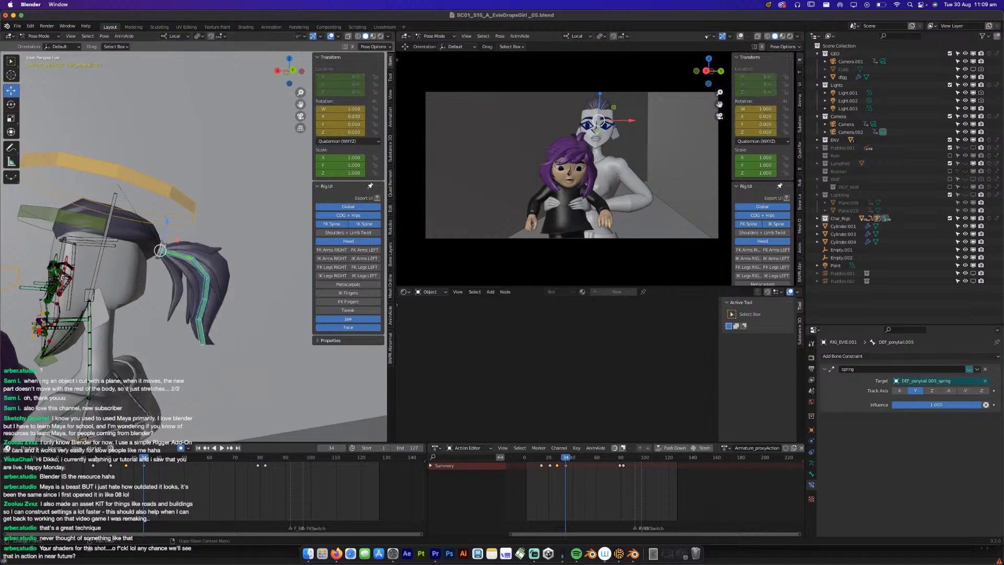
Play back the motion, and at frame 21 rotate the selected ponytail bones sideways as seen from the front.
key("space")
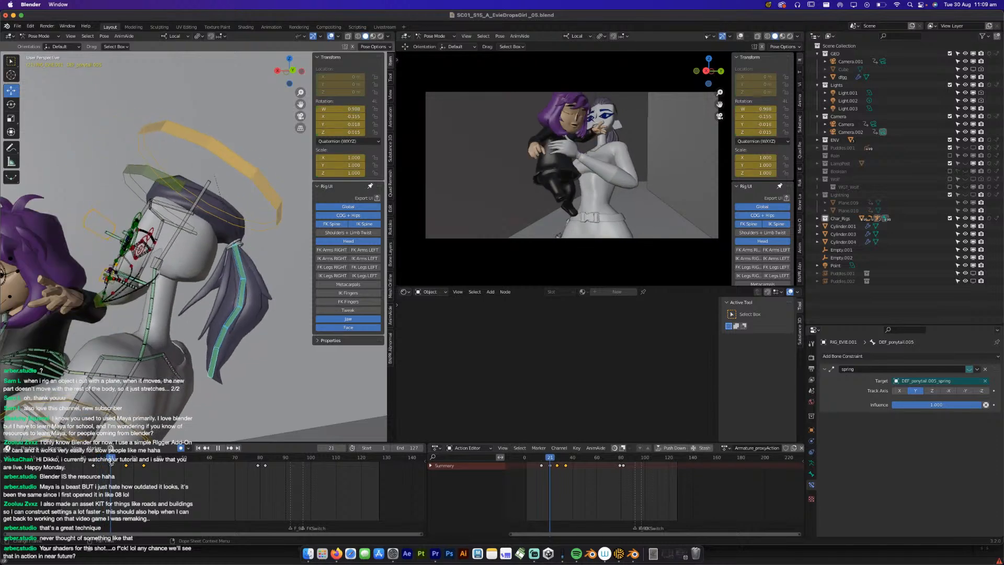
middle_click_drag(137, 343, 211, 346)
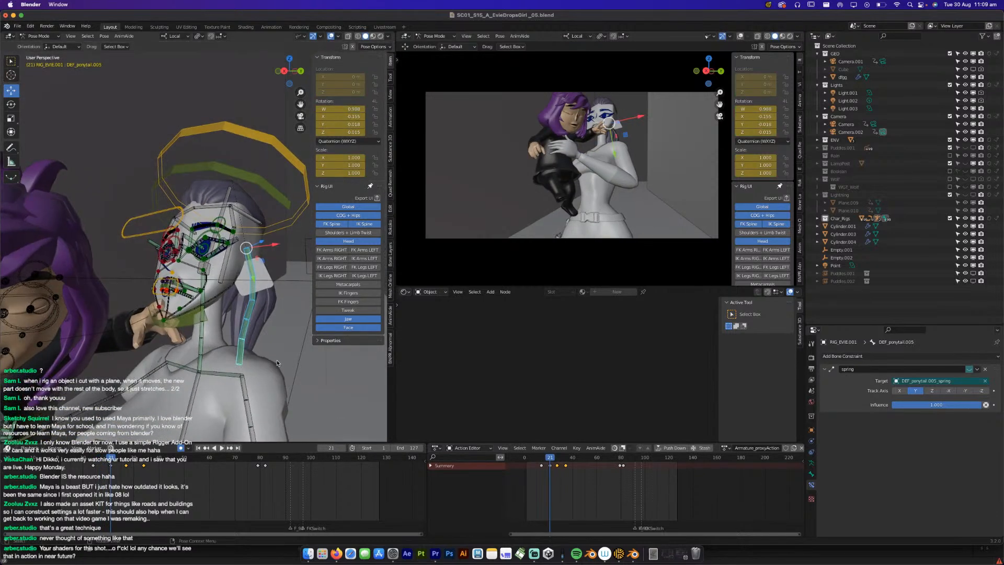
middle_click_drag(277, 363, 294, 360)
key("r")
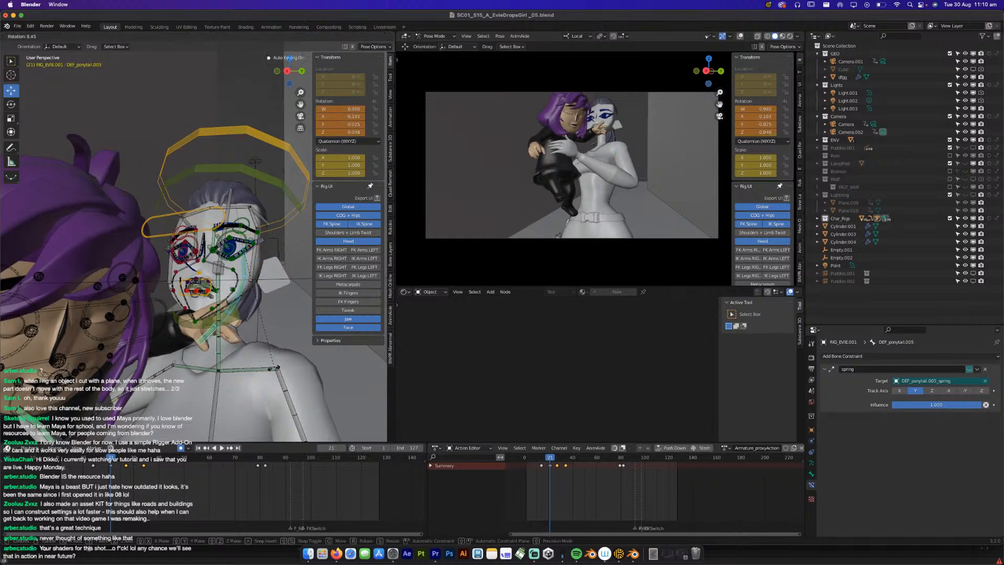
left_click(203, 399)
At frame 27, rotate the ponytail bones sideways from the front, and adjust the lower bones' rotation from the side.
left_click_drag(111, 457, 126, 457)
key("r")
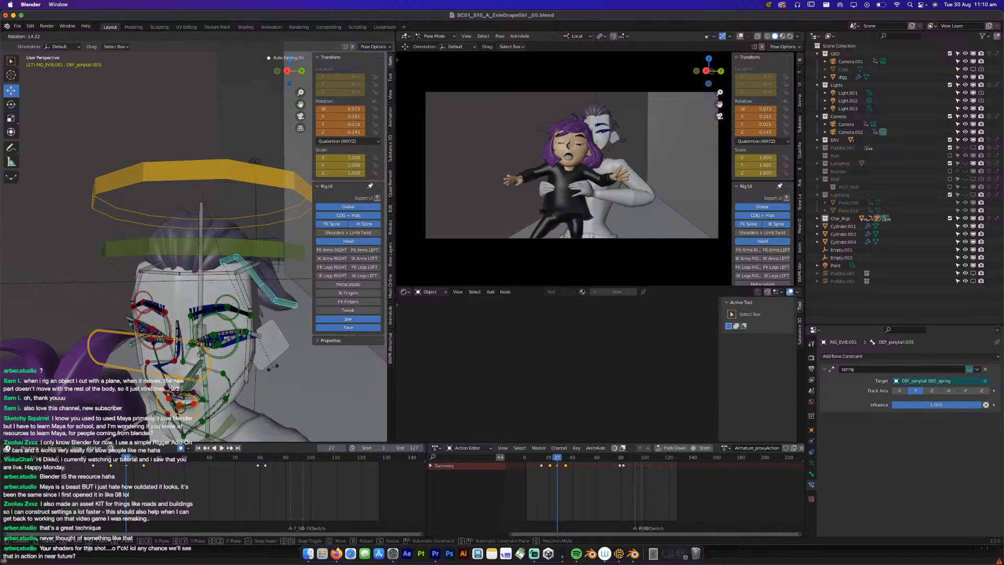
left_click(272, 366)
middle_click_drag(273, 366, 157, 331)
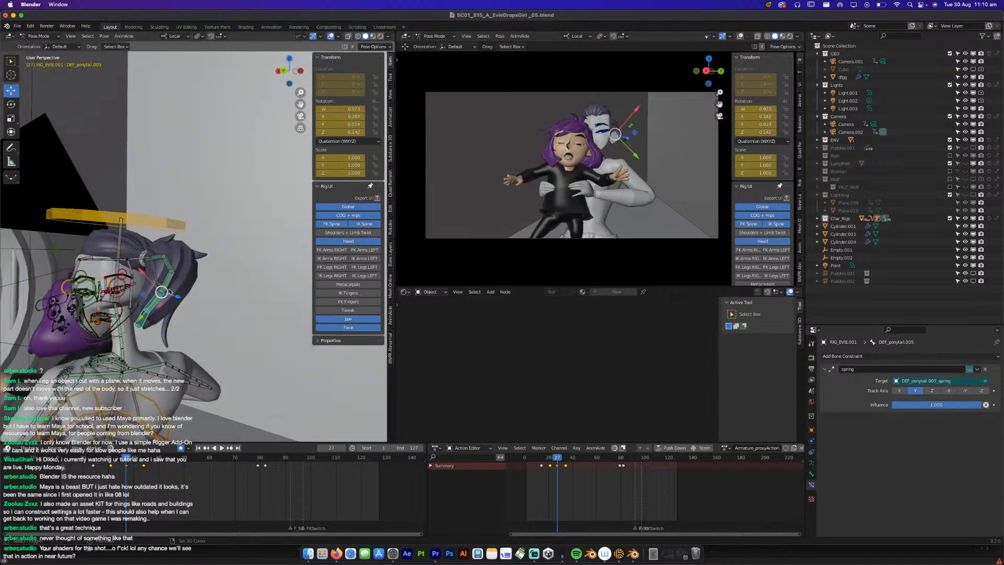
middle_click_drag(161, 327, 176, 280)
key("r")
left_click(244, 317)
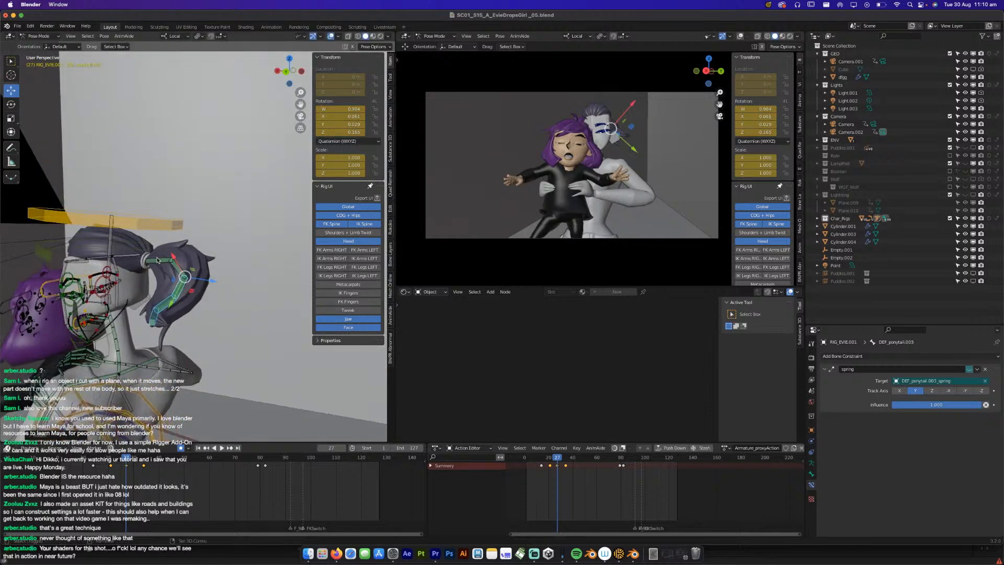
Select all the ponytail bones, play back the motion, key them at about frame 44 and go to frame 53.
left_click(156, 259)
left_click(182, 272)
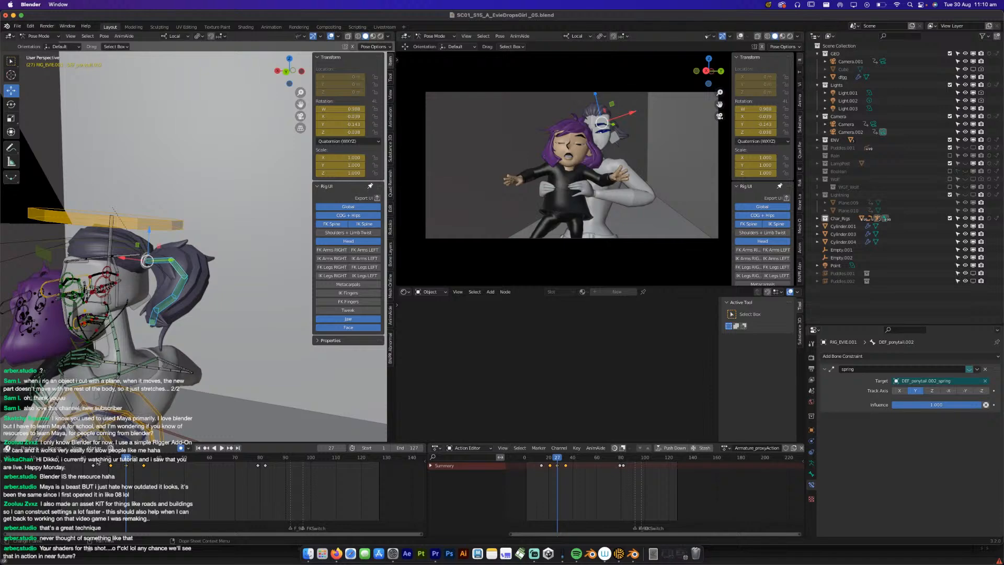
key("space")
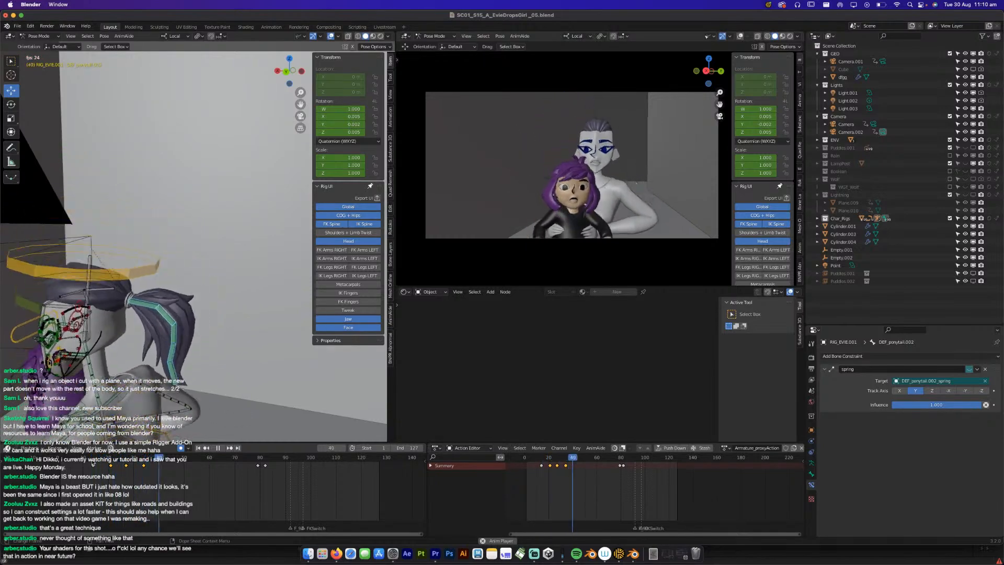
left_click_drag(93, 460, 204, 460)
middle_click_drag(22, 318, 167, 157, "shift")
left_click_drag(164, 463, 191, 462)
right_click(167, 266)
left_click(183, 367)
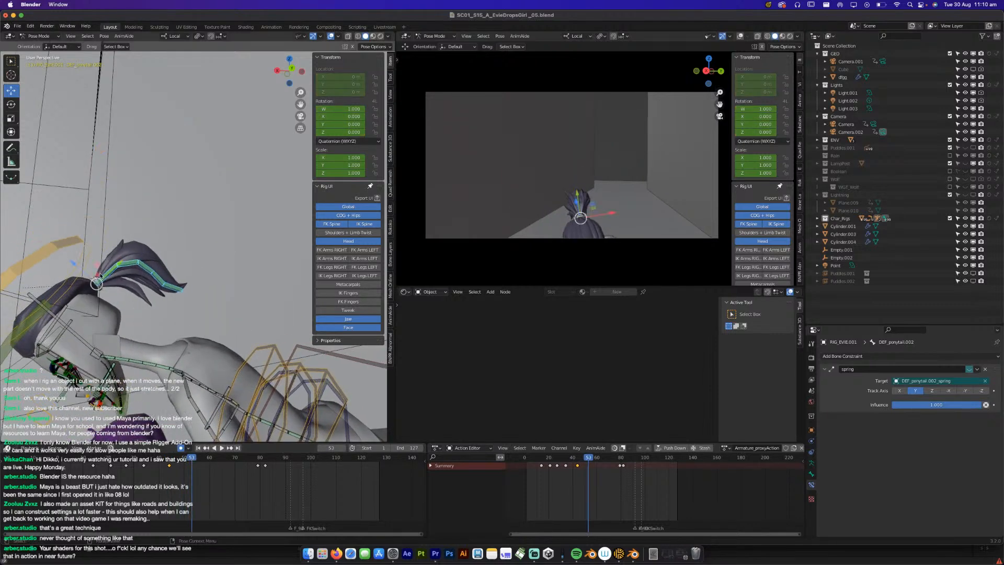
At frame 53, rotate the base ponytail bone downward so the ponytail falls toward the character's back.
left_click(102, 278)
key("r")
left_click(130, 297)
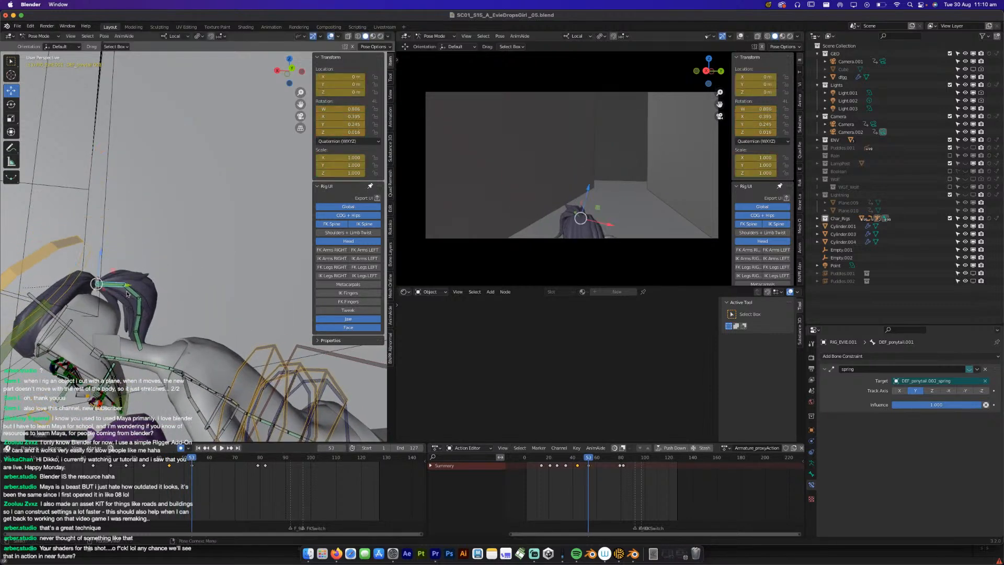
left_click(131, 294)
left_click(113, 286)
left_click_drag(99, 256, 101, 248)
Rotate the base ponytail bone freely at frame 53 to bring the ponytail in behind the head.
middle_click_drag(113, 287, 312, 312)
key("r")
left_click(247, 367)
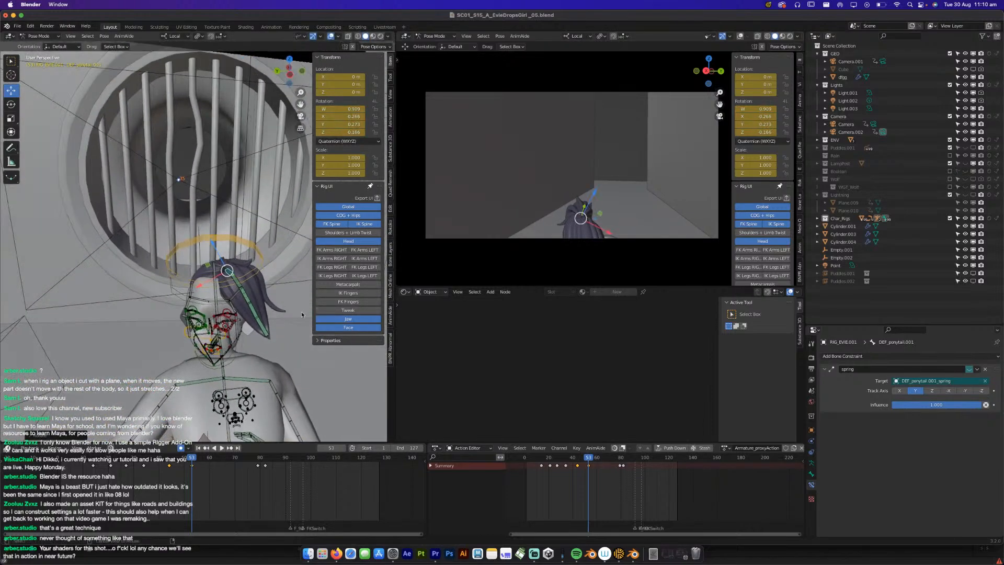
key("r")
key("r")
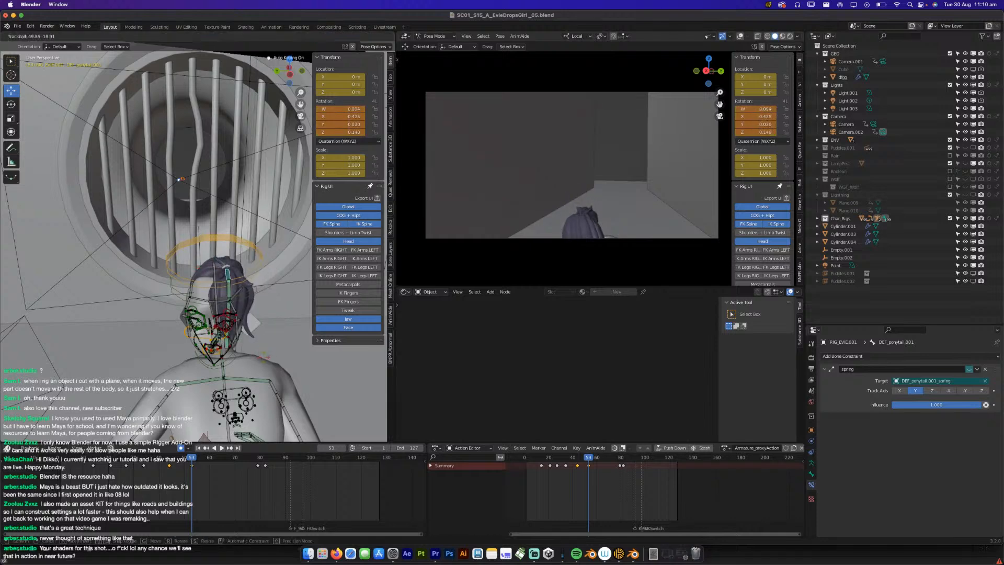
left_click(265, 351)
middle_click_drag(266, 351, 360, 328)
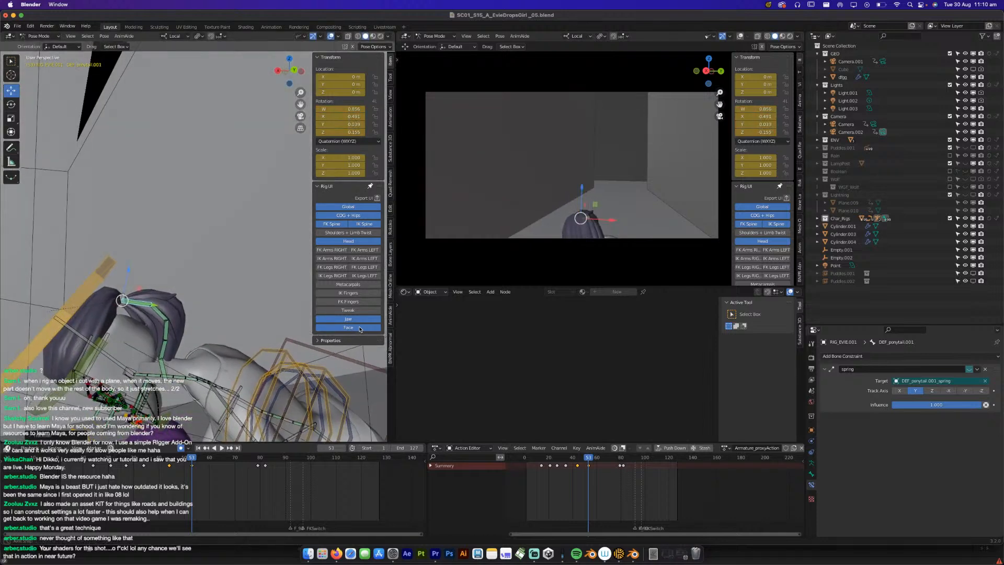
Pose the lower ponytail bones at frame 53, rotating them to shape the hanging curve behind the head.
left_click(165, 316)
left_click(169, 330)
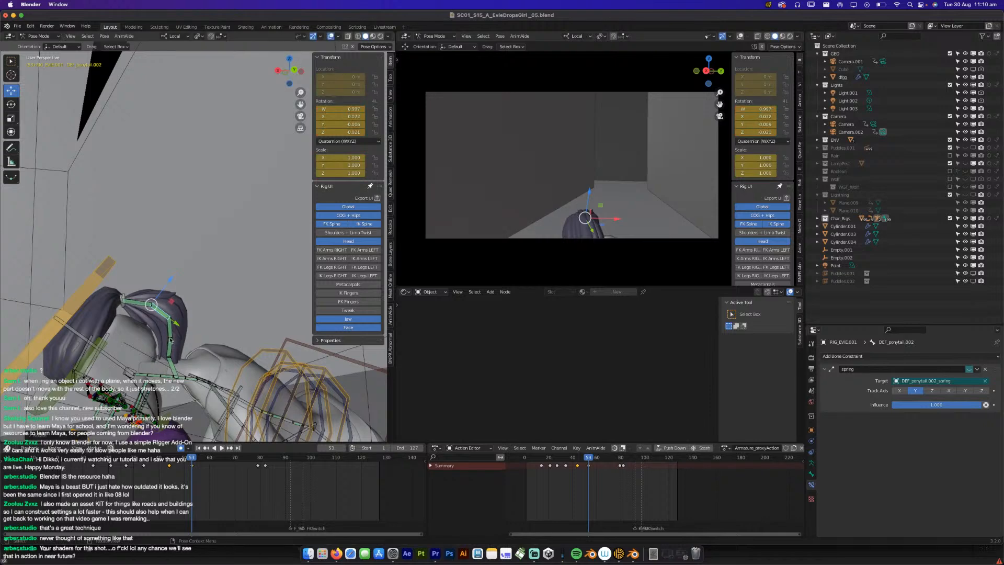
left_click(167, 347)
middle_click_drag(167, 356, 56, 223)
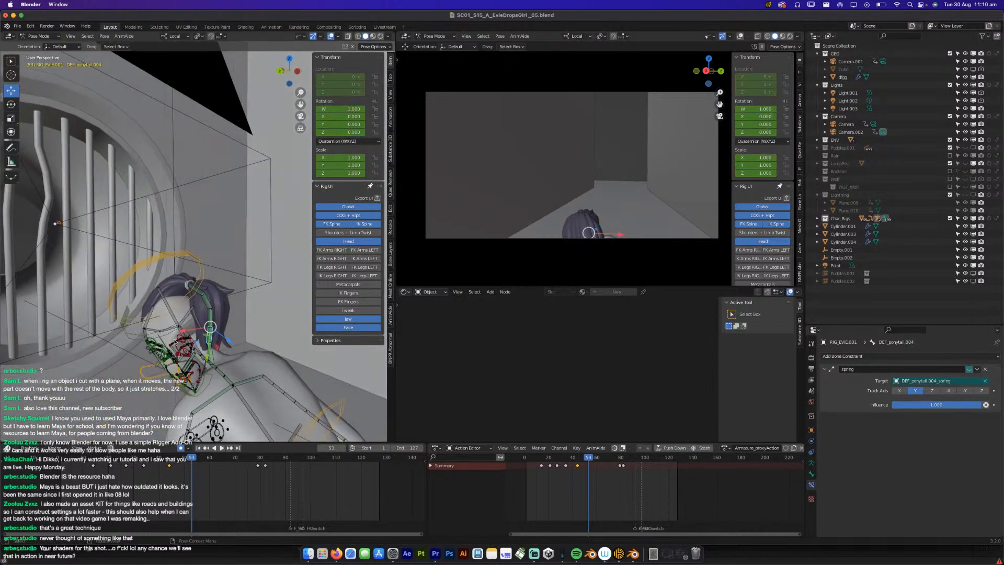
left_click_drag(210, 326, 225, 330)
middle_click_drag(256, 332, 174, 514)
left_click(221, 324)
key("r")
left_click(253, 343)
Play back the stand-up, select all the ponytail bones and delete their keys around frame 80.
key("space")
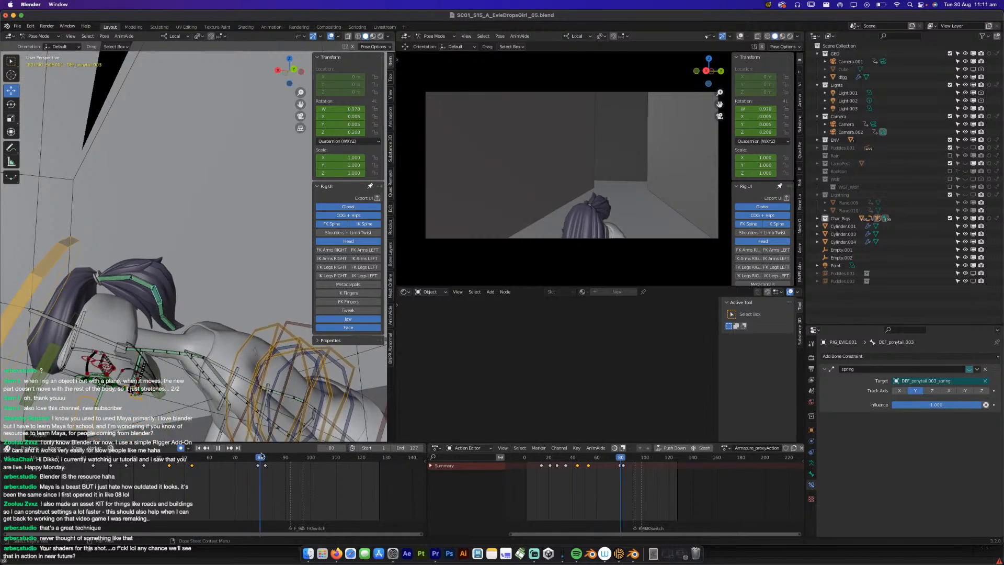
left_click_drag(303, 449, 298, 448)
middle_click_drag(271, 355, 380, 413, "shift")
scroll(280, 437, "up", 4)
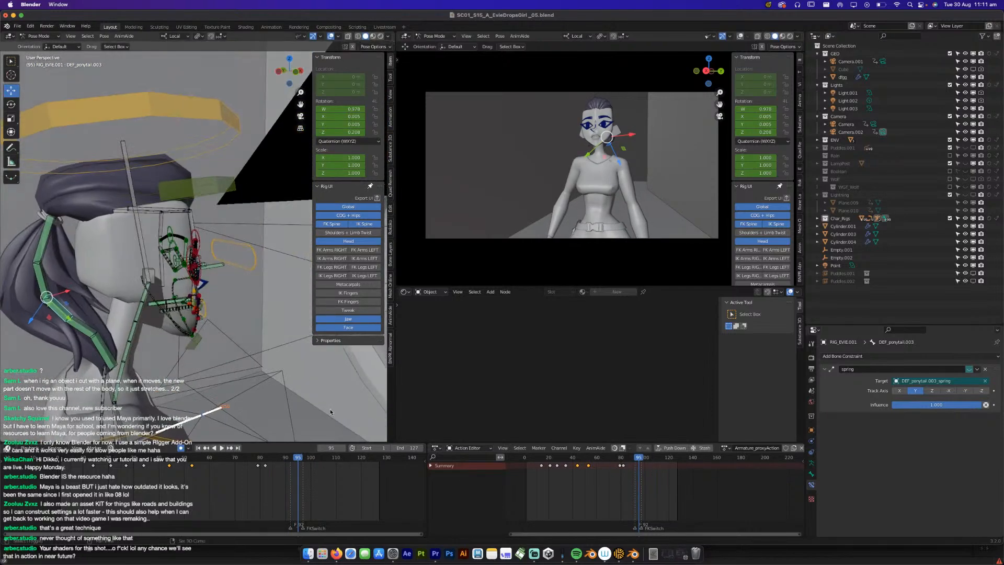
middle_click_drag(149, 369, 225, 311)
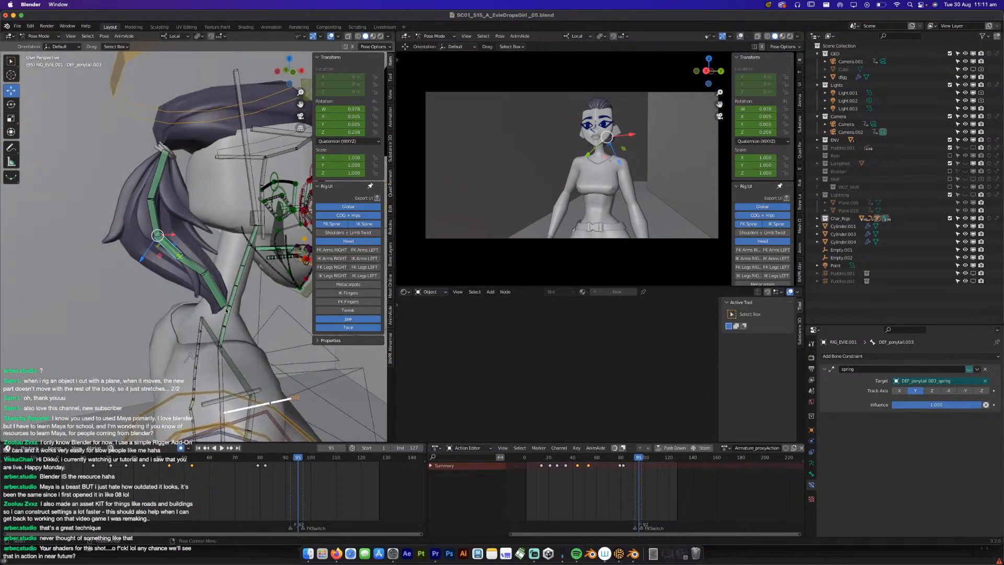
left_click(191, 258)
left_click(154, 186)
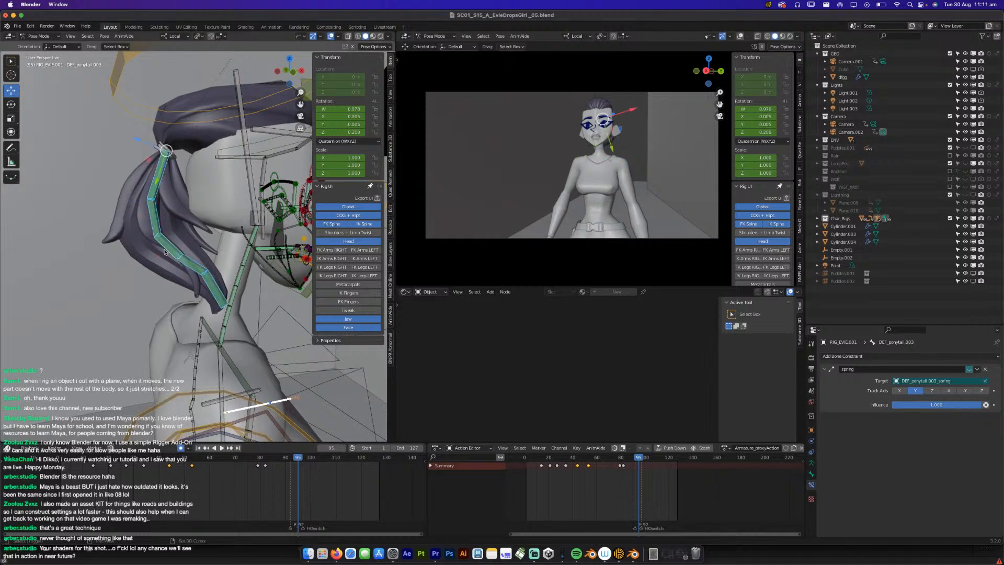
left_click_drag(273, 461, 273, 463)
key("x")
left_click(279, 463)
Play back the motion and insert a key for the ponytail bones at frame 77.
key("space")
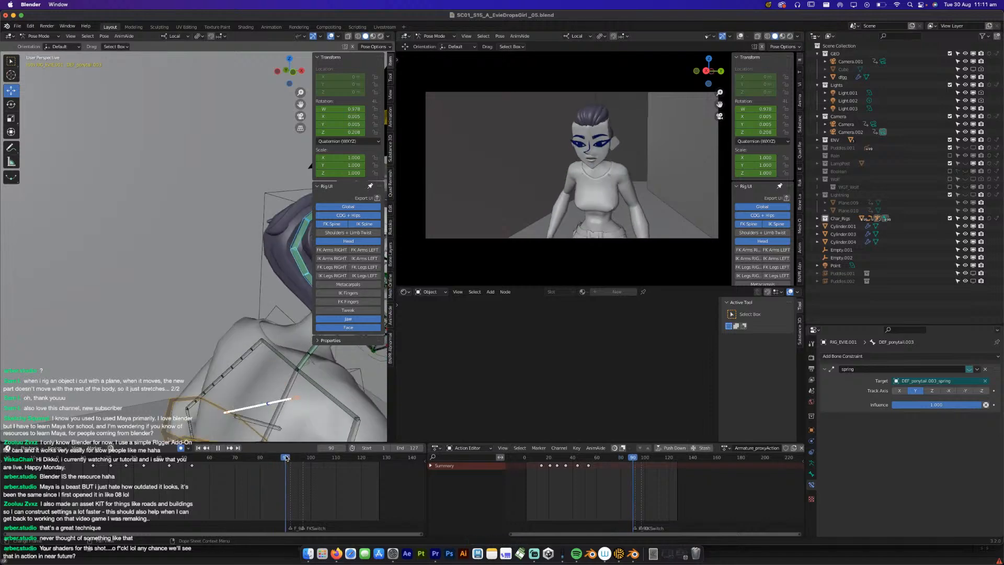
left_click_drag(295, 453, 252, 459)
key("i")
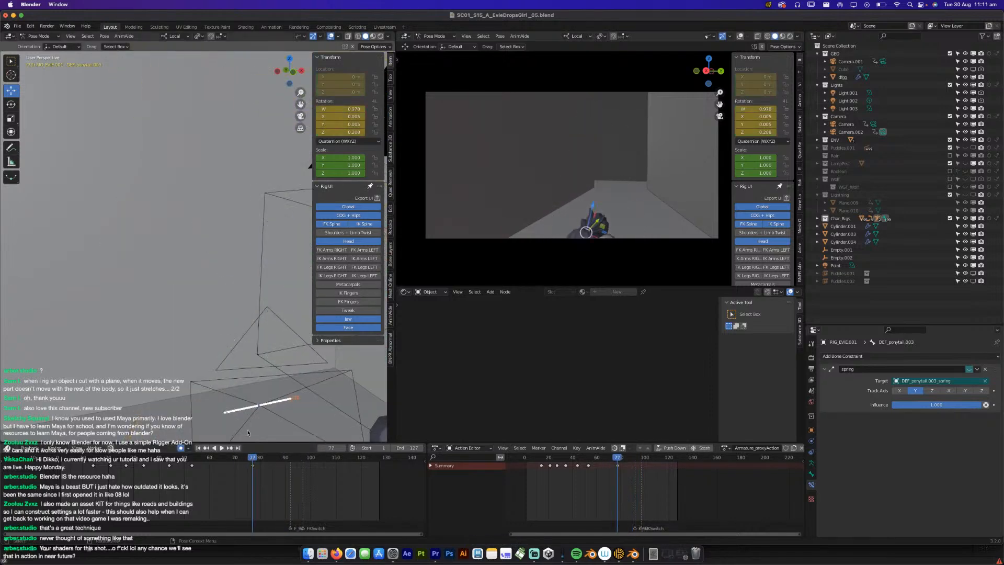
Go to frame 96 and reset the rotation of all the ponytail bones to the rest pose.
key("space")
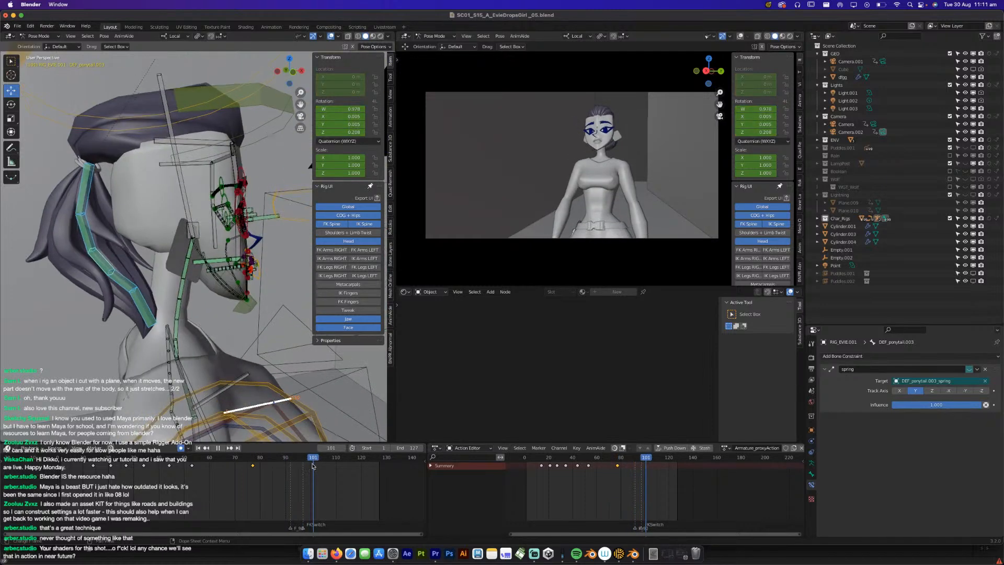
left_click_drag(305, 469, 300, 466)
middle_click_drag(152, 292, 194, 257)
key("alt+r")
At frame 96, rotate the ponytail bones so the ponytail swings around the side of the head and curls forward.
key("r")
left_click(215, 285)
left_click(130, 229)
key("r")
left_click(204, 263)
left_click(197, 247)
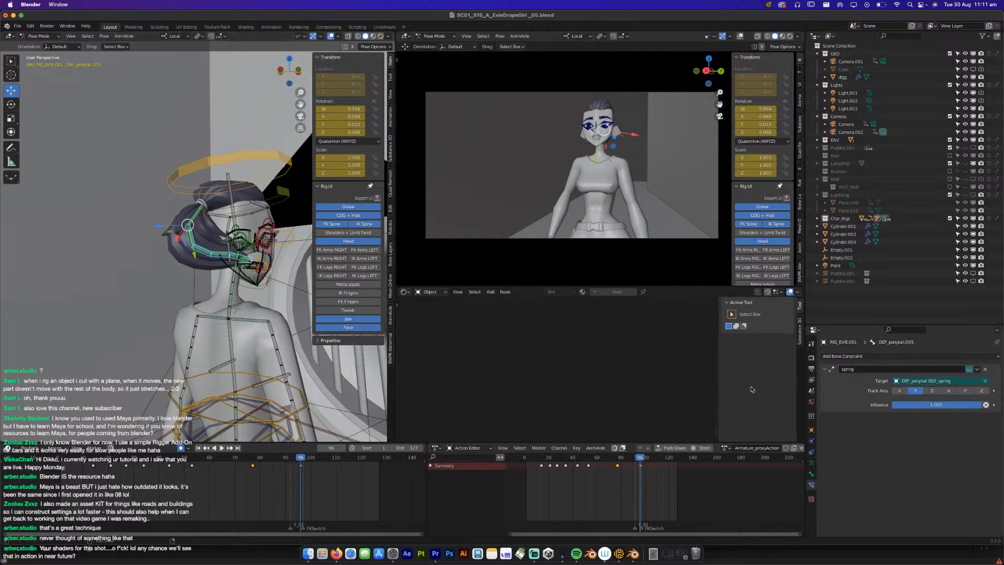
Show the Bendy Bones settings of the tip ponytail bone and save the animation file.
left_click(811, 473)
left_click(842, 478)
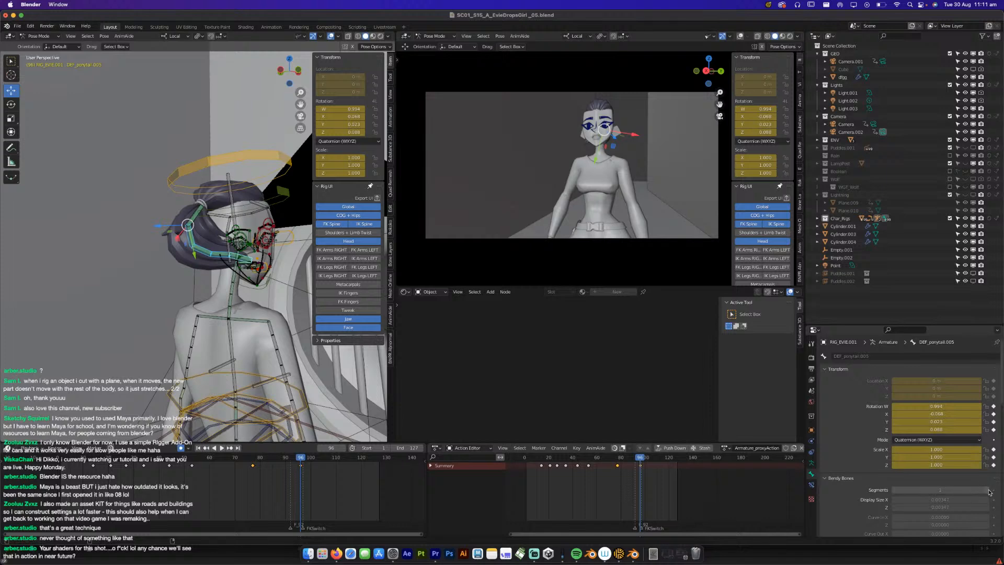
key("super+s")
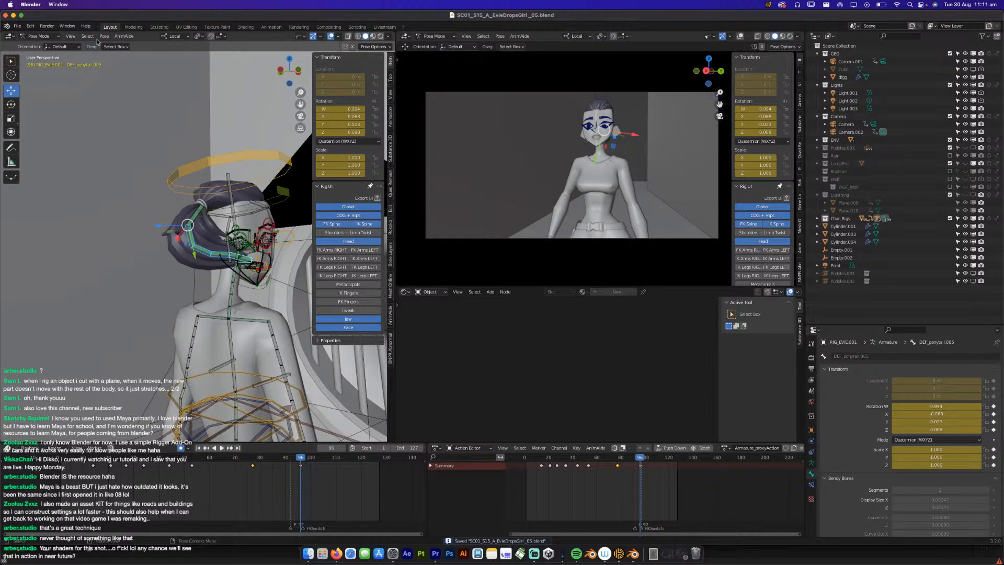
Switch the rig to Object Mode and open the recent file Evie_042.blend.
left_click(29, 37)
left_click(39, 44)
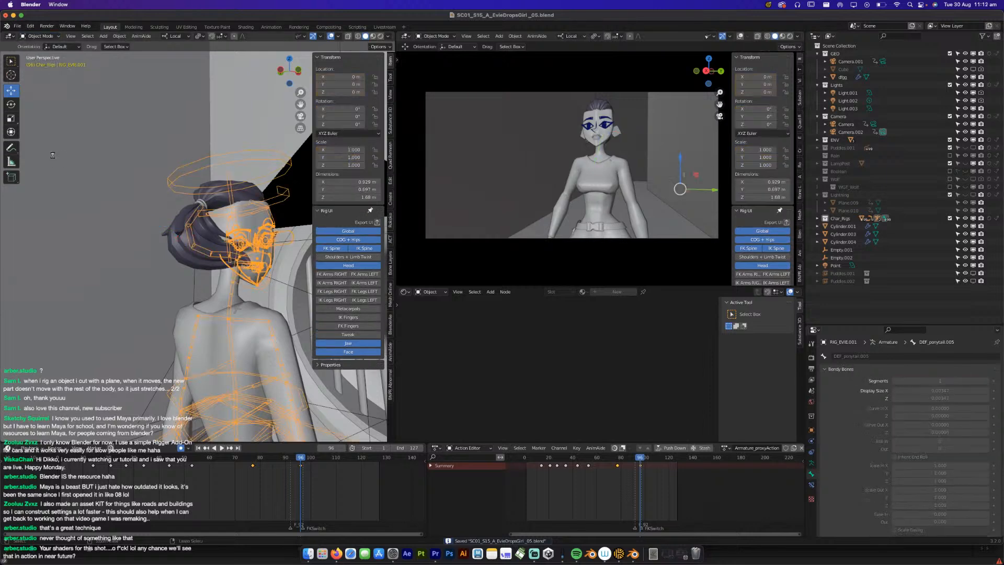
left_click(17, 26)
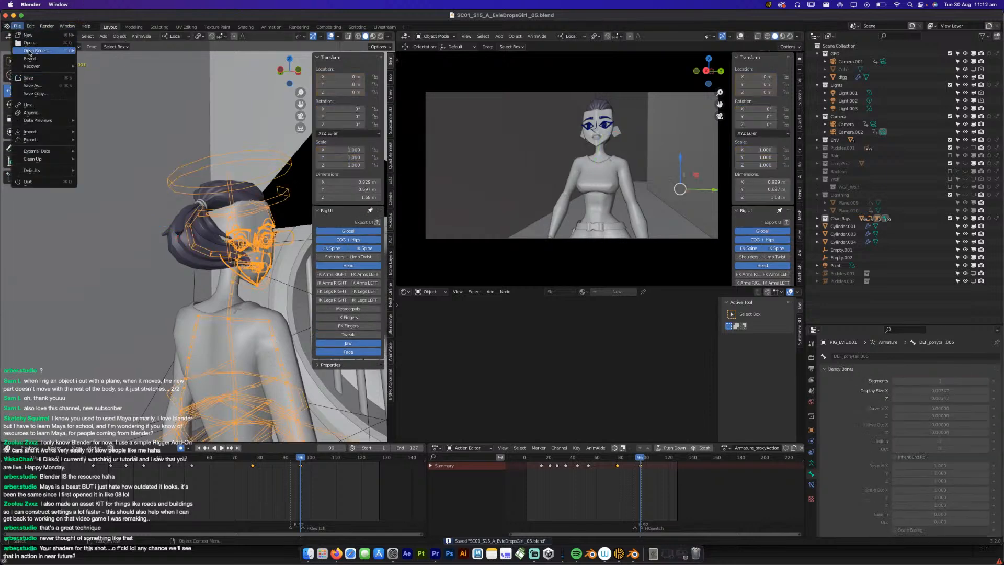
mouse_move(29, 52)
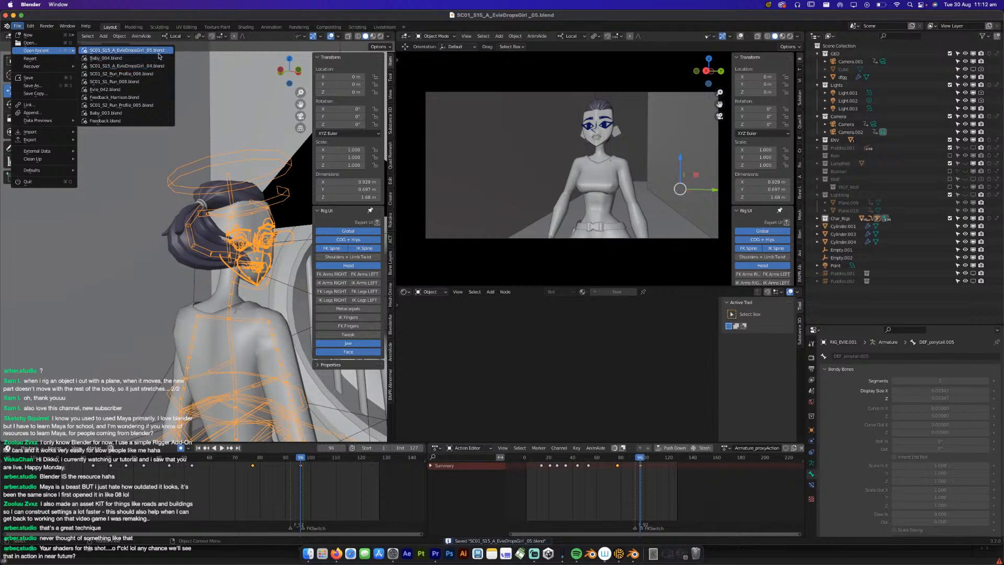
left_click(149, 90)
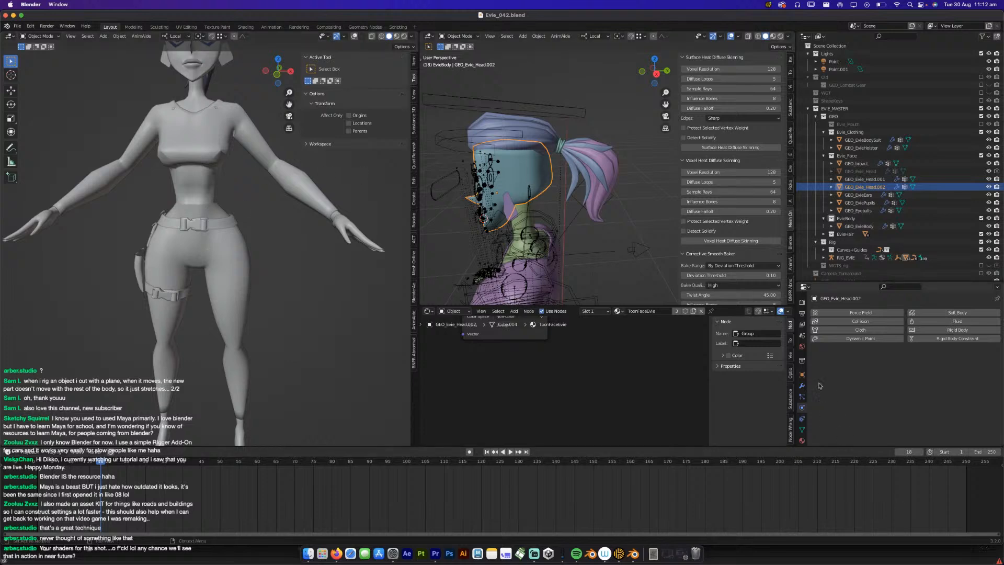
Select the RIG_EVIE armature, show its armature properties and switch it to Pose Mode.
left_click(552, 111)
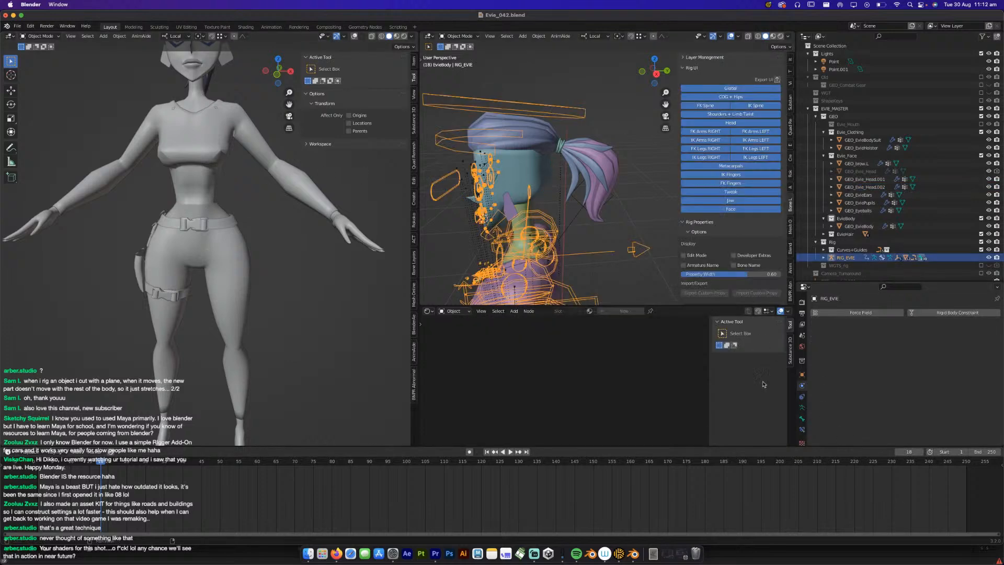
left_click(801, 407)
left_click(990, 362)
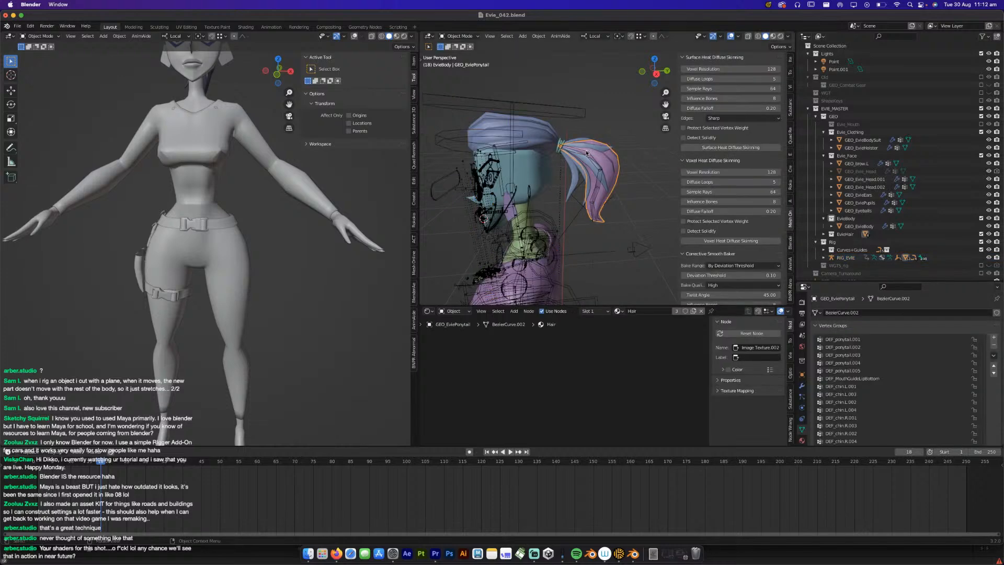
left_click(459, 36)
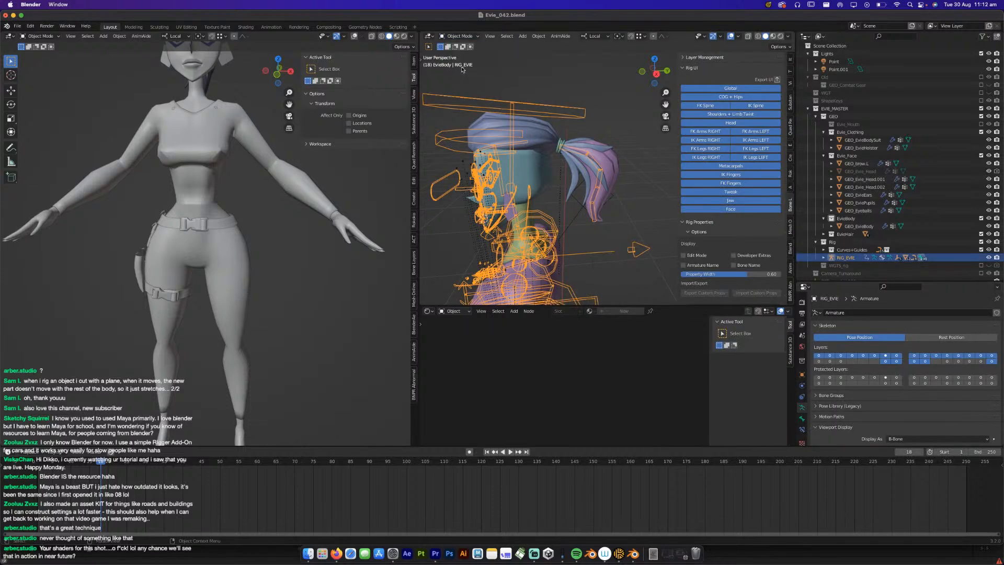
left_click(457, 62)
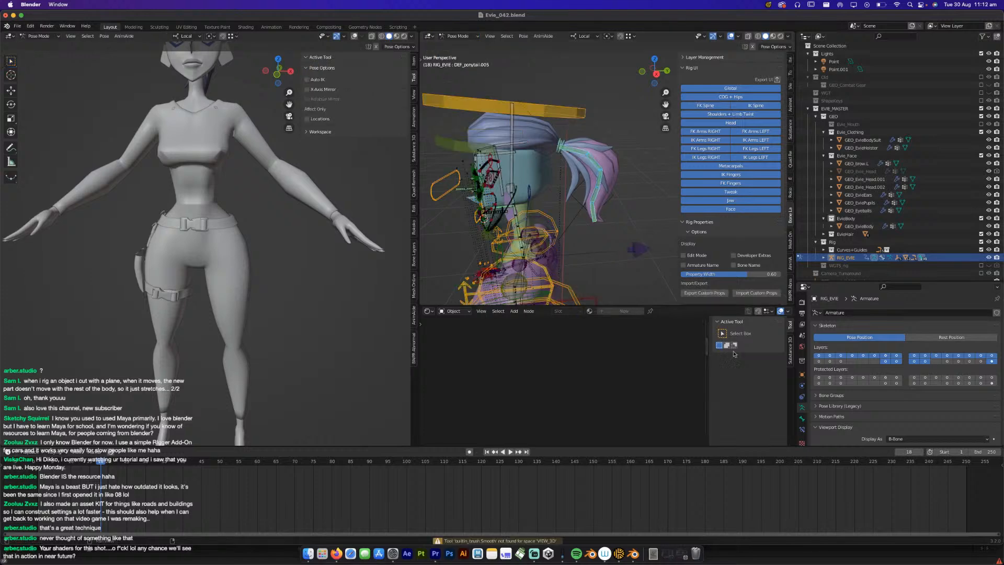
Set the Bendy Bones segments of all the selected ponytail bones to 5.
left_click(801, 418)
scroll(919, 381, "down", 5)
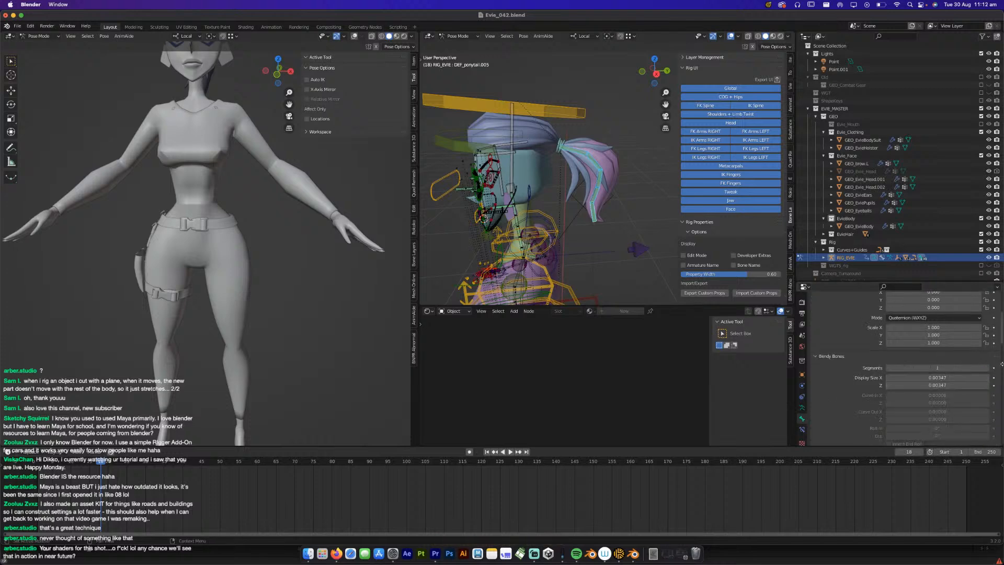
left_click_drag(936, 368, 959, 368, "alt")
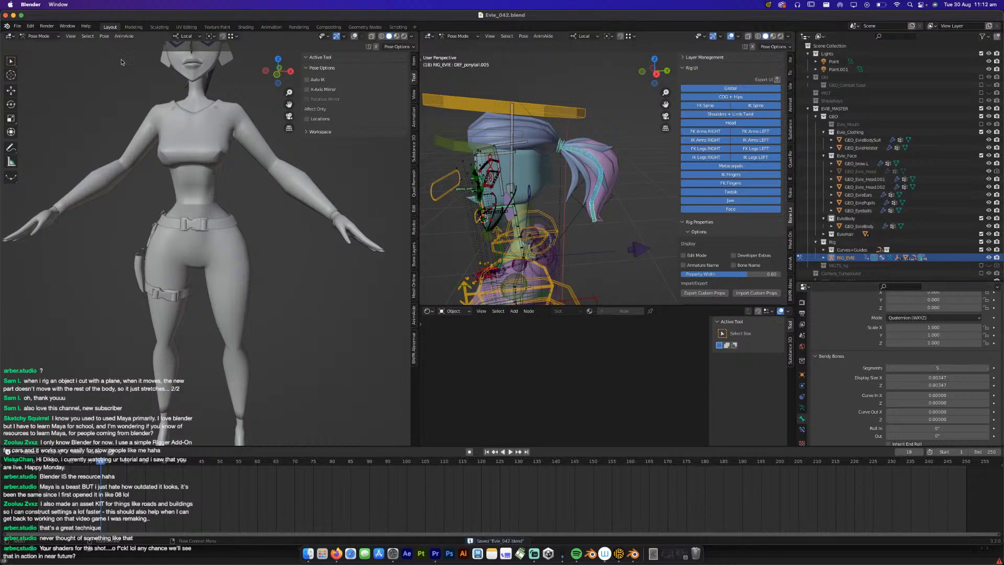
Reopen the recent animation file SC01_S15_A_EvieDropsGirl_05.blend and play back the end of the shot.
left_click(20, 26)
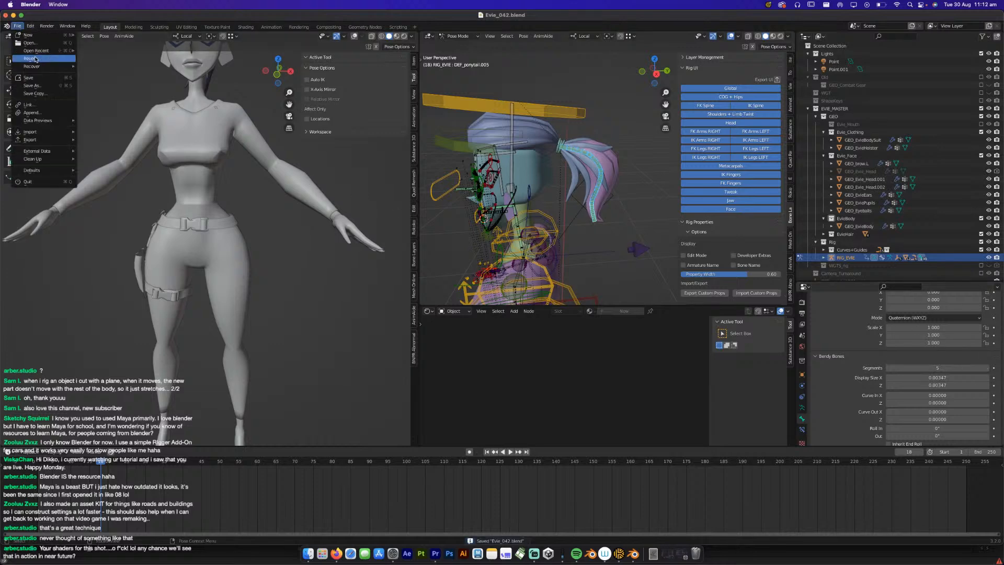
mouse_move(38, 52)
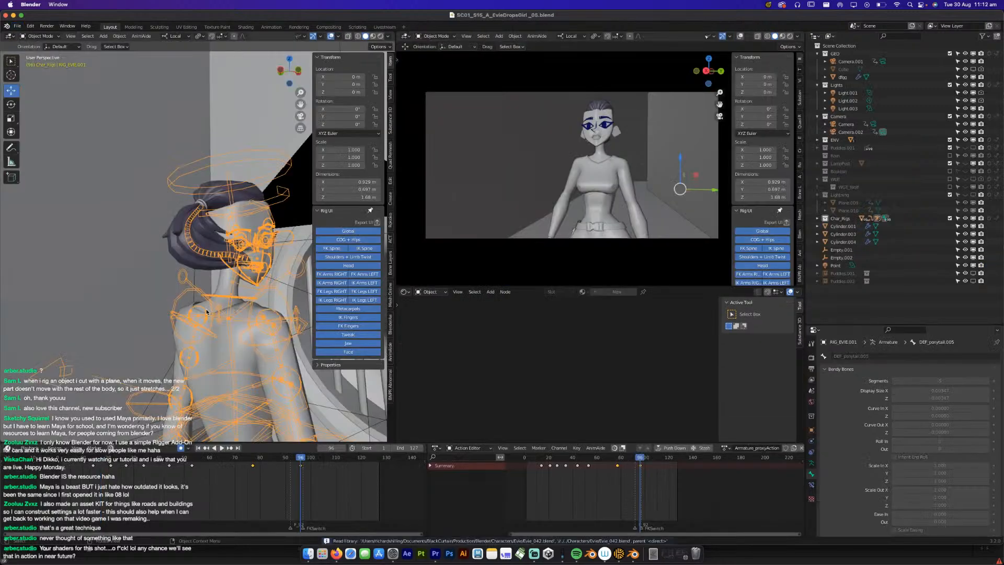
middle_click_drag(164, 295, 166, 293)
key("shift+ctrl+space")
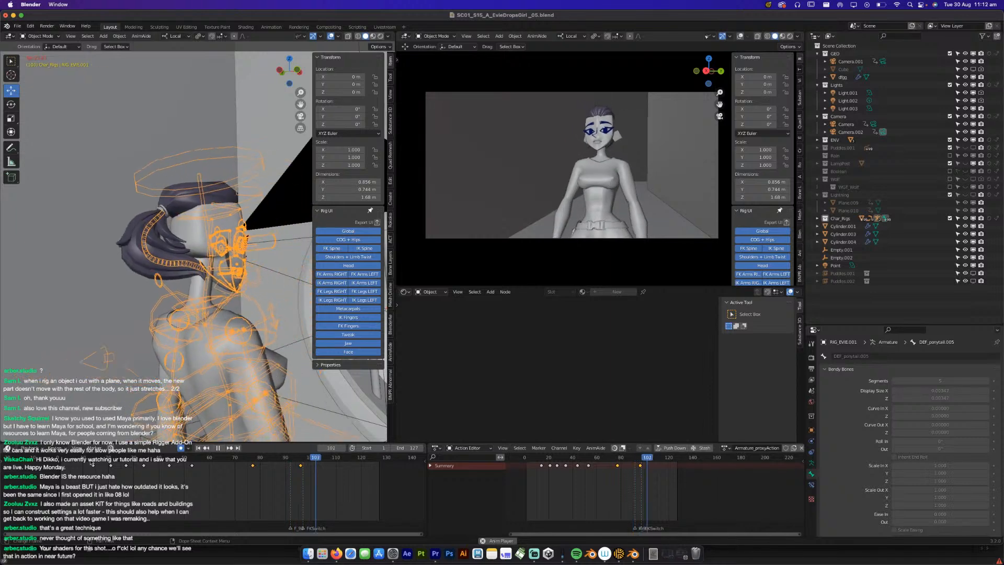
key("space")
Go to frame 102, switch the RIG_EVIE.001 armature to Pose Mode and clear the base ponytail bone's rotation.
left_click_drag(310, 460, 315, 462)
middle_click_drag(160, 302, 167, 257)
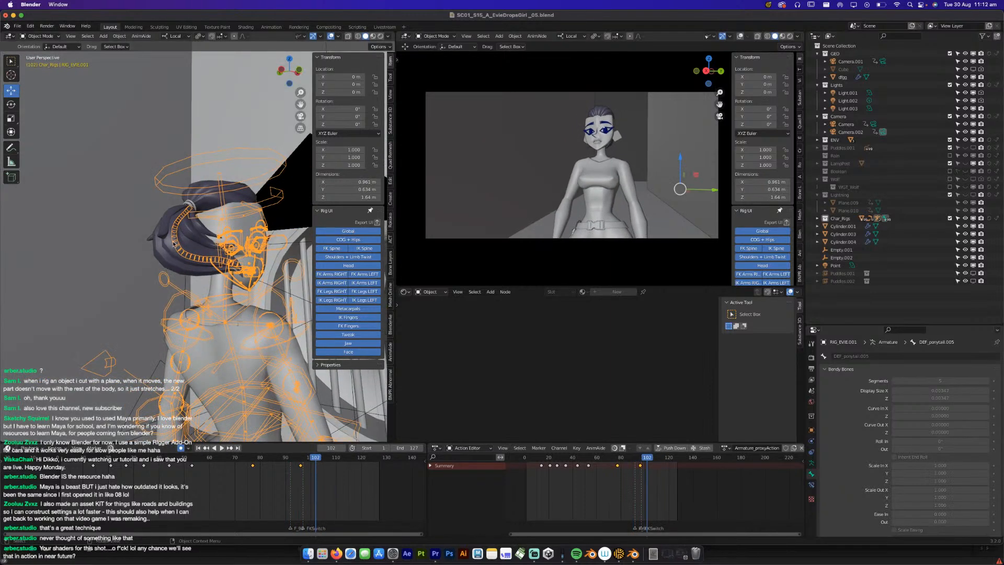
left_click(40, 36)
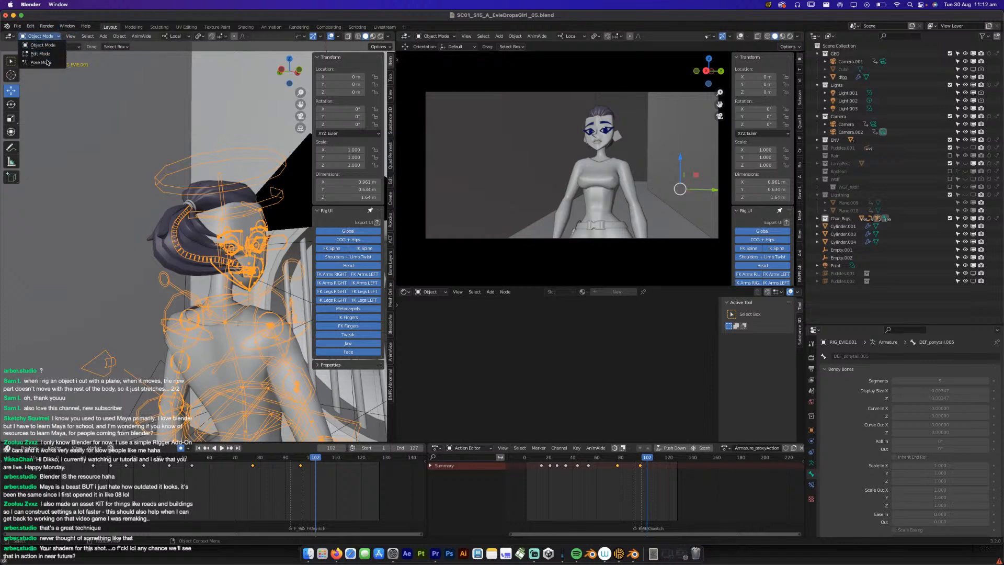
left_click(47, 62)
left_click(178, 225)
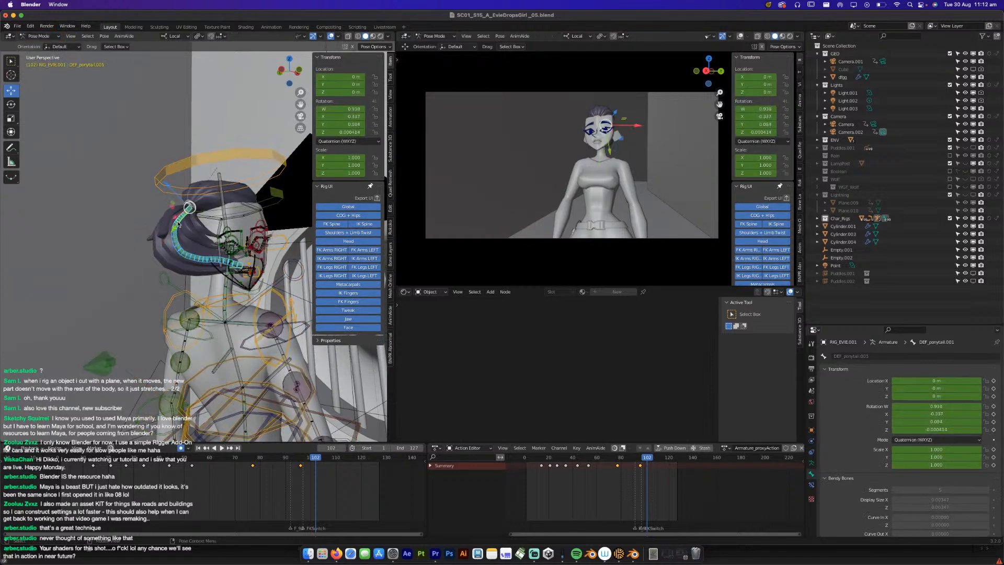
key("alt+r")
Rotate the base ponytail bone at frame 102 so the ponytail swings to the side and sits out behind the head.
middle_click_drag(187, 230, 245, 238)
key("r")
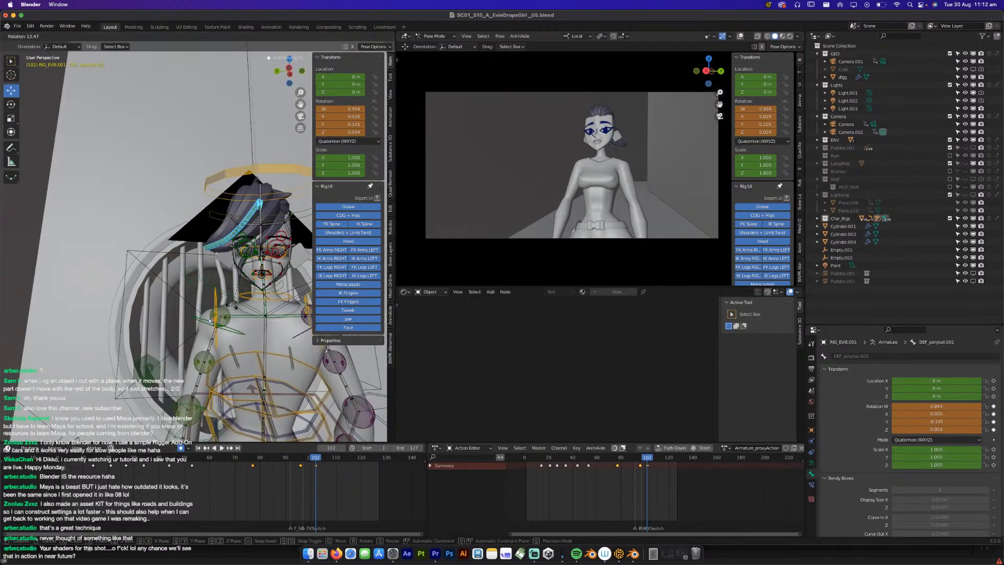
left_click(229, 299)
middle_click_drag(229, 299, 178, 277)
key("r")
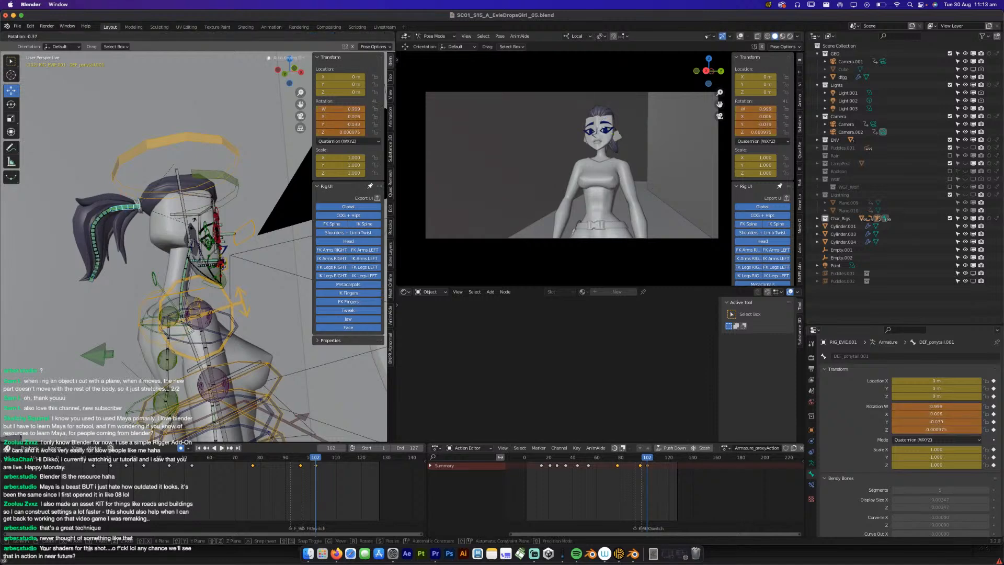
left_click(155, 246)
Rotate the lower ponytail bones one by one at frame 102 to shape a trailing sideways curve.
left_click(119, 266)
middle_click_drag(119, 266, 60, 272)
key("r")
left_click(203, 312)
left_click(223, 257)
middle_click_drag(223, 257, 199, 261)
key("r")
left_click(241, 293)
left_click(238, 290)
key("r")
left_click(235, 296)
middle_click_drag(235, 296, 191, 274)
Select the ponytail bones, copy their pose from frame 102 and paste it flipped as a key at frame 110.
left_click(163, 247)
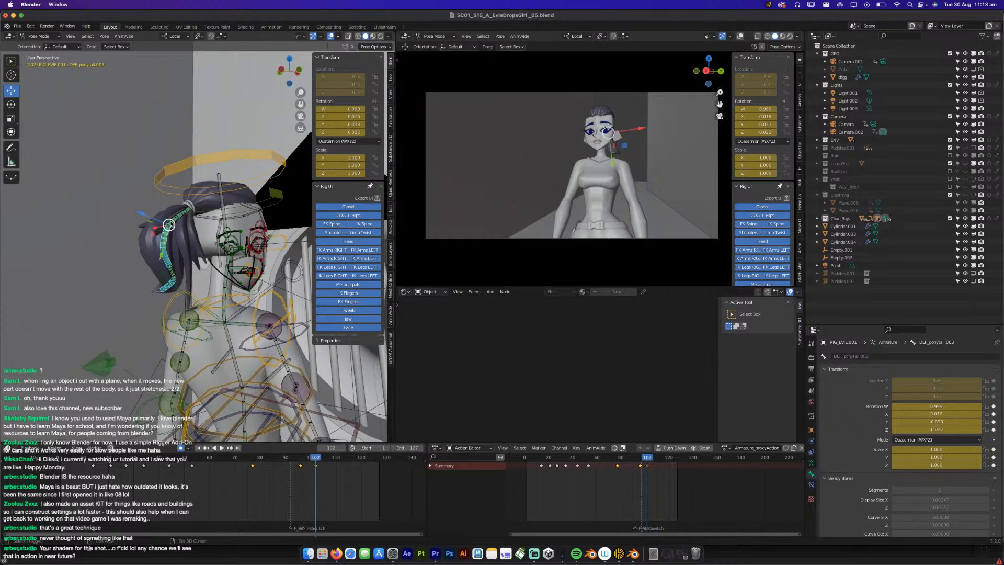
left_click(188, 208)
left_click(174, 273)
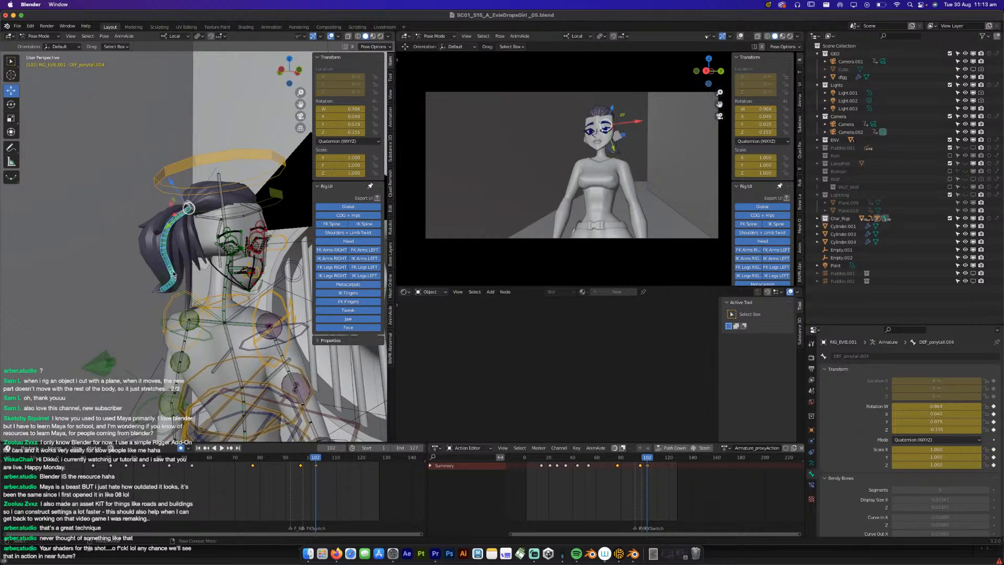
key("space")
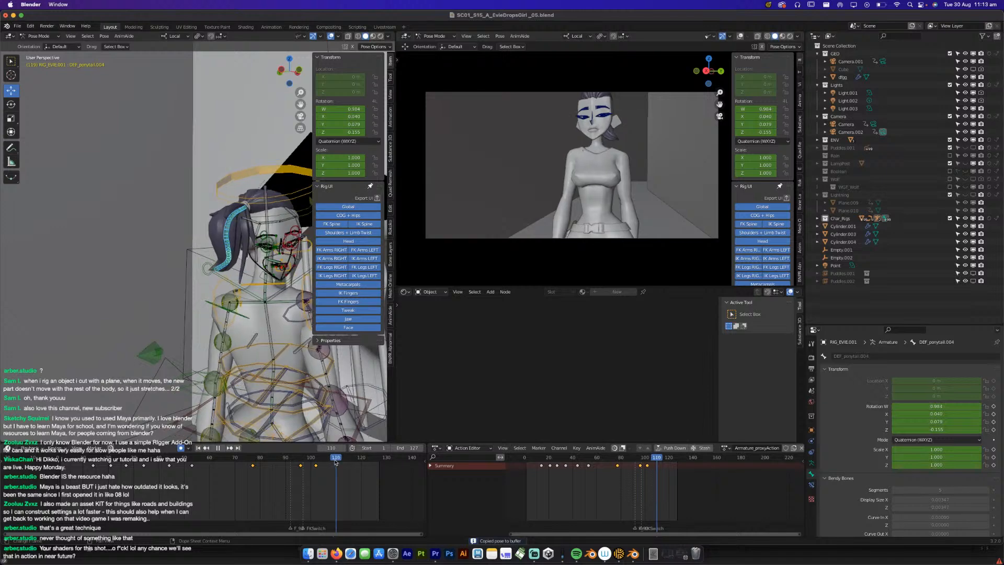
key("i")
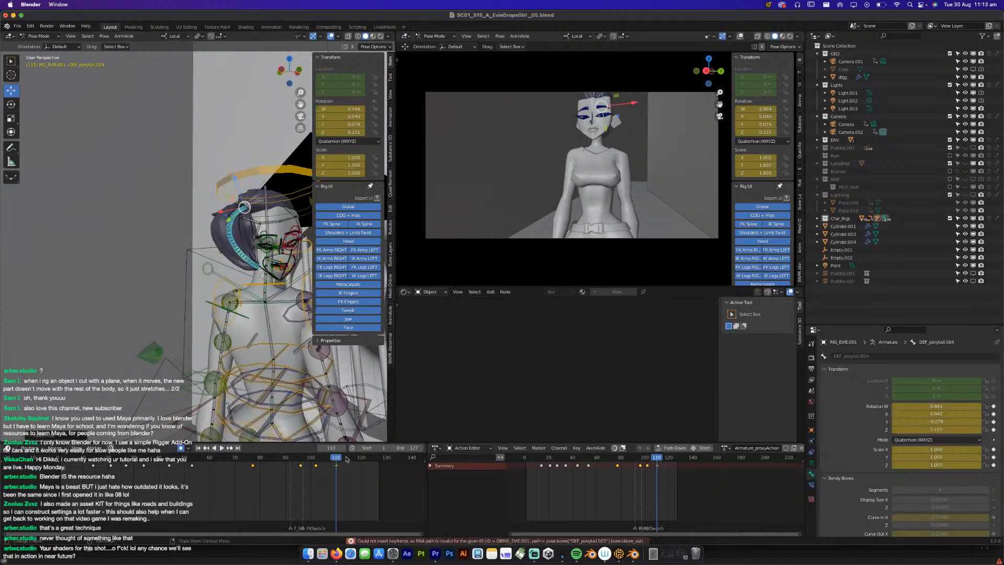
Paste the unflipped ponytail pose at frame 118 and rotate a middle ponytail bone to reduce the swing.
key("space")
middle_click_drag(269, 291, 230, 307)
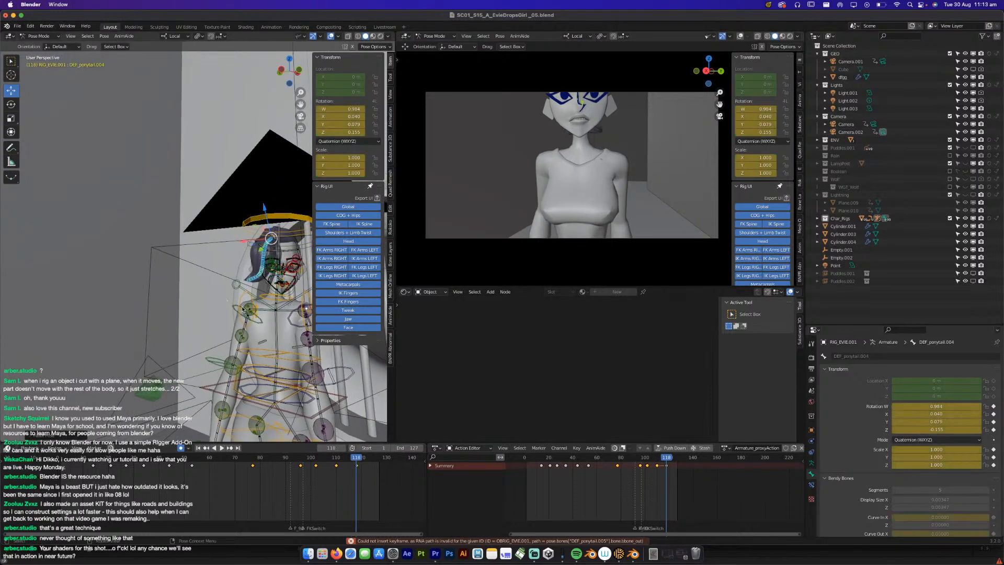
scroll(257, 260, "up", 2)
middle_click_drag(235, 282, 192, 261, "shift")
scroll(194, 259, "up", 1)
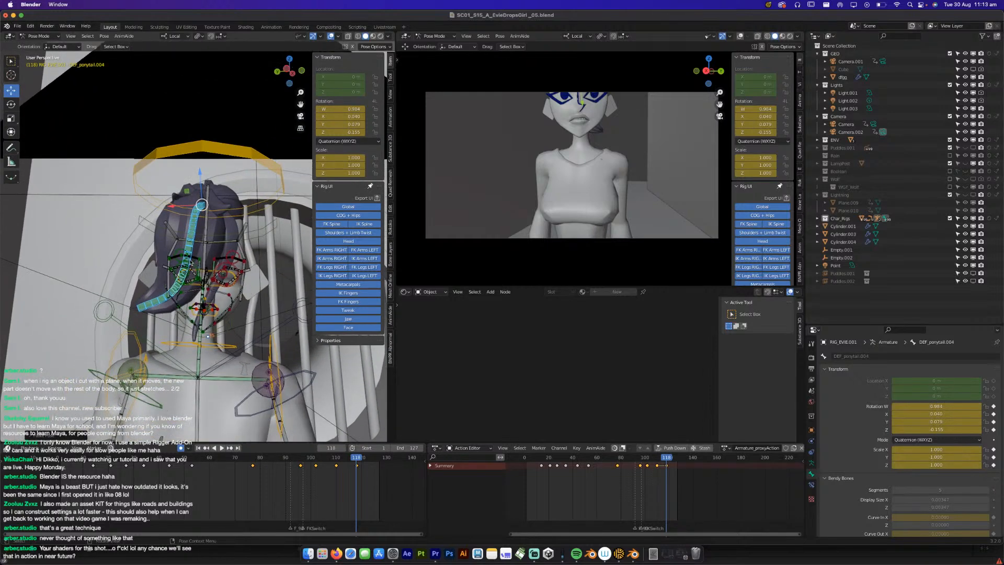
left_click(188, 262)
left_click(188, 261)
key("r")
left_click(179, 311)
Rotate the two lowest ponytail bones at frame 118 so the ponytail hangs down in a settled pose.
left_click(180, 289)
key("r")
left_click(214, 323)
left_click(164, 310)
key("r")
left_click(208, 335)
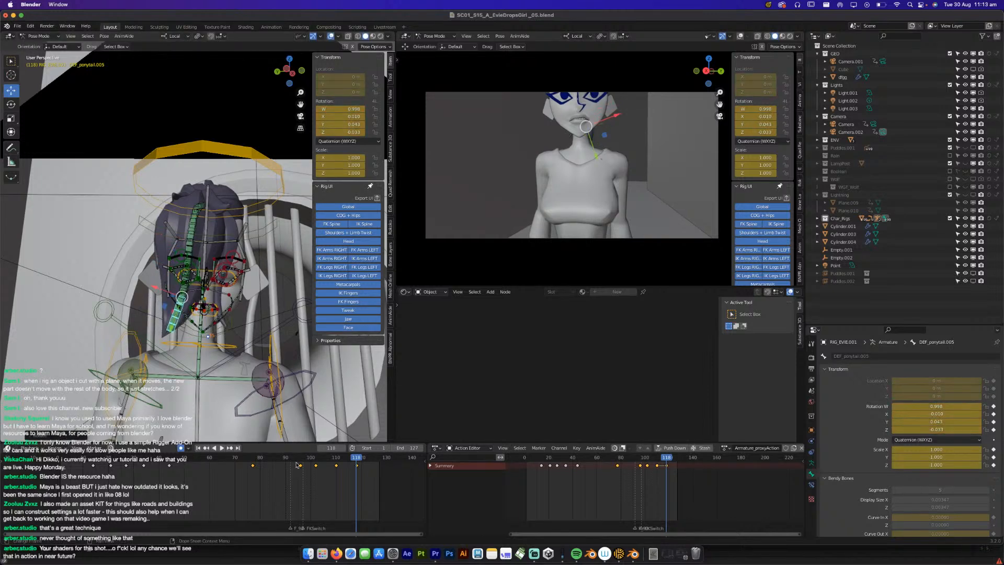
Play back the animation and replay it from frame 94 to check the ponytail's swing.
key("space")
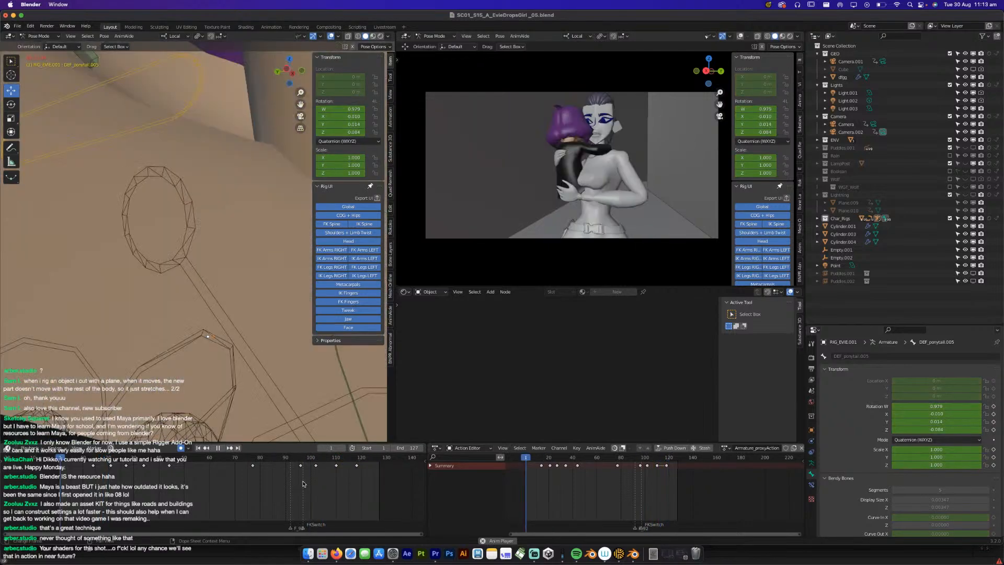
key("space")
left_click(297, 460)
key("space")
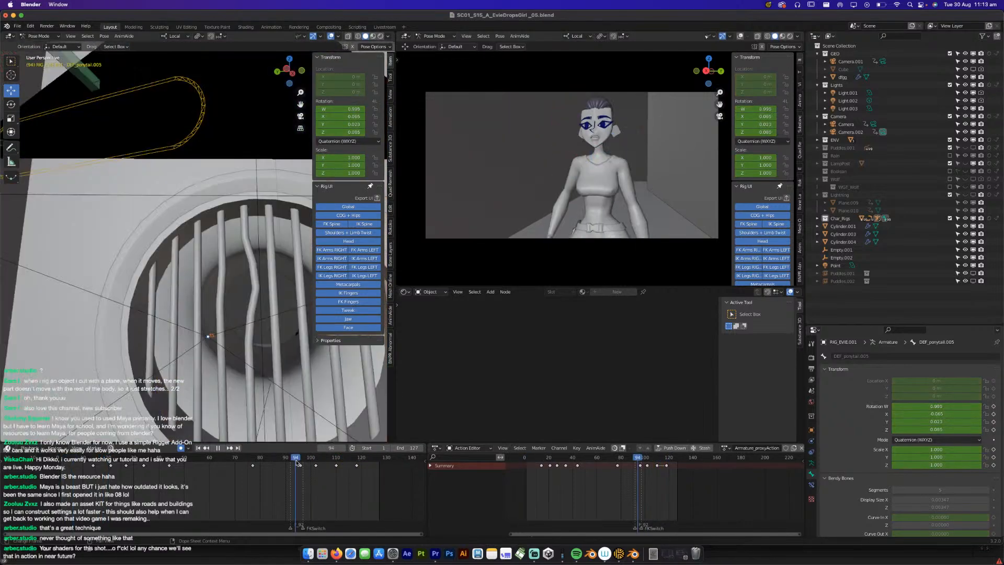
key("space")
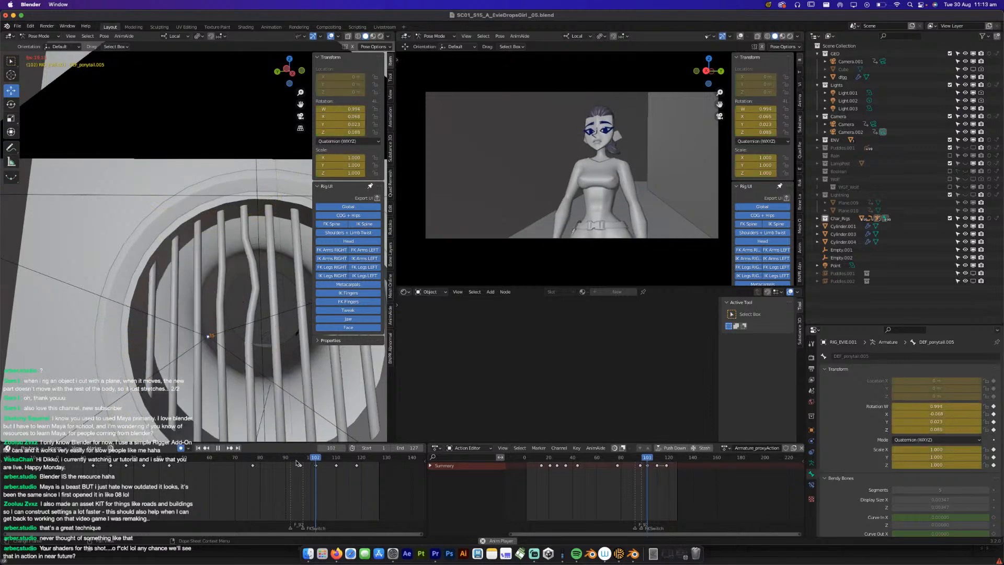
At frame 102, rotate the middle ponytail bone to straighten the upper part of the ponytail.
left_click(309, 462)
left_click_drag(312, 463, 316, 462)
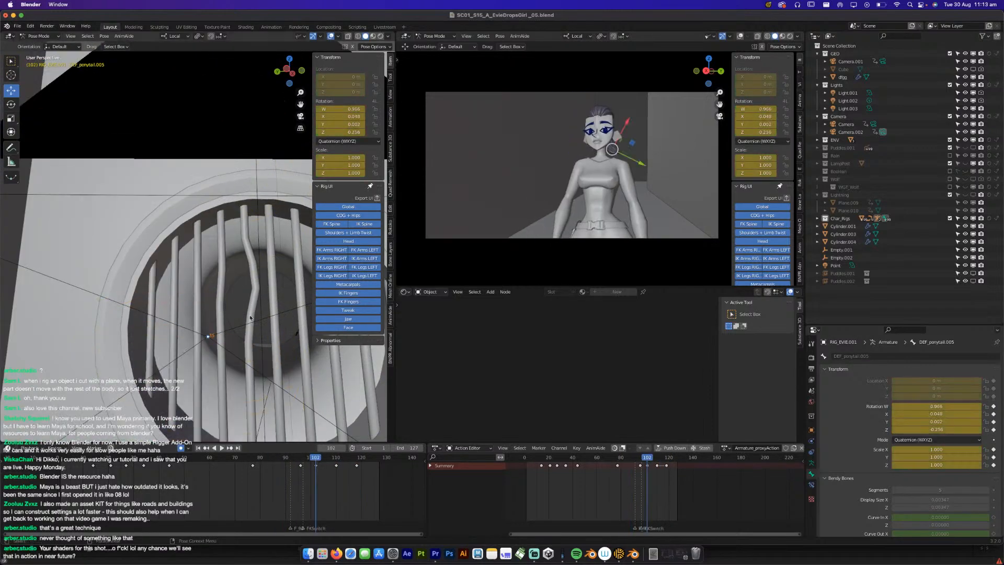
scroll(255, 333, "down", 10)
middle_click_drag(214, 267, 234, 207)
scroll(170, 255, "up", 8)
scroll(180, 251, "down", 7)
scroll(238, 204, "up", 7)
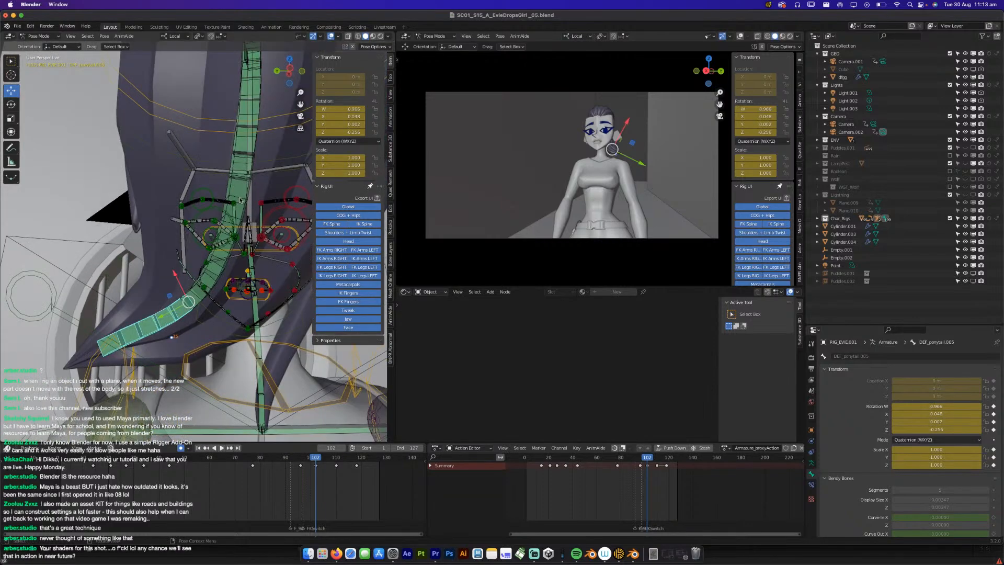
left_click(241, 199)
key("r")
left_click(244, 273)
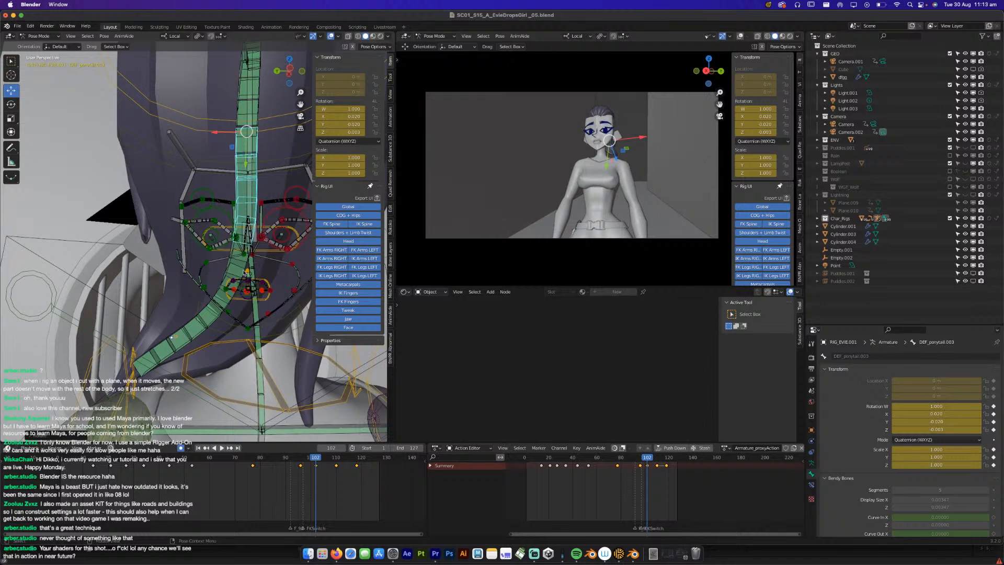
Rotate the lower ponytail bones and the tip bone downward at frame 102 to soften the sideways curl.
key("r")
left_click(274, 285)
left_click(217, 348)
key("r")
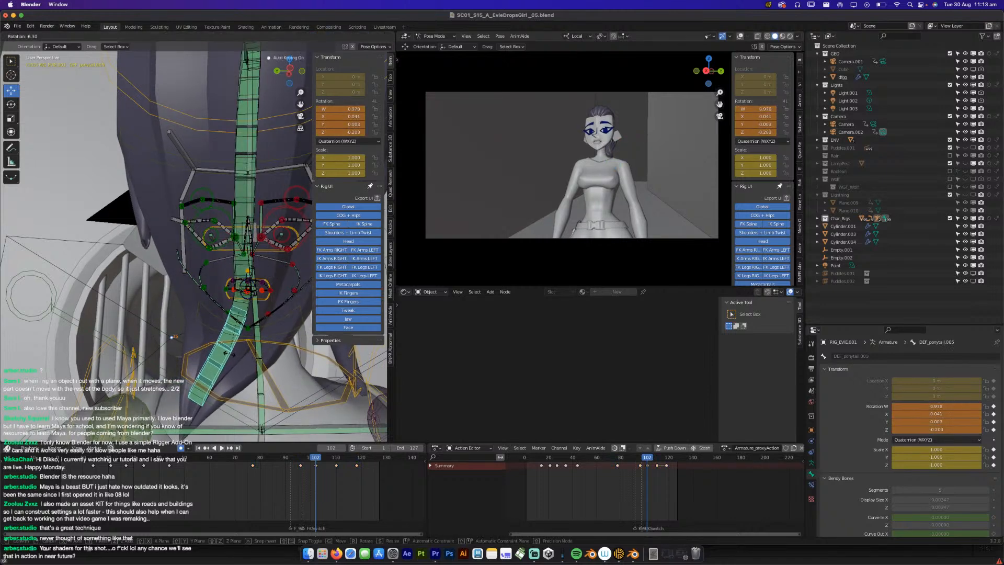
left_click(237, 353)
Play back the drop and stand-up section repeatedly to review the timing of the ponytail overlap.
left_click(278, 454)
key("space")
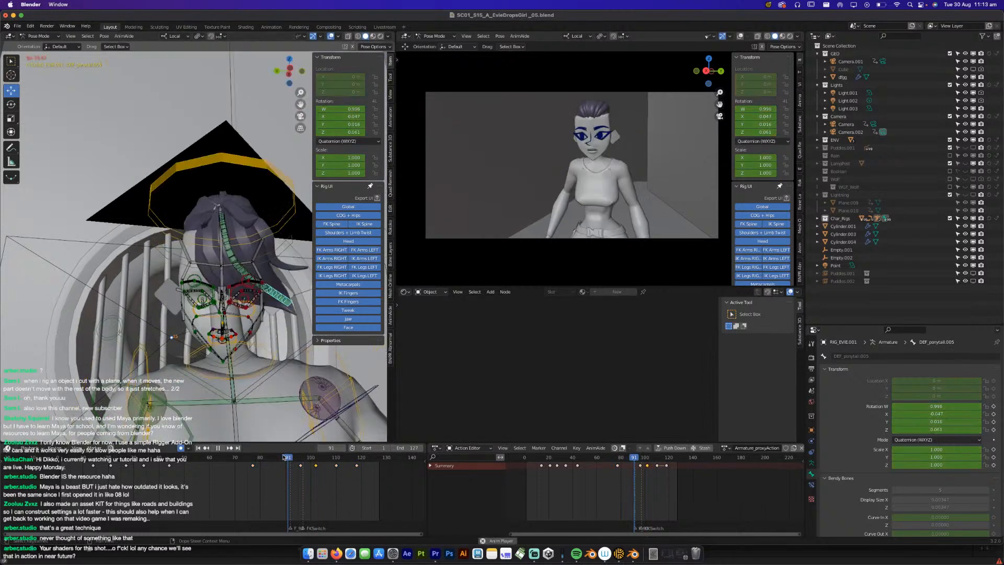
left_click(284, 457)
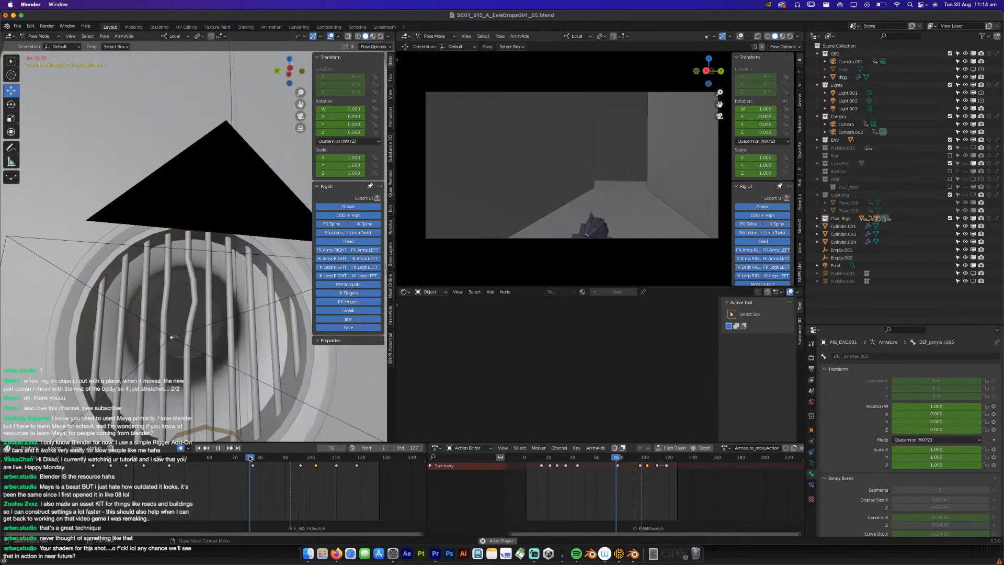
left_click(251, 458)
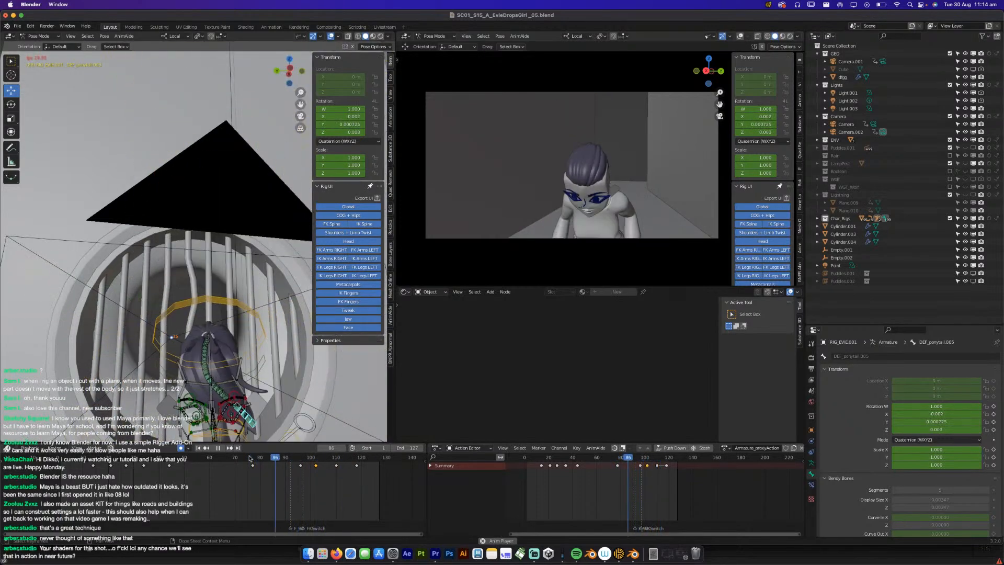
left_click(254, 459)
At frame 92, rotate the base ponytail bone freely and from behind to adjust the ponytail's direction.
left_click_drag(255, 458, 291, 460)
middle_click_drag(247, 403, 122, 215)
left_click(117, 202)
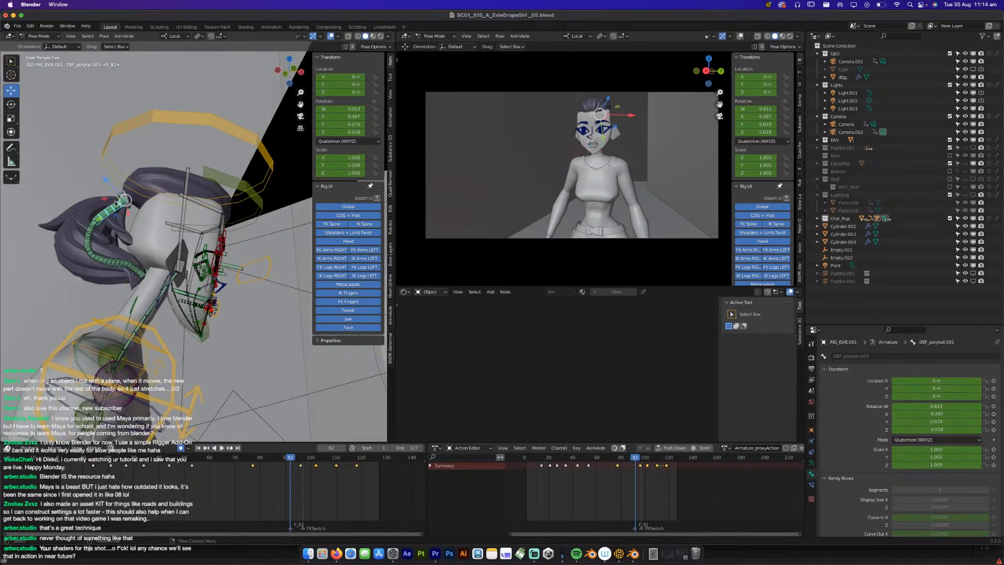
key("r")
left_click(110, 301)
key("r")
key("r")
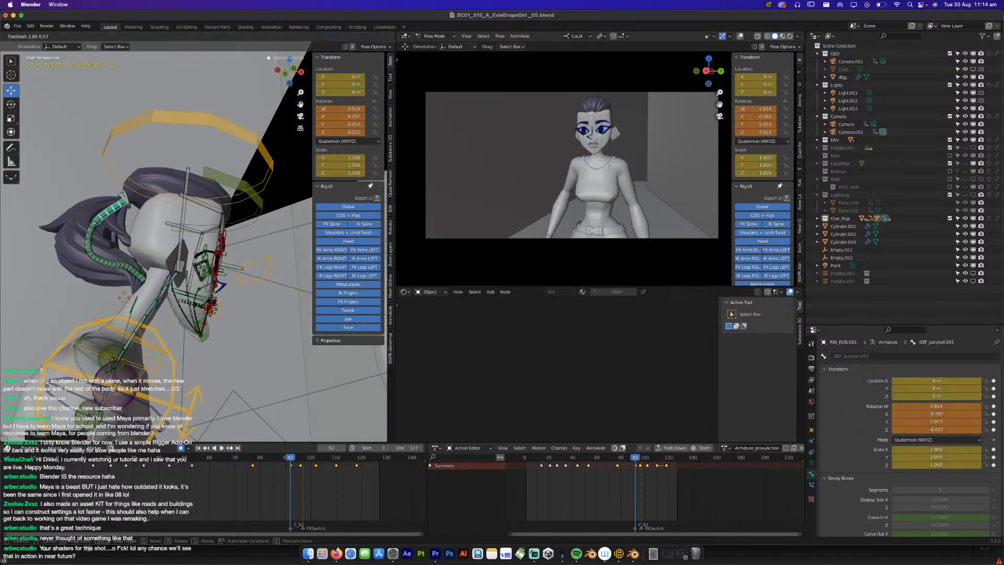
left_click(125, 311)
middle_click_drag(124, 310, 151, 298)
key("r")
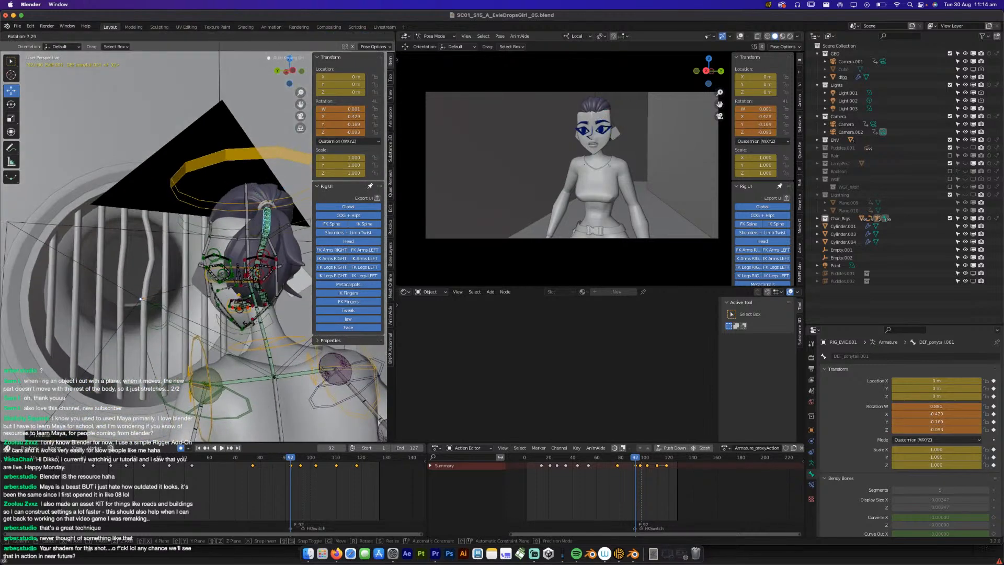
left_click(224, 313)
Adjust the second ponytail bone at frame 92 and rotate the base bone freely so the ponytail lifts away from the neck.
middle_click_drag(225, 314, 215, 278)
left_click(193, 280)
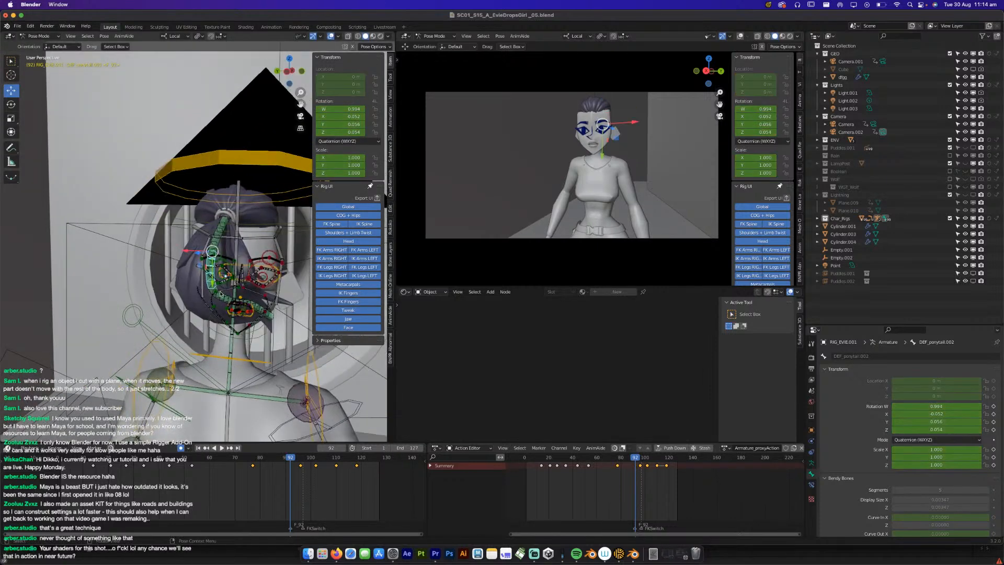
key("r")
left_click(221, 296)
left_click(216, 244)
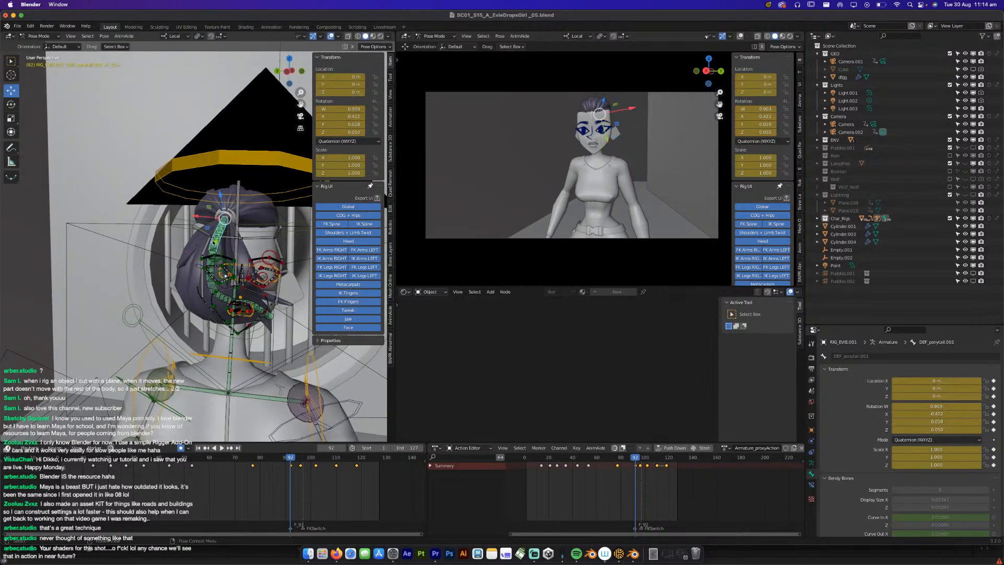
key("r")
key("r")
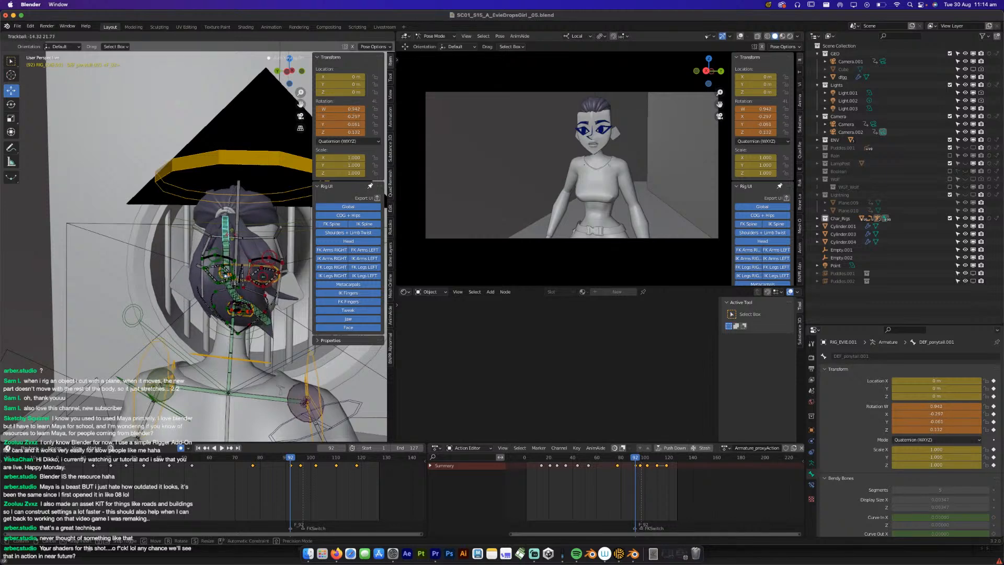
left_click(233, 236)
middle_click_drag(233, 249, 163, 243)
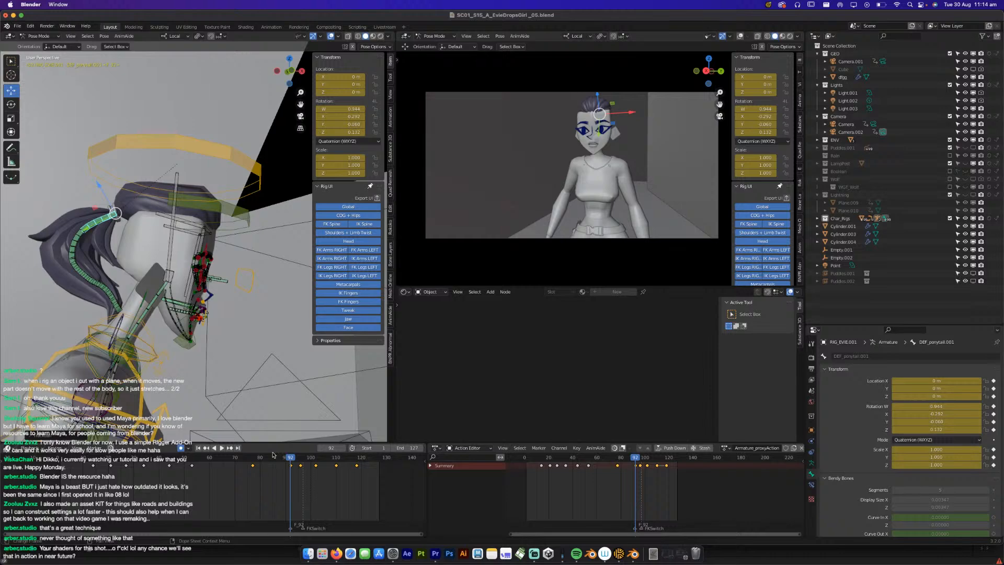
At frame 27, rotate the base ponytail bone freely from two viewing angles to lower the ponytail's swing.
key("space")
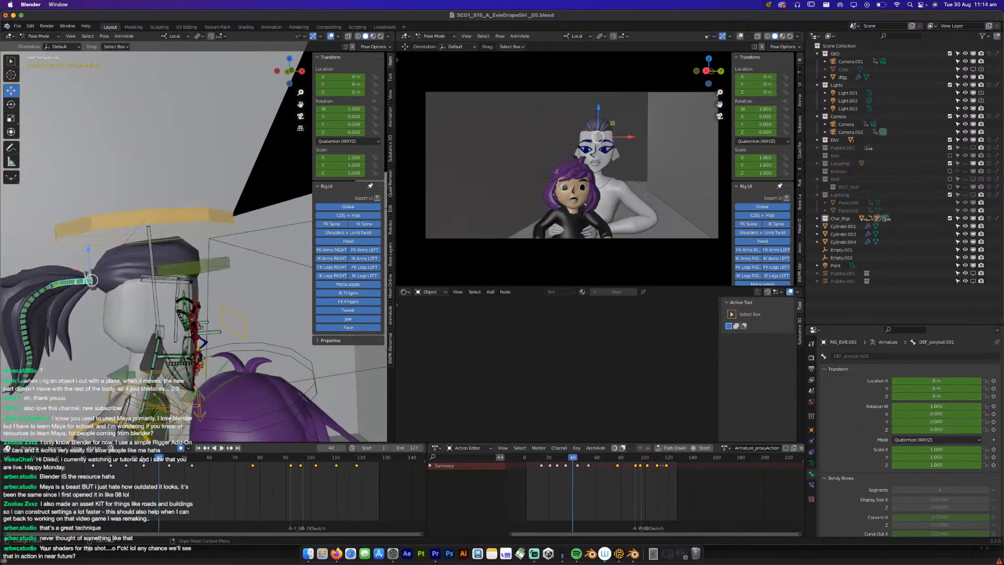
left_click_drag(137, 458, 128, 464)
middle_click_drag(71, 289, 119, 266, "shift")
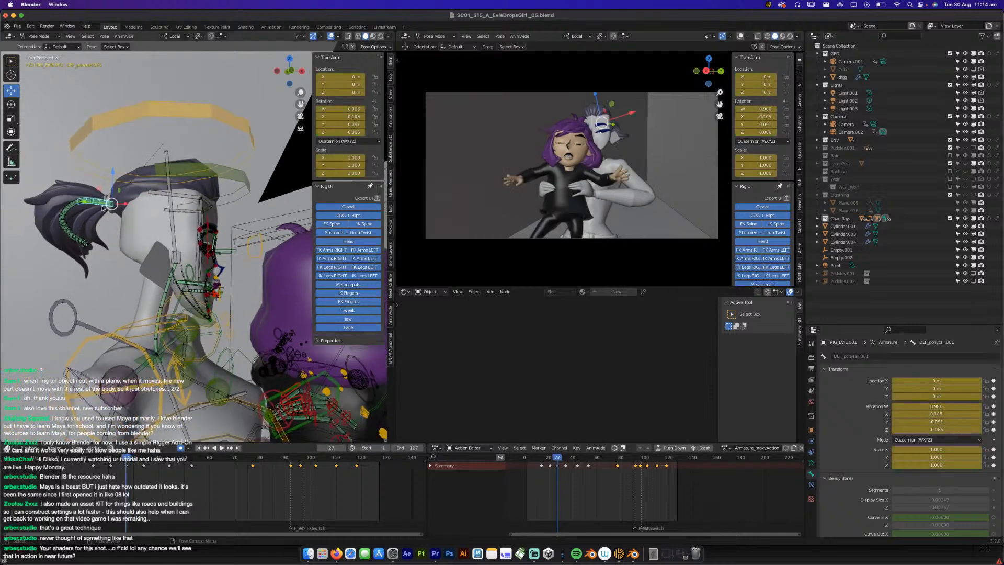
middle_click_drag(102, 207, 137, 189)
key("r")
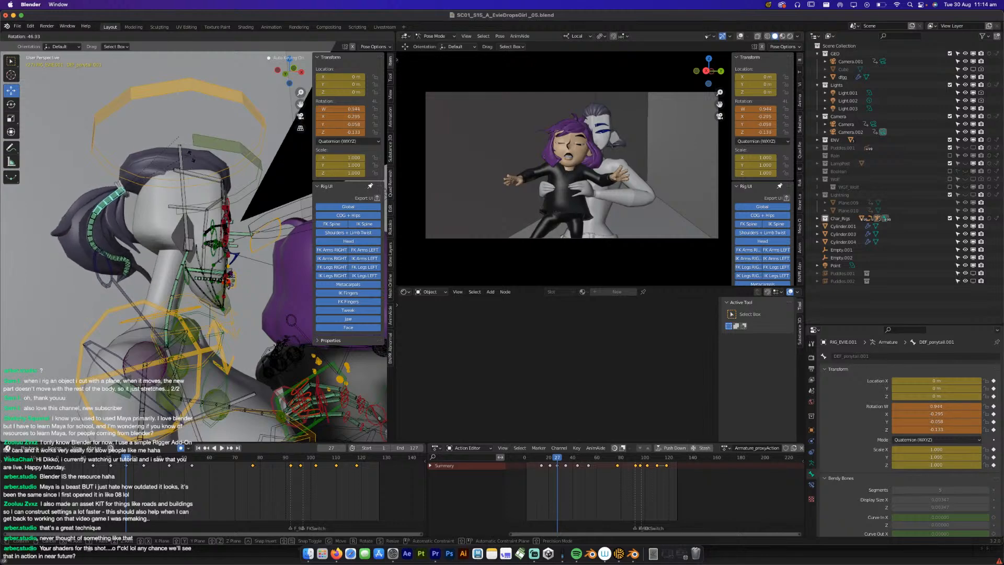
left_click(189, 179)
middle_click_drag(188, 180, 122, 338)
key("r")
left_click(197, 215)
At frame 29, rotate the ponytail tip bone slightly upward to soften the end of the ponytail's curve.
key("space")
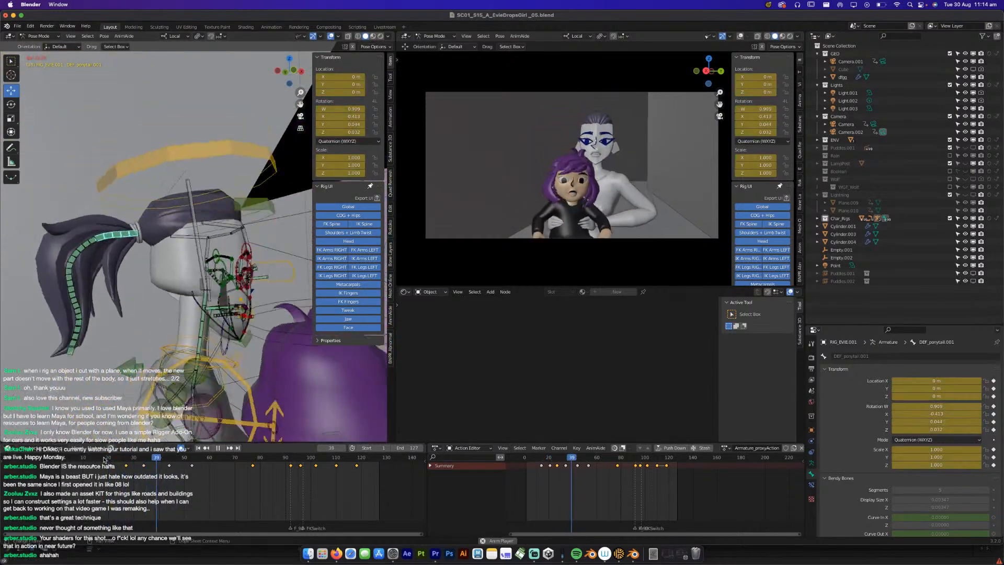
left_click_drag(104, 460, 133, 461)
middle_click_drag(106, 358, 205, 350)
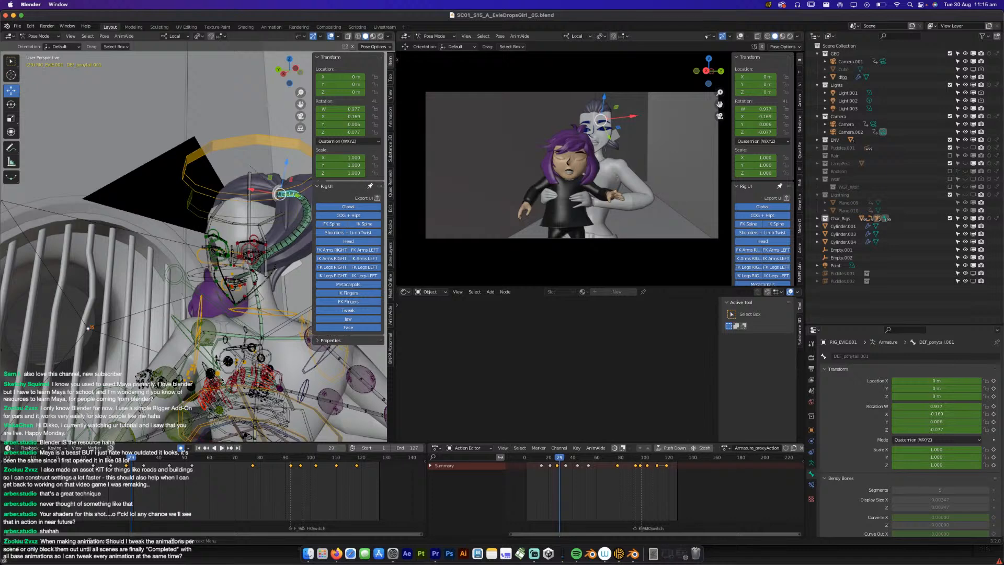
middle_click_drag(213, 331, 284, 333)
left_click(249, 302)
left_click(273, 342)
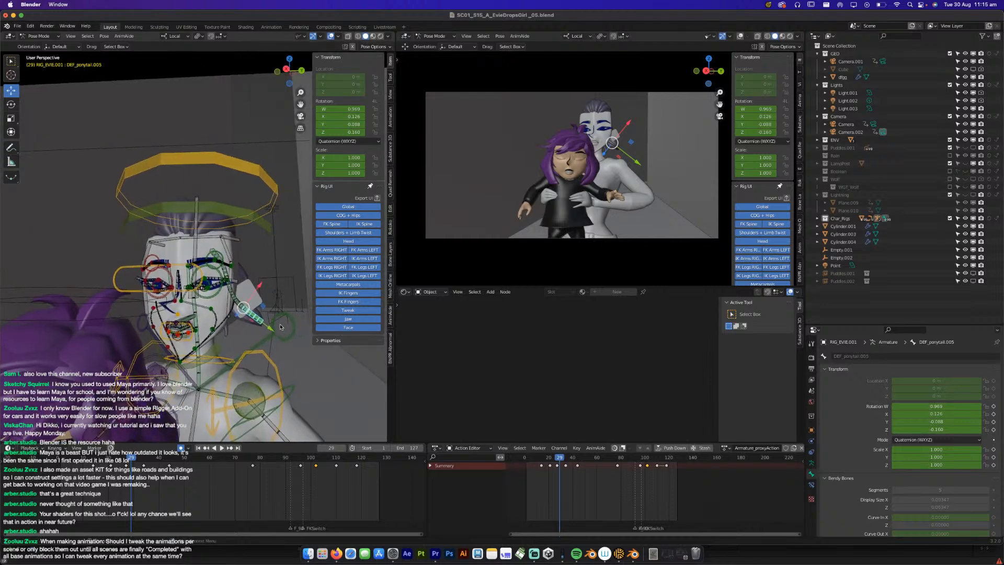
key("r")
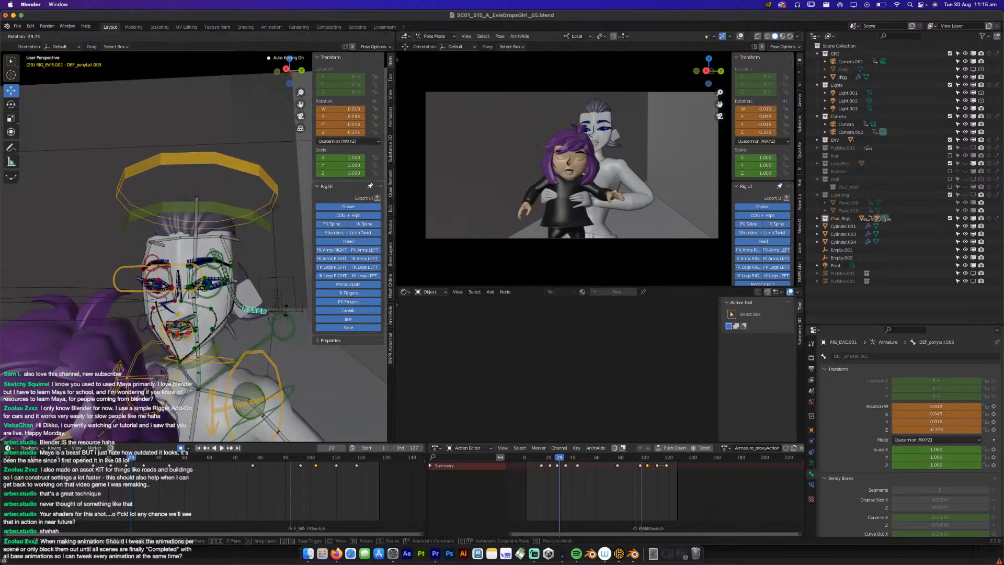
left_click(274, 321)
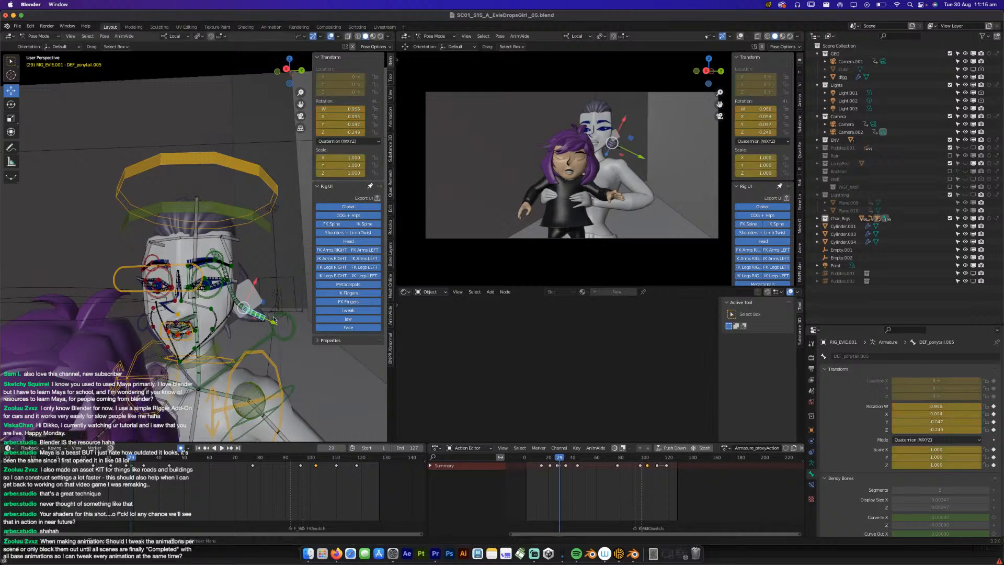
left_click(237, 303)
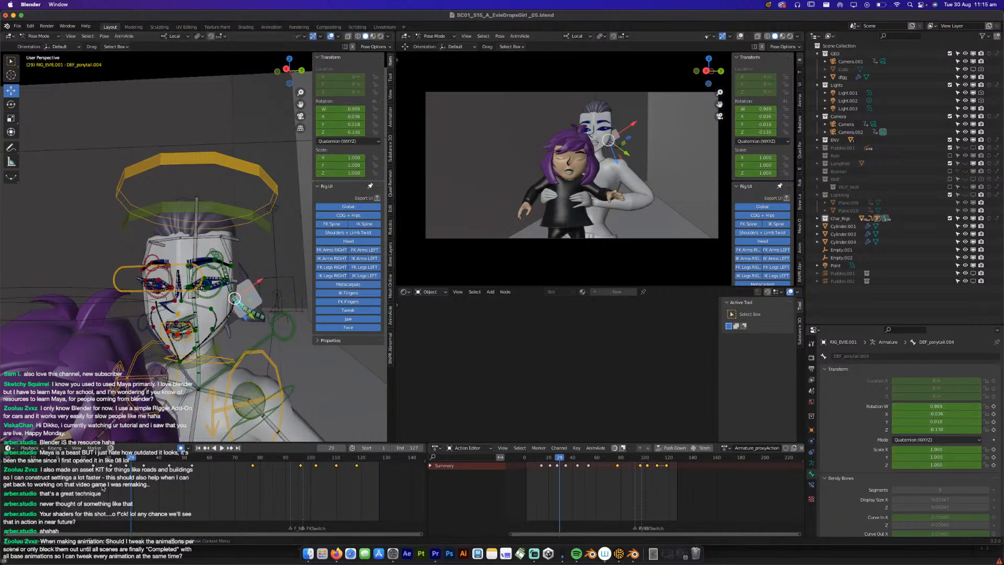
Play back the drop section to check the adjusted ponytail poses and save the file.
key("space")
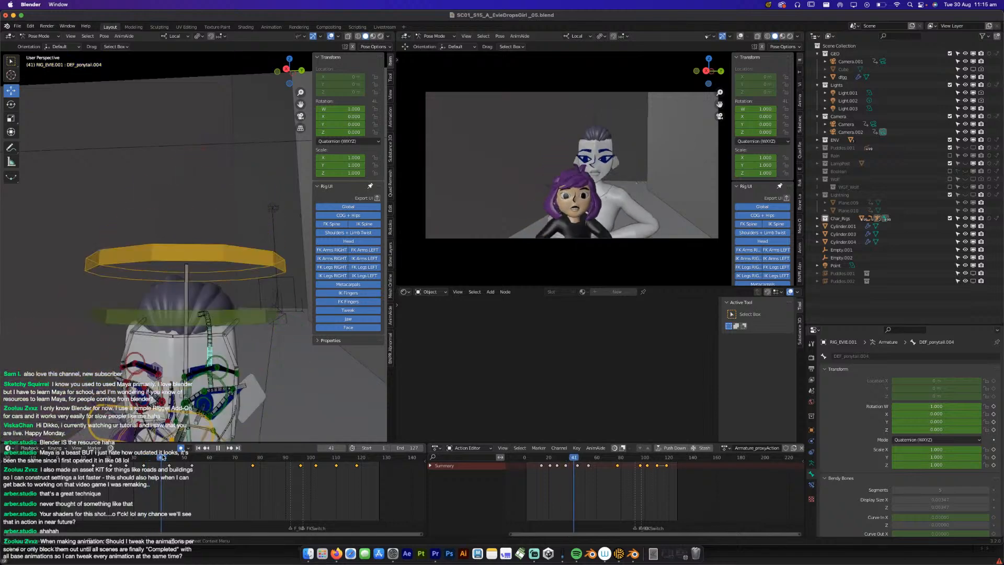
key("space")
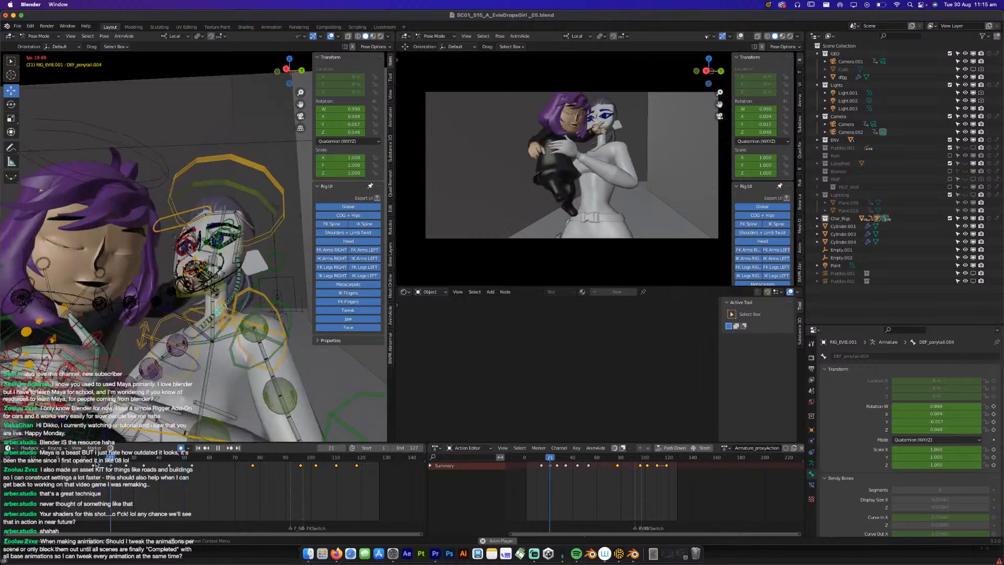
key("space")
key("super+s")
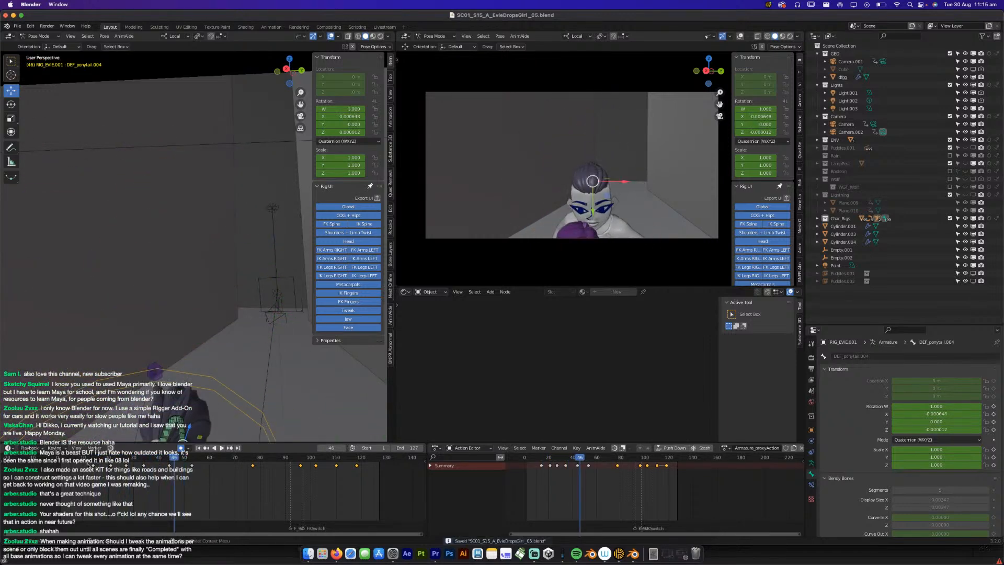
Replay the shot from the drop through the stand-up to review the ponytail overlap, and save the file again.
key("space")
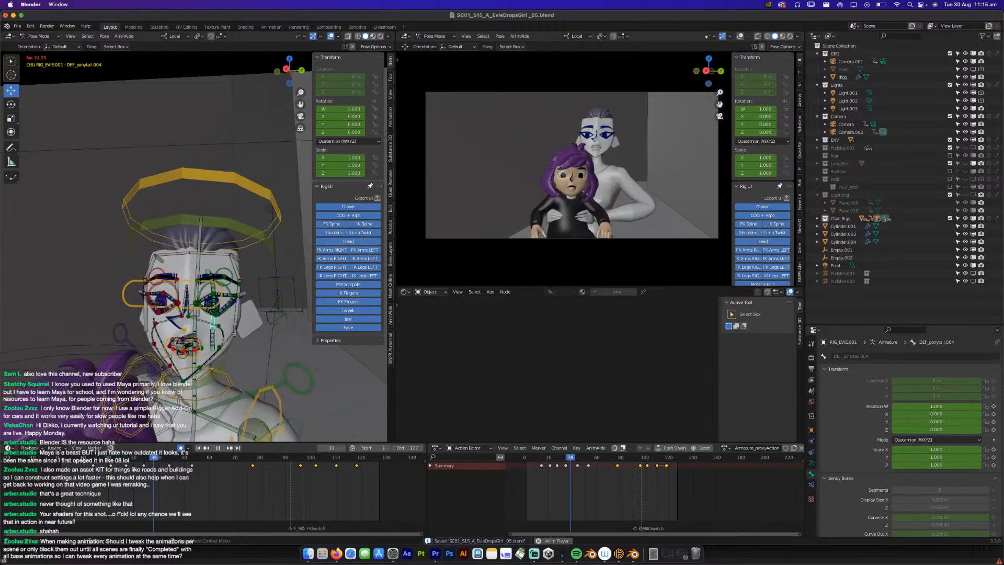
key("space")
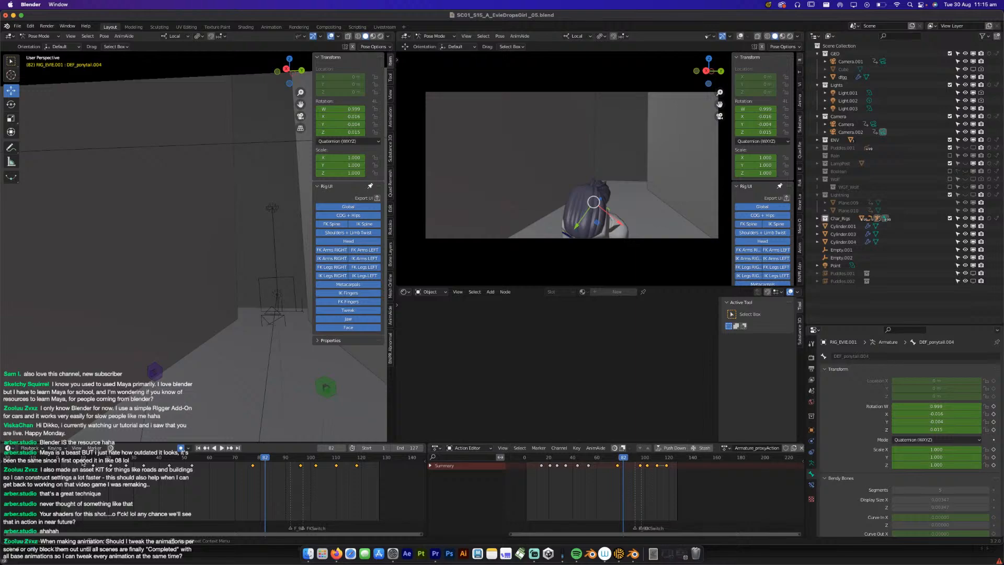
key("space")
left_click(83, 462)
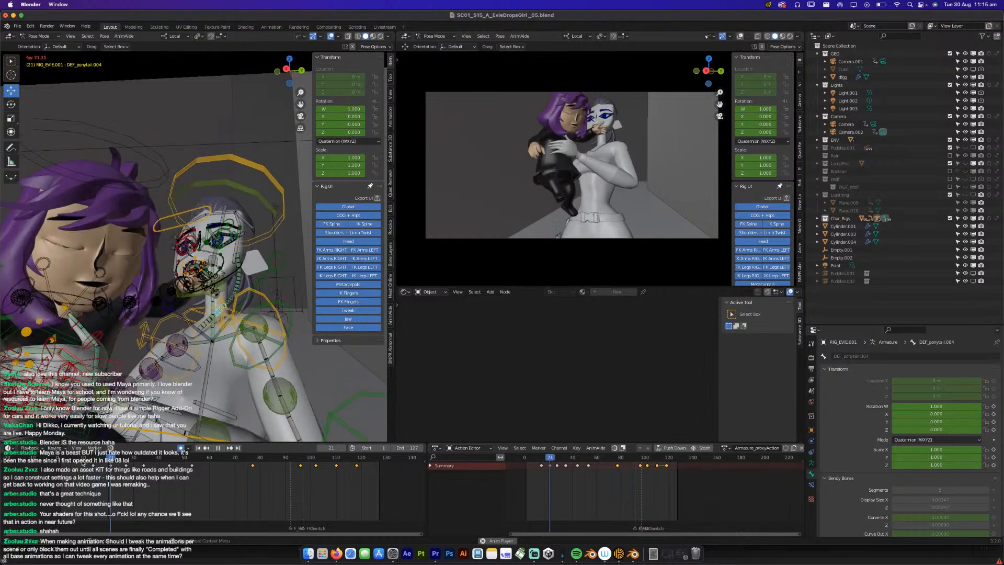
left_click(62, 460)
key("space")
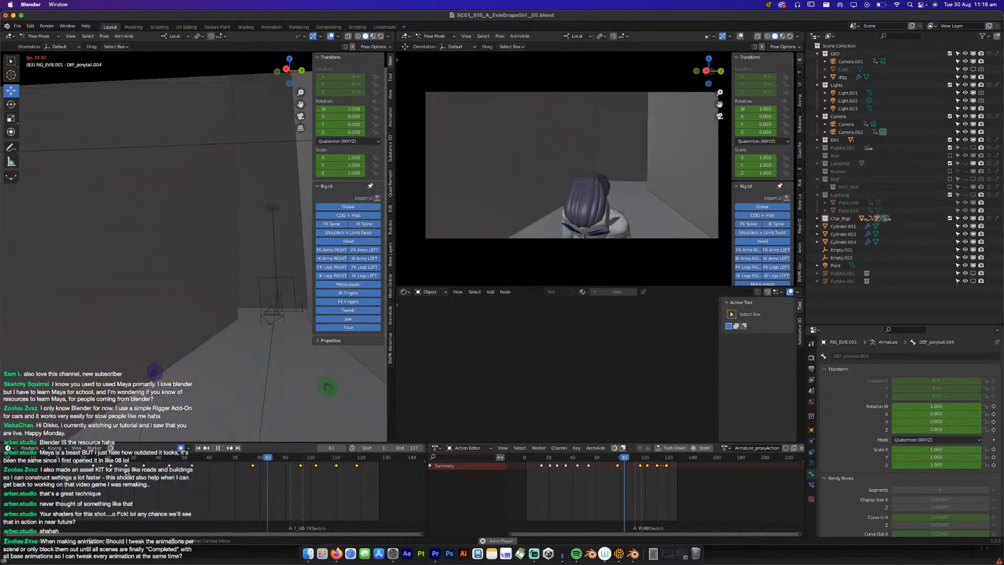
key("space")
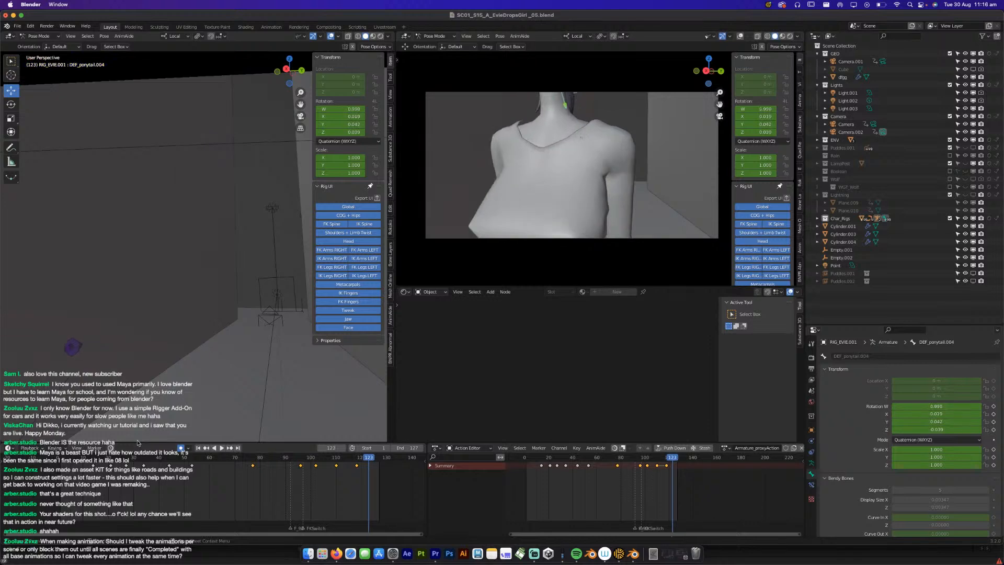
key("ctrl+s")
Clear the ponytail bone selection, save the file and switch the character rig to Object Mode.
scroll(259, 390, "down", 10)
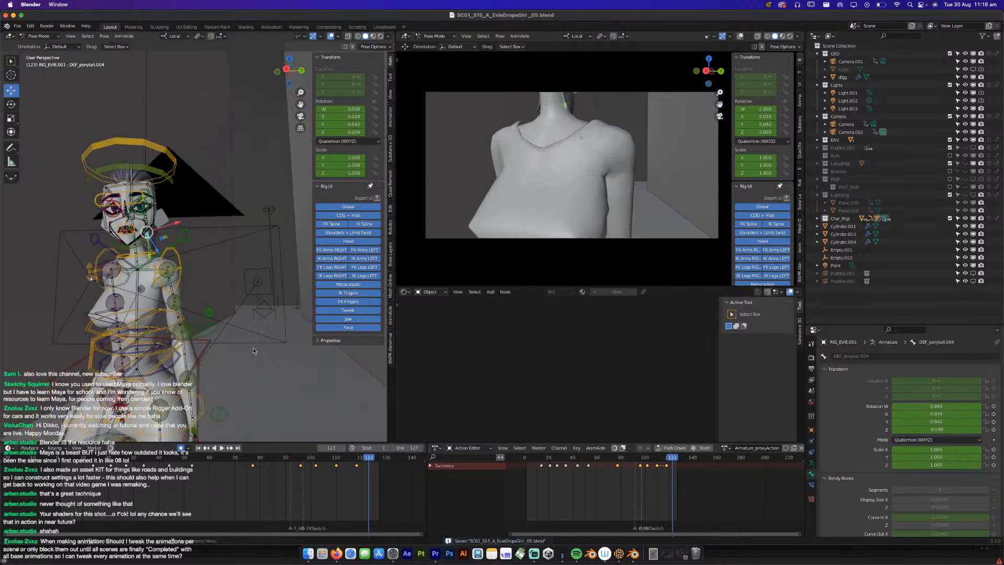
middle_click_drag(253, 349, 132, 344)
scroll(149, 306, "up", 4)
left_click(125, 342)
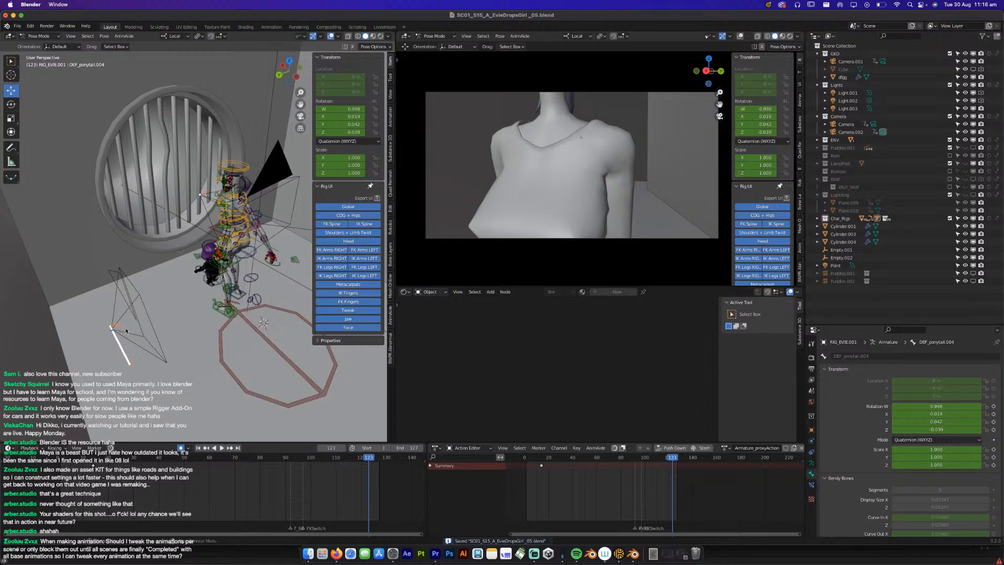
key("super+s")
left_click(58, 35)
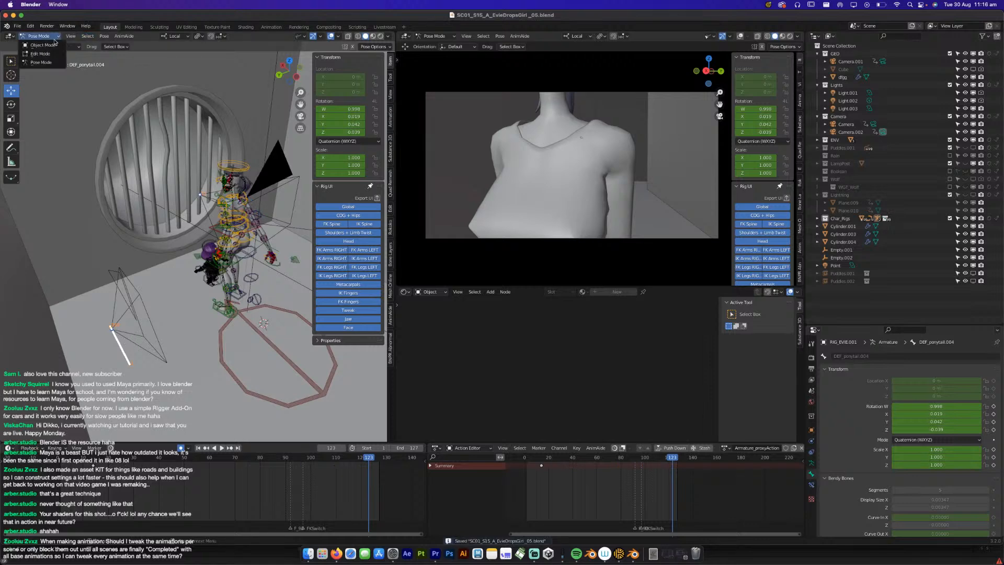
left_click(42, 45)
Examine the characters' movement past the end frame 127, viewing the scene from different angles.
middle_click_drag(342, 509, 205, 529)
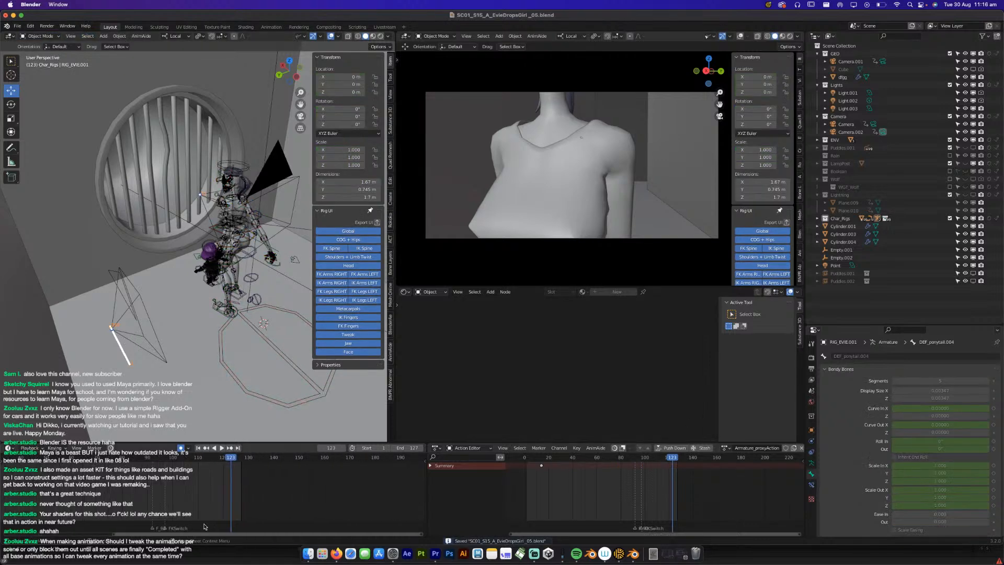
key("space")
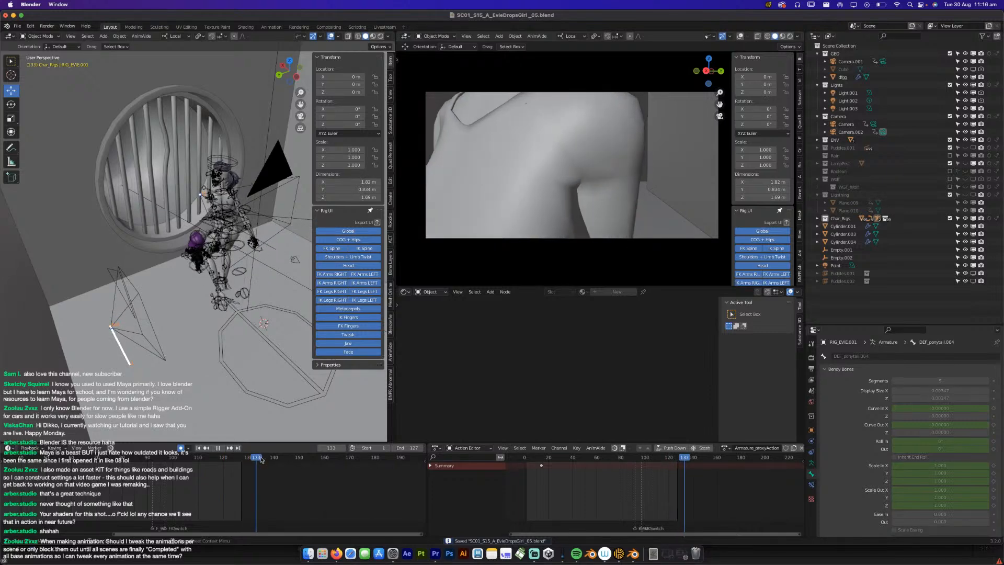
left_click(258, 475)
key("space")
scroll(194, 376, "up", 3)
middle_click_drag(166, 385, 177, 335)
scroll(183, 361, "down", 3)
scroll(181, 486, "down", 3)
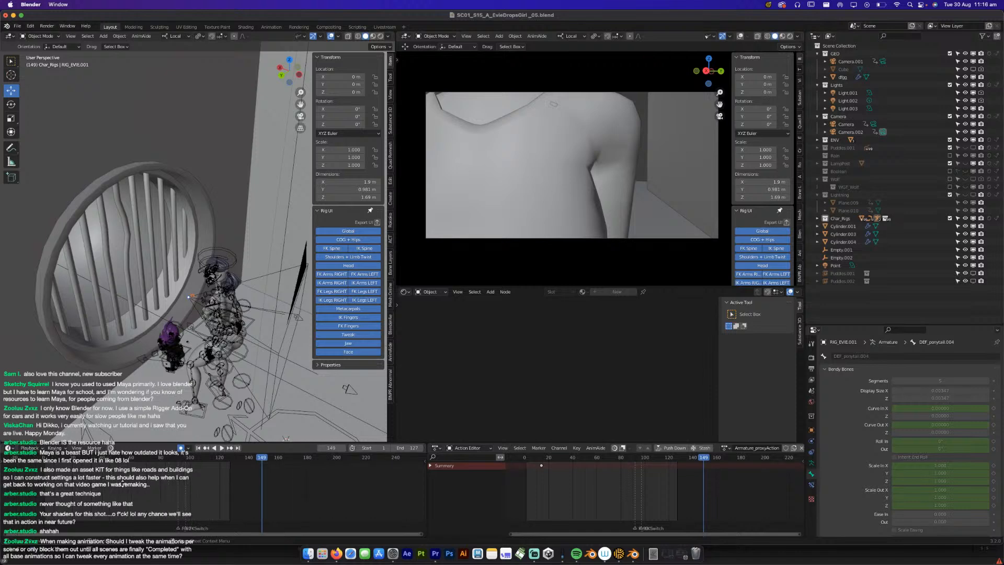
Save the file and play the shot through the camera, restarting from frame 2.
key("super+s")
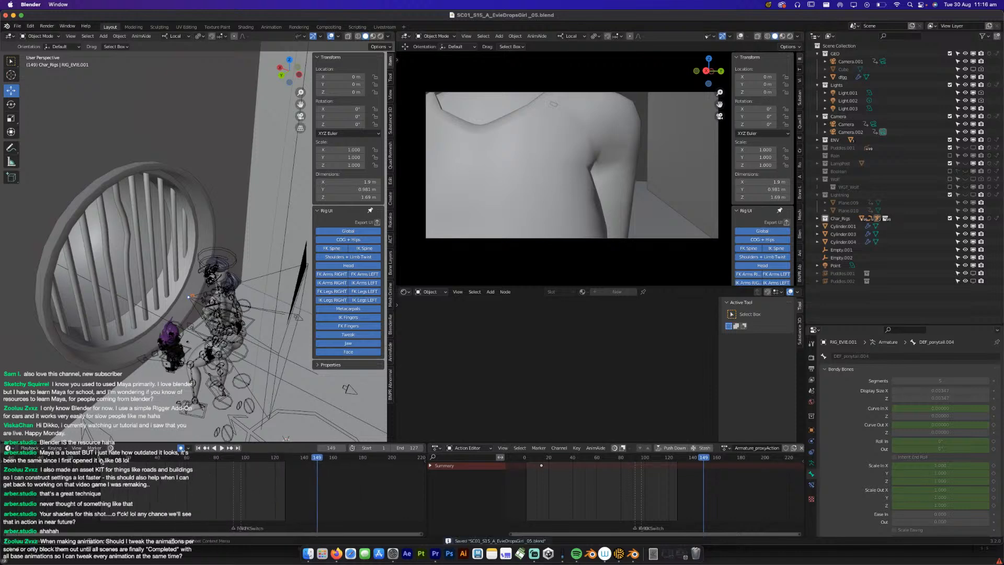
key("space")
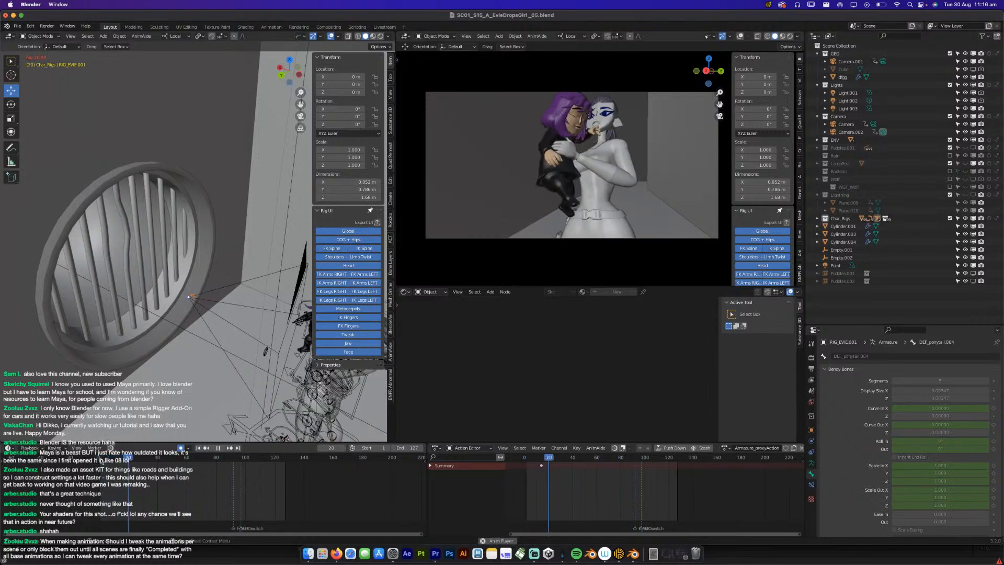
key("space")
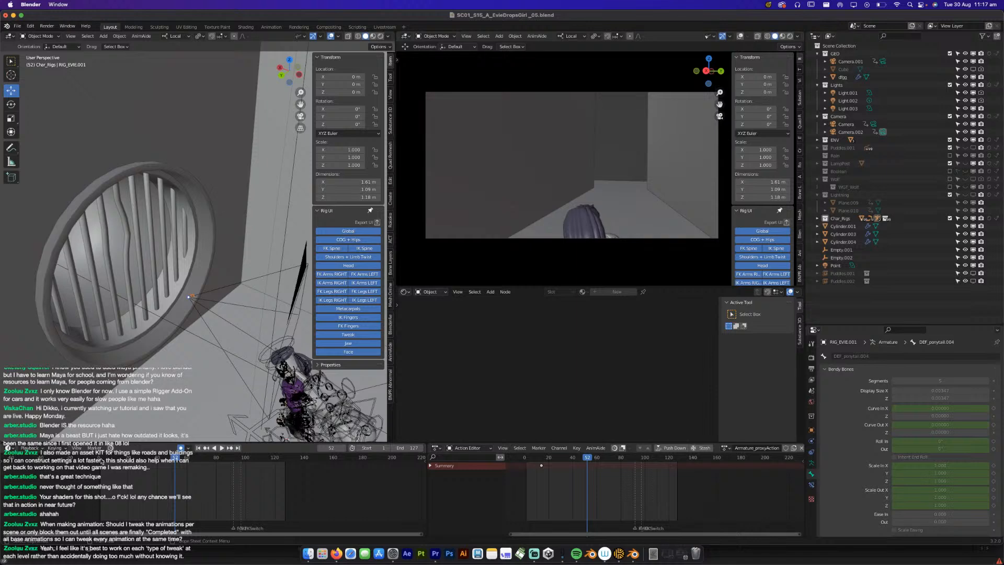
mouse_move(101, 463)
left_mouse_down()
mouse_move(130, 462)
mouse_move(103, 465)
mouse_move(104, 475)
left_mouse_up()
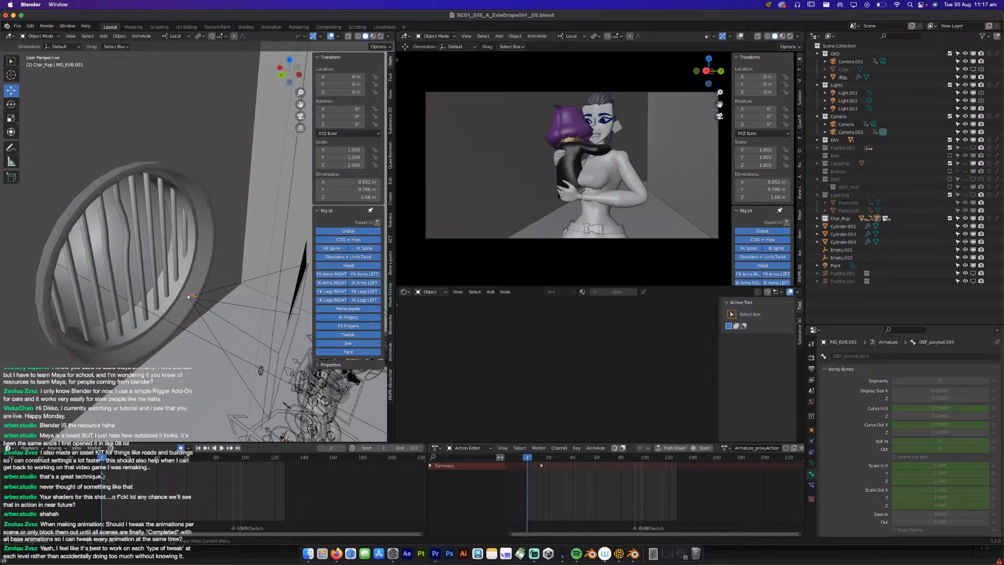
key("space")
key("super+s")
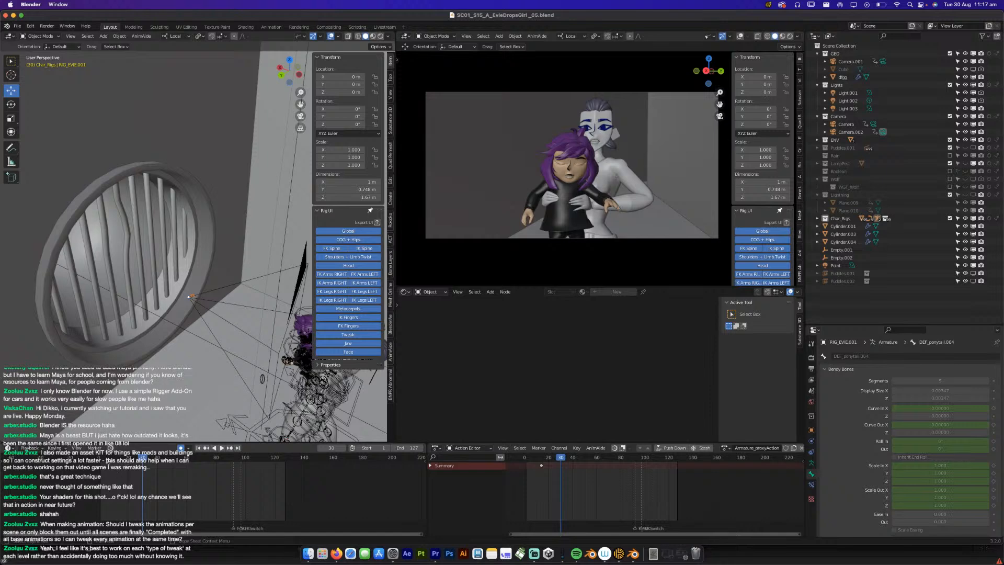
Loop the opening drop several times from the first frame to judge its timing, and save the file.
left_click(100, 461)
key("space")
left_click(101, 460)
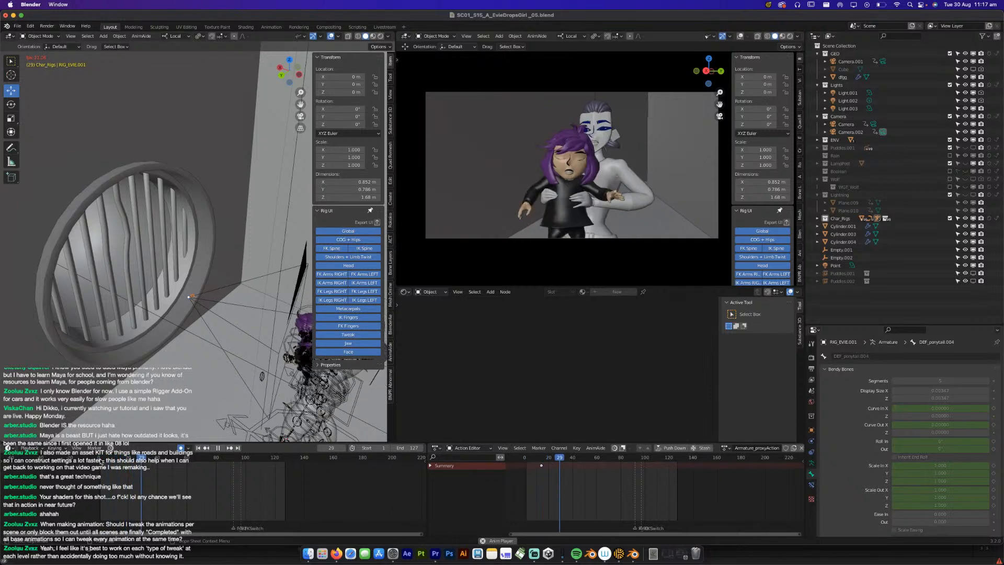
left_click(100, 460)
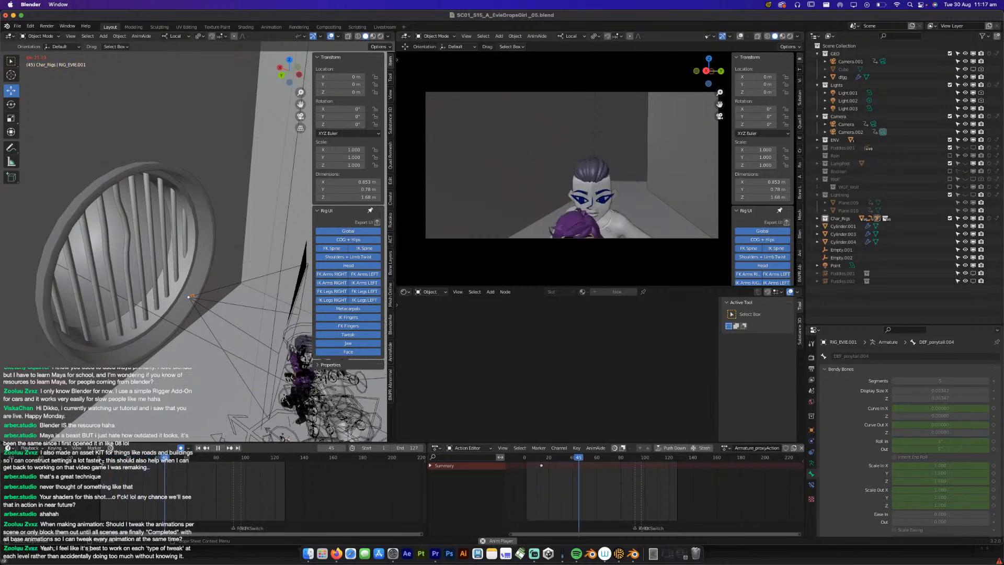
key("space")
key("super+s")
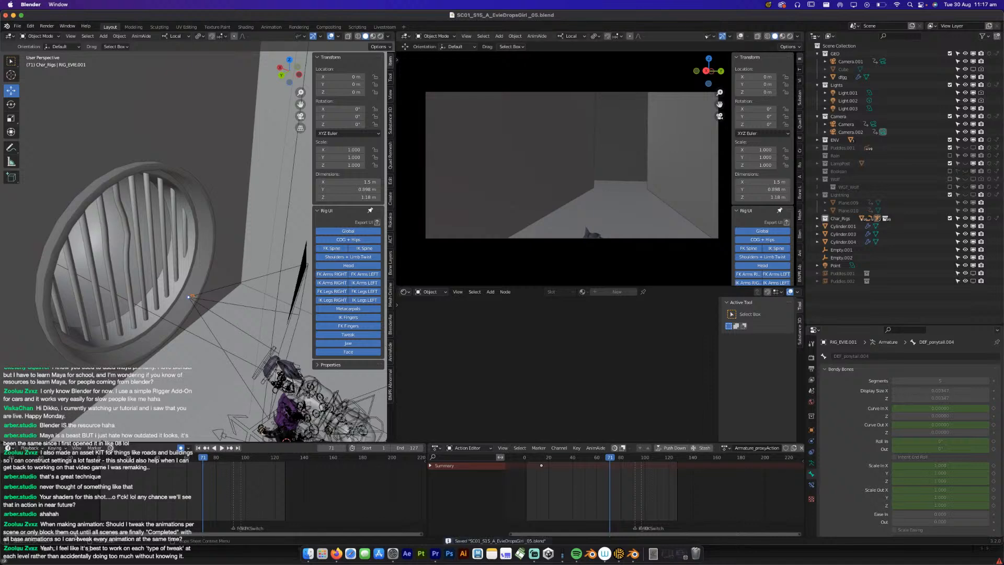
At frame 36, save the file and preview the camera view in rendered shading with the Rain collection enabled.
key("shift+ctrl+space")
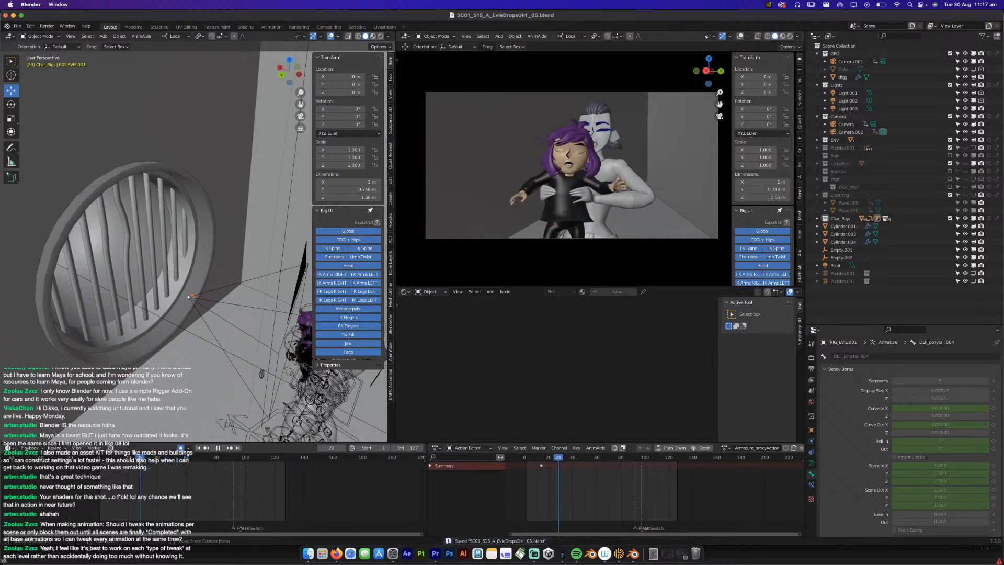
mouse_move(134, 466)
left_mouse_down()
mouse_move(167, 467)
mouse_move(140, 466)
mouse_move(151, 469)
left_mouse_up()
key("super+s")
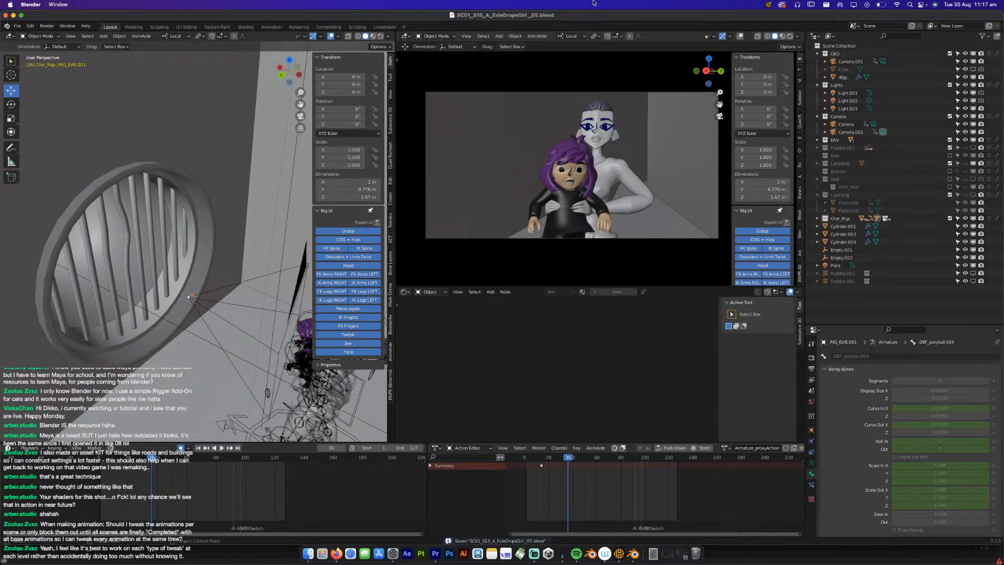
left_click(789, 37)
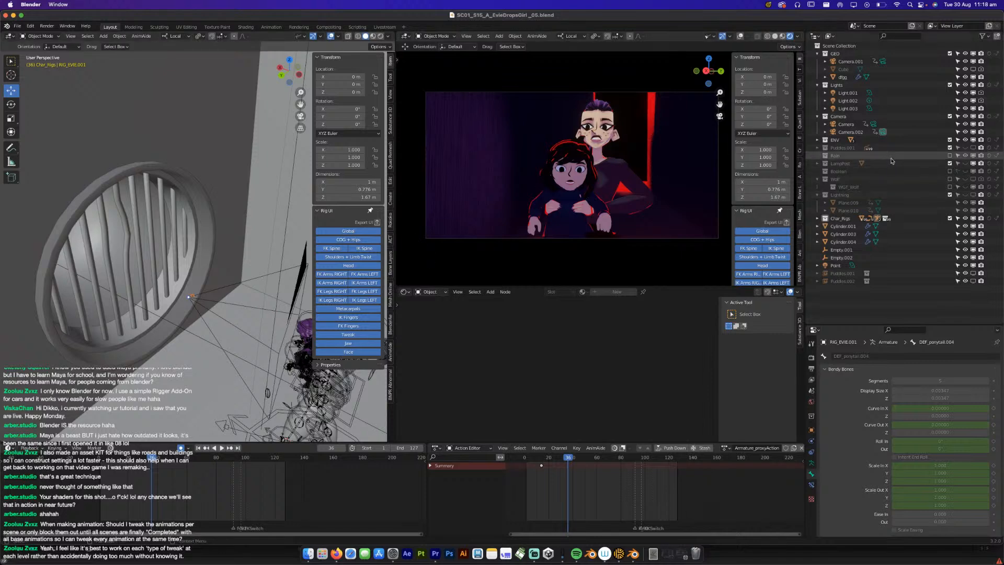
left_click(950, 157)
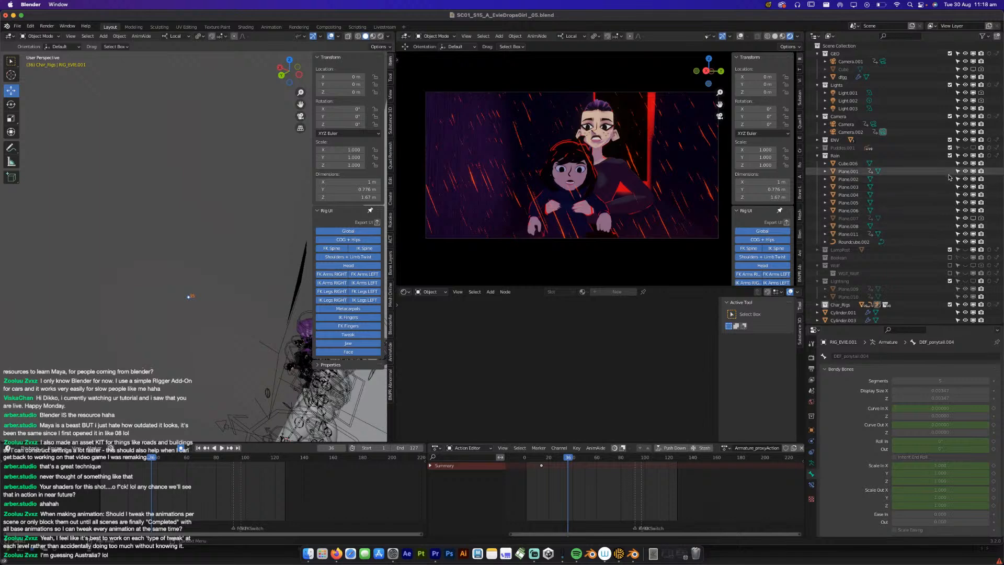
Show the Puddles.001 collection in the viewport and save the file.
left_click(972, 149)
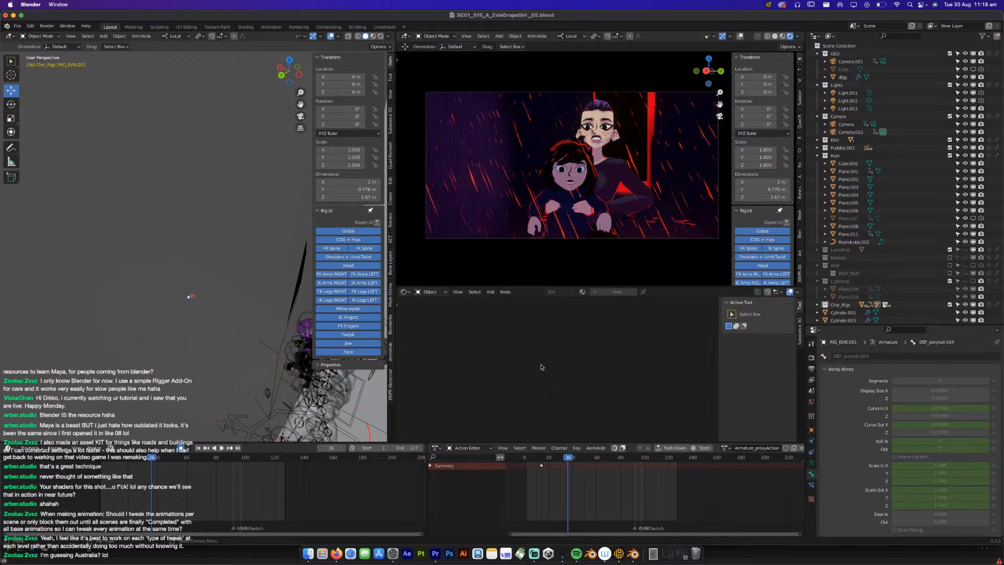
scroll(207, 260, "down", 5)
middle_click_drag(210, 271, 245, 289)
key("super+s")
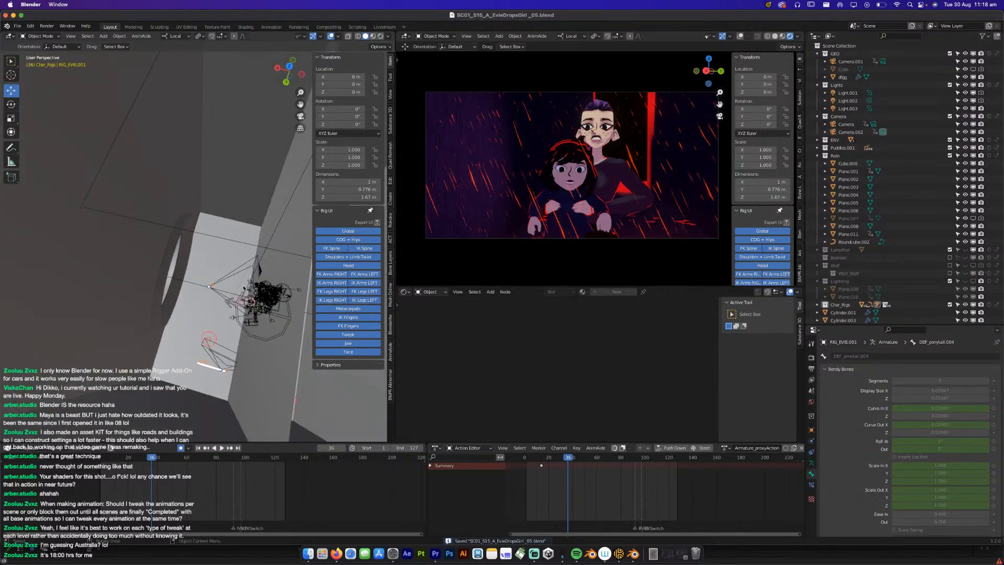
Check where Light.001, Light.002, Light.003 and the existing point light sit relative to the characters and camera.
left_click(847, 100)
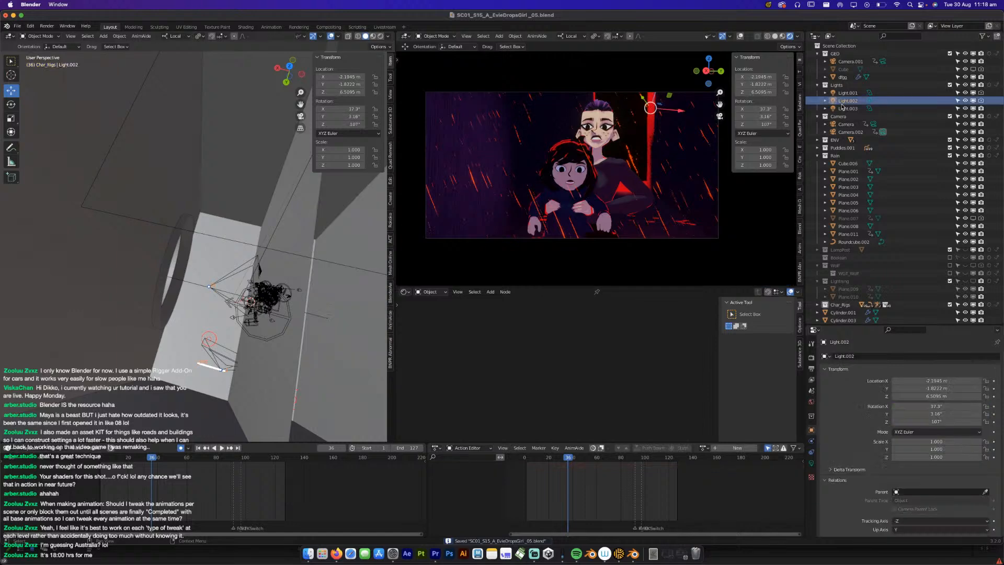
scroll(176, 189, "down", 3)
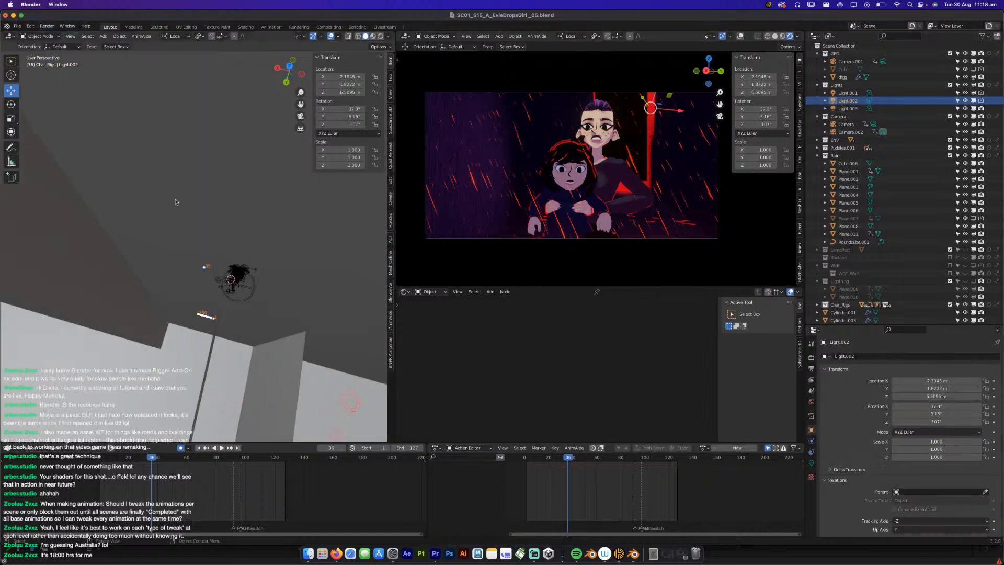
middle_click_drag(268, 287, 403, 303)
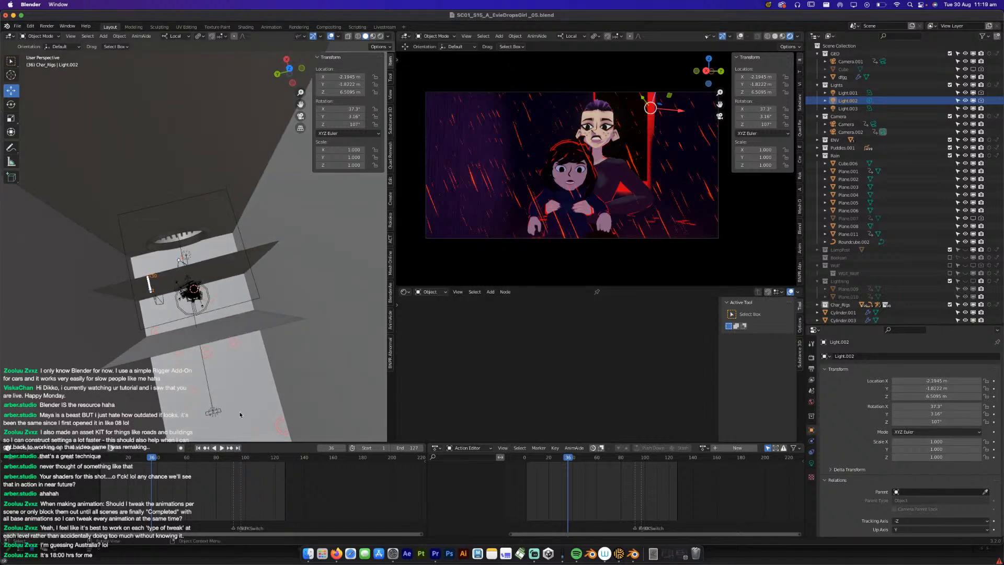
left_click(857, 109)
left_click(848, 93)
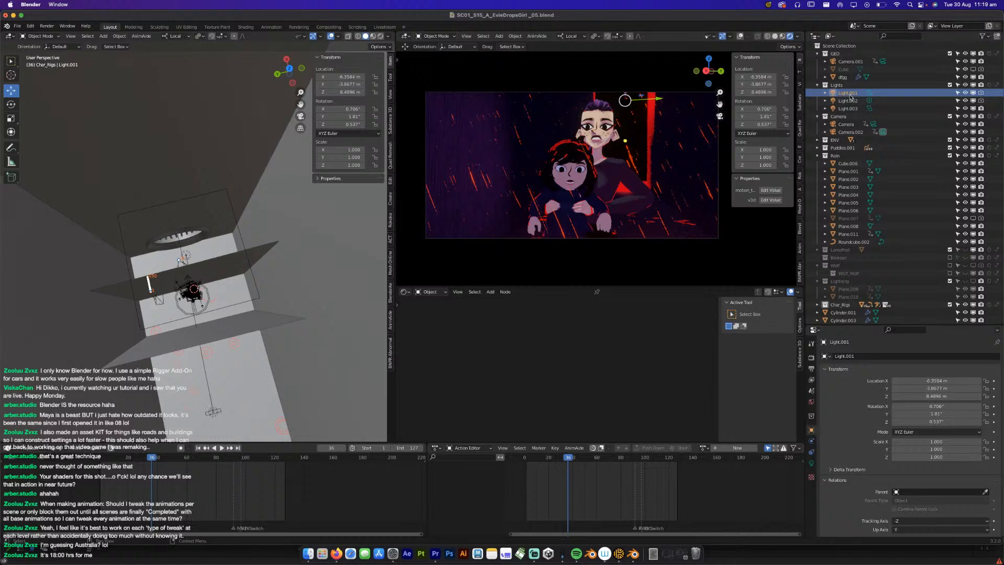
left_click(210, 413)
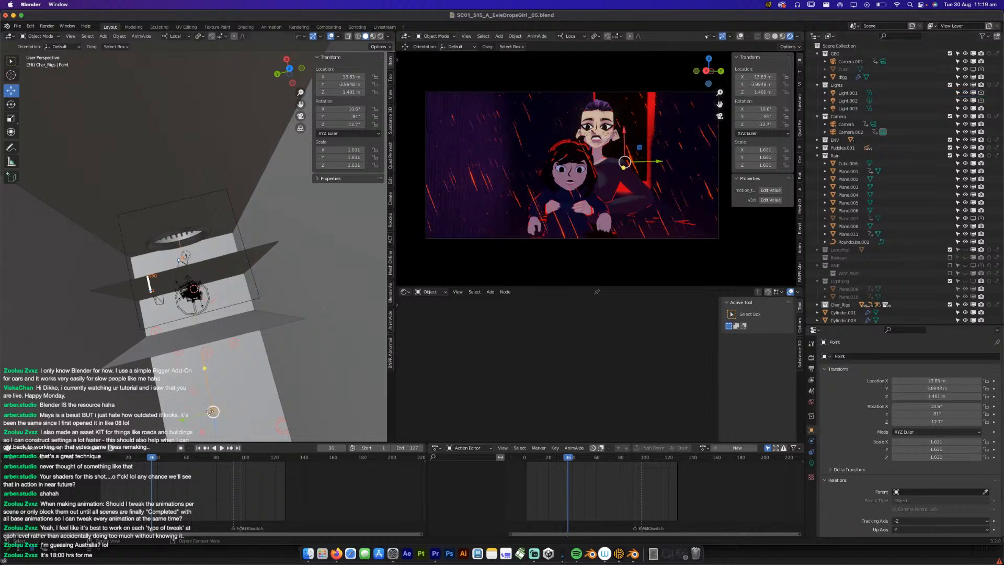
left_click(842, 101)
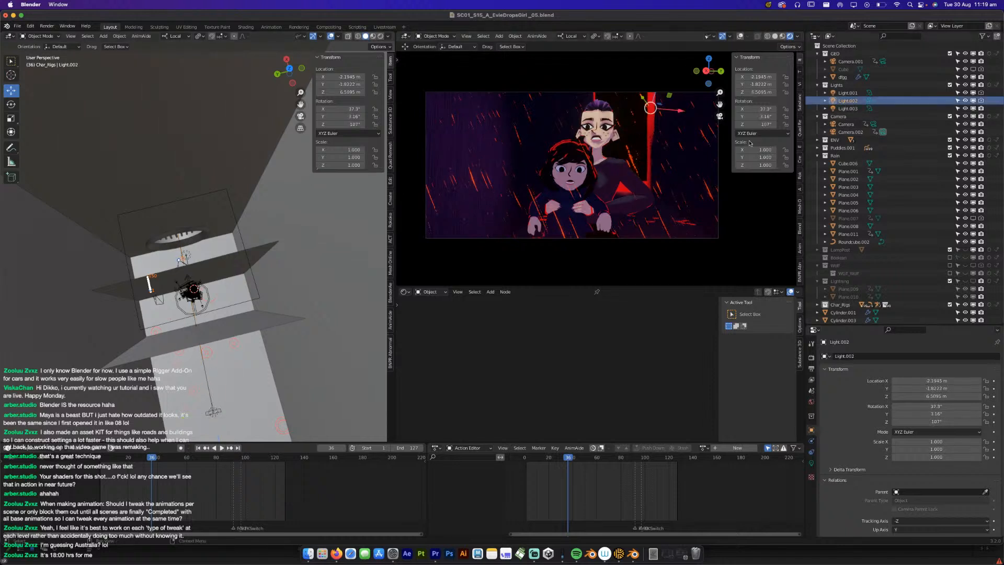
left_click(184, 264)
Add a new point light to the scene near the characters and the round grate.
middle_click_drag(184, 264, 205, 315)
scroll(198, 245, "up", 5)
key("shift+a")
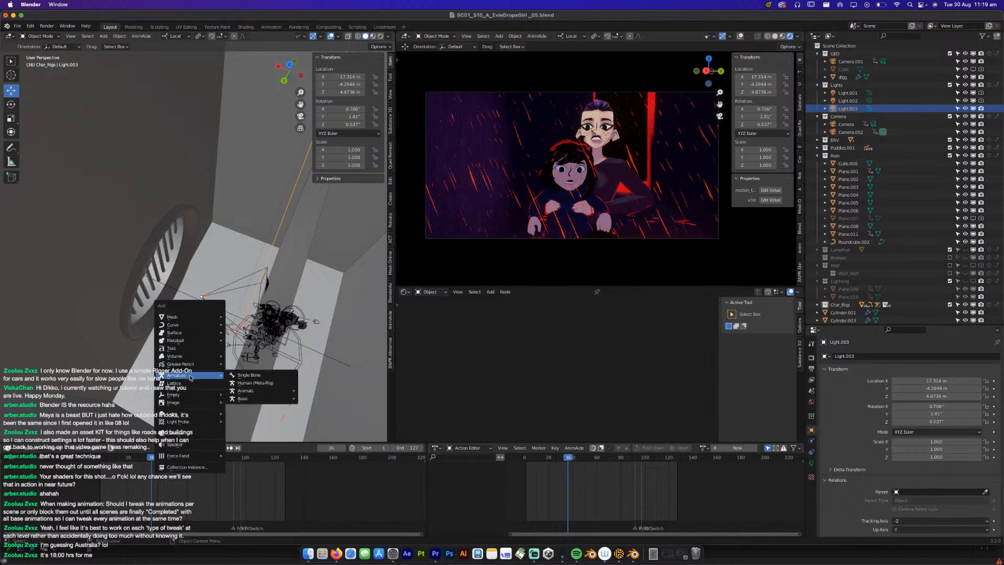
mouse_move(187, 376)
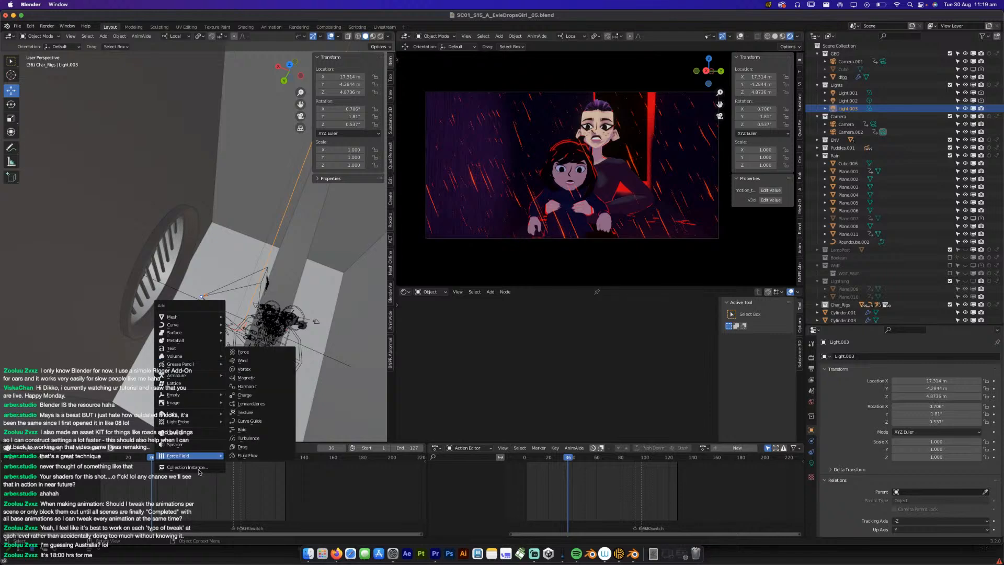
mouse_move(208, 415)
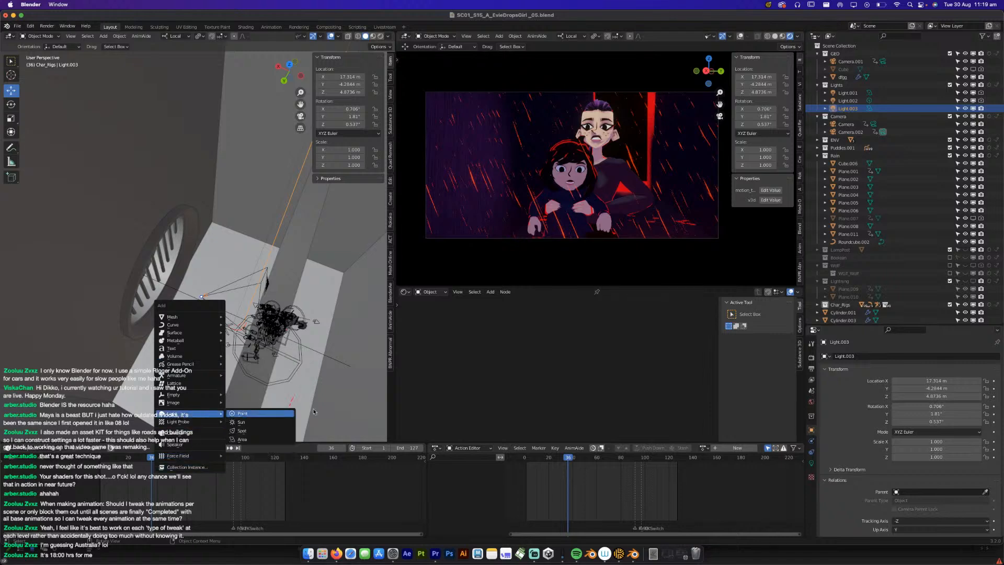
left_click(282, 414)
Raise the new point light to a height of about 1.16 m, shift it to X 17.972 m and save the file.
mouse_move(244, 373)
middle_mouse_down()
mouse_move(240, 400)
mouse_move(226, 372)
middle_mouse_up()
scroll(226, 372, "up", 4)
key("g")
key("z")
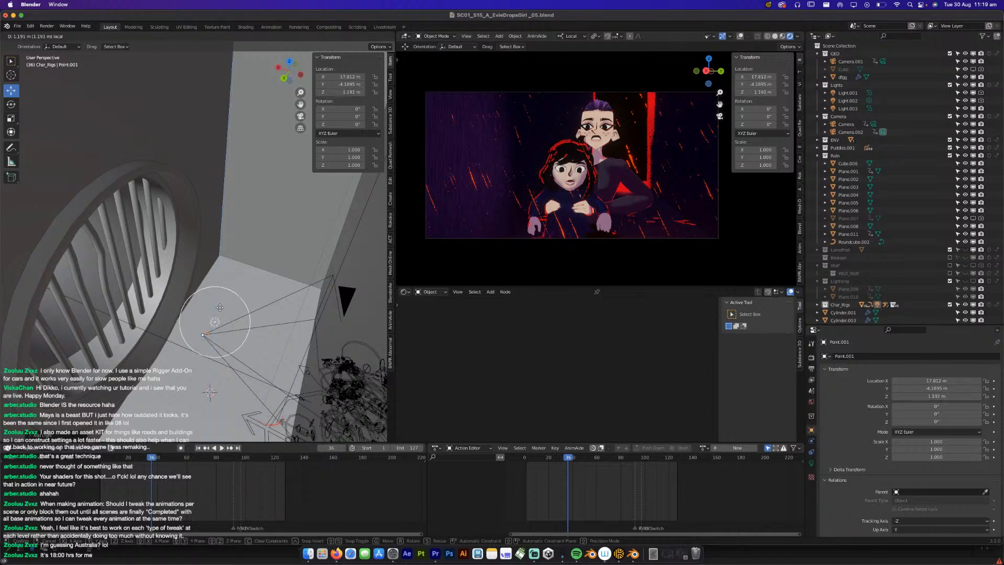
left_click(220, 307)
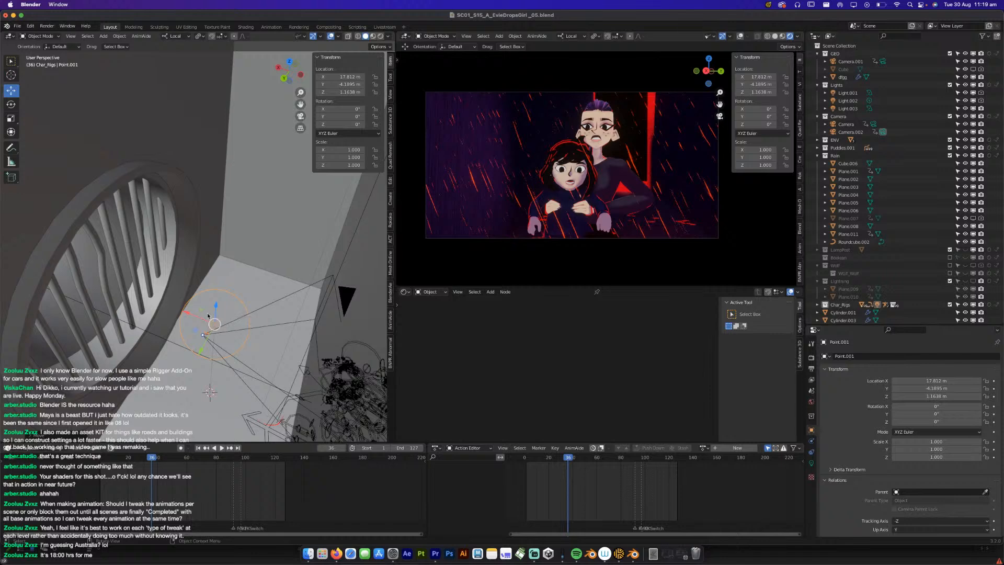
left_click_drag(189, 314, 166, 314)
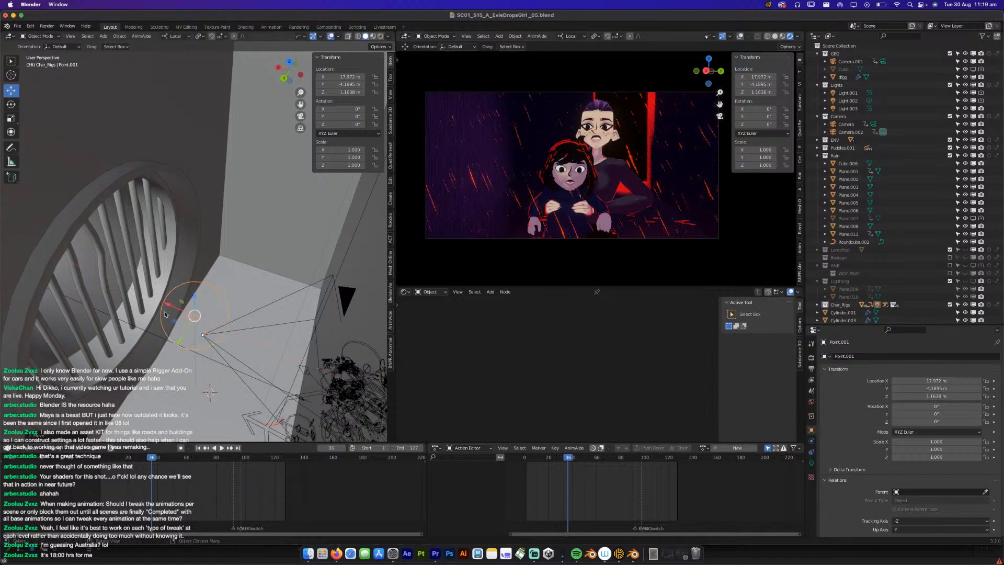
key("ctrl+s")
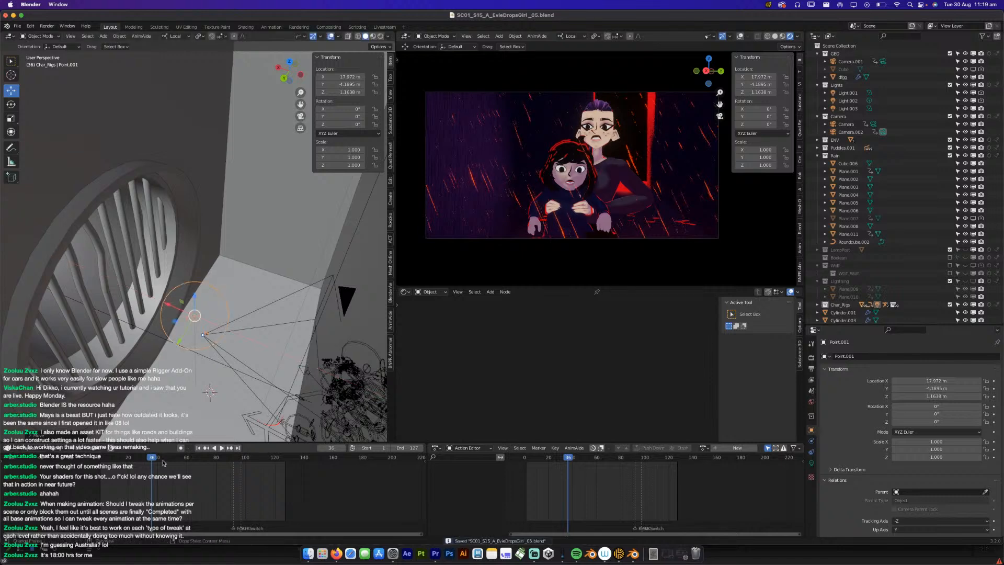
Play the shot, shift the new point light to X 18.108 m at frame 124, and save the file at frame 30.
key("space")
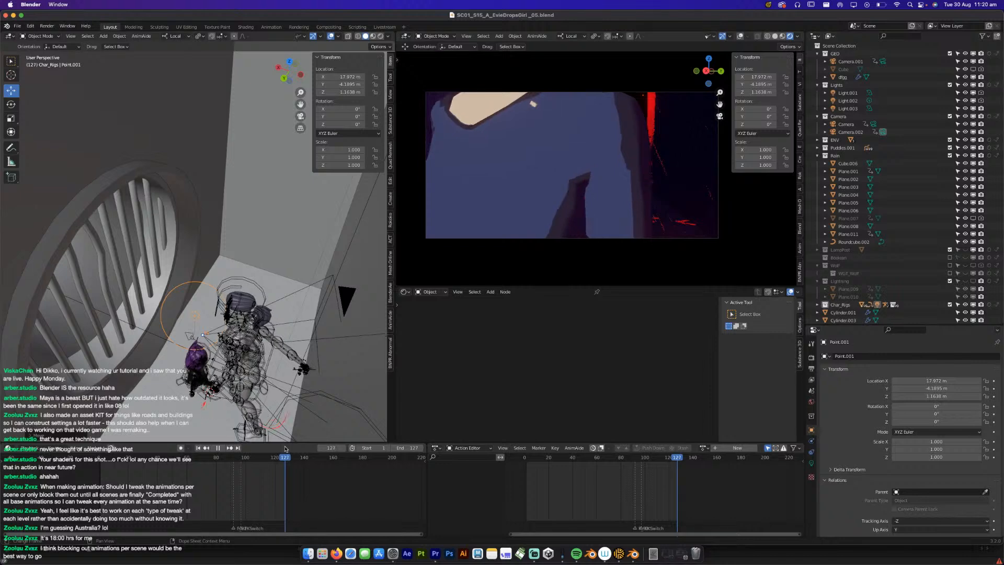
left_click_drag(285, 448, 280, 450)
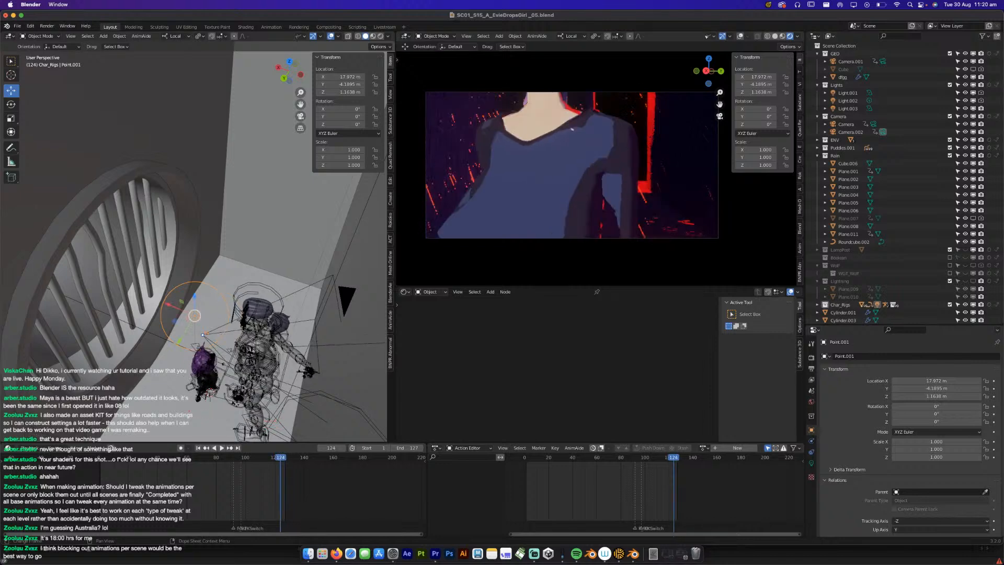
left_click_drag(185, 314, 168, 308)
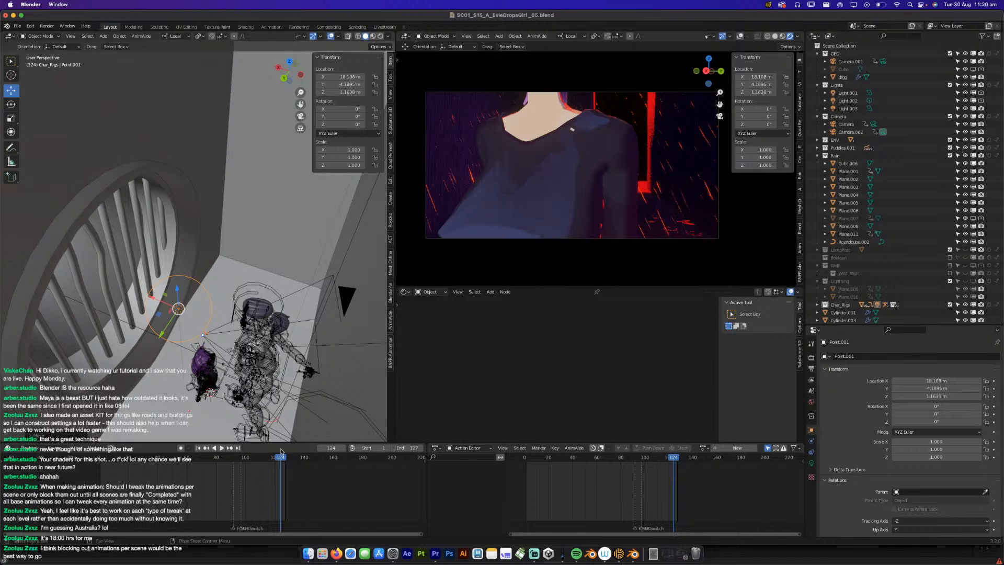
left_click_drag(283, 457, 142, 466)
key("space")
key("ctrl+s")
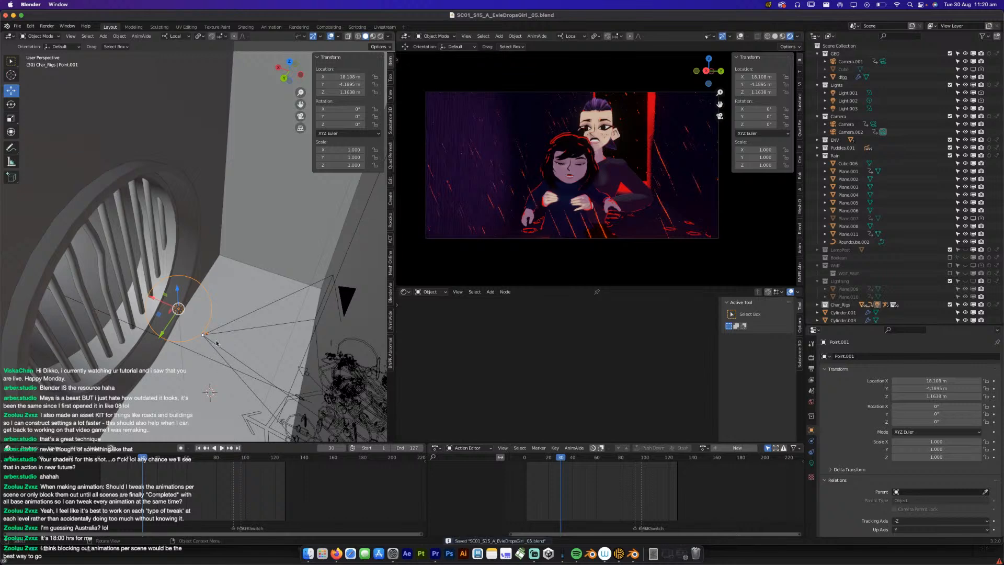
Open the recent file Baby_004.blend and preview the whole rigged character in rendered shading.
left_click(17, 26)
mouse_move(35, 50)
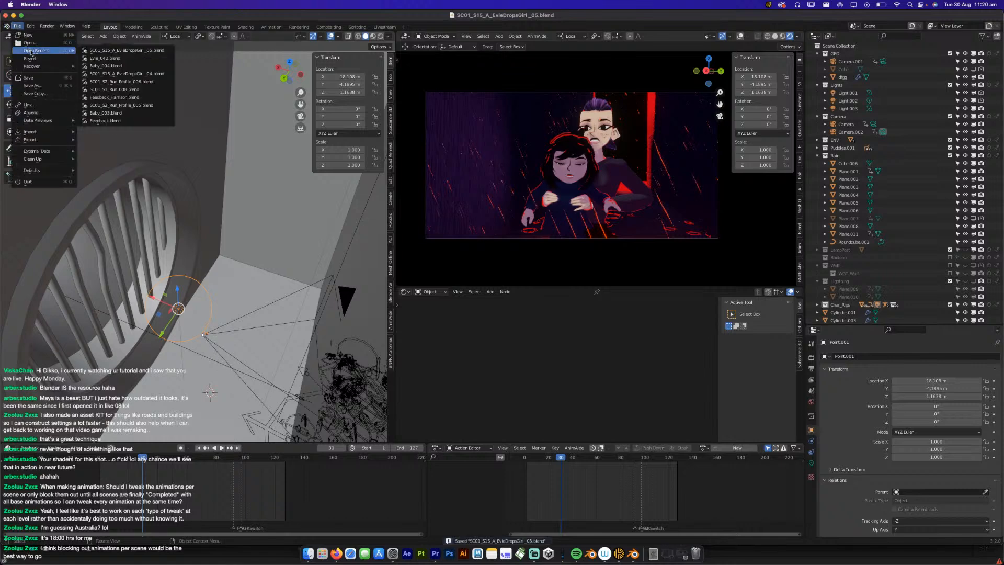
left_click(115, 66)
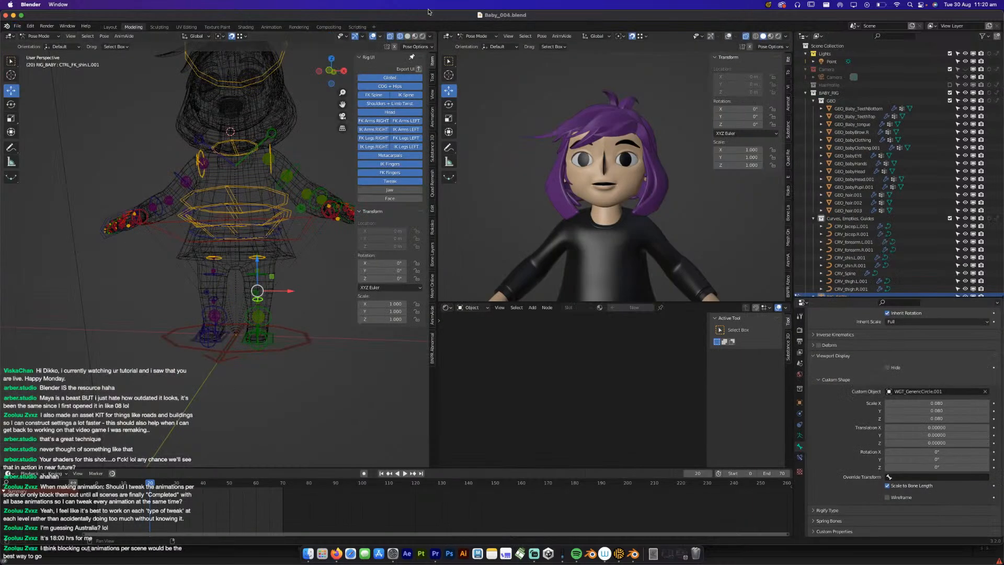
left_click(422, 37)
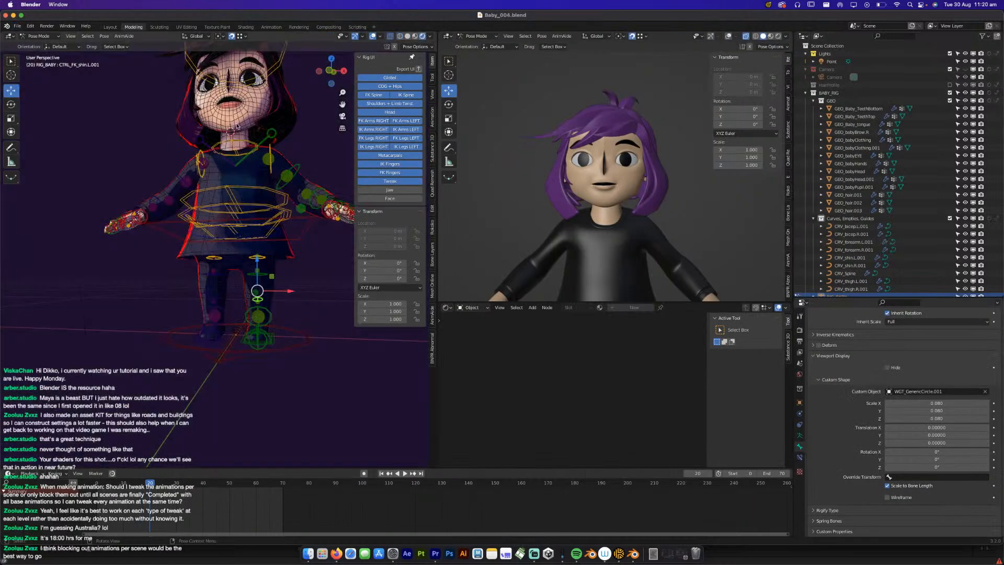
left_click(240, 124)
scroll(240, 134, "down", 2)
middle_click_drag(246, 146, 236, 252, "shift")
Switch to Object Mode, select the GEO_babyHead mesh to bring up its Baby_Face shader nodes, and save the file.
key("ctrl+Tab")
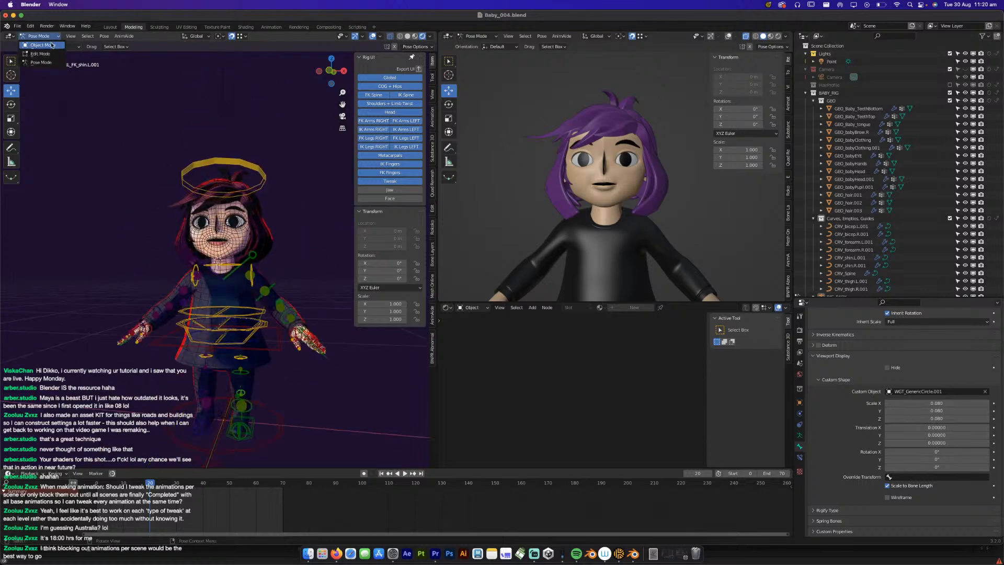
left_click(251, 246)
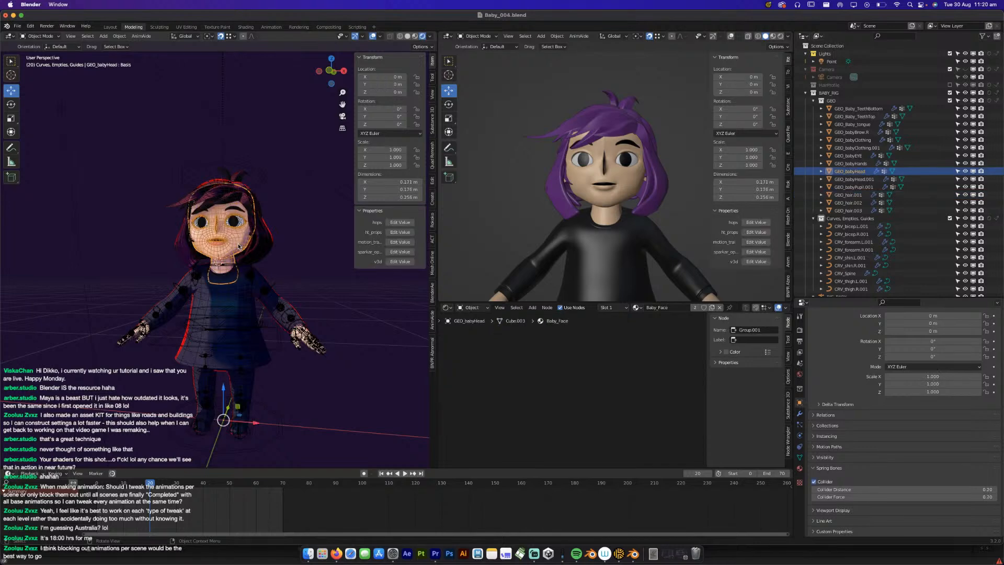
key("super+s")
middle_click_drag(512, 381, 535, 447)
scroll(551, 413, "up", 4)
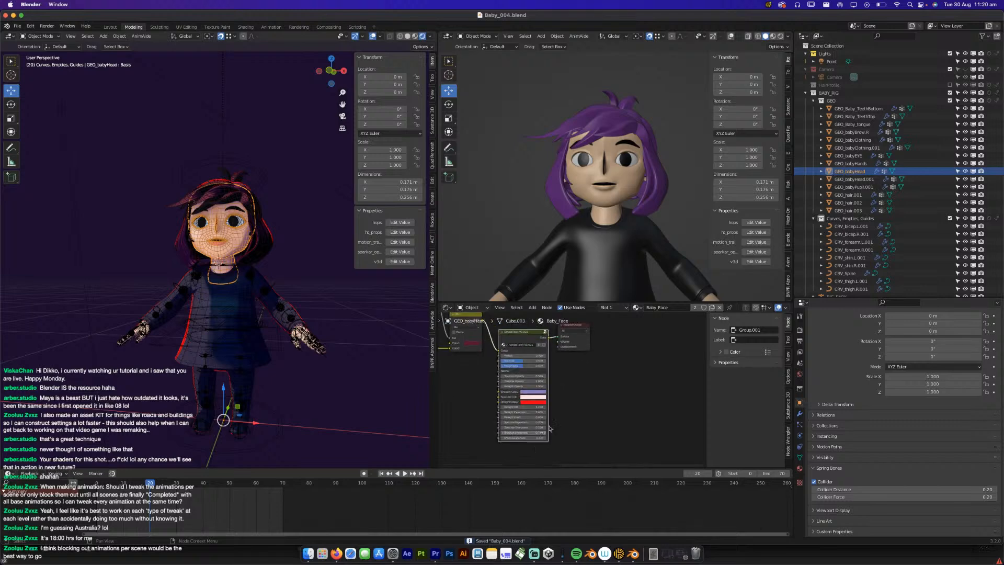
Set Shadow Sharpness to 0.930 on the Baby_Face shader group and check the face up close.
middle_click_drag(558, 415, 613, 403)
scroll(605, 389, "up", 1)
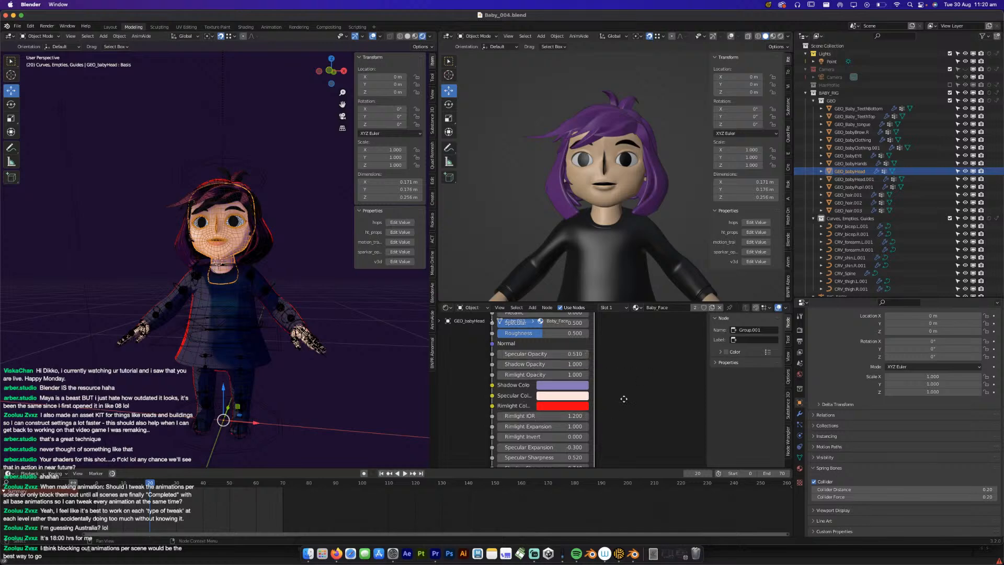
middle_click_drag(624, 399, 617, 350)
scroll(566, 389, "up", 1)
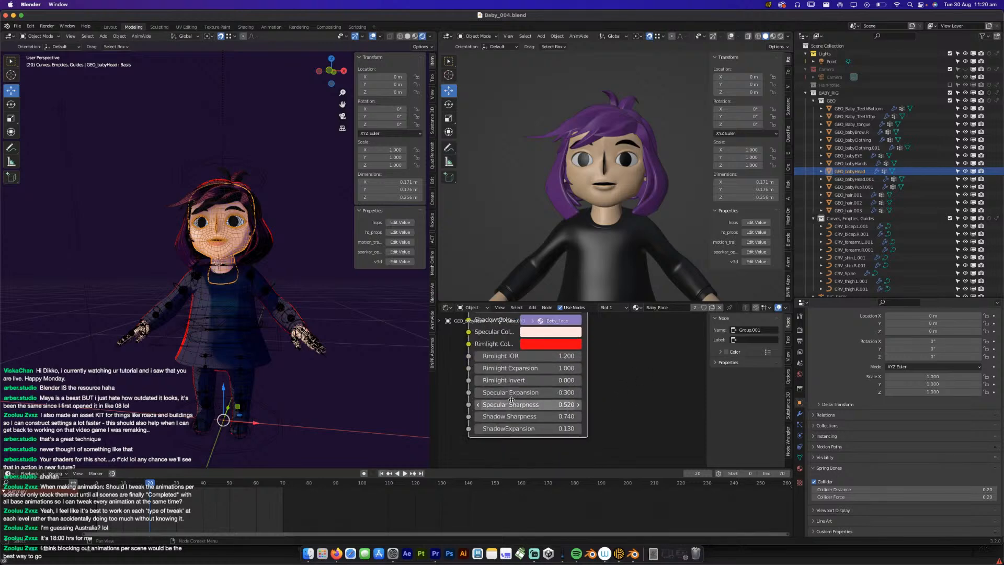
left_click_drag(505, 417, 535, 417)
scroll(130, 256, "up", 5)
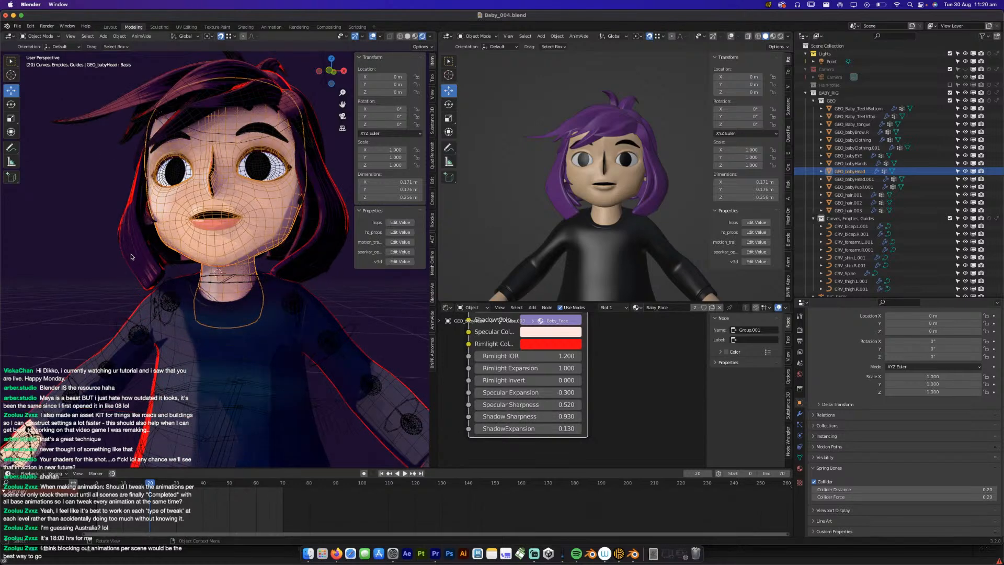
middle_click_drag(184, 237, 174, 320, "shift")
scroll(474, 360, "up", 1)
Set the face shader's Specular Opacity to 0.610, Specular Sharpness to 0.970 and Specular Expansion to -0.560.
middle_click_drag(465, 365, 485, 480)
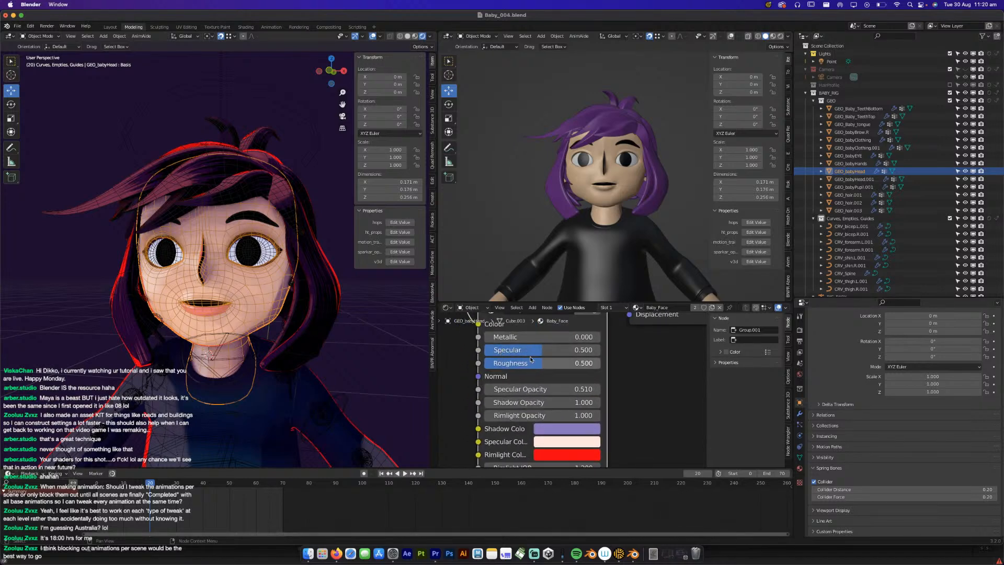
mouse_move(496, 389)
left_mouse_down()
mouse_move(522, 389)
mouse_move(488, 389)
mouse_move(501, 388)
left_mouse_up()
scroll(495, 415, "down", 5)
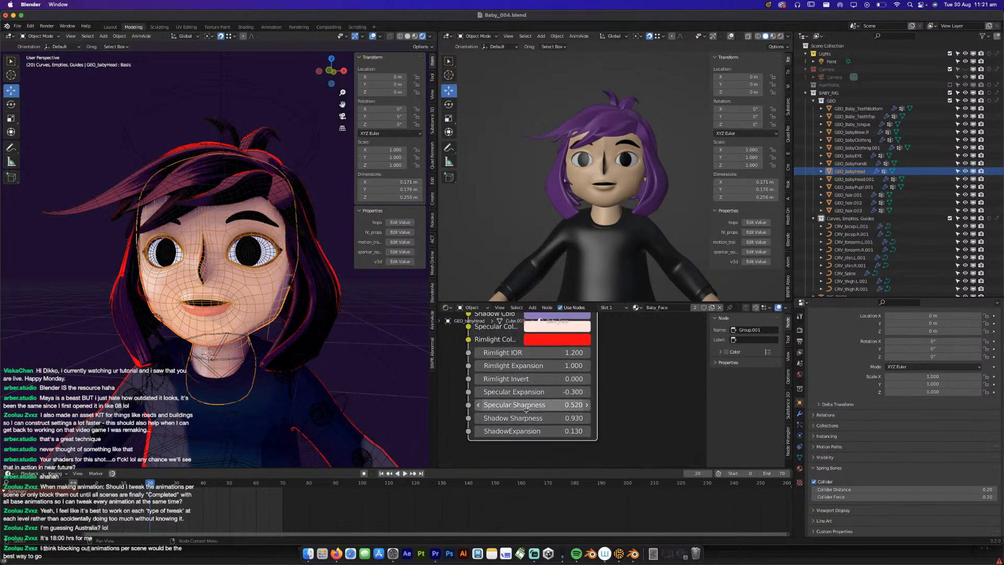
mouse_move(501, 404)
left_mouse_down()
mouse_move(558, 404)
mouse_move(495, 392)
left_mouse_up()
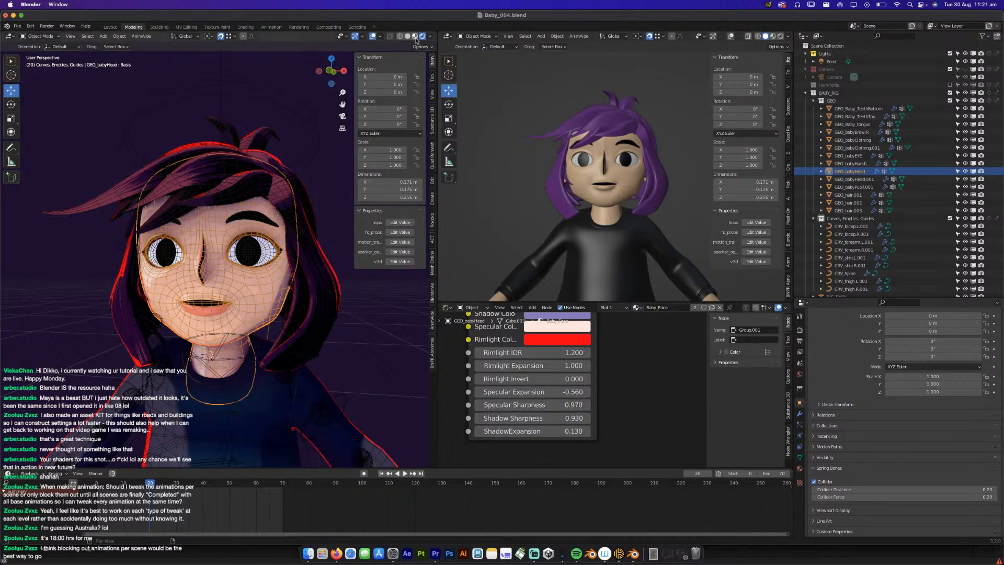
Hide the overlays in the rendered viewport and view the shaded face from another angle.
left_click(379, 36)
left_click(372, 36)
middle_click_drag(458, 387, 465, 421)
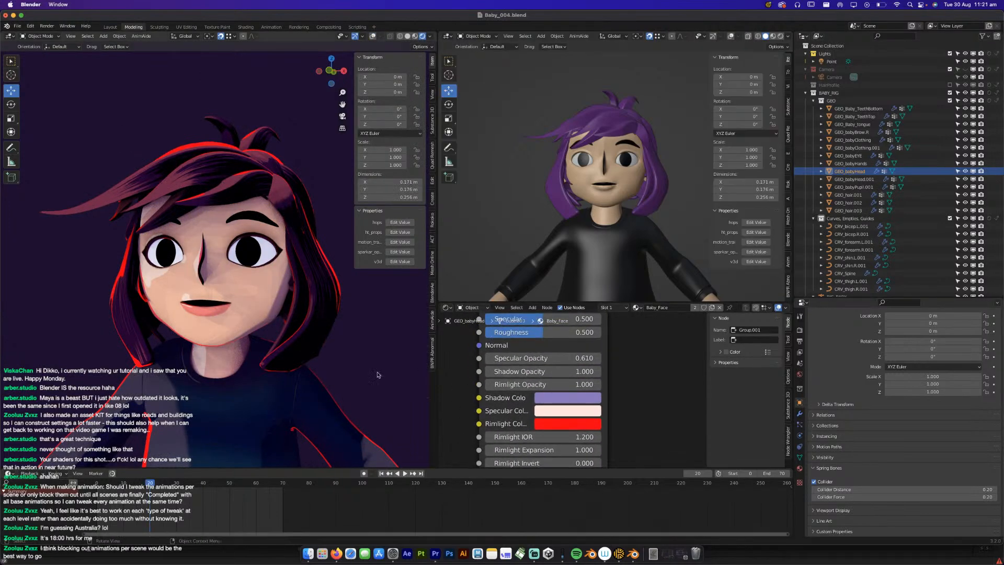
scroll(242, 368, "down", 2)
middle_click_drag(242, 368, 371, 401)
Adjust the face shader's Specular Expansion to -0.620 and Specular Sharpness to 0.800, checking the highlight from another angle.
middle_click_drag(499, 430, 503, 364)
left_click_drag(547, 410, 541, 410)
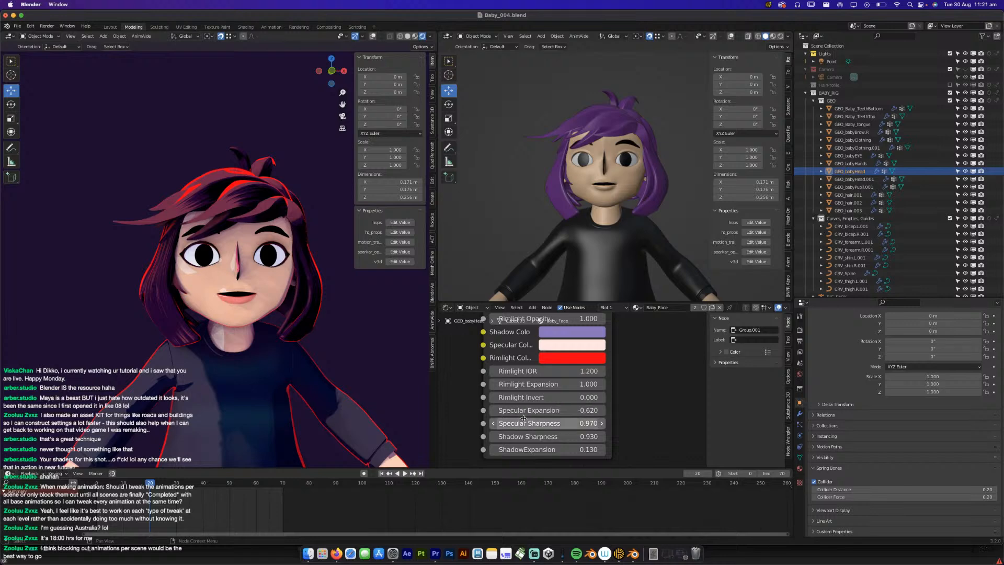
left_click_drag(547, 423, 557, 422)
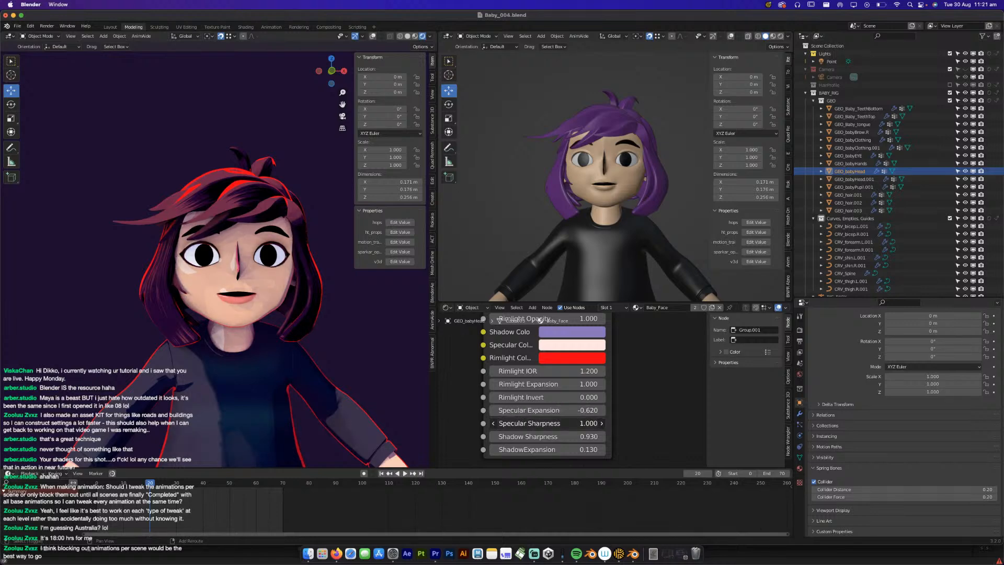
left_click_drag(547, 423, 502, 423)
middle_click_drag(232, 397, 209, 394)
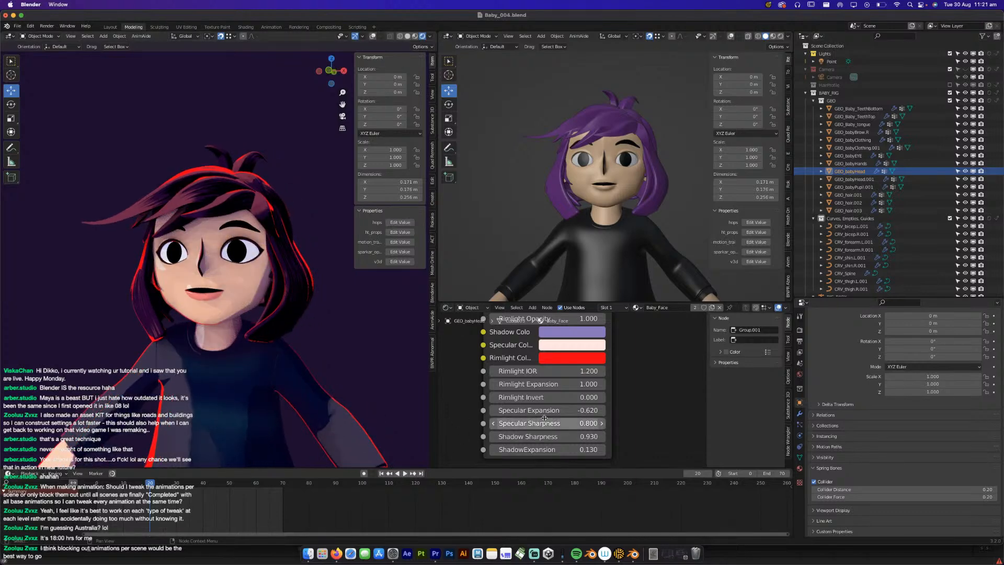
Set the face shader's Shadow Sharpness to 1.000 and ShadowExpansion to 0.150, checking the shading on the whole character.
mouse_move(544, 410)
left_mouse_down()
mouse_move(561, 410)
mouse_move(543, 410)
left_mouse_up()
mouse_move(541, 449)
left_mouse_down()
mouse_move(553, 440)
mouse_move(512, 446)
mouse_move(530, 446)
left_mouse_up()
scroll(289, 382, "down", 3)
middle_click_drag(289, 382, 337, 381)
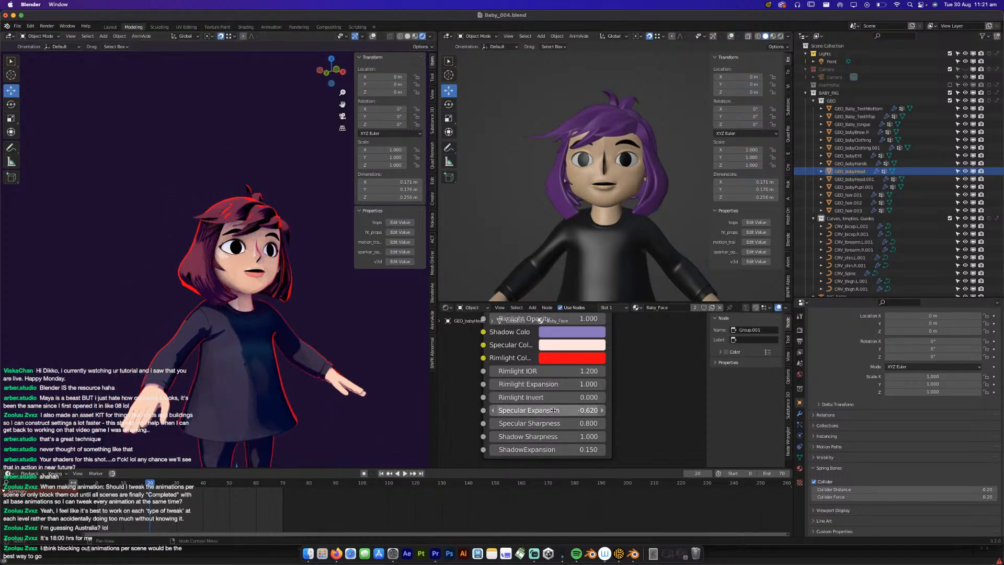
scroll(498, 408, "up", 2)
scroll(498, 408, "up", 5)
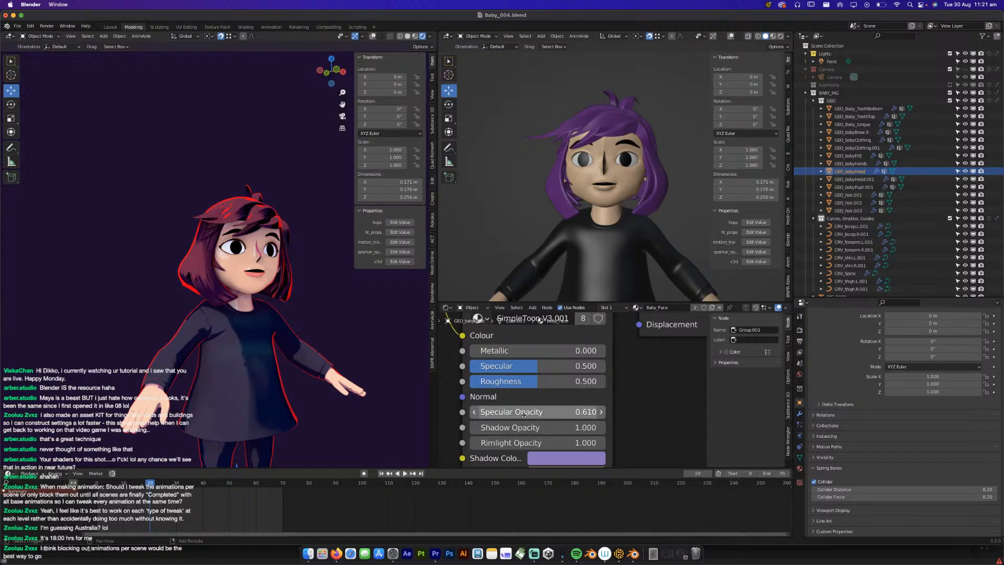
Save Baby_004.blend, reopen SC01_S15_A_EvieDropsGirl_05.blend and display its camera view in rendered shading.
key("super+s")
left_click(17, 25)
mouse_move(33, 51)
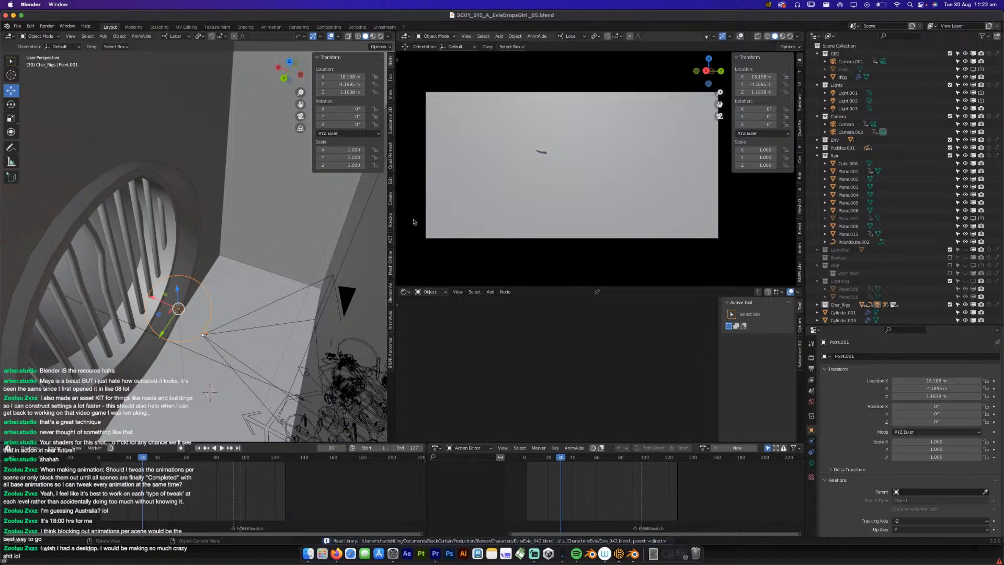
left_click(789, 39)
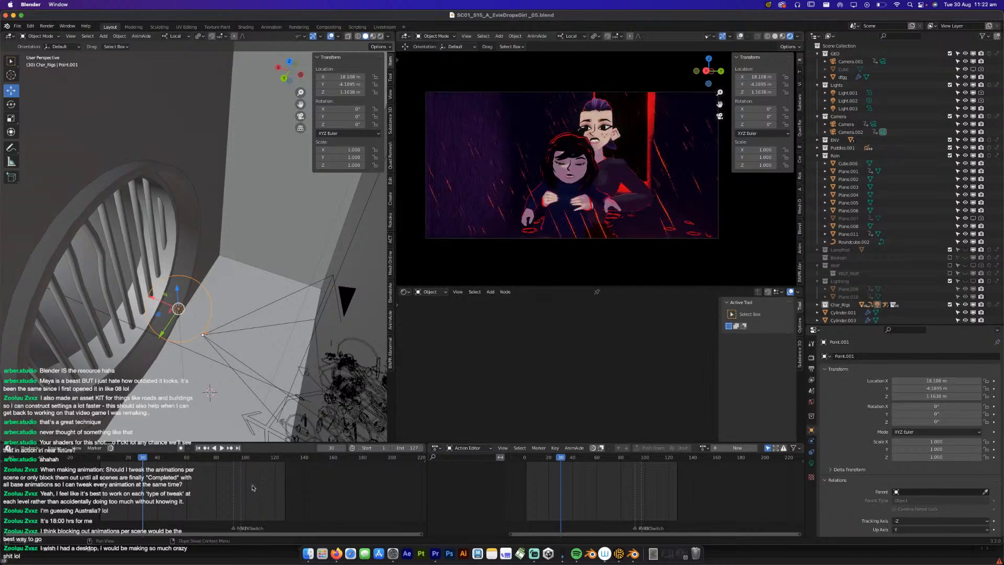
Save the shot file and play the animation to review the rendered characters, stopping at frame 27.
key("super+s")
key("space")
left_click_drag(155, 458, 130, 461)
key("space")
key("space")
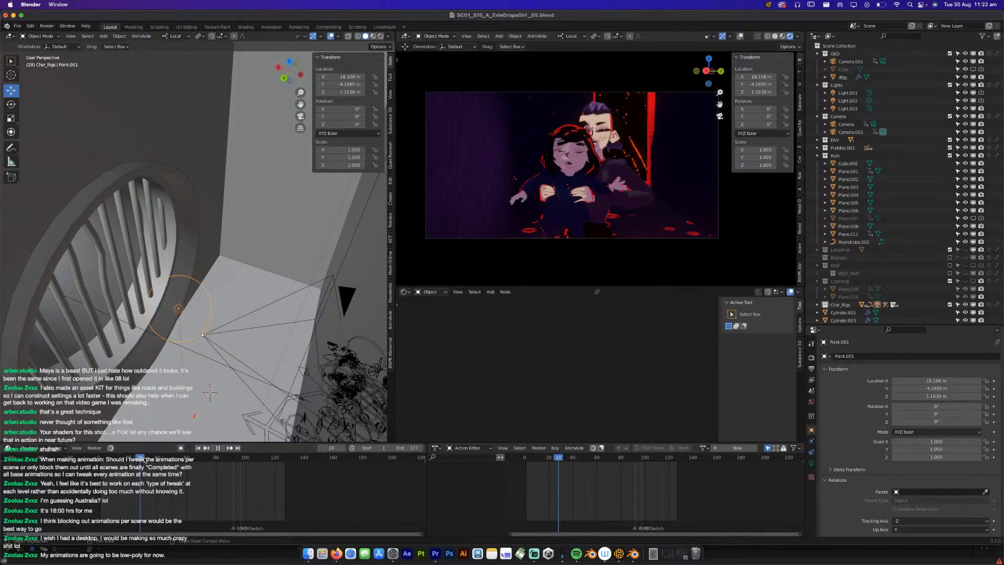
left_click_drag(140, 461, 139, 462)
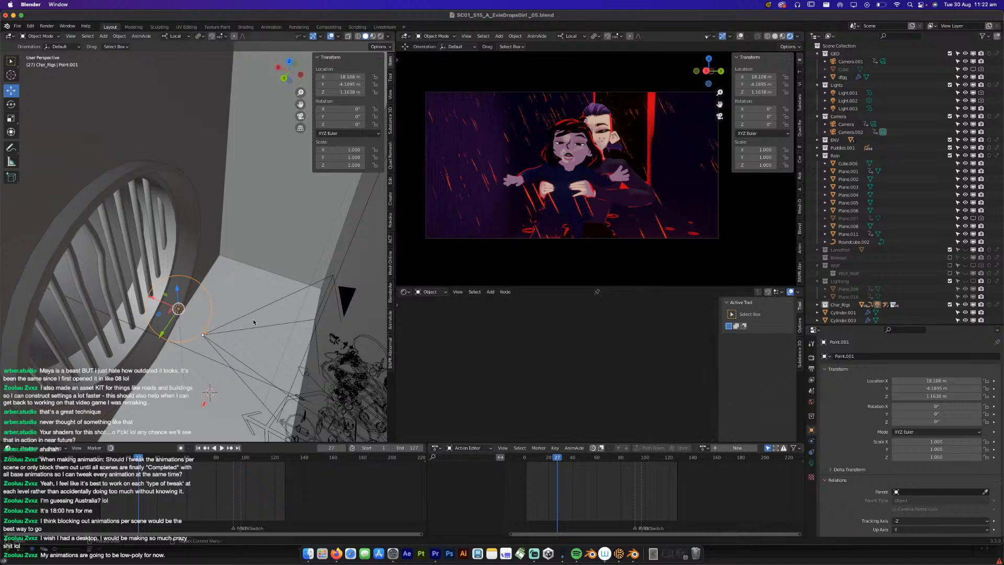
Change the Point.001 light to an area light aimed toward the characters and set its power to 6.2 W.
left_click(810, 462)
left_click(978, 391)
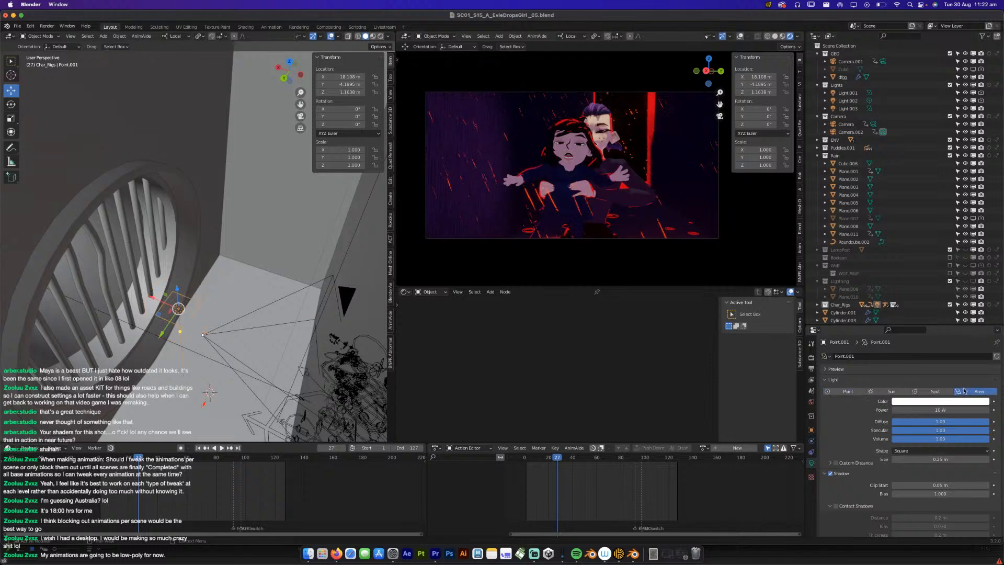
left_click_drag(181, 331, 289, 376)
middle_click_drag(322, 377, 188, 286)
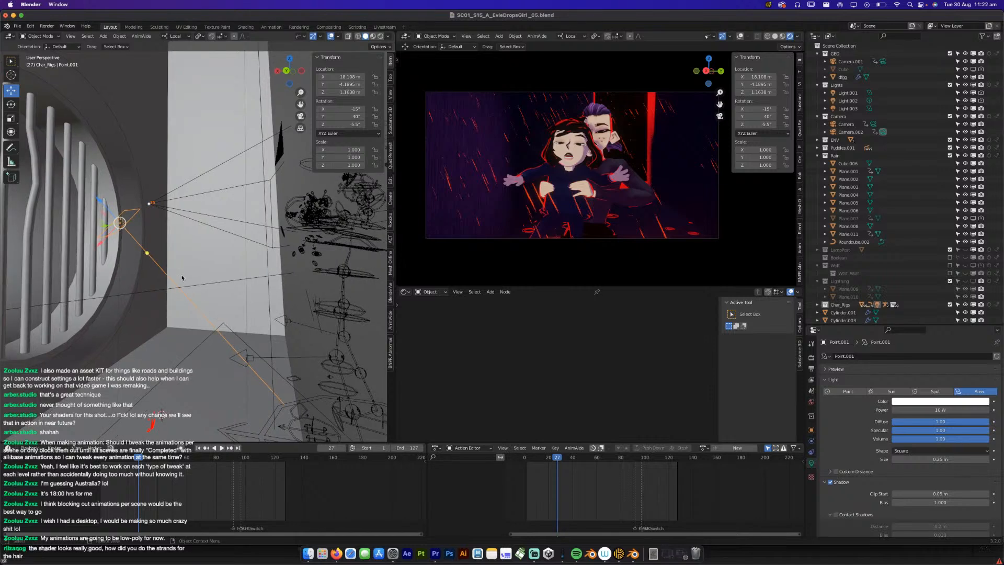
left_click_drag(147, 253, 326, 282)
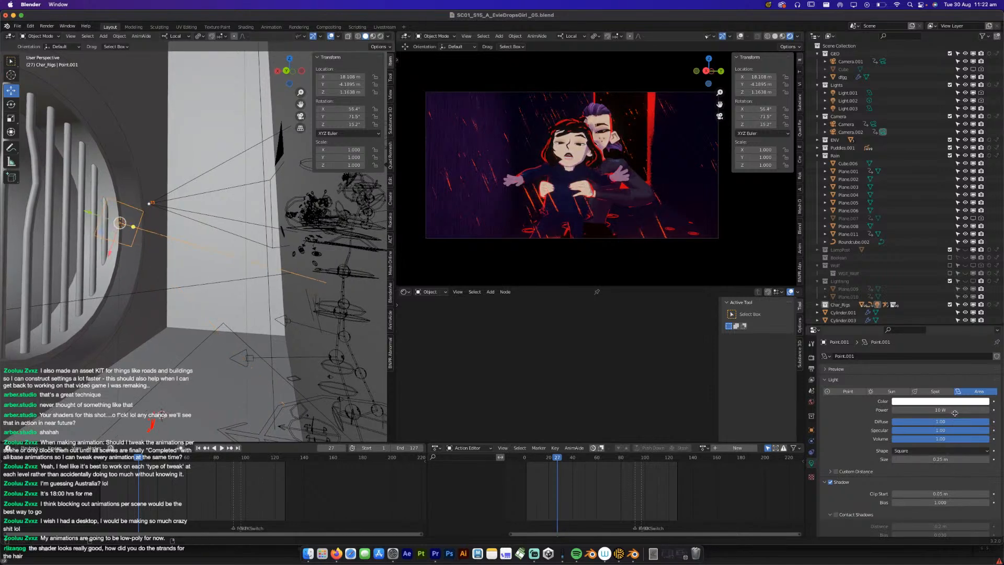
mouse_move(939, 409)
left_mouse_down()
mouse_move(901, 410)
mouse_move(932, 410)
left_mouse_up()
Move the area light slightly along the global Z axis and enlarge it to about 0.38 m.
middle_click_drag(42, 263, 122, 174)
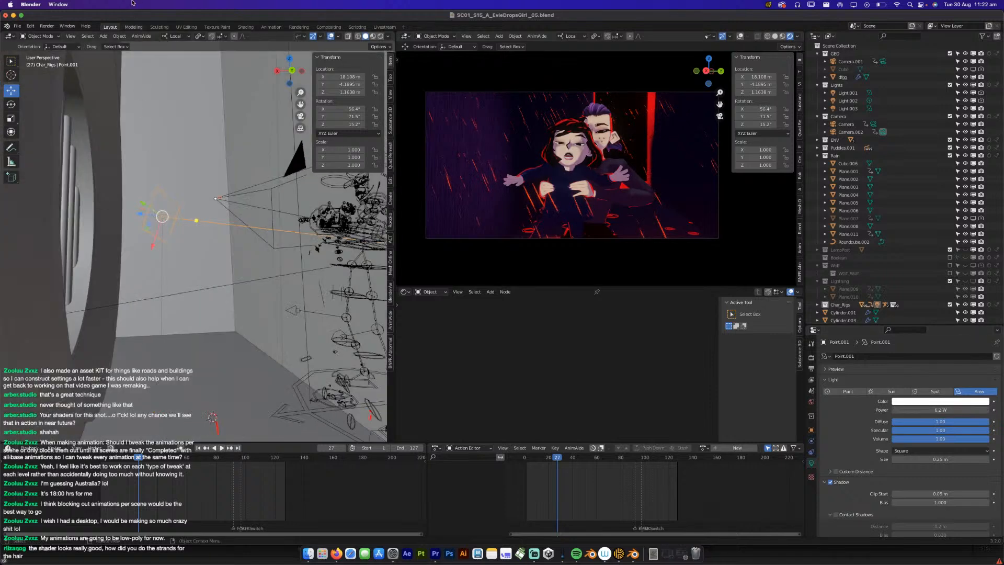
left_click(172, 37)
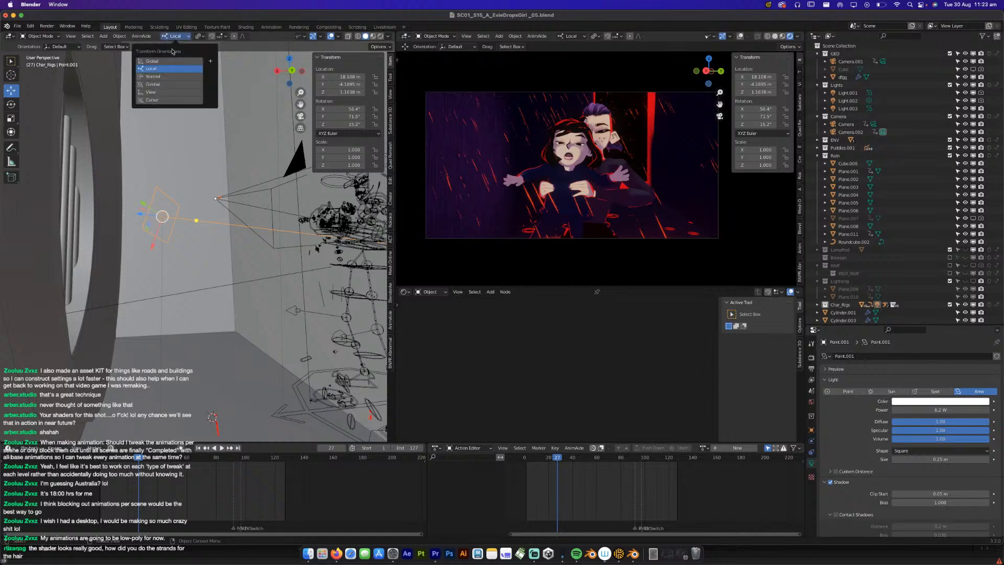
left_click(166, 61)
left_click_drag(159, 187, 159, 153)
middle_click_drag(154, 260, 161, 223)
mouse_move(161, 209)
left_mouse_down()
mouse_move(158, 159)
mouse_move(158, 207)
left_mouse_up()
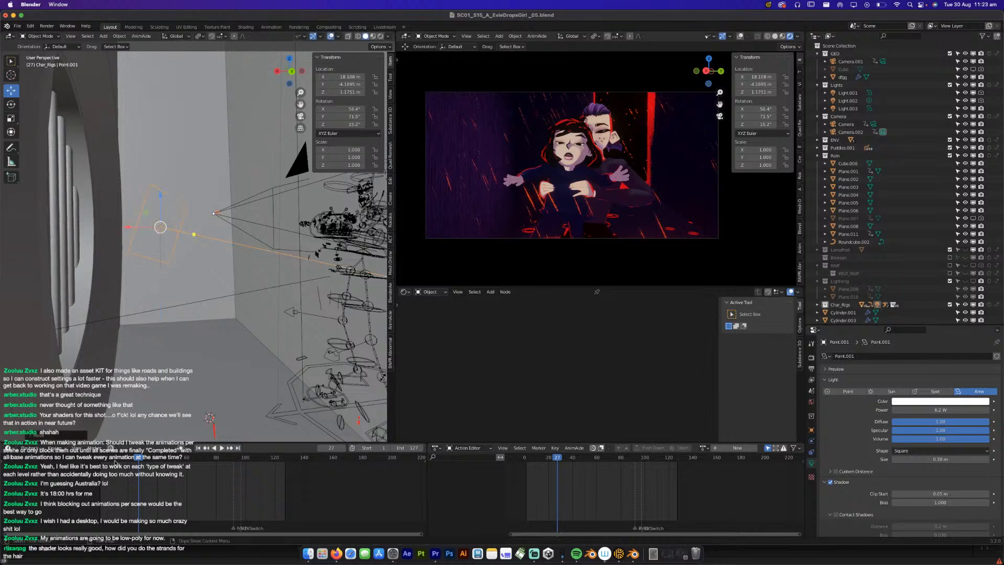
Play the shot to frame 42 and try aiming the area light more steeply downward.
key("space")
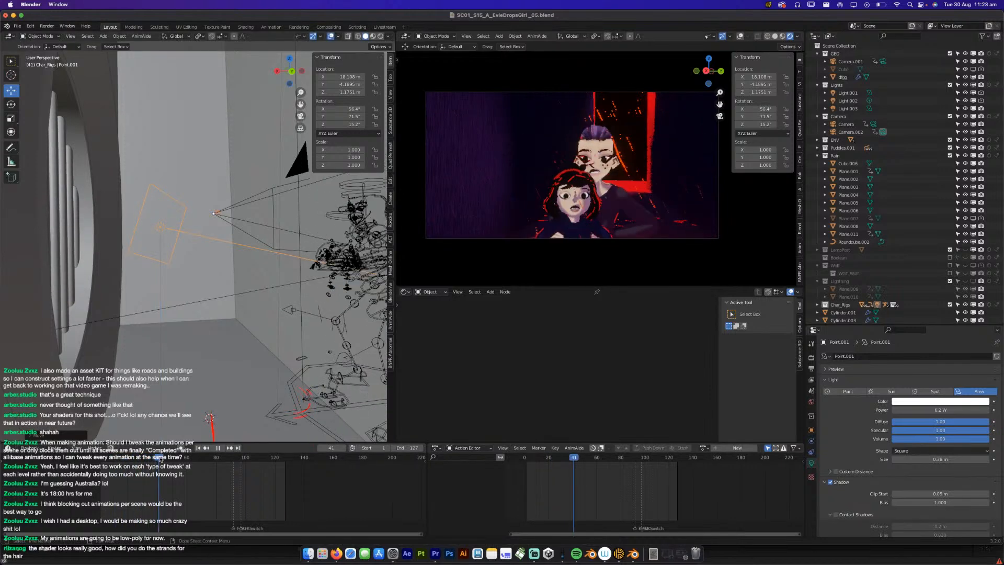
key("space")
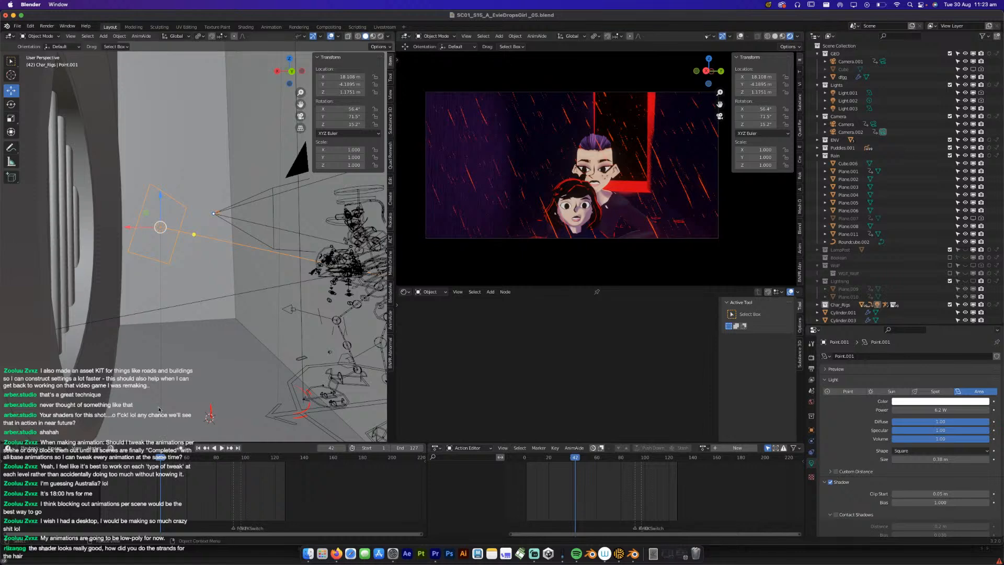
middle_click_drag(110, 216, 134, 309)
left_click_drag(182, 338, 191, 367)
key("x")
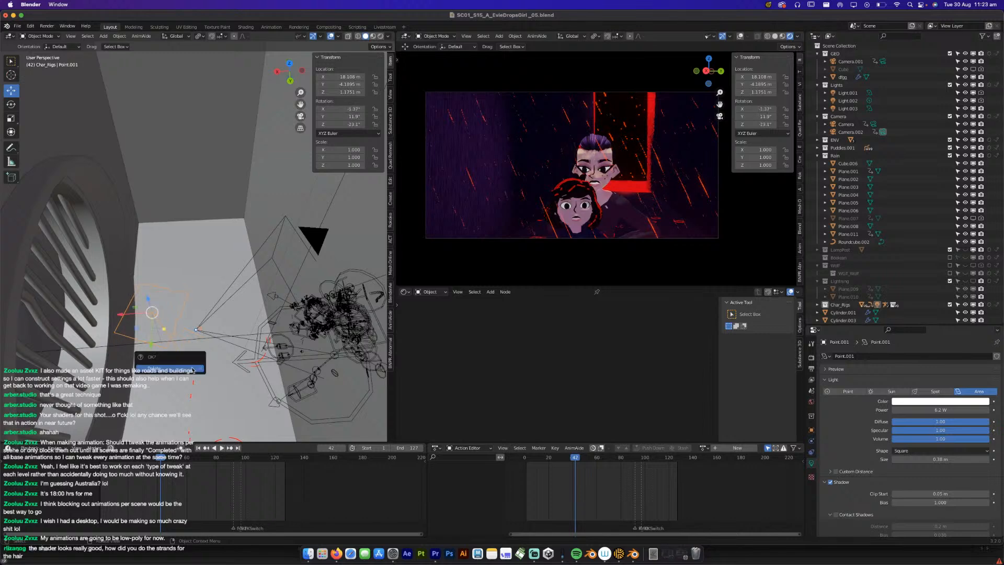
middle_click_drag(188, 366, 188, 413)
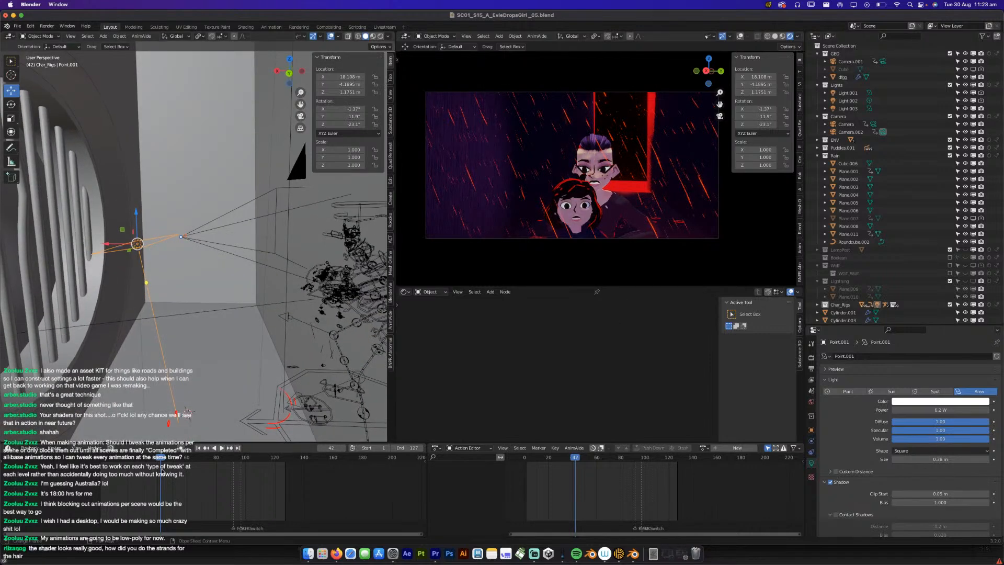
Aim the area light back toward the characters at an earlier frame and play the shot to frame 43.
left_click_drag(150, 463, 128, 464)
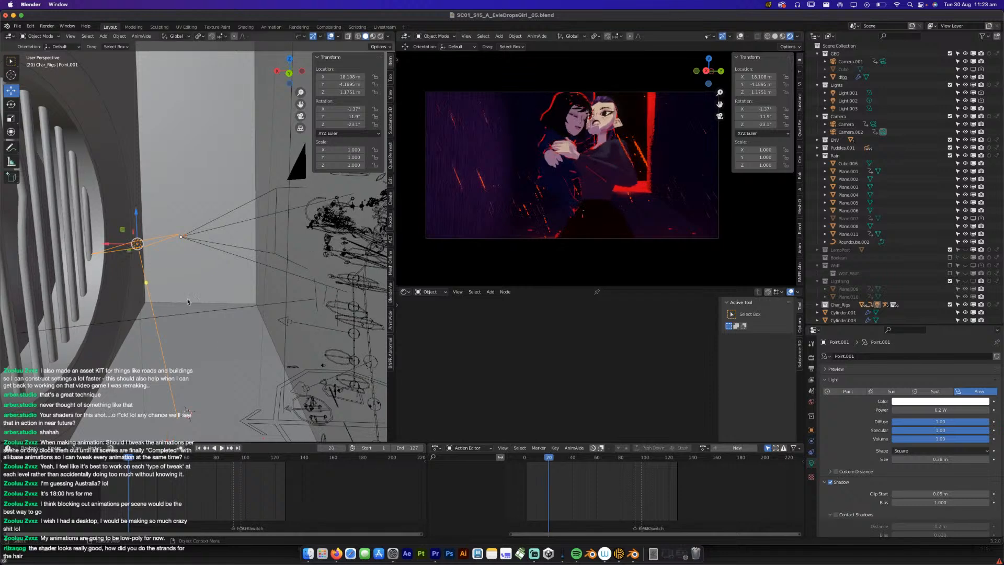
left_click_drag(145, 283, 241, 298)
middle_click_drag(241, 361, 225, 304)
left_click_drag(205, 297, 297, 272)
middle_click_drag(267, 361, 233, 293)
key("space")
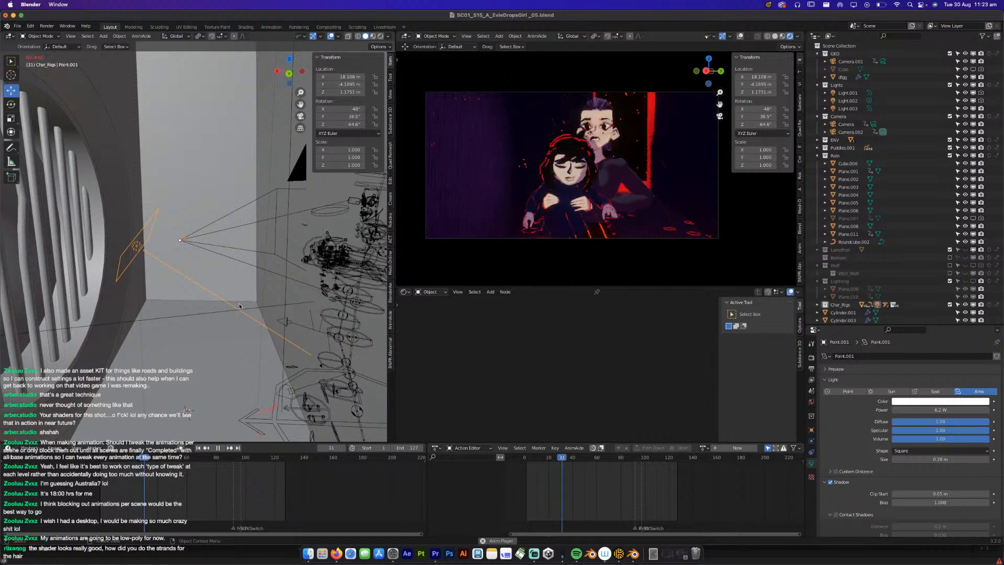
key("space")
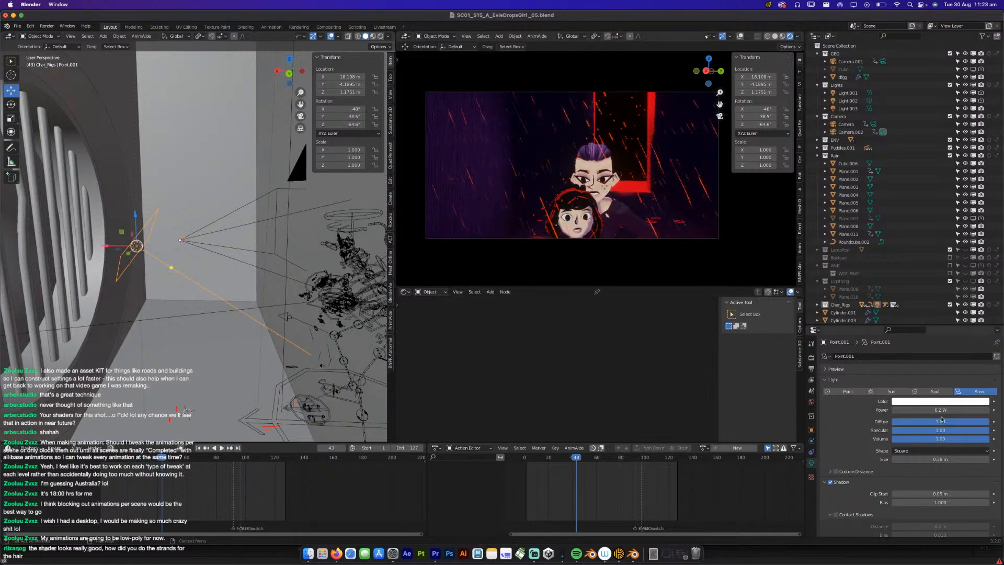
Set the area light's power to 5.55 W, enable its Contact Shadows and save the shot file.
left_click_drag(939, 410, 928, 410)
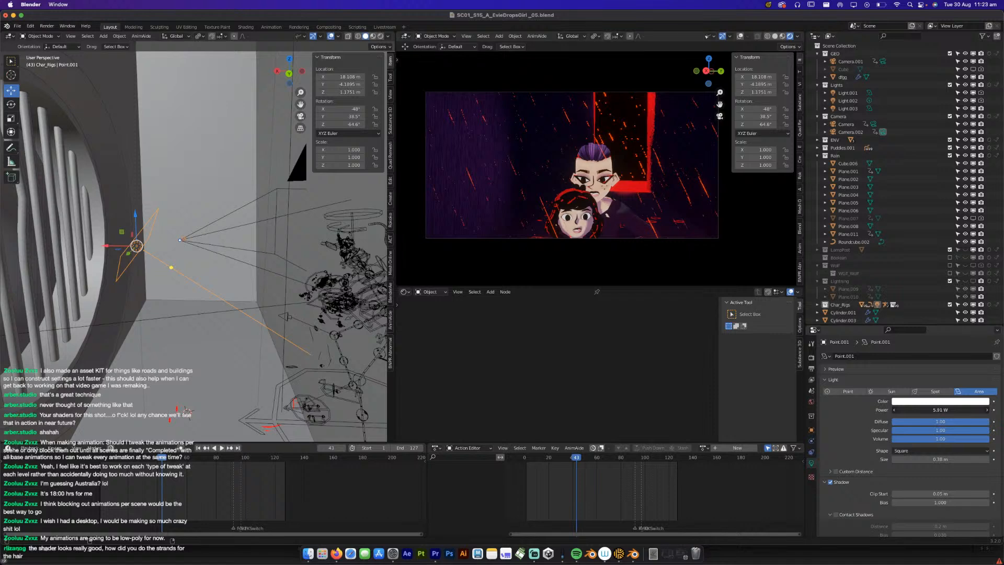
left_click(836, 515)
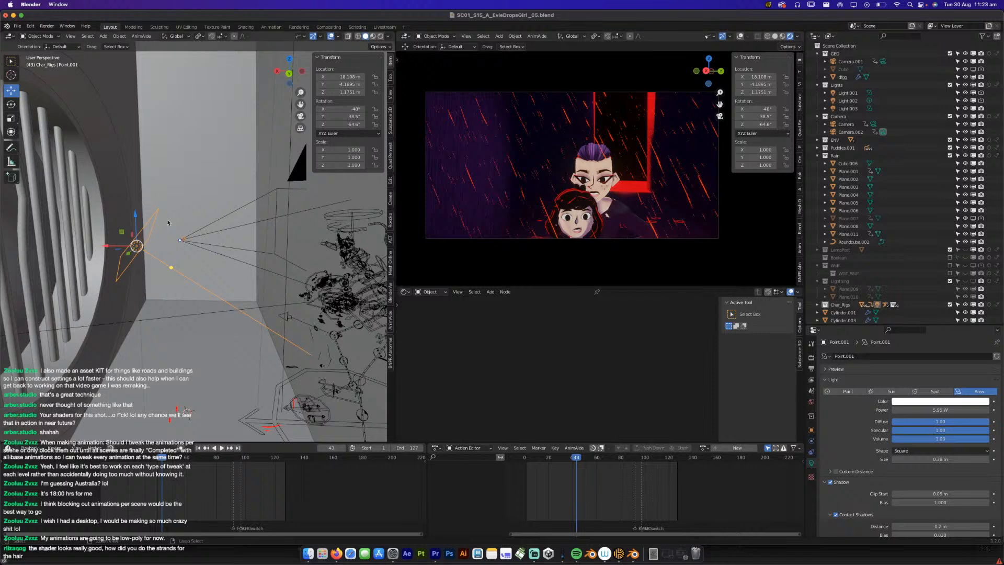
key("super+s")
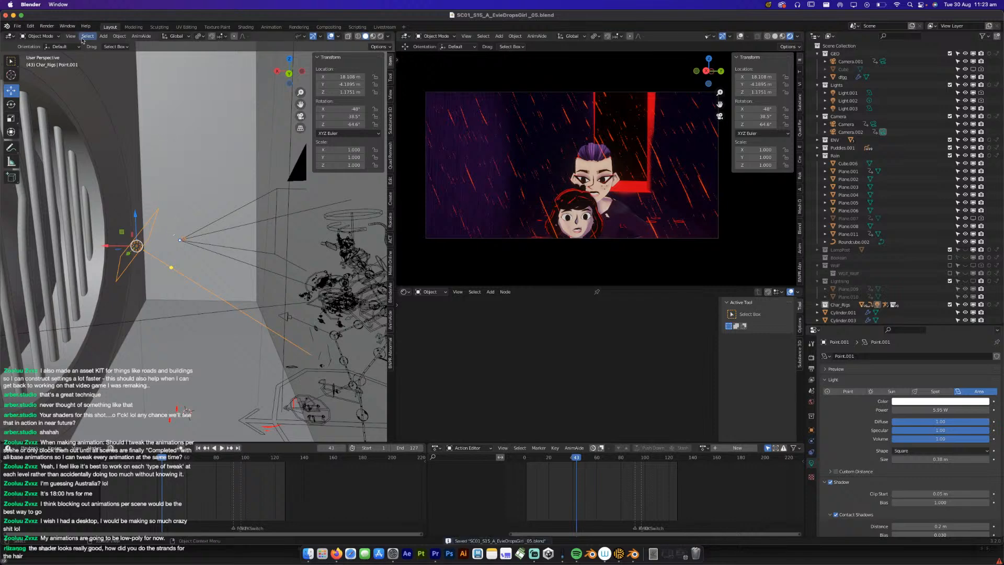
Open the recent file Baby_004.blend and select the back hair mesh GEO_hair.002.
left_click(18, 26)
mouse_move(30, 51)
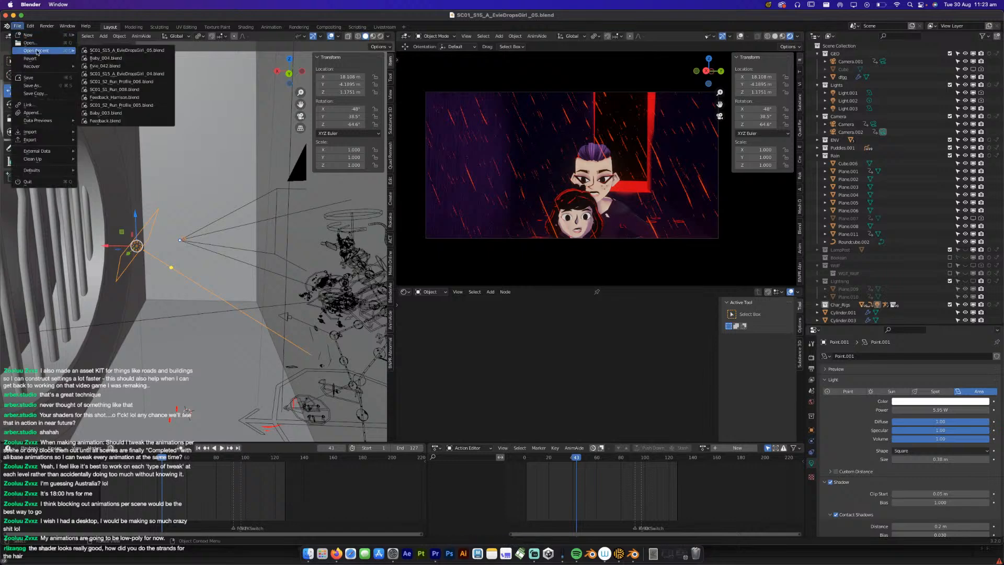
left_click(133, 59)
middle_click_drag(211, 195, 253, 222)
left_click(233, 267)
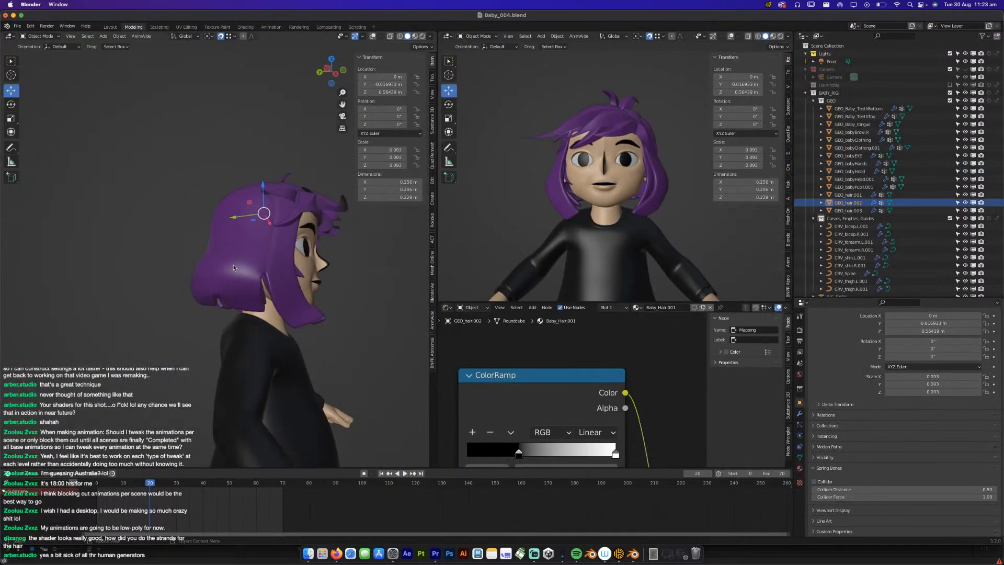
Show the viewport overlays and turn off the hair's Subdivision, Solidify and CorrectiveSmooth modifiers in the viewport.
middle_click_drag(238, 267, 305, 39)
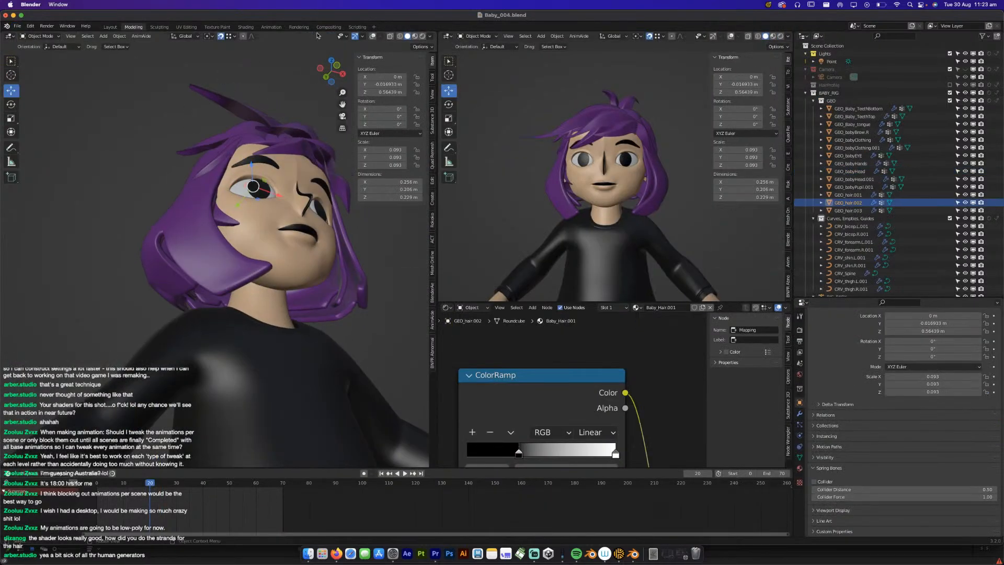
left_click(374, 36)
middle_click_drag(73, 391, 225, 433)
left_click(799, 412)
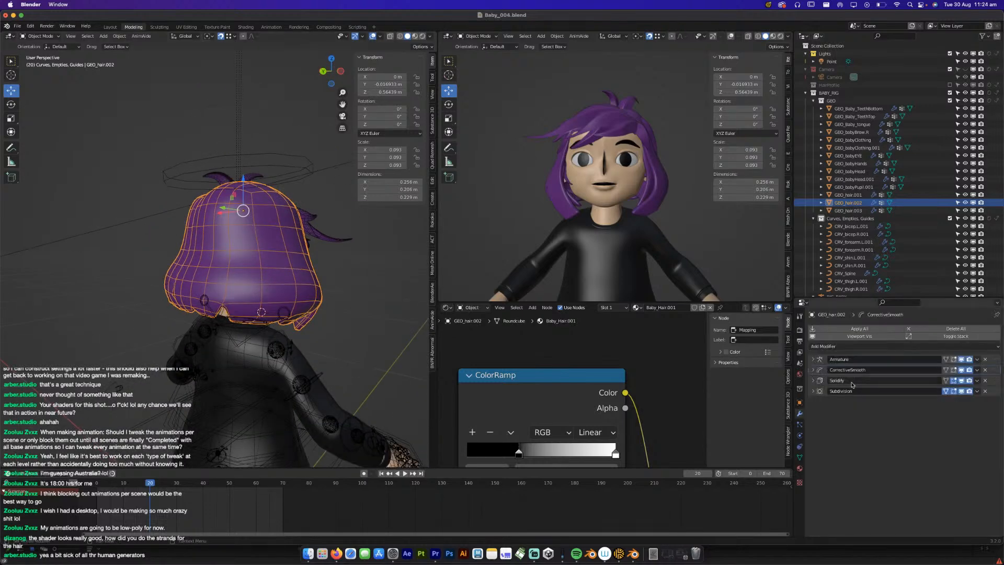
left_click(962, 390)
left_click(961, 381)
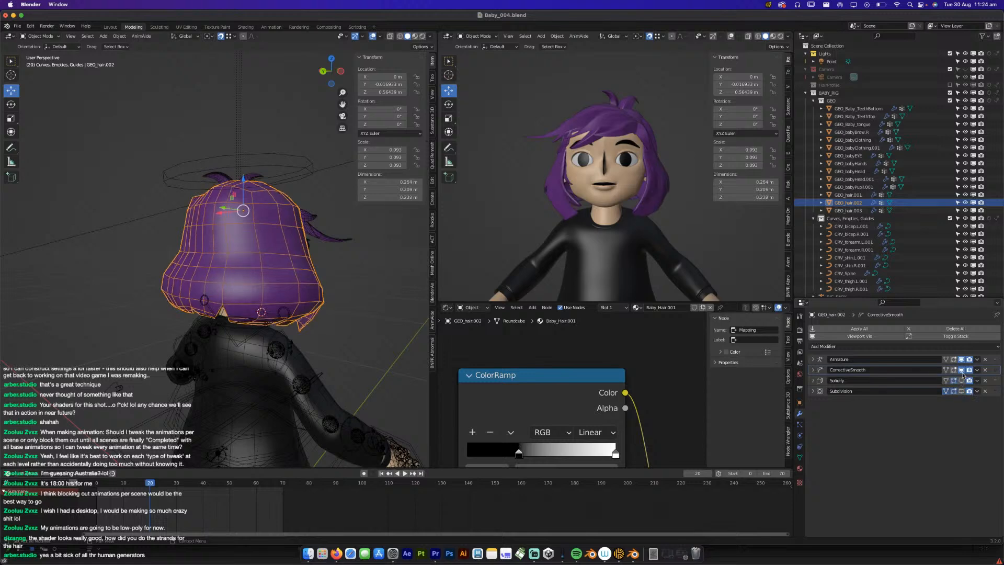
scroll(194, 377, "up", 3)
middle_click_drag(195, 377, 170, 293)
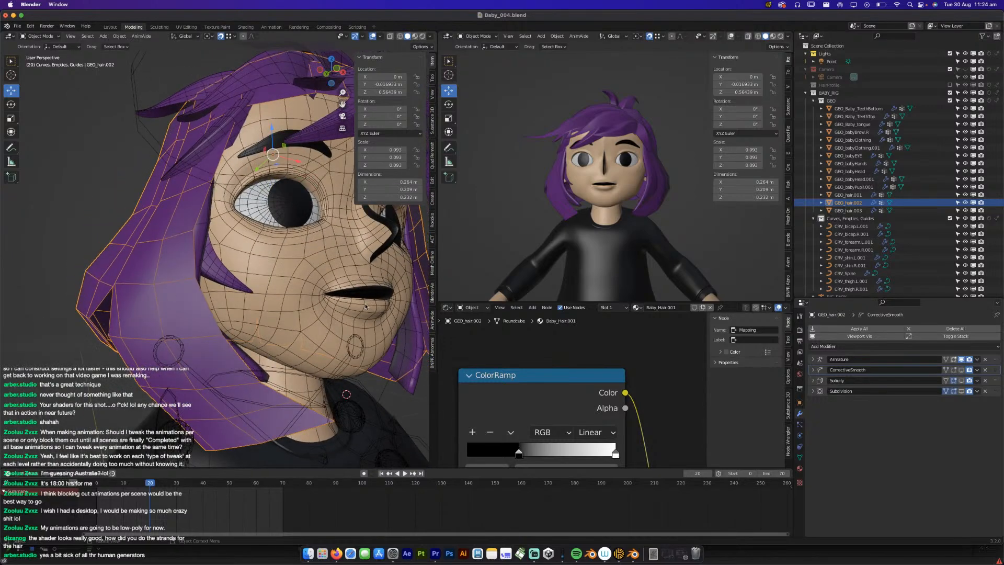
Move the toon shader group node lower in the Baby_Hair.001 material and show the character in rendered shading.
scroll(525, 381, "down", 5)
middle_click_drag(525, 381, 665, 298)
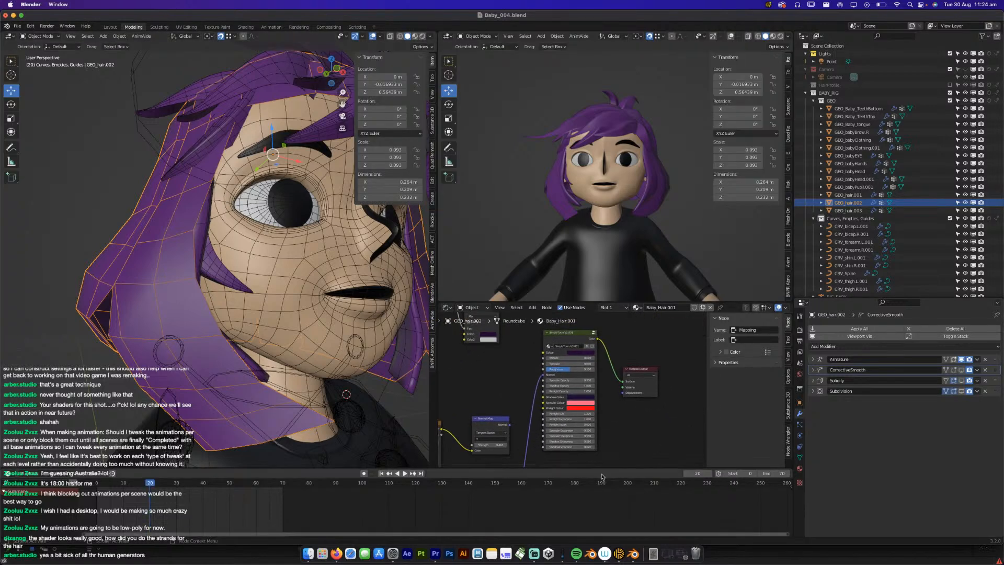
left_click_drag(582, 338, 584, 405)
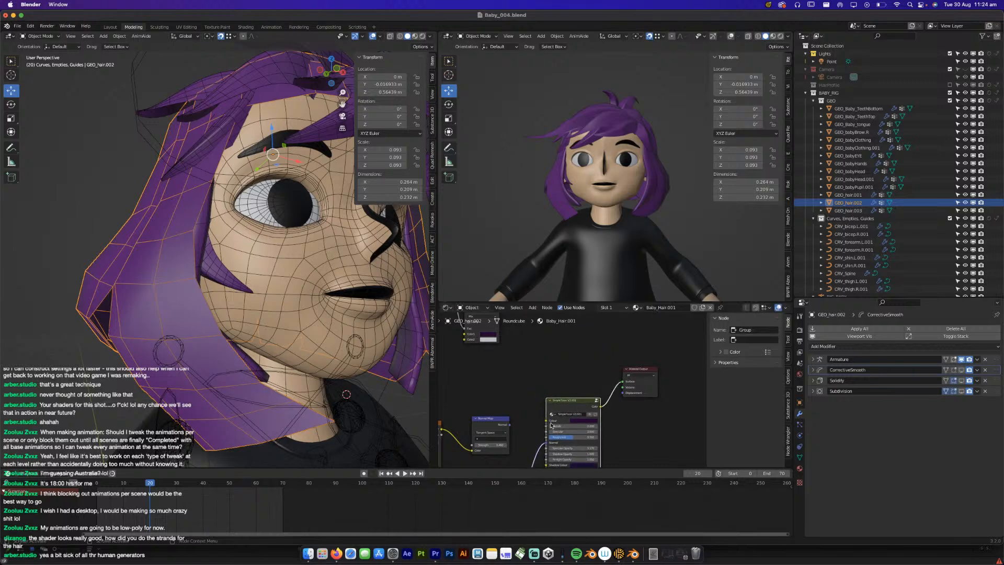
middle_click_drag(536, 450, 692, 421)
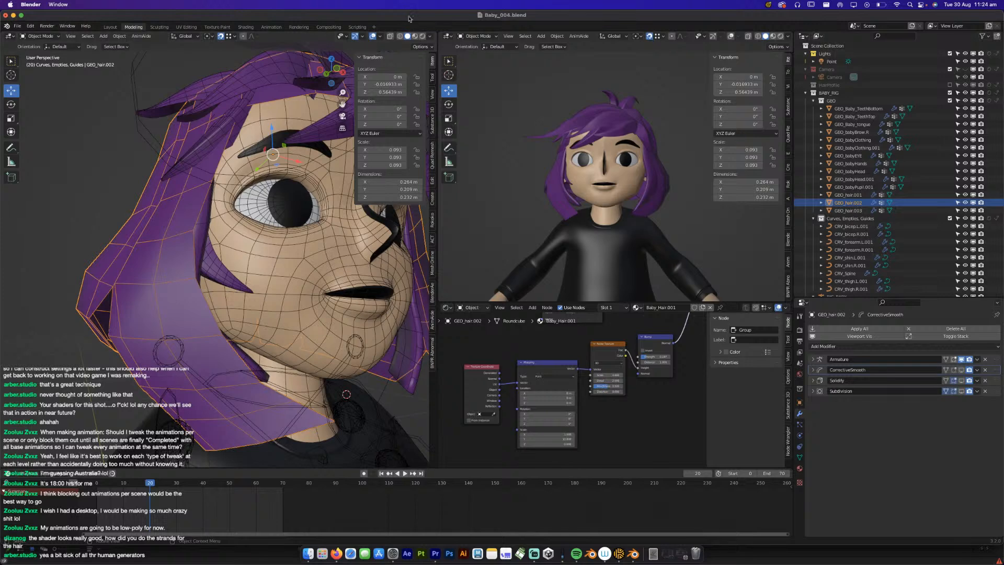
left_click(423, 36)
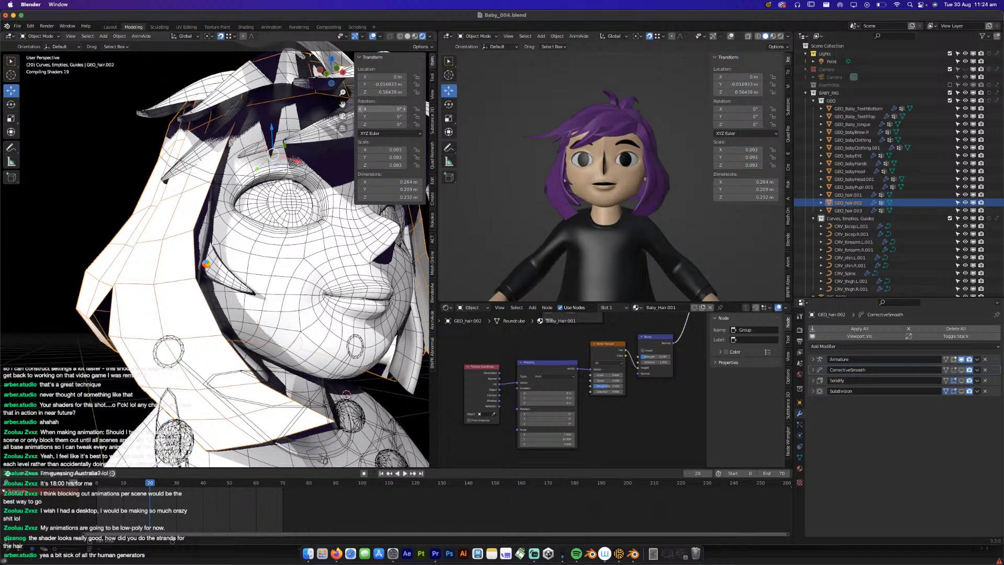
middle_click_drag(203, 306, 219, 310)
Connect the Bump node to the Normal input of the hair's toon shader group and save Baby_004.blend.
middle_click_drag(485, 372, 620, 455)
middle_click_drag(502, 422, 527, 412)
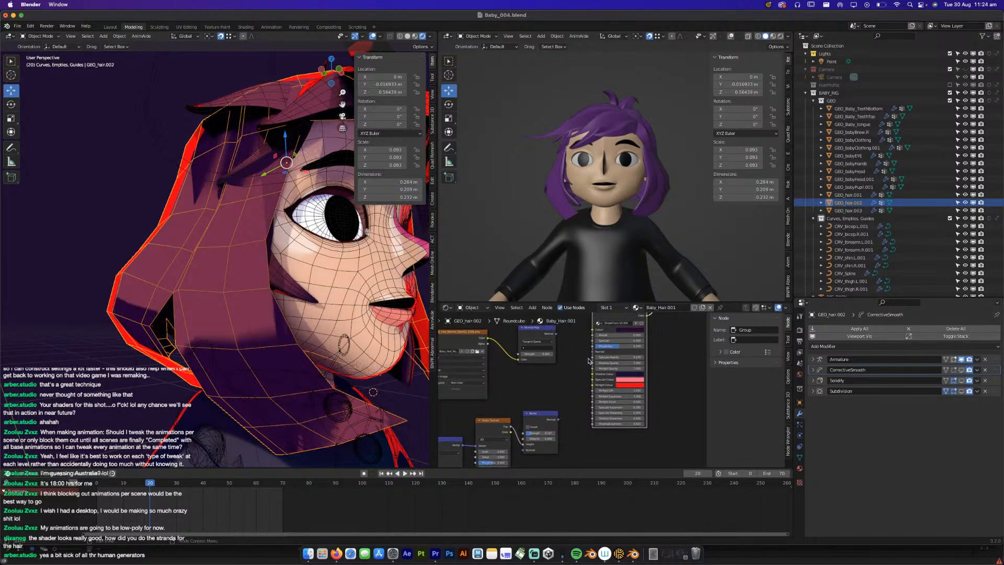
left_click_drag(557, 420, 592, 351)
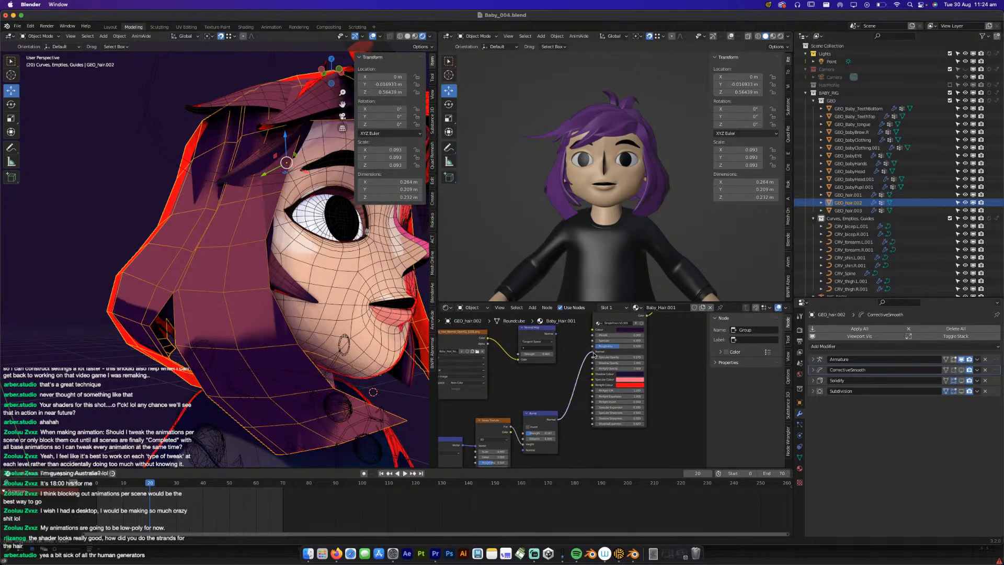
key("super+s")
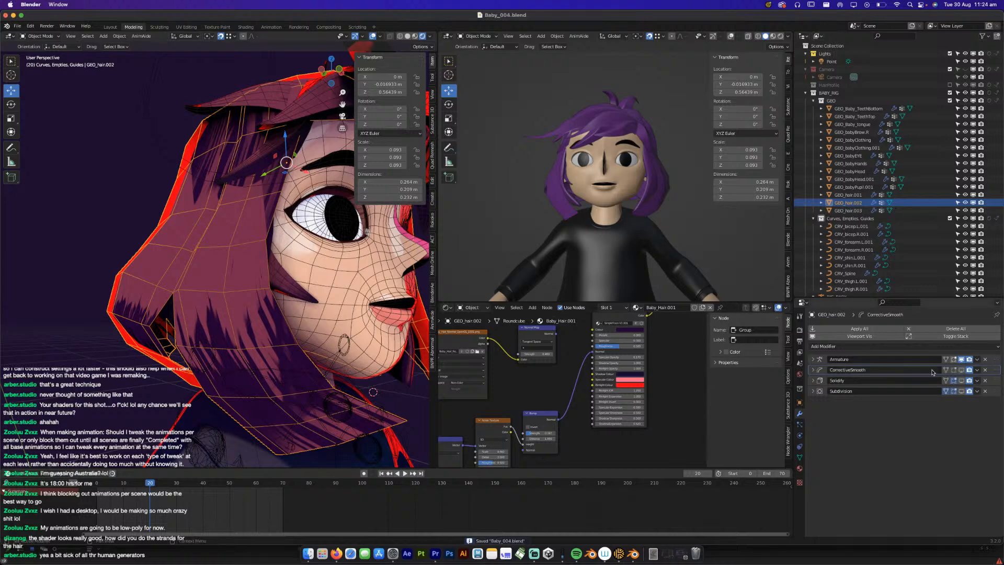
Re-enable the hair's CorrectiveSmooth, Solidify and Subdivision modifiers in the viewport, and open and save the recent file SC01_S15_A_EvieDropsGirl_05.blend.
left_click(961, 391)
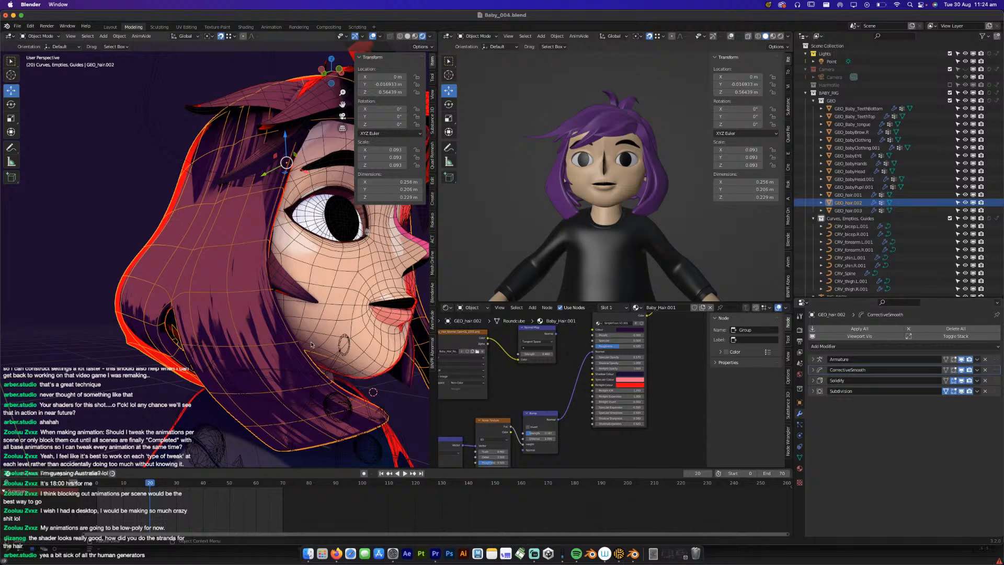
left_click(17, 25)
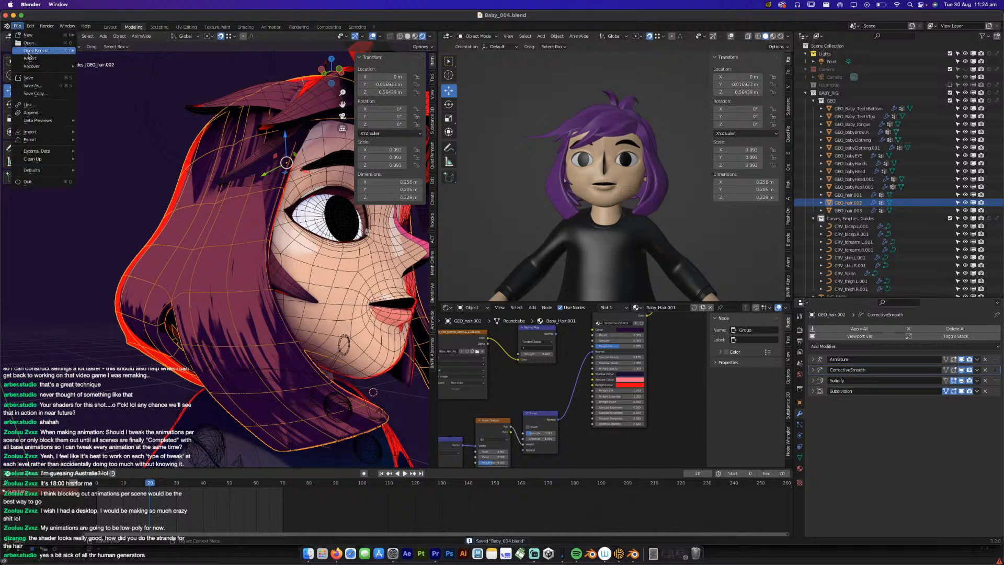
mouse_move(30, 51)
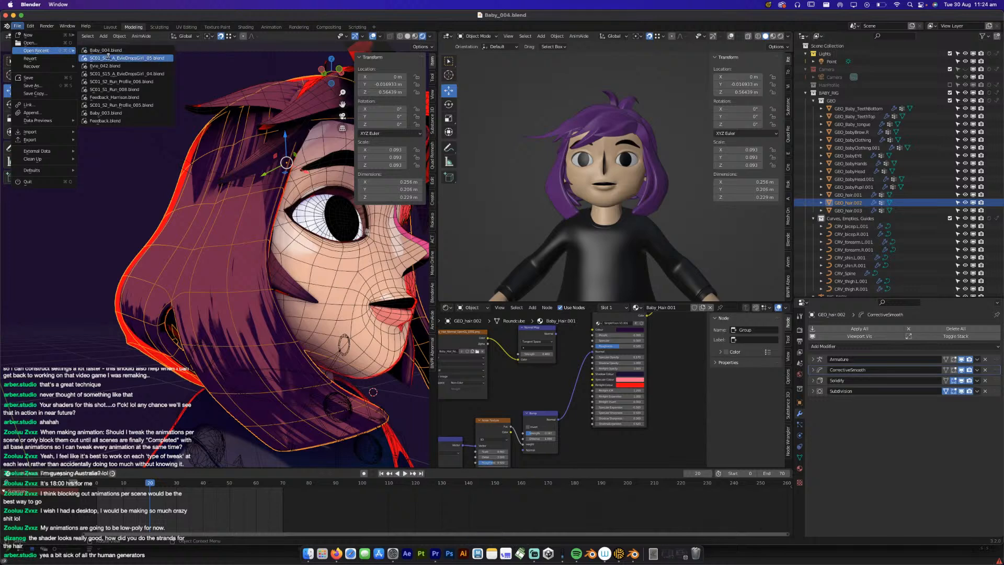
left_click(110, 58)
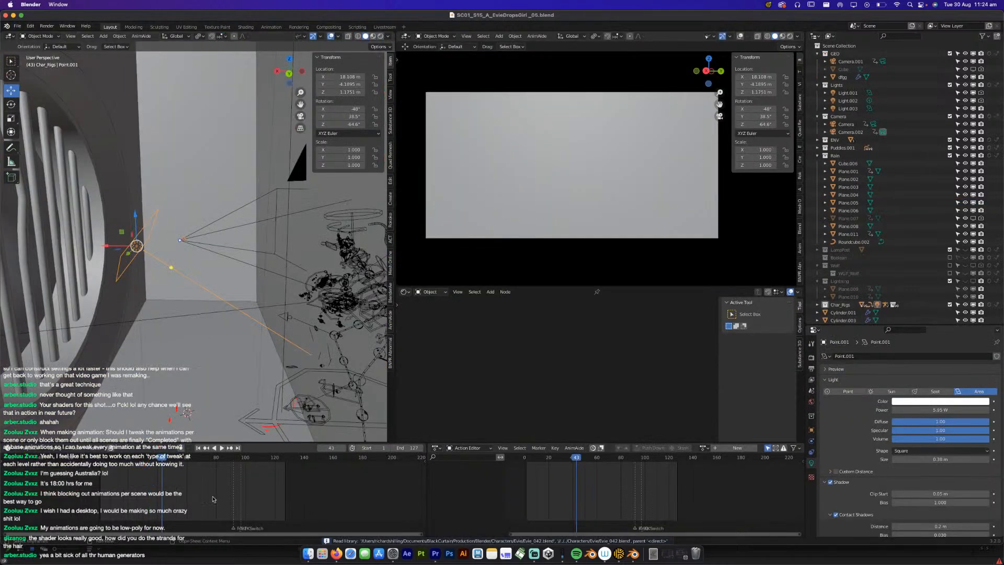
key("super+s")
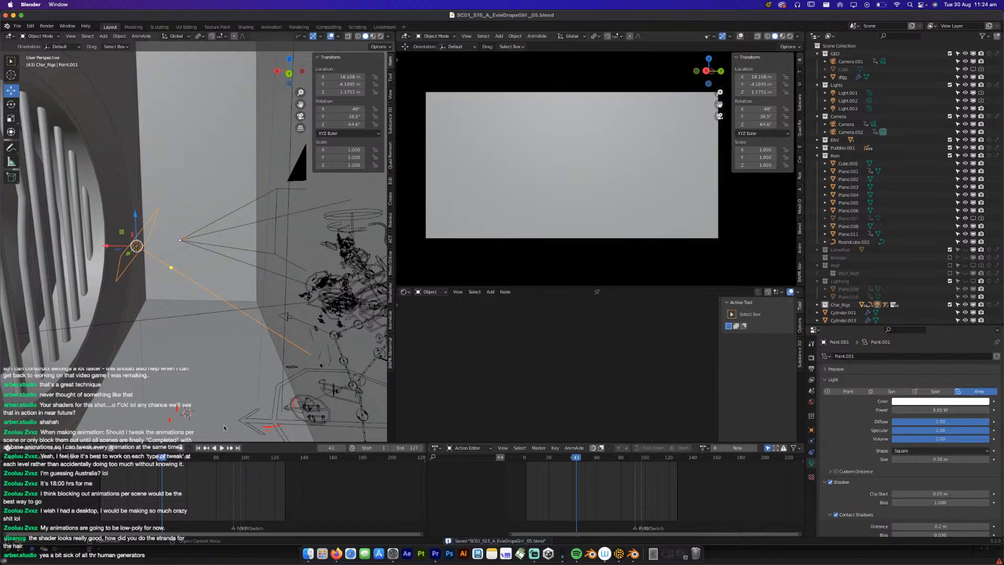
Show the camera view in rendered shading, play the shot from near its start, move to frame 104 and save the file.
left_click(790, 38)
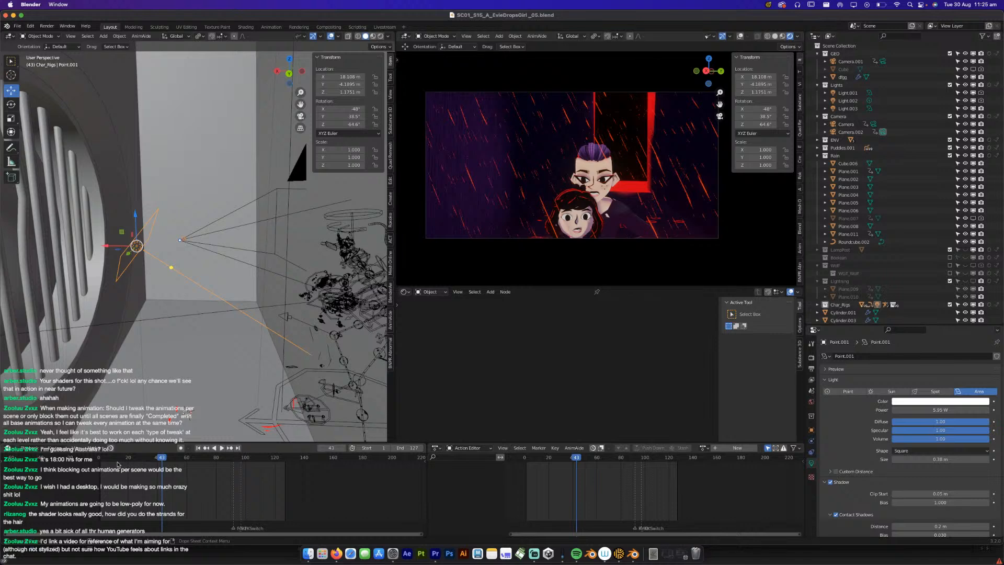
left_click(108, 459)
key("space")
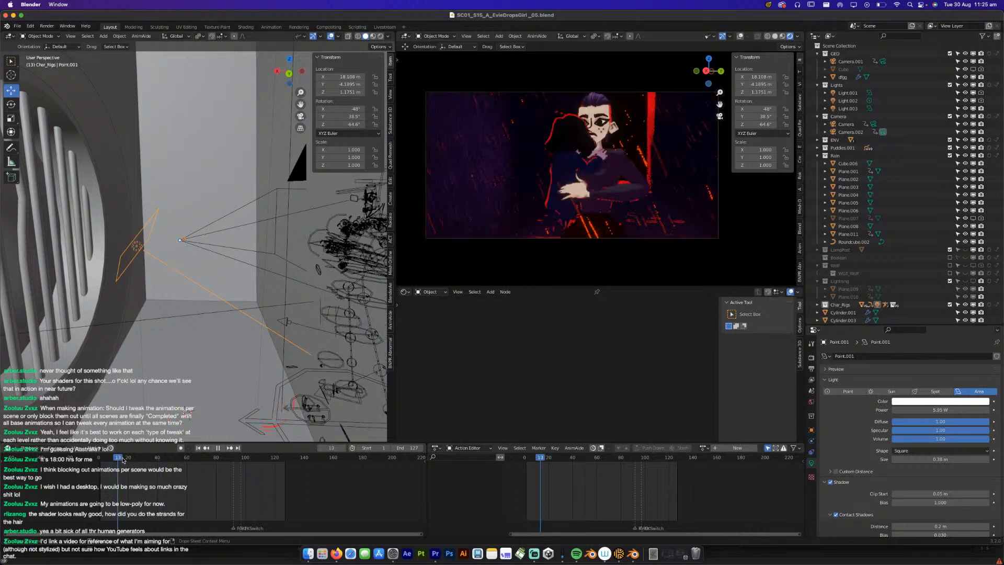
key("space")
key("super+s")
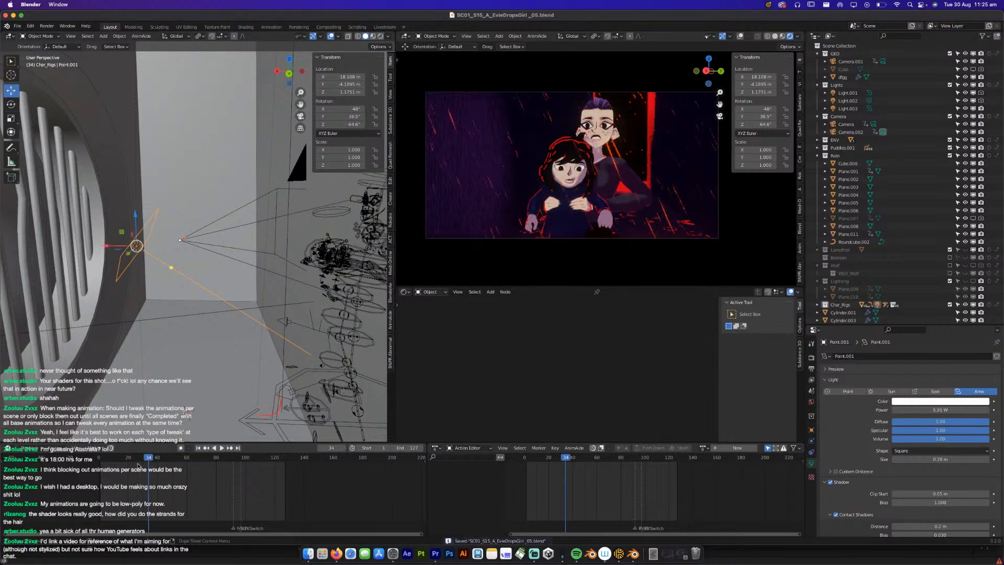
key("space")
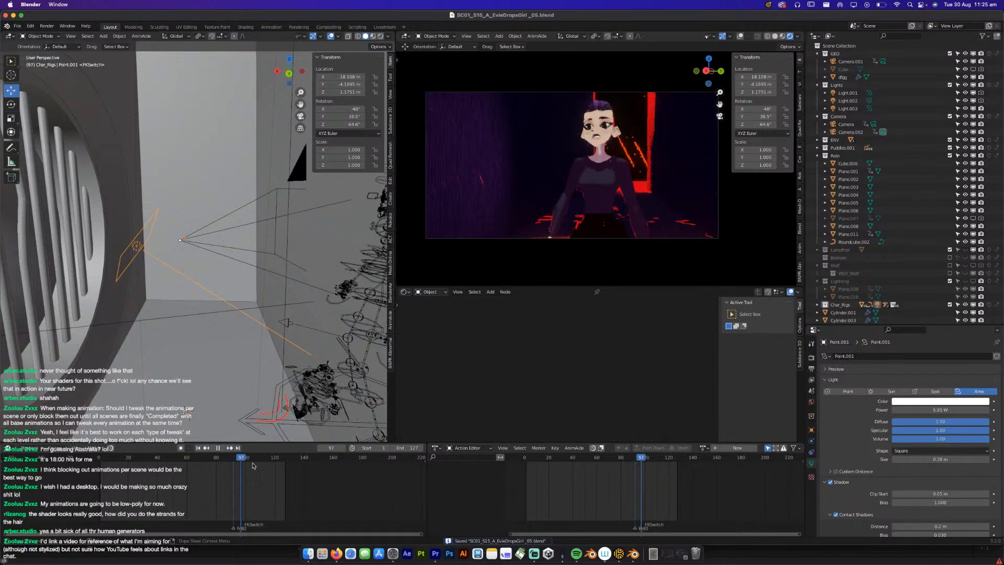
key("space")
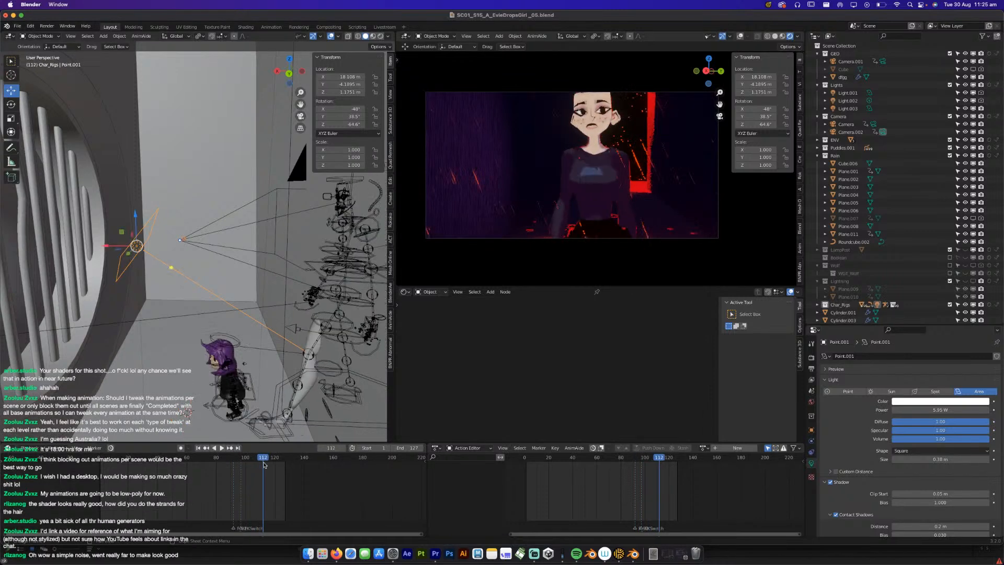
left_click_drag(264, 462, 251, 459)
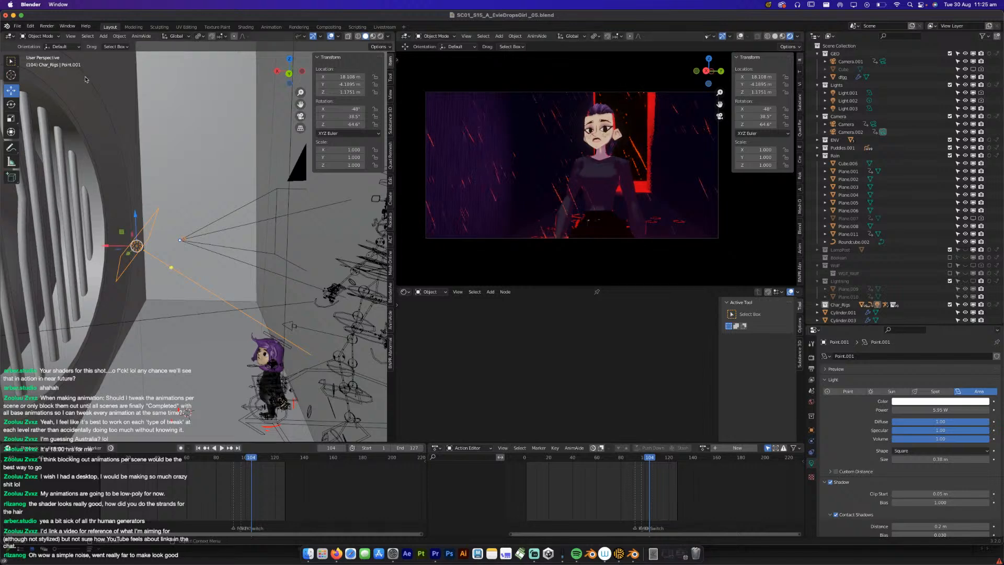
key("super+s")
Open the recent file Evie_042.blend and show the character in rendered shading from a higher angle.
left_click(17, 25)
mouse_move(48, 51)
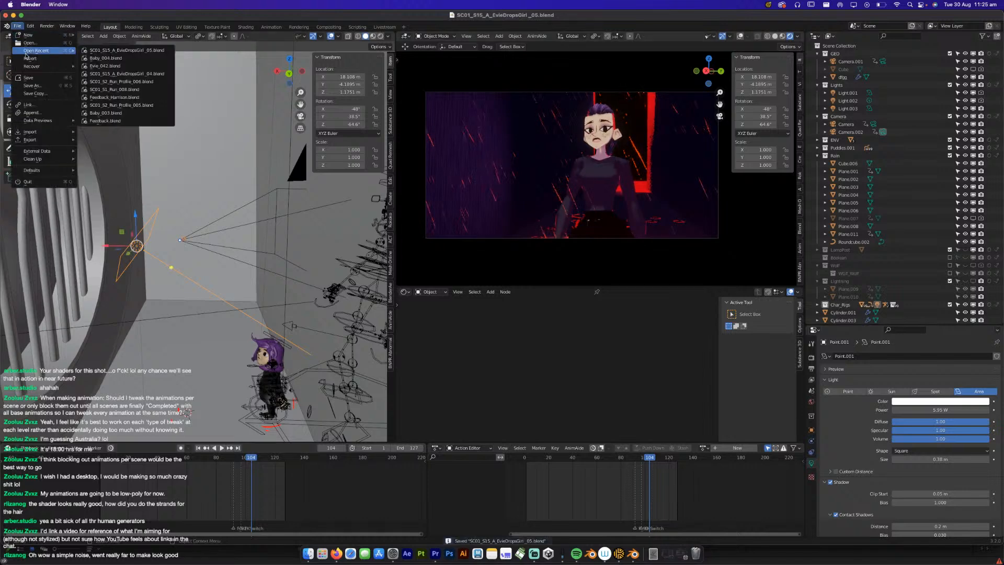
left_click(124, 66)
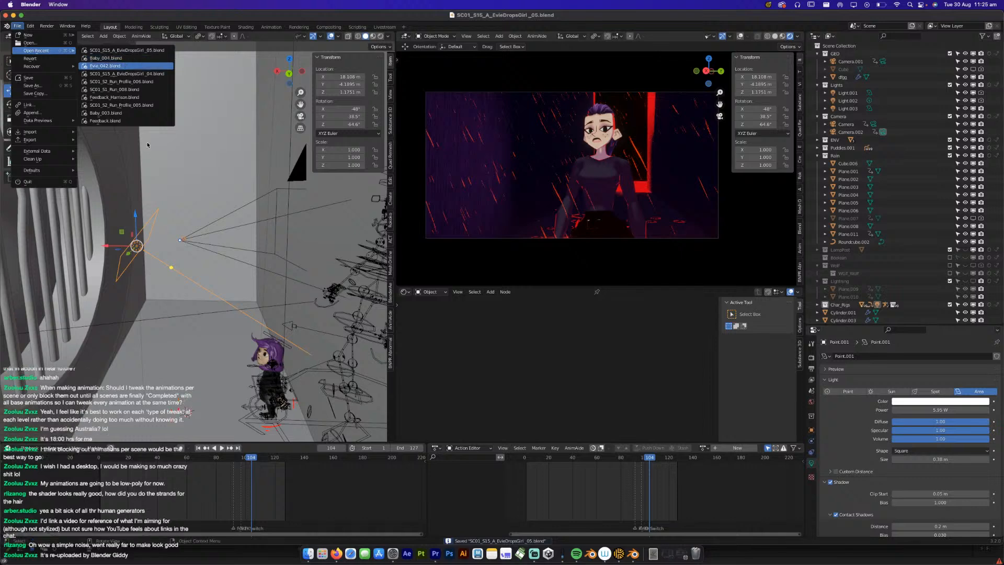
middle_click_drag(148, 145, 204, 137, "ctrl")
left_click(204, 137)
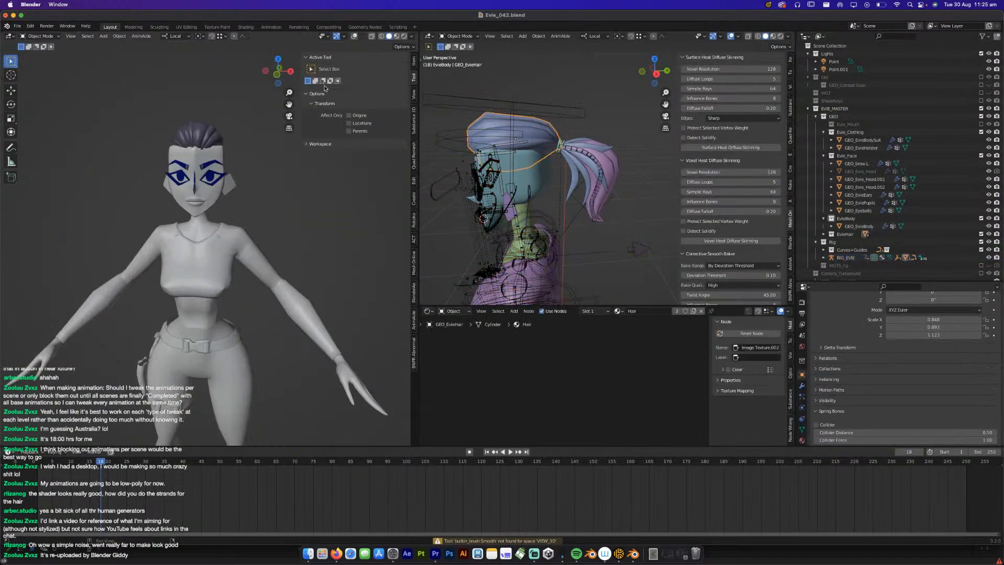
left_click(403, 36)
middle_click_drag(208, 137, 207, 175)
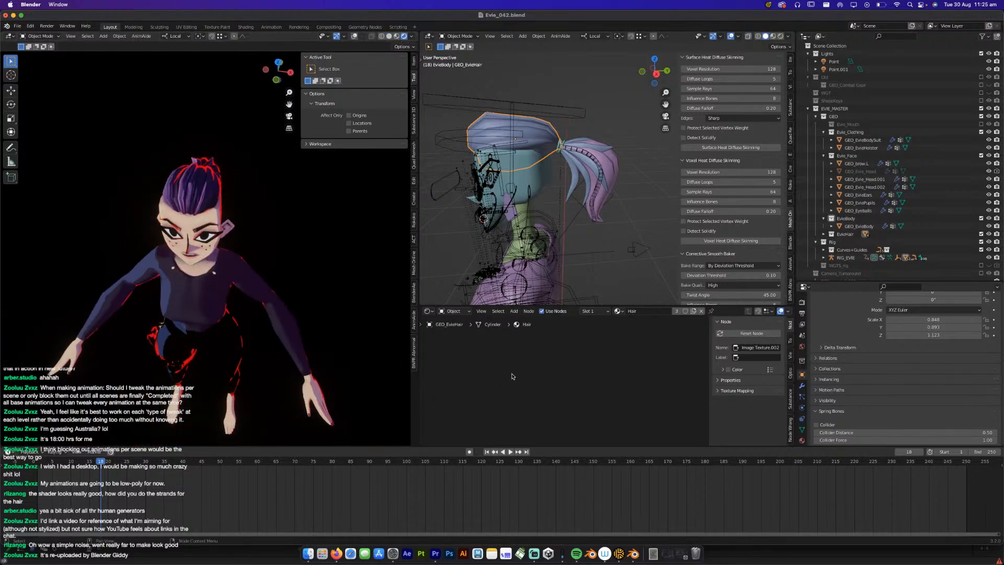
Examine the shadow, specular and rimlight settings of the toon shader group in Evie's Hair material.
scroll(476, 390, "down", 1)
middle_click_drag(433, 380, 573, 396)
scroll(573, 397, "up", 1)
scroll(524, 394, "up", 5)
middle_click_drag(492, 380, 585, 334)
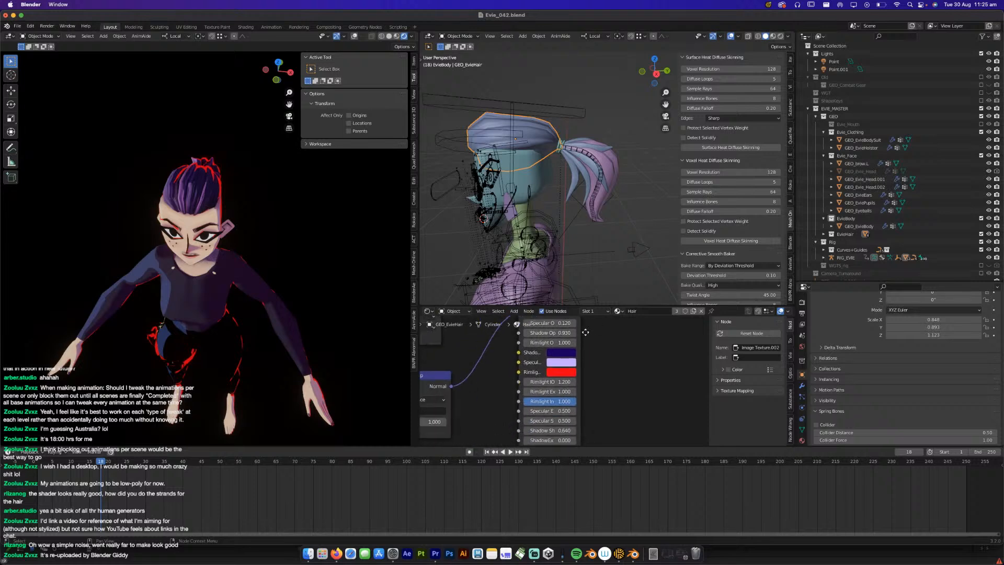
Save Evie_042.blend, then reopen the recent file SC01_S15_A_EvieDropsGirl_05.blend and save it.
key("ctrl+s")
left_click(17, 25)
mouse_move(37, 54)
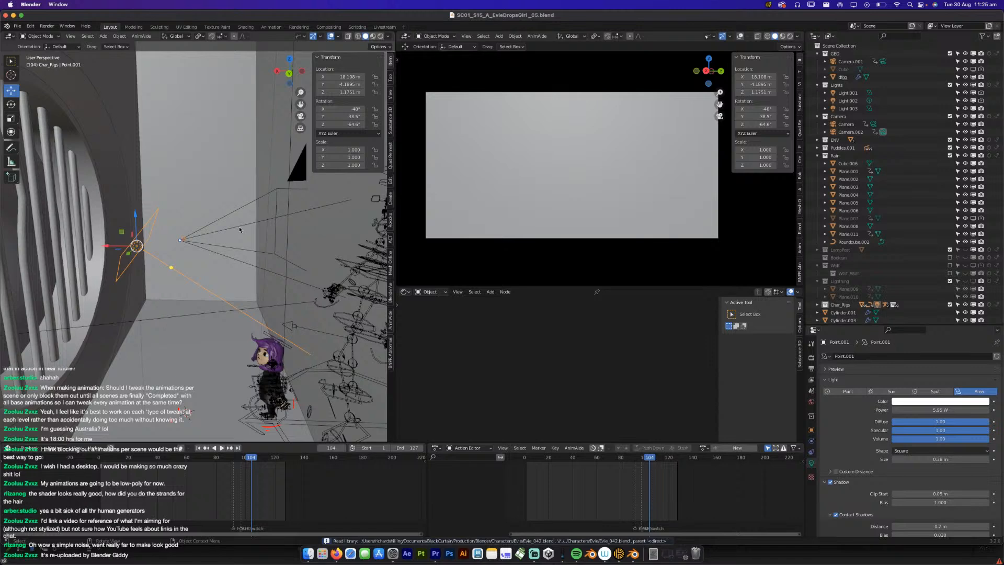
key("super+s")
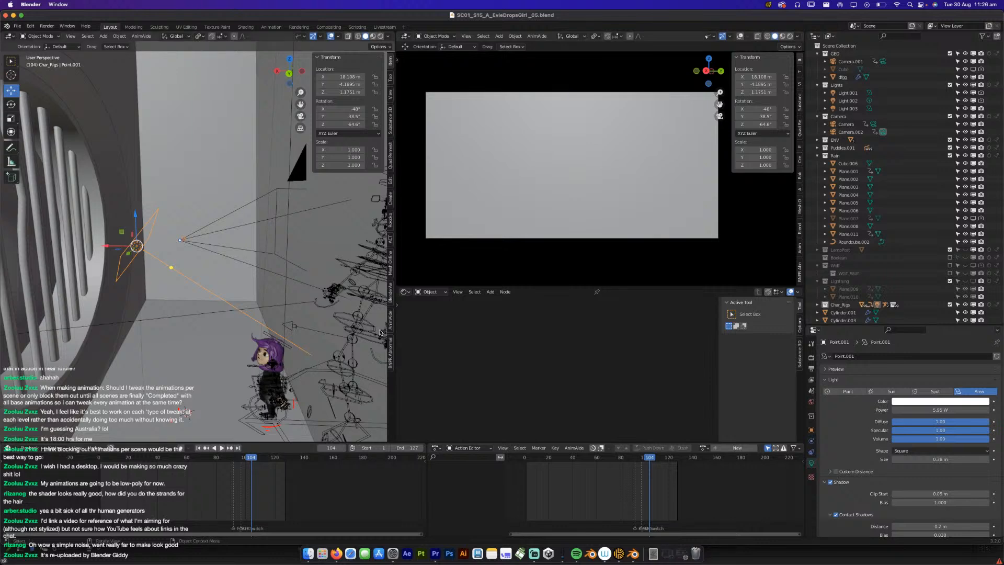
key("super+s")
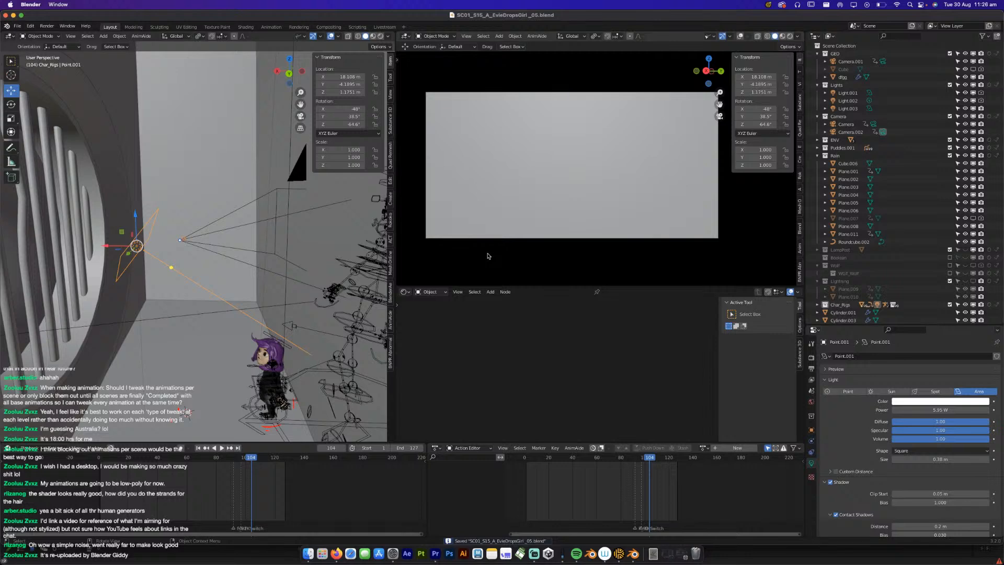